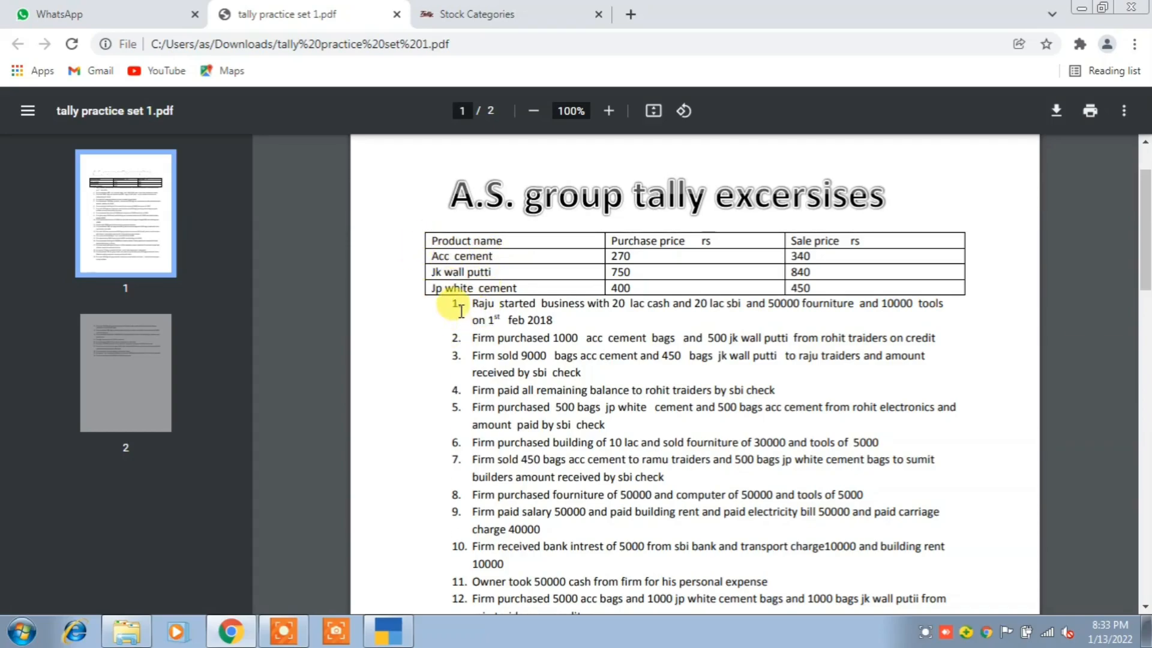
Skim the tally practice set and search Google in a new tab for "gst rate of cement with hsn code".
scroll(461, 311, down, 15)
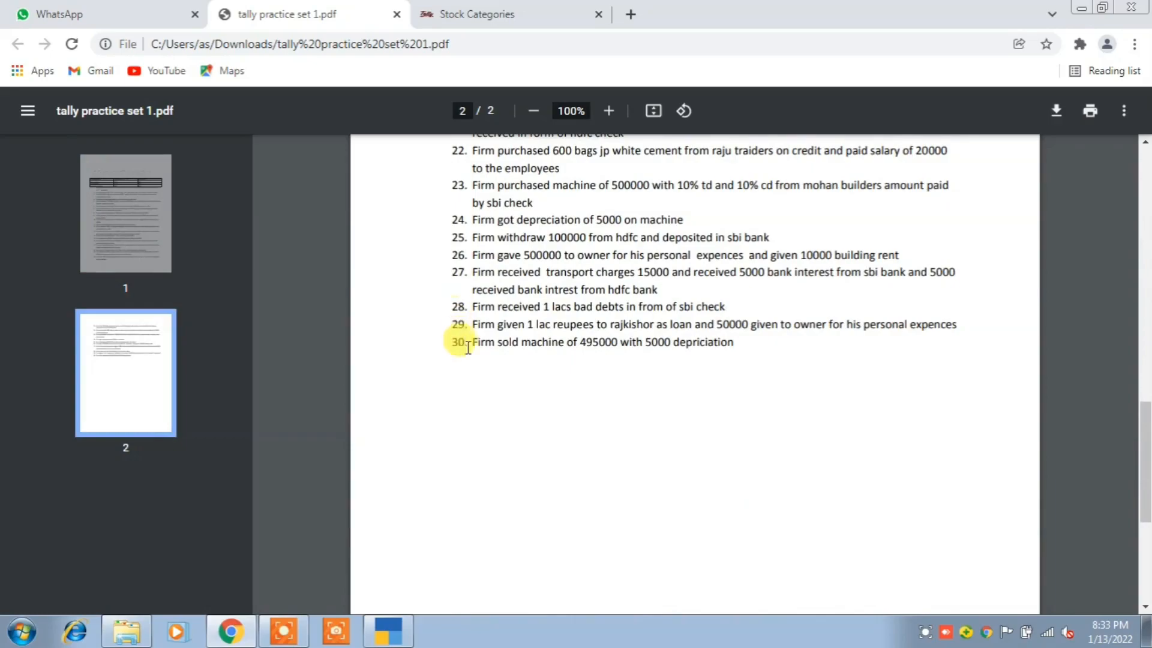
scroll(485, 351, up, 15)
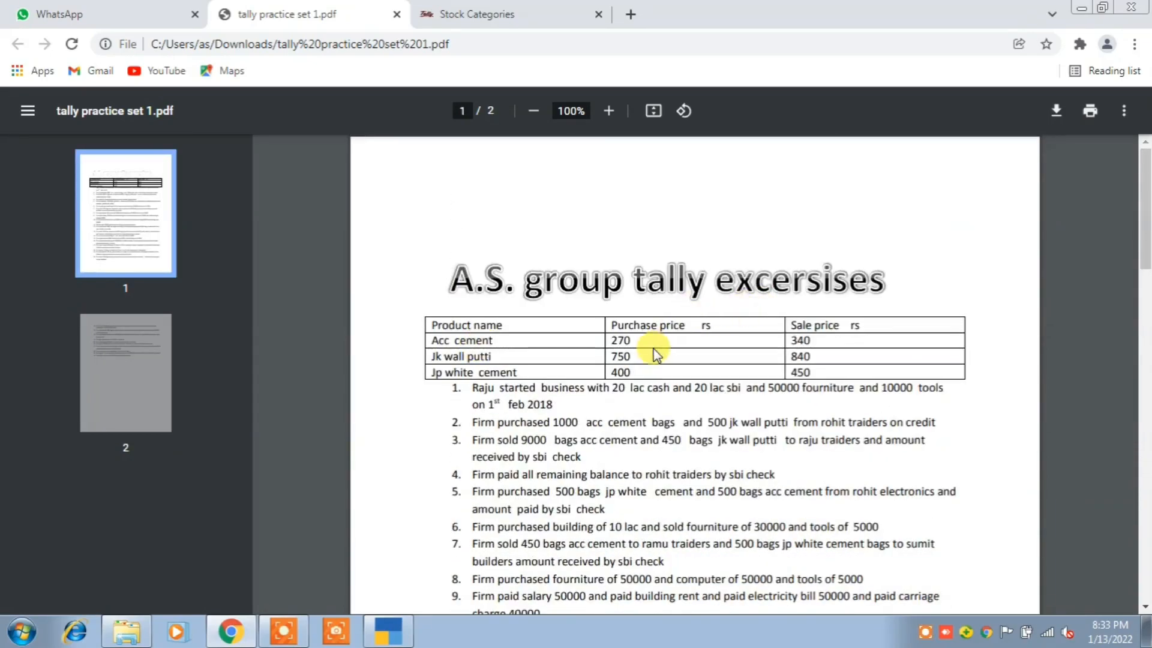
click(629, 14)
click(612, 38)
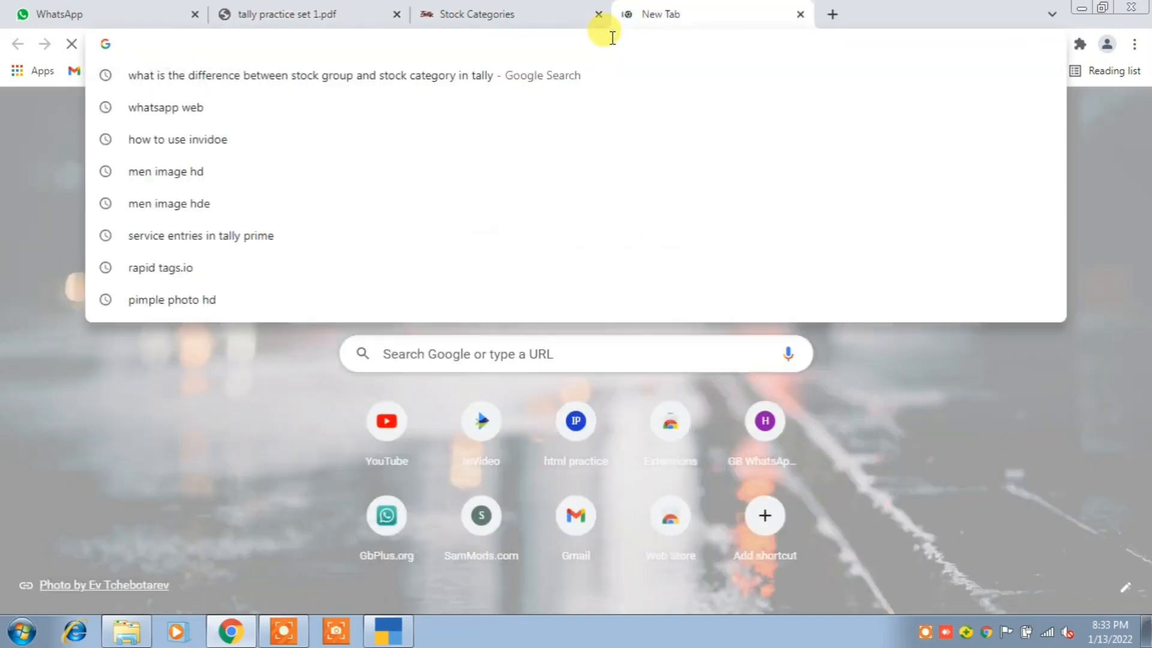
text(gst )
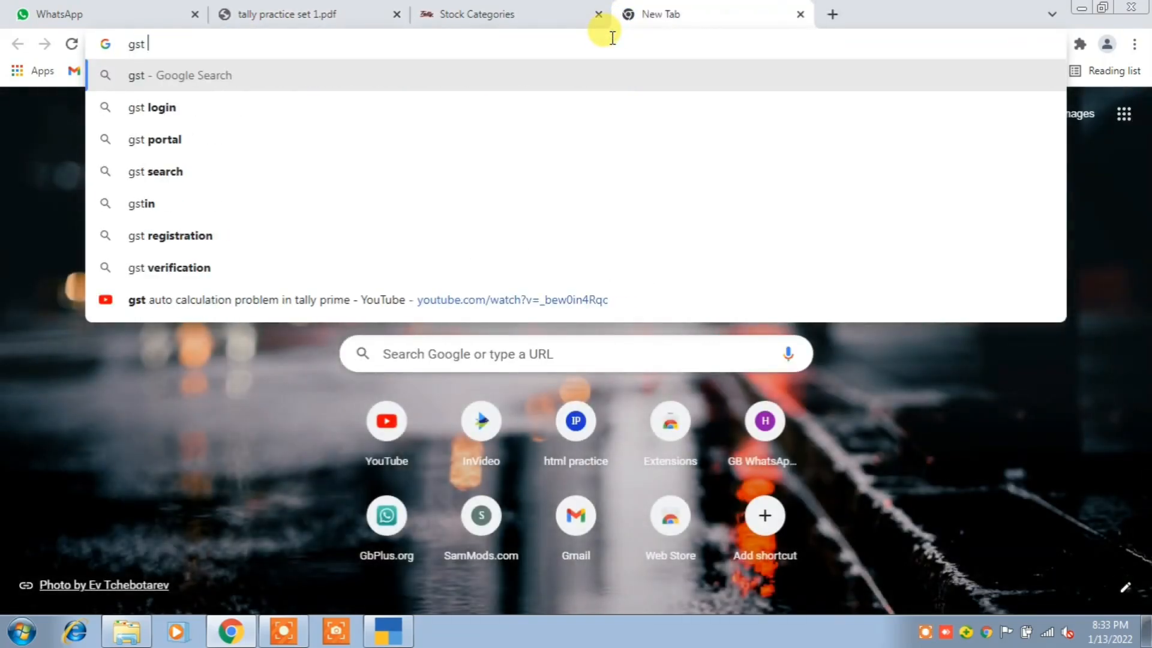
text(rate of)
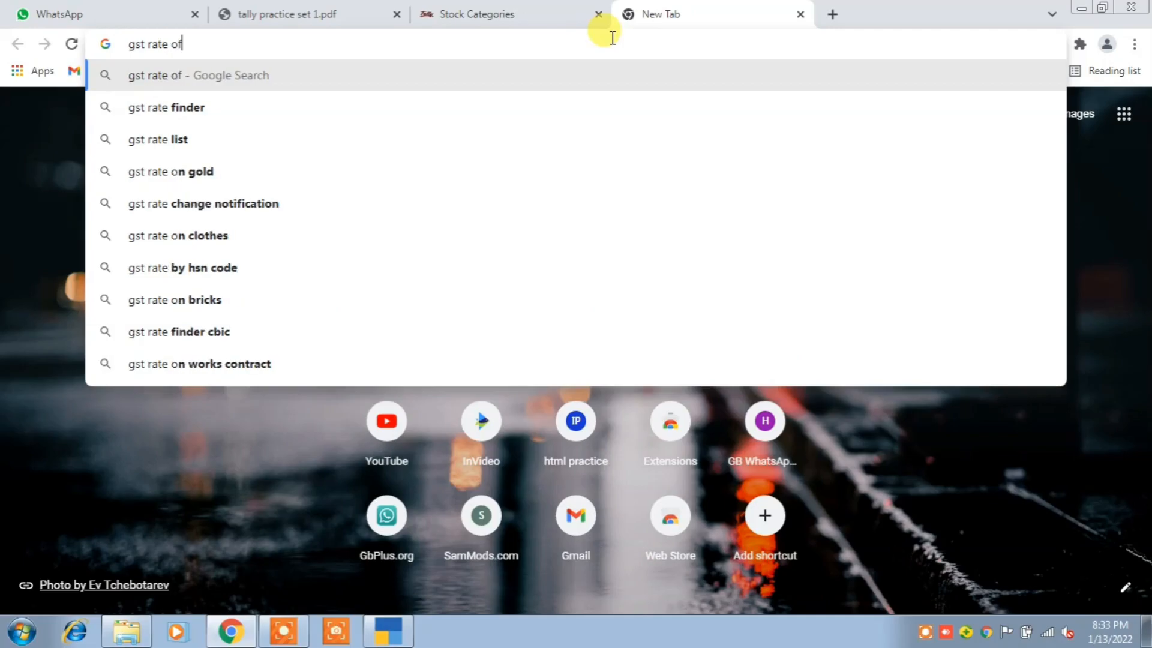
text( cement)
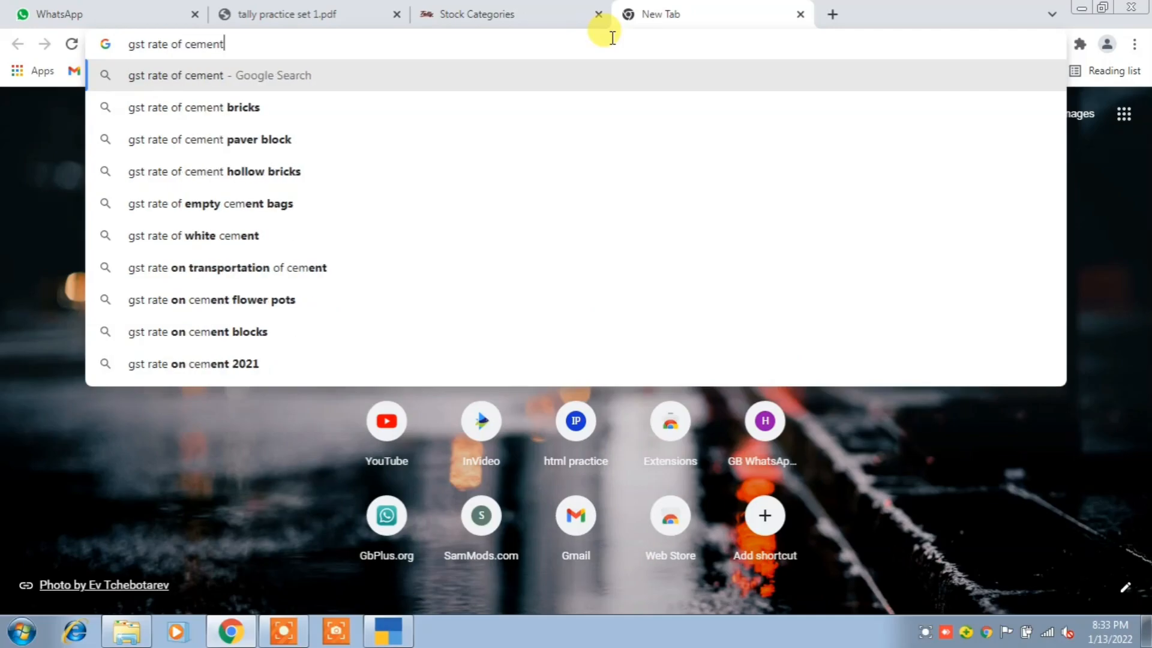
text( with hsn code)
key(Return)
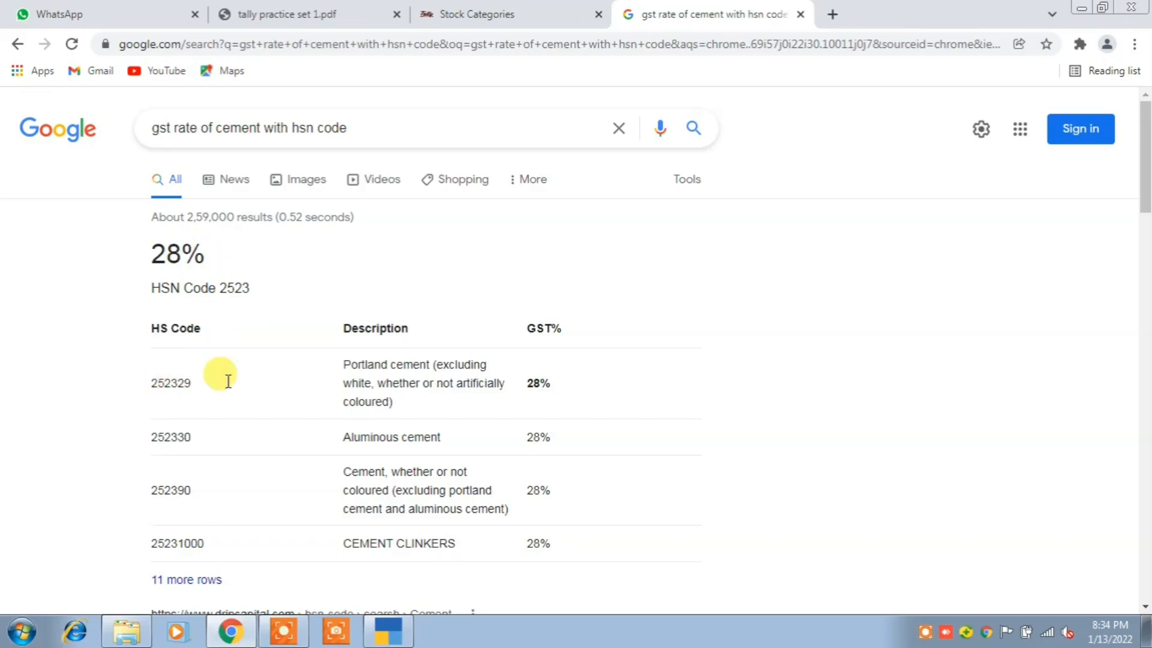
Review the product price table and the numbered transactions in tally practice set 1.pdf.
click(335, 17)
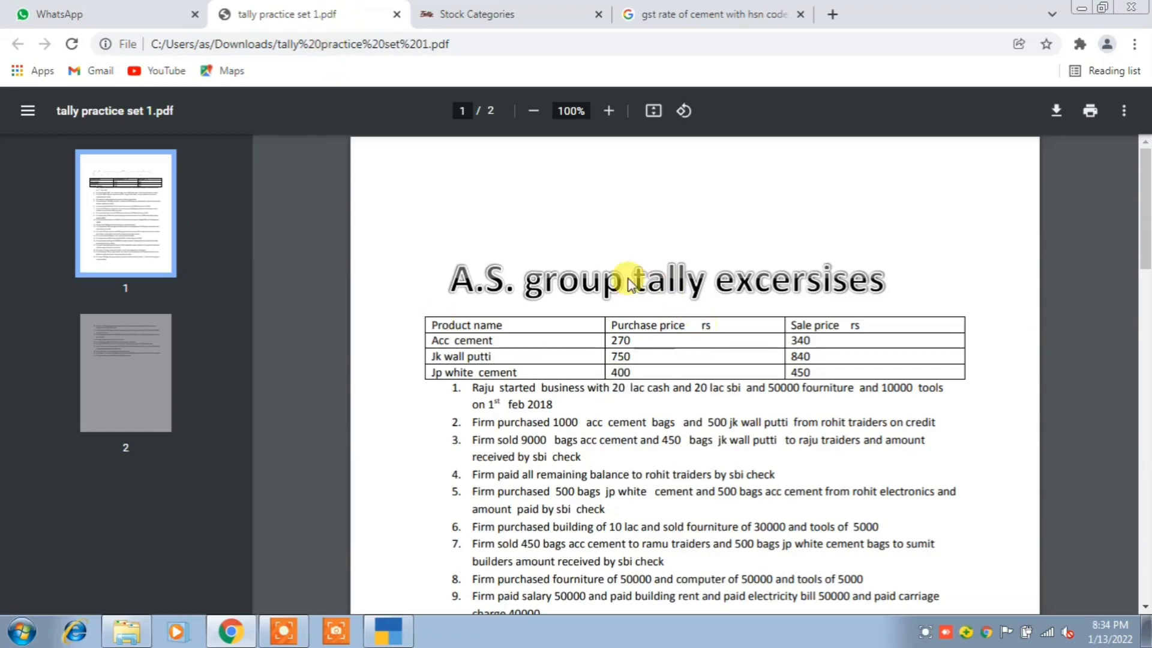
scroll(559, 342, down, 2)
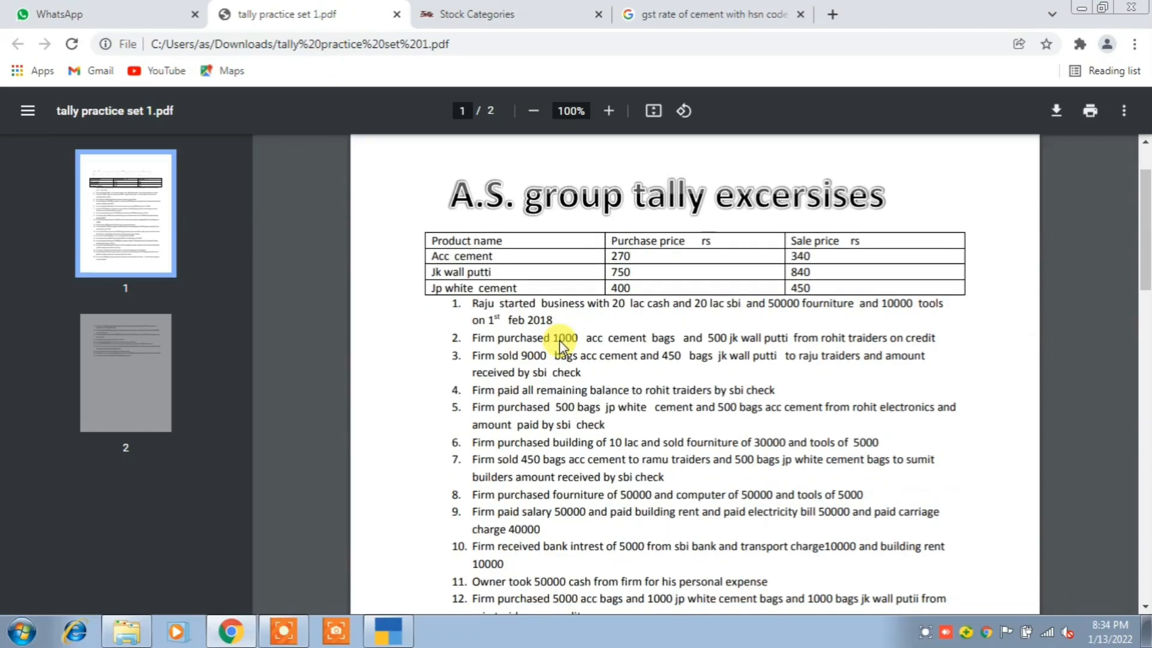
scroll(563, 338, down, 6)
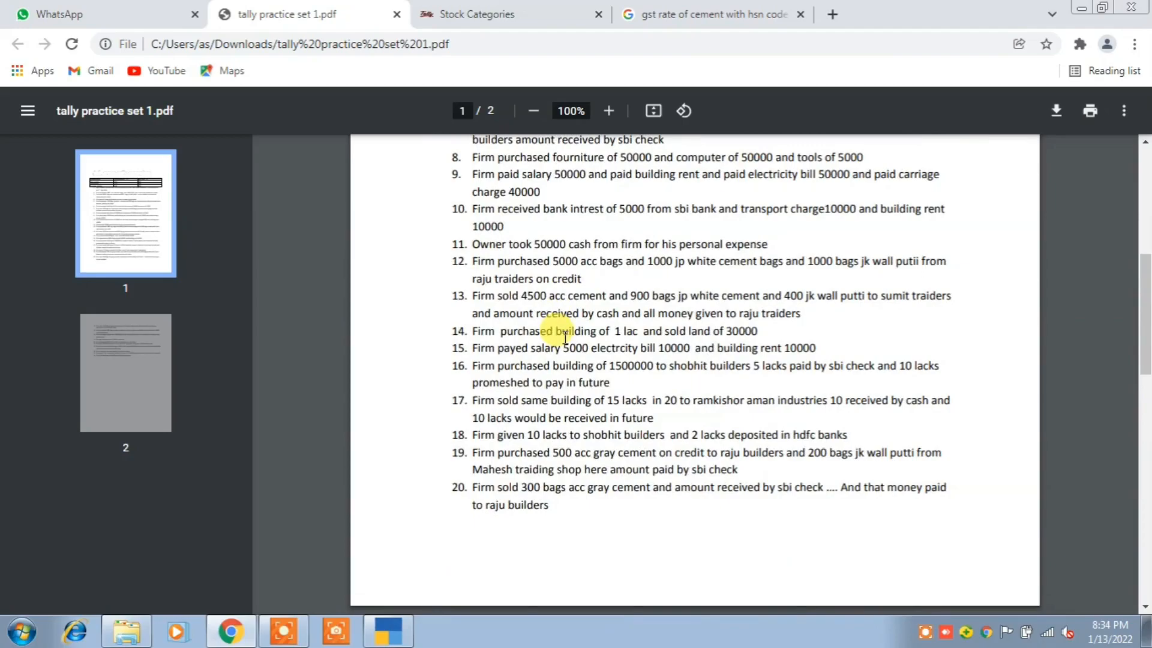
scroll(564, 338, up, 8)
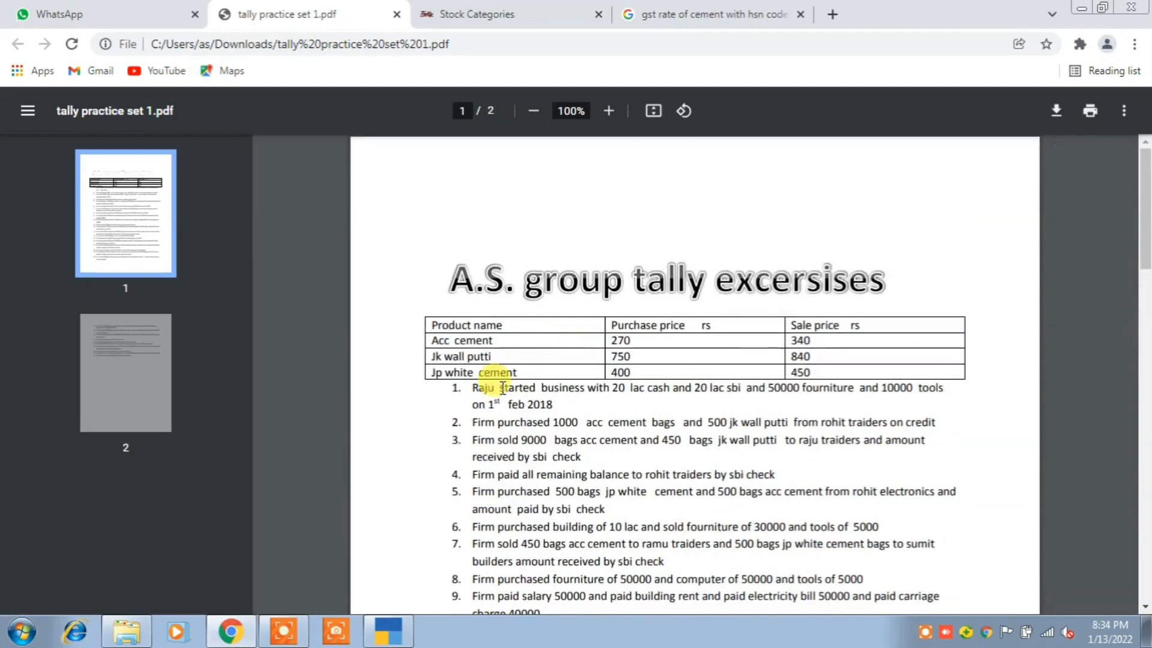
Switch to TallyPrime, continue in educational mode and open the form for creating a new company.
click(403, 639)
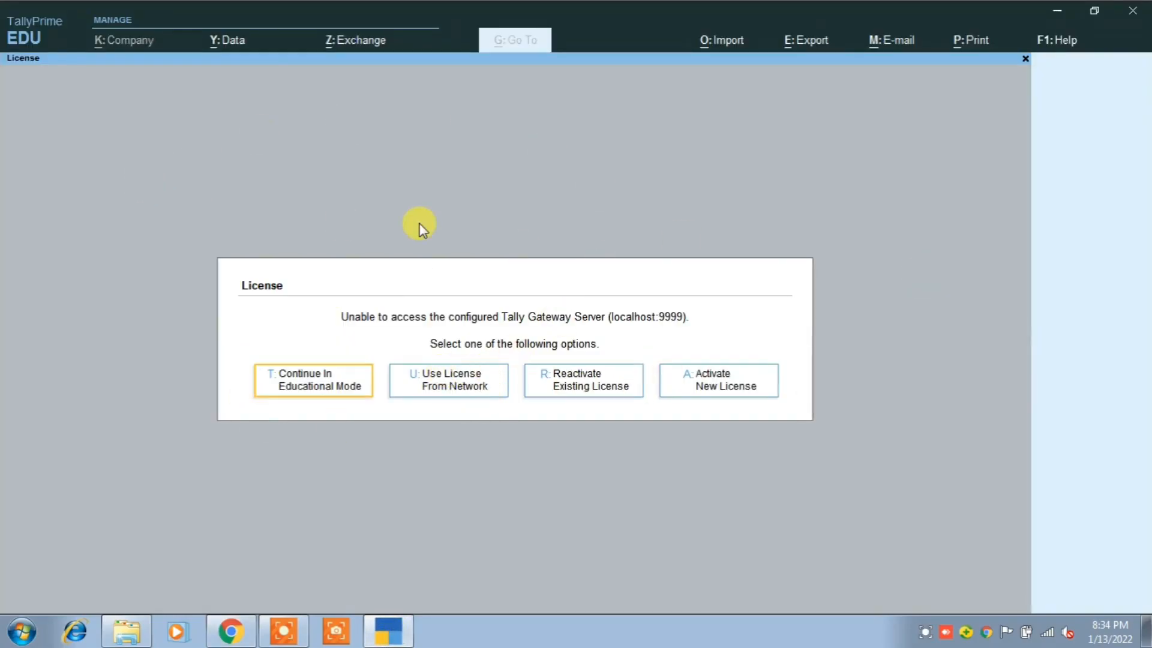
click(363, 389)
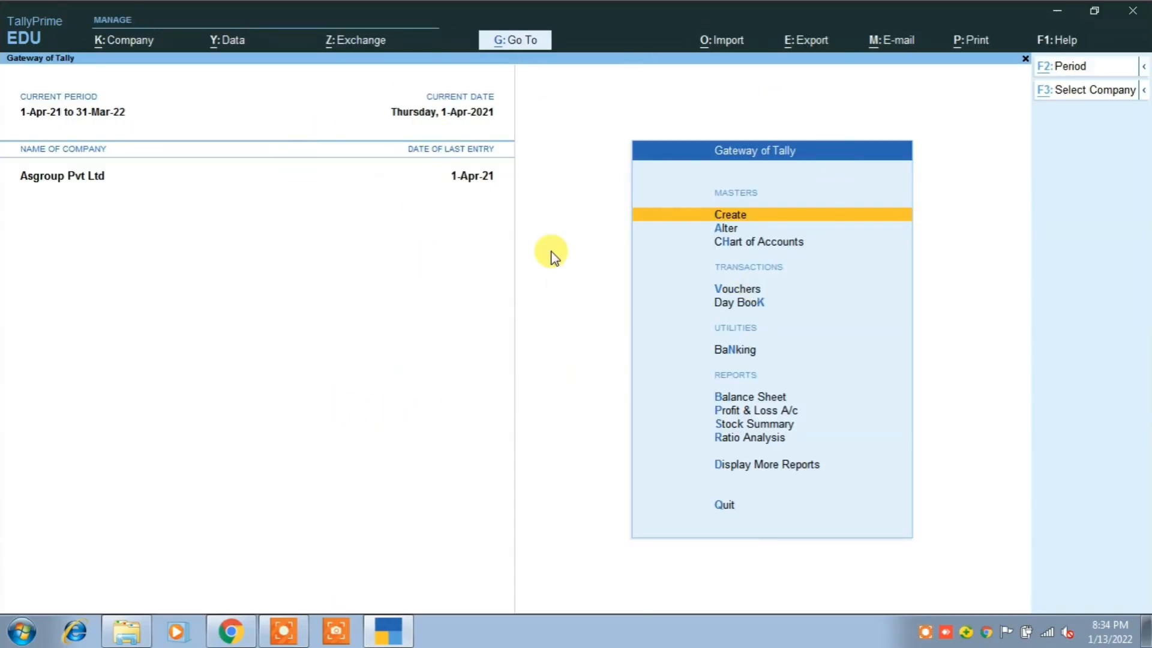
key(F3)
key(Up)
key(Up)
key(Up)
key(Up)
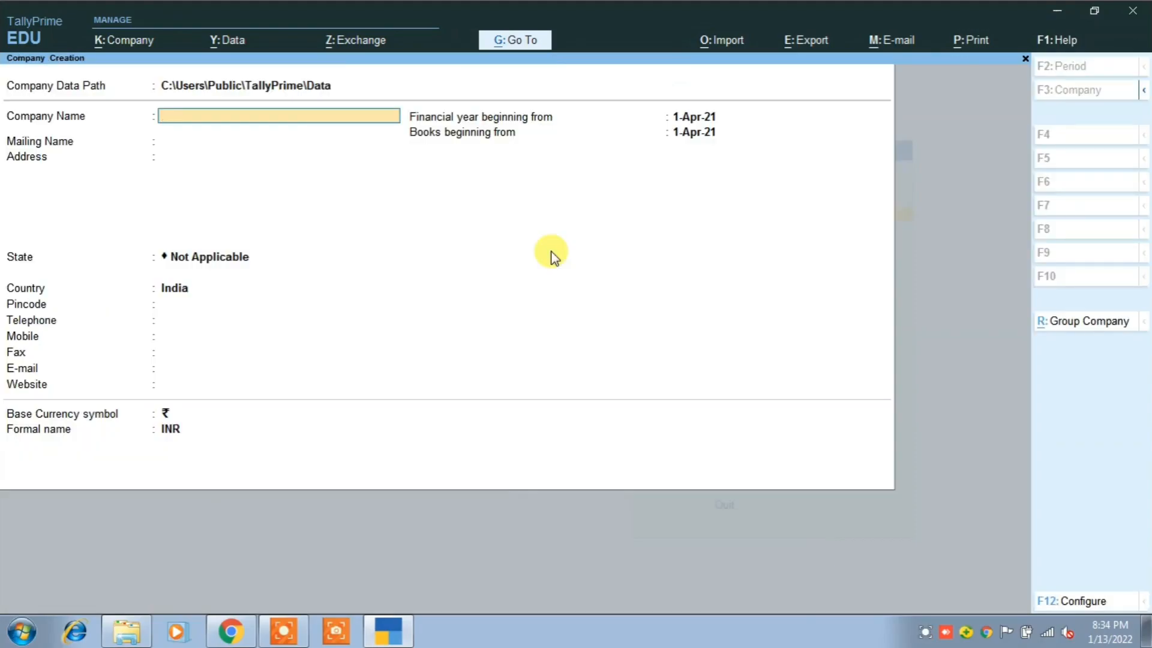
Check the first exercise in the practice PDF, then name the company Raju Traiders Pvt Ltd and keep the same mailing name.
click(231, 631)
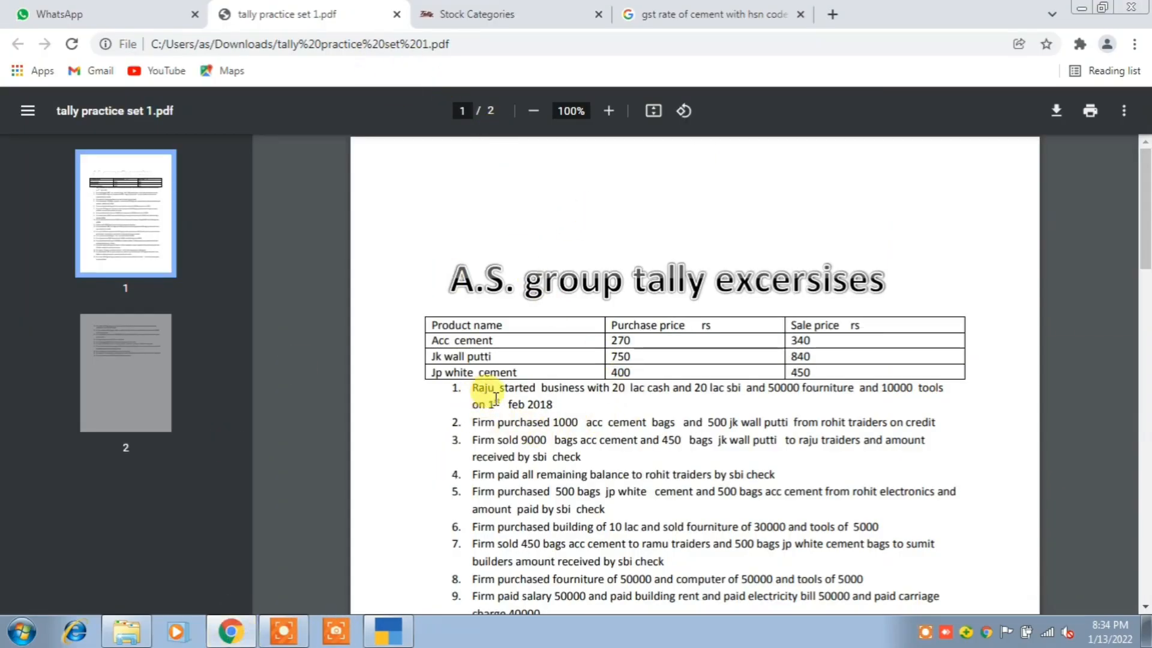
click(388, 631)
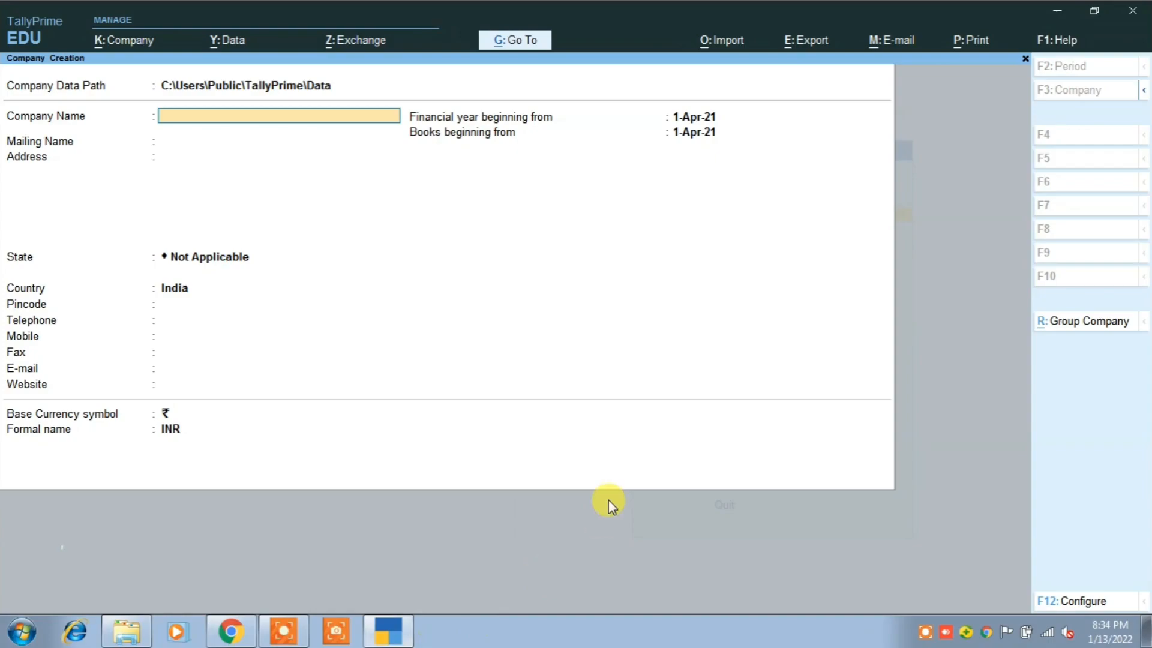
text(Raju)
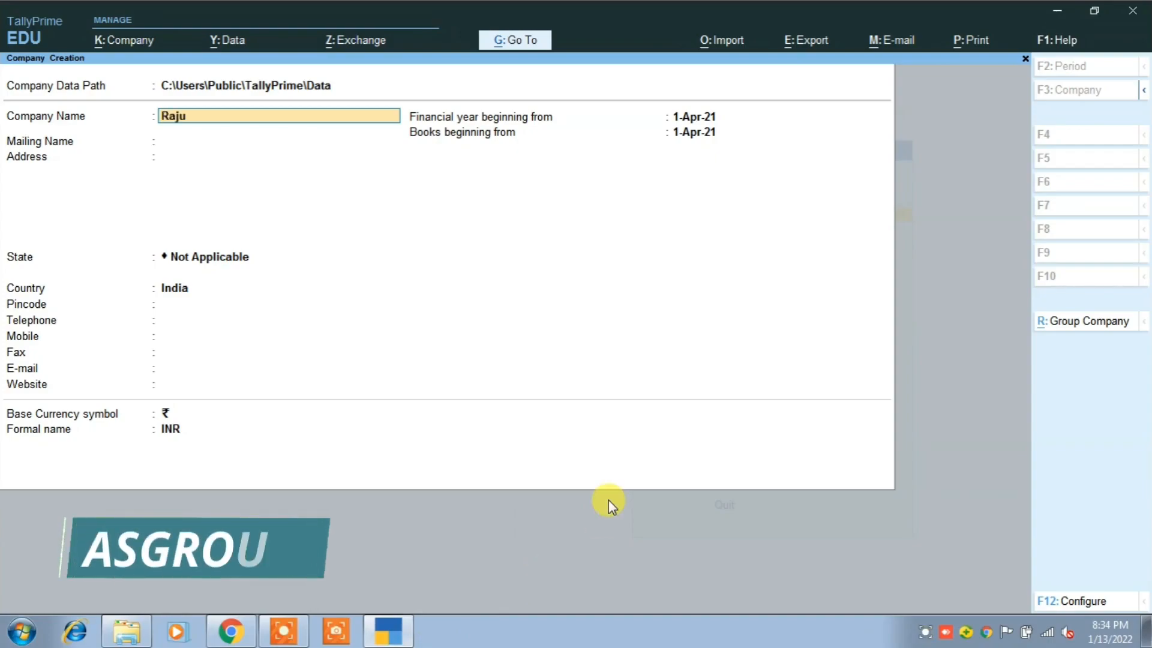
text( traiders Pvt Ltd)
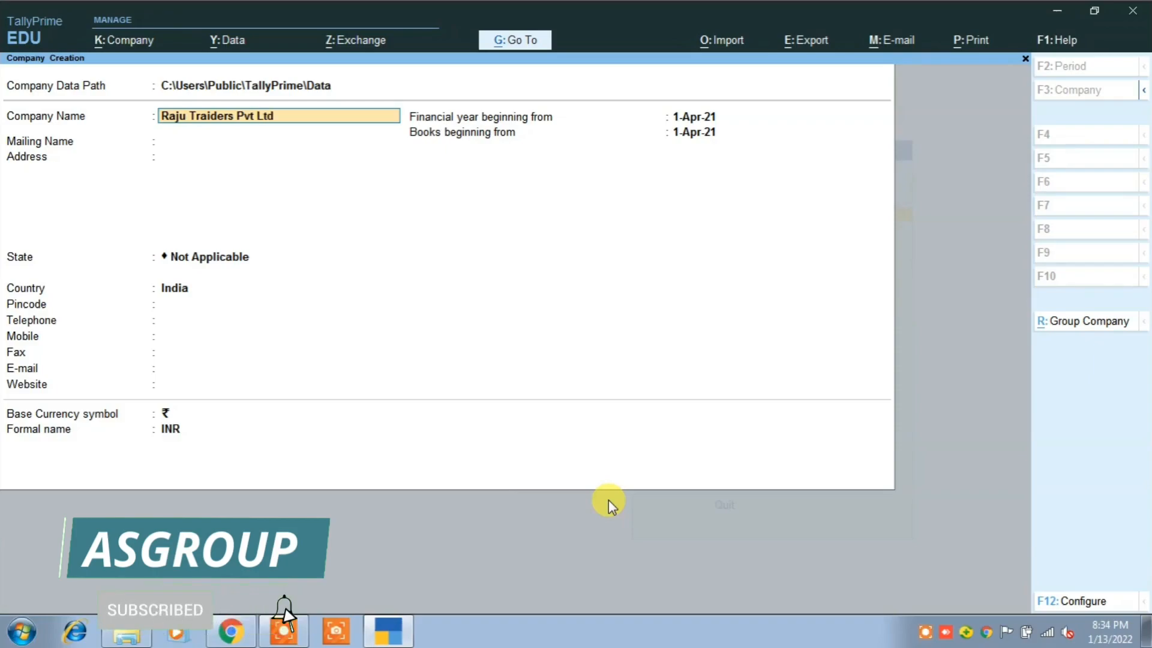
key(Return)
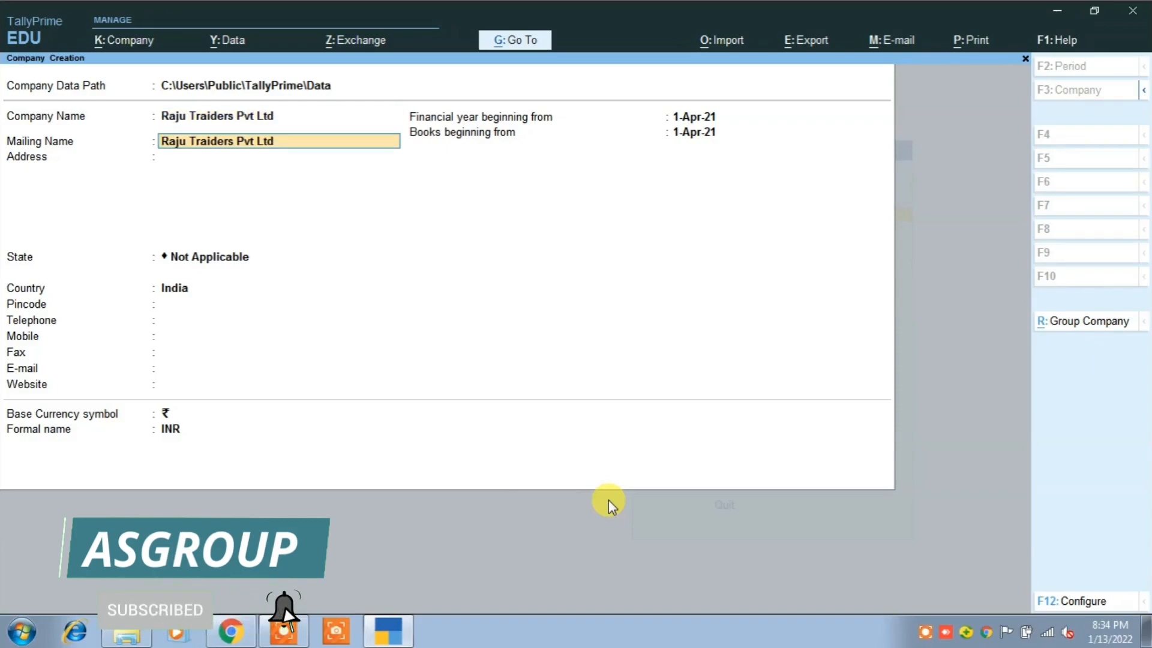
key(Return)
Enter the company's address, choose Uttar Pradesh as the state with India as the country, and fill in the pincode.
text(Ghata)
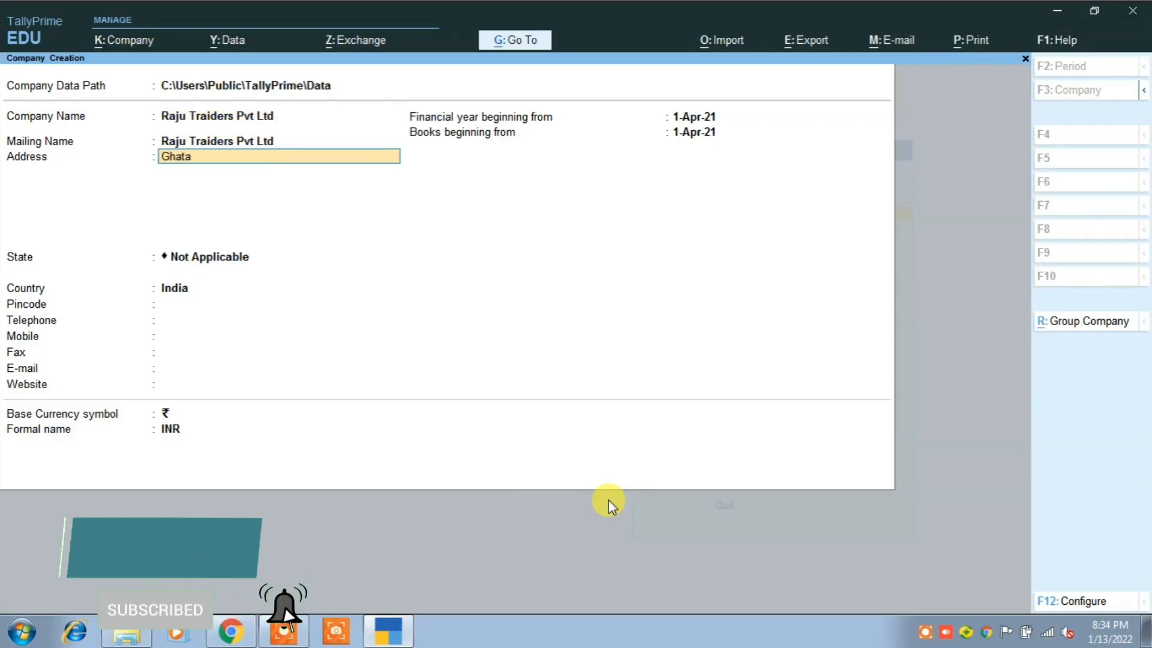
text(pur Kanpur Nagar)
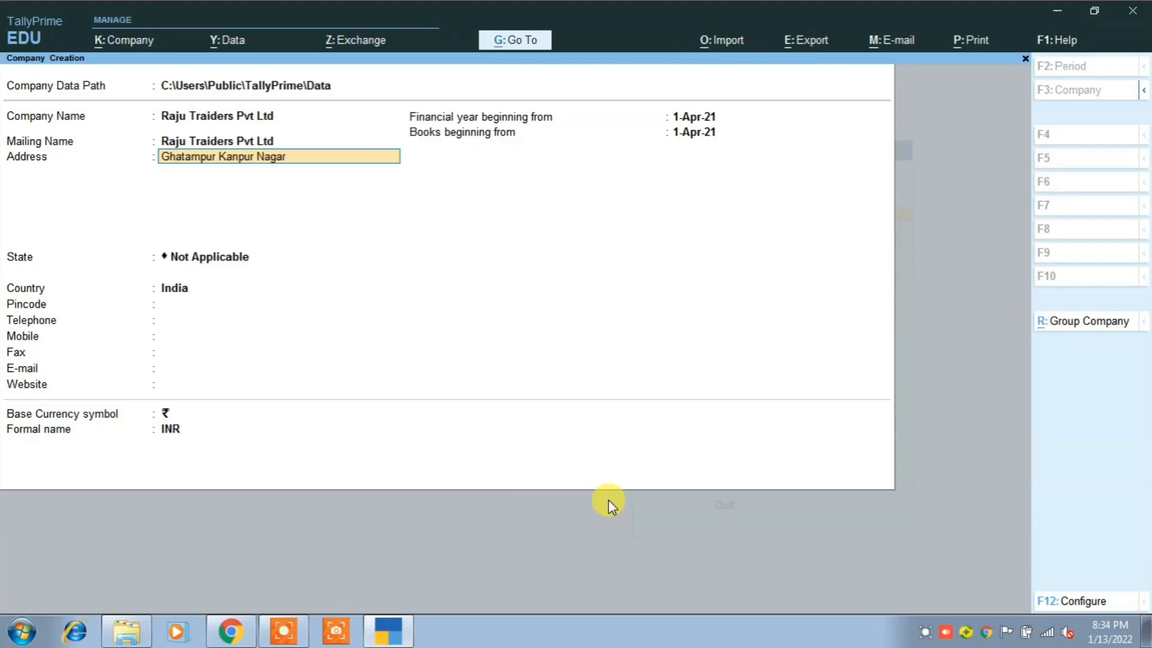
key(Return)
key(Return)
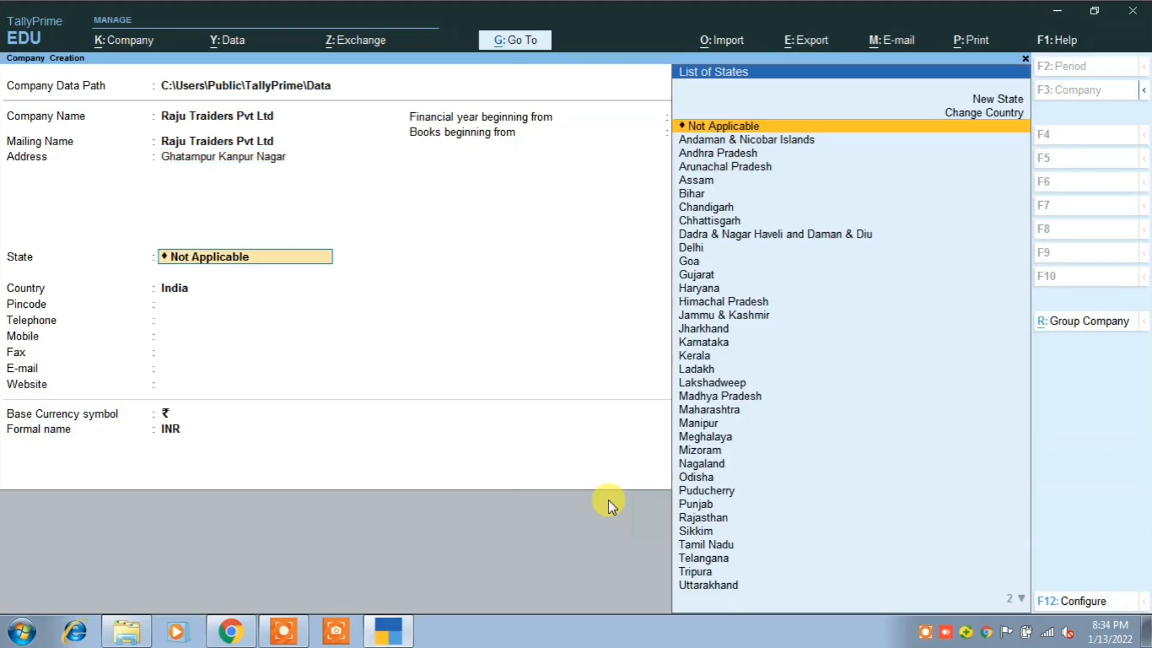
text(U)
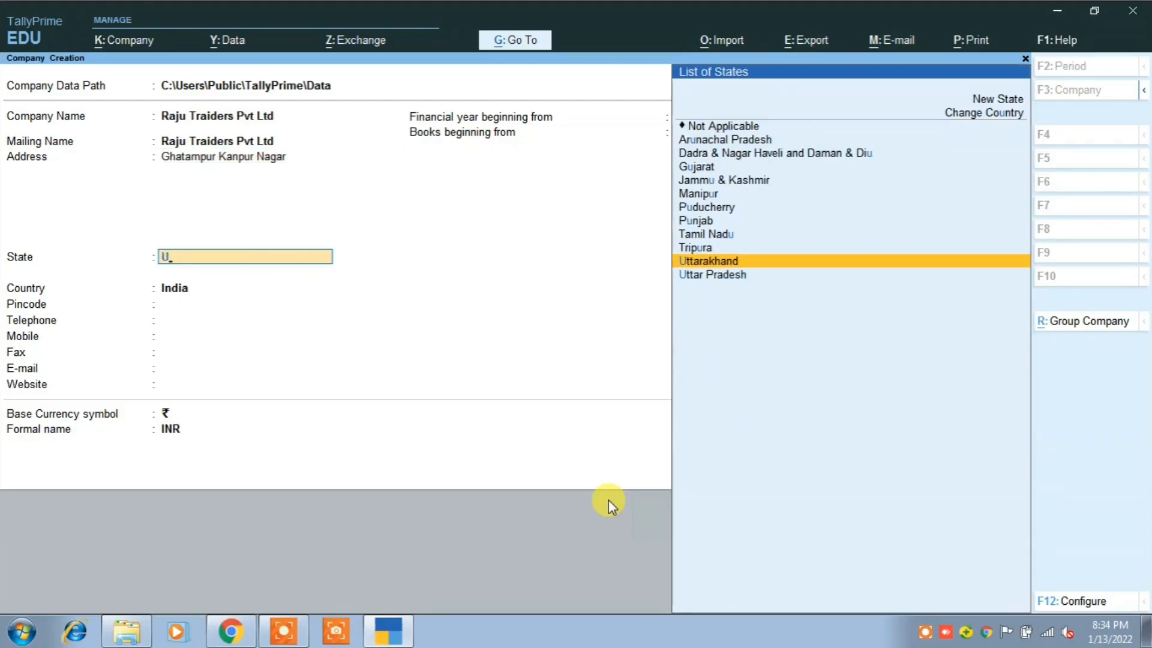
key(Down)
key(Return)
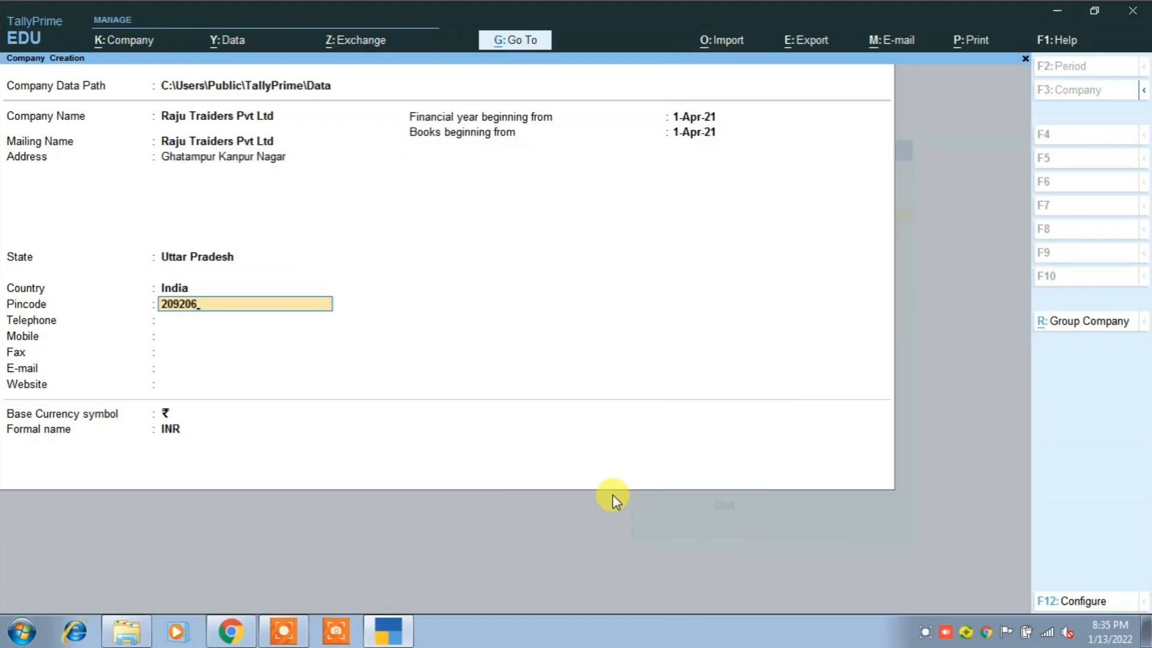
key(Return)
Leave the contact details blank, keep ₹ and INR as the base currency, and accept the company creation.
key(Return)
key(Return)
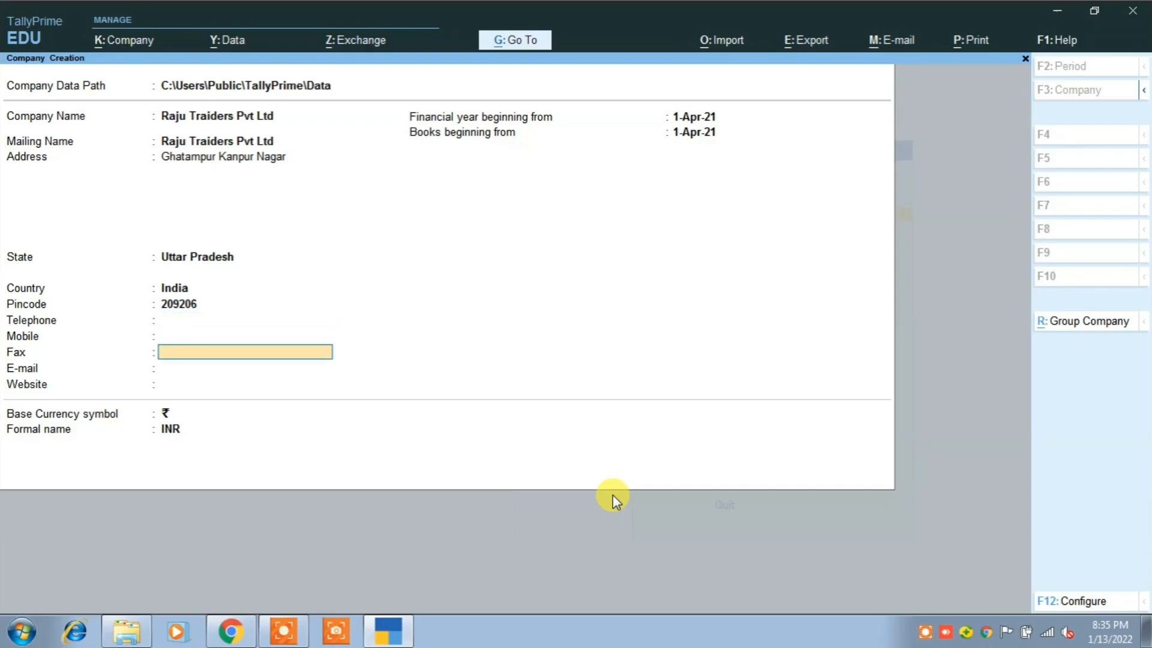
key(Return)
key(Return)
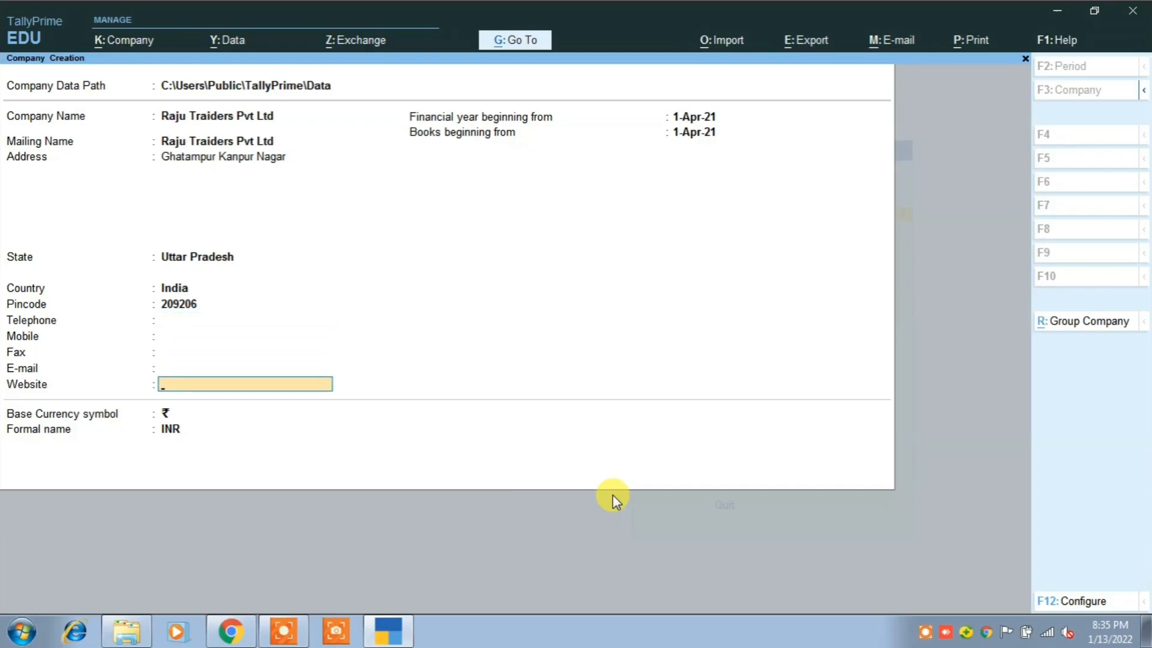
key(Return)
key(Return)
key(Return)
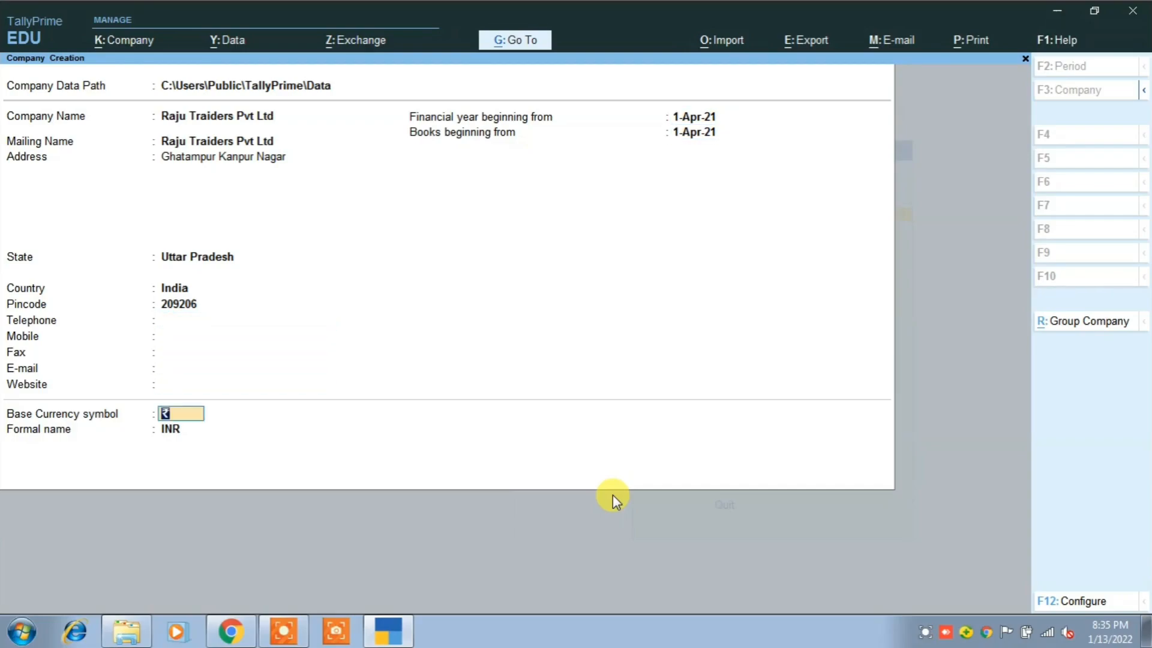
key(Return)
key(Return)
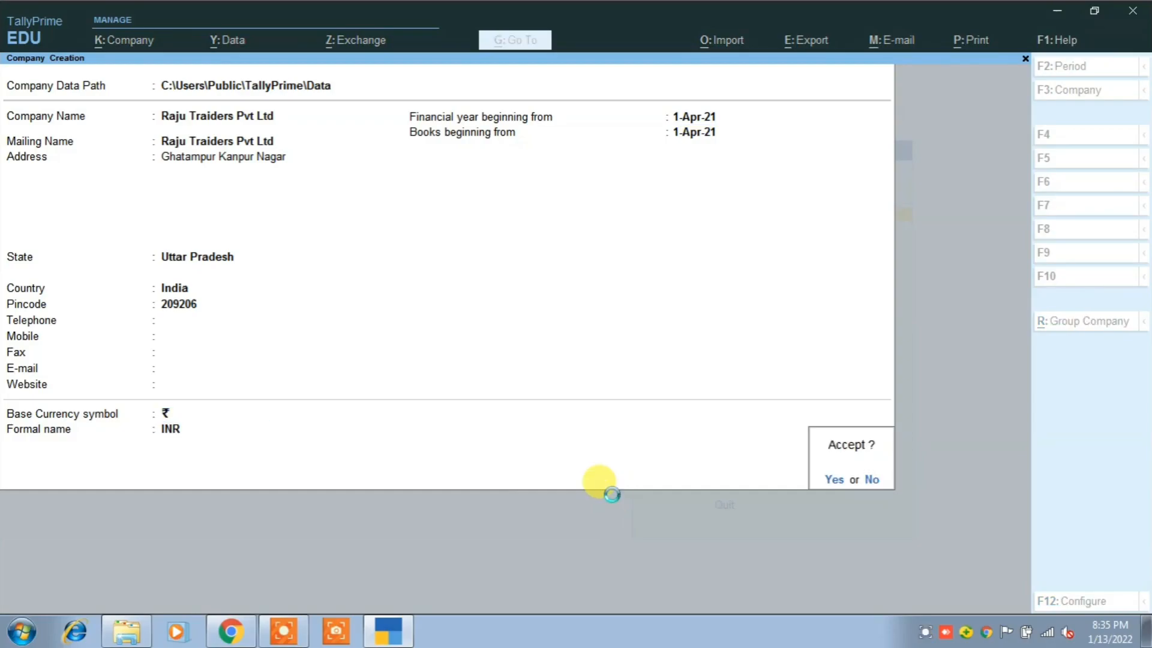
key(Return)
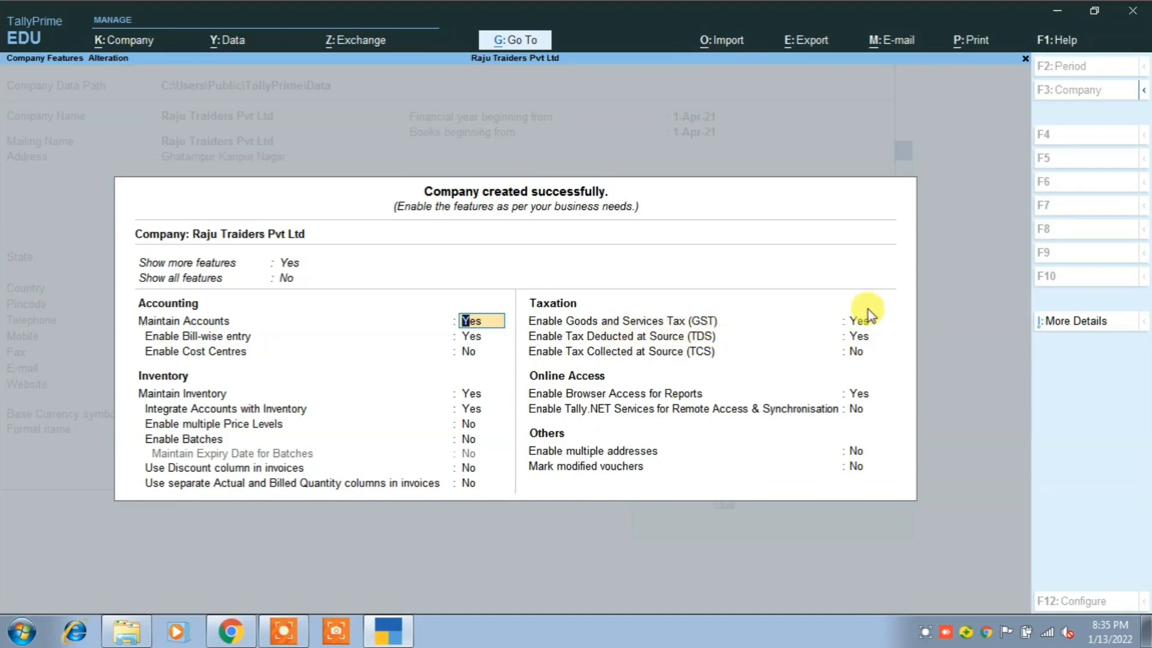
Enable GST for the company with state Uttar Pradesh, registration type Regular and Assessee of Other Territory set to No.
click(861, 324)
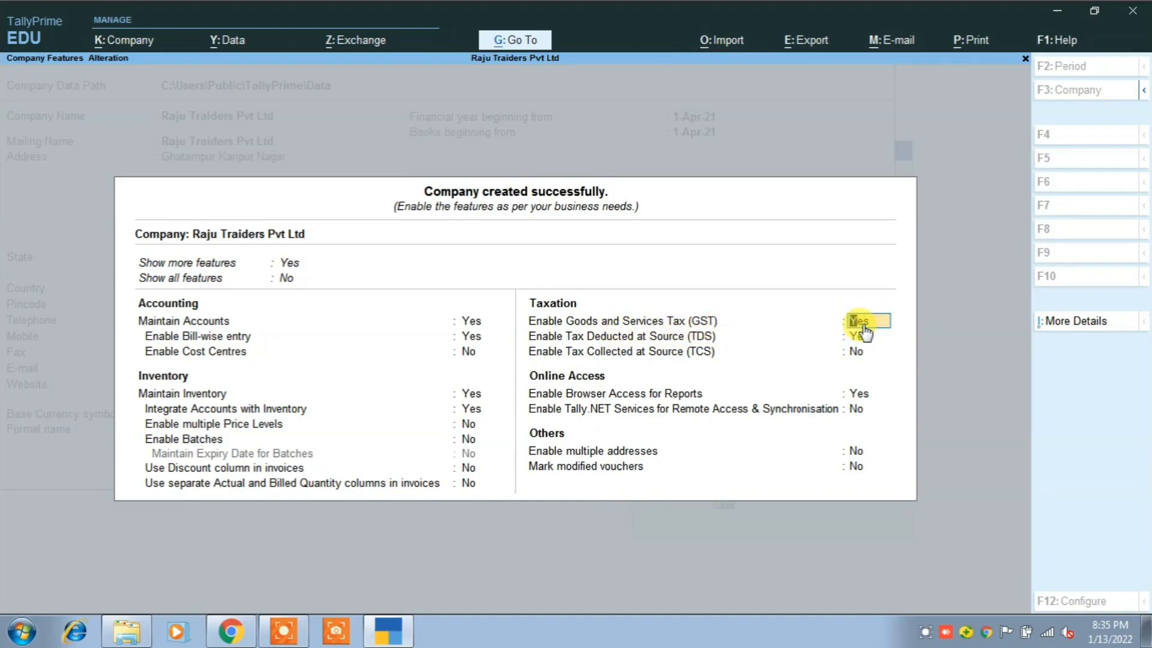
key(Return)
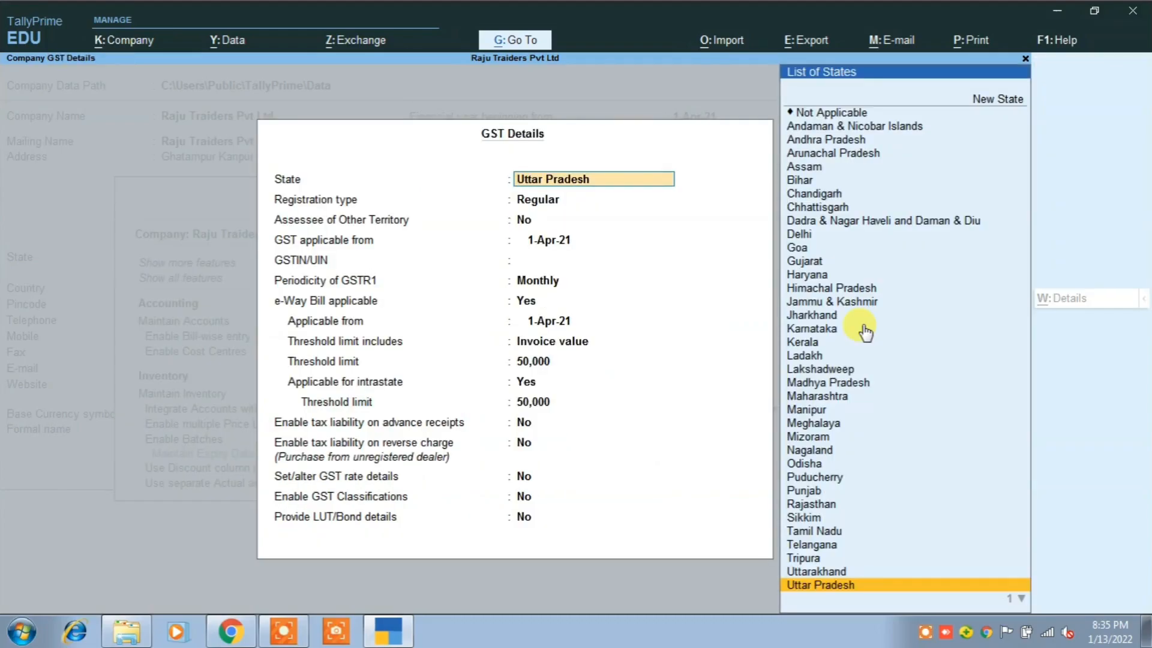
key(Return)
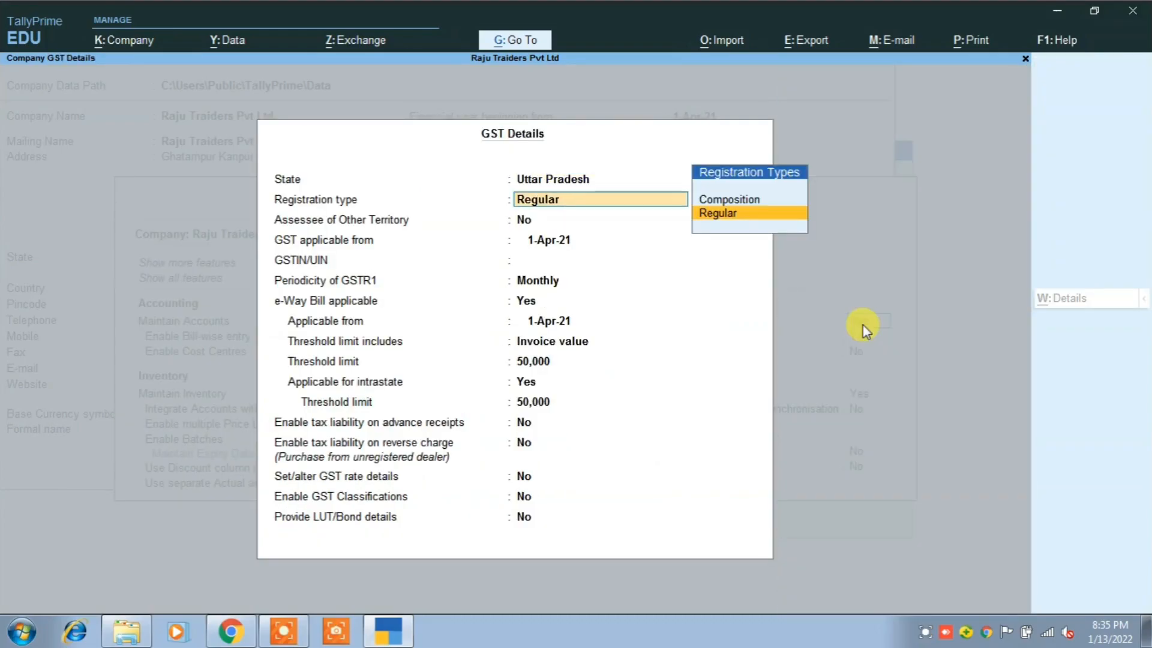
key(Return)
key(Return)
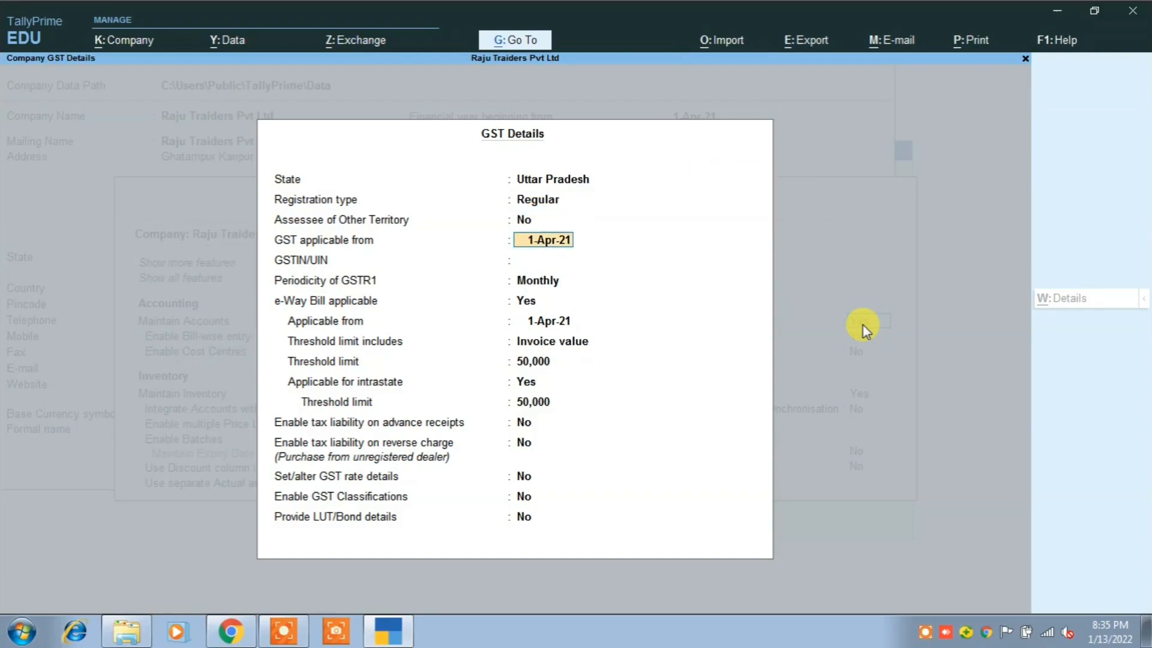
Keep 1-Apr-21 as the GST applicable date, leave GSTIN/UIN blank and keep the GSTR1 periodicity Monthly.
key(Return)
key(Return)
key(Return)
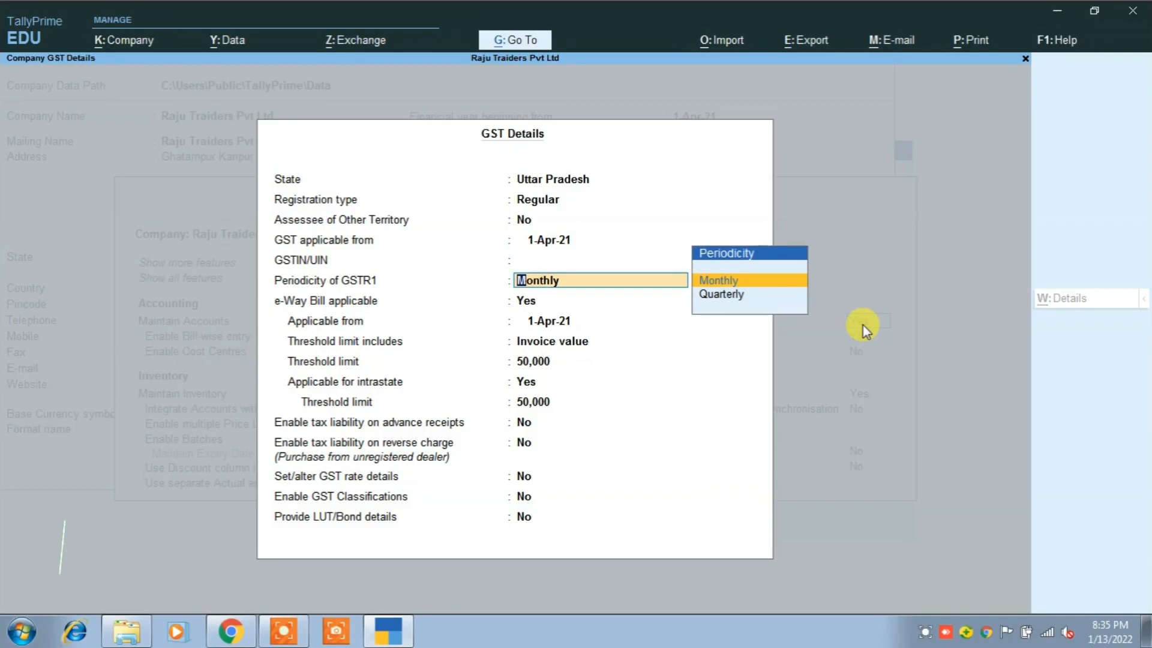
key(Return)
Keep e-Way Bill applicable from 1-Apr-21, set its threshold limit to include Taxable goods value, and keep 50,000 for both the general and intrastate limits.
key(Return)
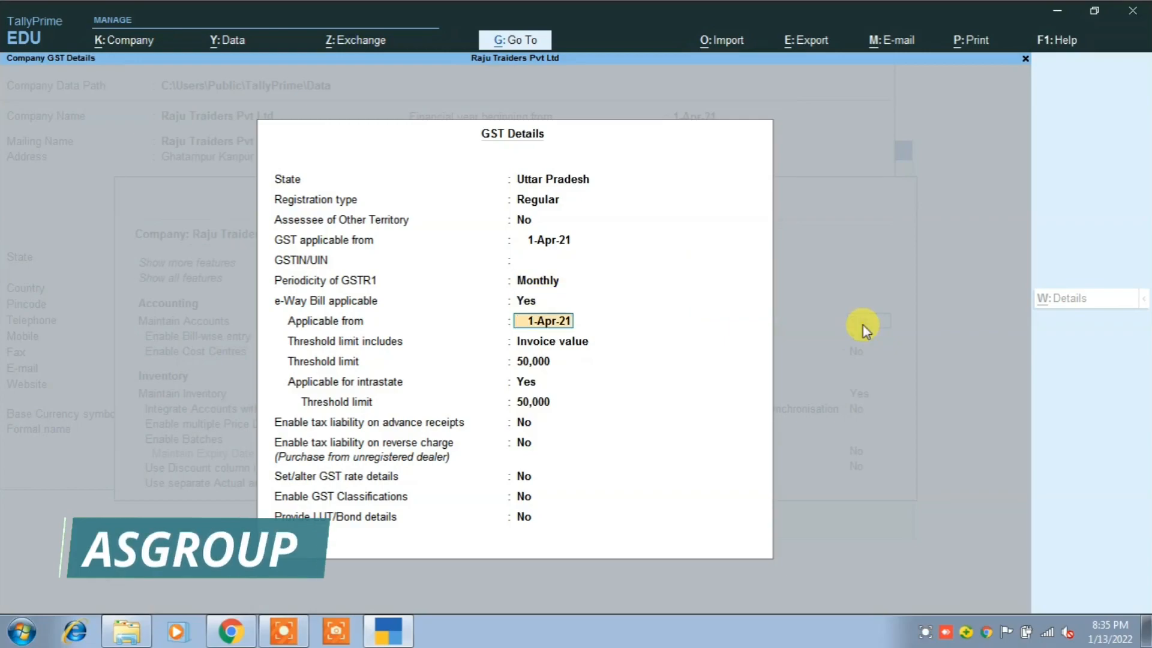
key(Return)
key(Down)
key(Down)
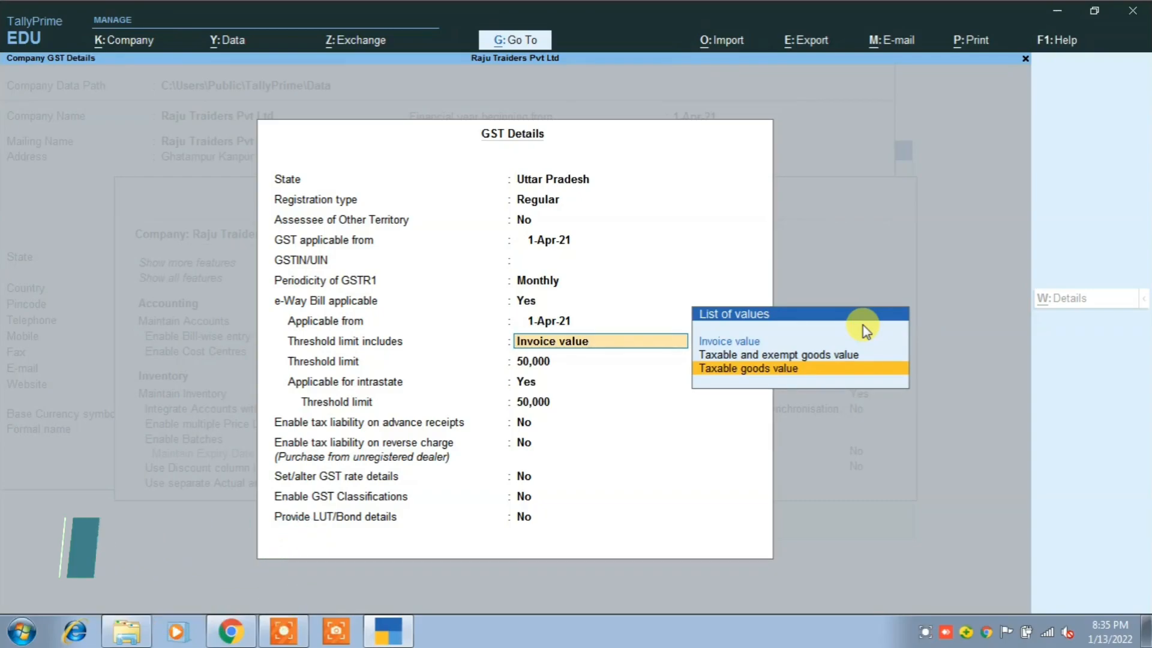
key(Return)
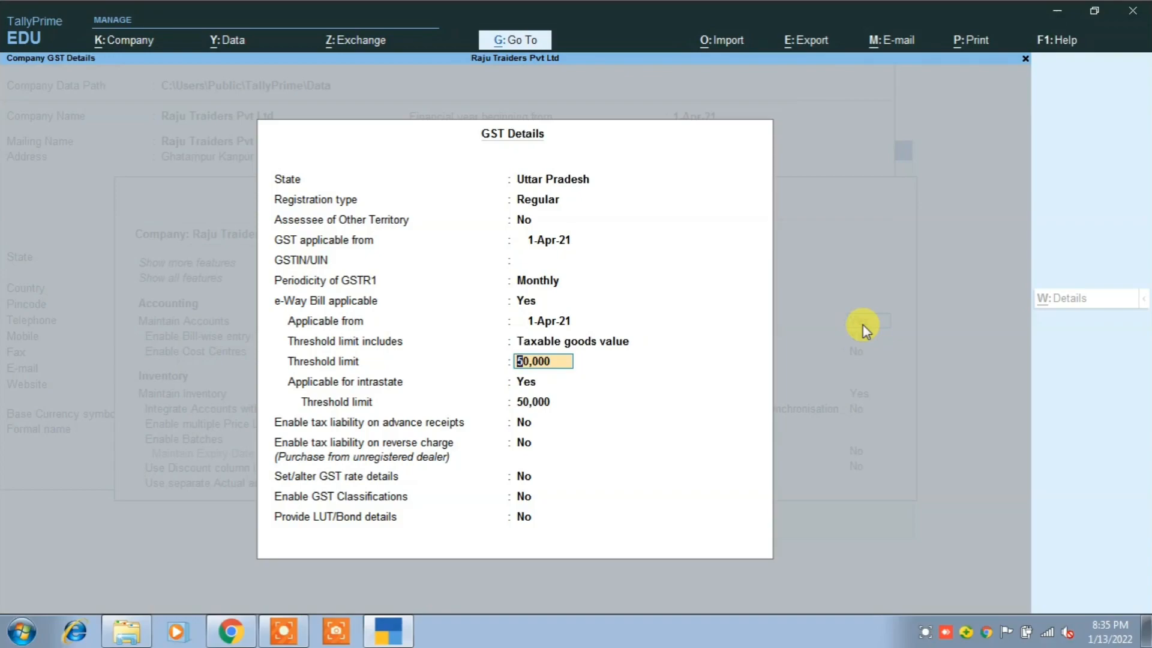
key(Return)
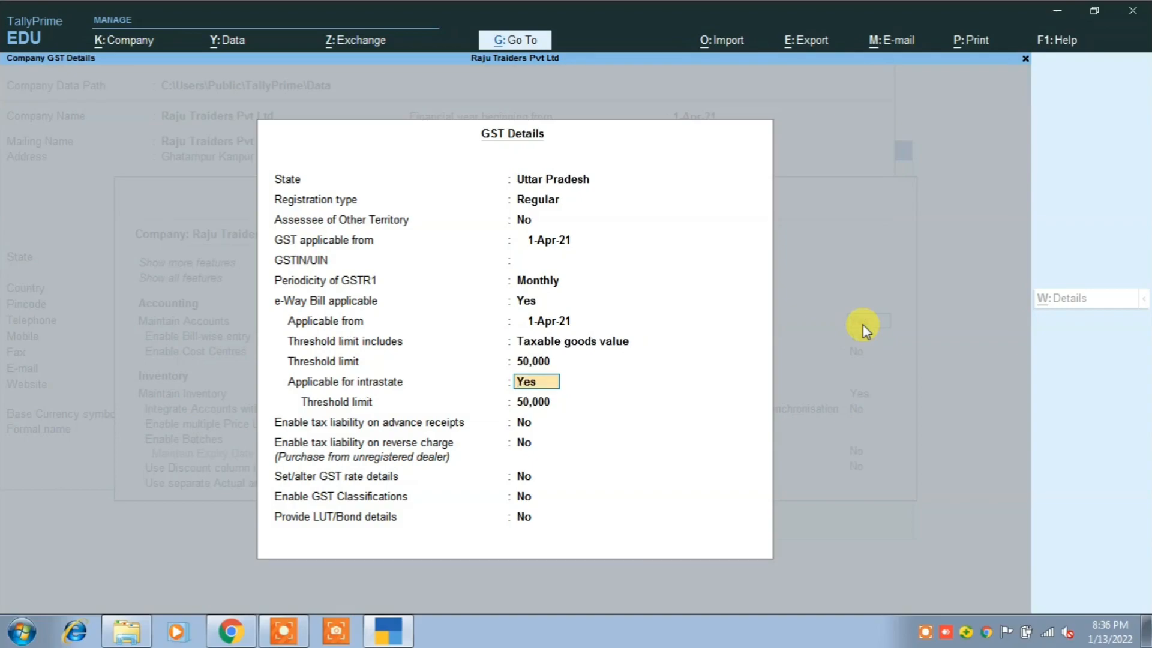
key(Return)
key(Return)
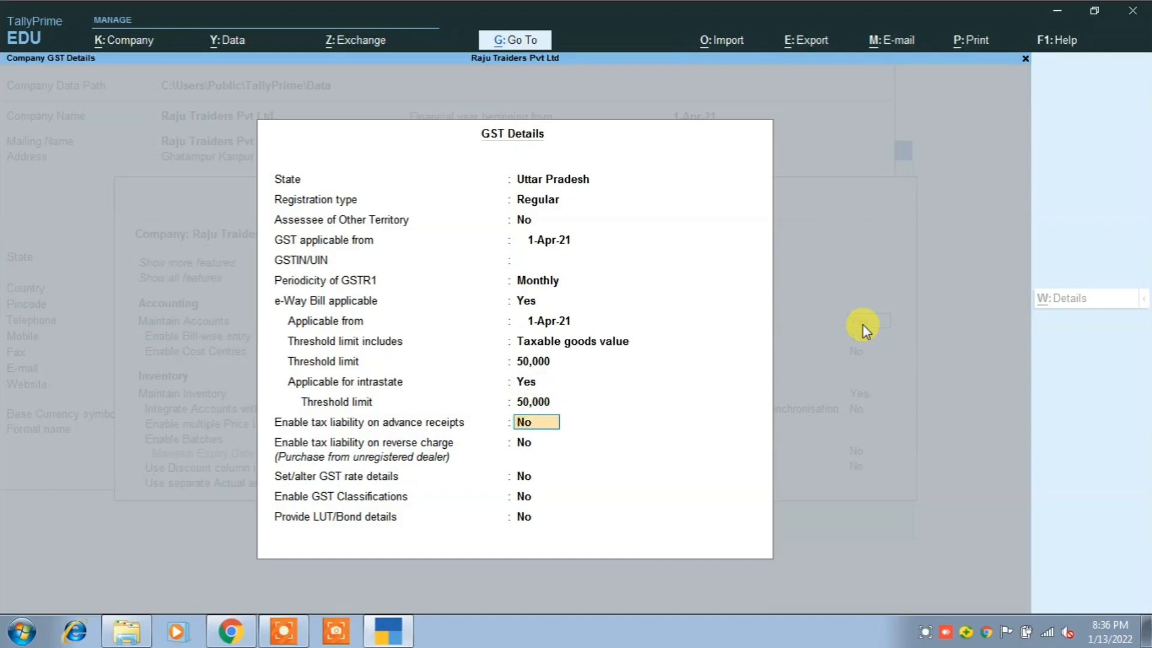
Leave tax liability on advance receipts and reverse charge at No, and set Set/alter GST rate details to Yes.
key(Return)
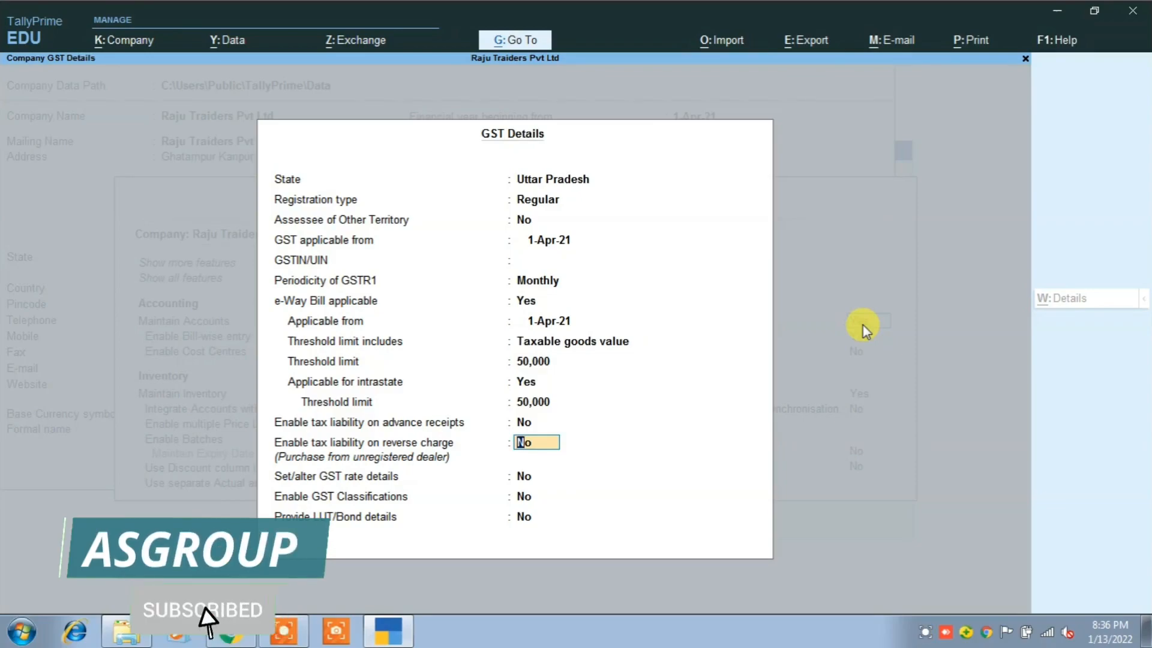
key(Return)
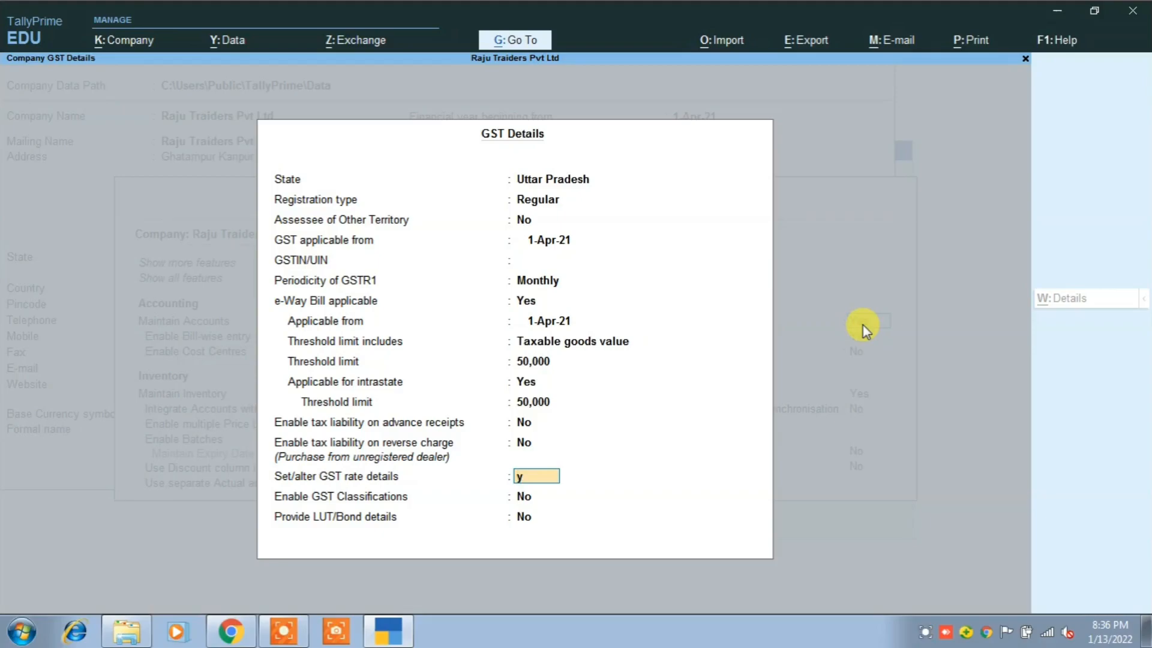
key(Return)
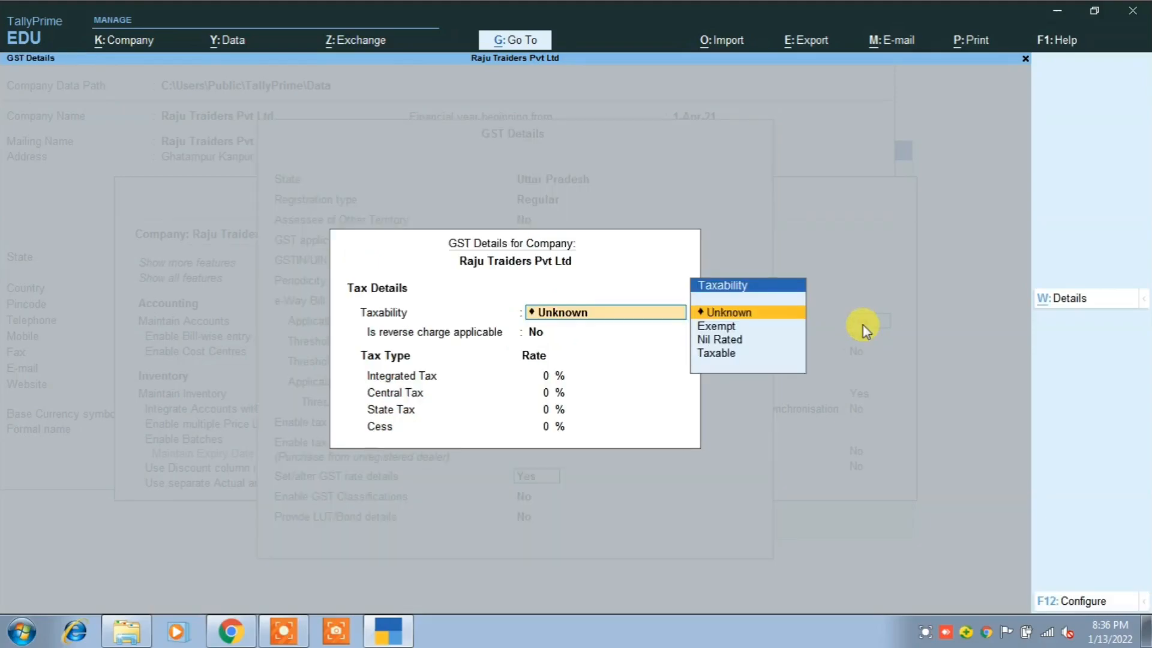
Set the company's taxability to Taxable without reverse charge, with 28% integrated tax, 14% central tax, 14% state tax and 0% cess.
key(Down)
key(Down)
key(Down)
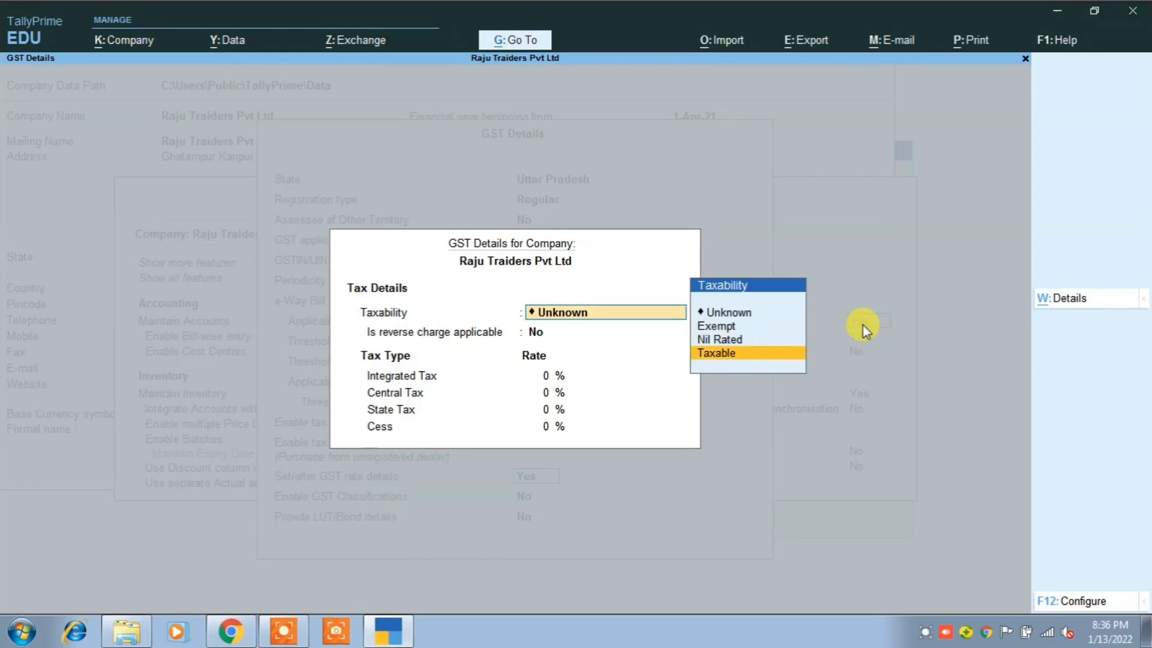
key(Return)
key(Return)
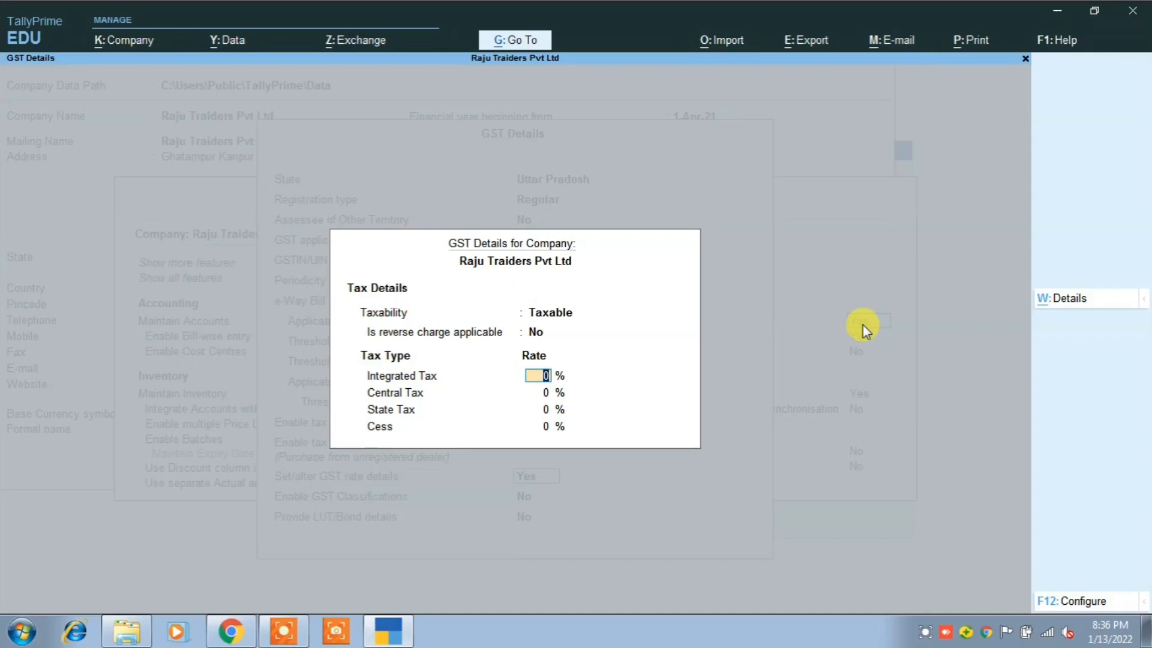
text(28)
key(Return)
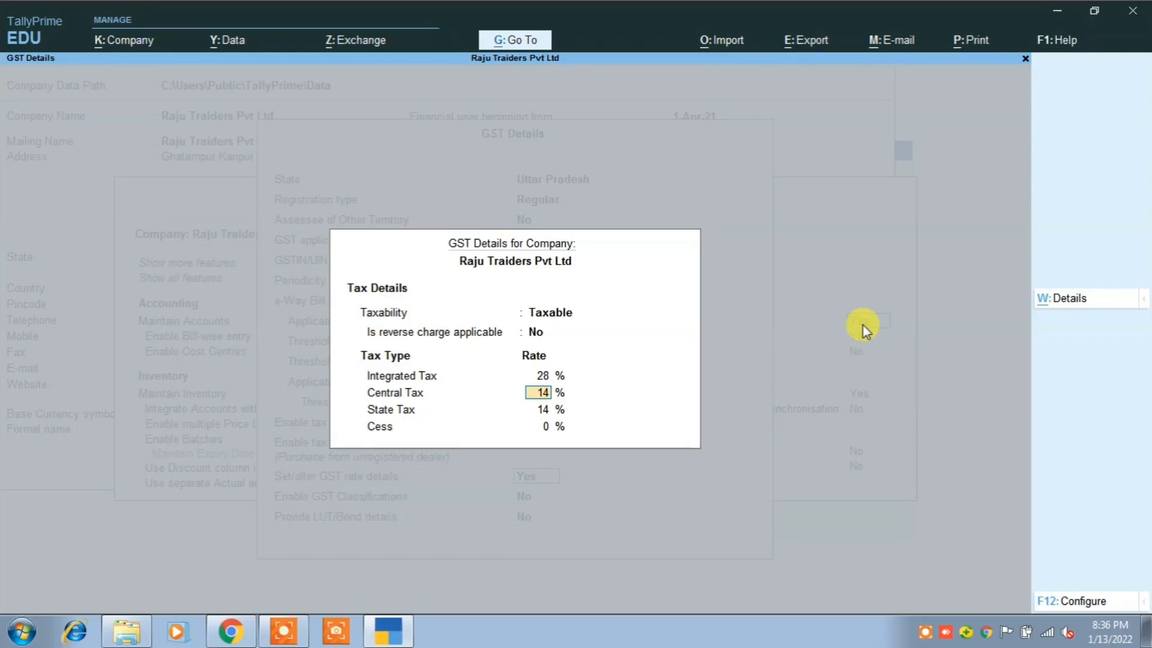
key(Return)
key(Return)
key(Return)
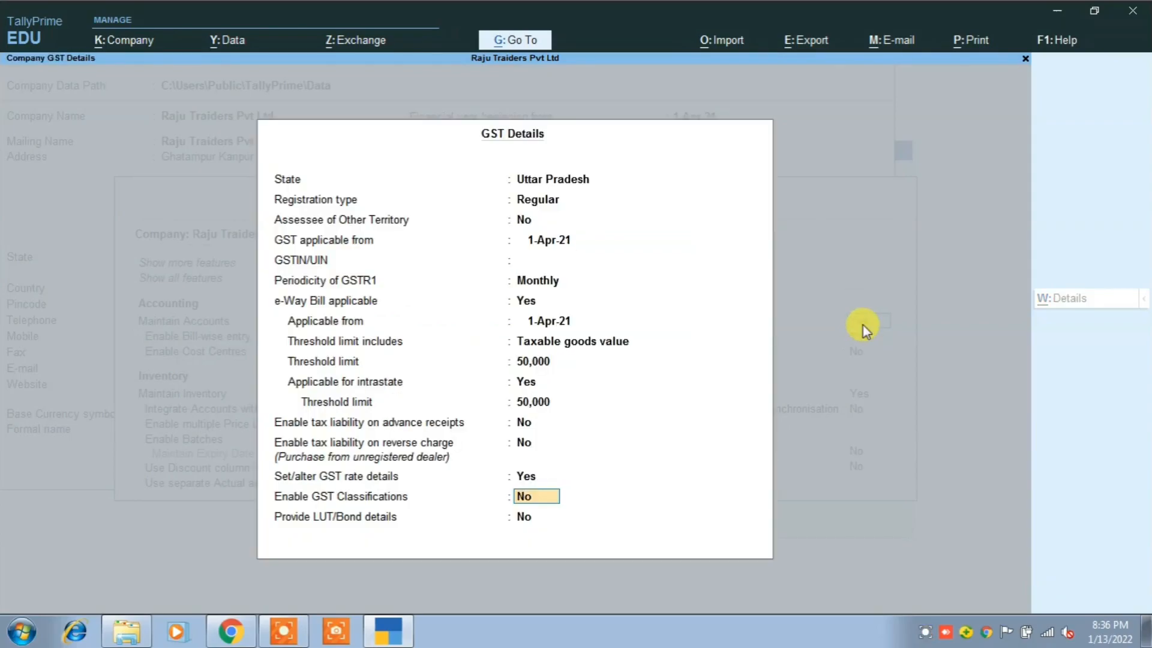
Leave GST Classifications and LUT/Bond details at No, accept the GST details and save the company features.
key(Return)
key(Return)
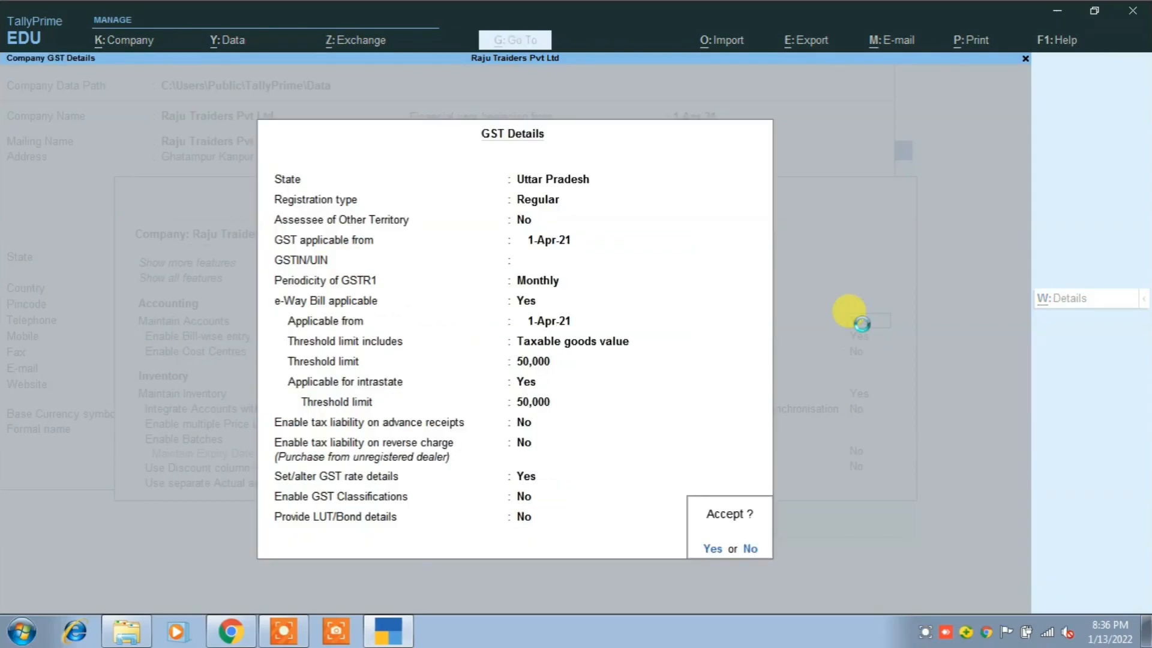
key(Return)
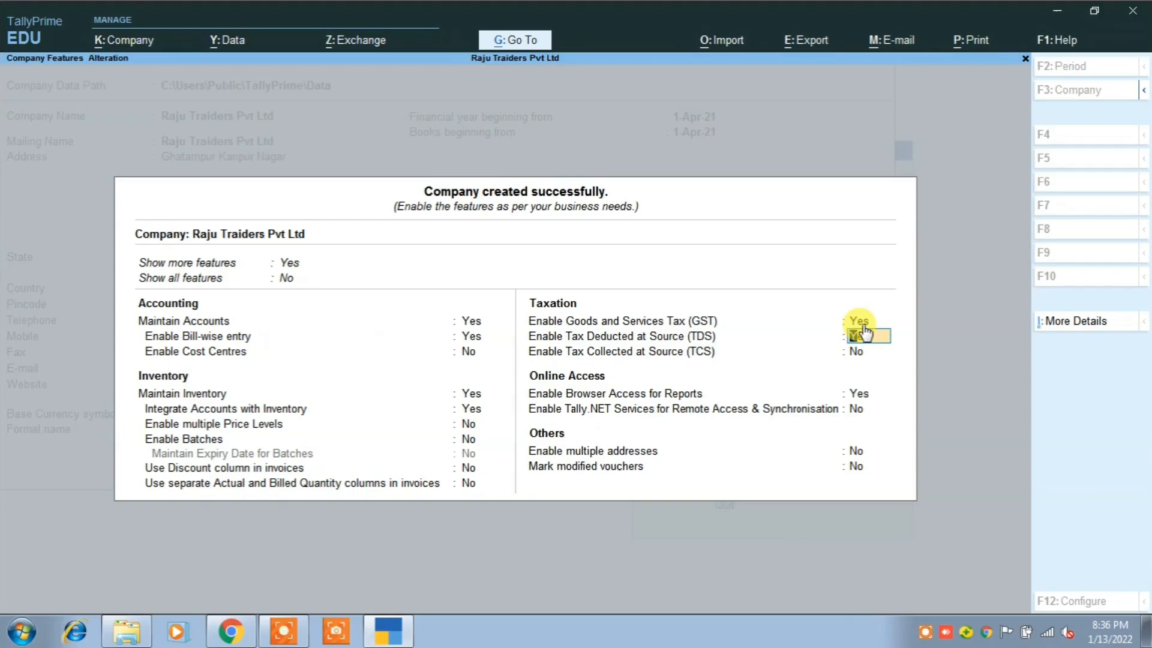
key(ctrl+a)
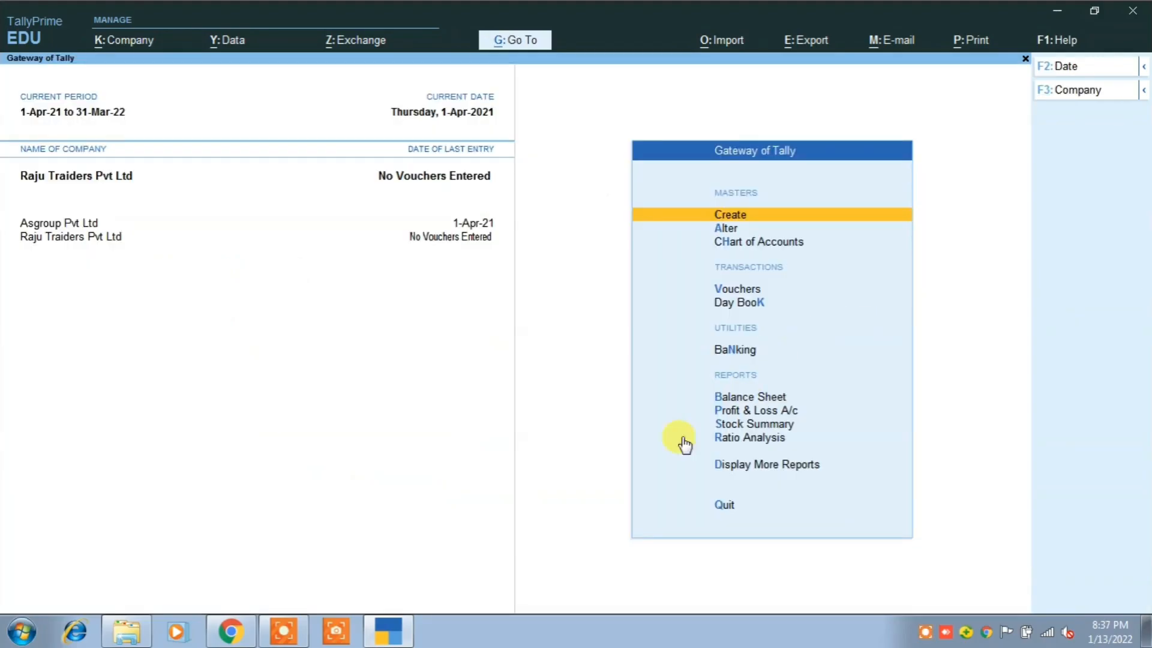
Switch to Chrome and examine the product table in the practice PDF and the example table in the Stock Categories help article.
click(230, 630)
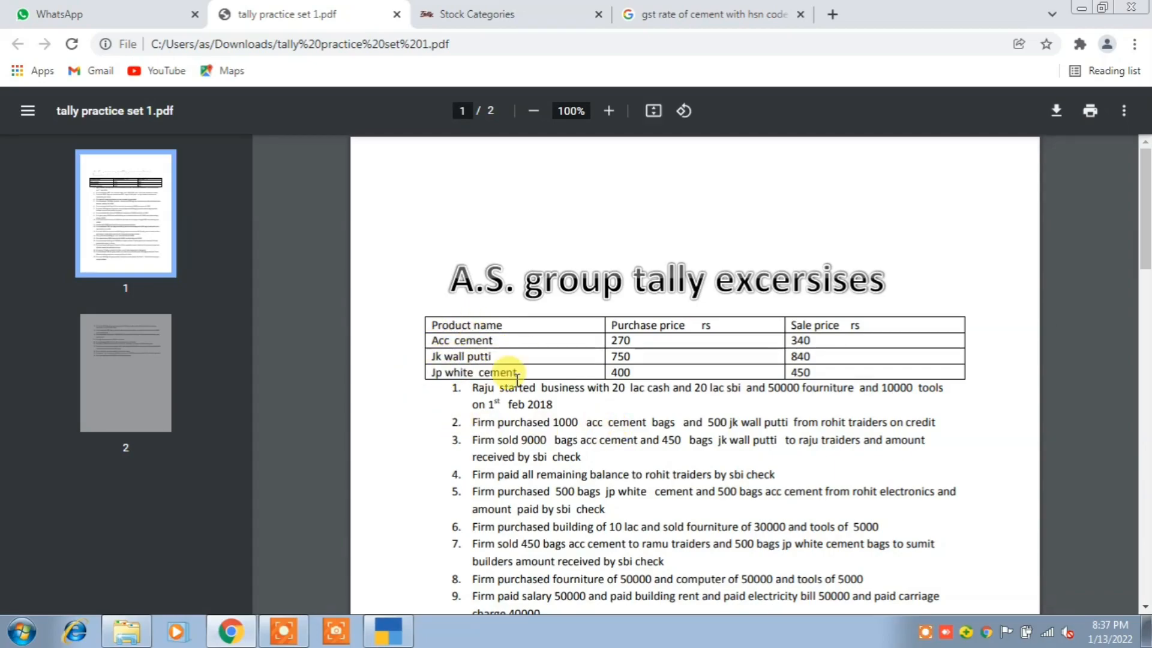
click(486, 18)
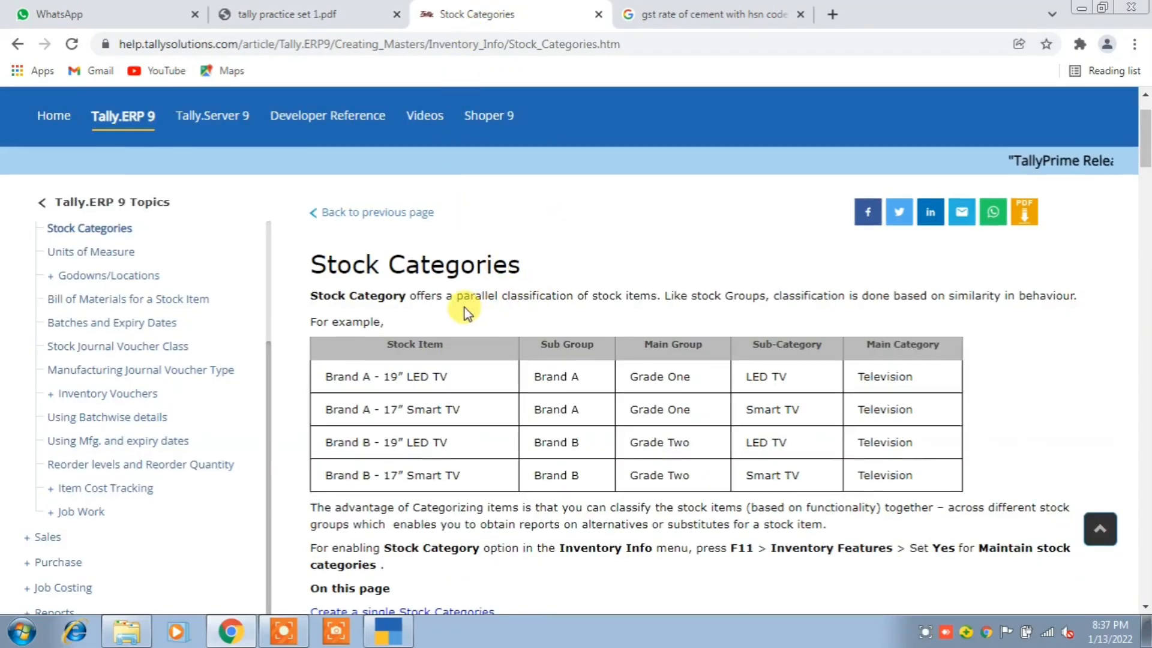
scroll(463, 303, up, 2)
scroll(378, 330, down, 3)
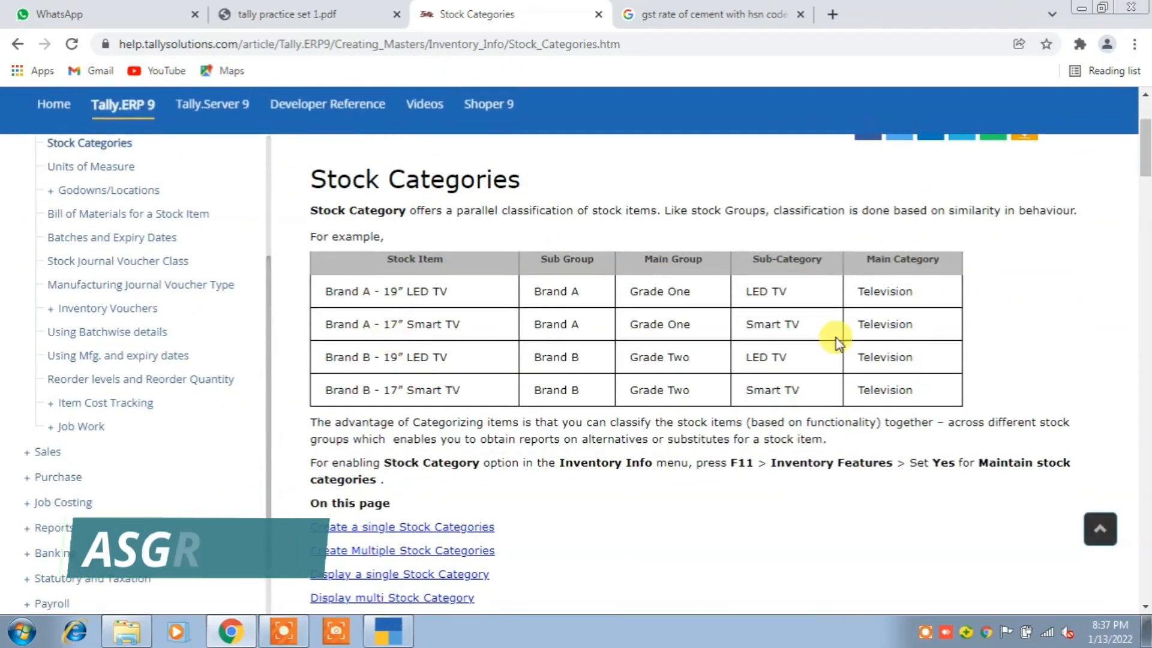
scroll(589, 373, up, 3)
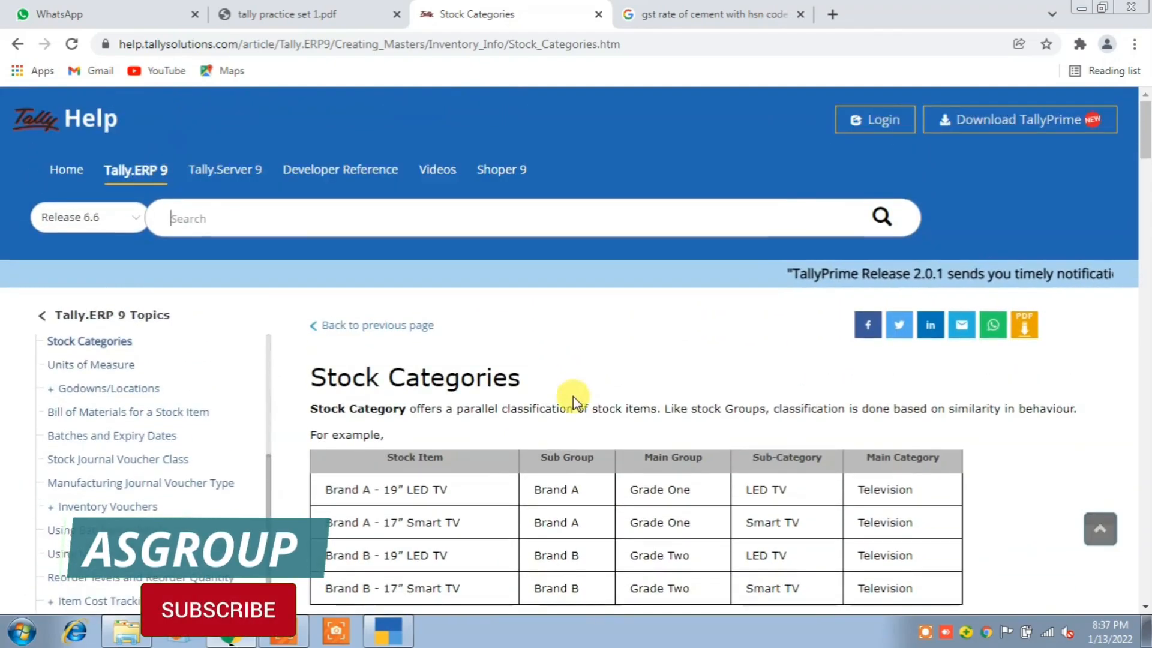
scroll(639, 414, down, 2)
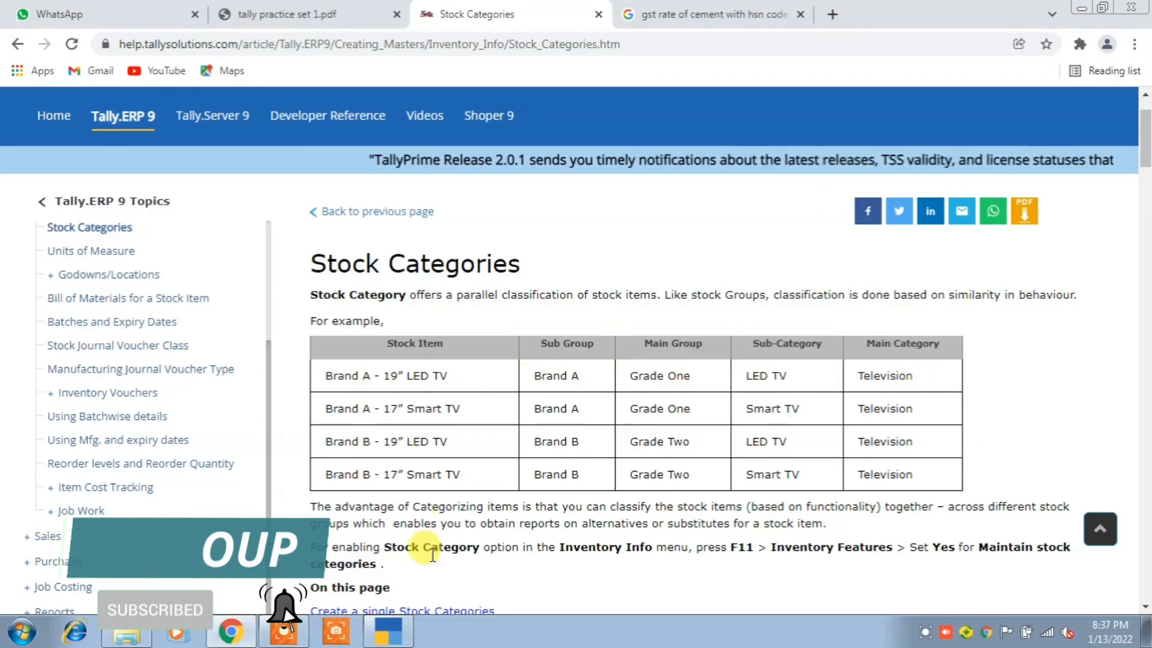
Switch back to TallyPrime and open the creation form for a new inventory unit.
click(387, 640)
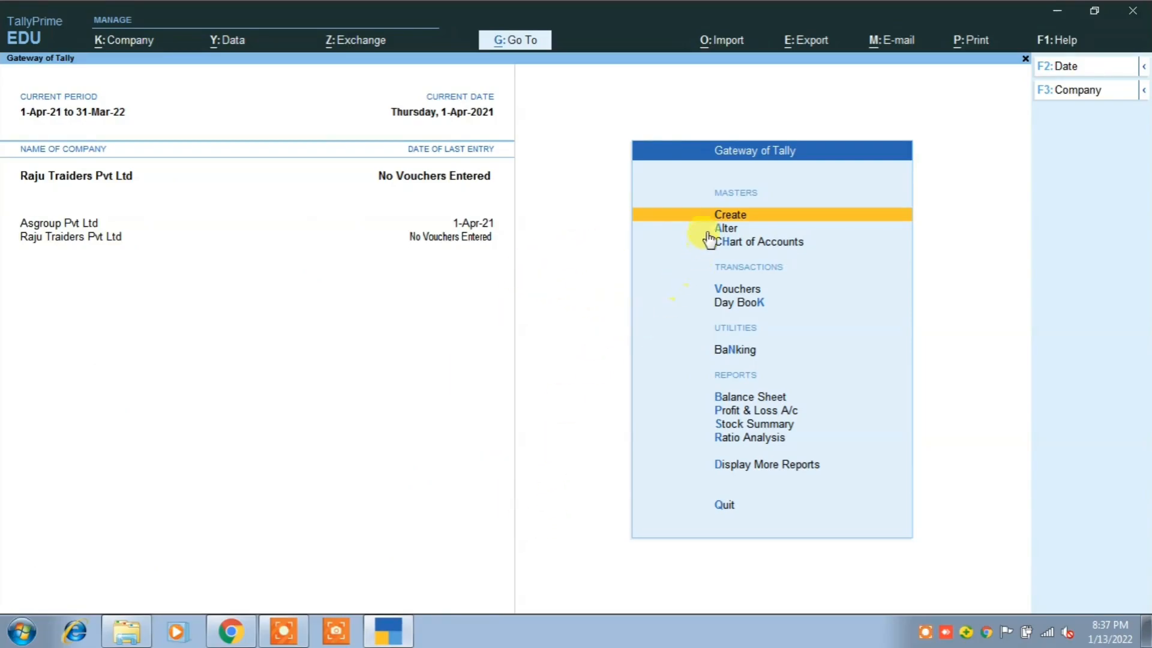
click(721, 217)
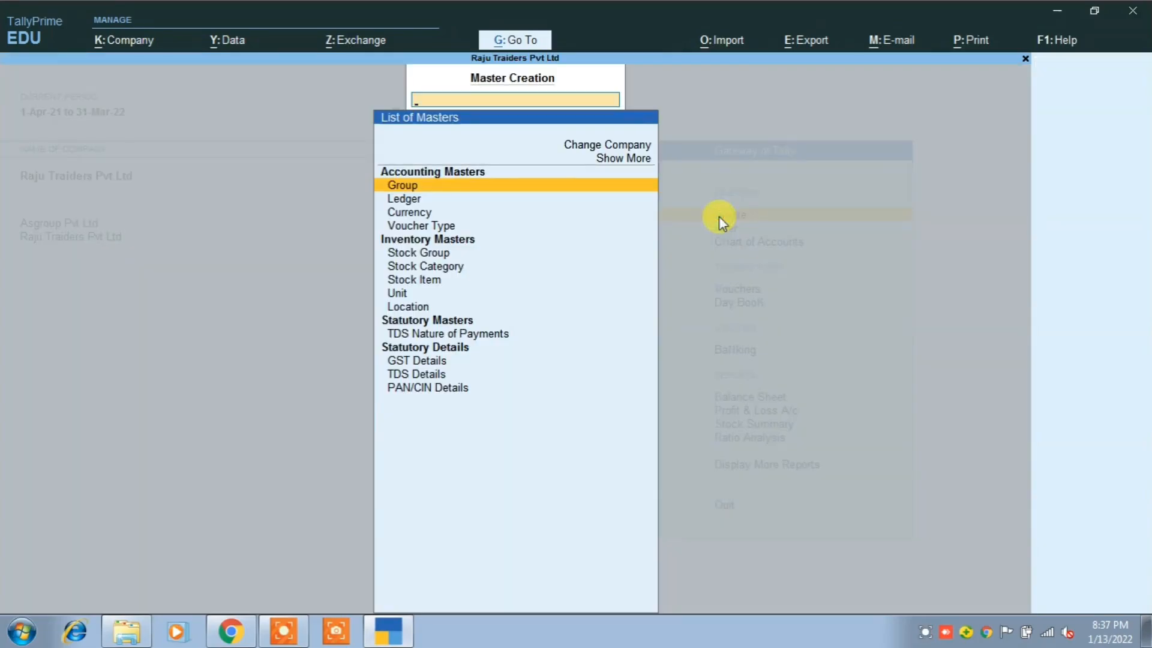
key(Down)
key(Down)
key(Down)
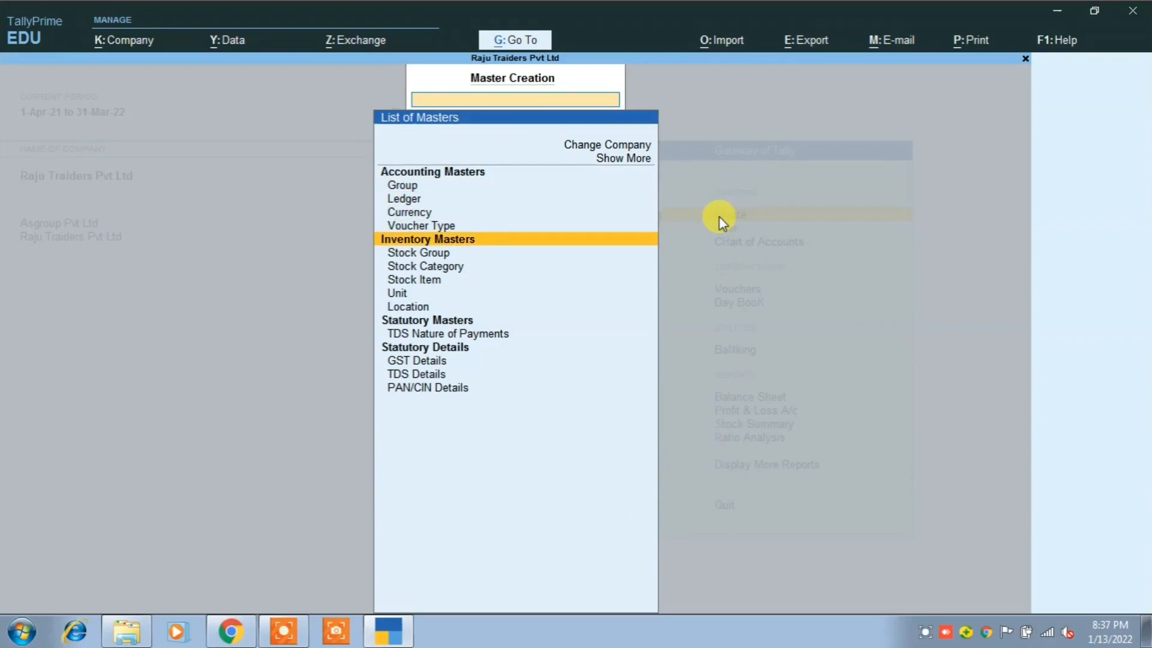
key(Down)
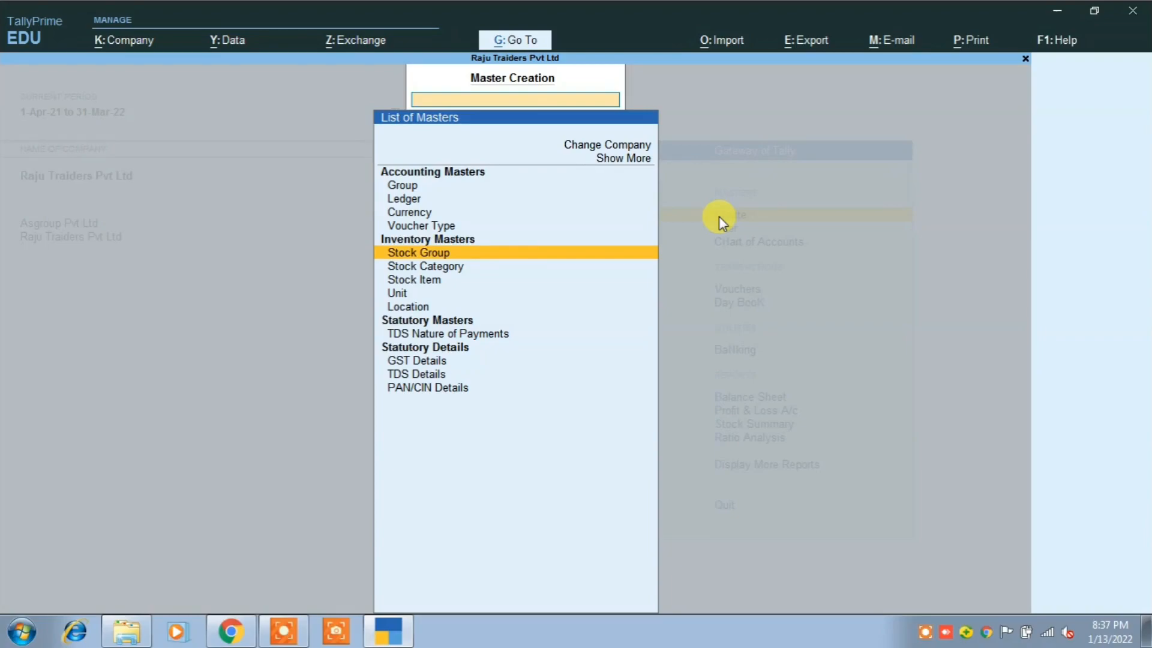
key(Down)
key(Down)
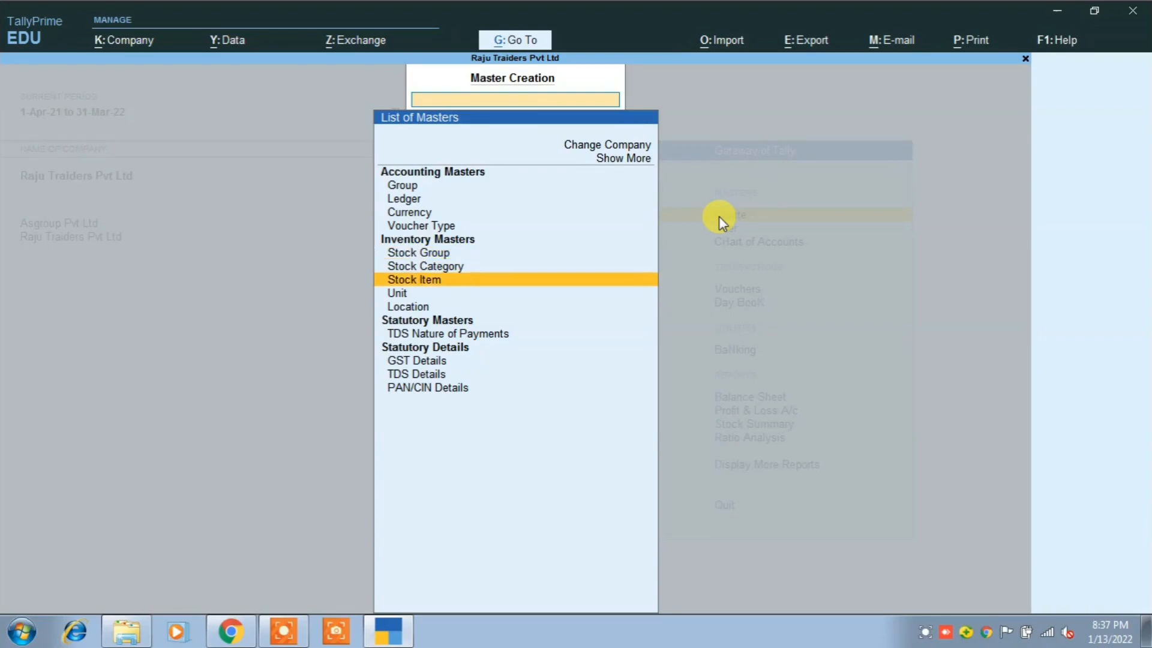
key(Down)
key(Return)
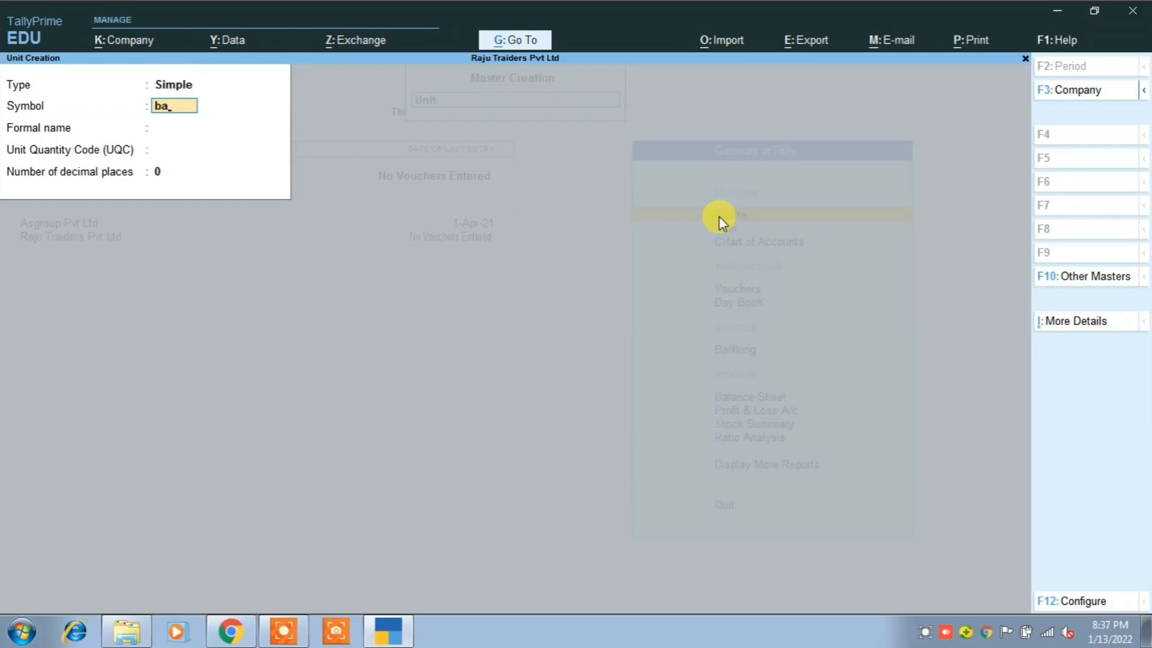
Create the simple unit bags with no formal name, UQC BAG-BAGS and 0 decimal places, and leave the unit creation form.
key(Return)
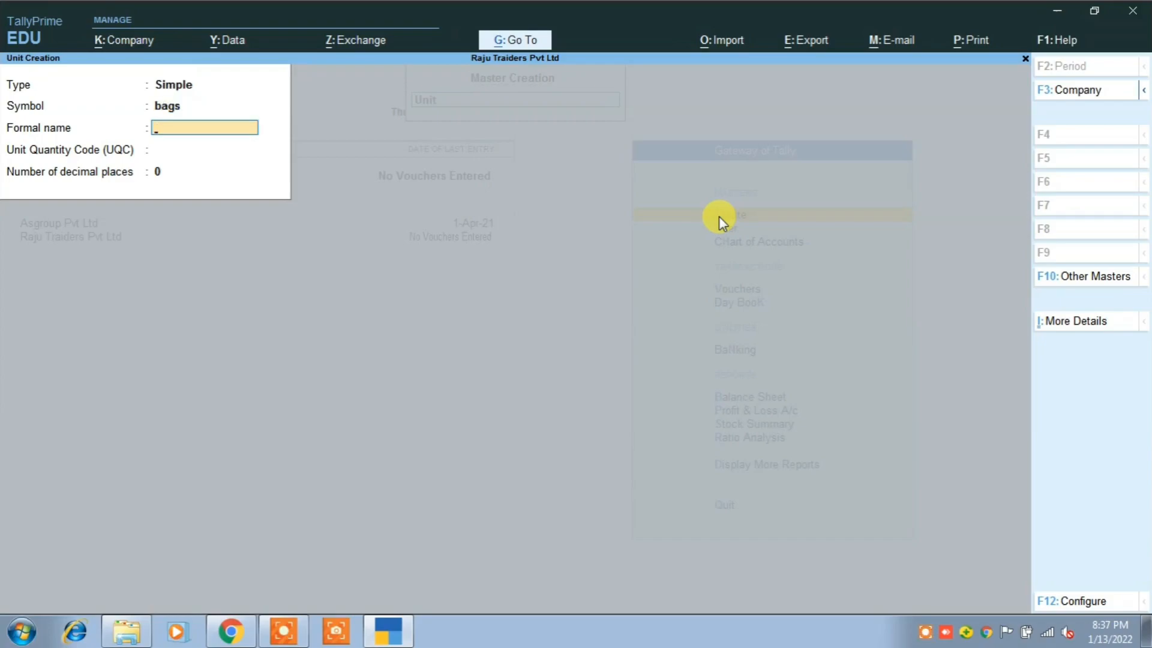
key(Return)
text(b)
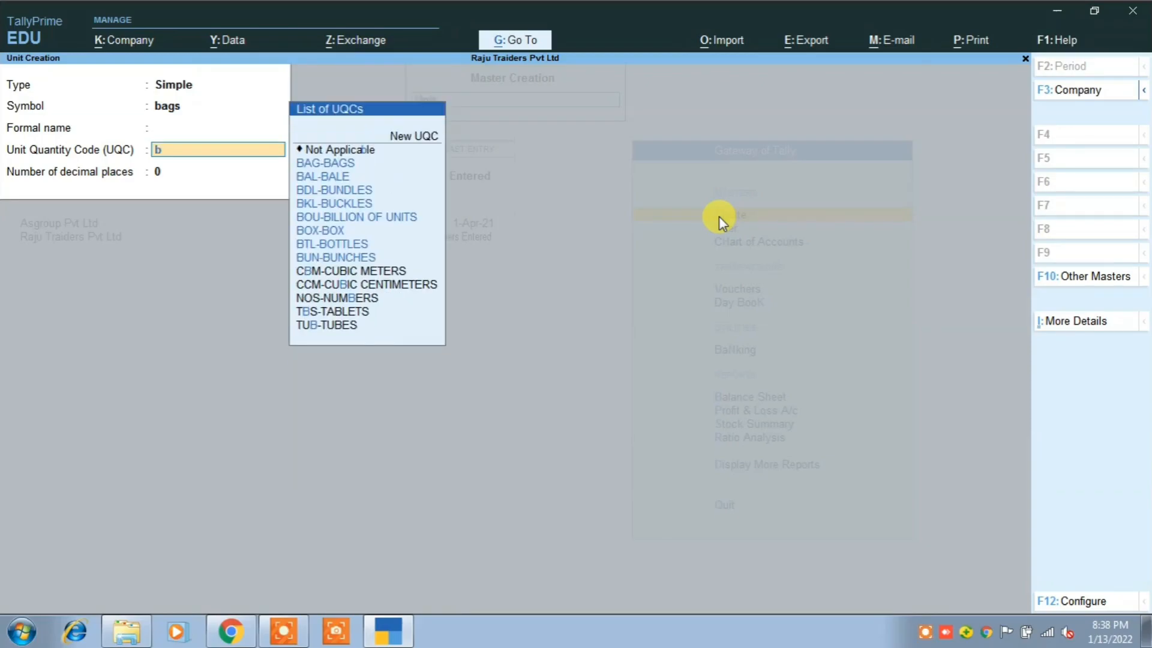
key(Down)
key(Return)
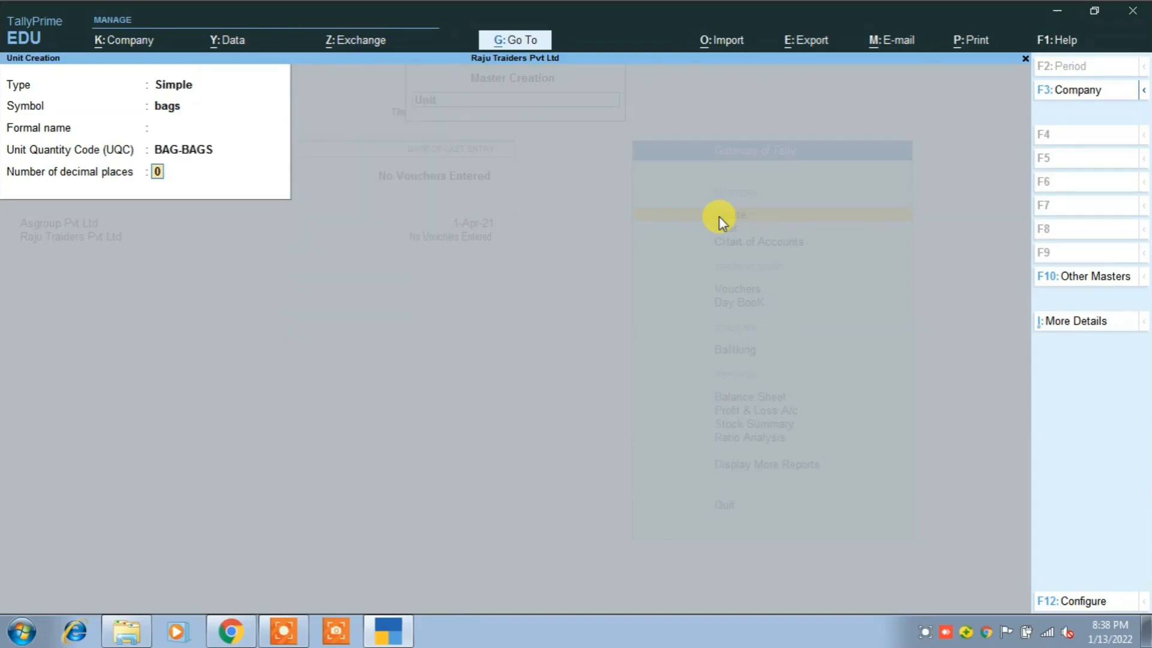
key(ctrl+a)
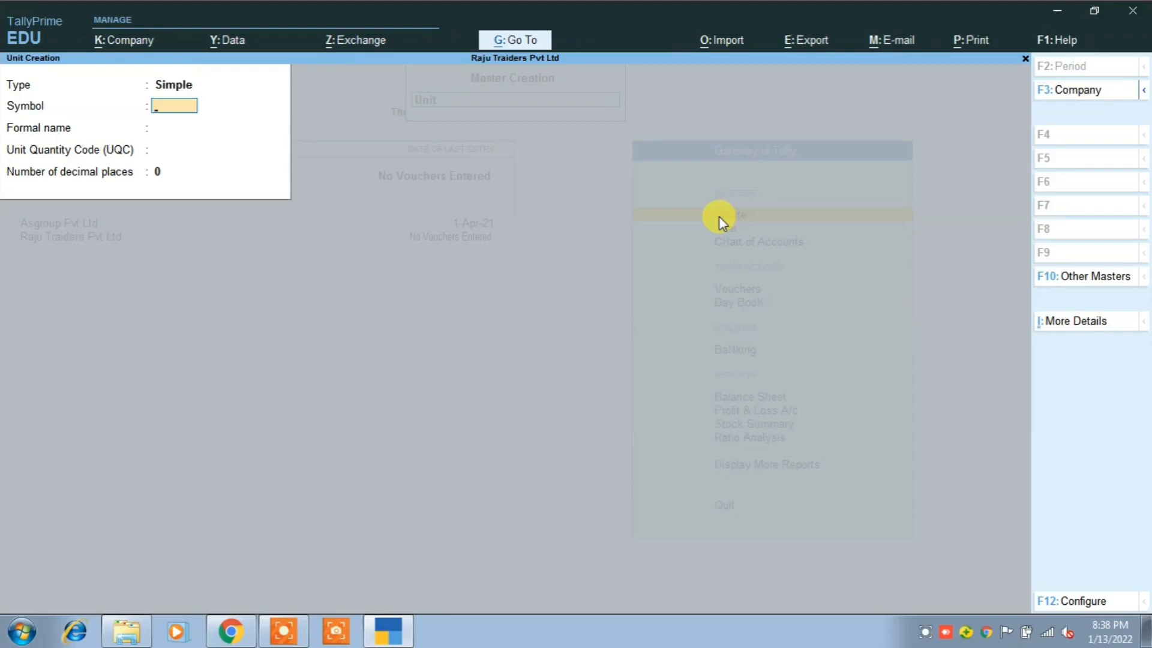
key(Escape)
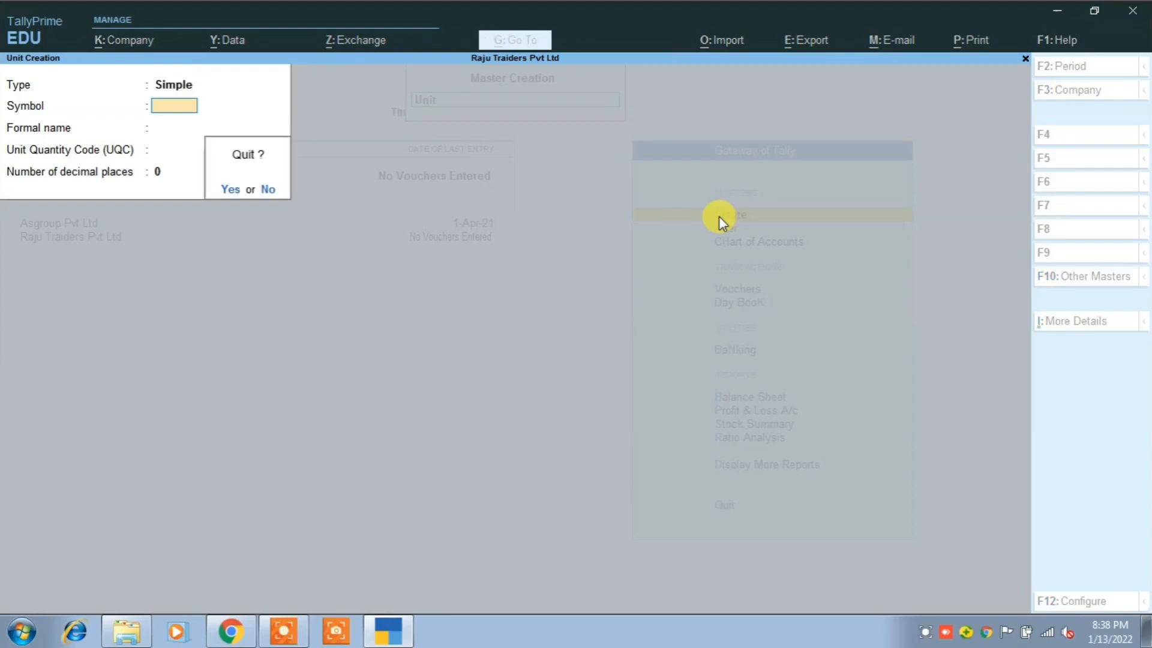
key(y)
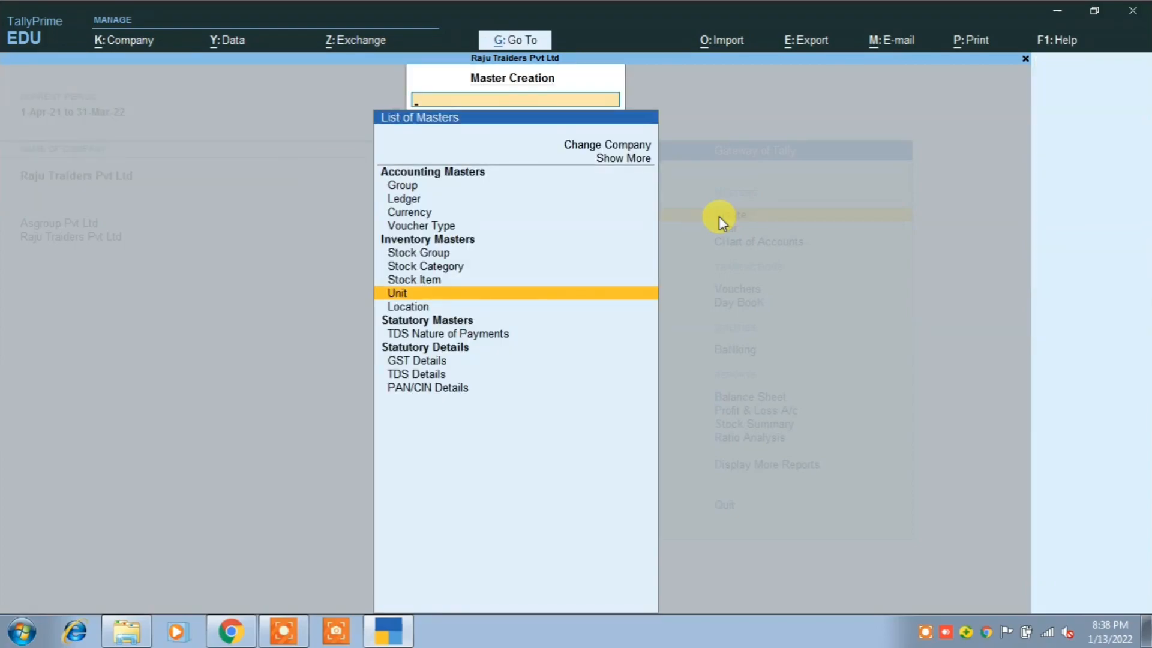
Open the creation form for a new stock group among the inventory masters.
key(Up)
key(Up)
key(Up)
key(Return)
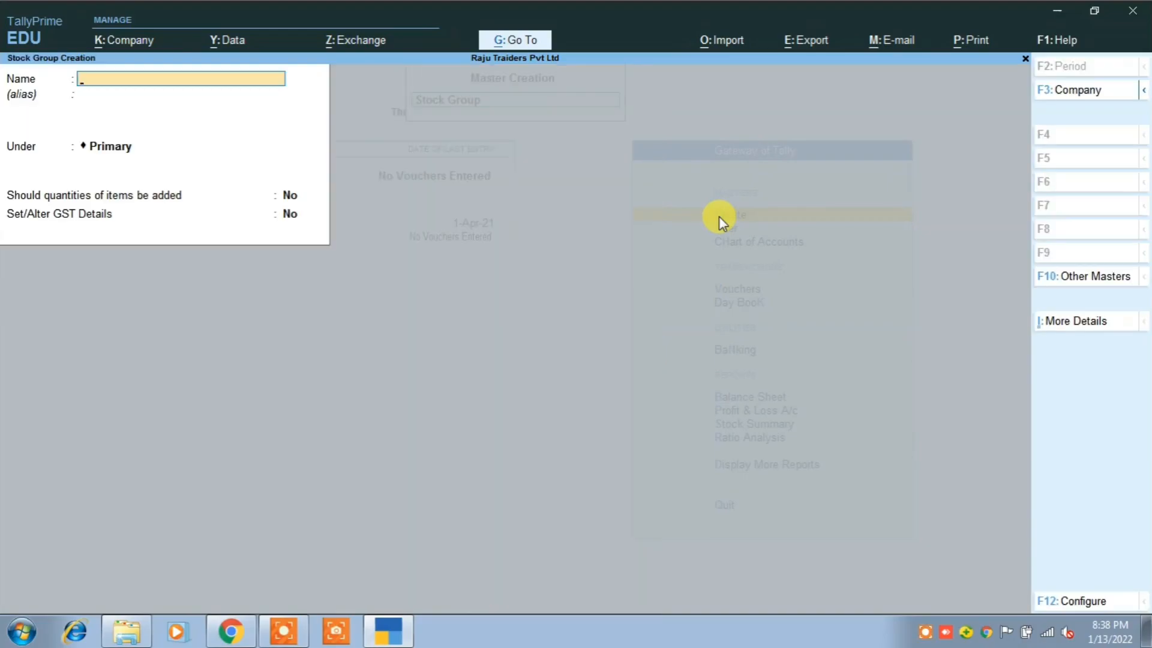
Switch to Chrome and check the product names in the tally practice set 1 PDF.
click(238, 638)
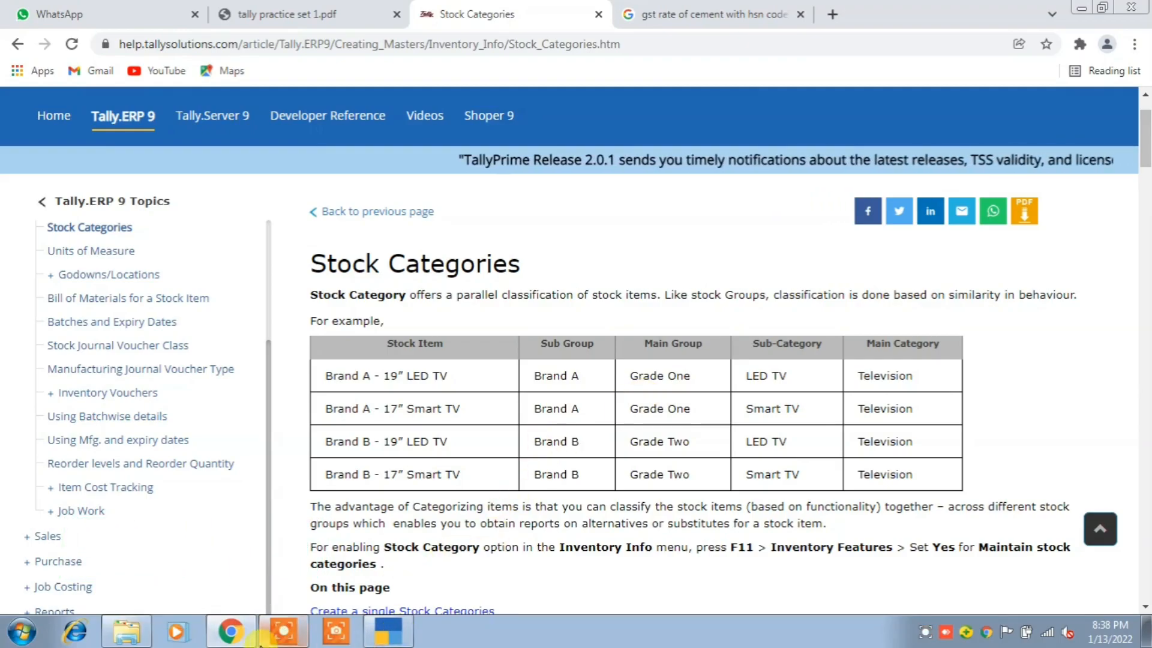
click(239, 640)
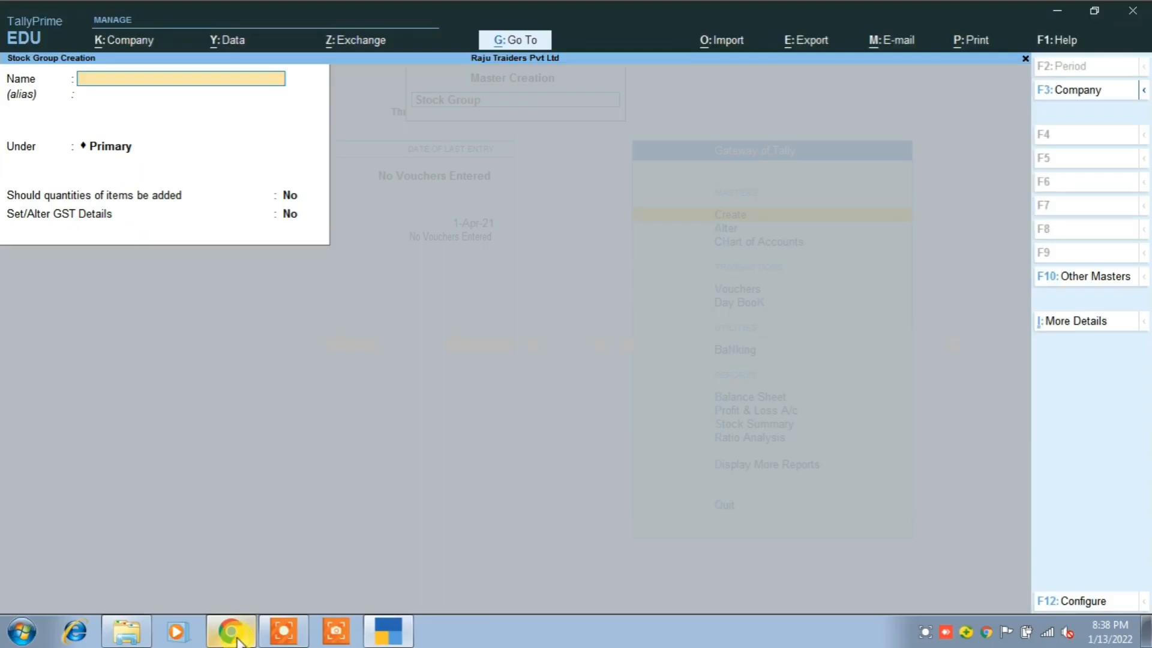
click(239, 641)
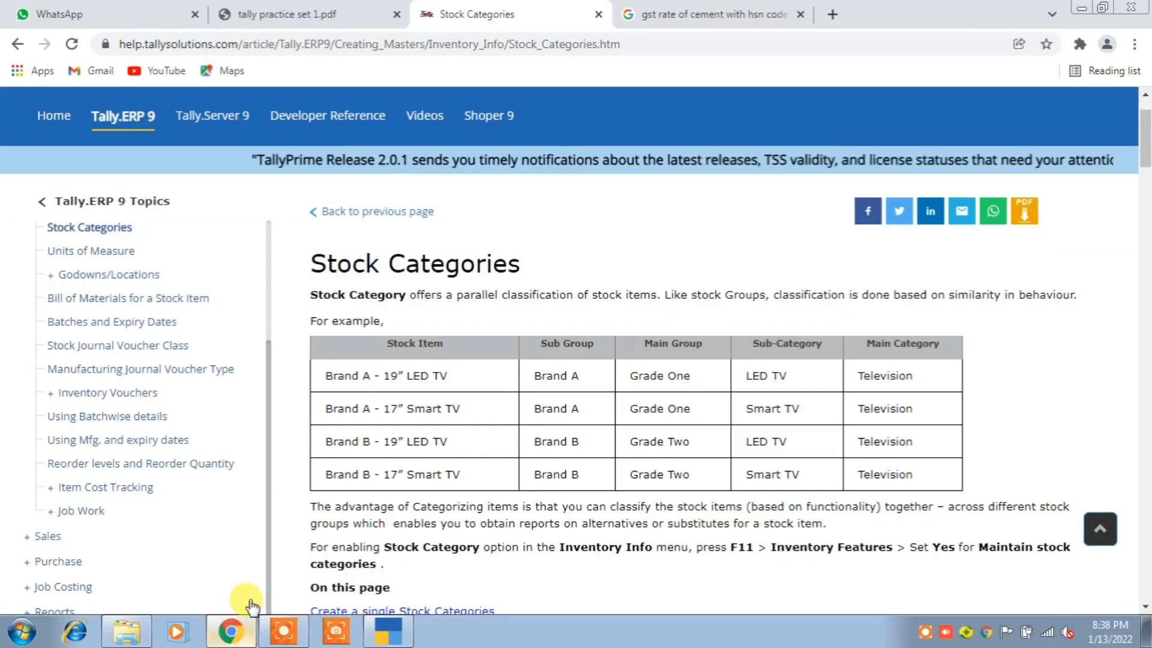
click(326, 13)
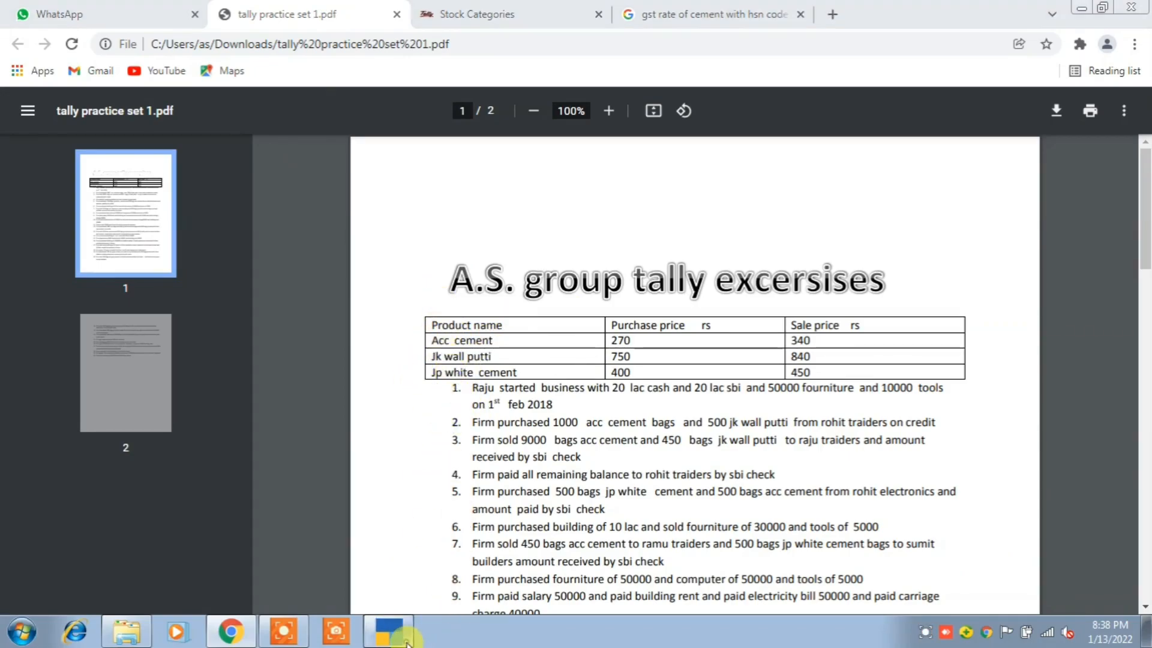
Switch back to TallyPrime and create the stock group Acc under Primary, leaving quantity addition and GST details at No.
click(388, 631)
key(Escape)
key(y)
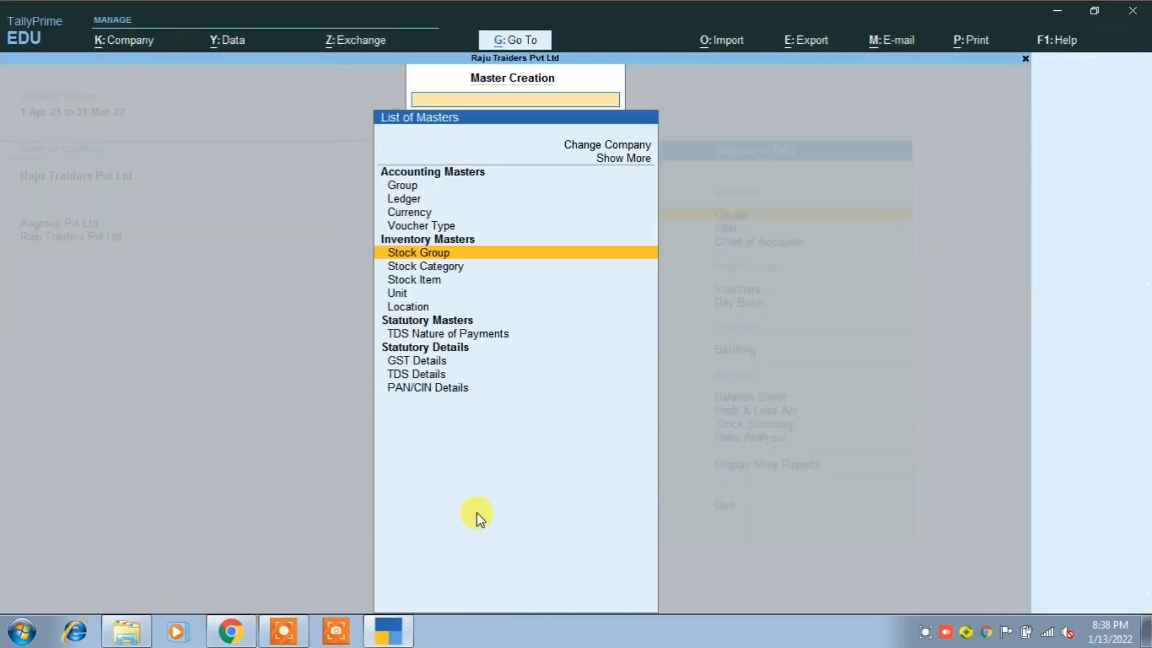
key(Return)
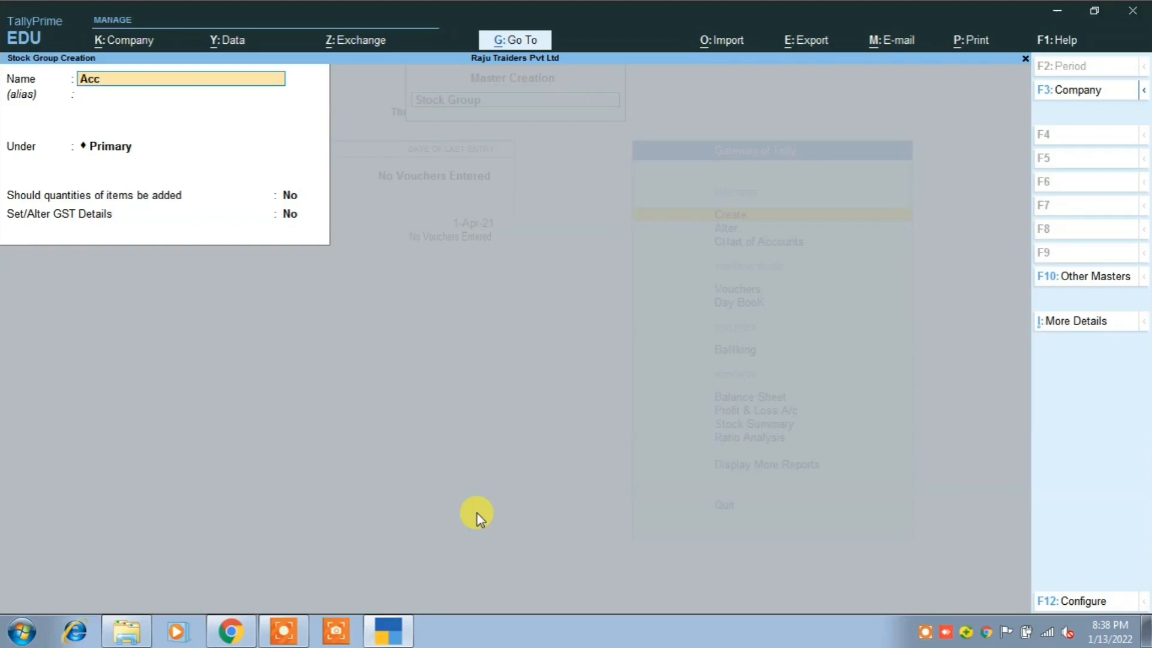
key(Return)
key(Return)
key(Return)
key(Return)
key(Return)
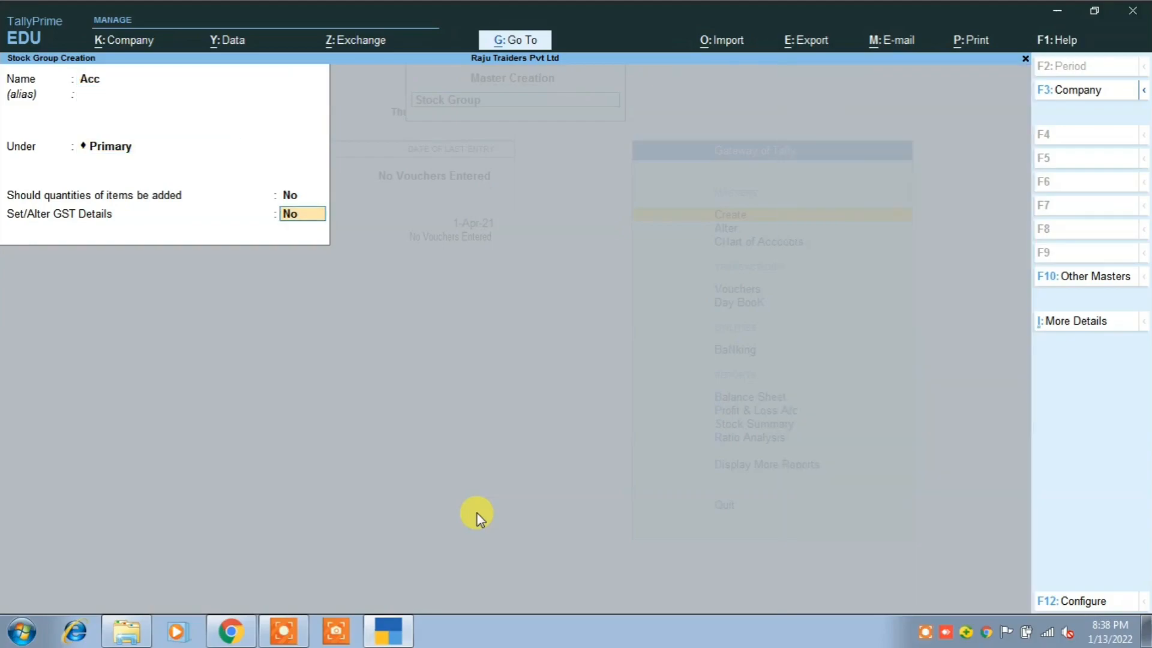
key(y)
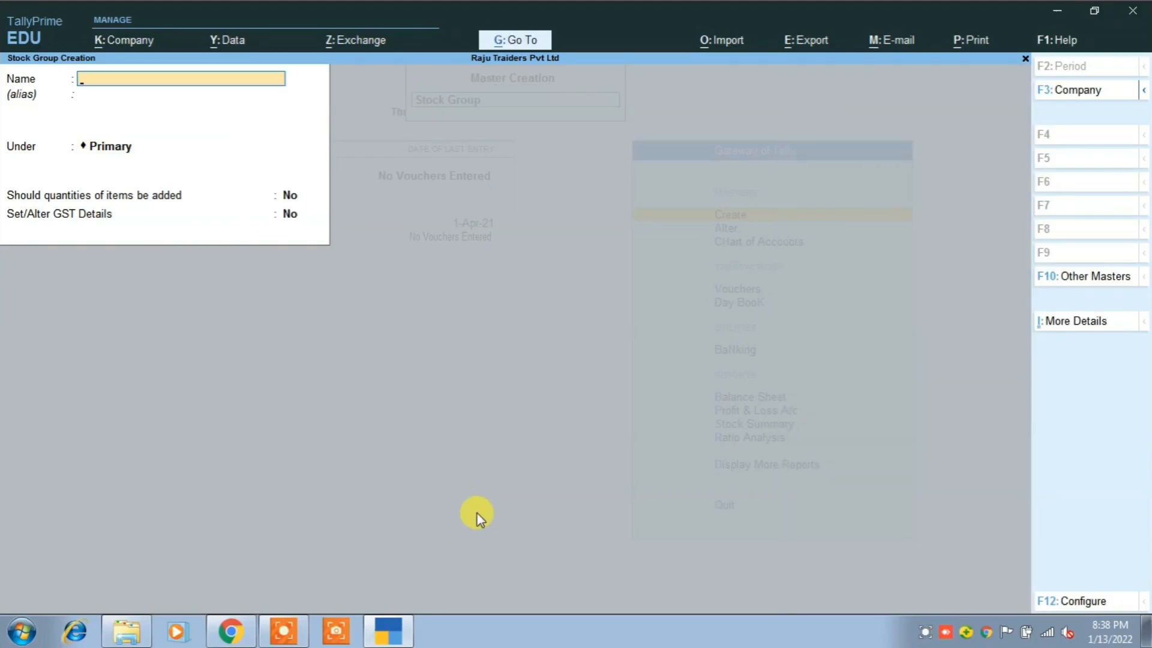
Create the stock group Jk under Primary, leaving quantity addition and GST details at No.
key(Return)
key(Return)
key(Return)
key(Return)
key(Return)
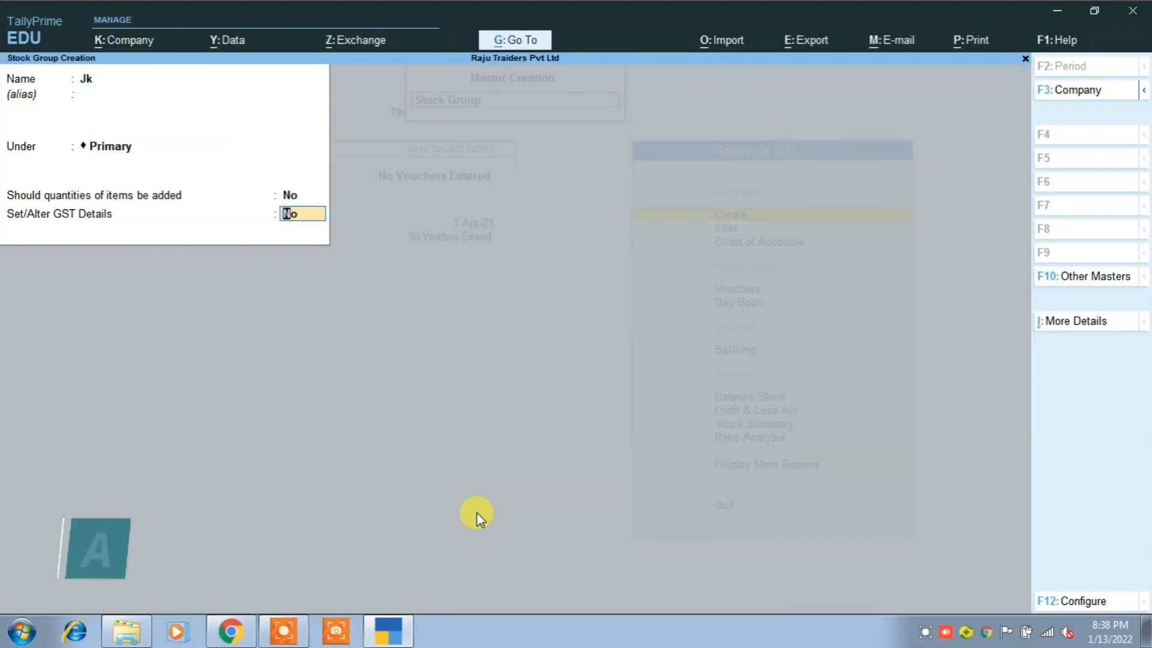
text(y)
Create the stock group Jp under Primary with the default options and leave the stock group creation form.
text(Jp)
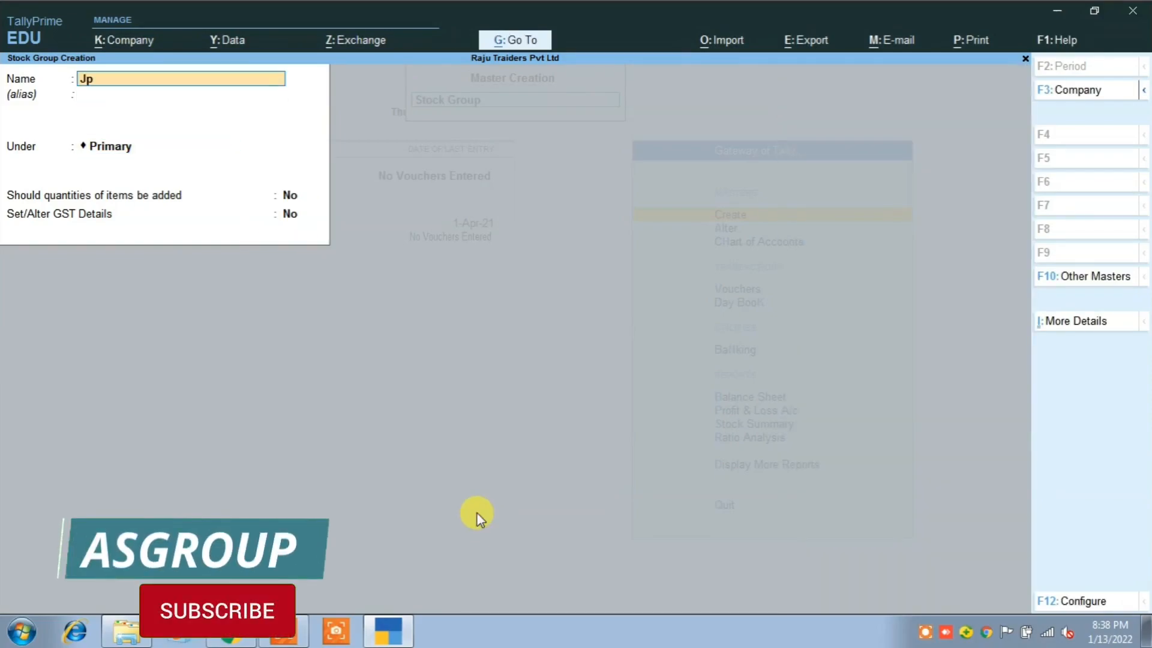
key(Return)
key(Return)
key(Return)
key(Return)
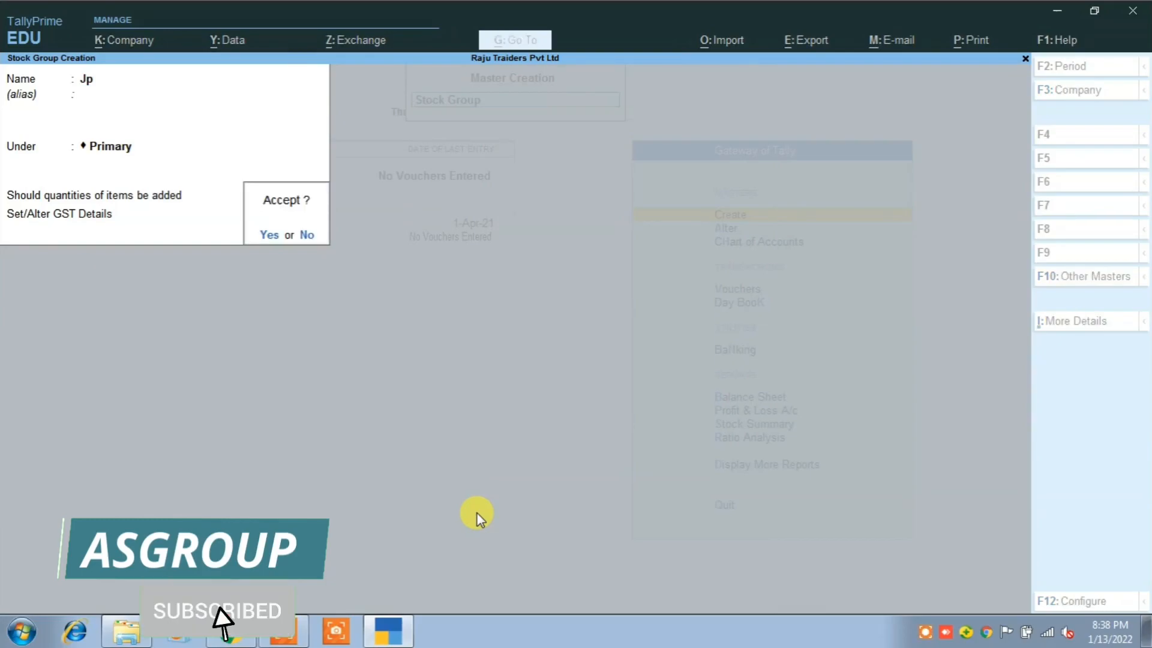
key(y)
key(Escape)
key(y)
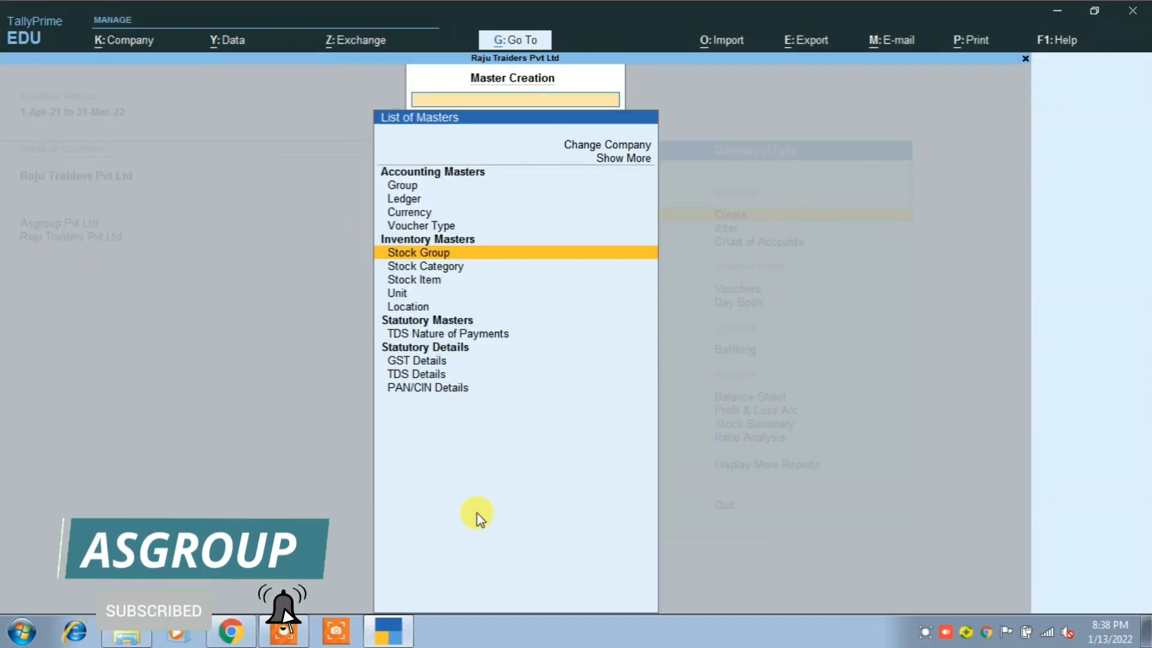
Open the stock category creation form, and in Chrome review the PDF product table and the Stock Categories article's example table.
key(Down)
key(Return)
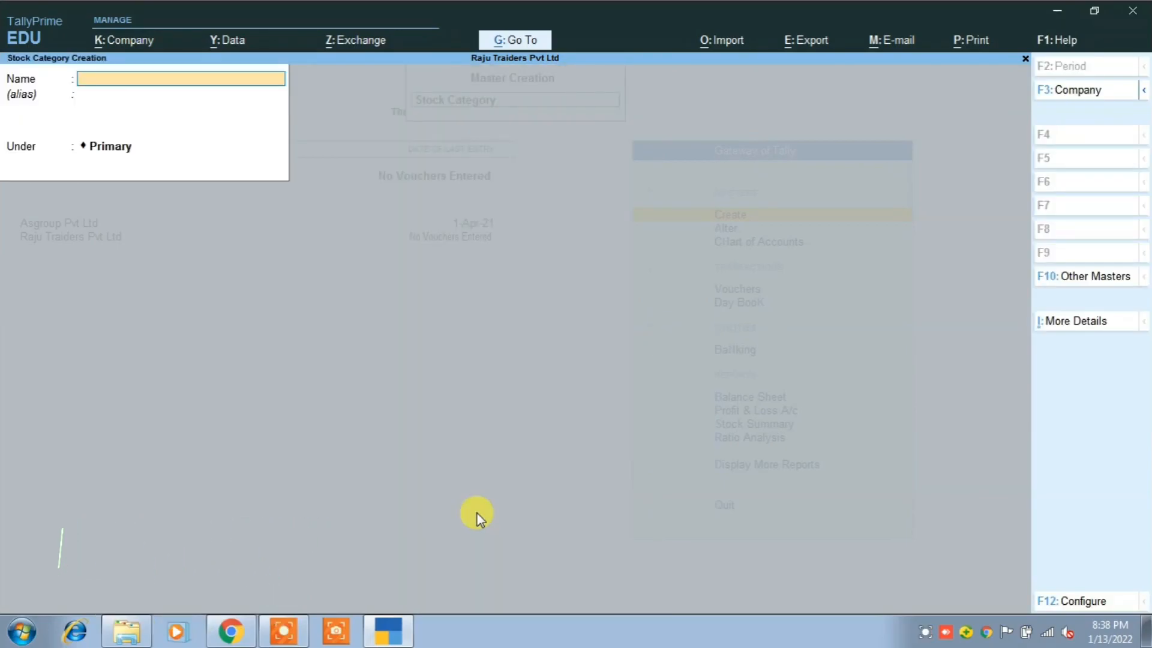
click(231, 630)
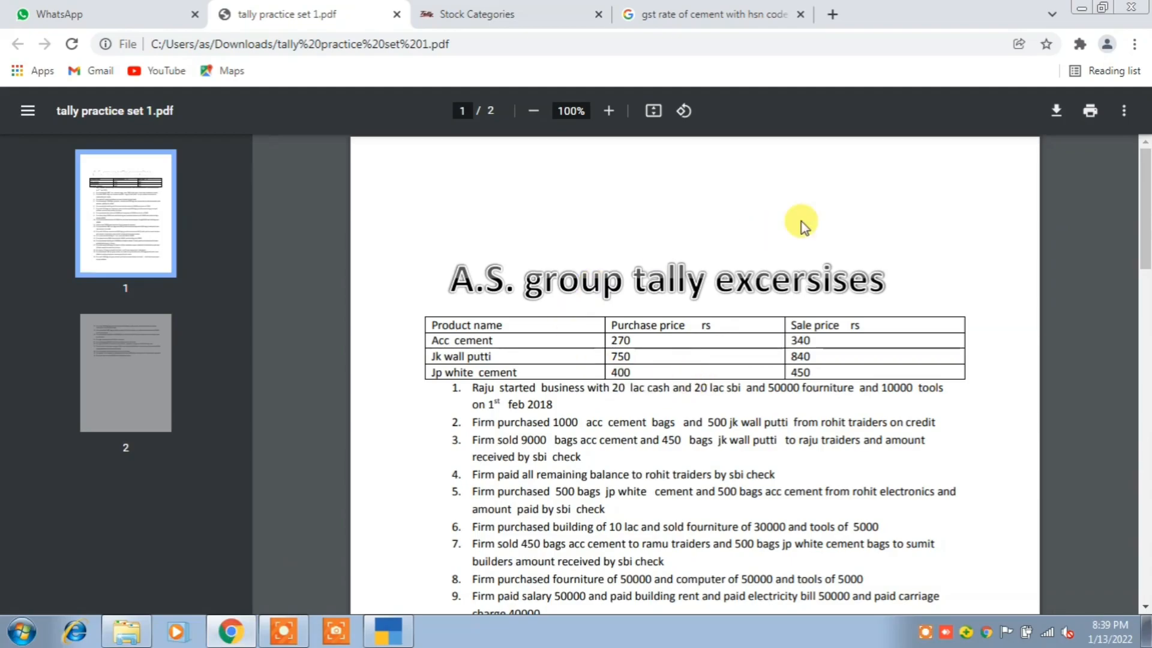
click(557, 14)
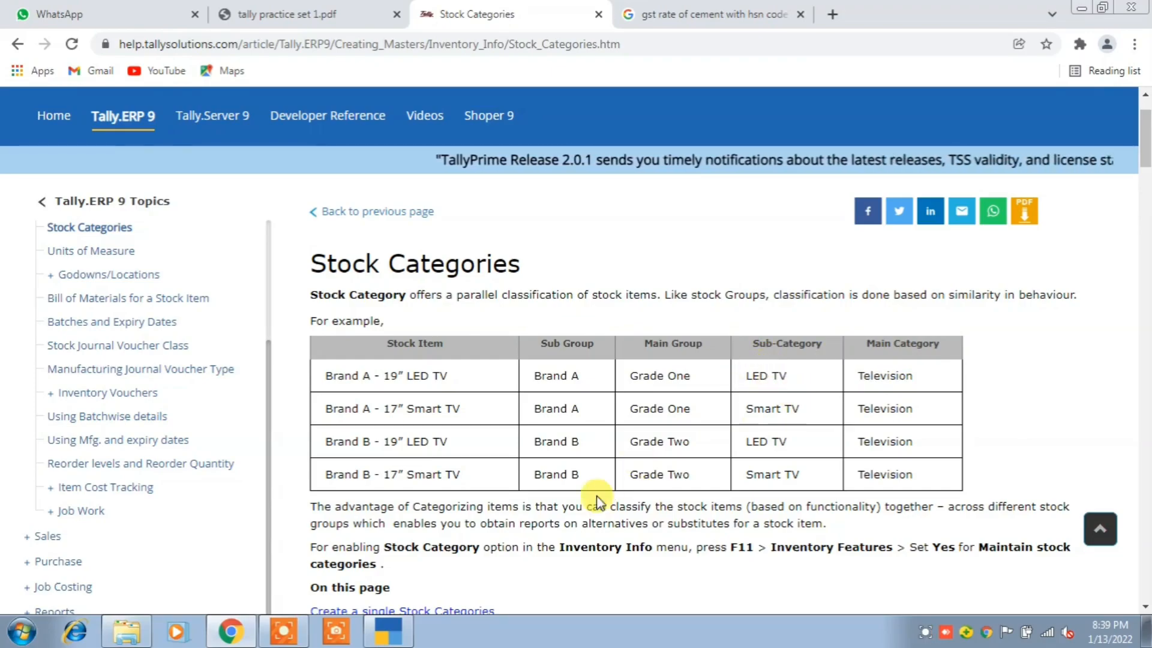
Switch back to TallyPrime, reopen the stock category creation form and create the category Cement under Primary.
click(401, 638)
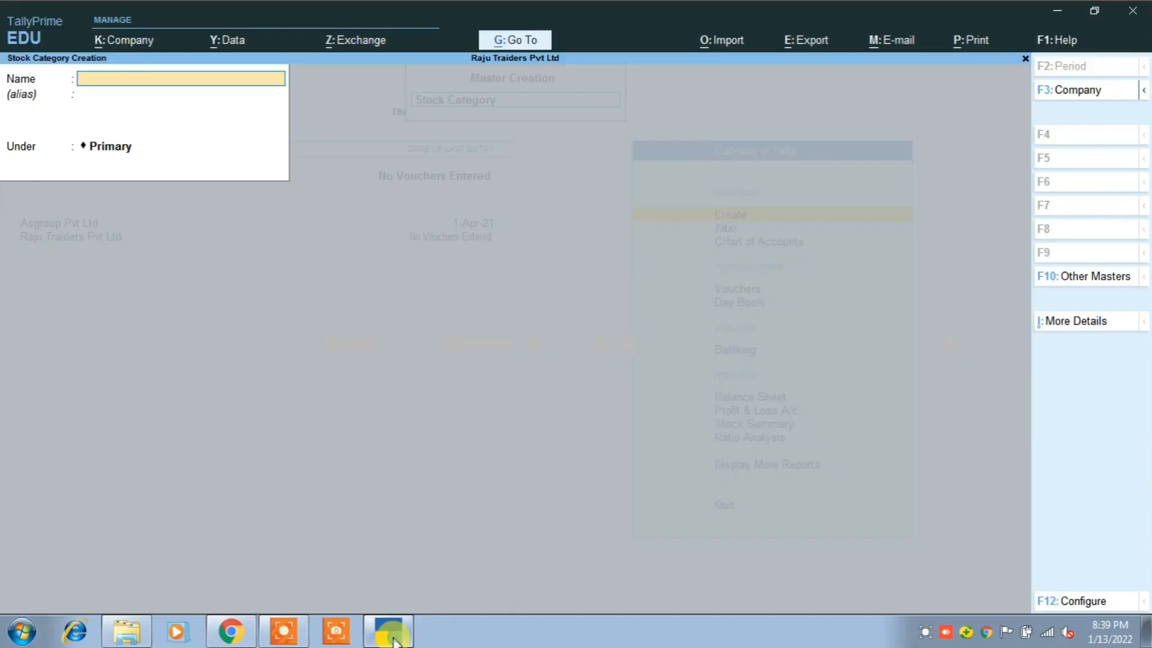
key(Escape)
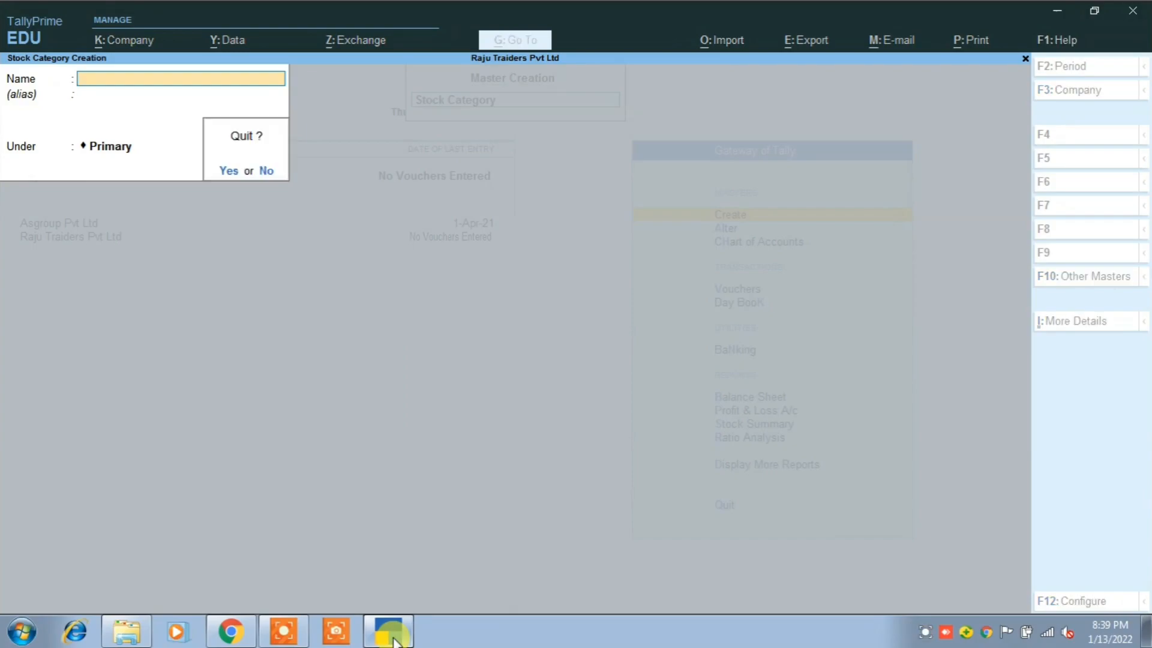
key(y)
key(Return)
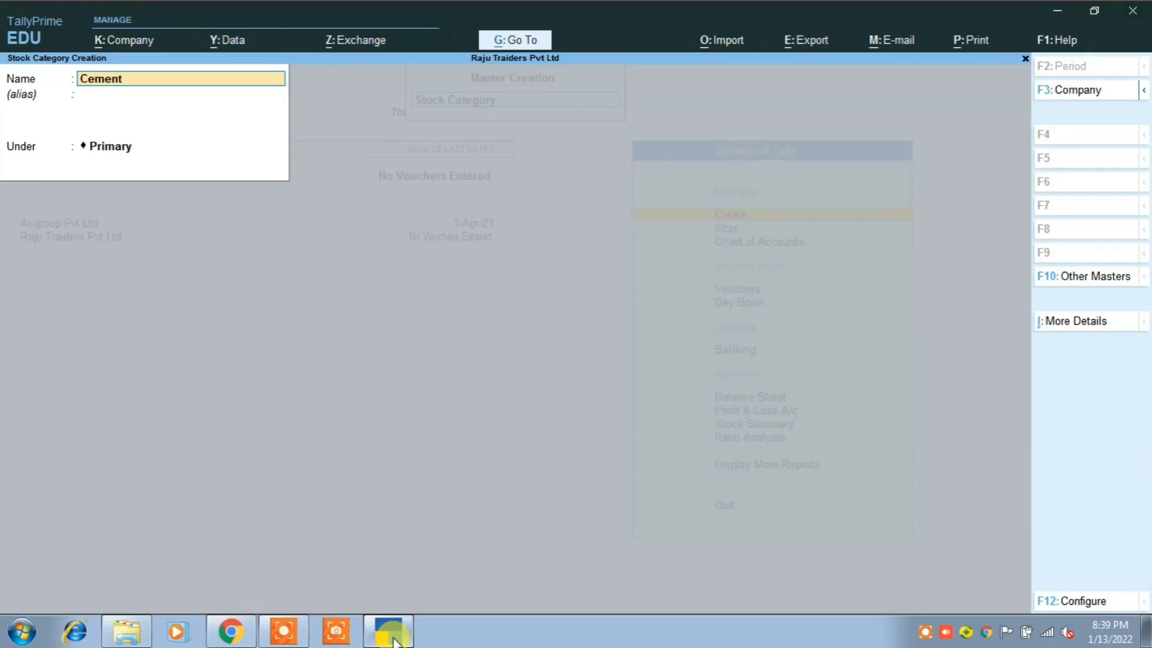
key(Return)
key(Return)
key(Return)
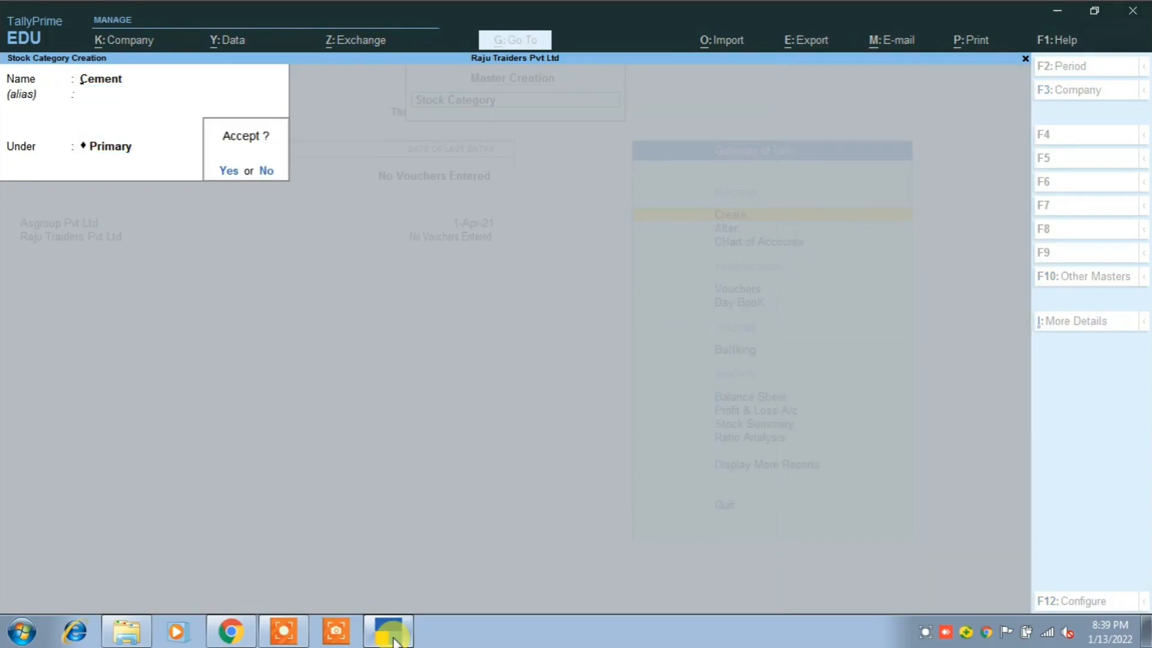
key(Return)
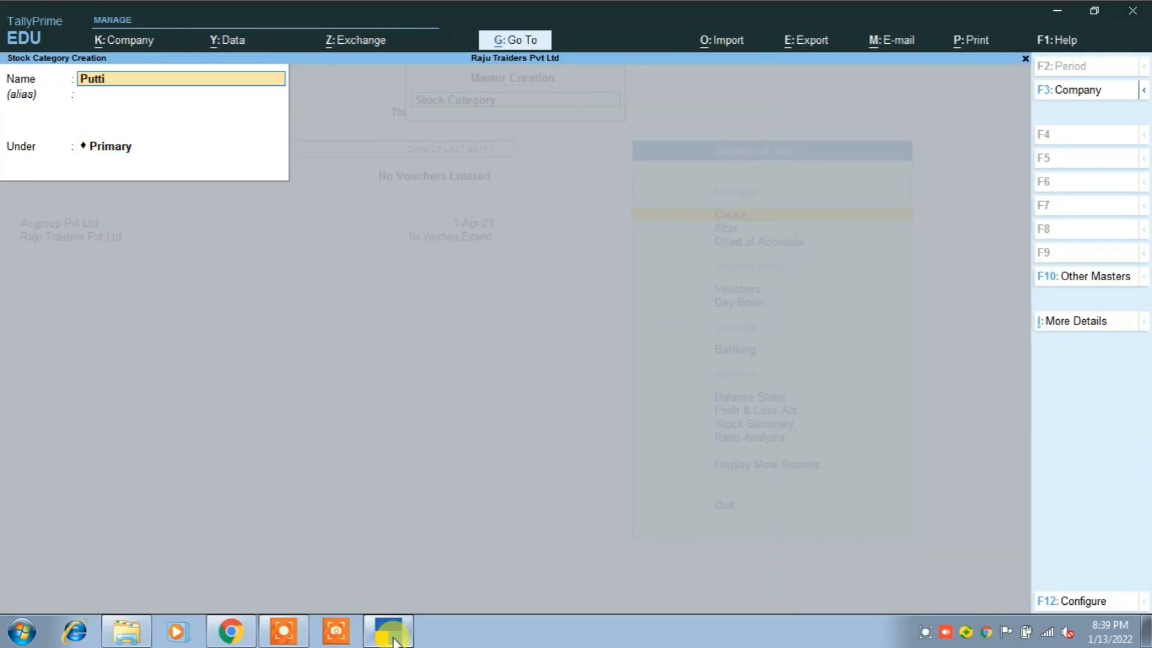
Create the stock category Putti under Primary and leave the stock category creation form.
text(Putti)
key(Return)
key(Return)
key(Return)
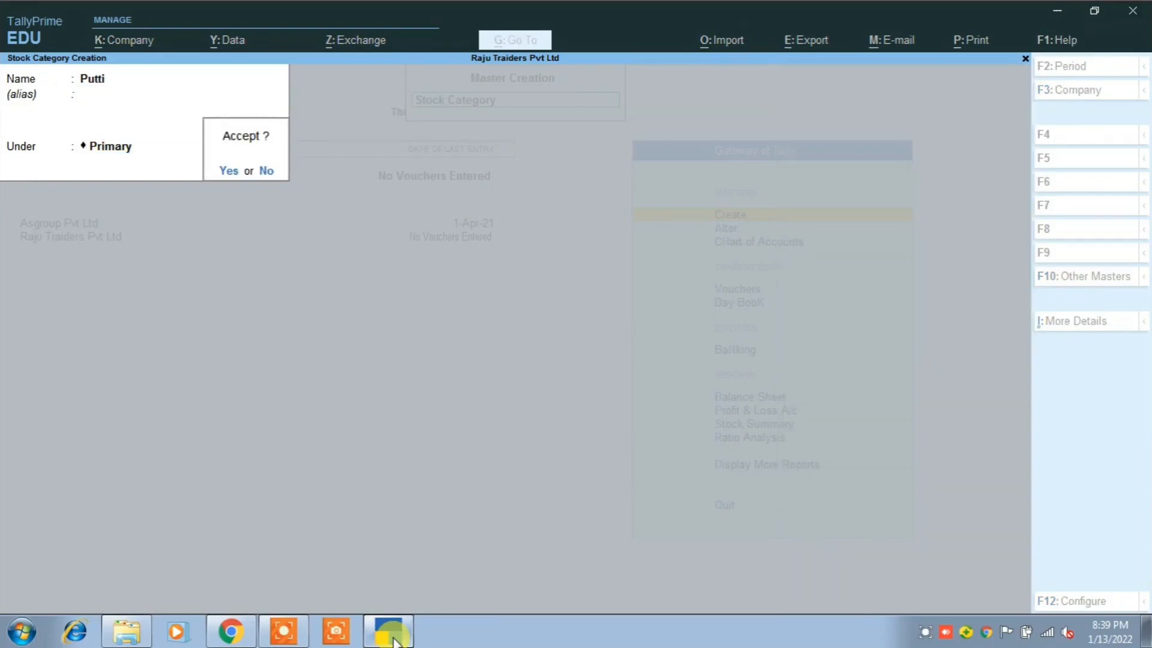
key(Return)
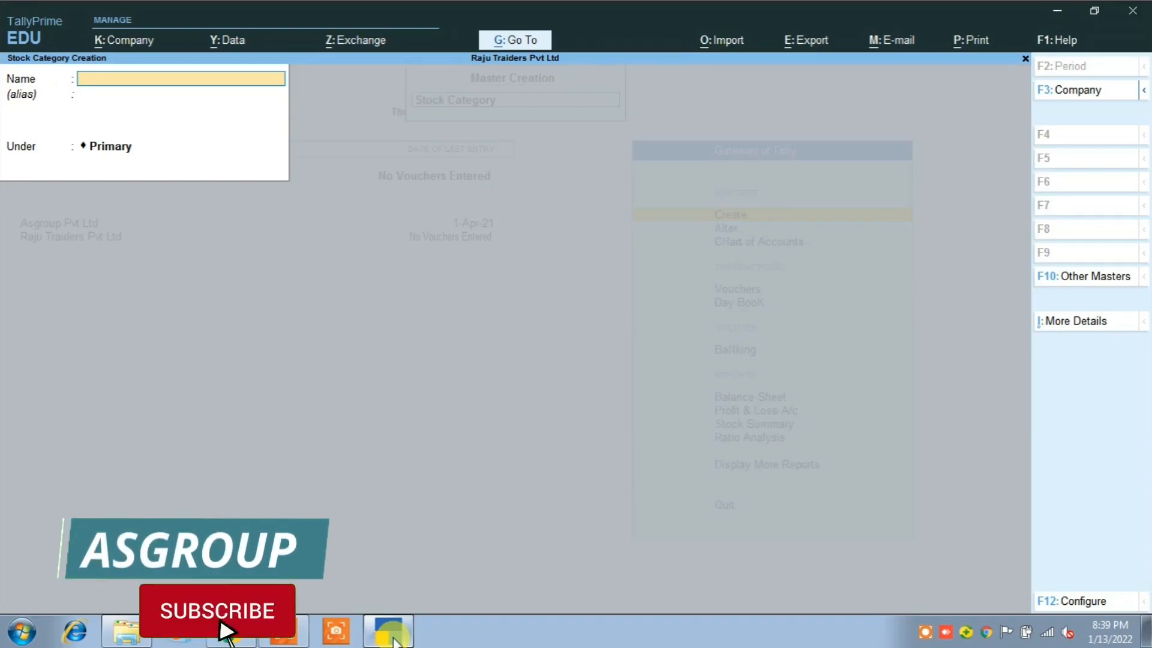
key(Escape)
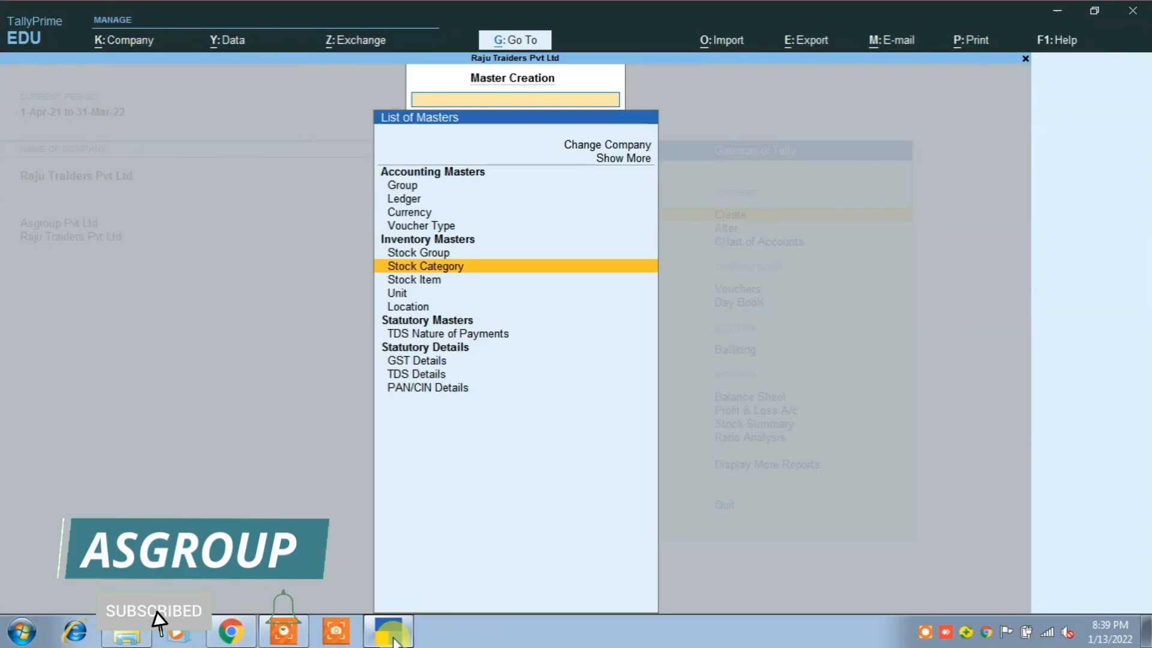
Start a new stock item and name it Acc Cement with no alias.
key(Down)
key(Return)
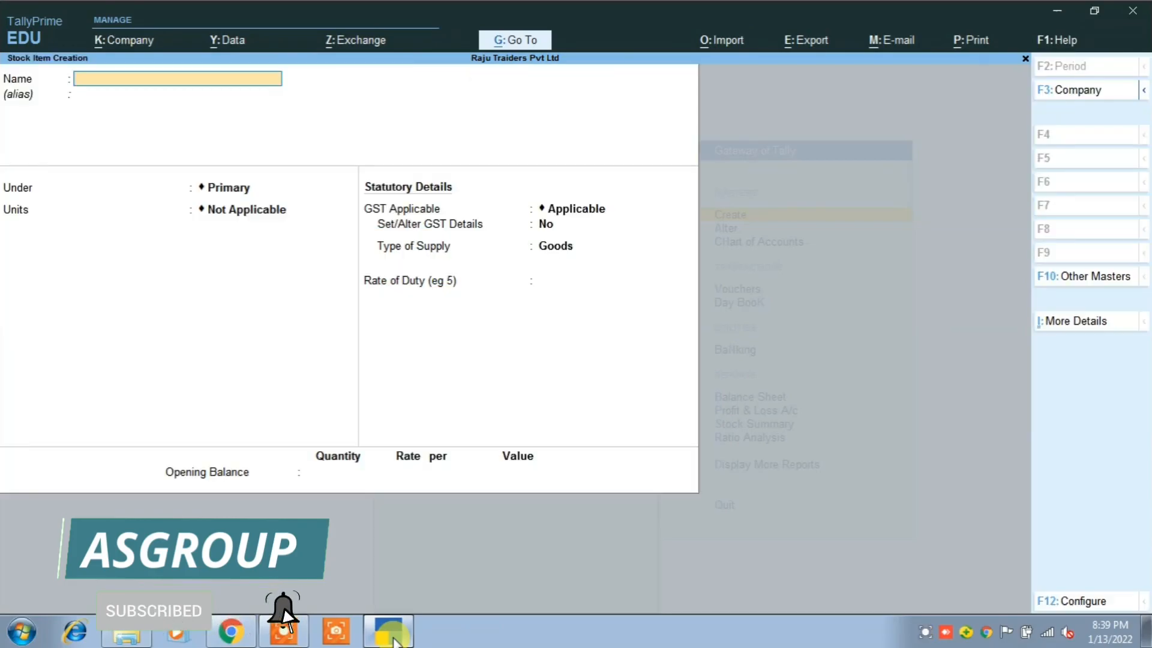
text(A)
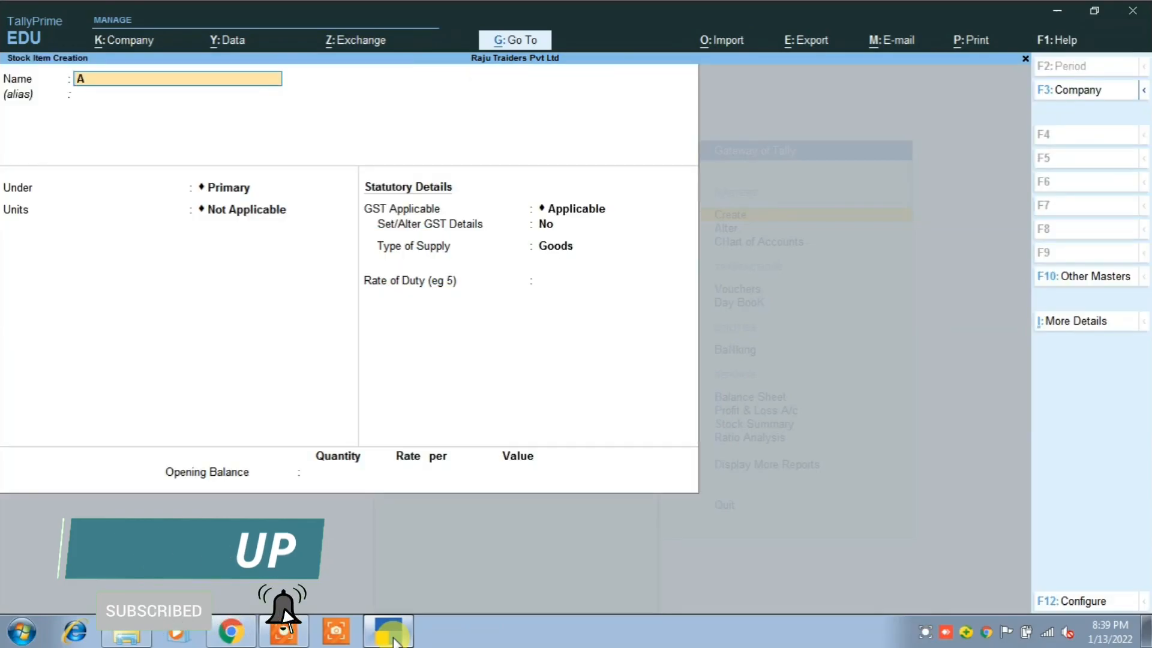
text(cc Cement)
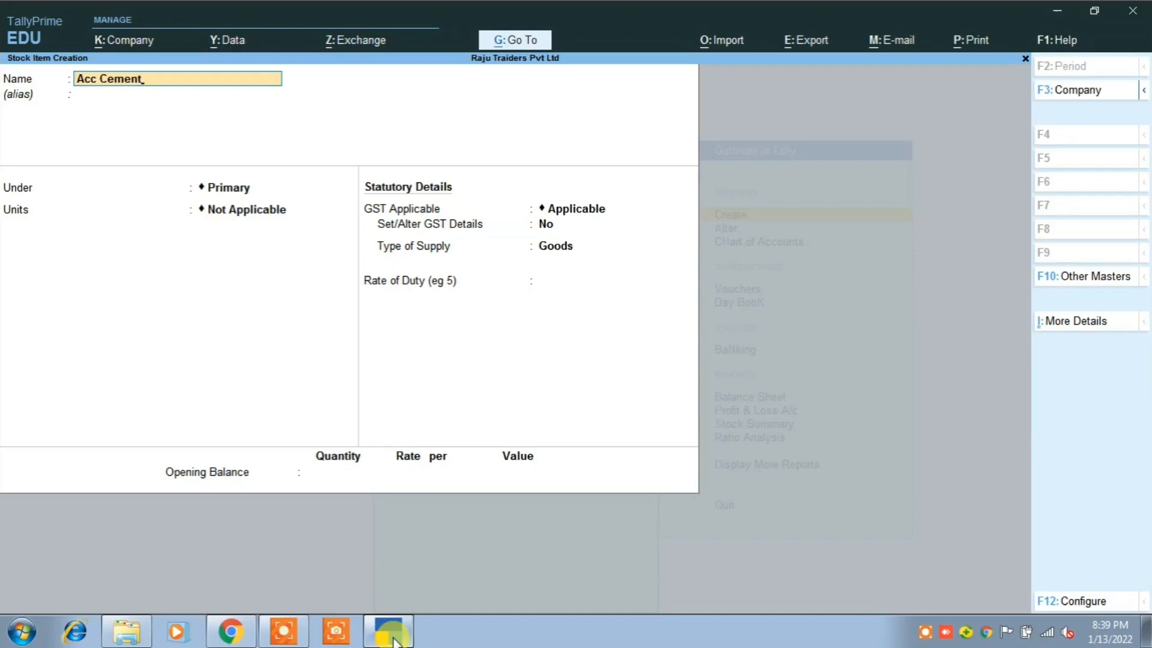
key(Return)
key(Return)
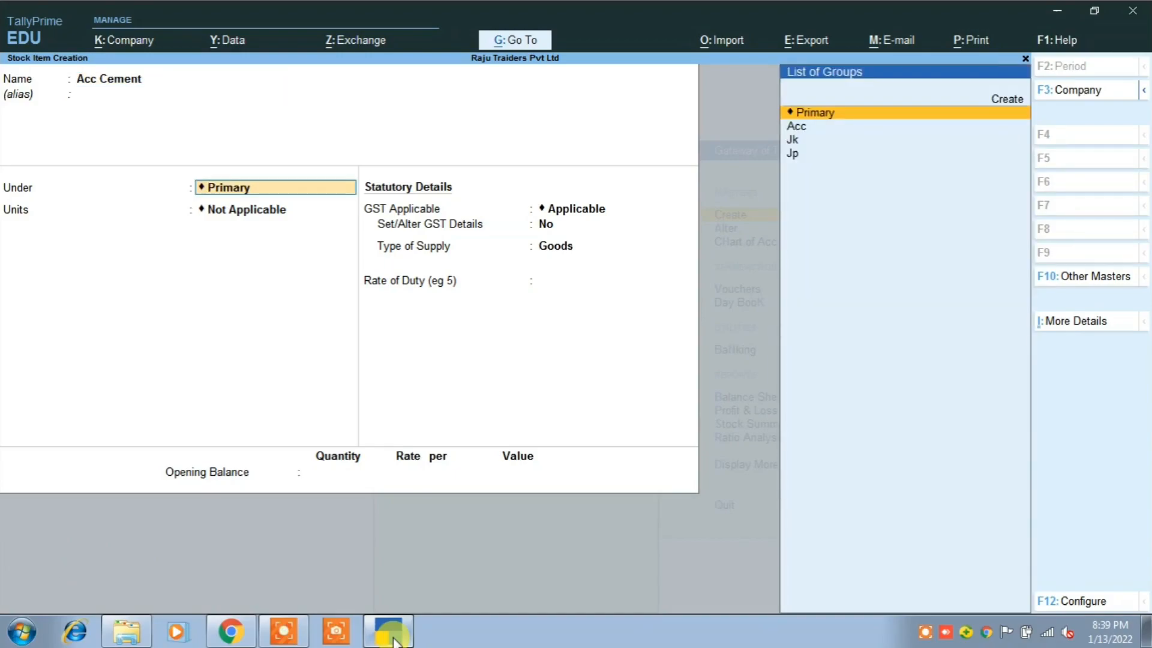
Place the Acc Cement item under the stock group Acc and set its unit to bags.
key(Down)
key(Return)
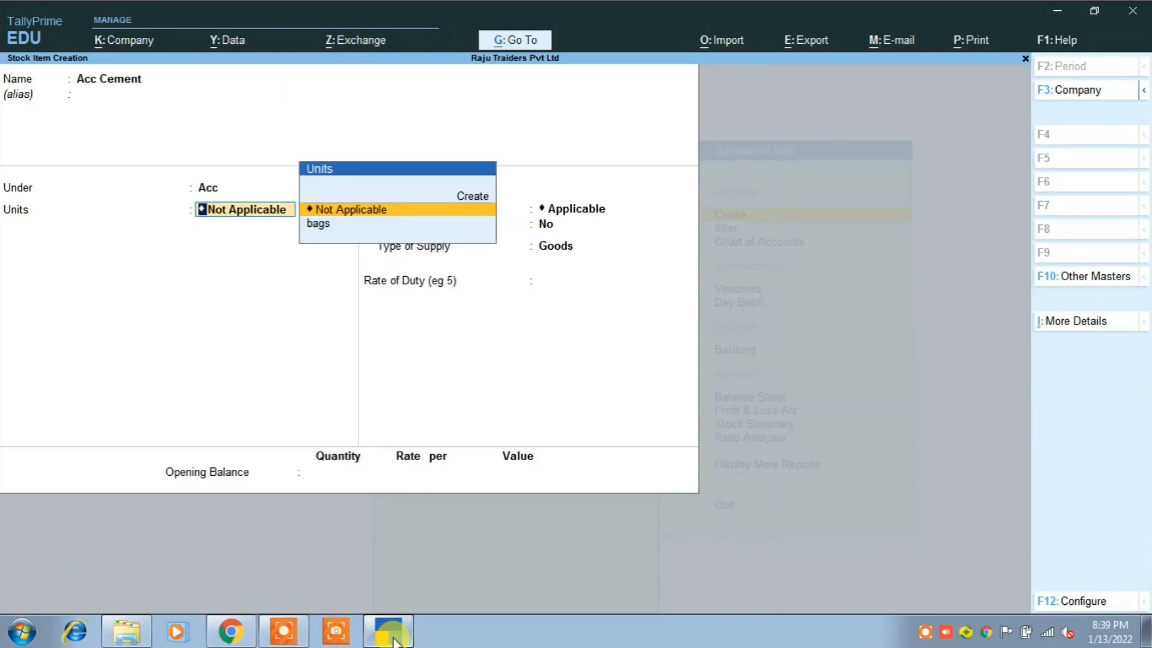
key(Down)
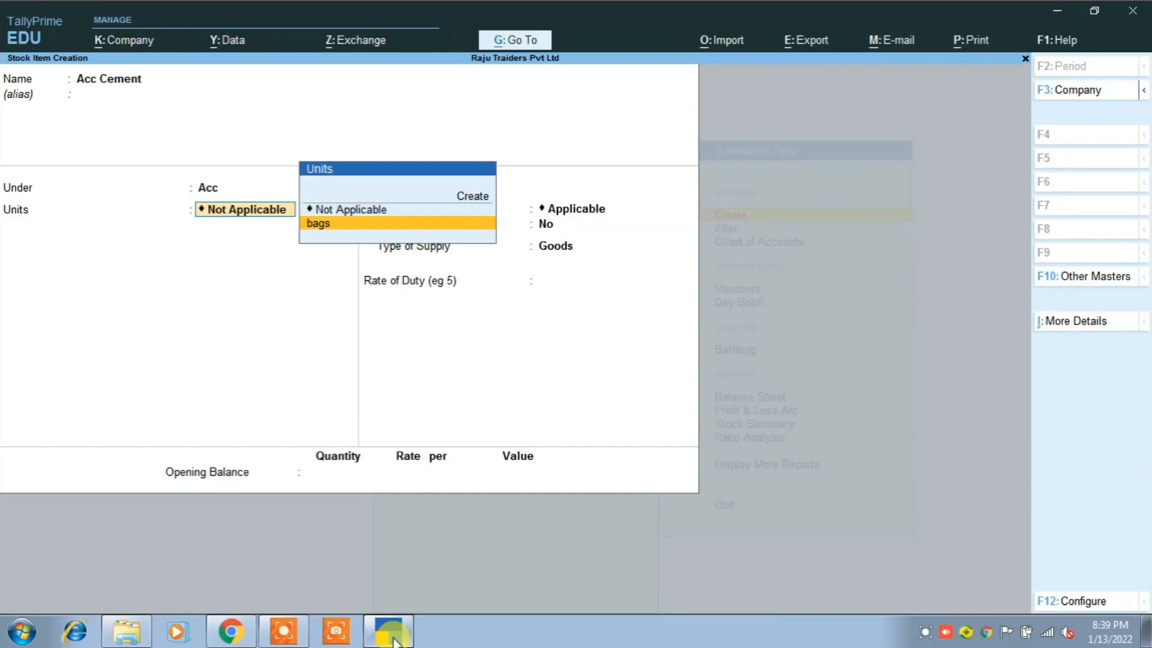
key(Return)
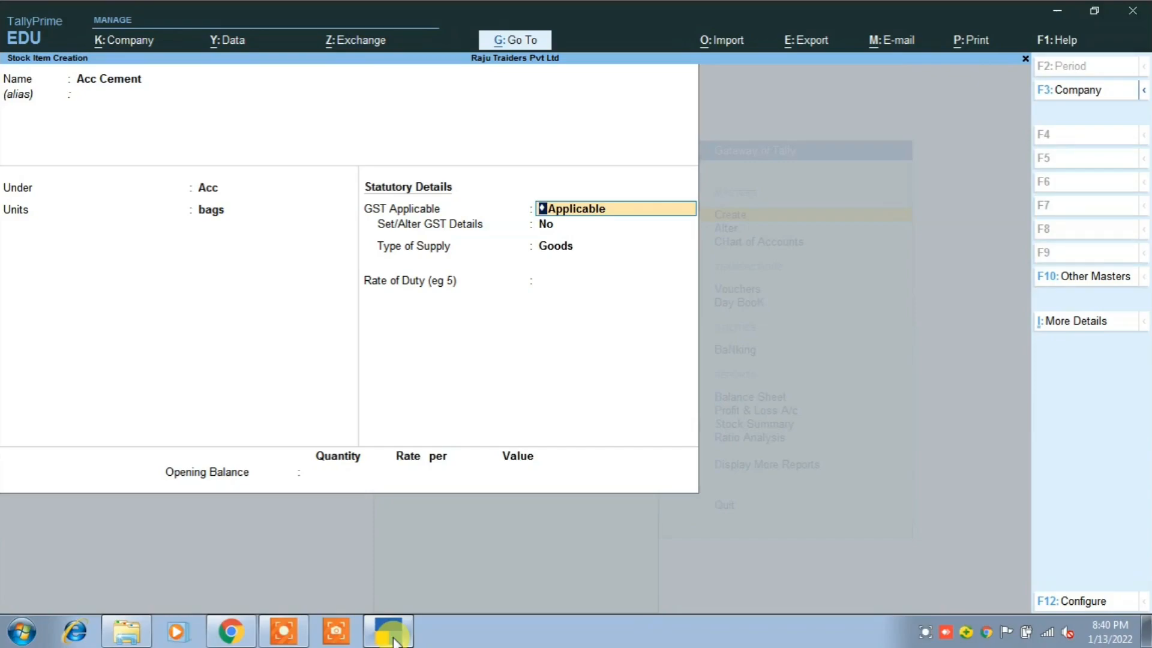
Configure stock item creation to show more configurations and use stock categories for stock items, and save the configuration.
click(1083, 601)
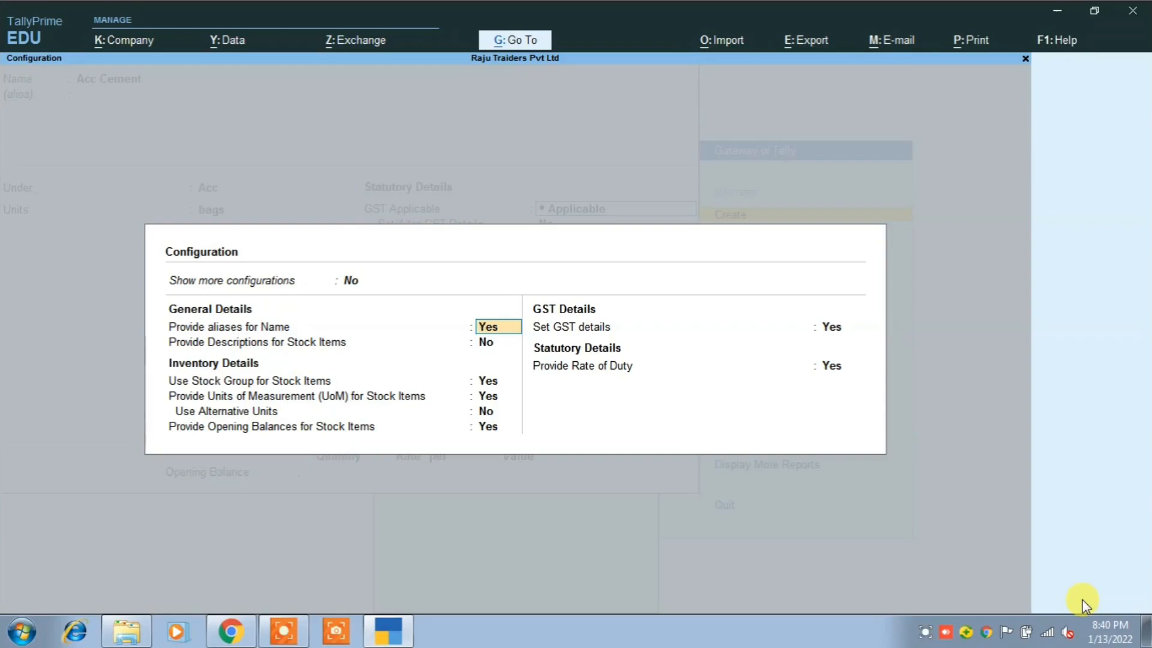
click(349, 286)
key(y)
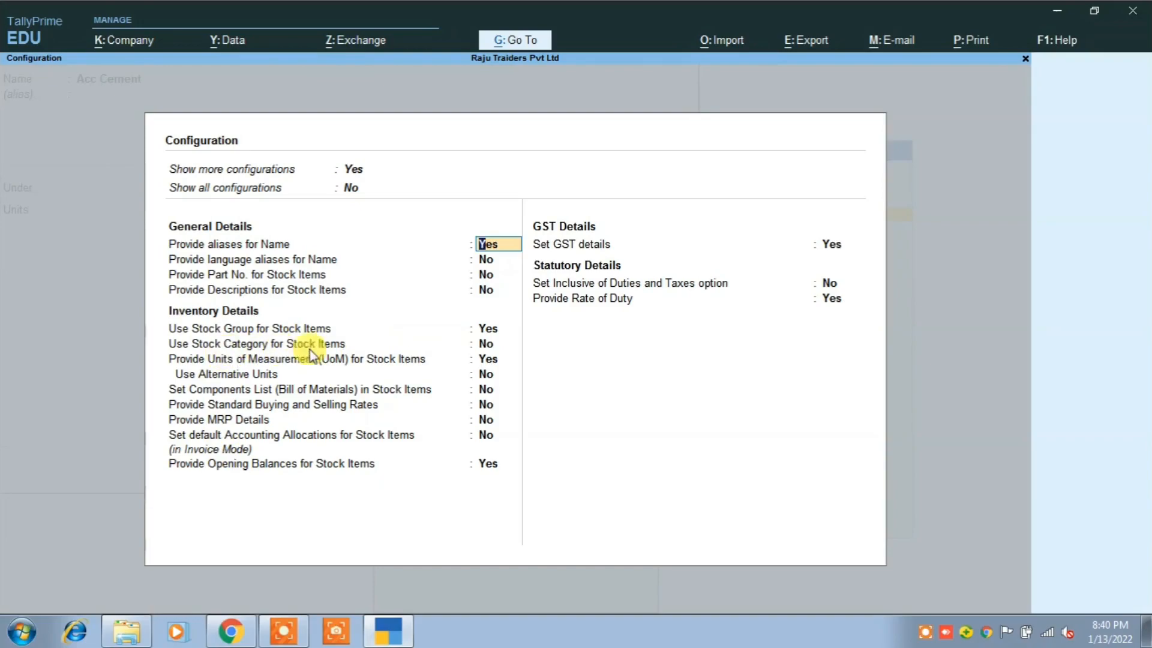
click(486, 348)
text(y)
key(Return)
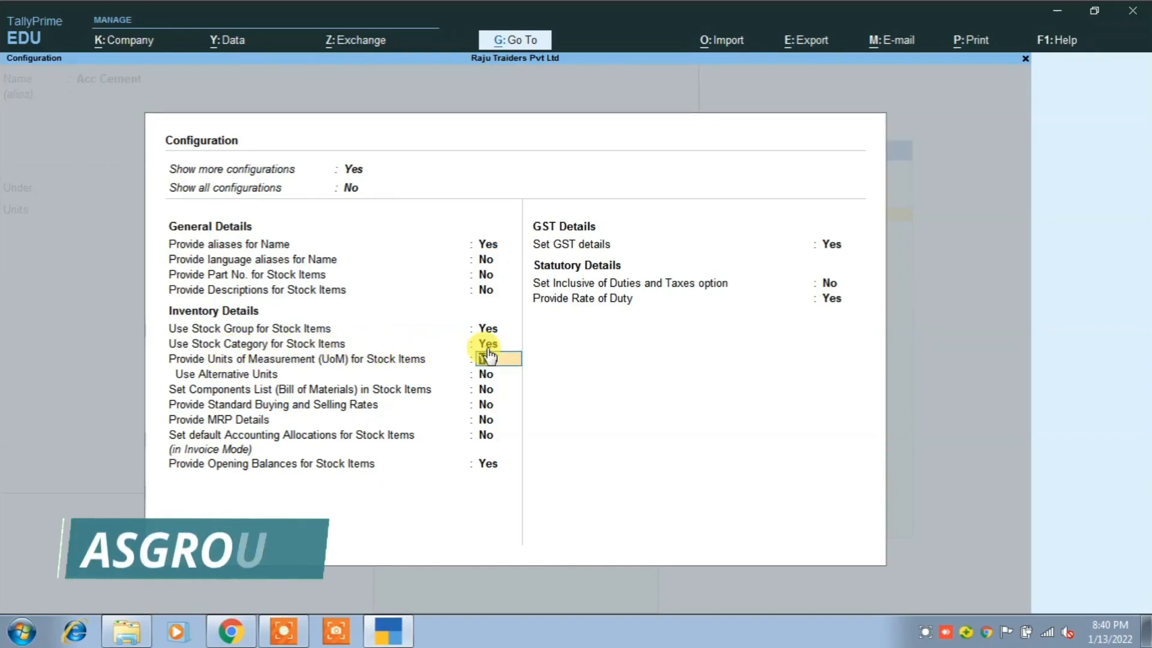
key(ctrl+a)
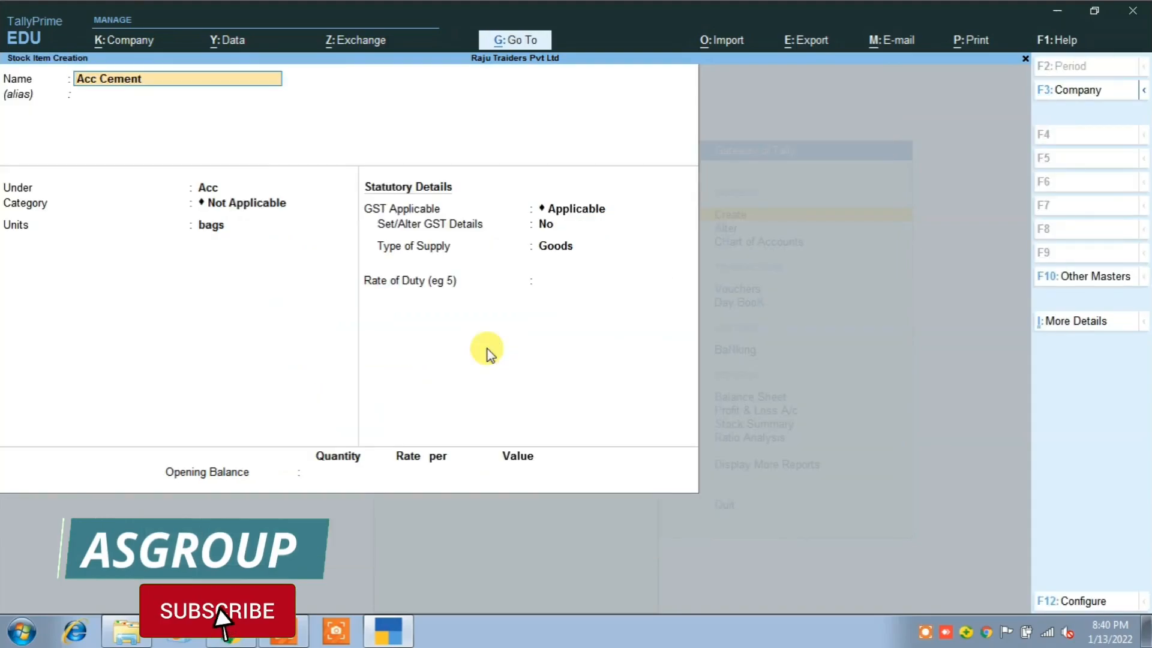
Assign the Acc Cement item to the stock category Cement, keeping its group Acc and unit bags.
key(Return)
key(Return)
key(Return)
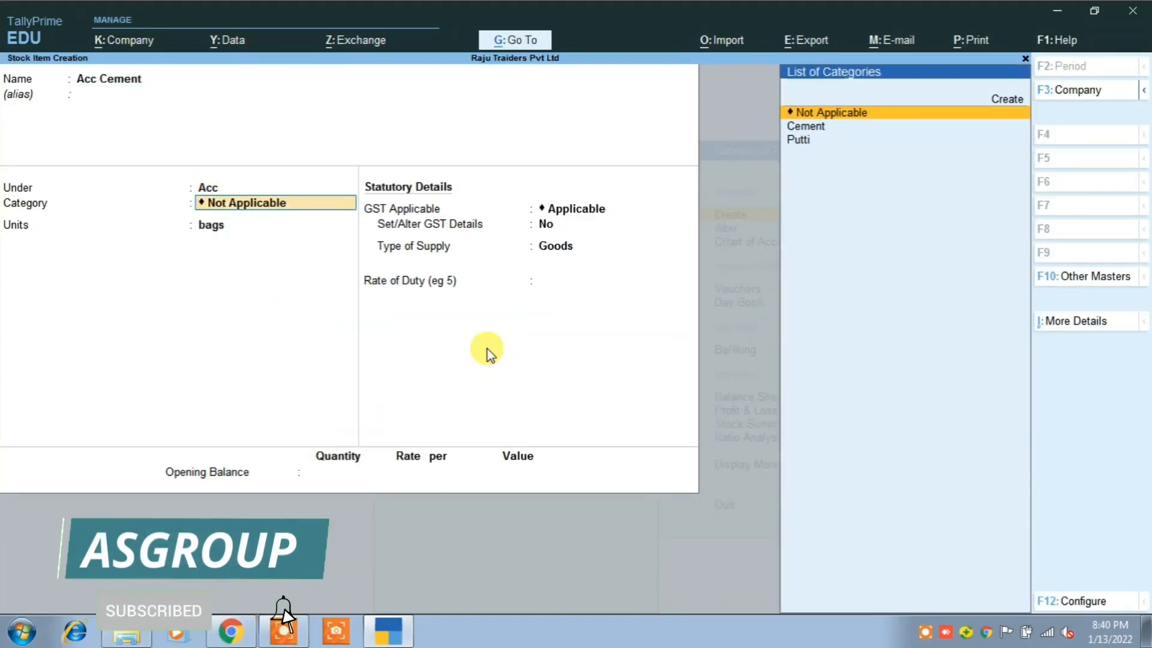
key(Down)
key(Return)
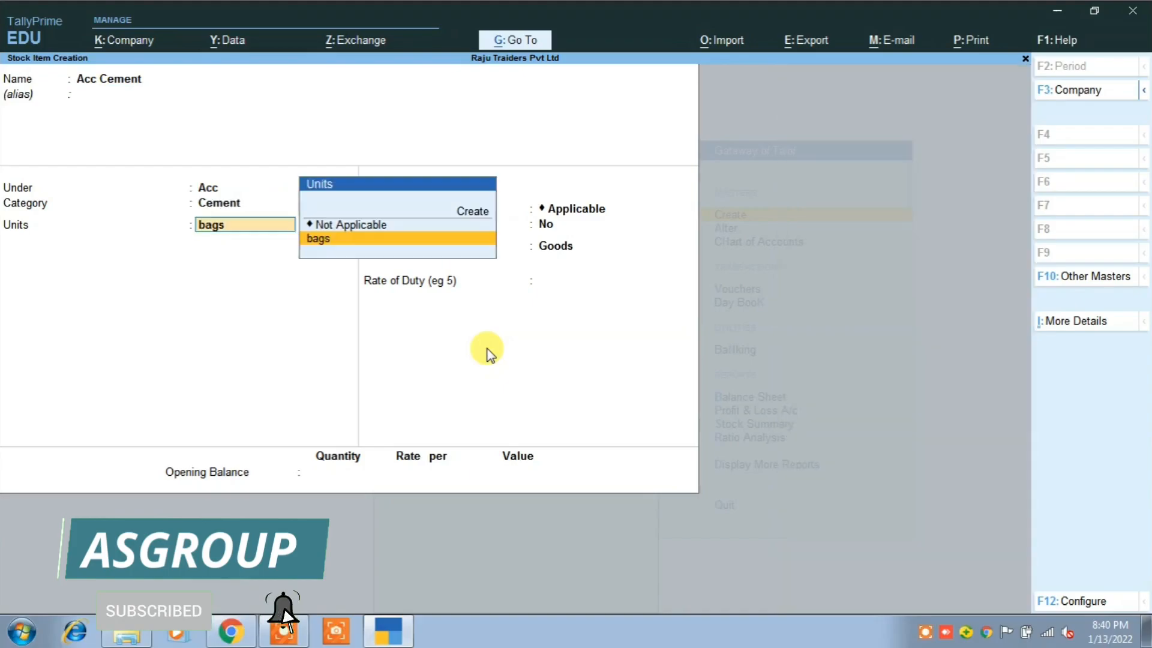
key(Return)
key(Return)
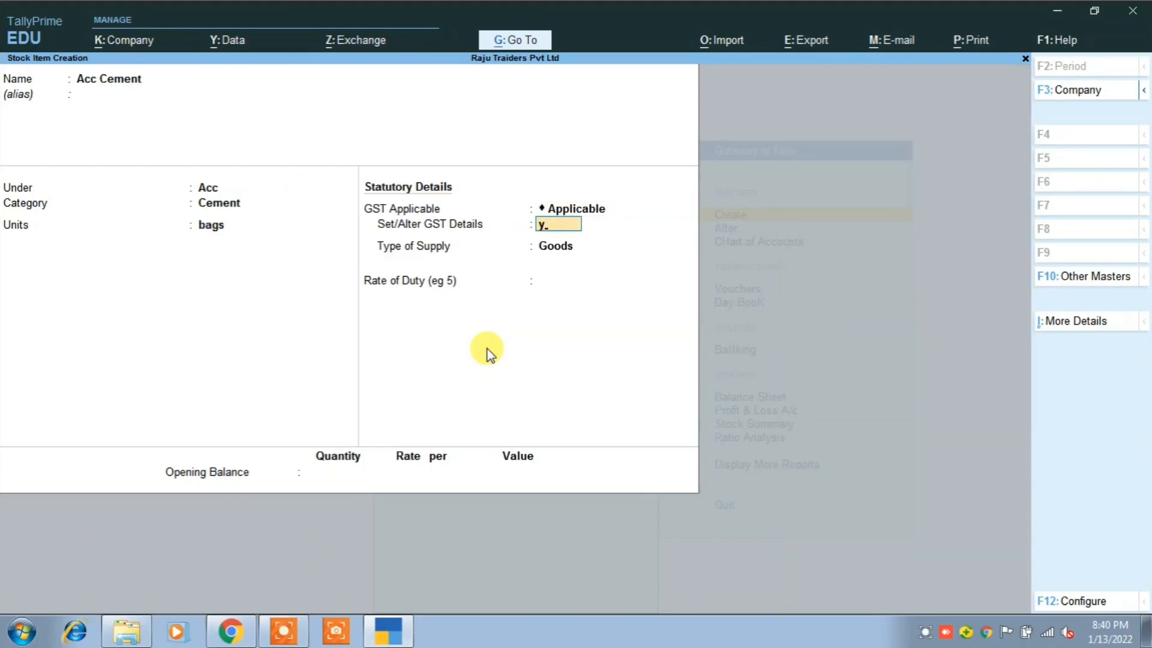
Enable GST details for Acc Cement and set its taxability to Taxable with no reverse charge.
text(y)
key(Return)
key(Return)
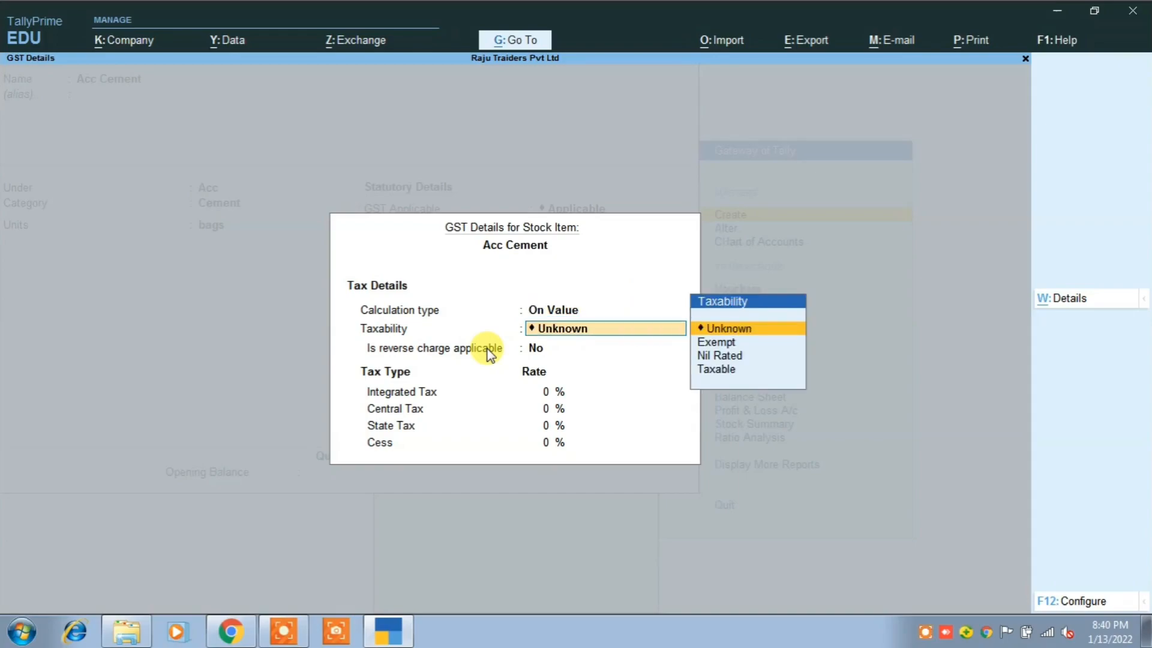
key(Down)
key(Down)
key(Down)
key(Return)
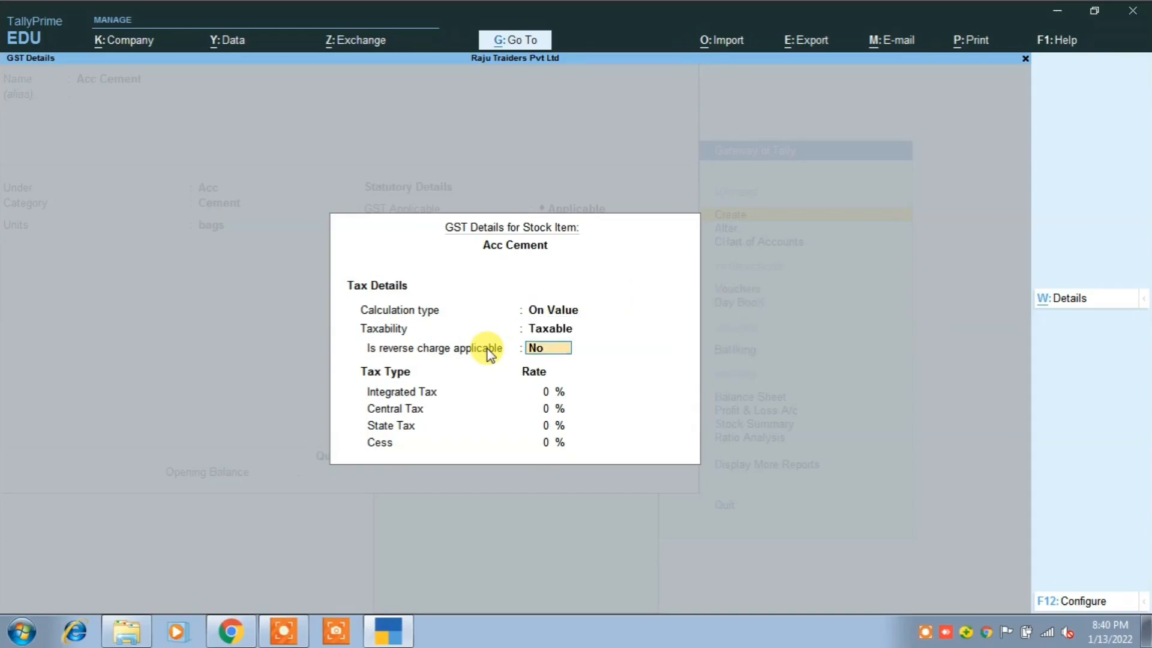
key(Return)
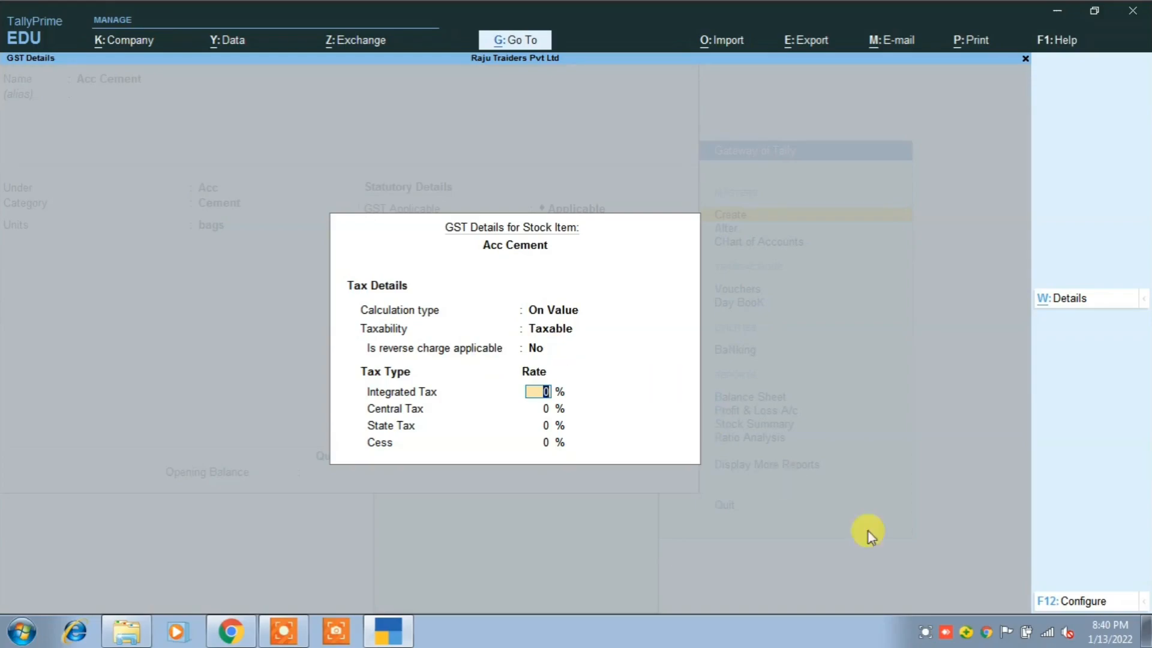
Configure the GST details to allow HSN/SAC details and enter Cement as the description.
click(1082, 602)
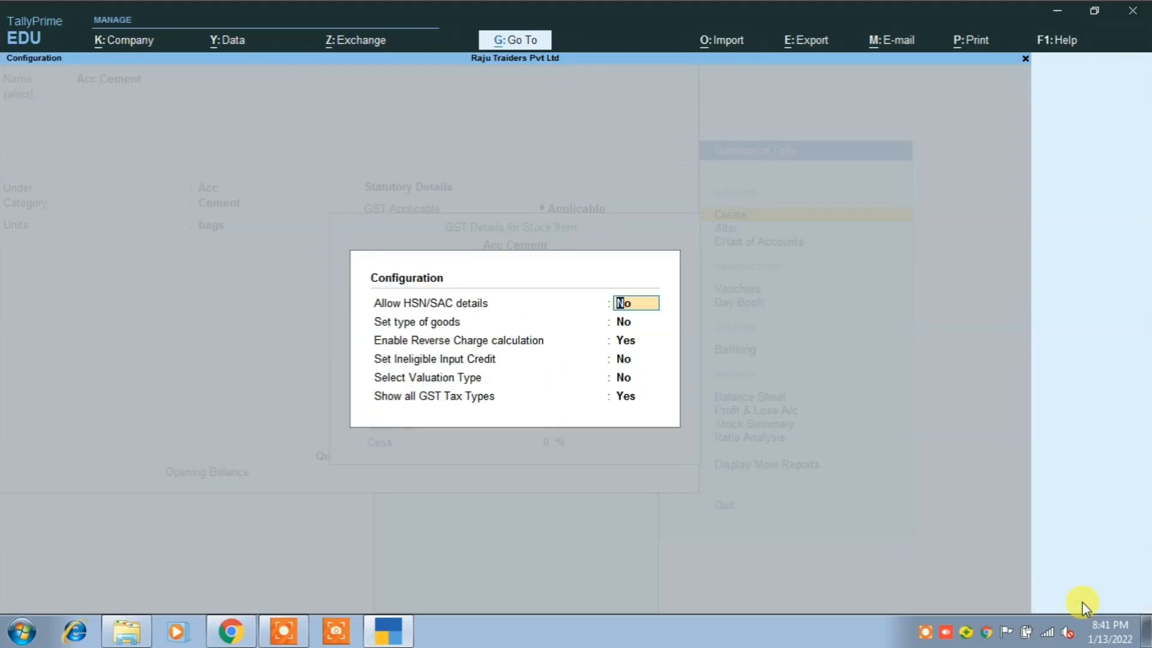
text(y)
key(Return)
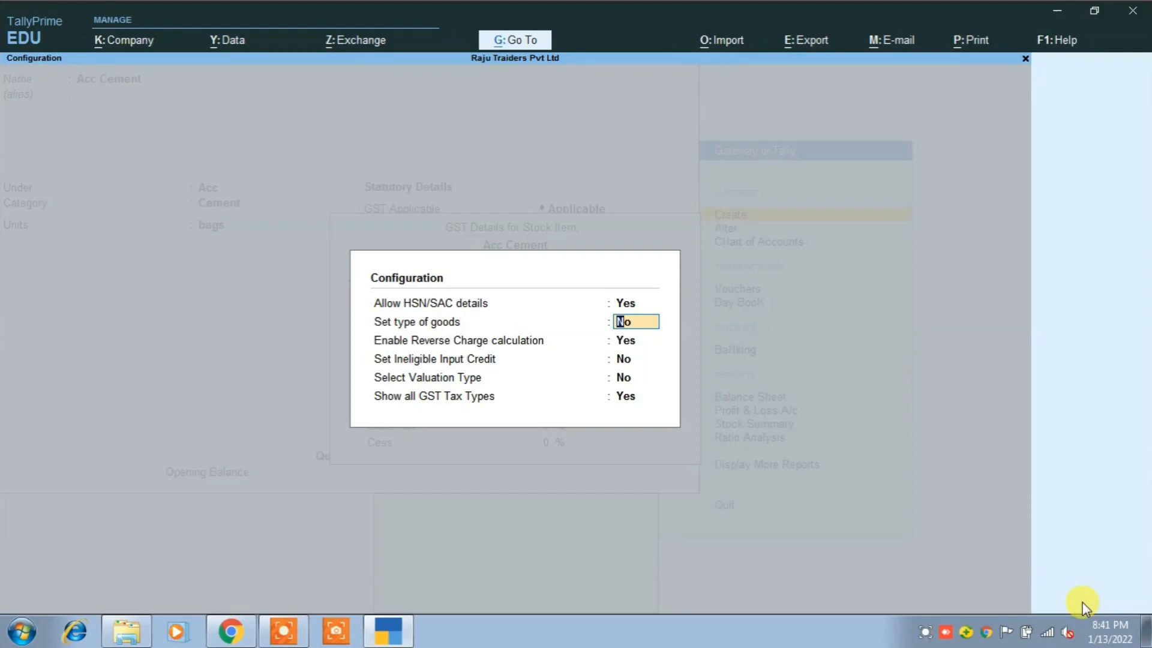
key(ctrl+a)
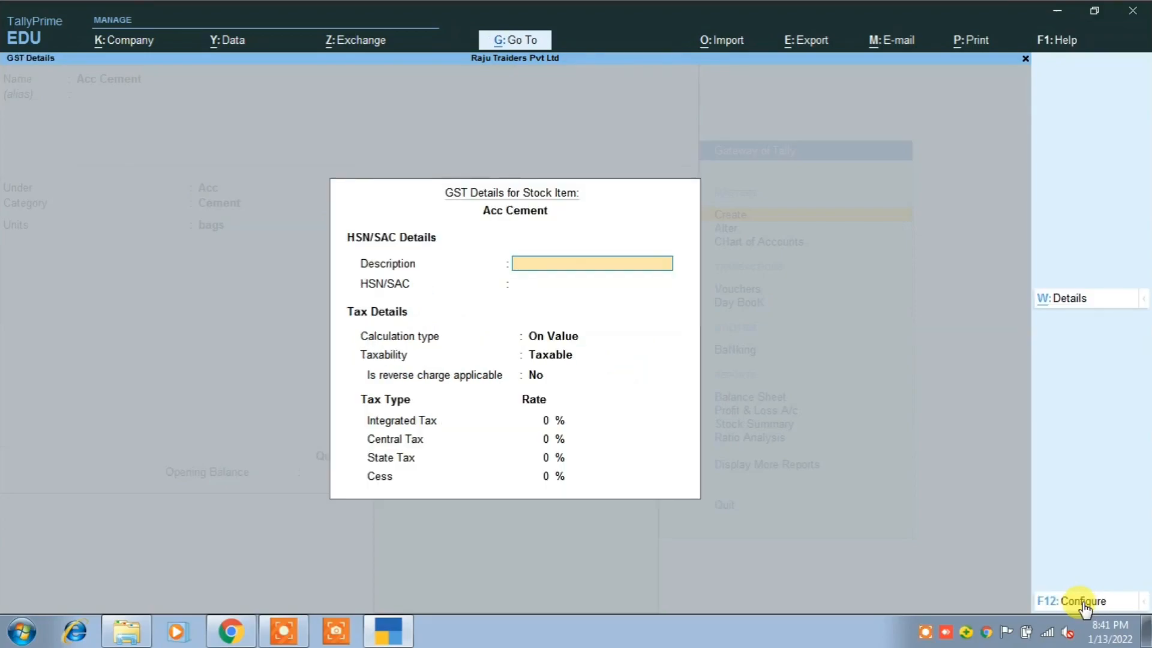
text(Cement)
key(Return)
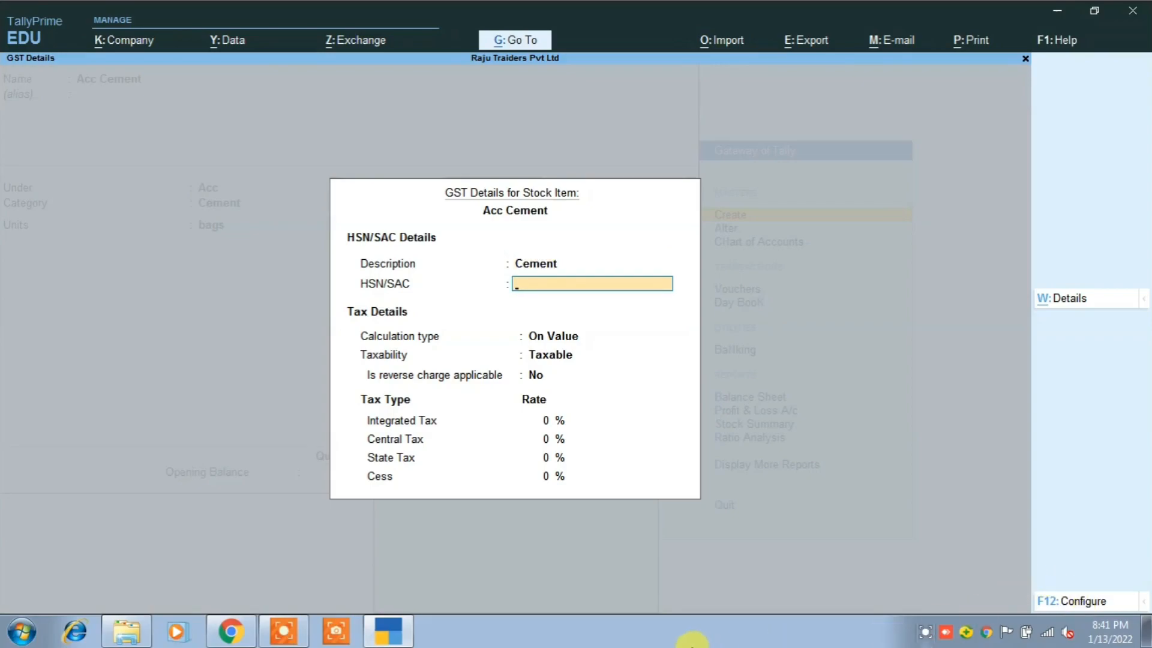
Switch to Chrome and look up the cement HSN code and GST rate in the open Google results.
click(226, 641)
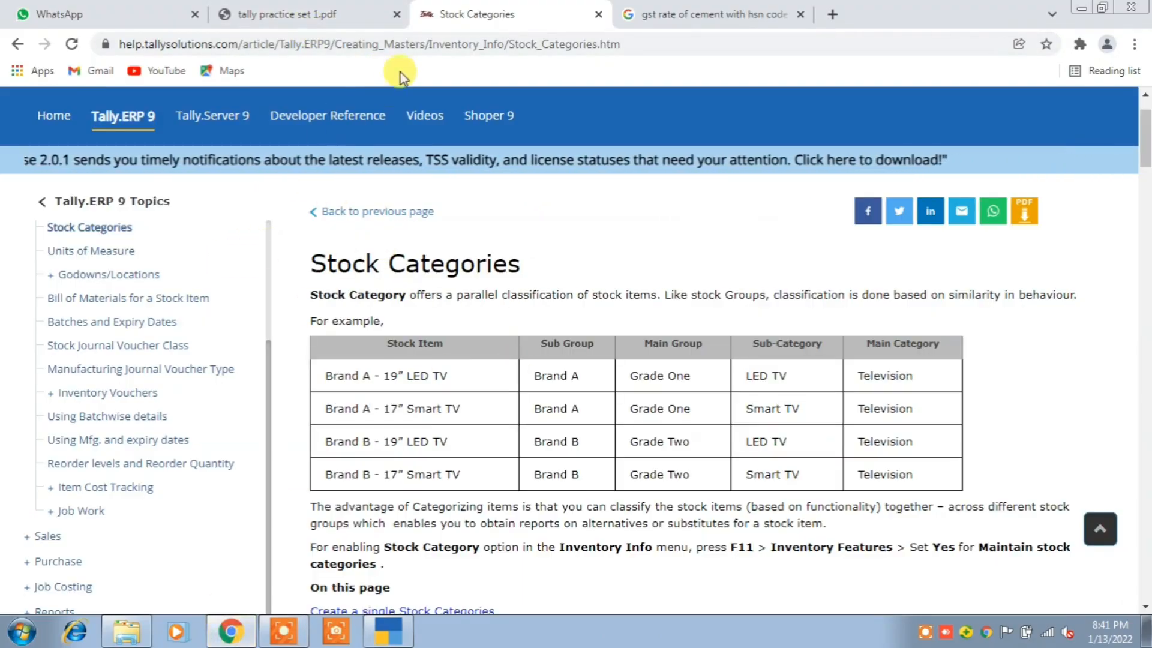
click(724, 19)
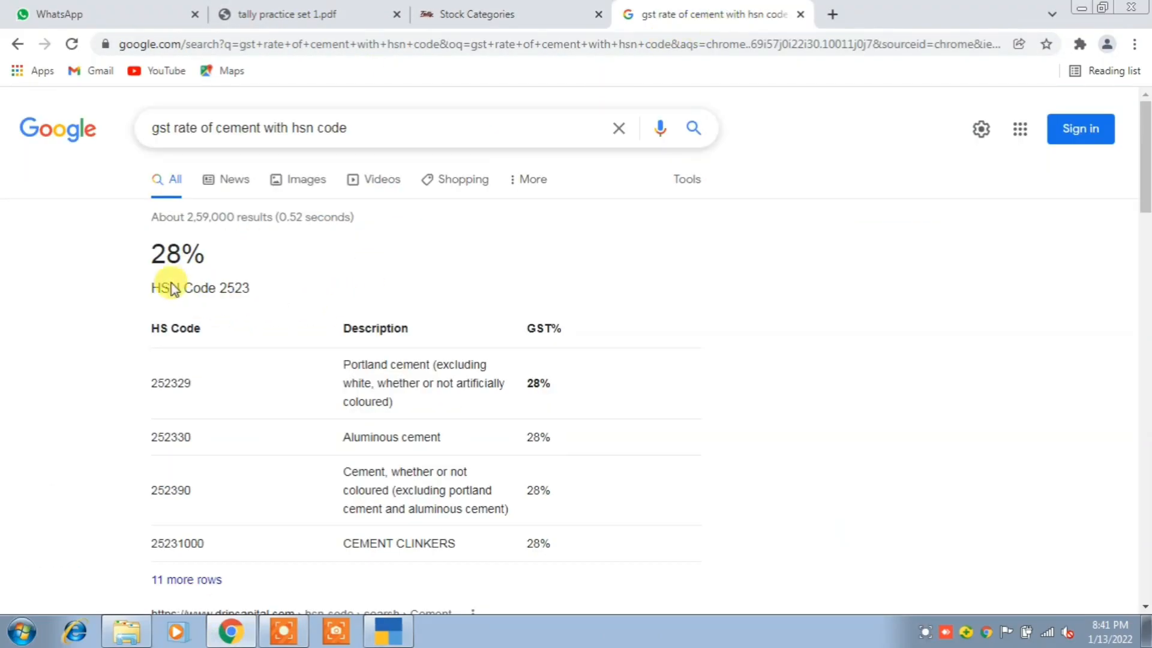
double_click(227, 289)
drag(142, 390, 147, 391)
click(155, 390)
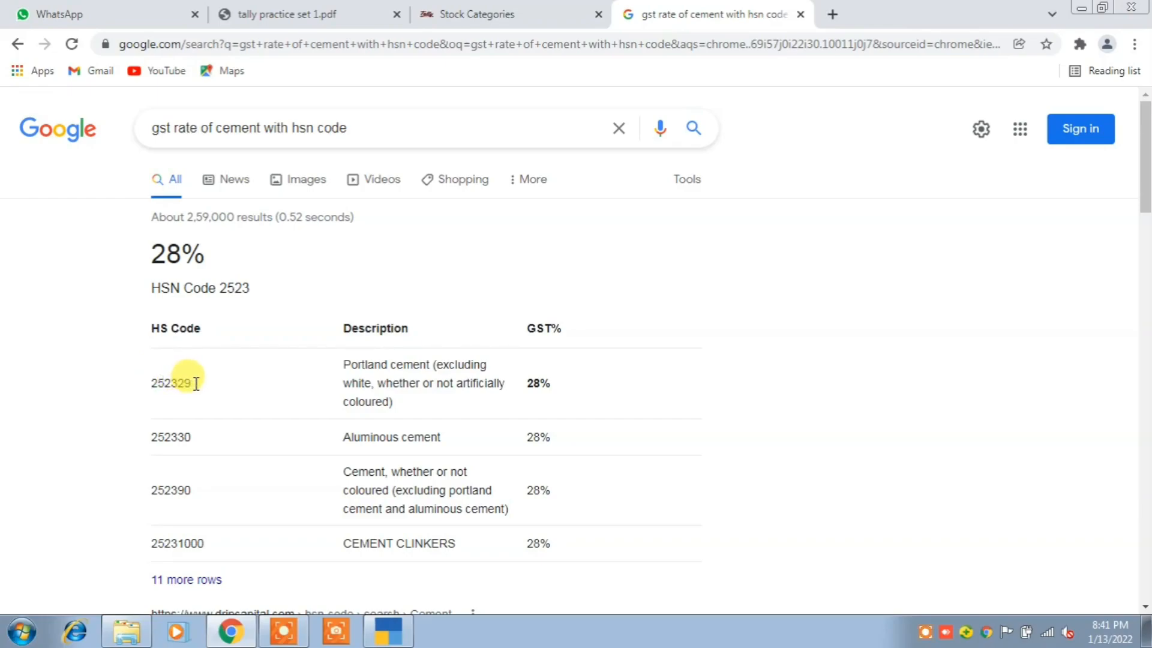
drag(227, 403, 226, 412)
click(224, 404)
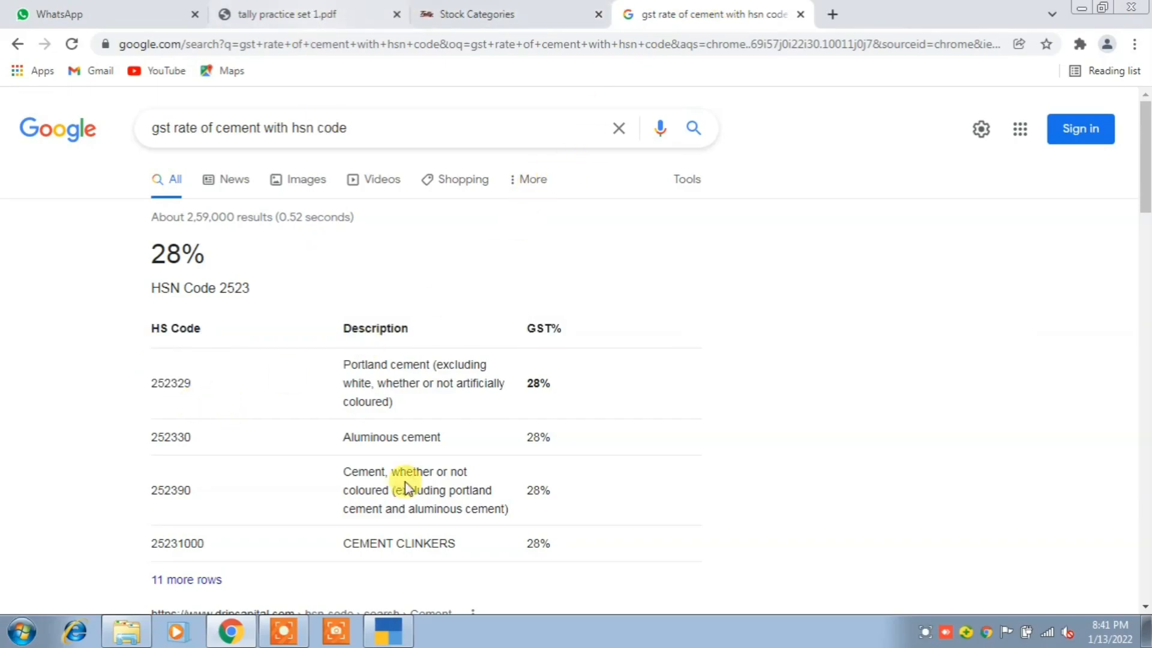
Return to TallyPrime and set the HSN/SAC code of Acc Cement to 252329.
click(406, 637)
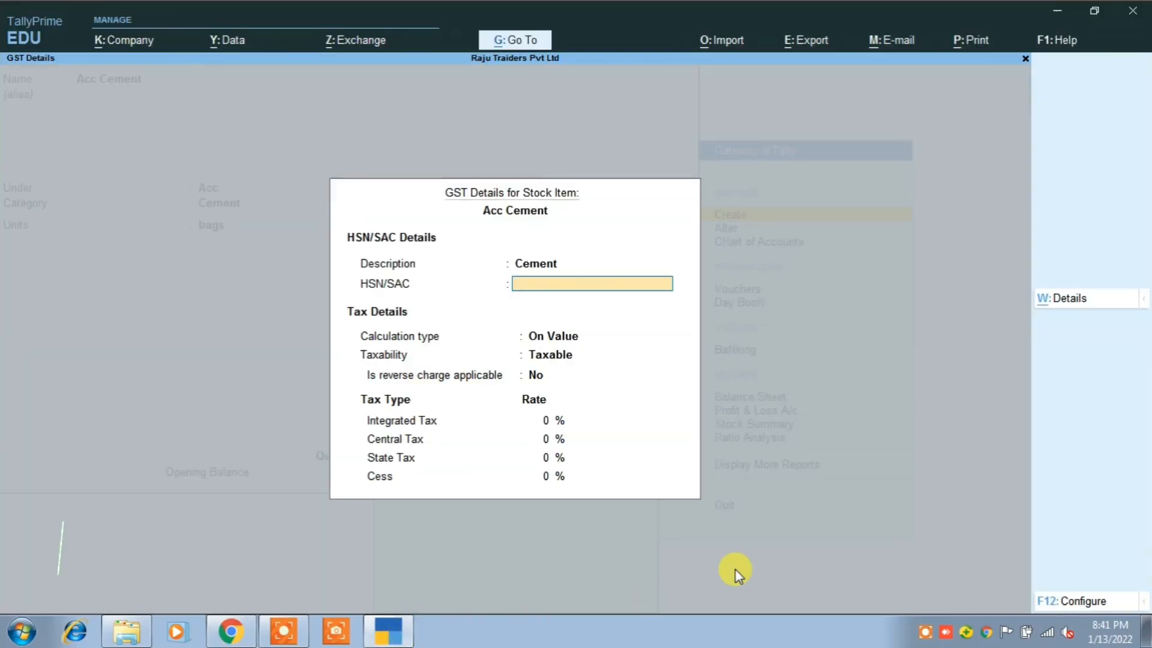
text(2535)
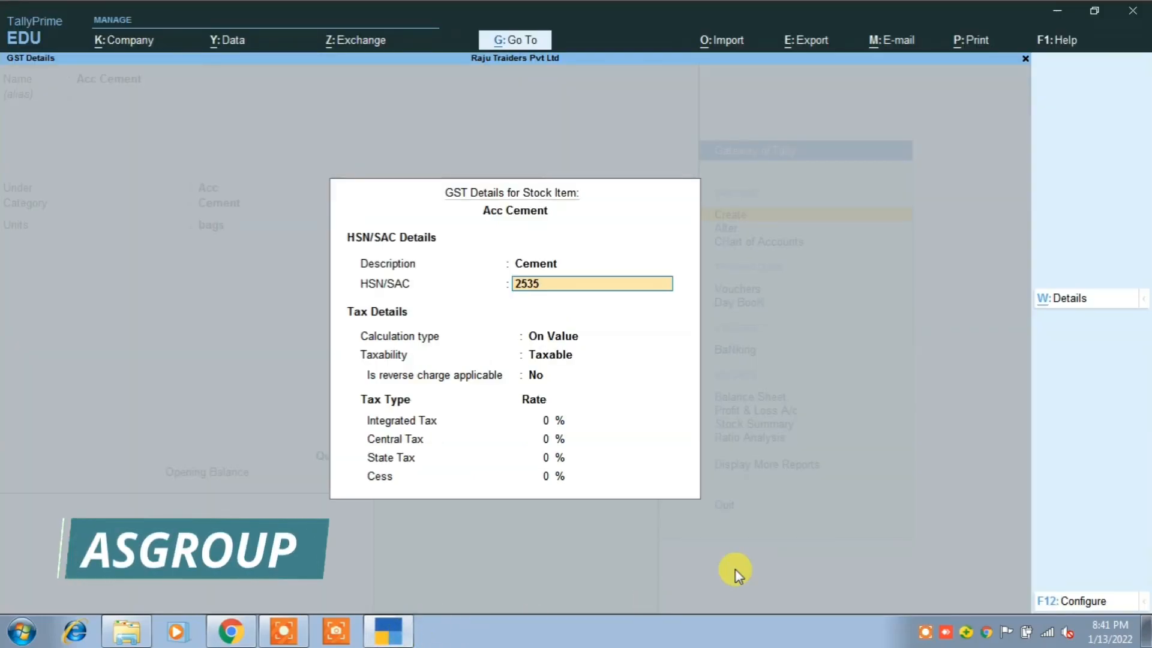
key(BackSpace)
text(2329)
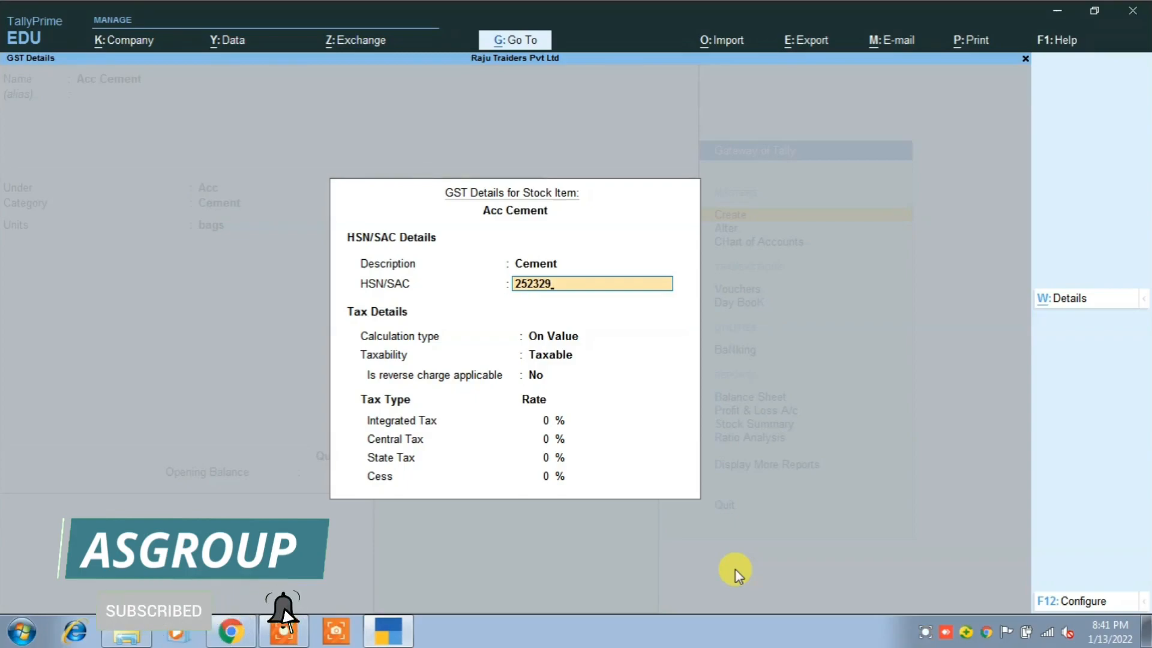
key(Return)
Set the integrated tax rate of Acc Cement to 28%, accept the GST details and save the stock item.
key(Return)
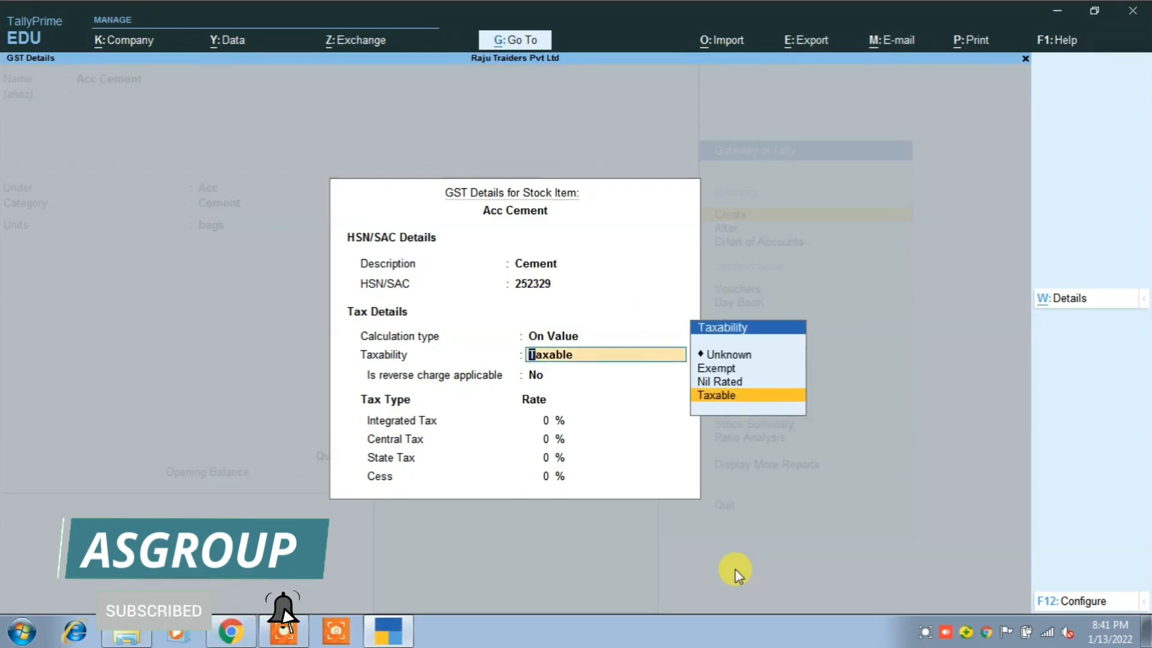
key(Return)
key(Return)
text(28)
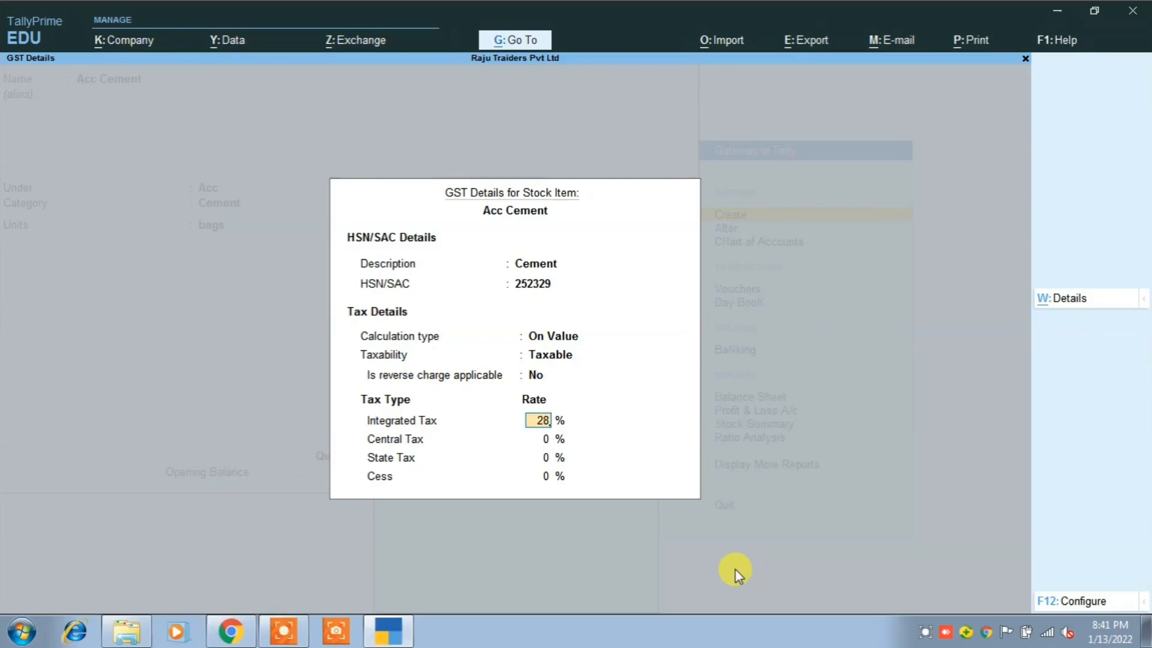
key(Return)
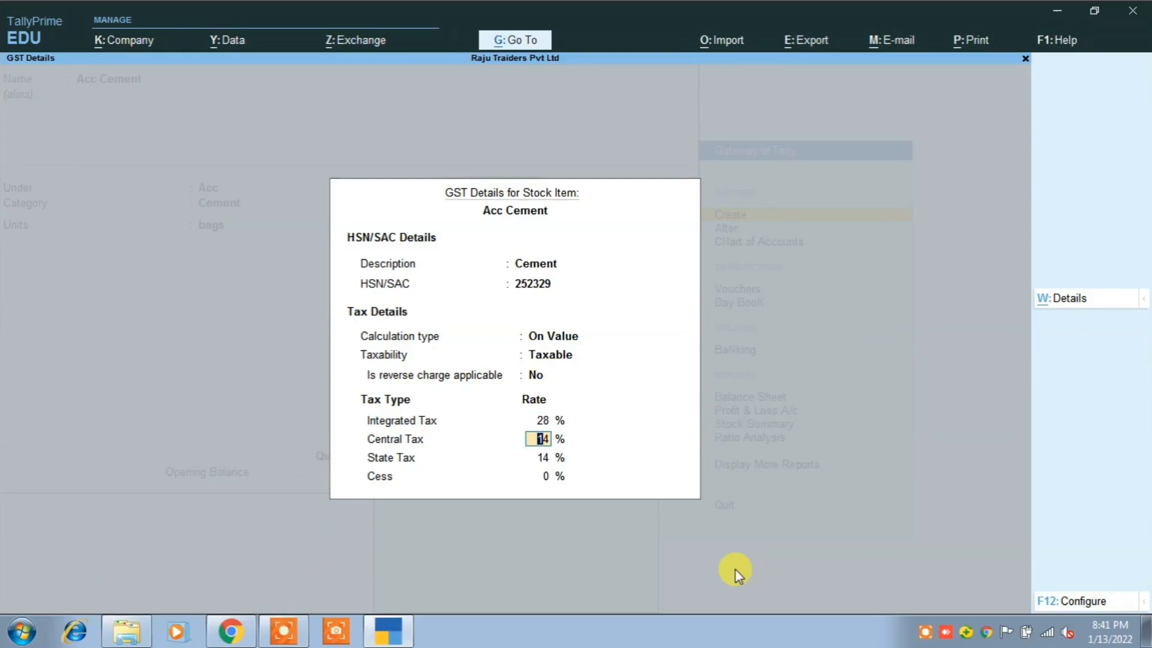
key(ctrl+a)
key(Return)
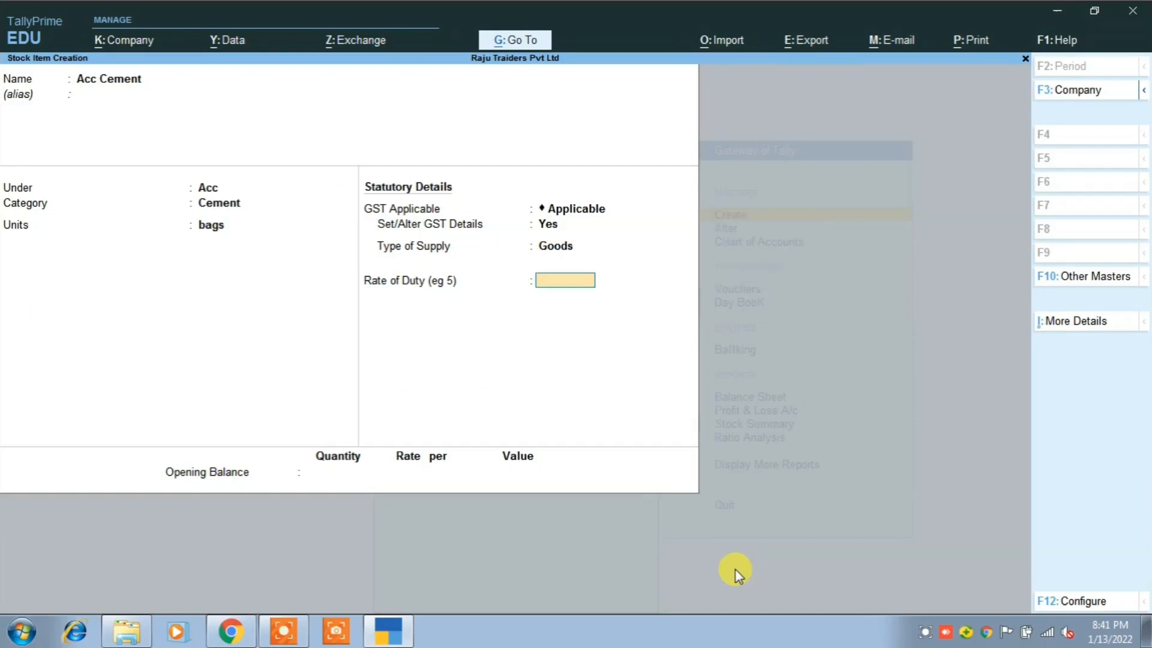
key(ctrl+a)
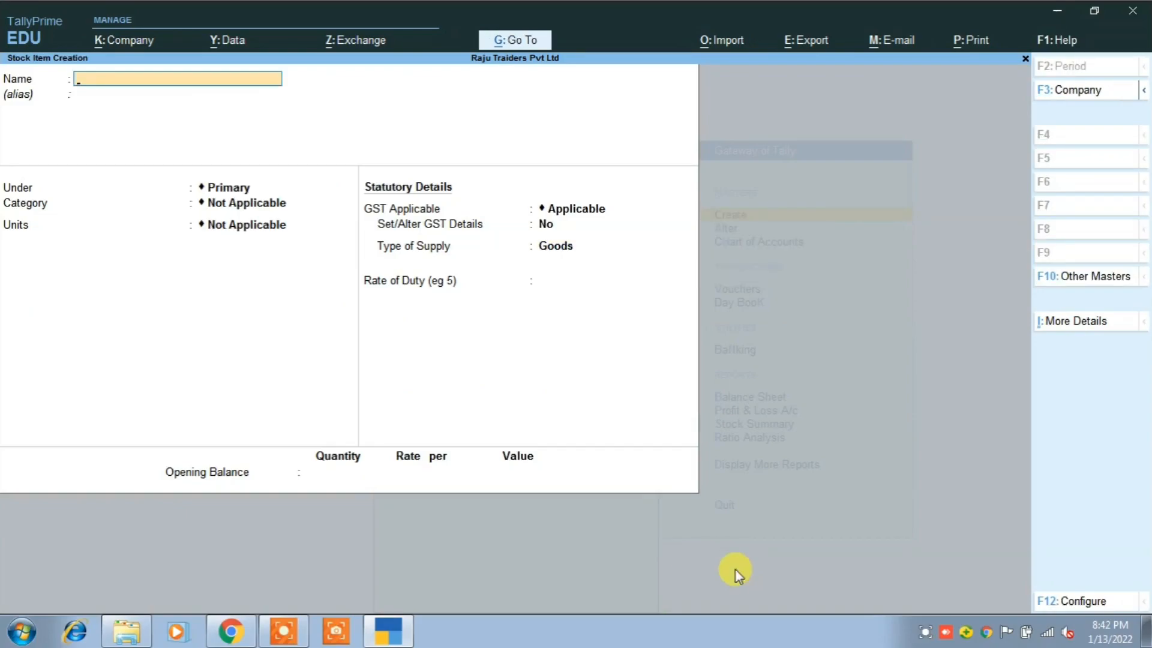
Name a new stock item Jp White Cement with no alias and place it under the stock group Jp.
text(Jp White cemen)
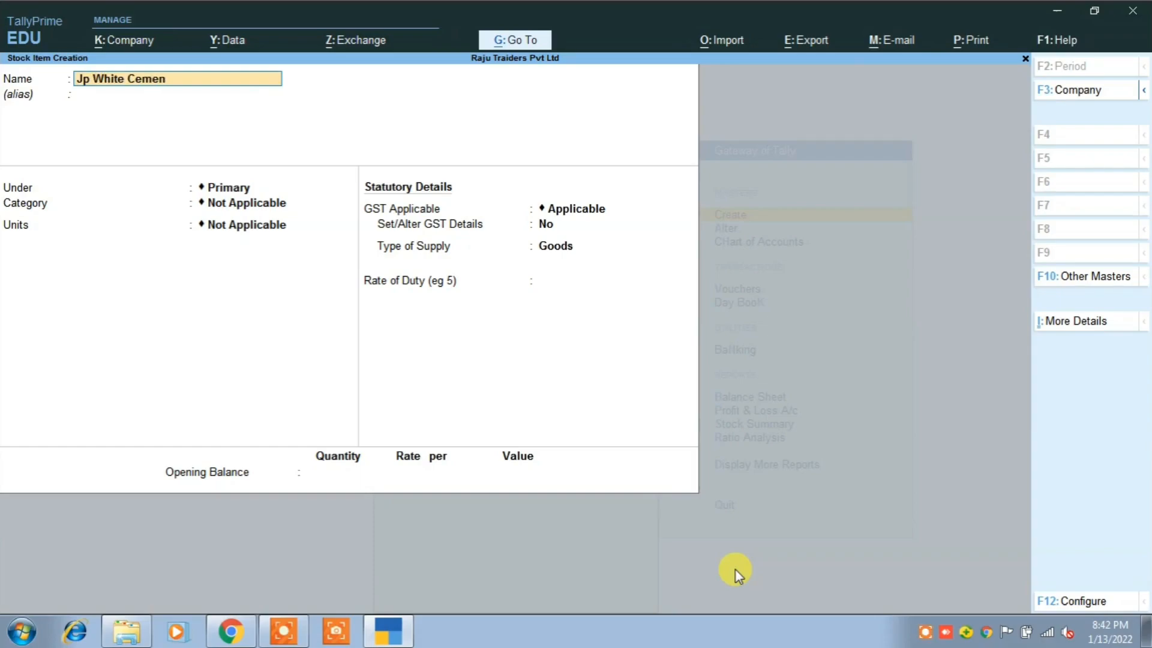
key(Return)
key(Return)
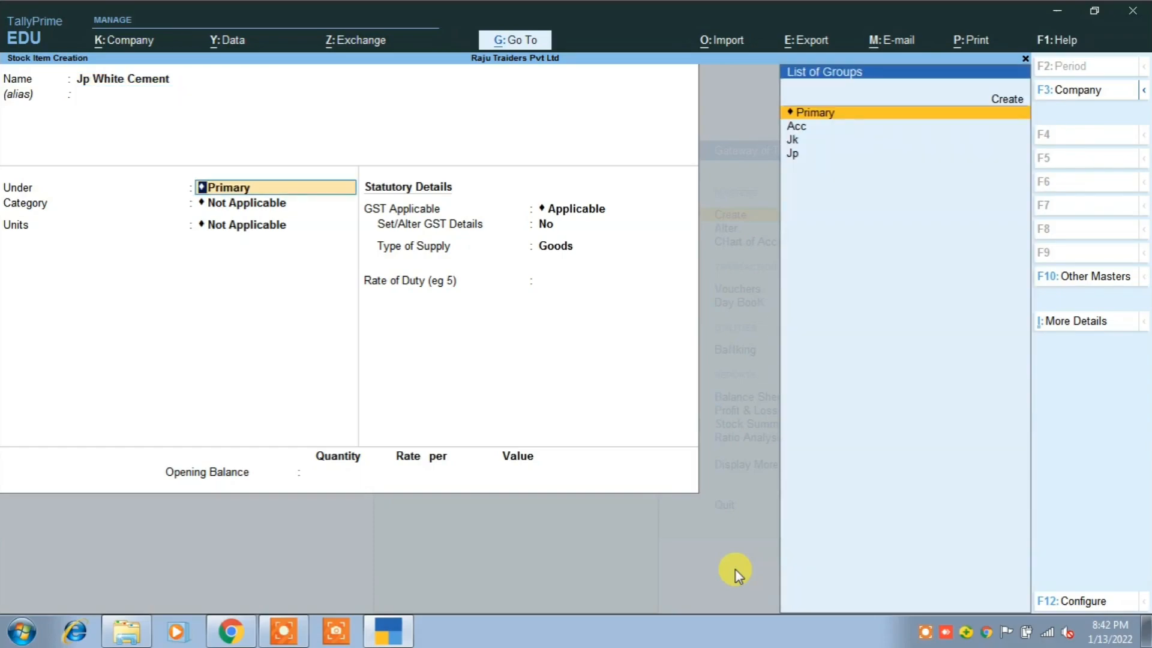
key(Down)
key(Down)
key(Down)
key(Return)
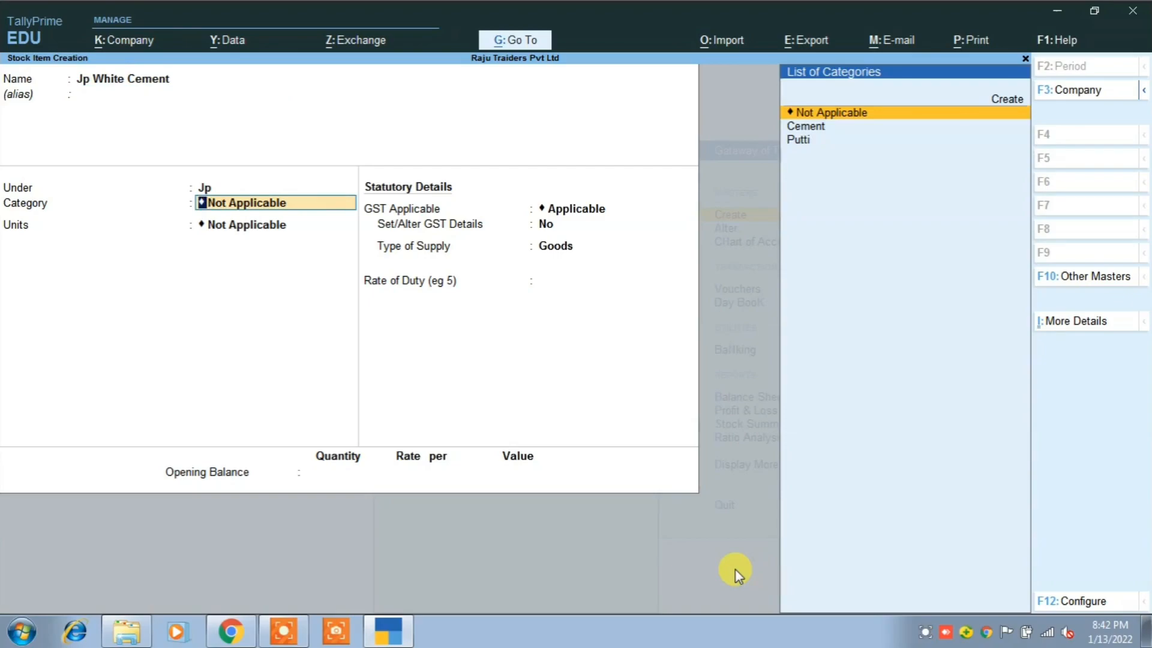
Set the category of Jp White Cement to Cement and its unit to bags.
key(Down)
key(Return)
key(Down)
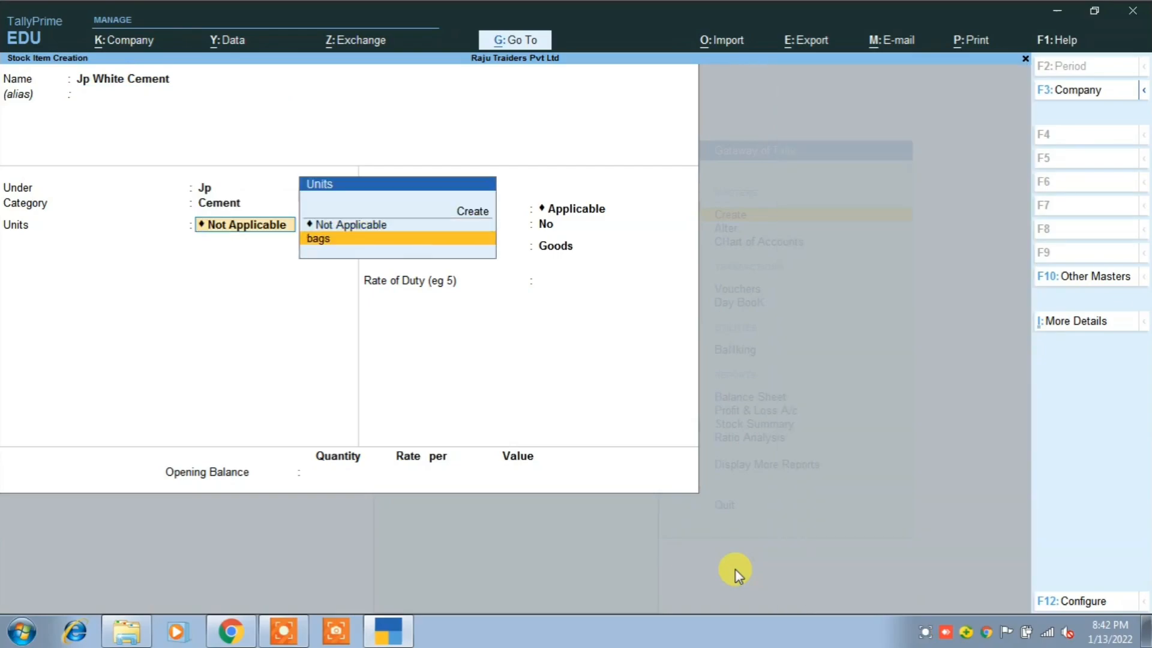
key(Return)
Enable GST details for Jp White Cement with the description Cement and HSN/SAC code 252329.
key(Return)
text(y)
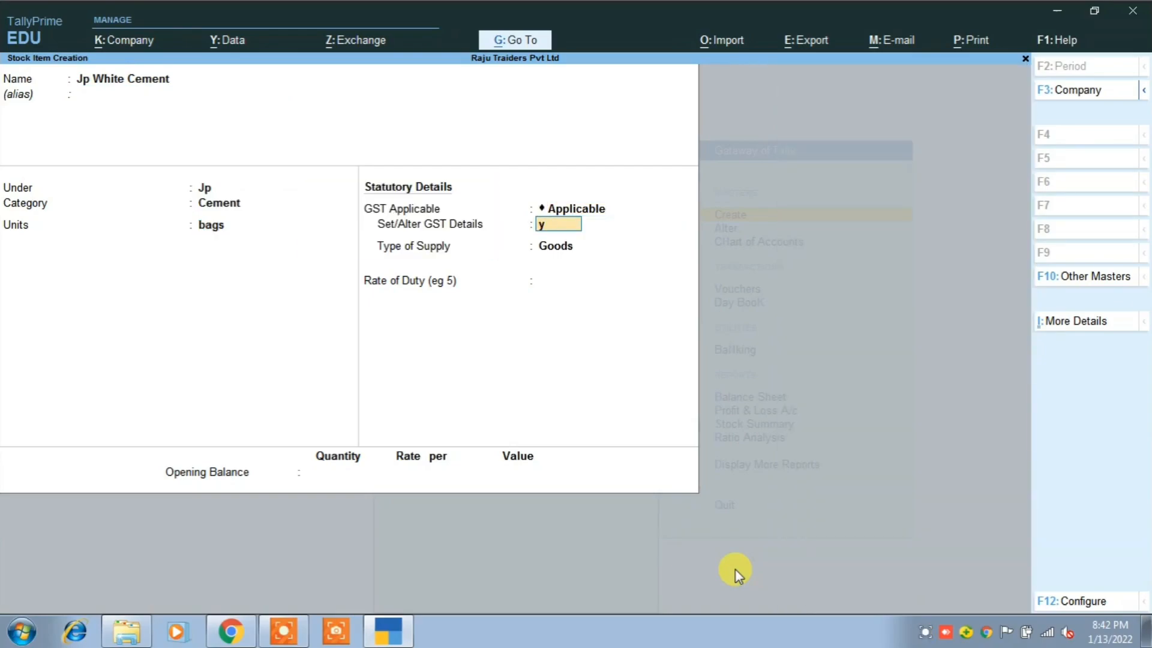
key(Return)
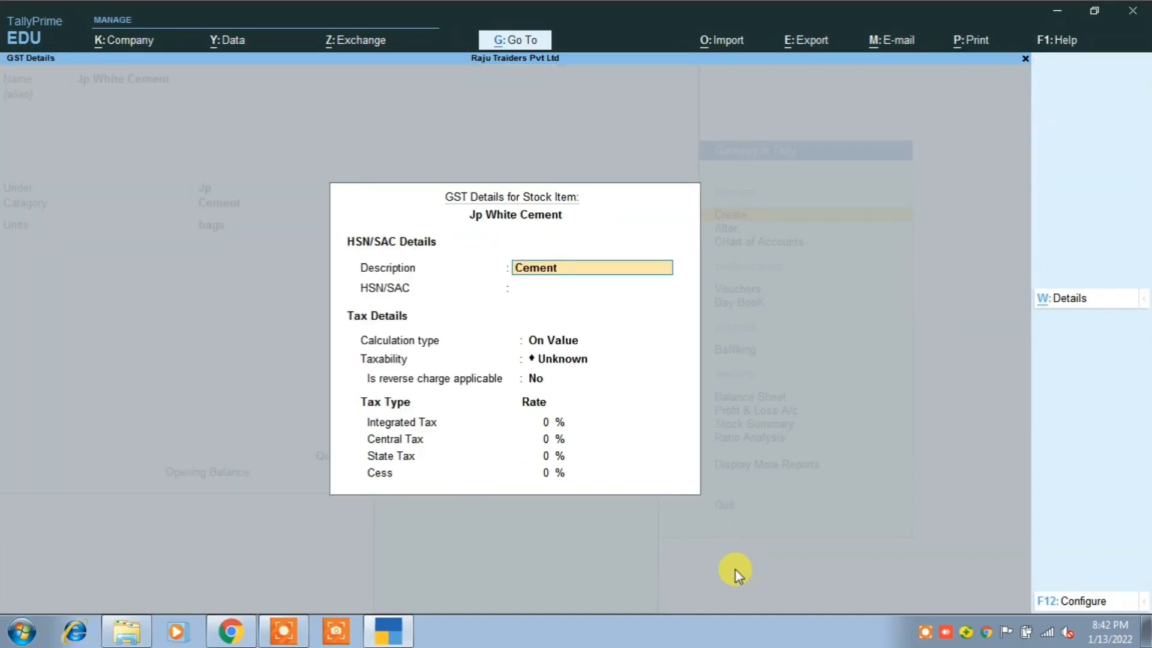
key(Return)
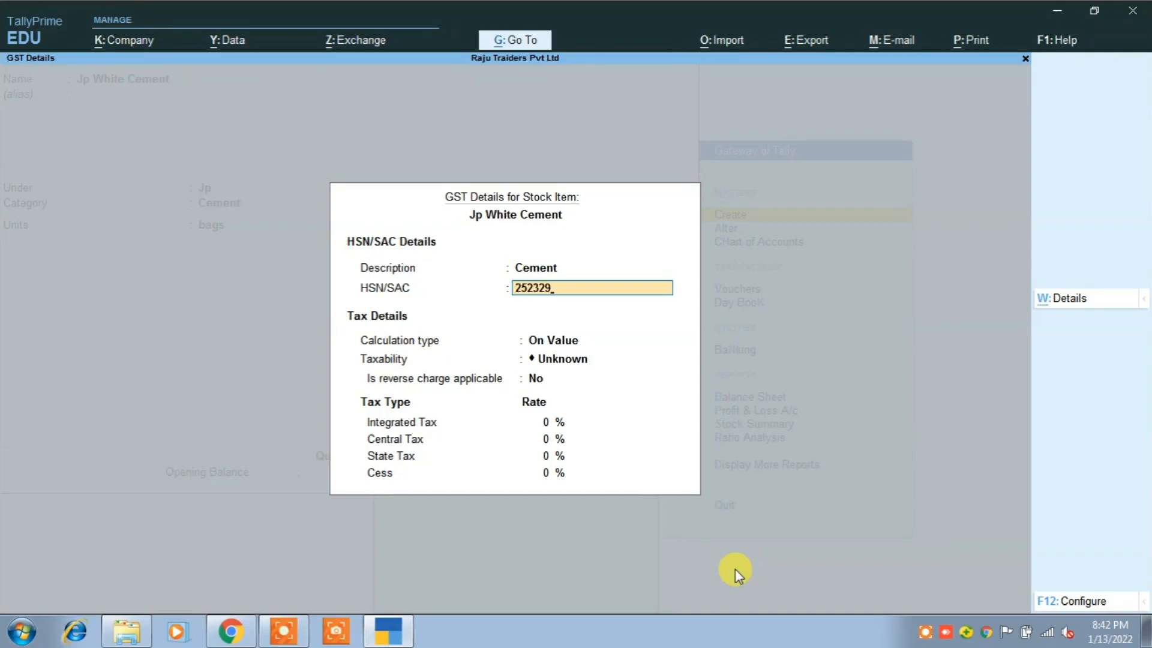
key(Return)
key(Return)
Make Jp White Cement Taxable at 28% integrated tax without reverse charge and save the stock item.
key(Down)
key(Down)
key(Down)
key(Return)
key(Return)
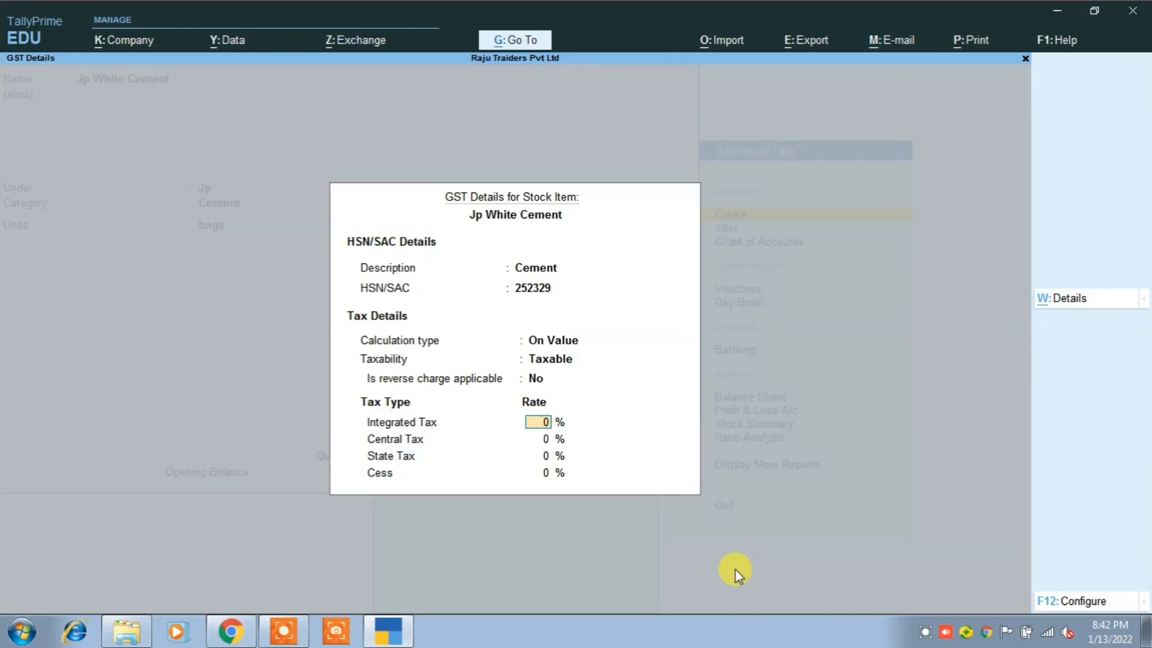
text(28)
key(Return)
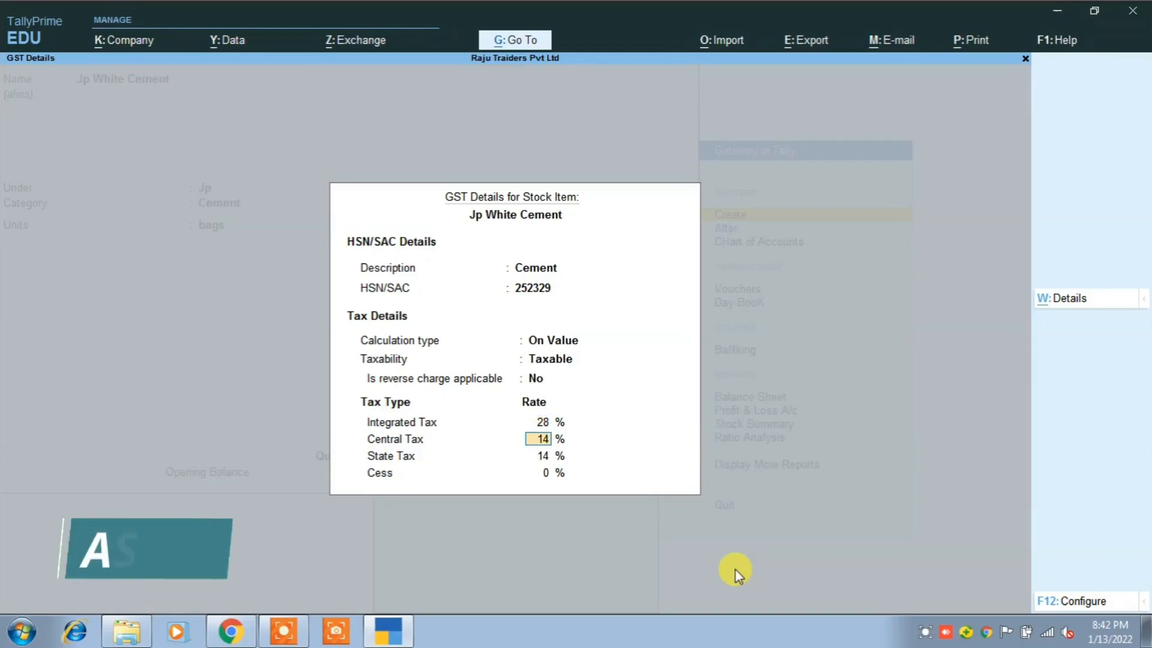
key(ctrl+a)
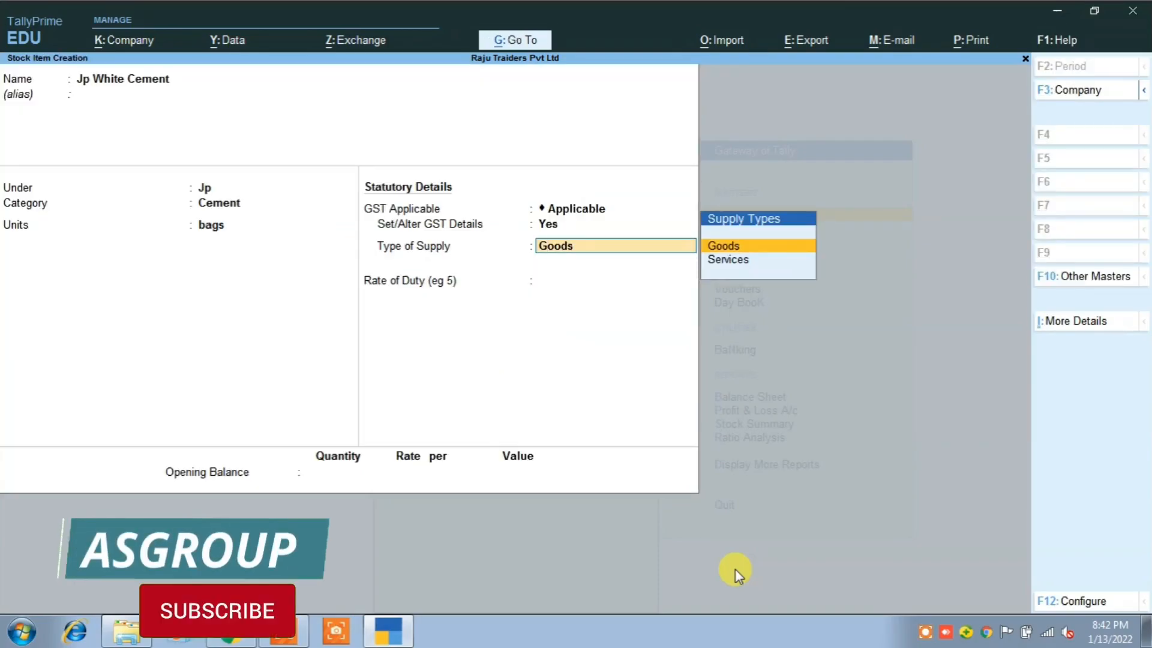
key(Return)
key(ctrl+a)
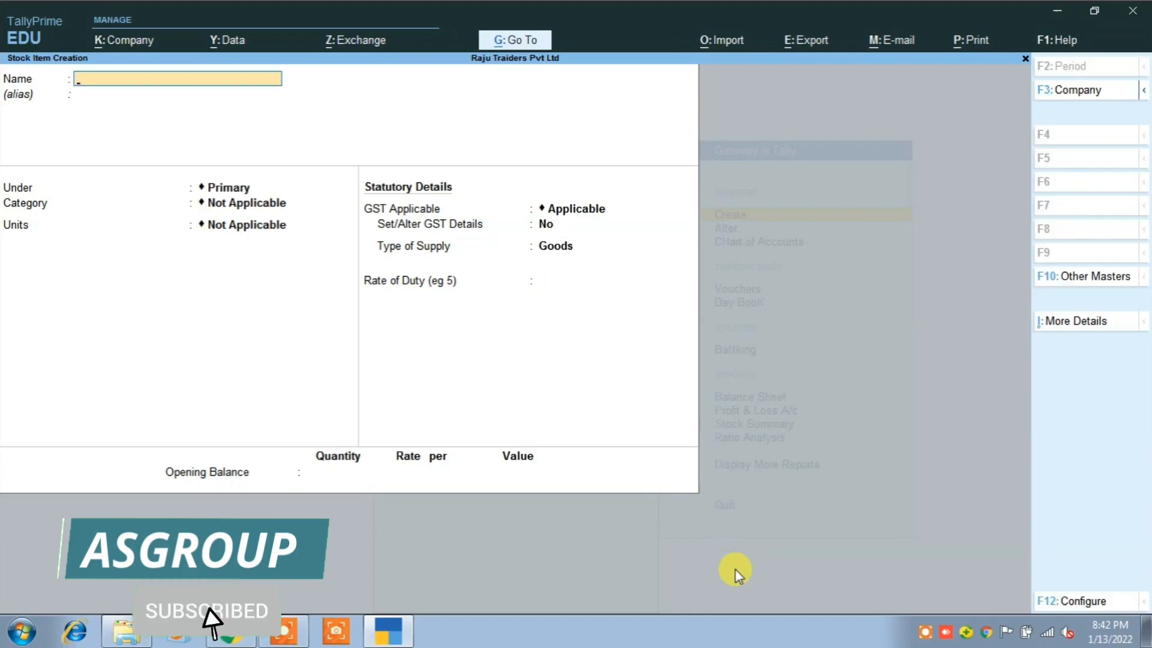
Name a new stock item Jk Wall Putti with no alias and place it under the stock group Jk.
text(Jjk w)
key(BackSpace)
key(BackSpace)
key(BackSpace)
key(BackSpace)
text(k)
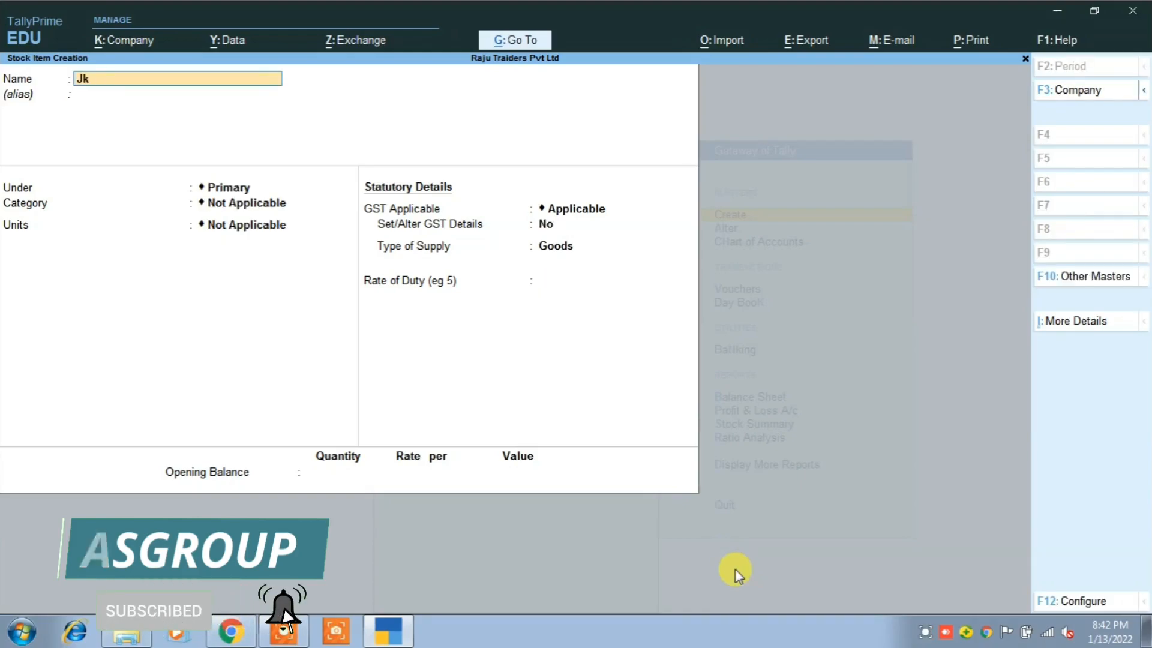
text( Wall Putt)
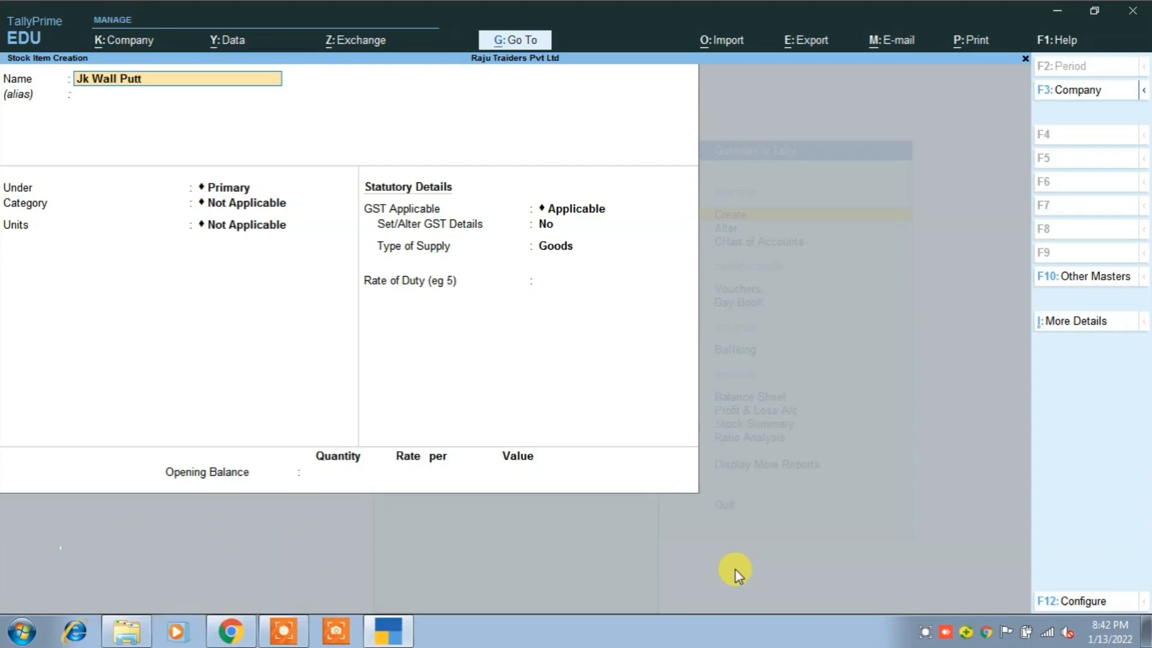
text(i)
key(Return)
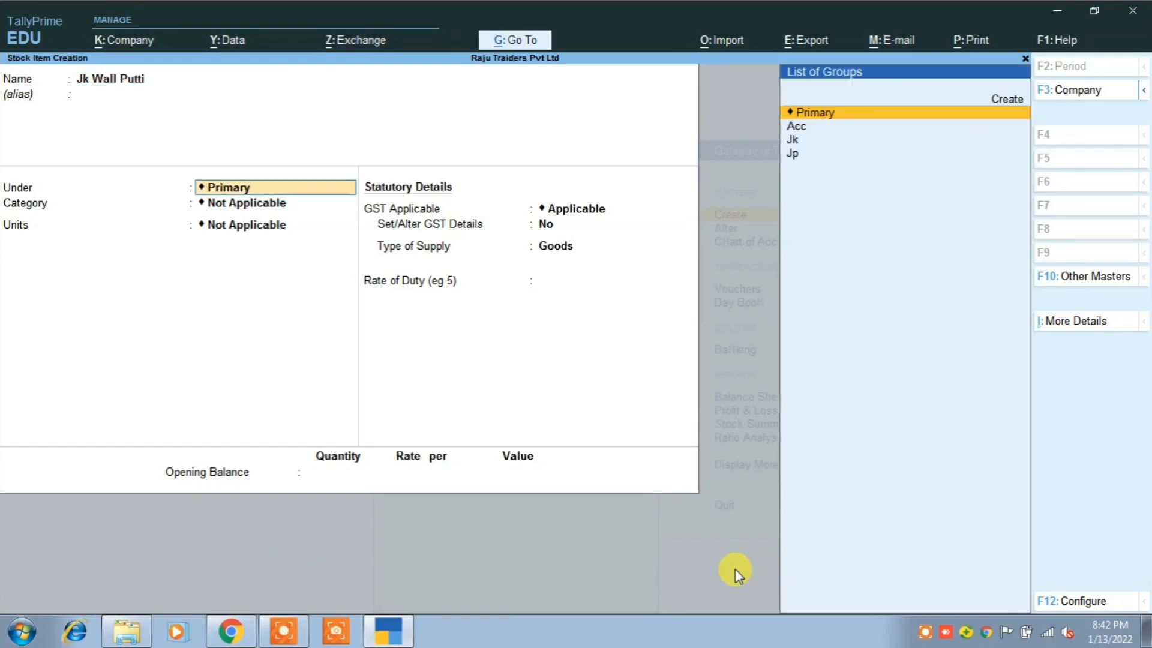
key(Down)
key(Down)
key(Return)
Set the category of Jk Wall Putti to Putti and its unit to bags.
key(Down)
key(Down)
key(Return)
key(Down)
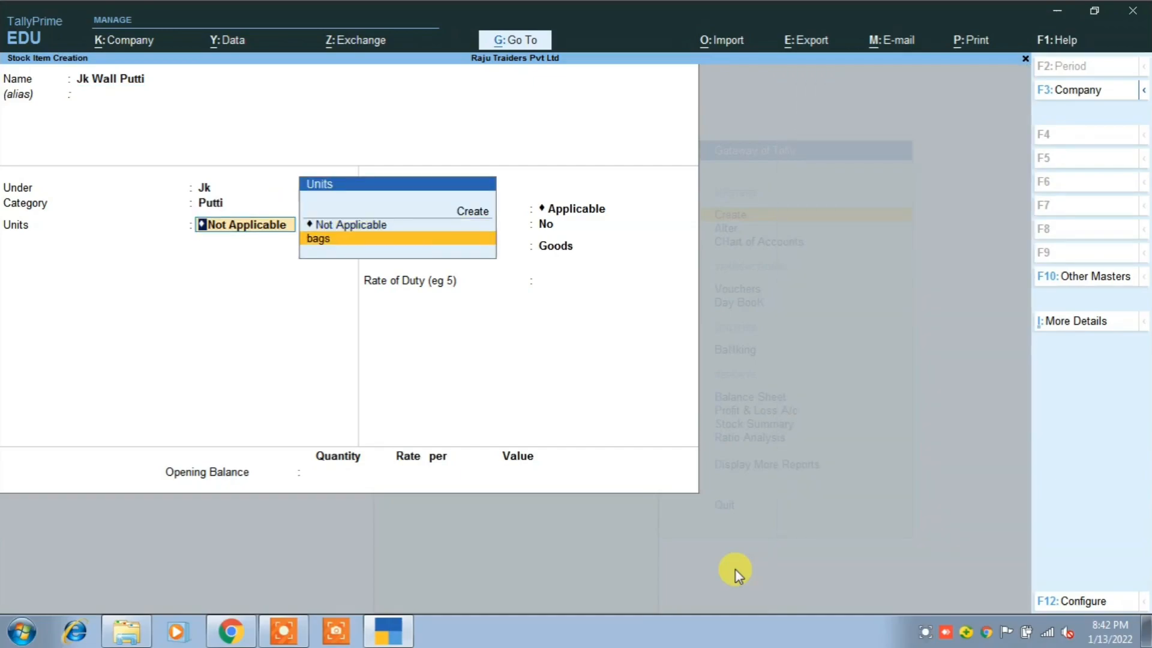
key(Return)
Enable GST details for Jk Wall Putti with the description Putti and HSN/SAC code 252329.
key(Return)
text(y)
key(Return)
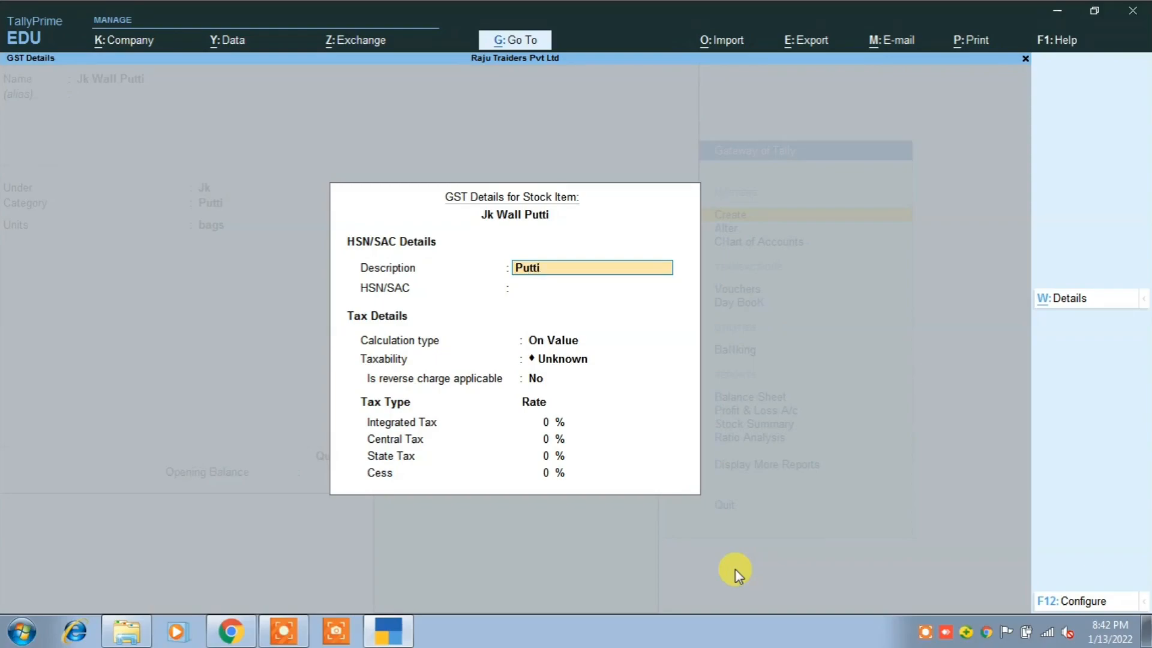
key(Return)
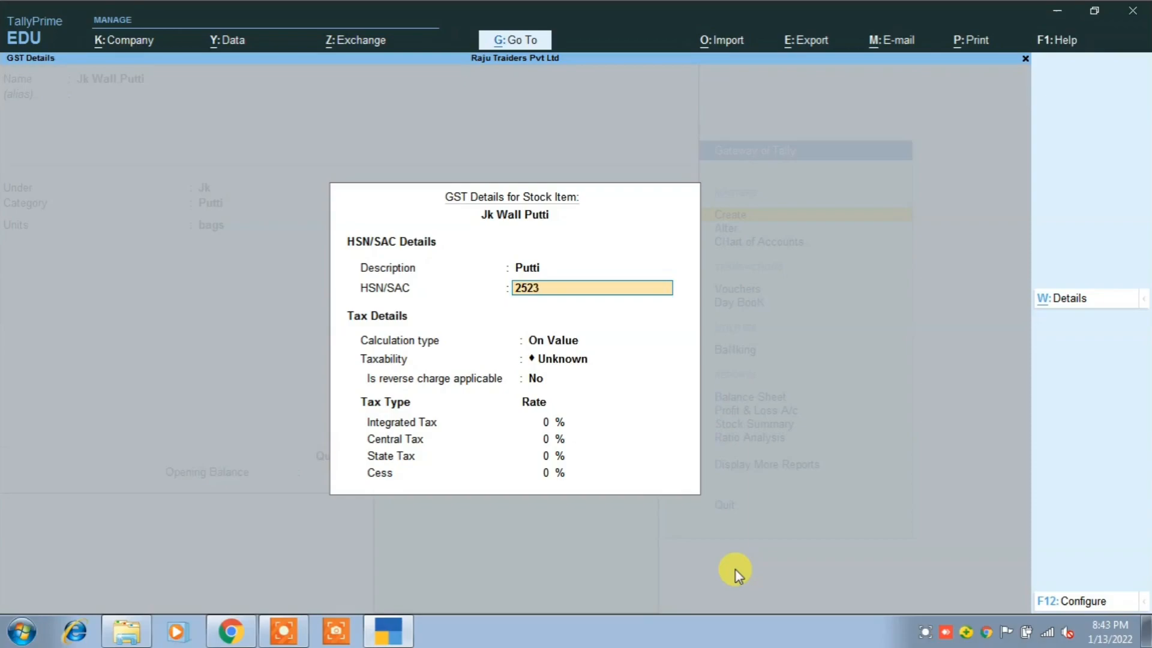
key(Return)
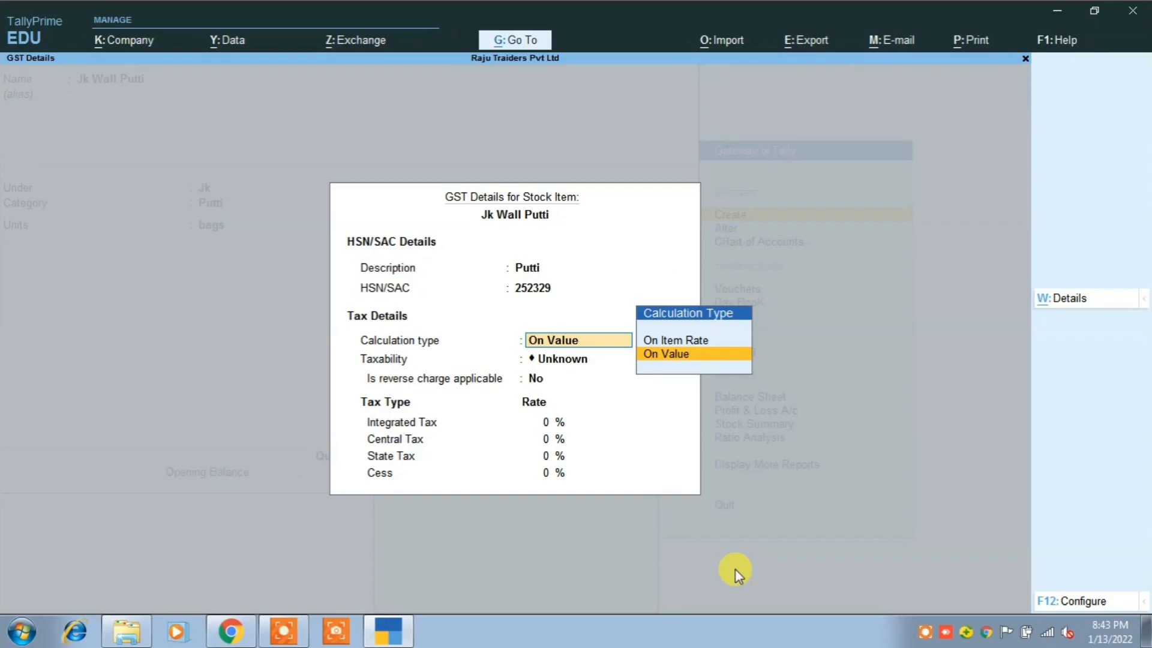
Make Jk Wall Putti Taxable on value at 28% integrated tax without reverse charge and save the stock item.
key(Return)
key(Down)
key(Down)
key(Down)
key(Return)
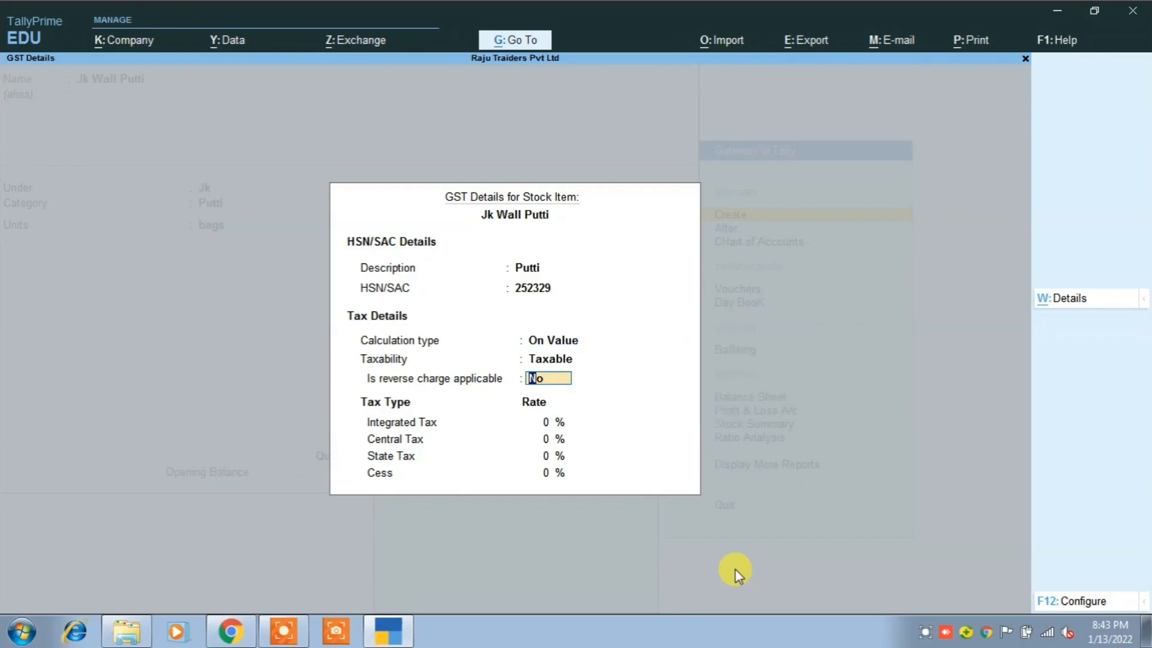
key(Return)
text(28)
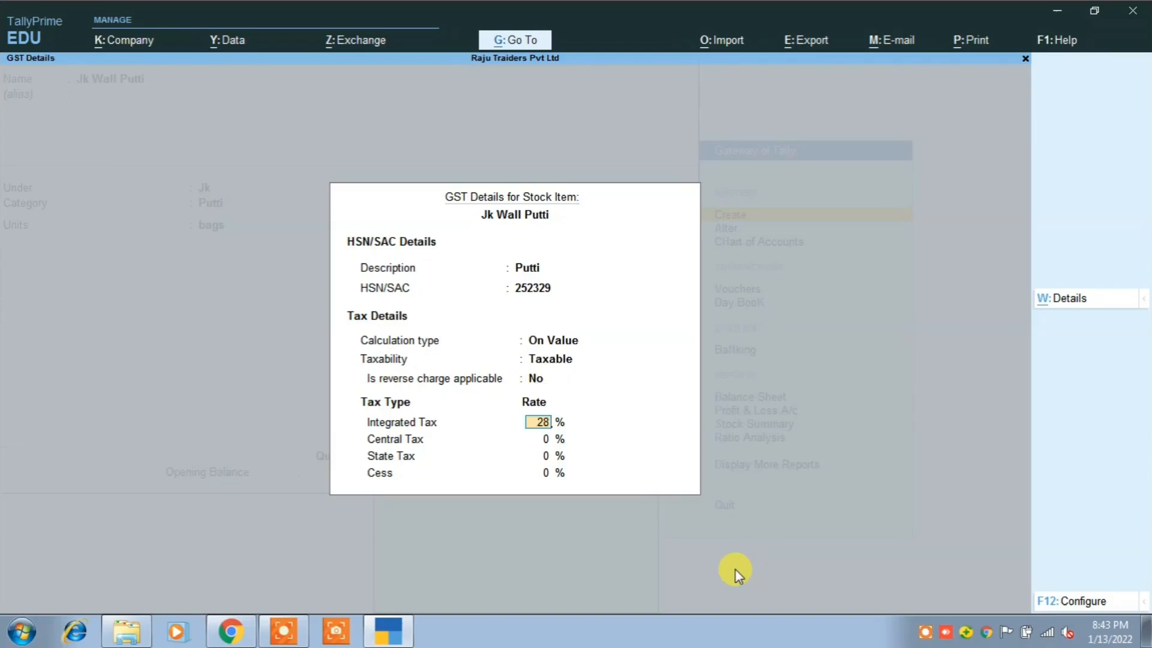
key(Return)
key(ctrl+a)
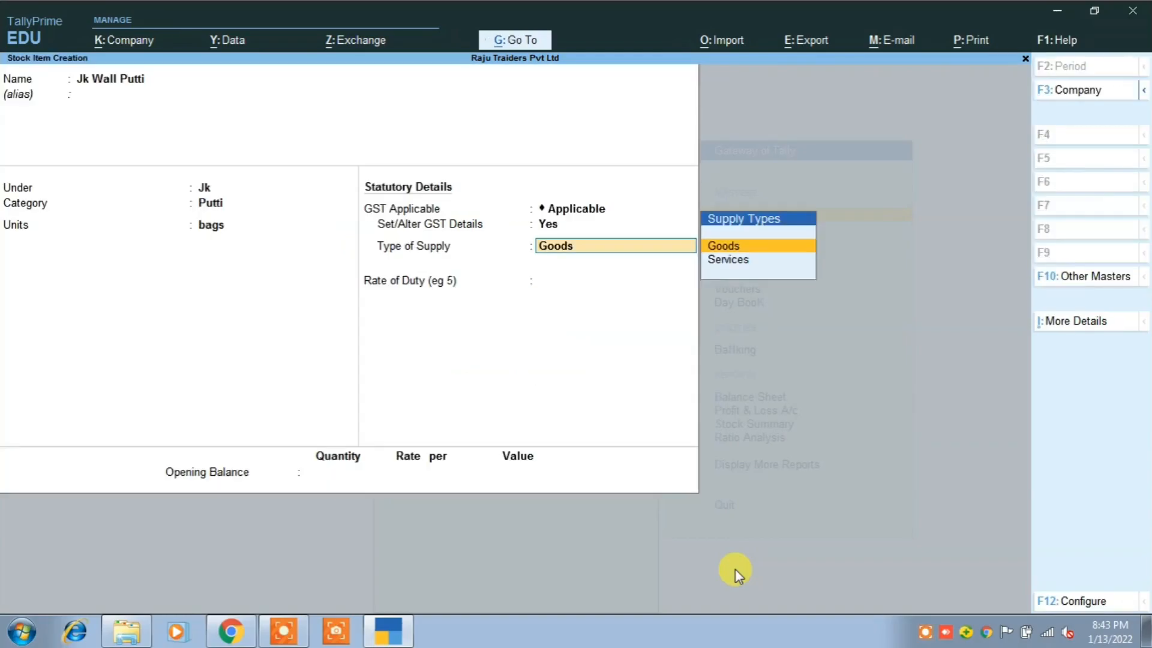
key(Return)
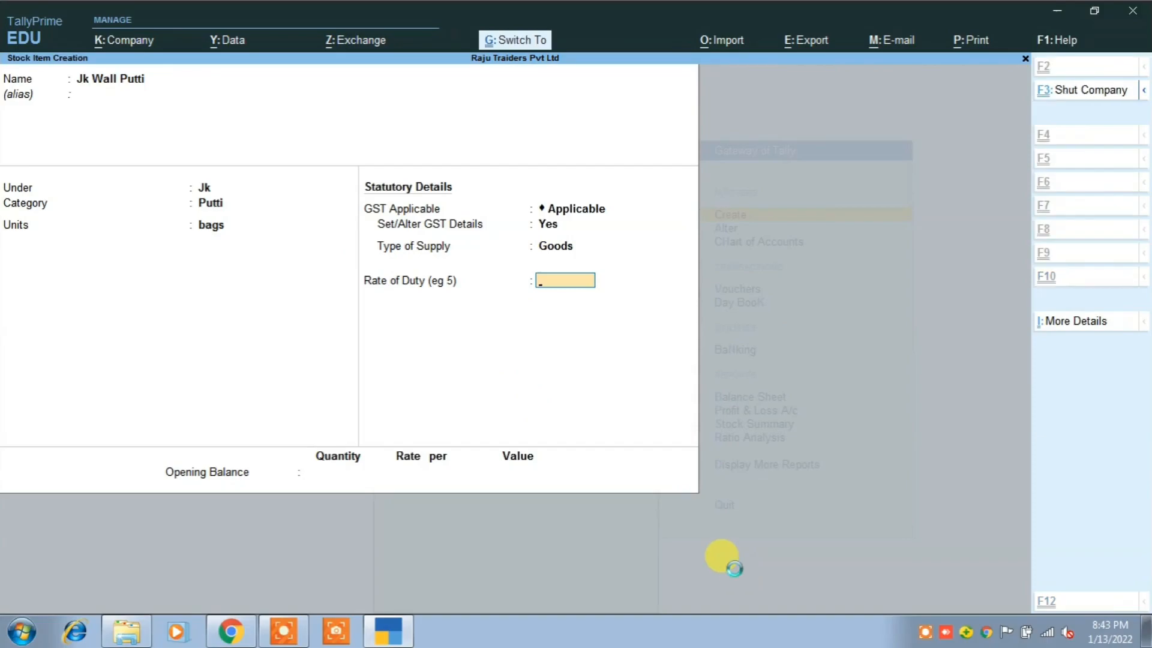
key(ctrl+a)
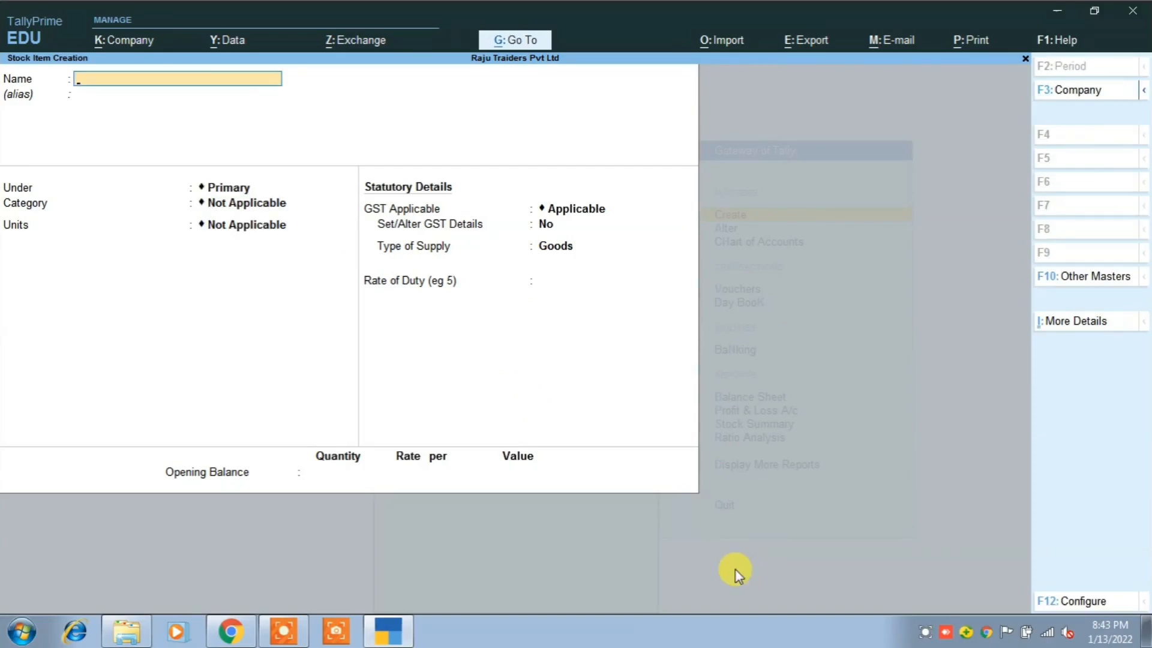
Leave stock item creation and start a new ledger named Input C Gst @ 14%.
key(Escape)
key(y)
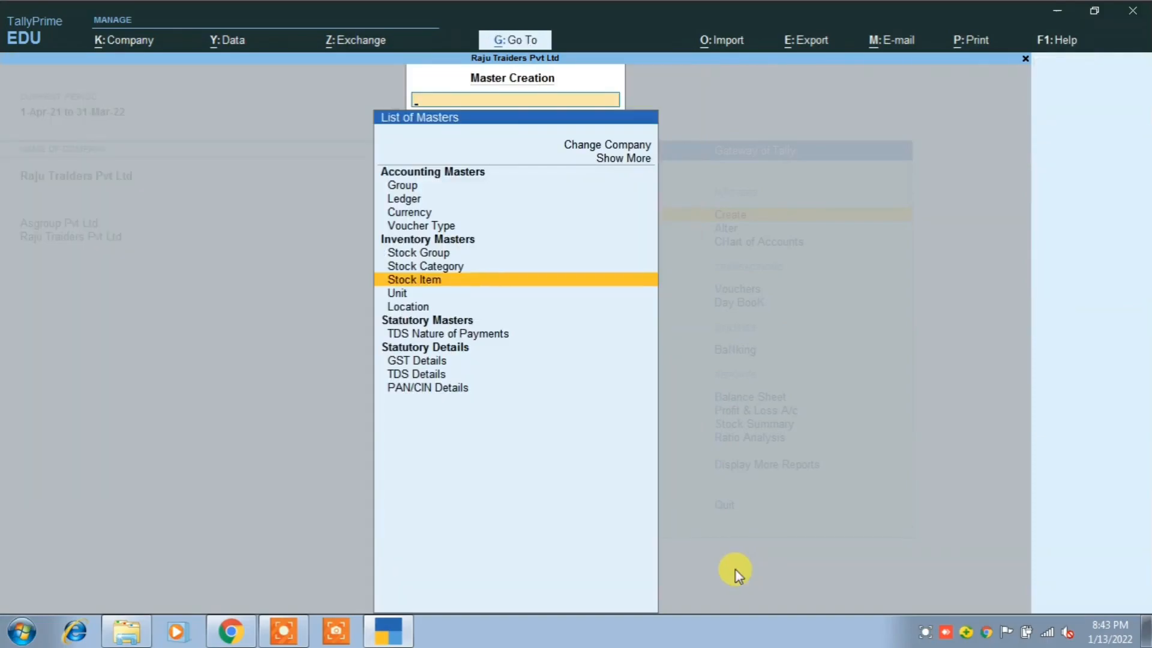
key(Up)
key(Up)
key(Up)
key(Up)
key(Up)
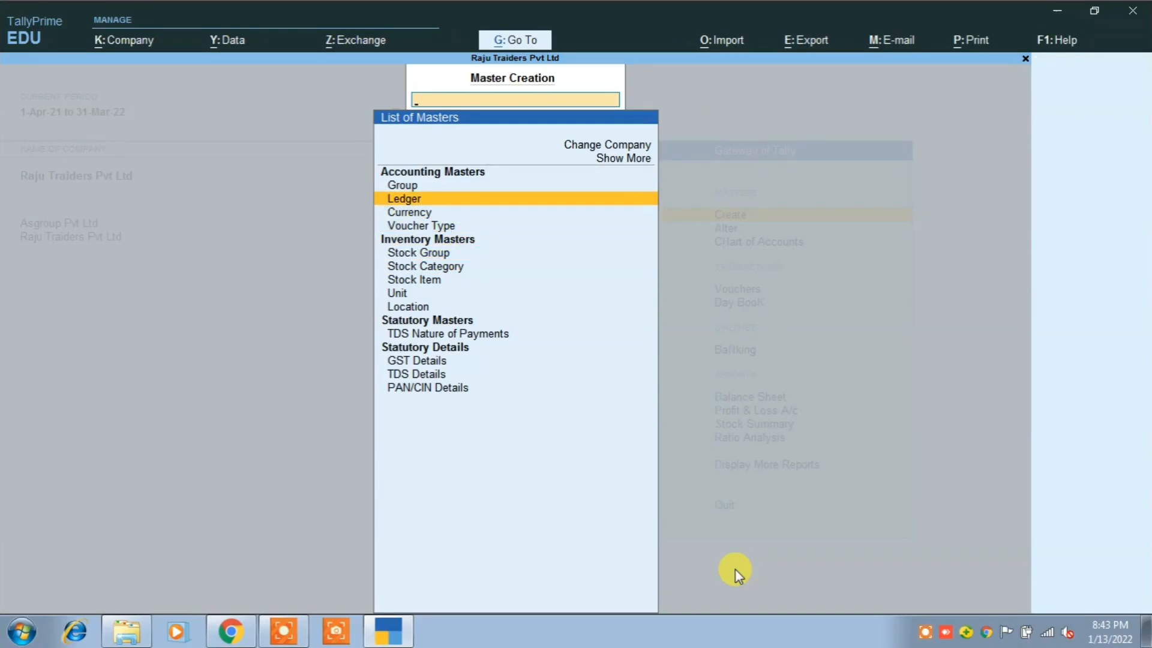
key(Return)
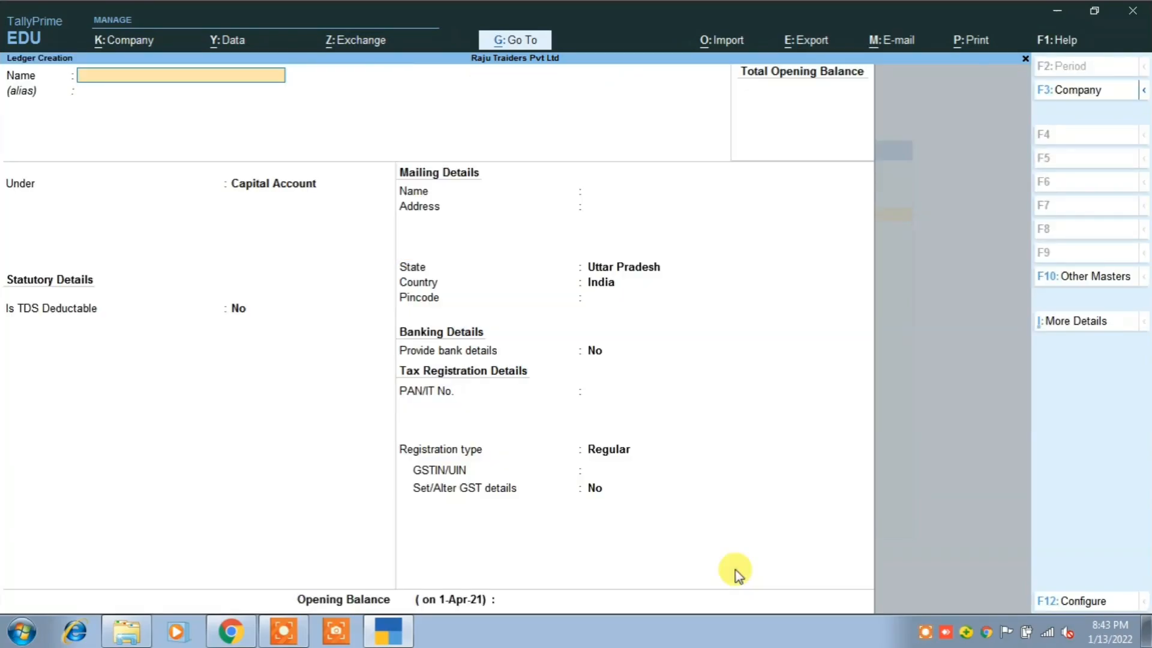
text(Input C Gst)
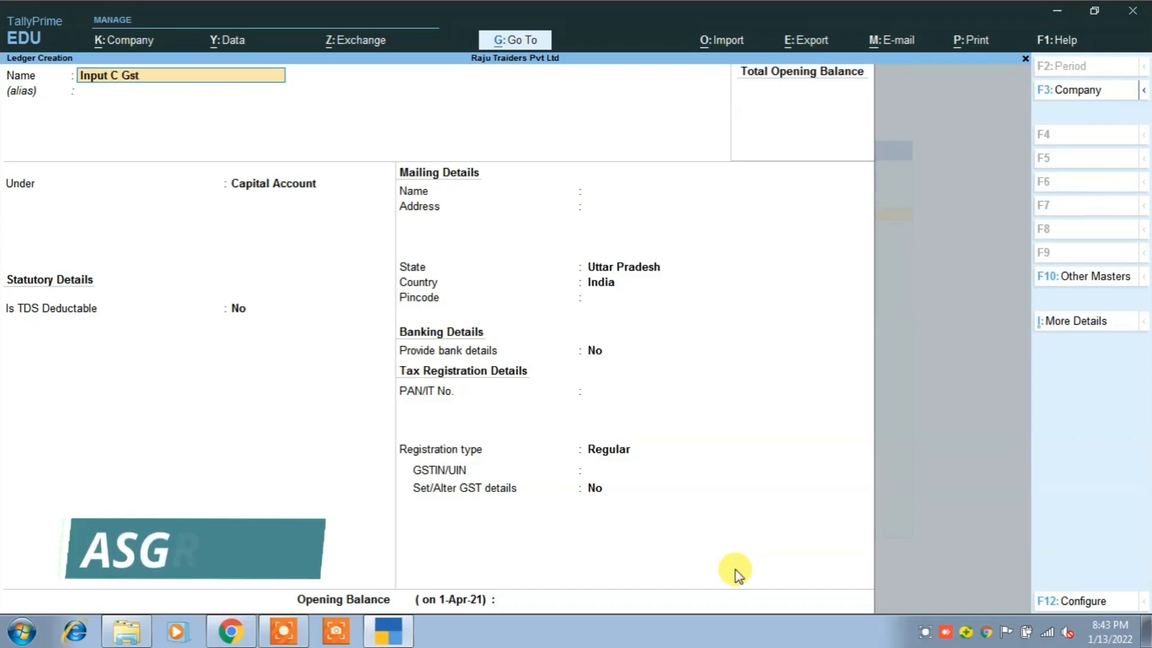
text( @)
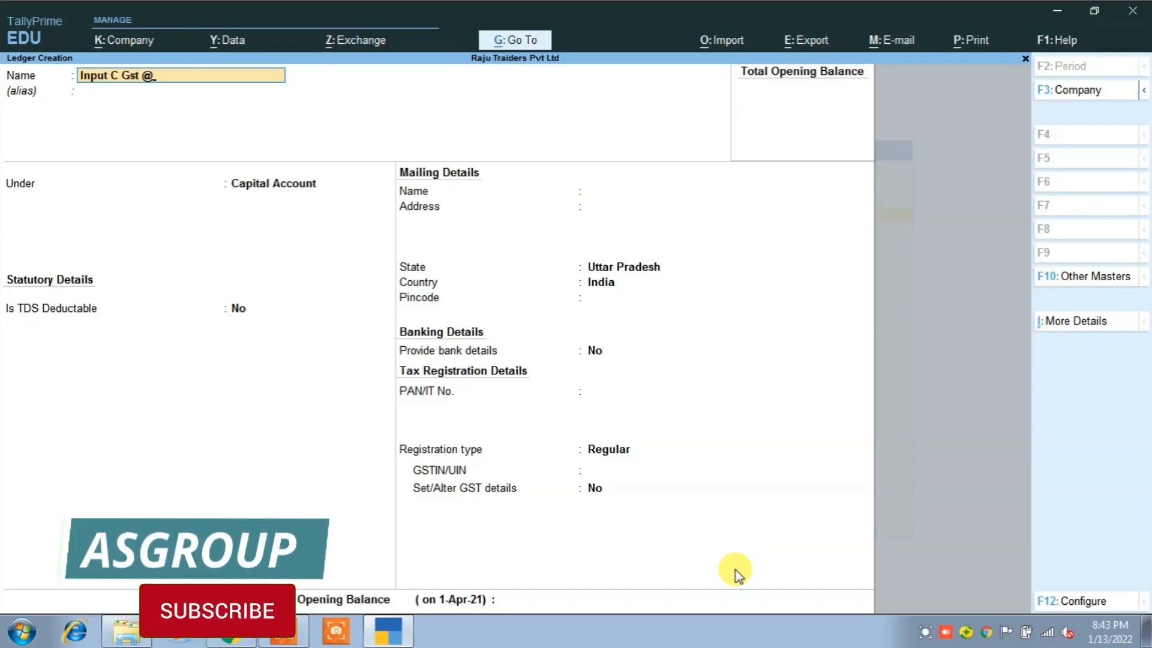
text( 14)
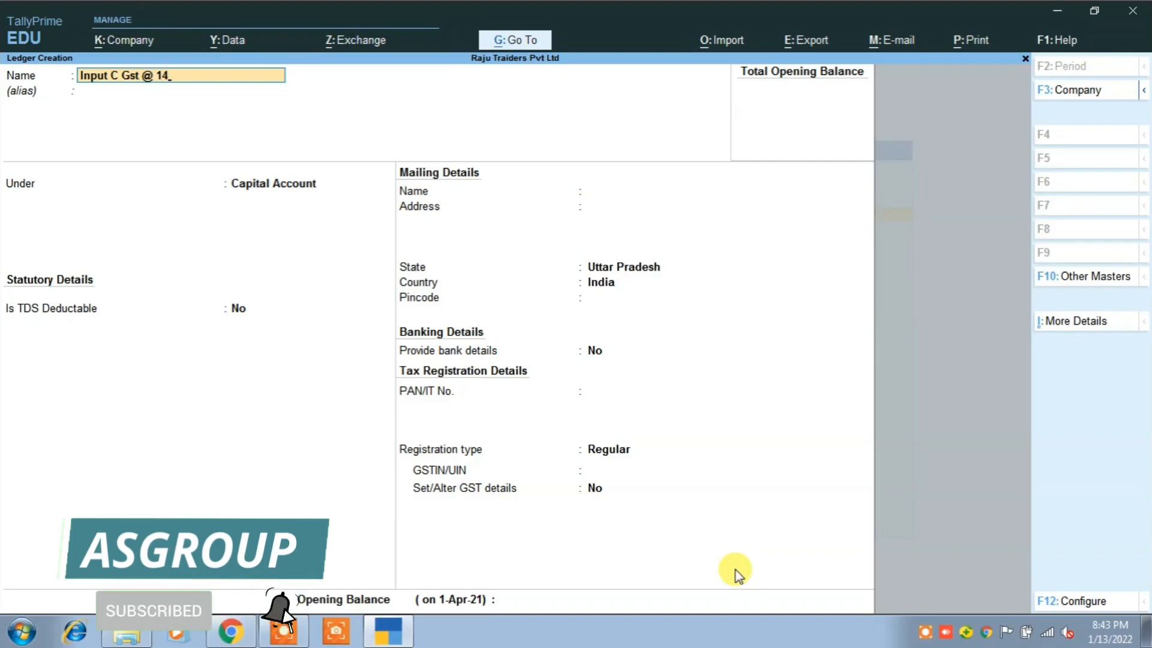
text(%)
key(Return)
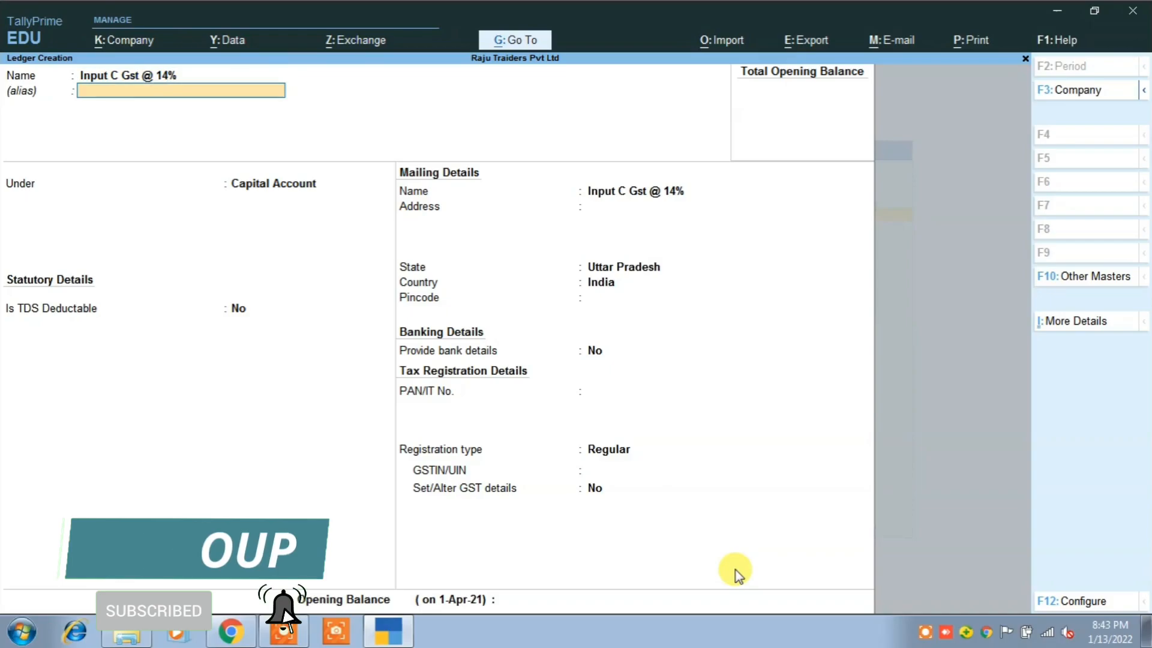
Place the Input C Gst @ 14% ledger under Duties & Taxes with GST as the type of duty/tax.
text(D)
key(Down)
key(Down)
key(Down)
key(Down)
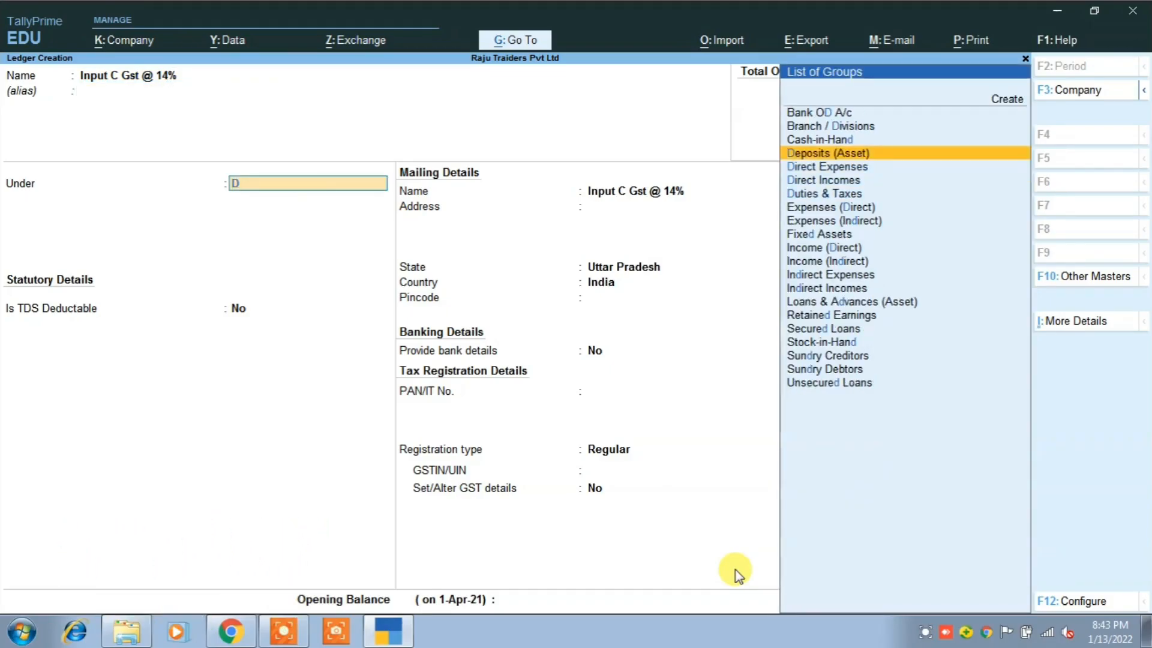
key(Return)
key(Up)
key(Return)
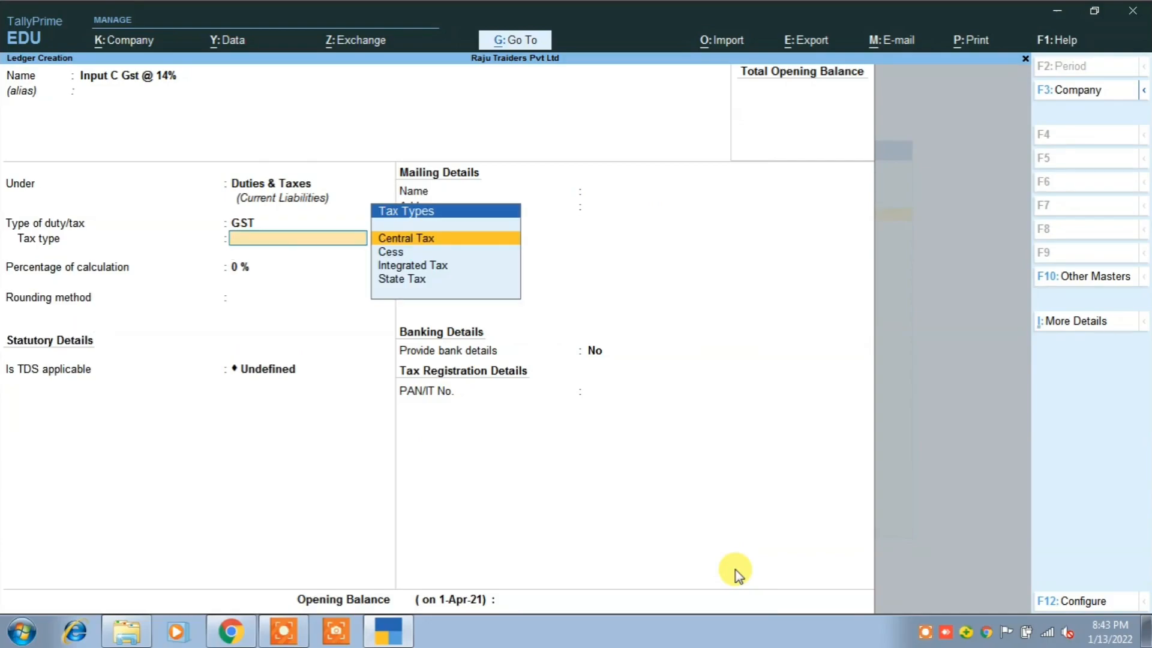
Set Input C Gst @ 14% to Central Tax at 14% with rounding Not Applicable and save the ledger.
key(Return)
text(1)
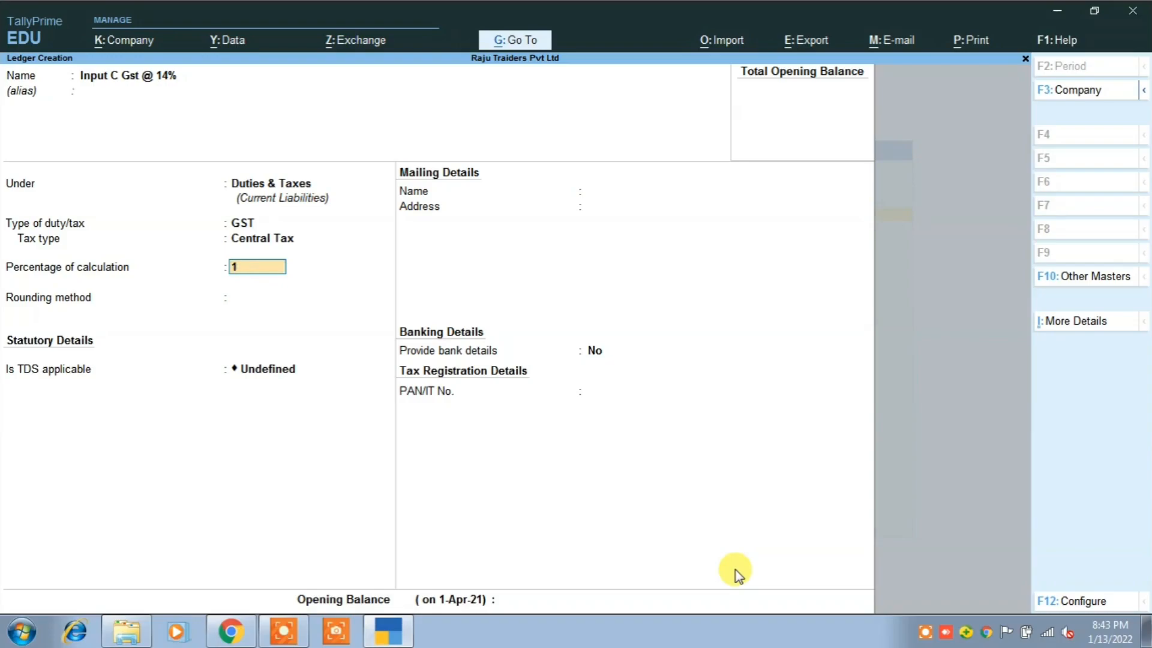
key(Return)
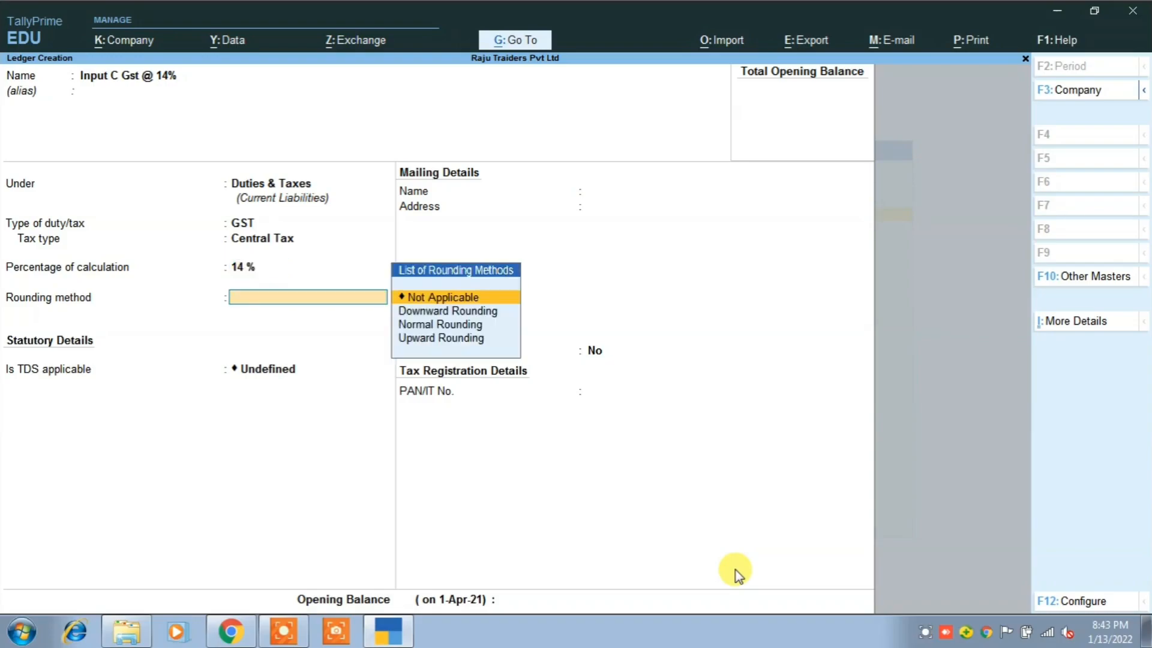
key(Return)
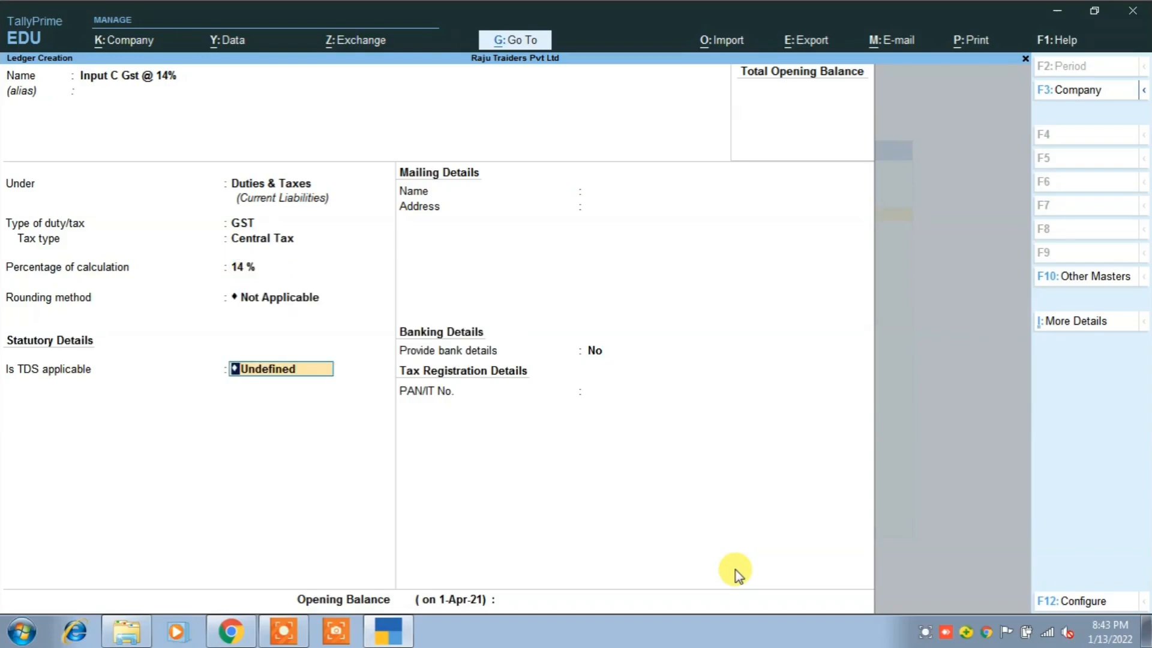
key(ctrl+a)
Name a new ledger Input S Gst @ 14% with no alias and keep it under Duties & Taxes.
text(Input S)
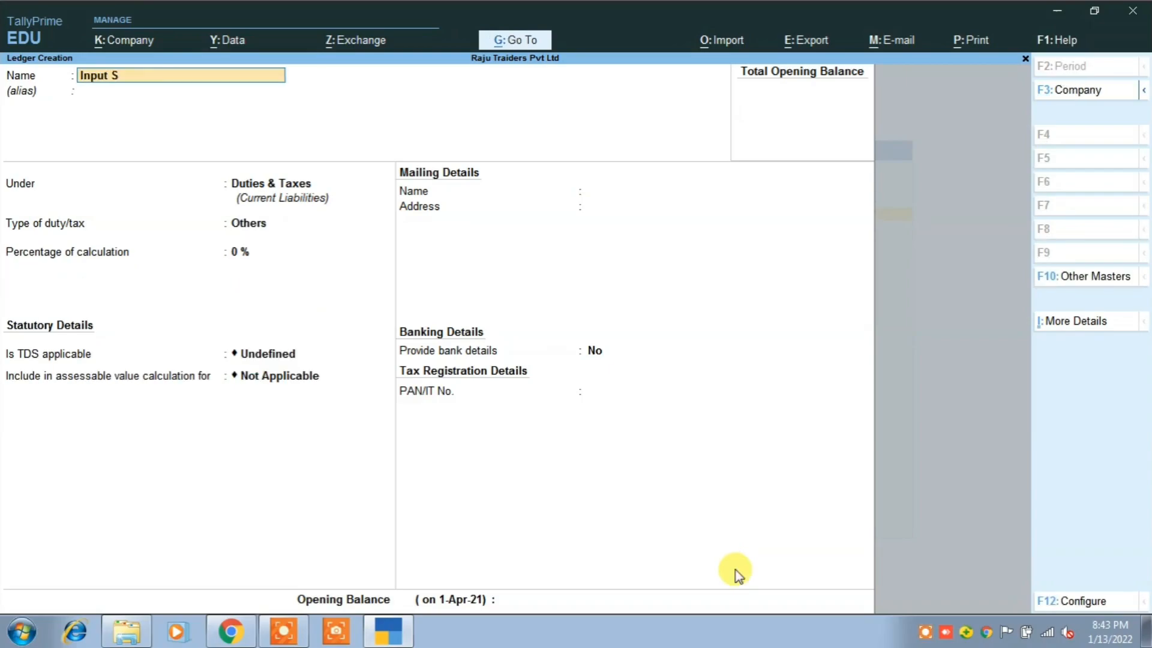
text( Gst @ 14%)
key(Return)
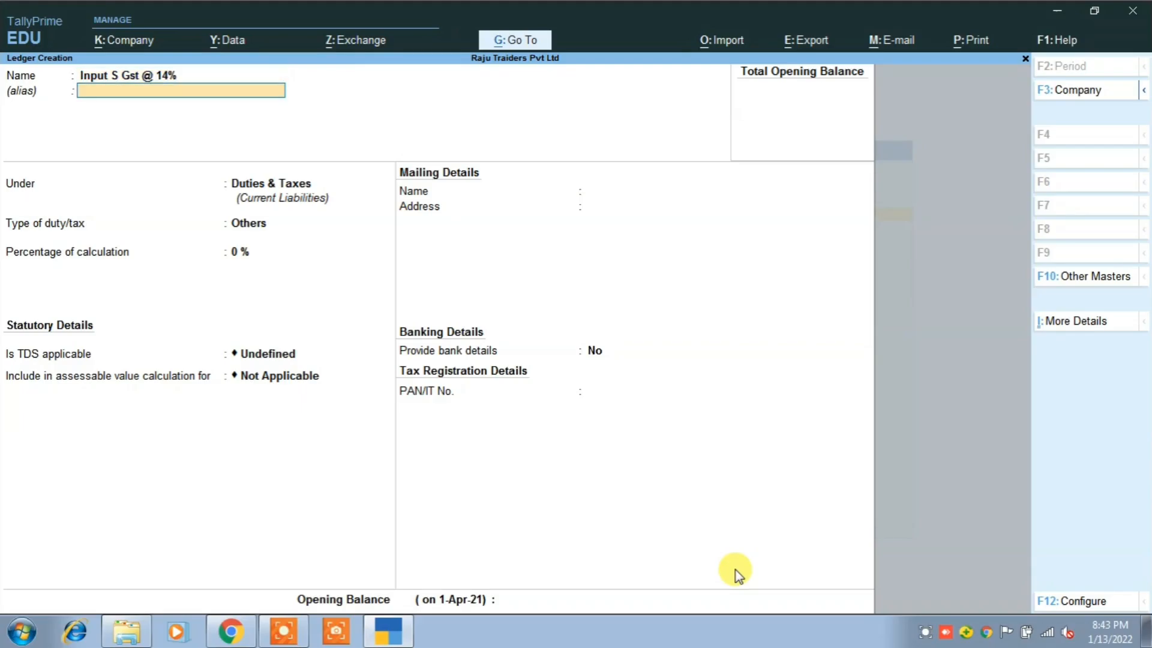
key(Return)
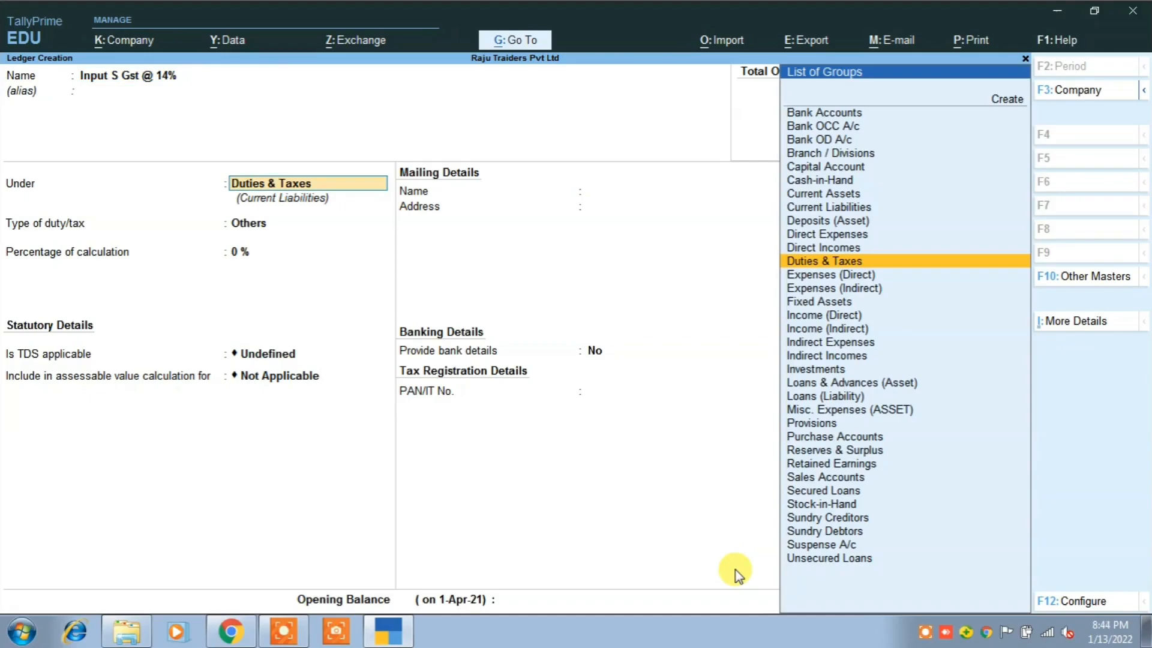
key(Return)
Set Input S Gst @ 14% to duty type GST and tax type State Tax at 14%, and save the ledger.
key(Up)
key(Return)
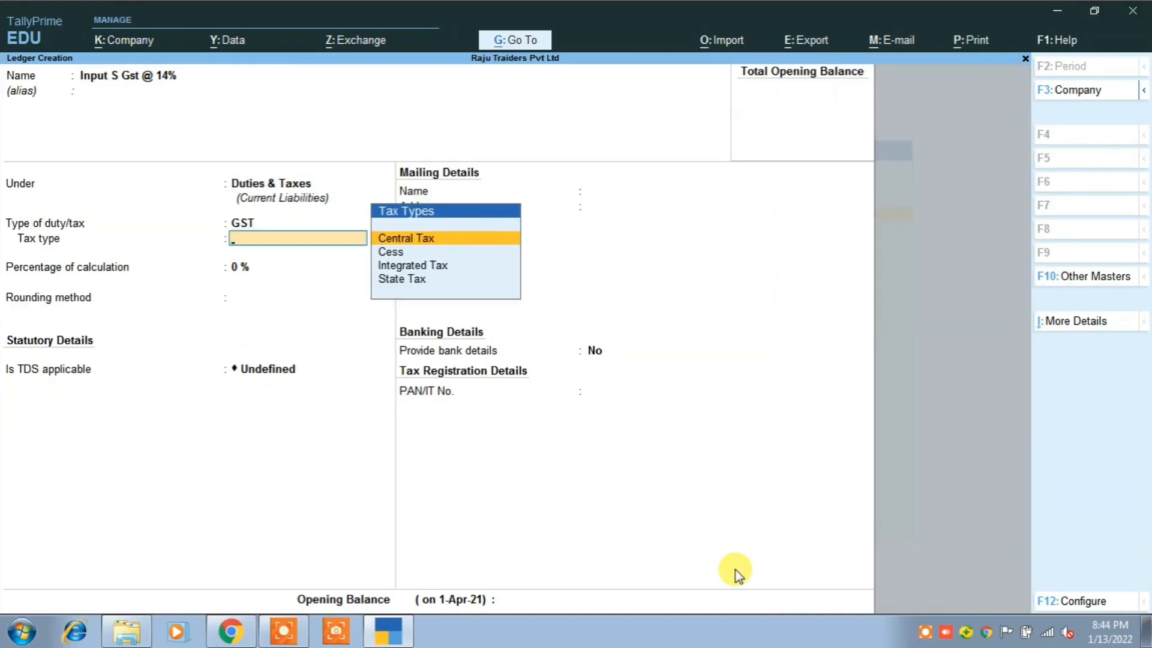
key(Down)
key(Down)
key(Down)
key(Return)
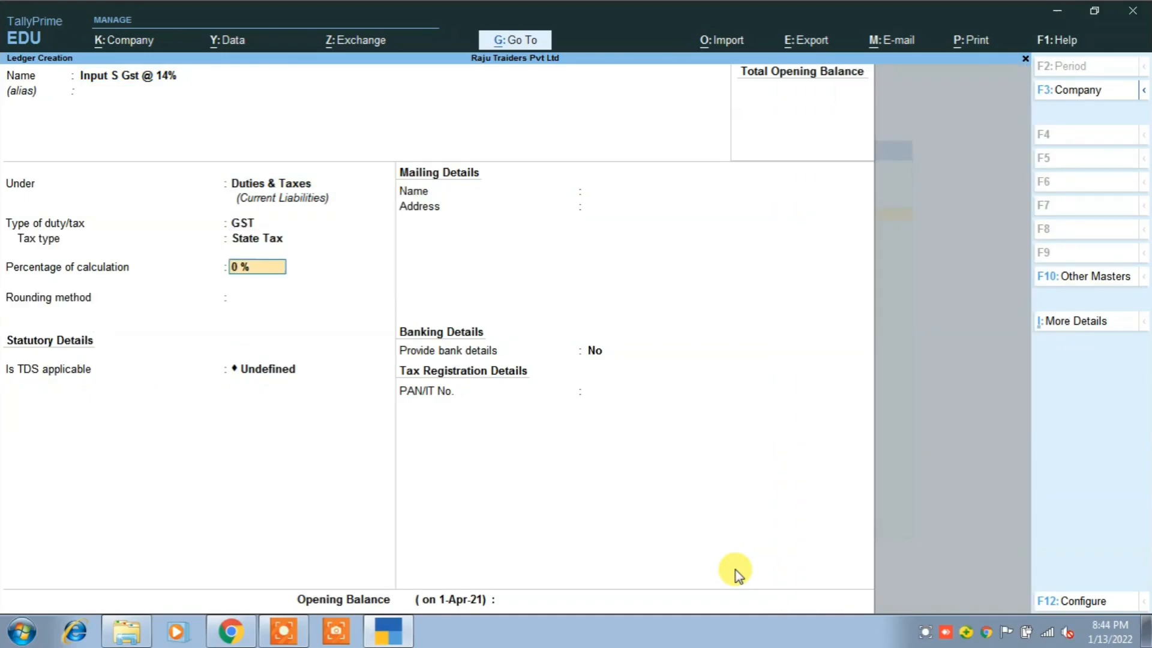
text(14)
key(Return)
key(ctrl+a)
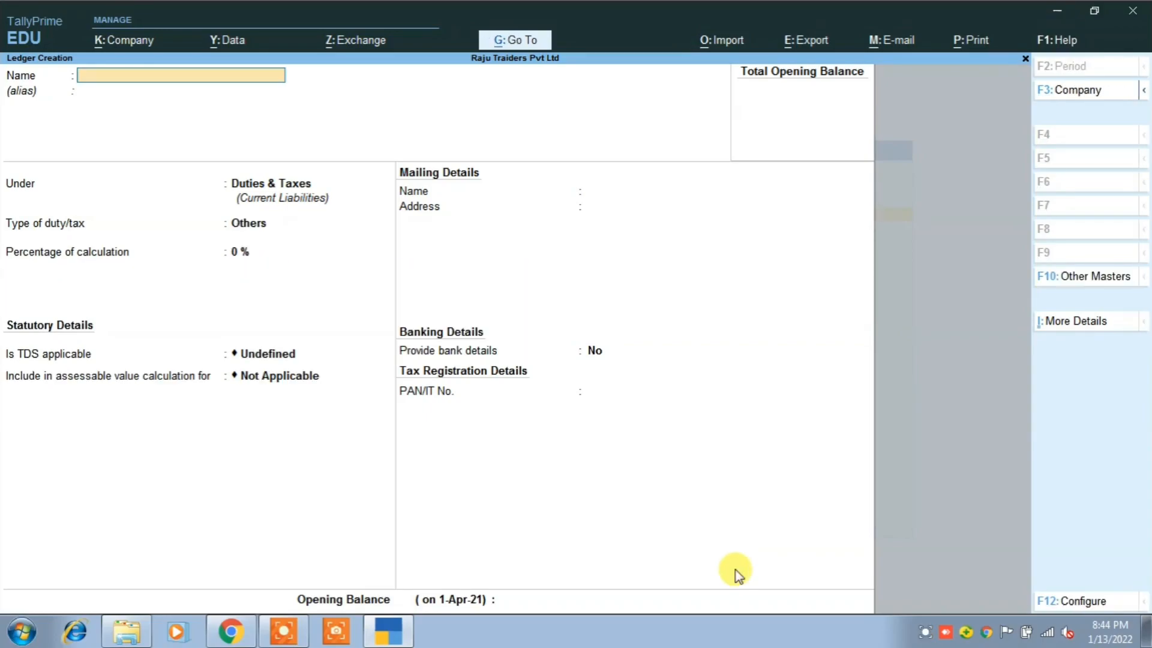
Name a new ledger Output C Gst @ 14% with no alias and keep it under Duties & Taxes.
text(Output C S)
key(BackSpace)
text(Gstt)
text( b)
key(BackSpace)
text(@)
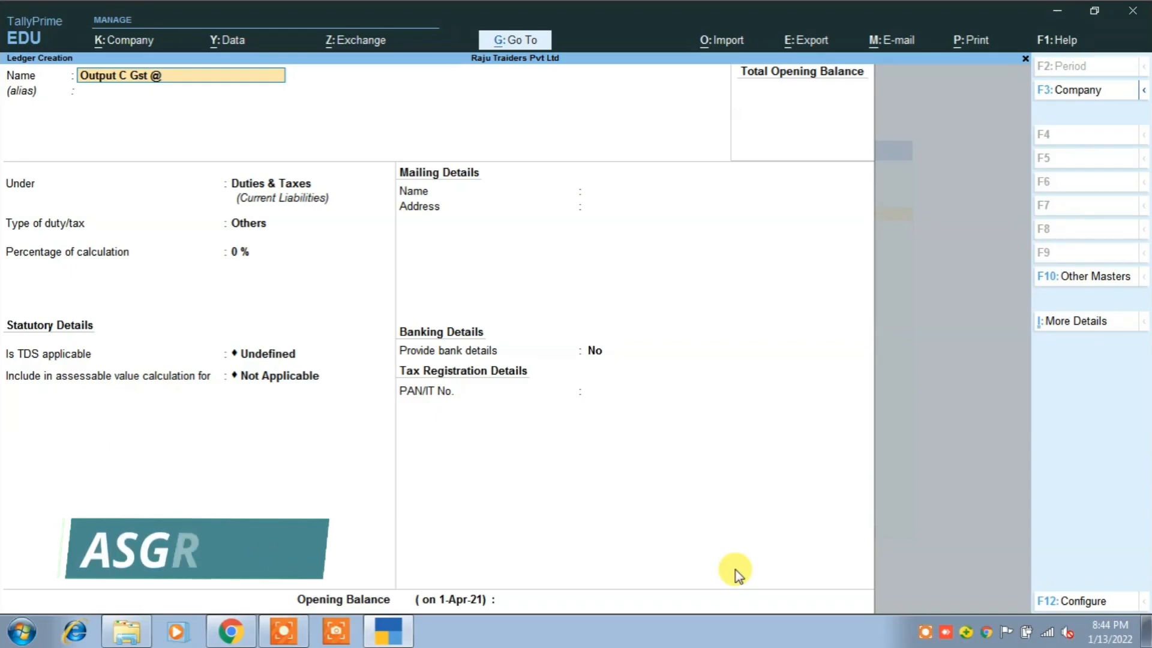
text( 14%)
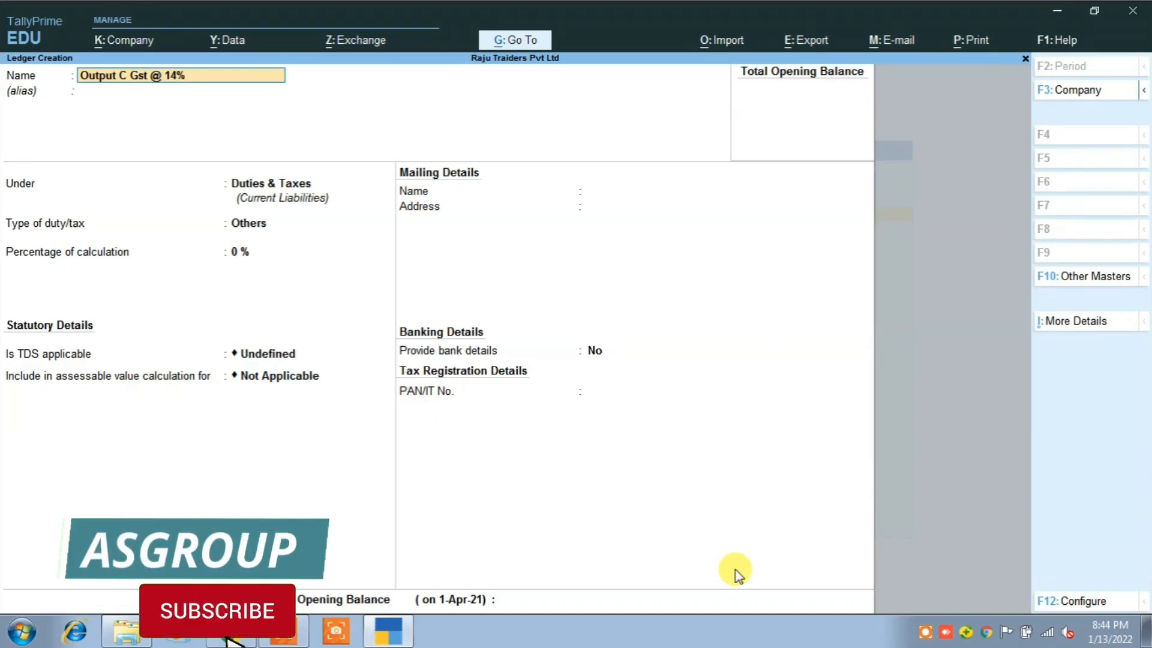
key(Return)
key(Return)
key(Return)
Set Output C Gst @ 14% to GST Central Tax at 14% with rounding Not Applicable and save the ledger.
key(Up)
key(Return)
key(Return)
text(14)
key(Return)
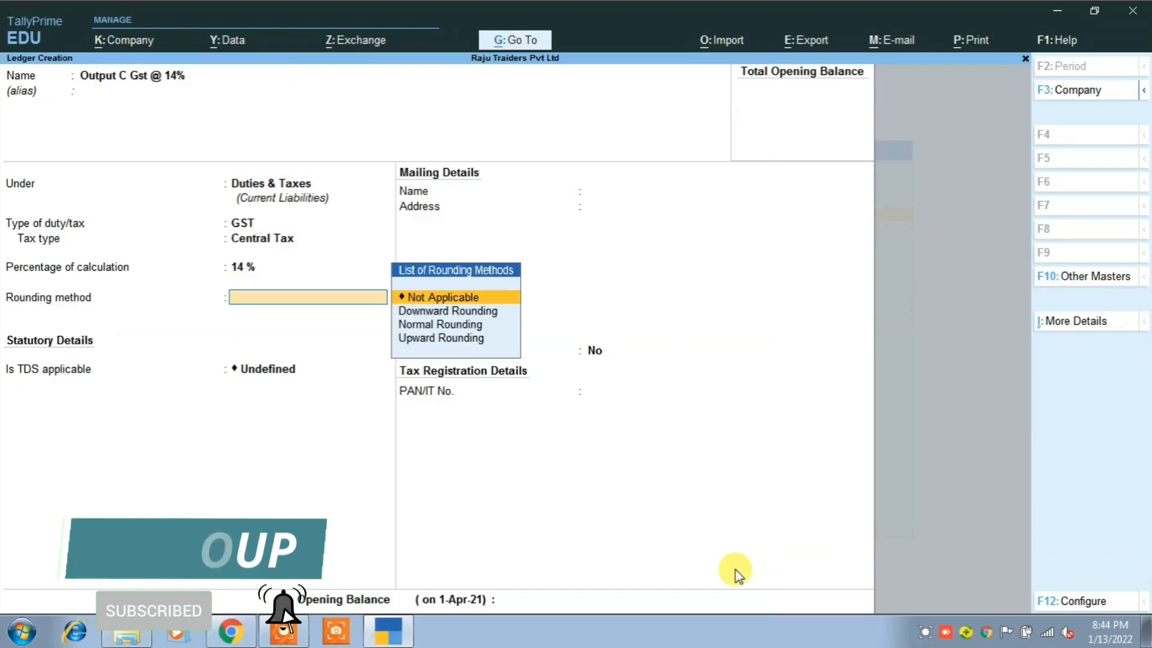
key(Return)
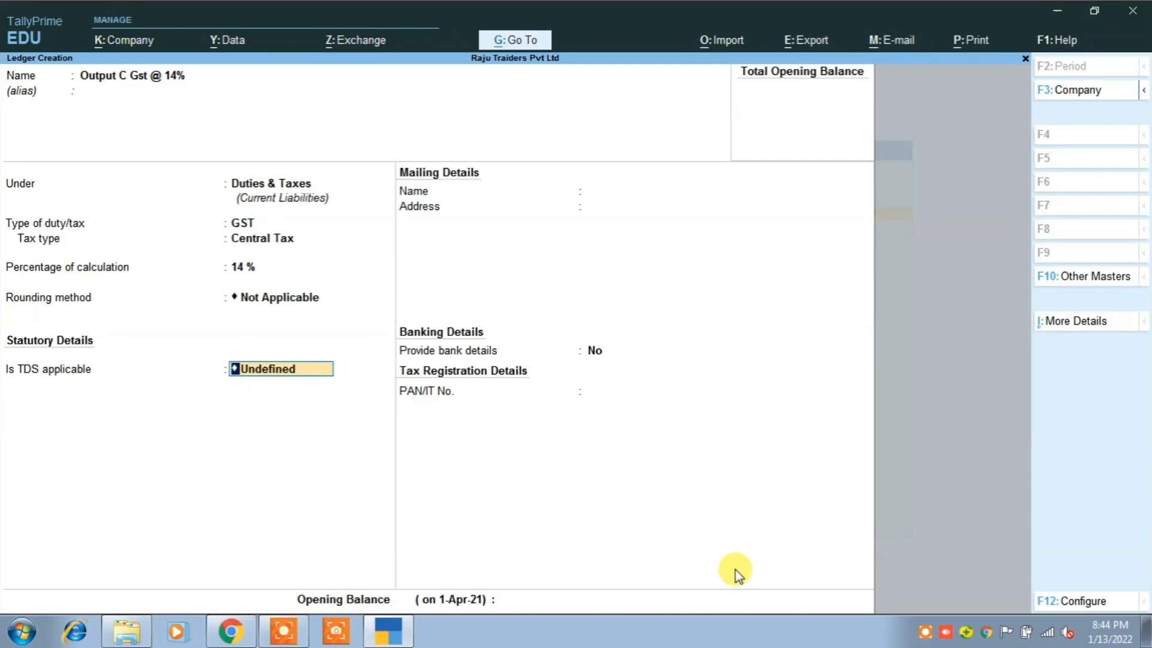
key(ctrl)
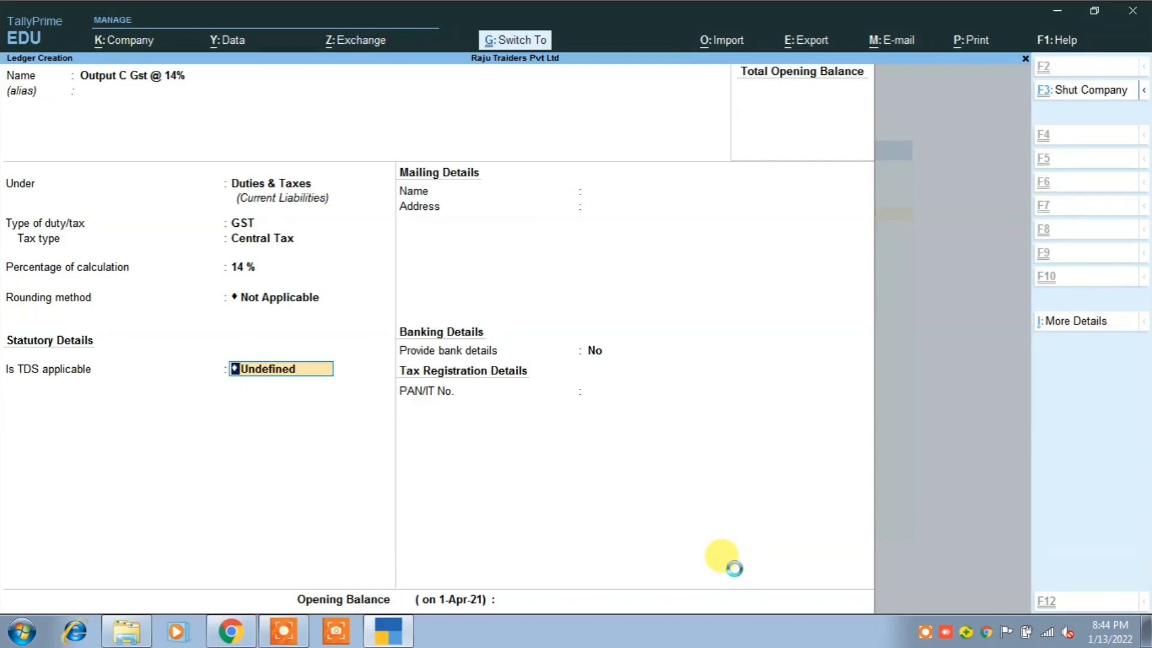
Save the Output C Gst @ 14% ledger and name the next one Ouput S Gst @ 14%, without alias, under Duties & Taxes.
key(ctrl+a)
text(Pu)
key(BackSpace)
text(Ou)
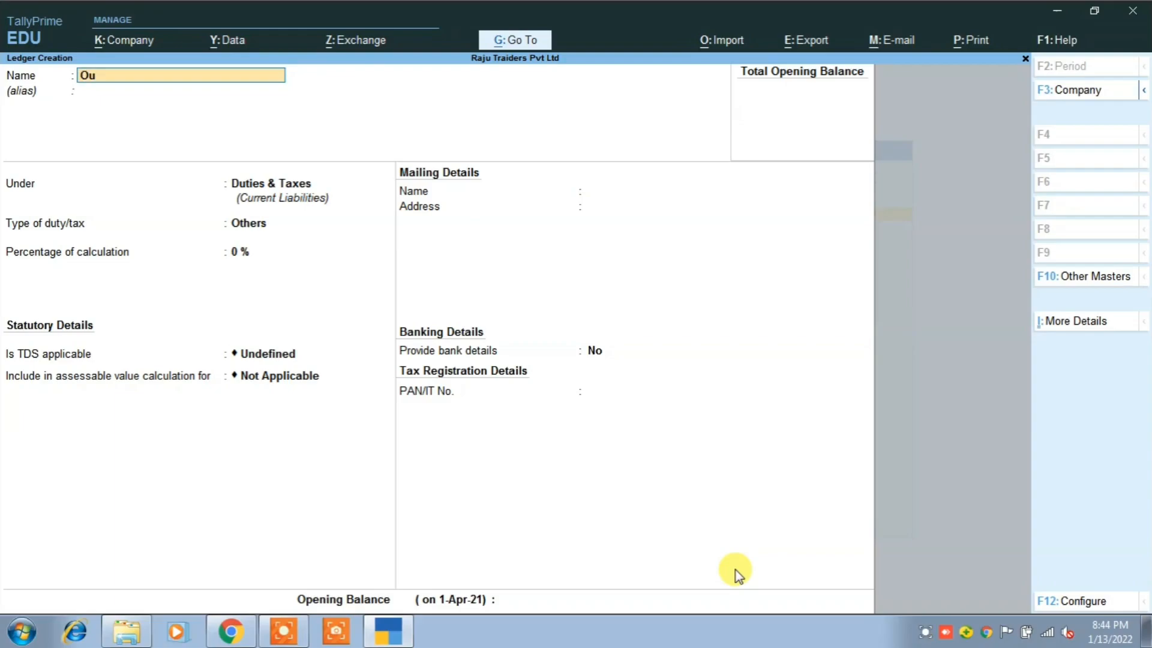
text(put S Gst @ 14%)
key(Return)
key(Return)
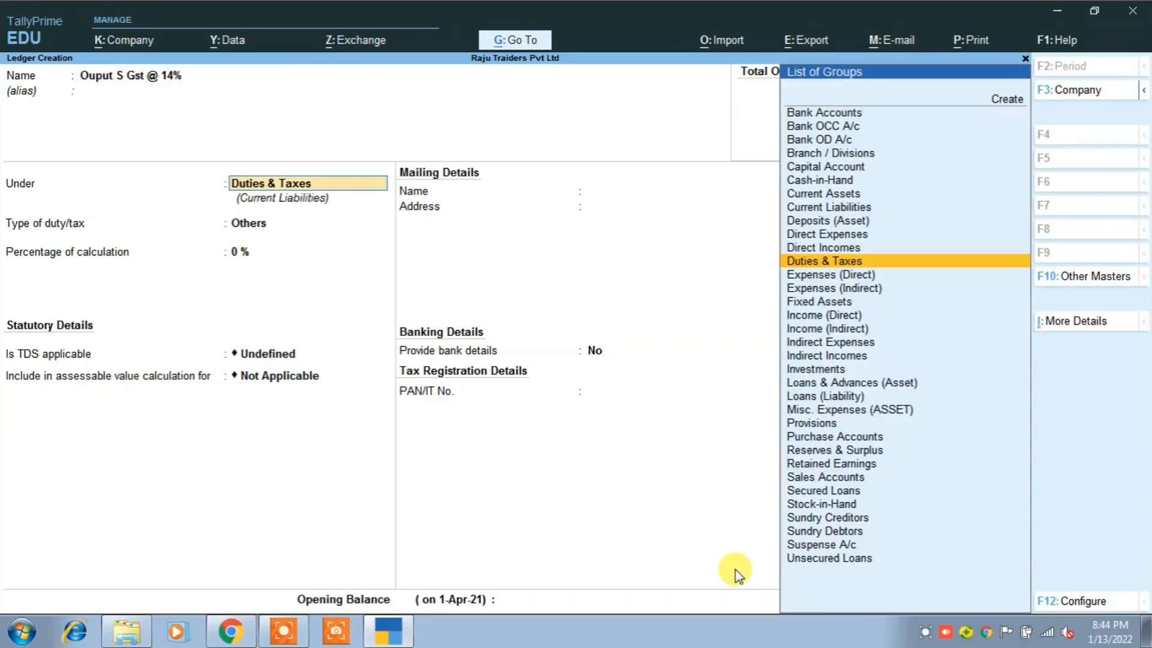
key(Return)
Set Ouput S Gst @ 14% to duty type GST and tax type State Tax at 14%, and save the ledger.
key(Up)
key(Return)
key(Down)
key(Down)
key(Down)
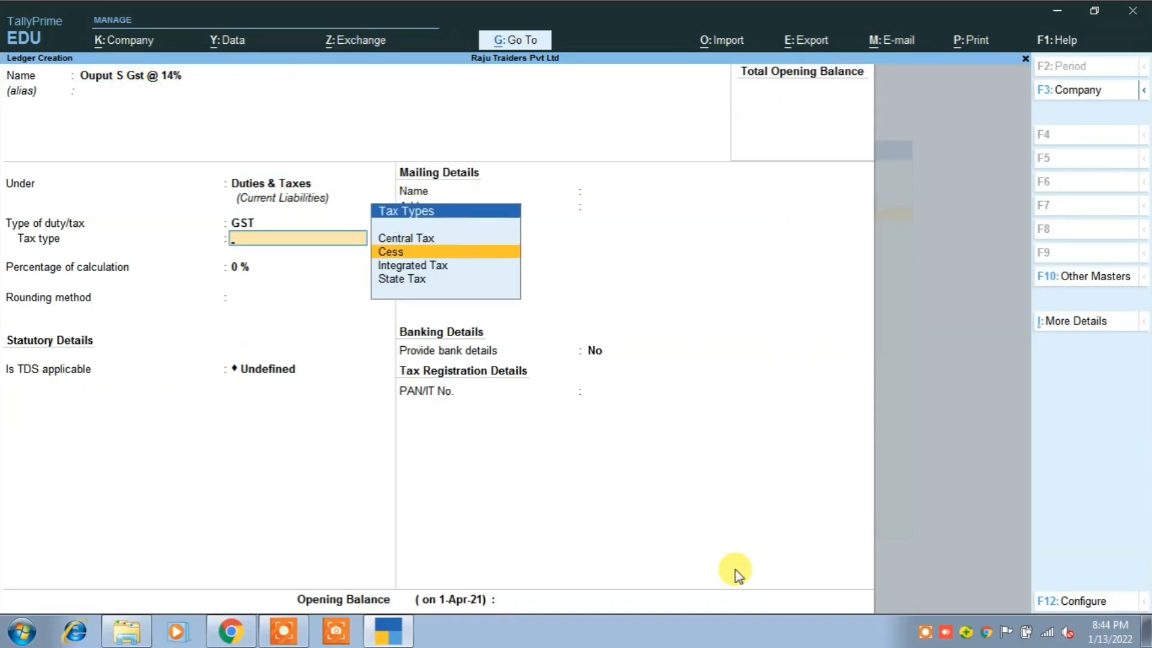
key(Return)
text(14)
key(Return)
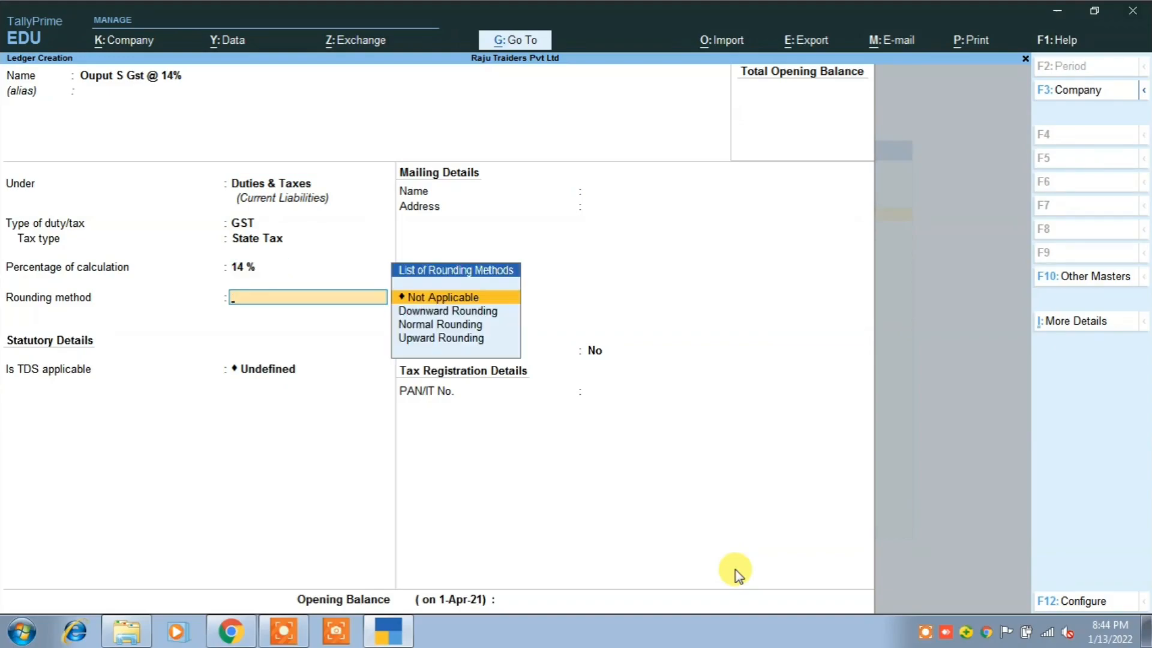
key(ctrl+a)
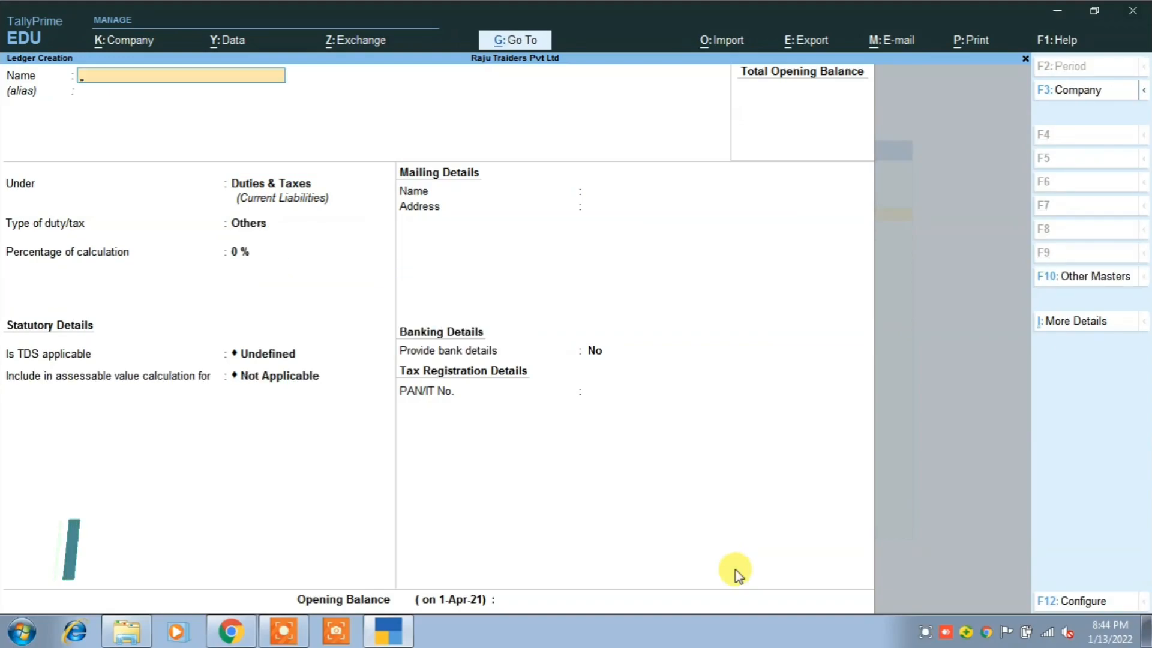
text(Input I Gst)
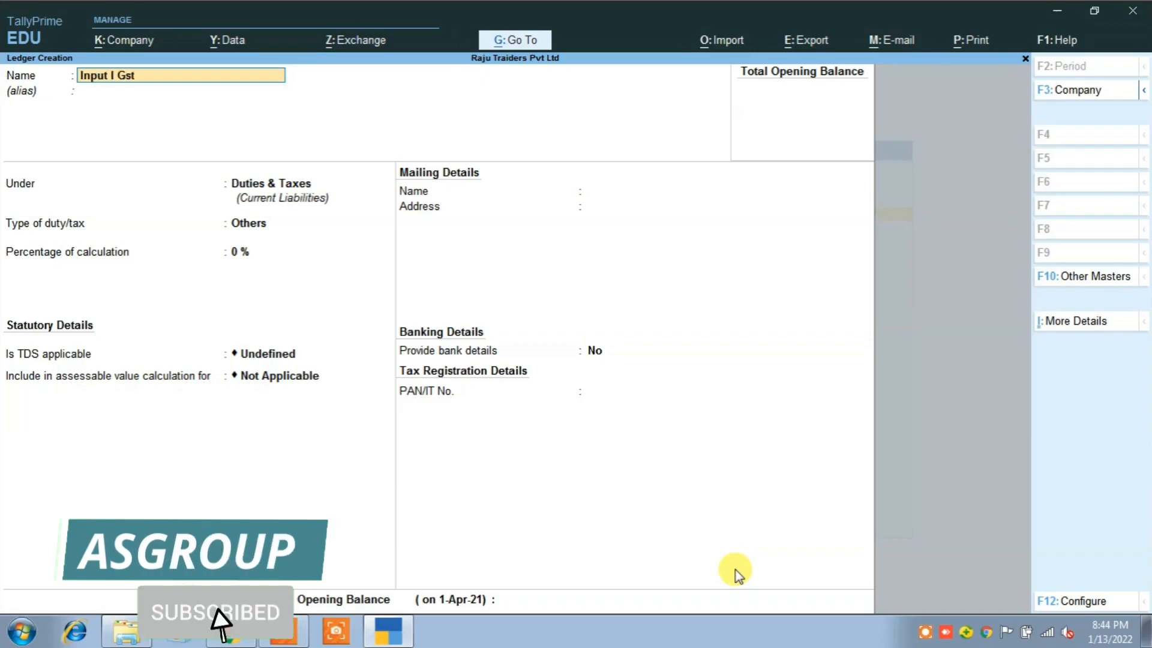
text( @)
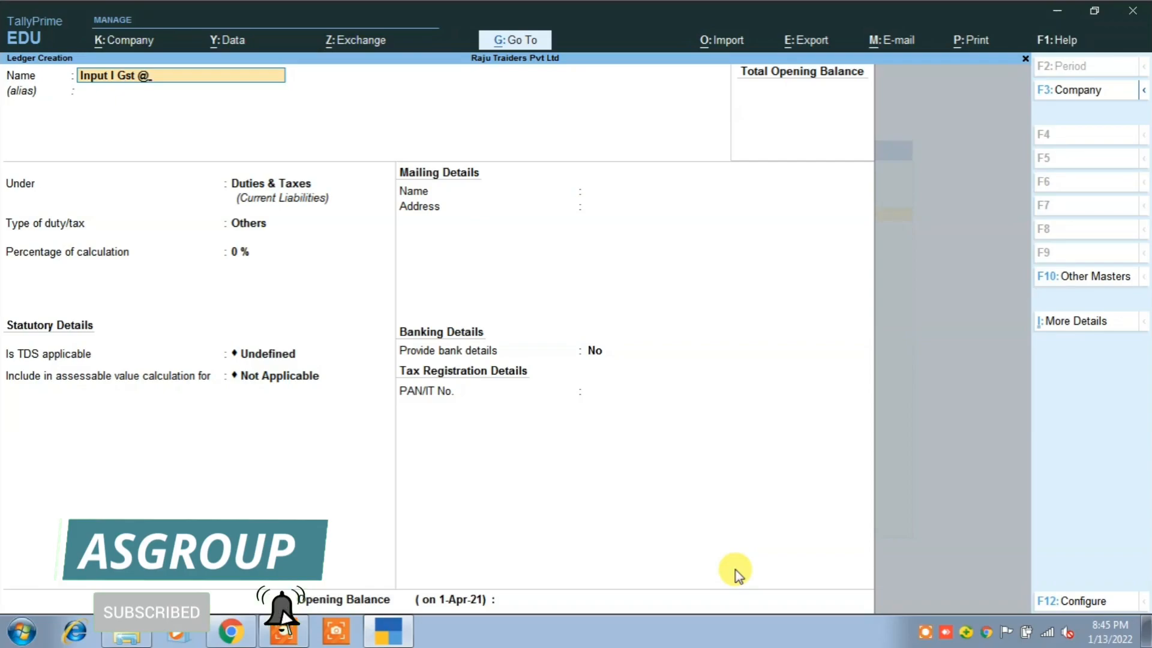
key(BackSpace)
key(BackSpace)
key(BackSpace)
key(BackSpace)
key(BackSpace)
key(BackSpace)
key(BackSpace)
key(BackSpace)
key(BackSpace)
key(BackSpace)
key(BackSpace)
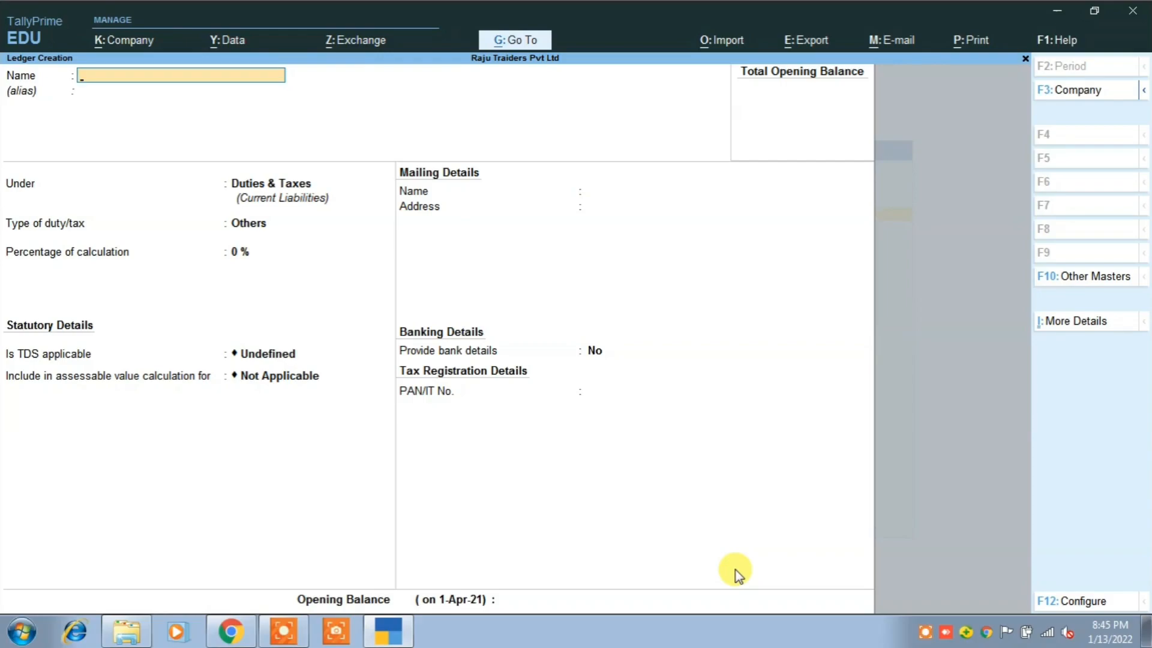
Create a ledger named Capital with no alias under Capital Account and save it.
text(Capital)
key(Return)
key(Return)
text(C)
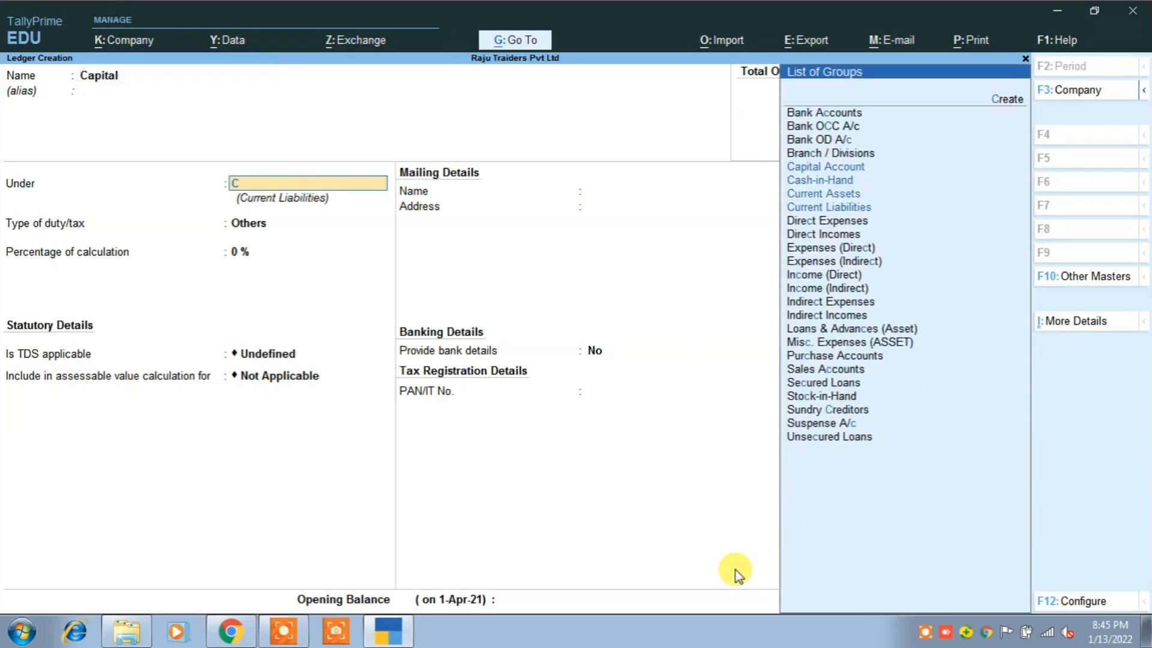
key(Return)
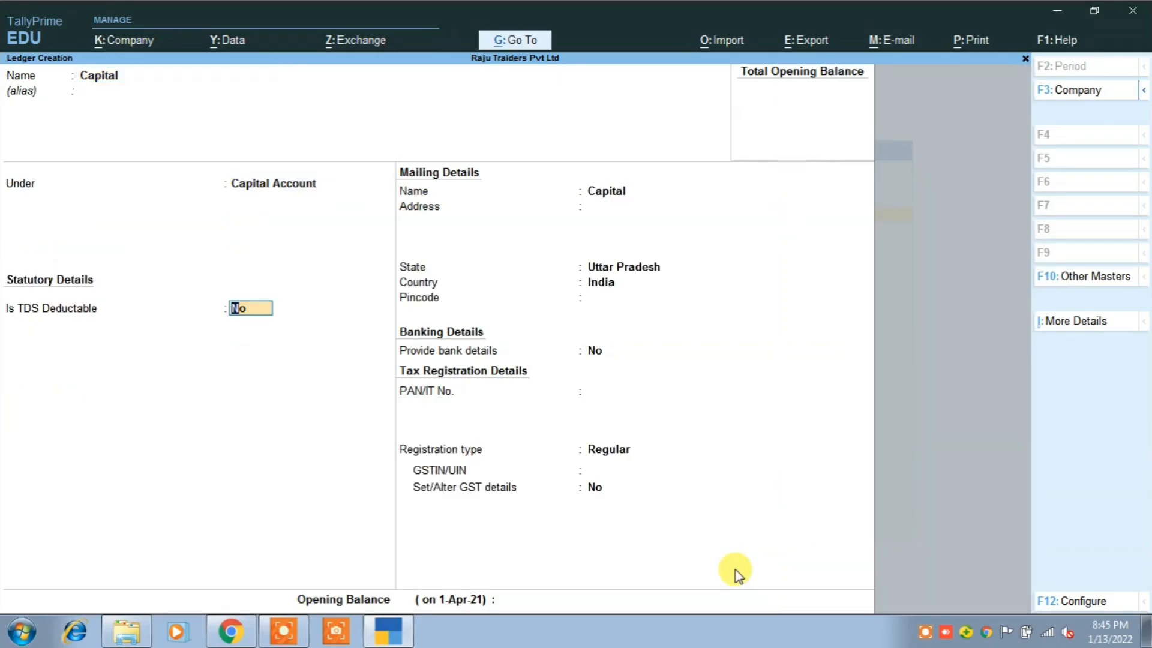
key(ctrl)
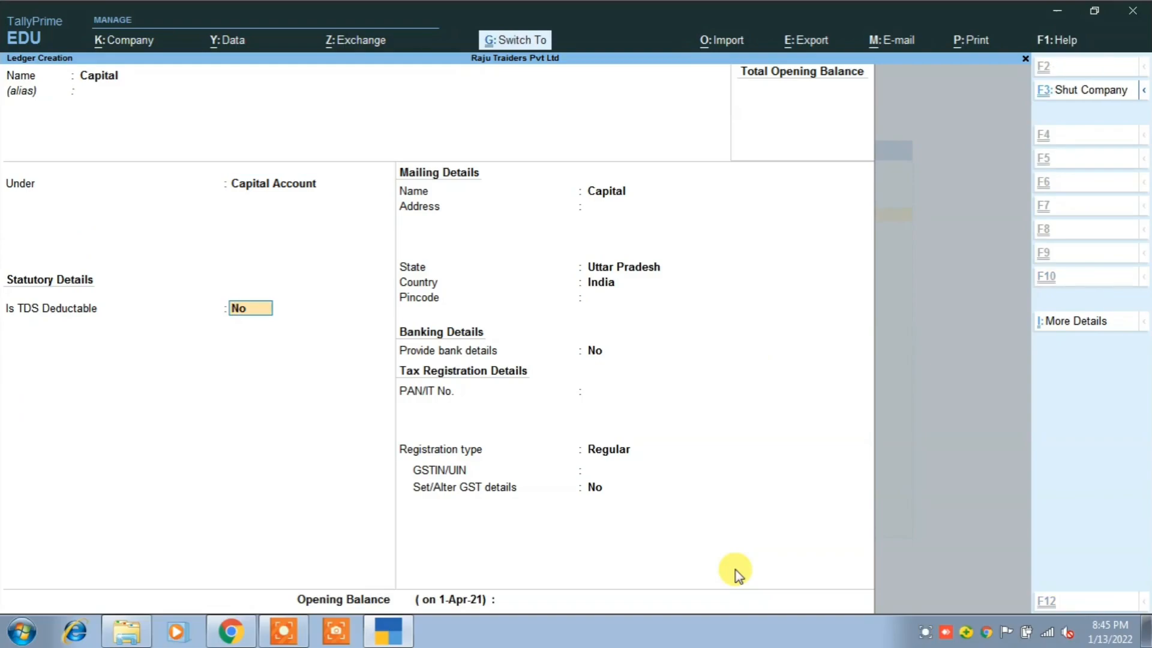
key(ctrl+a)
Create a ledger named Sbi with no alias under Bank Accounts and save it without account details.
text(Sb)
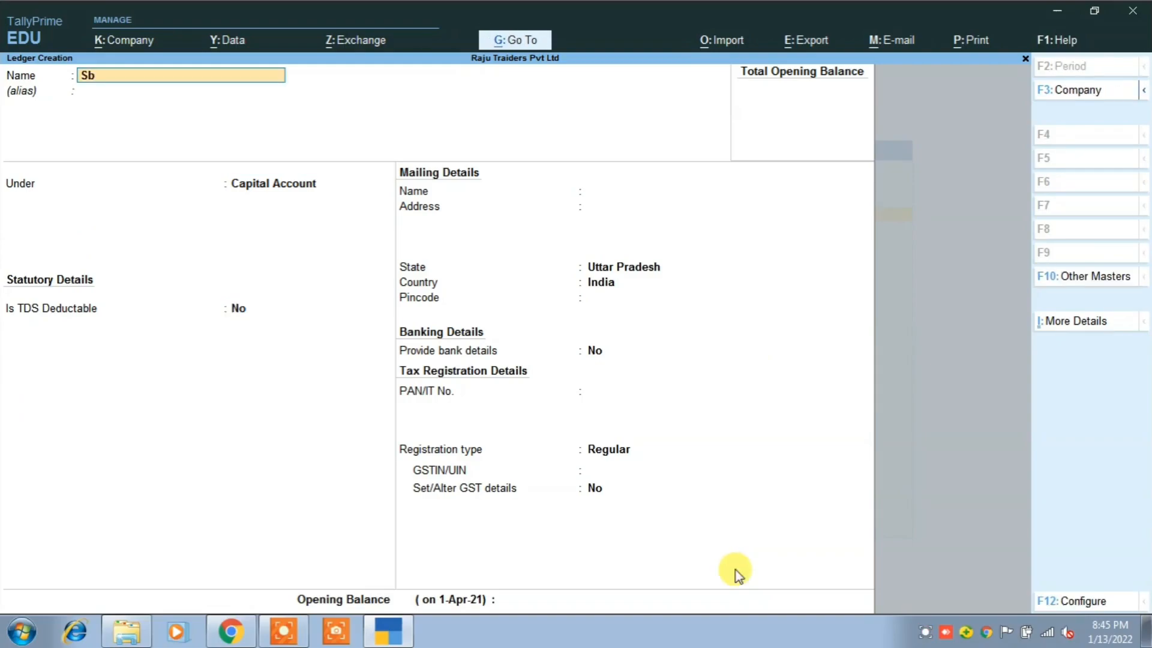
key(Return)
key(Return)
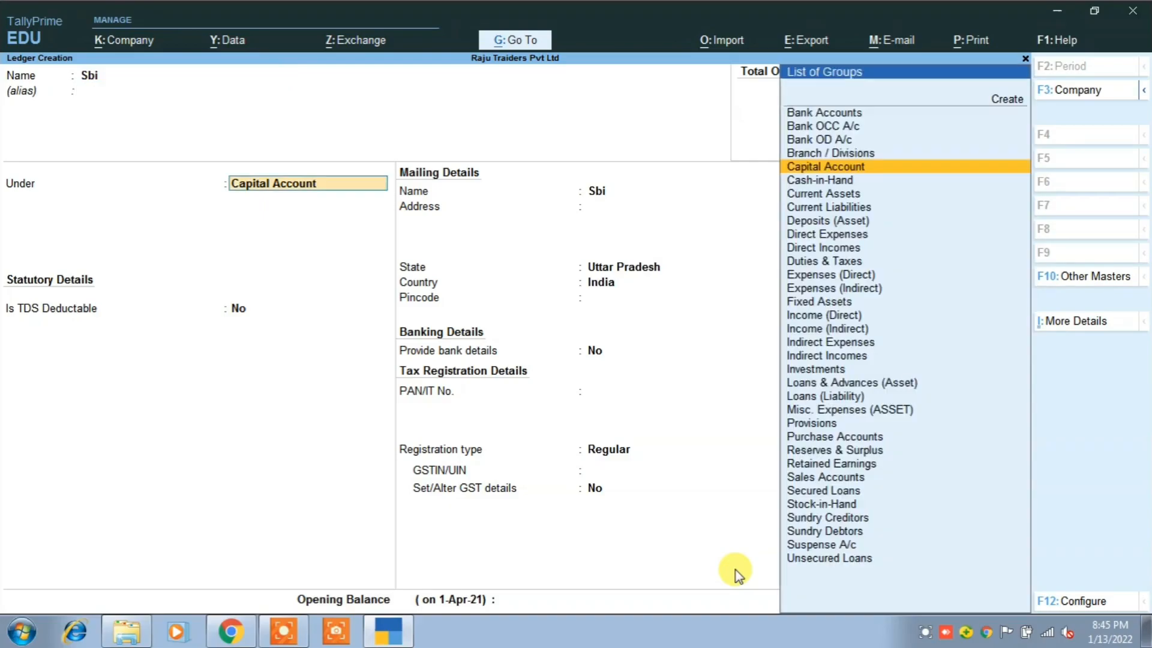
text(b)
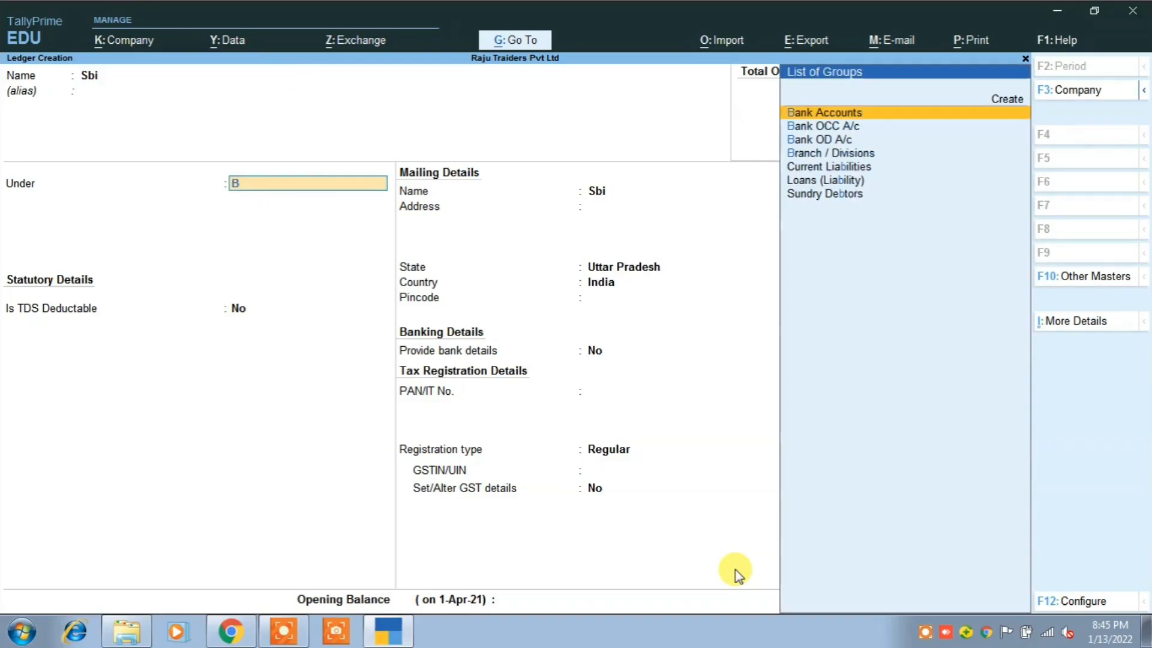
key(Return)
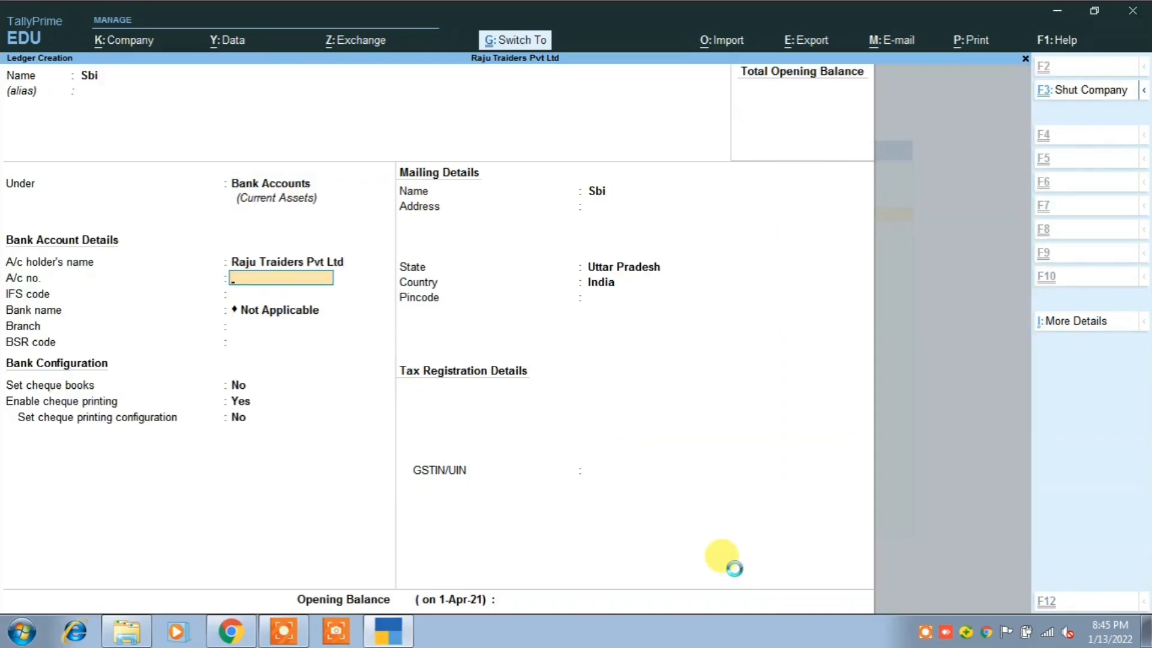
key(ctrl+a)
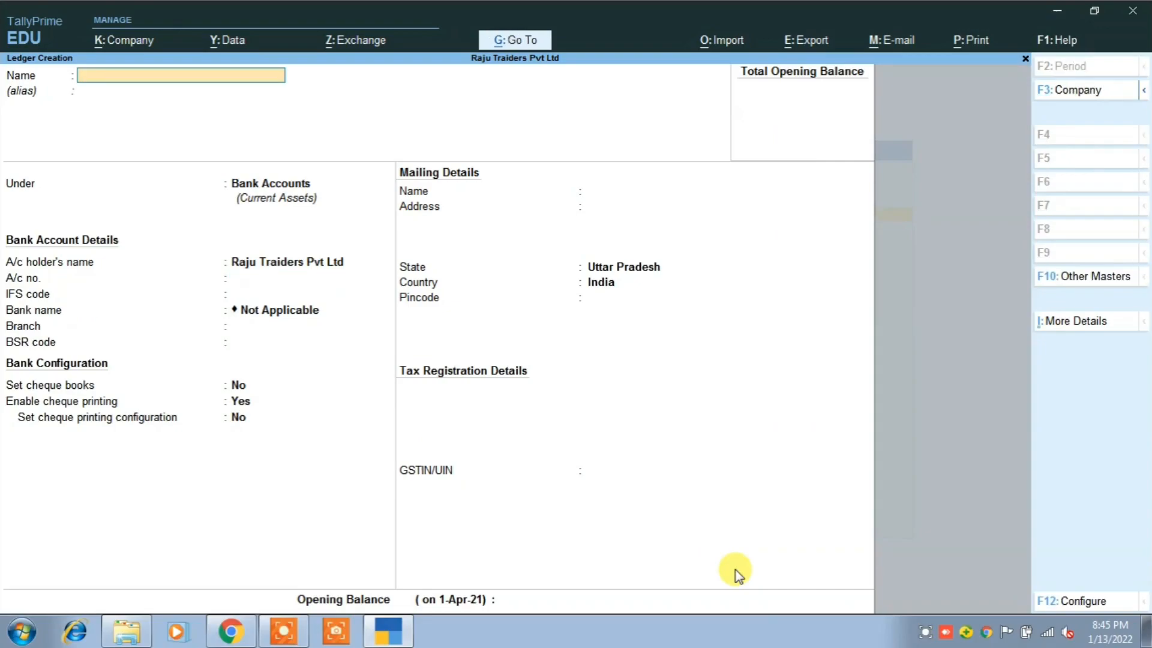
Create a ledger named Purchase under Purchase Accounts and save it with the default GST settings.
text(Purchase)
key(Return)
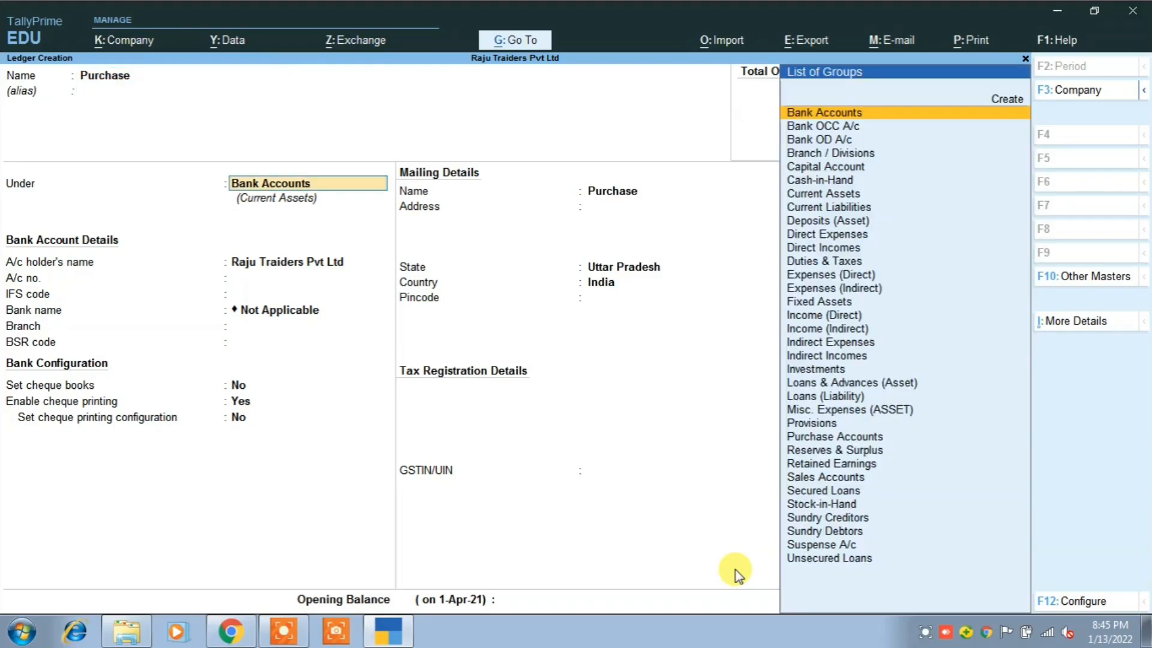
text(Pu)
key(Down)
key(Up)
key(Return)
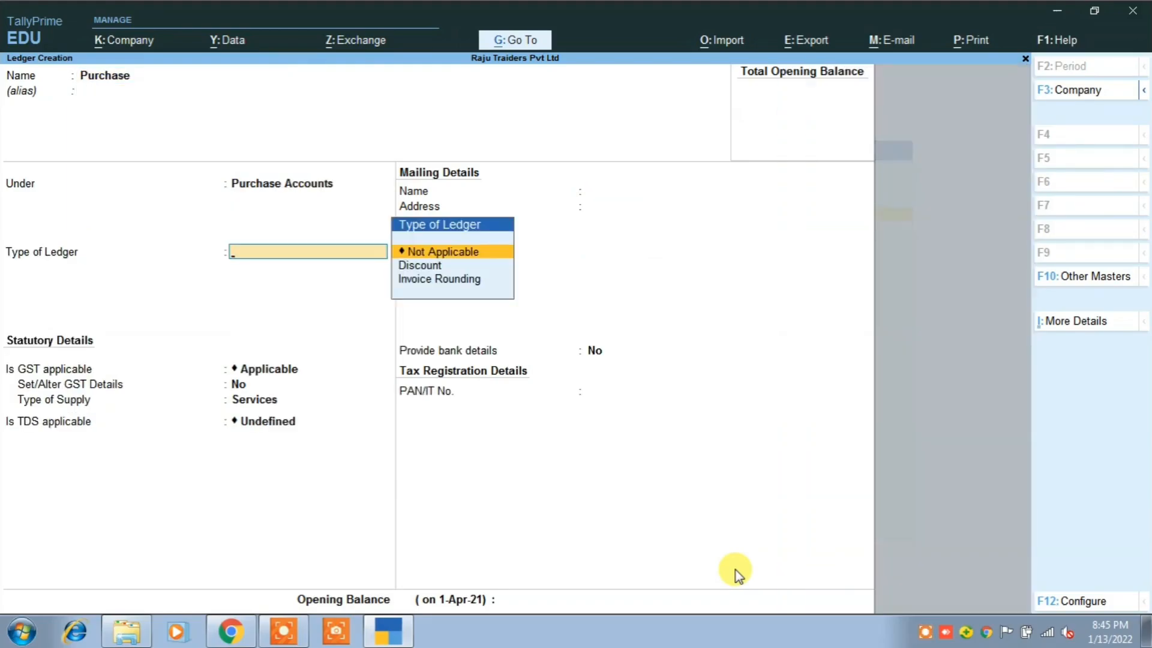
key(ctrl)
key(ctrl+a)
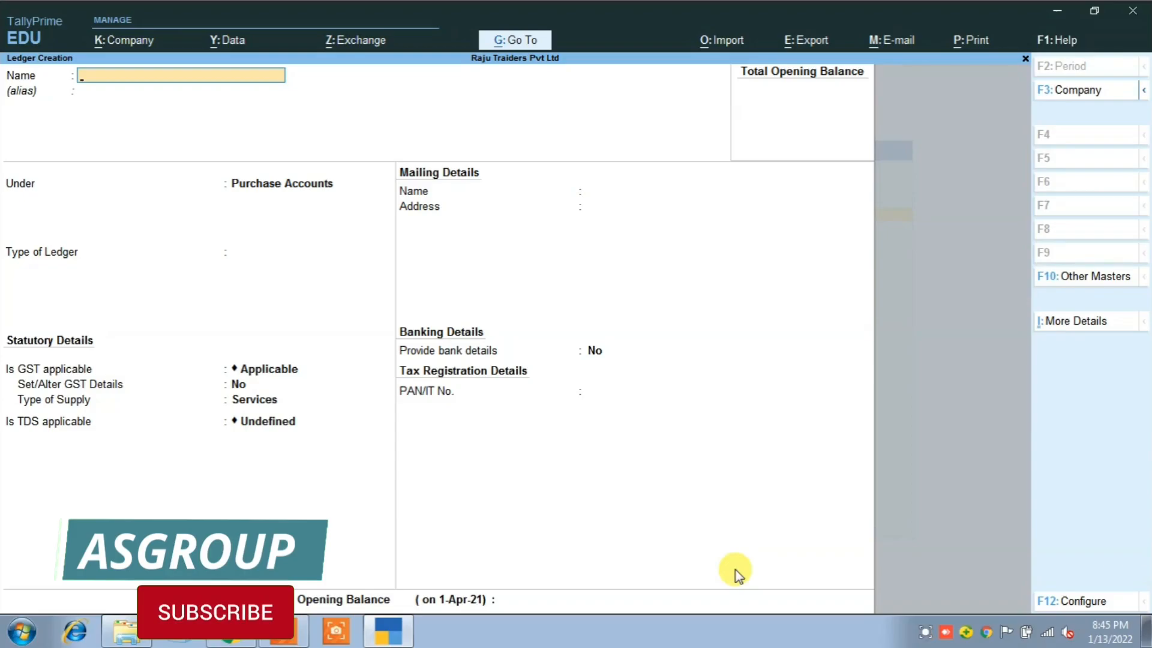
Name a new ledger Sales with no alias and place it under Sales Accounts.
text(Sales)
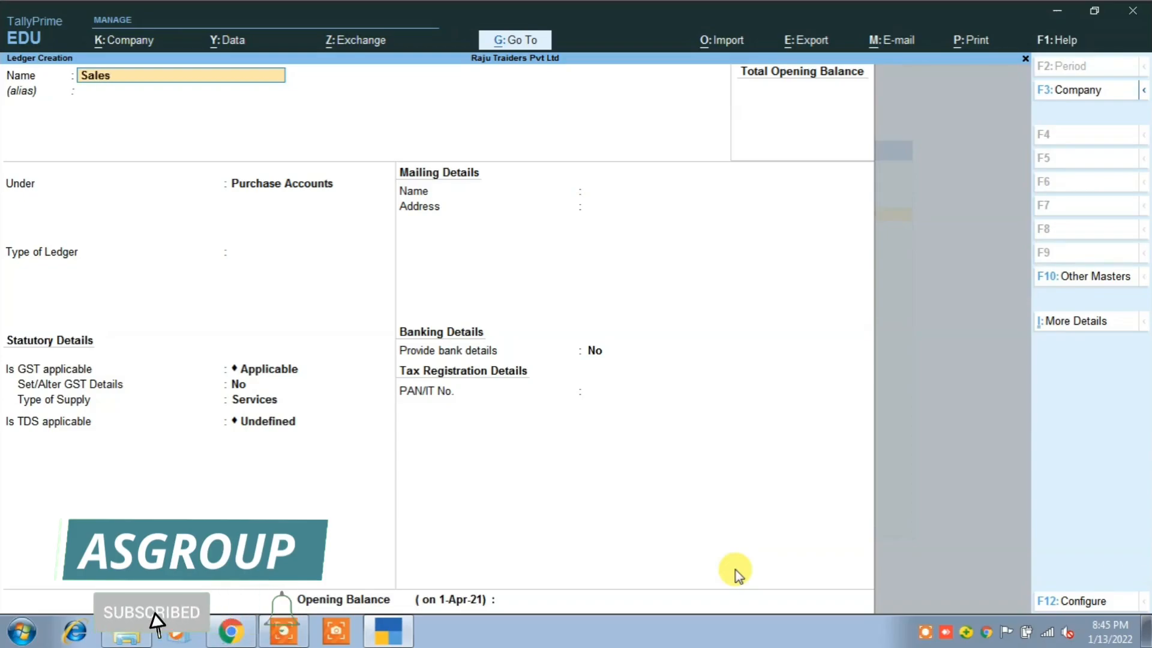
key(Return)
text(S)
key(Down)
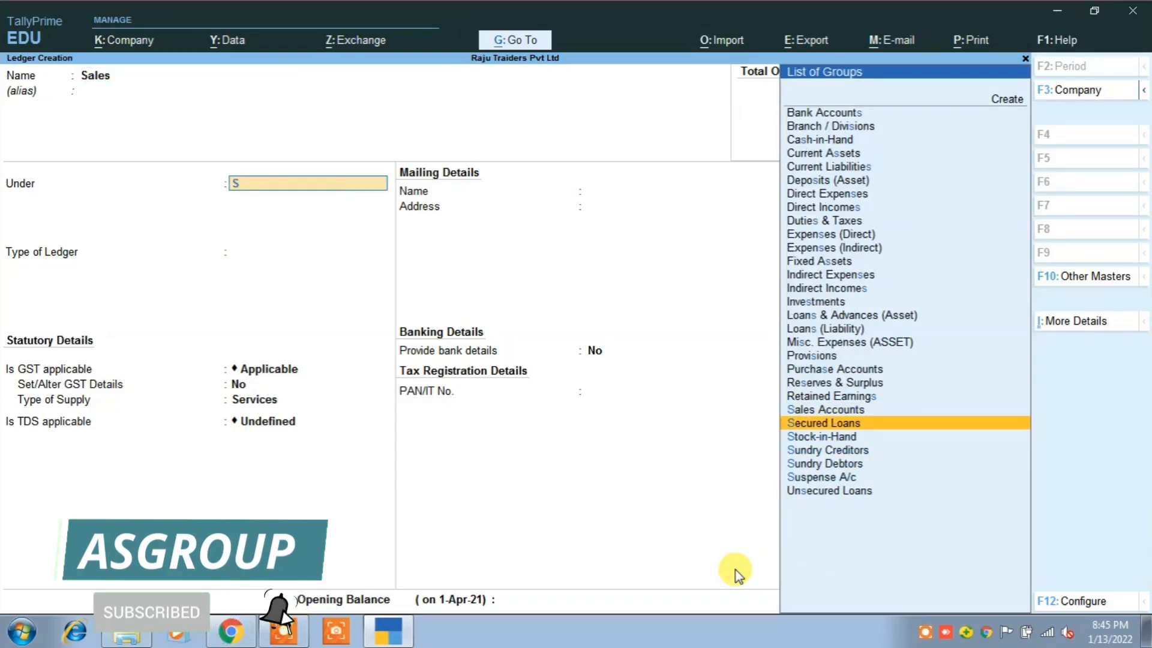
key(Up)
key(Return)
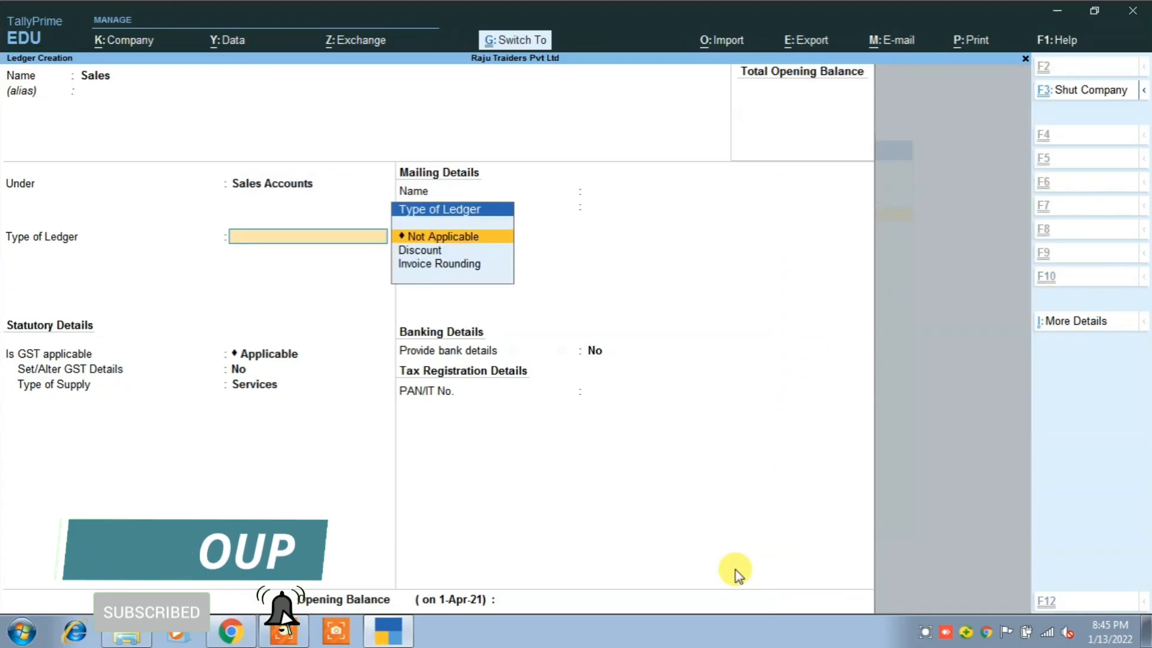
Set the Sales ledger's type to Not Applicable and its supply type to Goods, save it, and return to the Gateway of Tally.
key(Return)
key(Return)
key(Return)
key(Up)
key(Return)
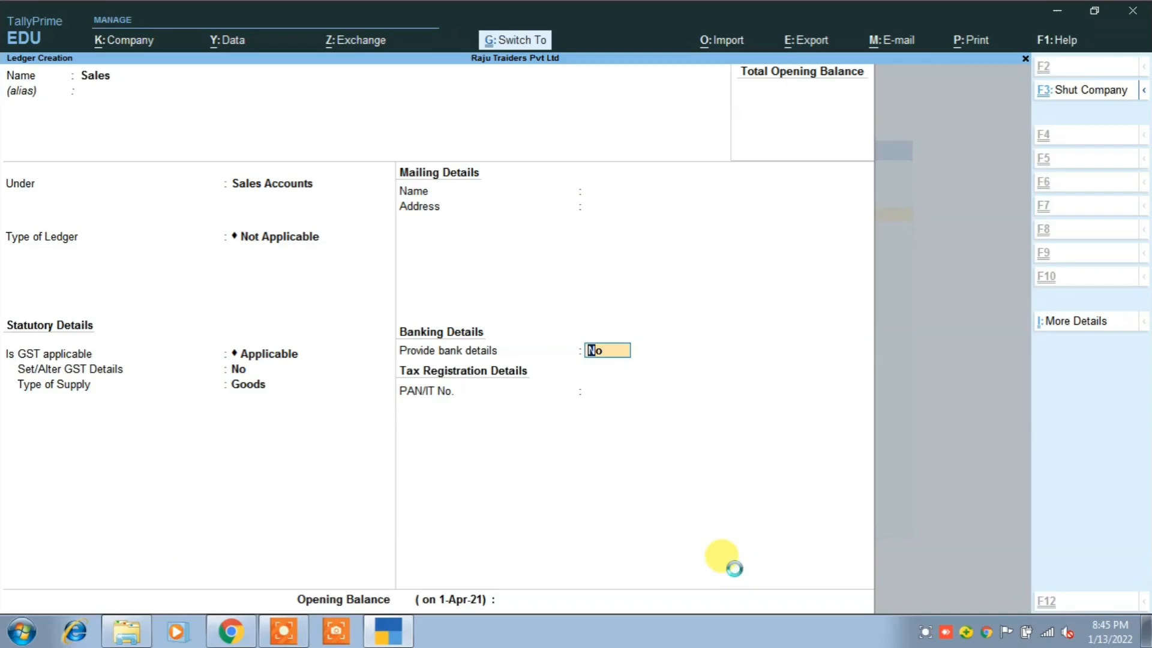
key(ctrl+a)
key(Escape)
key(Return)
key(Escape)
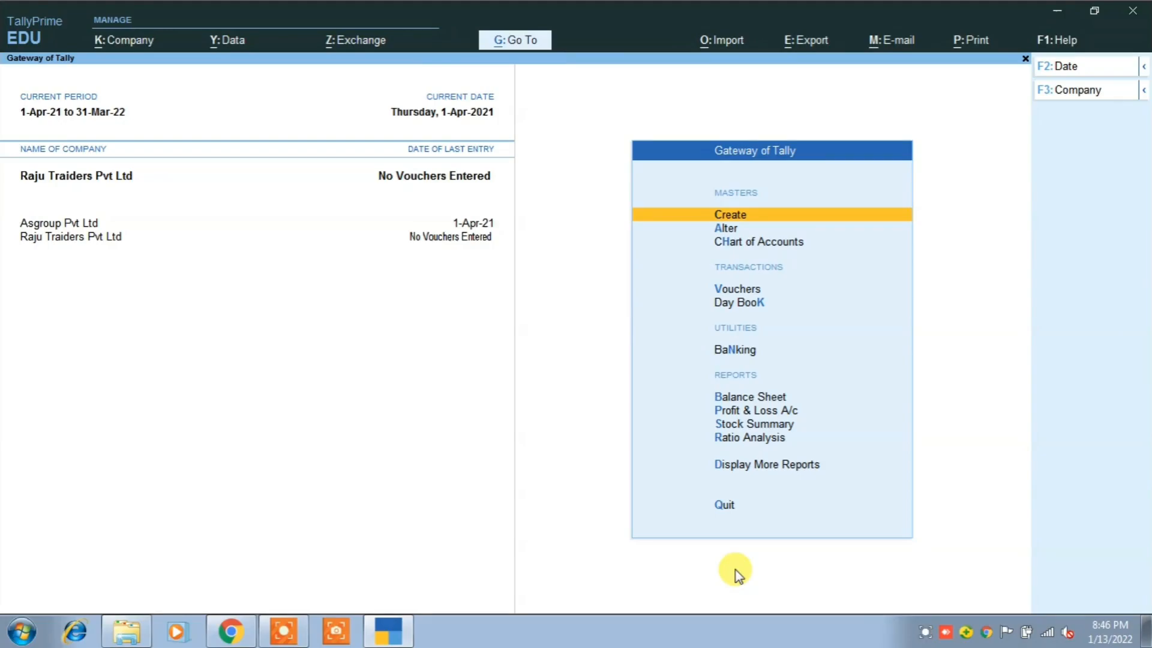
Switch to Chrome to read the opening transaction in tally practice set 1.pdf, and return to TallyPrime.
click(234, 628)
click(280, 17)
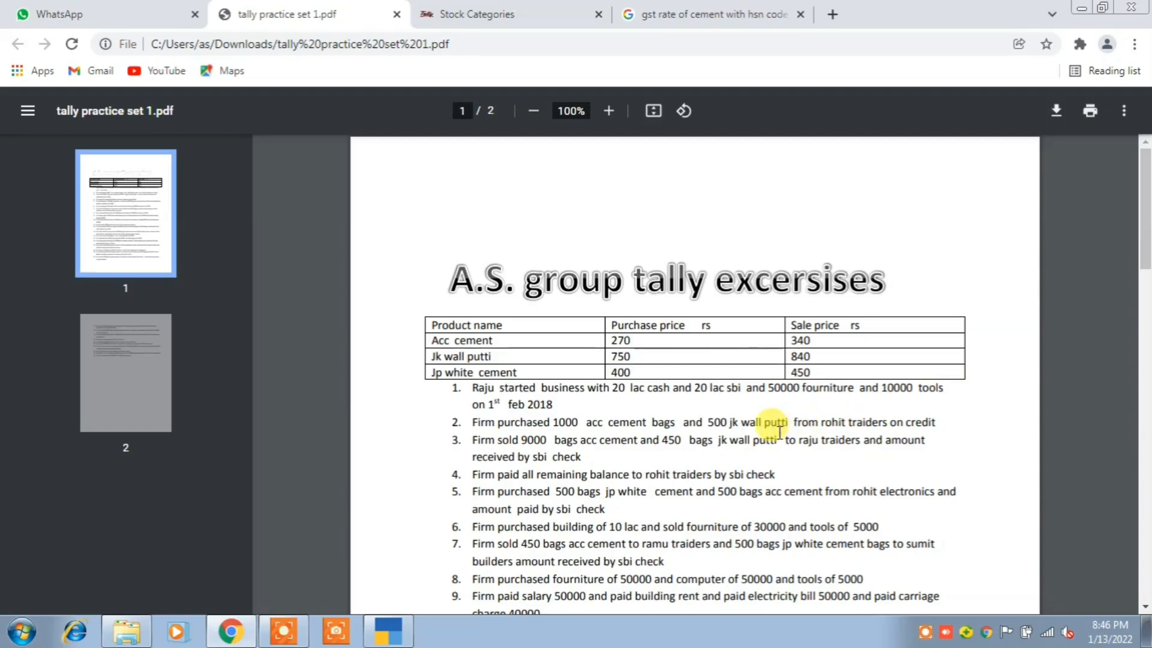
click(389, 631)
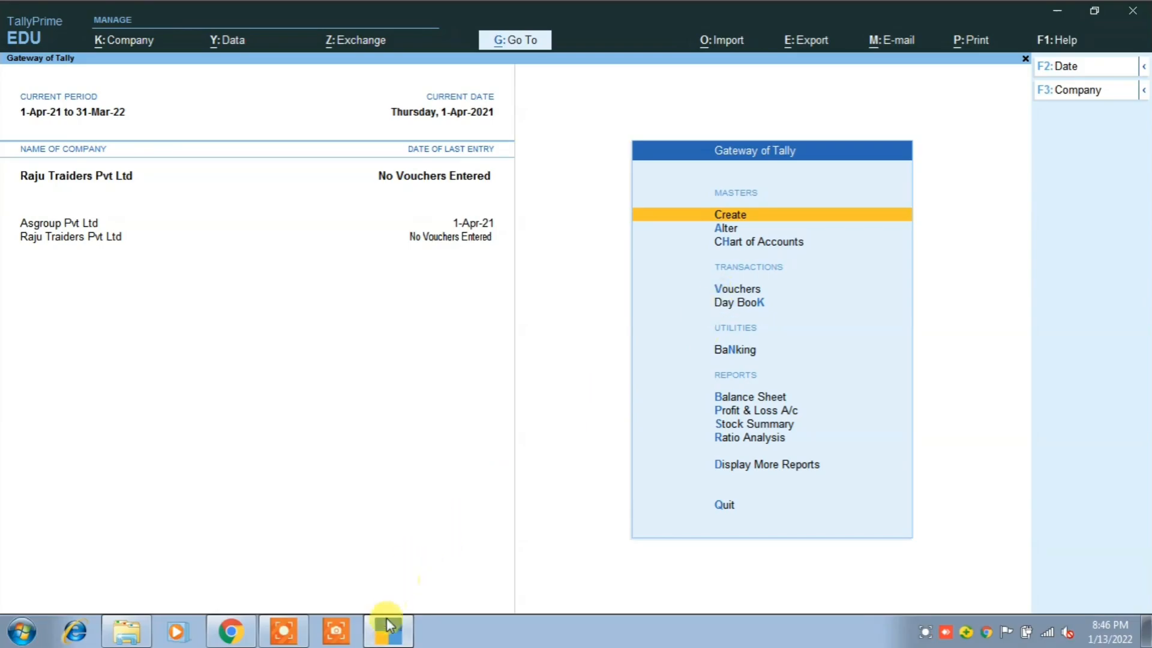
click(230, 631)
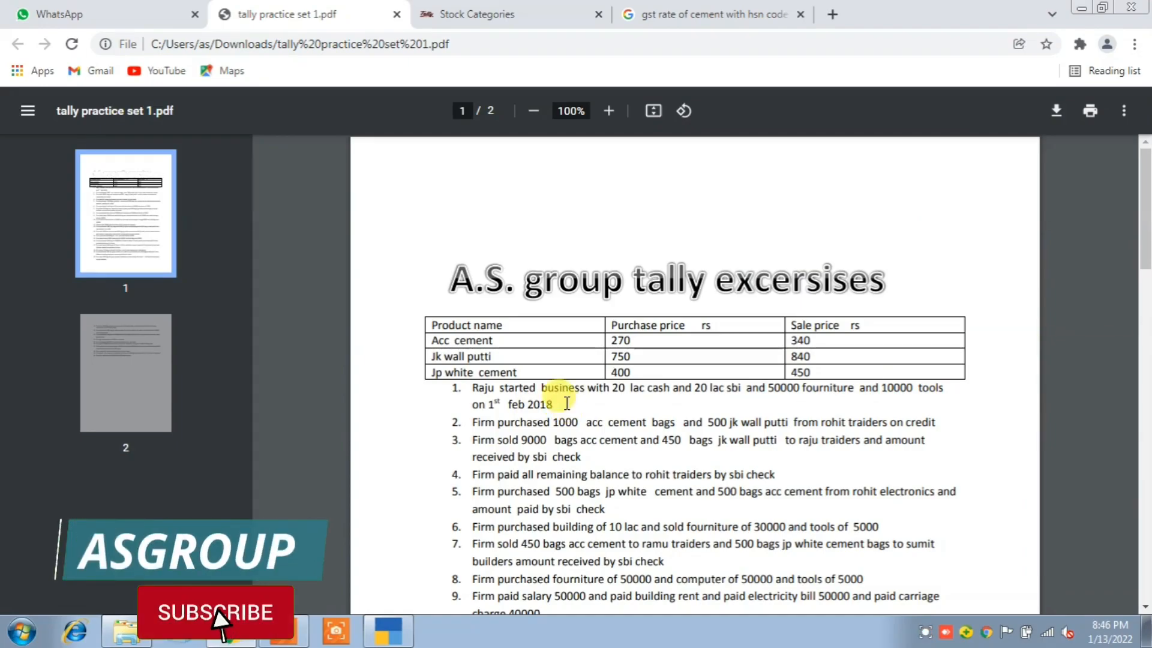
click(389, 639)
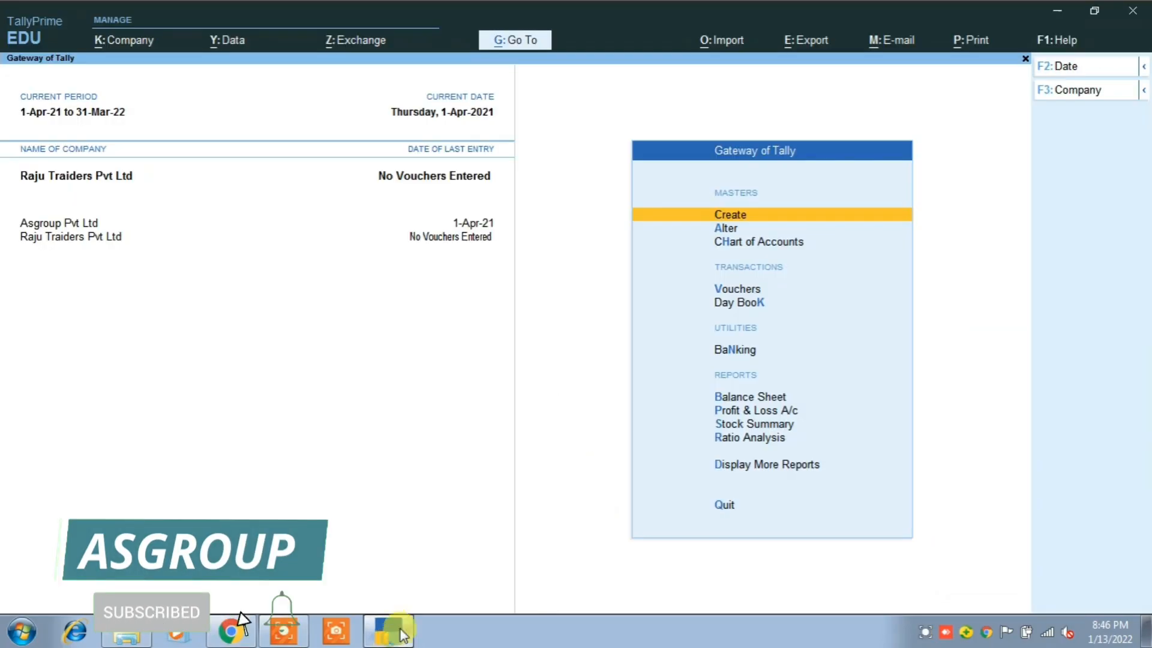
Open a new Receipt voucher and credit the Capital ledger with 40,60,000.
key(Down)
key(Down)
key(Down)
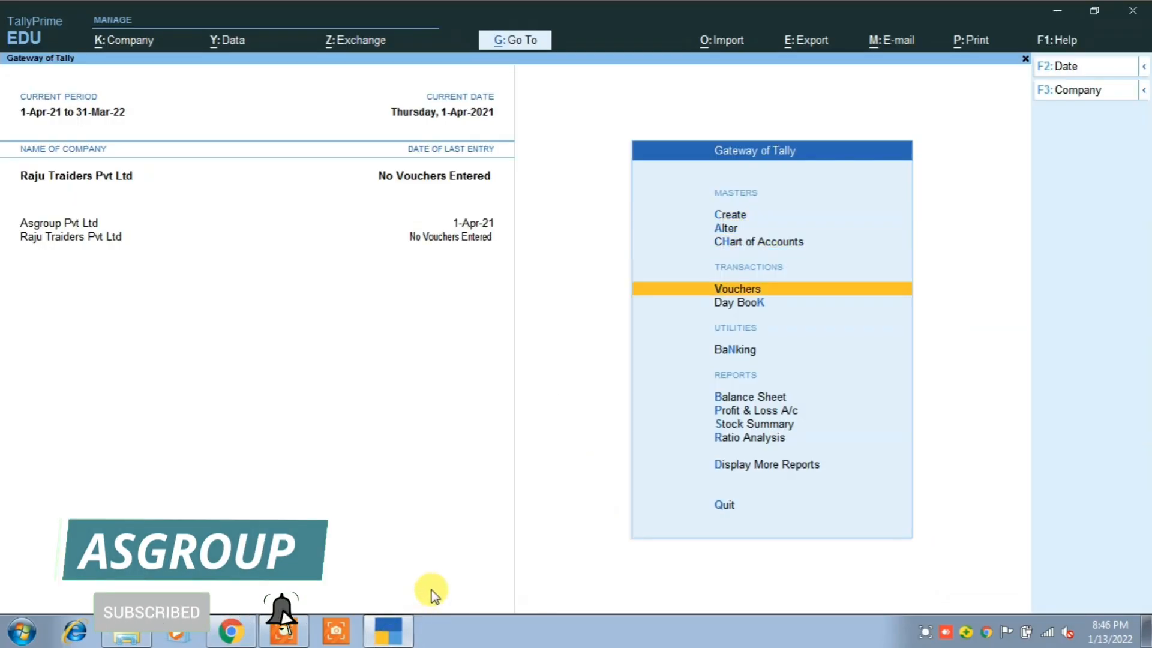
key(Return)
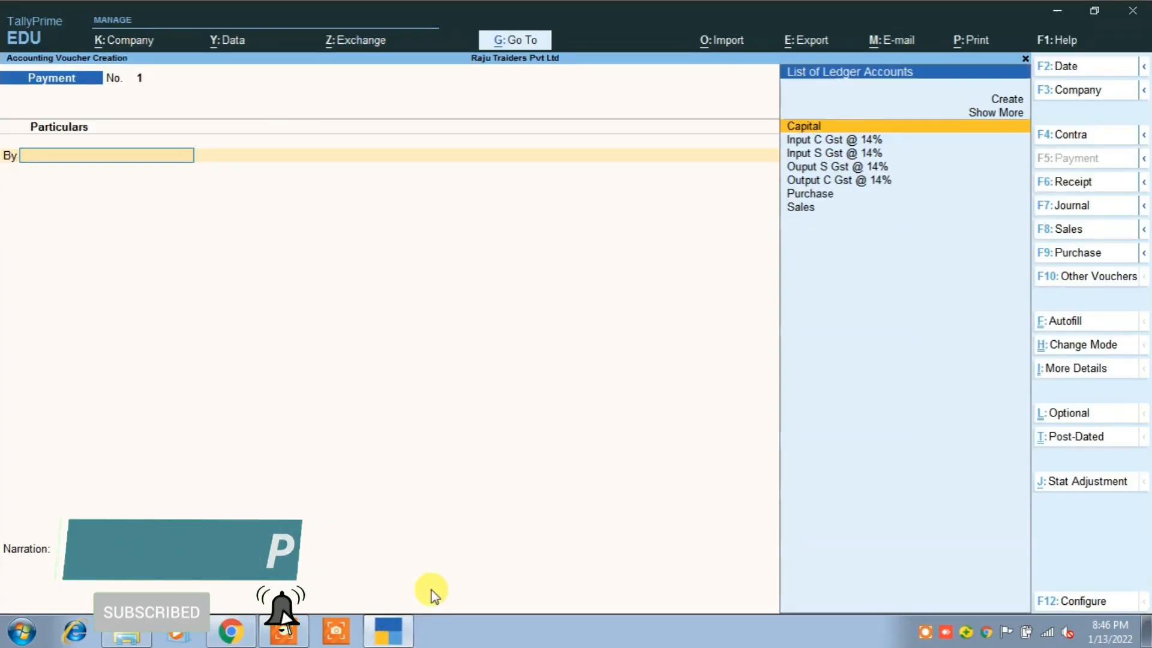
click(1074, 184)
key(Down)
key(Up)
key(Return)
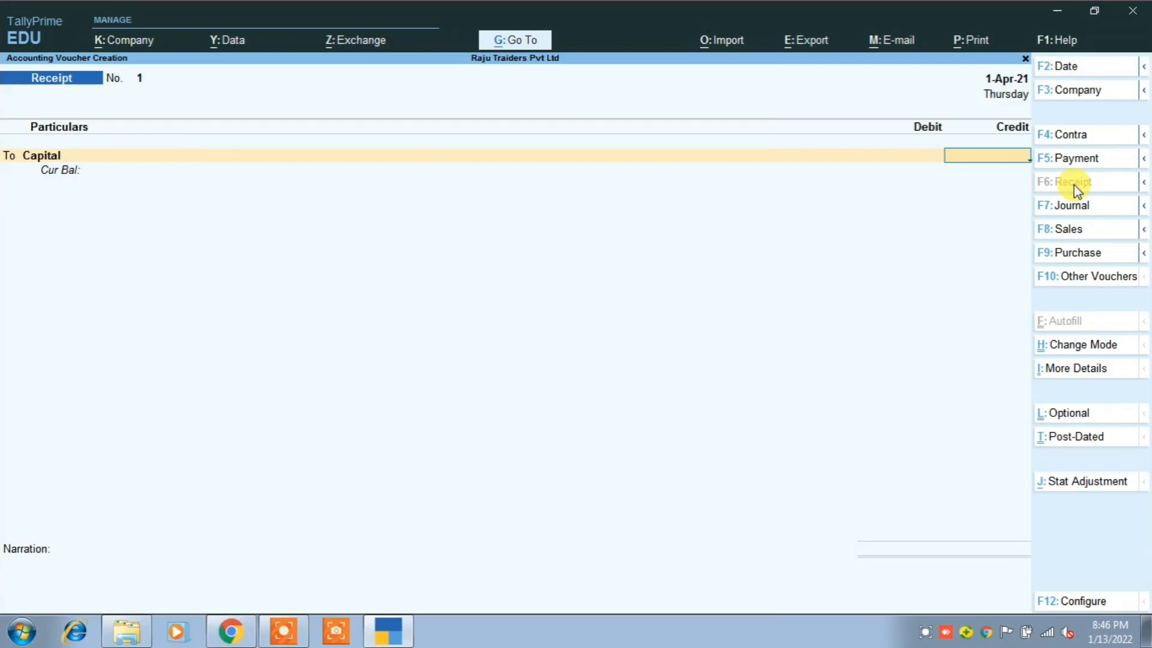
text(4060000)
key(Return)
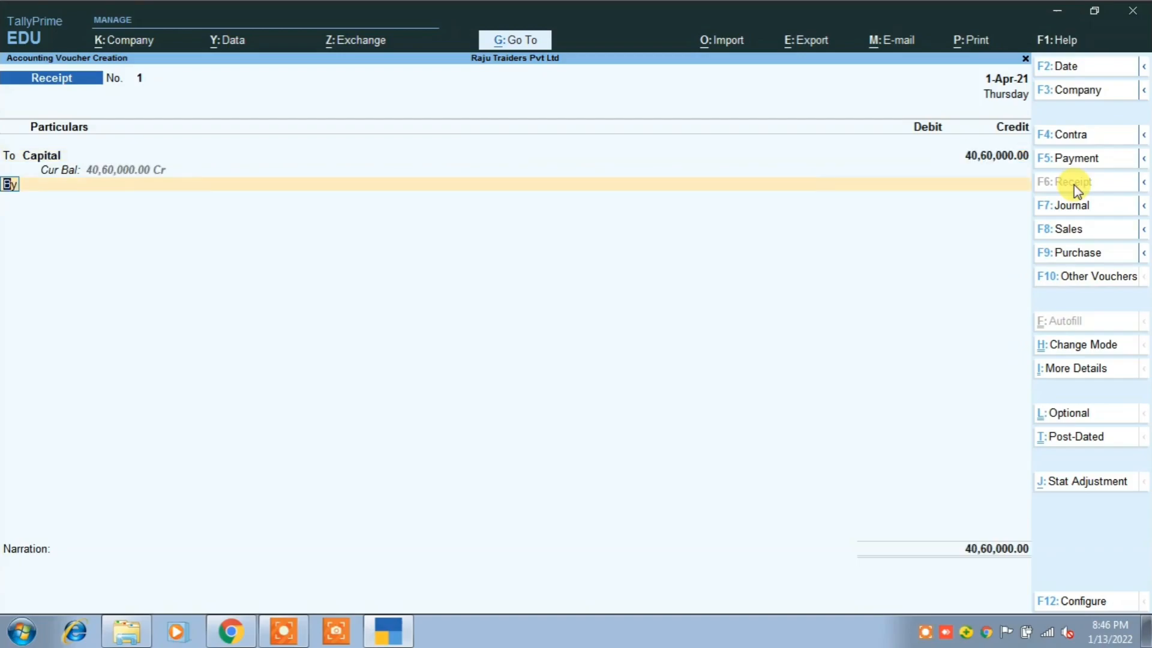
Debit Cash with 20,00,000 in the receipt voucher.
key(Down)
key(Return)
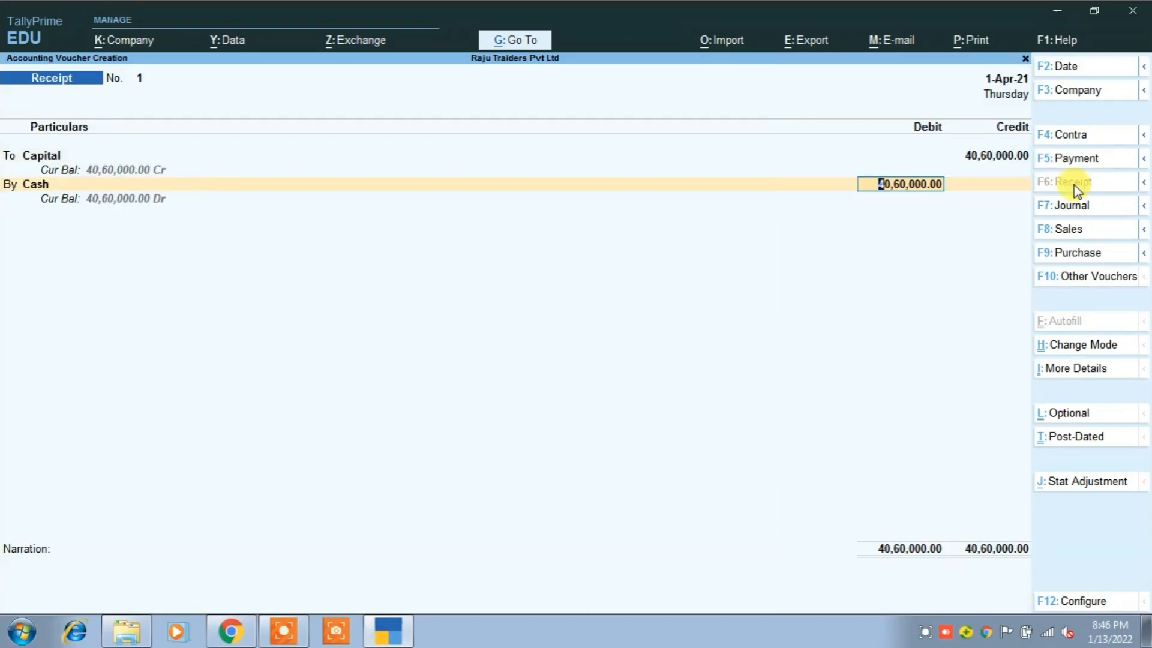
text(2000000)
key(Return)
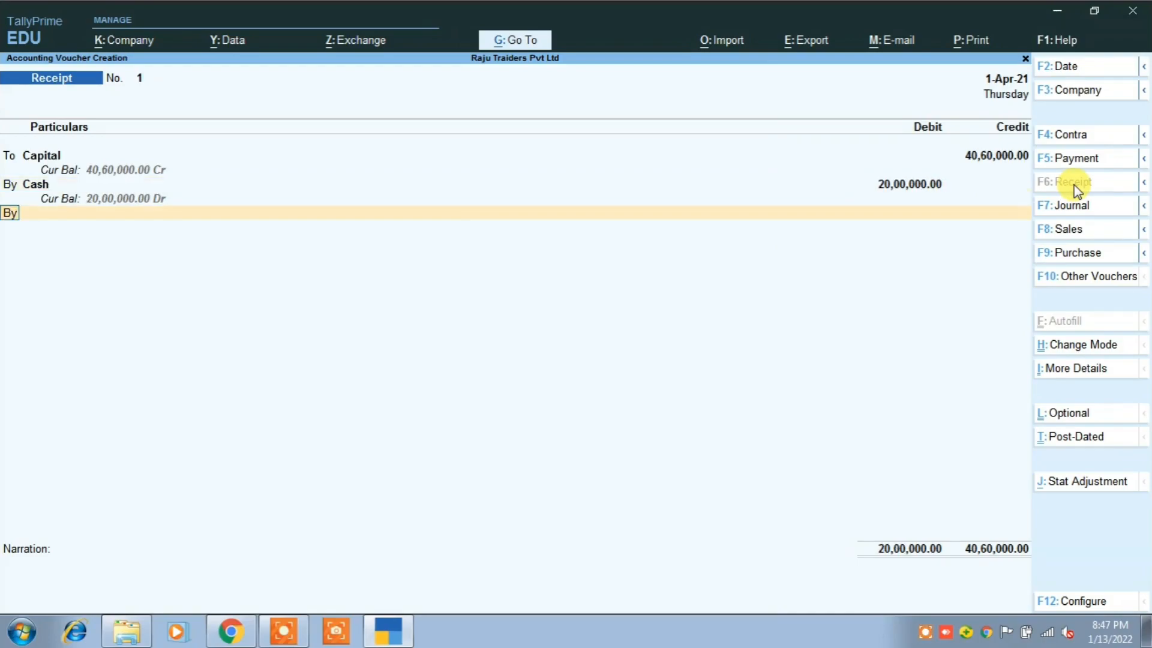
Debit the Sbi ledger with 20,00,000 in the receipt voucher.
key(Return)
key(Down)
key(Down)
key(Down)
key(Down)
key(Down)
key(Down)
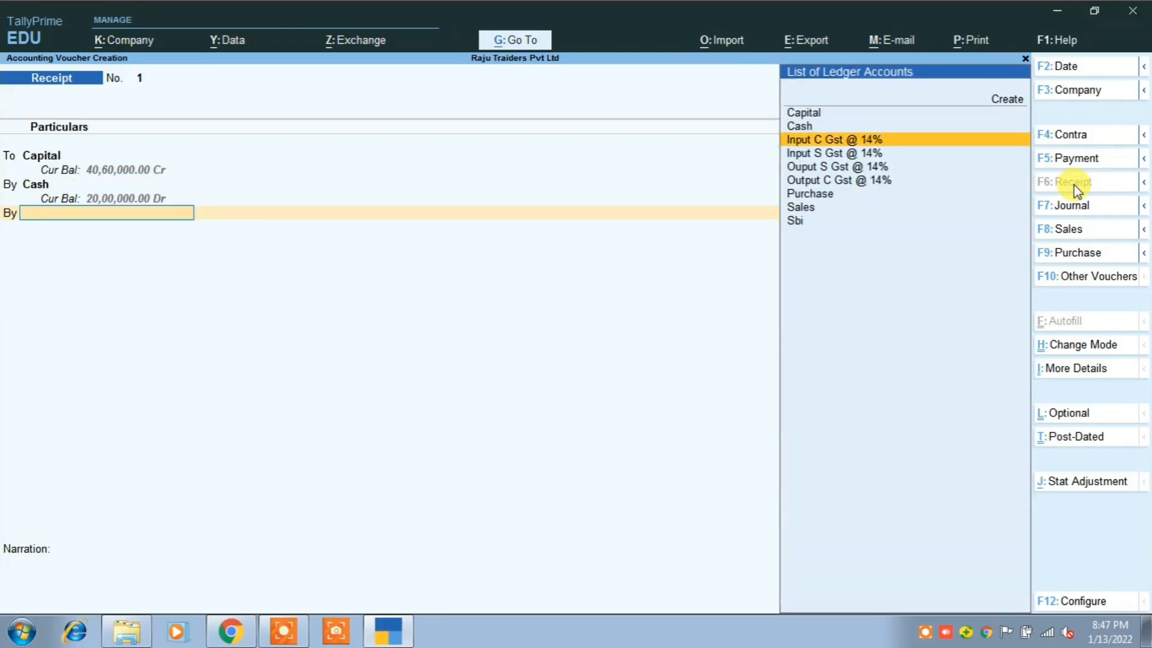
key(Down)
key(Down)
key(Return)
text(2000000)
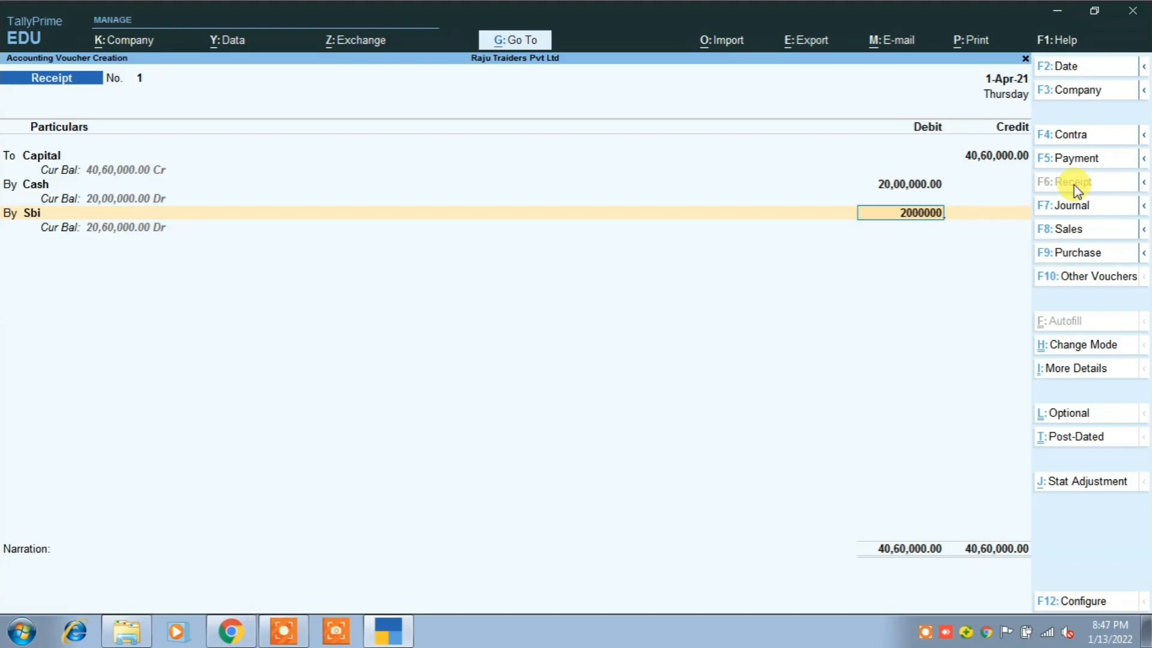
Accept the Sbi bank allocation as Cheque/DD dated 1-Apr-21, leaving the instrument number and bank blank.
key(Return)
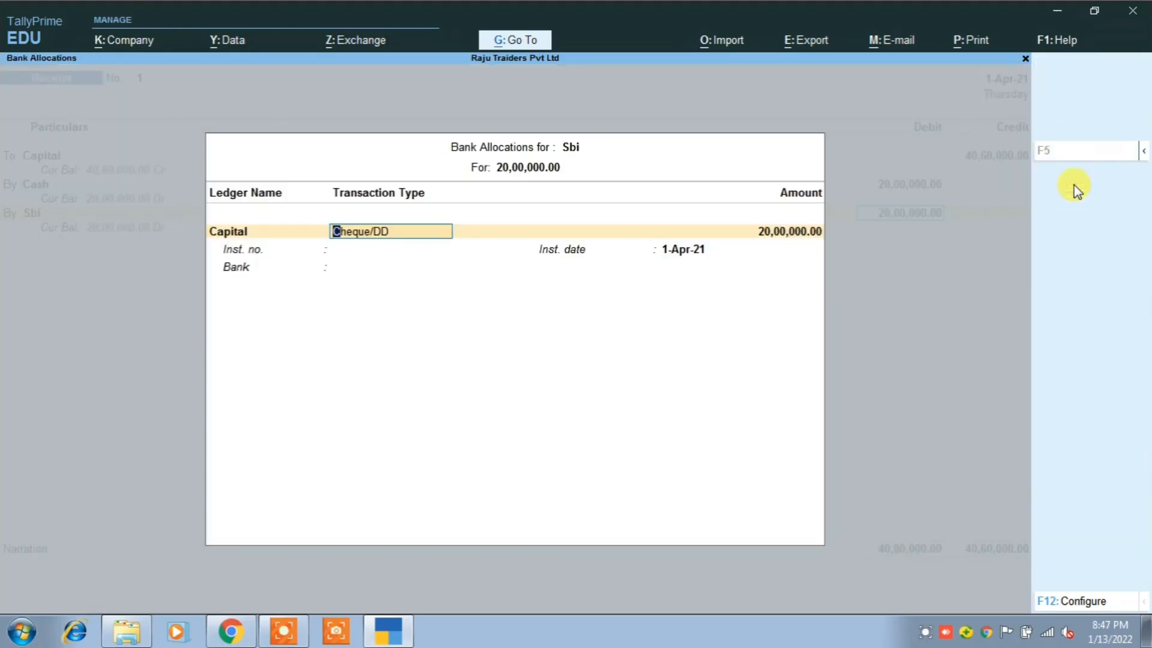
key(Return)
key(Return)
key(Return)
key(Return)
key(Return)
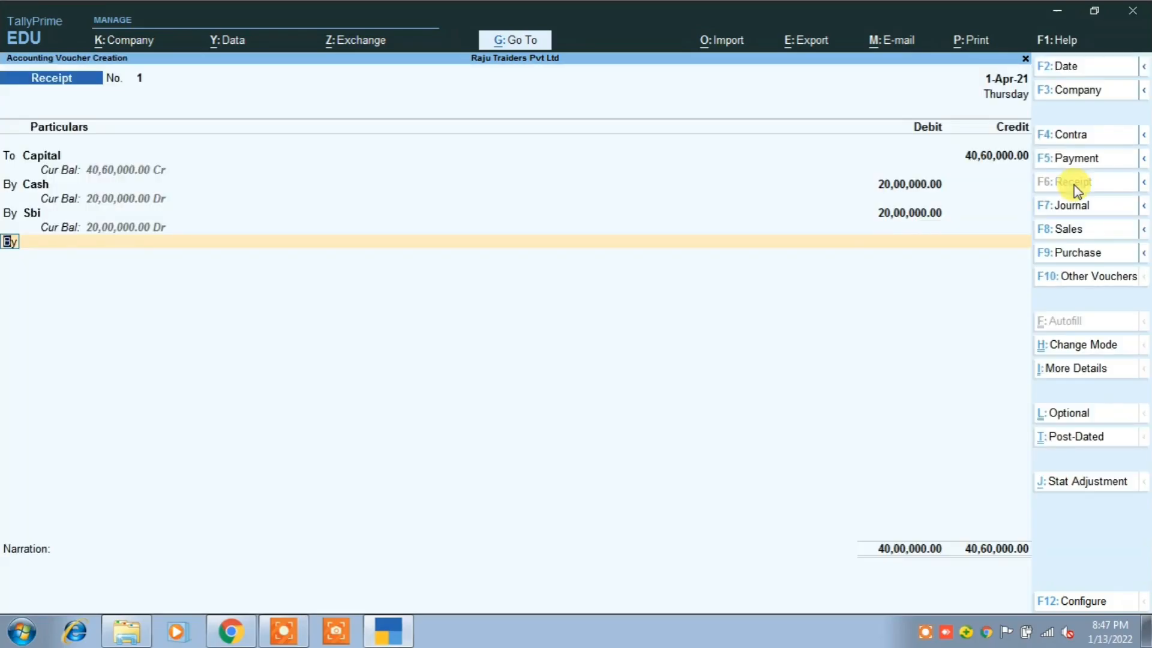
Switch to Chrome to check the remaining assets in the opening transaction of tally practice set 1.pdf, and return to TallyPrime.
key(Return)
key(alt+Tab)
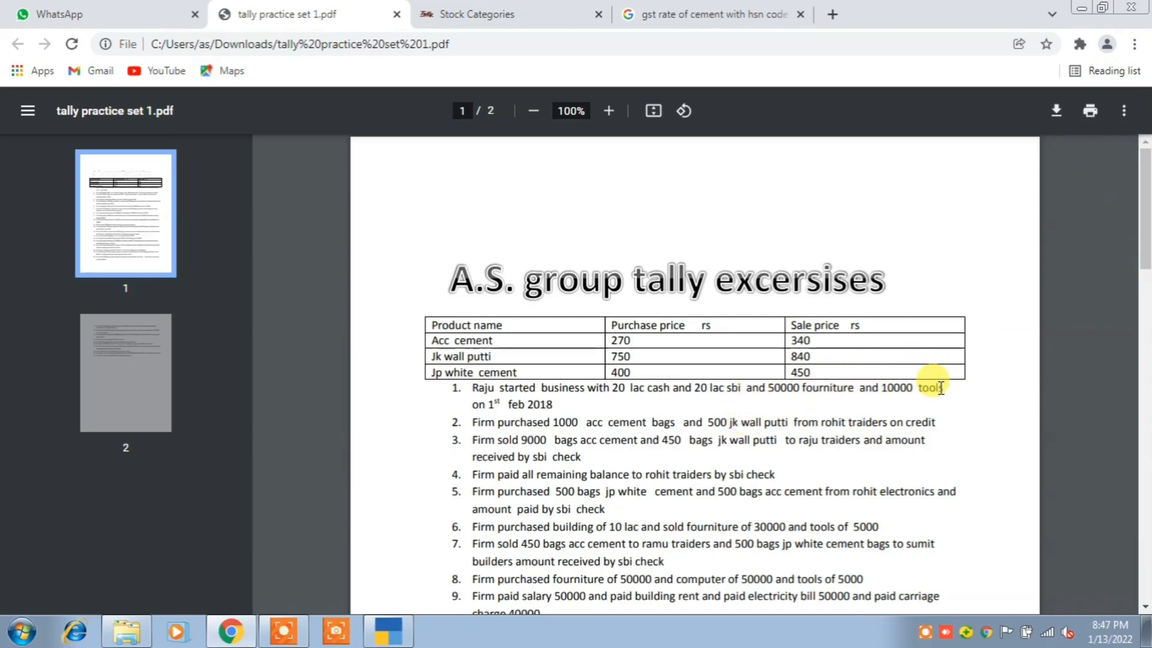
key(alt+Tab)
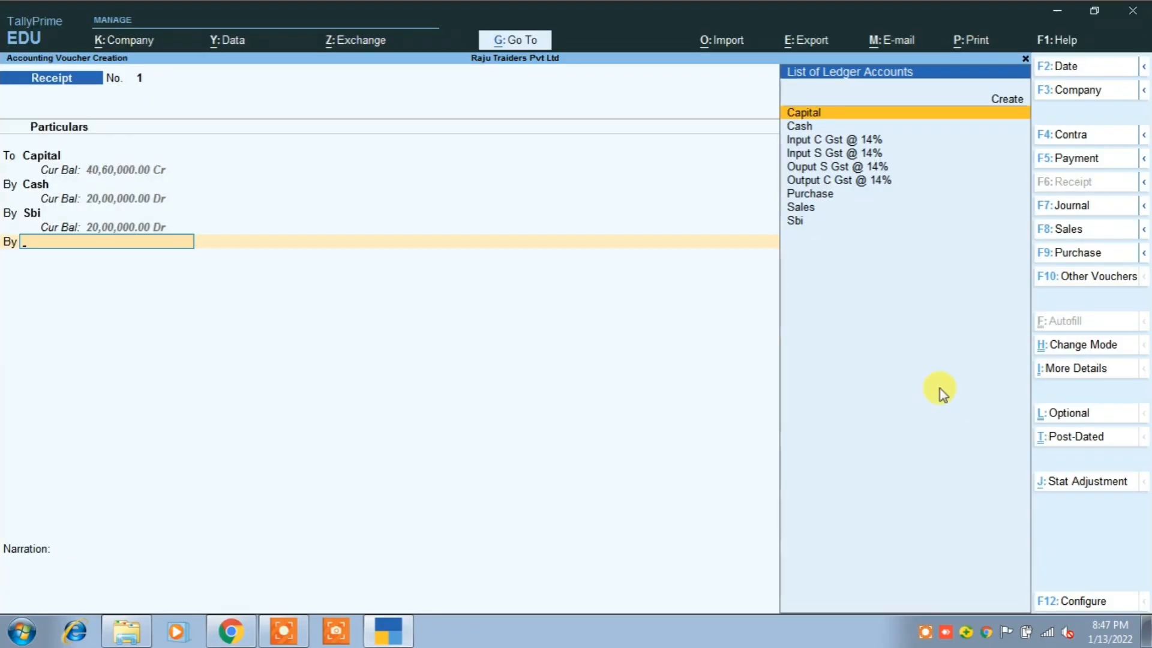
Create a ledger named Fourniture under Fixed Assets from within the receipt voucher and save it.
key(Up)
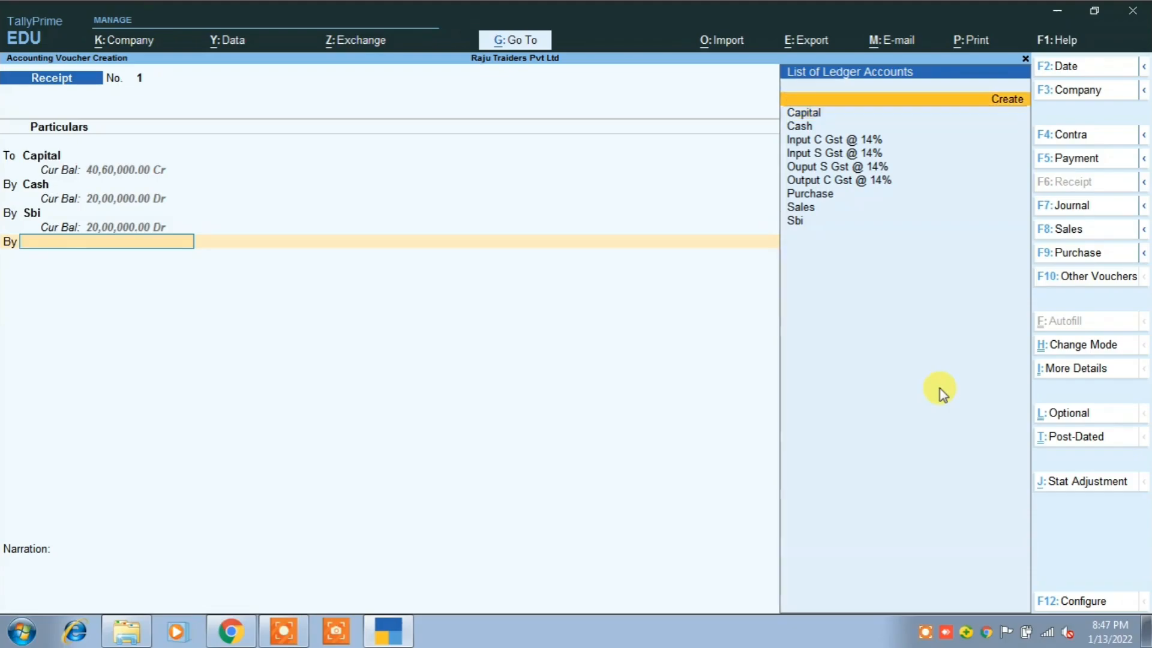
key(Return)
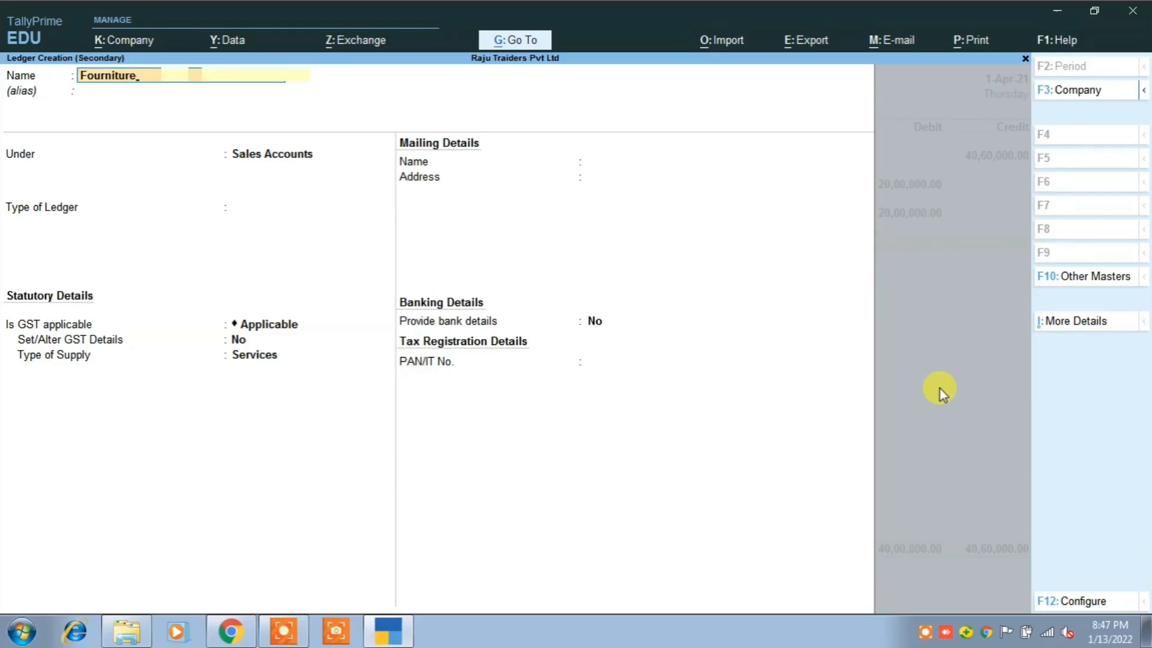
key(Return)
text(F)
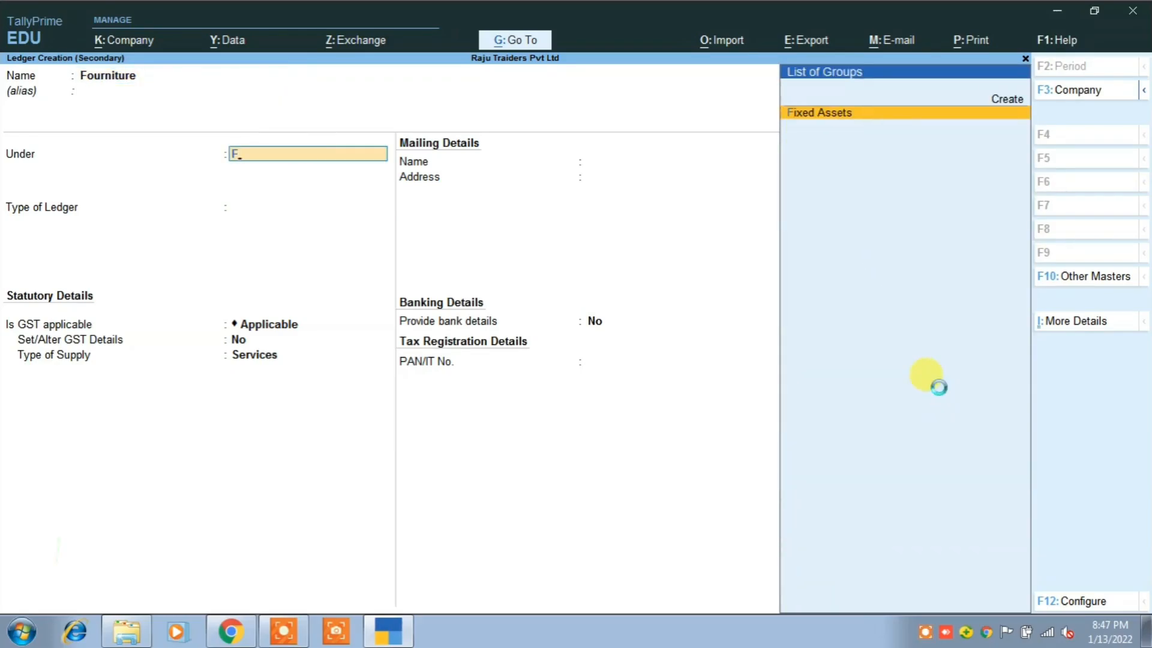
key(Return)
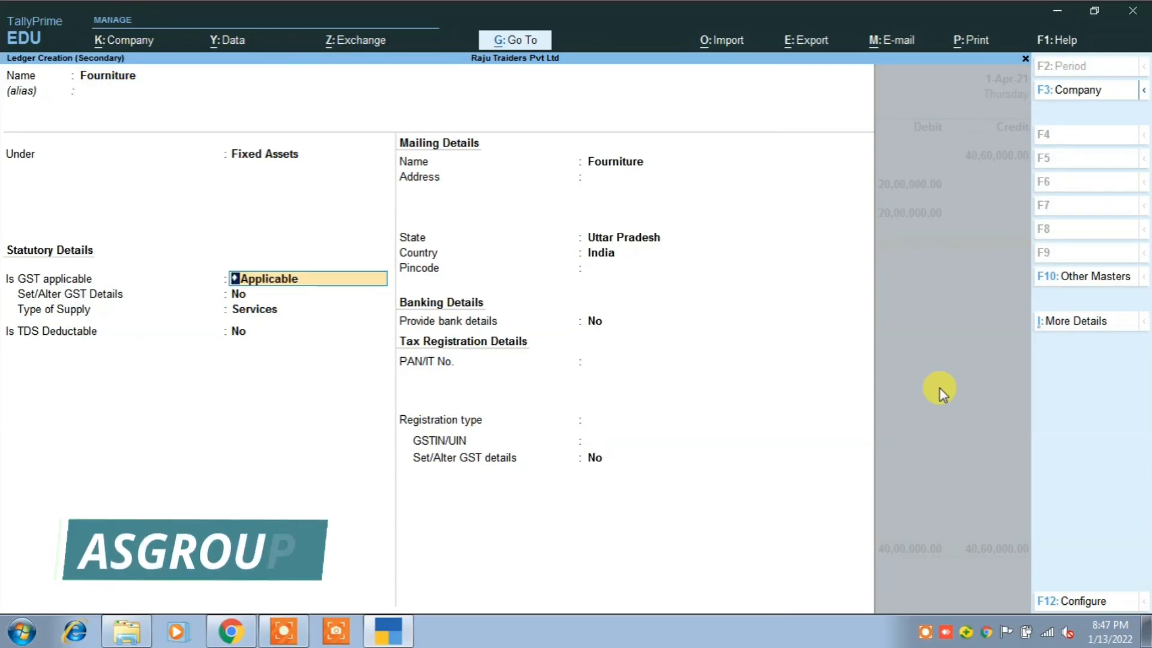
key(ctrl+a)
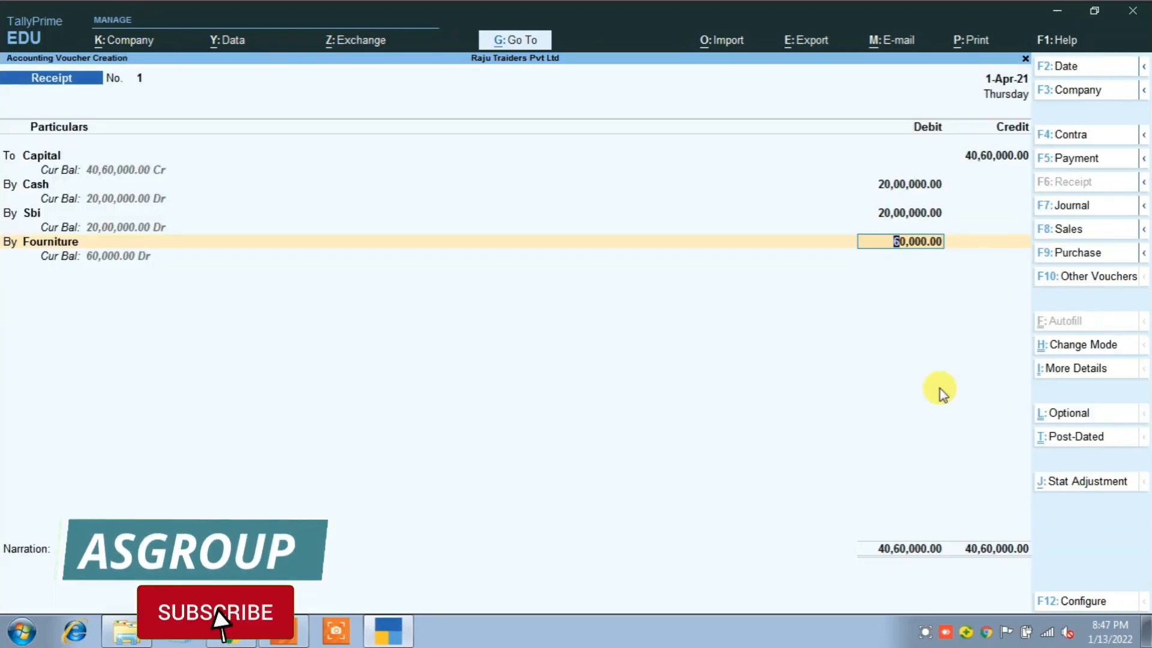
Debit Fourniture with 50,000 in the receipt voucher.
key(BackSpace)
text(5010)
key(BackSpace)
key(BackSpace)
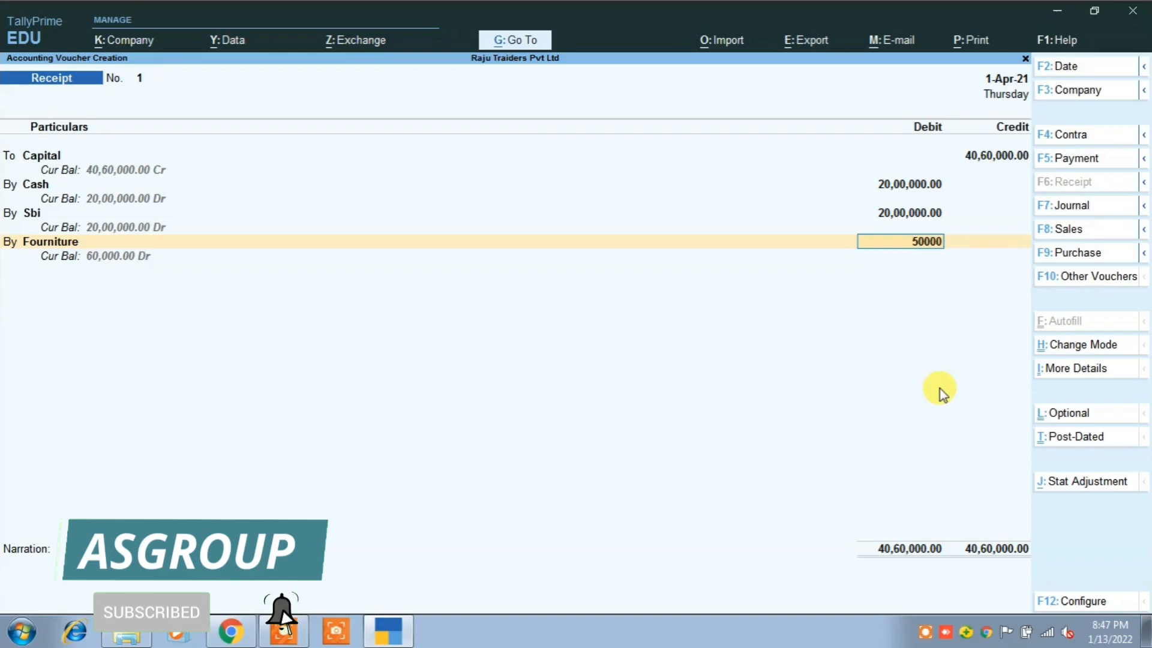
key(Return)
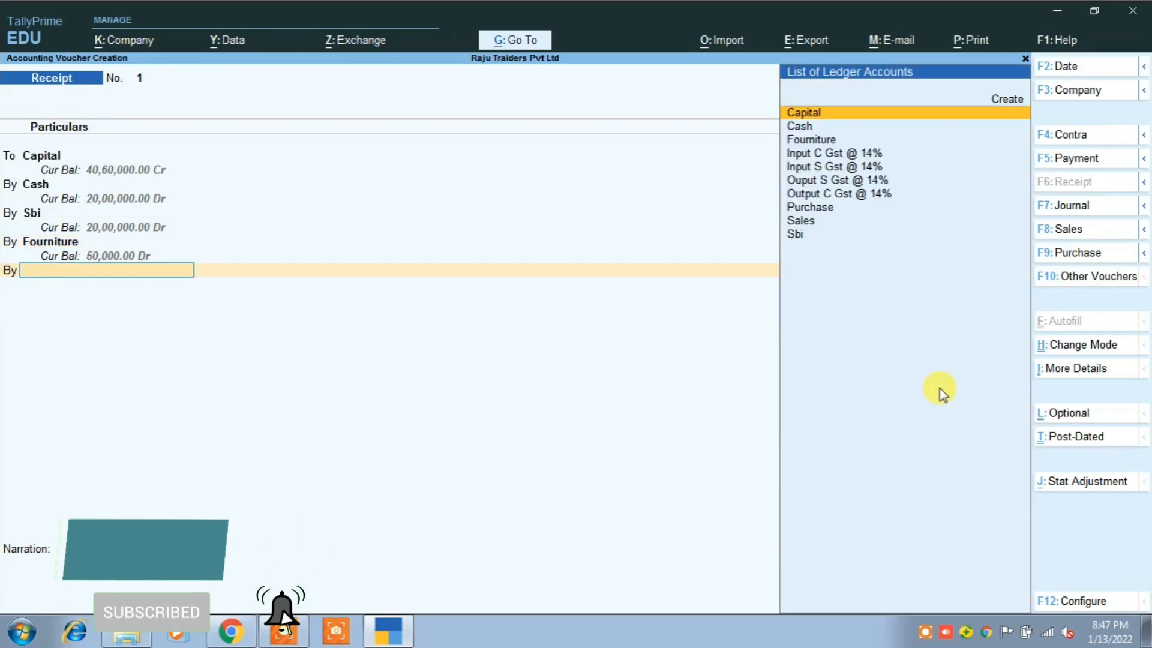
Create a ledger named Tools under Fixed Assets with supply type Goods from within the voucher and save it.
key(Up)
key(Return)
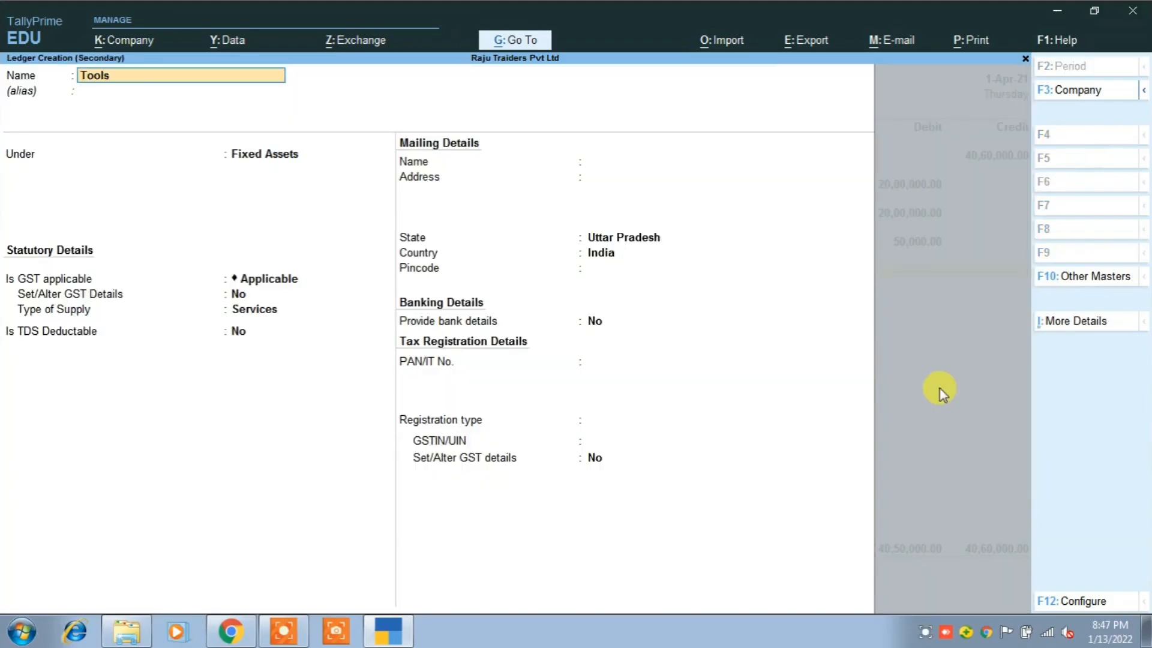
key(Return)
key(Return)
key(Return)
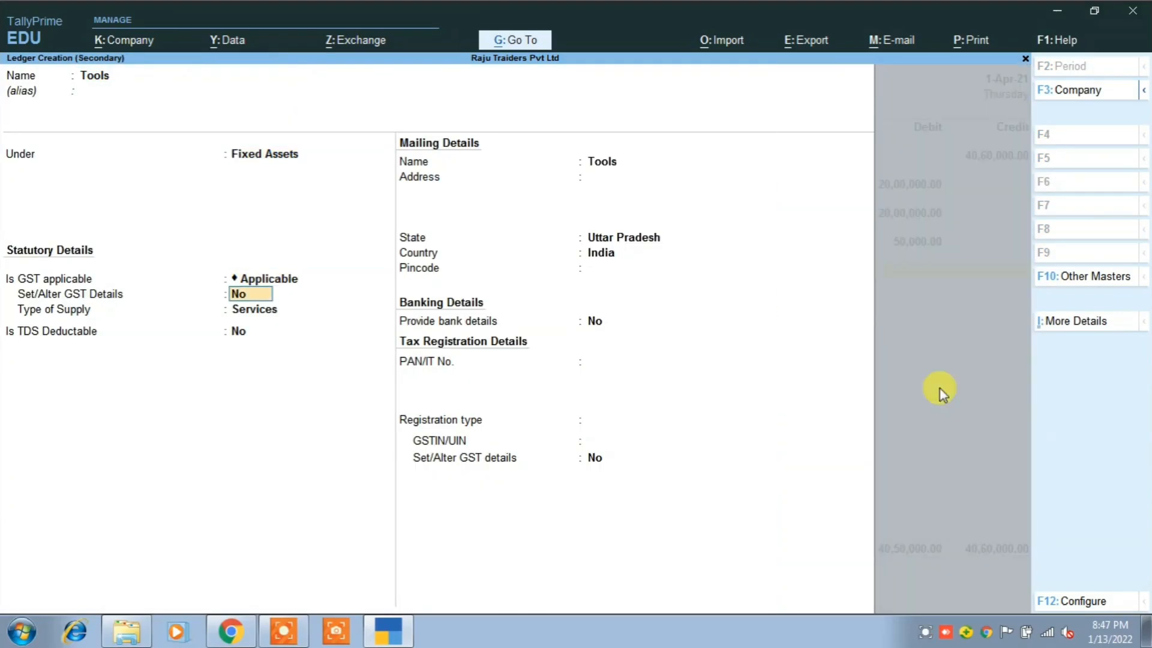
key(Return)
key(Up)
key(Return)
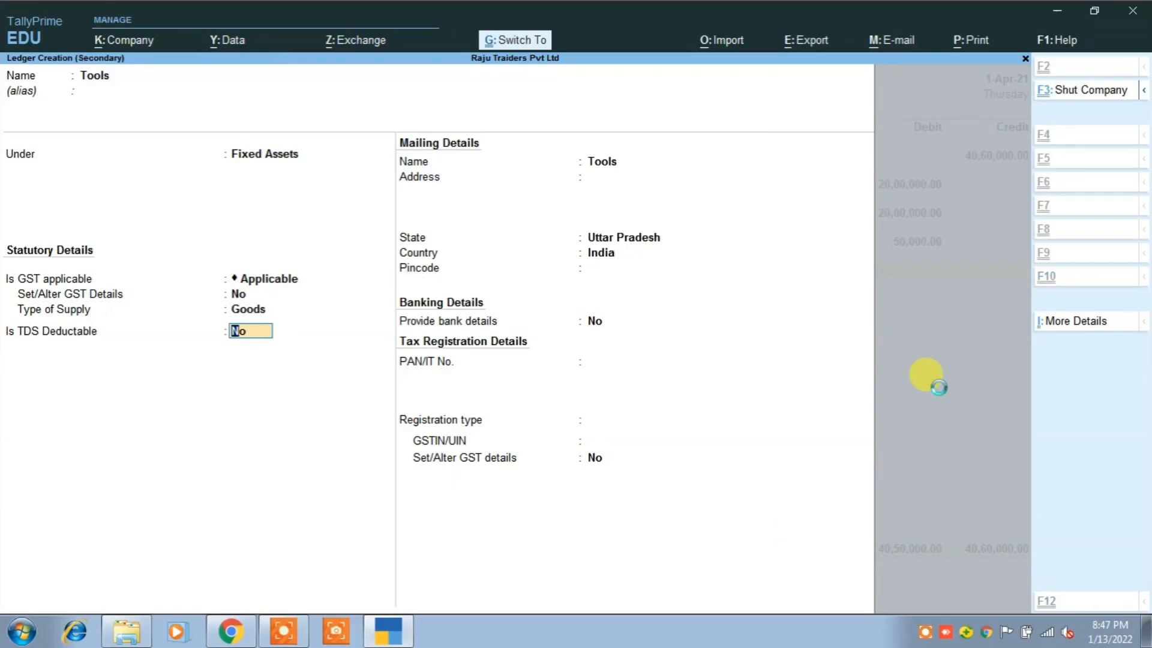
key(ctrl+a)
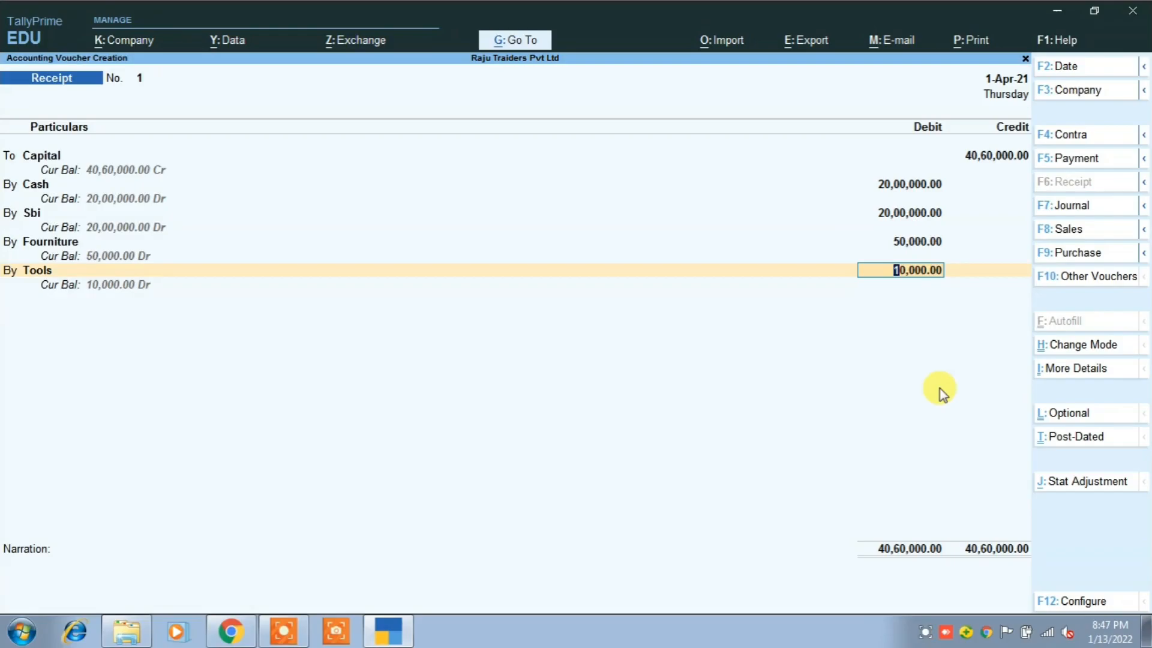
Debit Tools with 10,000 and save the receipt voucher without a narration.
key(Return)
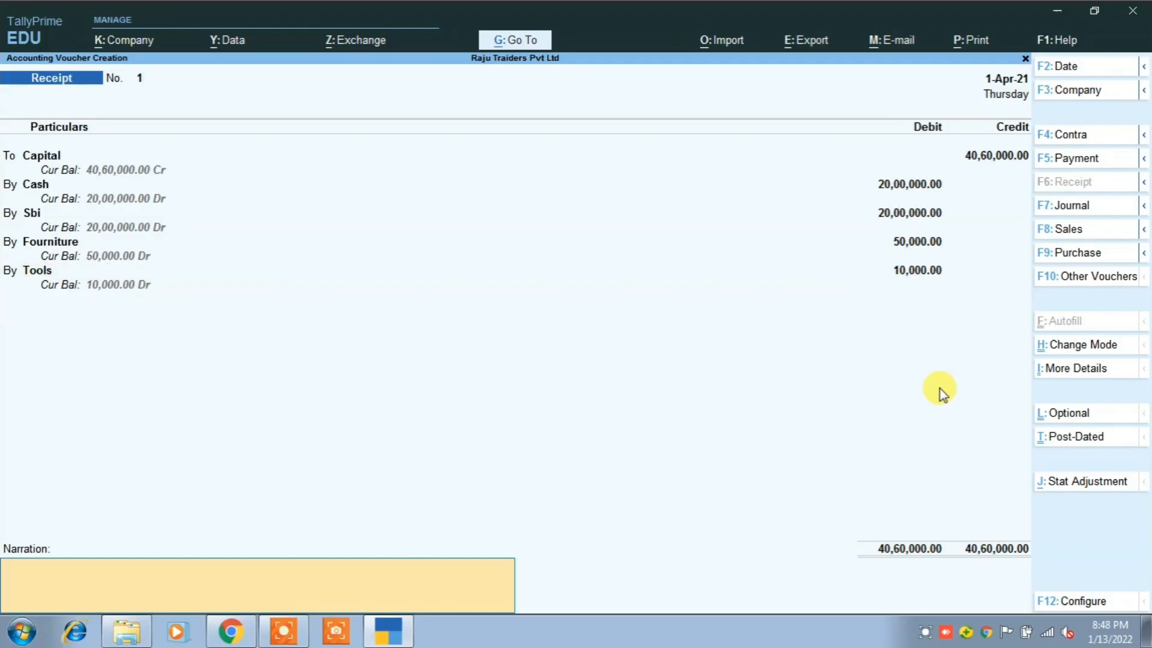
key(Return)
key(Return)
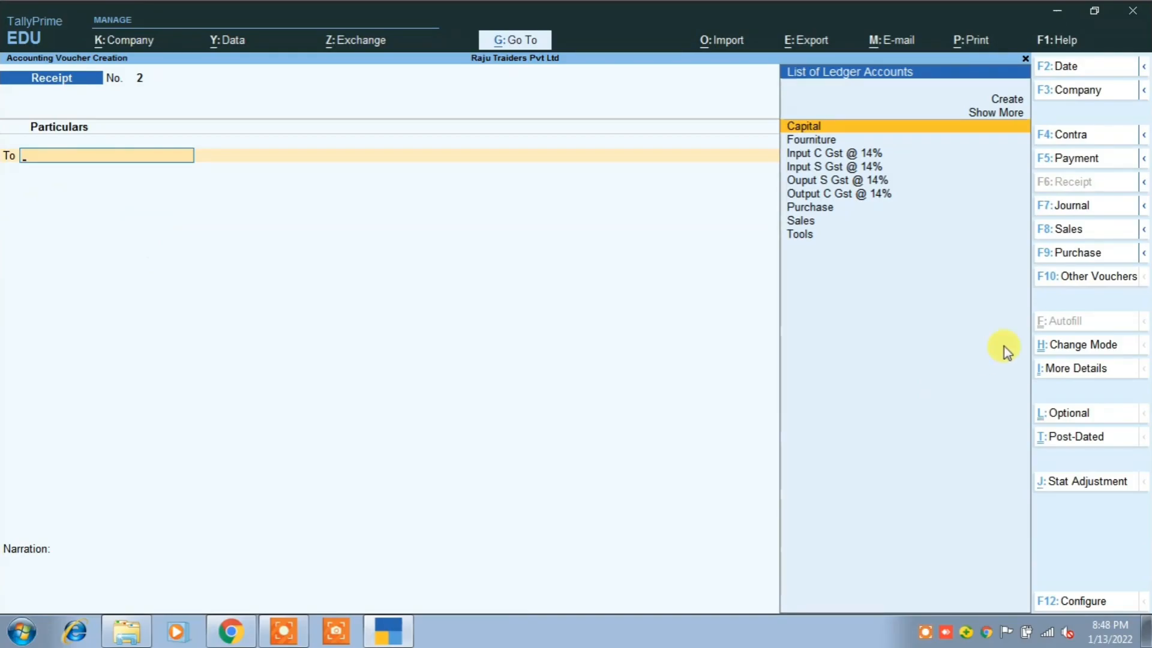
Switch to Chrome to read the credit purchase transaction in tally practice set 1.pdf, and return to TallyPrime.
key(alt+Tab)
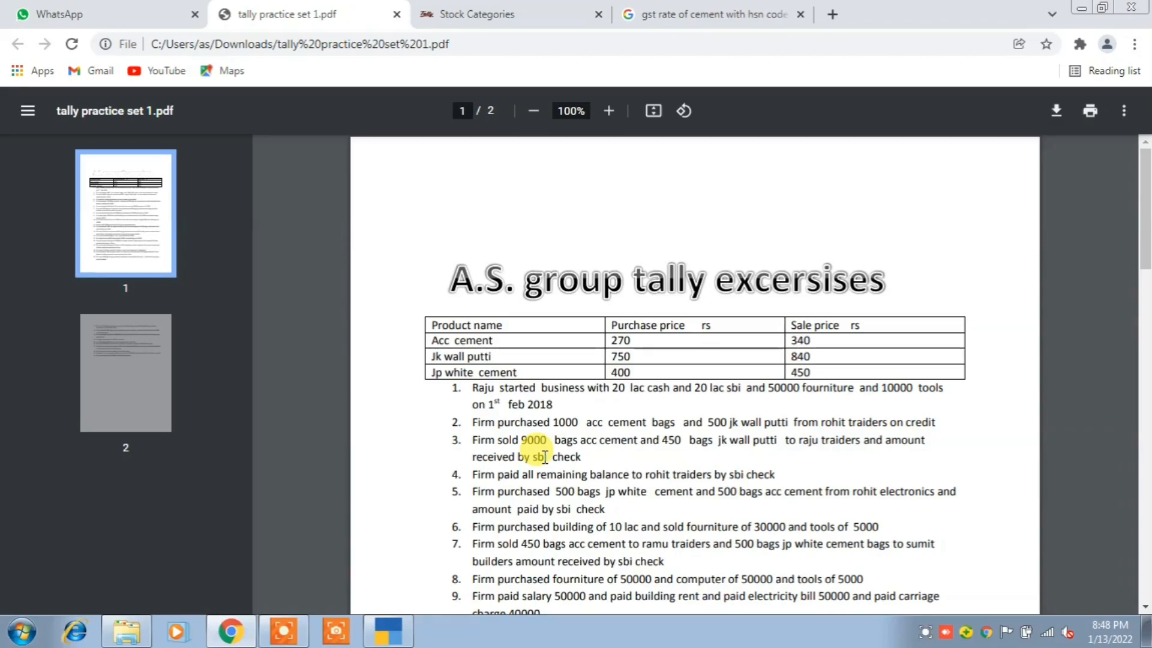
drag(822, 423, 888, 423)
key(alt+Tab)
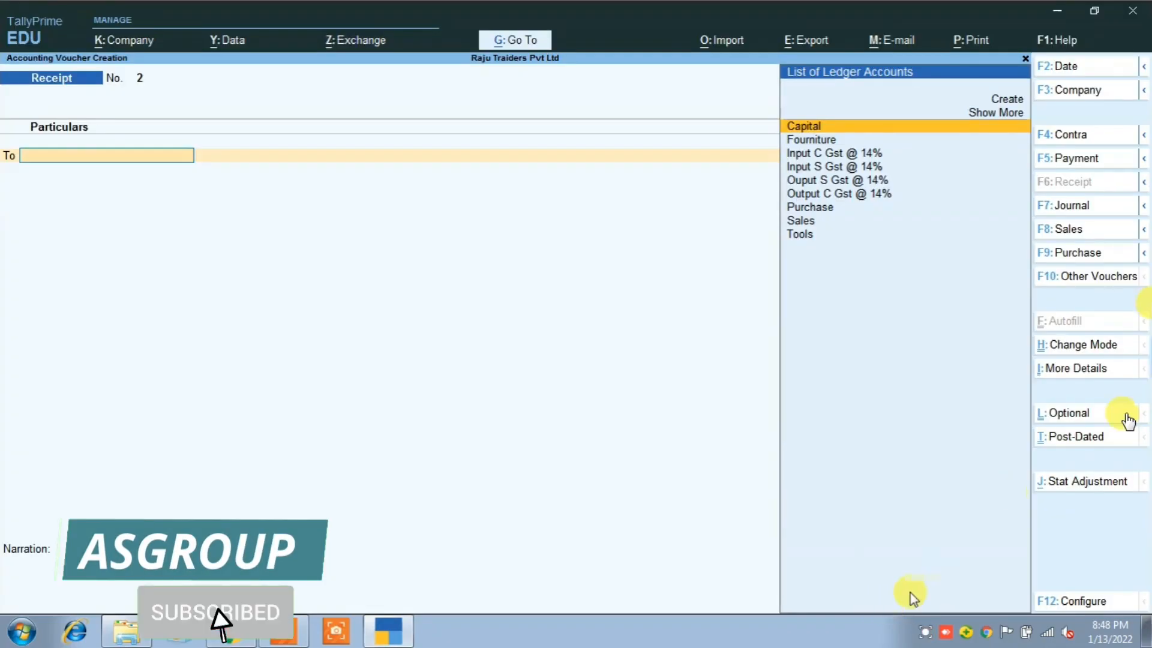
Open a new Purchase voucher with supplier invoice number 104 dated 1-Apr-21.
click(1072, 254)
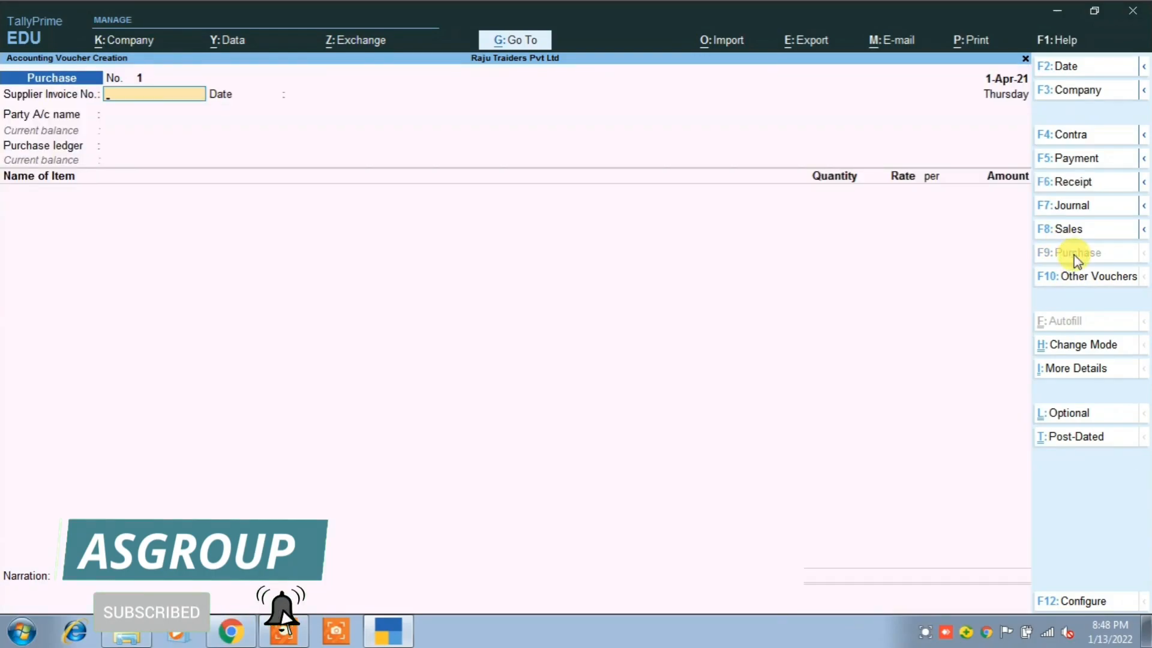
text(104)
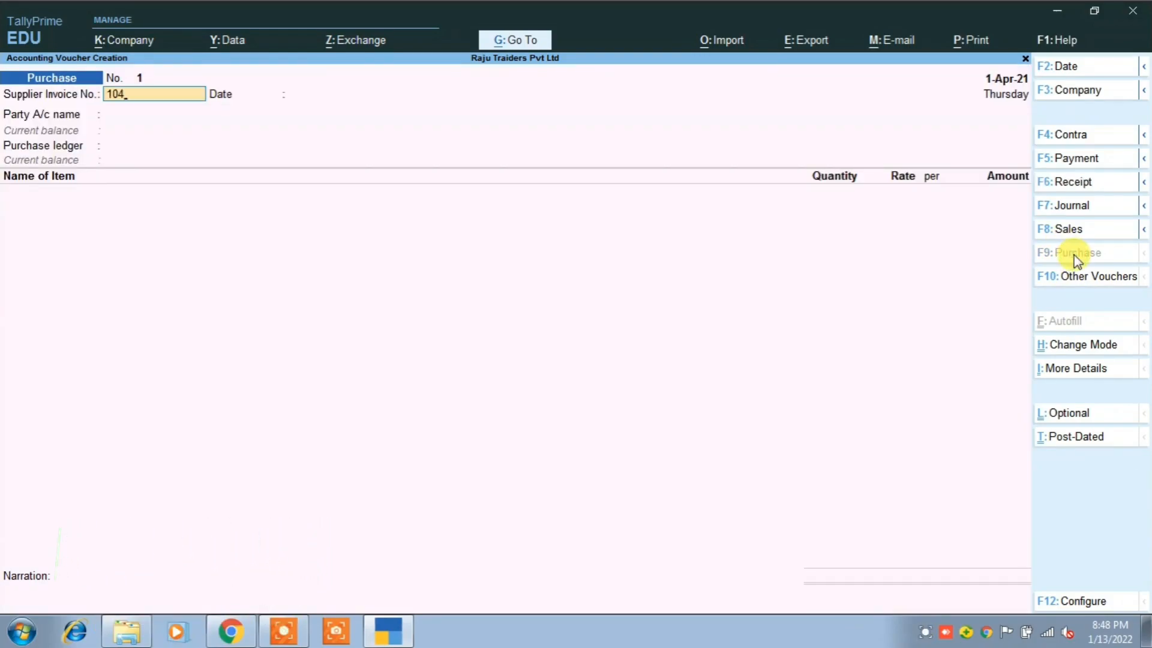
key(Return)
key(Return)
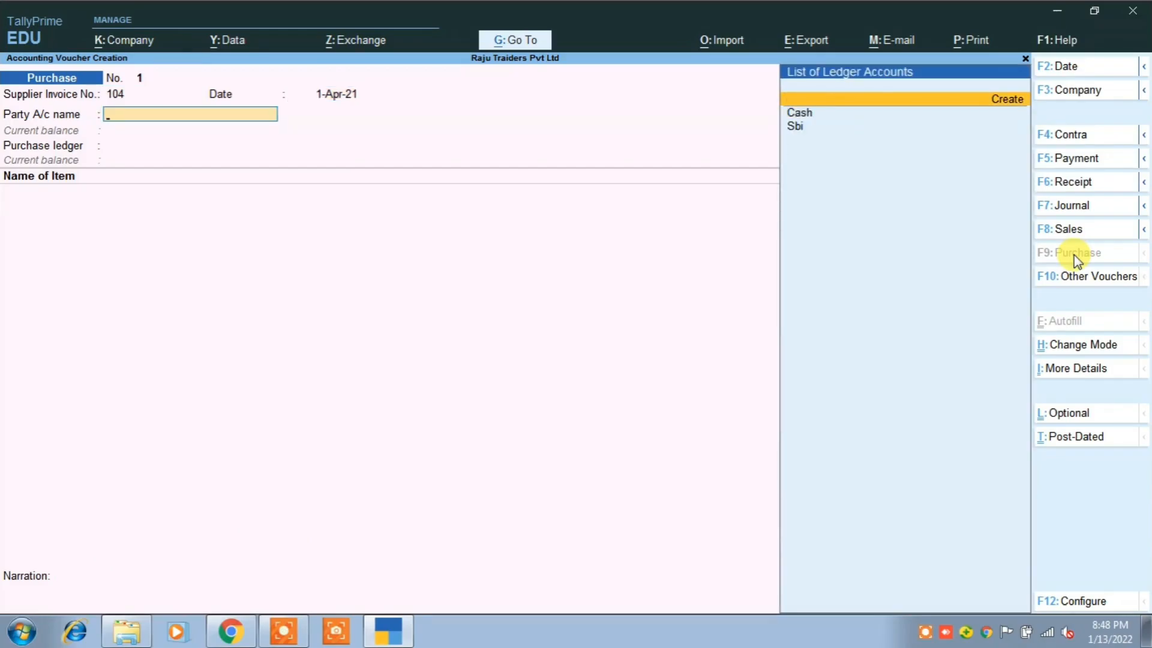
Start a new party ledger named Rohit Traiders under Sundry Creditors from the purchase voucher.
key(Return)
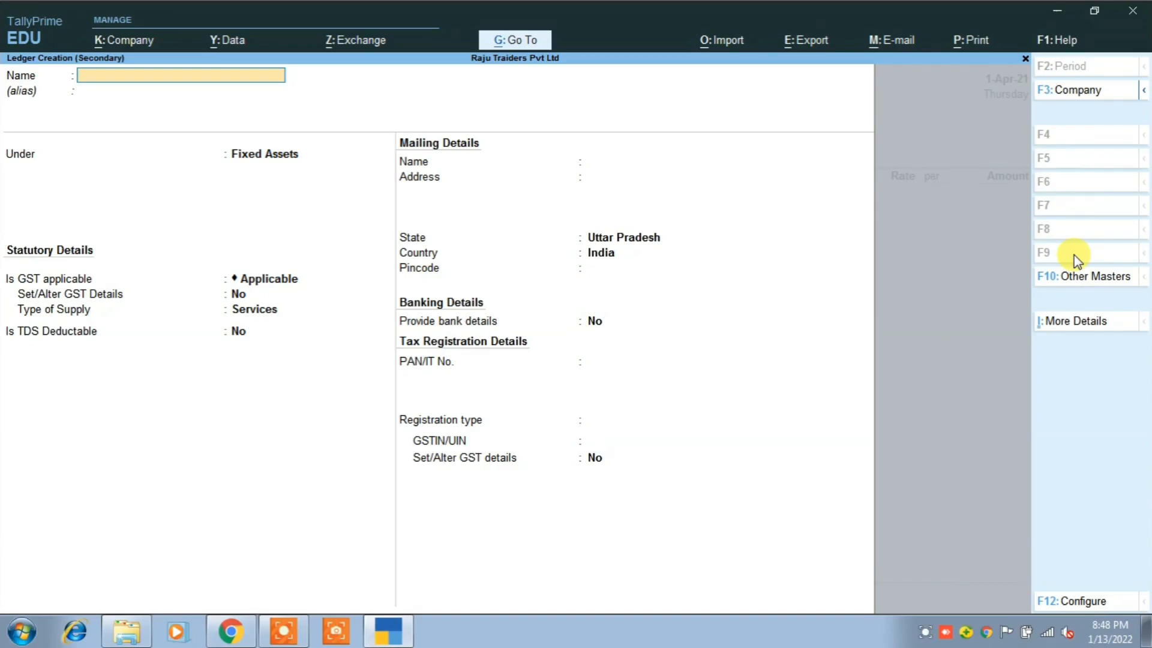
text(Rohit Traiders)
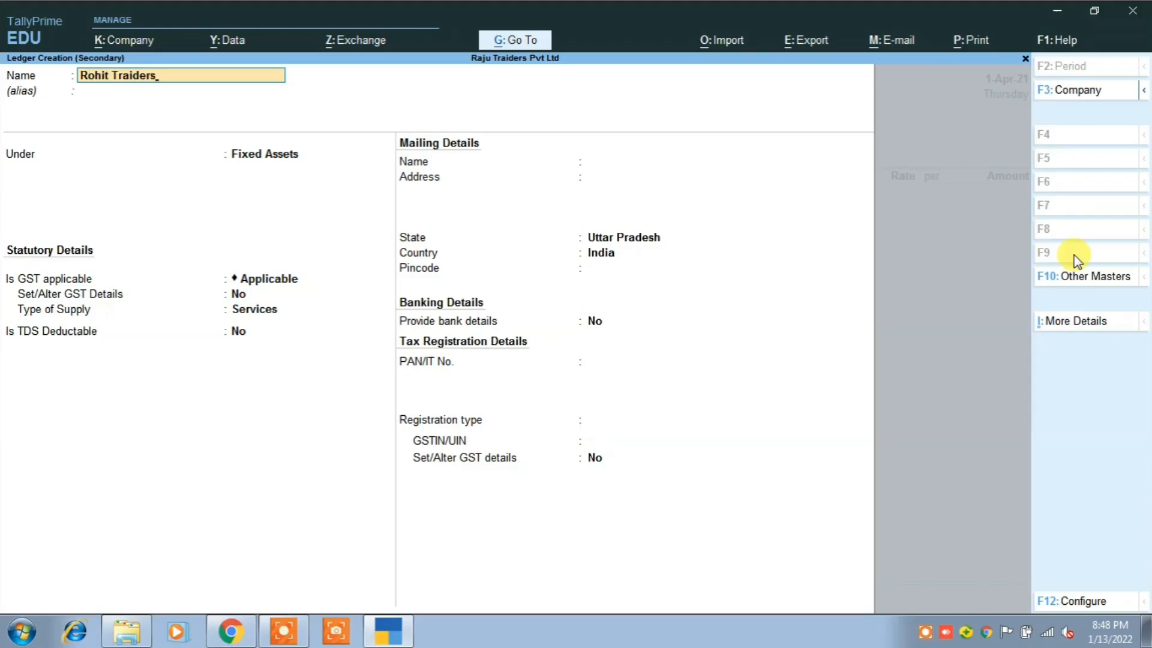
key(Return)
key(Return)
text(S)
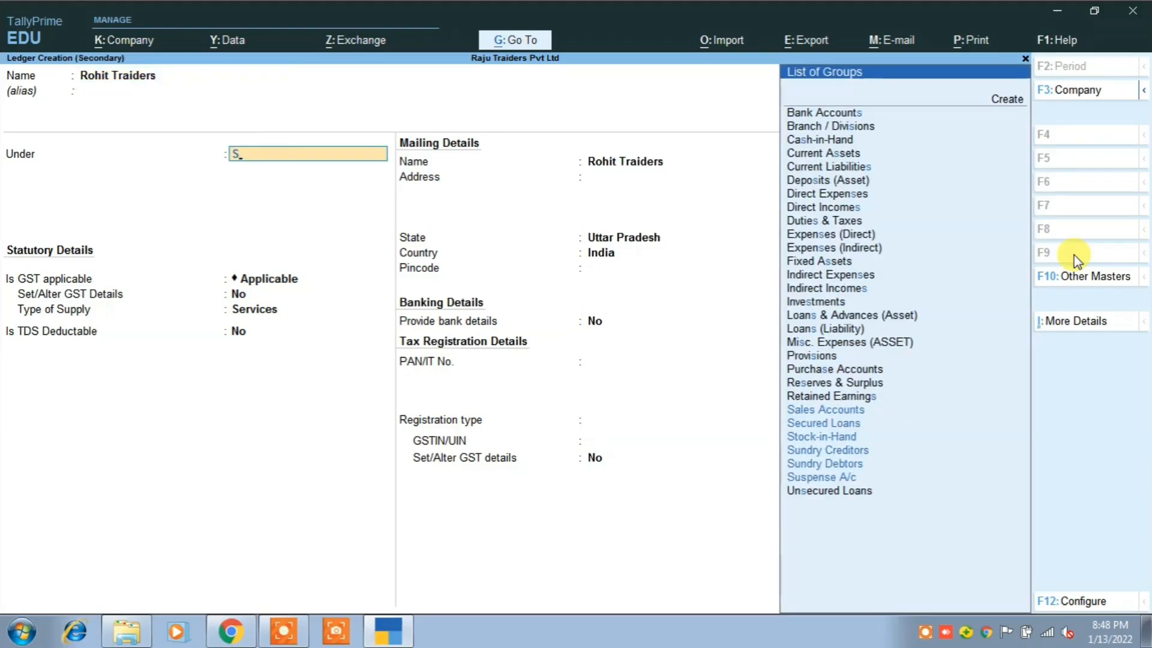
key(Down)
key(Down)
key(Down)
key(Return)
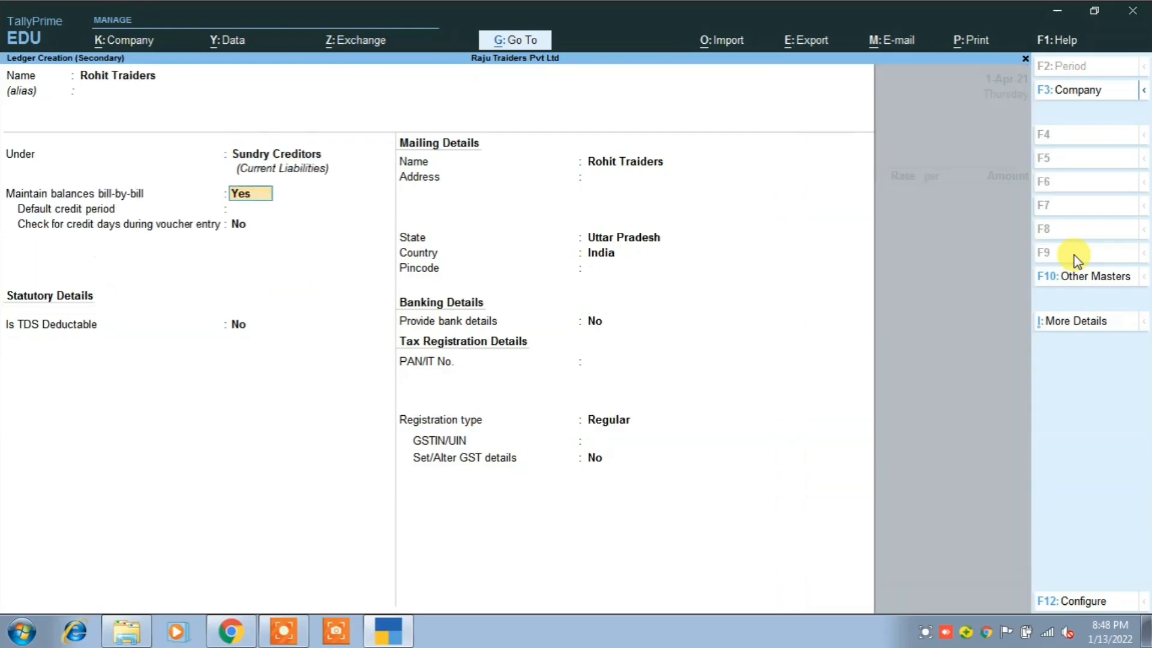
Keep bill-by-bill balances on for Rohit Traiders and enter Kanpur as its address, with state Uttar Pradesh and country India.
key(Return)
key(Return)
key(Return)
key(Return)
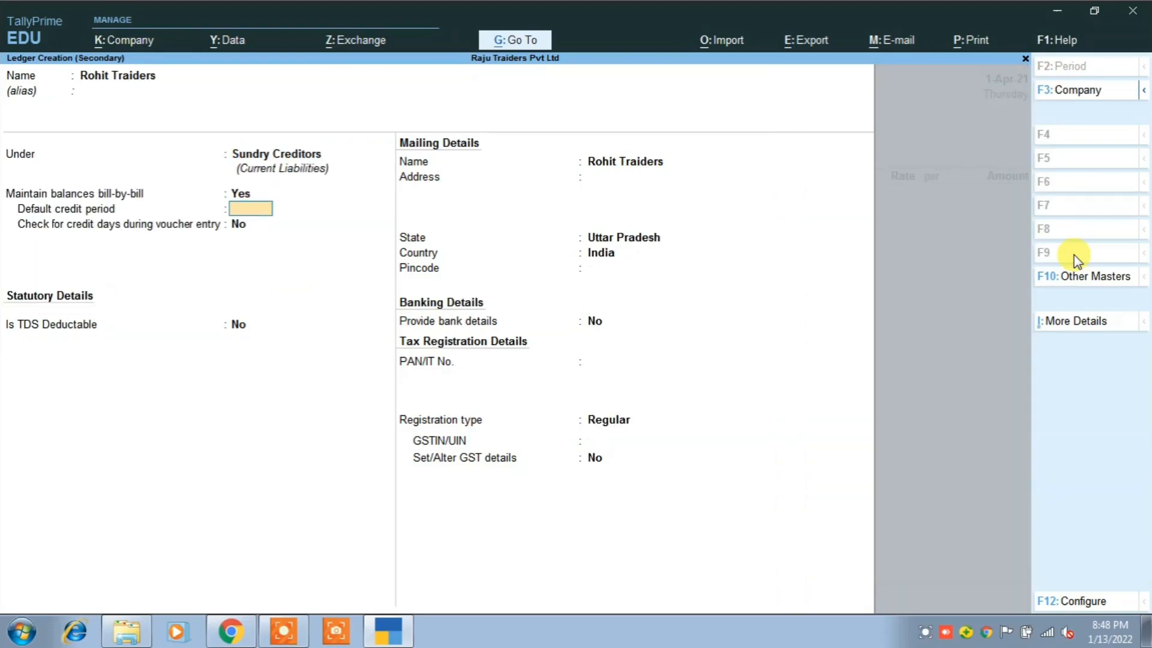
key(Return)
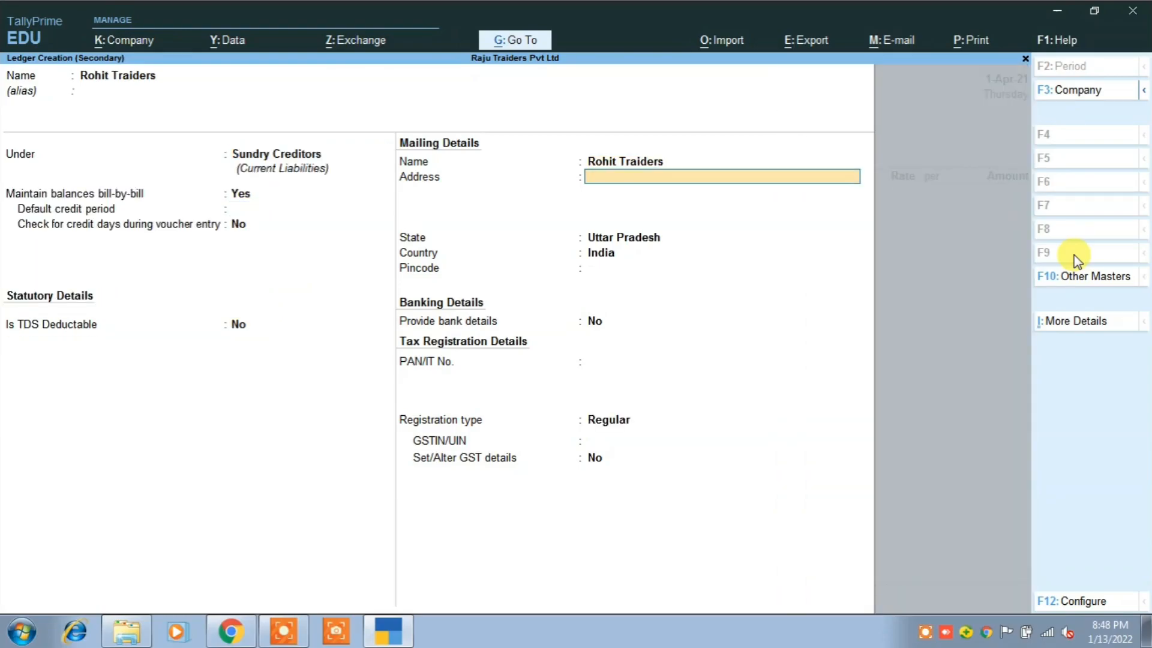
key(Return)
key(Return)
key(Return)
key(Return)
key(Return)
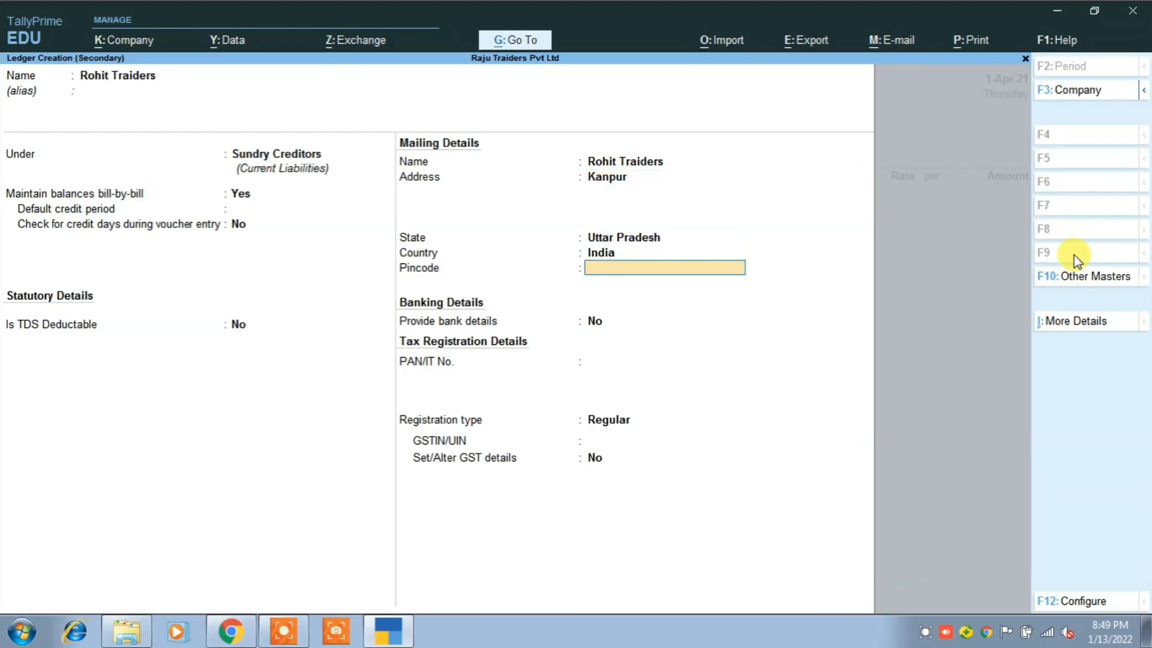
Save the Rohit Traiders ledger with no bank details, Regular registration, blank PAN and GSTIN, and Set/Alter GST details at No.
key(Return)
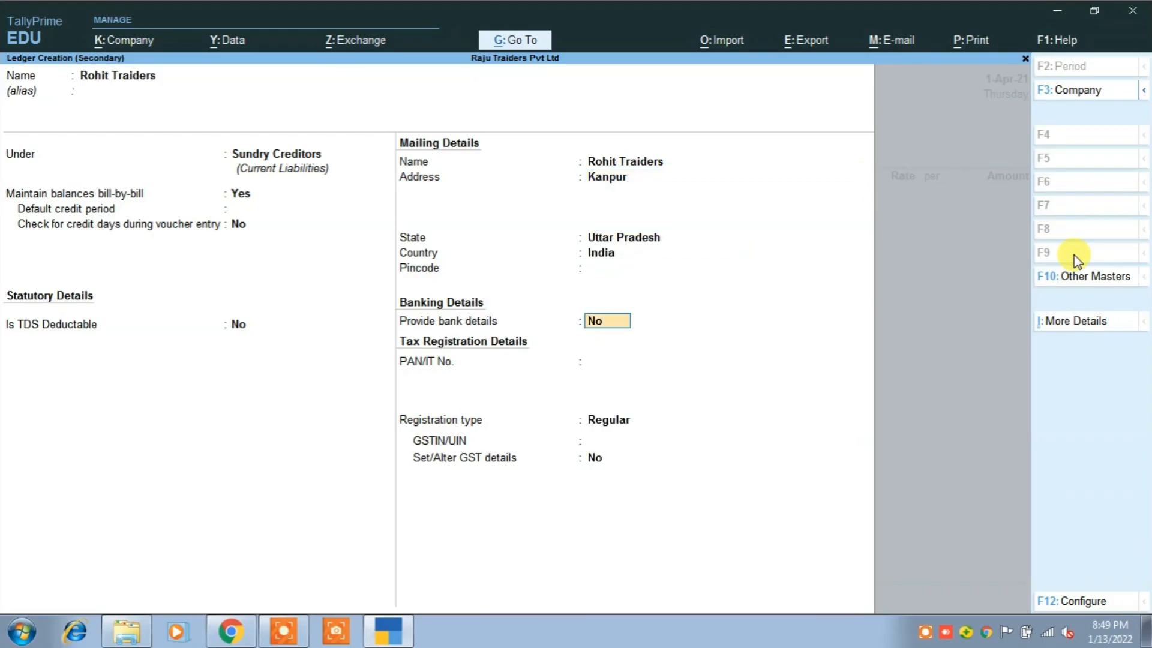
key(Return)
key(Return)
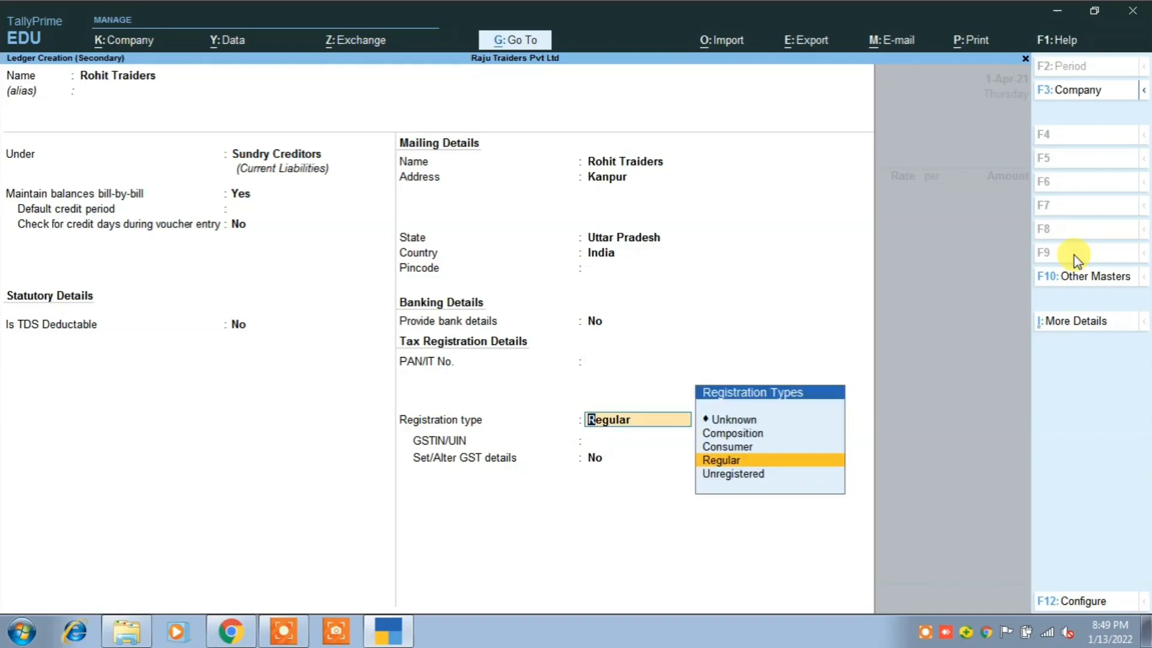
key(Return)
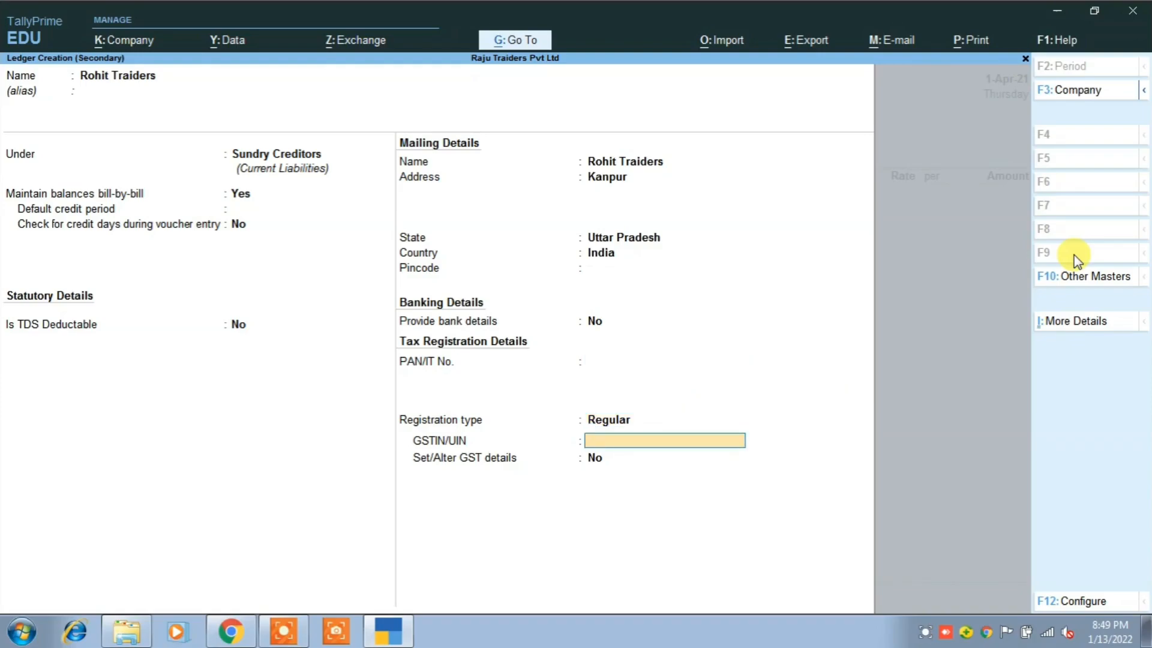
key(Return)
key(Return)
key(Return)
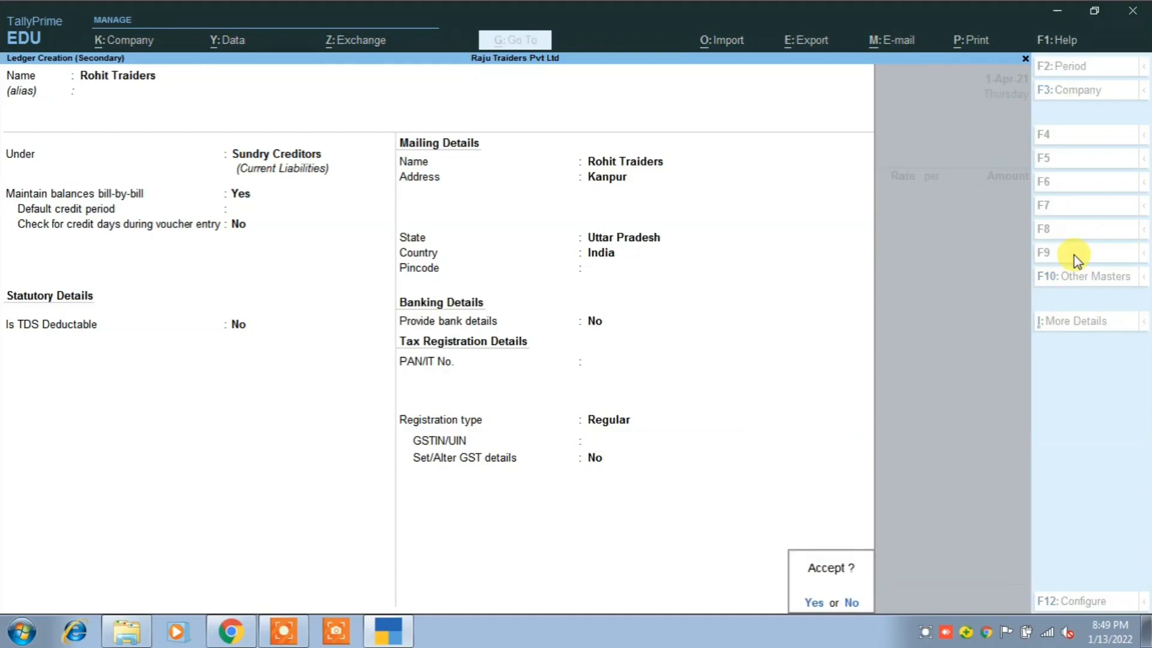
key(Return)
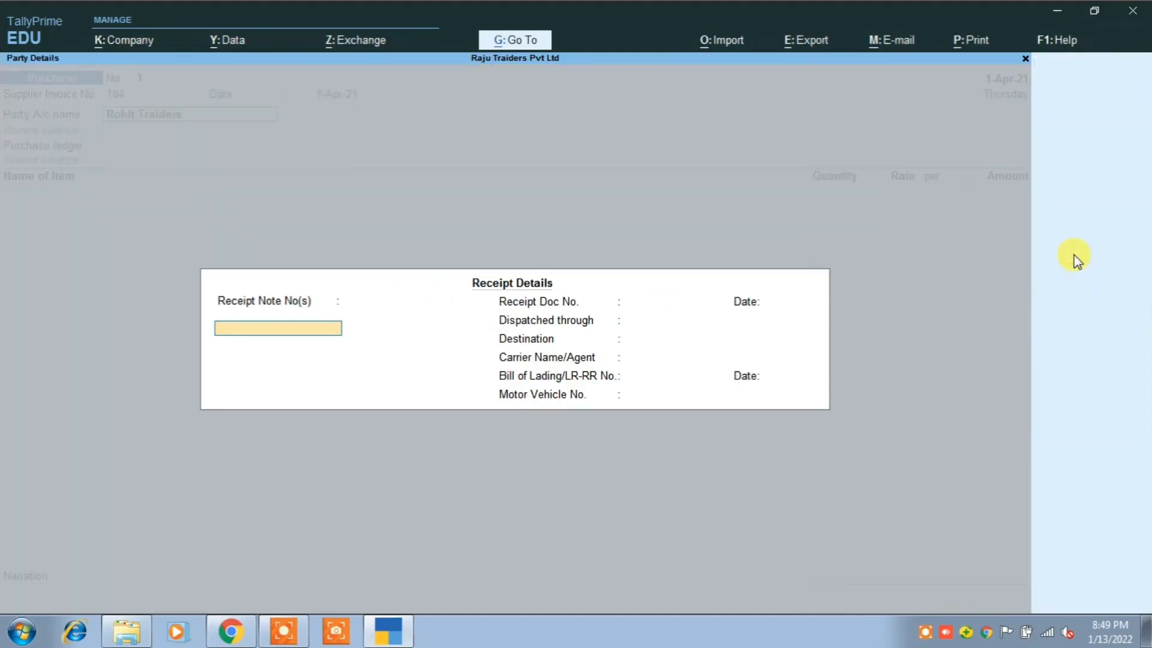
Leave all receipt details blank and accept the party details of Rohit Traiders for the purchase voucher.
key(Return)
key(Return)
key(Return)
key(Return)
key(Return)
key(Return)
key(Return)
key(Return)
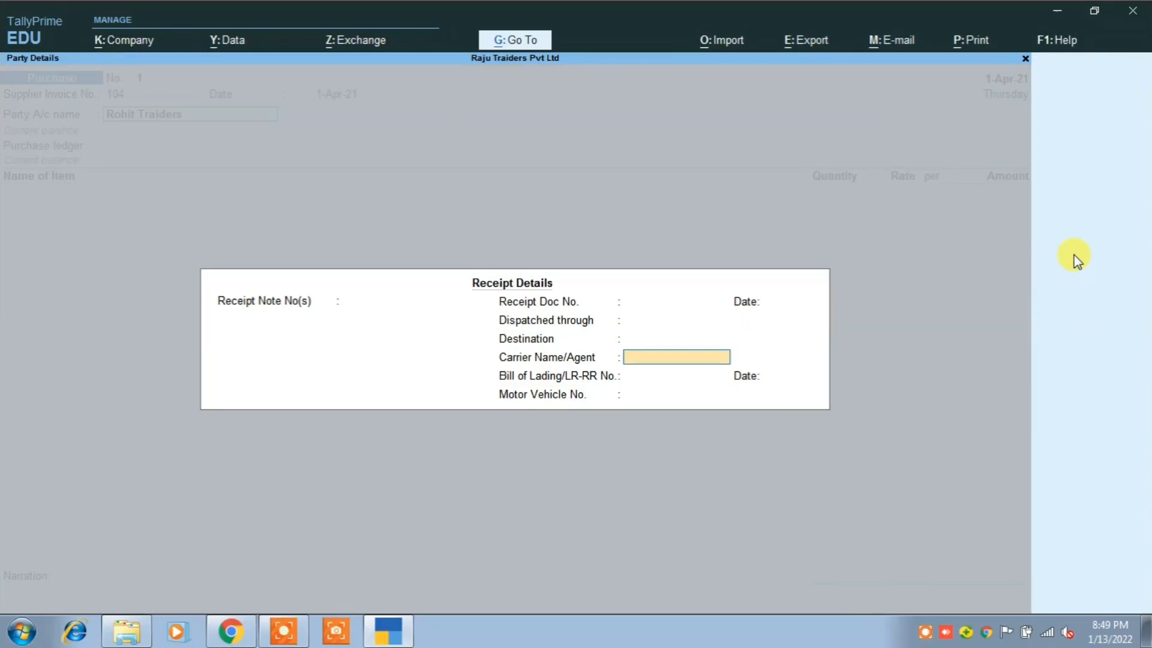
key(Return)
key(Return)
key(Return)
key(Return)
key(Return)
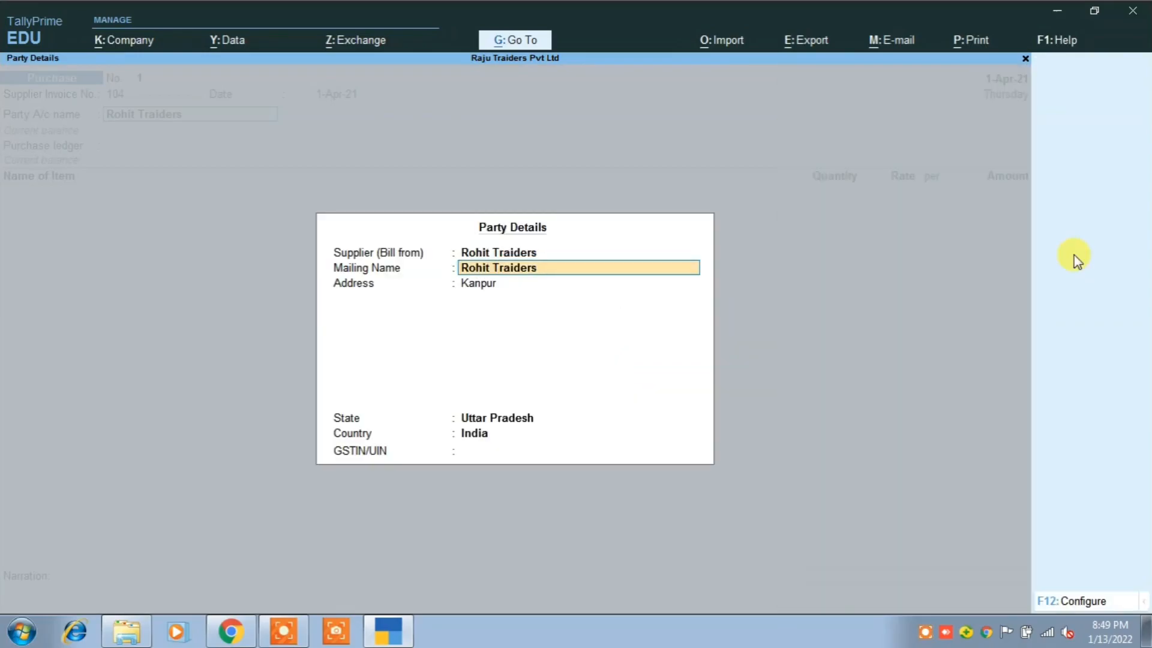
key(Return)
key(Return)
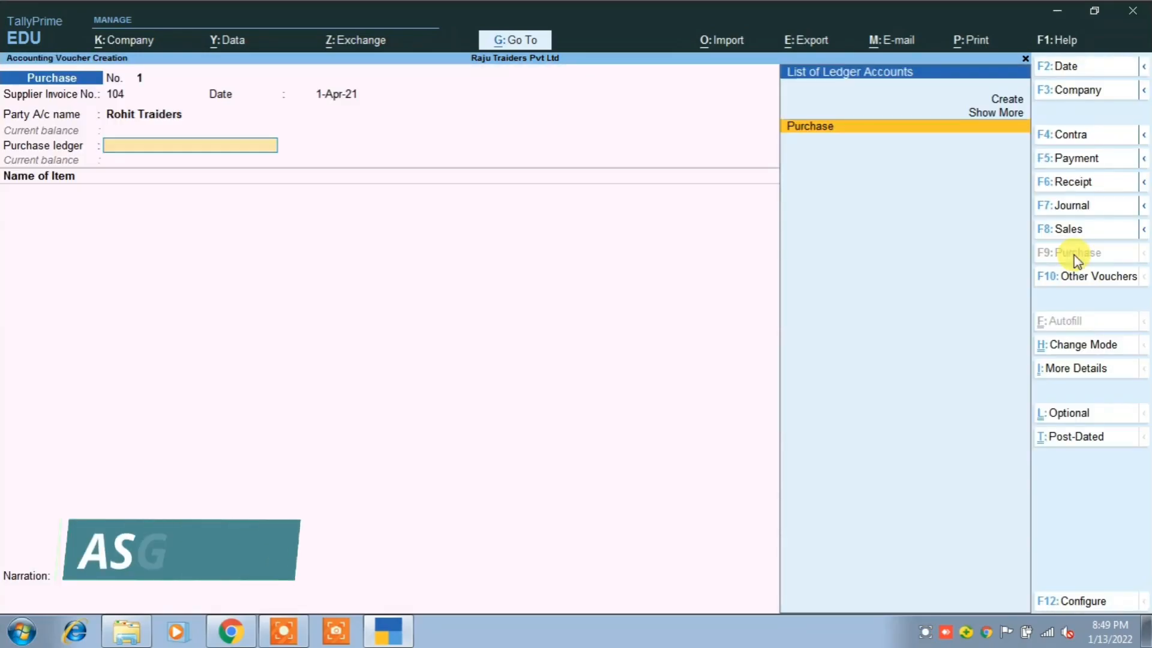
Select Purchase as the purchase ledger and add 1000 bags of Acc Cement, checking the quantity in the practice set PDF in Chrome.
key(Return)
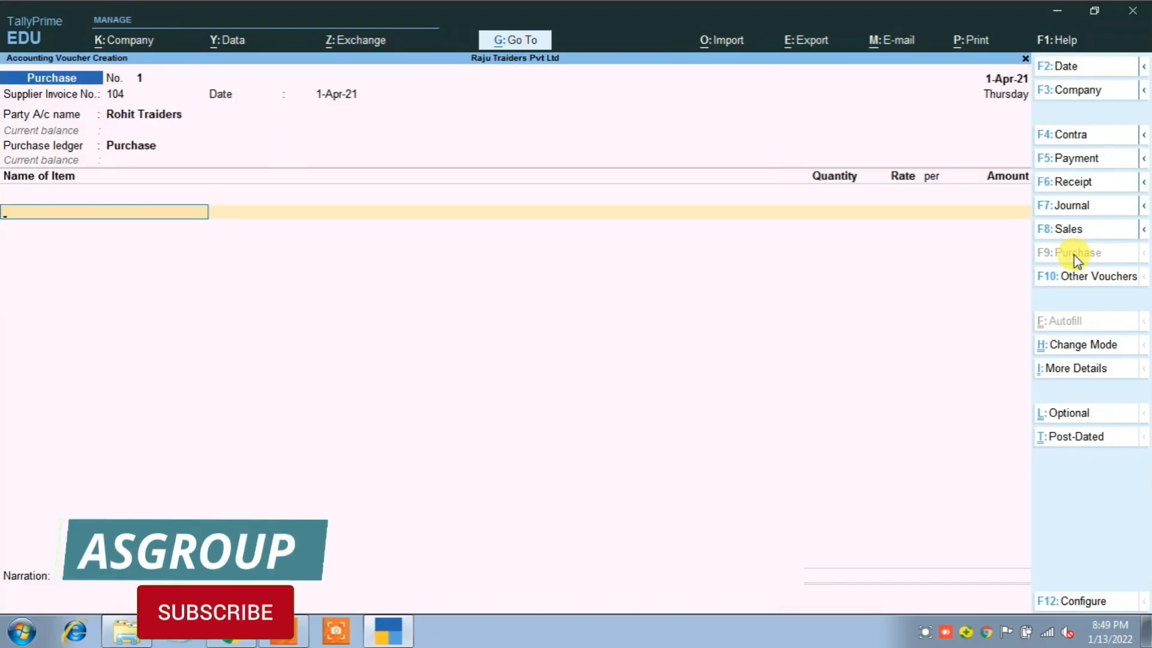
text(A)
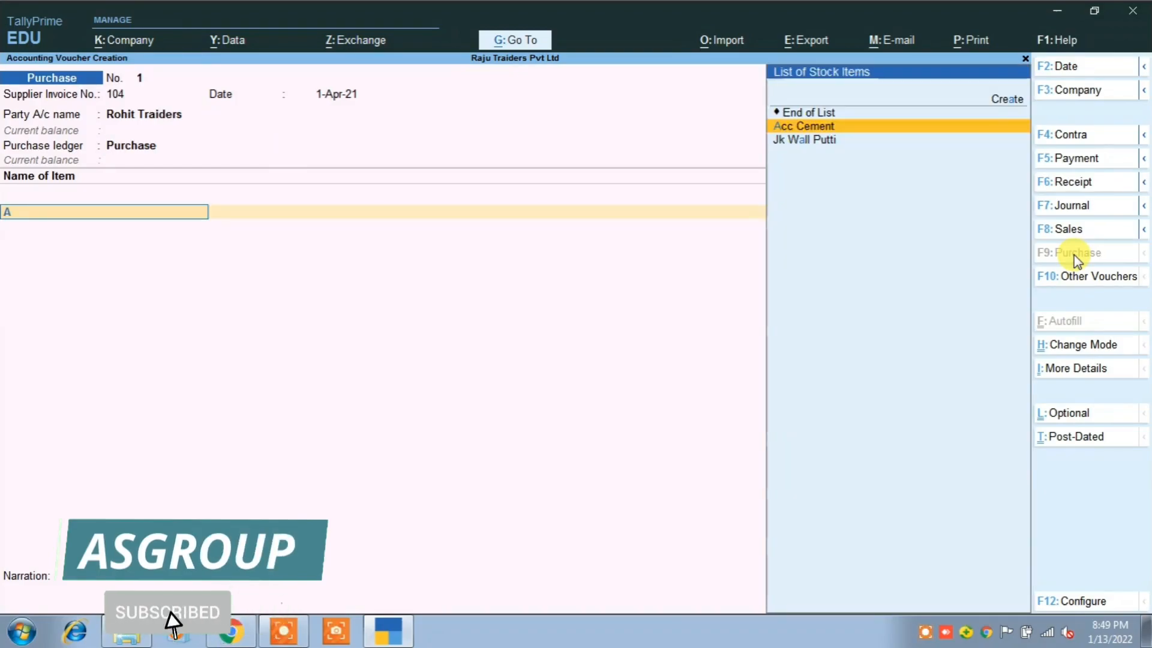
key(Return)
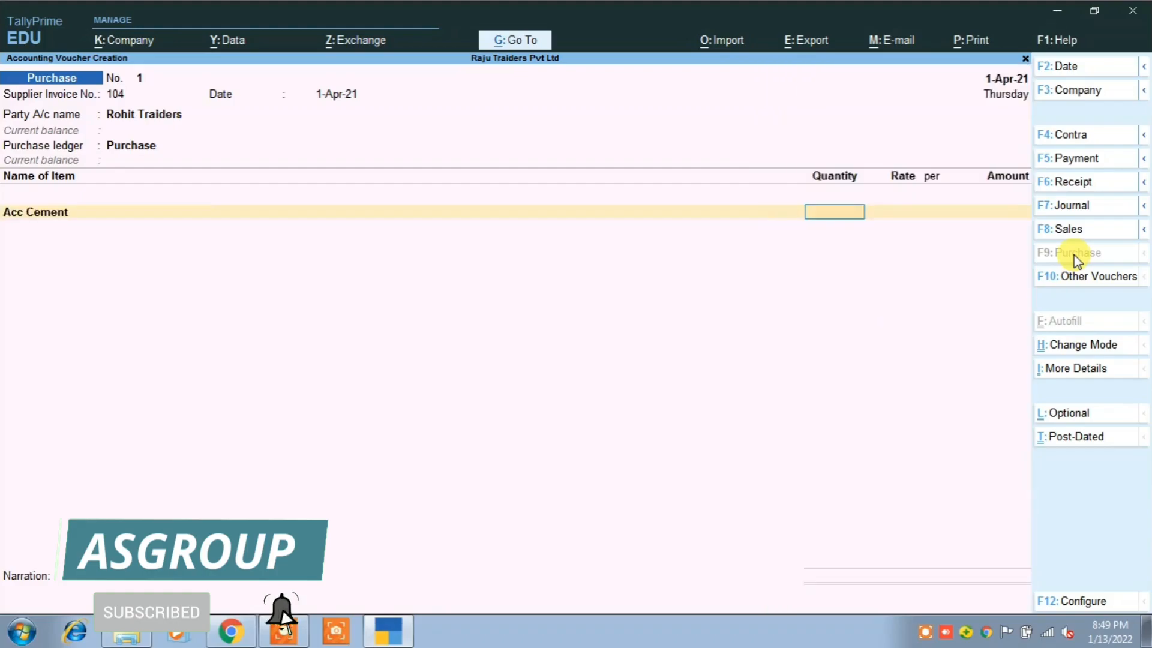
key(alt+Tab)
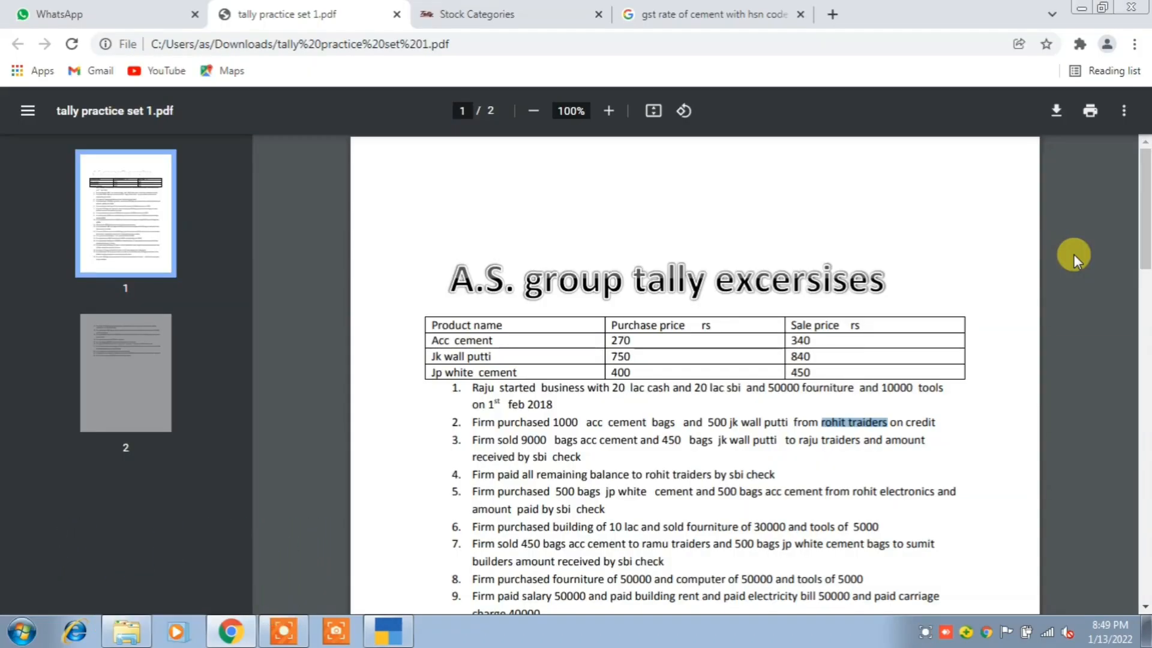
key(alt+Tab)
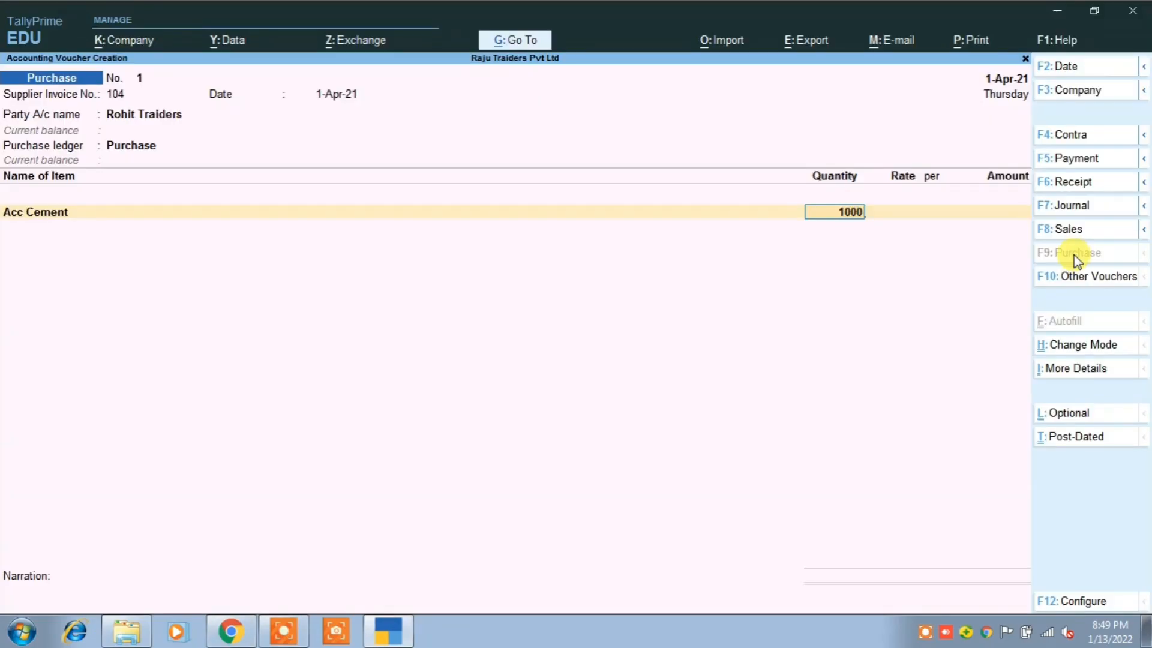
key(Return)
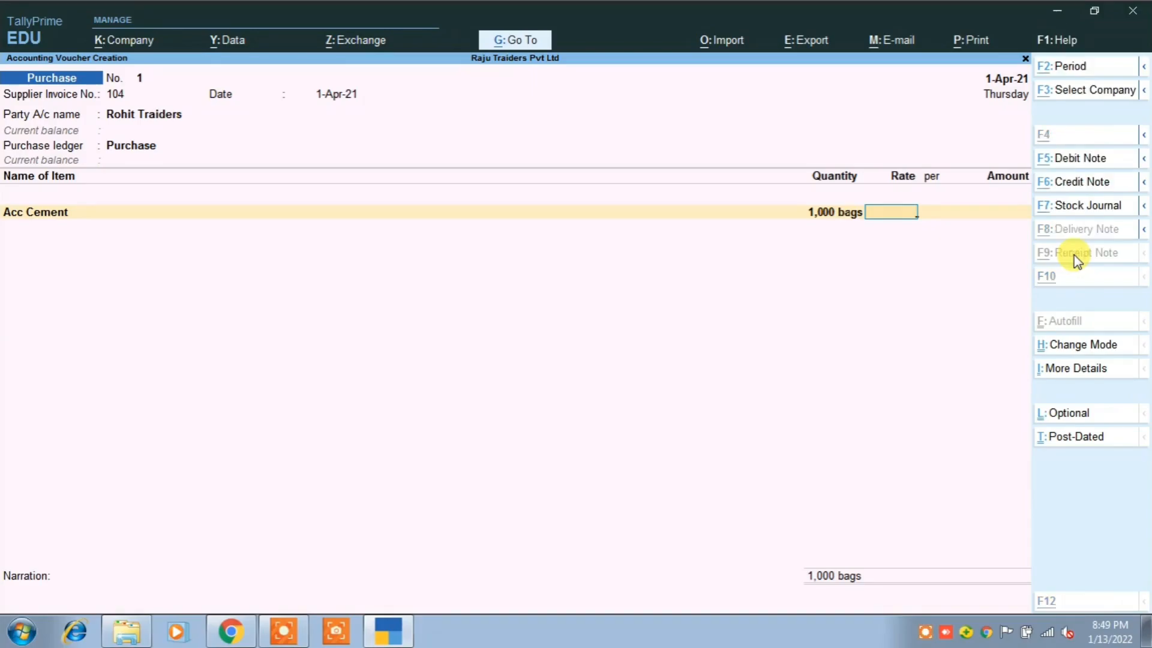
Look up the Acc Cement purchase price in the PDF in Chrome and enter a rate of 270 per bag in TallyPrime.
key(alt+Tab)
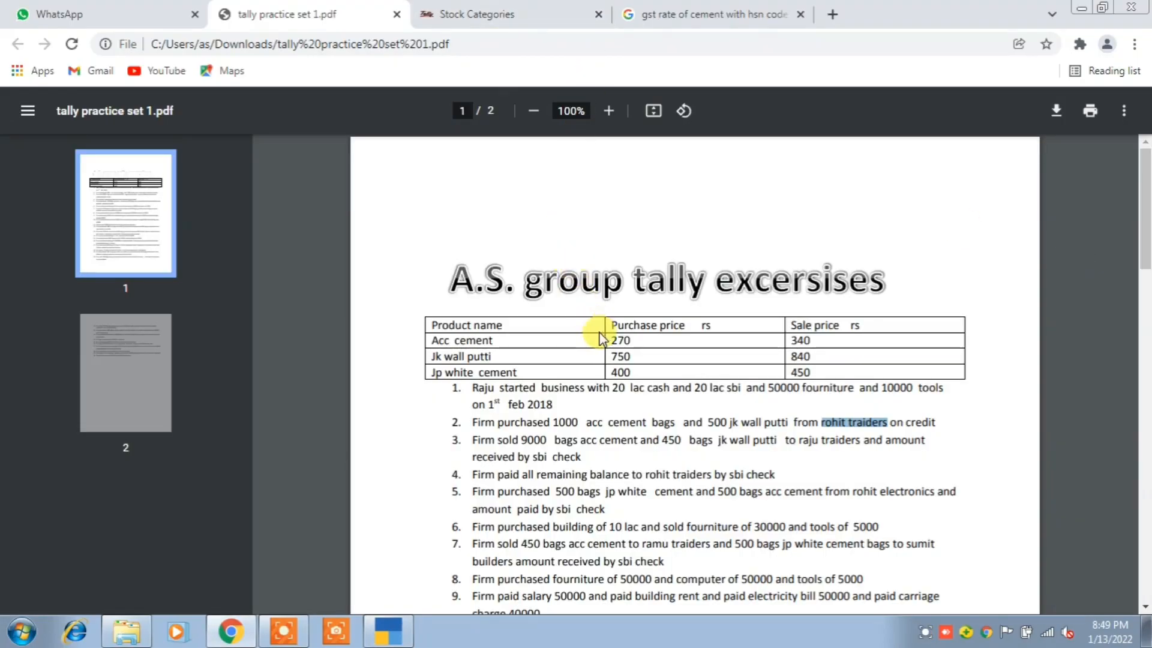
key(alt+Tab)
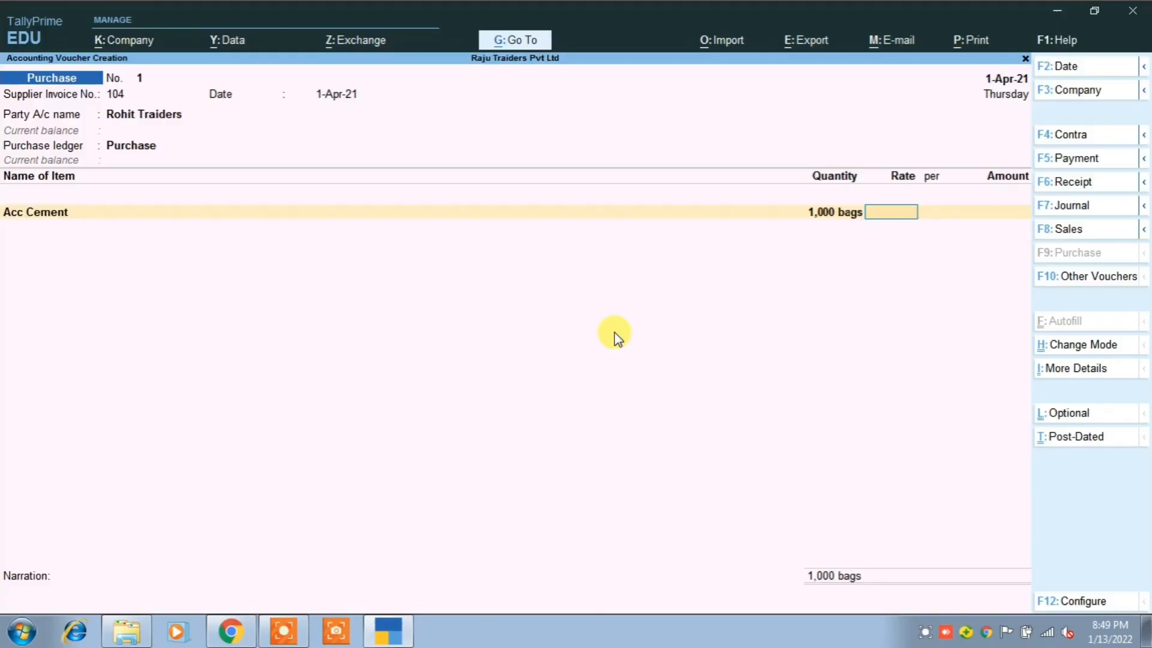
key(Return)
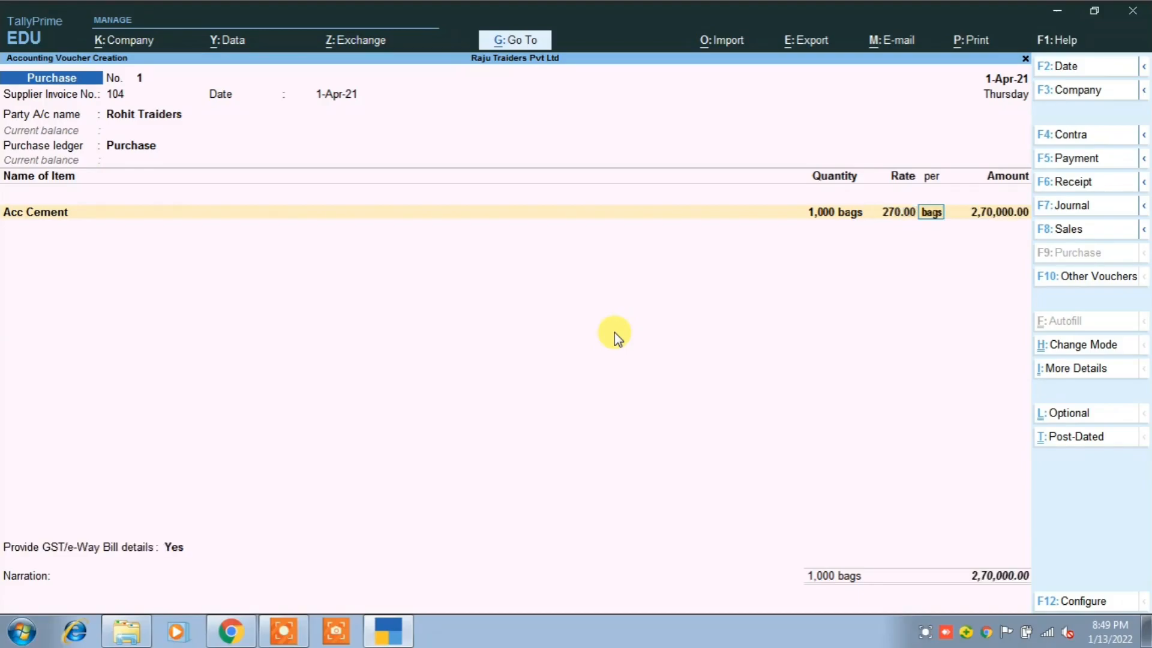
key(Return)
key(Return)
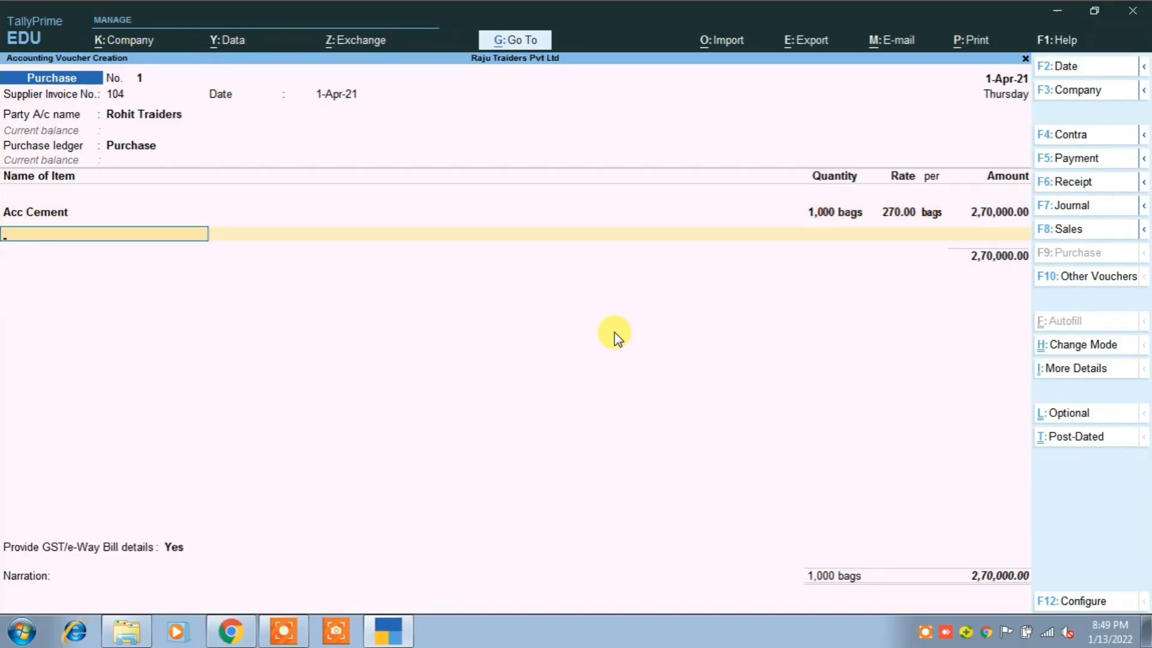
Check the second purchased item in the PDF in Chrome and add 500 bags of Jk Wall Putti to the TallyPrime voucher.
key(alt+Tab)
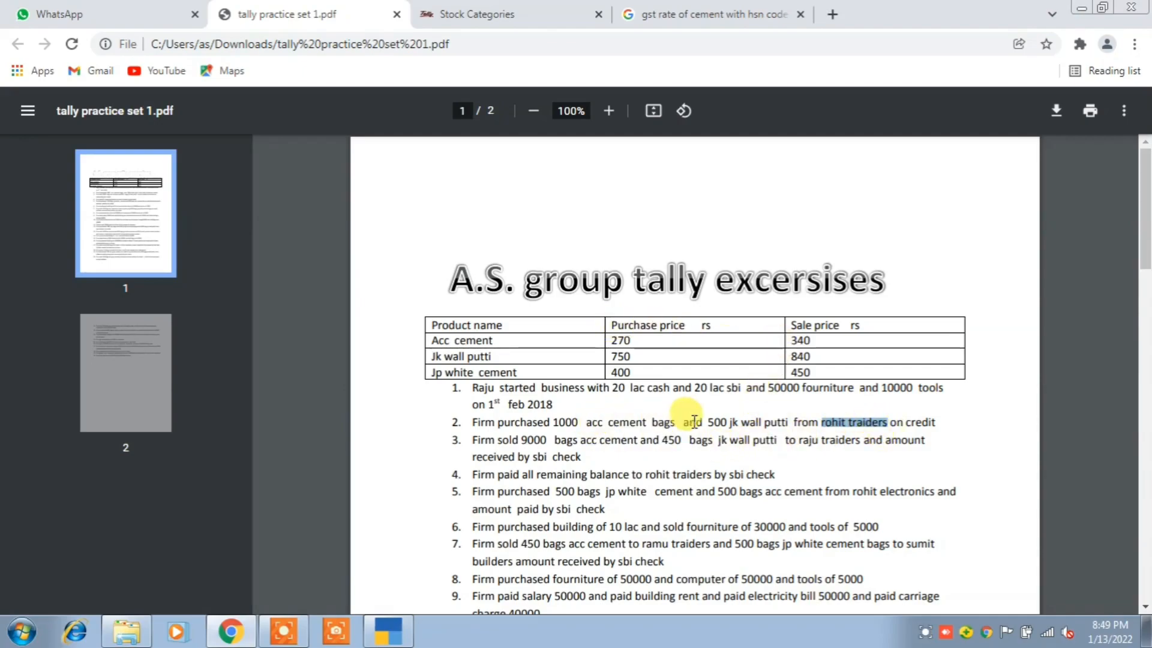
key(alt+Tab)
text(J)
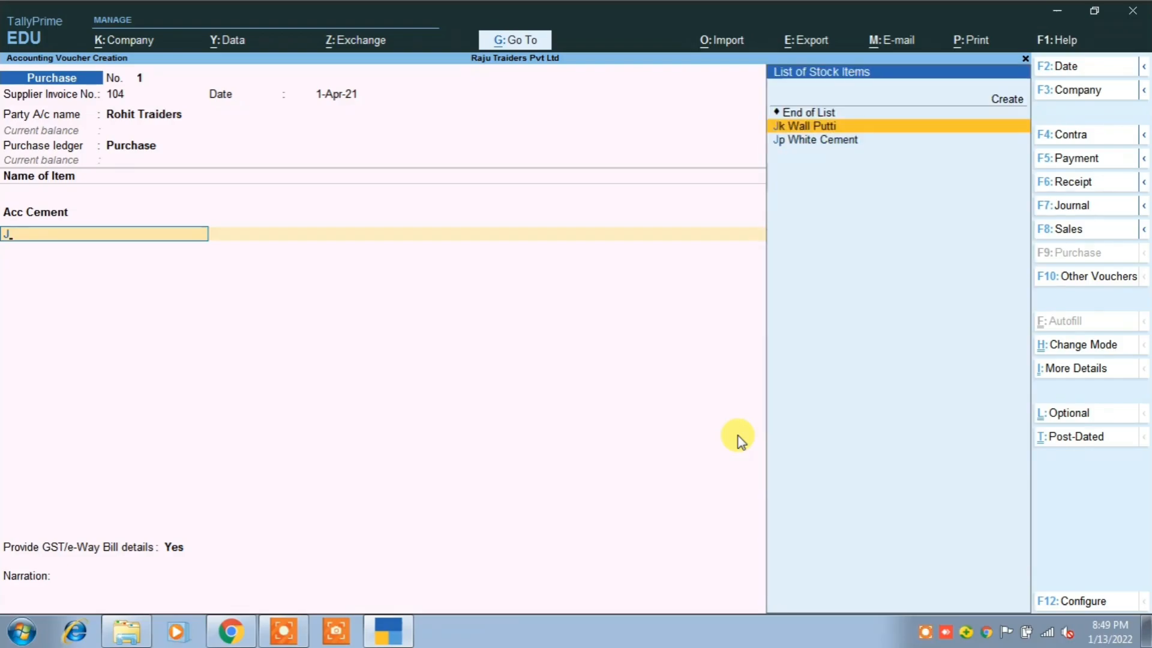
key(Return)
text(50)
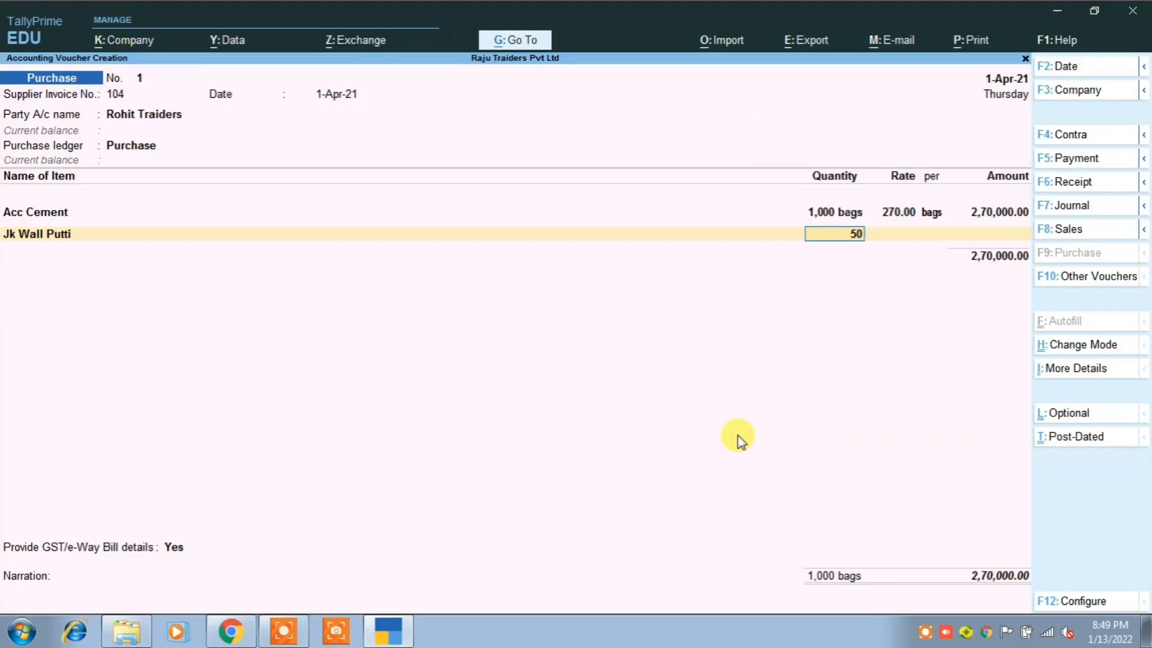
key(Return)
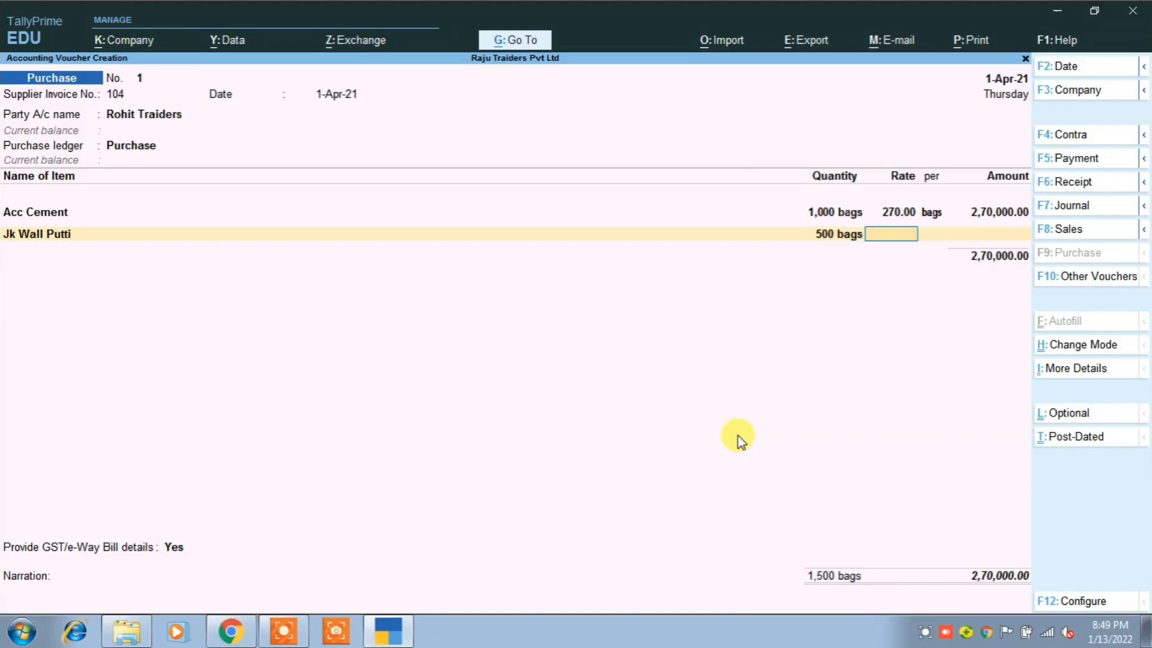
Look up the Jk Wall Putti purchase price in the PDF in Chrome and enter a rate of 750 per bag in TallyPrime.
key(alt+Tab)
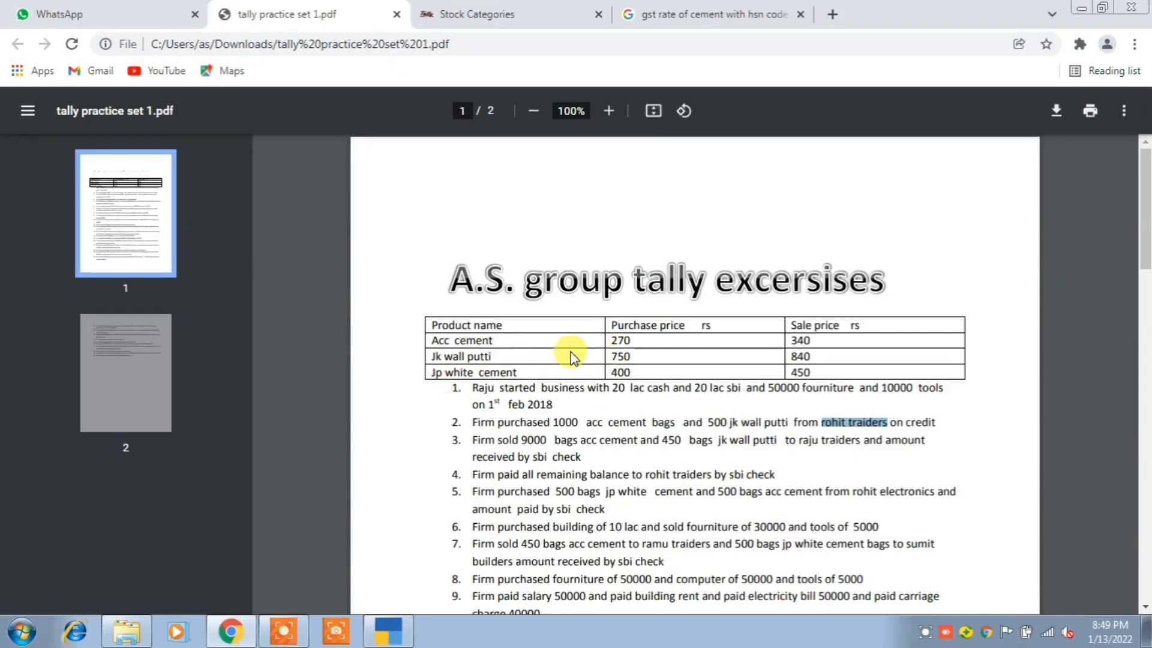
key(alt+Tab)
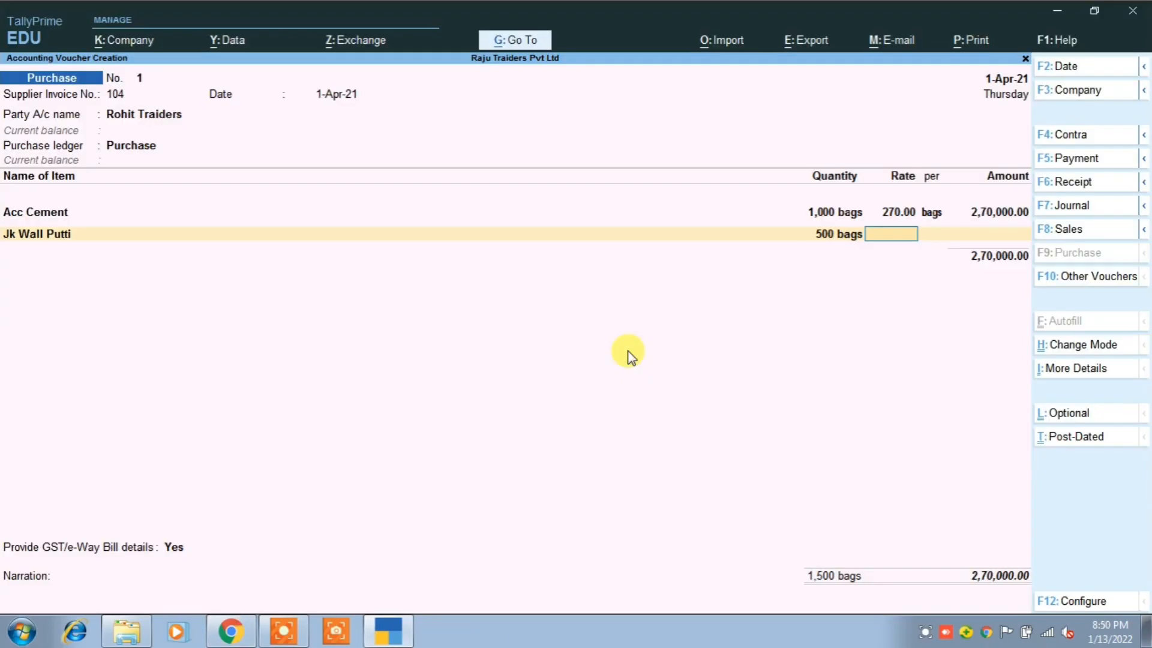
text(750)
key(Return)
key(Return)
key(Return)
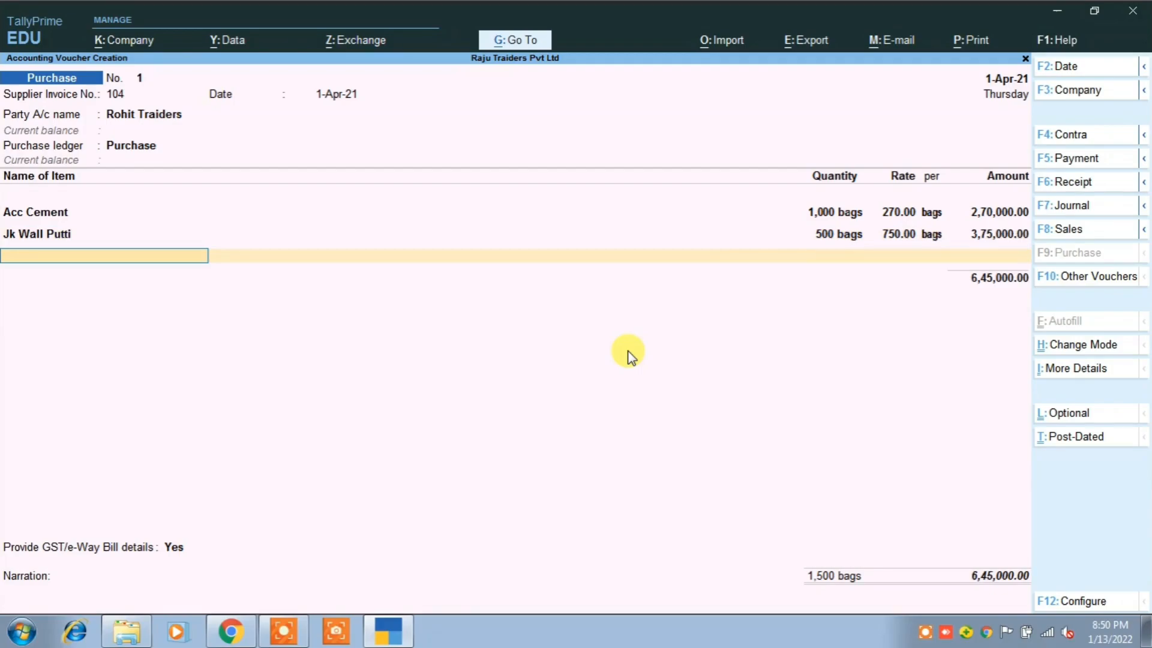
Recheck the transaction in the PDF in Chrome, and add the Input C Gst @ 14% and Input S Gst @ 14% ledgers to the voucher.
key(alt+Tab)
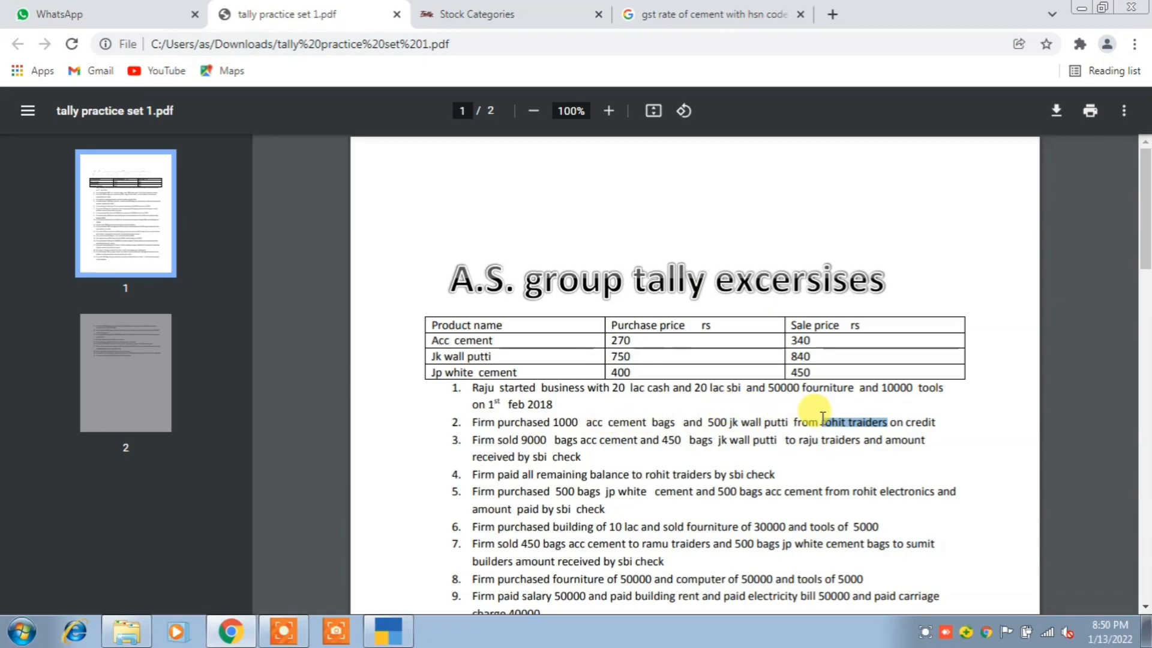
key(alt+Tab)
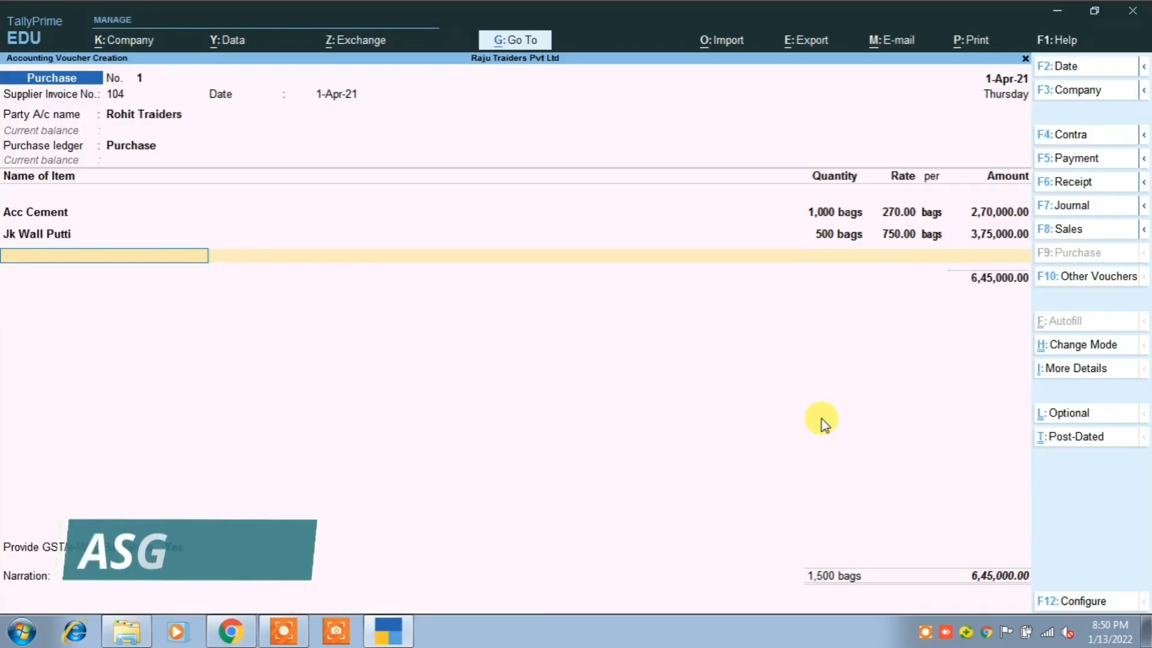
key(Return)
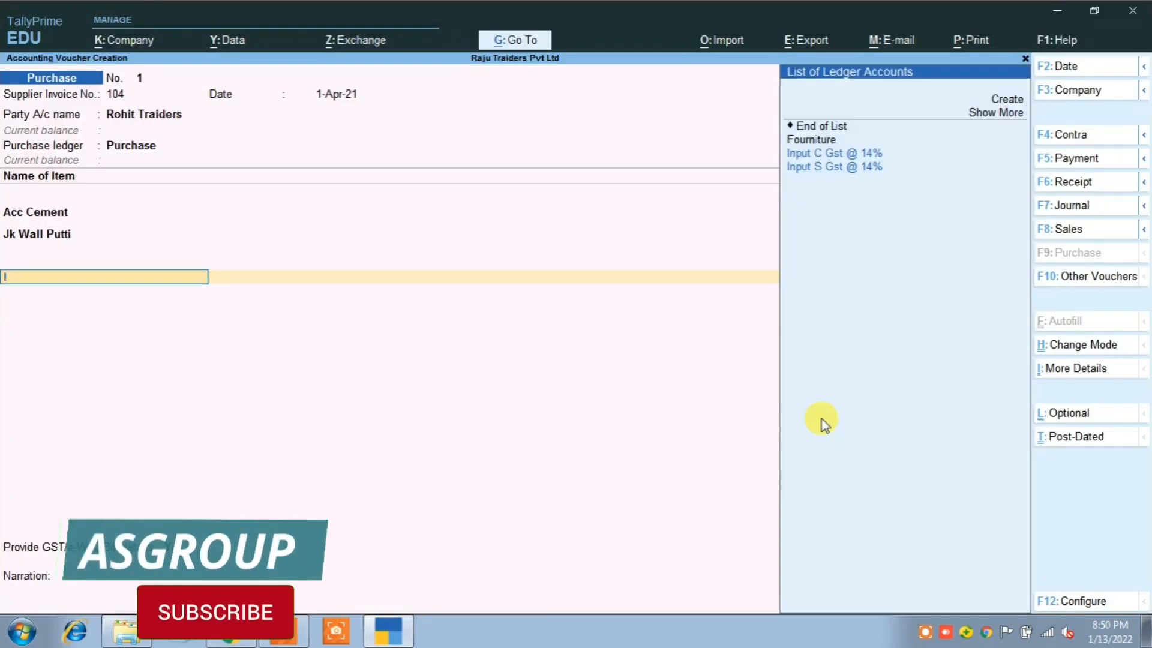
key(Down)
key(Down)
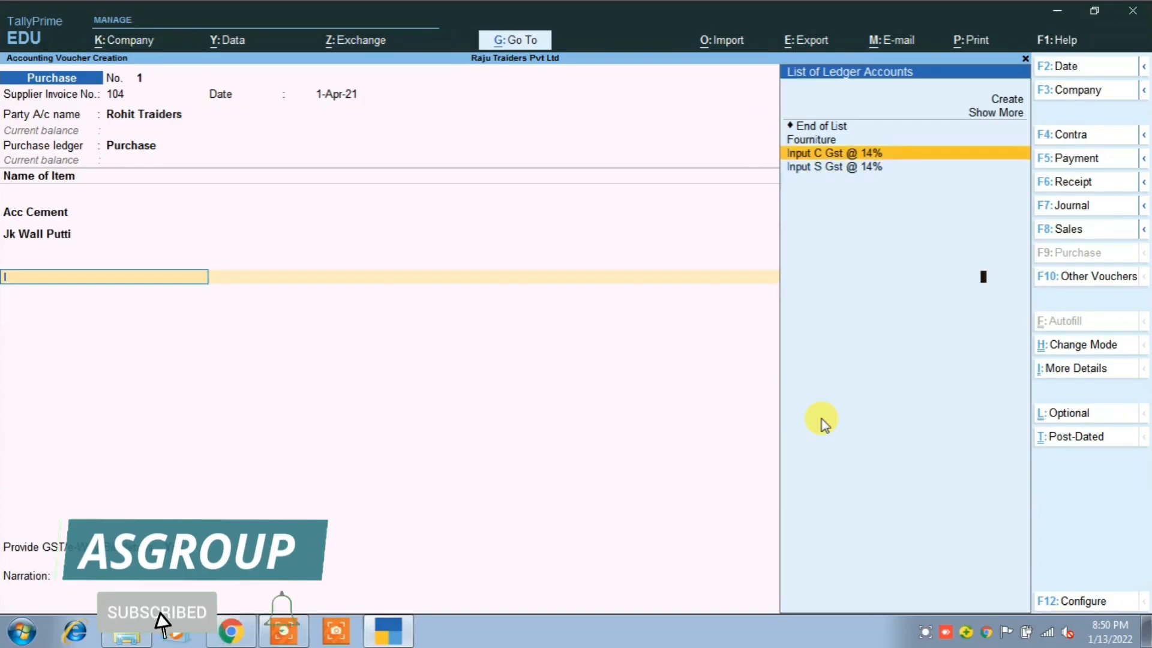
key(Return)
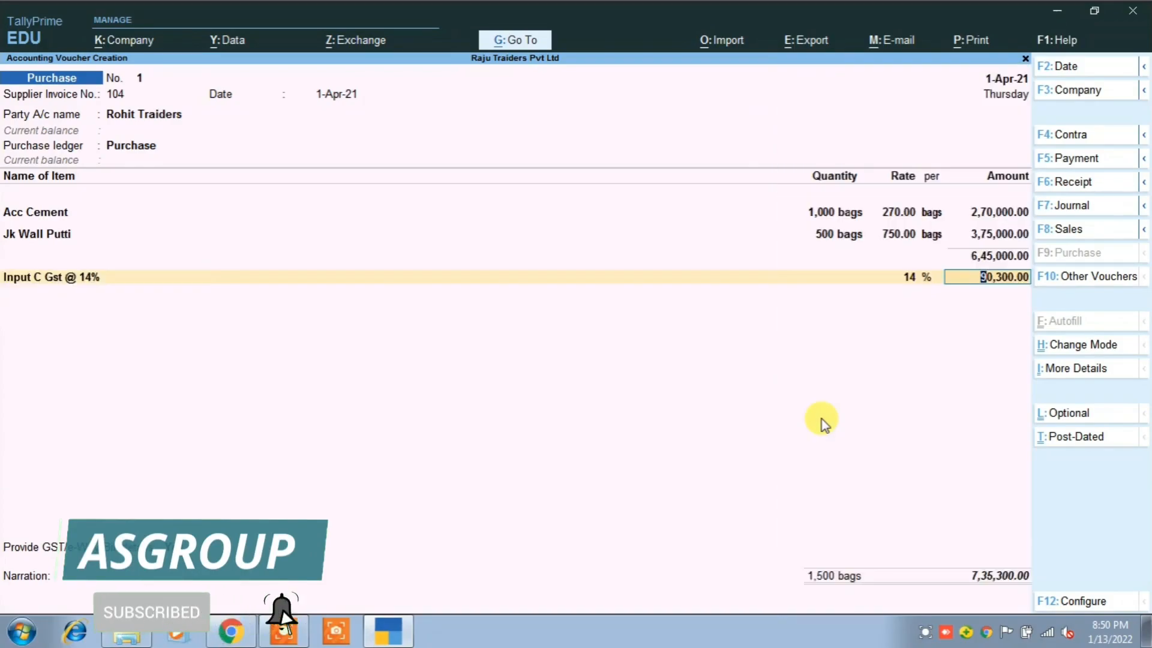
key(Return)
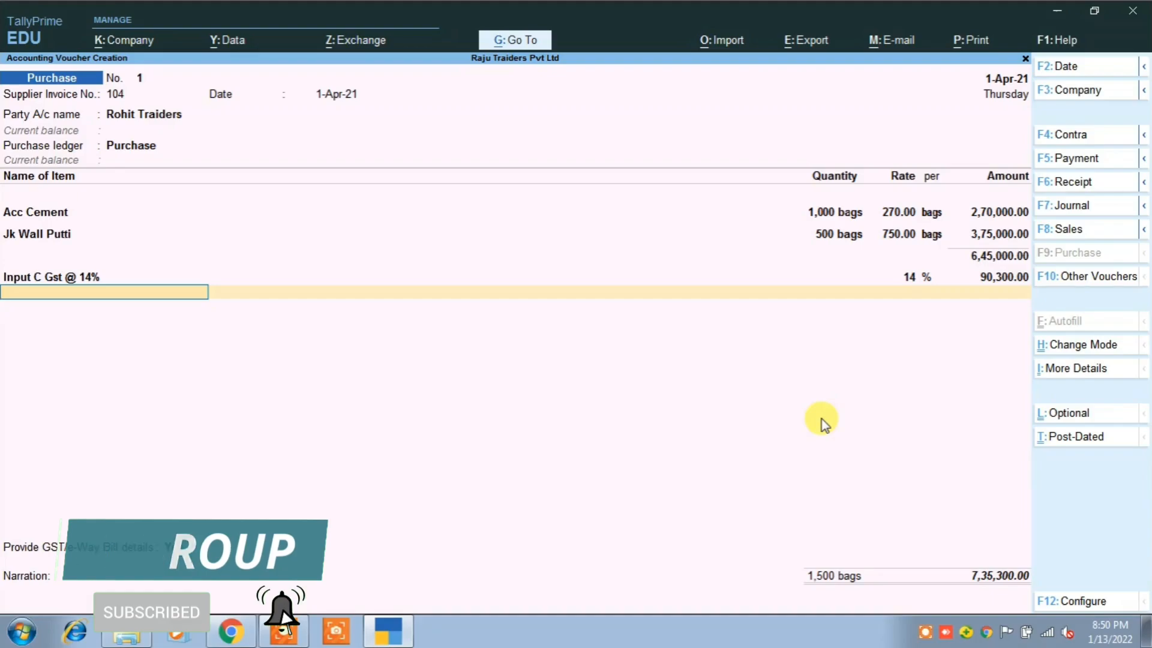
key(Down)
key(Down)
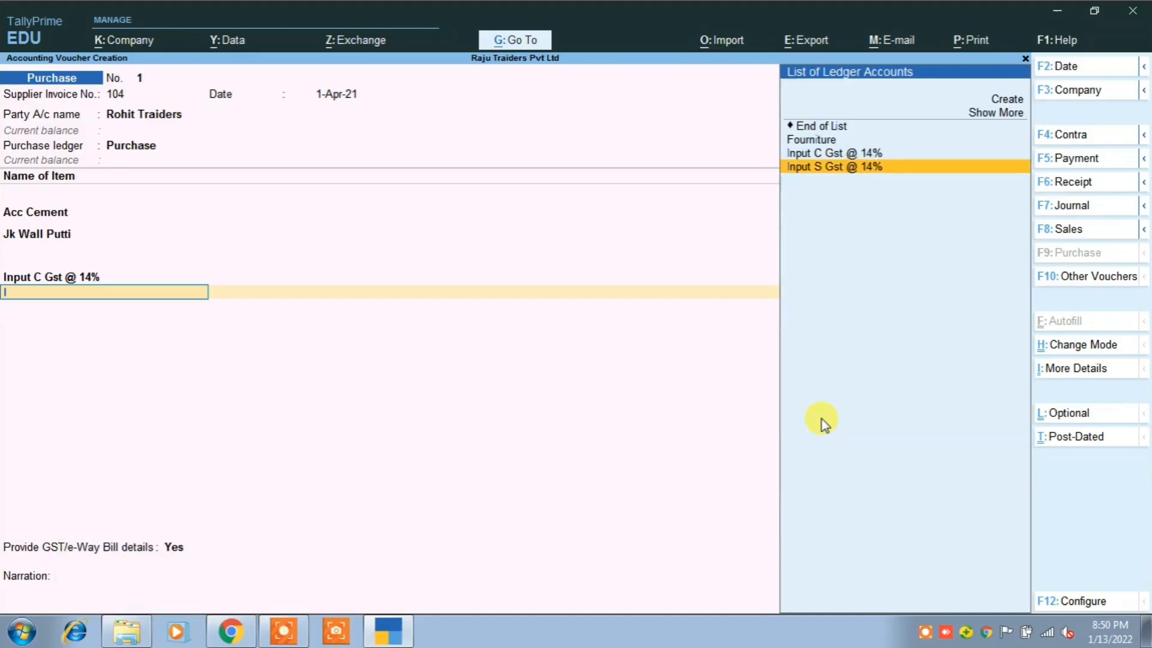
key(Return)
key(Return)
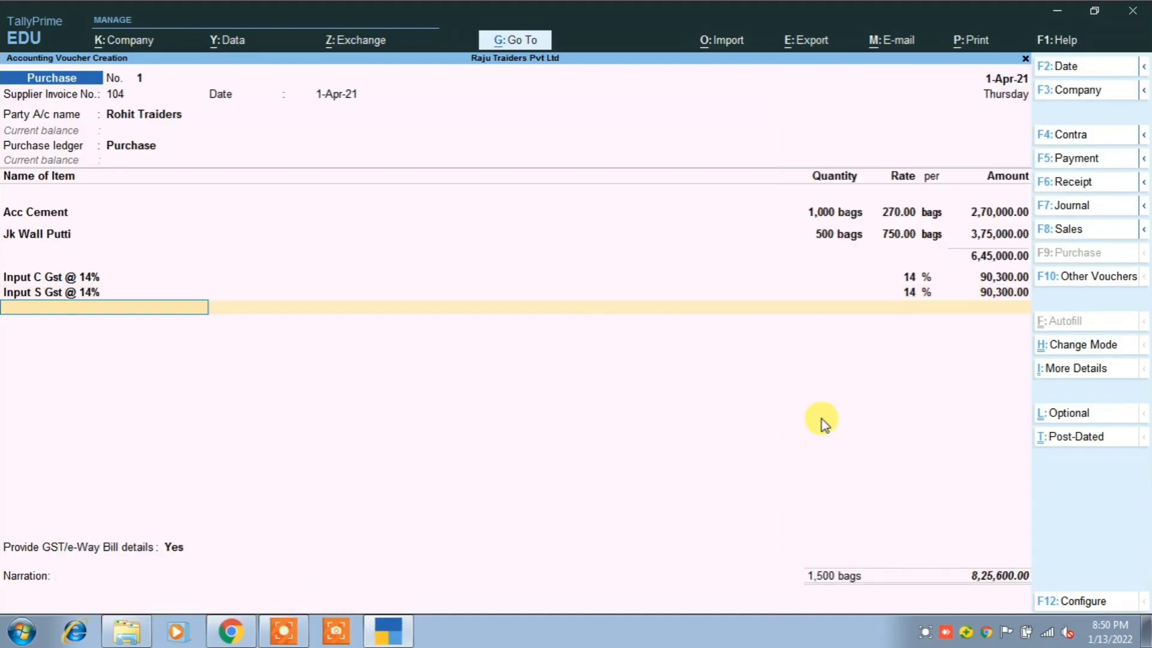
End the ledger entries in the purchase voucher and set Provide GST/e-Way Bill details to No.
key(Return)
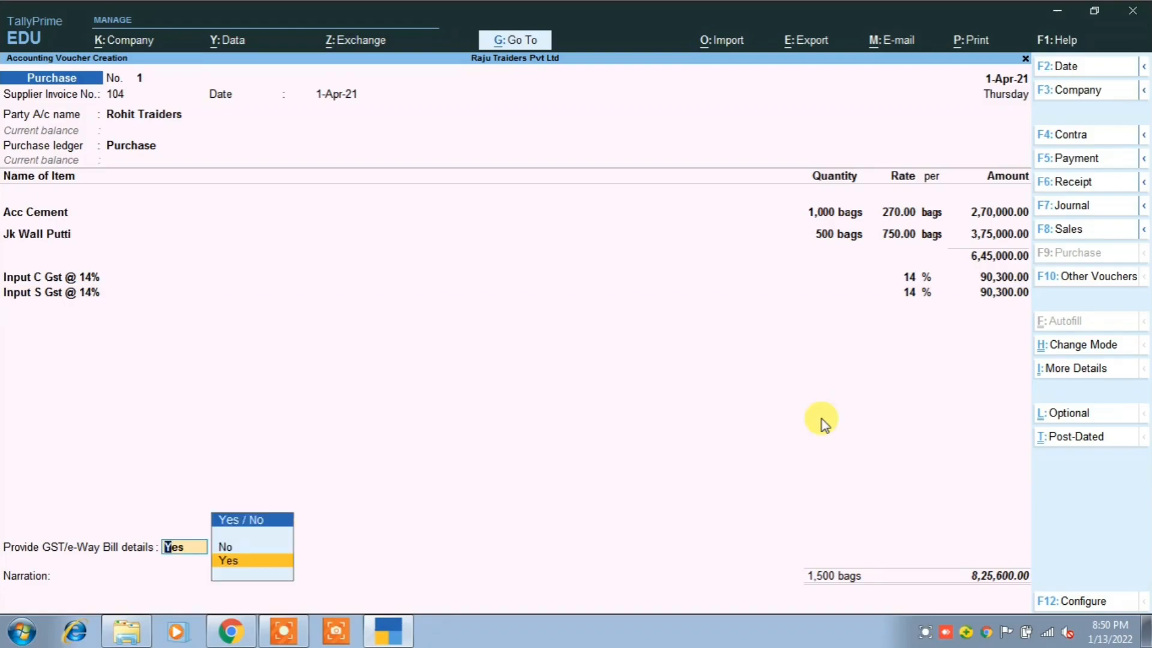
key(Up)
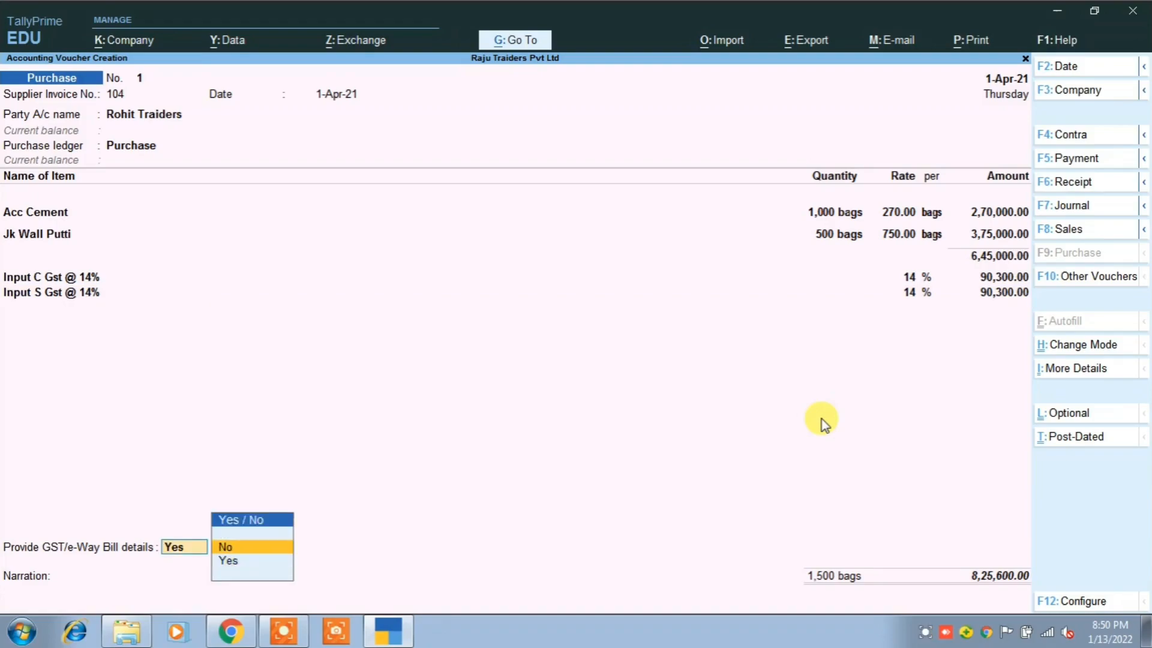
key(Return)
key(Return)
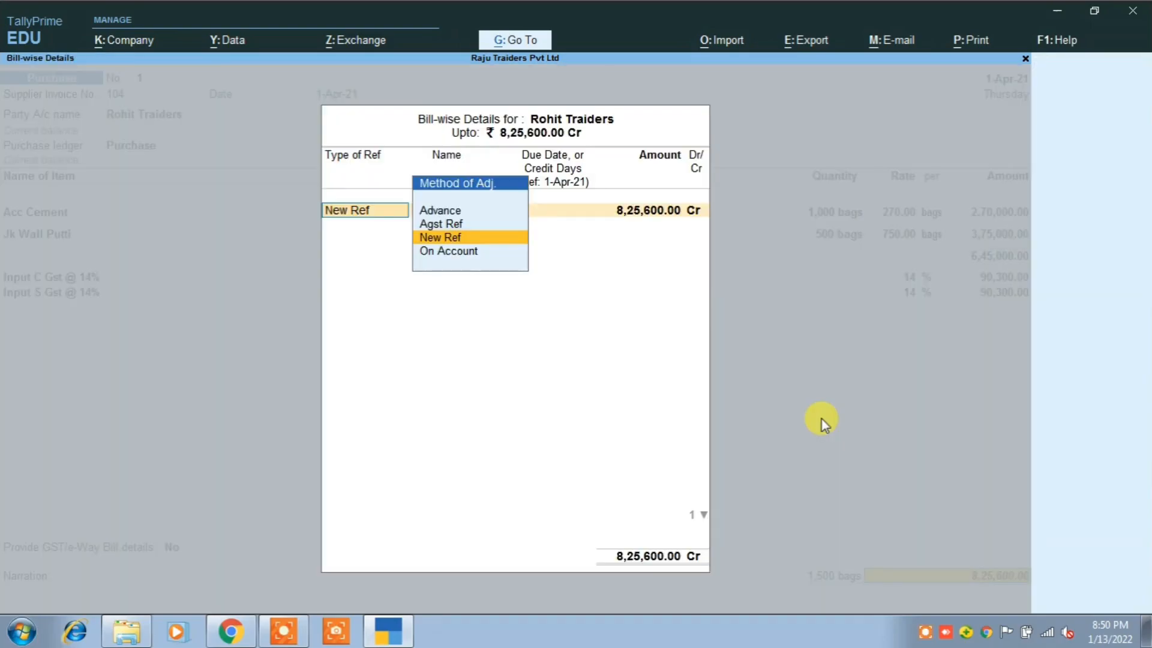
Record the Rohit Traiders bill as New Ref 104 for the full amount and save the purchase voucher.
key(Return)
key(Return)
key(Return)
key(Return)
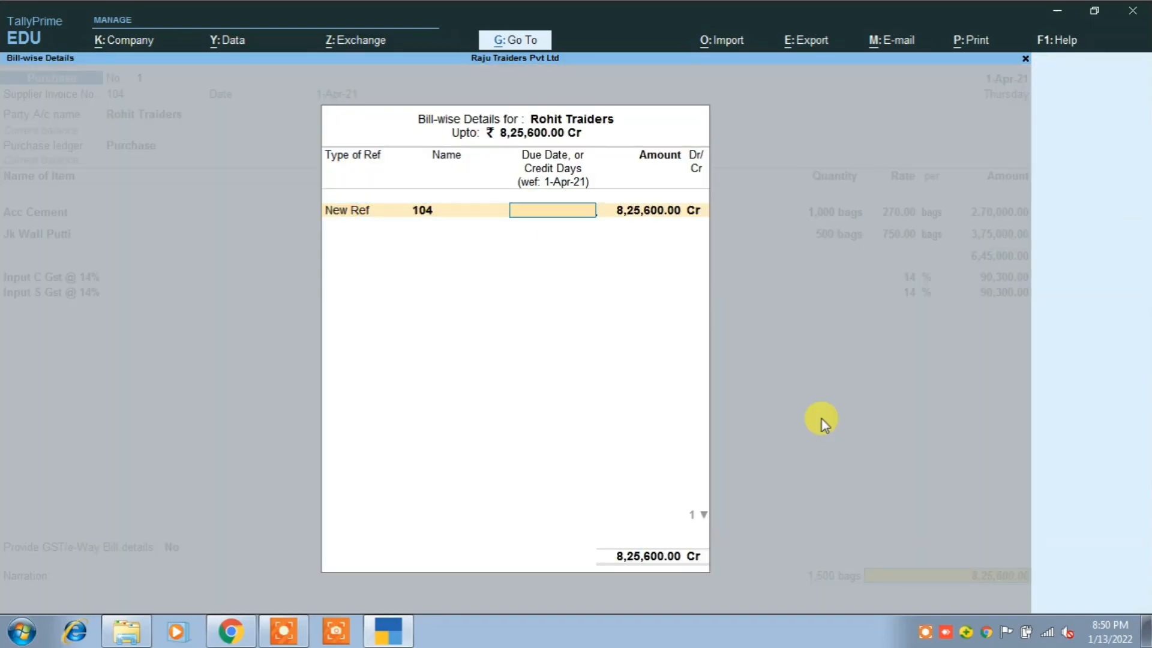
key(Return)
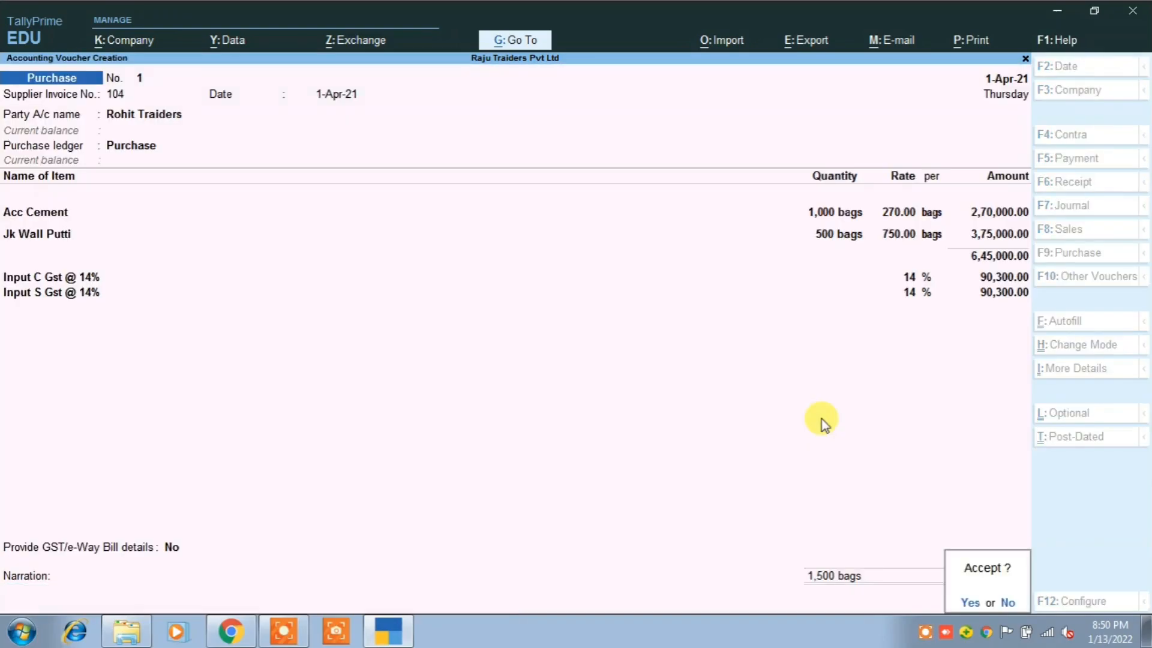
key(Return)
key(Return)
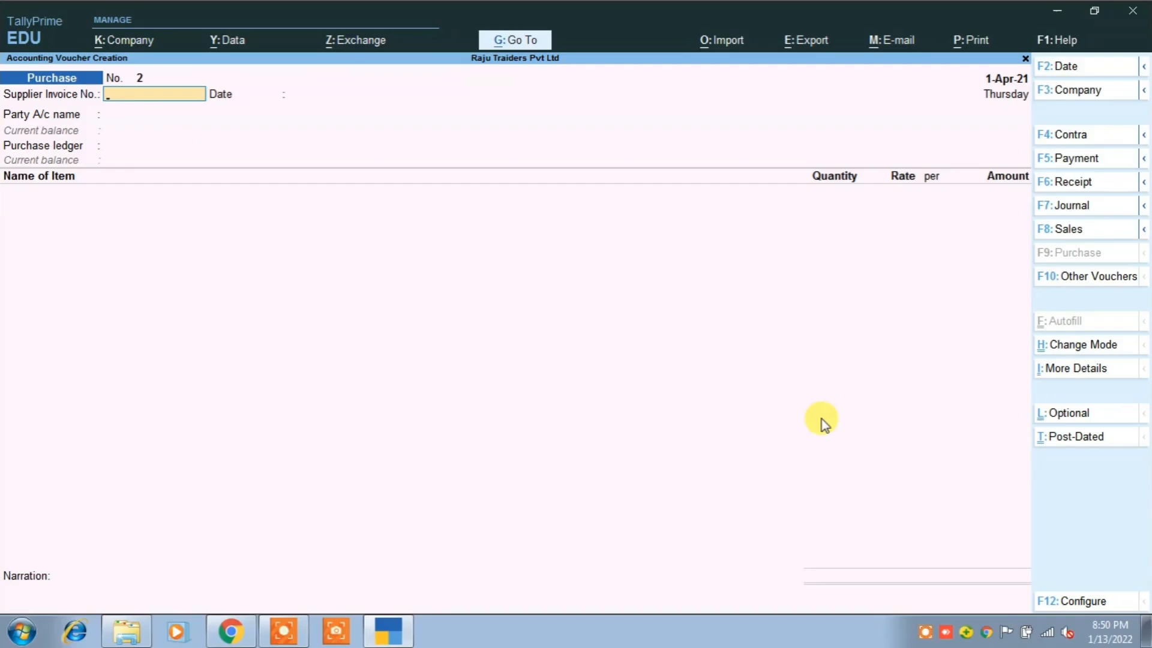
Read the third transaction in the practice set PDF in Chrome, checking the quantity of Acc cement sold.
key(alt+Tab)
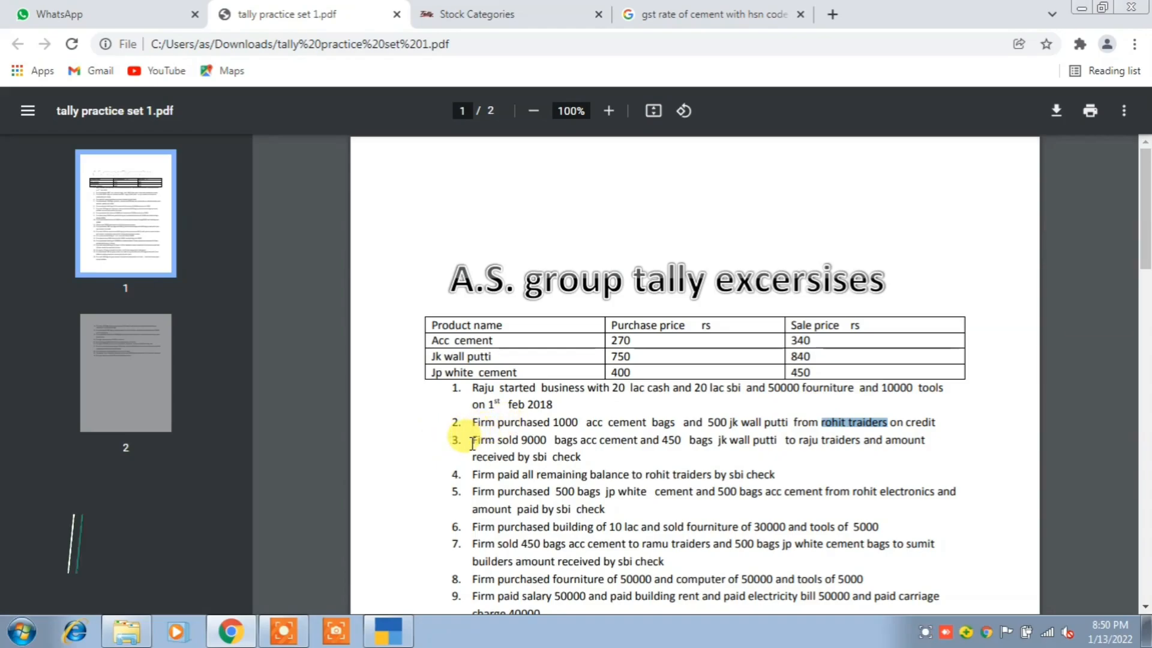
drag(472, 440, 547, 445)
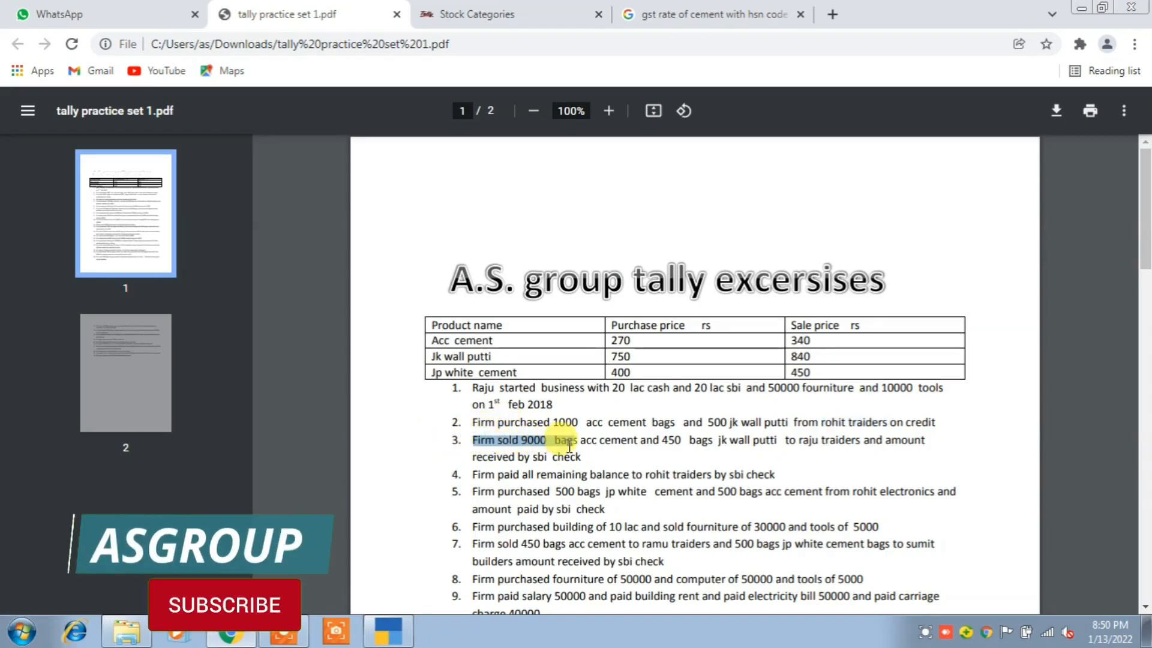
click(549, 443)
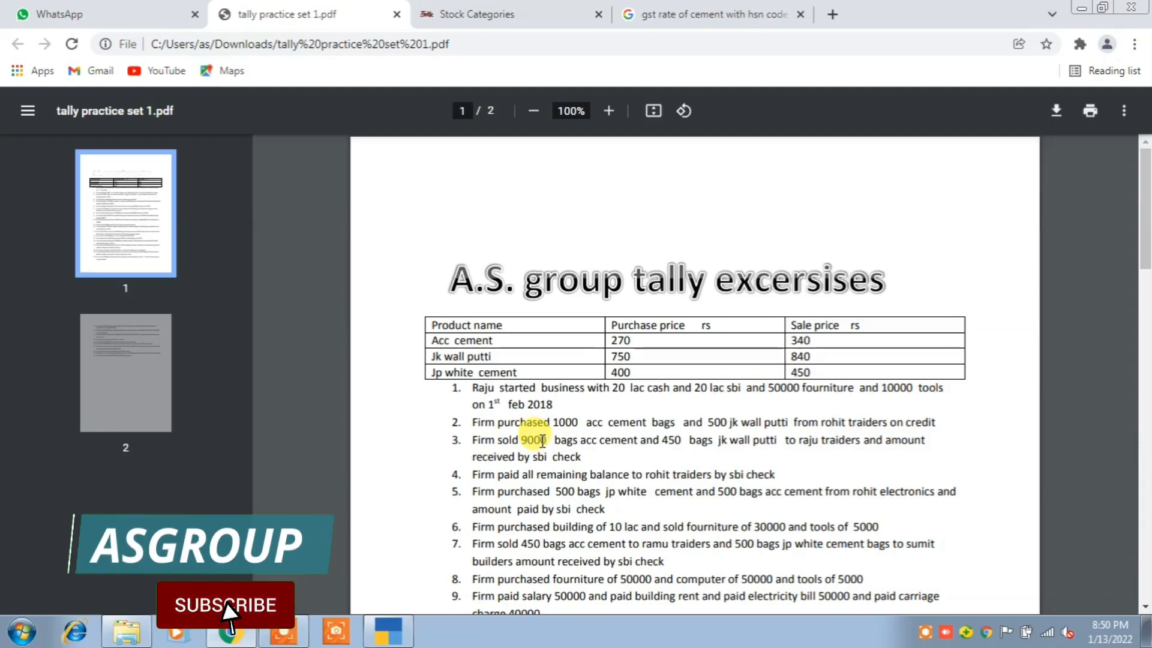
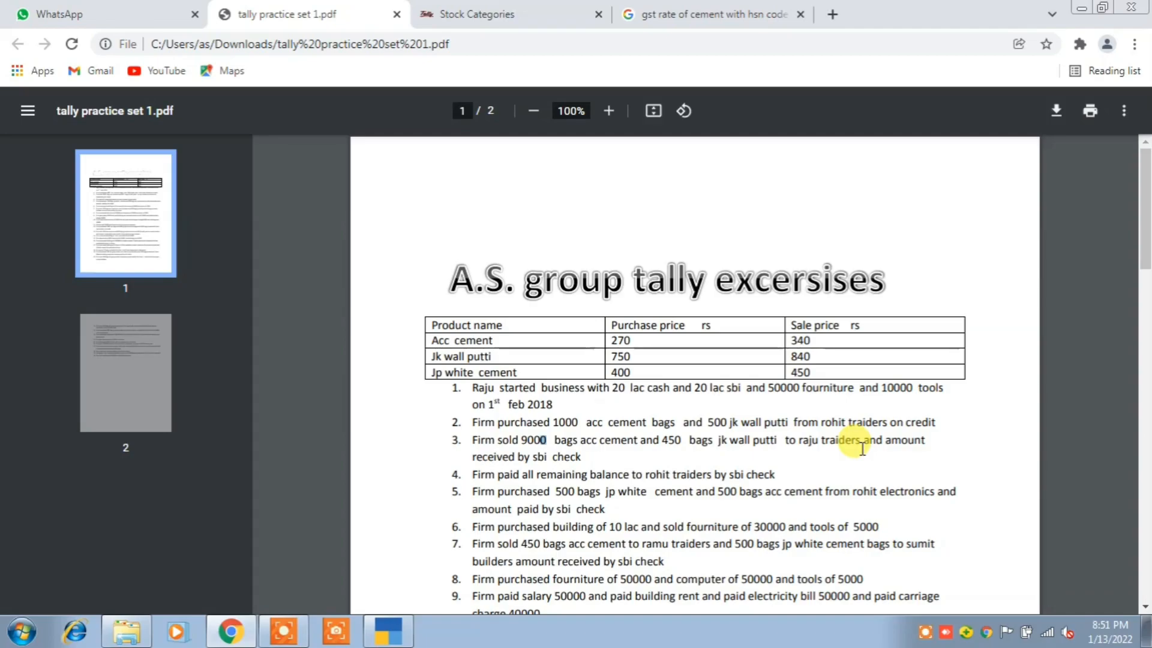
In TallyPrime, start a Sales voucher and create a party ledger named Raju Traiders under Sundry Debtors.
key(alt+Tab)
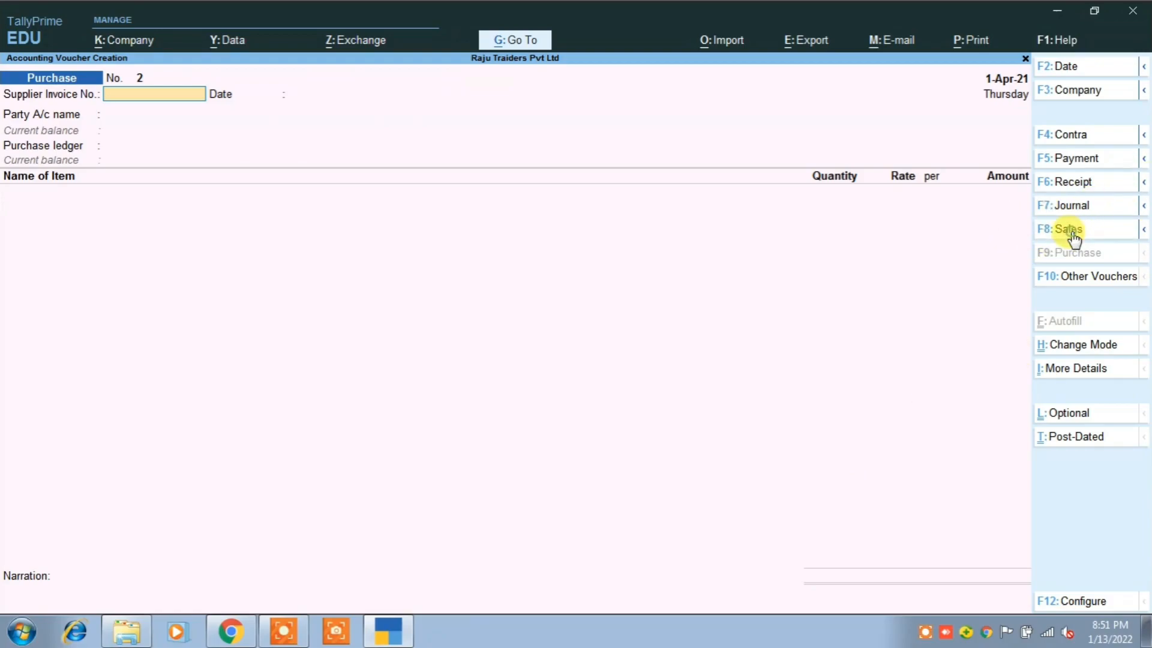
click(1074, 236)
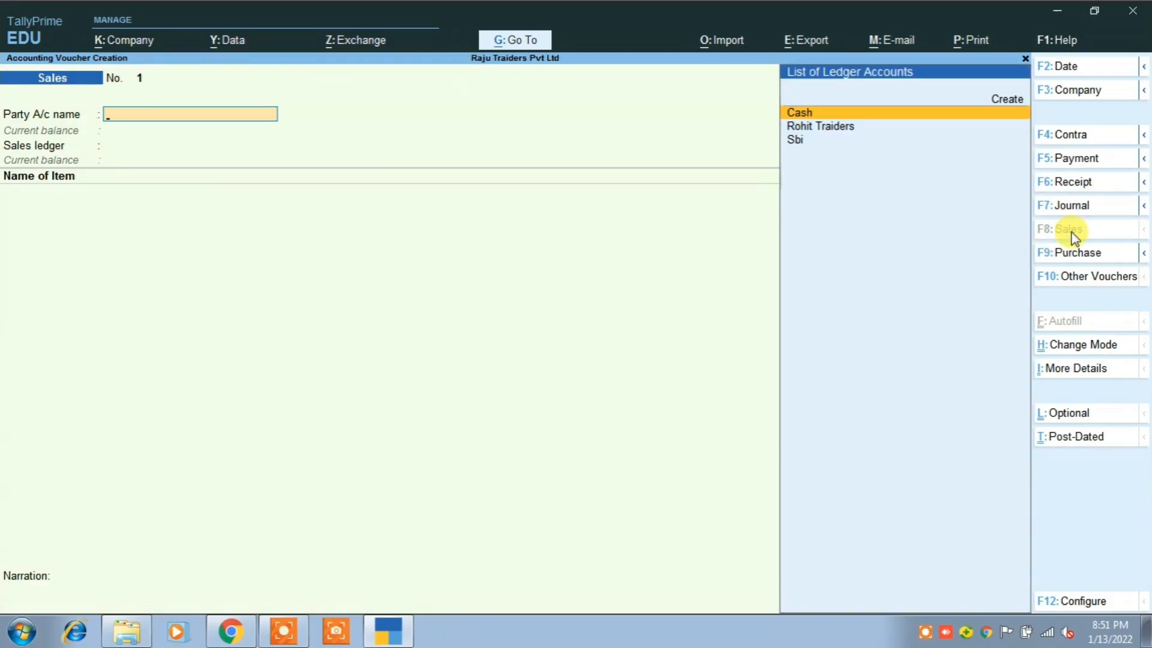
key(Up)
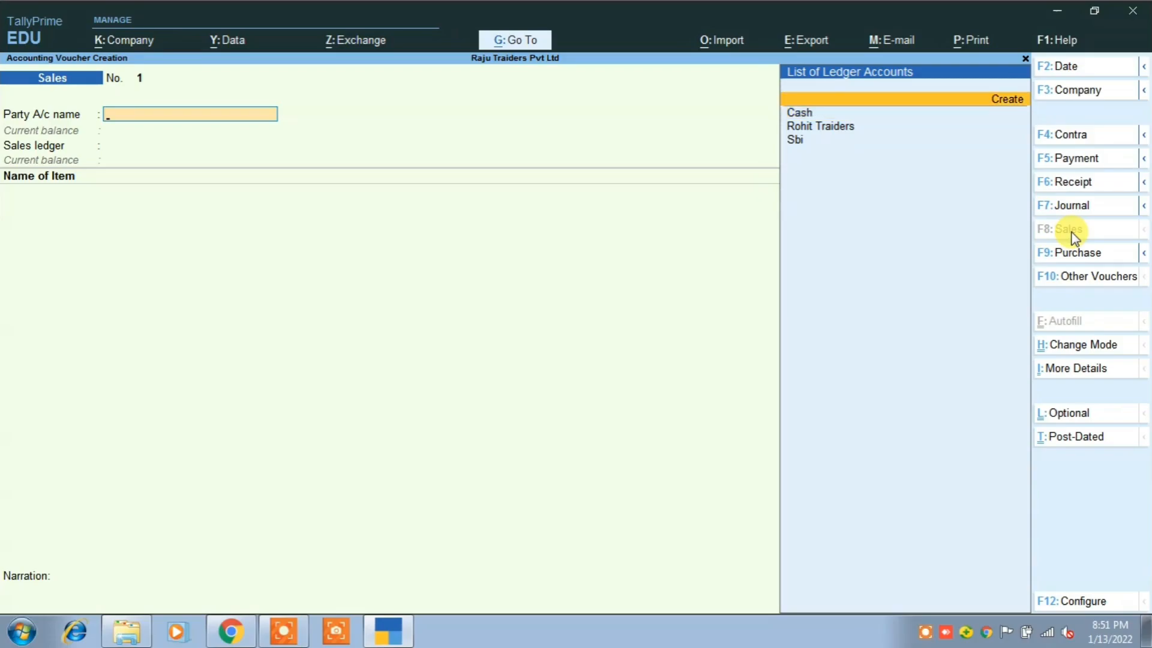
key(Return)
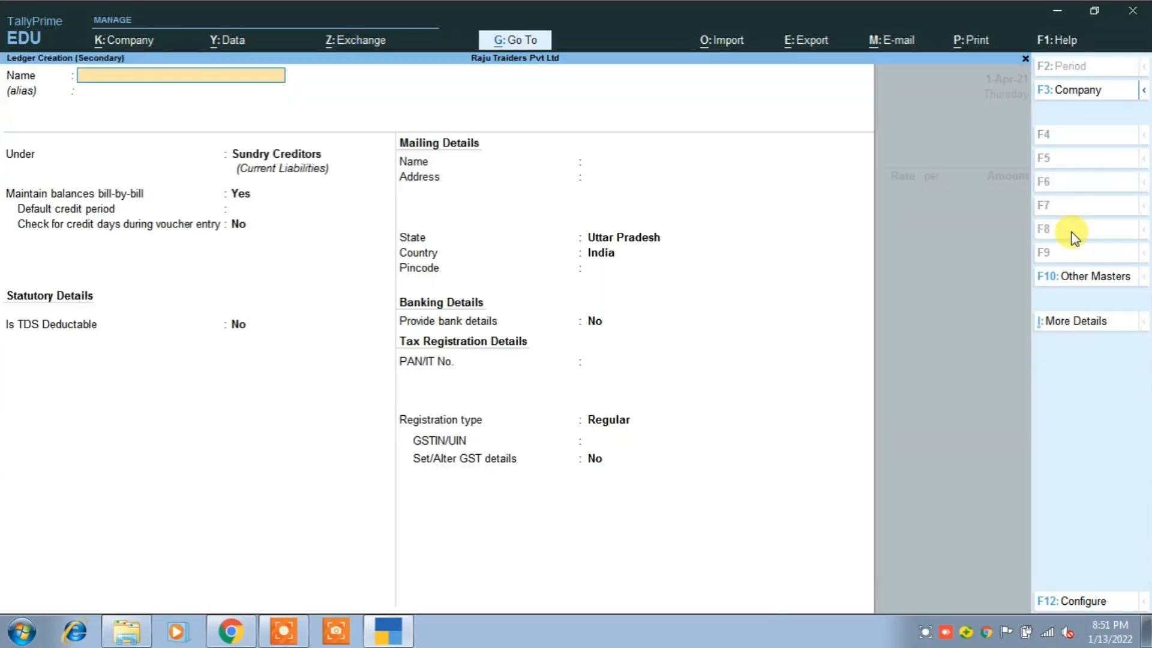
text(Raju Traiders)
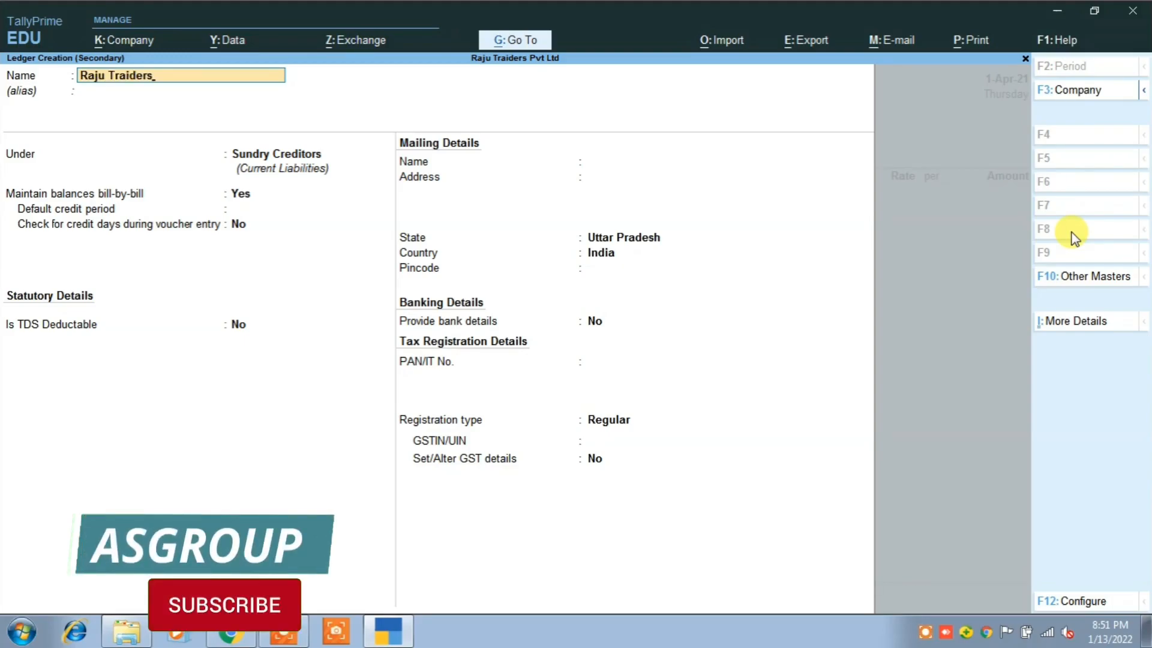
key(Return)
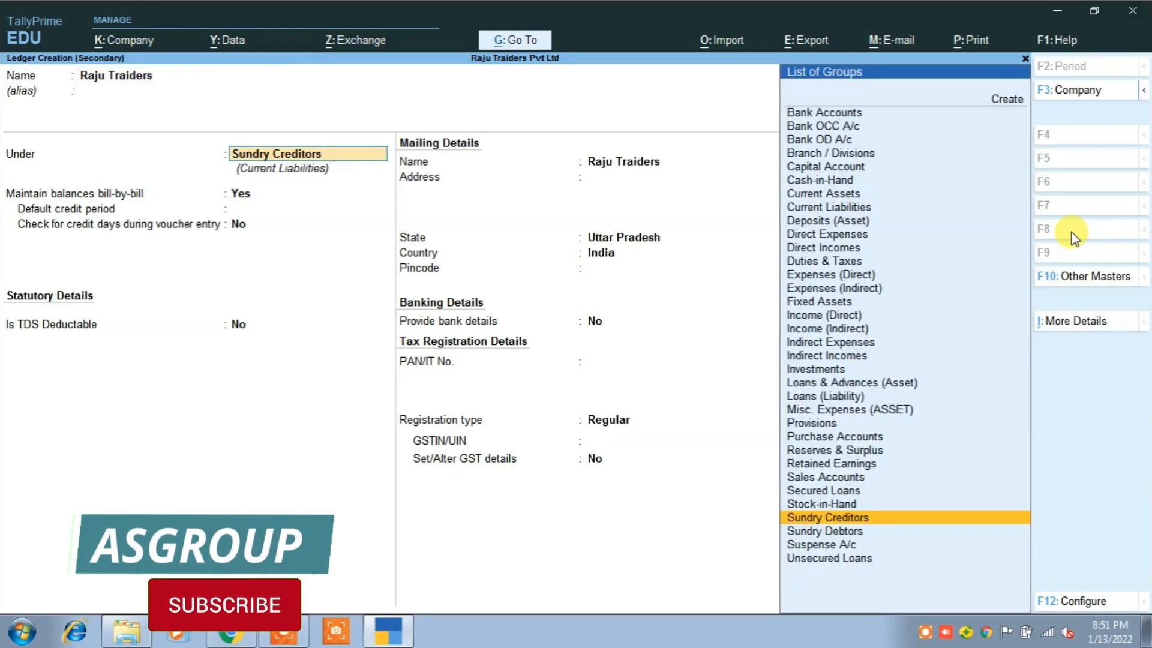
text(Su)
key(Down)
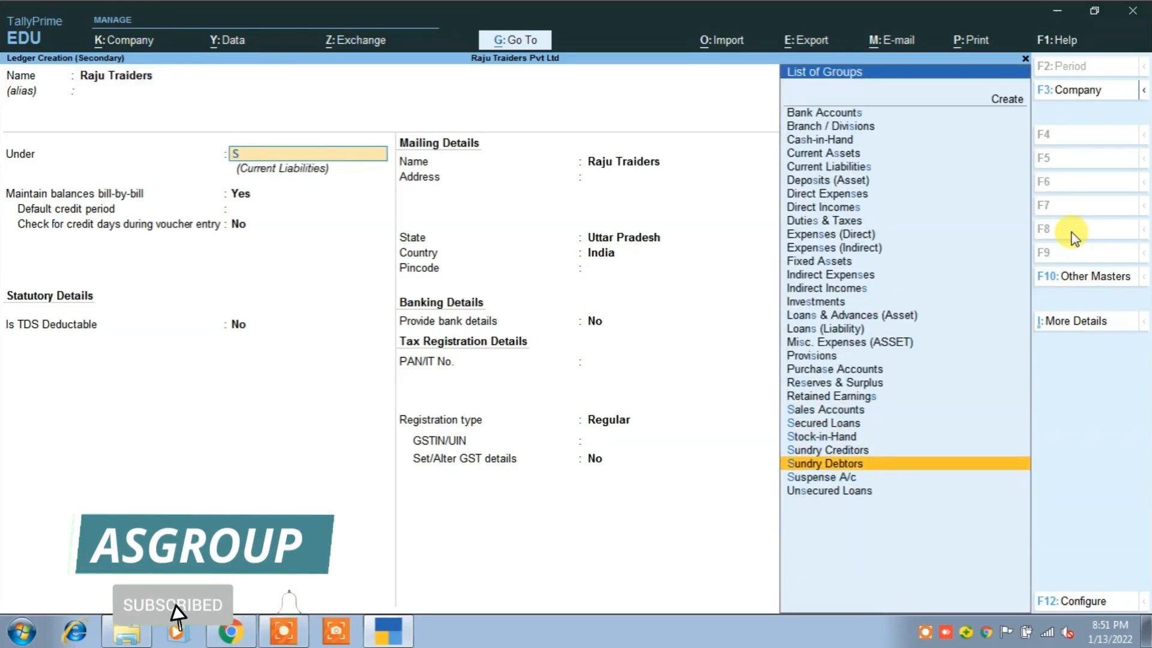
key(Return)
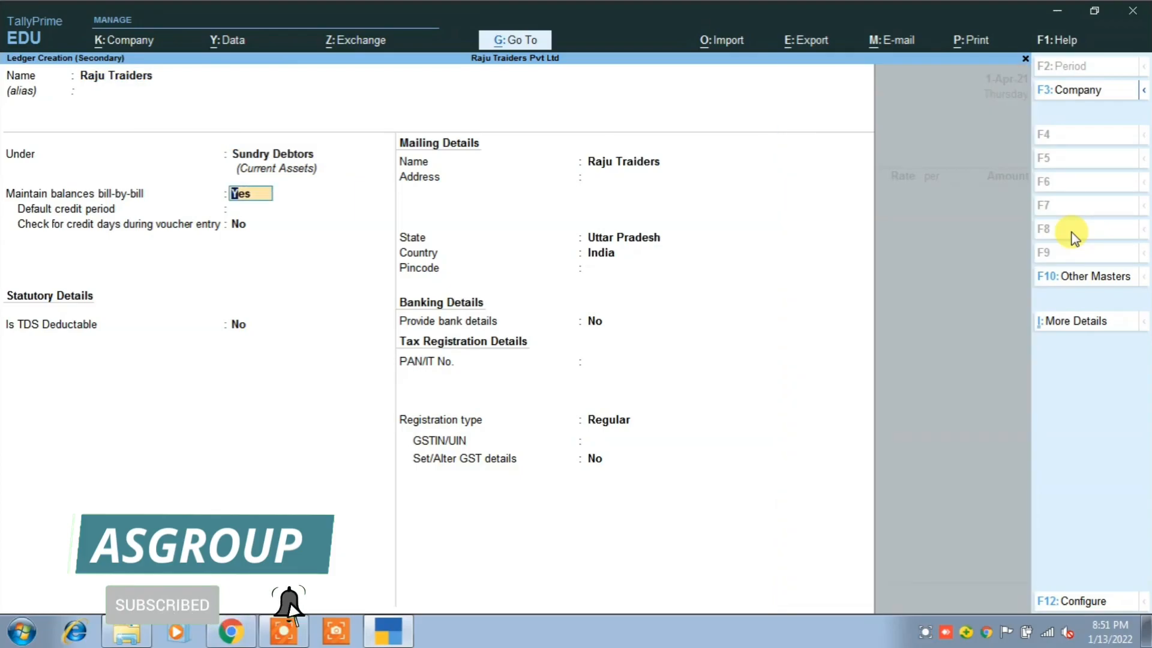
Save the Raju Traiders ledger with its default settings and accept the default party details for the sales voucher.
key(ctrl)
key(ctrl+a)
key(Return)
key(Return)
key(Return)
key(Return)
key(Return)
key(Return)
key(Return)
key(Return)
key(Return)
key(Return)
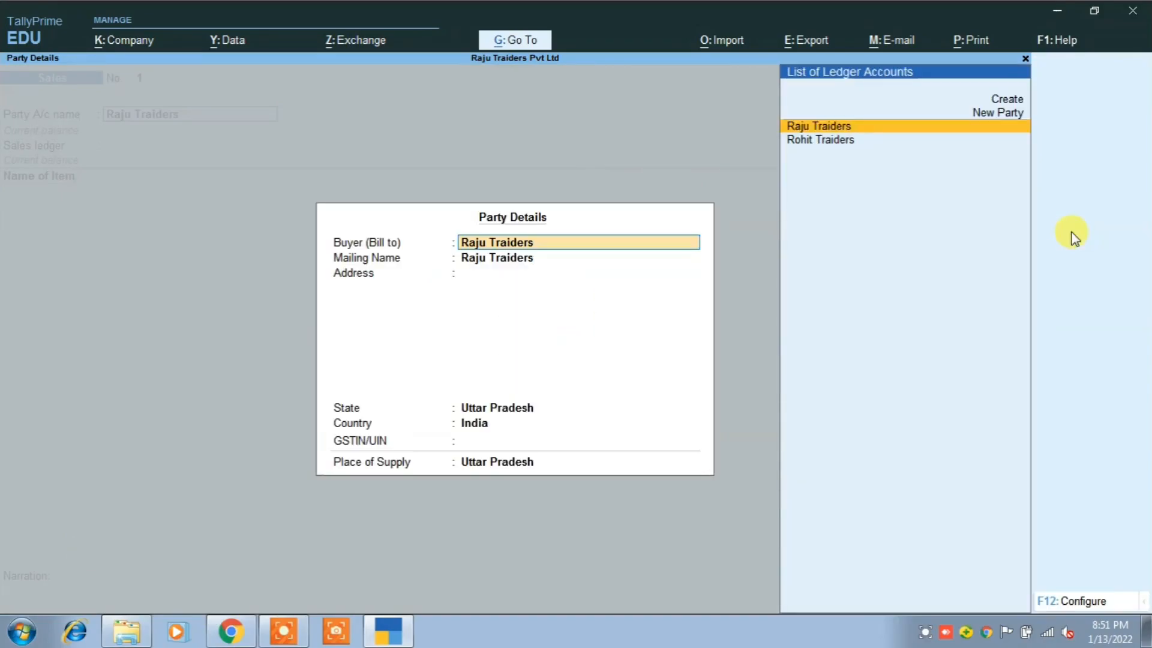
key(Return)
key(Return)
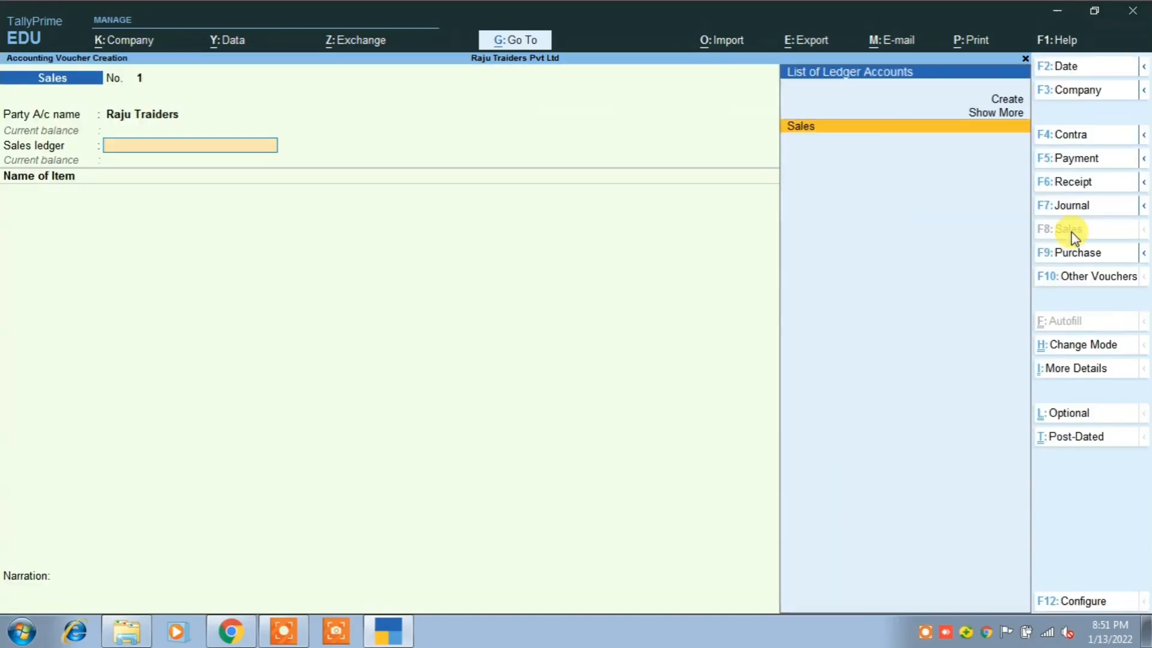
Choose Sales as the sales ledger and add 900 bags of Acc Cement to the voucher.
key(Return)
text(A)
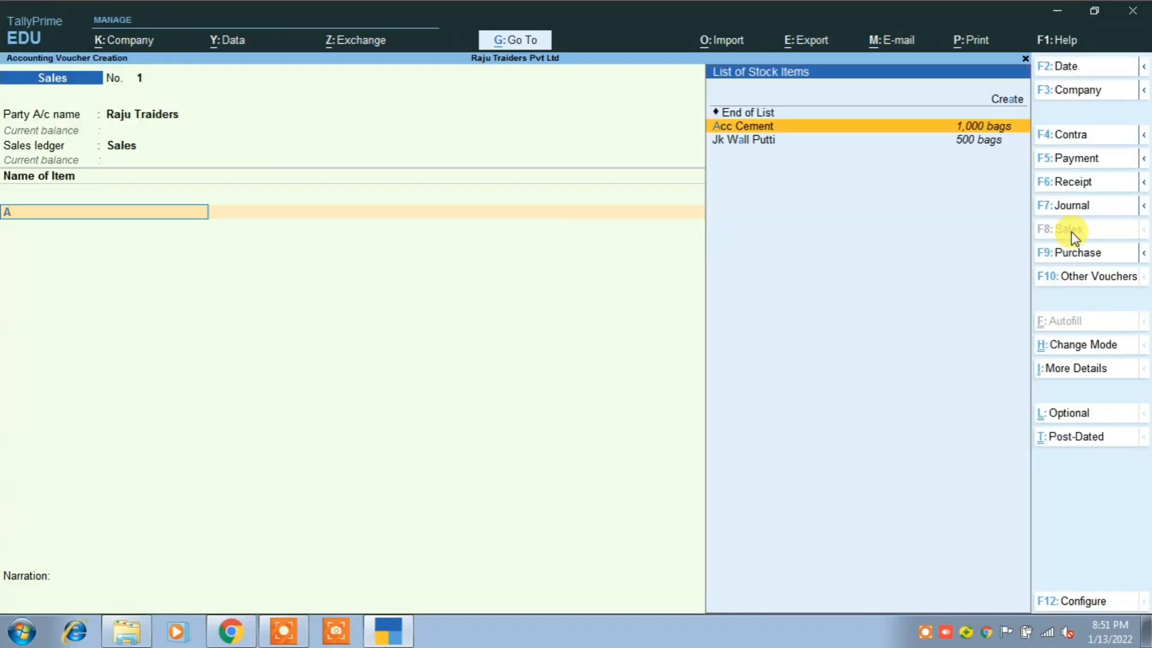
key(Return)
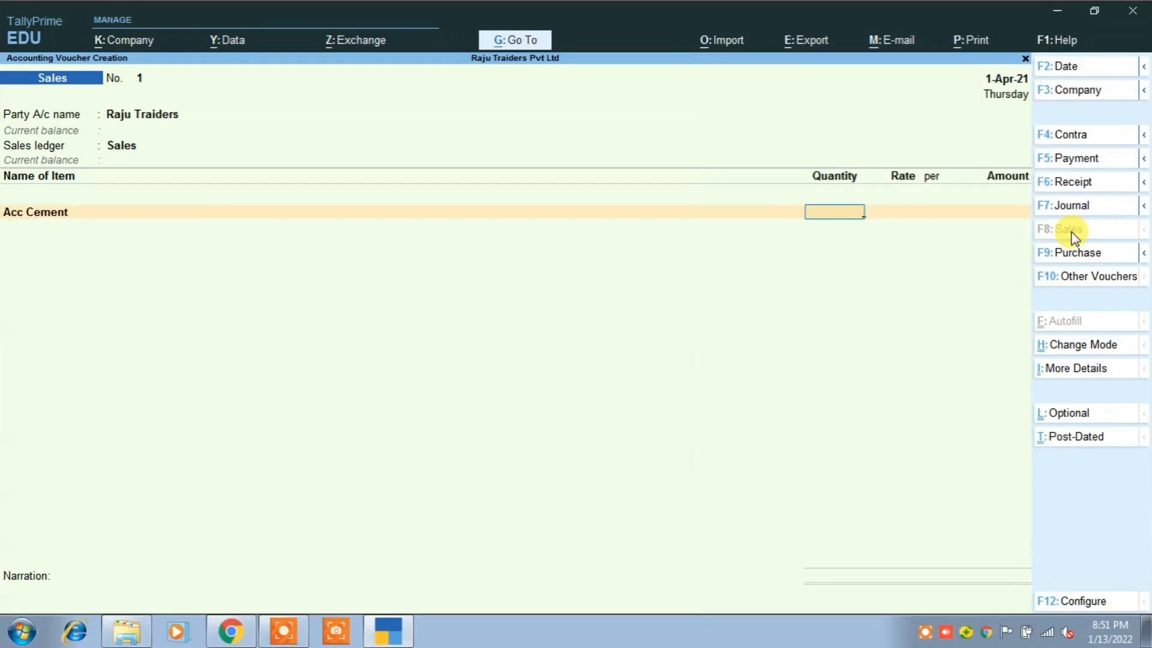
key(Return)
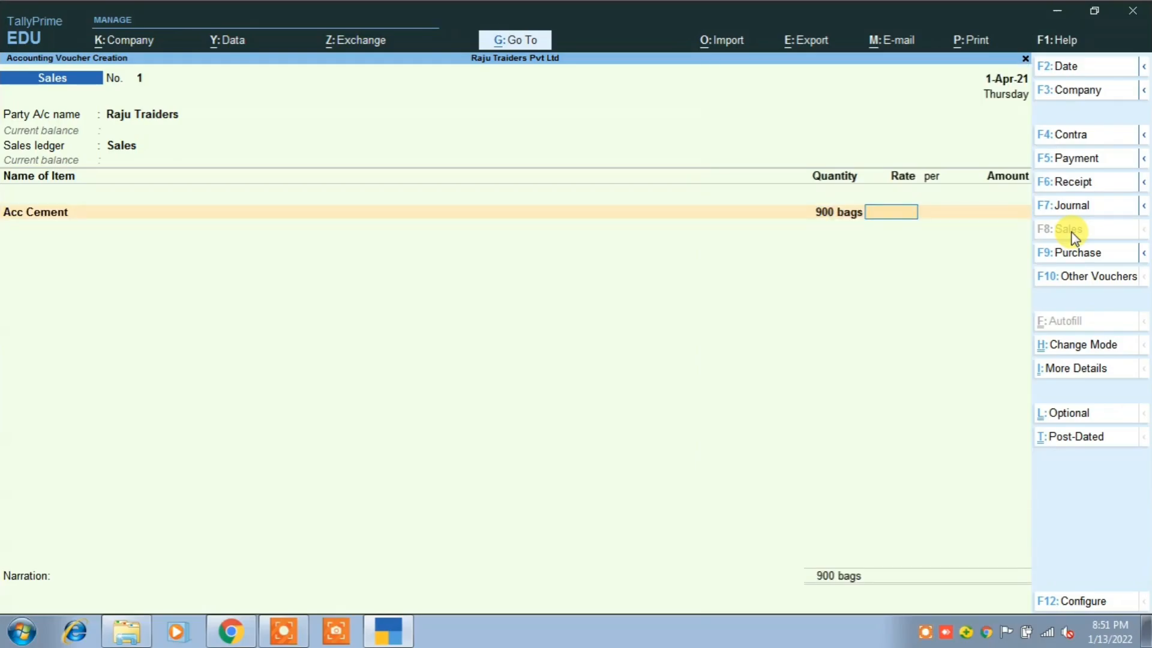
Look up the Acc Cement sale price in the PDF in Chrome and enter a rate of 340 per bag in TallyPrime.
key(alt+Tab)
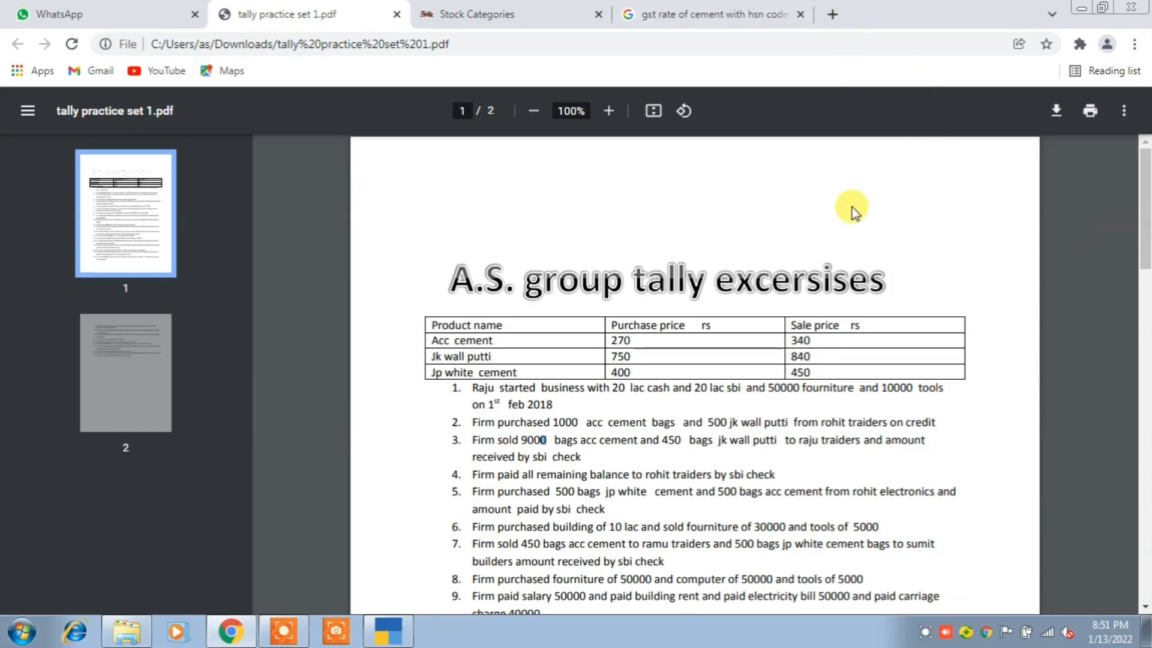
key(alt+Tab)
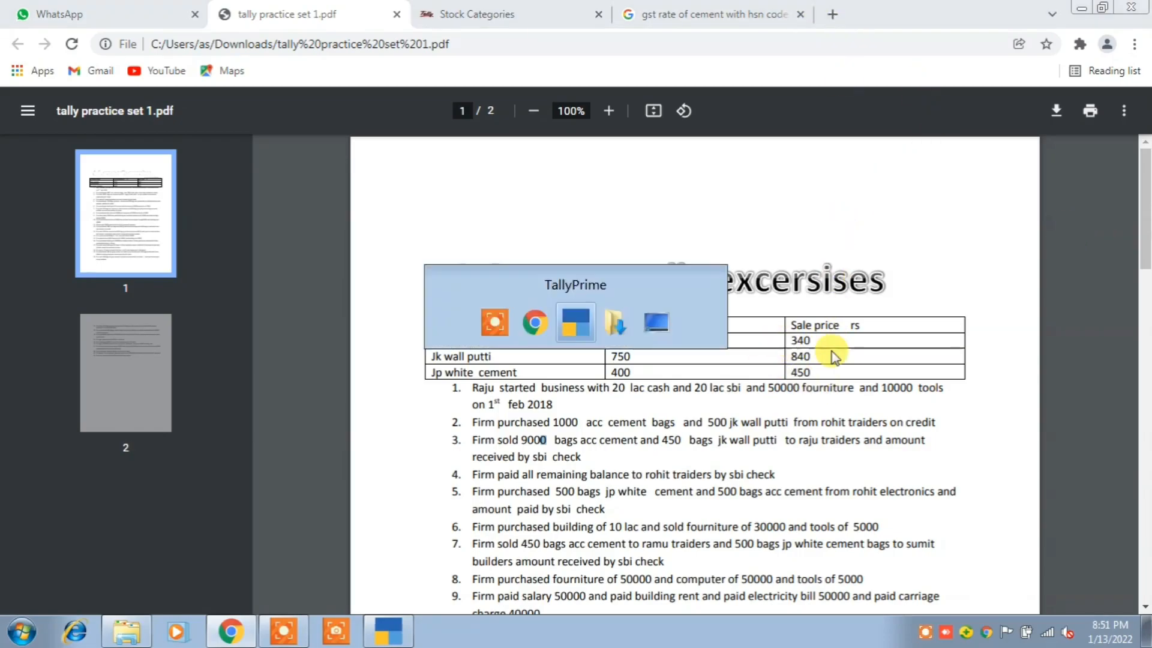
text(340)
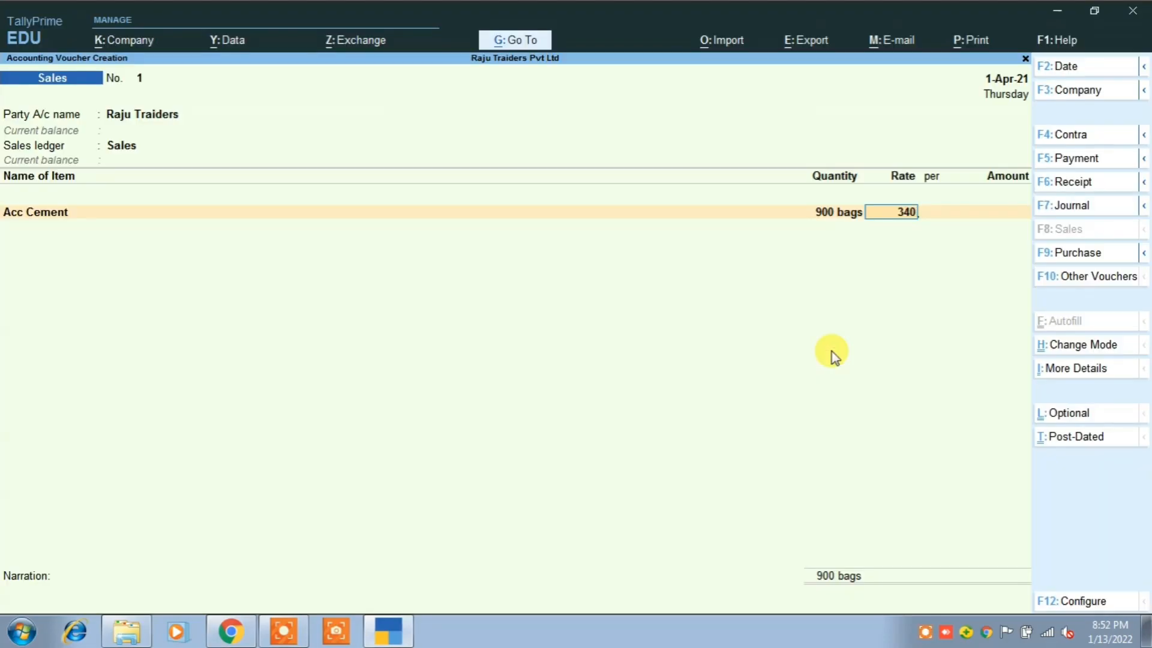
key(Return)
key(Return)
key(Return)
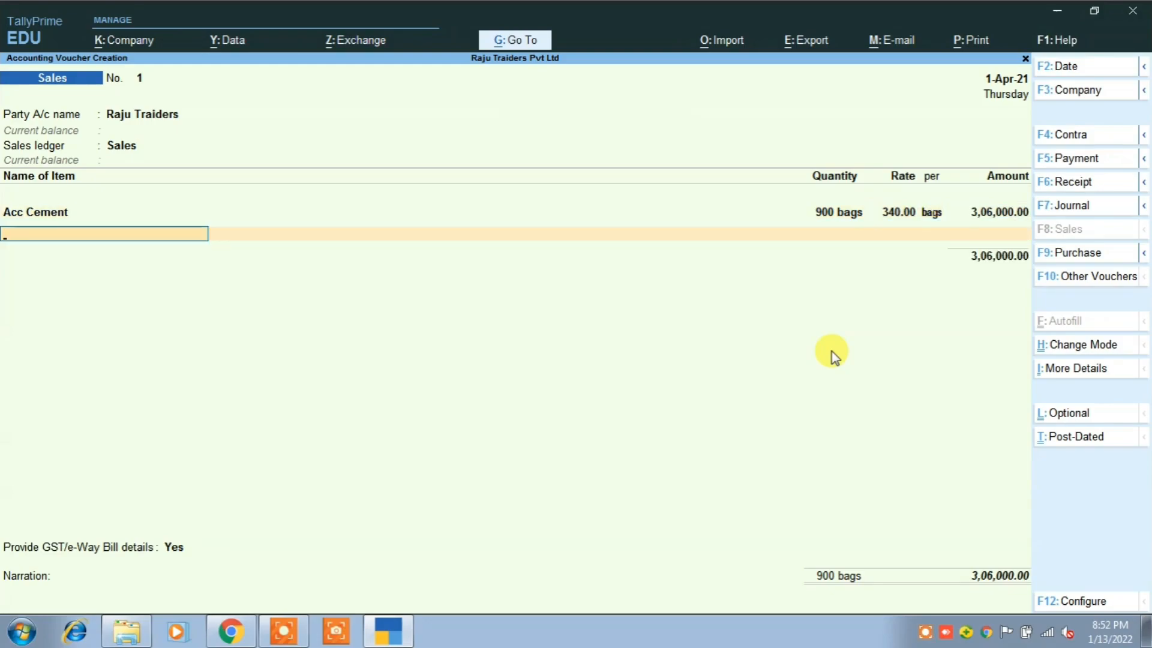
Add 450 bags of Jk Wall Putti as the second item of the sales voucher.
key(Down)
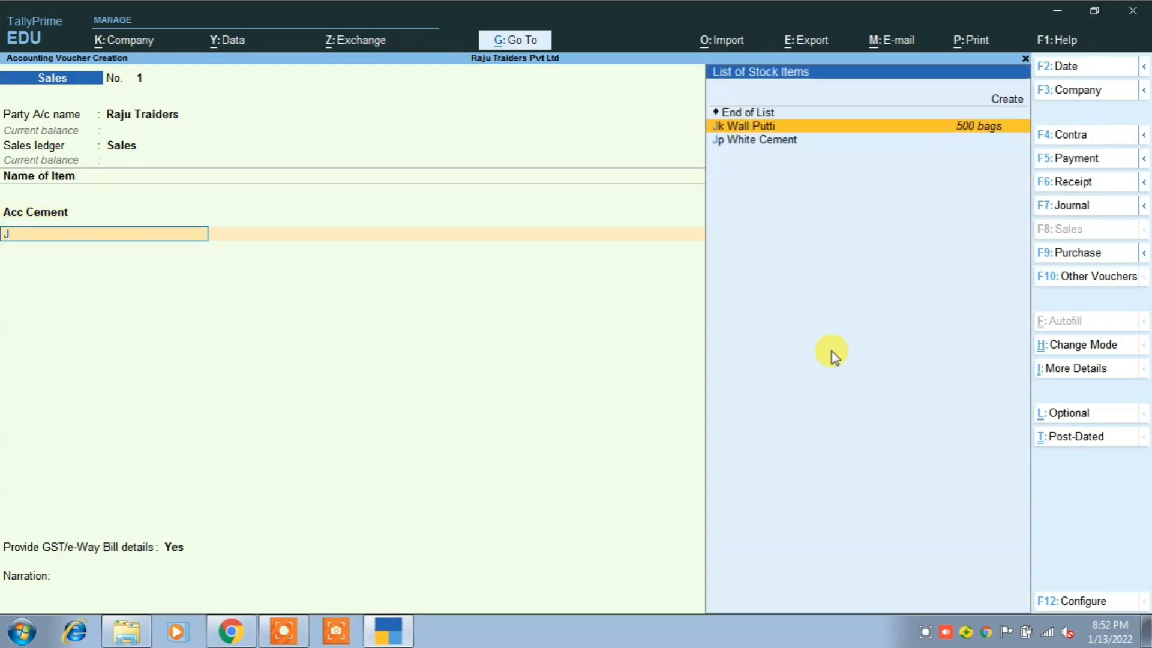
key(Return)
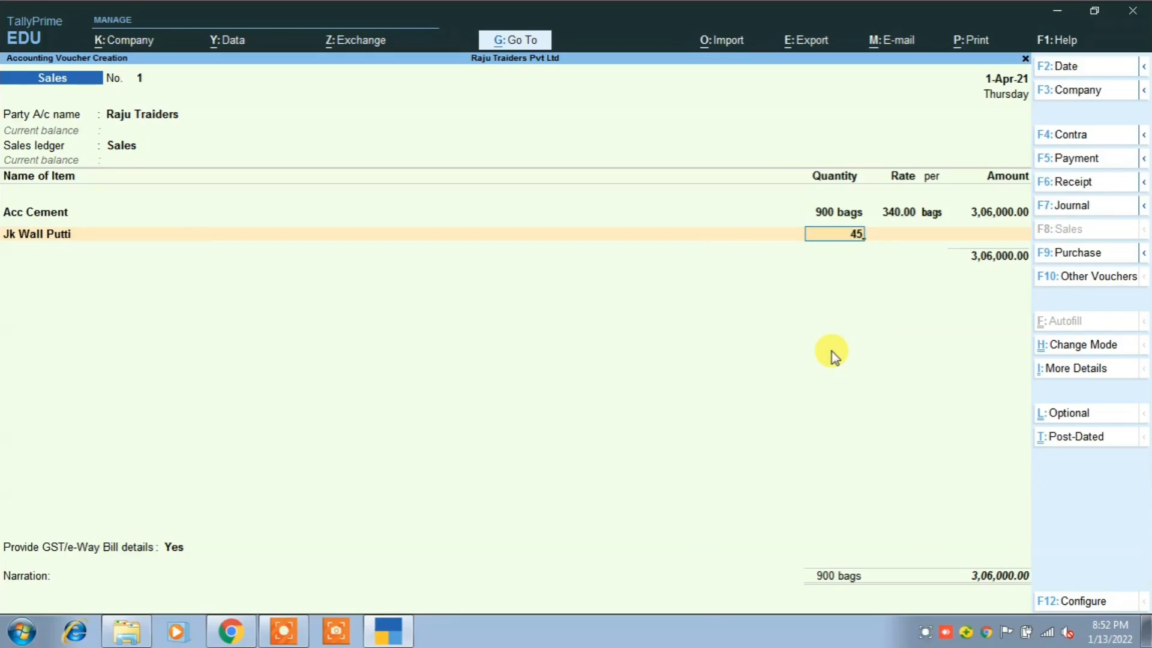
key(Return)
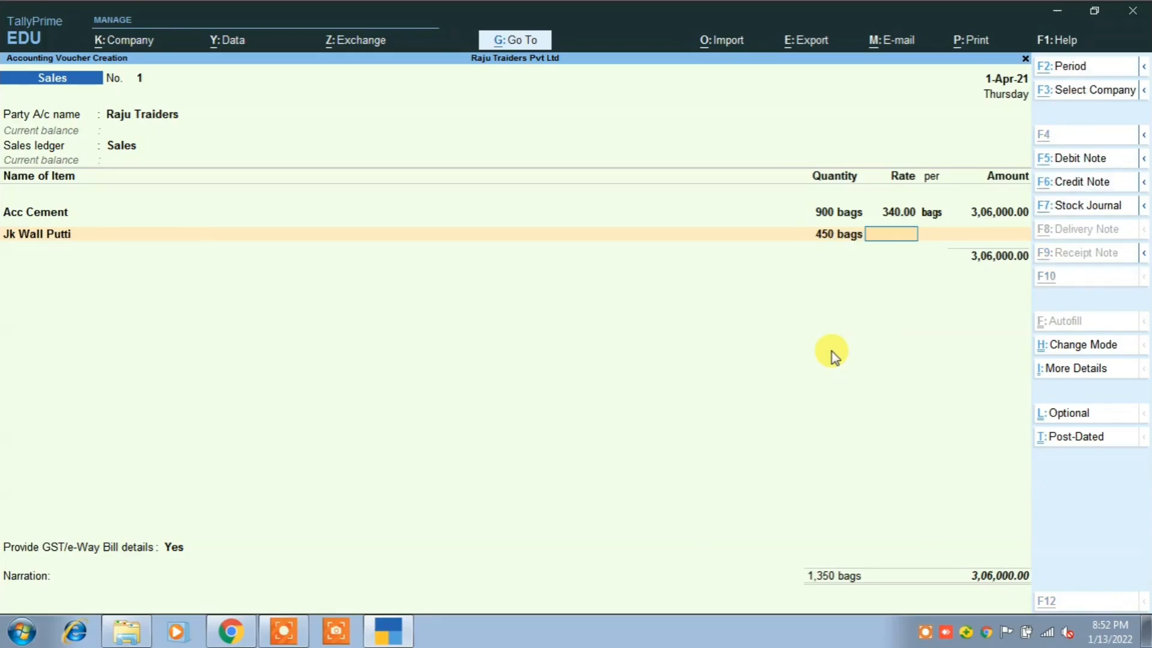
Look up the Jk Wall Putti sale price in the PDF in Chrome and enter a rate of 840 per bag in TallyPrime.
key(alt+Tab)
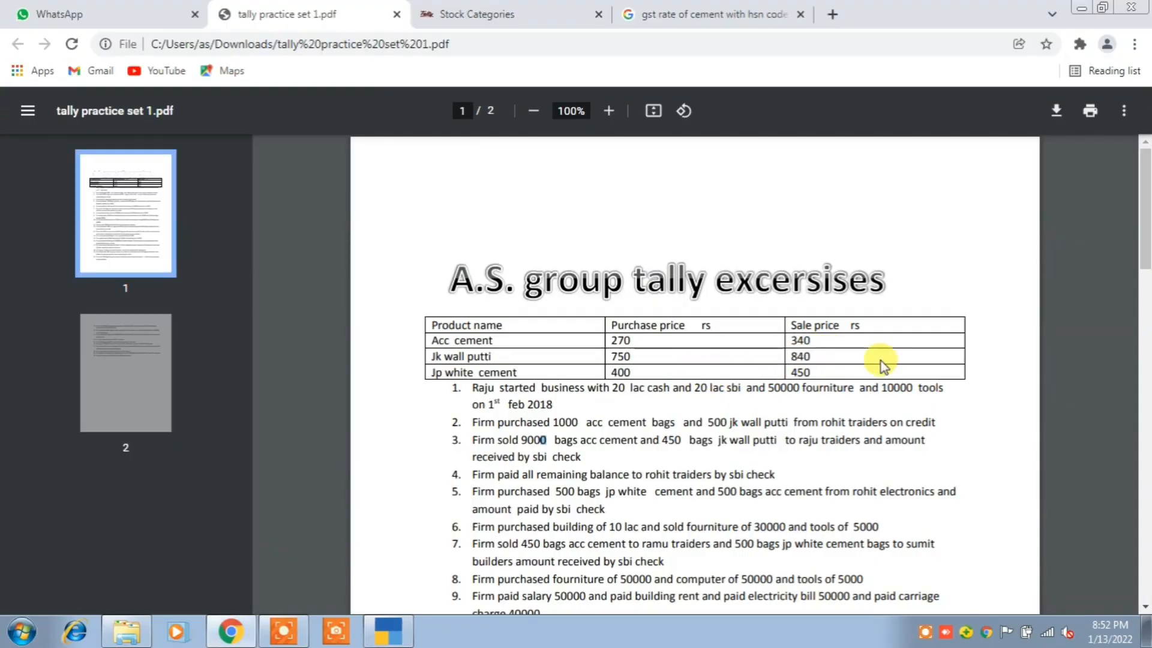
key(alt+Tab)
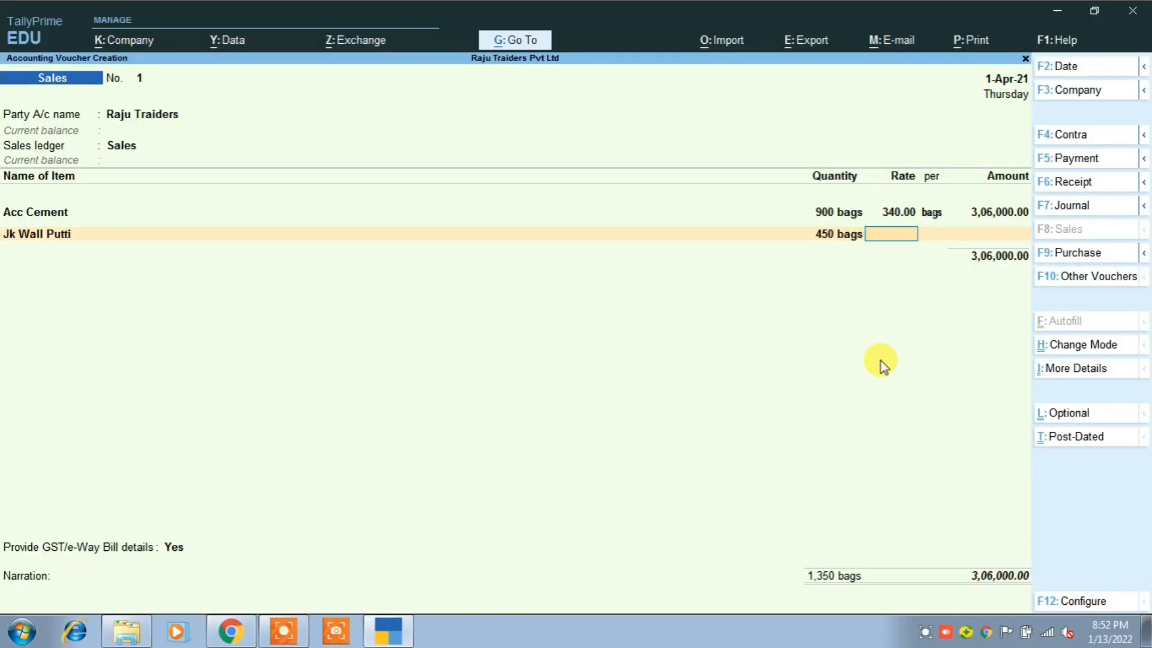
text(840)
key(Return)
key(Return)
key(Return)
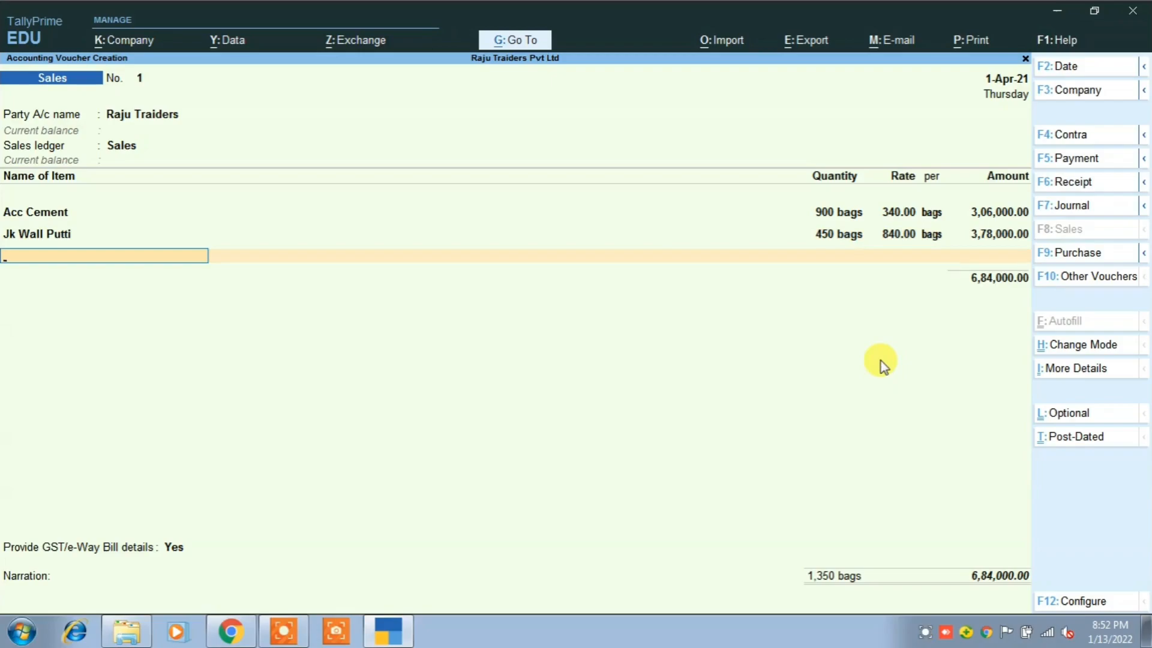
Add the Ouput S Gst @ 14% and Output C Gst @ 14% tax ledgers below the items of the sales voucher.
key(Return)
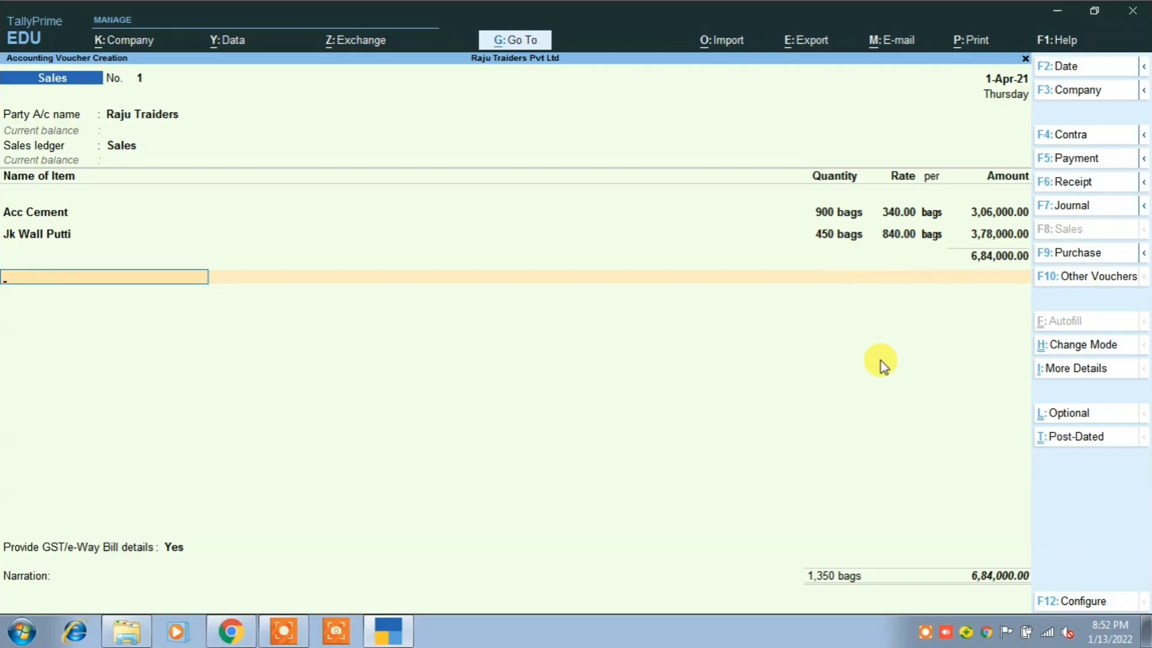
text(O)
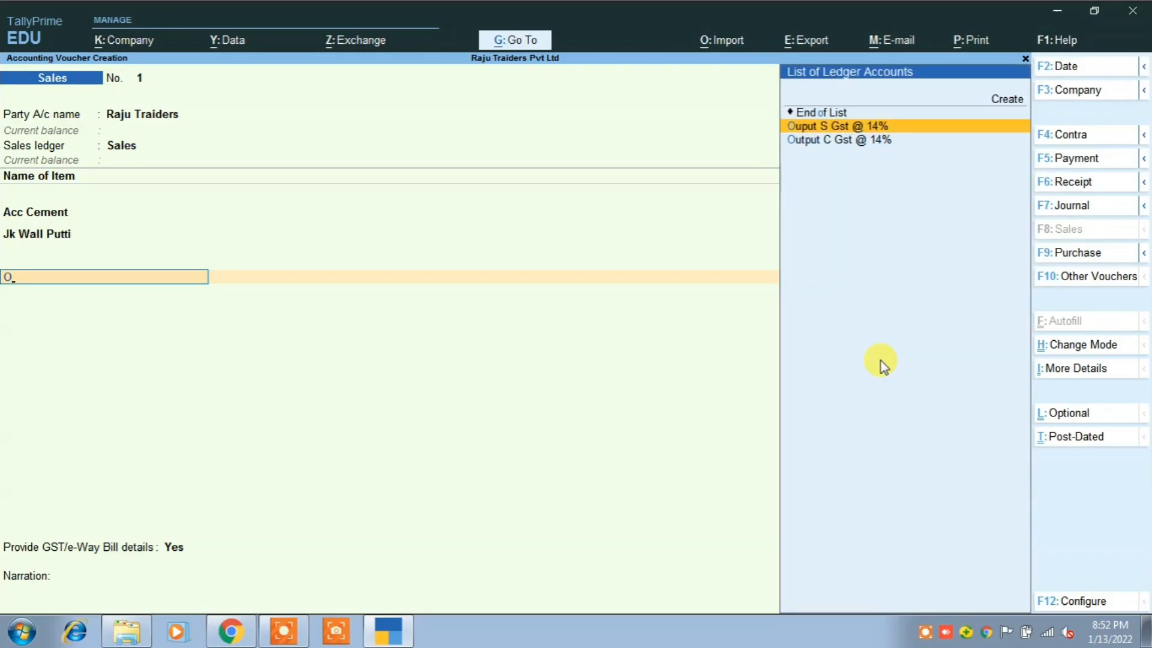
key(Return)
key(Return)
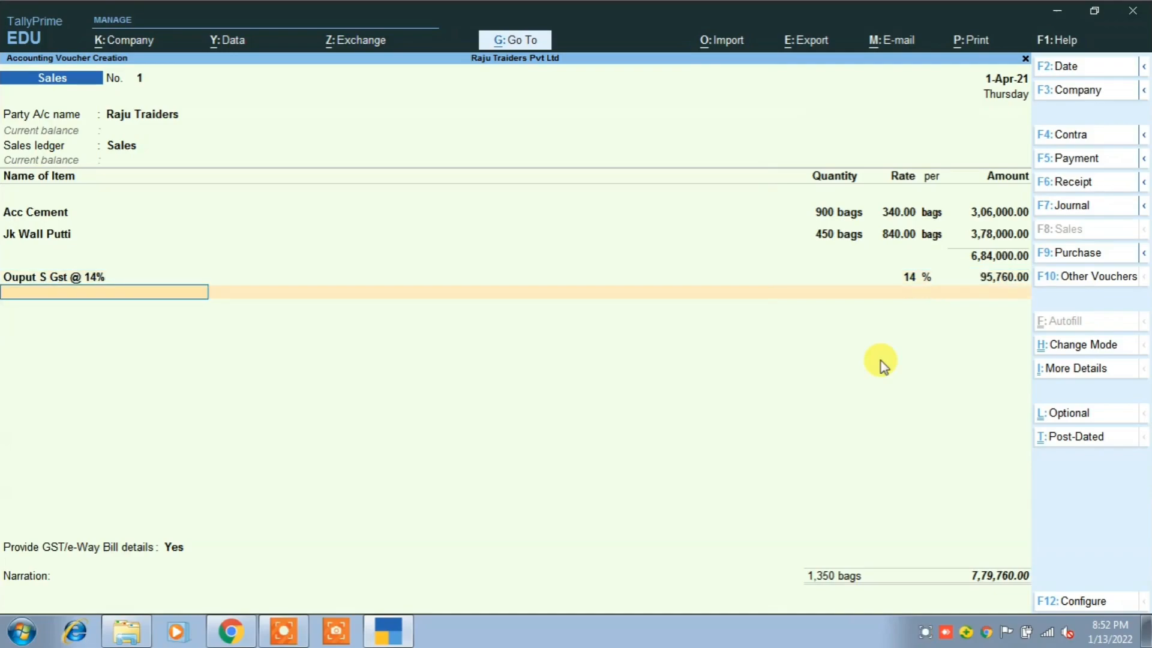
text(O)
key(Down)
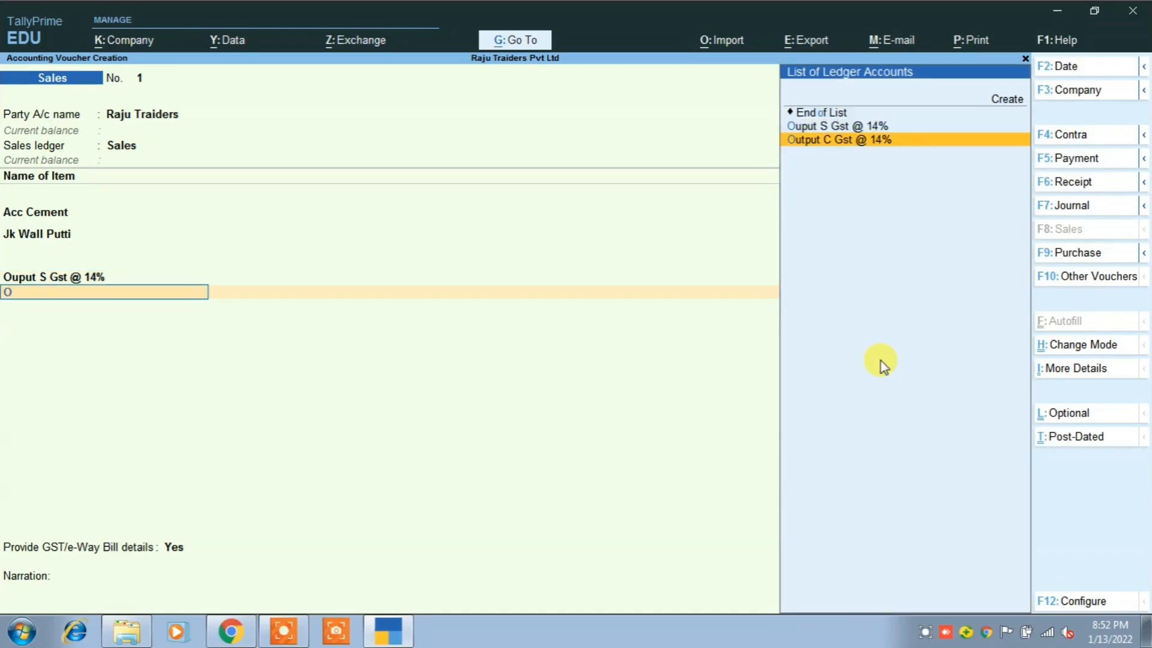
key(Return)
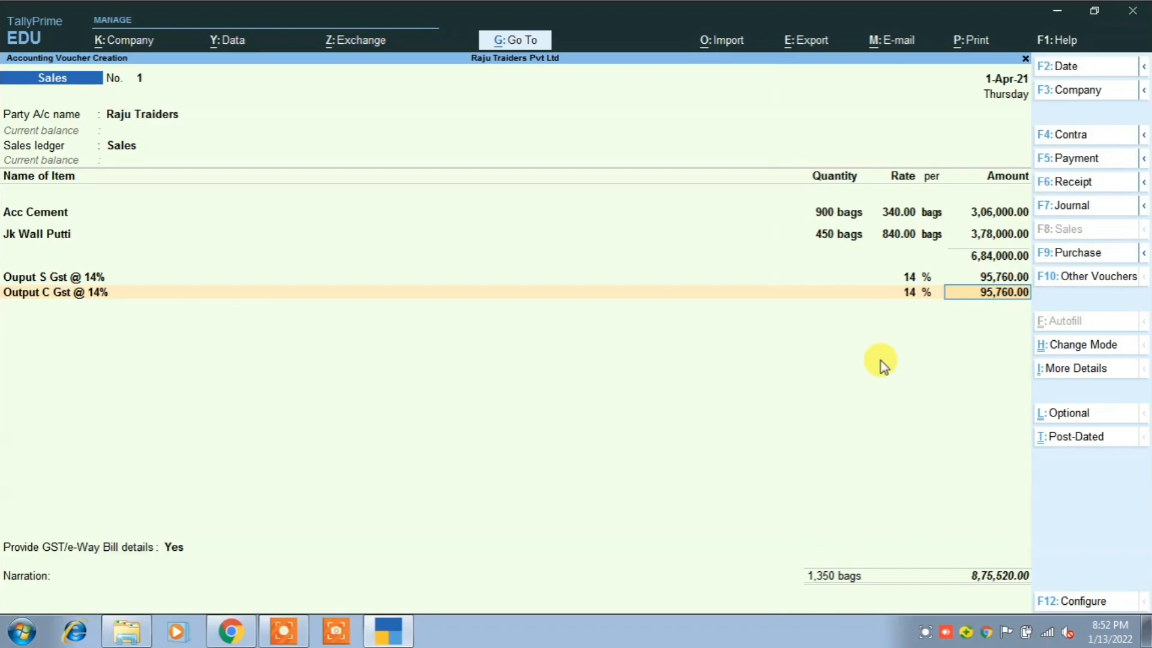
key(Return)
key(Return)
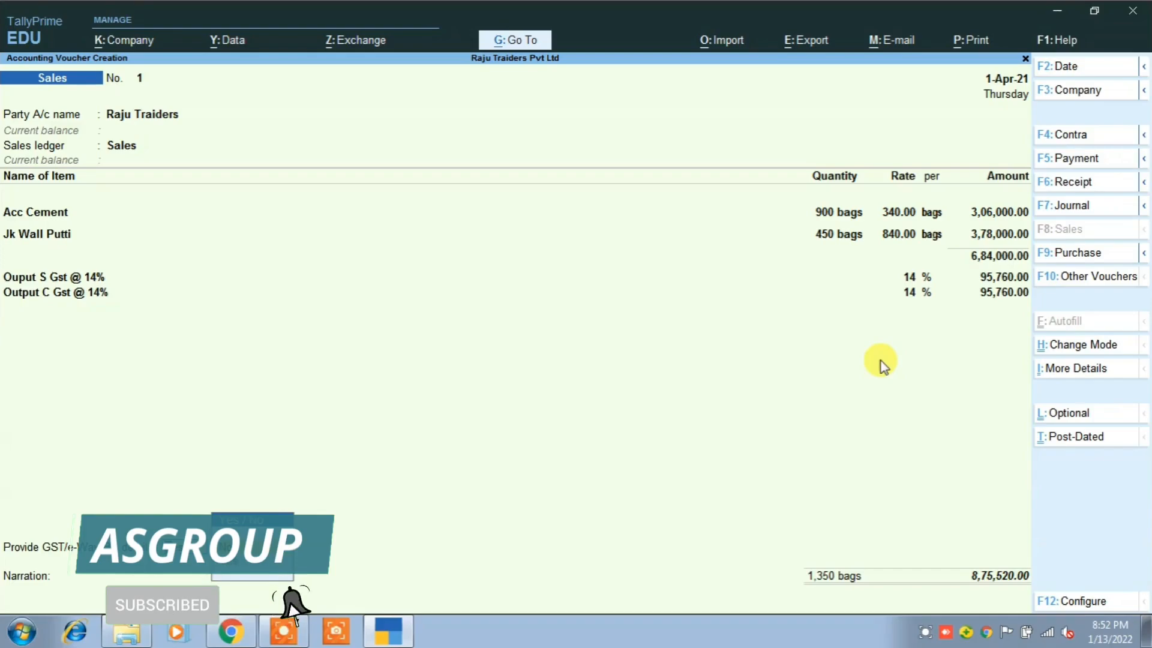
Set Provide GST/e-Way Bill details to No and allocate the full sales amount to Raju Traiders as New Ref 1.
key(Return)
key(Return)
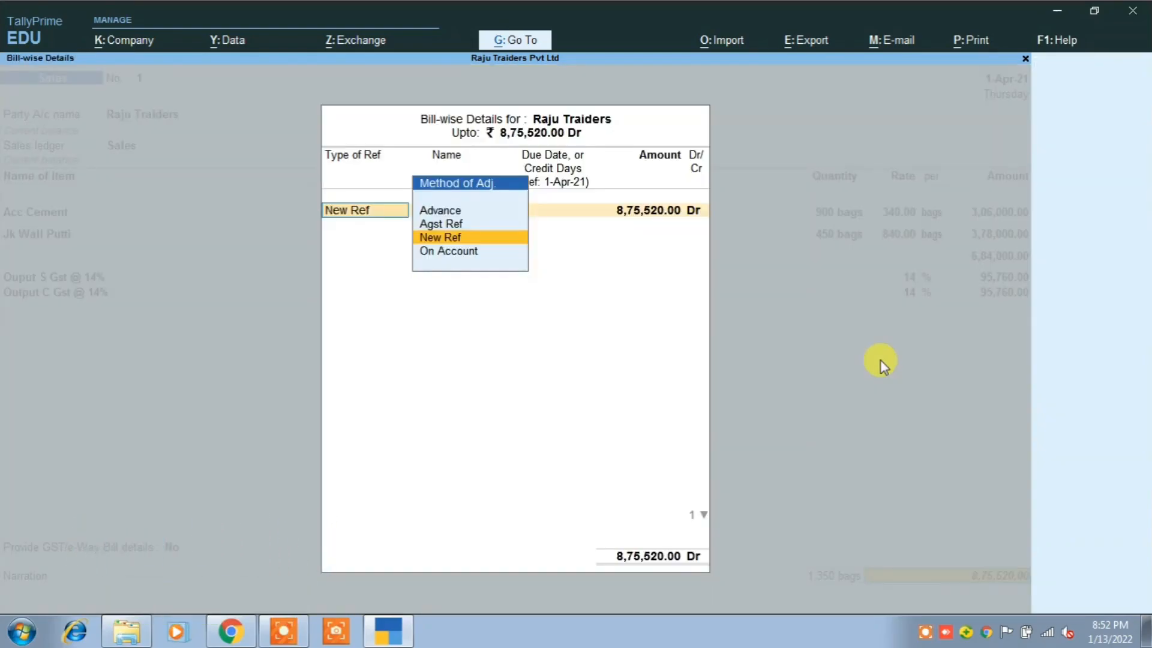
key(Return)
key(Return)
key(Return)
key(Return)
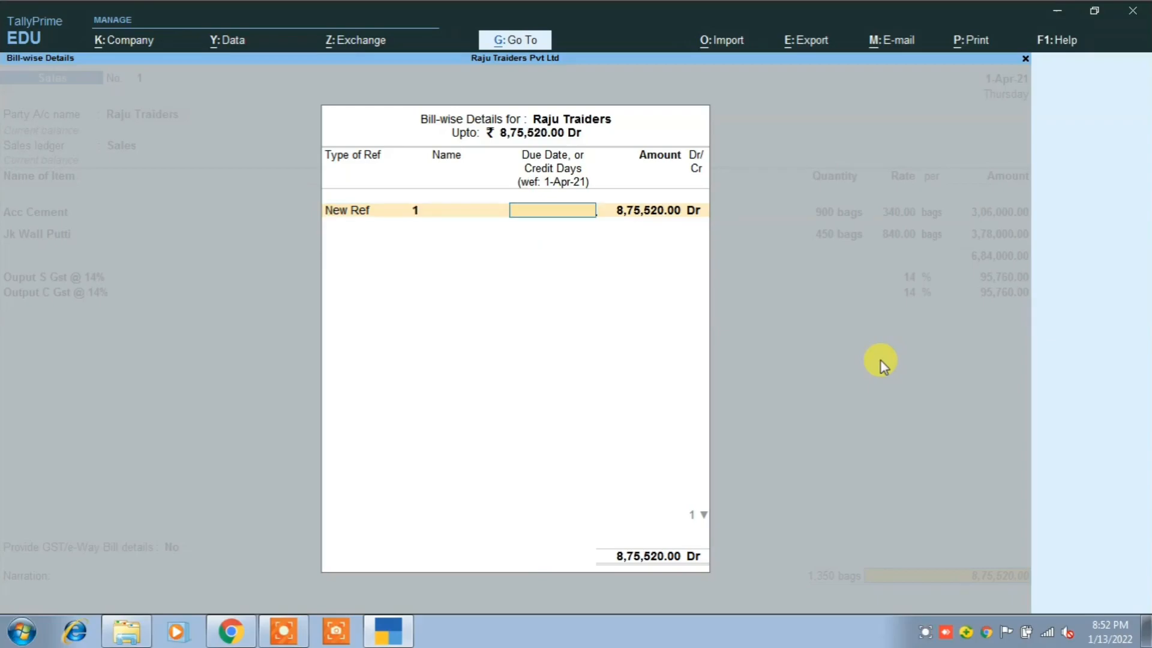
key(Return)
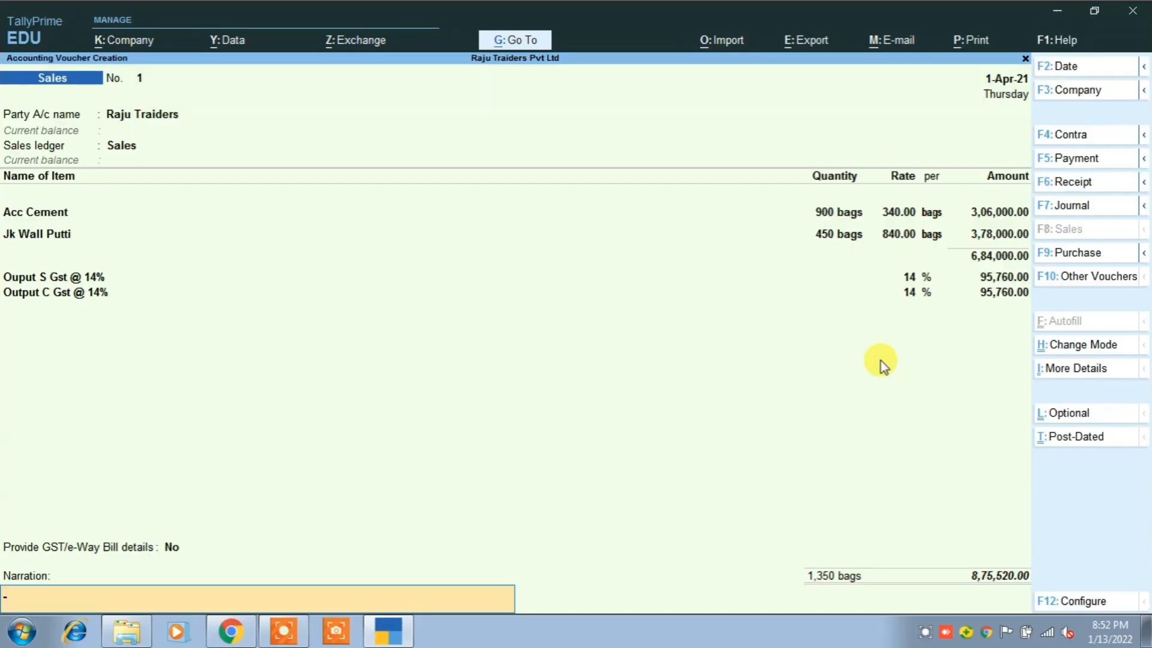
Save the sales voucher for Raju Traiders with an empty narration and without e-Way Bill details.
key(Return)
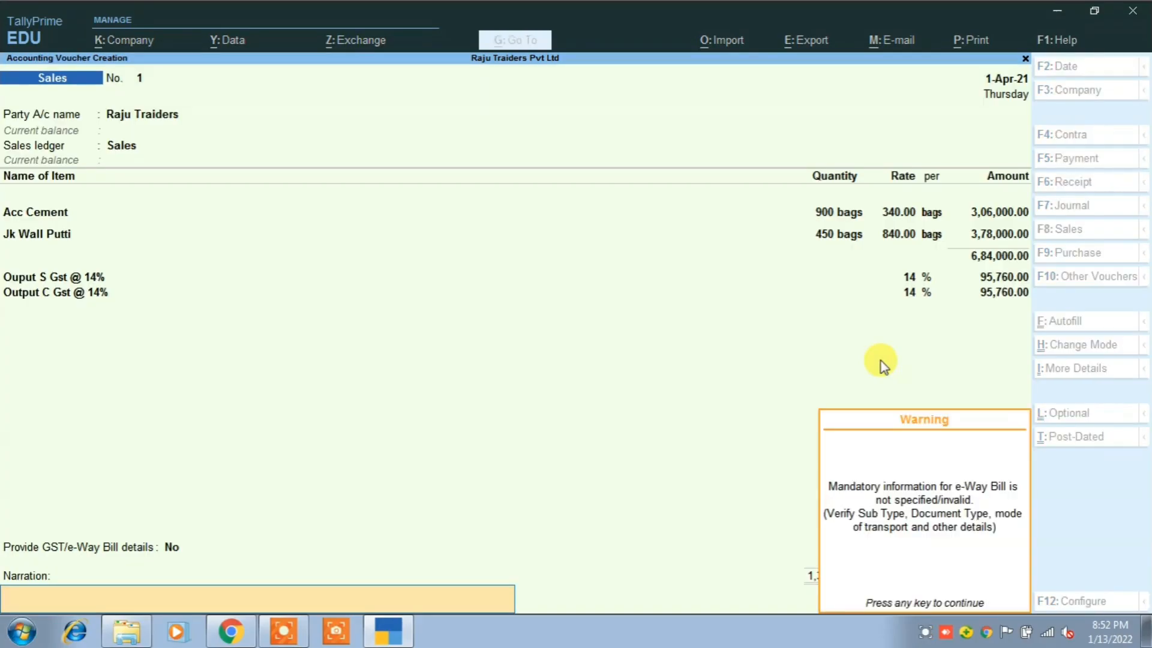
key(Return)
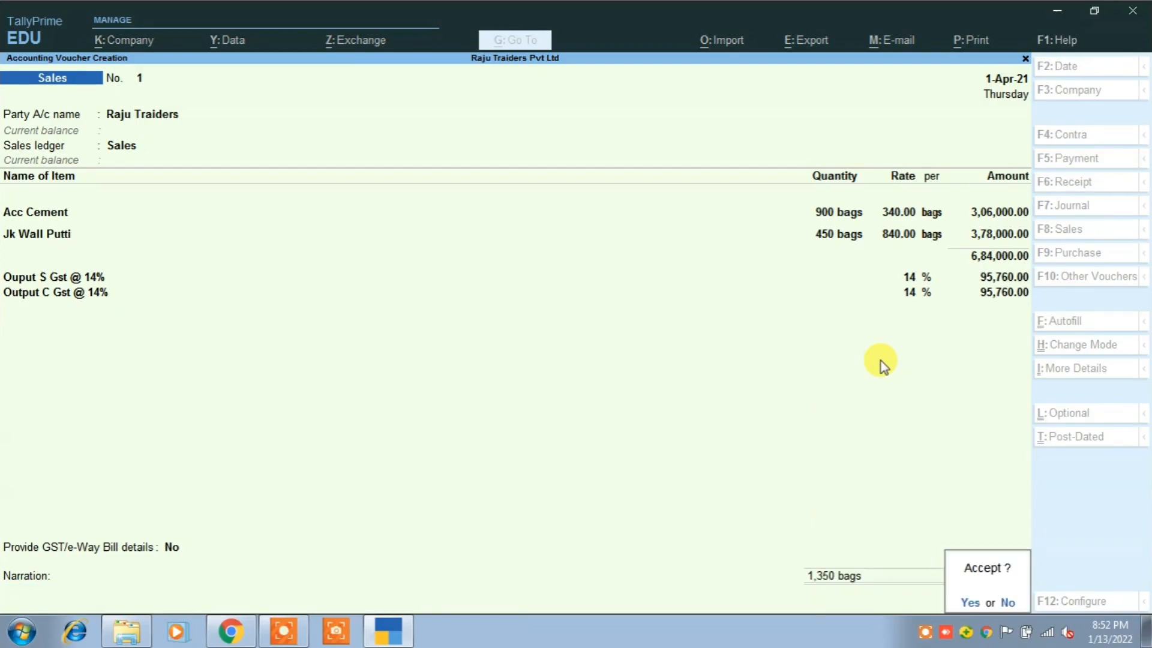
key(Return)
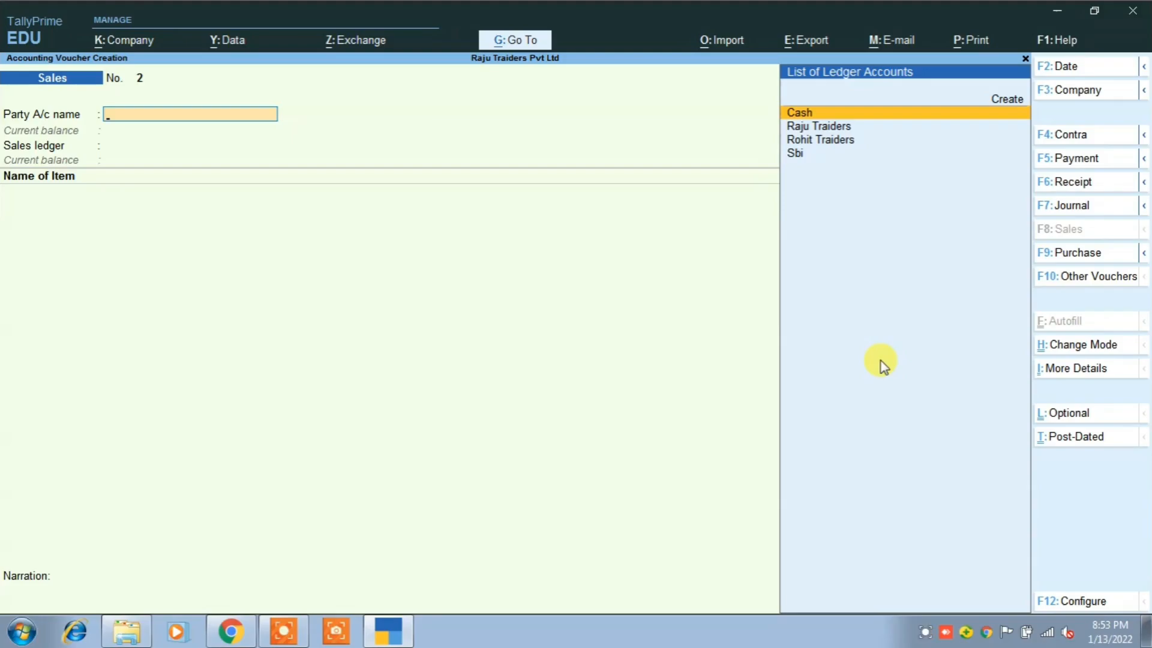
Check in the practice set PDF in Chrome how Raju Traiders pays for the sale, and return to TallyPrime.
click(288, 636)
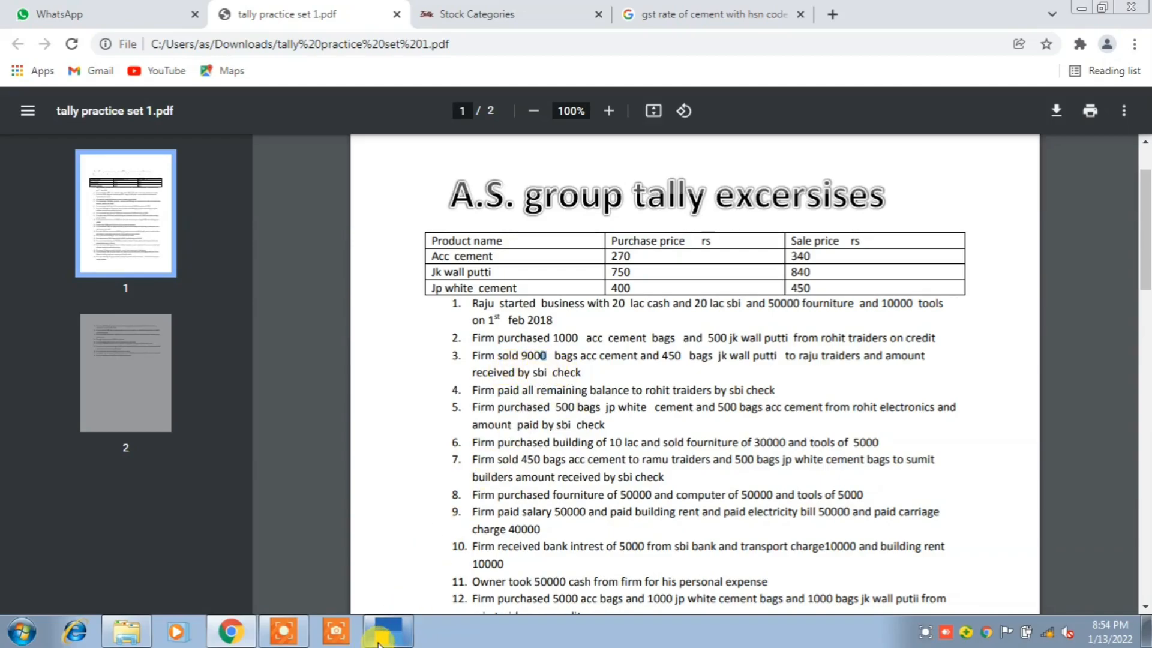
key(alt+Tab)
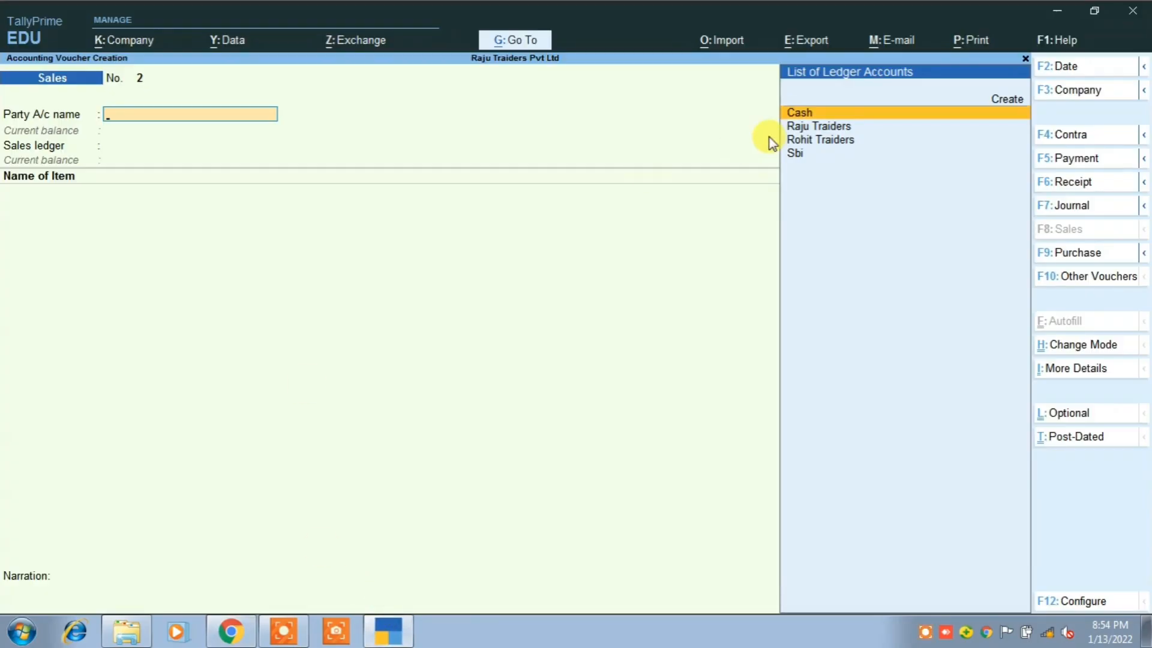
click(1060, 183)
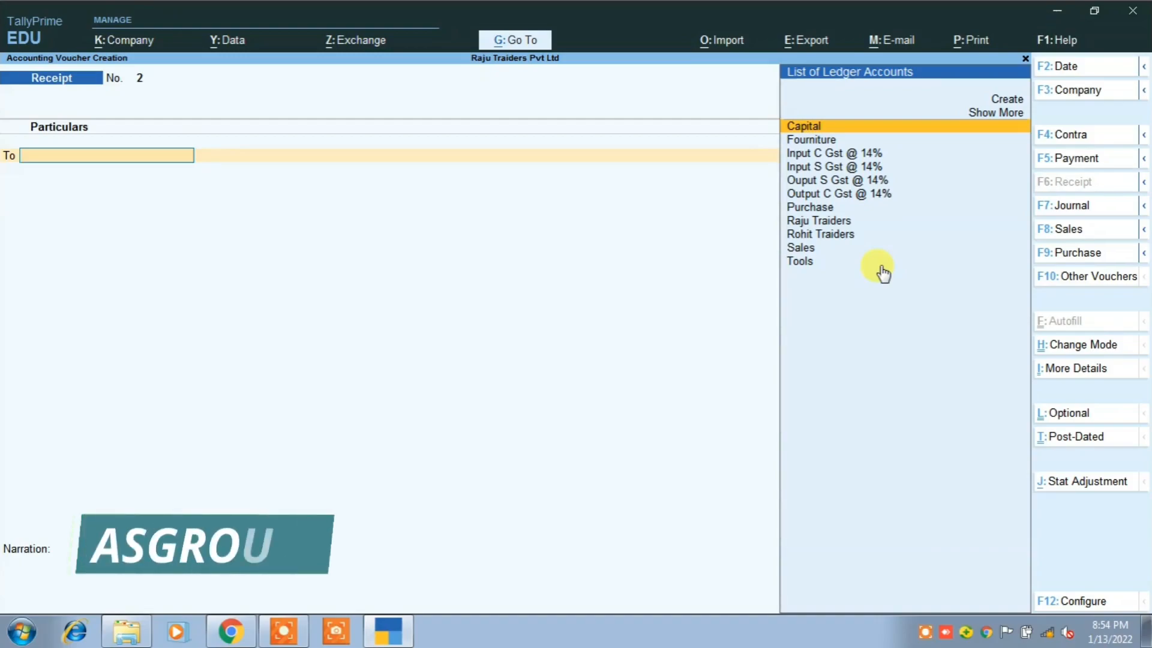
key(Down)
key(Down)
key(Down)
key(Down)
key(Down)
key(Down)
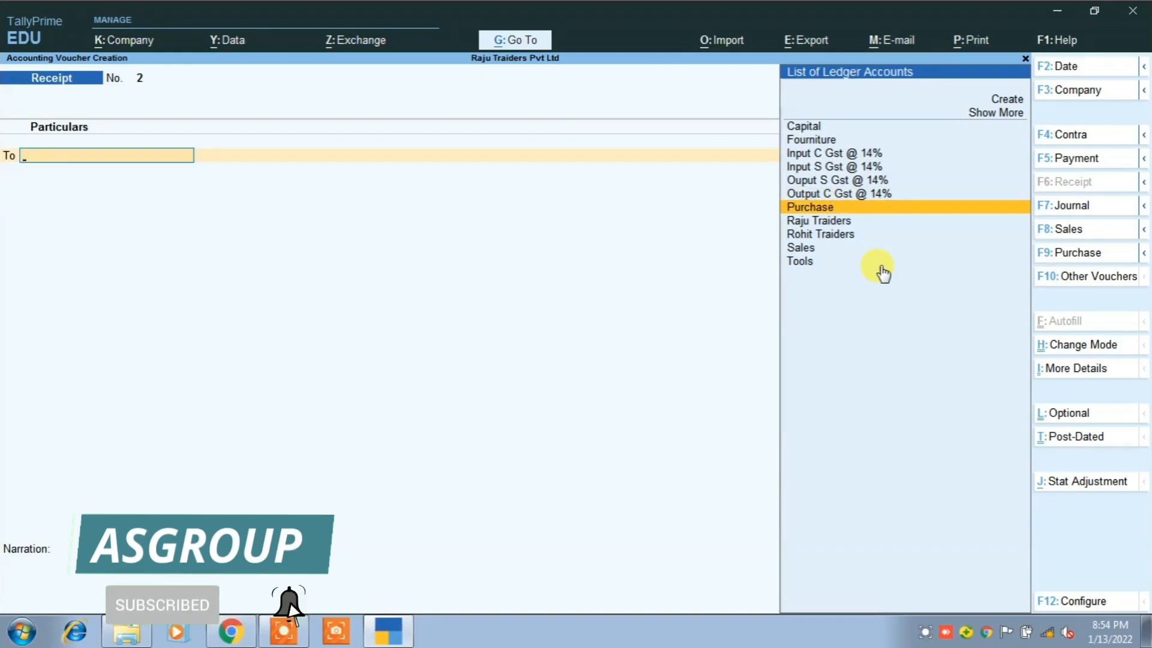
key(Down)
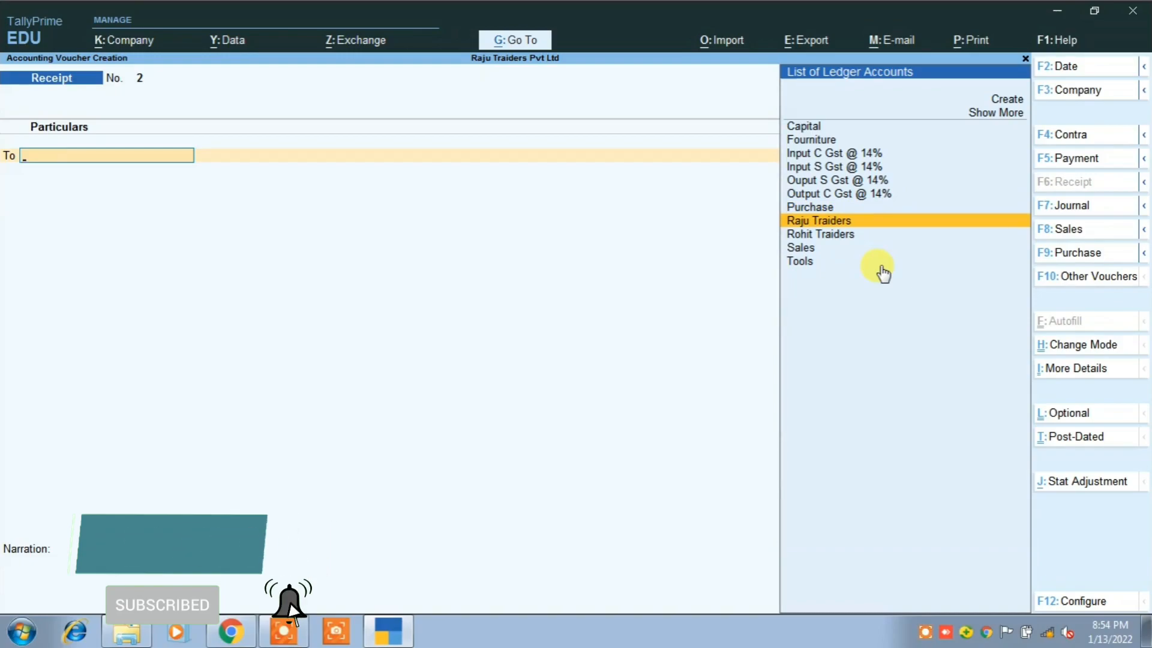
key(Return)
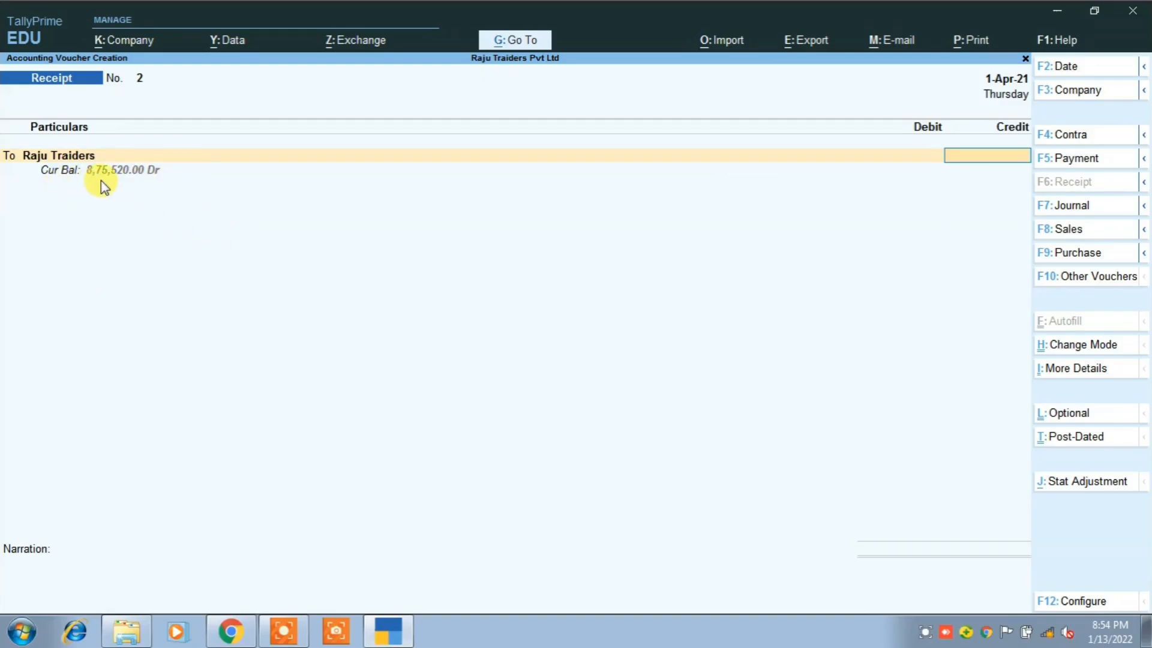
key(Escape)
Open the Outstandings reports of the Statements of Accounts for Raju Traiders Pvt Ltd.
key(Down)
key(Down)
key(Down)
key(Down)
key(Down)
key(Down)
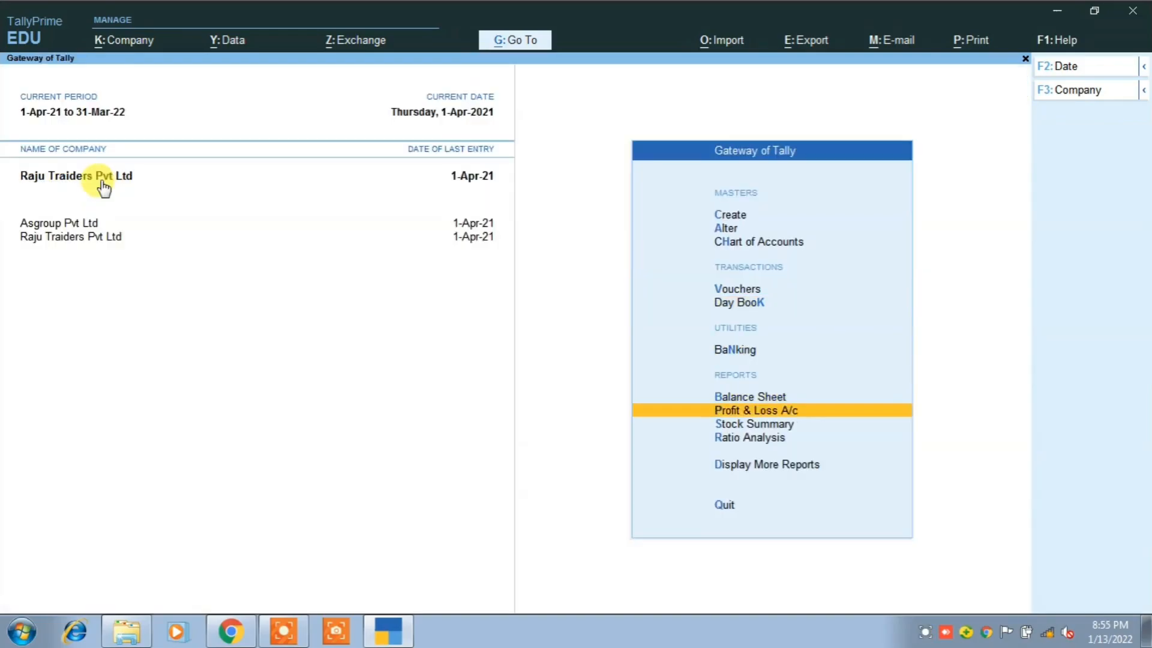
key(Down)
key(Return)
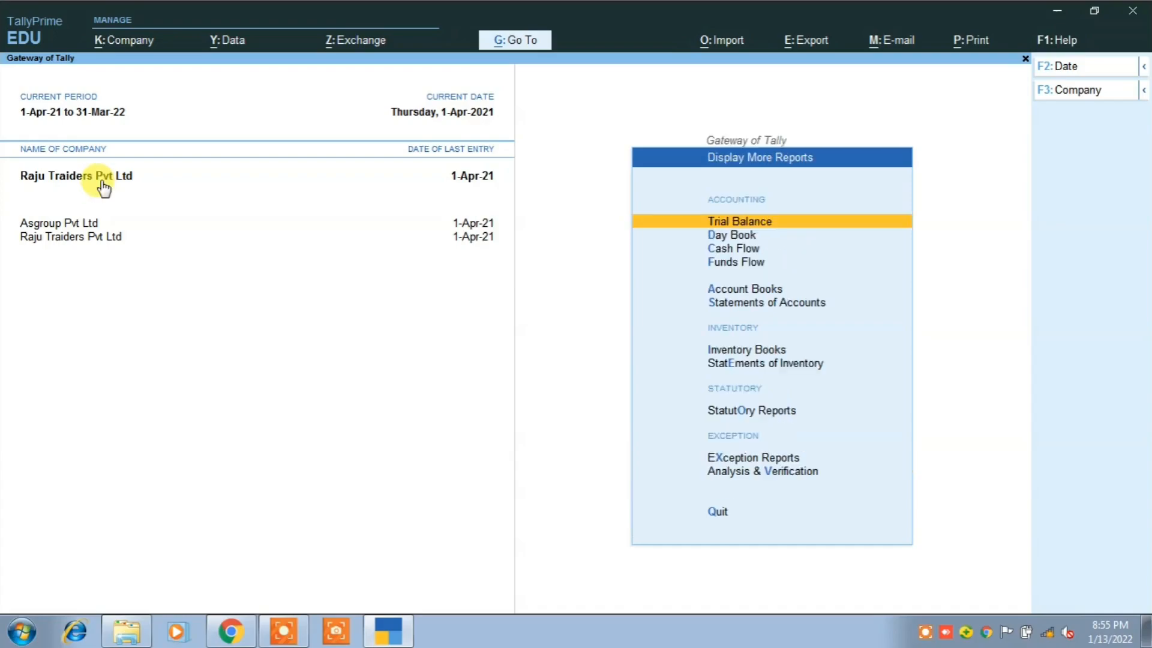
key(Down)
key(Down)
key(Down)
key(Down)
key(Down)
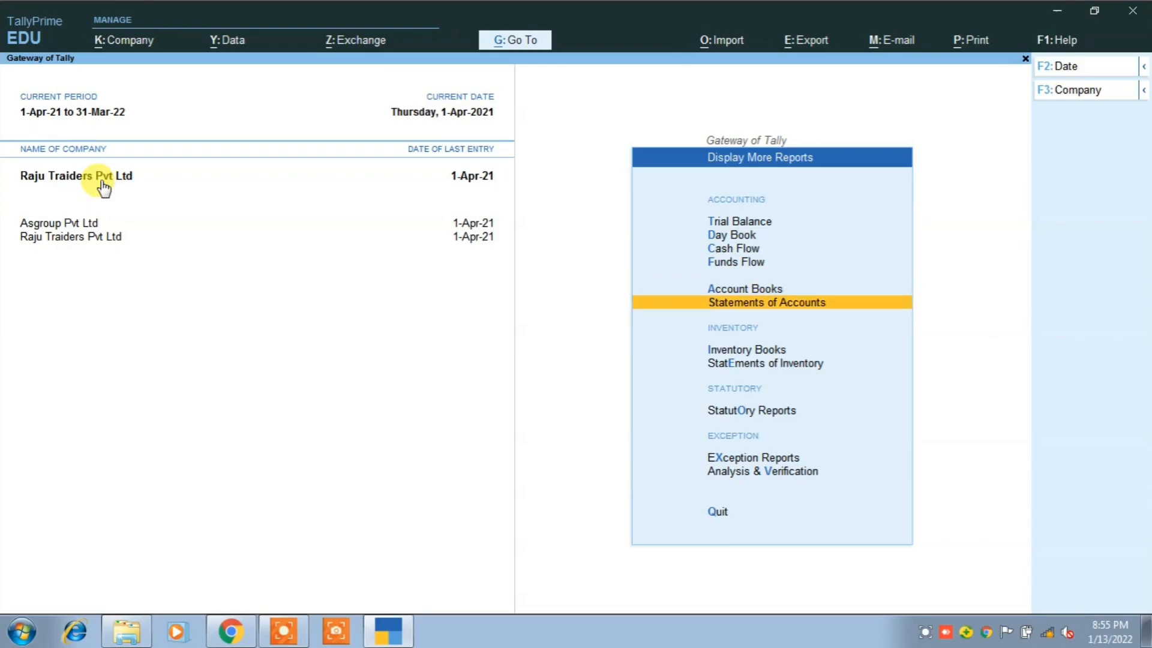
key(Return)
key(Return)
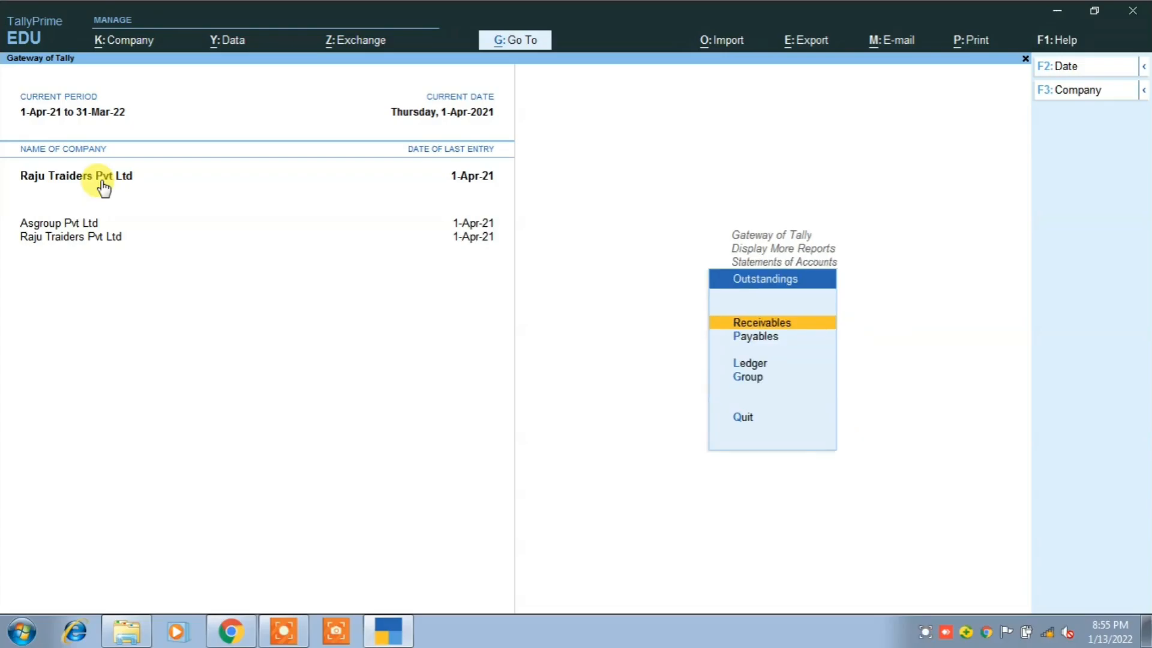
View the outstanding receivables report, then return to the Gateway of Tally.
key(Return)
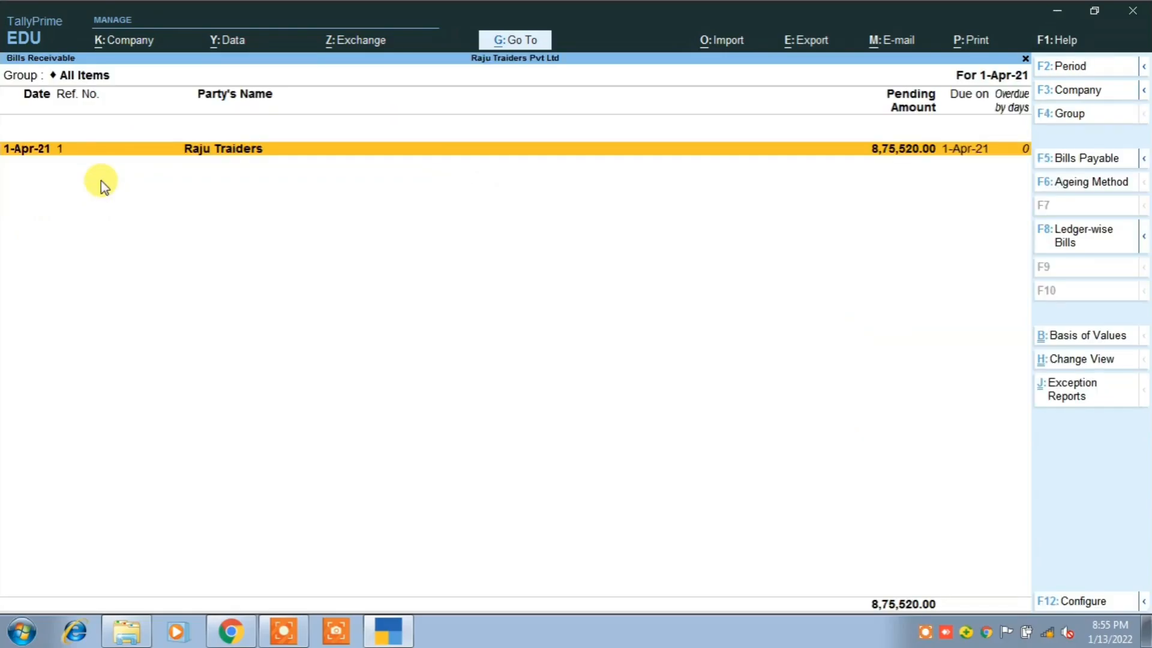
key(Escape)
key(Escape)
key(Escape)
key(Escape)
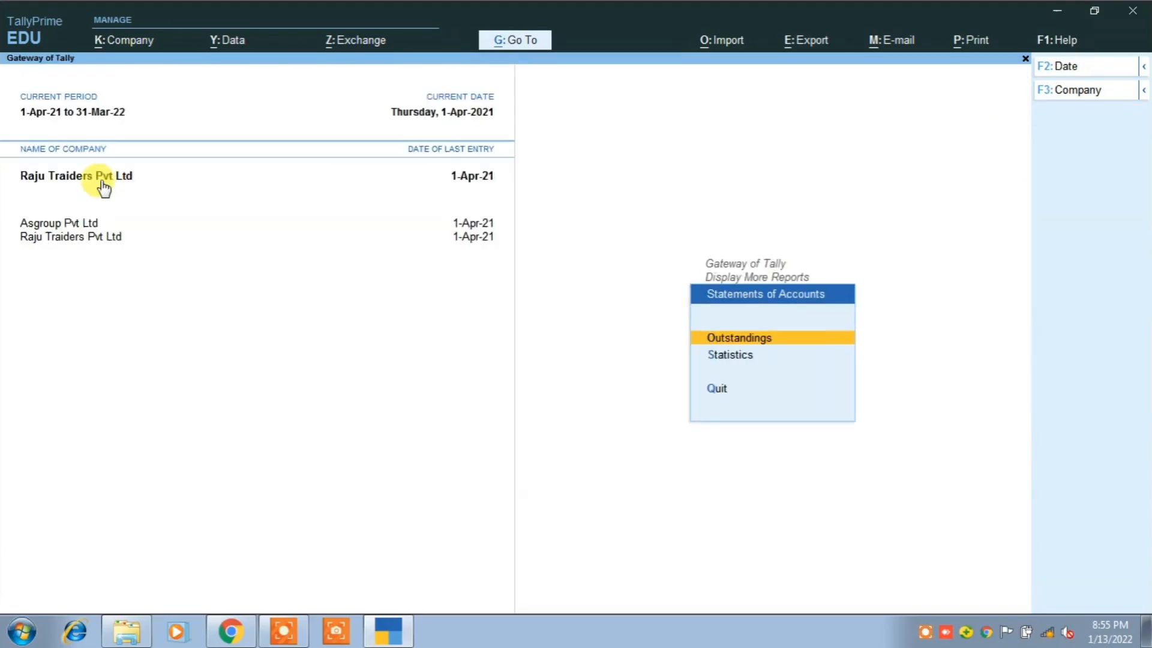
Start a new receipt voucher and select Raju Traiders as the party to credit.
key(Up)
key(Up)
key(Up)
key(Up)
key(Up)
key(Up)
key(Up)
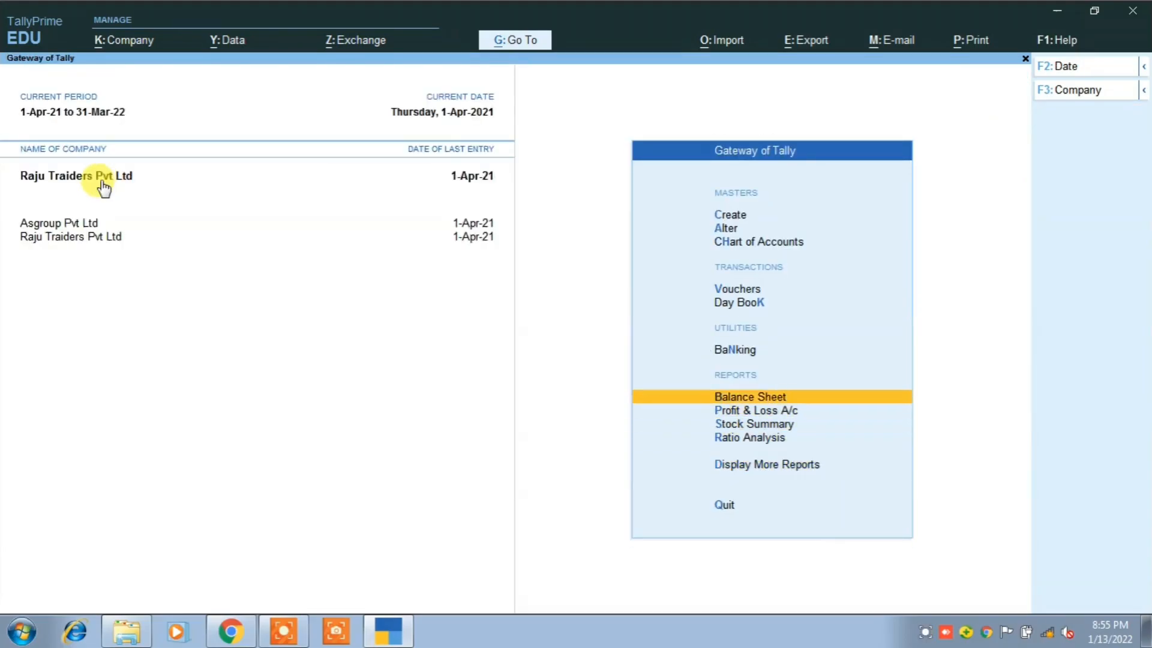
key(Return)
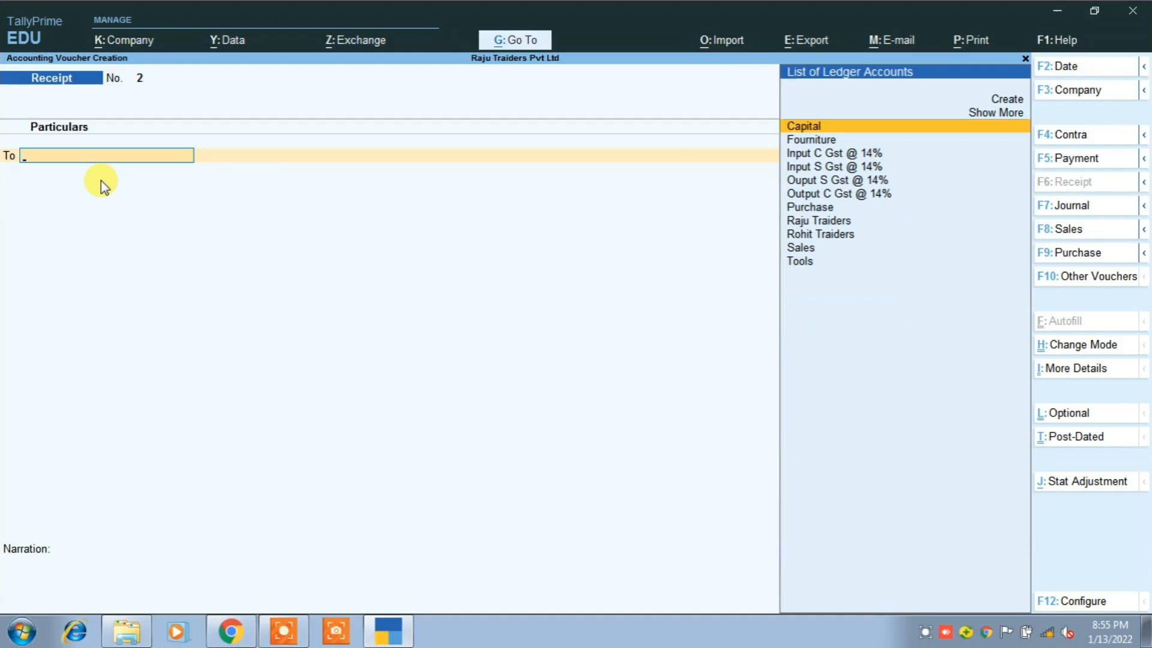
key(Down)
key(Down)
key(Down)
key(Down)
key(Down)
key(Down)
key(Down)
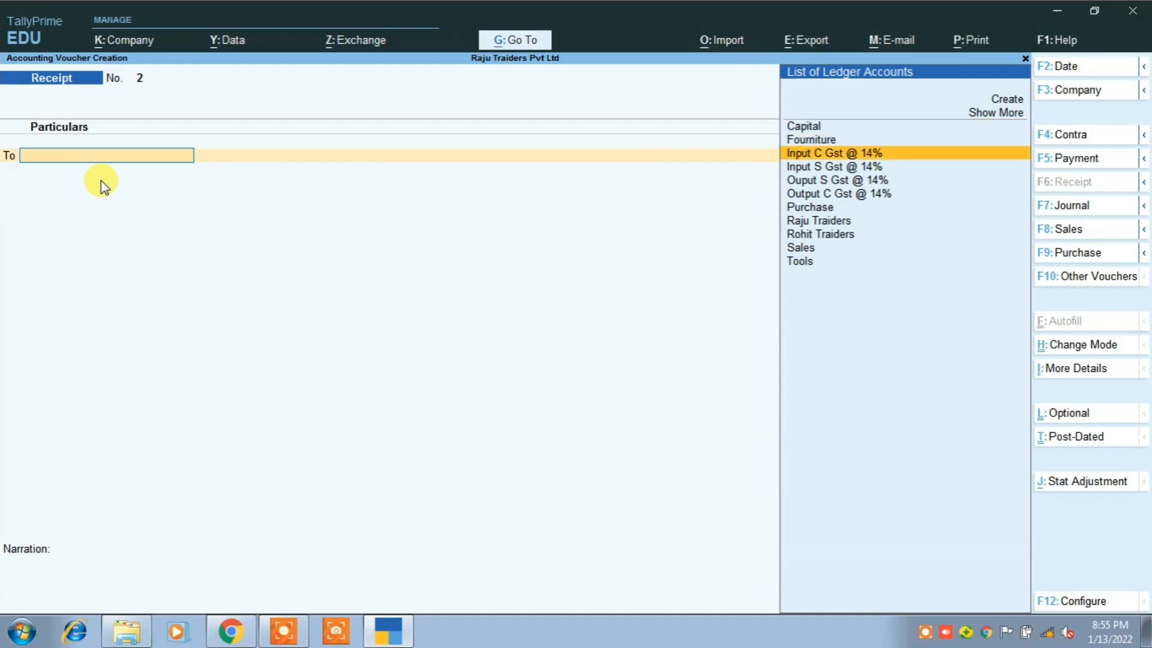
key(Return)
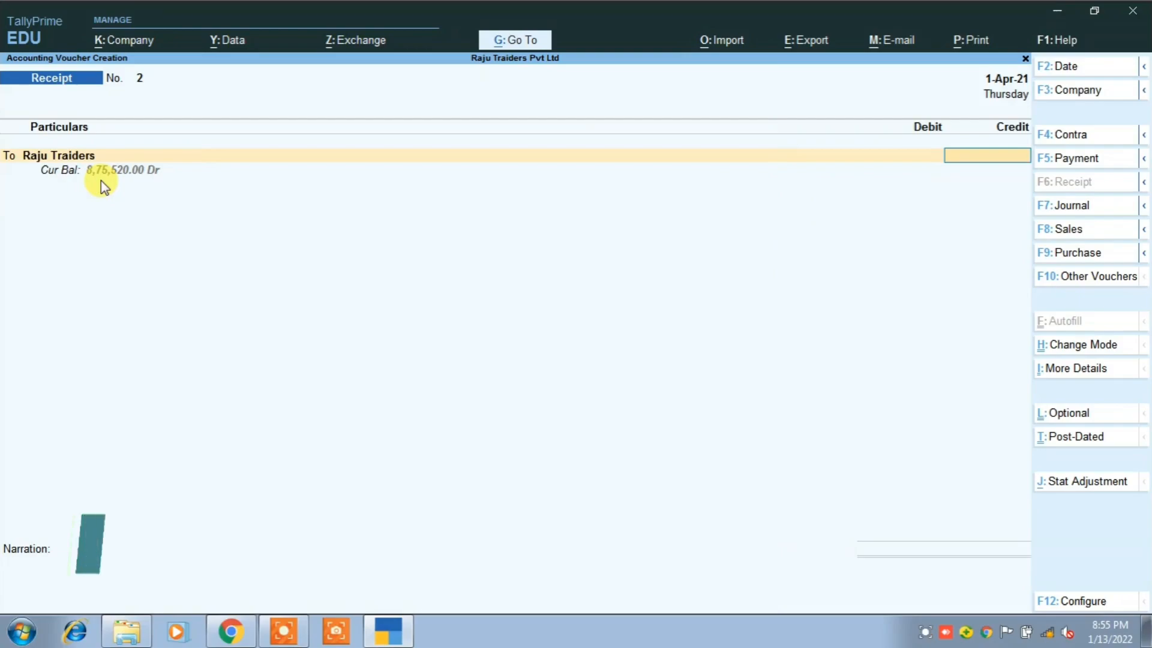
Set the credit amount for Raju Traiders to 8,75,520.
text(8755)
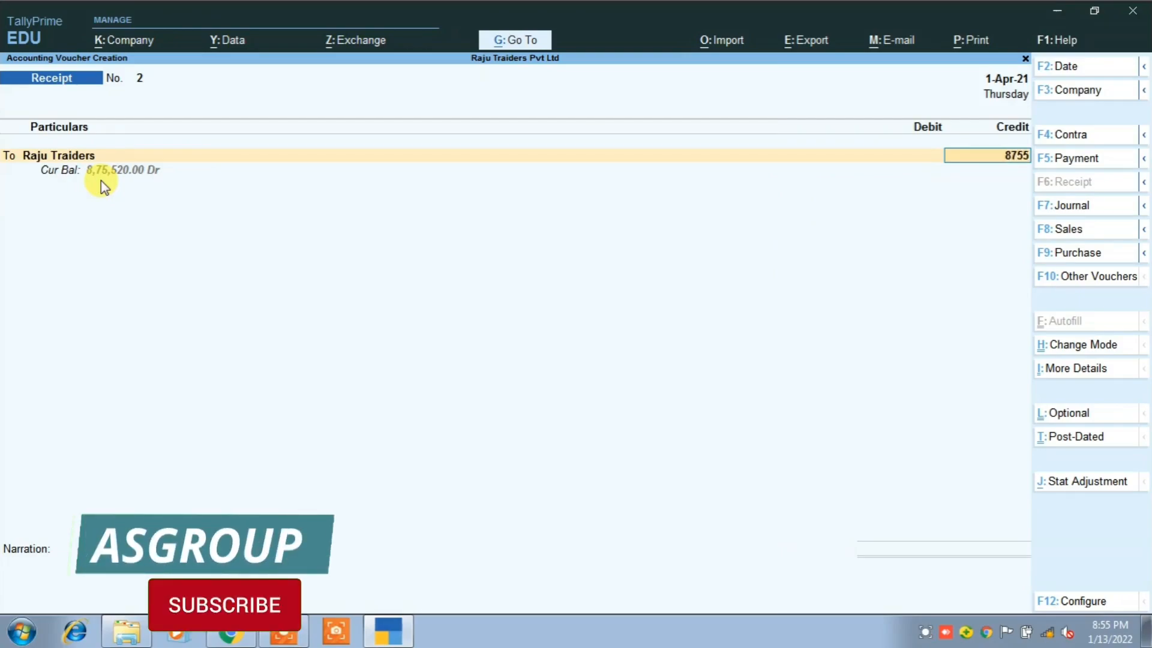
key(BackSpace)
key(BackSpace)
key(BackSpace)
key(BackSpace)
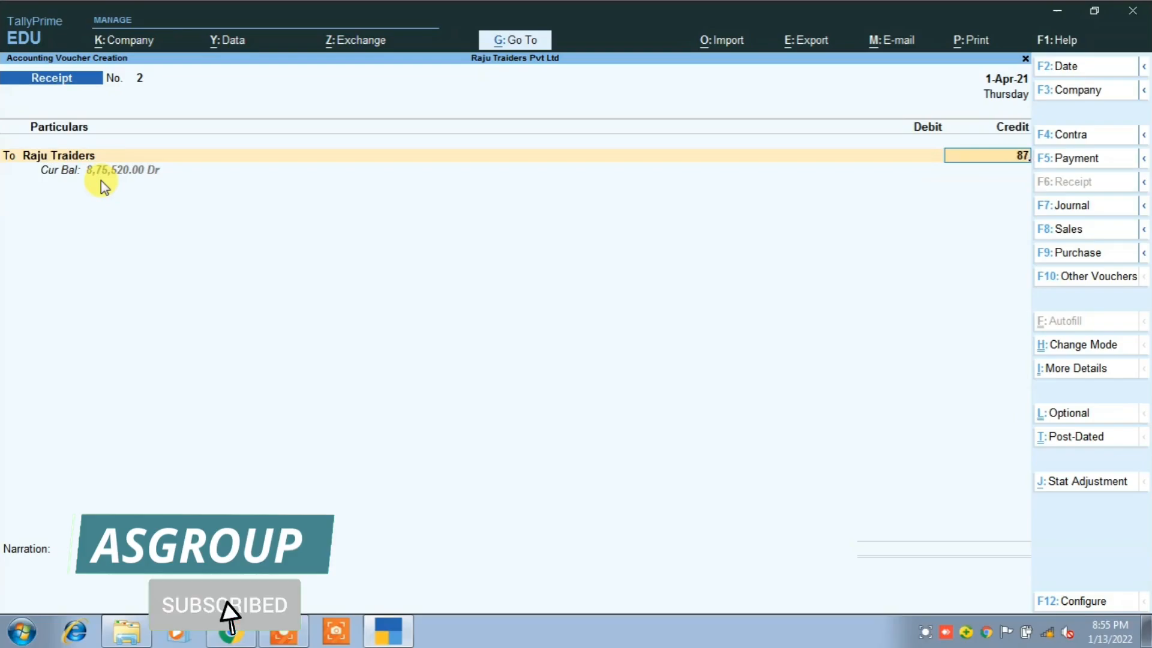
text(8,75,5)
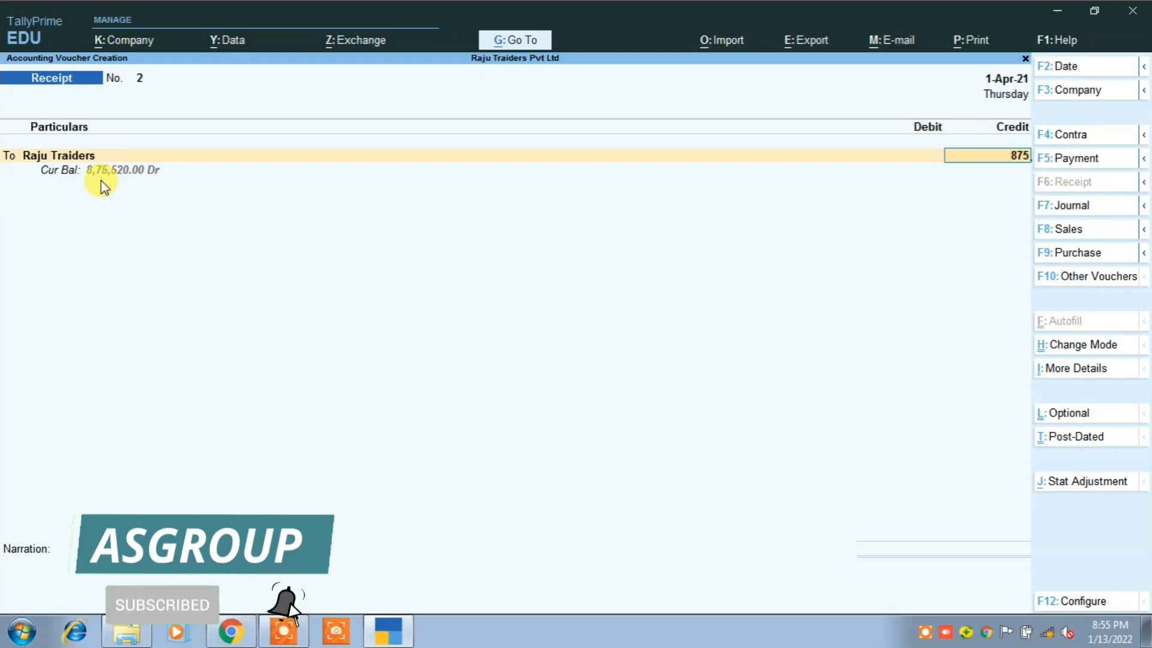
text(20)
key(Return)
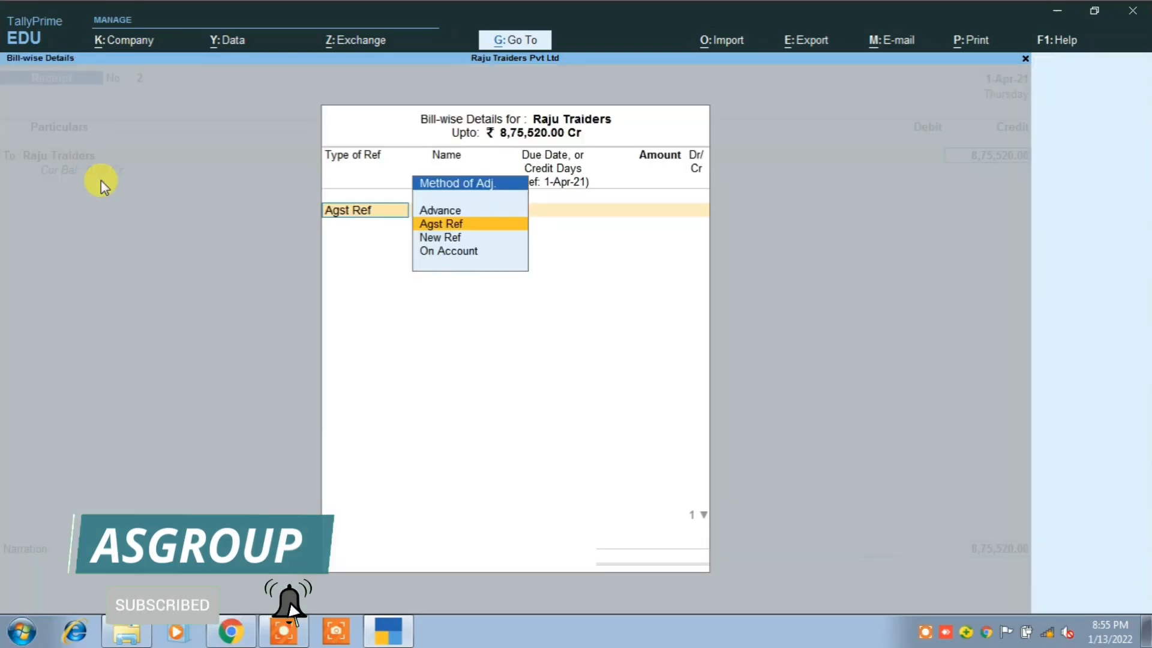
Allocate the full 8,75,520.00 credit to pending bill 1 using the Agst Ref method.
key(Return)
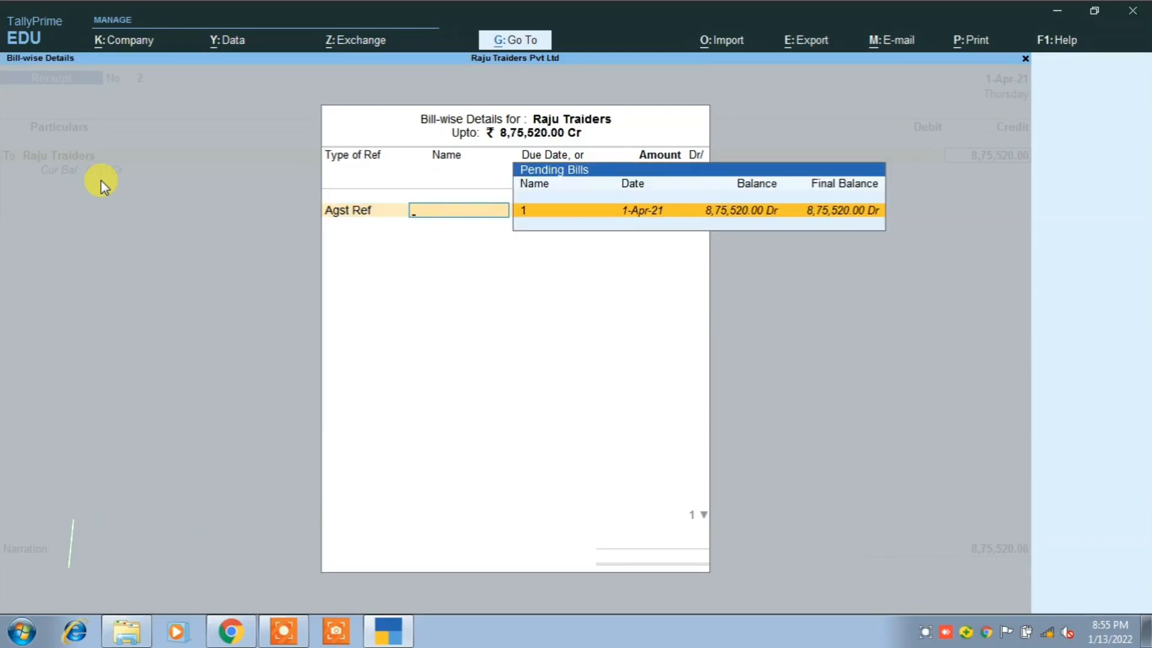
key(Return)
key(Return)
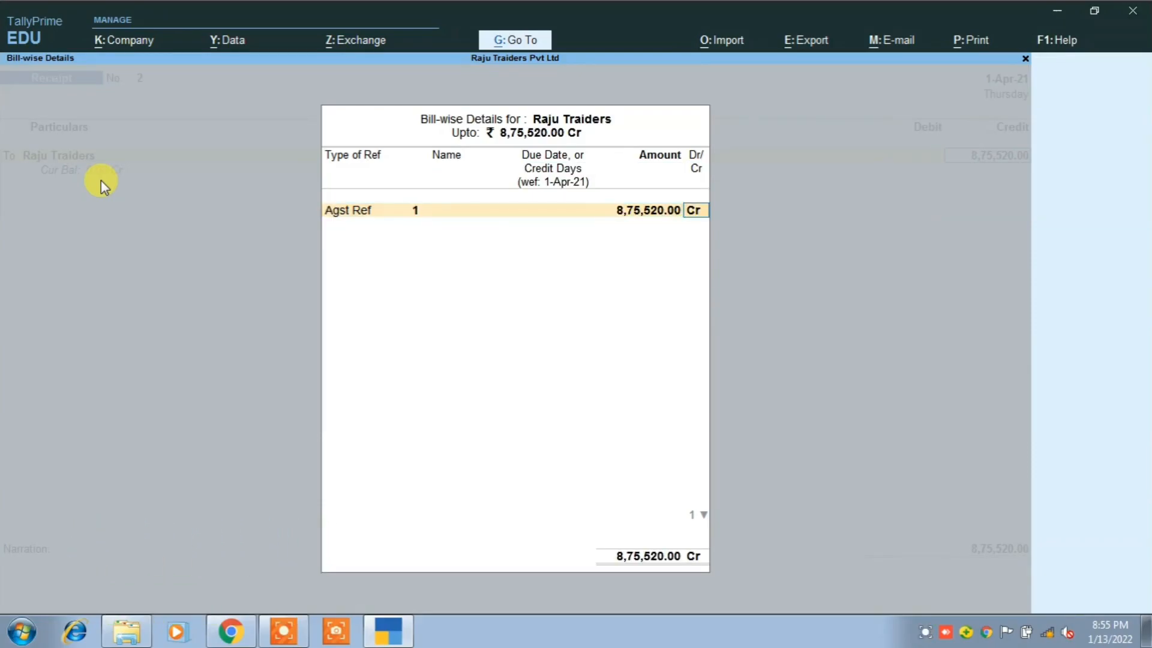
key(Return)
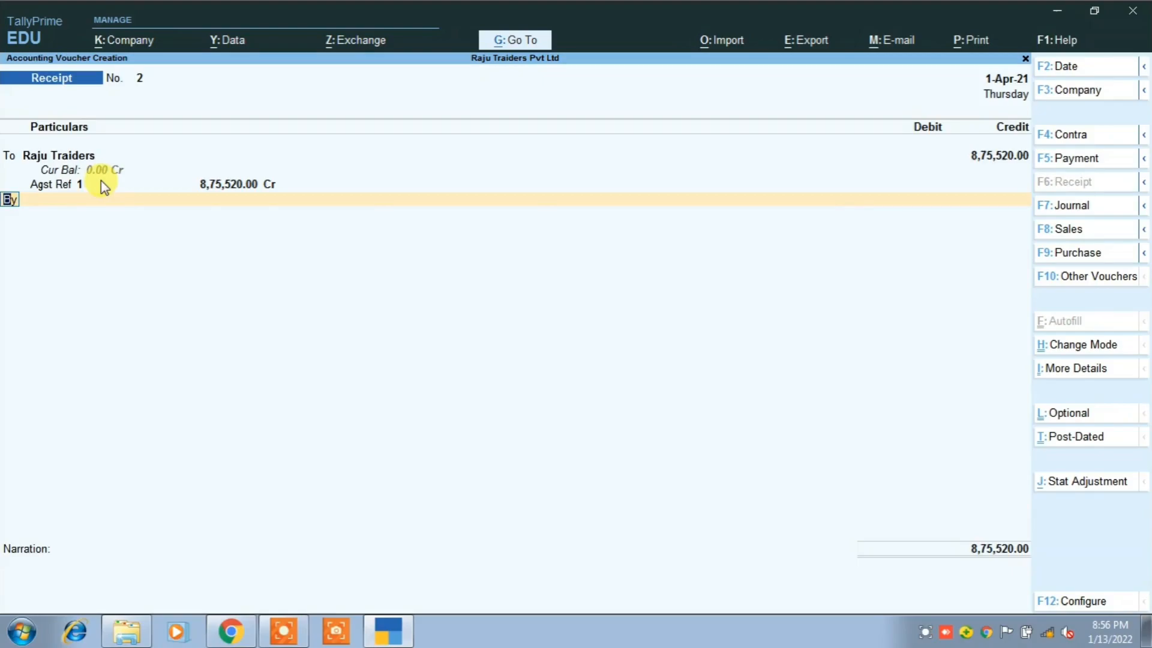
Debit the Sbi ledger with 8,75,520.00 and save the receipt voucher without a narration.
text(S)
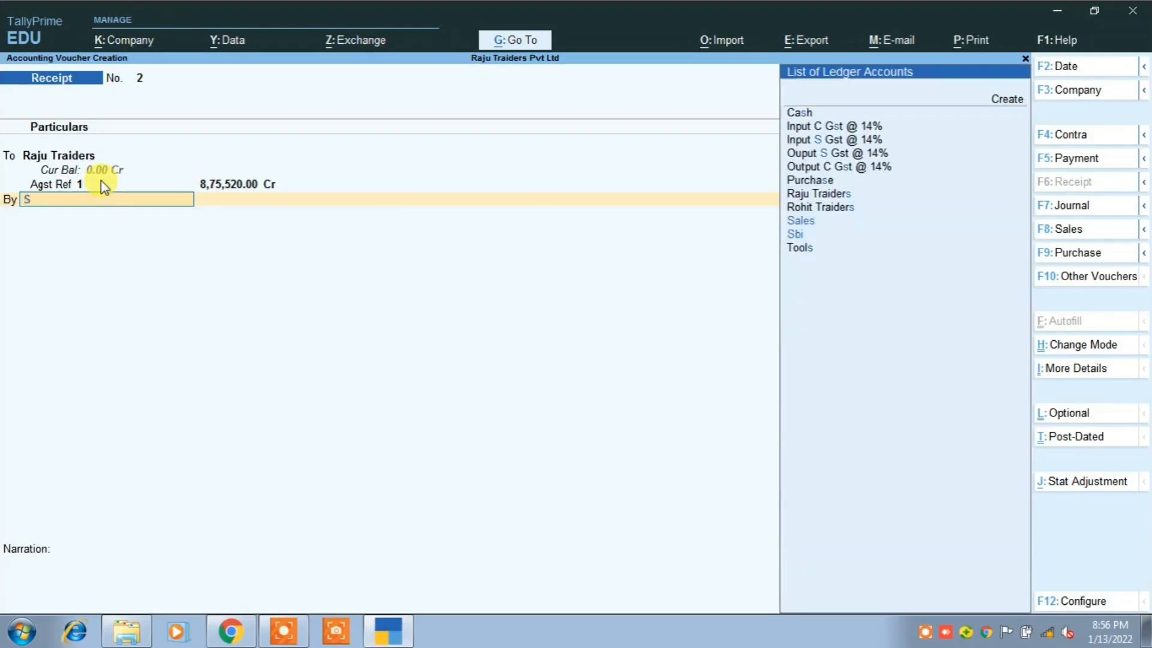
key(Down)
key(Down)
key(Return)
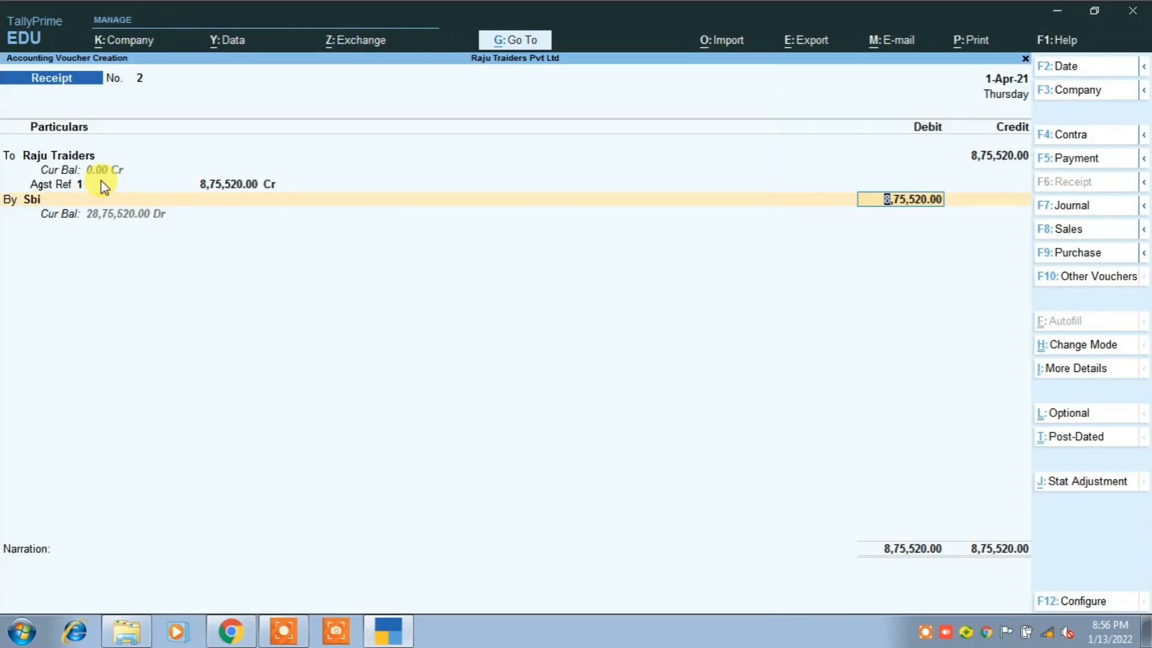
key(Return)
key(Return)
key(Return)
key(Return)
key(Return)
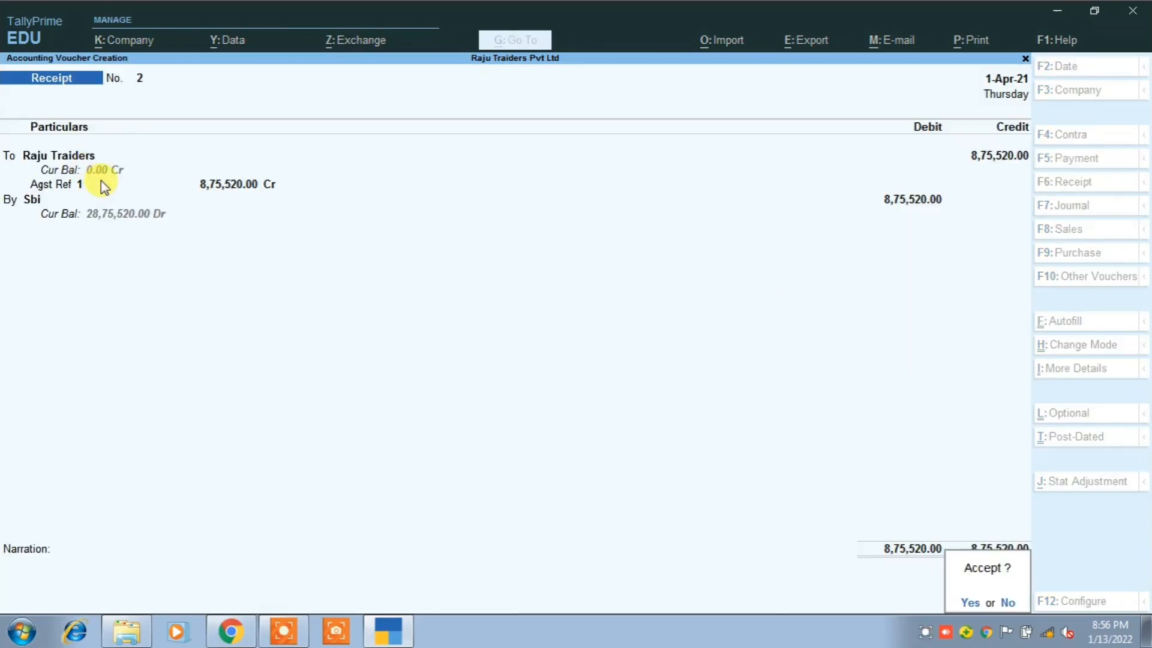
key(Return)
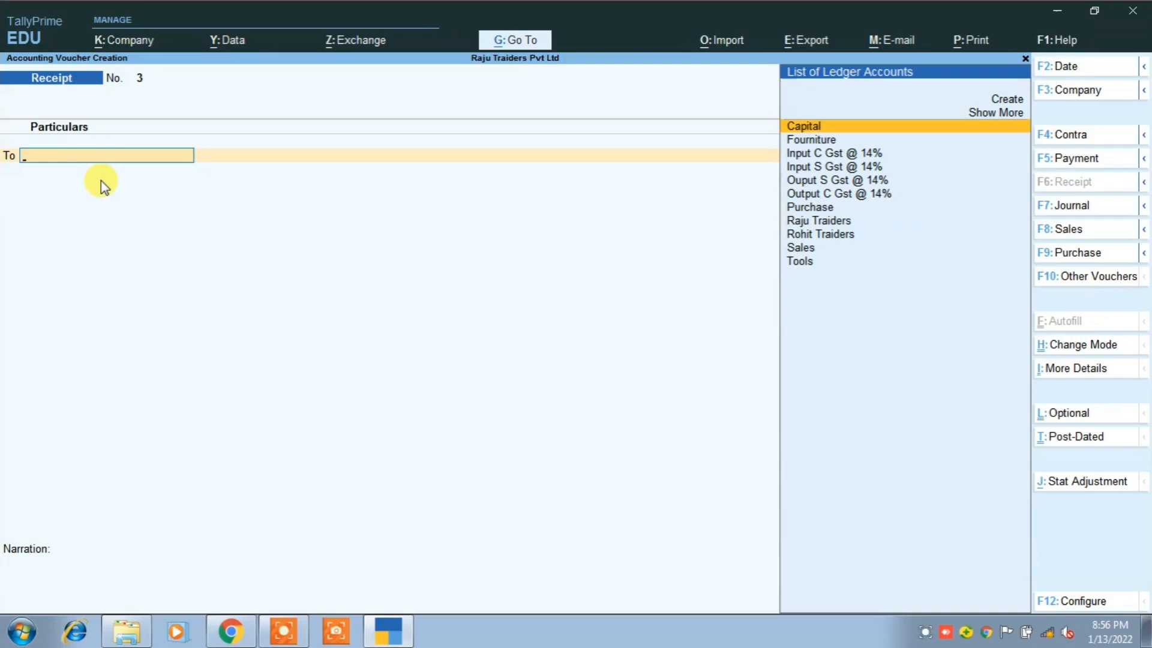
Read the exercise list in the practice set PDF in Chrome, then return to TallyPrime and view the Bills Payable report.
click(231, 631)
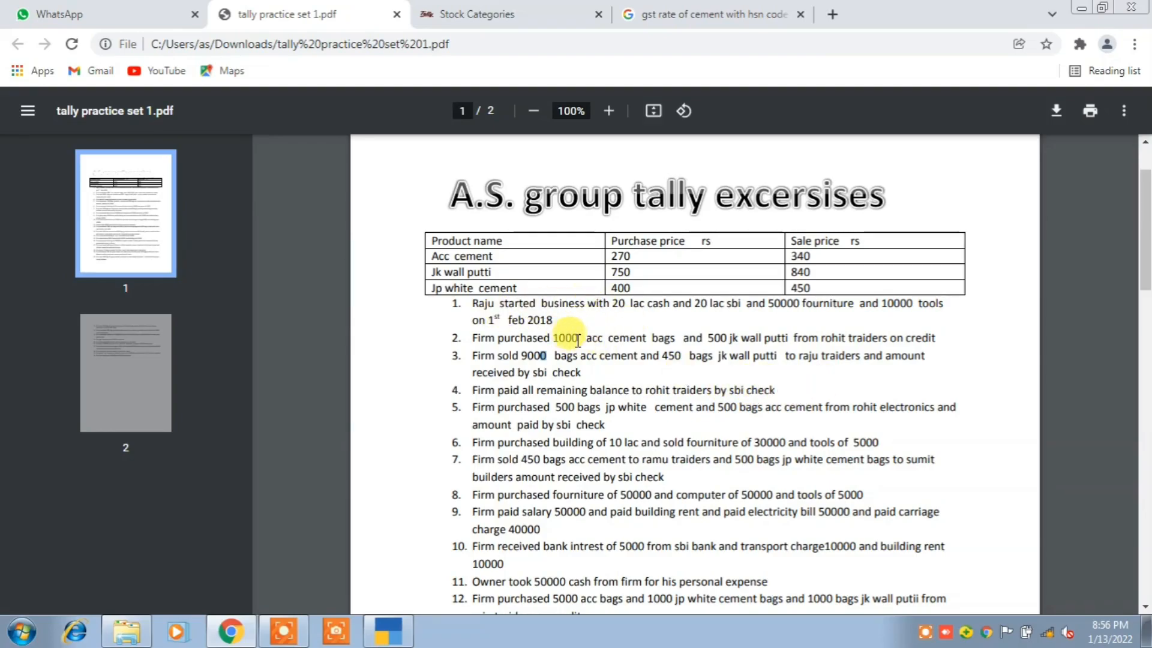
click(388, 631)
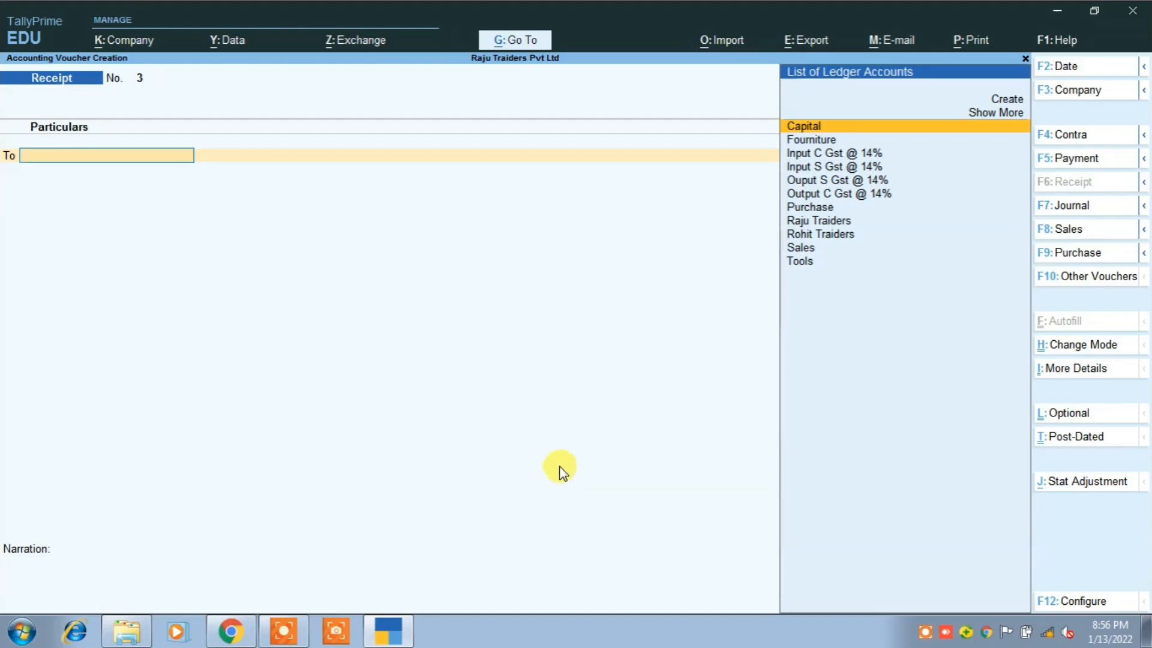
key(ctrl)
key(alt+g)
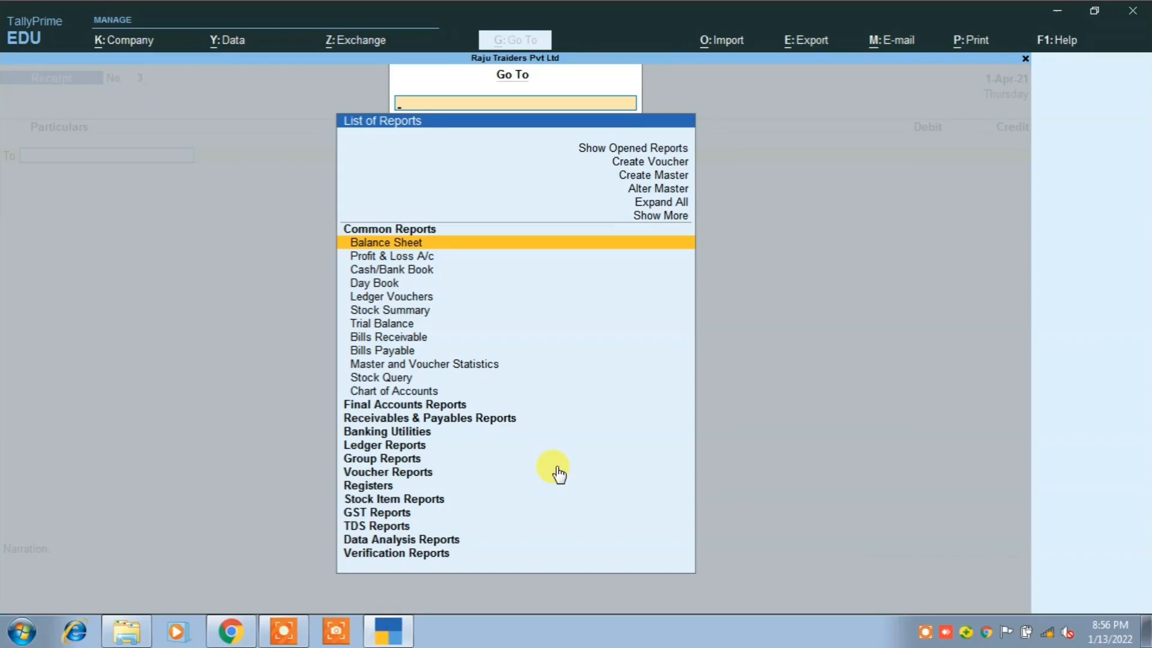
key(Down)
key(Down)
key(Down)
key(Down)
key(Down)
key(Down)
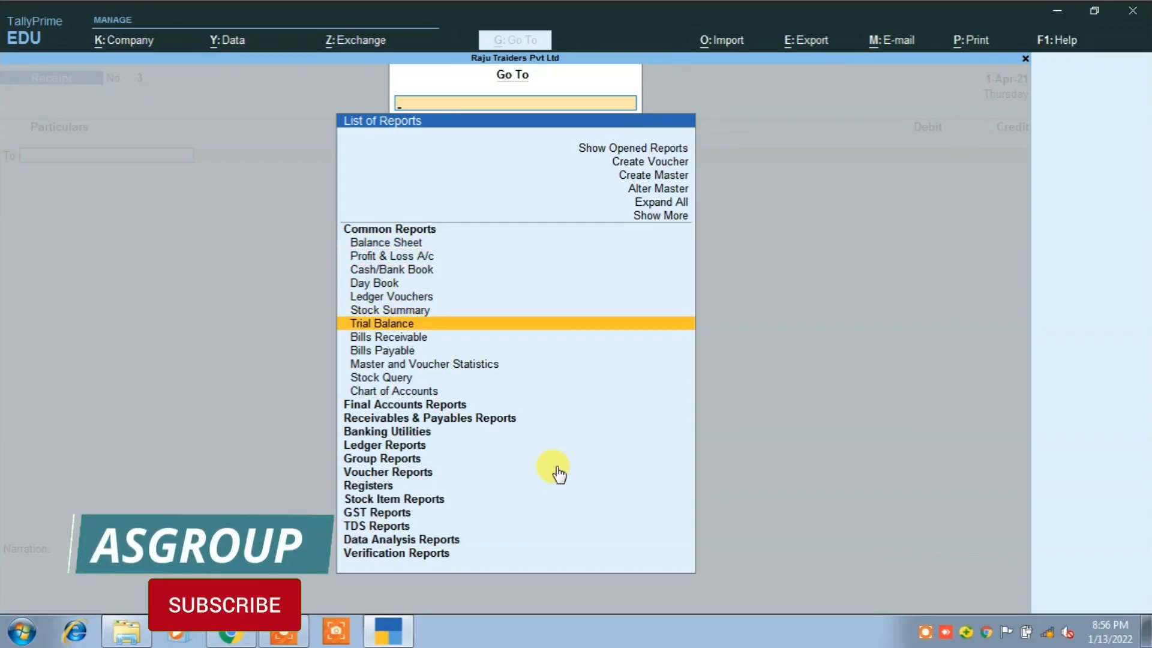
key(Down)
key(Down)
key(Return)
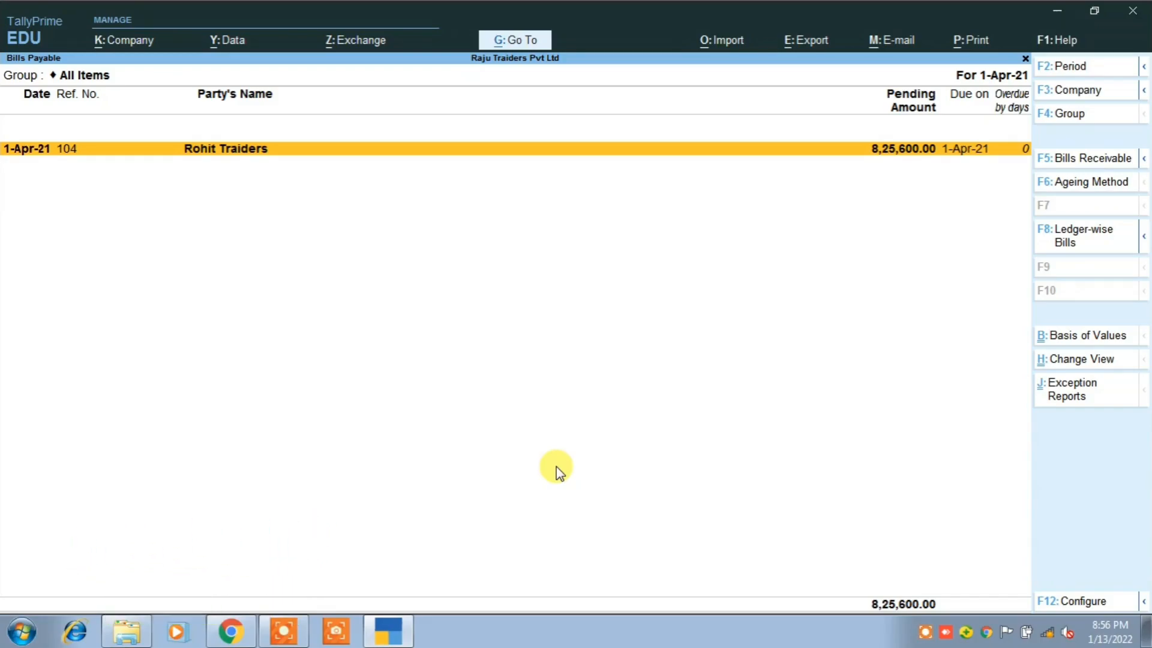
key(Escape)
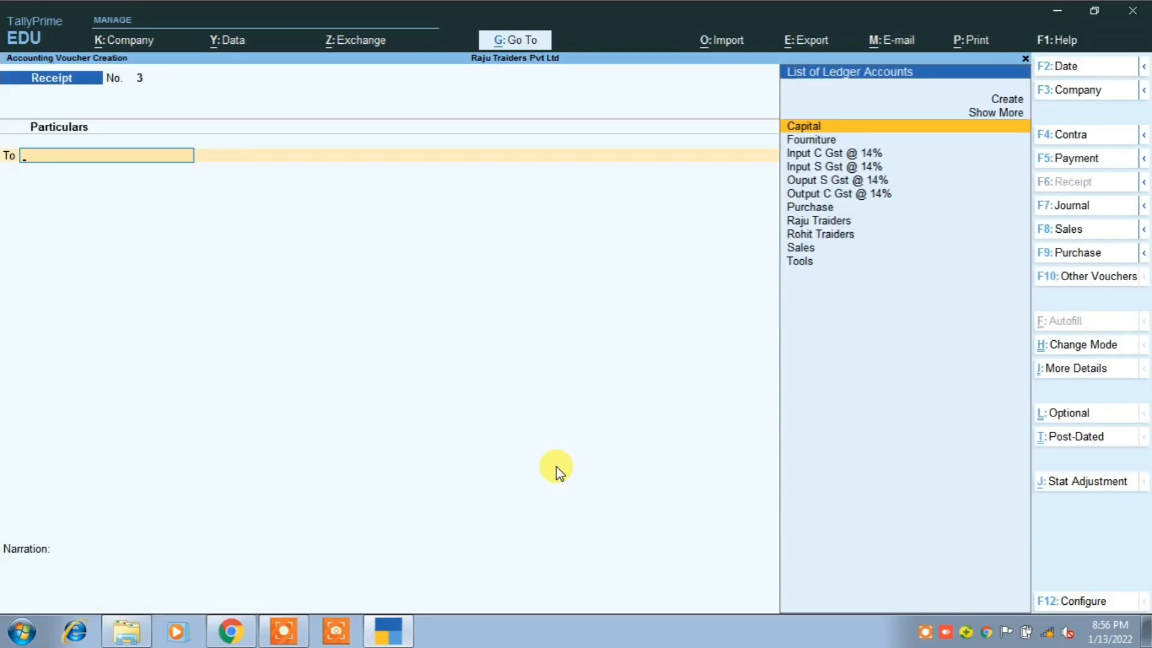
Leave voucher creation and look through the vouchers recorded in the Day Book.
key(Escape)
key(Escape)
key(Down)
key(Return)
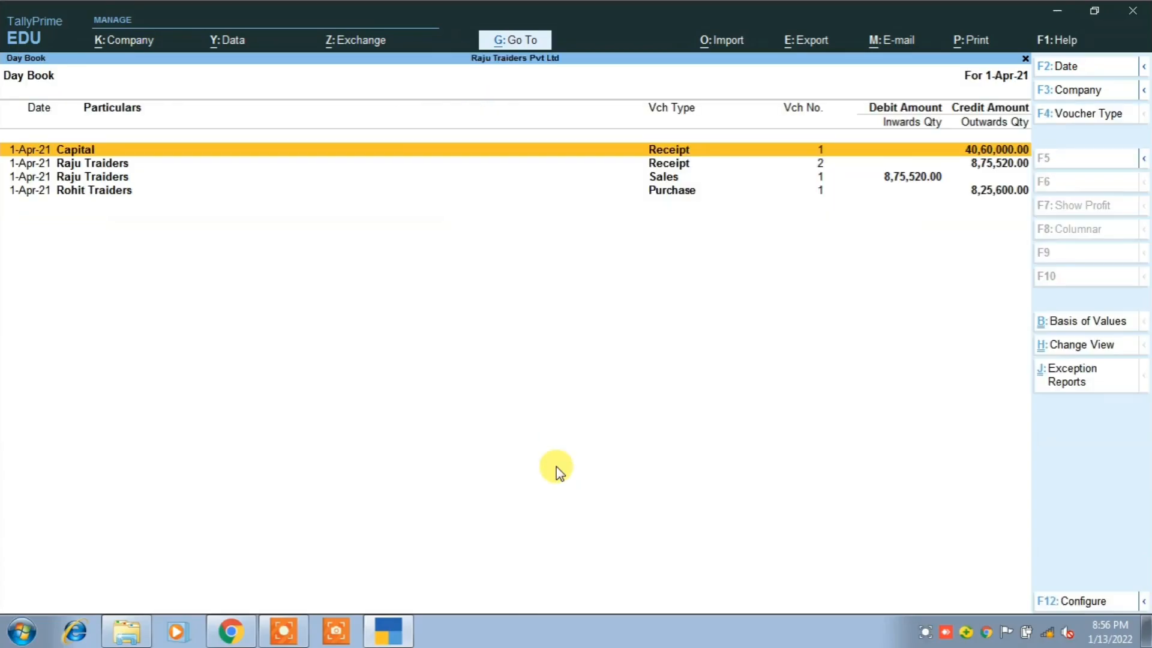
key(Down)
key(Down)
key(Down)
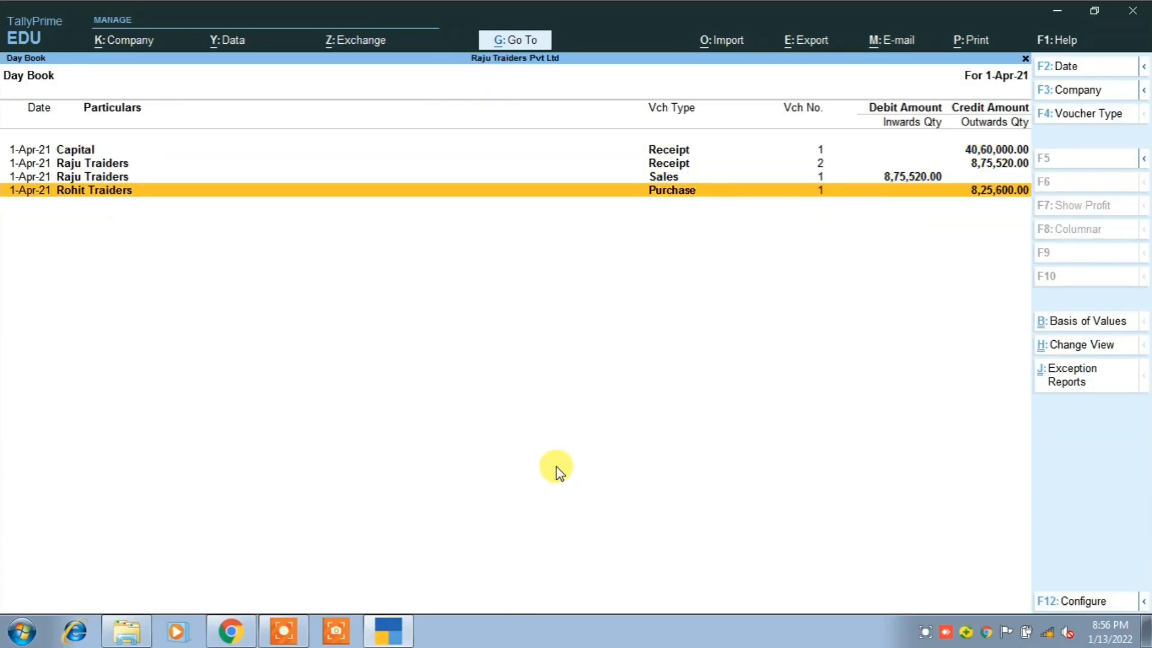
key(Up)
key(Up)
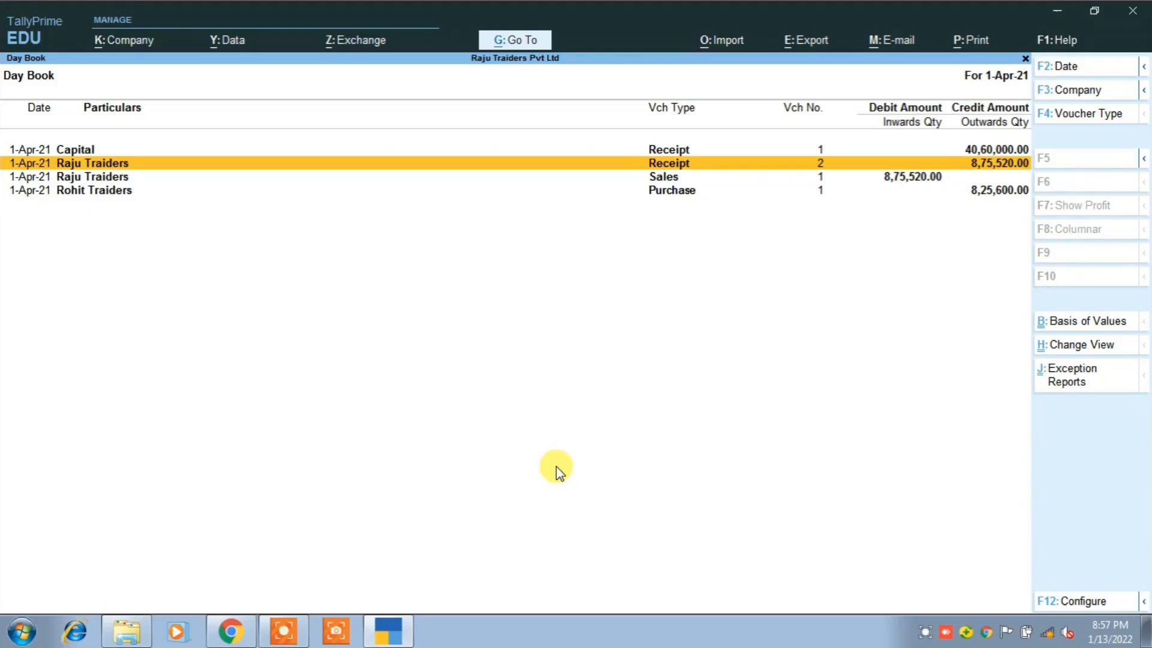
key(Escape)
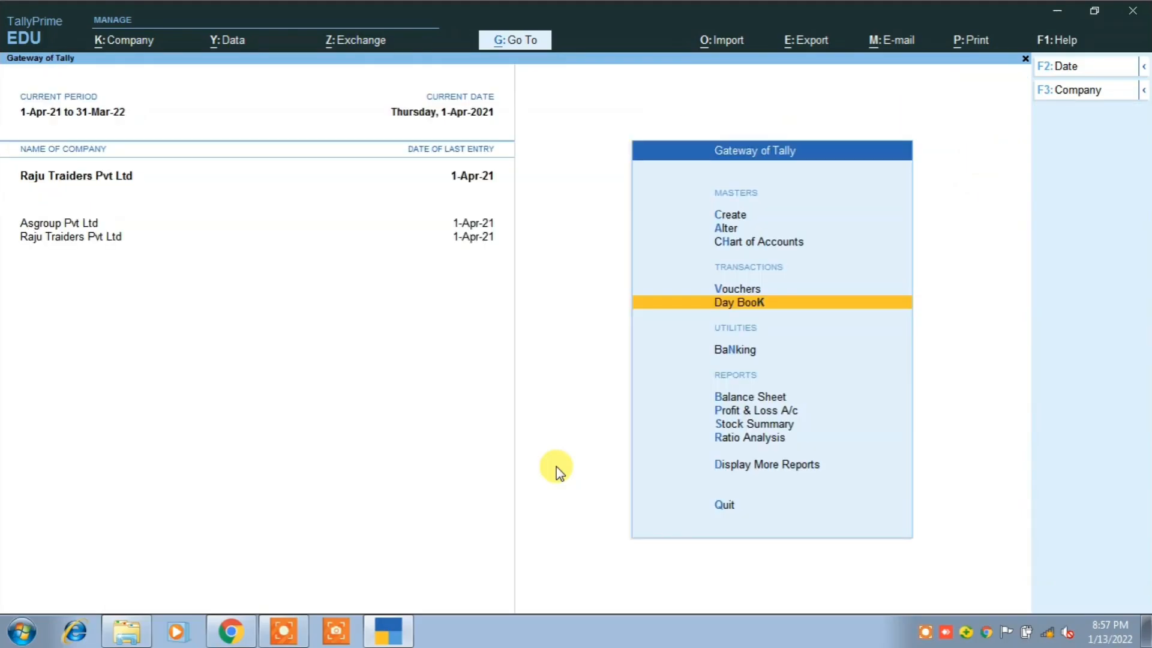
Check the pending amount owed to Rohit Traiders in the Bills Payable report.
key(alt+g)
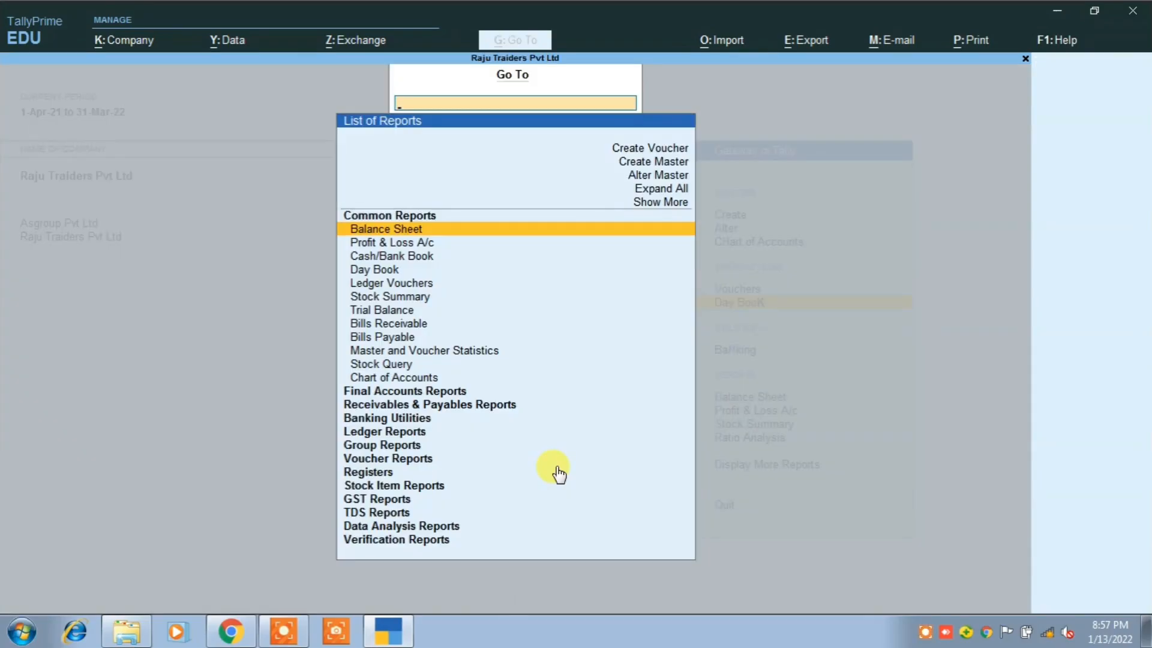
key(Down)
key(Down)
key(Down)
key(Down)
key(Down)
key(Down)
key(Down)
key(Down)
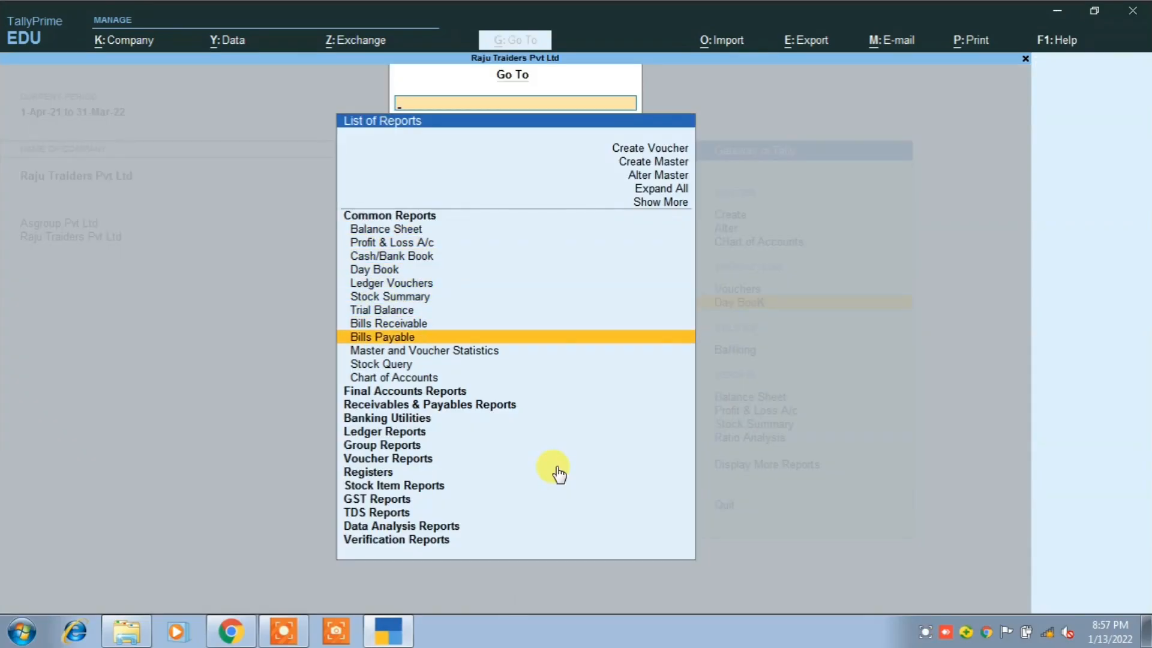
key(Return)
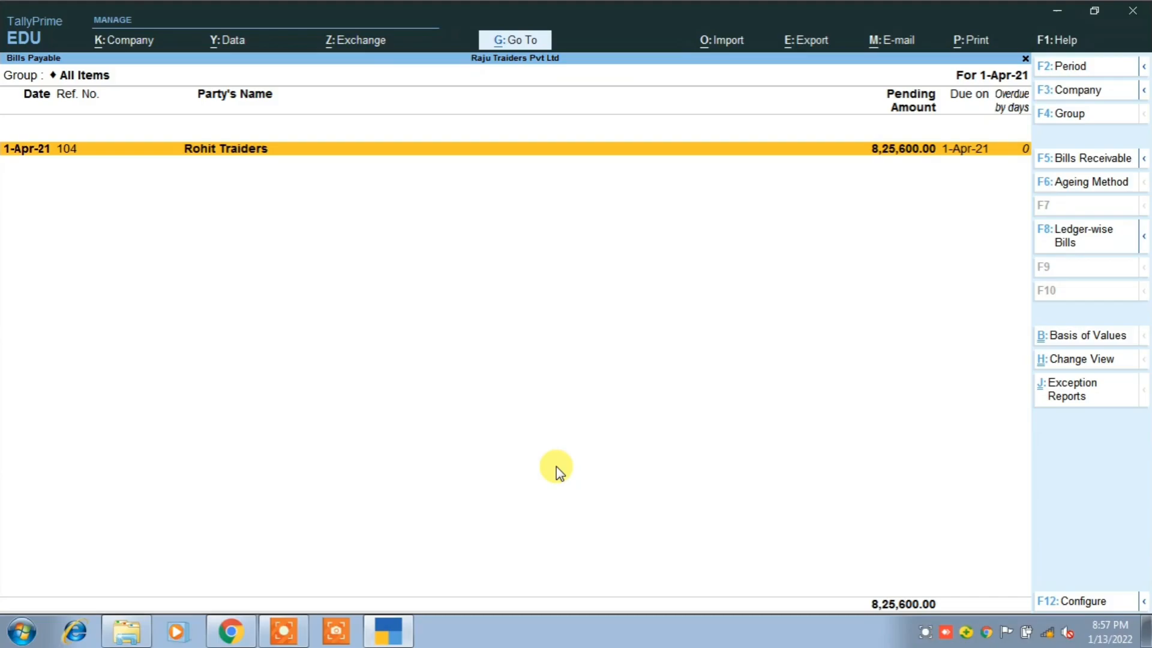
key(Escape)
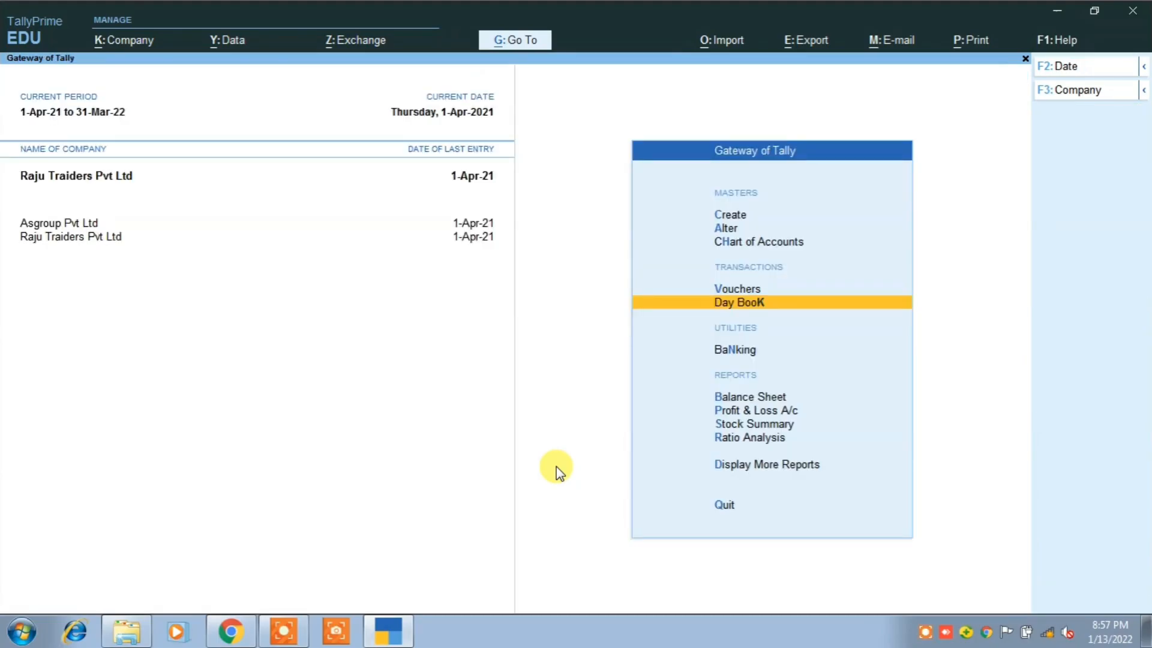
Start a new payment voucher and select Rohit Traiders as the party to debit.
key(Up)
key(Return)
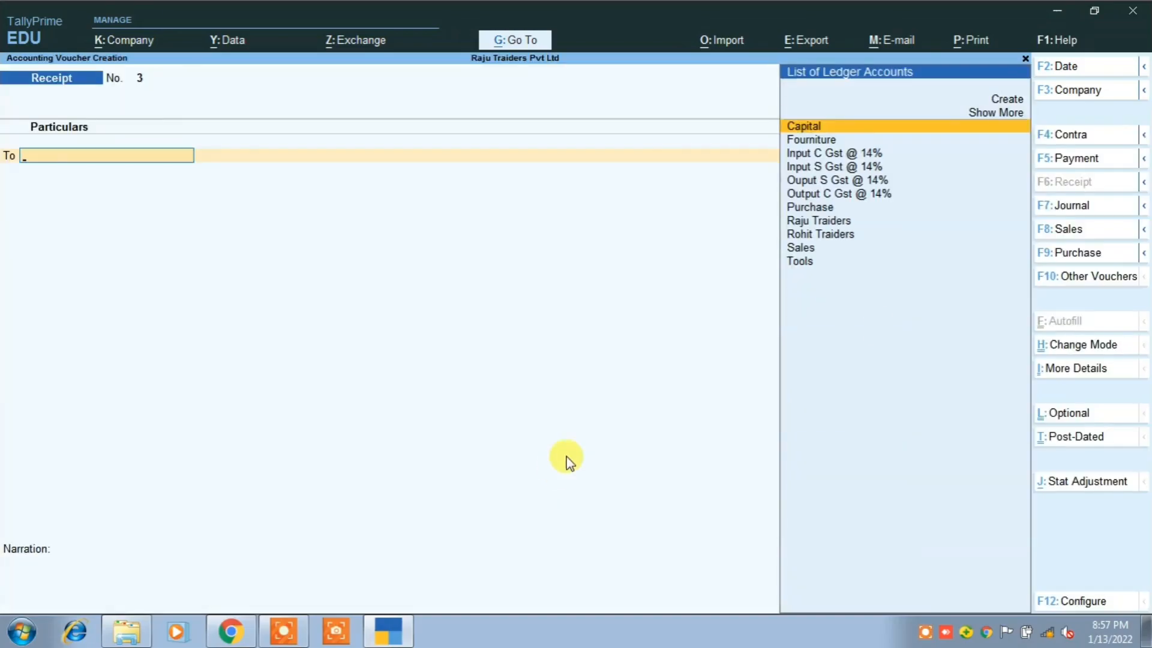
click(1078, 157)
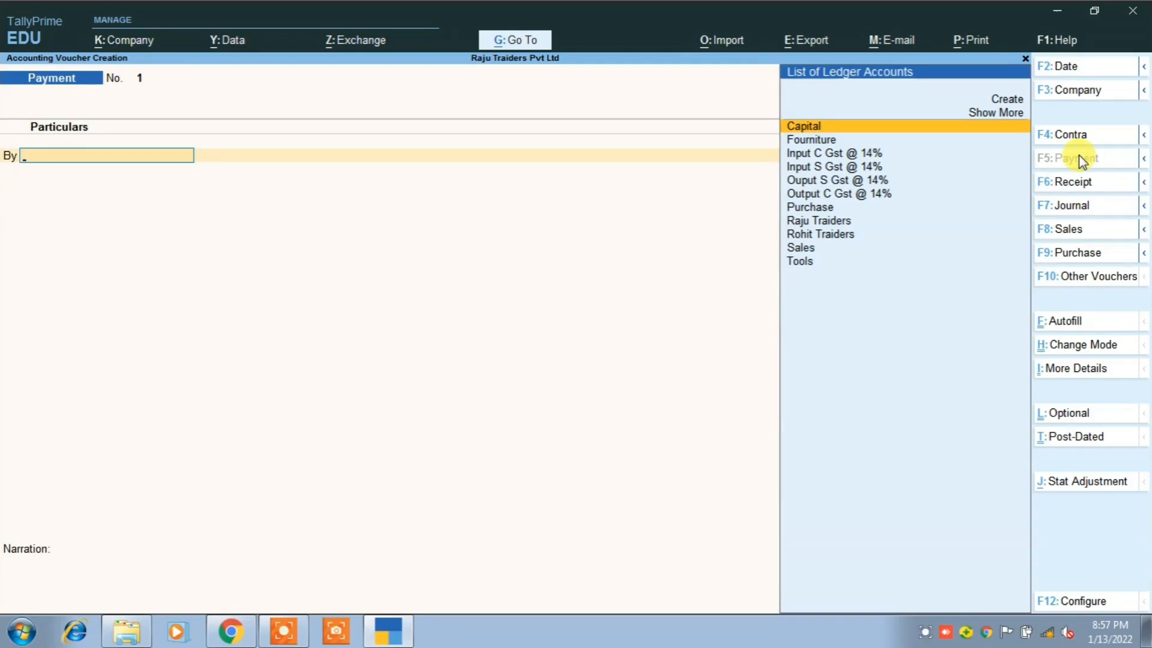
key(Down)
key(Down)
key(Down)
key(Down)
key(Down)
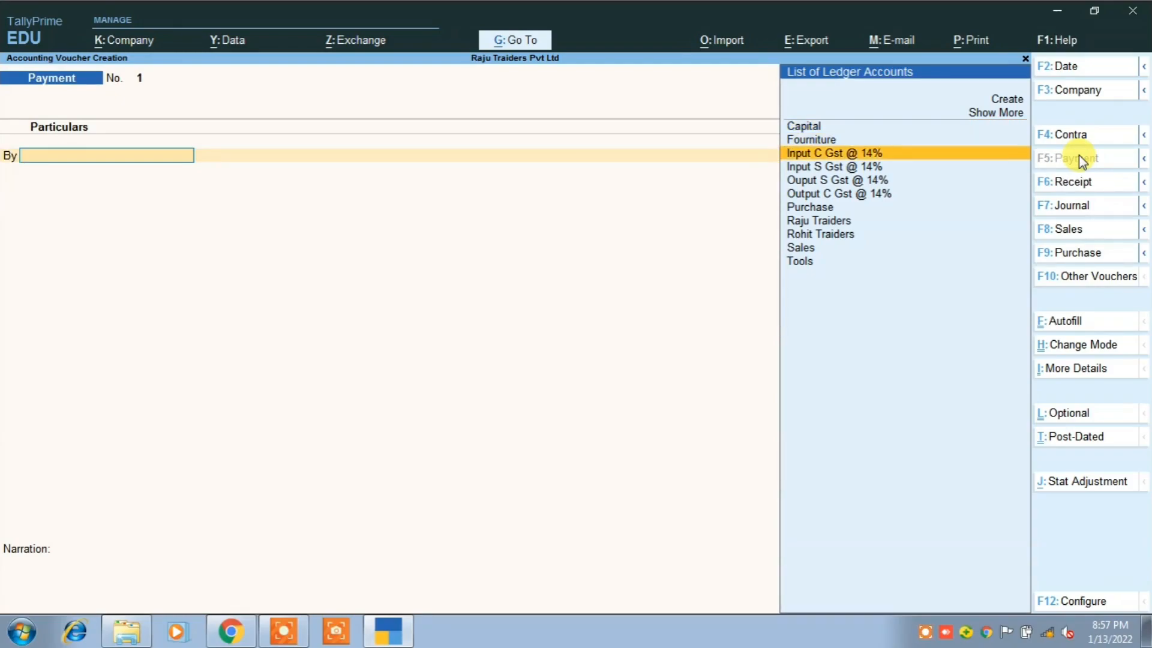
key(Down)
key(Down)
key(Down)
key(Return)
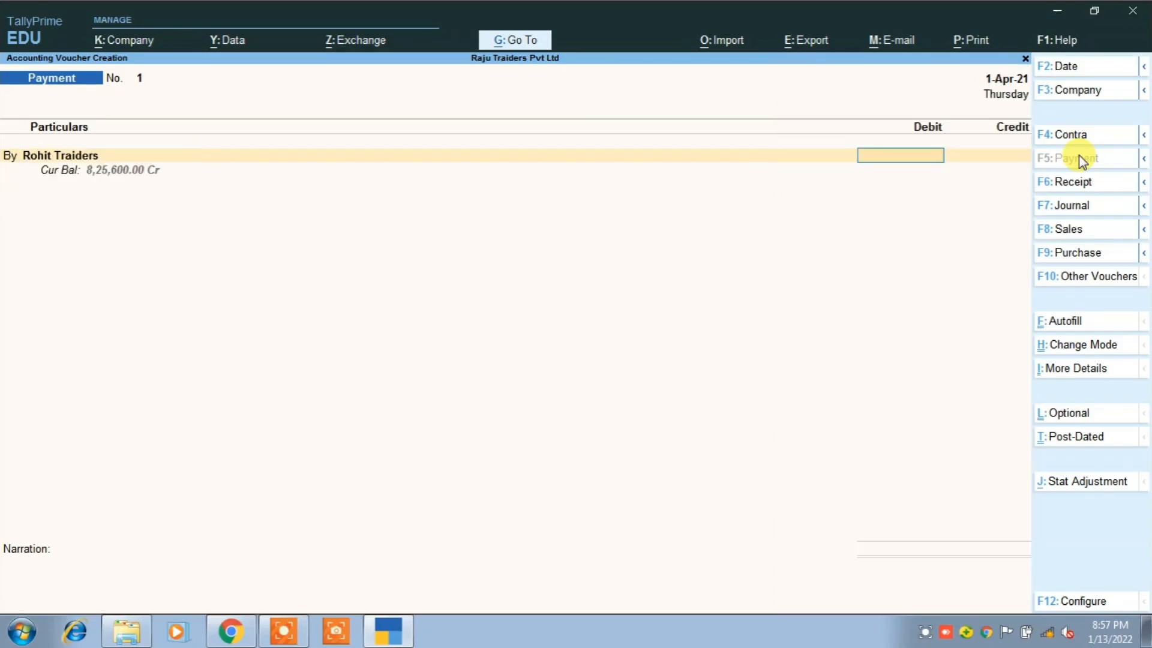
Debit Rohit Traiders with 8,25,600 and settle the amount against pending bill 104 as Agst Ref.
text(825)
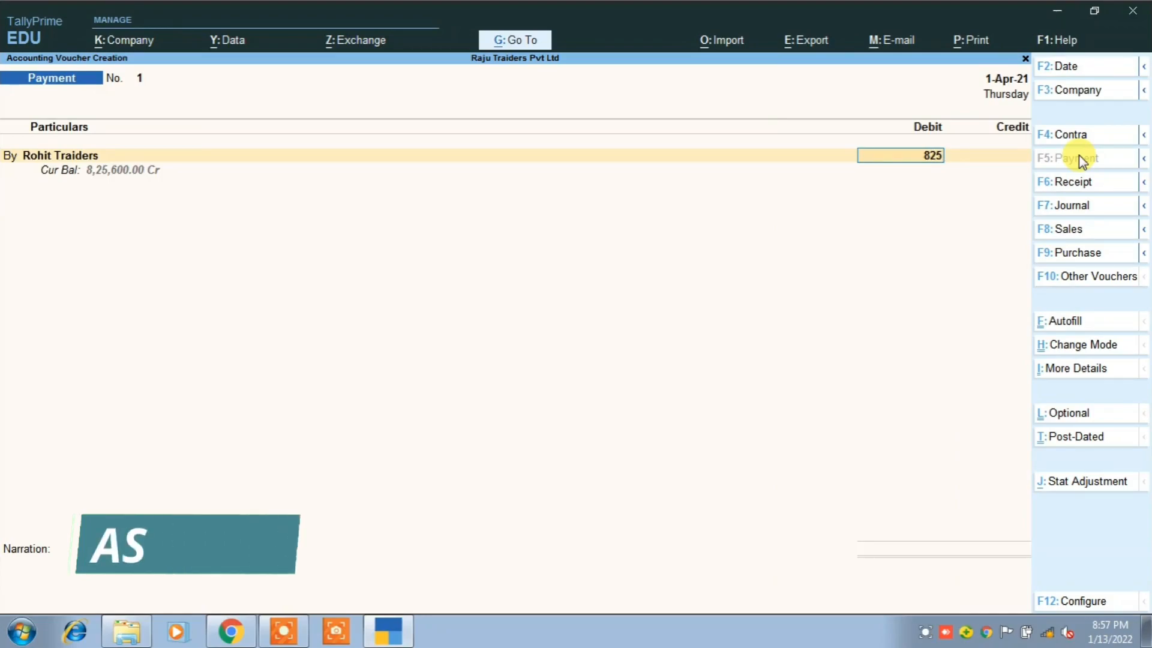
text(6000)
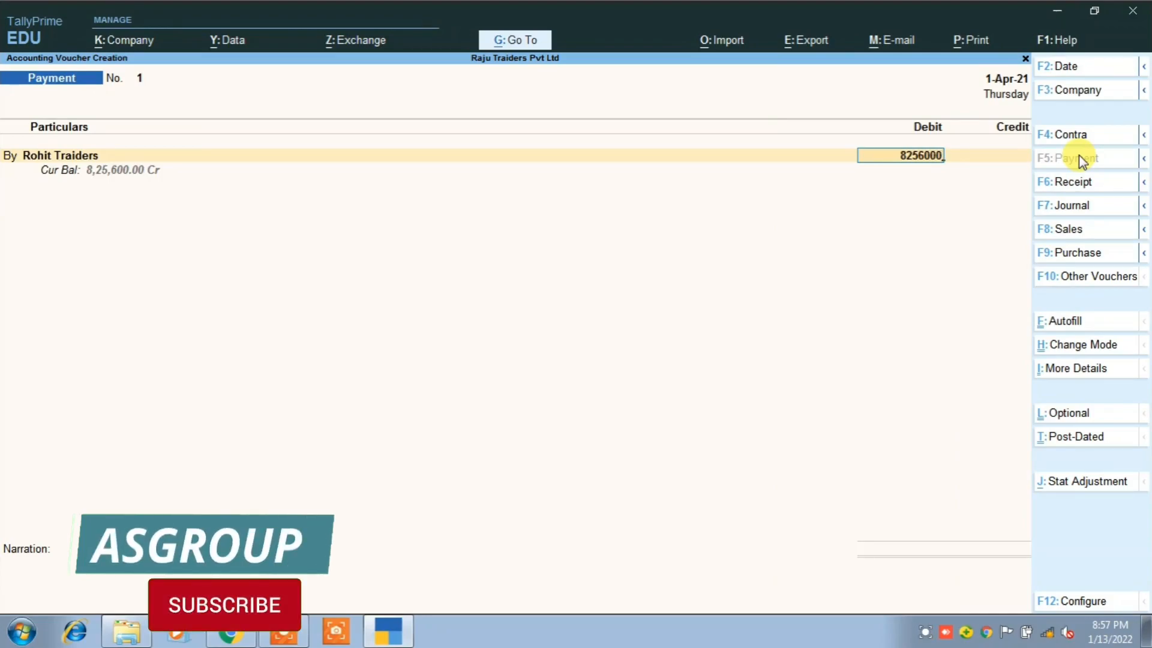
key(BackSpace)
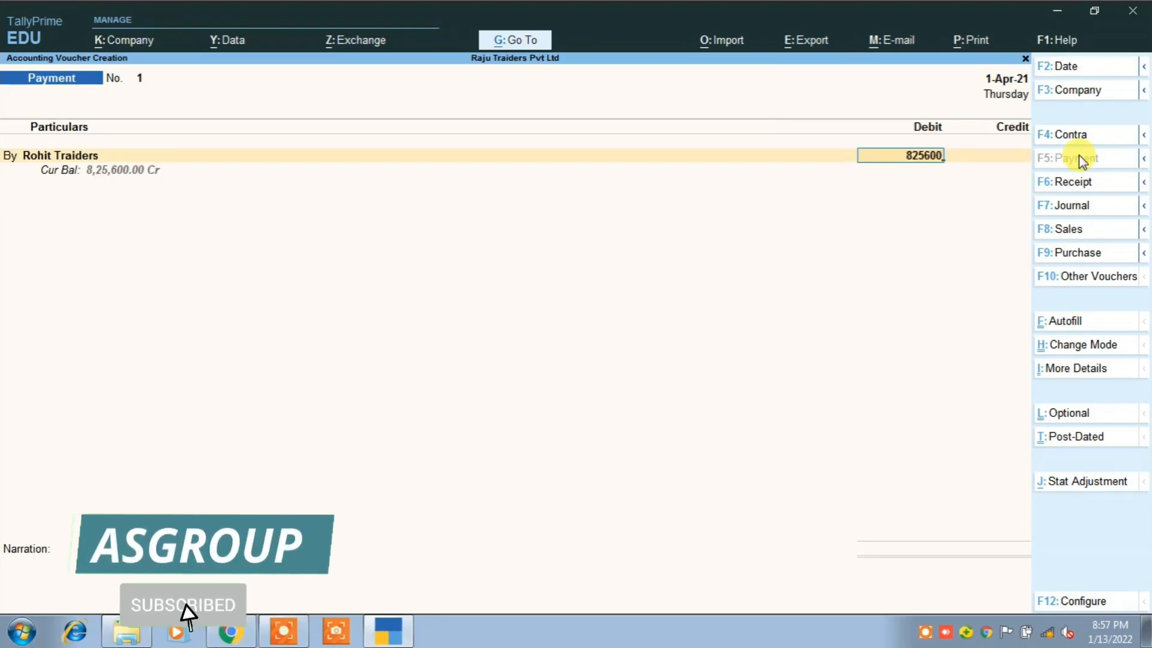
key(Return)
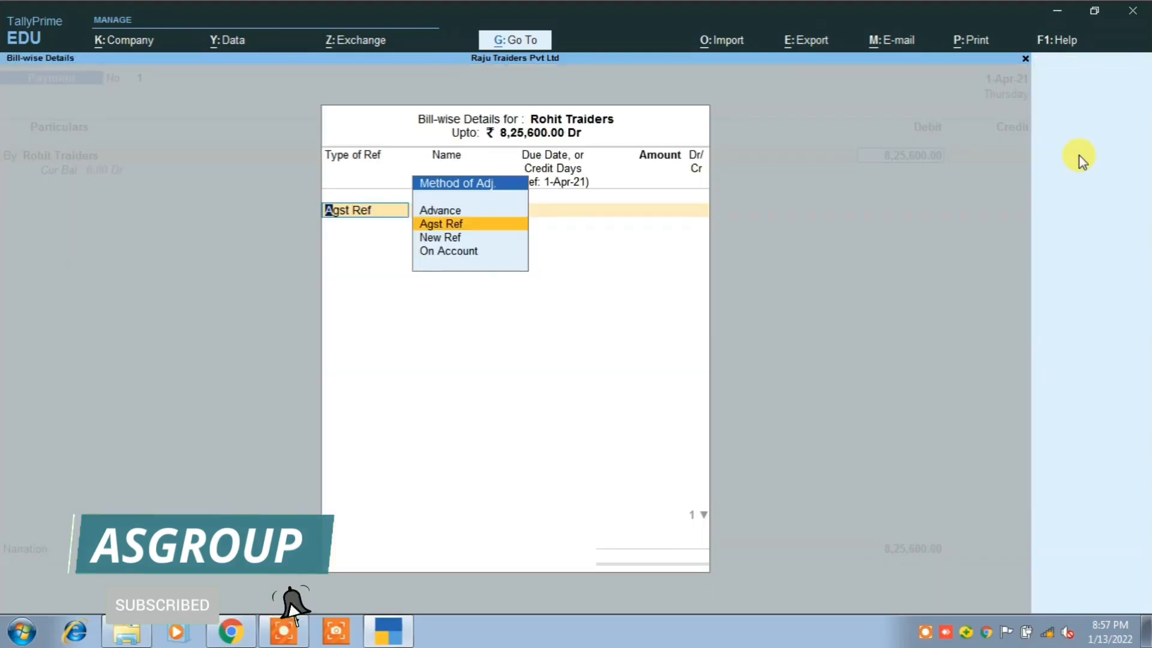
key(Return)
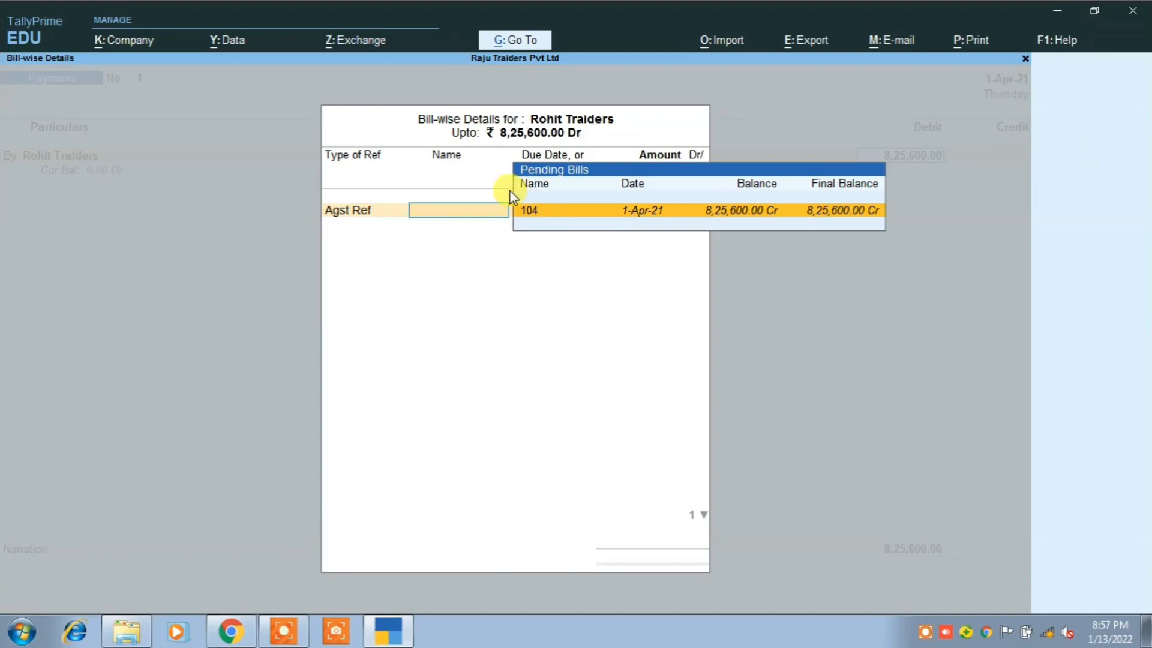
click(614, 215)
key(Return)
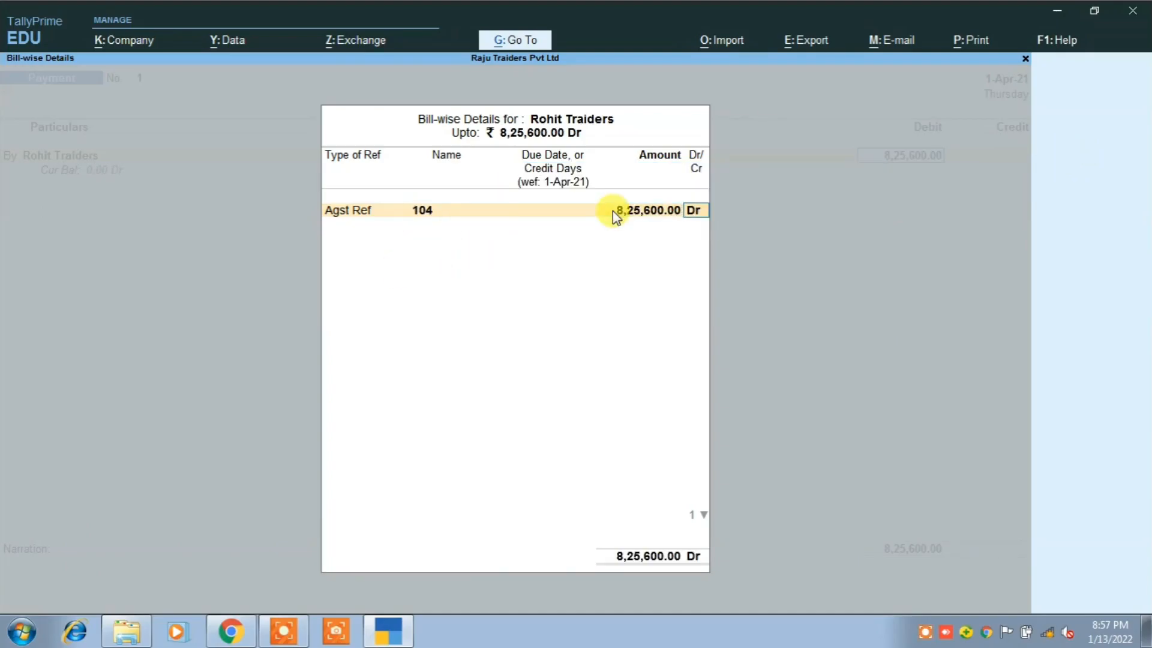
key(Return)
key(Return)
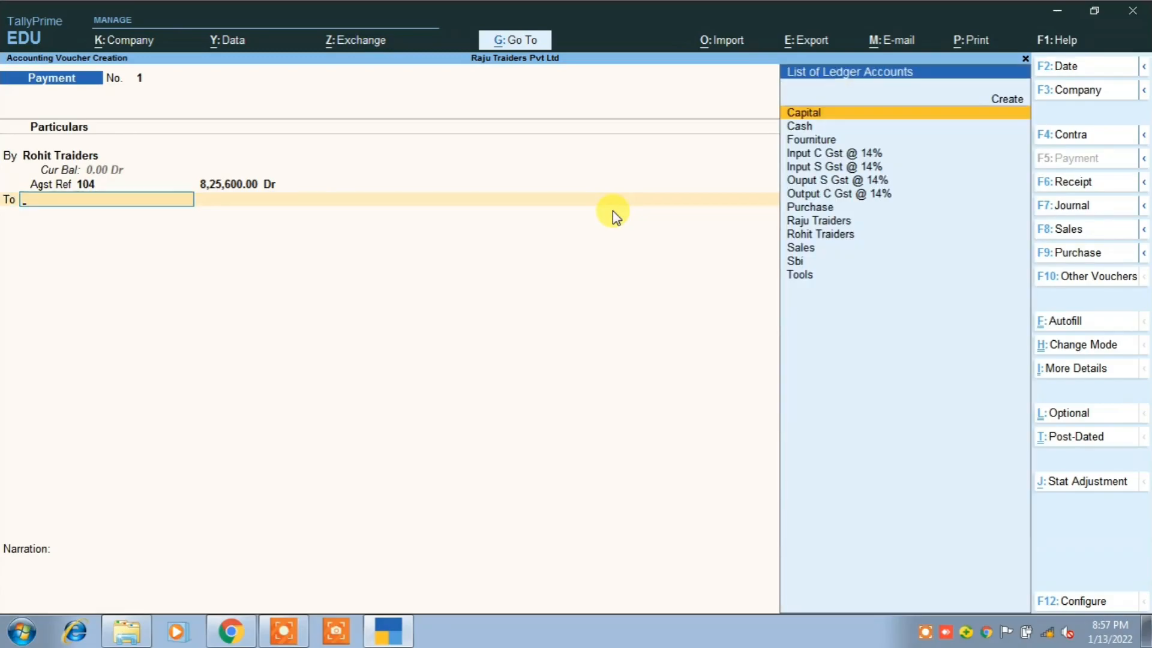
Credit the Sbi ledger for the payment, keep the cheque bank allocation, and save the payment voucher.
text(Sbi)
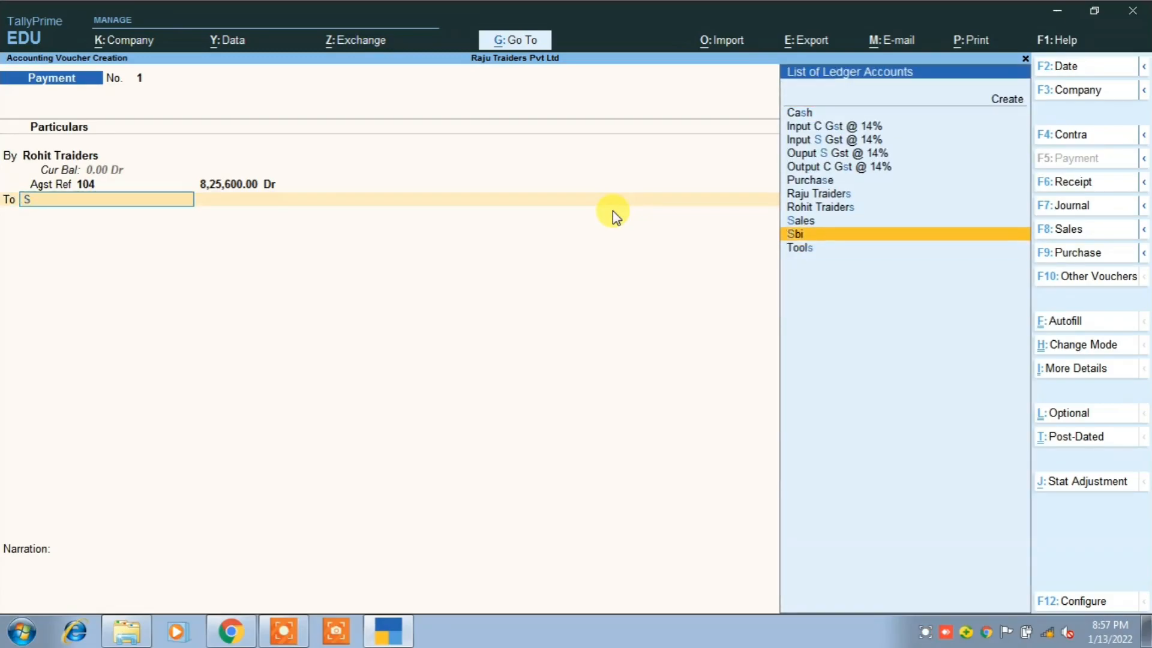
key(Return)
key(Return)
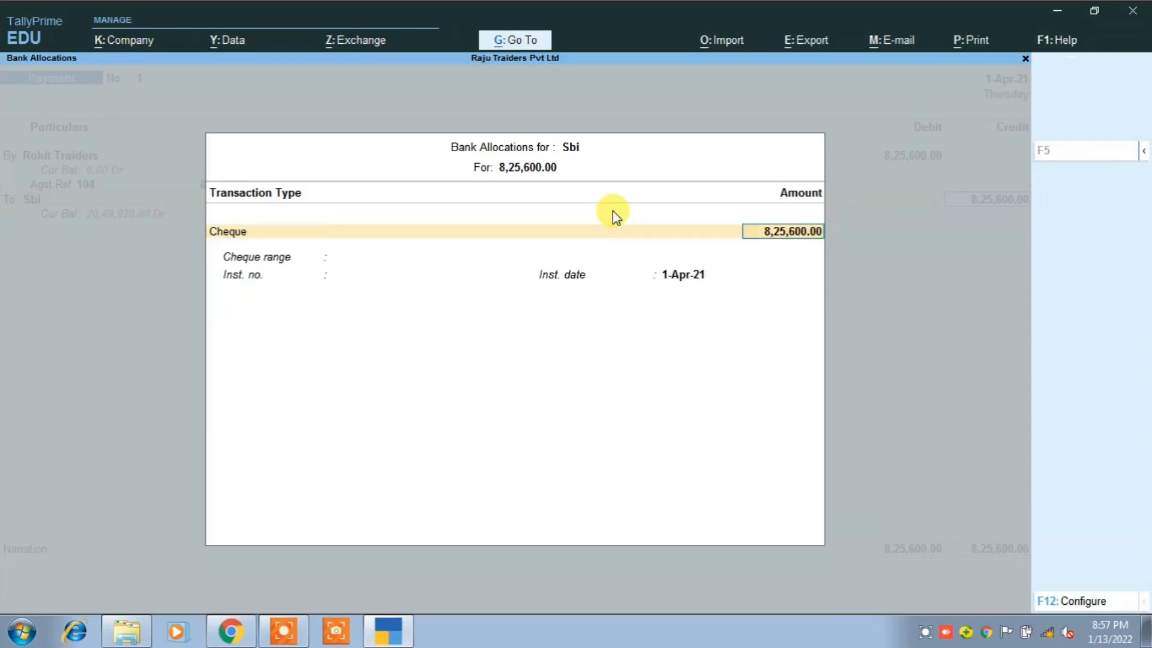
key(Return)
key(Return)
key(Return)
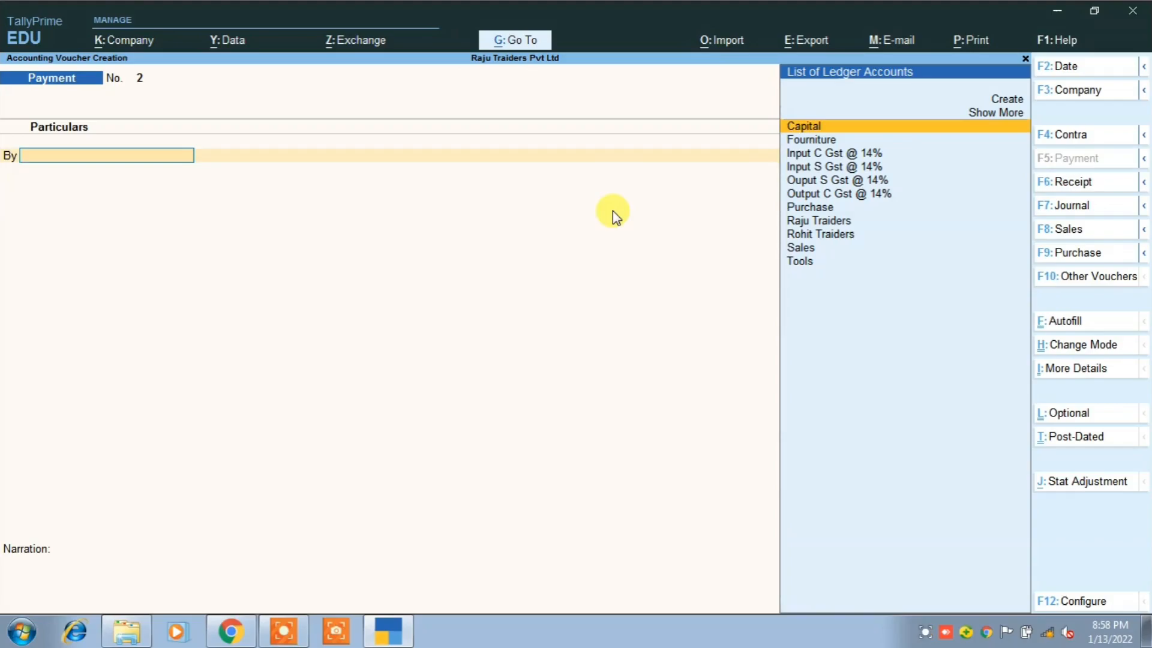
Read exercise 5 in the practice set PDF in Chrome, then return to TallyPrime.
click(230, 631)
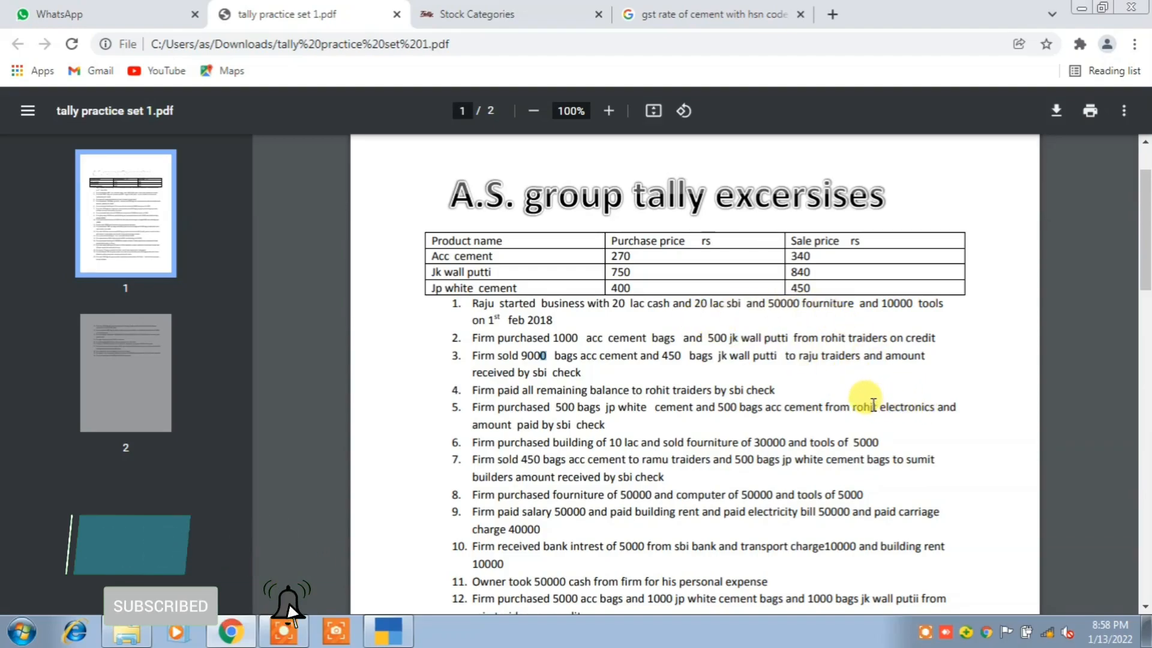
drag(880, 408, 930, 406)
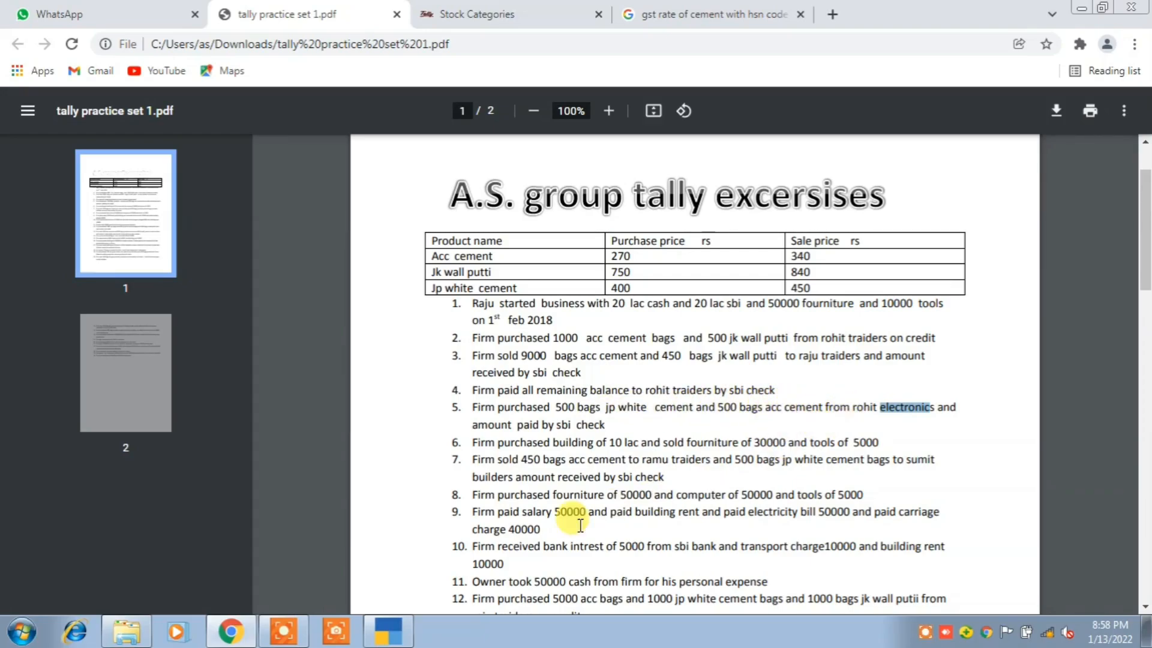
click(389, 629)
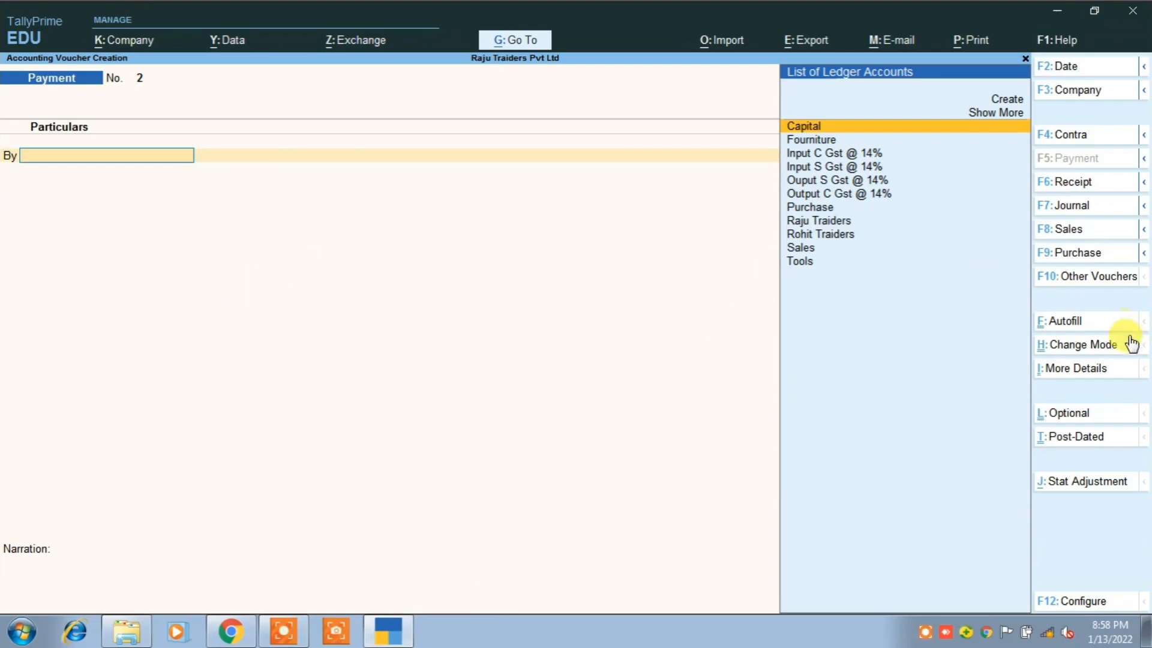
Start a purchase voucher with supplier invoice number 102 and keep the default invoice date.
click(1088, 258)
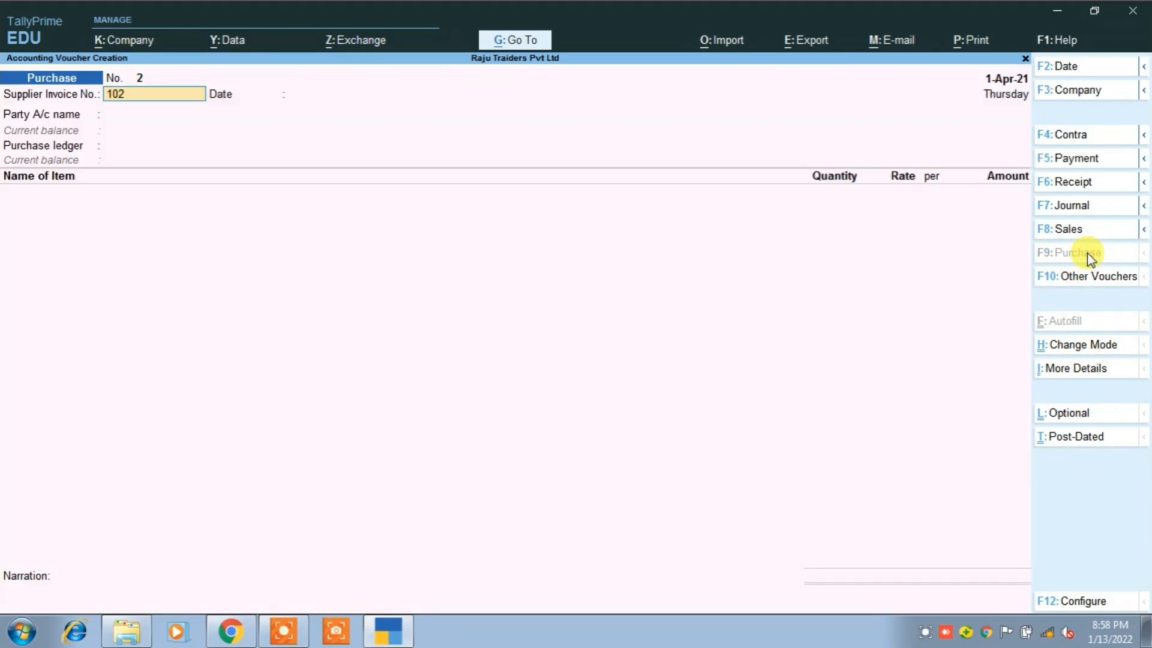
text(102)
key(Return)
key(Return)
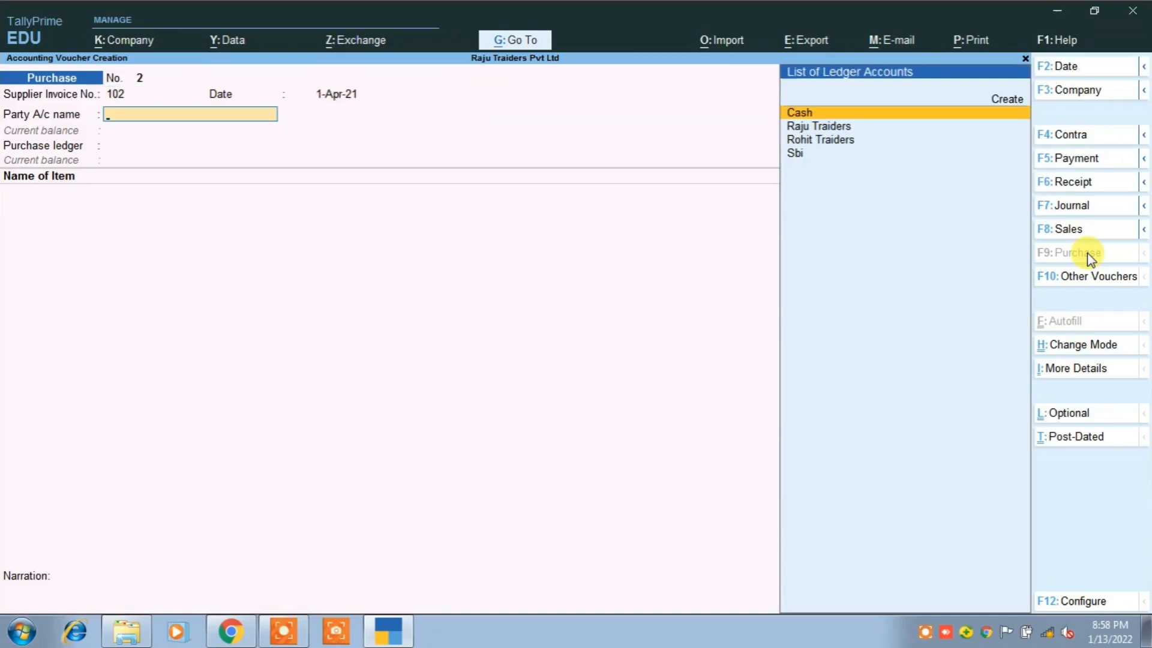
Select Rohit Traiders as the party with the receipt details left blank, and use Purchase as the purchase ledger.
key(Down)
key(Down)
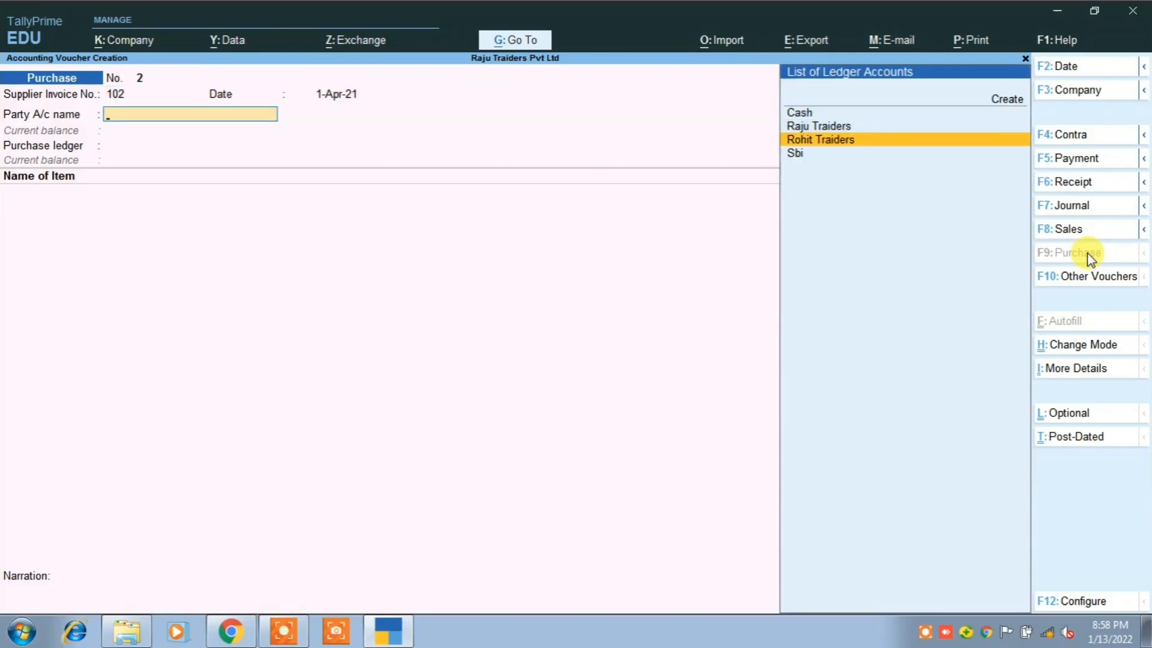
key(Return)
key(Return)
key(Return)
key(Return)
key(Return)
key(Return)
key(Return)
key(Return)
key(Return)
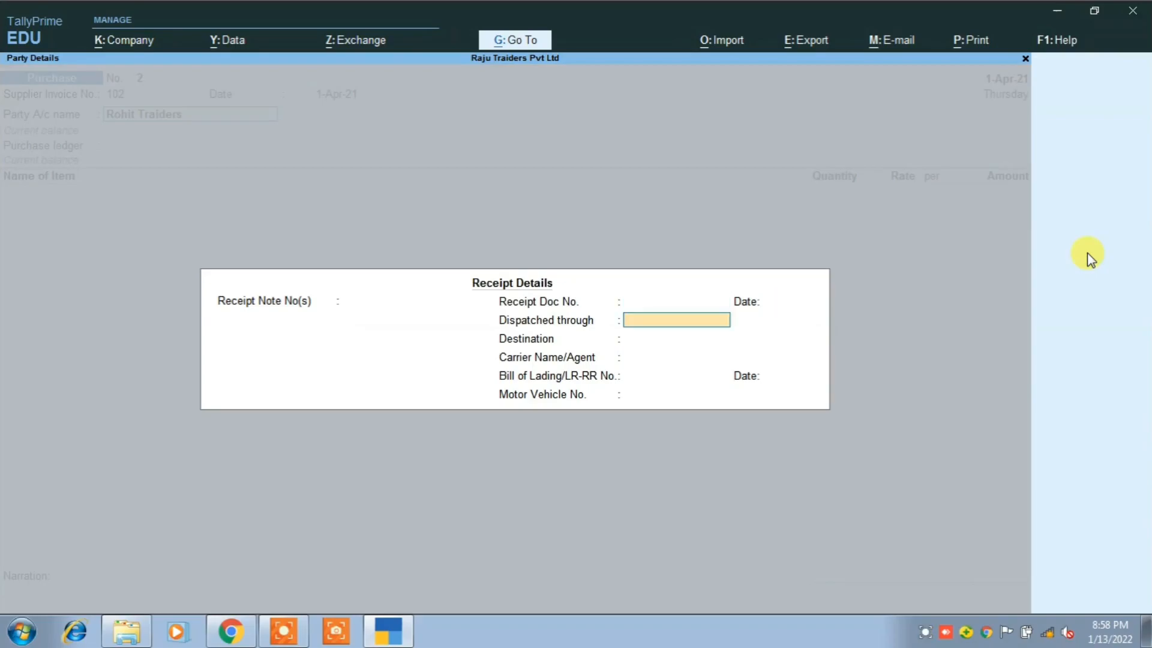
key(Return)
key(Return)
key(Return)
key(Return)
key(Return)
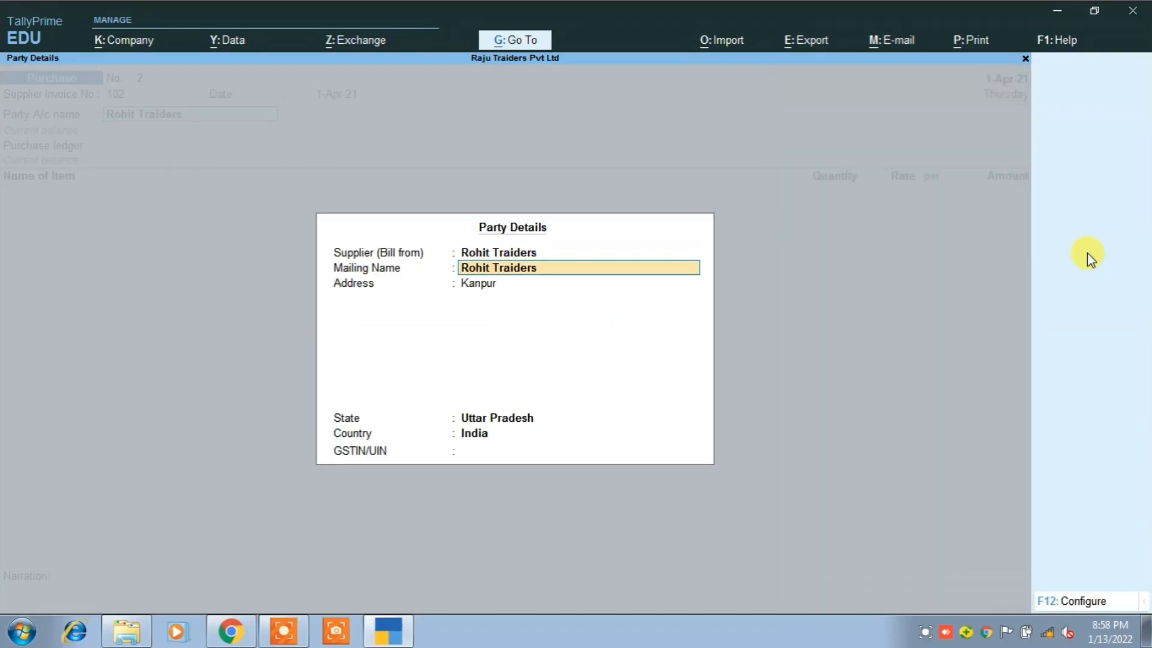
key(Return)
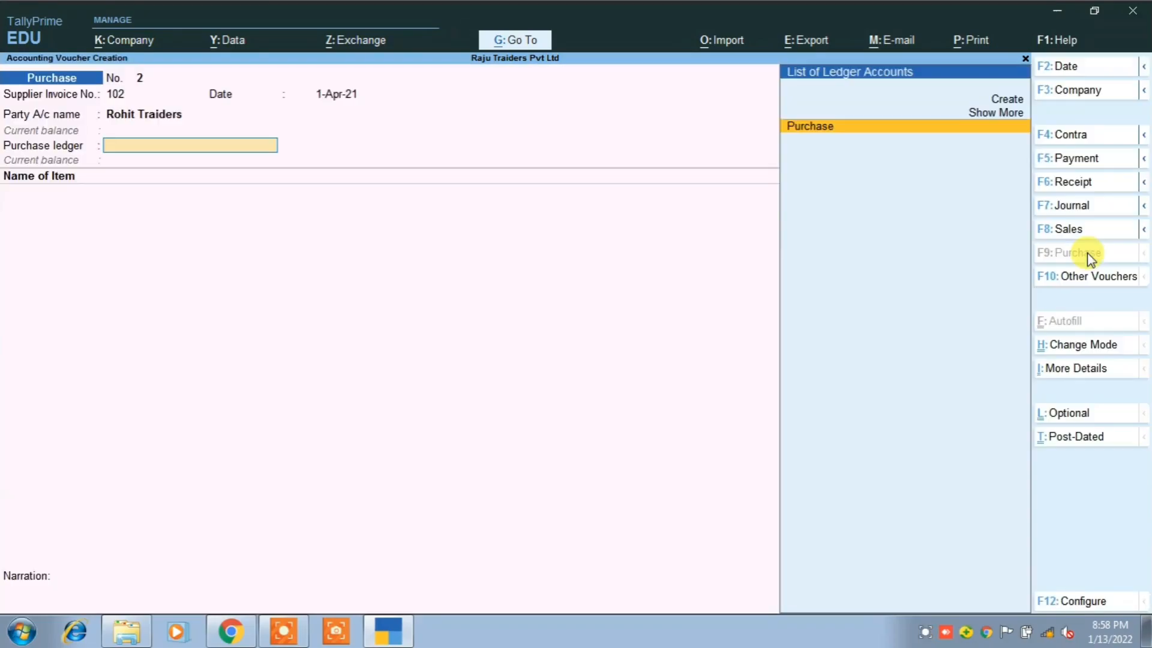
key(Return)
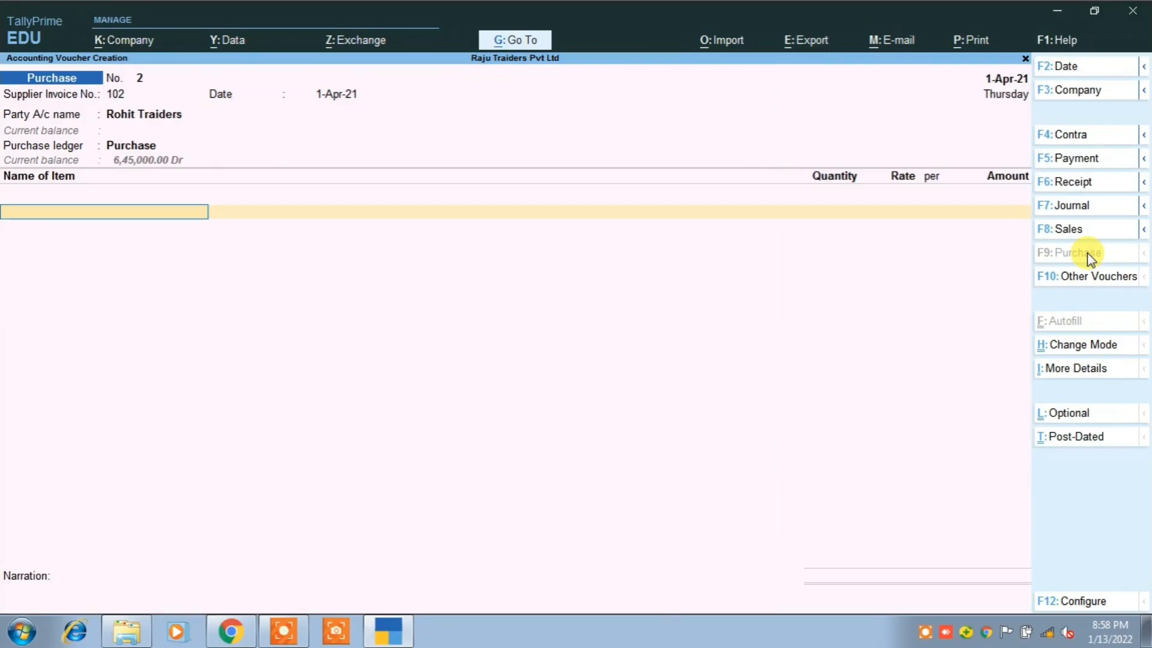
Add 500 bags of Acc Cement at a rate of 270 to the purchase voucher.
text(A)
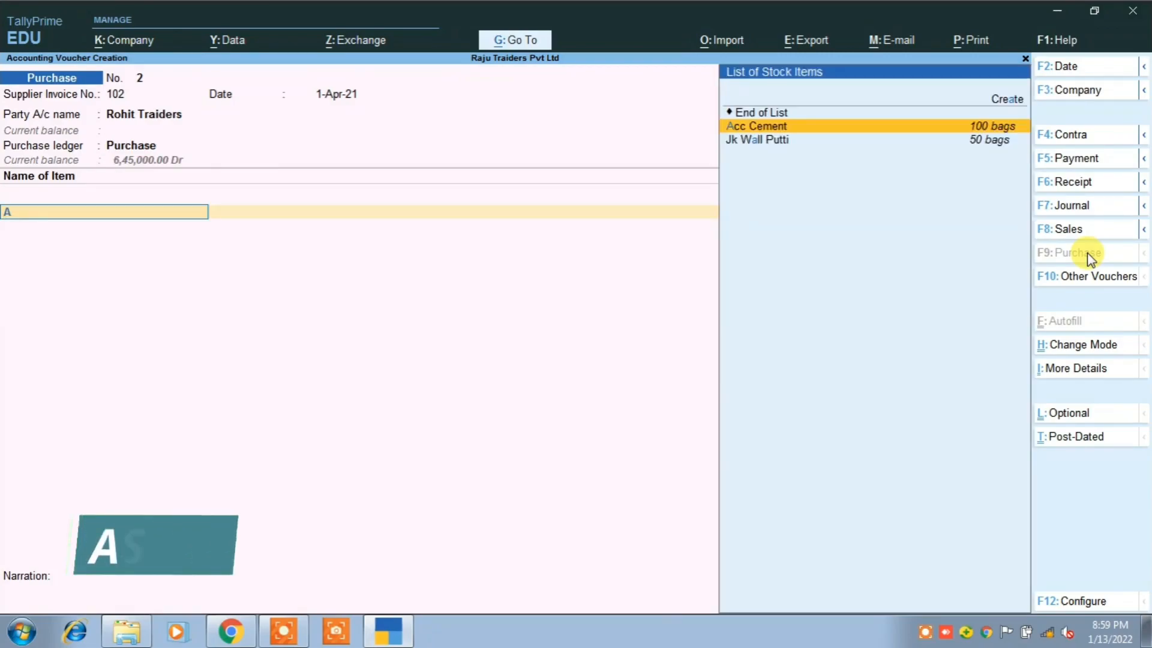
key(Return)
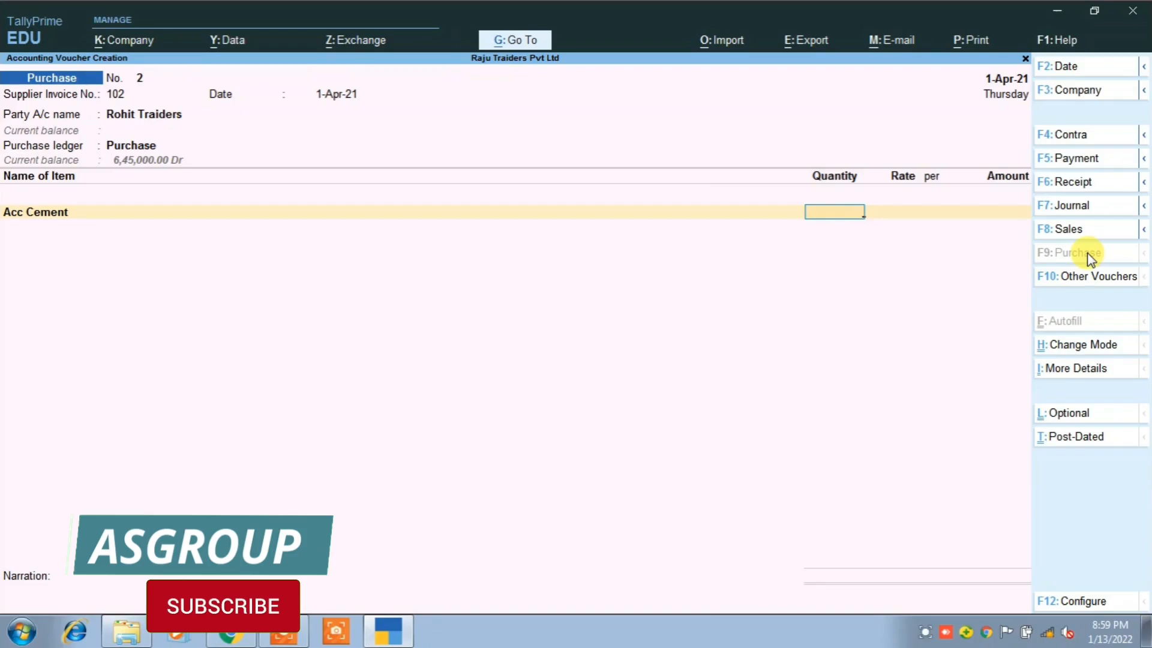
text(500)
key(Return)
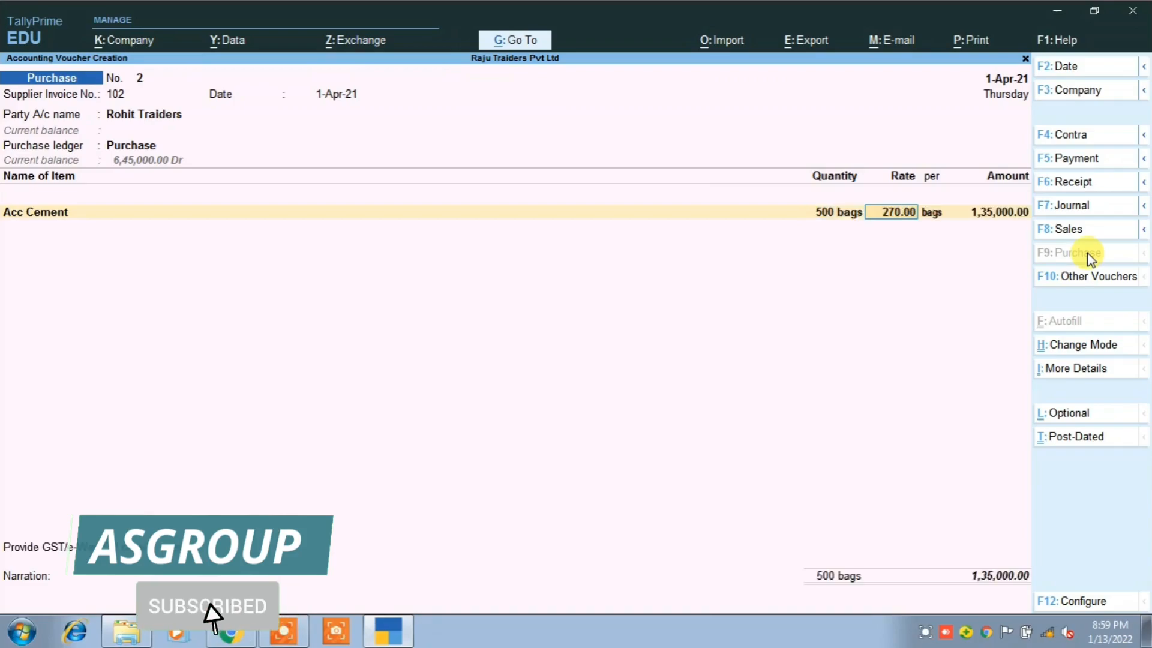
key(Return)
key(Return)
key(Return)
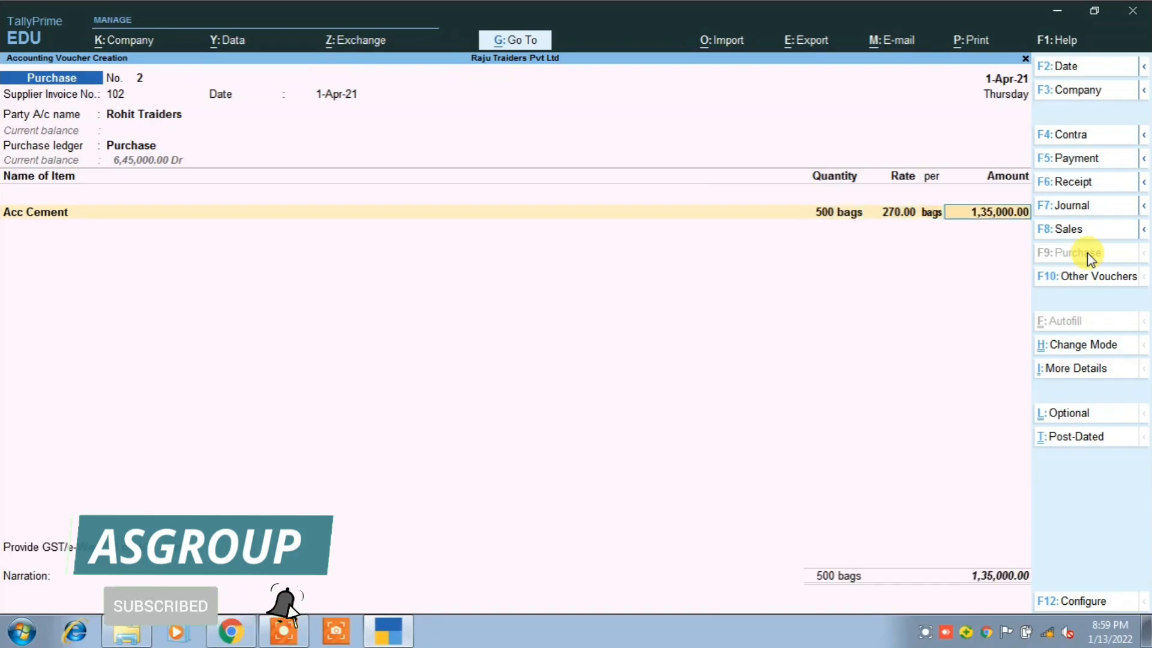
Add 500 bags of Jp White Cement at 400 per bag, checking its purchase price in the practice set PDF.
text(J)
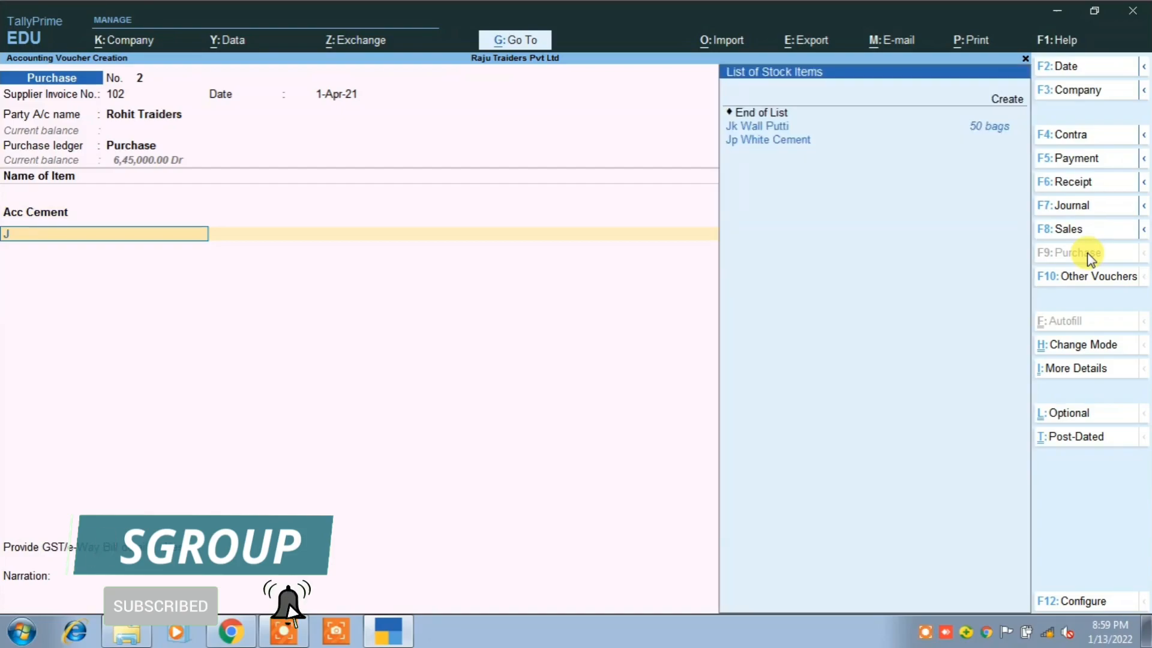
key(Down)
key(Return)
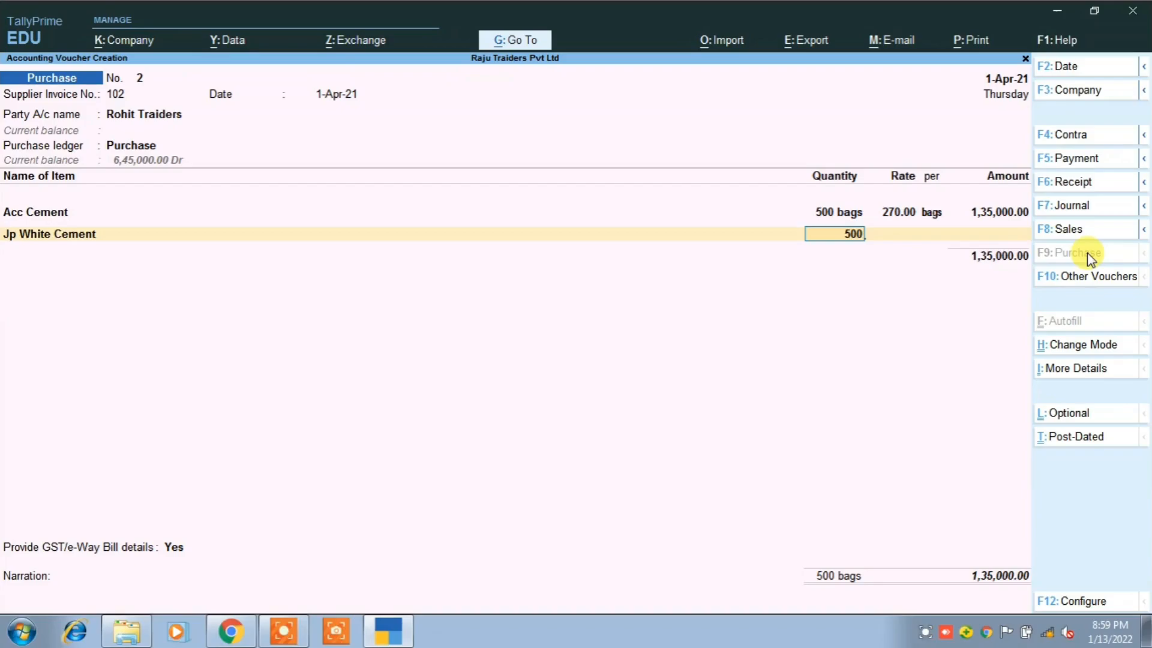
key(Return)
key(alt)
key(alt+Tab)
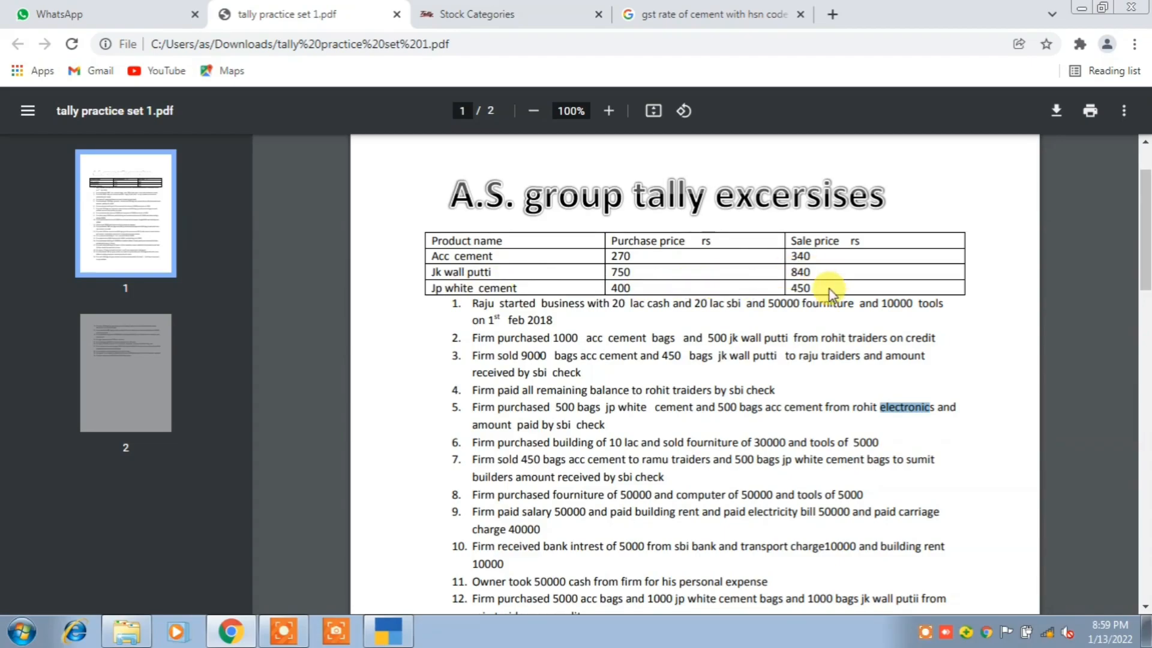
key(alt+Tab)
text(400)
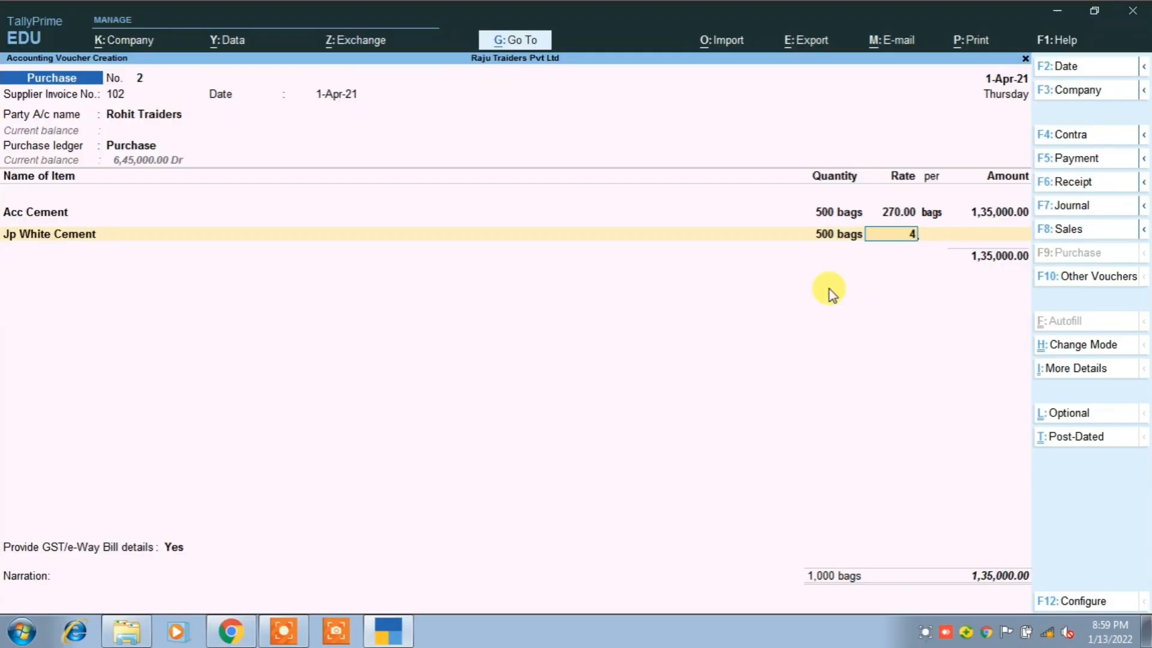
key(Return)
key(Return)
key(Return)
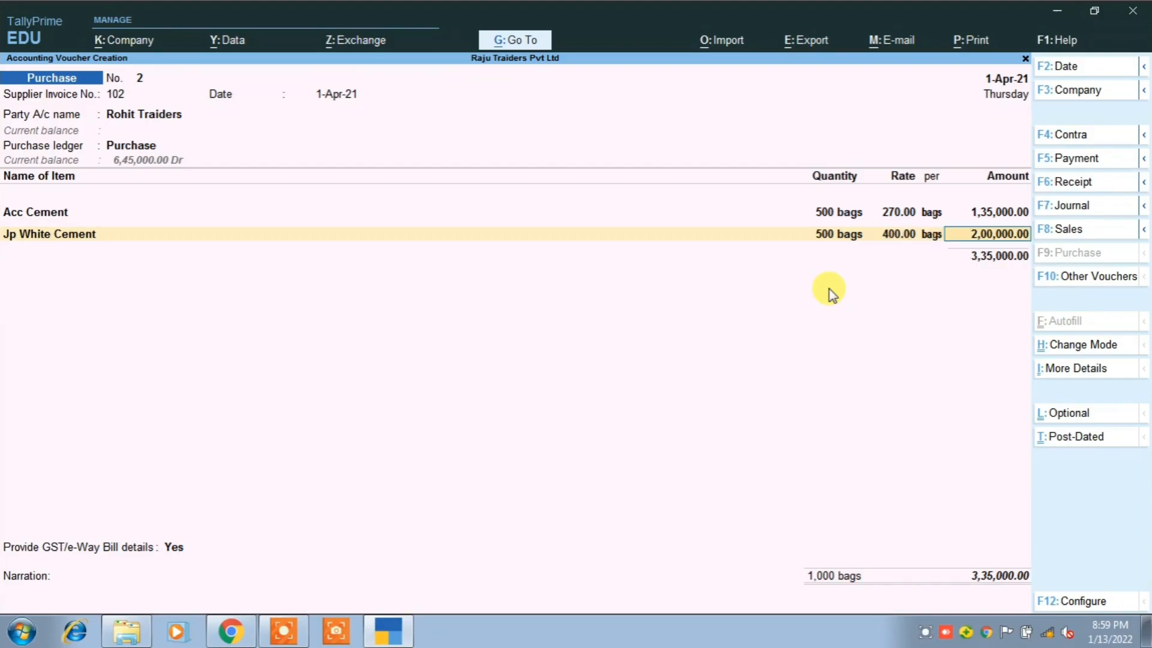
key(Return)
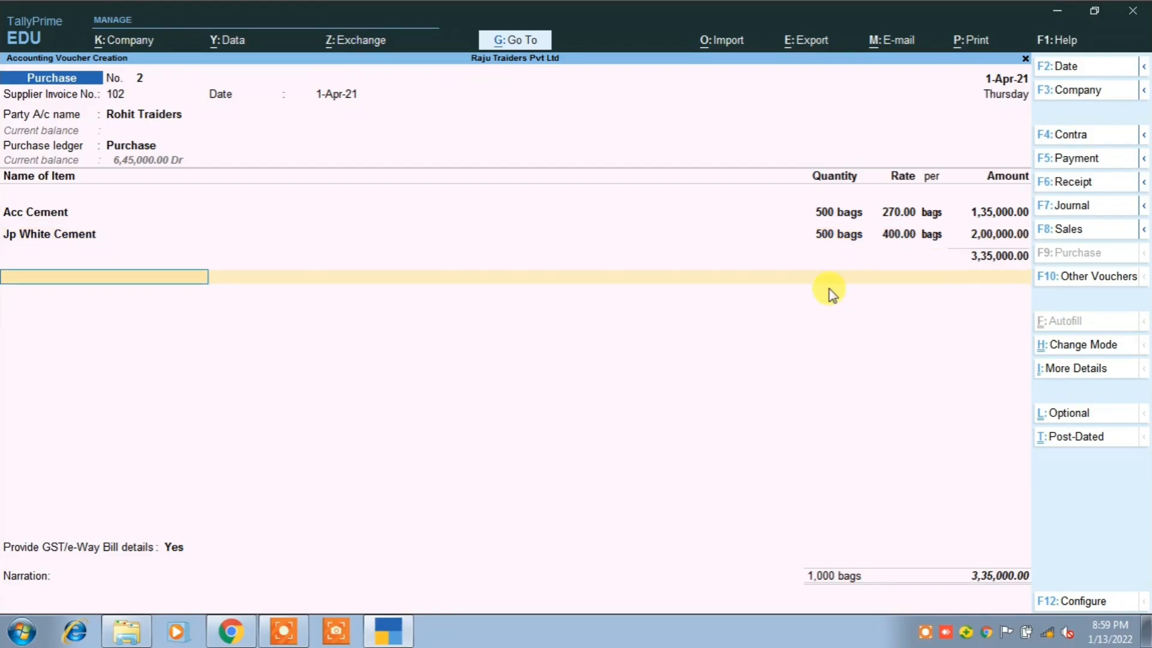
Add the Input C Gst @ 14% and Input S Gst @ 14% ledgers and save the purchase voucher.
key(Down)
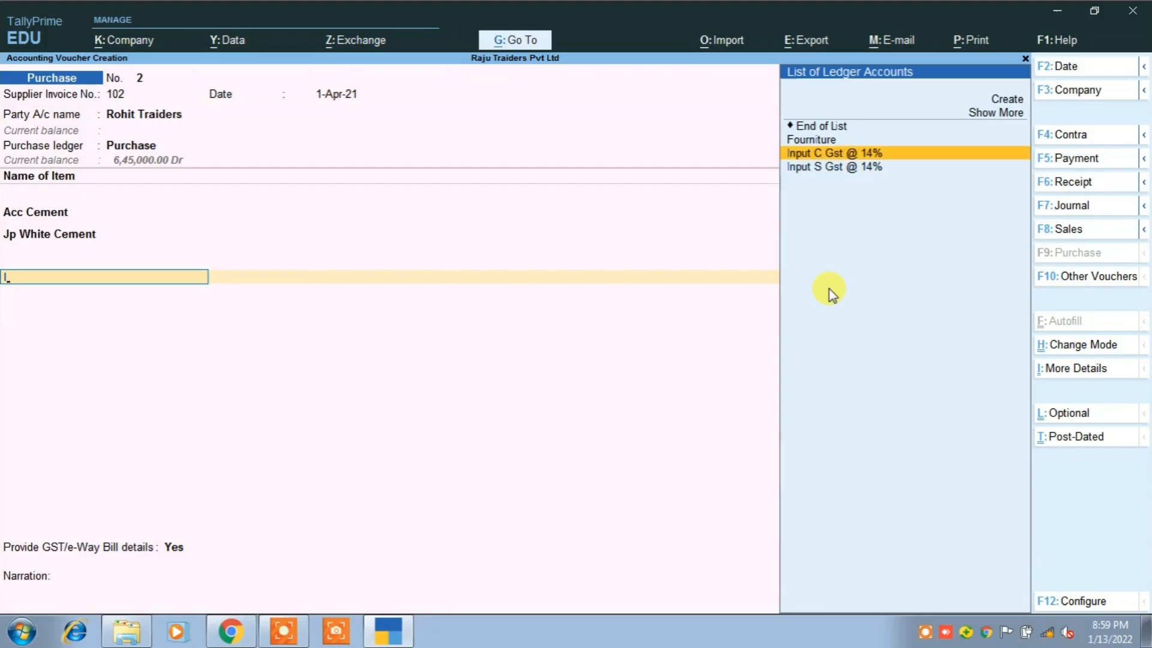
key(Return)
key(Return)
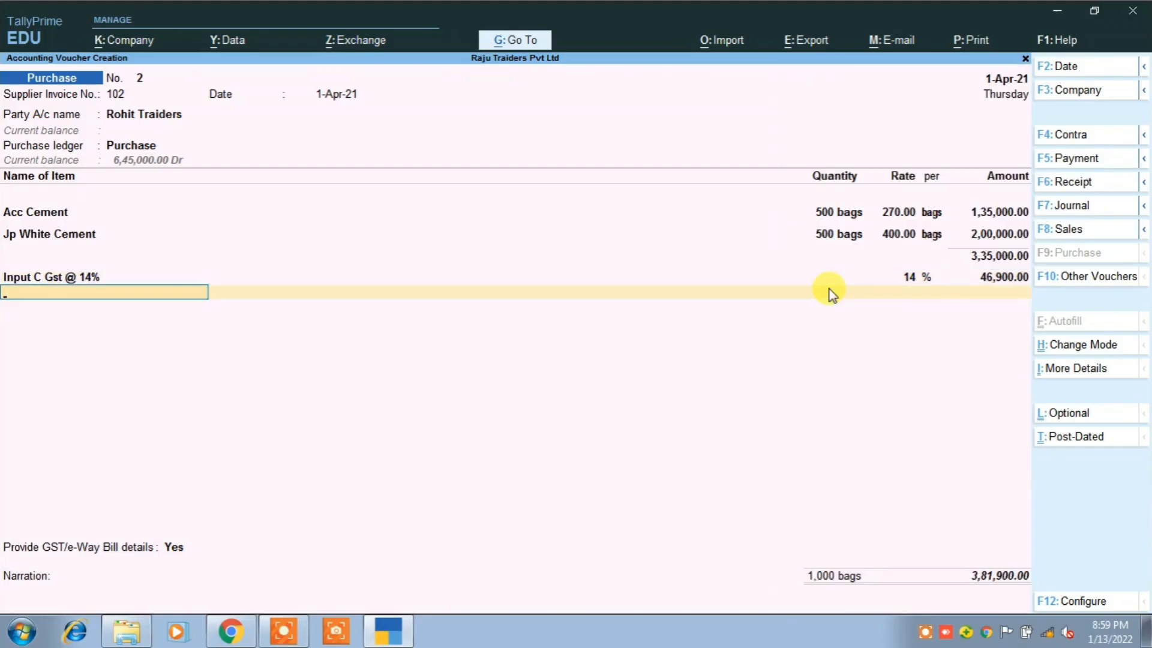
key(Down)
key(Down)
key(Return)
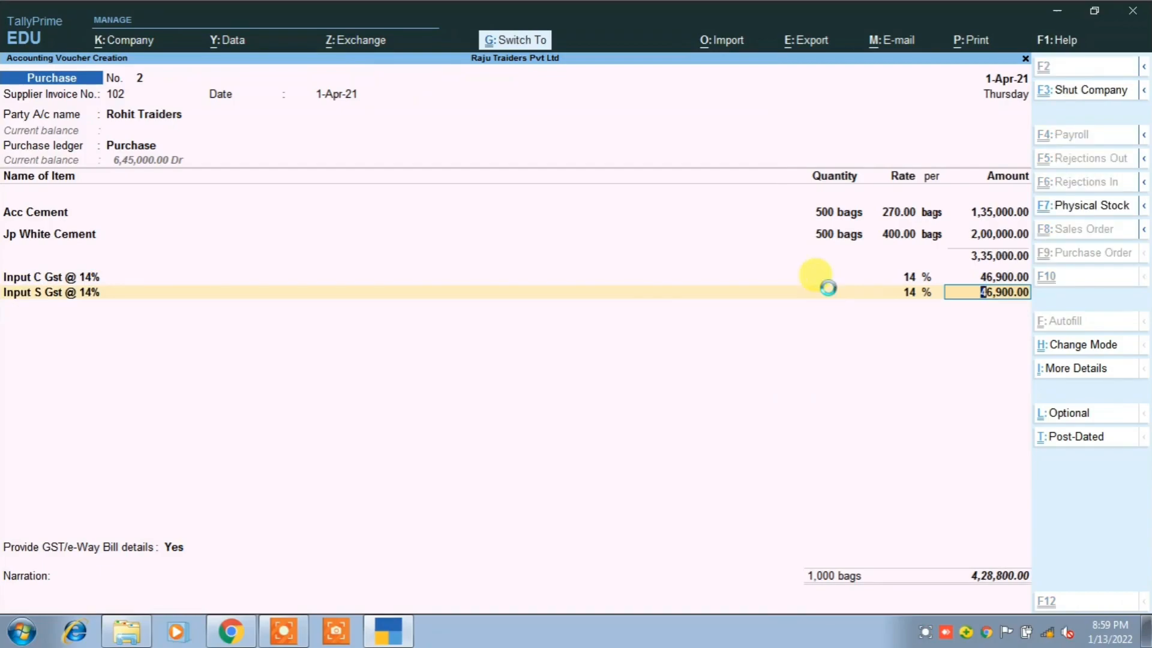
key(ctrl+a)
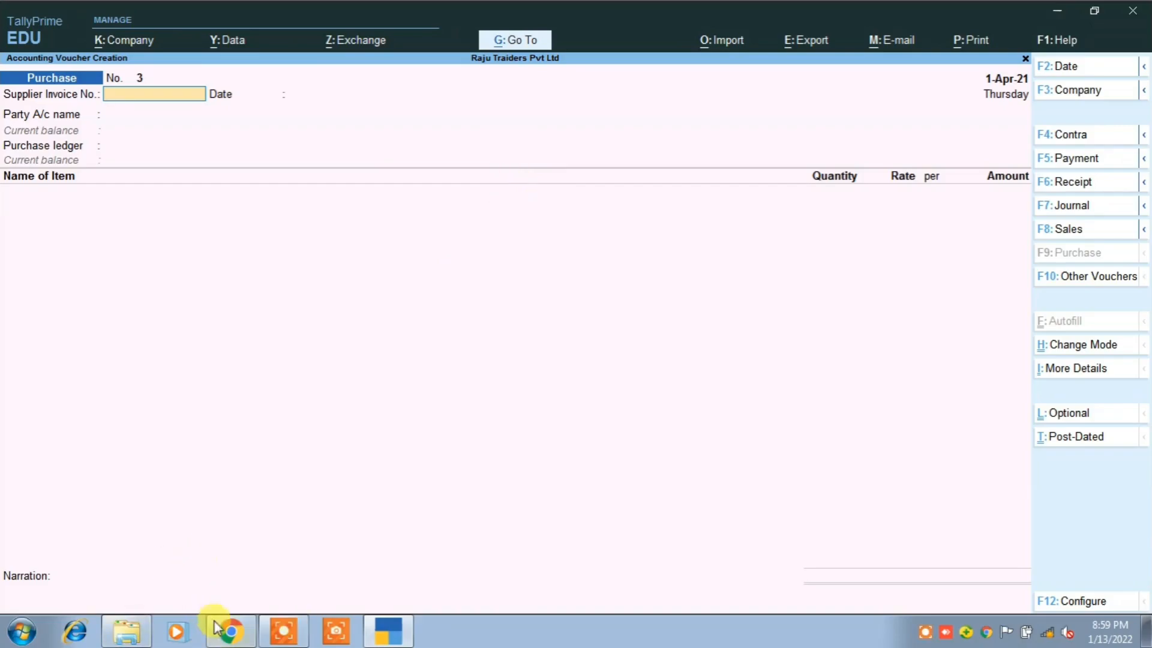
Check how transaction 5 is paid in the practice set PDF and open a new payment voucher in TallyPrime.
click(230, 630)
click(480, 464)
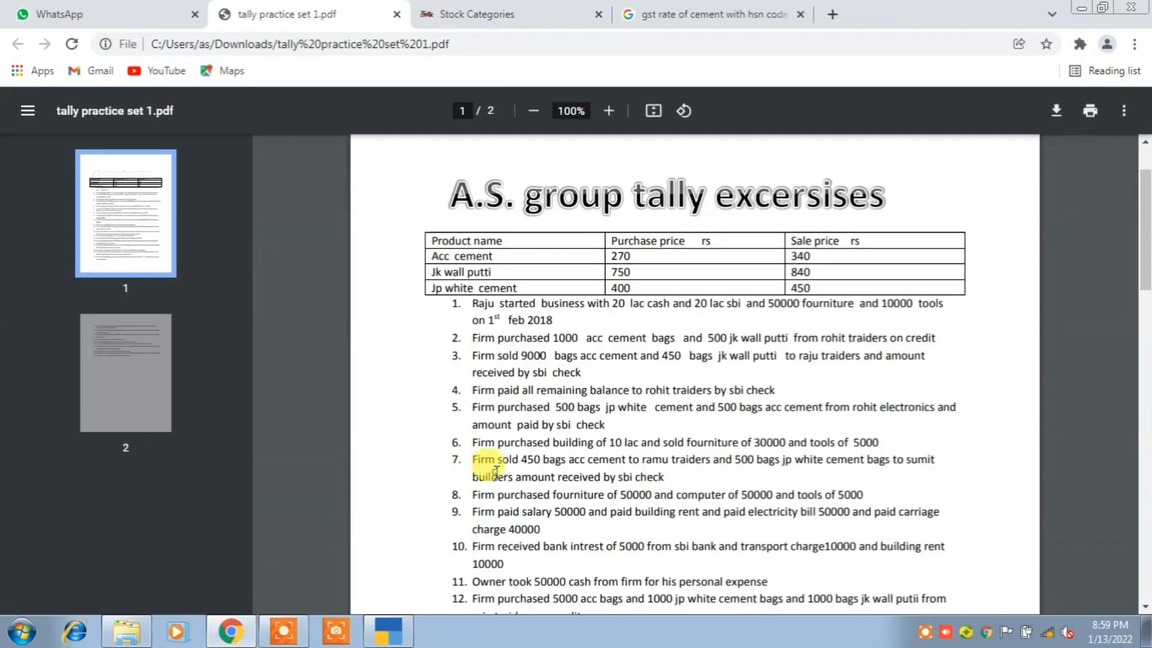
drag(603, 427, 480, 427)
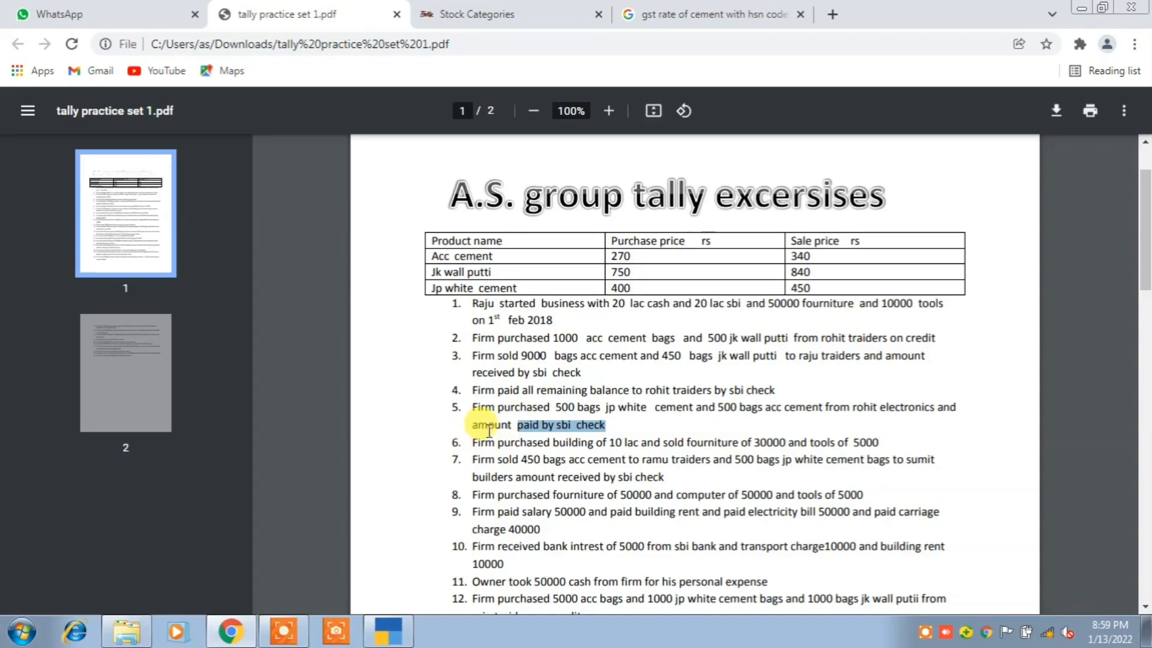
click(393, 637)
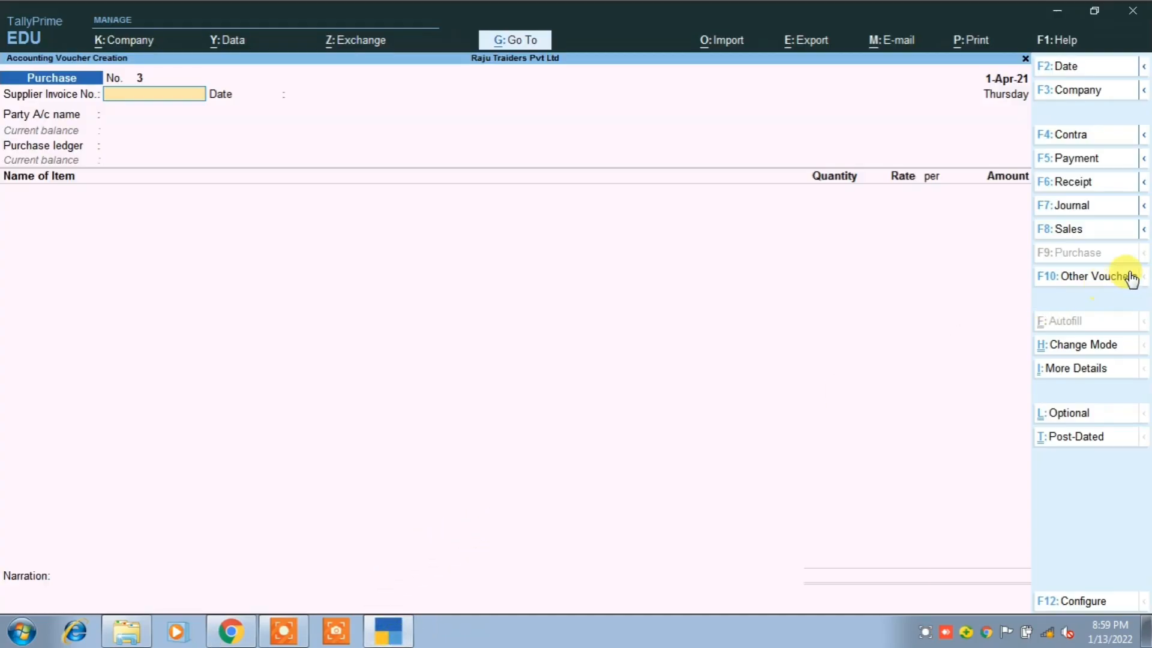
click(1081, 164)
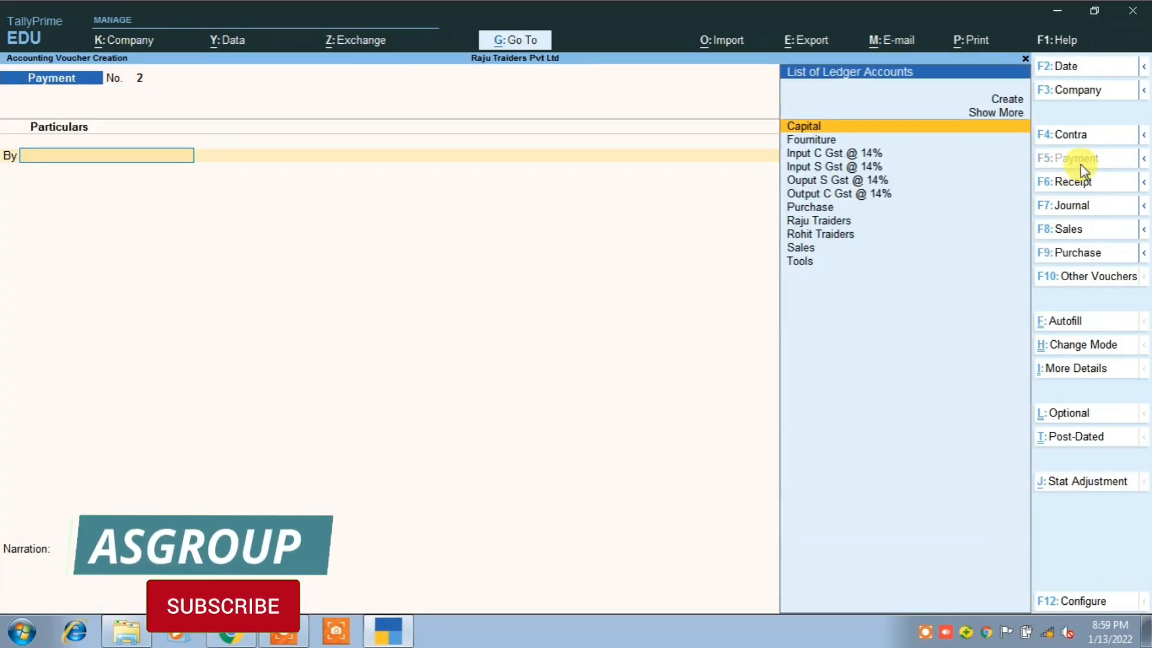
Debit Rohit Traiders 428800 in the payment voucher, allocating the full amount against pending bill 102.
key(Down)
key(Down)
key(Down)
key(Down)
key(Down)
key(Down)
key(Down)
key(Down)
key(Return)
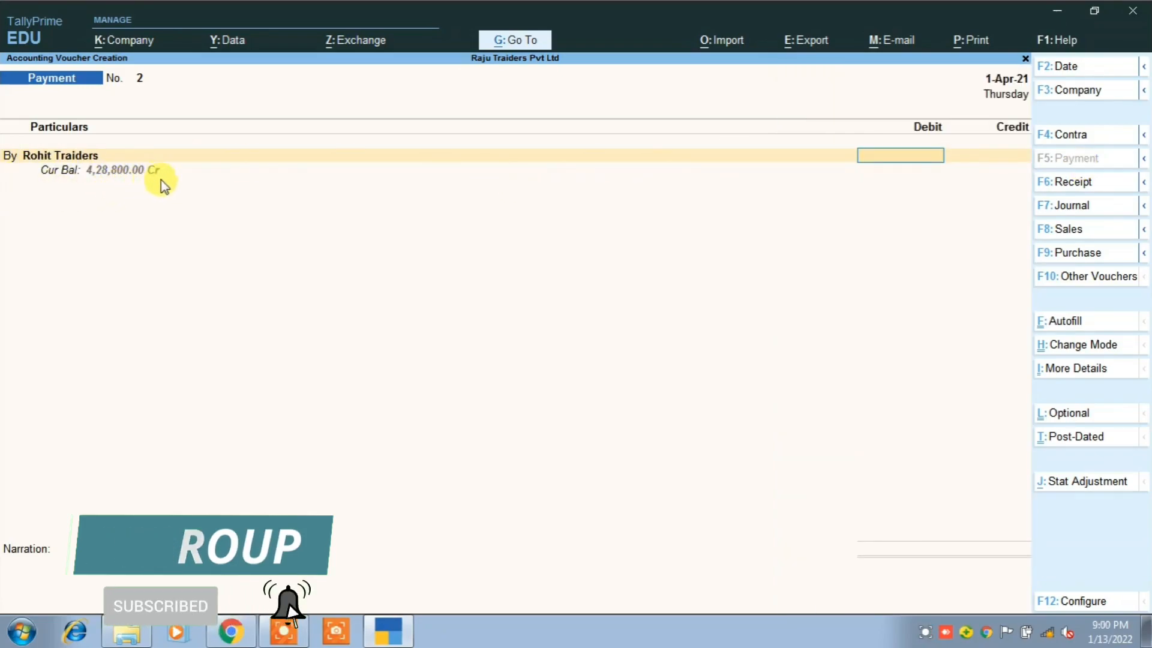
text(428800)
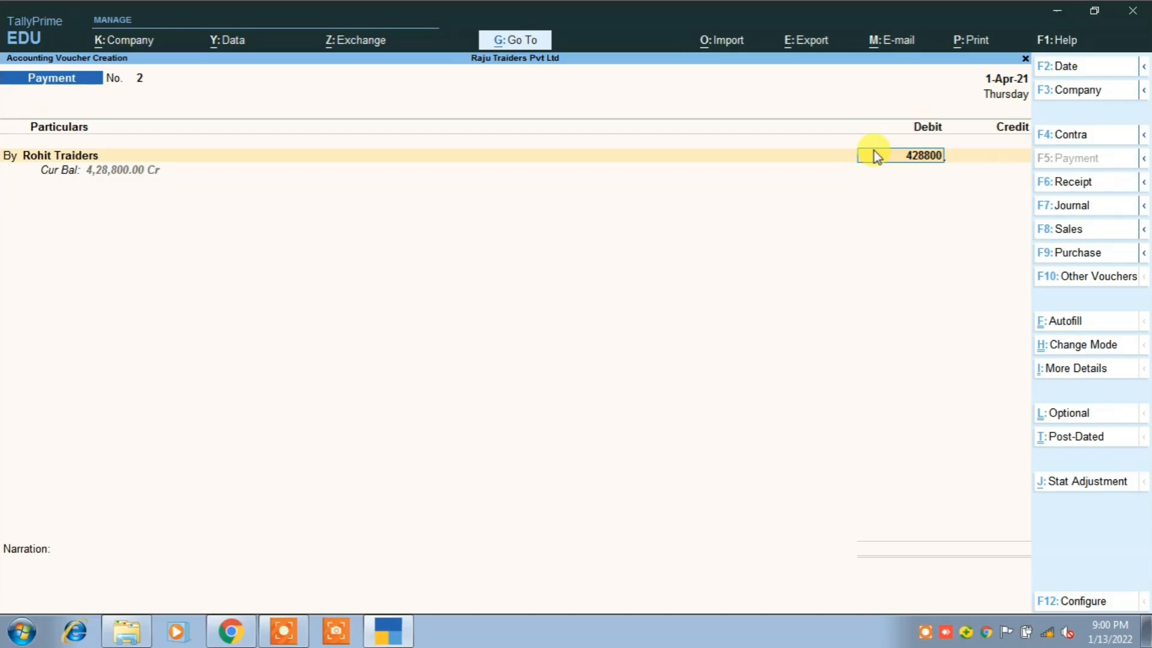
key(Return)
key(Return)
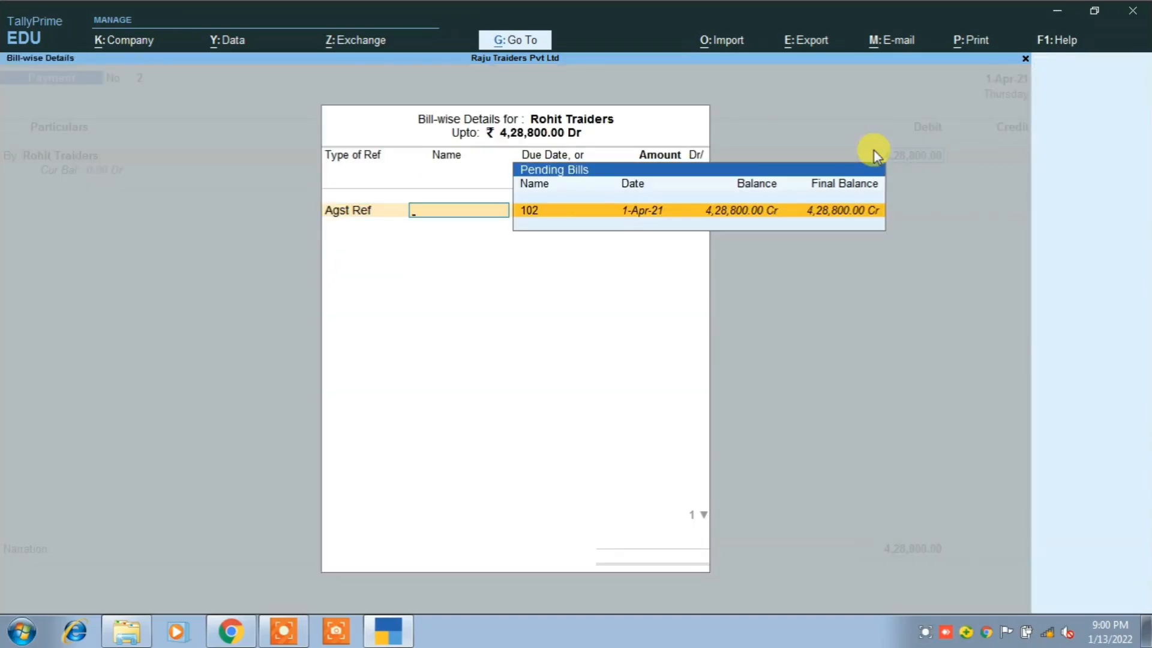
key(Return)
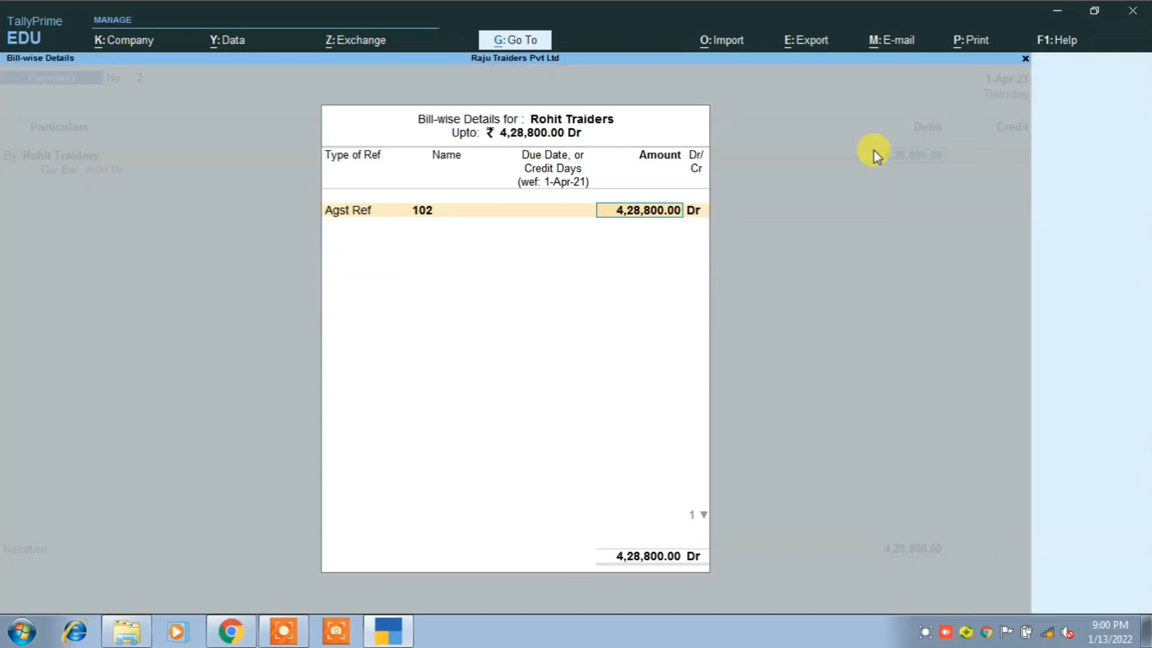
key(Return)
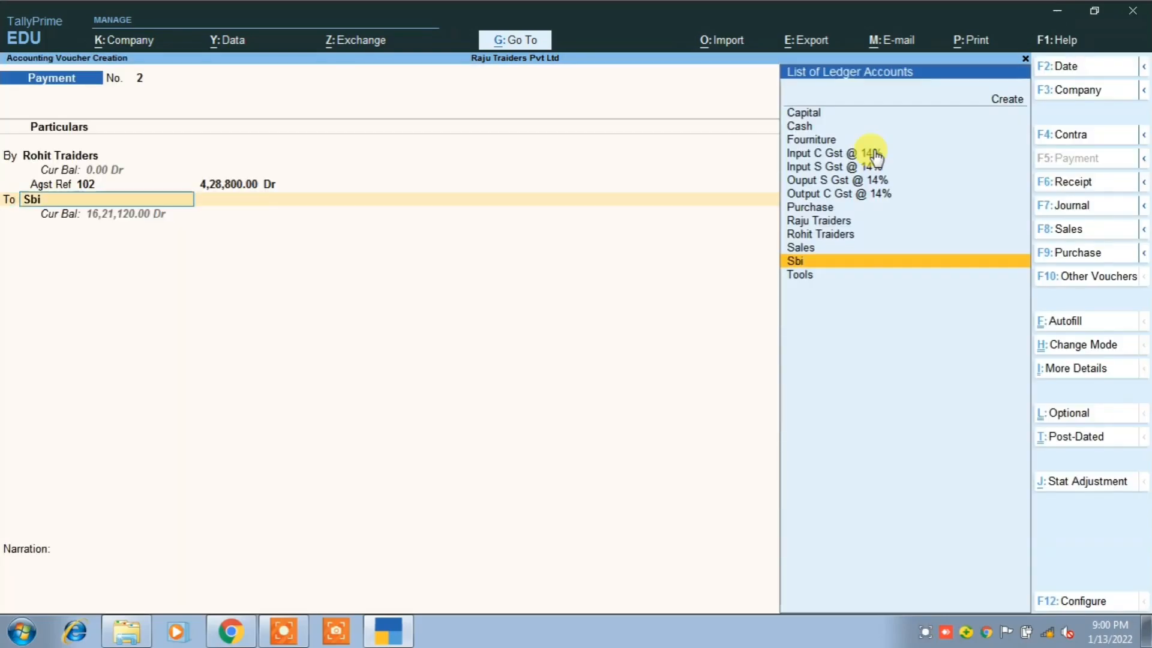
Credit Sbi with the full 4,28,800 and save the payment voucher with the remaining details left blank.
key(Return)
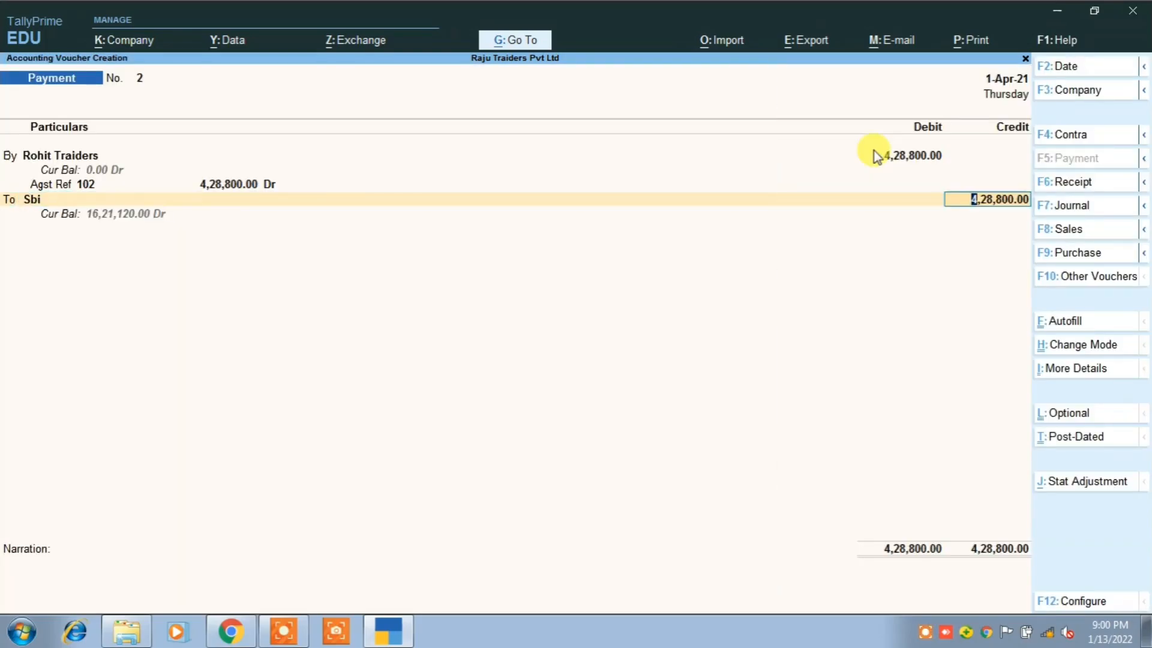
key(Return)
key(Return)
key(Return)
key(Return)
key(Return)
key(Return)
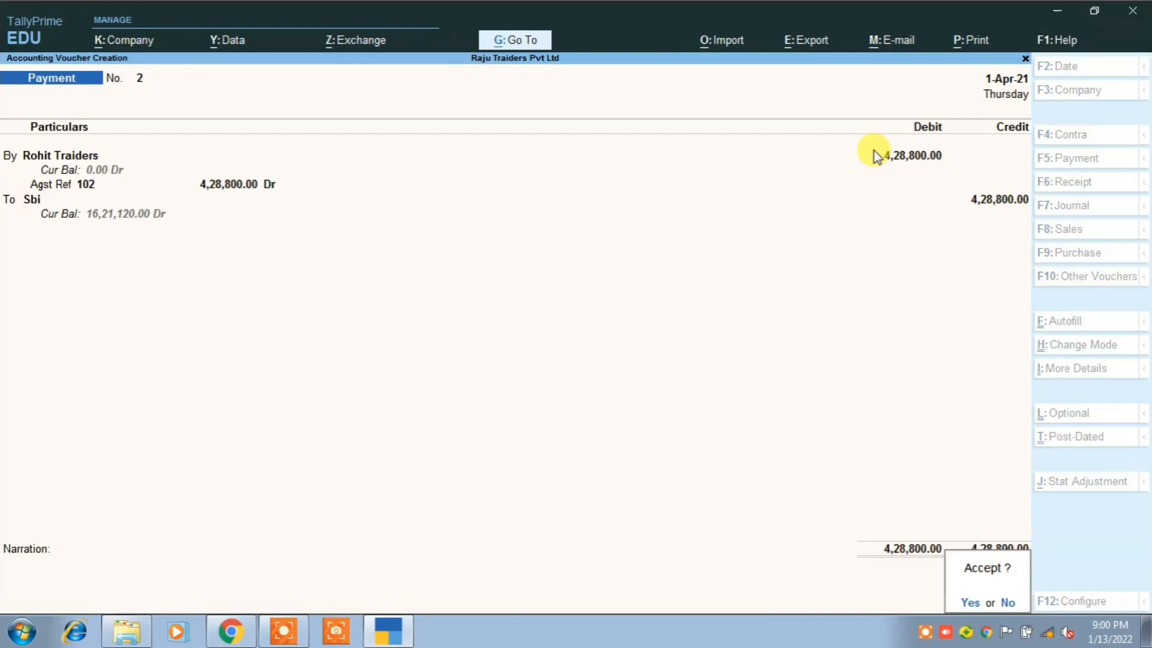
key(Return)
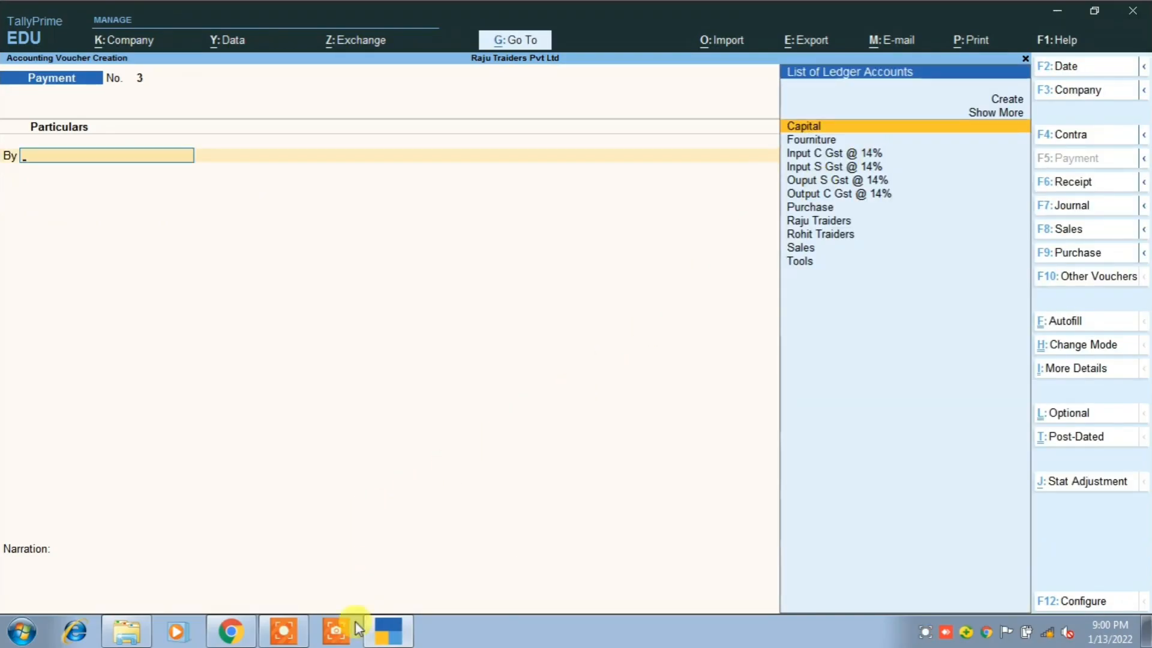
Check transaction 6 in the practice set PDF and create a Building ledger under Fixed Assets, GST applicable, with Goods as type of supply.
click(231, 631)
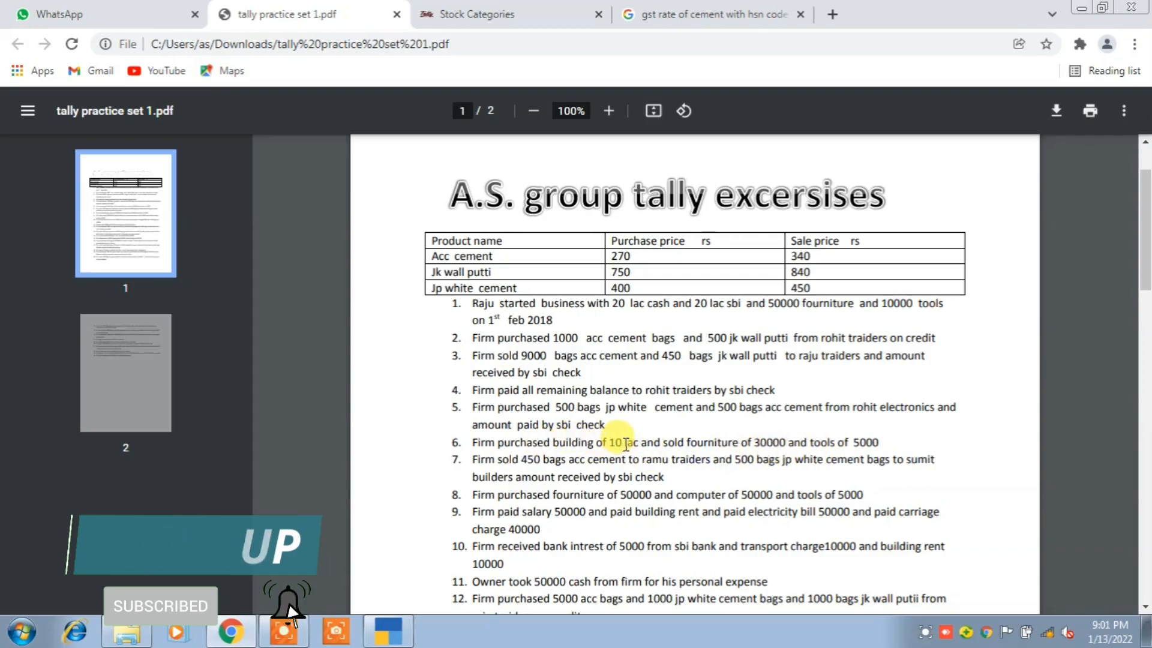
click(408, 636)
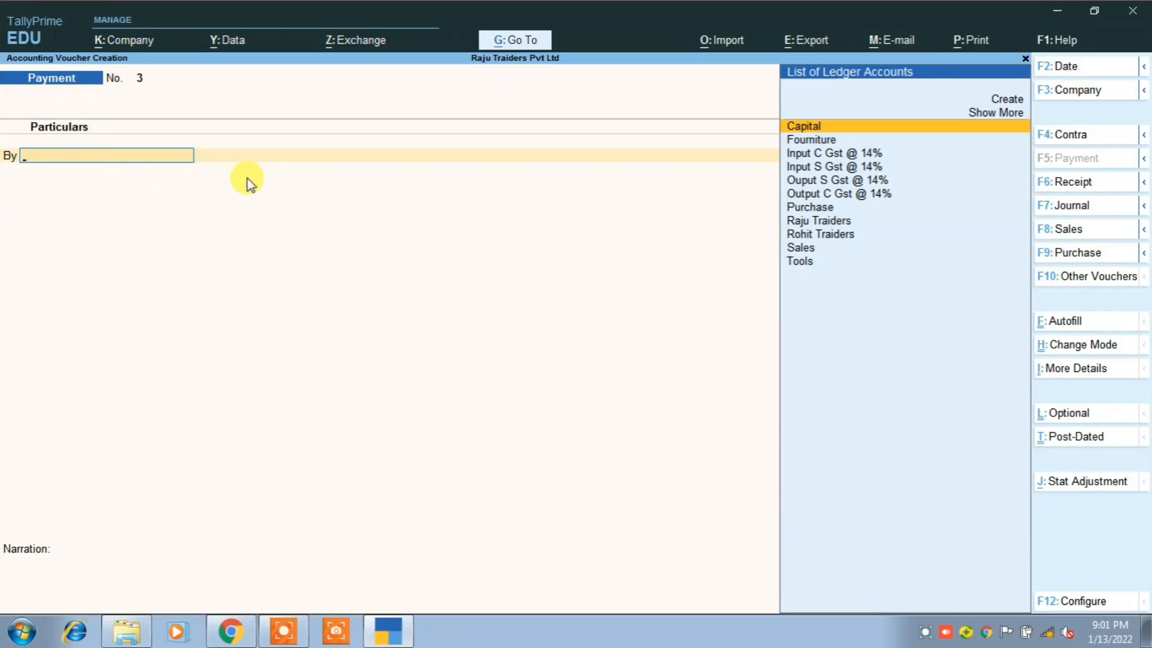
key(Up)
key(Up)
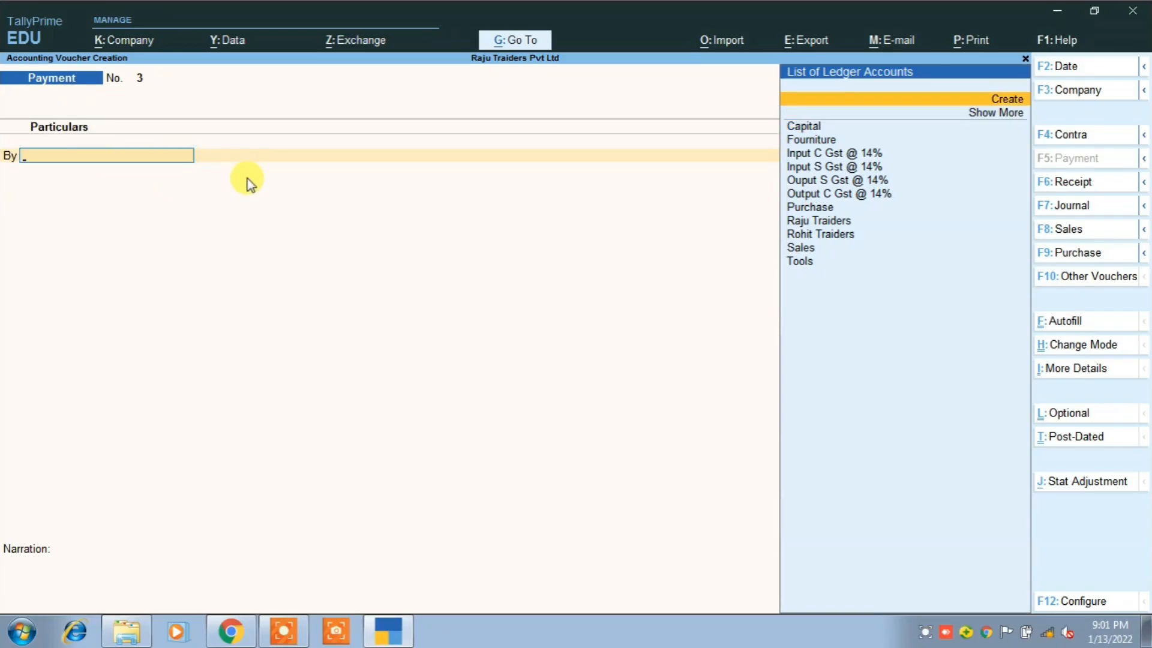
key(Return)
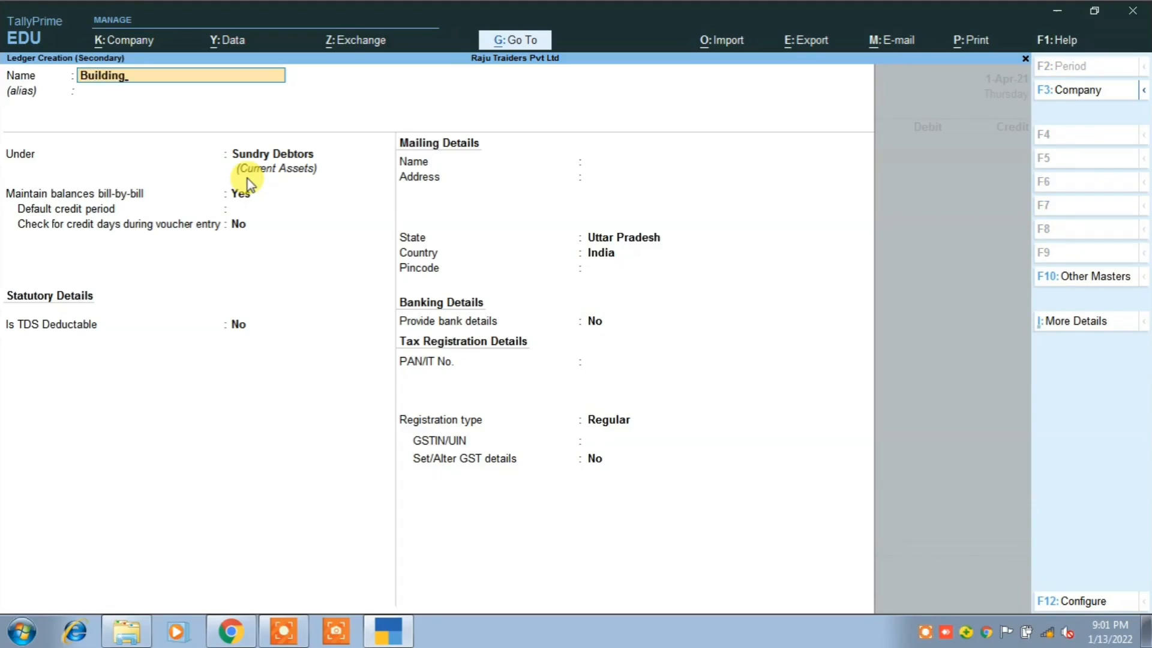
key(Return)
key(Return)
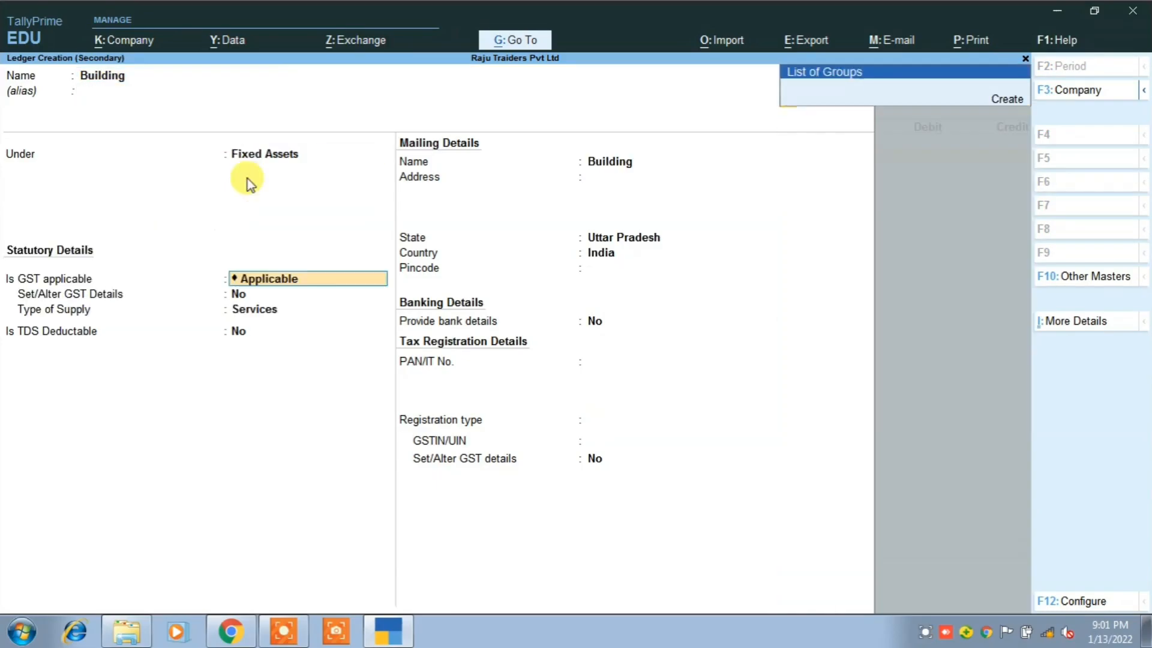
key(Return)
key(Return)
key(Up)
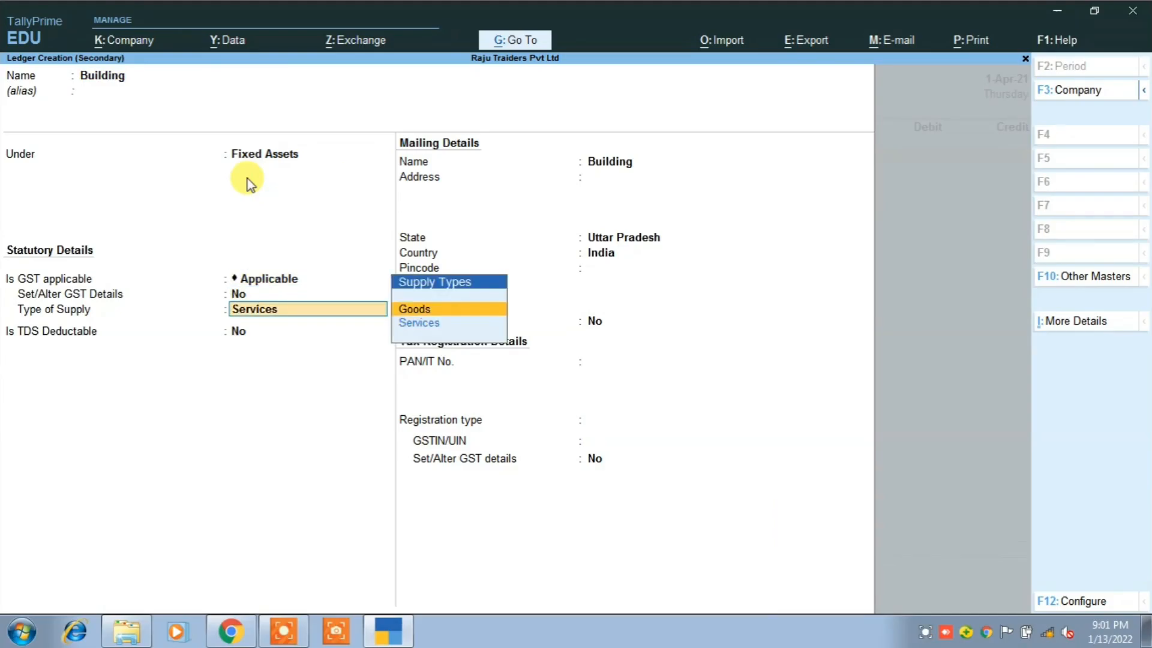
key(Return)
key(Return)
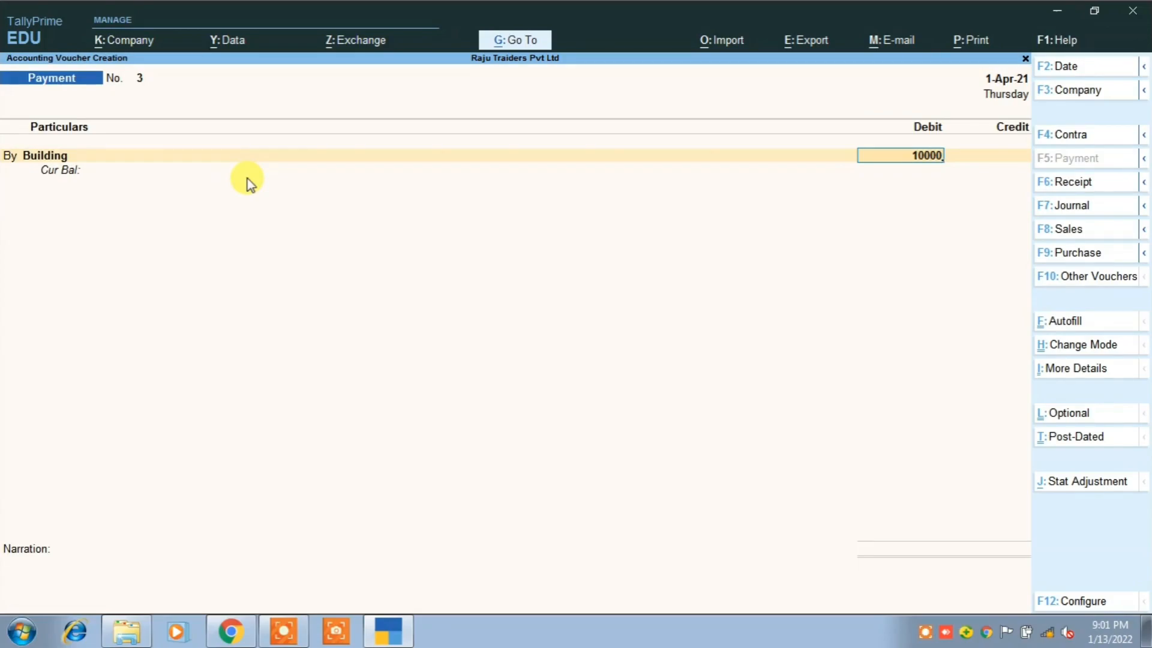
Debit Building 10,00,000 and credit Fourniture 30000 in the payment voucher.
key(Return)
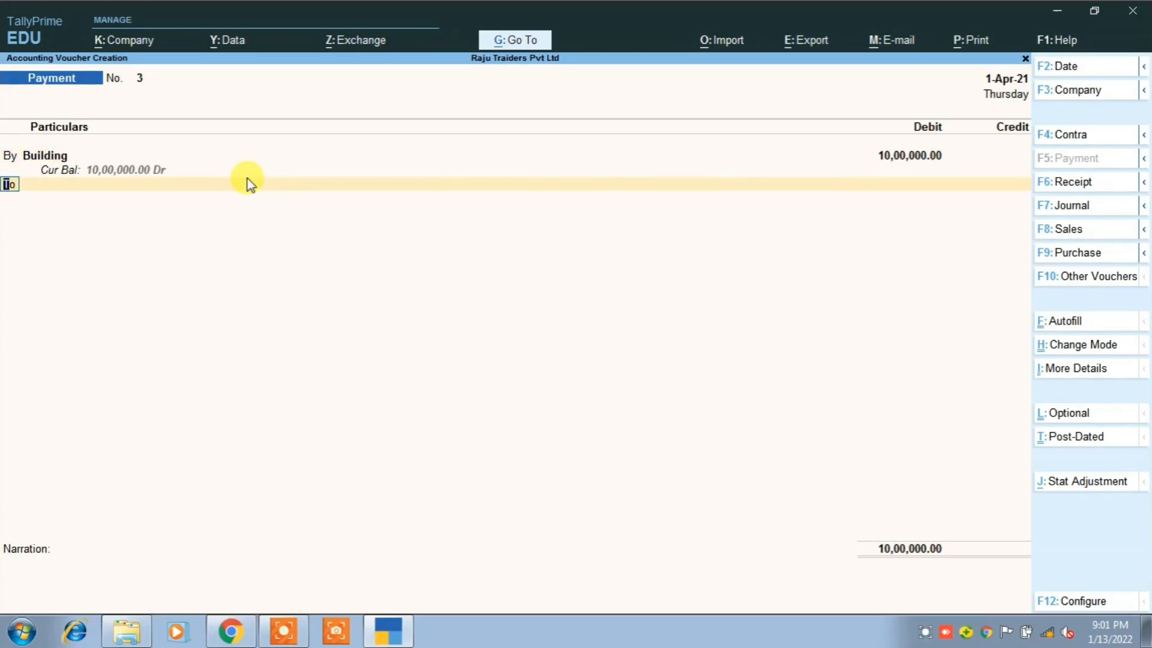
key(Return)
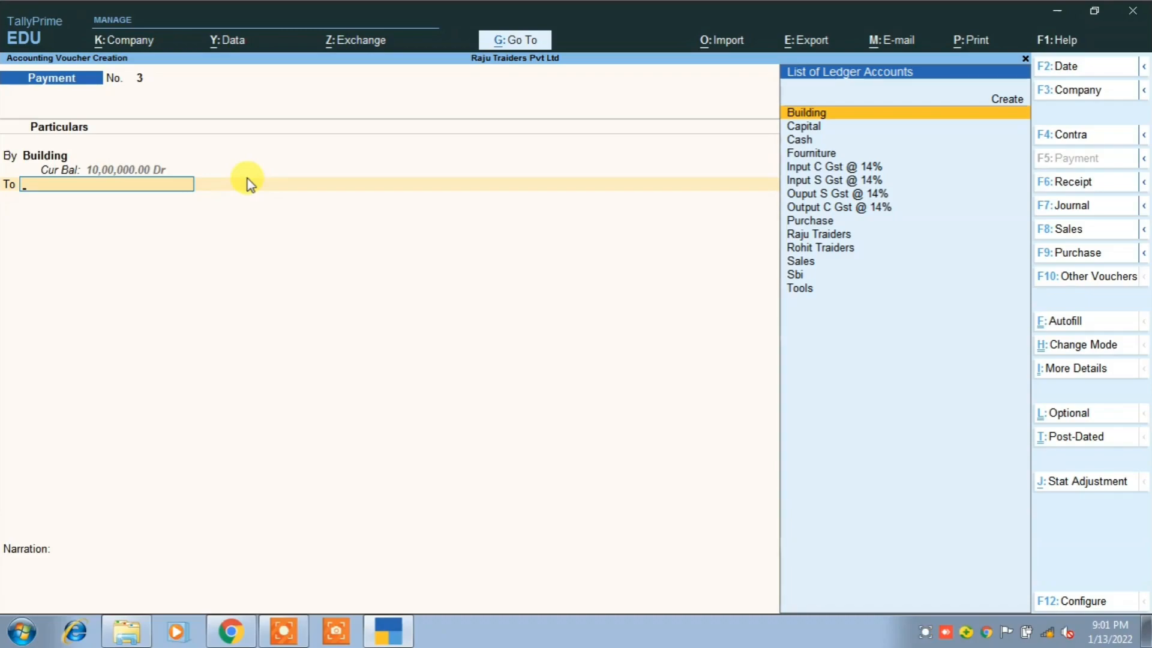
text(F)
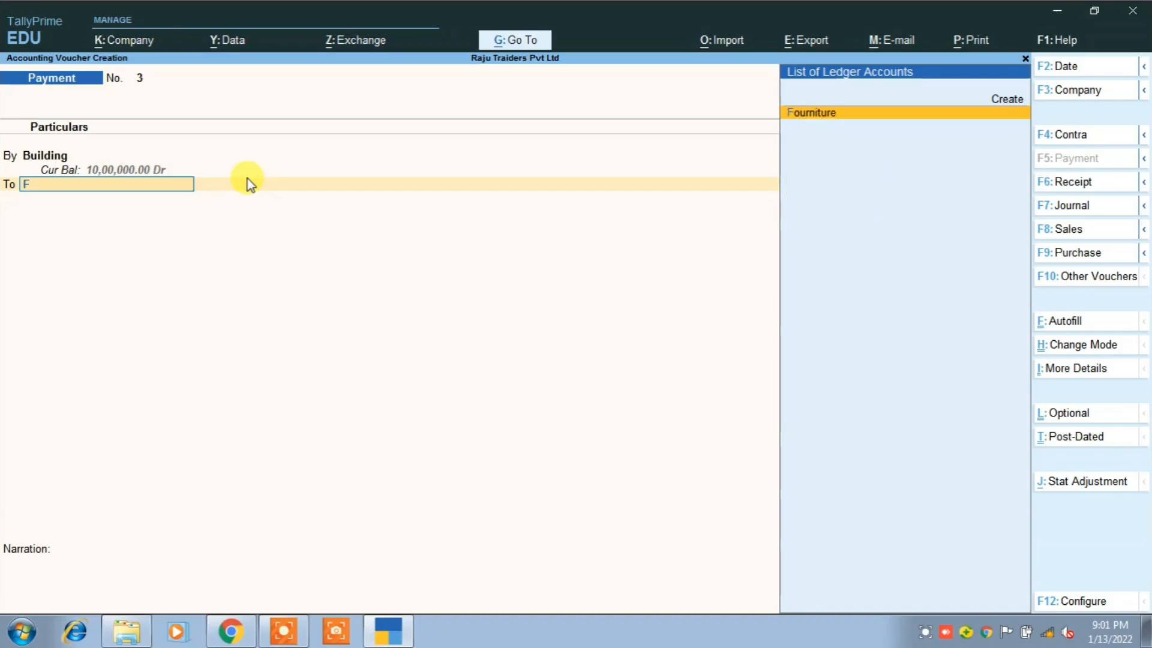
key(Return)
text(30000)
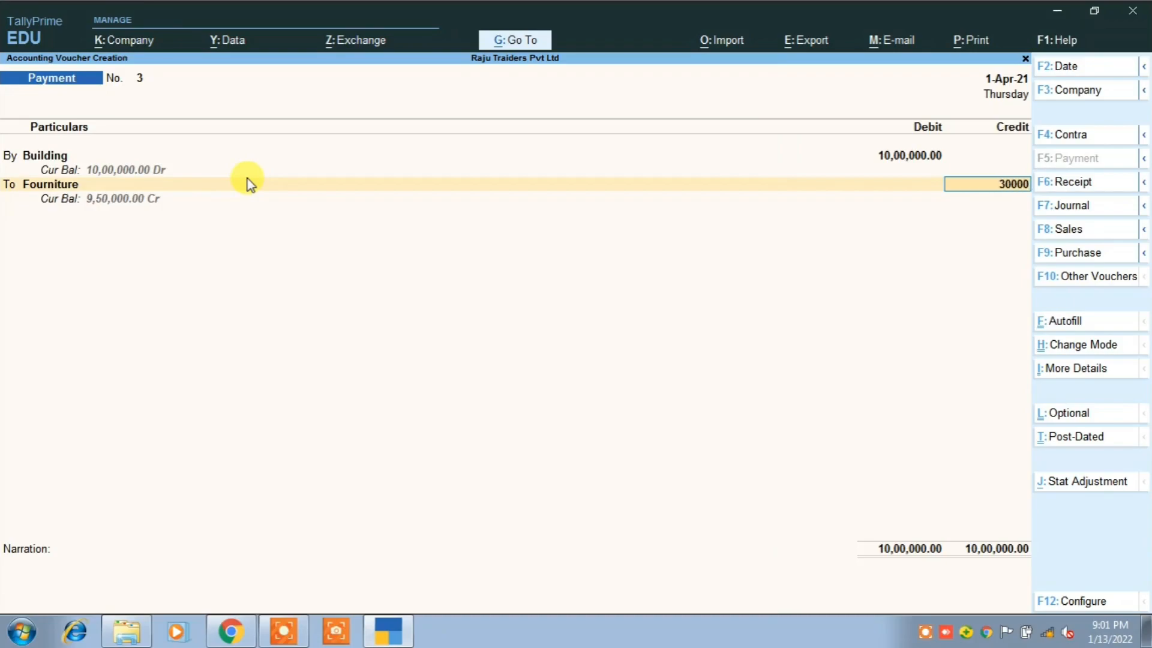
key(Return)
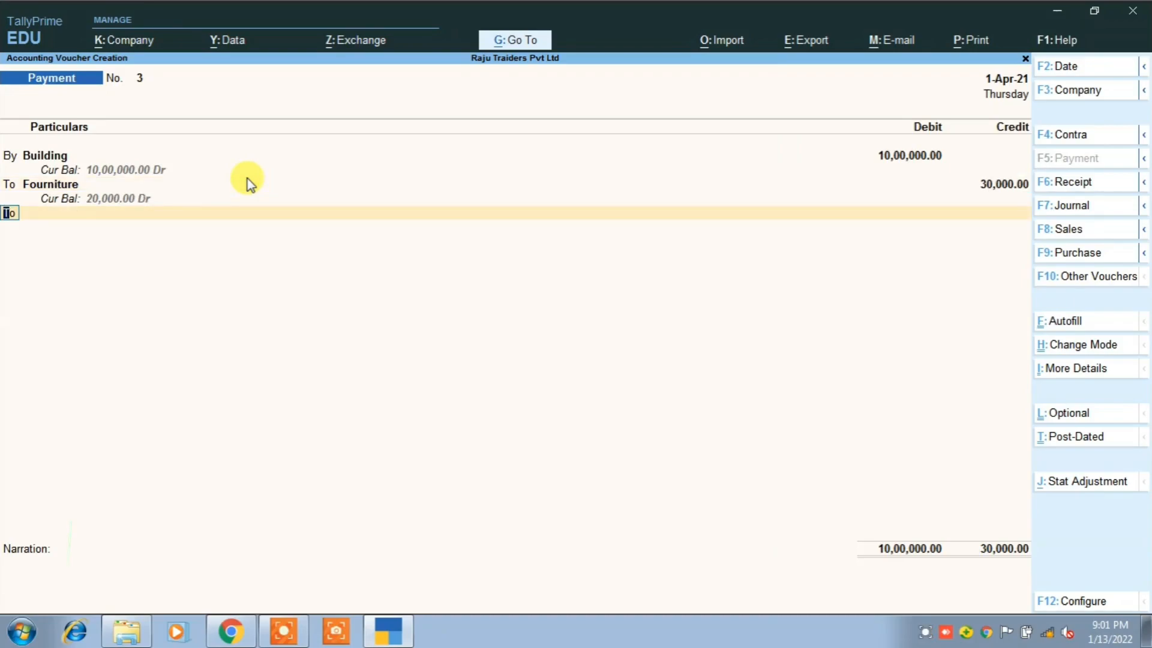
Credit Tools 5000 in the payment voucher, checking the amount in transaction 6 of the practice set PDF.
key(Return)
text(T)
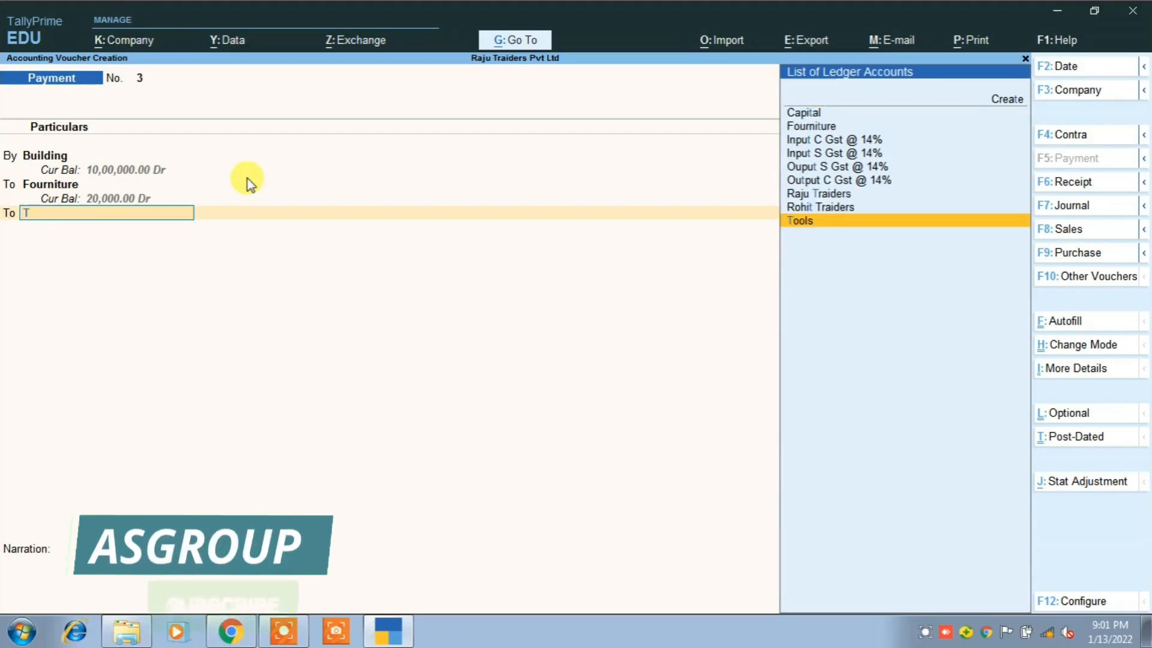
key(Return)
key(alt+Tab)
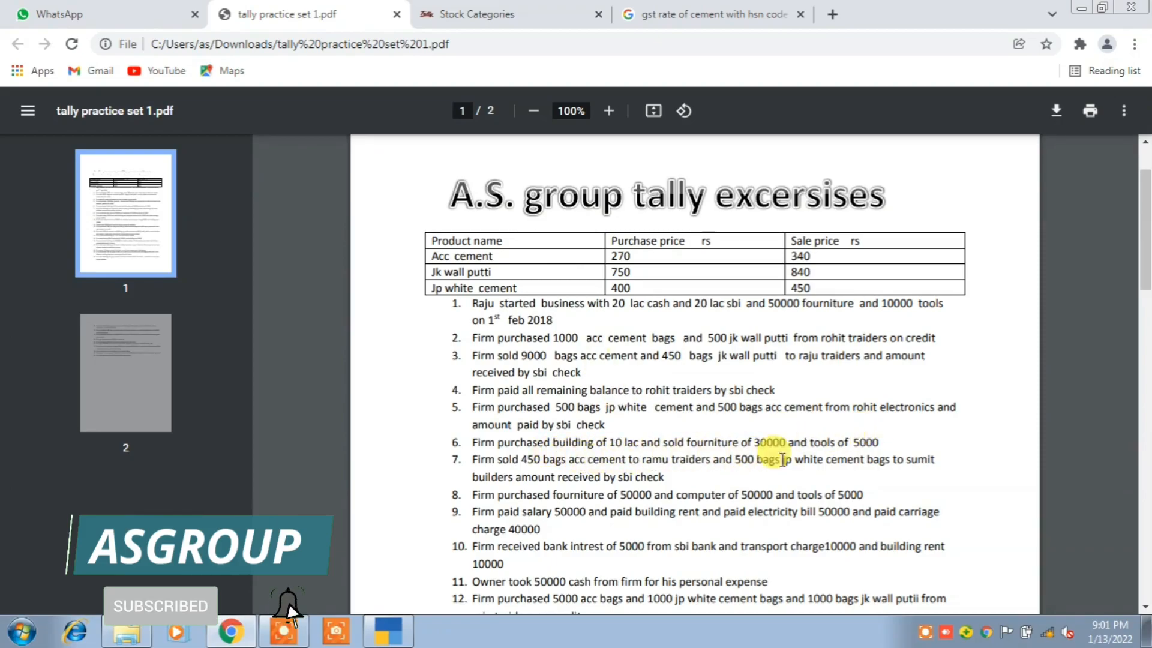
double_click(867, 442)
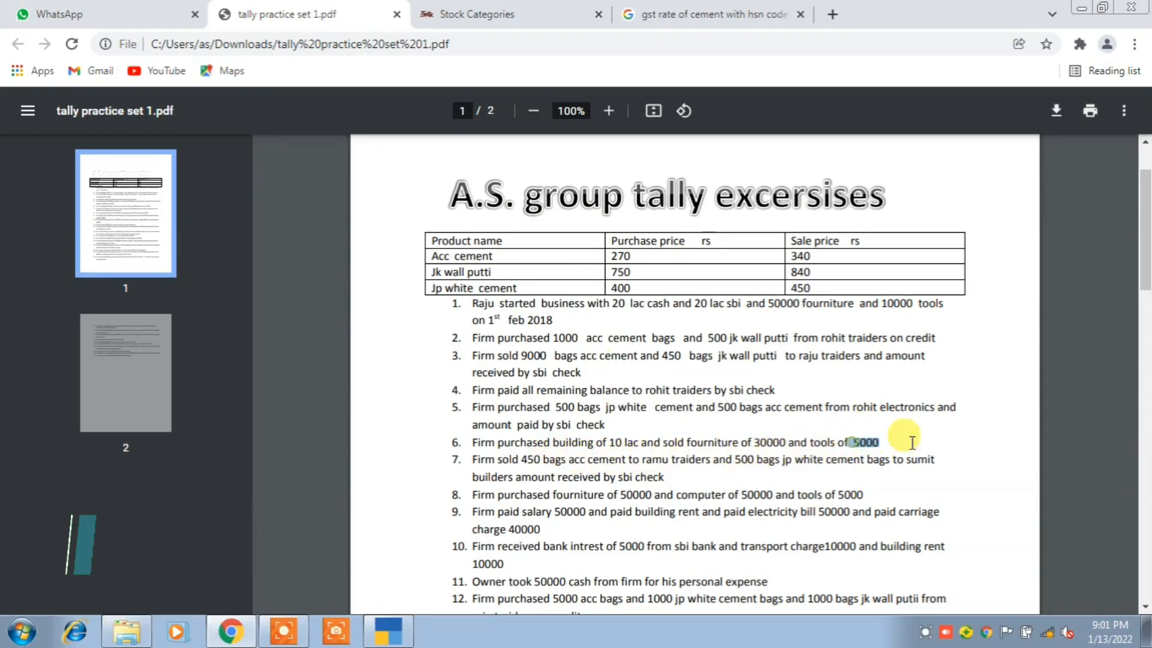
key(alt+Tab)
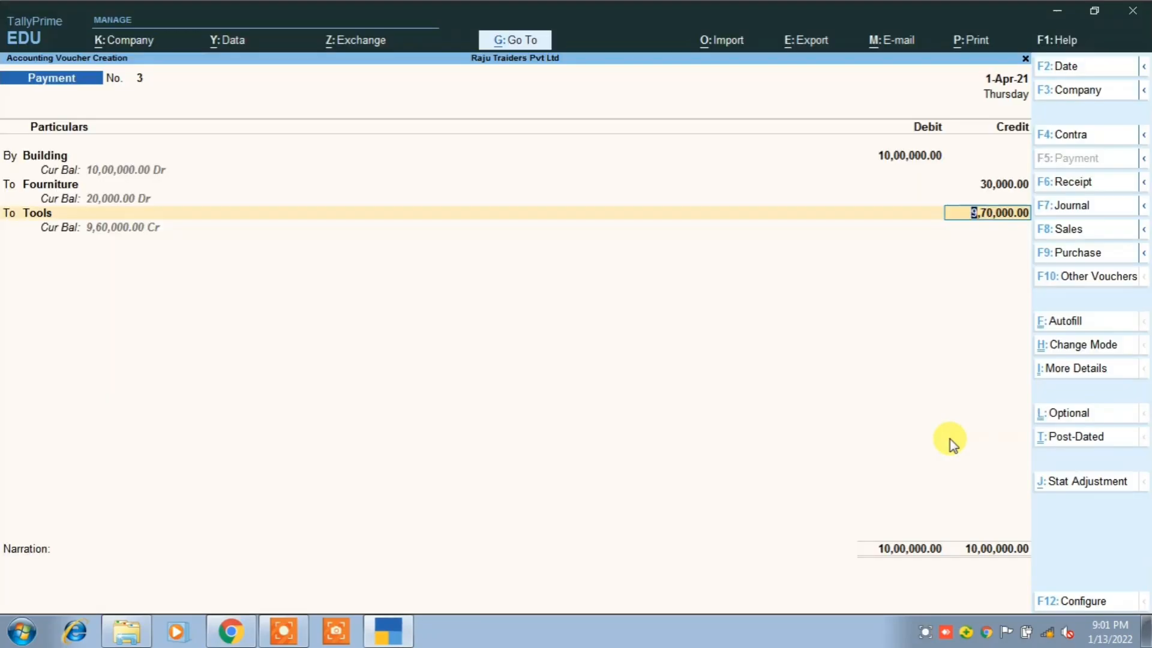
text(5000)
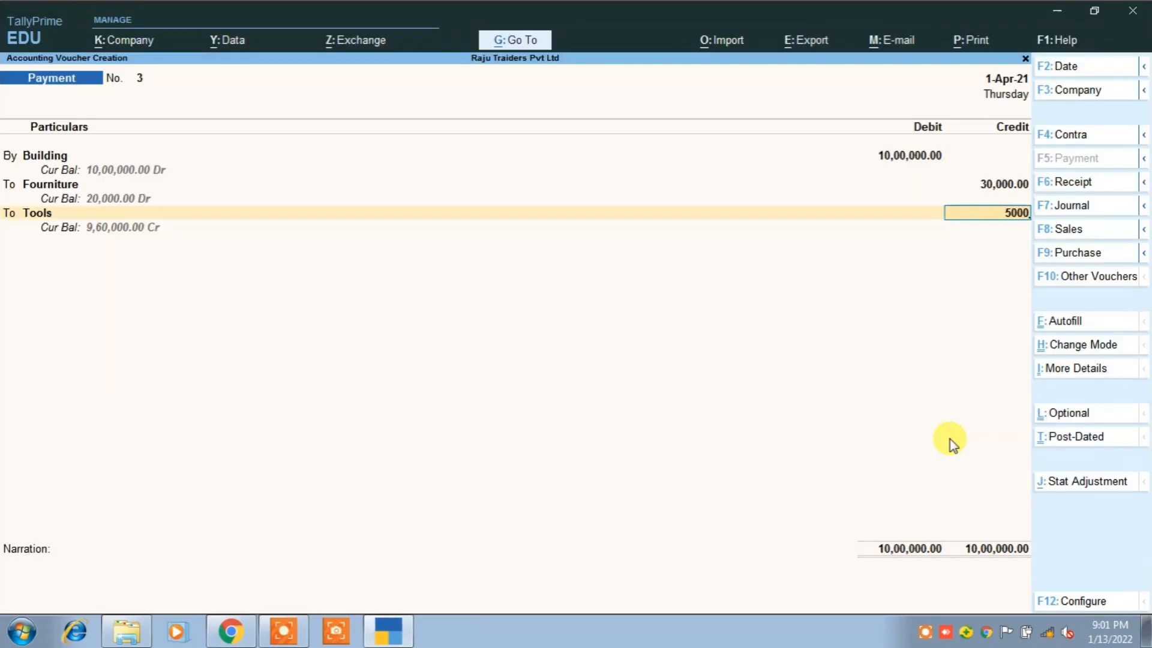
key(Return)
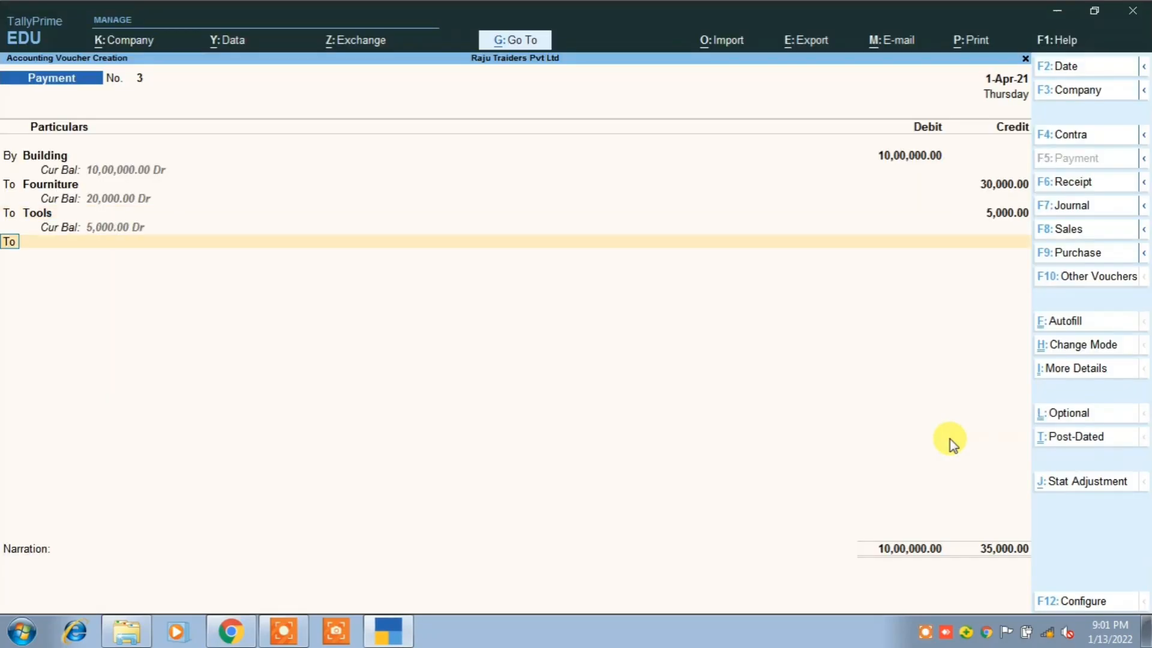
Credit Cash with the remaining 9,65,000 and save the building payment voucher without a narration.
key(Return)
key(Down)
key(Return)
key(BackSpace)
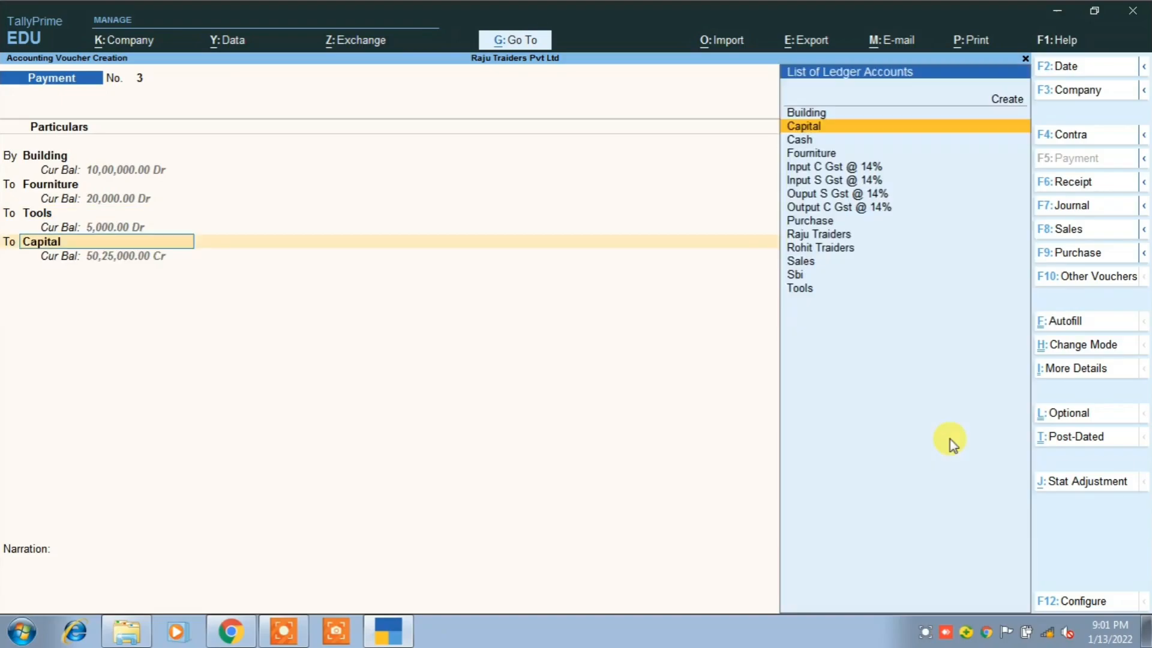
key(Down)
key(Return)
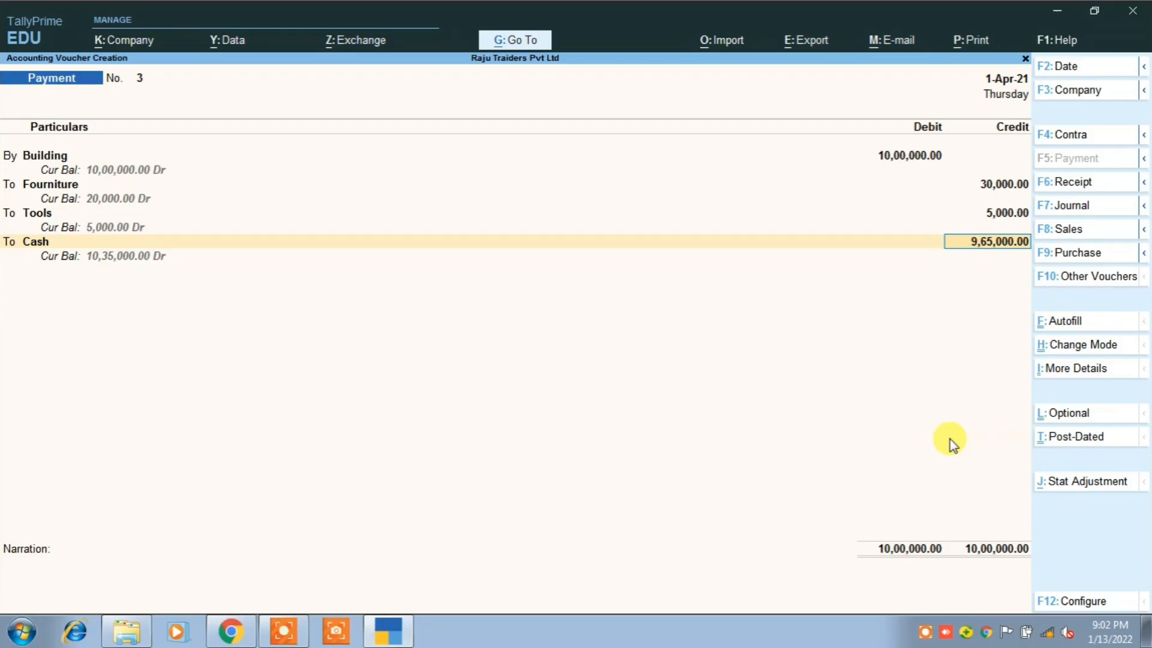
key(Return)
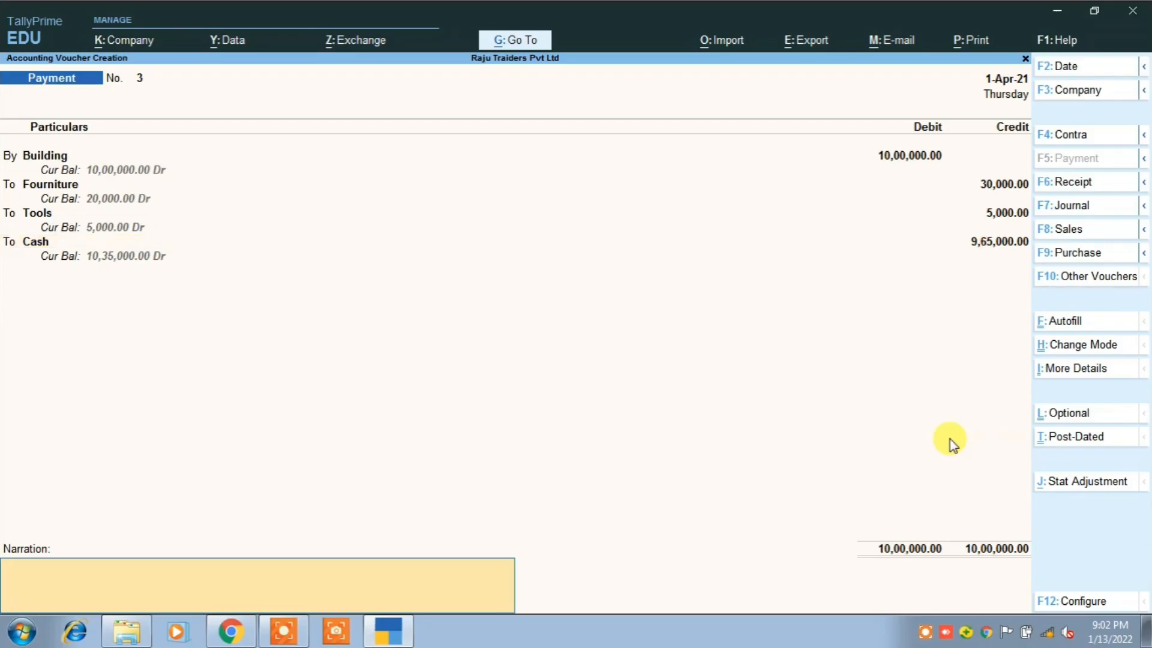
key(Return)
key(Return)
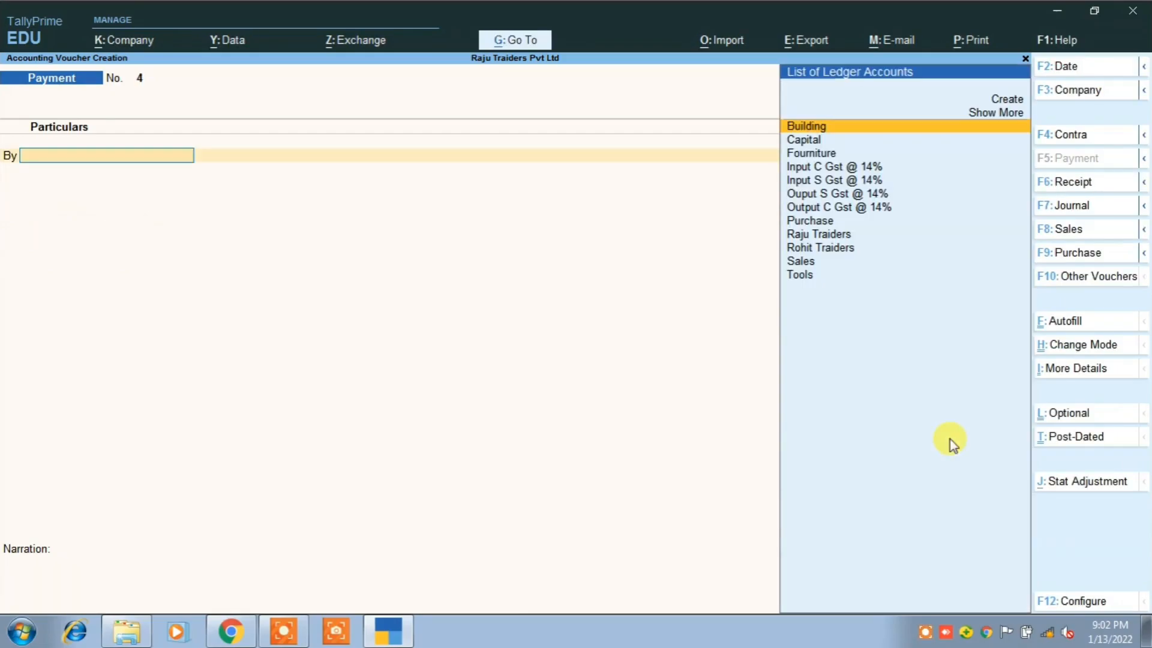
Review transactions 6 and 7 in the practice set PDF, highlighting the sale of acc cement to ramu traiders.
key(alt+Tab)
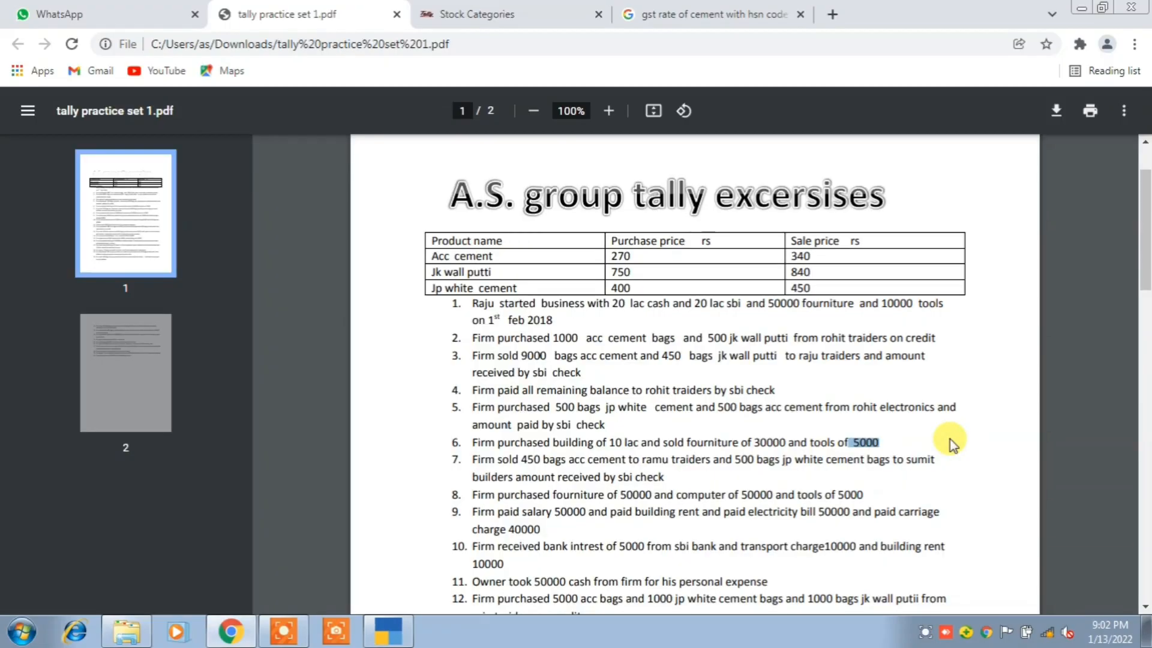
click(477, 442)
drag(477, 443, 885, 441)
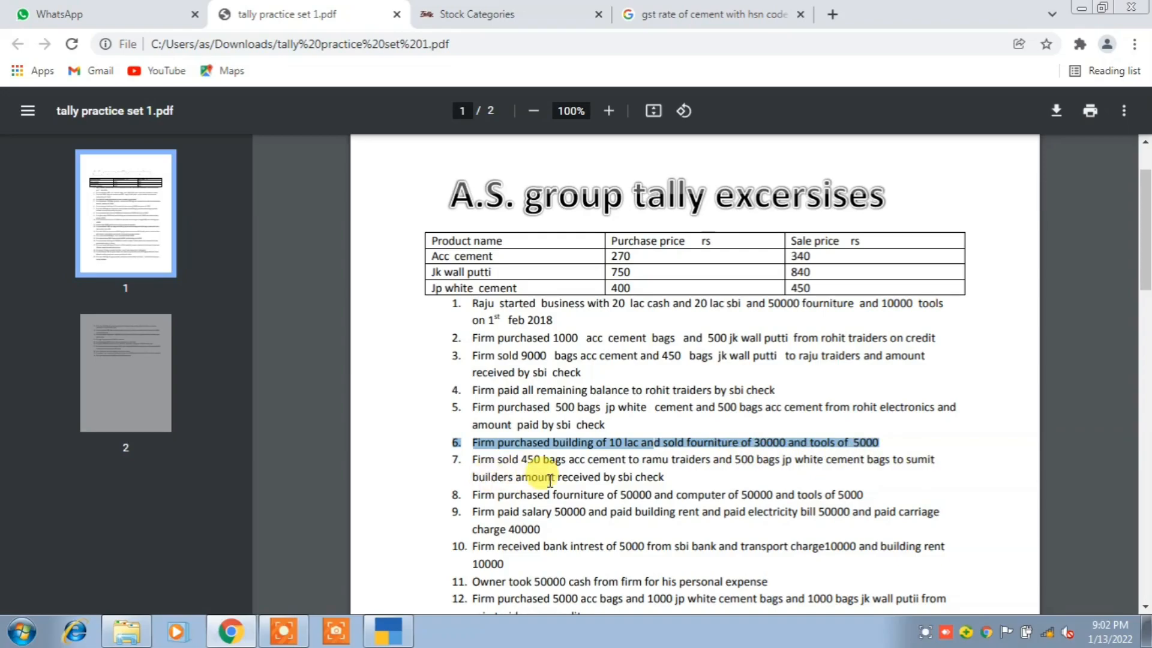
click(738, 462)
drag(471, 460, 712, 461)
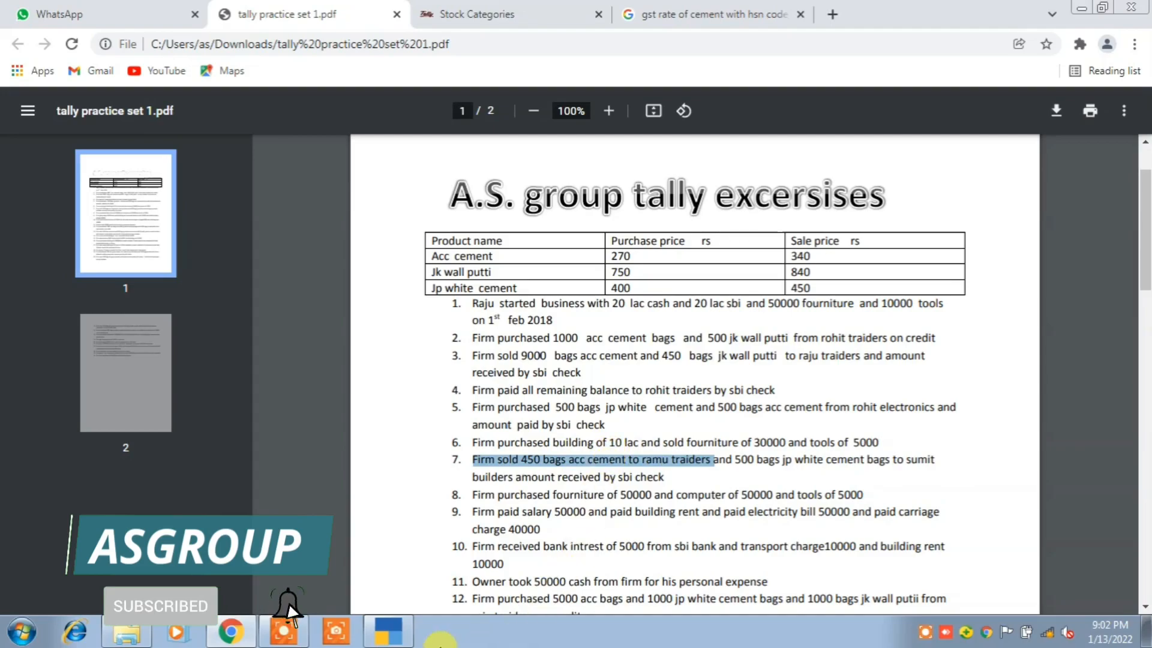
Switch to TallyPrime, start a sales voucher and begin a new party ledger named Ramu Traiders.
click(396, 633)
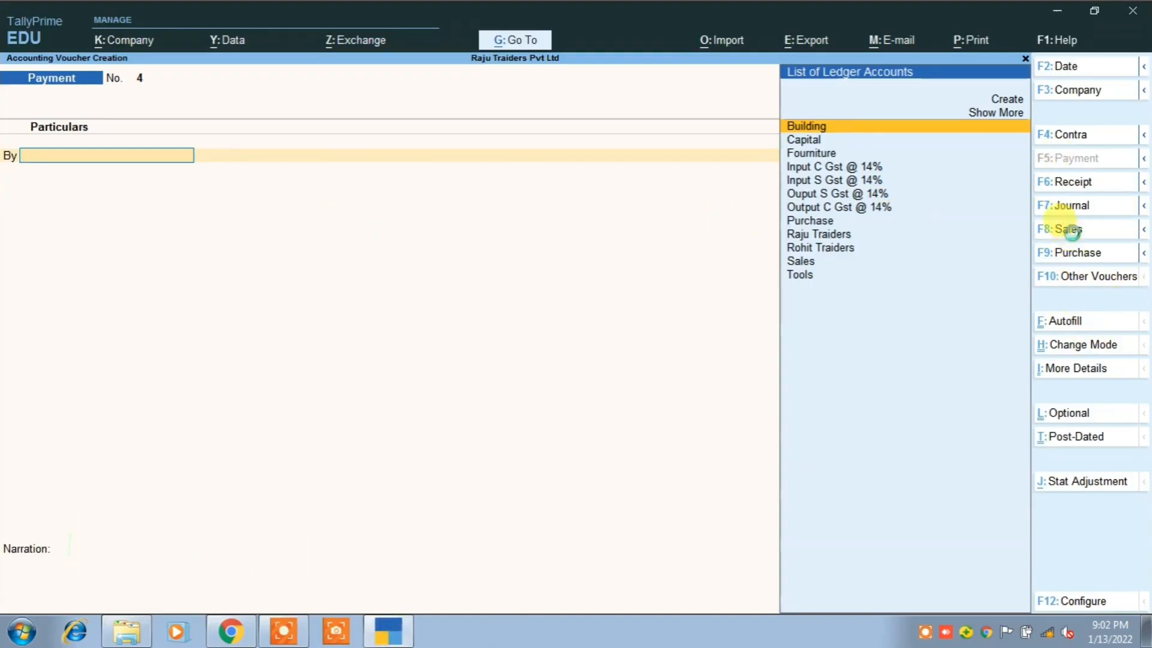
click(1071, 236)
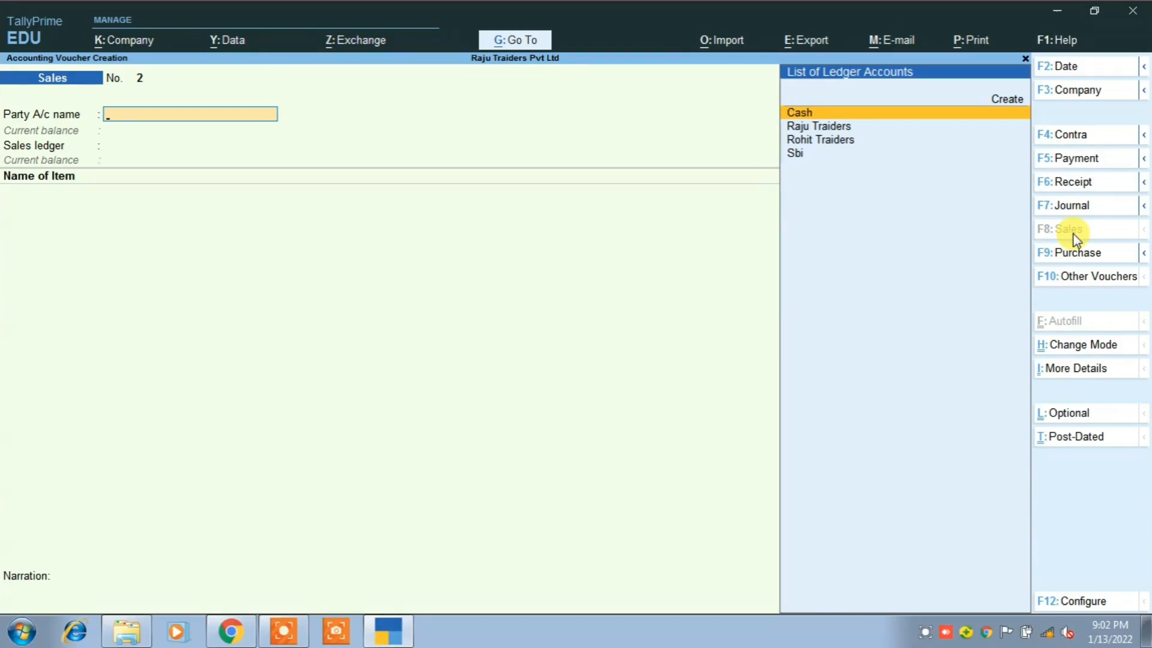
key(alt+Tab)
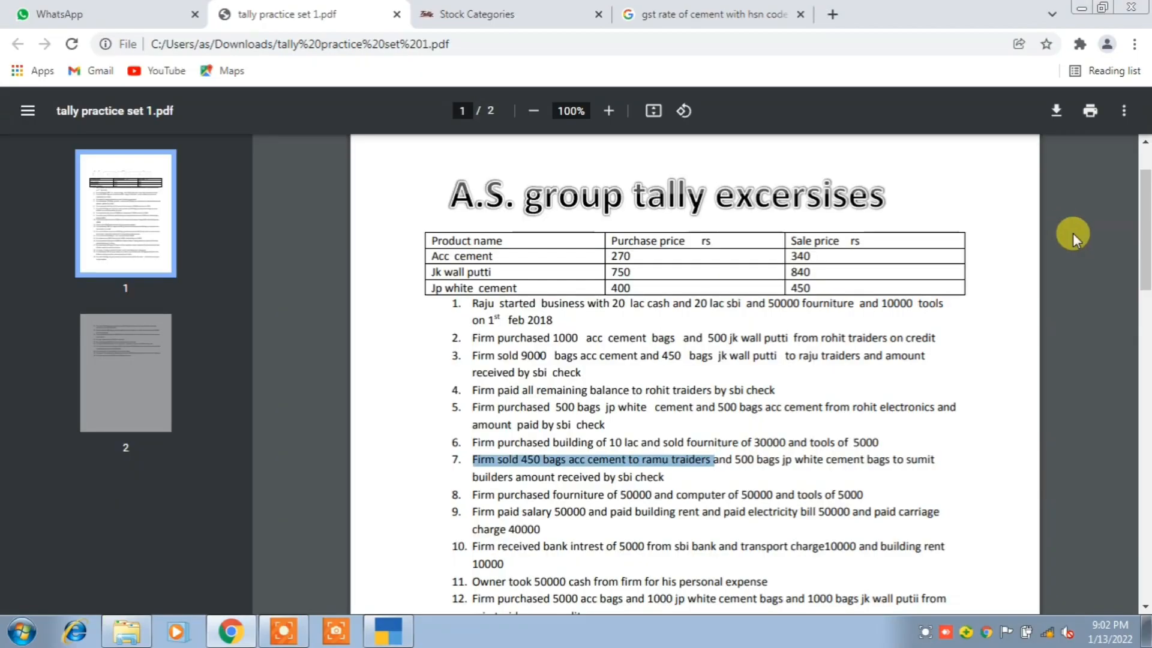
key(alt+Tab)
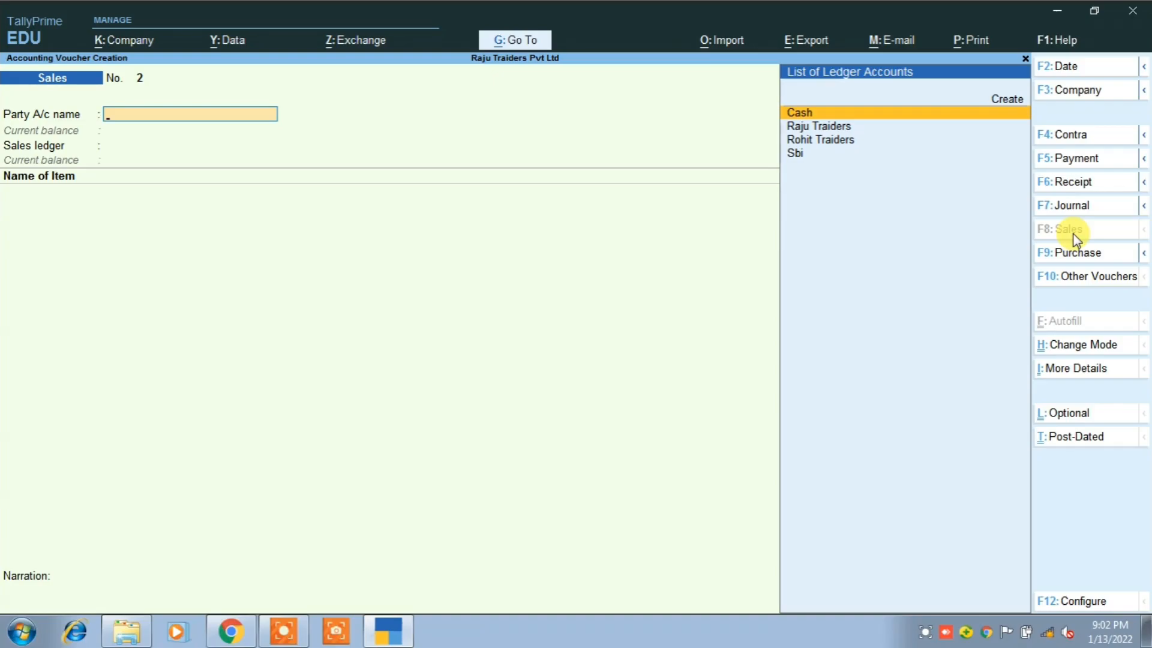
key(Up)
key(Return)
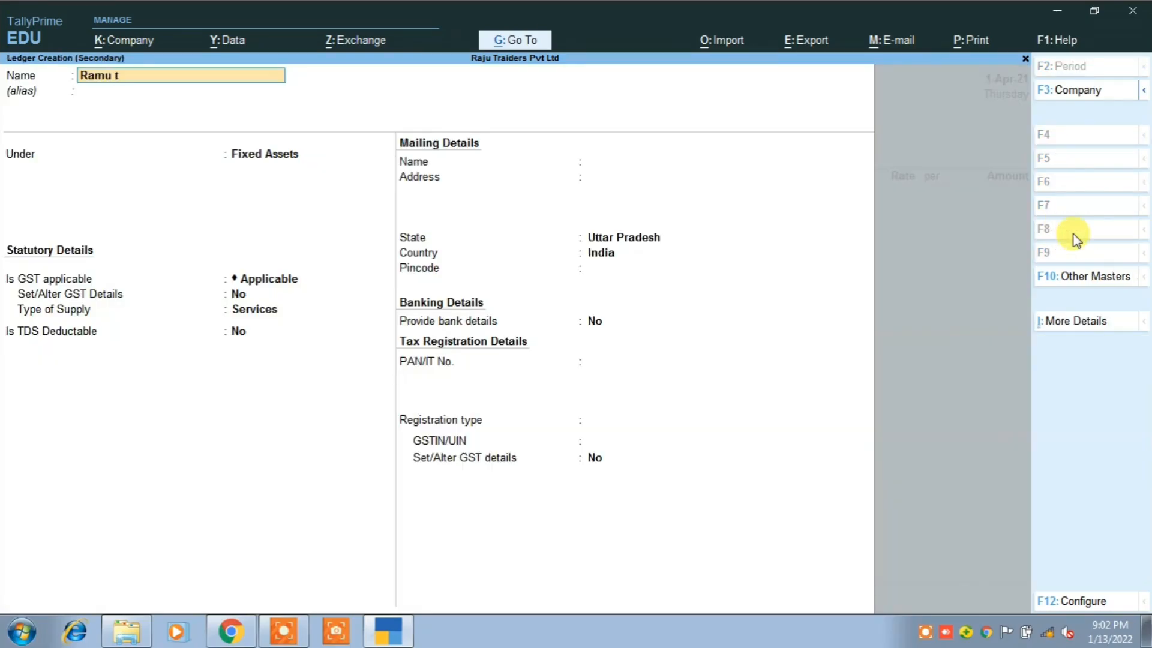
key(Return)
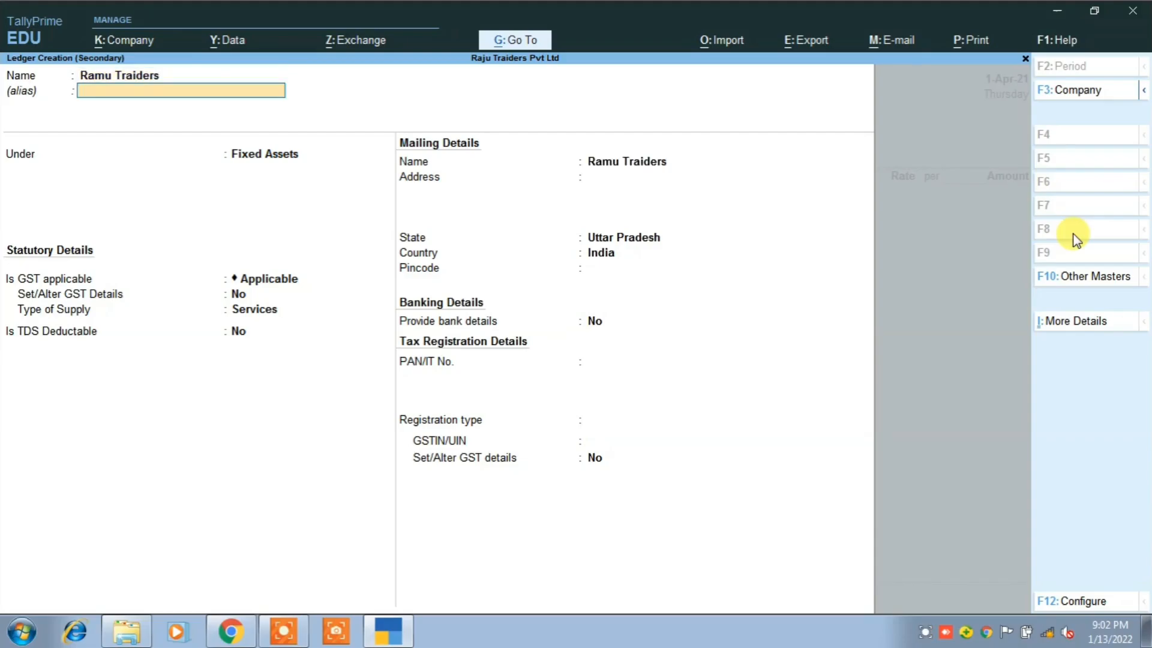
Group the Ramu Traiders ledger under Sundry Debtors and save it with the remaining defaults.
key(Return)
text(S)
key(Down)
key(Down)
key(Down)
key(Down)
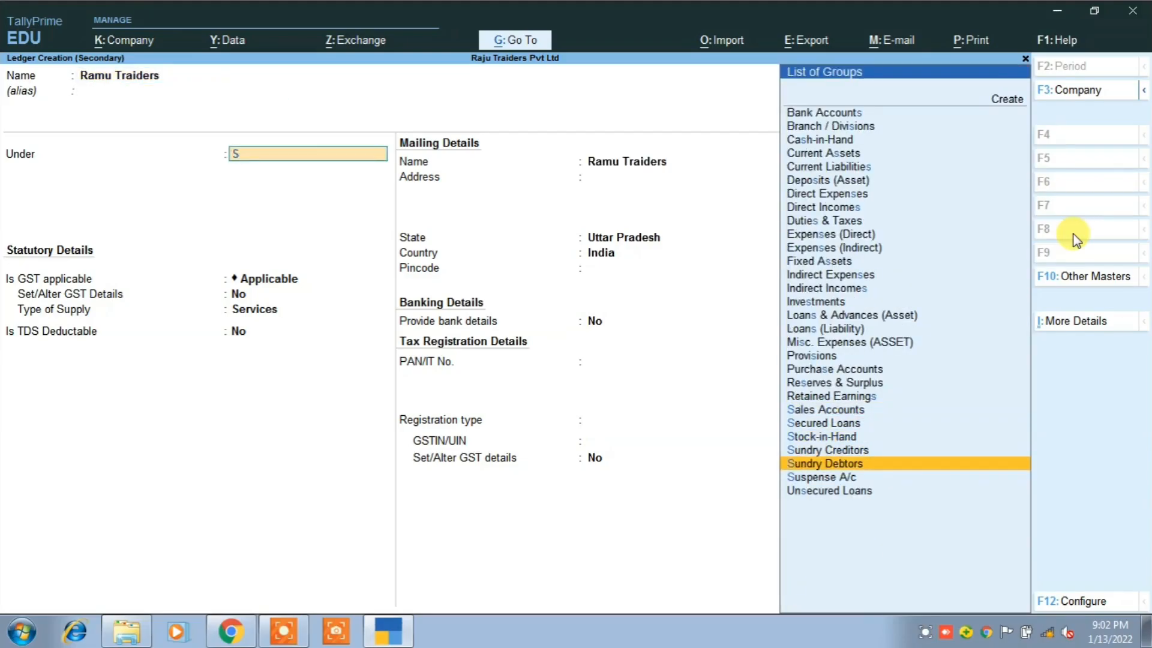
key(Return)
key(Return)
key(Return)
key(Return)
key(Return)
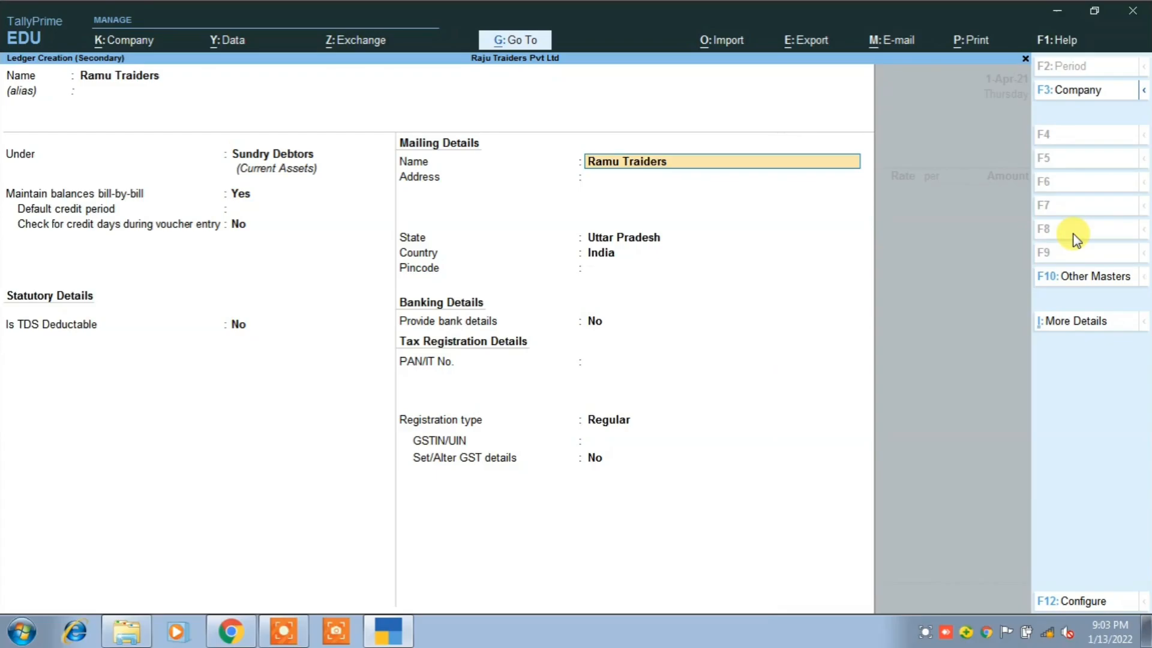
key(ctrl+a)
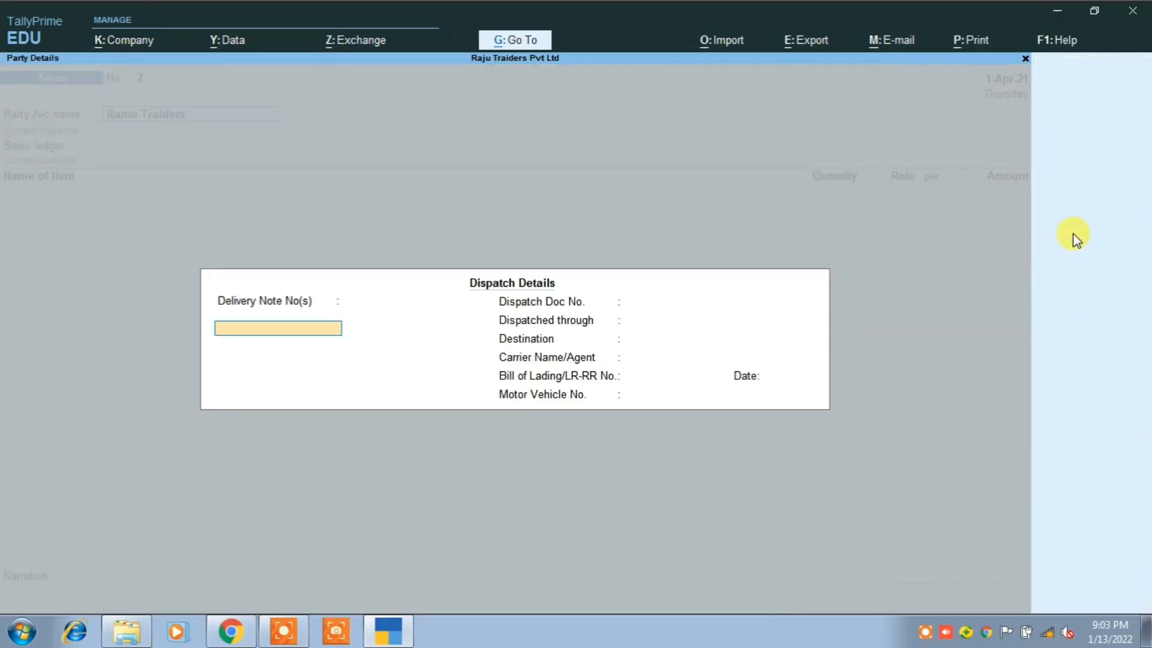
Leave the dispatch details blank, accept the party details and use Sales as the sales ledger.
key(Return)
key(Return)
key(Return)
key(Return)
key(Return)
key(Return)
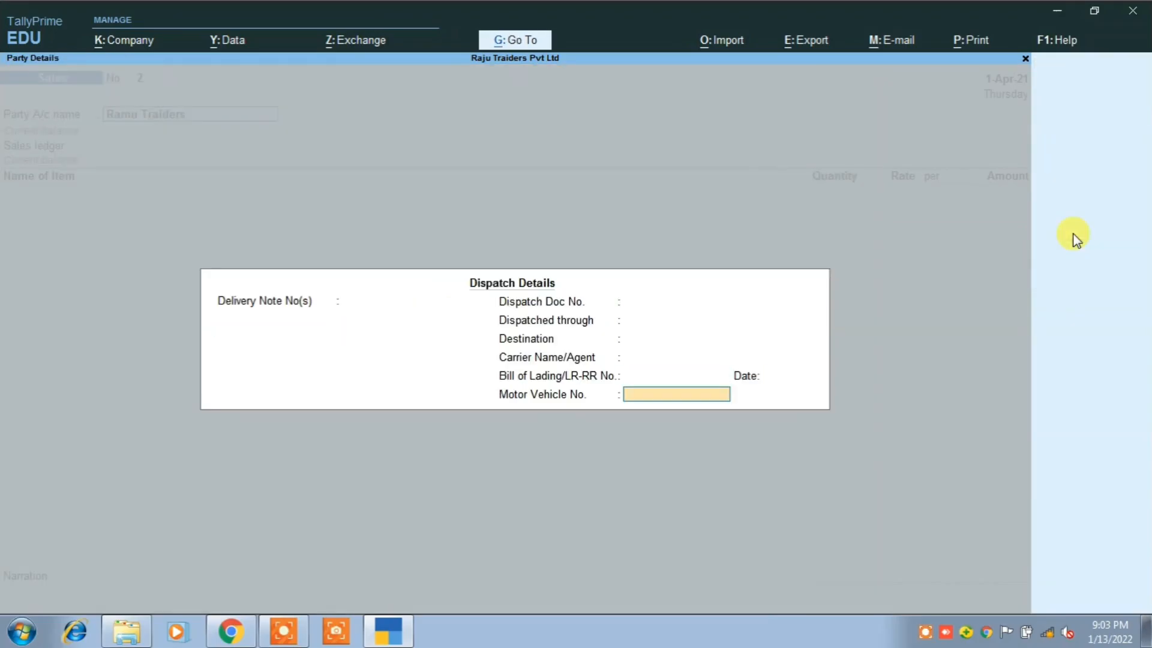
key(Return)
key(Return)
key(Return)
key(Return)
key(Return)
key(Return)
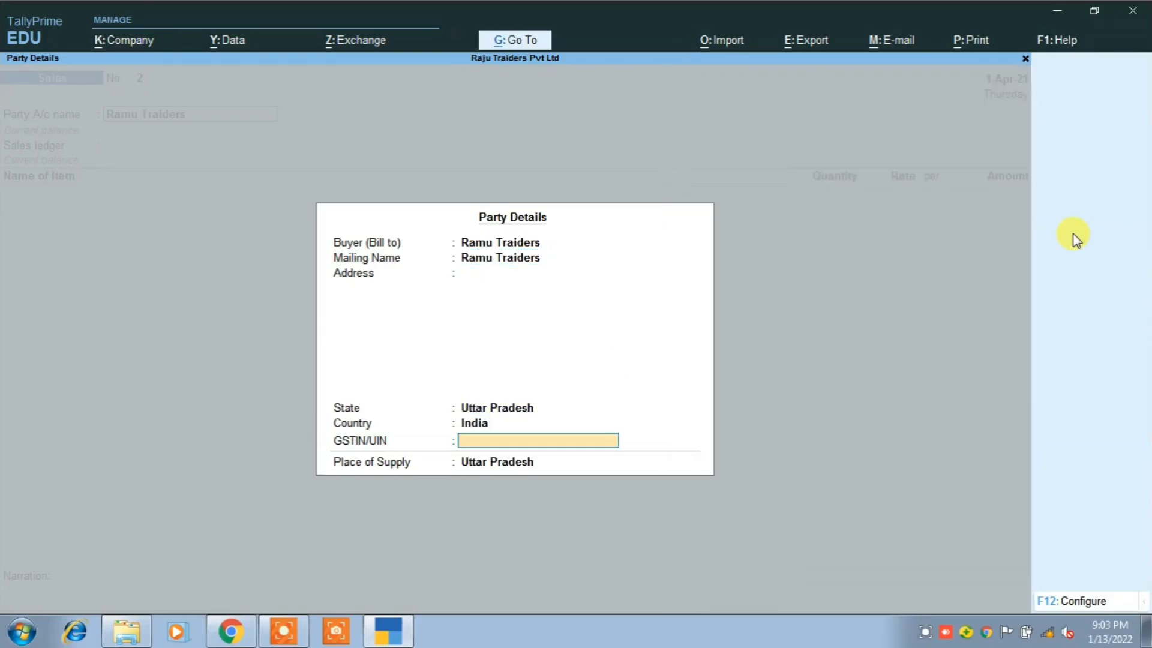
key(Return)
key(Return)
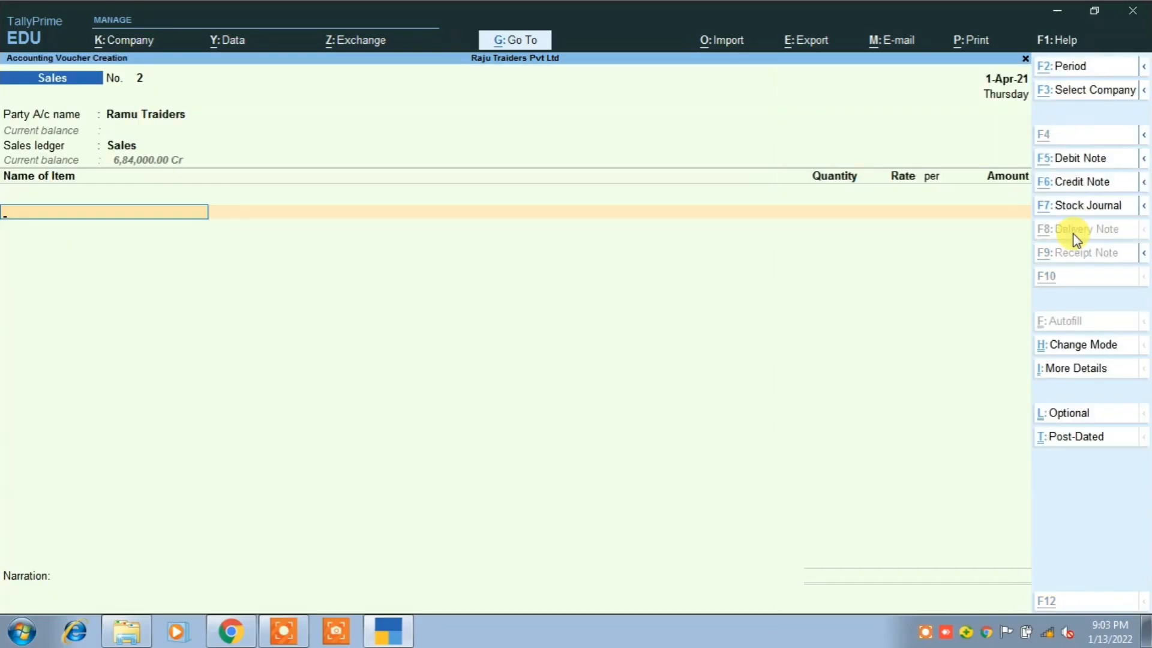
Add 450 bags of Acc Cement at 340 to the sales voucher, checking transaction 7 in the practice set PDF.
key(alt+Tab)
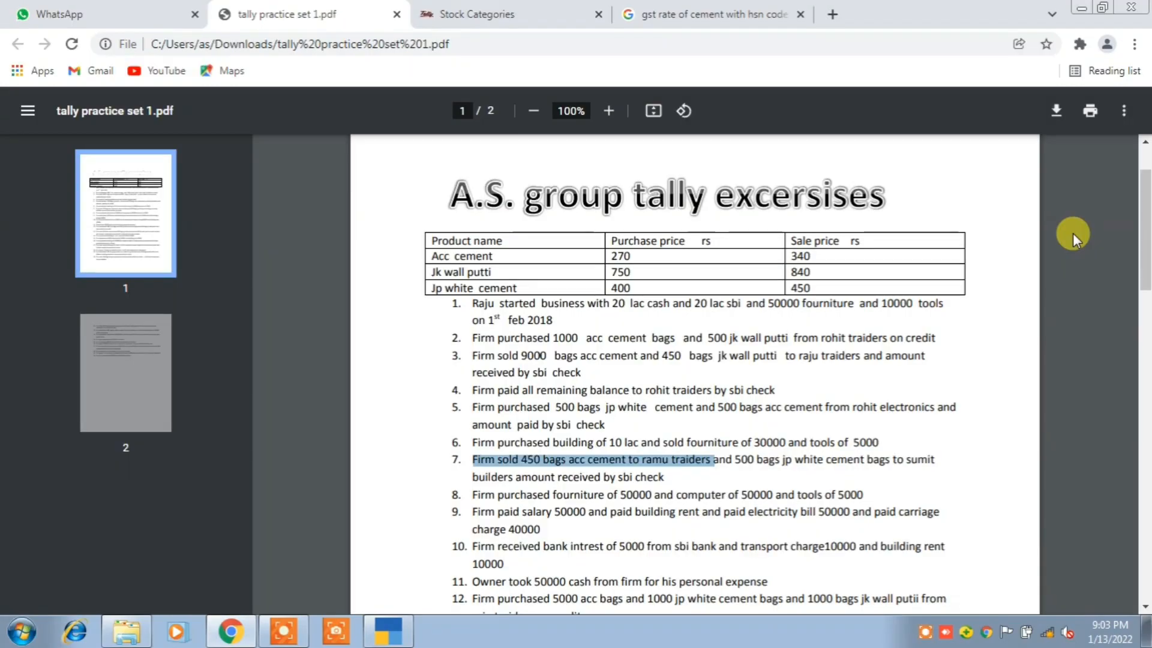
key(alt+Tab)
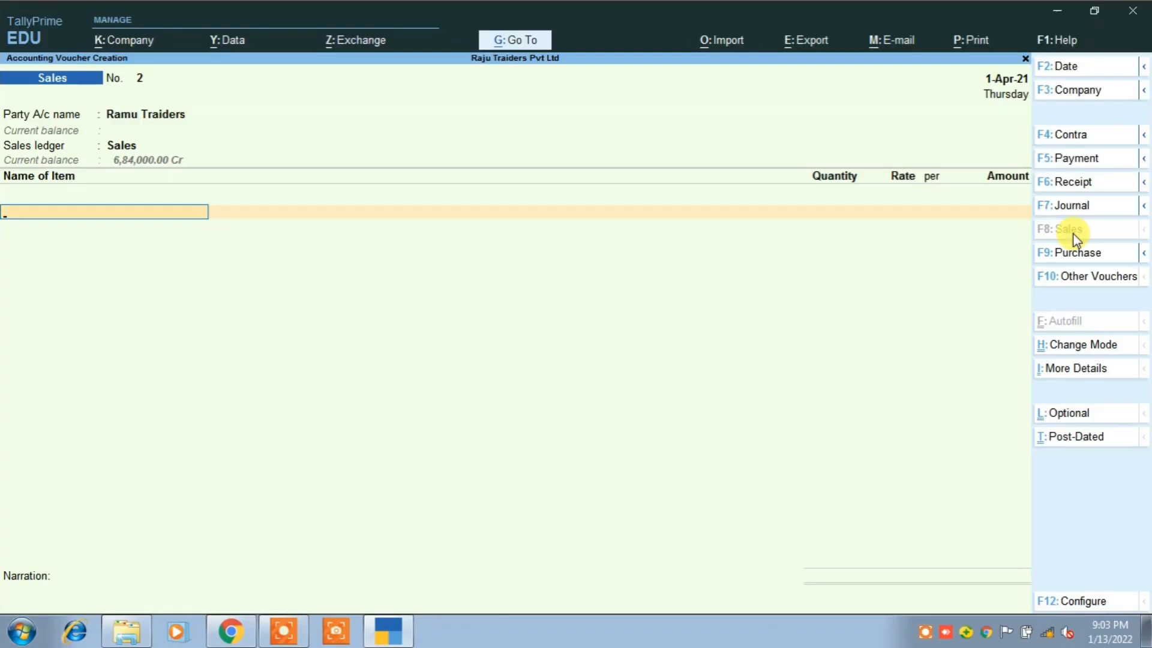
text(A)
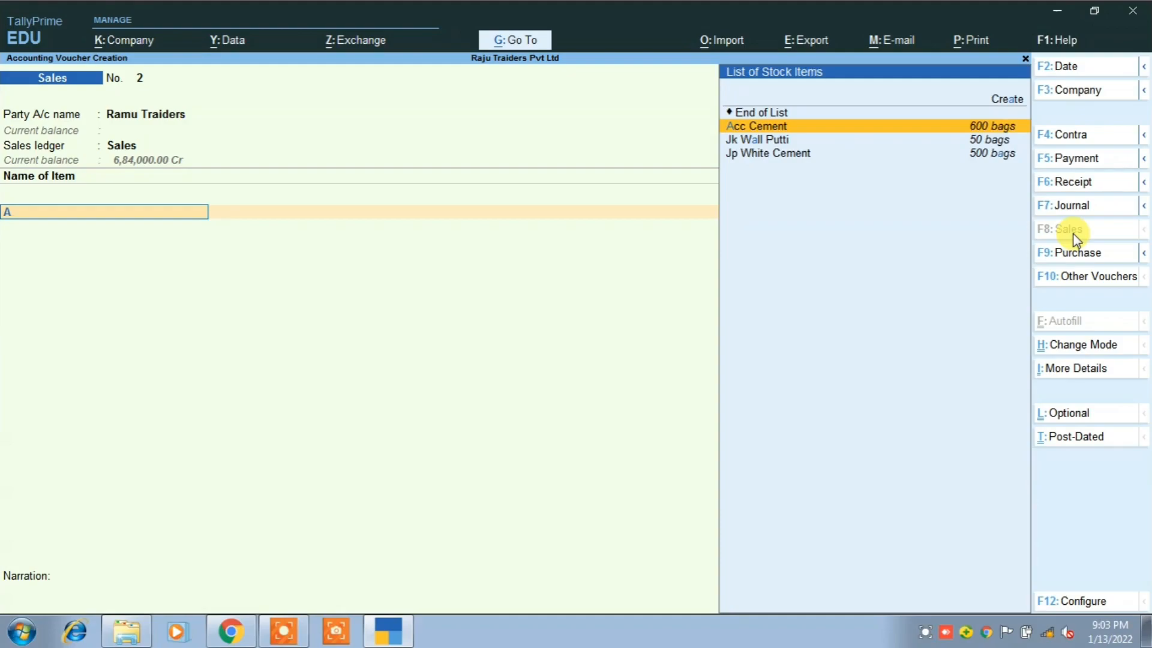
key(Return)
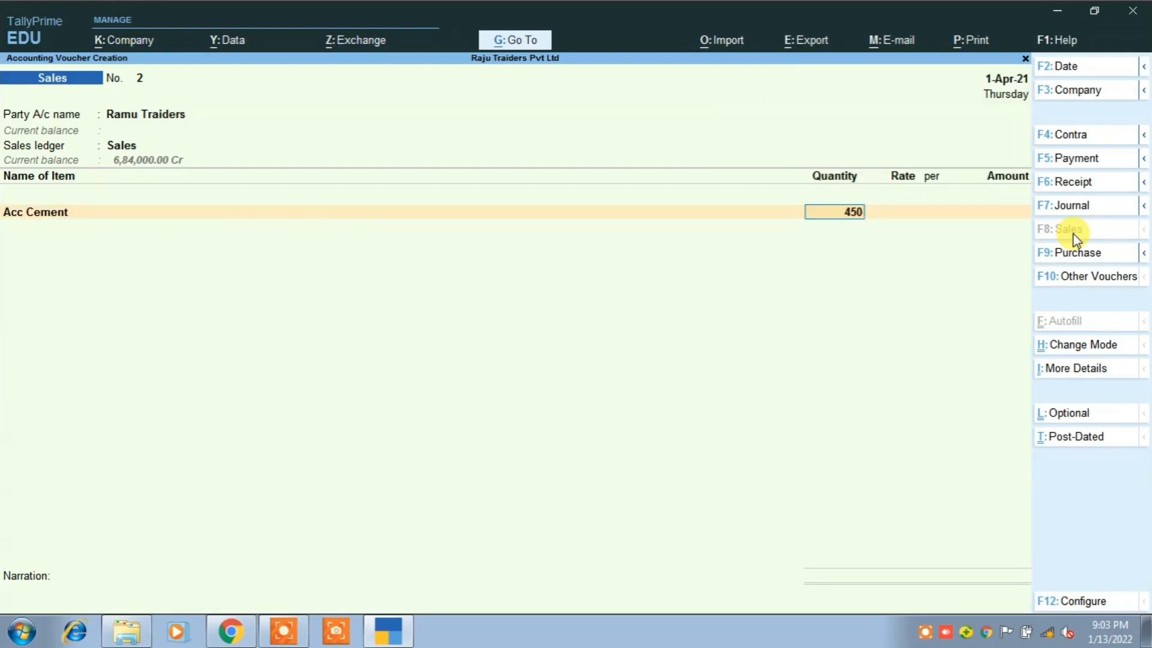
key(Return)
key(Return)
key(Return)
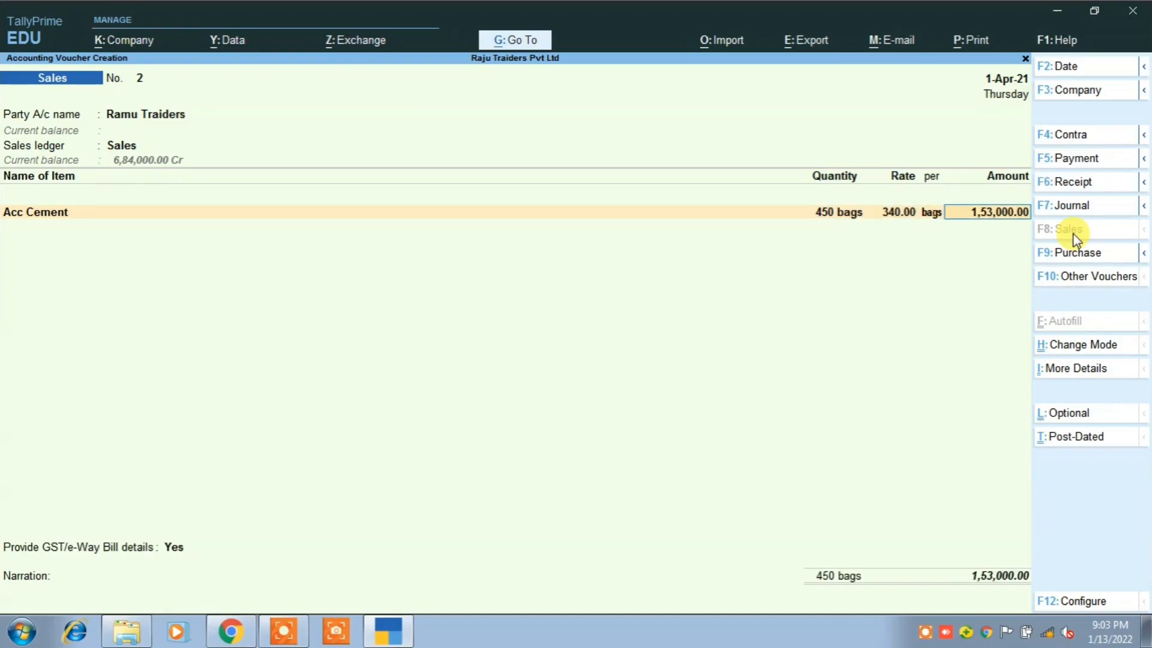
key(Return)
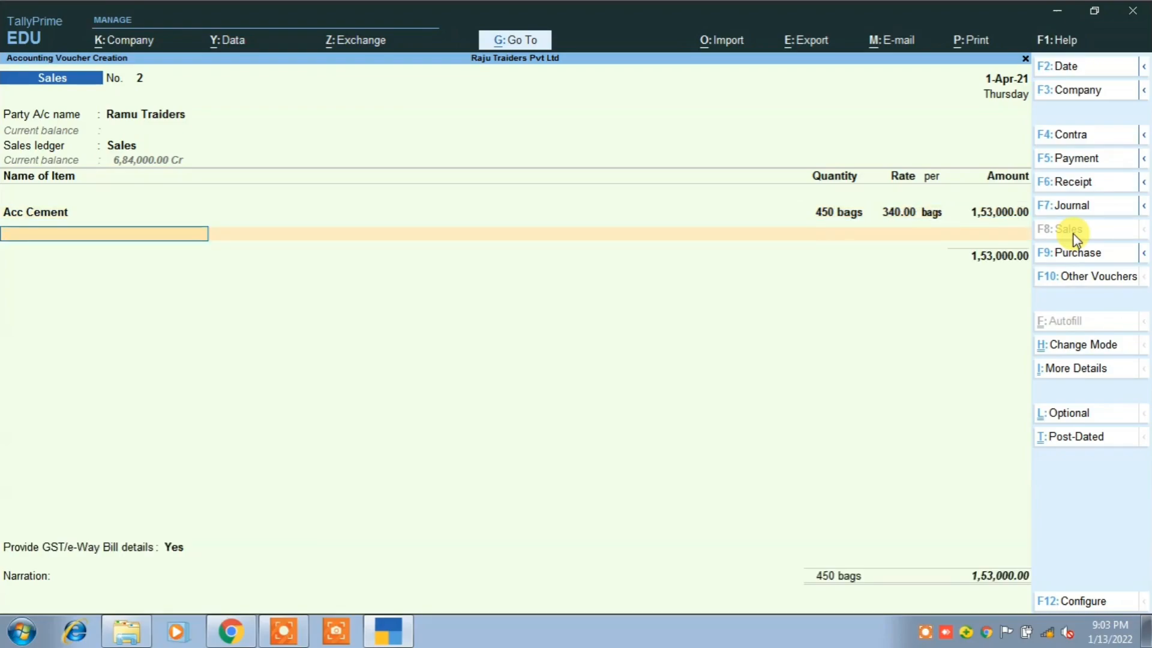
Add the Ouput S Gst @ 14% and Output C Gst @ 14% ledgers to the sales voucher.
key(Return)
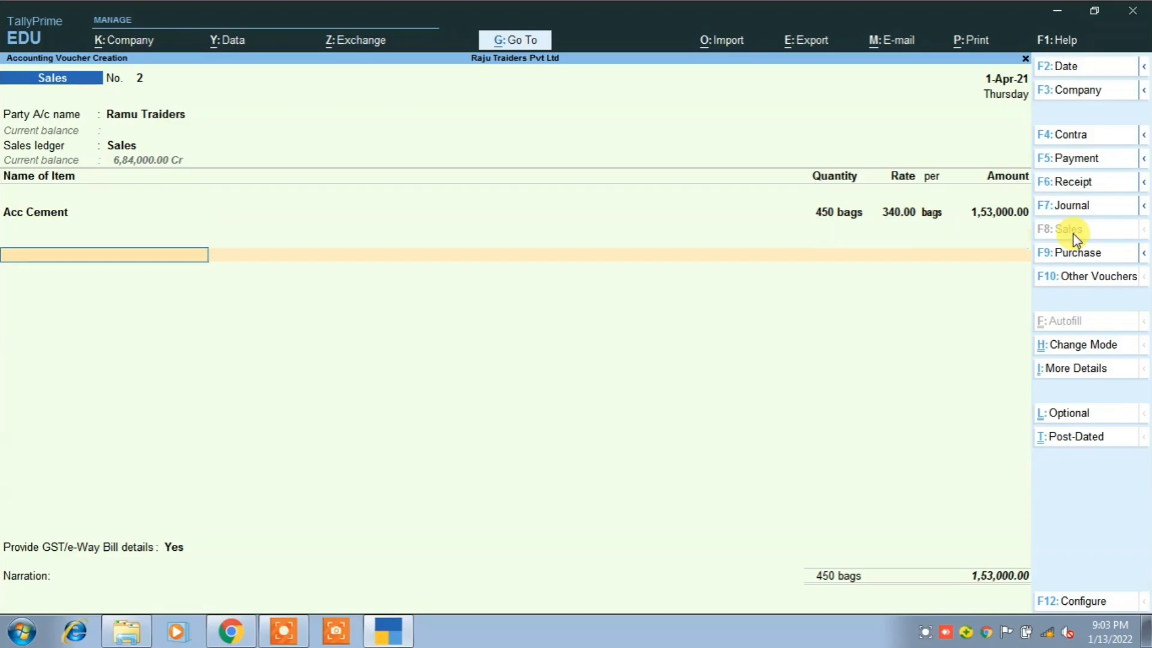
text(ou)
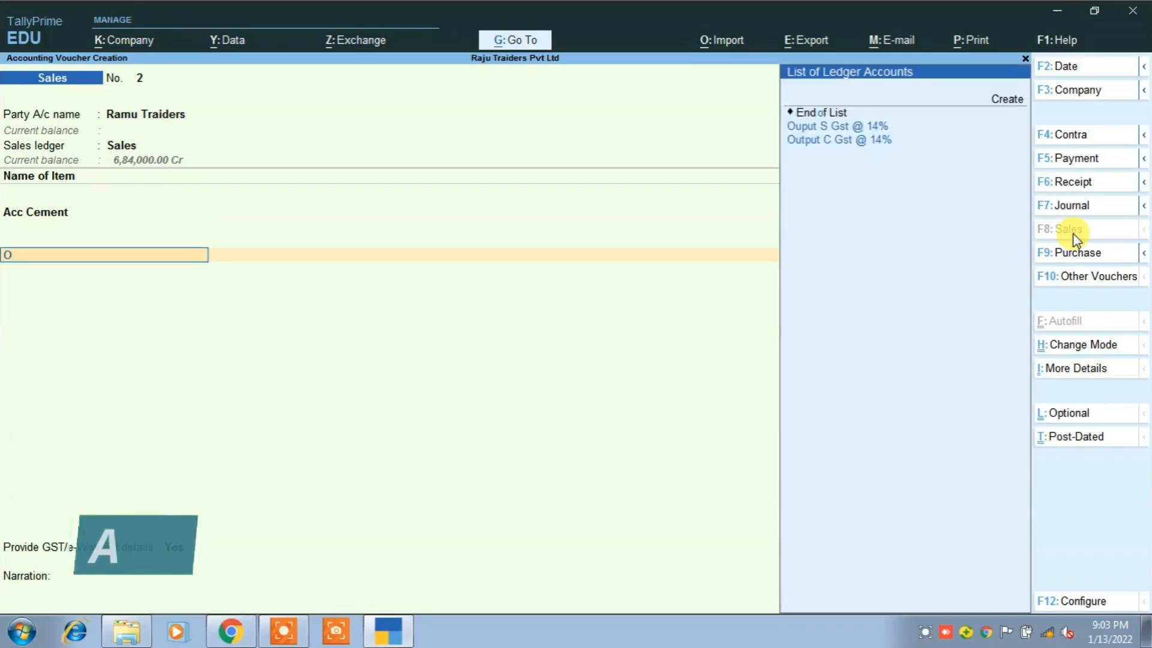
key(Return)
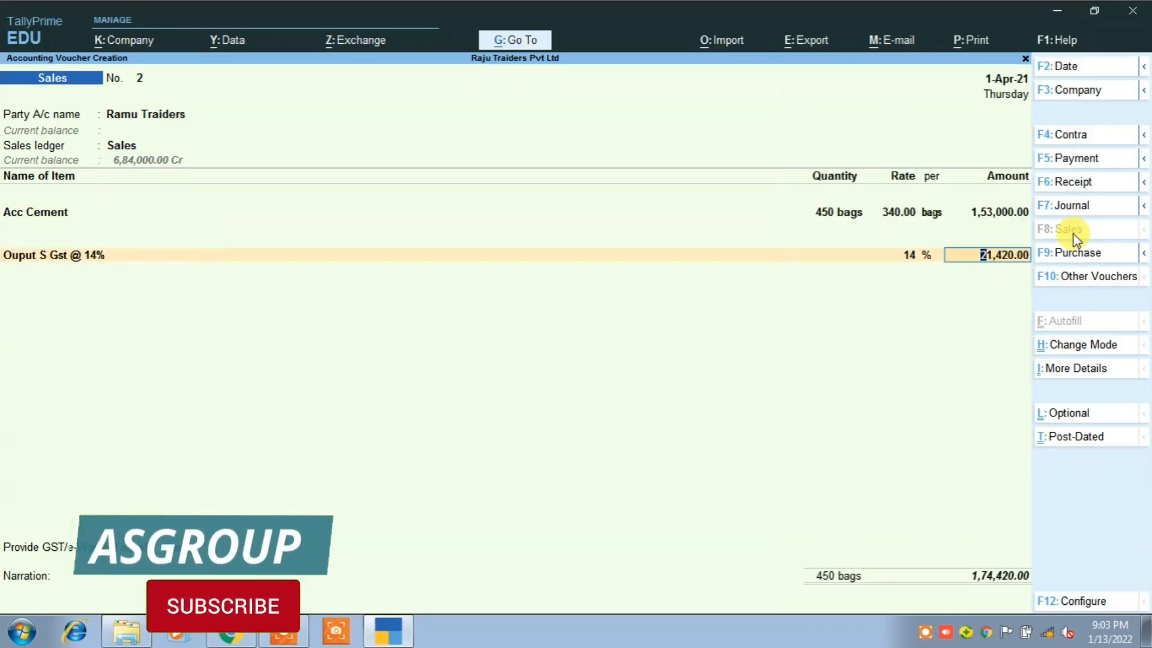
key(Return)
text(o)
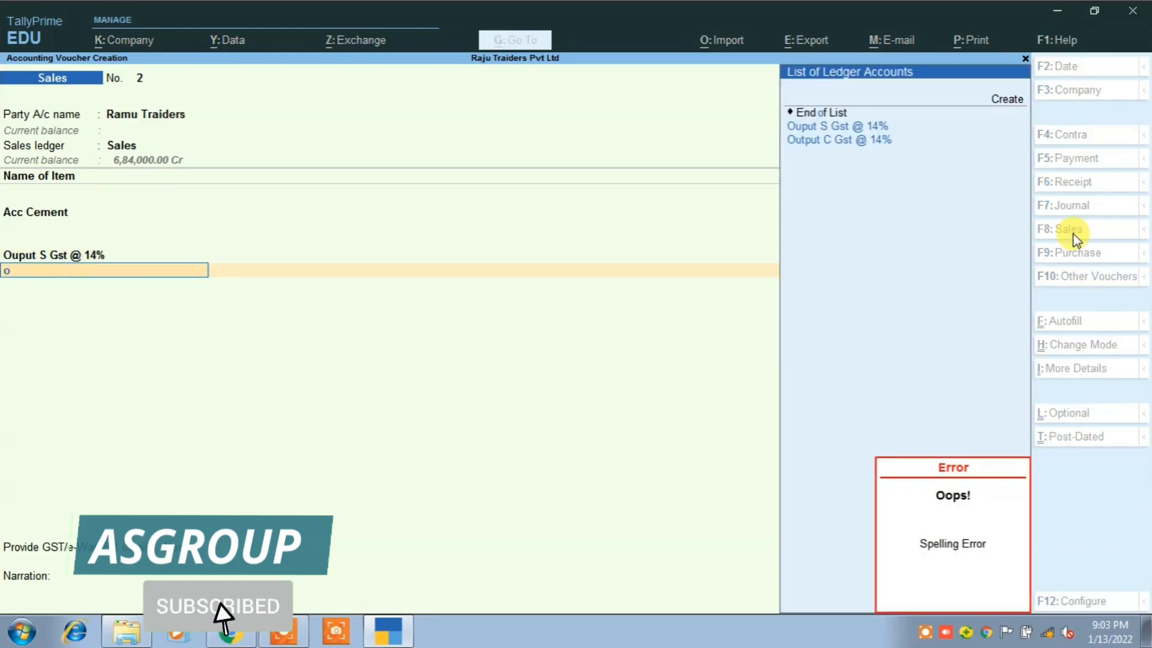
key(Down)
key(Up)
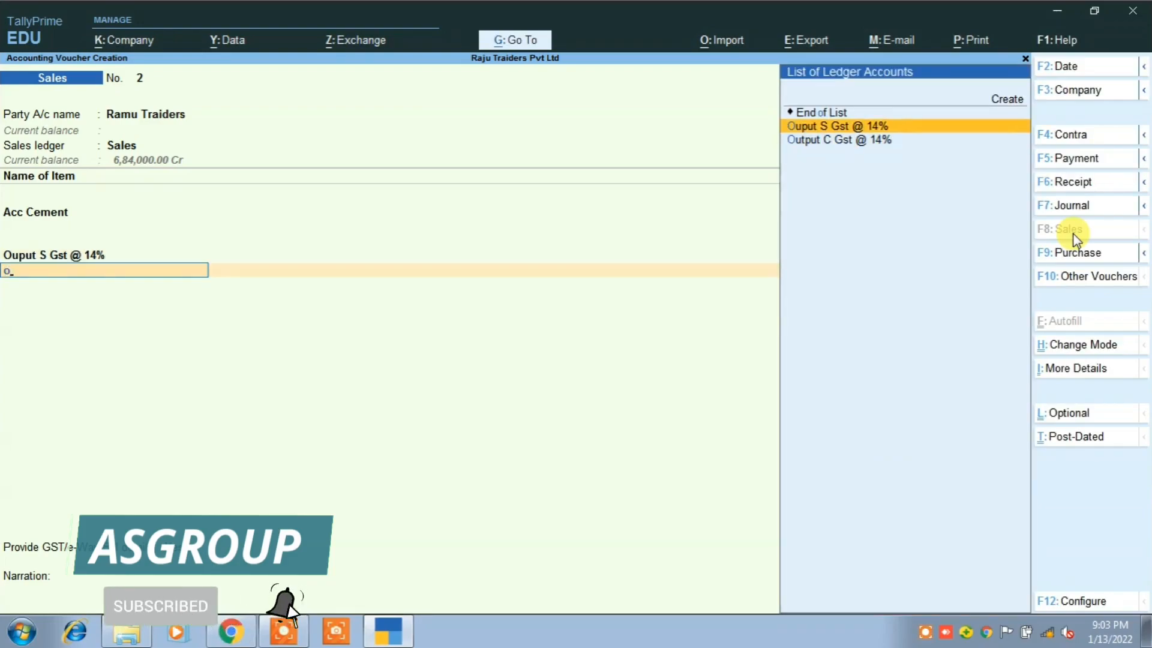
key(Down)
key(Return)
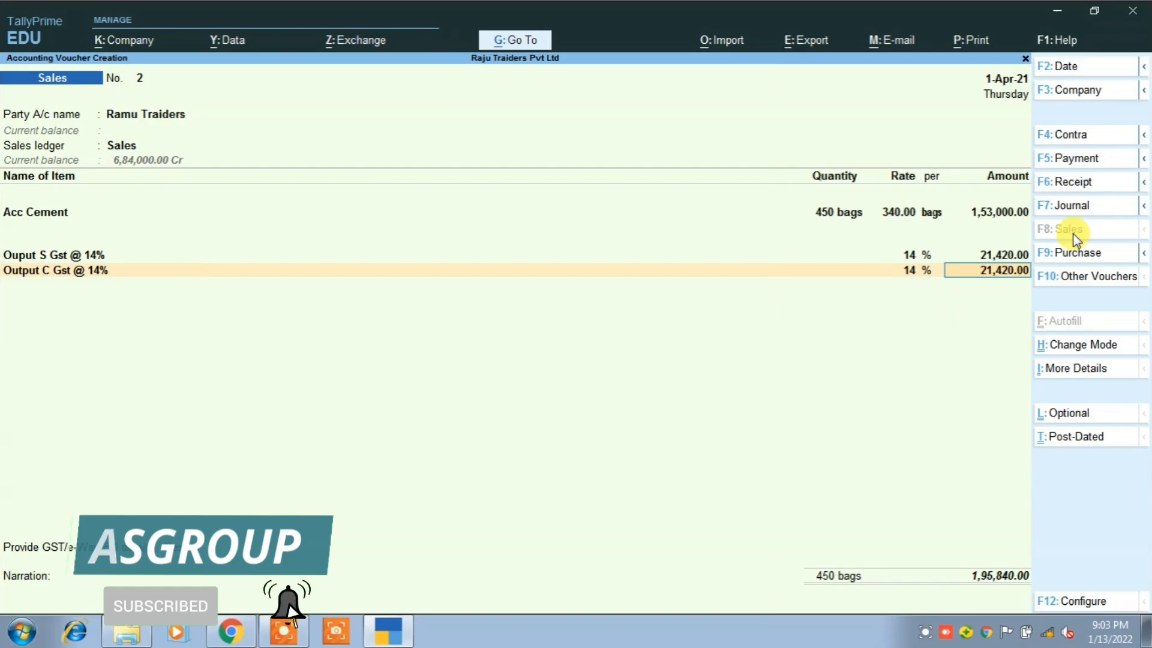
key(Return)
key(Return)
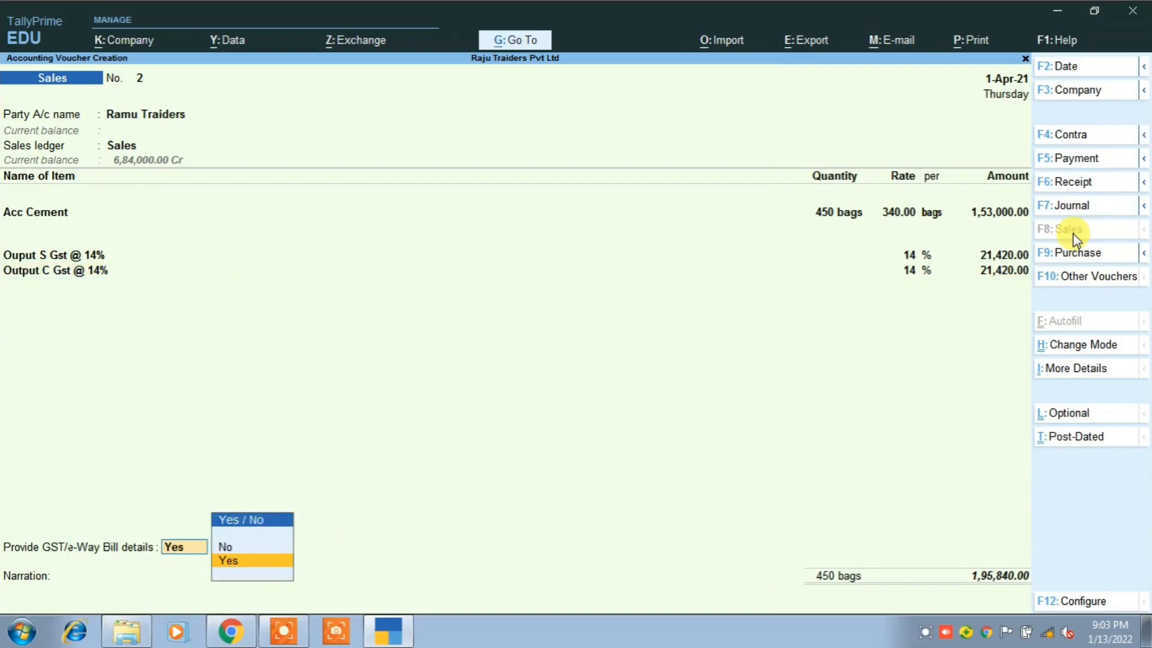
Decline GST/e-Way Bill details, allocate the bill as New Ref and save the sales voucher without a narration.
key(Up)
key(Return)
key(Return)
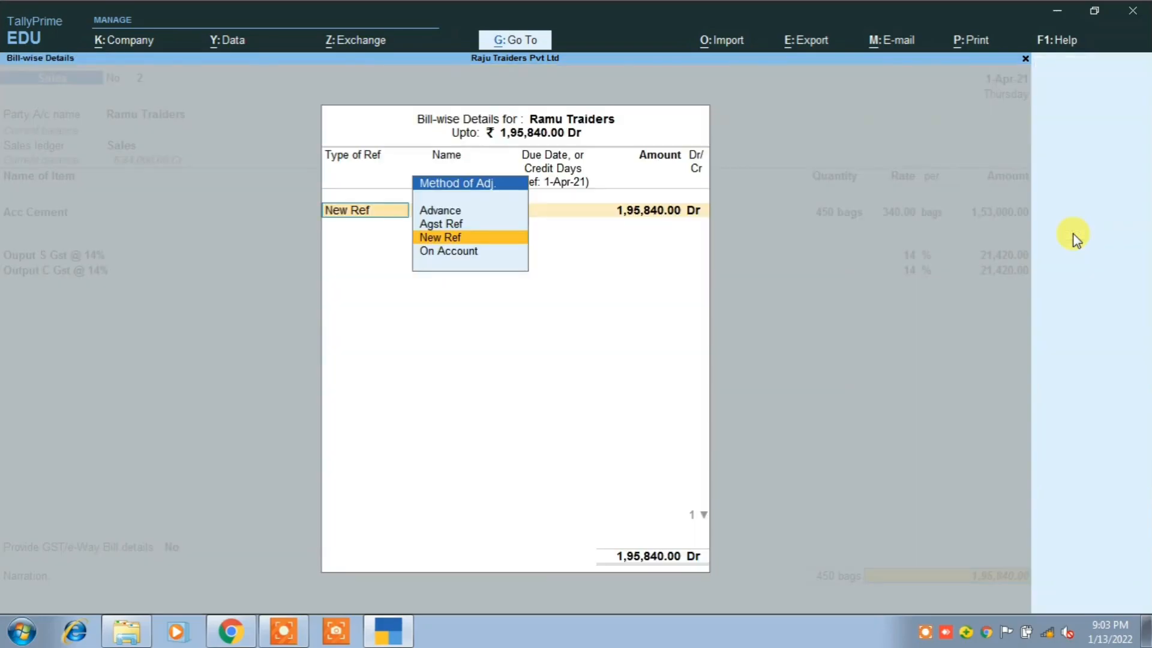
key(Return)
key(Return)
key(Return)
key(Return)
key(Return)
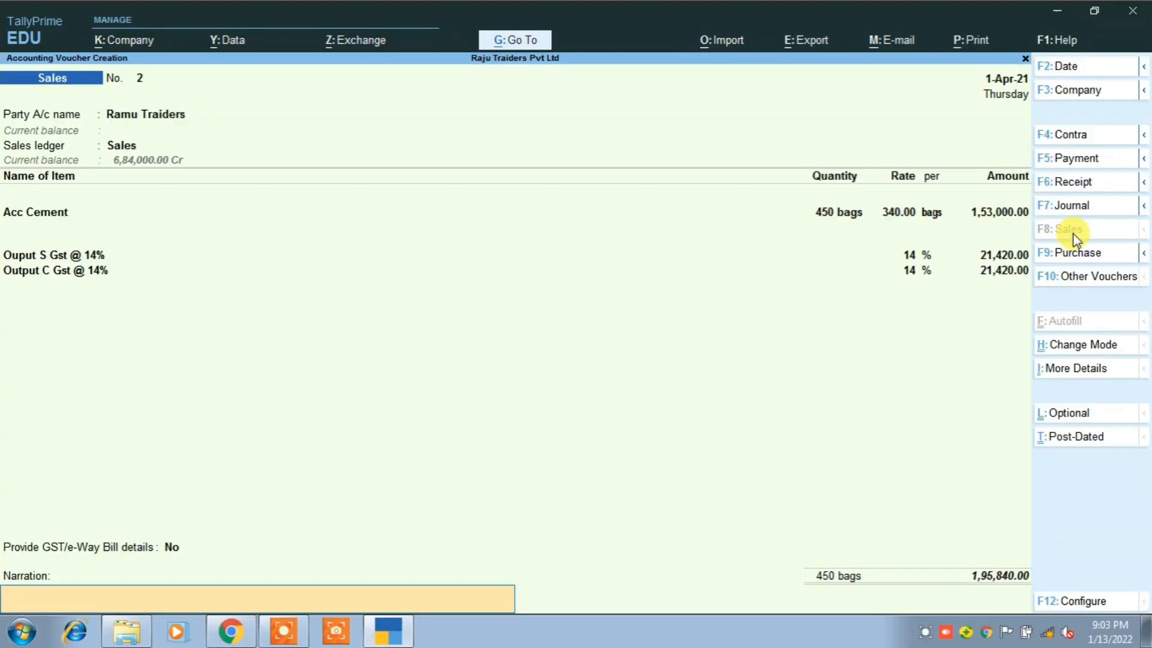
key(Return)
key(Return)
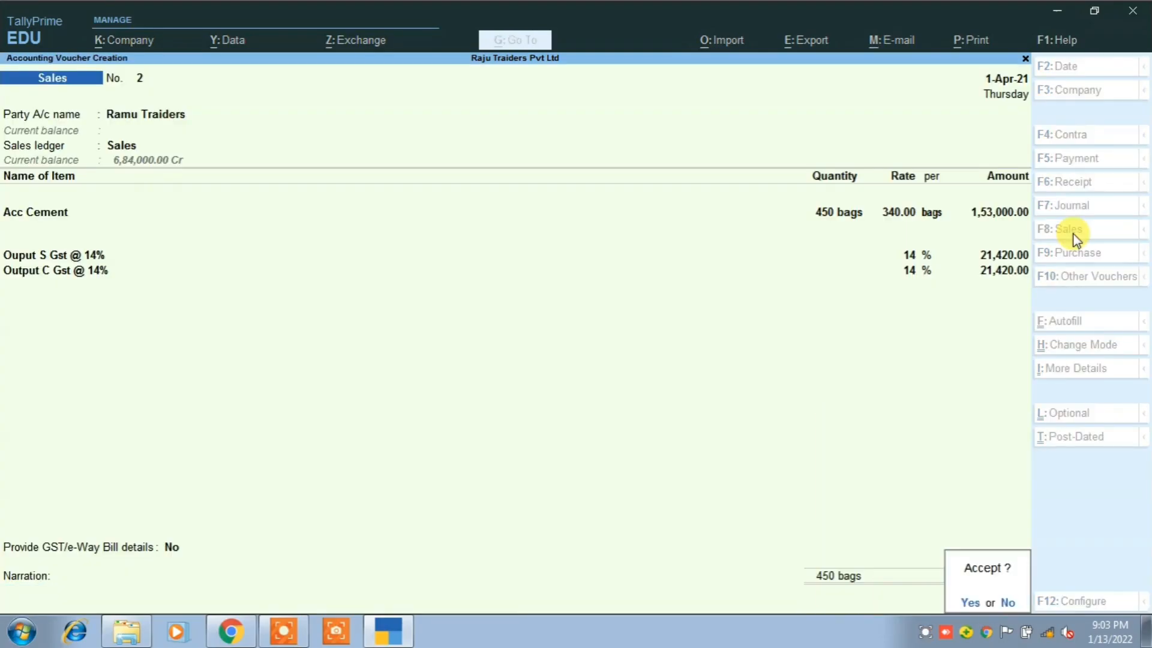
key(Return)
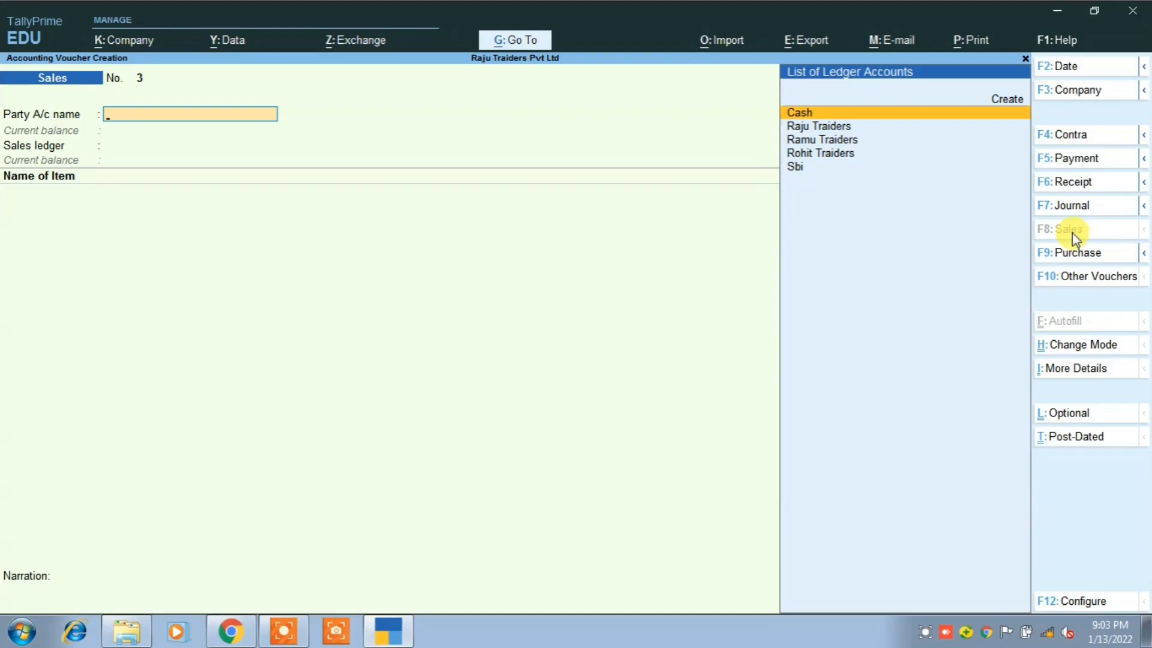
Start a receipt voucher and credit Ramu Traiders with 195840.
click(1075, 190)
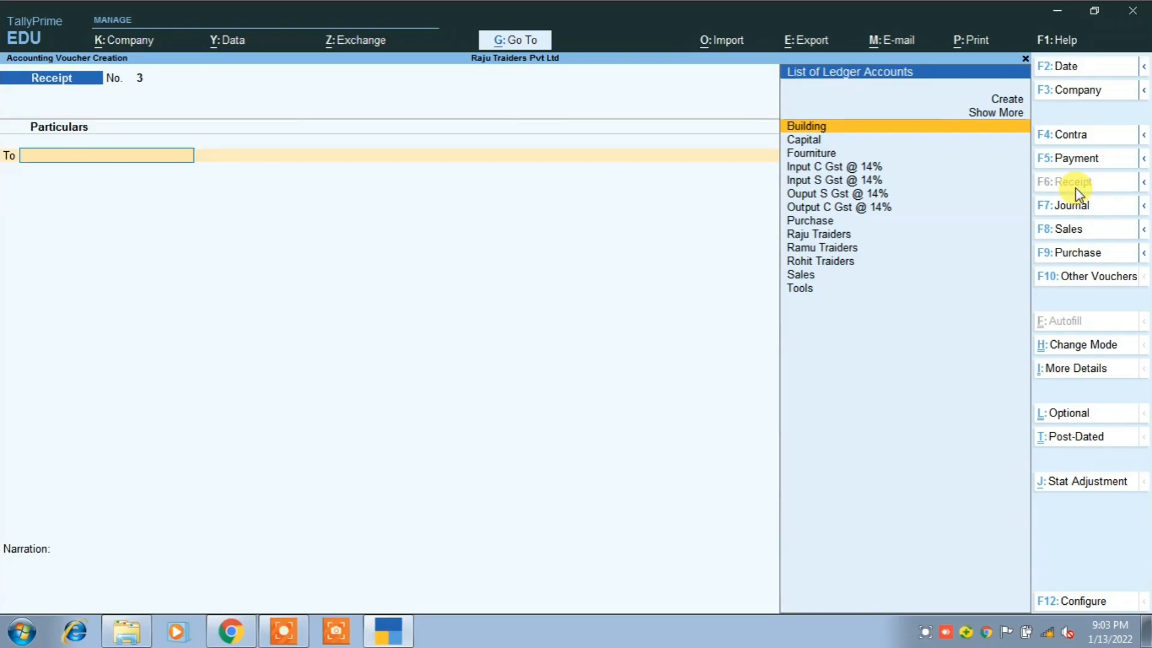
key(Down)
key(Down)
key(Down)
key(Down)
key(Down)
key(Down)
key(Down)
key(Down)
key(Down)
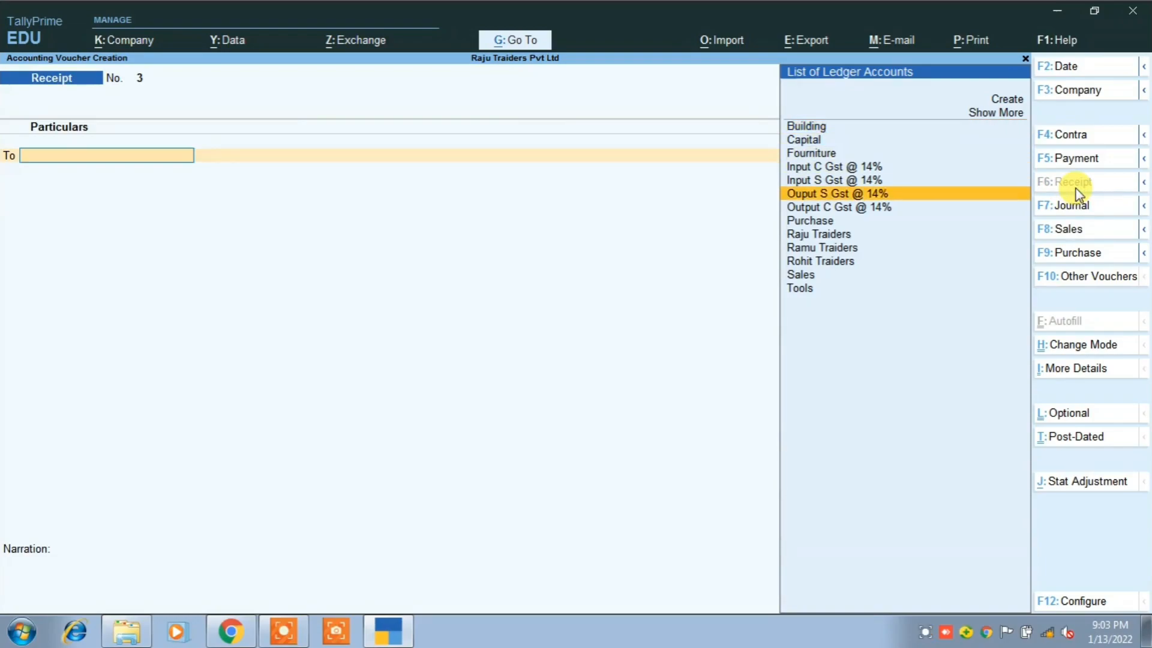
key(Return)
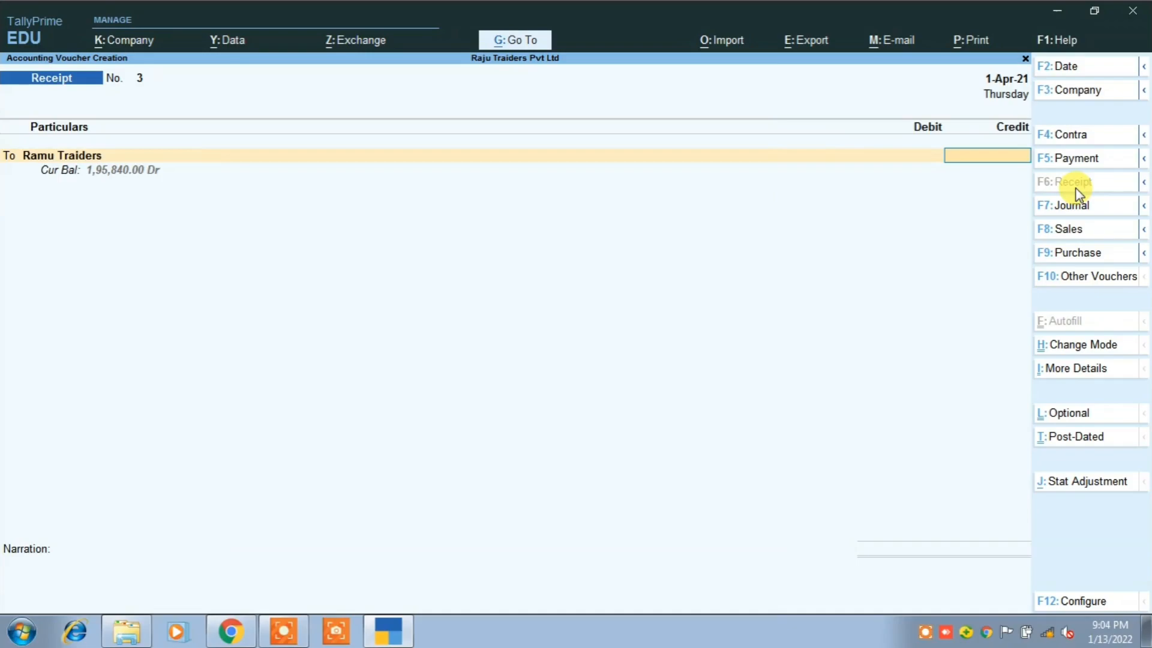
text(1,95,)
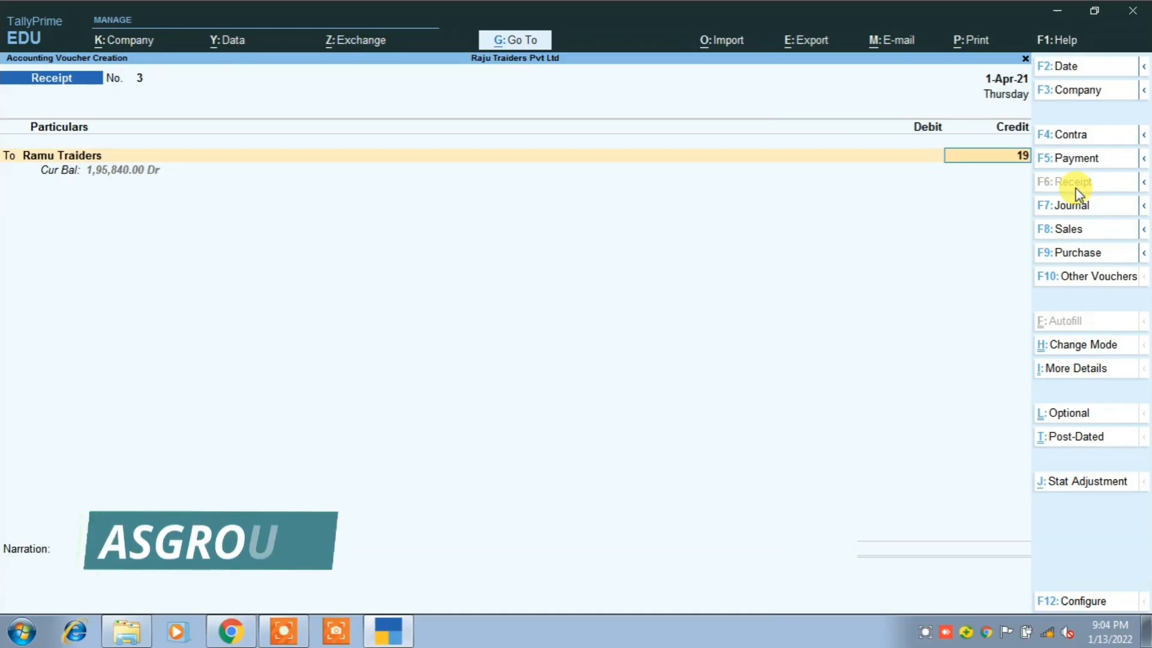
text(840)
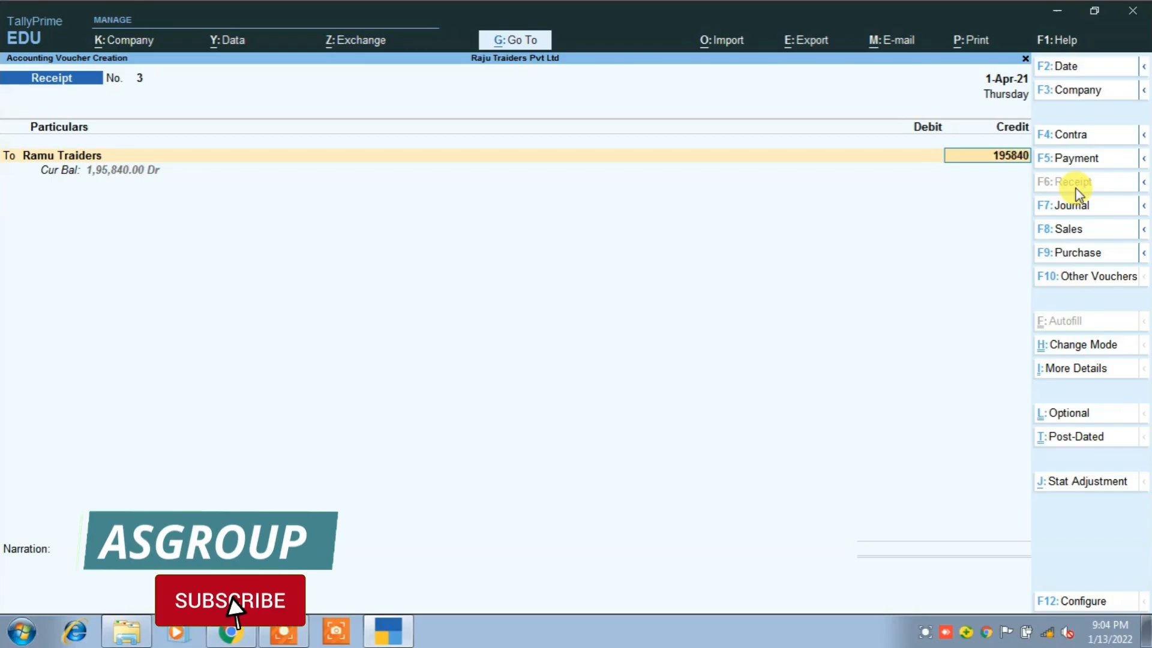
key(Return)
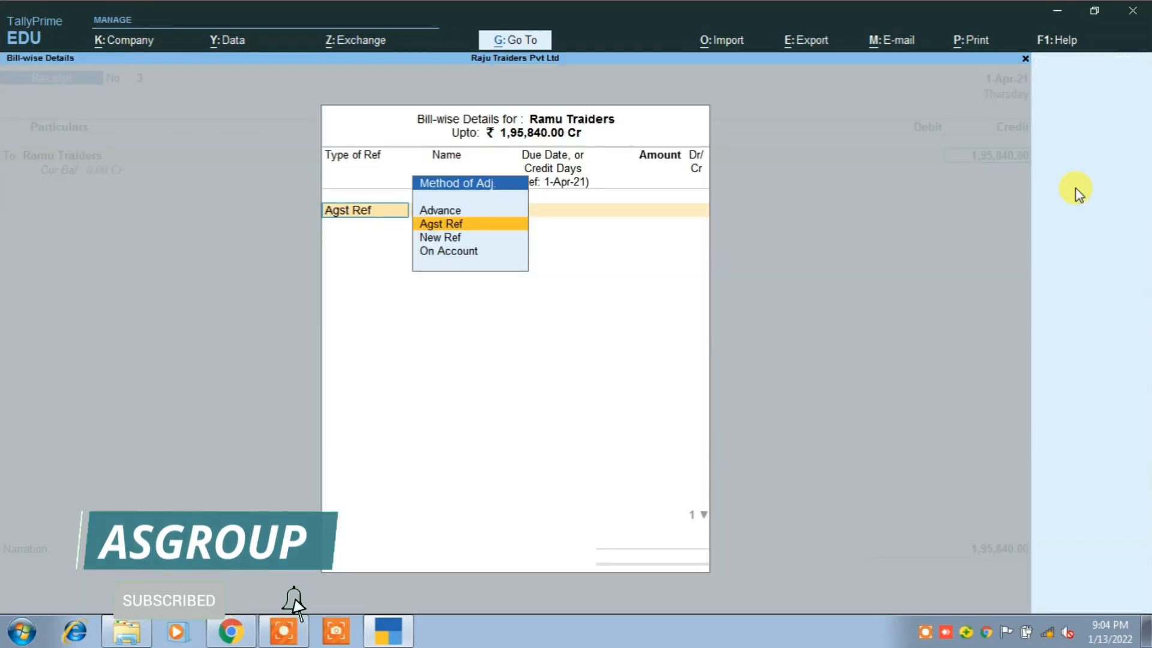
Allocate the Ramu Traiders receipt as Agst Ref to bill 2 for the full amount.
key(Return)
key(Return)
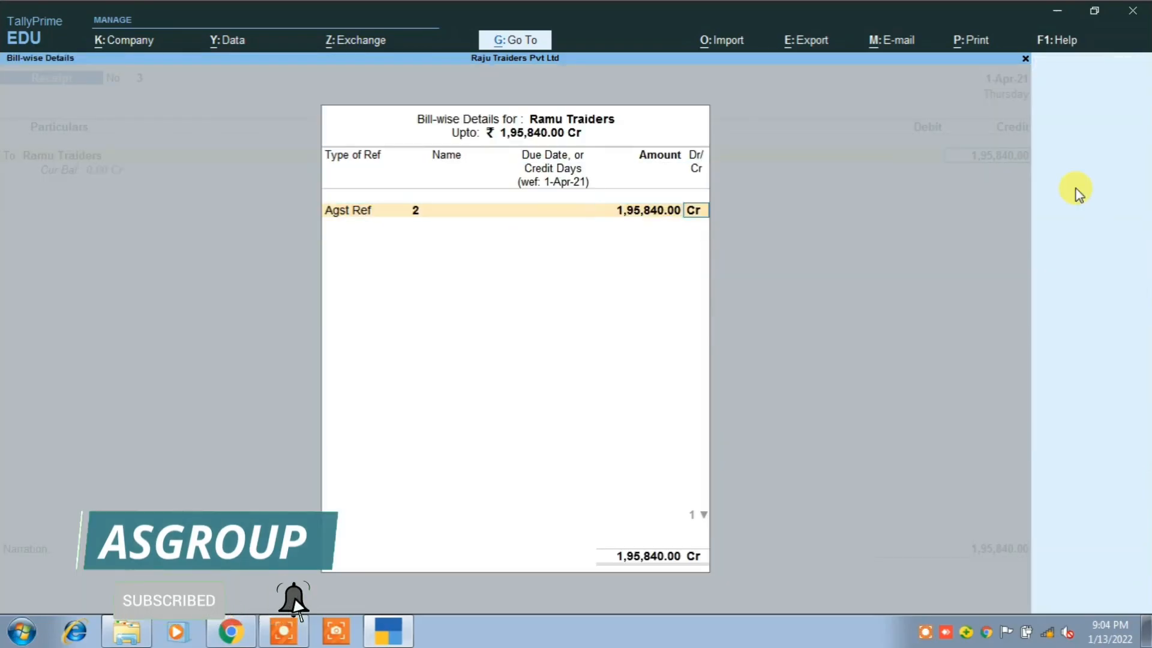
key(Return)
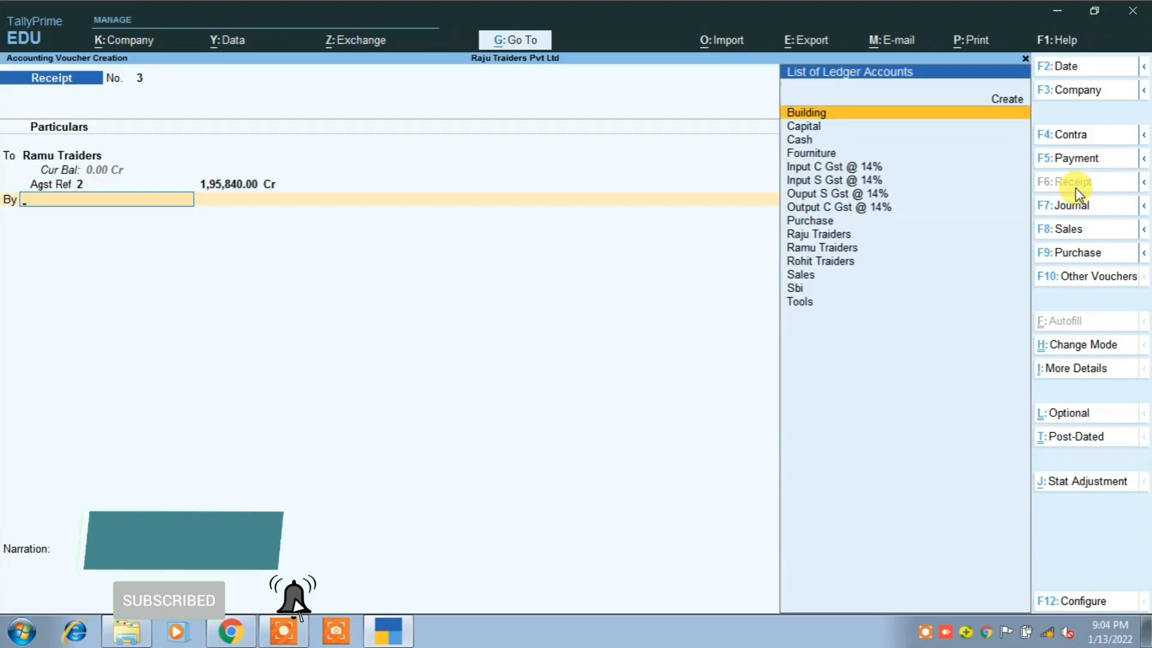
Debit the full receipt amount to Sbi and save the receipt voucher without a narration.
text(S)
key(Down)
key(Return)
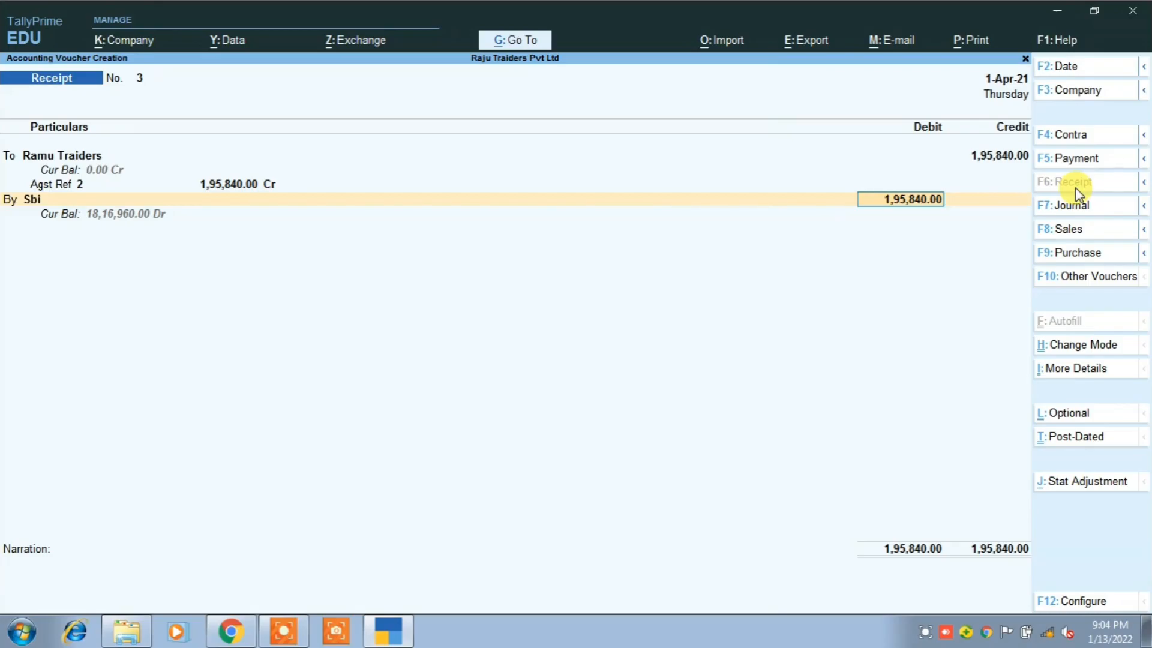
key(Return)
key(Return)
key(Return)
key(Return)
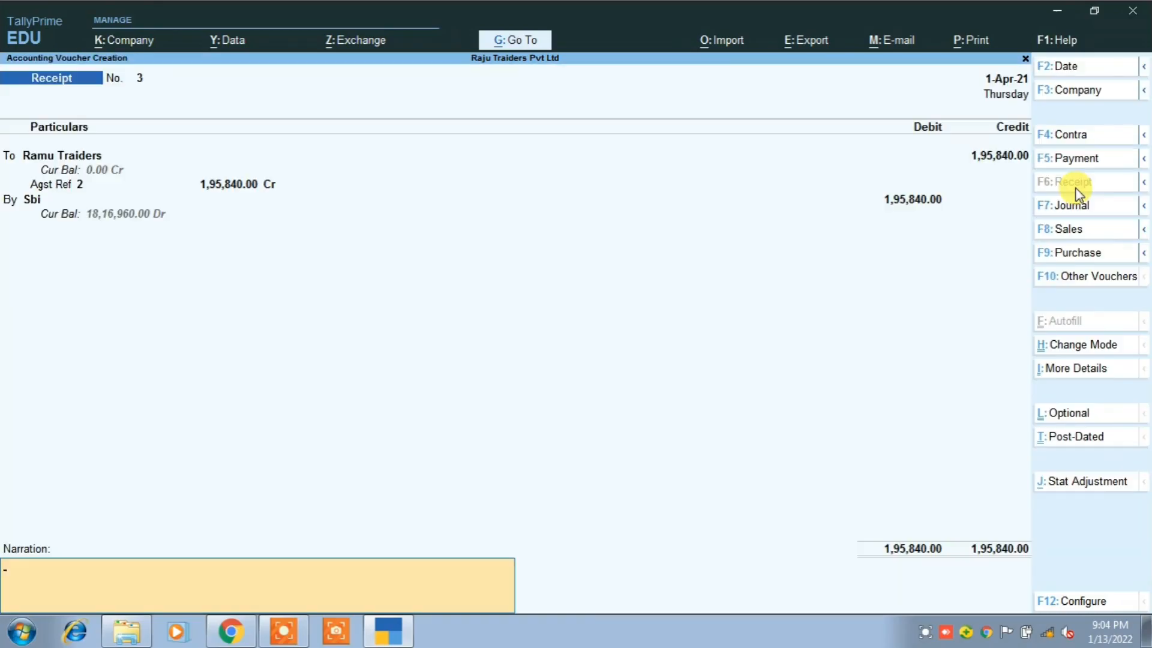
key(Return)
key(Return)
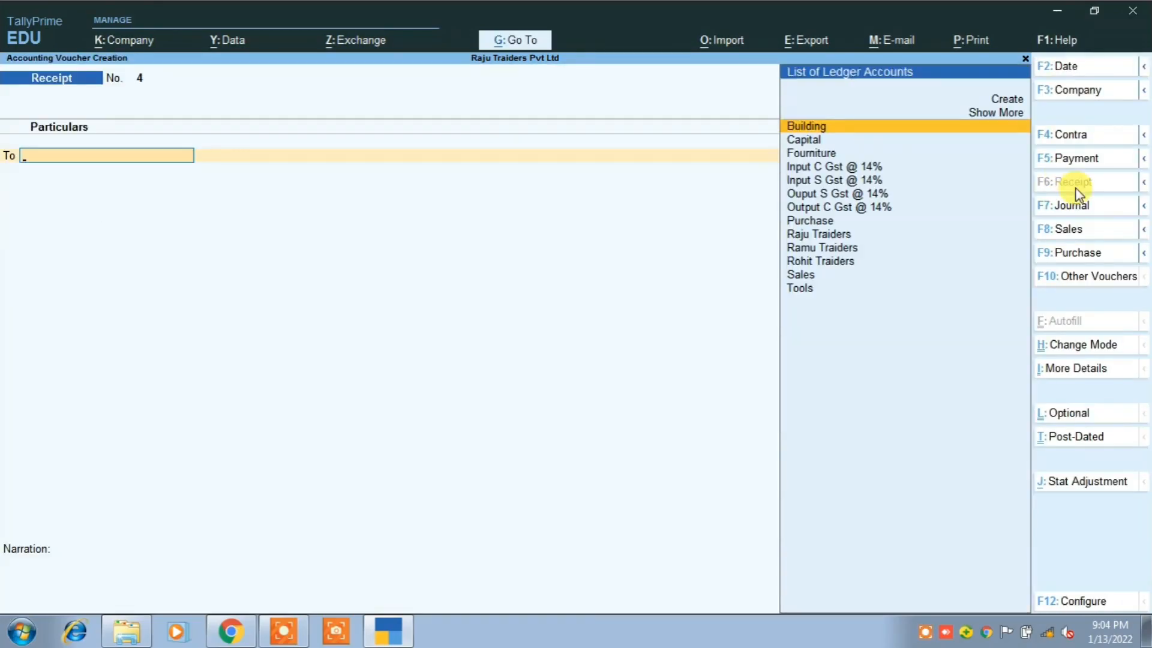
Highlight the jp white cement sale to sumit builders in transaction 7 of the practice set PDF, then return to TallyPrime.
key(alt+Tab)
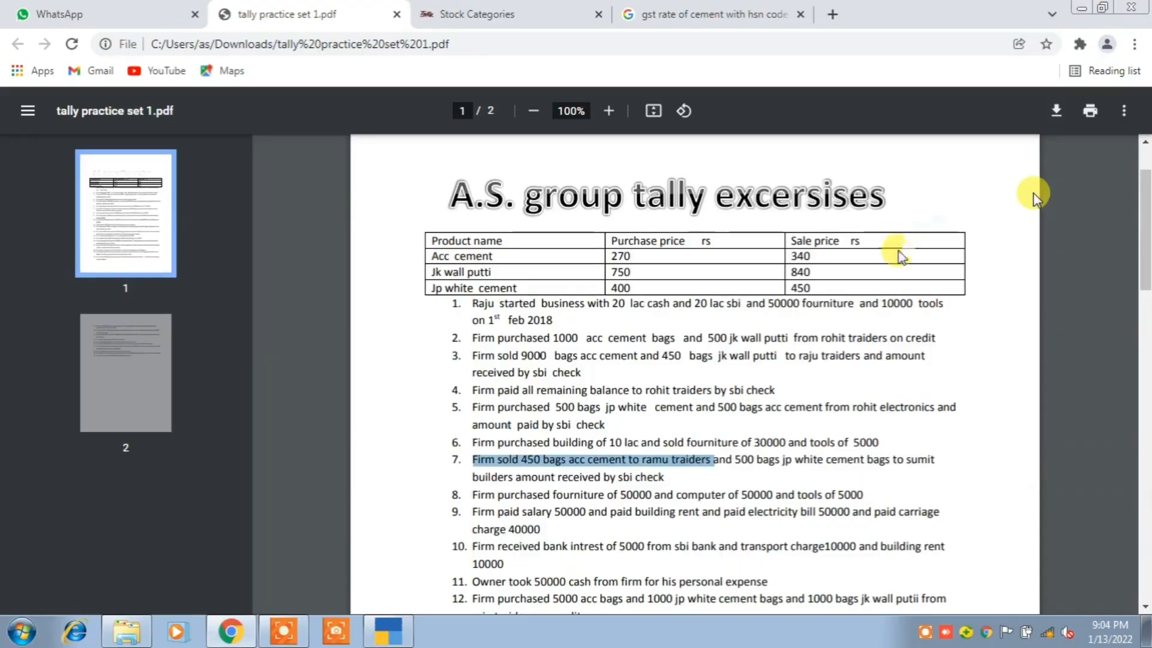
click(795, 474)
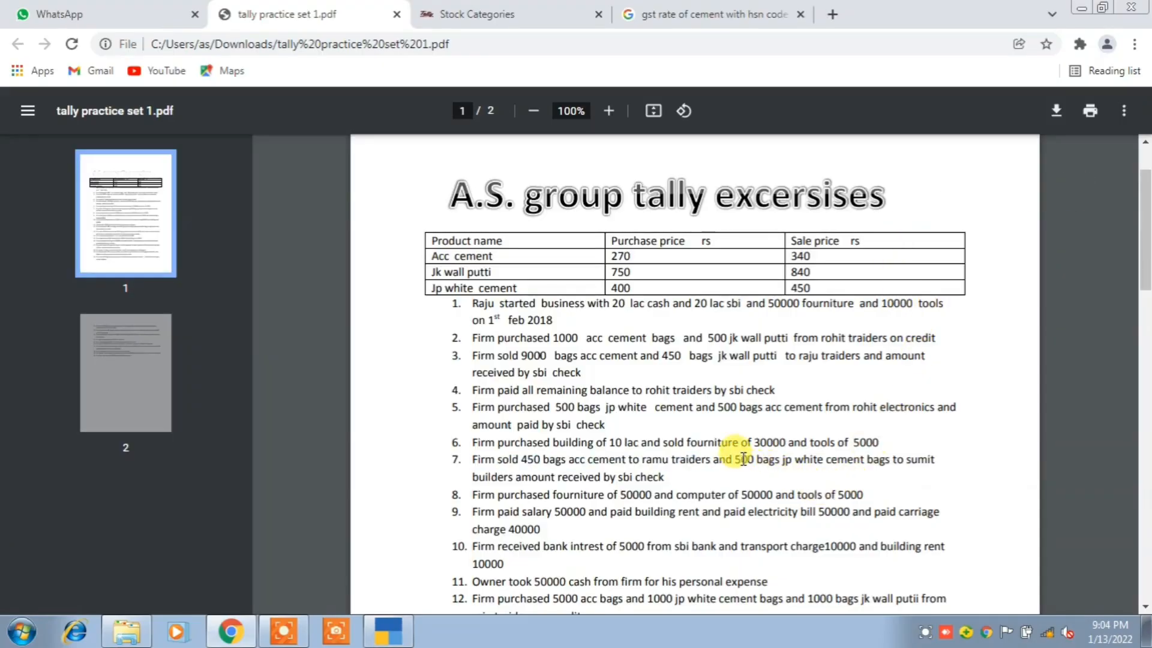
drag(732, 459, 915, 453)
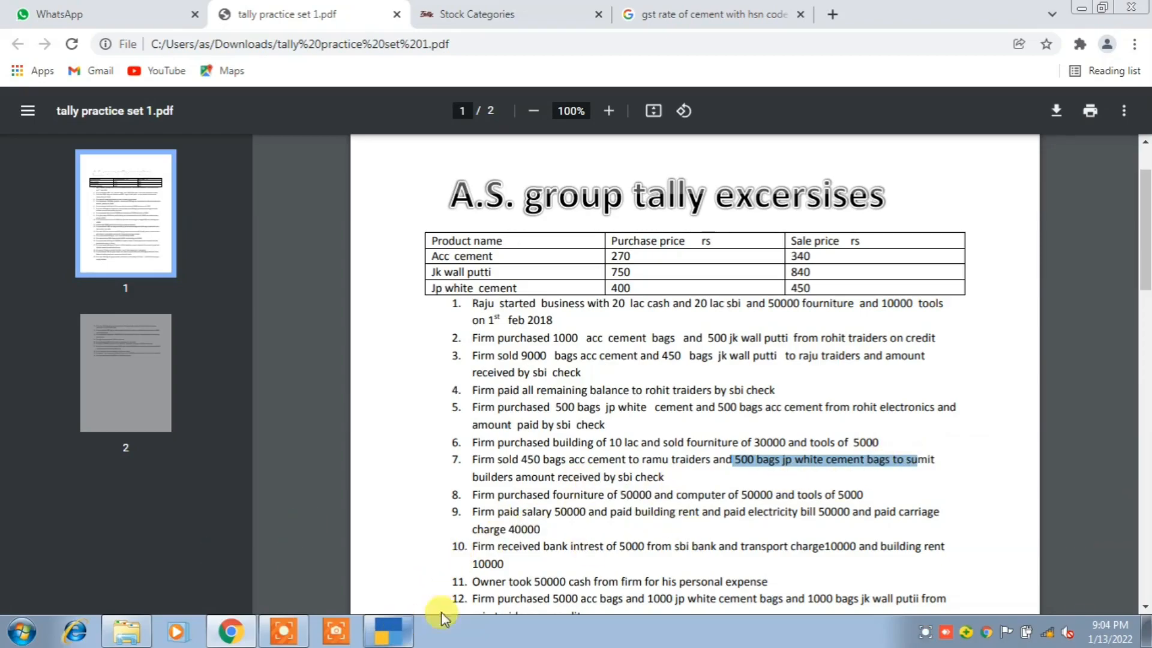
click(401, 632)
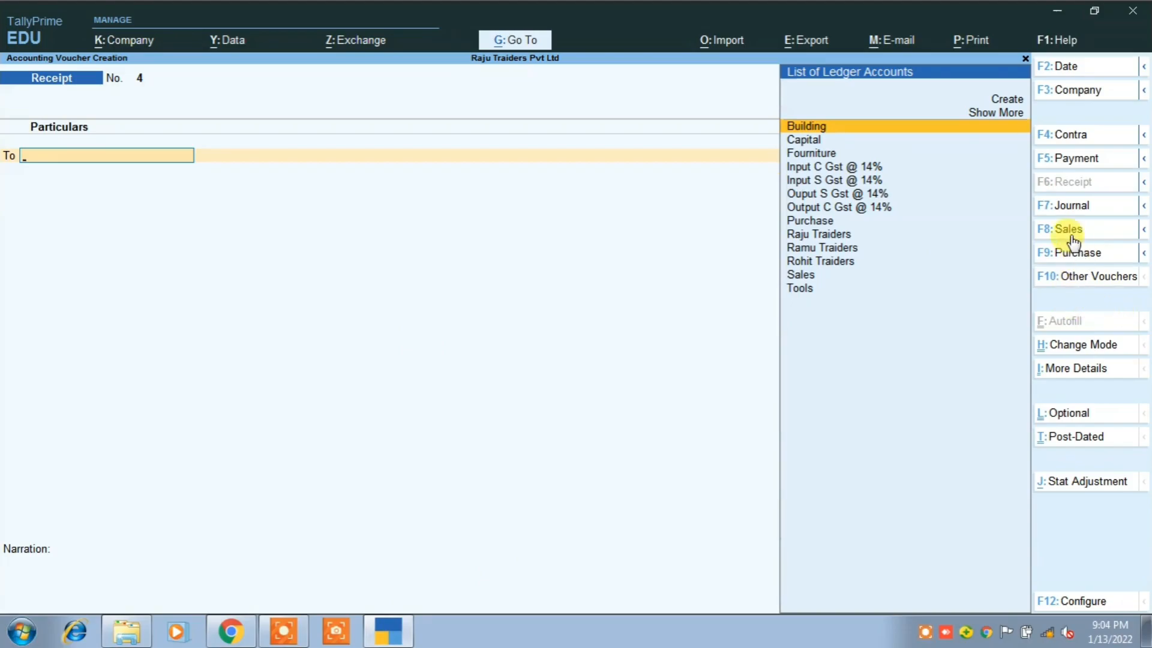
Start a sales voucher and create the party ledger Sumit Builders under Sundry Debtors, keeping the default details.
click(1071, 231)
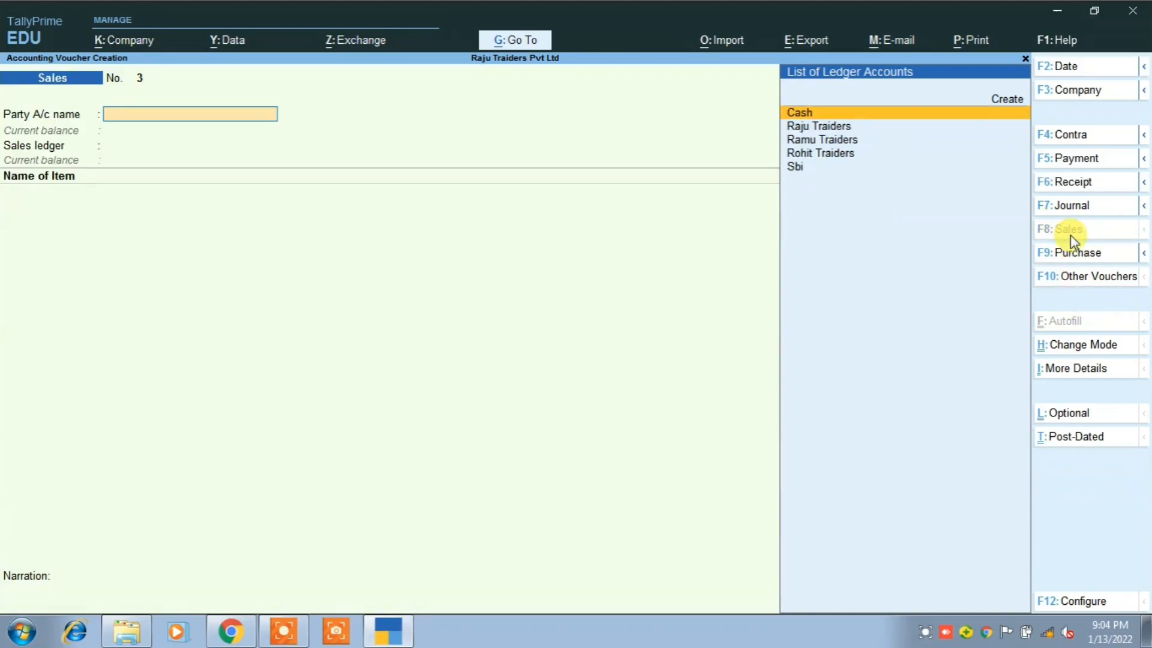
key(Up)
key(Return)
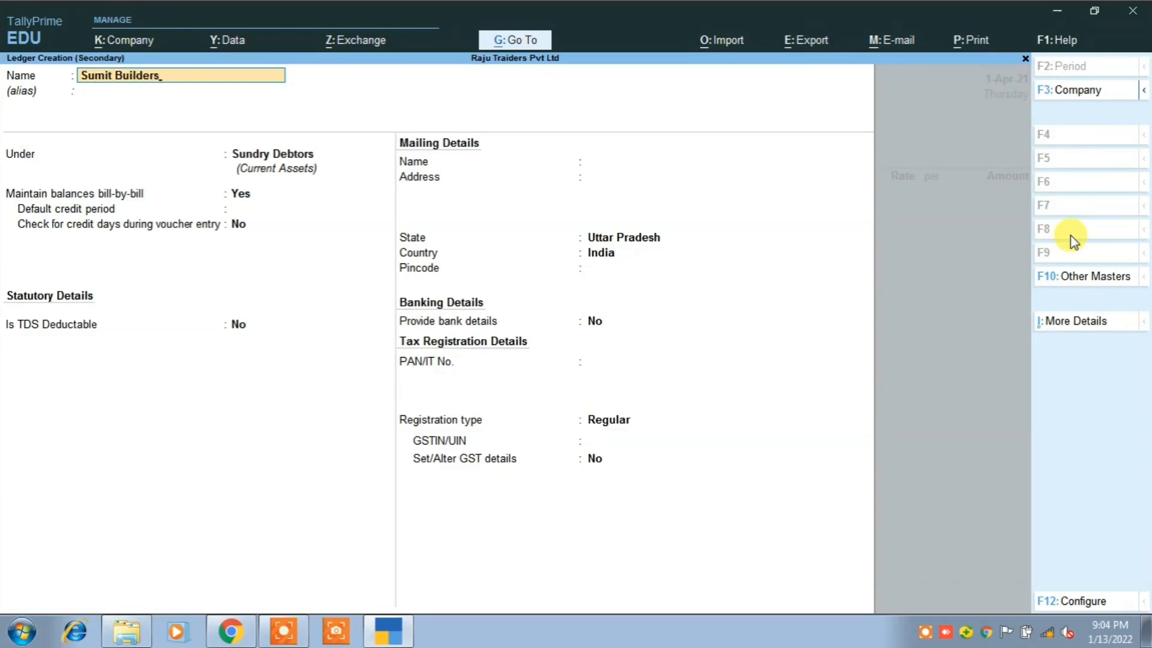
key(Return)
key(Return)
key(Return)
key(Return)
key(Return)
key(Return)
key(ctrl)
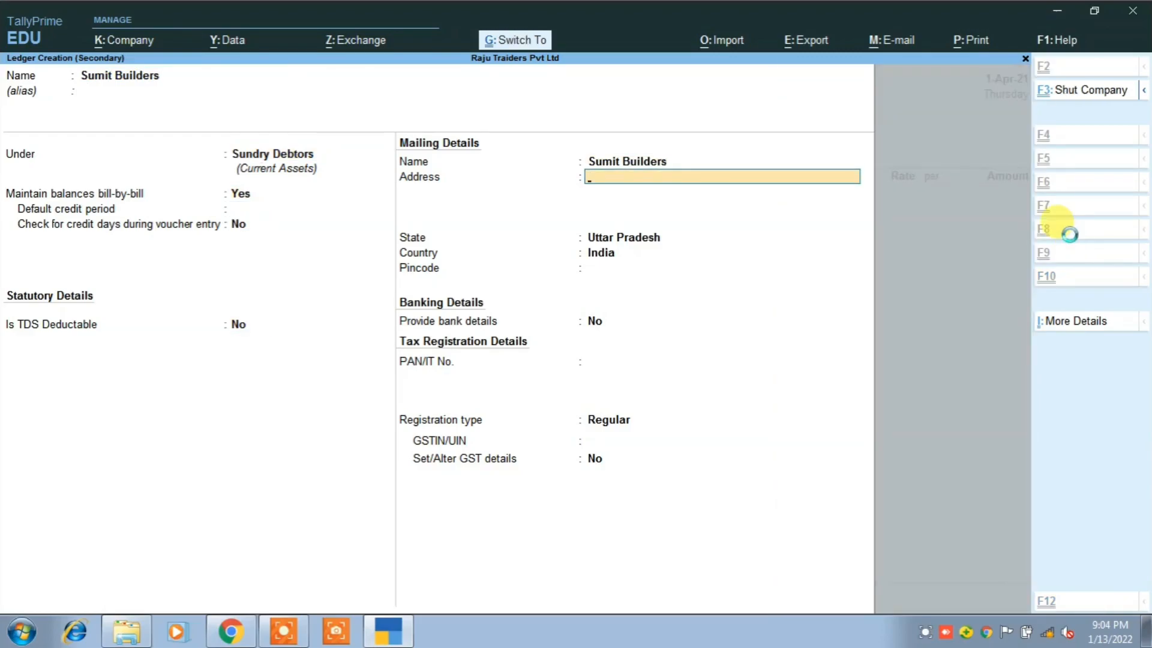
key(ctrl+a)
Leave the dispatch details blank, accept the Sumit Builders party details and use Sales as the sales ledger.
key(Return)
key(Return)
key(Return)
key(Return)
key(Return)
key(Return)
key(Return)
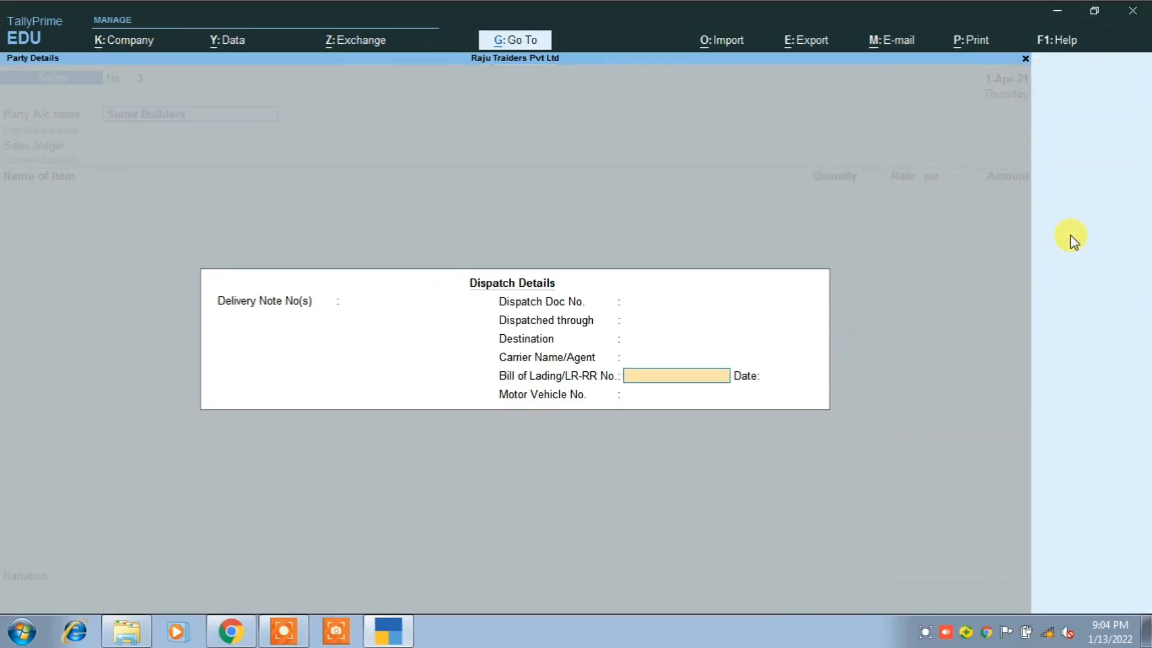
key(Return)
key(Return)
key(Return)
key(Return)
key(Return)
key(Return)
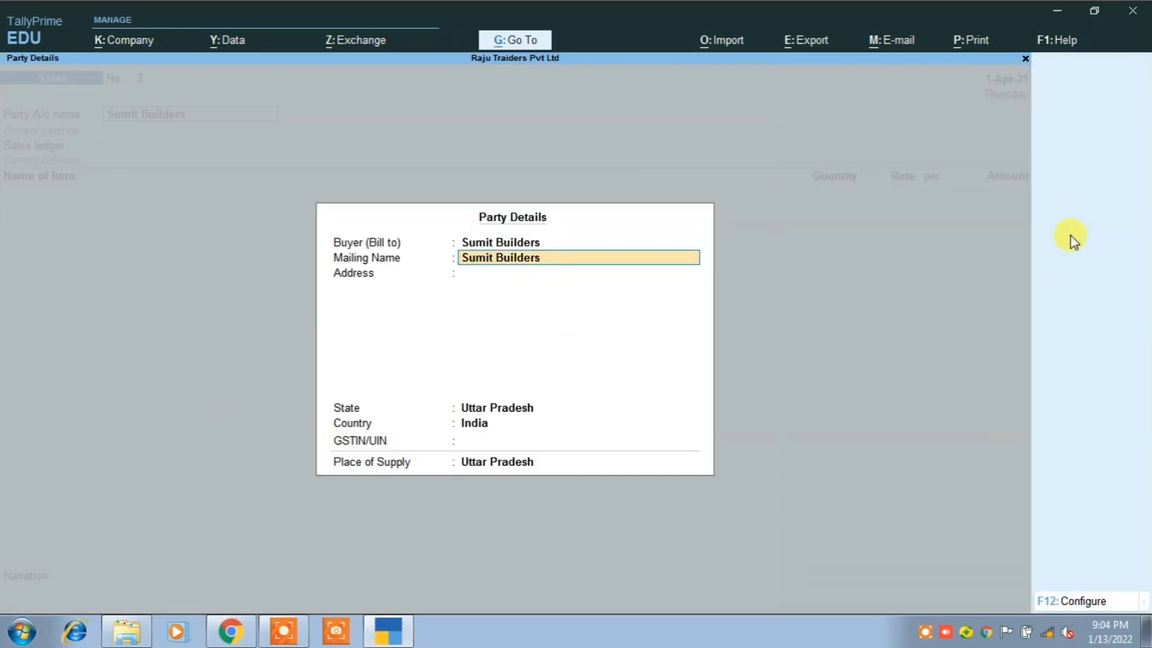
key(Return)
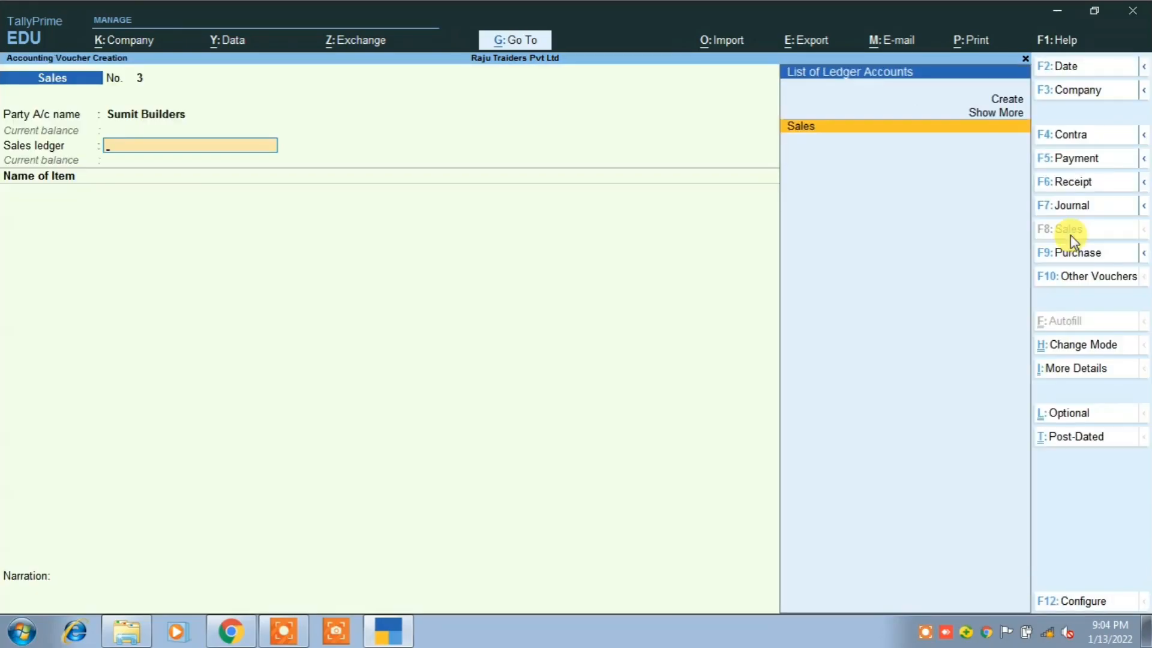
key(Return)
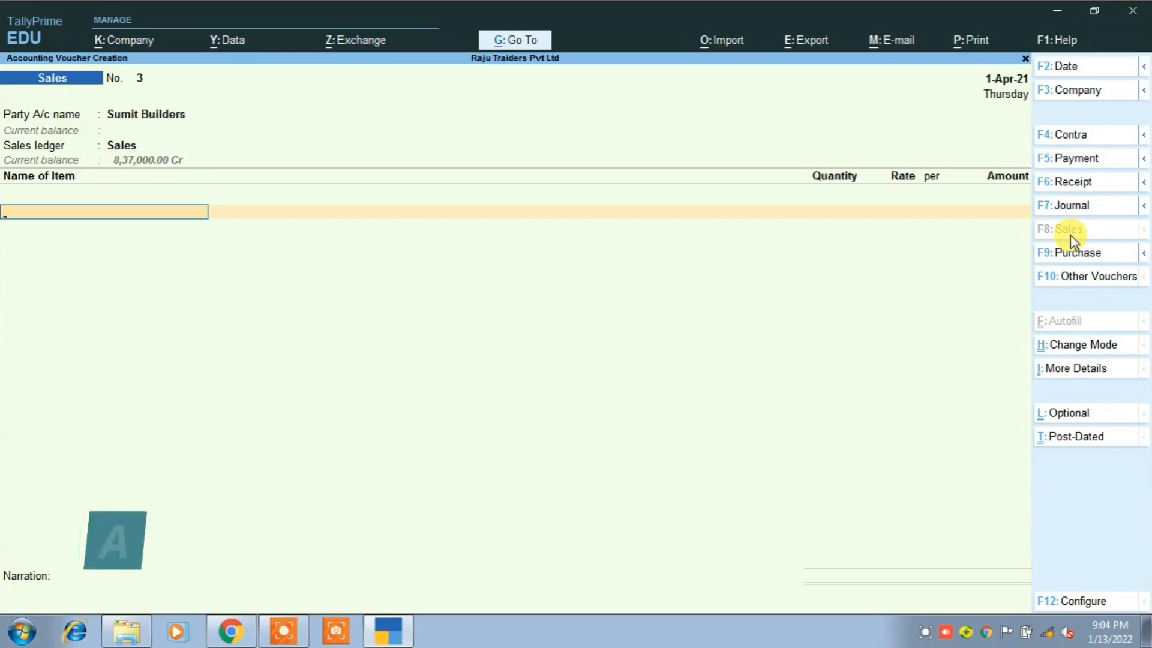
Add 450 bags of Jp White Cement at 450 to the sales voucher, checking the practice set PDF for the sale price.
key(alt+Tab)
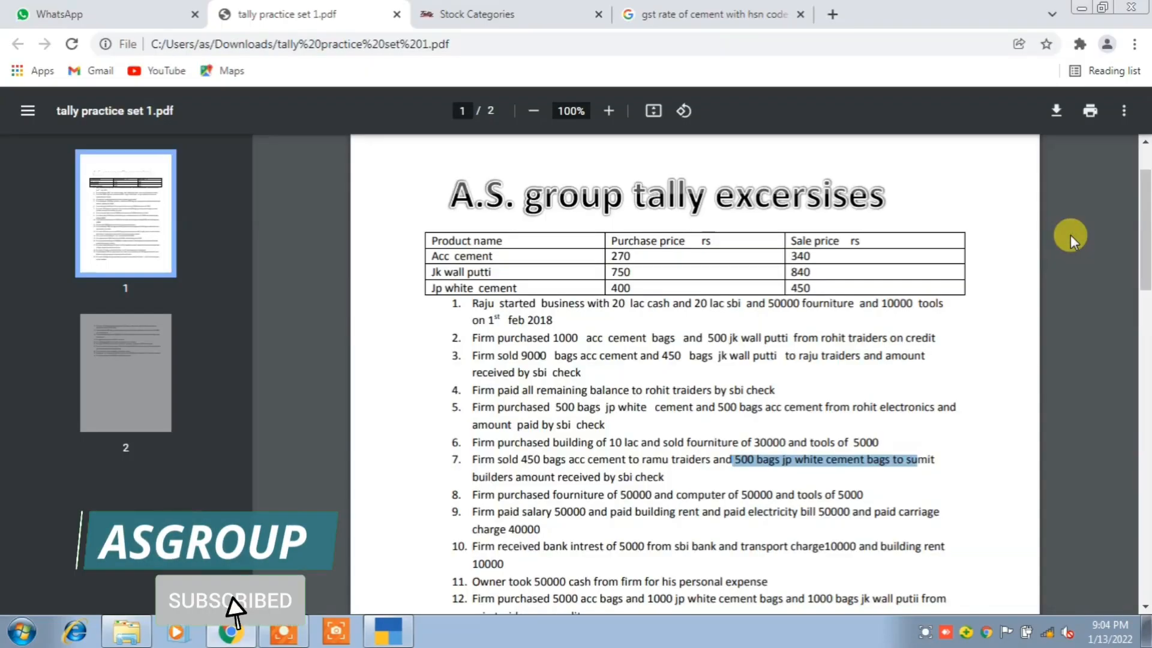
key(alt+Tab)
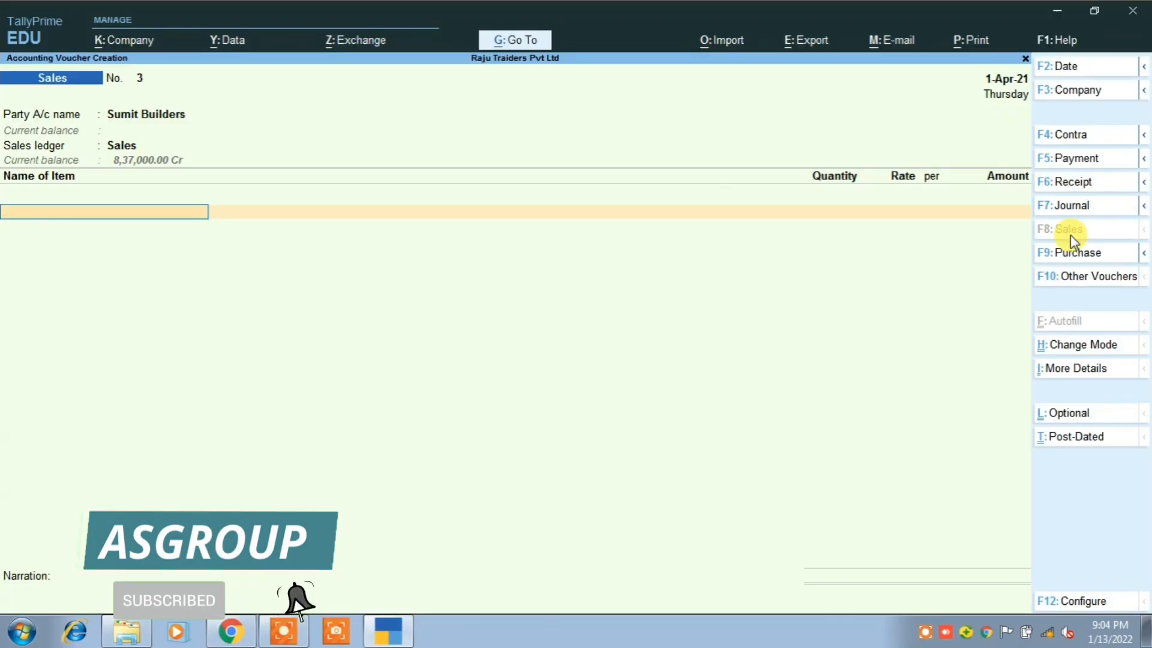
text(J)
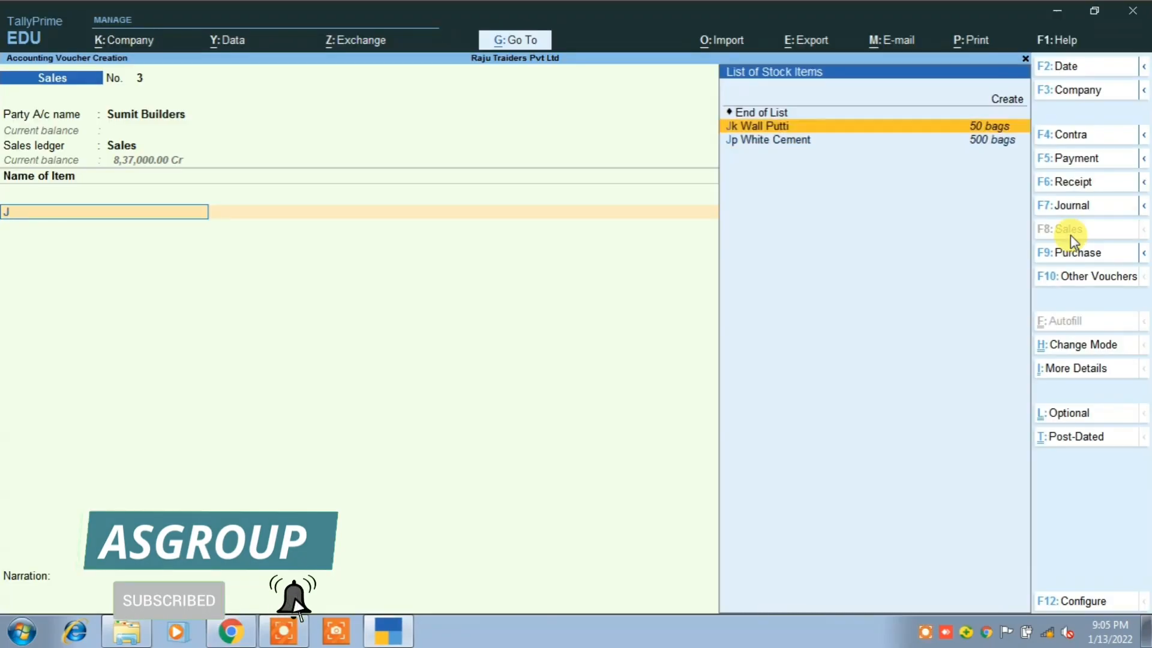
key(Down)
key(Return)
text(450)
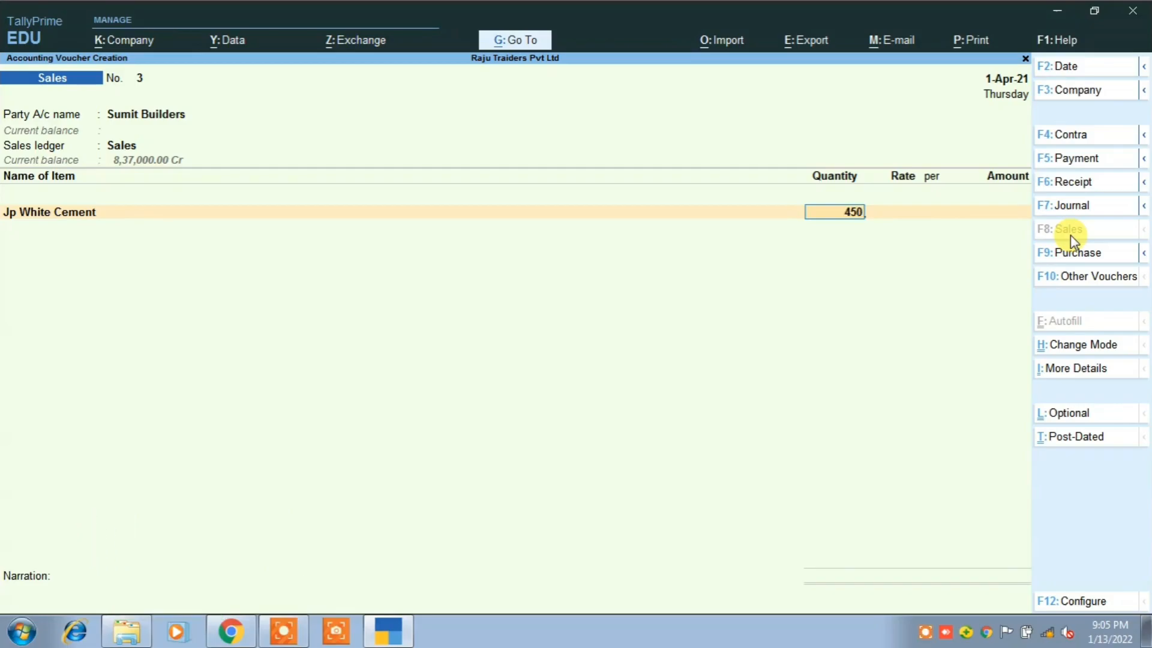
key(Return)
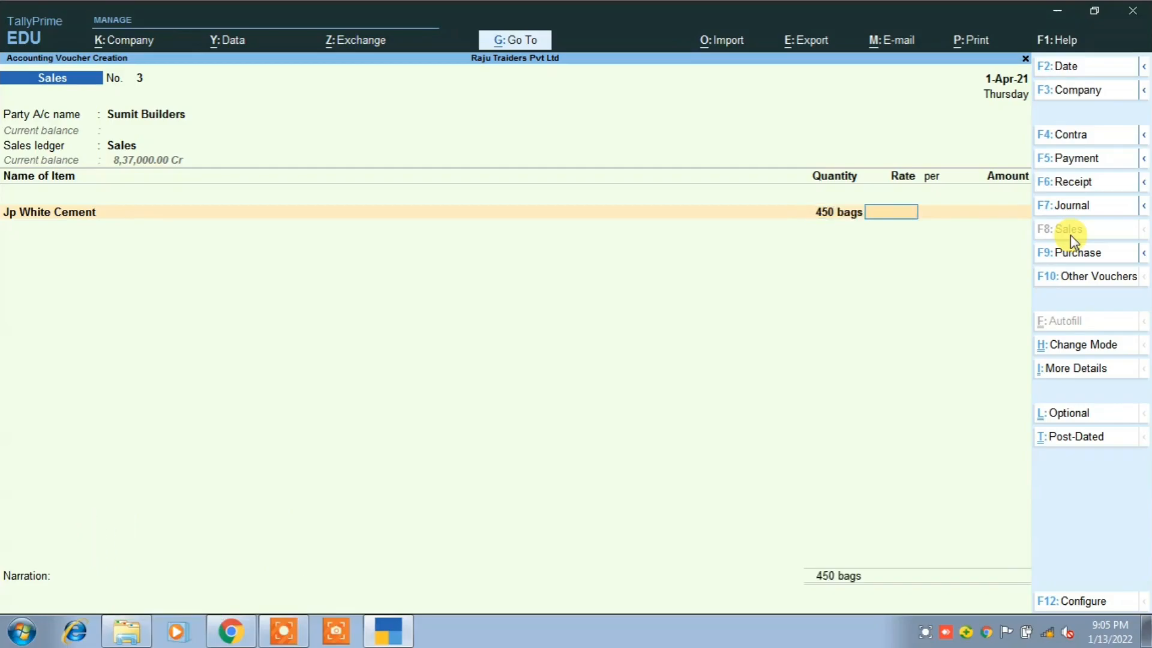
key(alt+Tab)
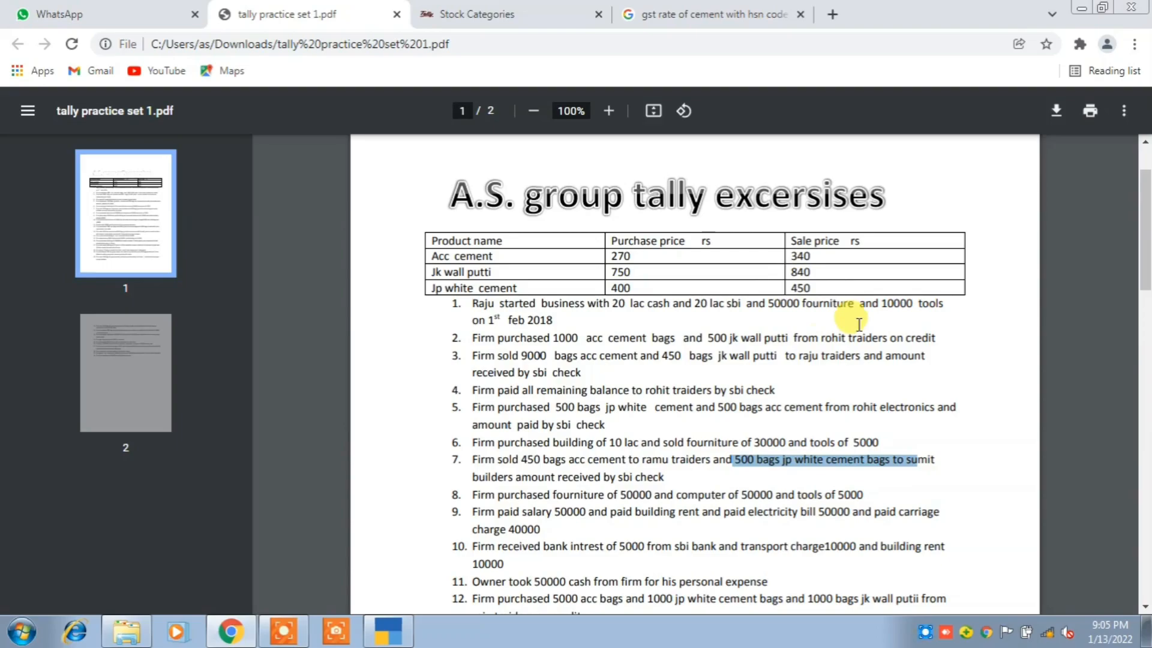
key(alt+Tab)
text(450)
key(Return)
key(Return)
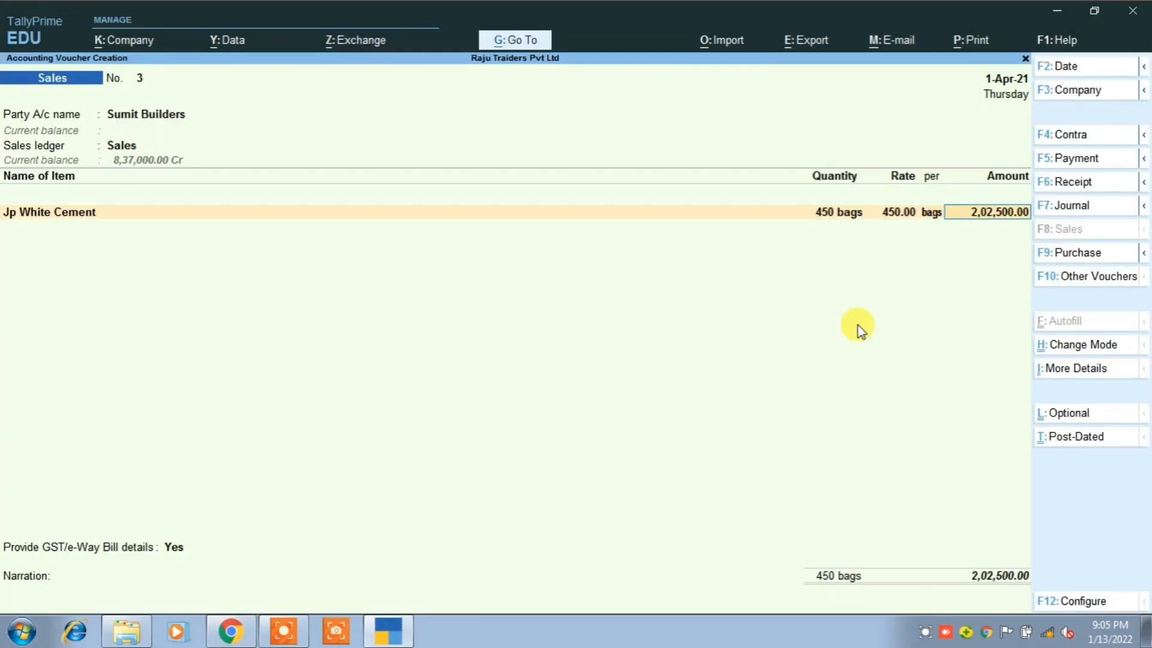
key(Return)
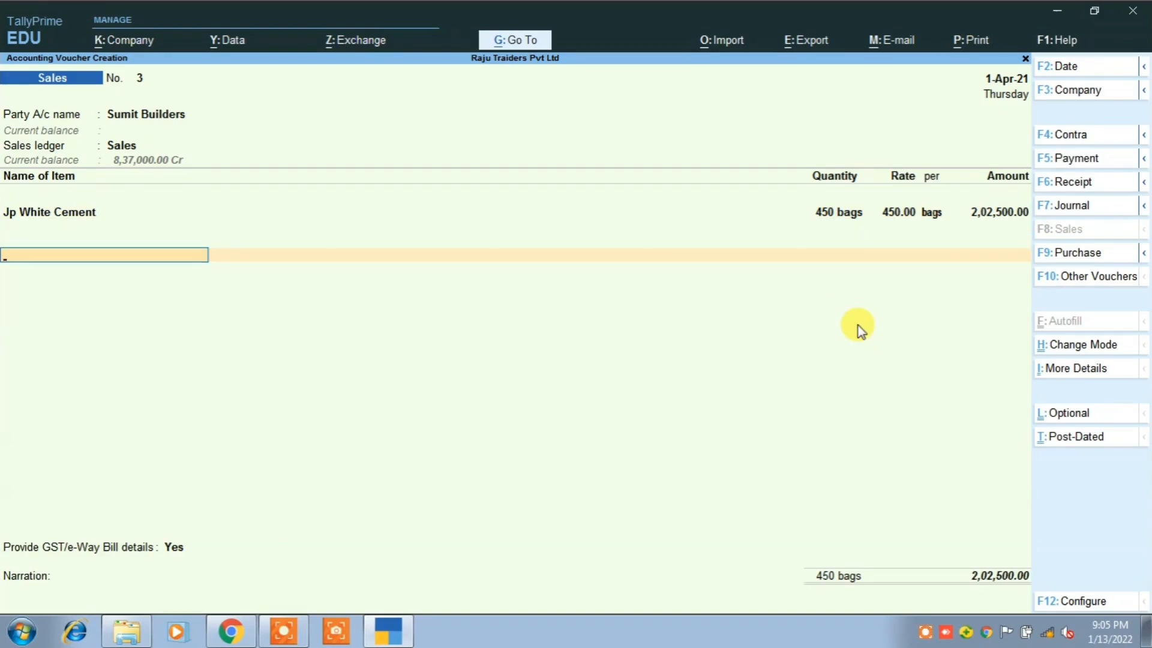
Add the Ouput S Gst @ 14% and Output C Gst @ 14% ledgers to the Sumit Builders sales voucher.
text(O)
key(Down)
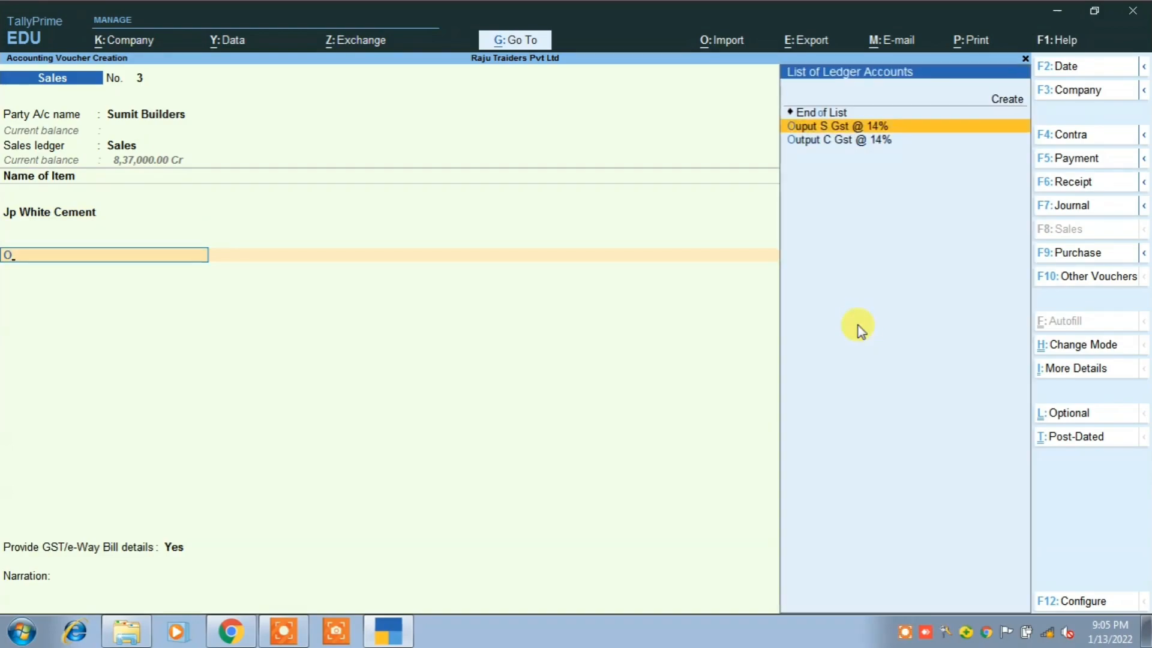
key(Return)
key(Return)
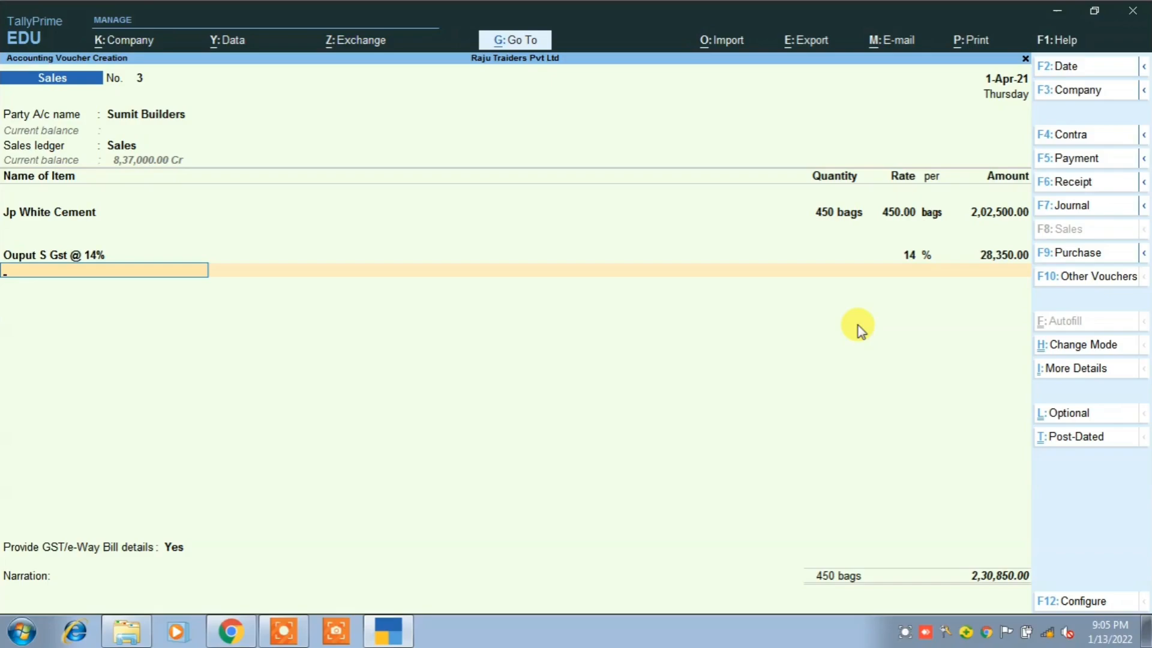
text(O)
key(Down)
key(Down)
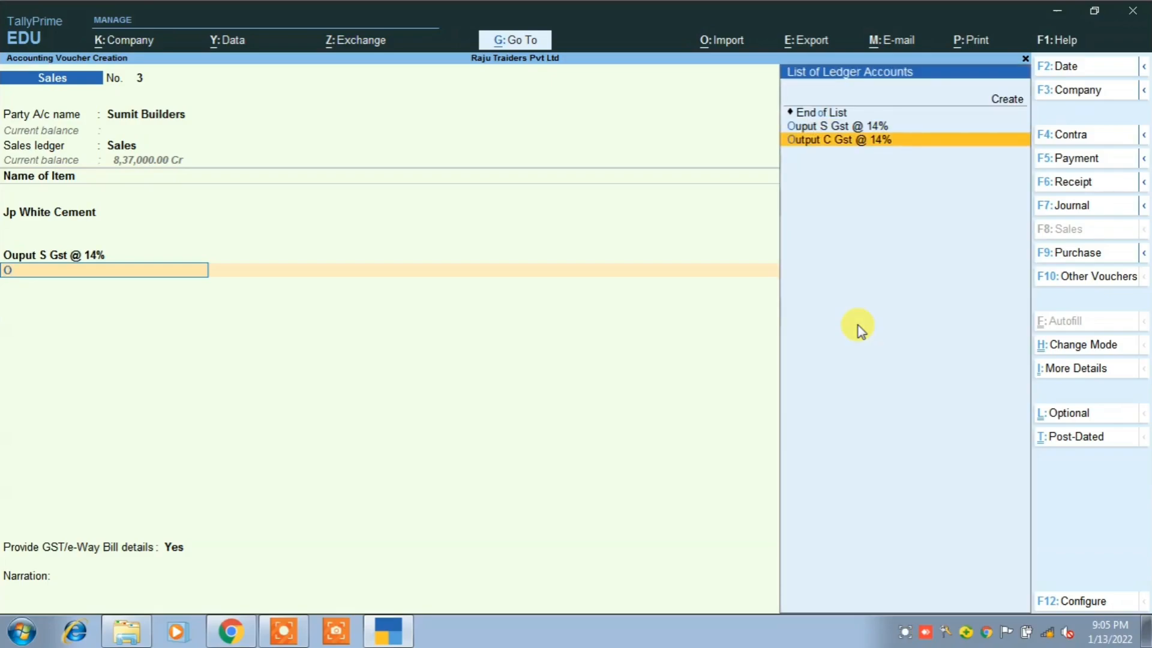
key(Return)
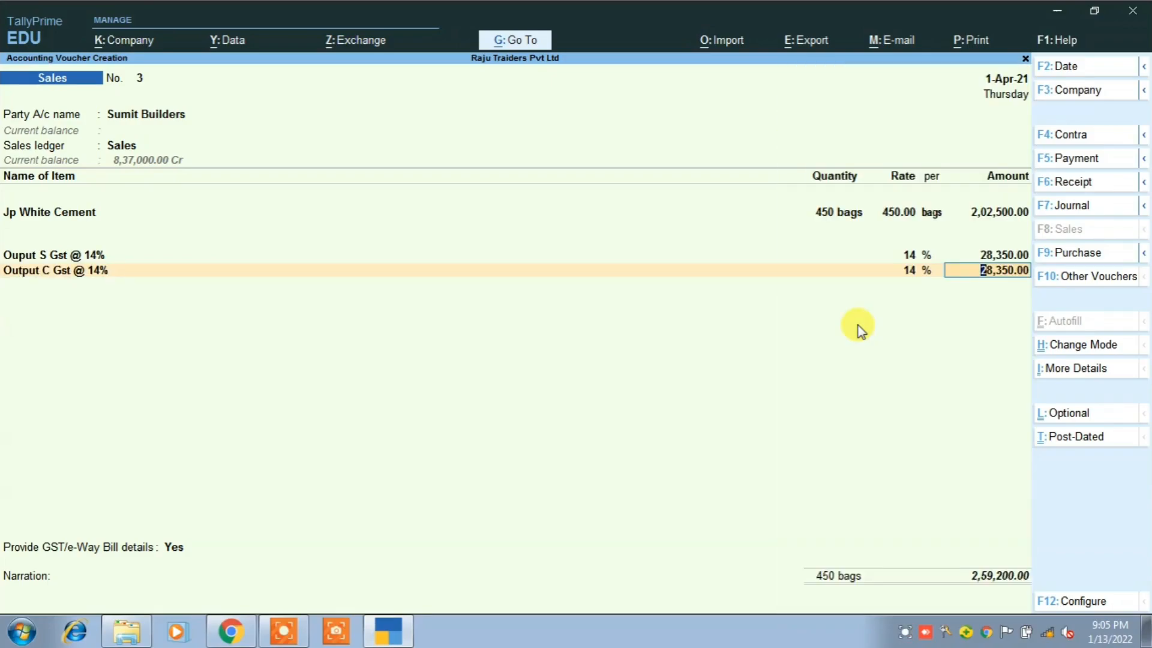
key(Return)
key(Return)
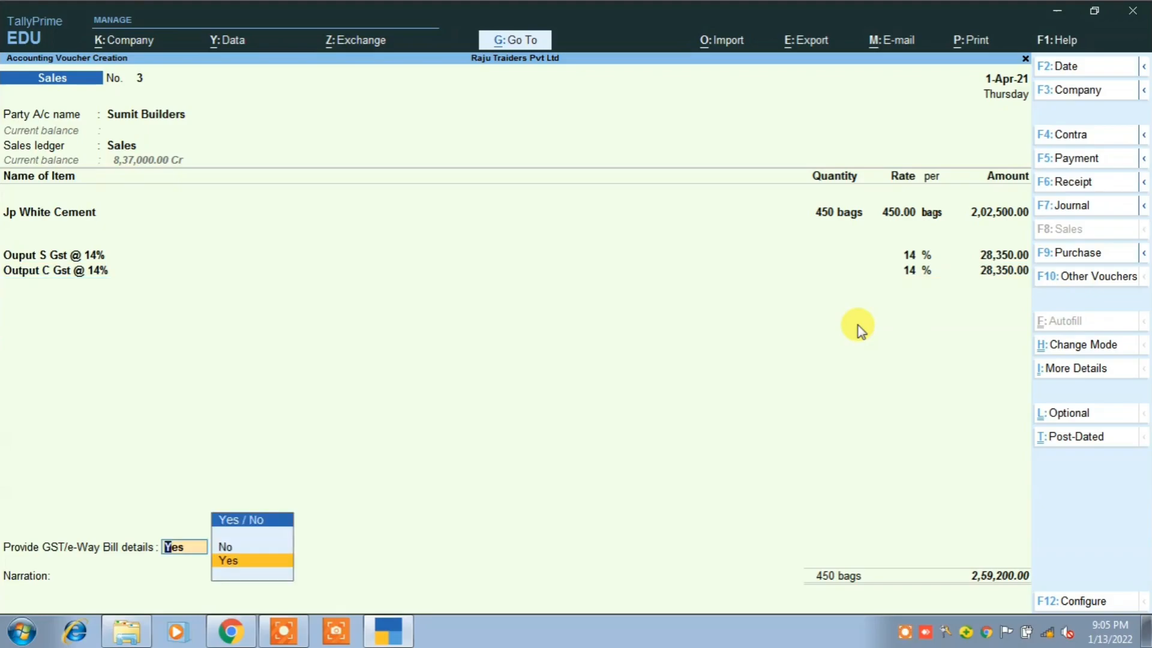
Decline the GST/e-Way Bill details, record the Sumit Builders bill as New Ref 3, leave the narration blank and save the sales voucher.
key(Up)
key(Return)
key(Return)
key(Return)
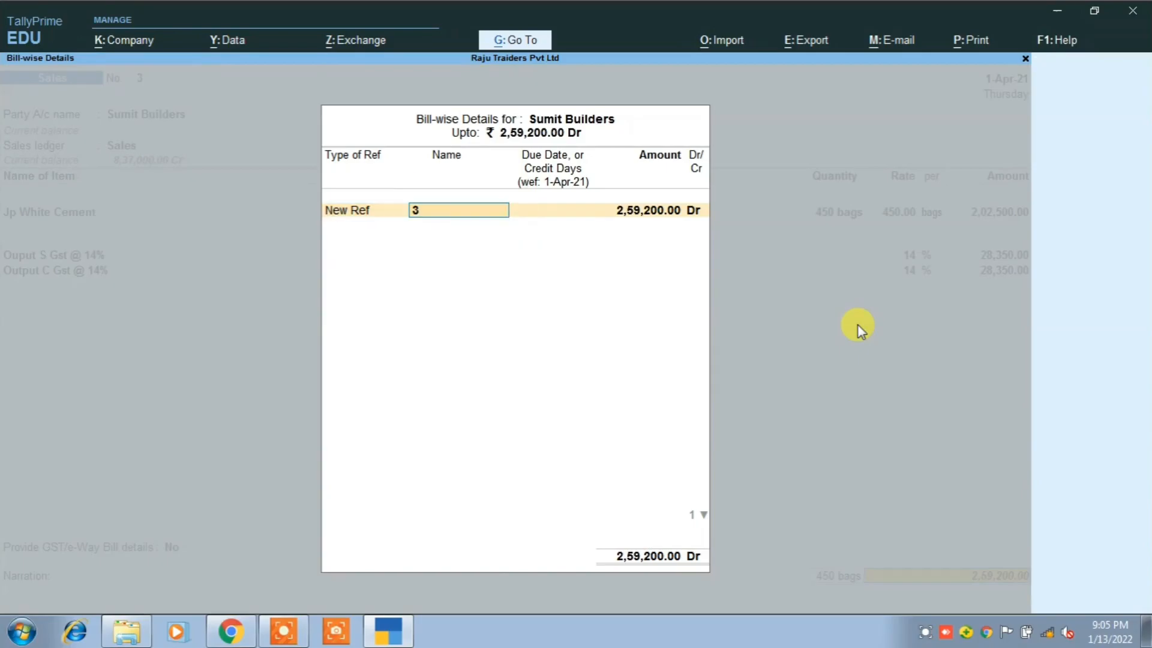
key(Return)
key(Return)
key(Return)
key(Return)
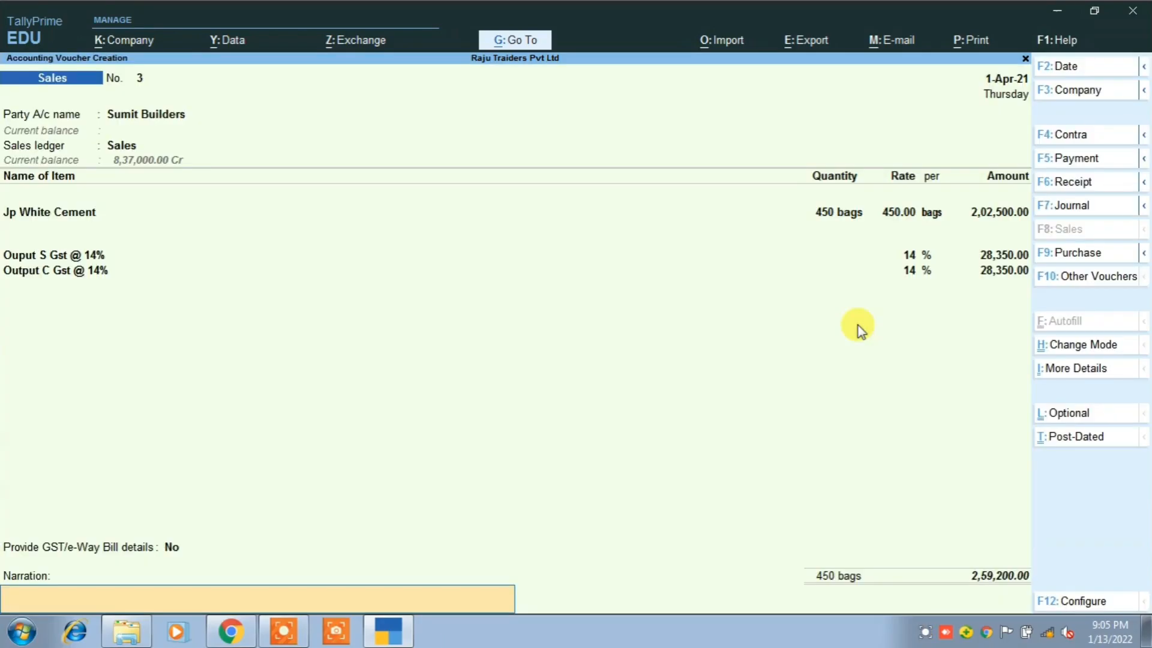
key(Return)
key(Return)
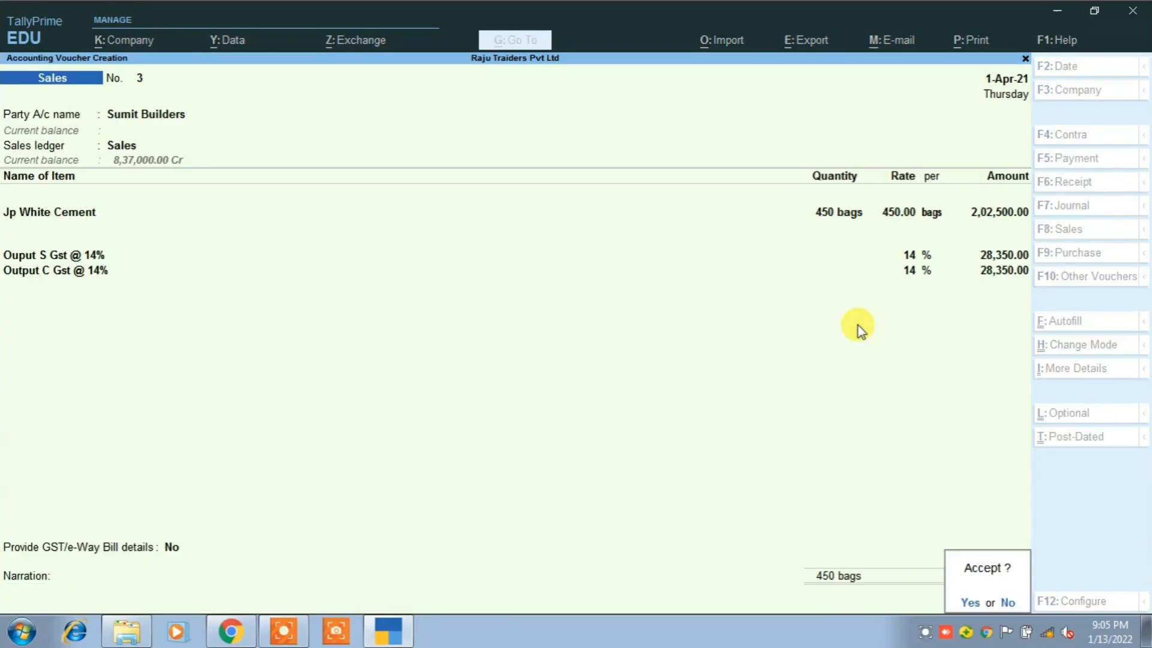
key(Return)
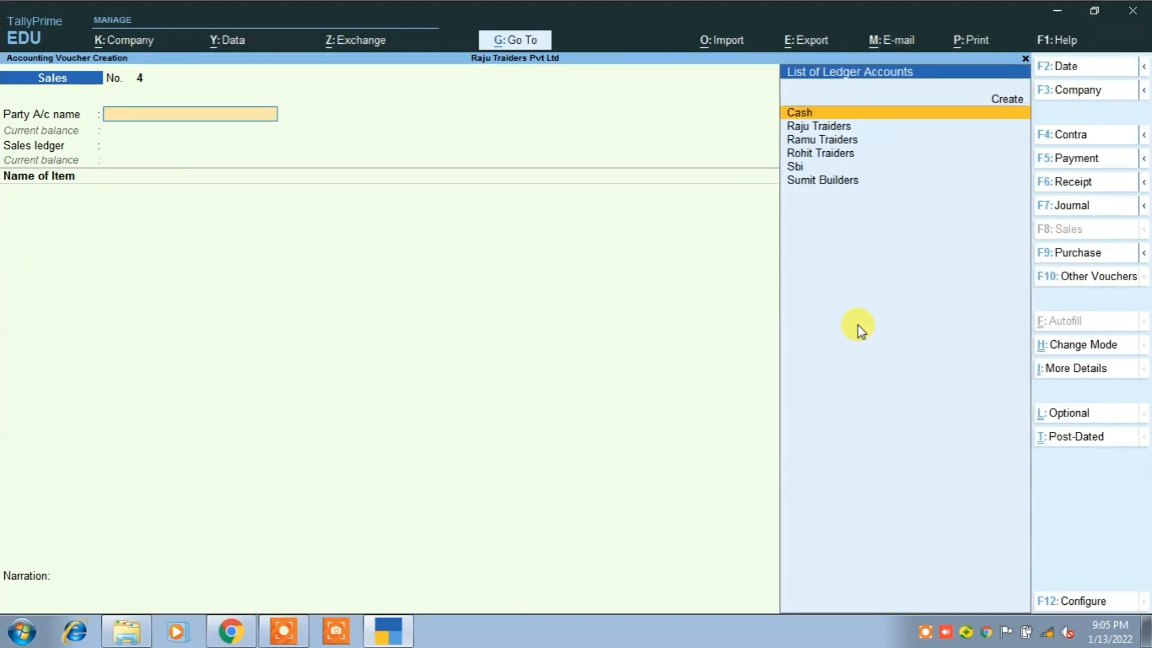
Start a receipt voucher and credit Sumit Builders with 259200.
click(1074, 186)
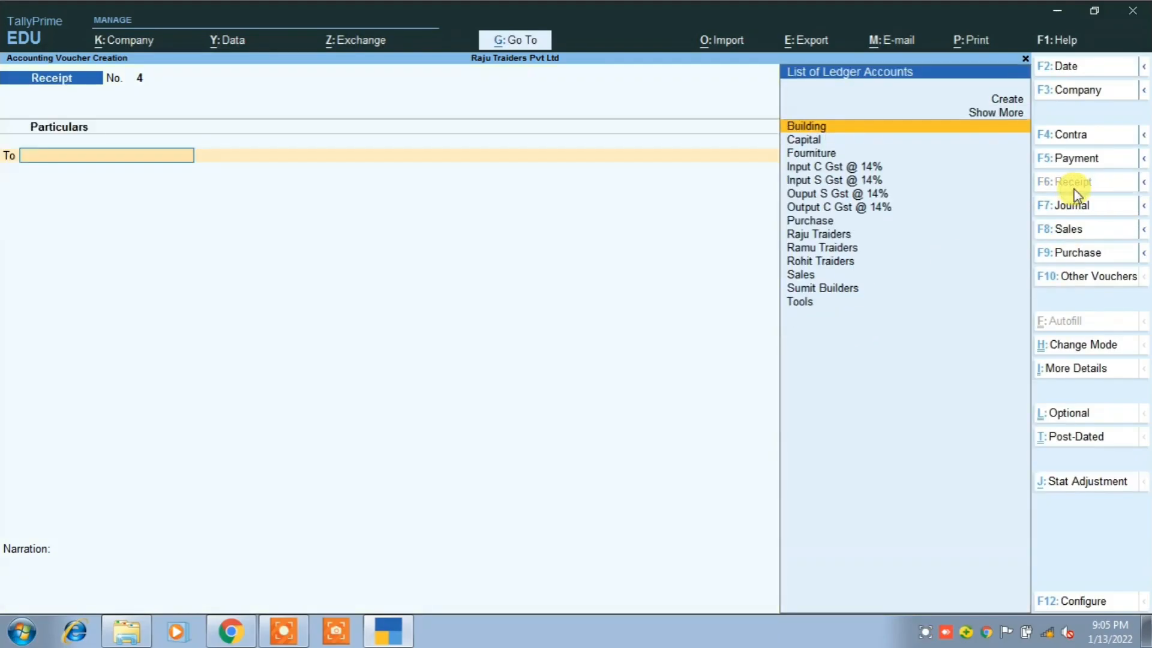
key(Down)
key(Down)
key(Down)
key(Down)
key(Down)
key(Down)
key(Down)
key(Down)
key(Down)
key(Down)
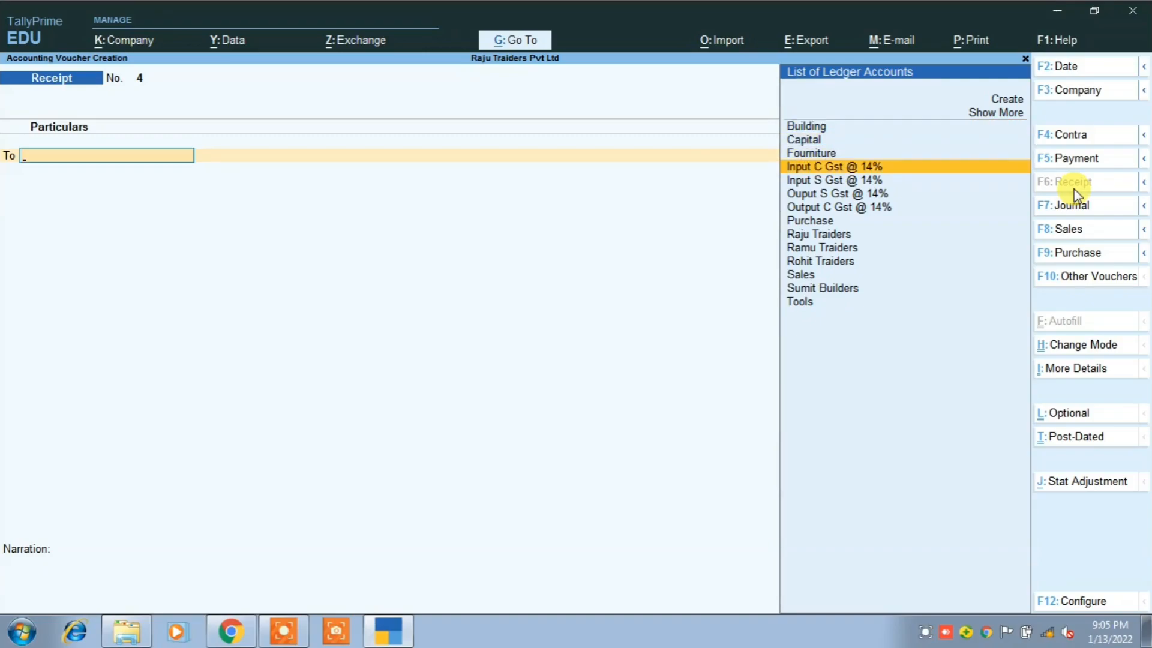
key(Down)
key(Down)
key(Return)
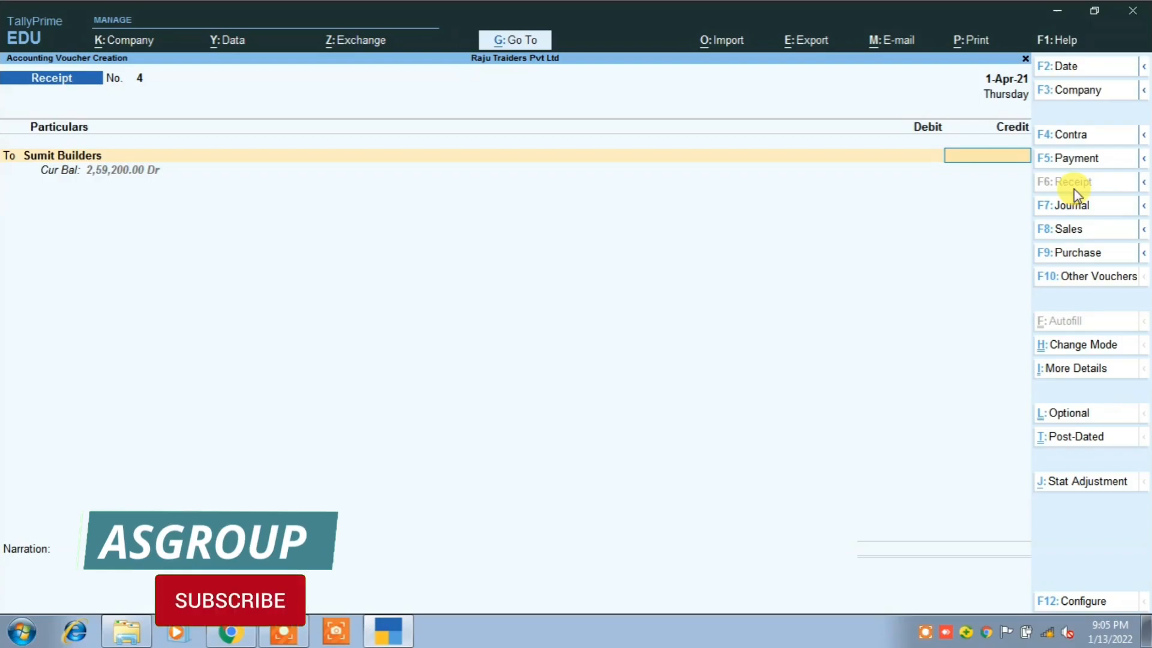
text(259)
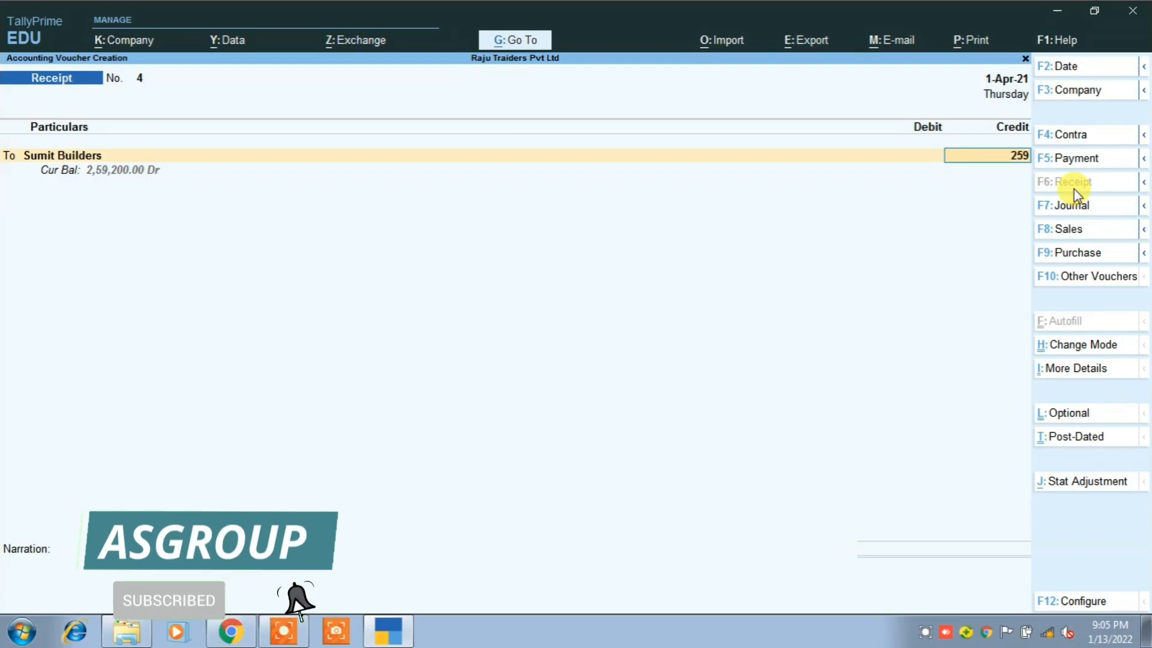
text(200)
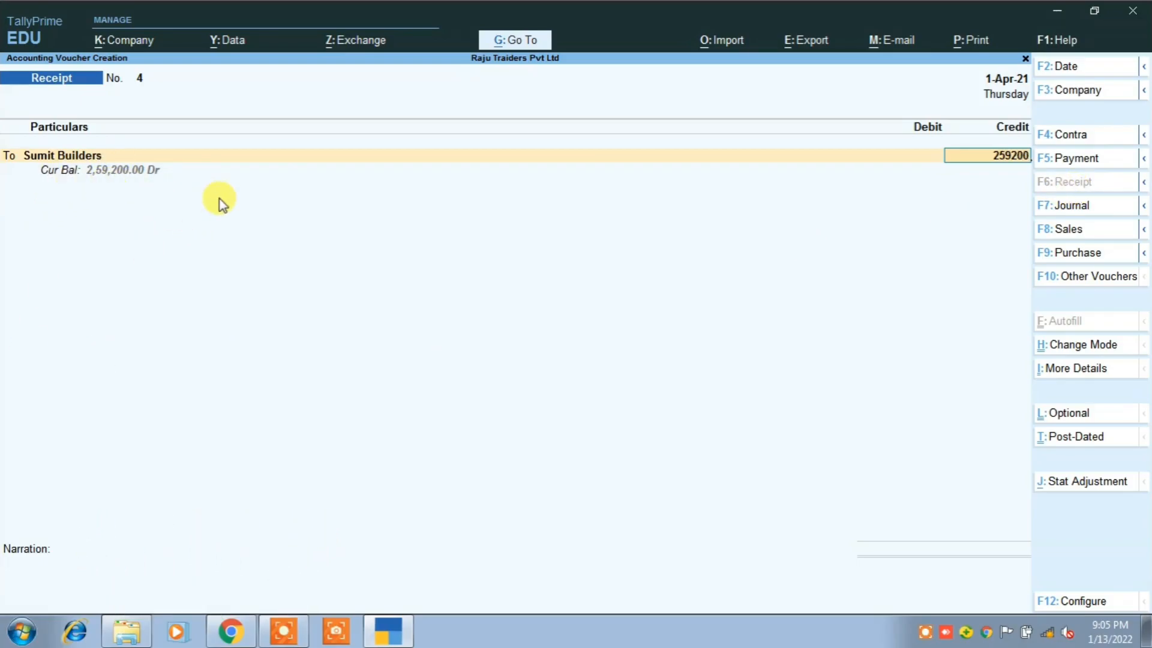
Allocate the Sumit Builders receipt as Agst Ref to pending bill 3 for the full amount.
key(Return)
key(Return)
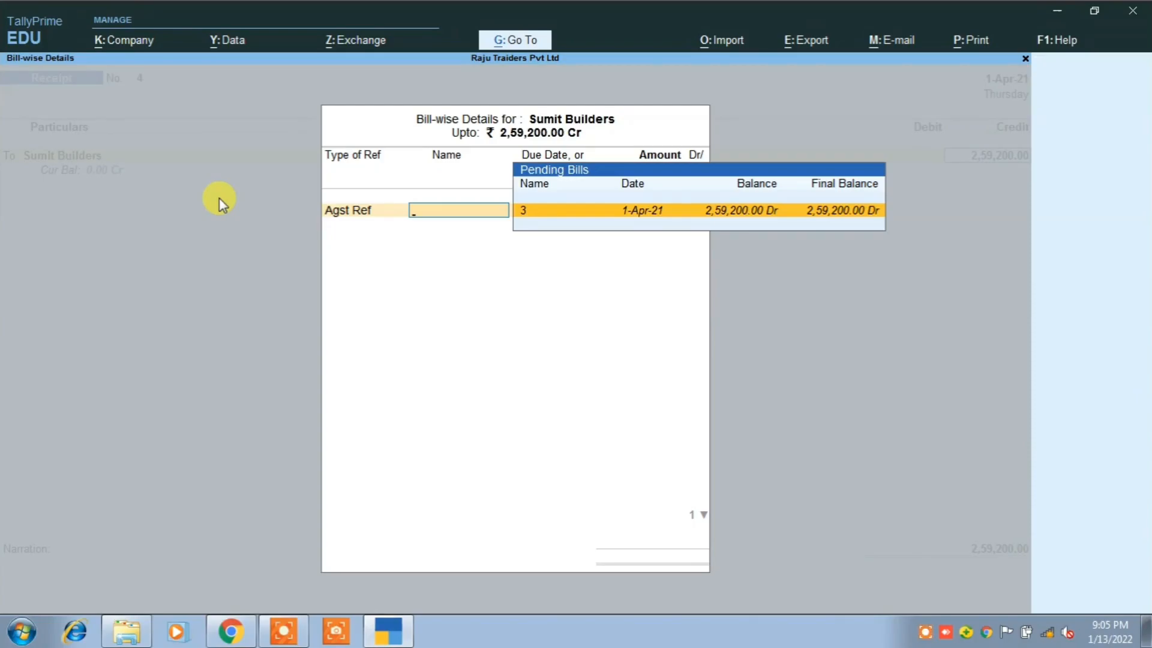
key(Return)
key(Return)
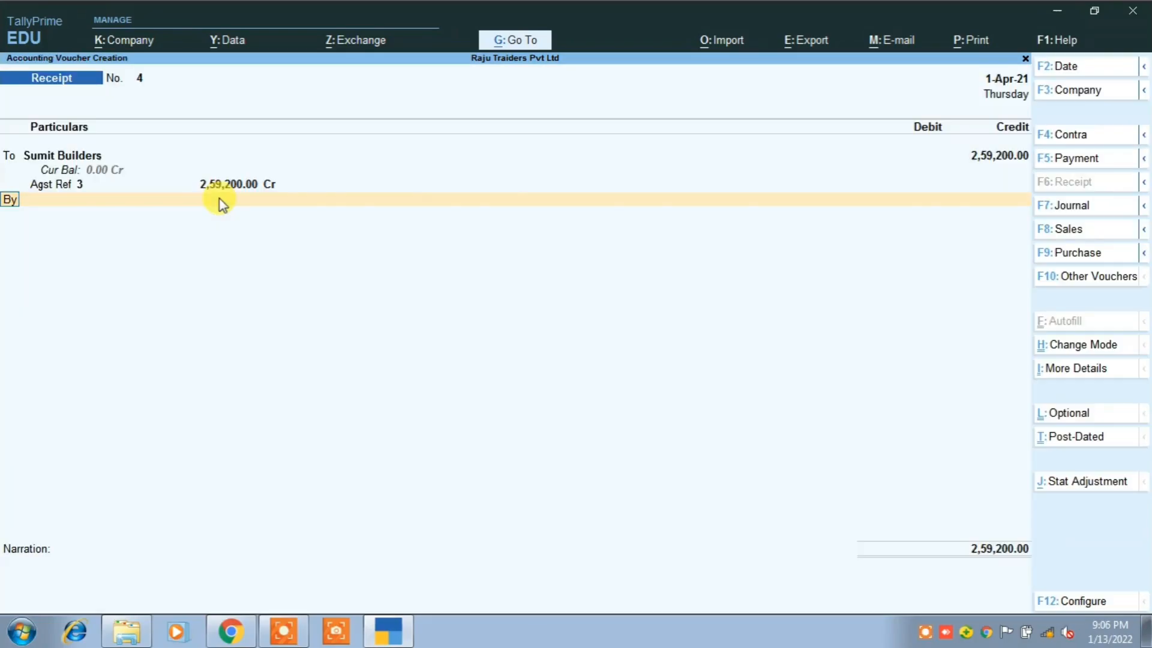
Debit Sbi with 2,59,200, keep the default Cheque/DD bank allocation and save the receipt voucher.
key(Return)
text(Sb)
key(Return)
key(Return)
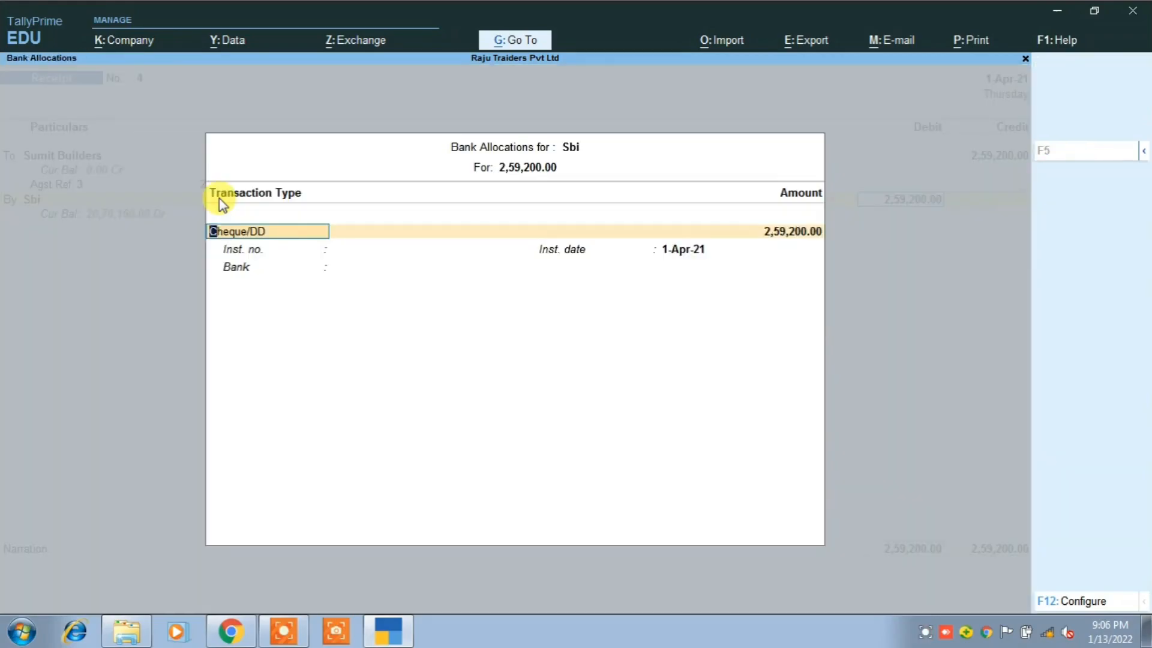
key(Return)
key(Return)
key(Return)
key(Return)
key(Return)
key(Return)
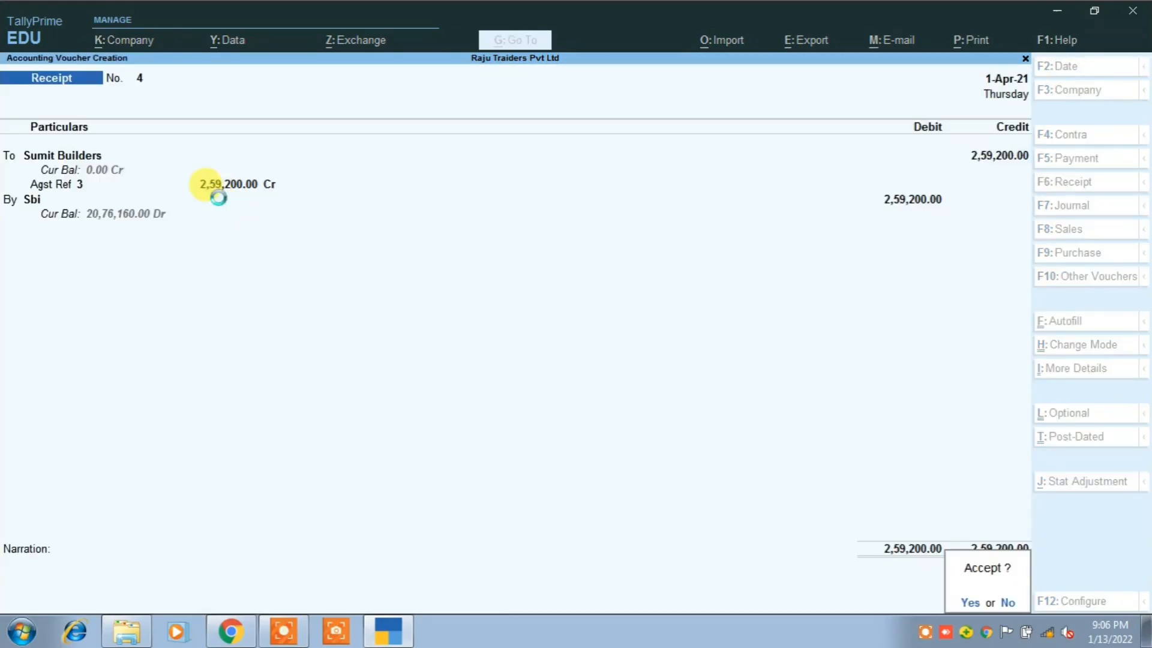
key(Return)
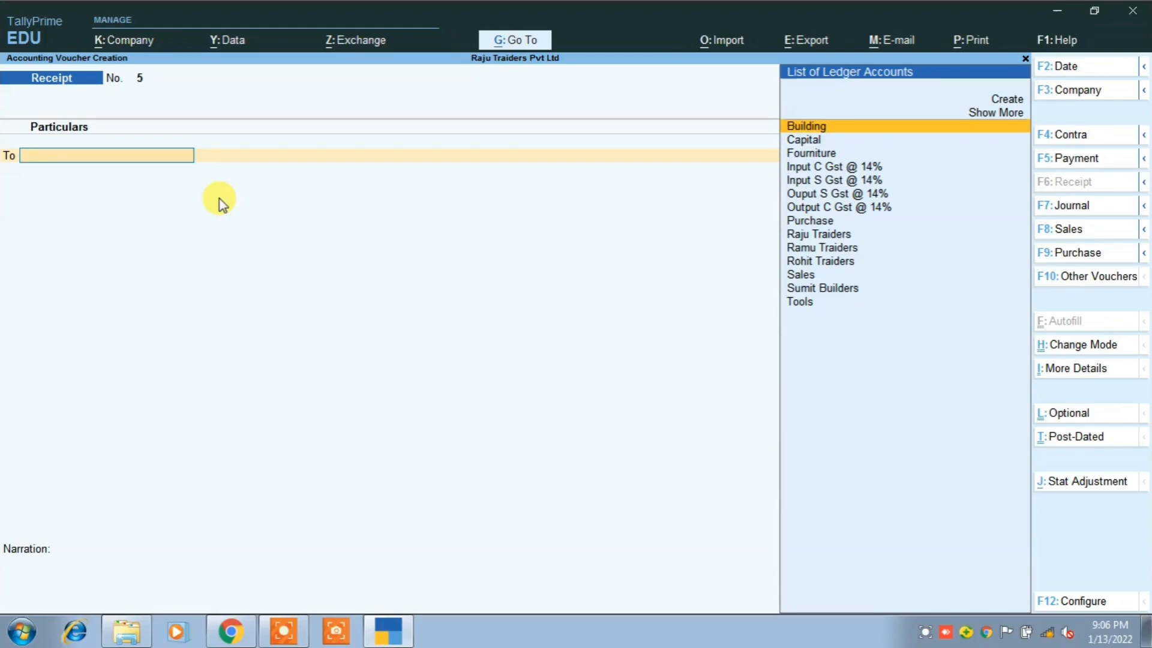
Start a payment voucher for transaction 8 of the practice set PDF and debit Fourniture with 50000.
key(alt+Tab)
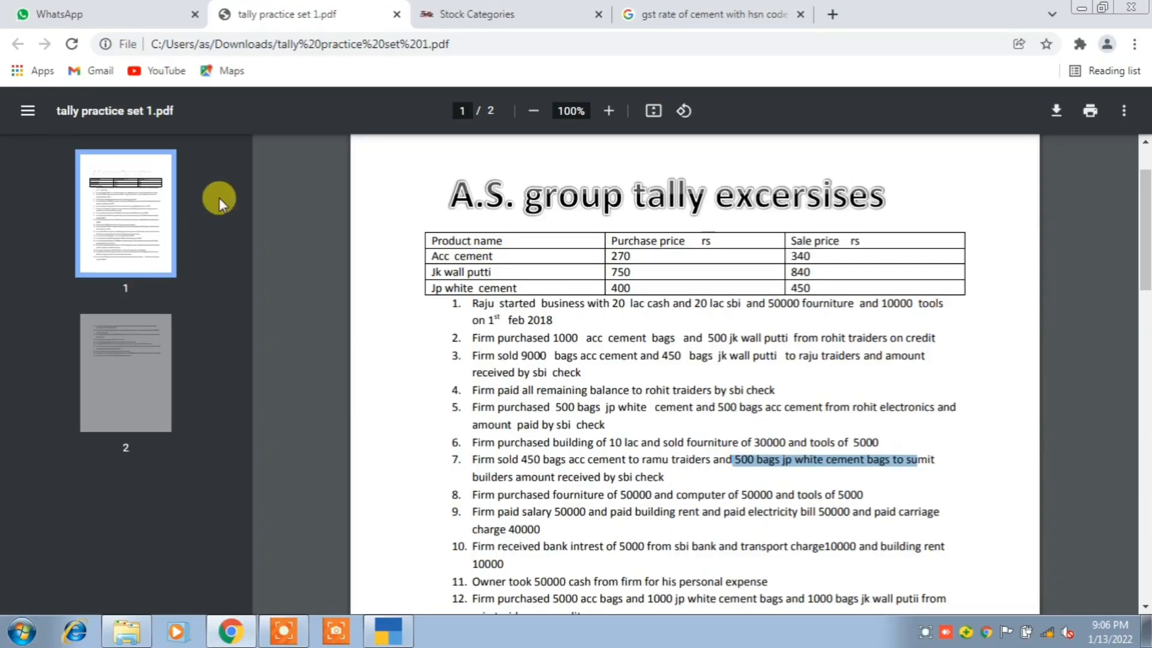
click(469, 495)
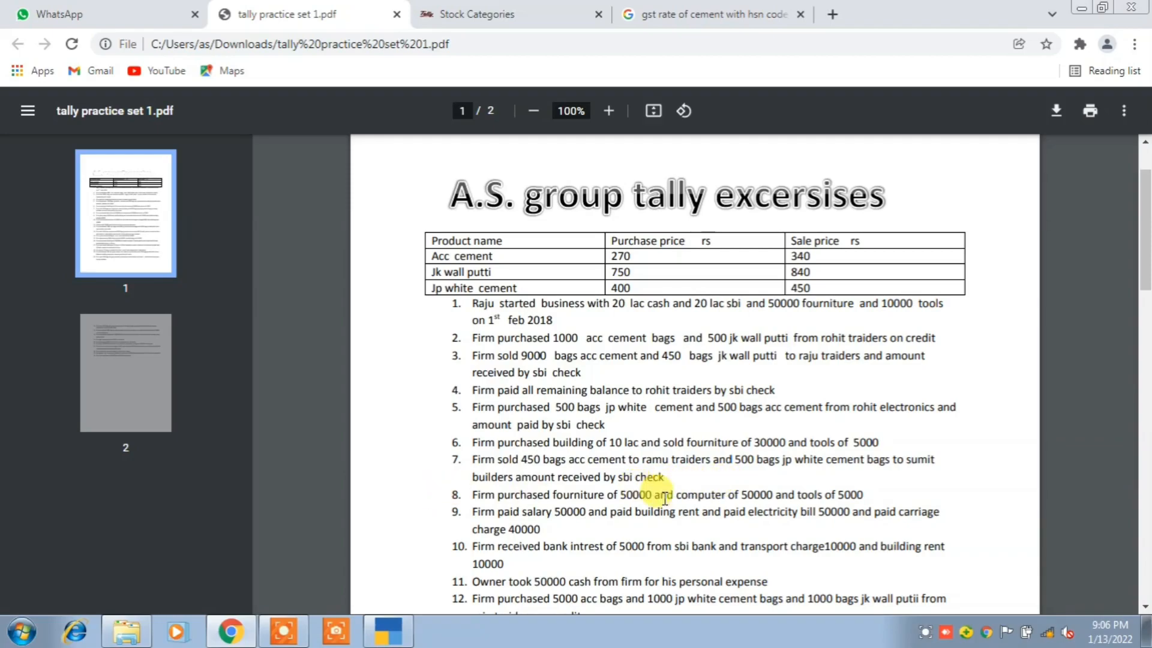
click(388, 631)
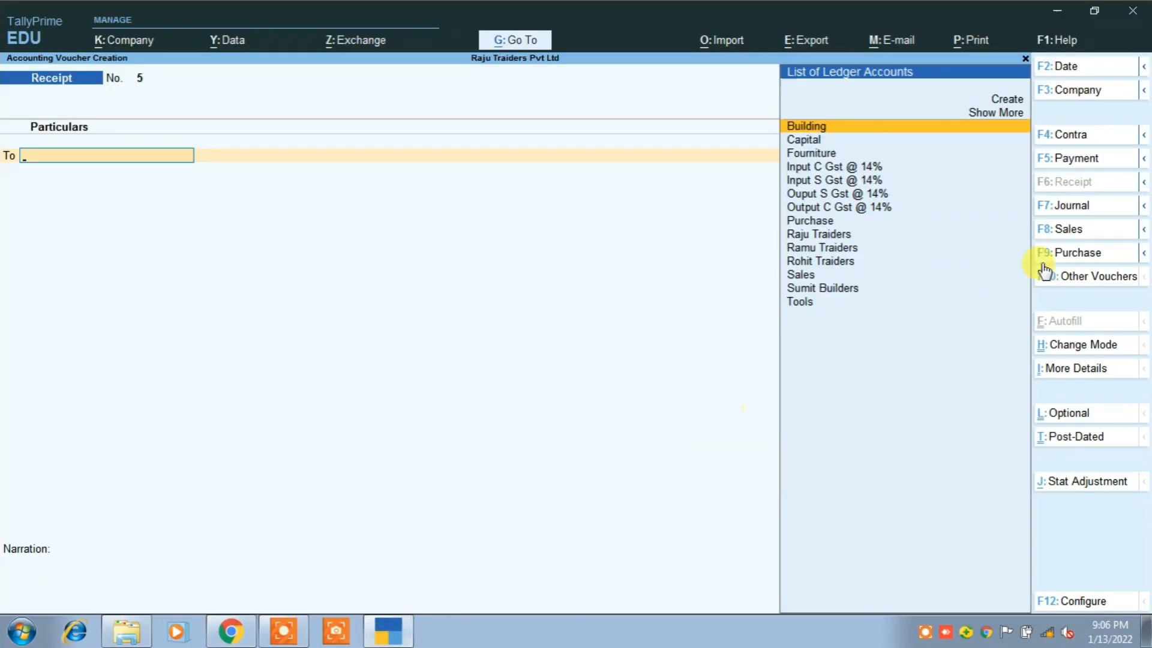
click(1085, 162)
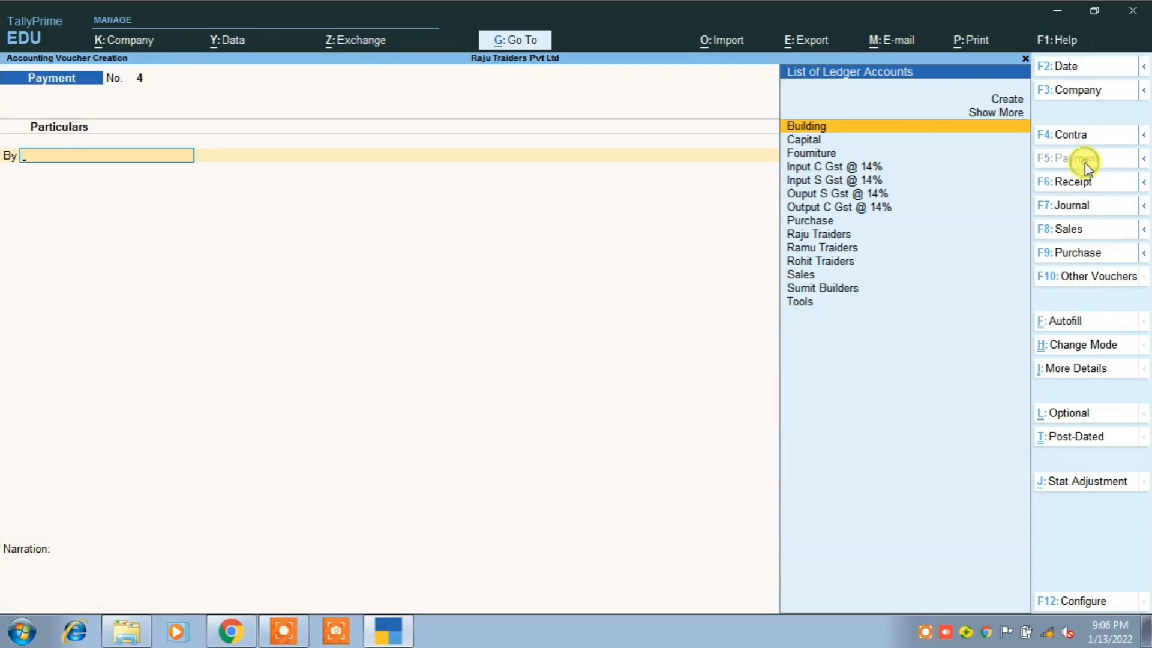
key(alt+Tab)
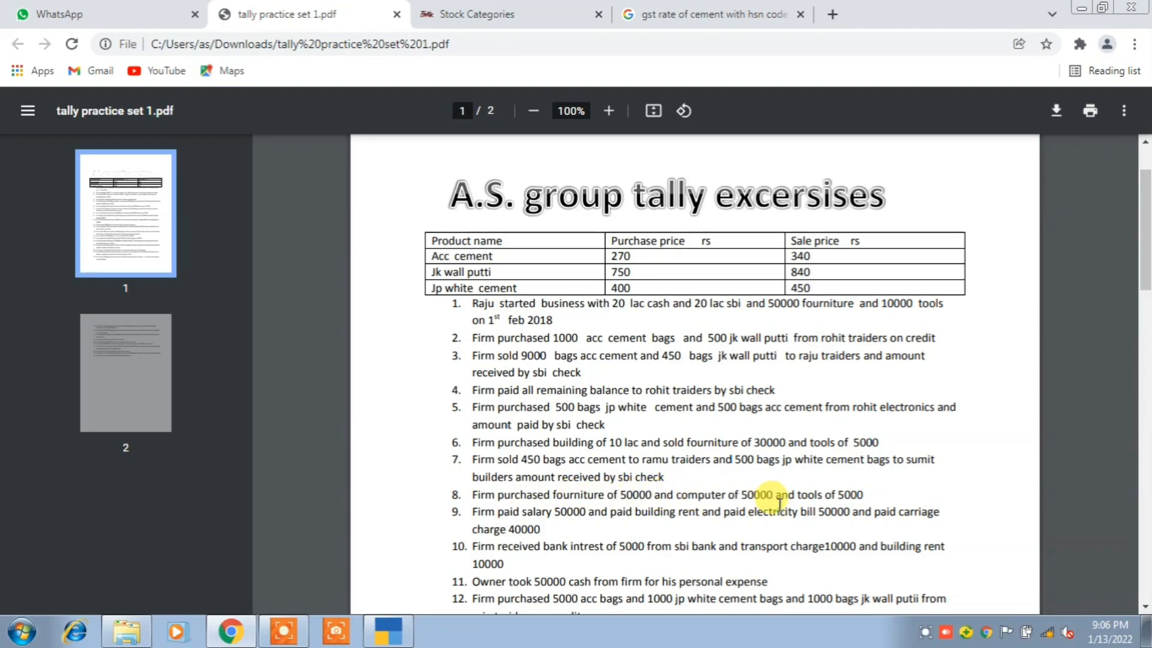
key(alt+Tab)
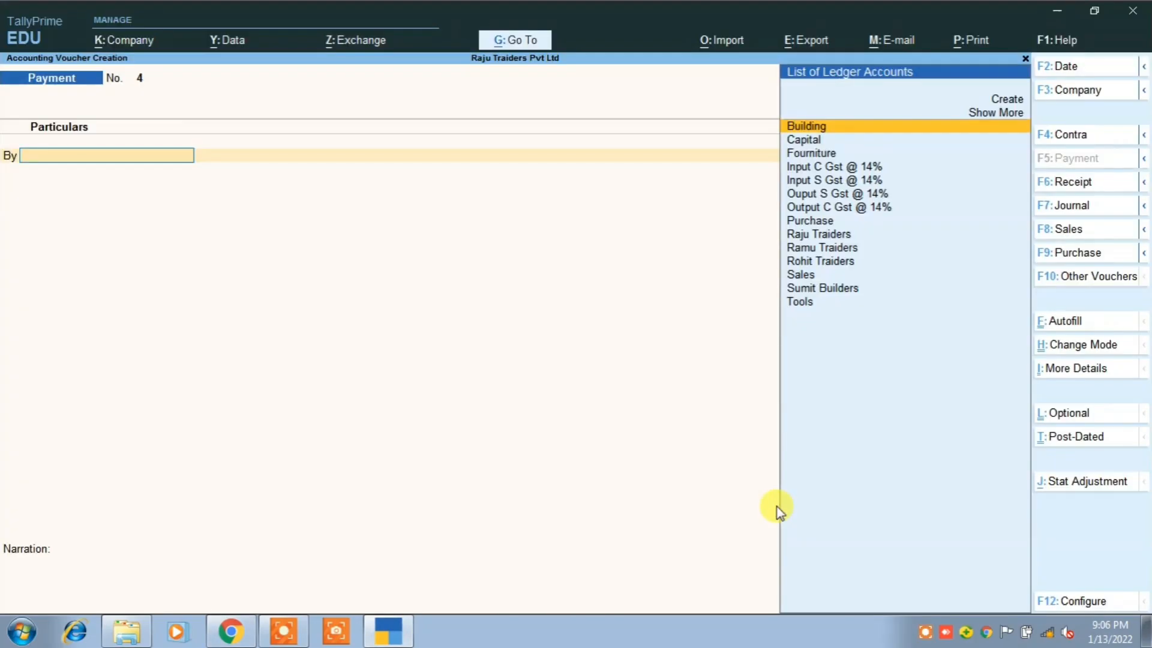
text(f)
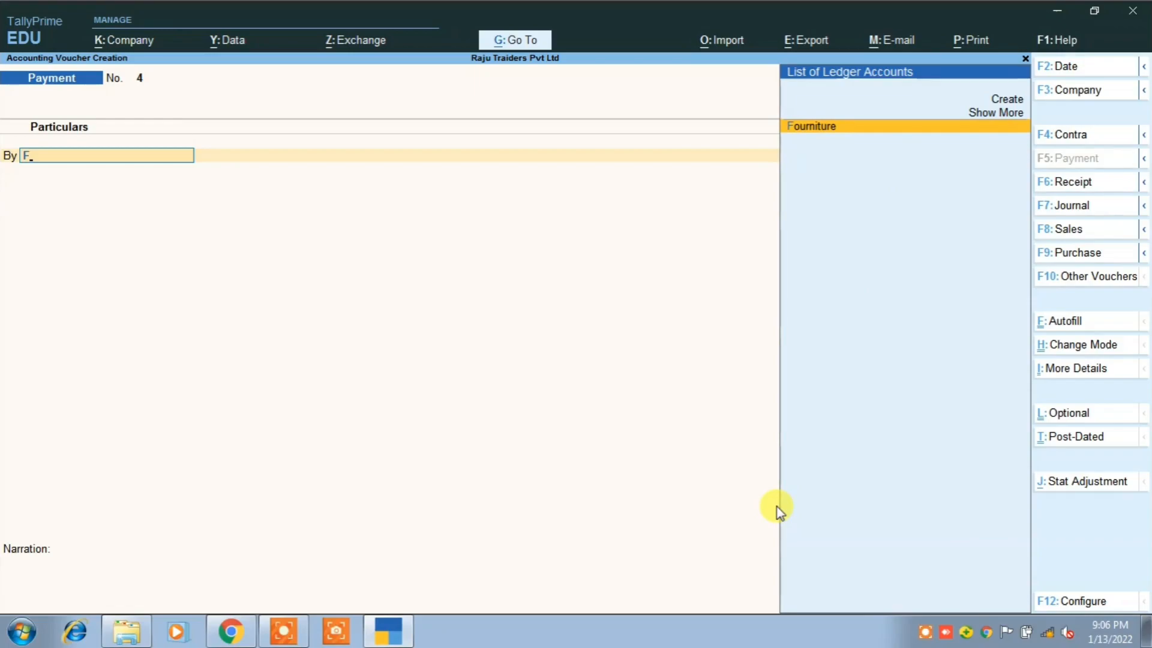
key(Return)
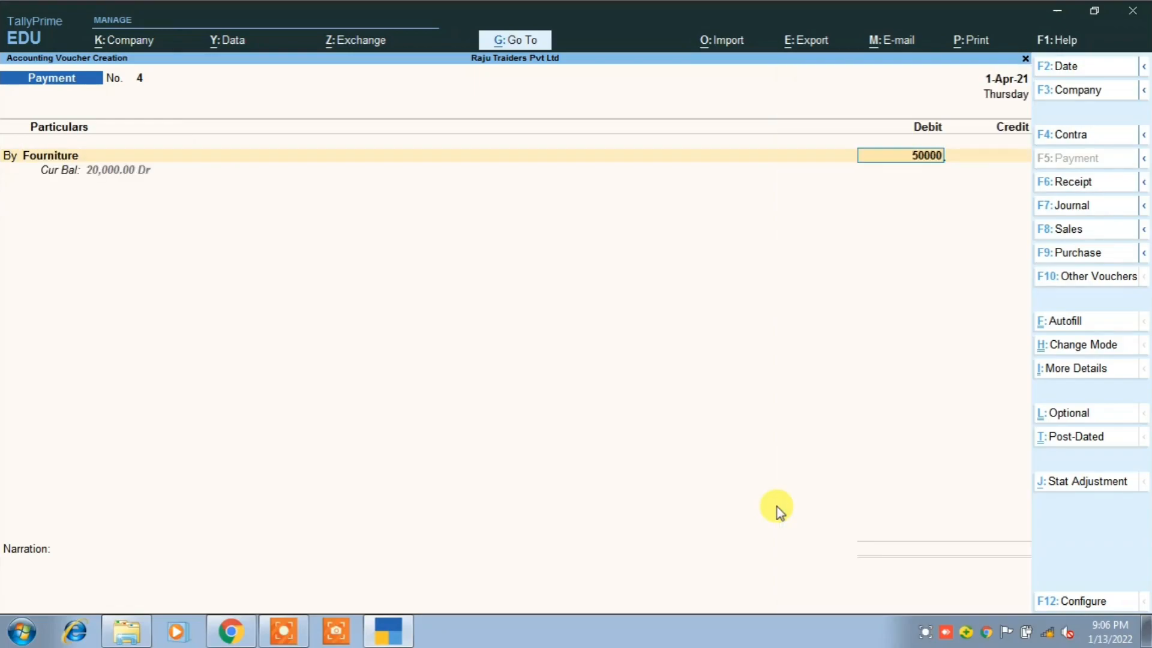
key(Return)
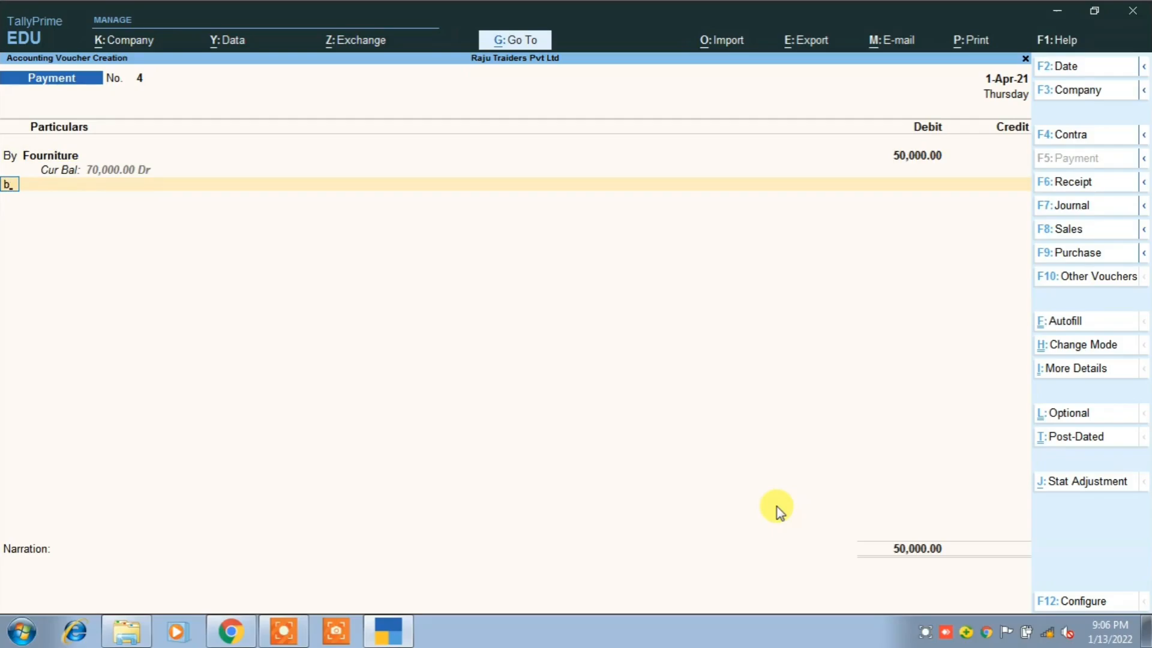
Add a second By line and start a new ledger named Computer under Fixed Assets, checking the practice set PDF for the item.
key(Return)
key(alt+Tab)
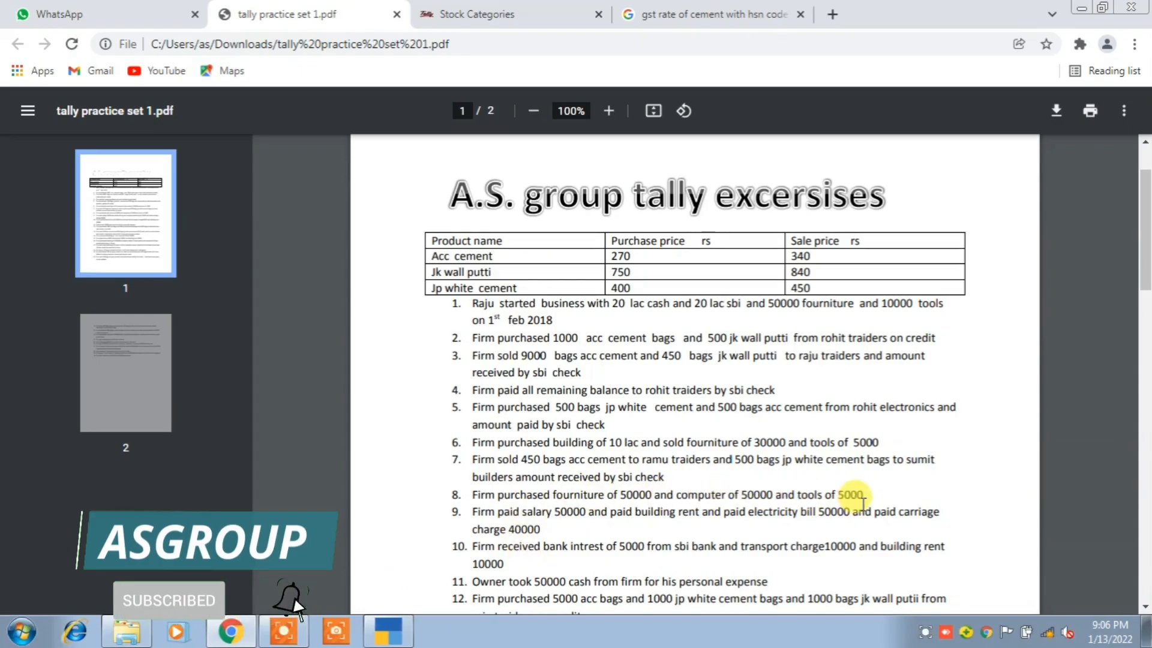
key(alt+Tab)
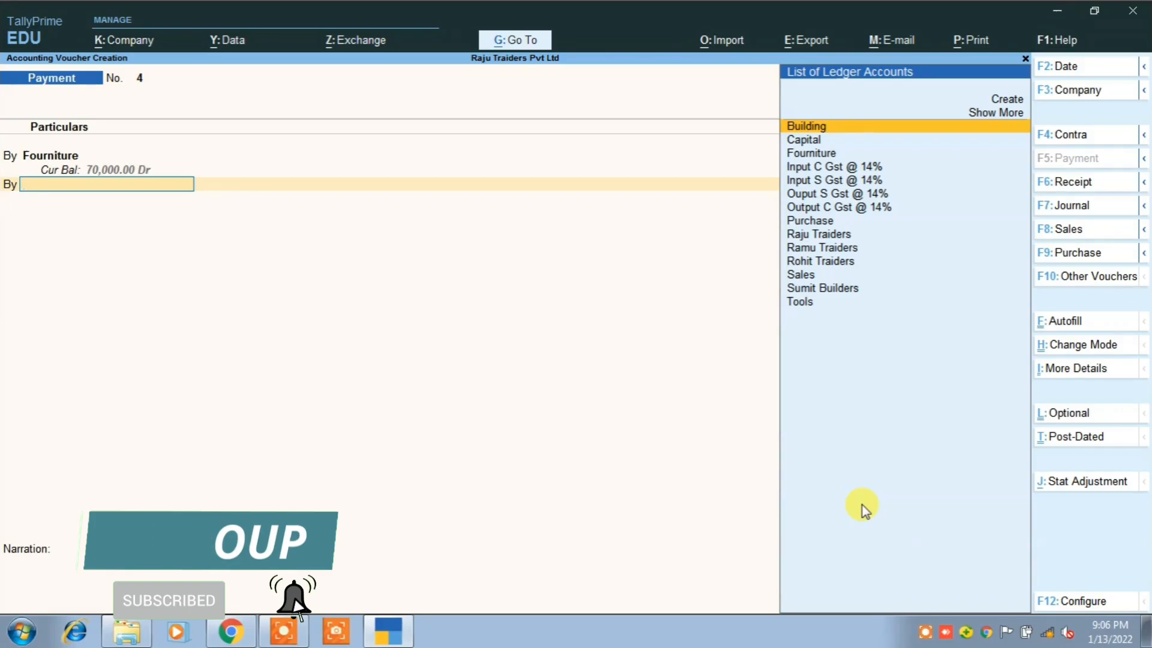
key(Up)
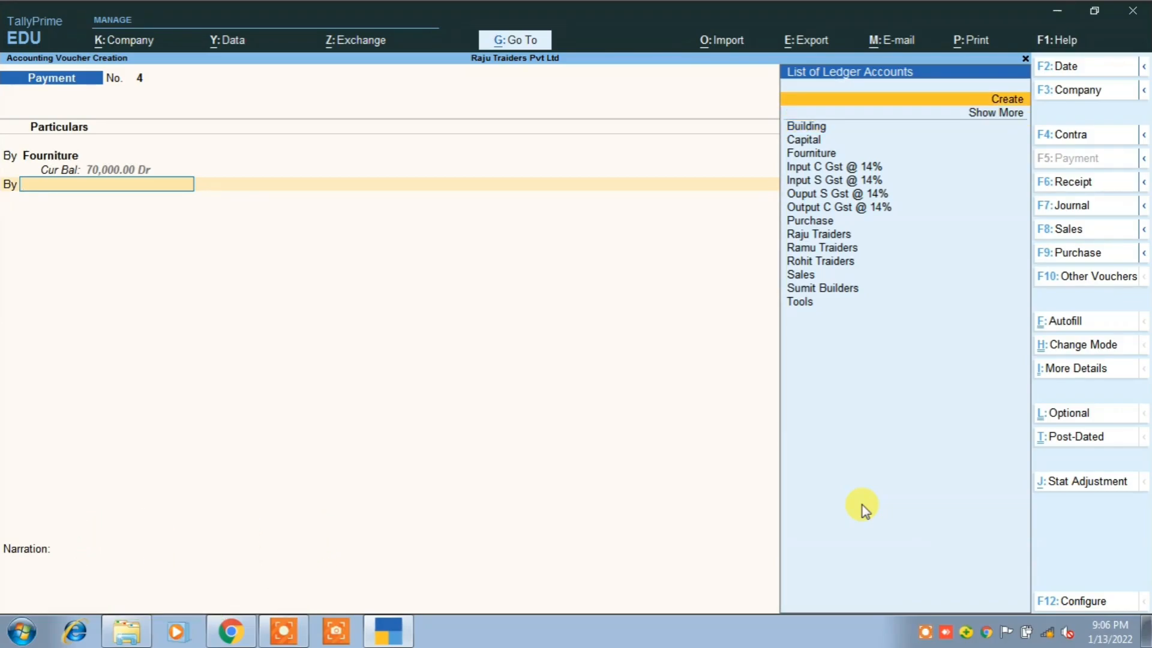
key(Return)
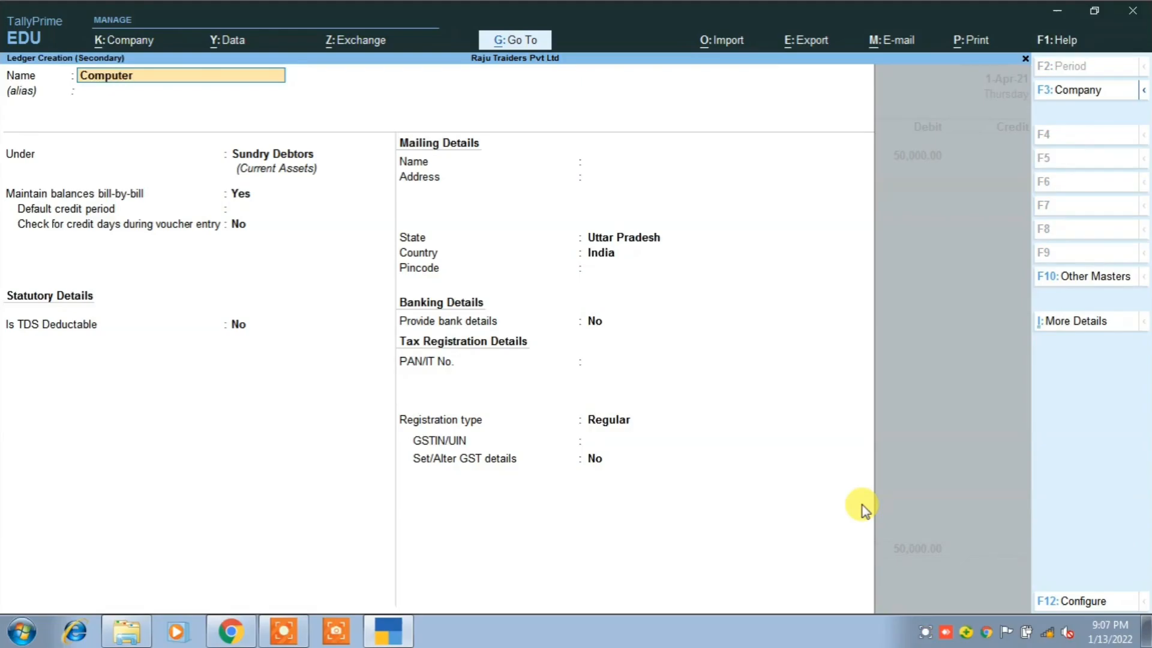
key(Return)
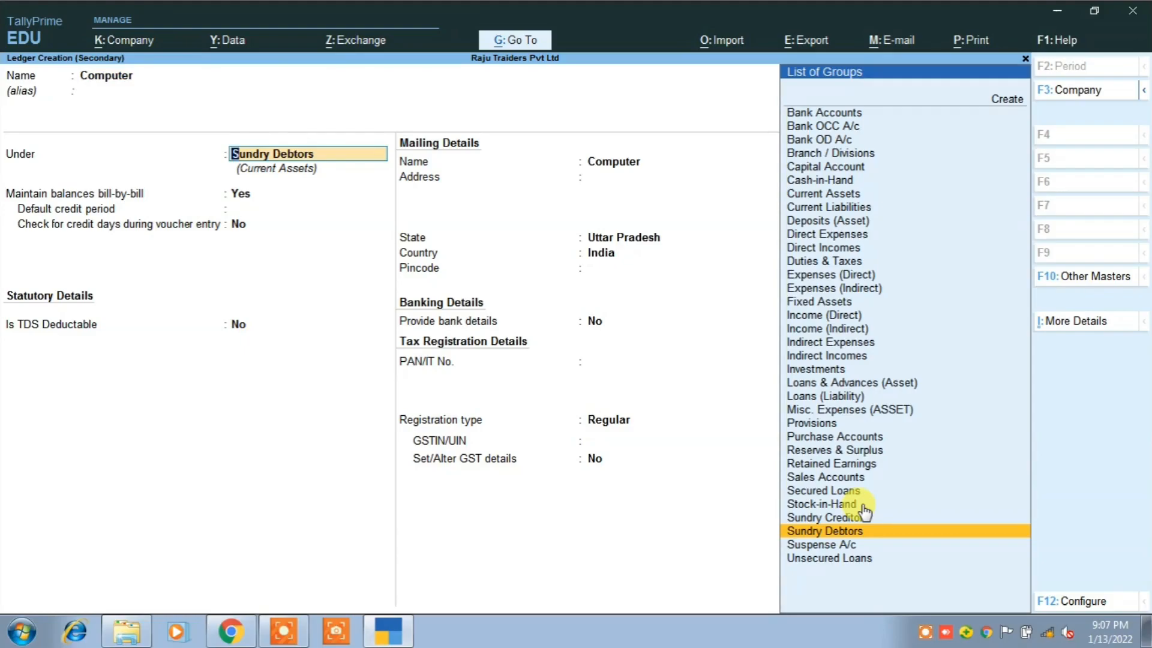
text(f)
key(Return)
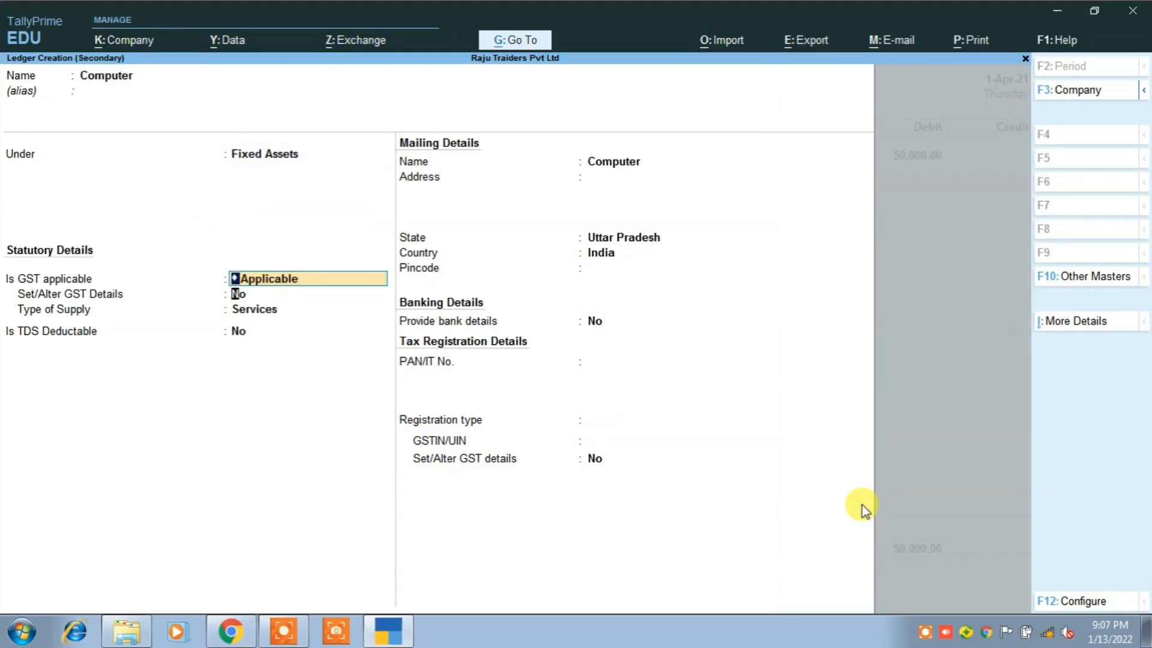
Keep GST applicable for the Computer ledger, set its type of supply to Goods and save the ledger.
key(Return)
key(Return)
key(Up)
key(Return)
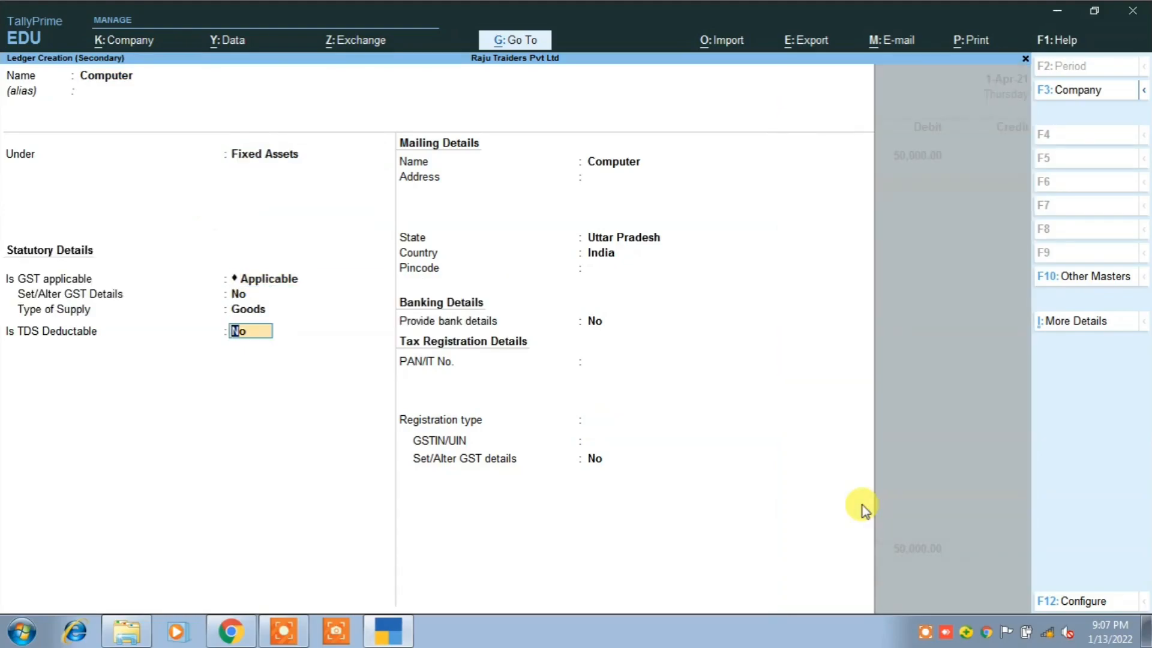
key(ctrl)
key(ctrl+a)
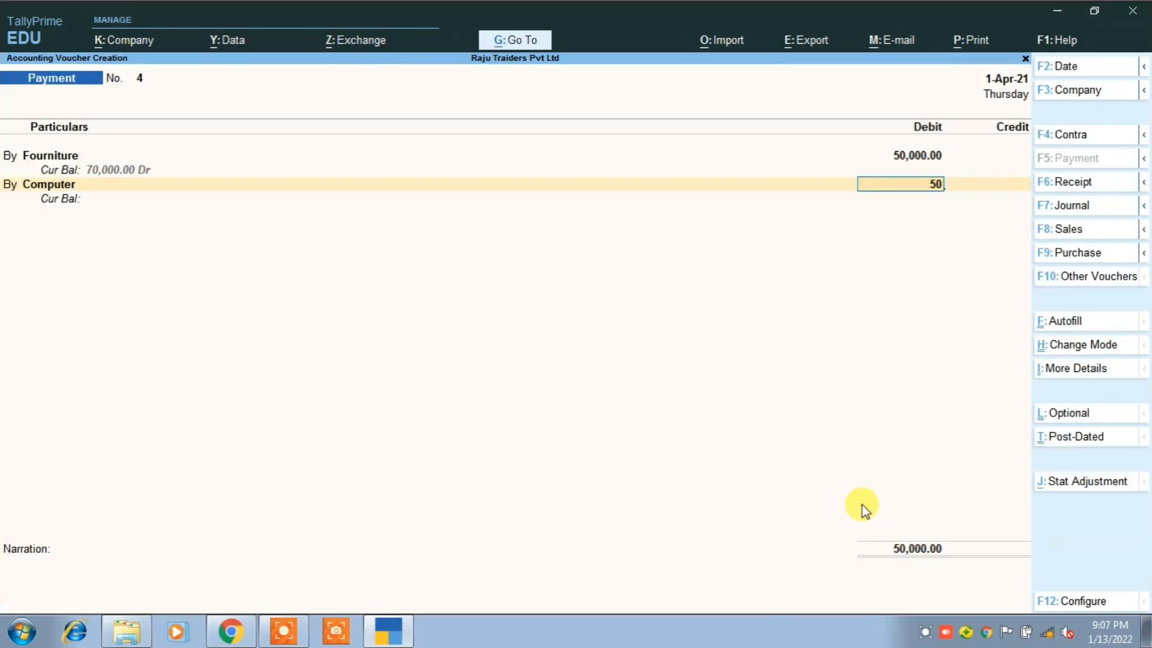
Debit Computer with 50000, then add a By line debiting Tools with 5000, checking the amount in the practice set PDF.
key(Return)
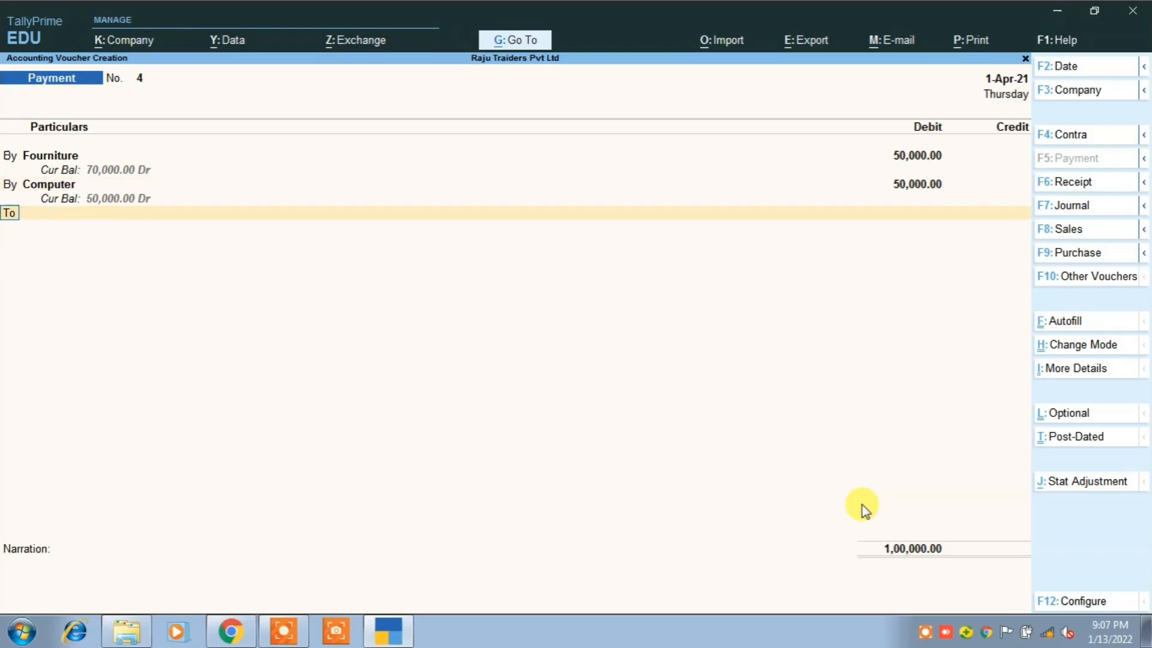
key(Return)
key(BackSpace)
text(b)
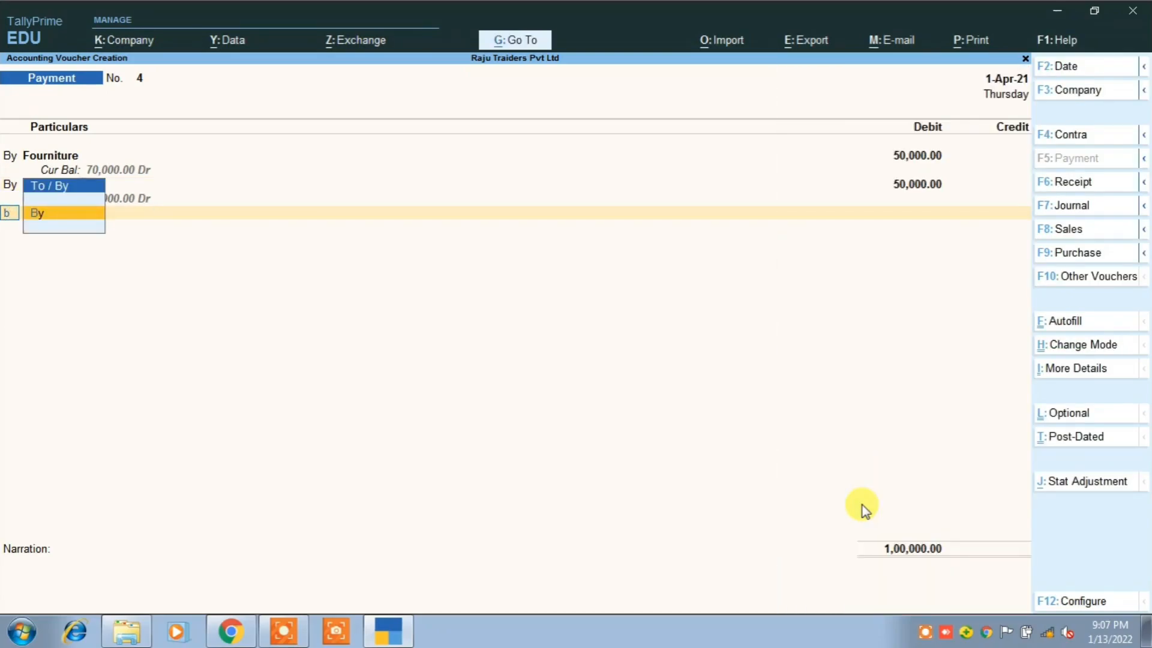
key(Return)
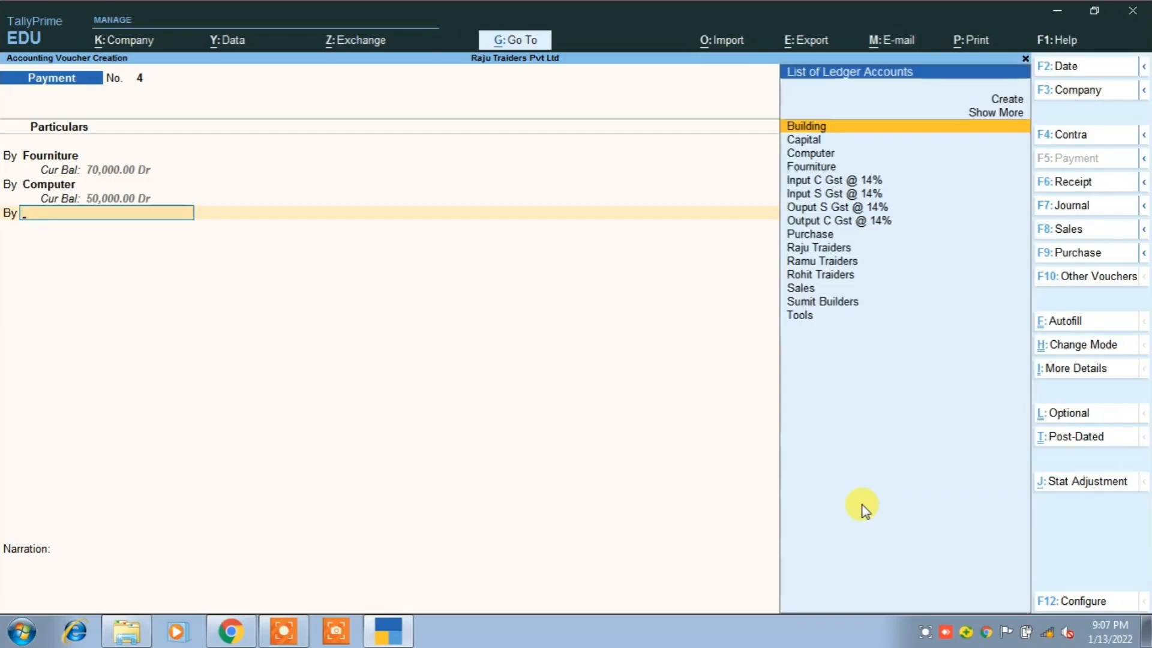
text(T)
key(Return)
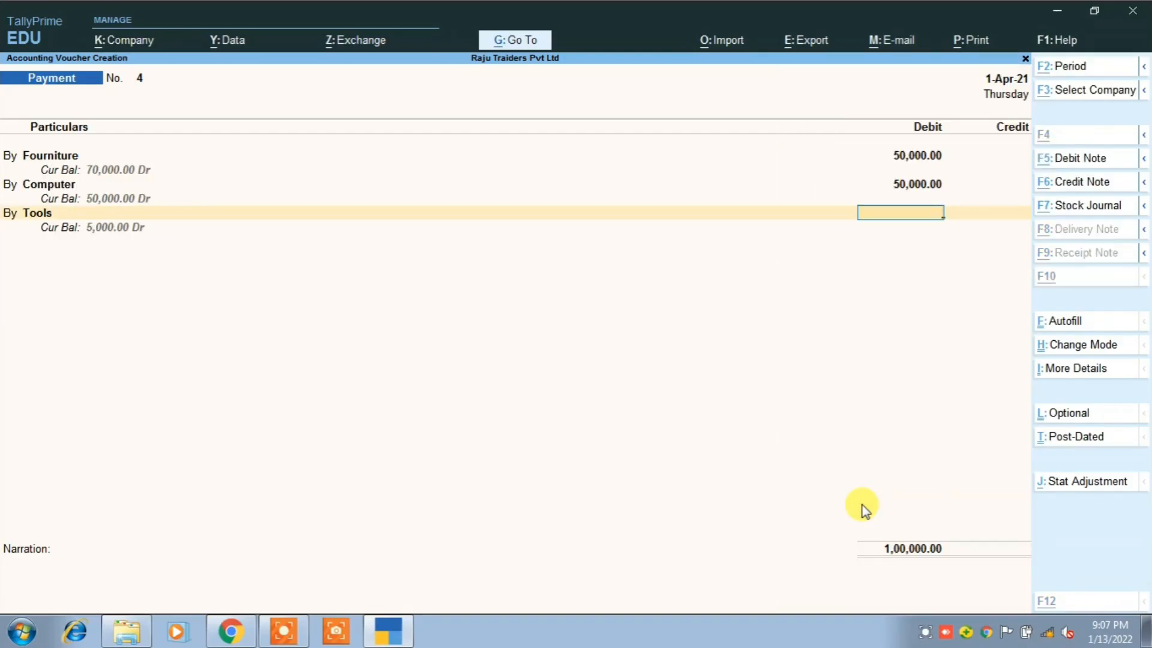
key(alt+Tab)
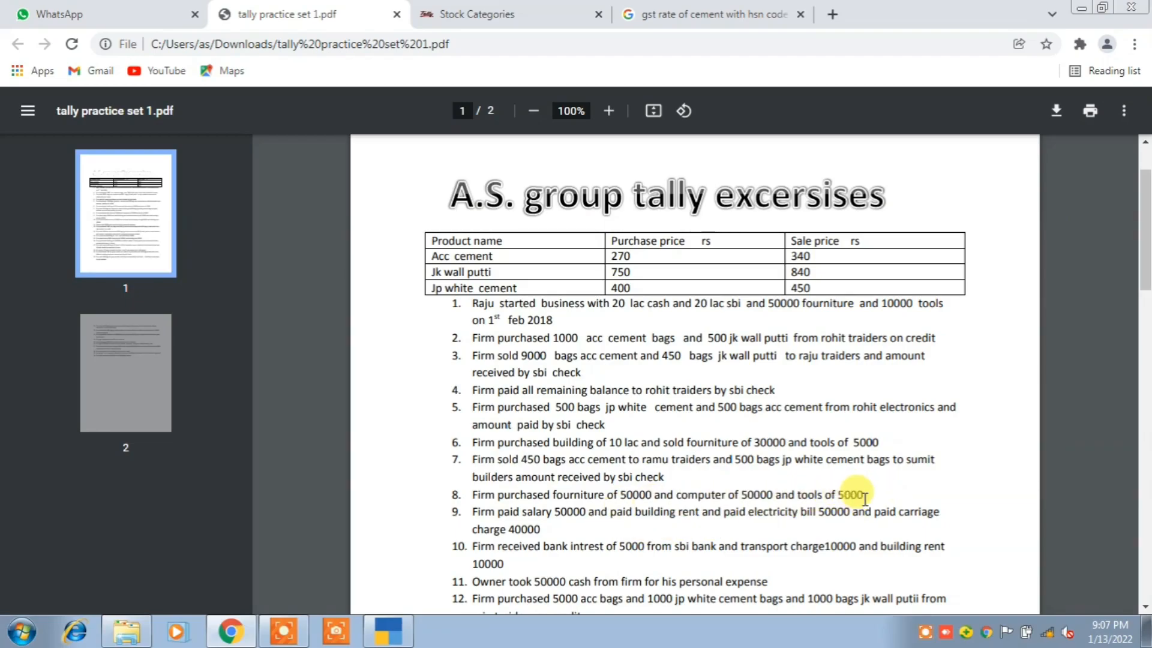
key(alt+Tab)
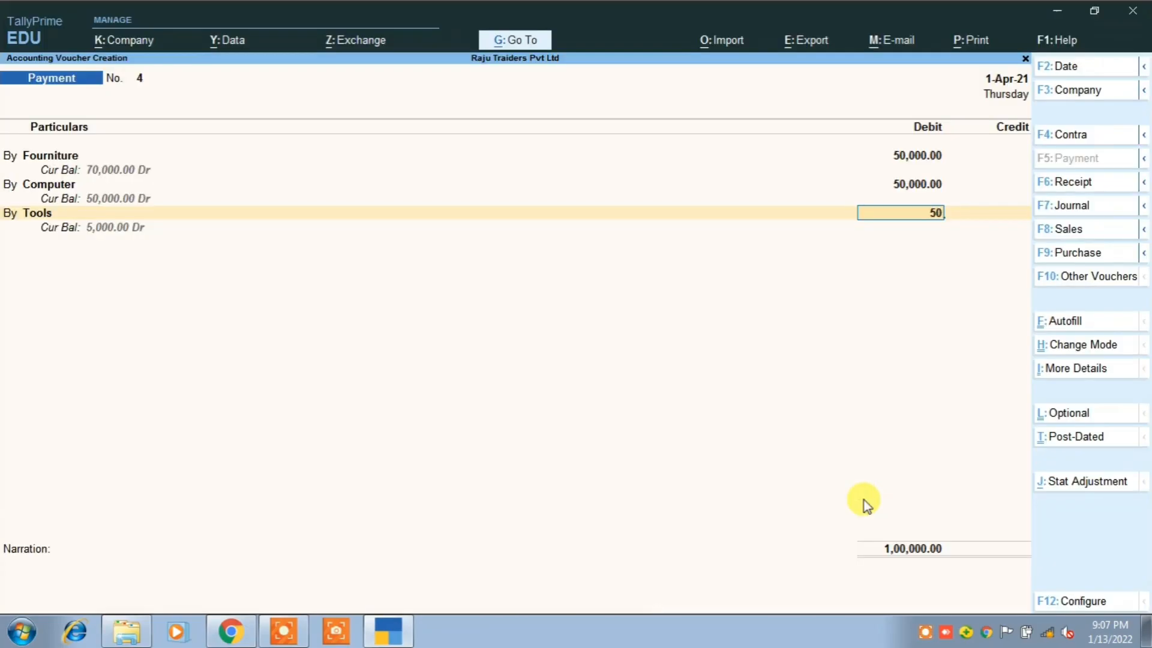
key(Return)
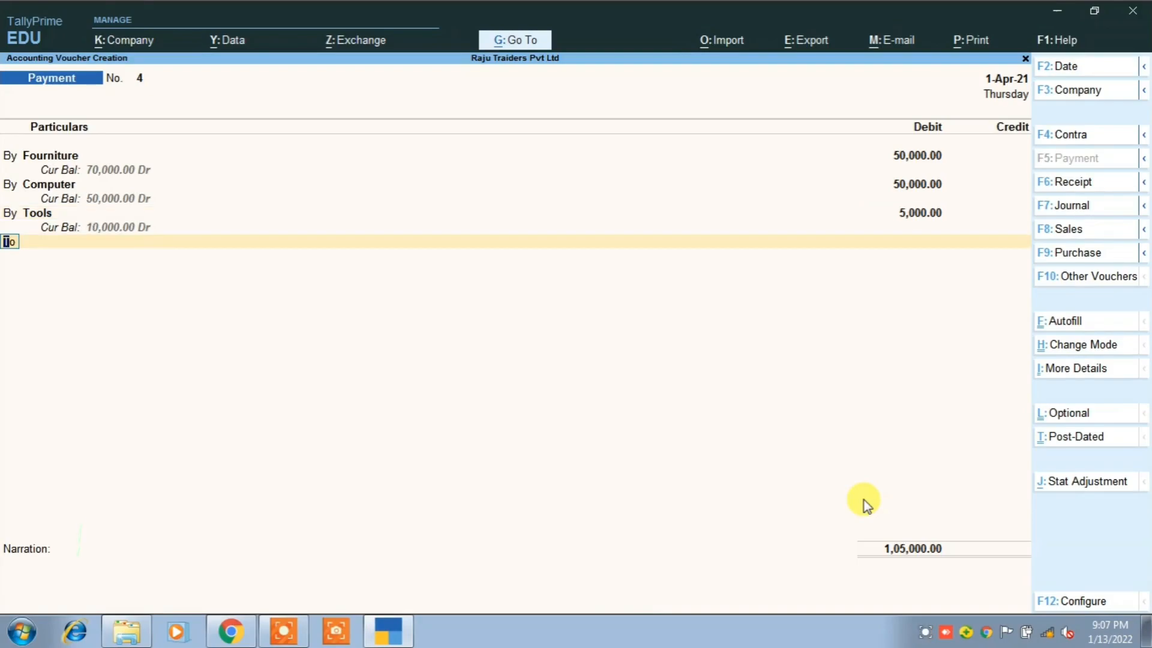
Credit Cash with 1,05,000 and save the payment voucher without a narration.
key(Return)
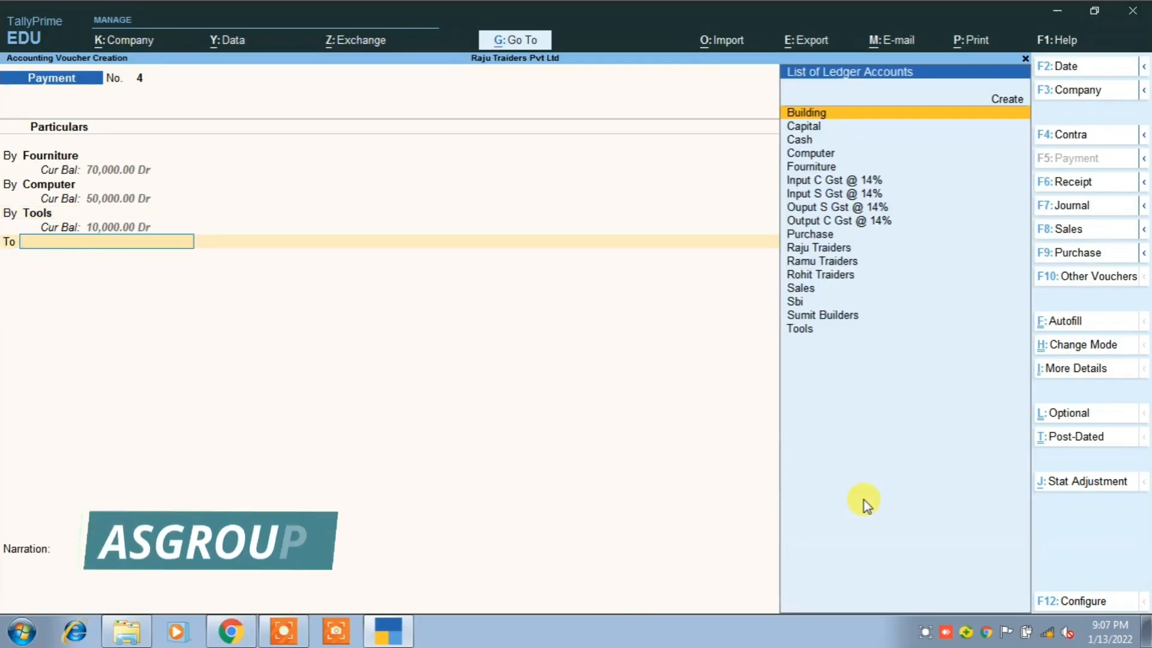
text(C)
key(Down)
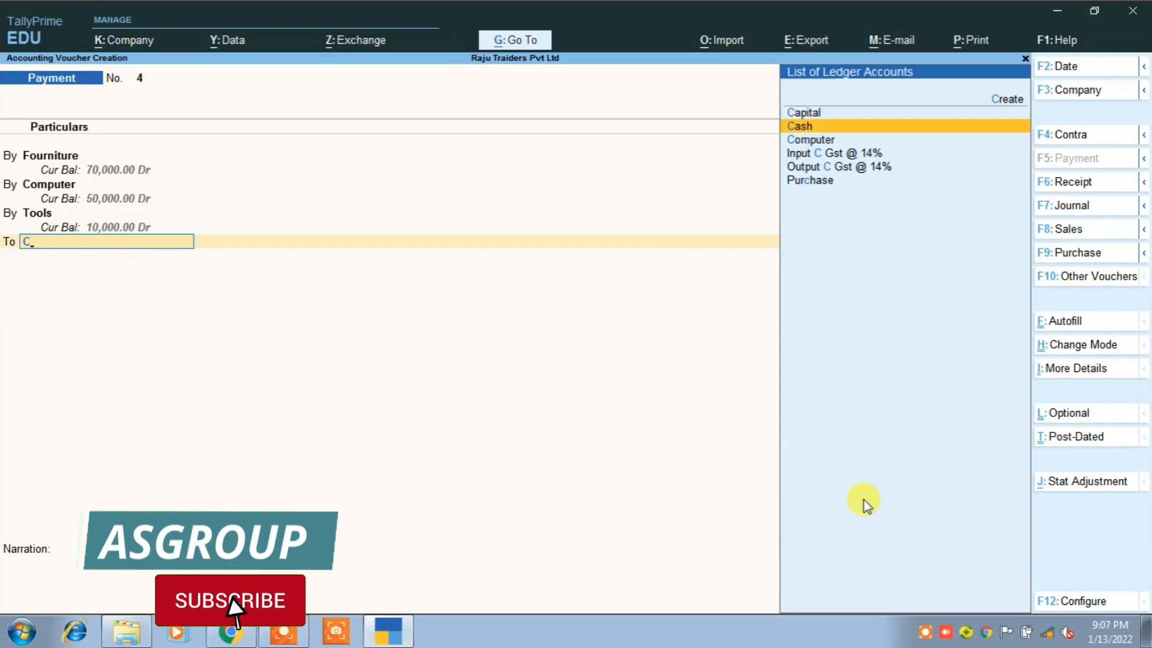
key(Return)
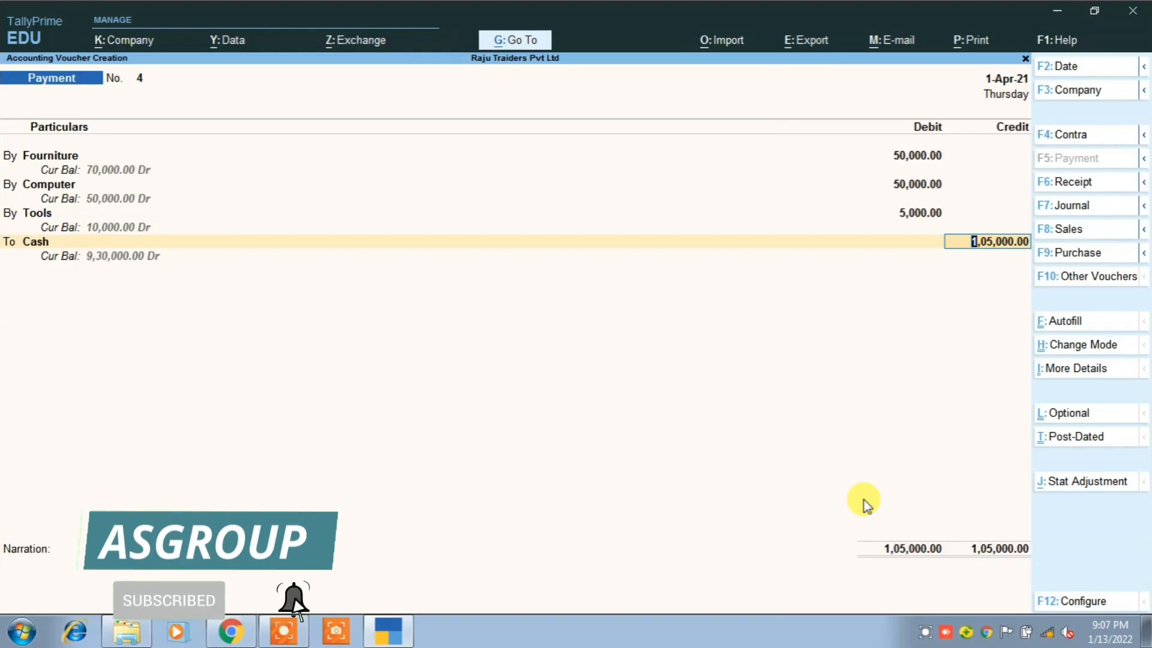
key(Return)
key(Return)
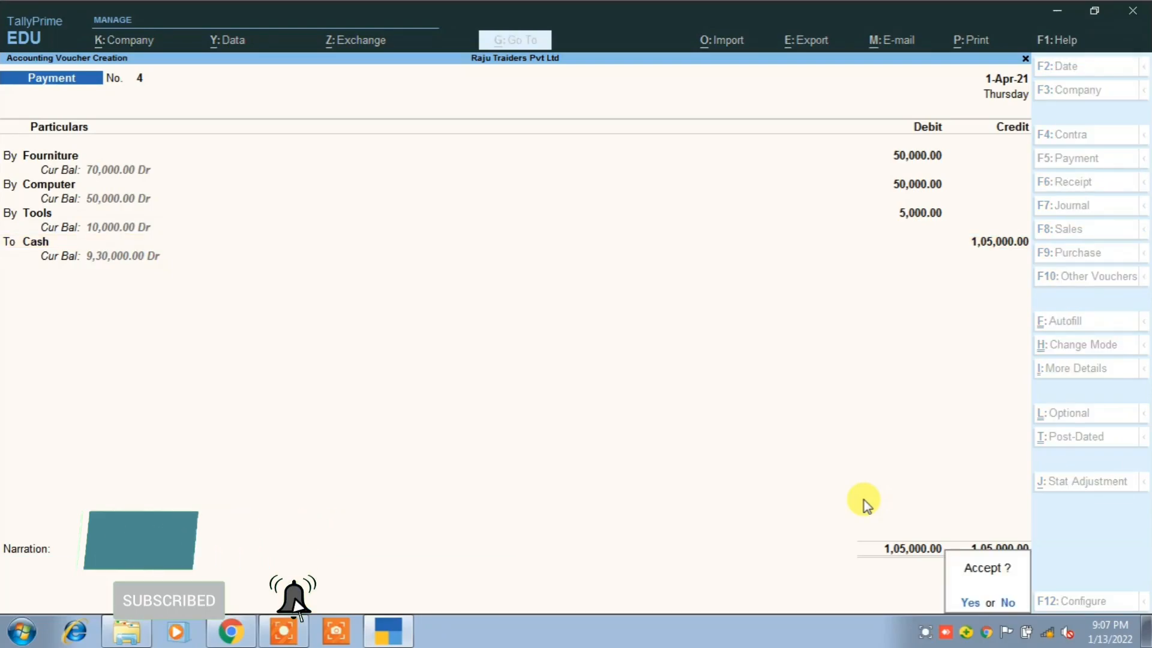
key(Return)
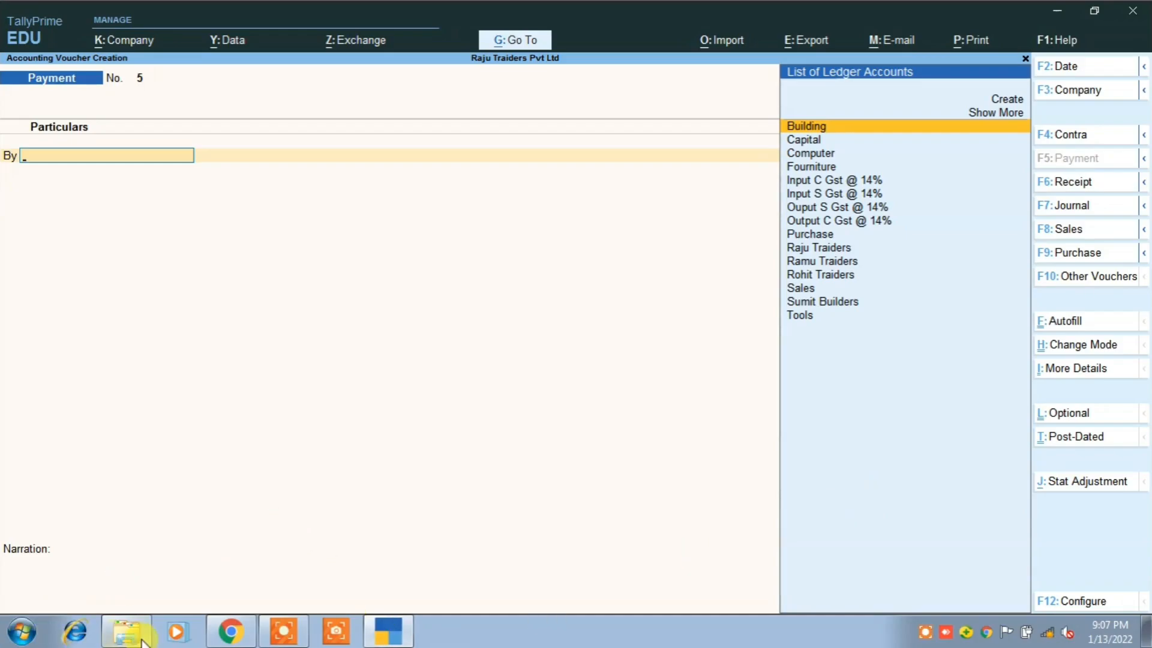
Read transaction 9 in the practice set PDF and start a new ledger named Salary from the next payment voucher.
click(231, 631)
scroll(678, 444, down, 2)
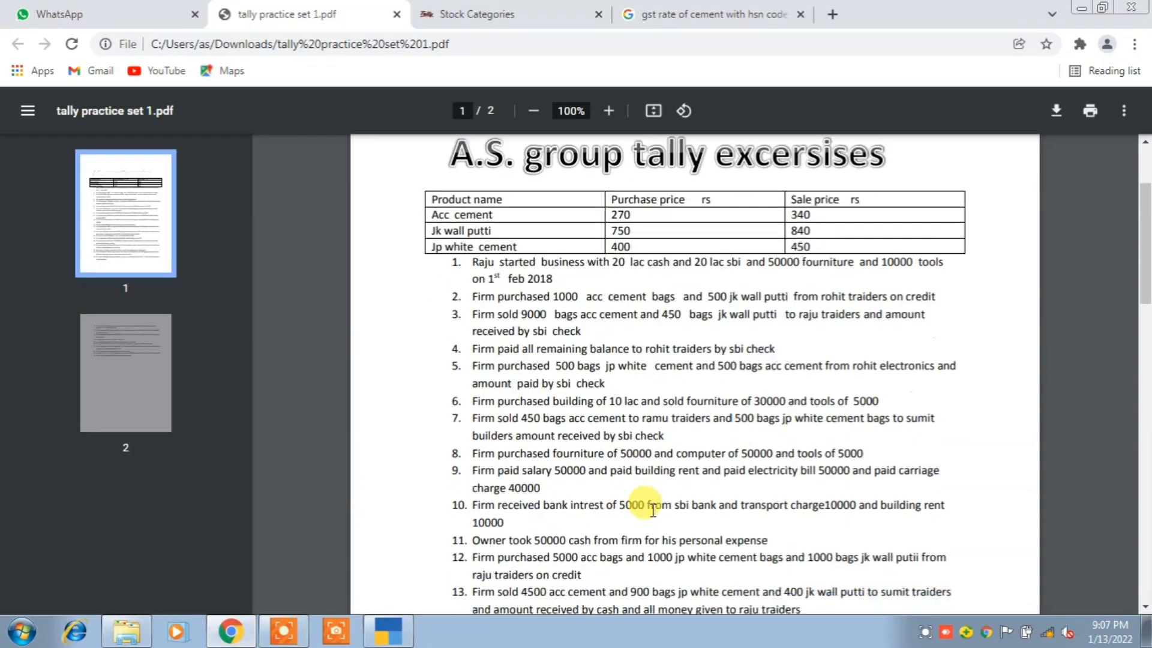
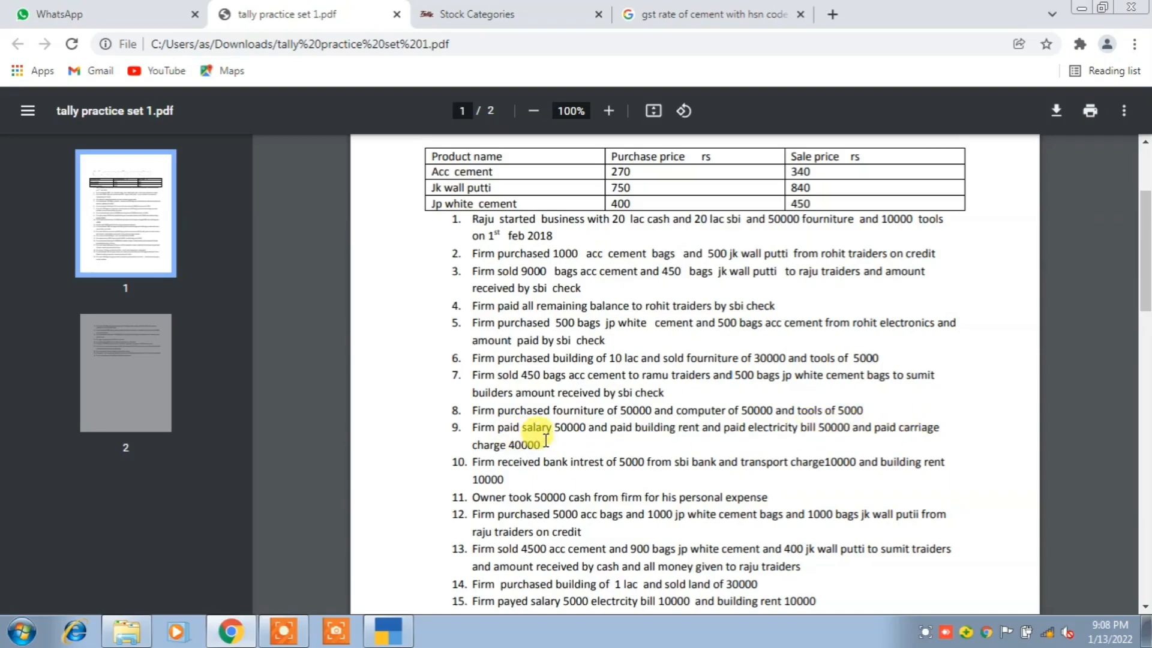
click(388, 630)
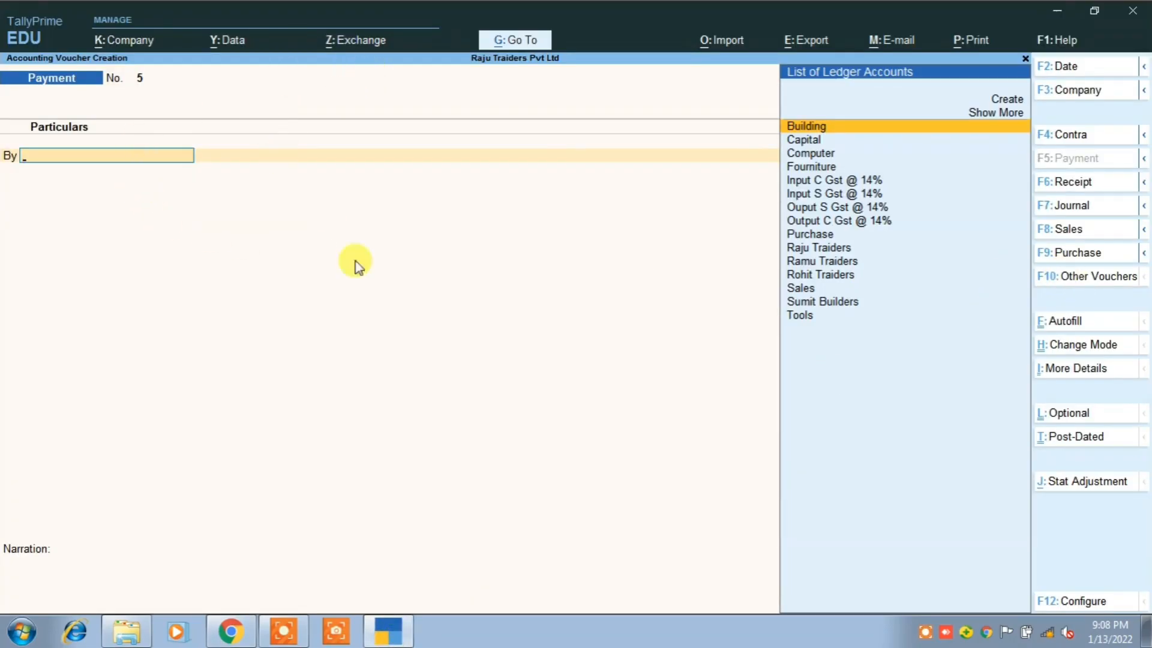
click(388, 631)
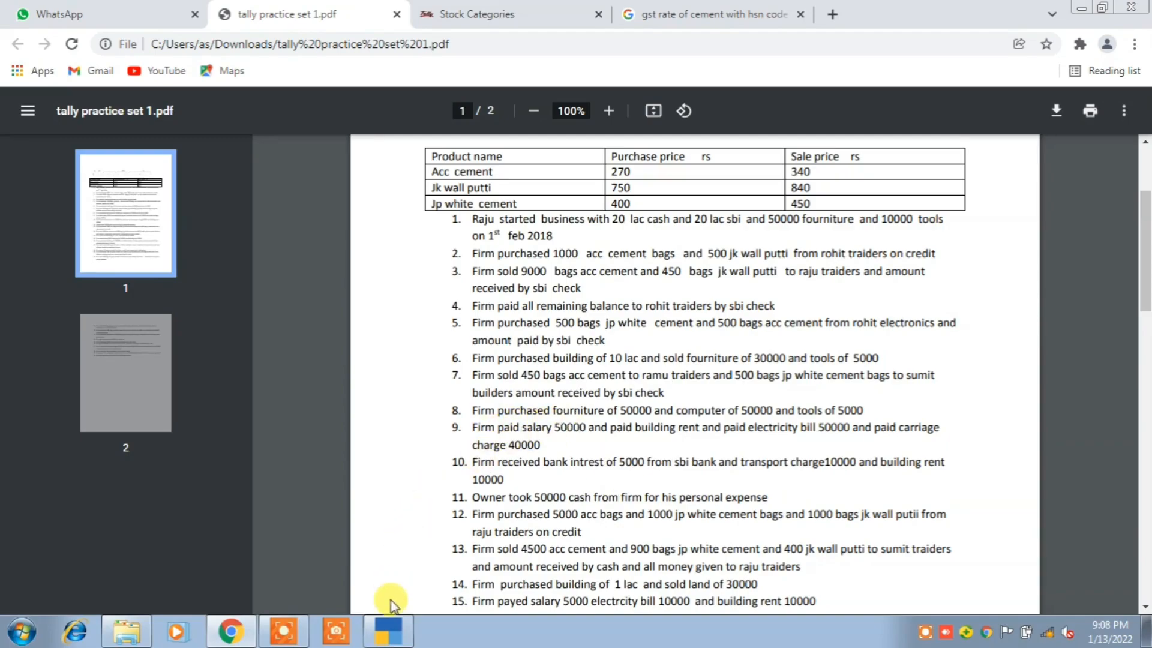
click(388, 630)
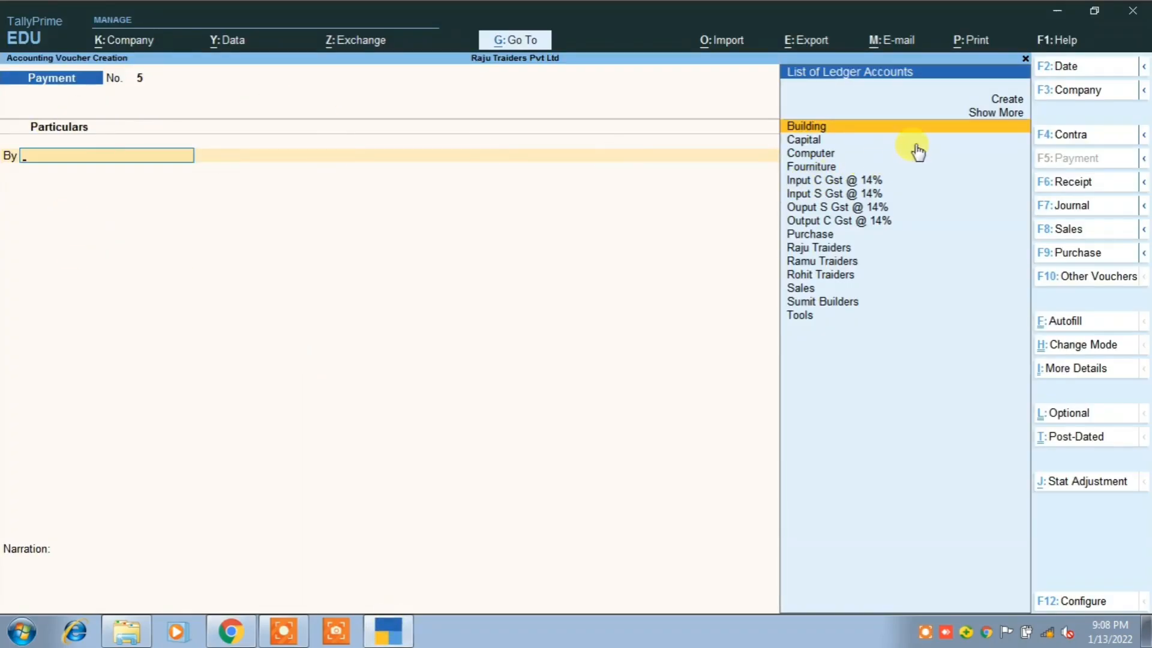
click(1009, 101)
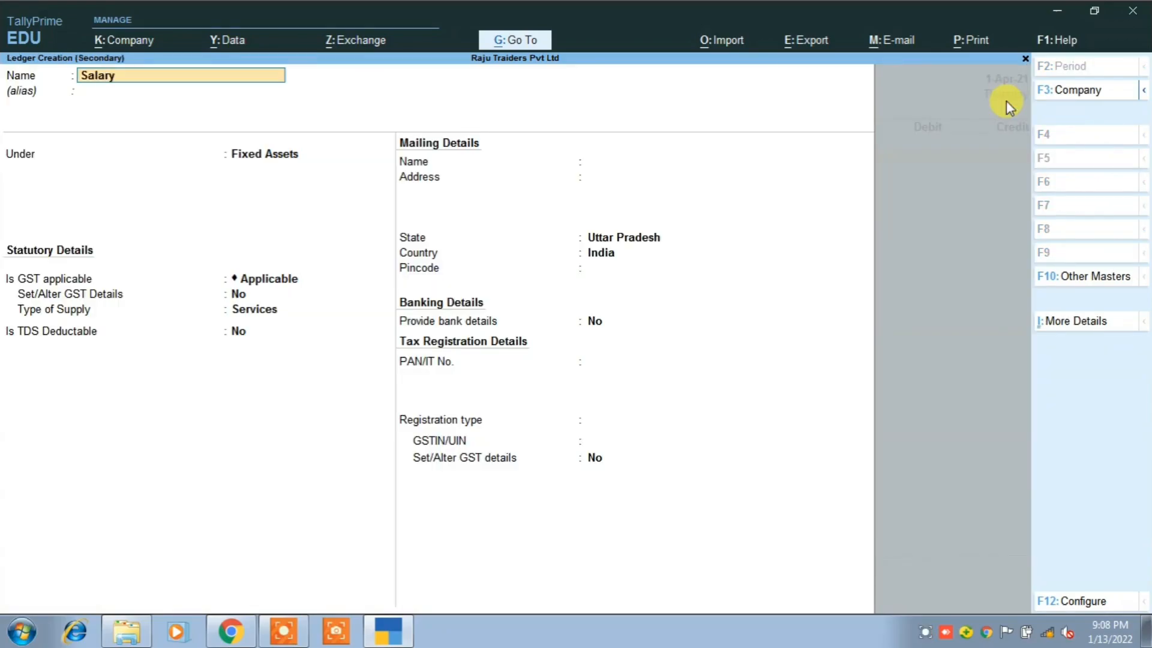
key(Return)
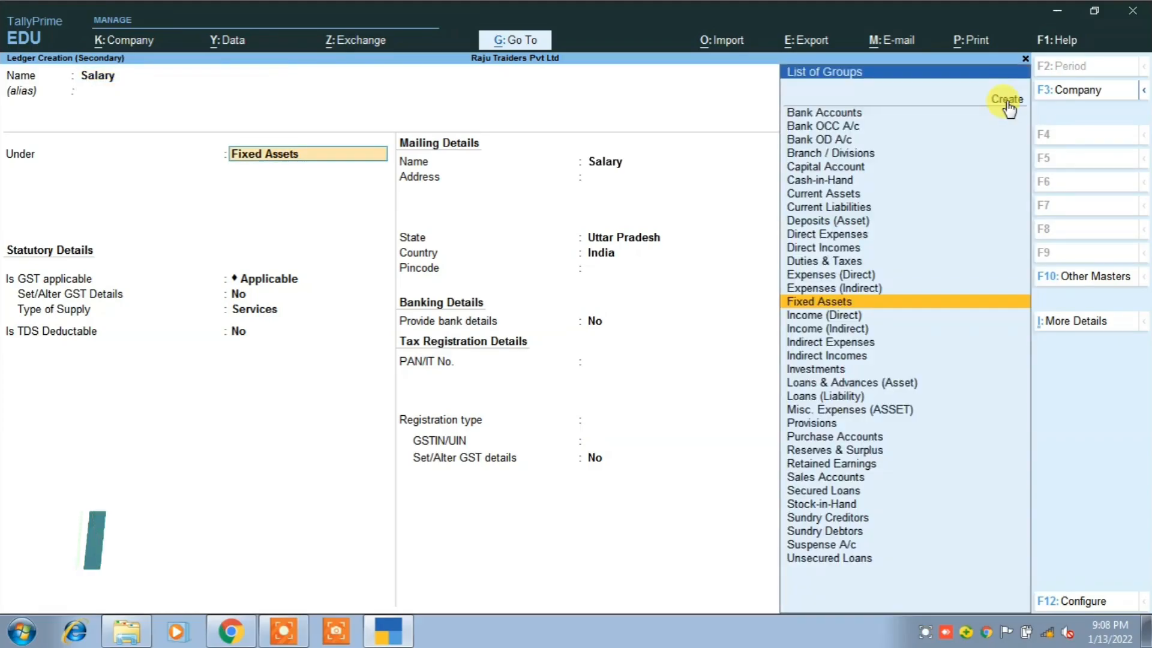
Place the Salary ledger under Indirect Expenses with ledger type Not Applicable, save it and debit it with 50000.
text(I)
key(Down)
key(Down)
key(Down)
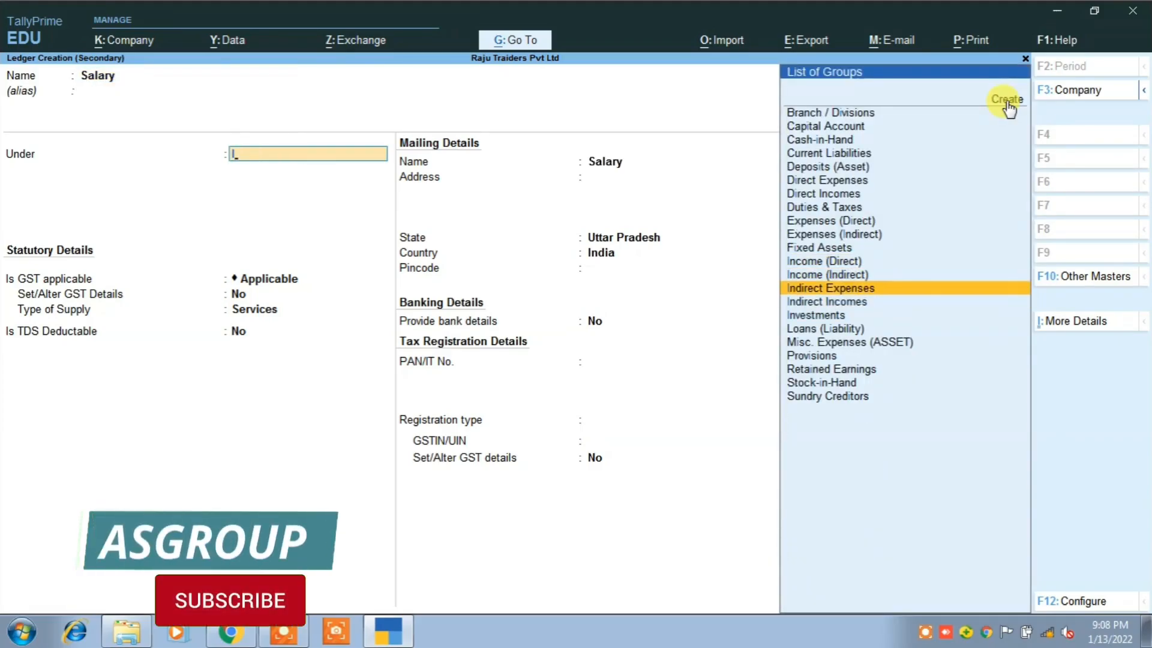
key(Return)
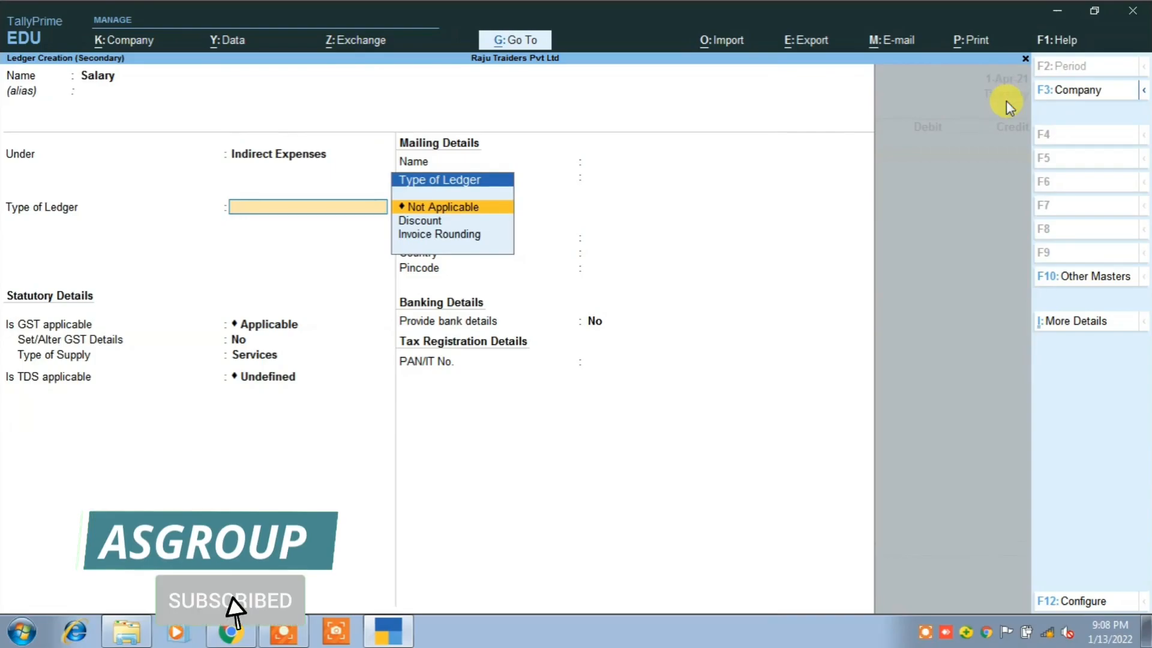
key(Return)
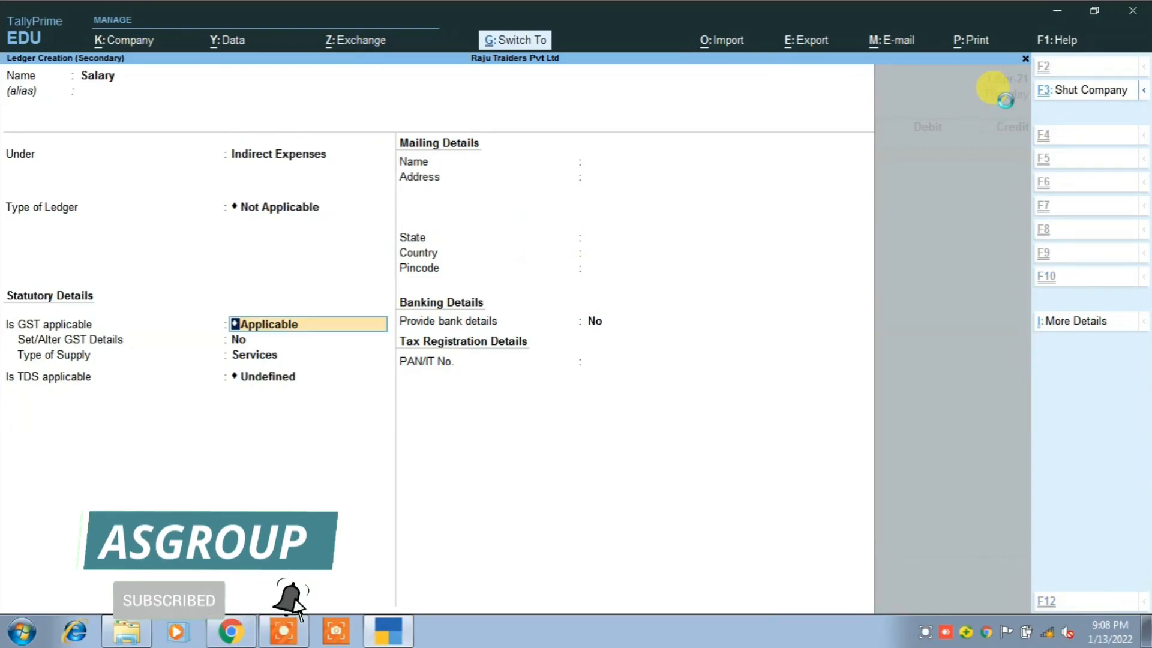
key(ctrl+a)
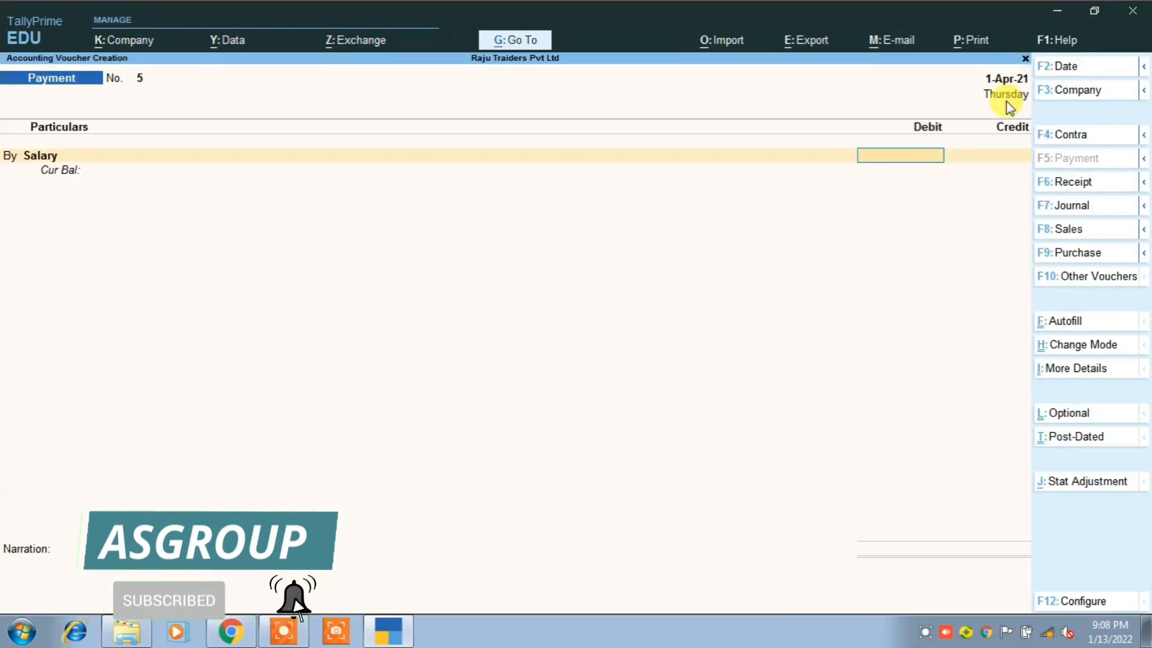
text(500000.00)
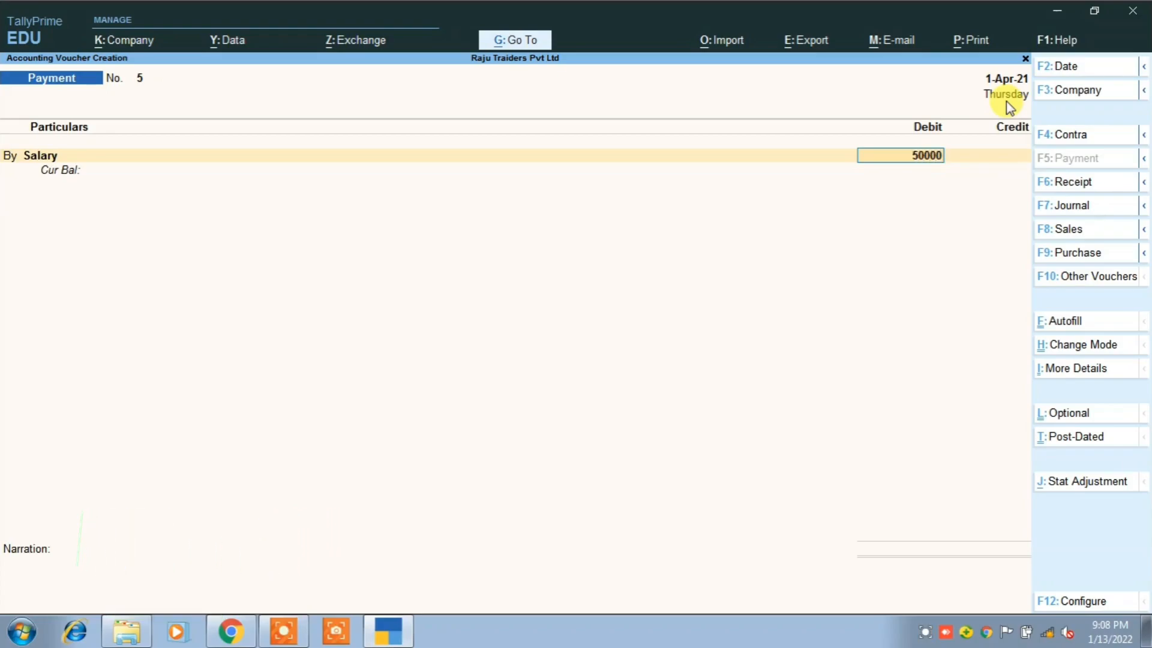
key(Return)
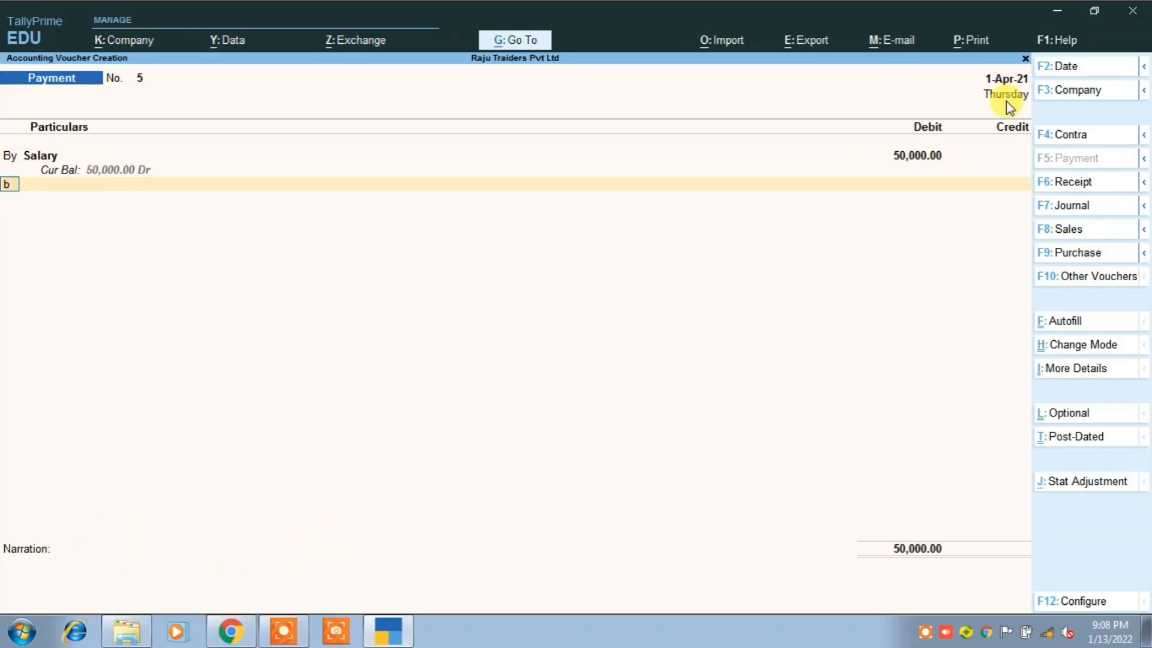
Add a second By line, create a Building Rent ledger under Indirect Expenses and debit it with 50000.
text(b)
key(Return)
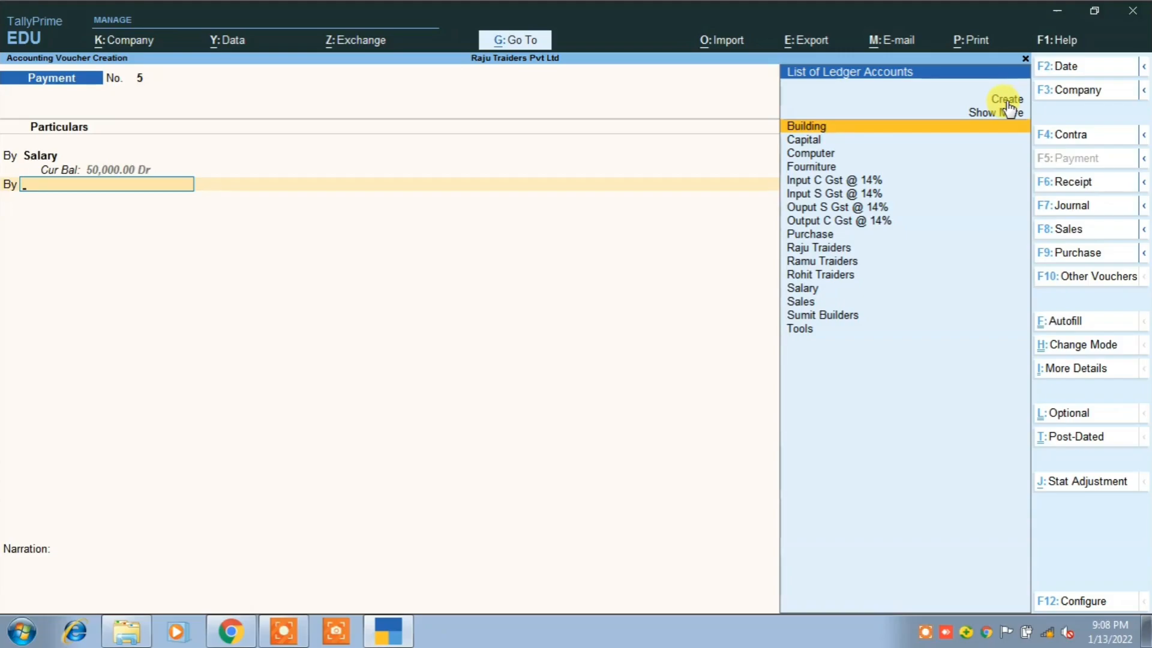
click(1008, 100)
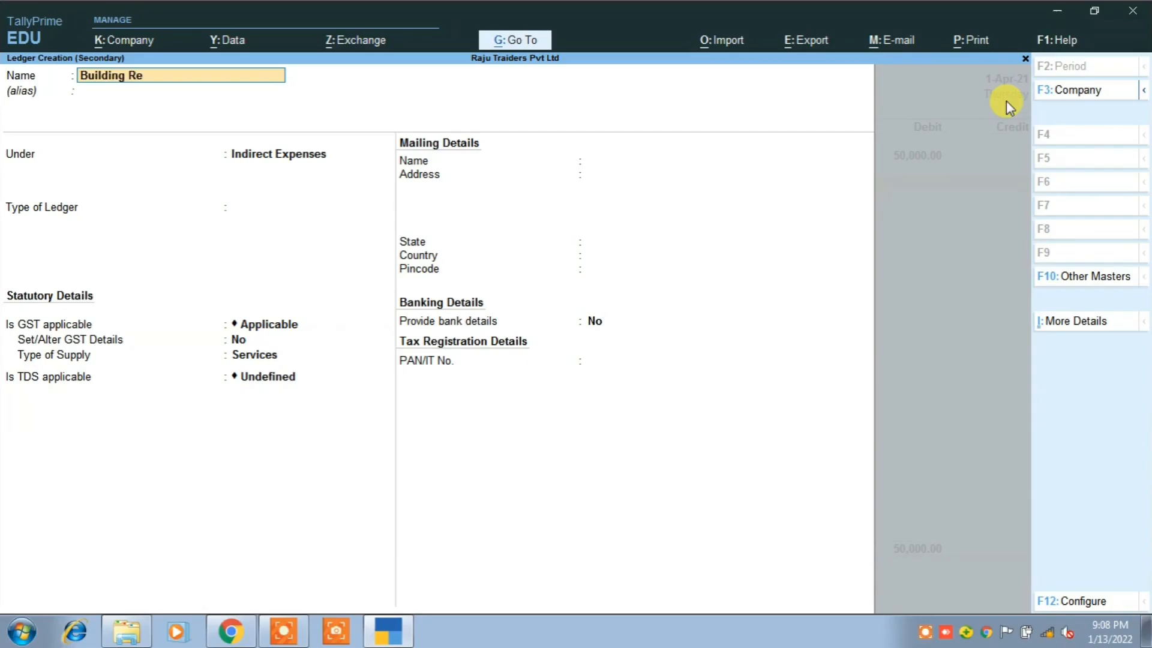
key(Return)
key(Return)
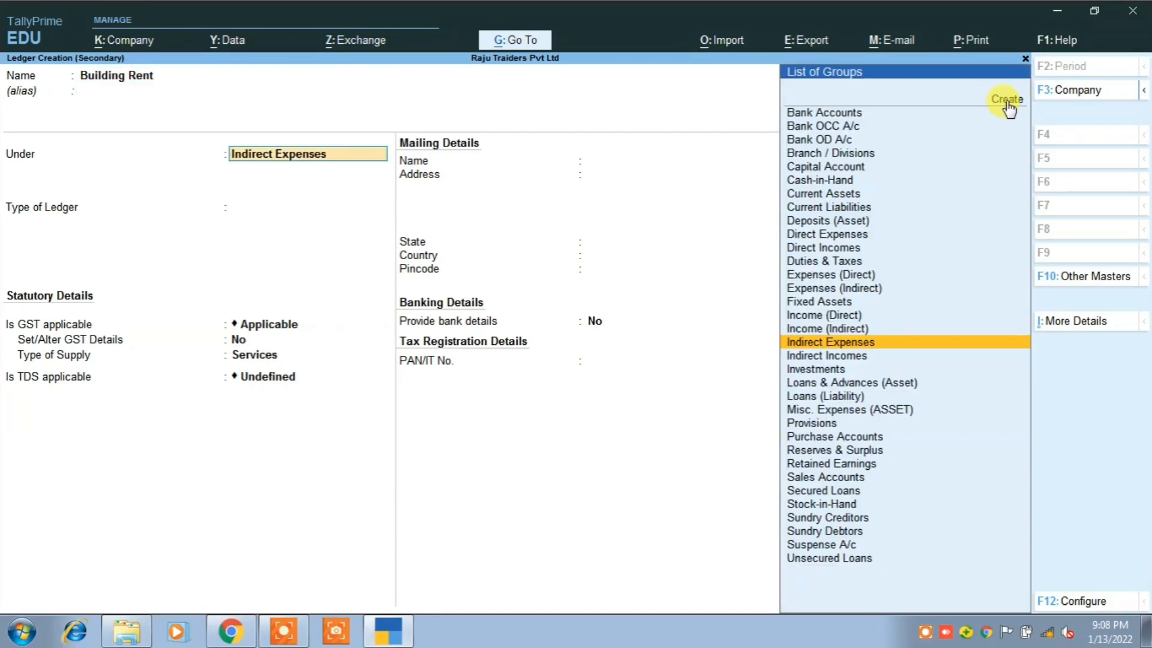
key(Return)
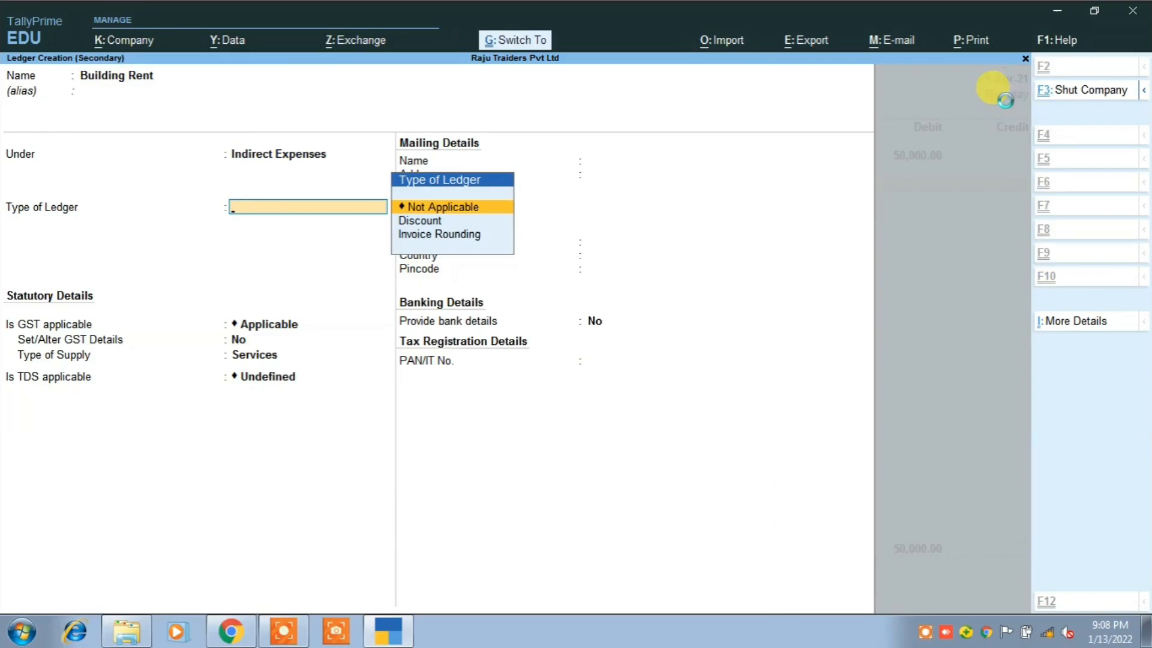
key(ctrl+a)
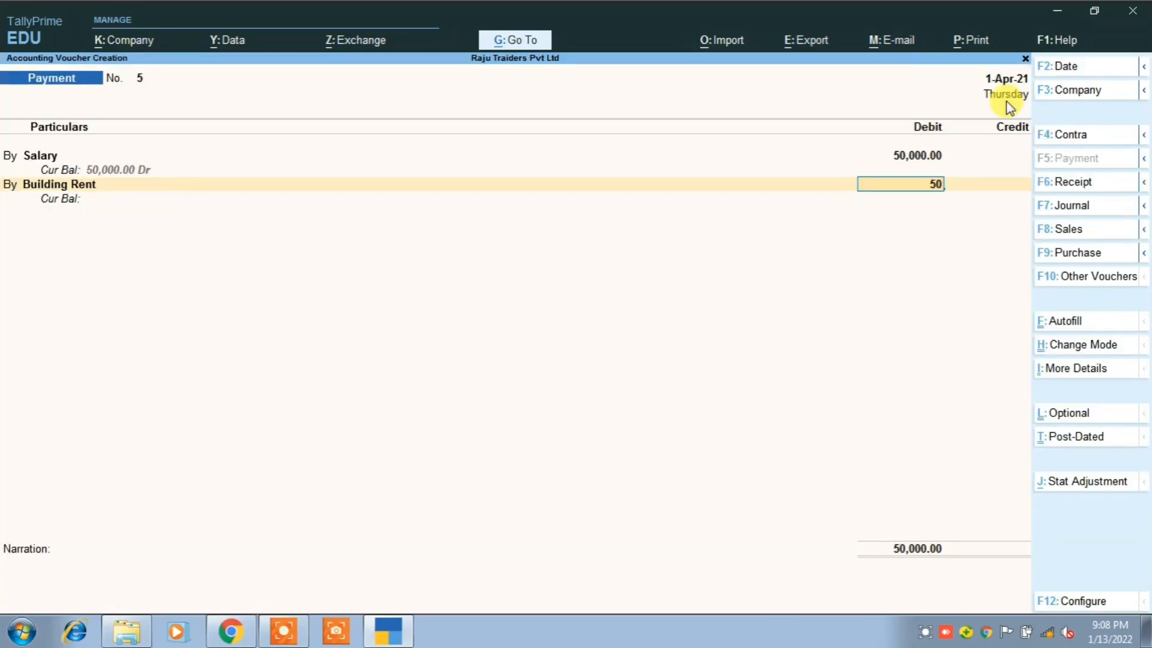
text(50000)
key(Return)
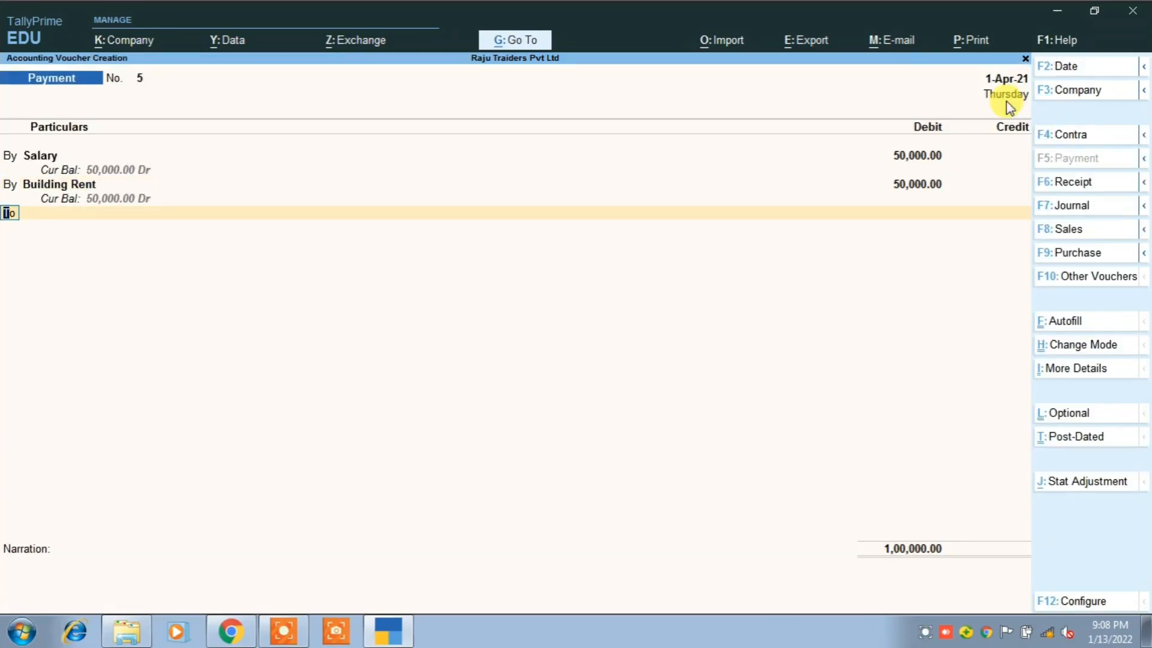
Add a third By line and create an Electricity Bill ledger under Indirect Expenses for it.
text(b)
key(Return)
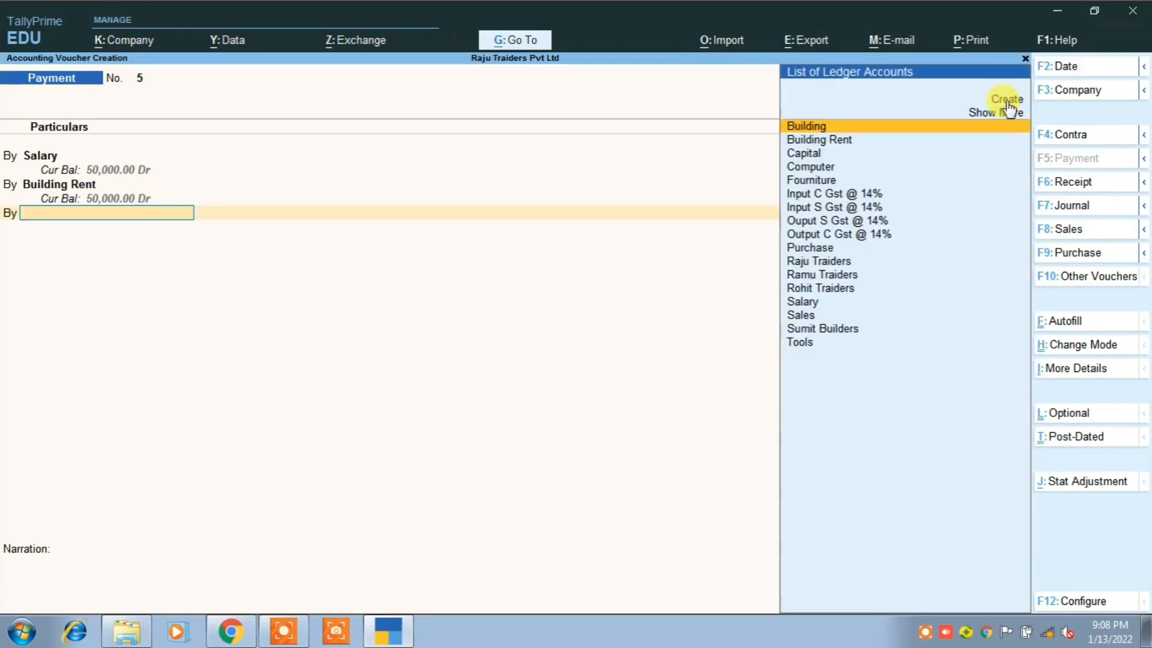
click(1008, 99)
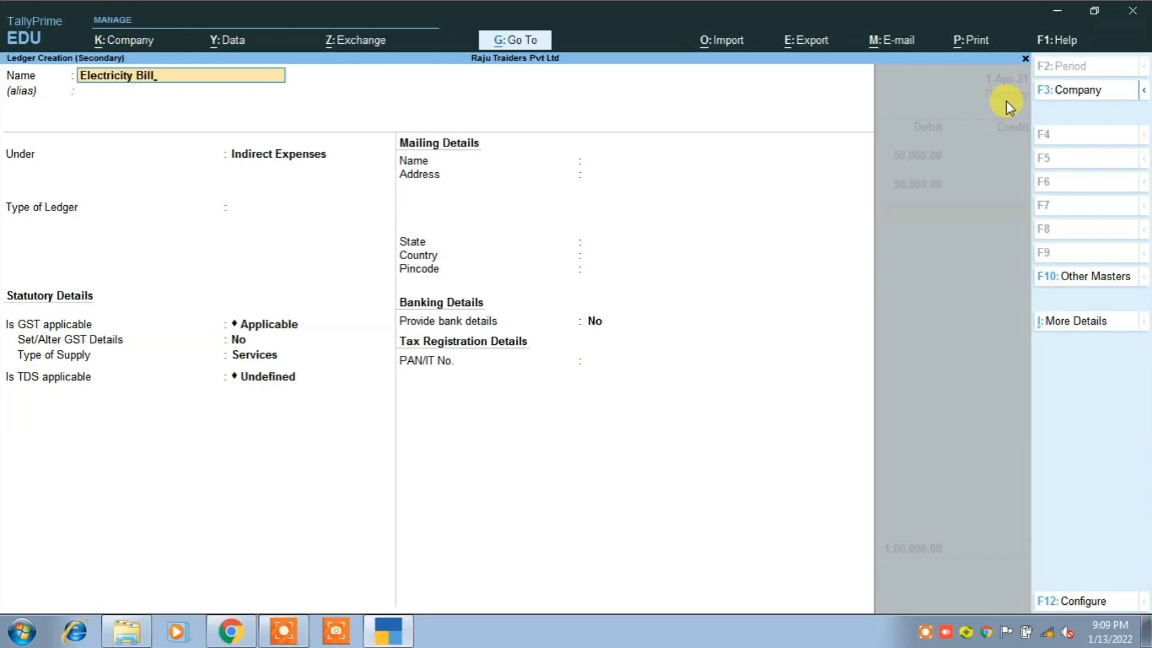
key(Return)
key(Return)
key(Return)
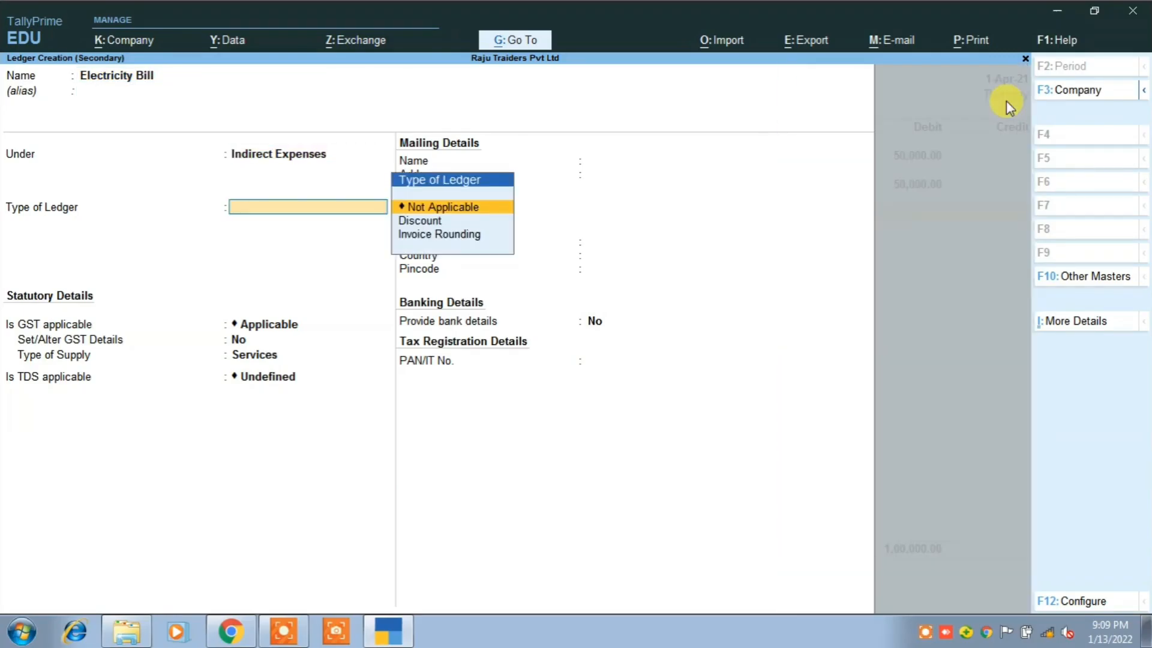
key(ctrl+a)
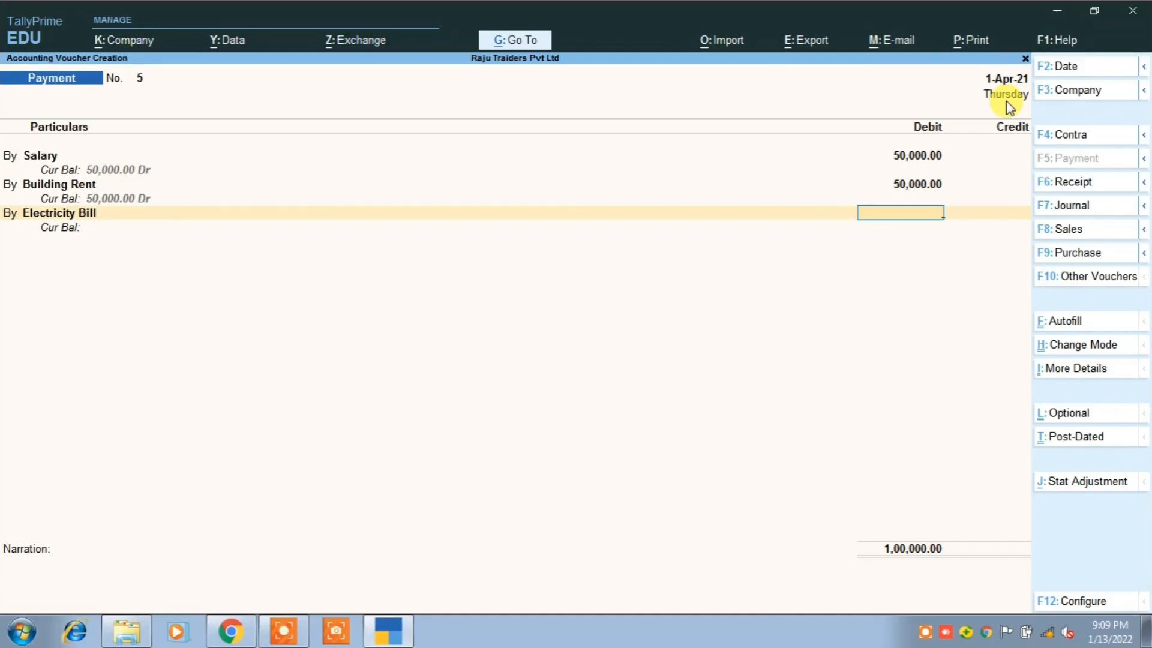
Check the electricity bill amount in transaction 9 of the practice set PDF and debit Electricity Bill with 50000.
key(alt+Tab)
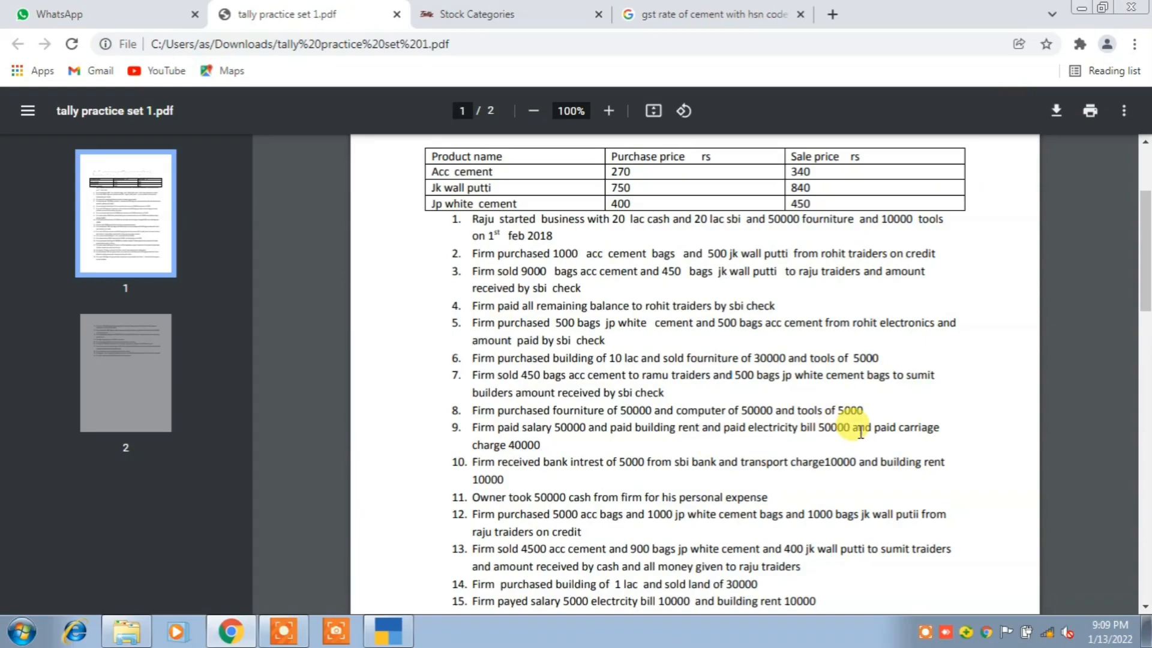
key(alt+Tab)
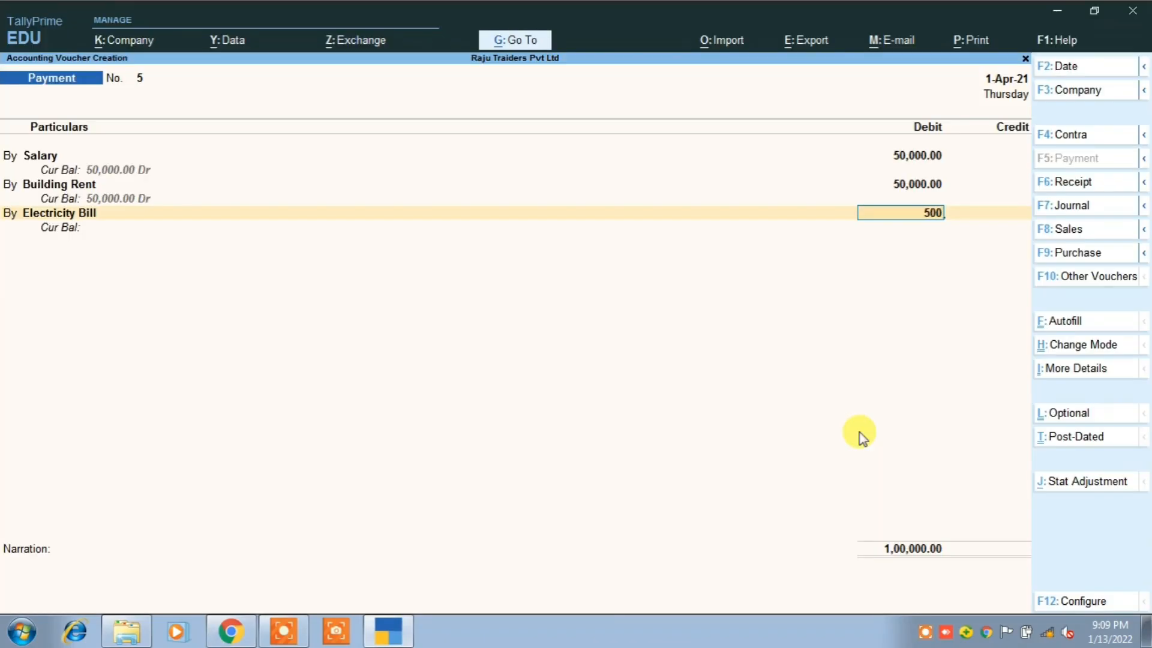
key(Return)
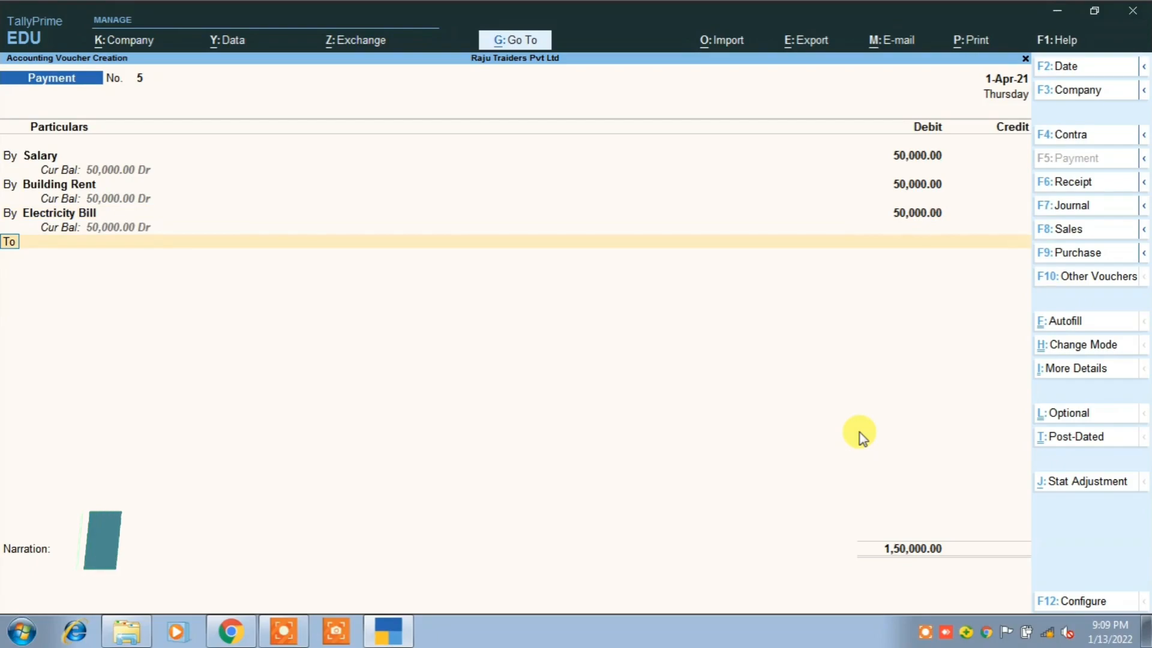
Add a fourth By line to the payment voucher and start a new ledger named Carriege Charge for it.
text(b)
key(Return)
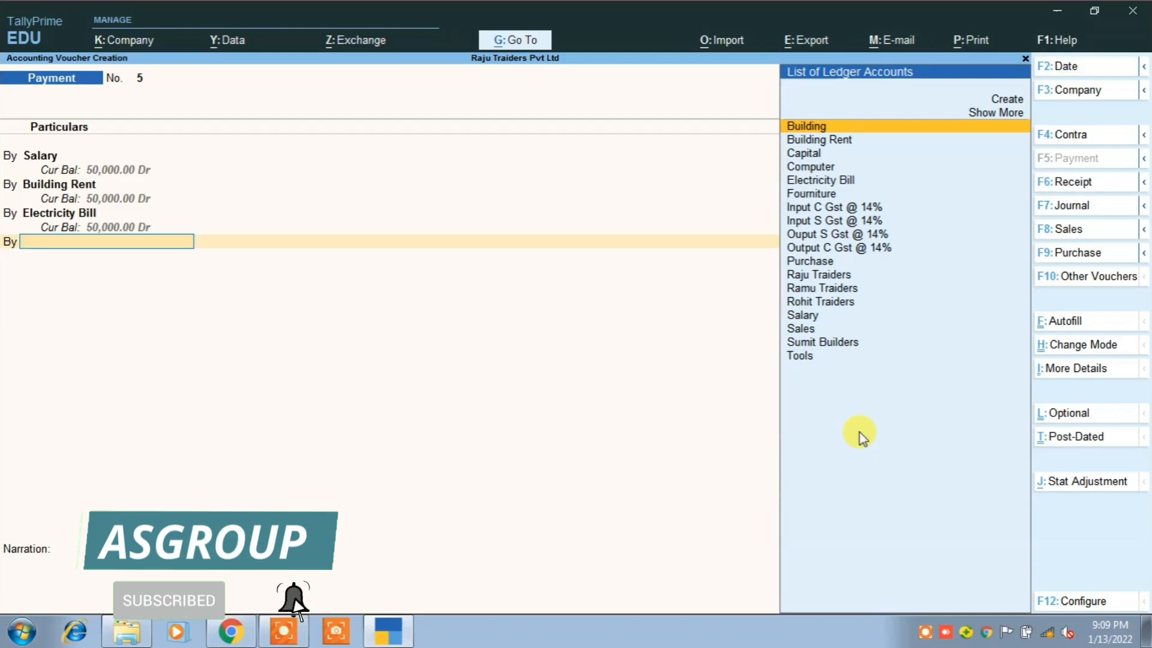
key(Up)
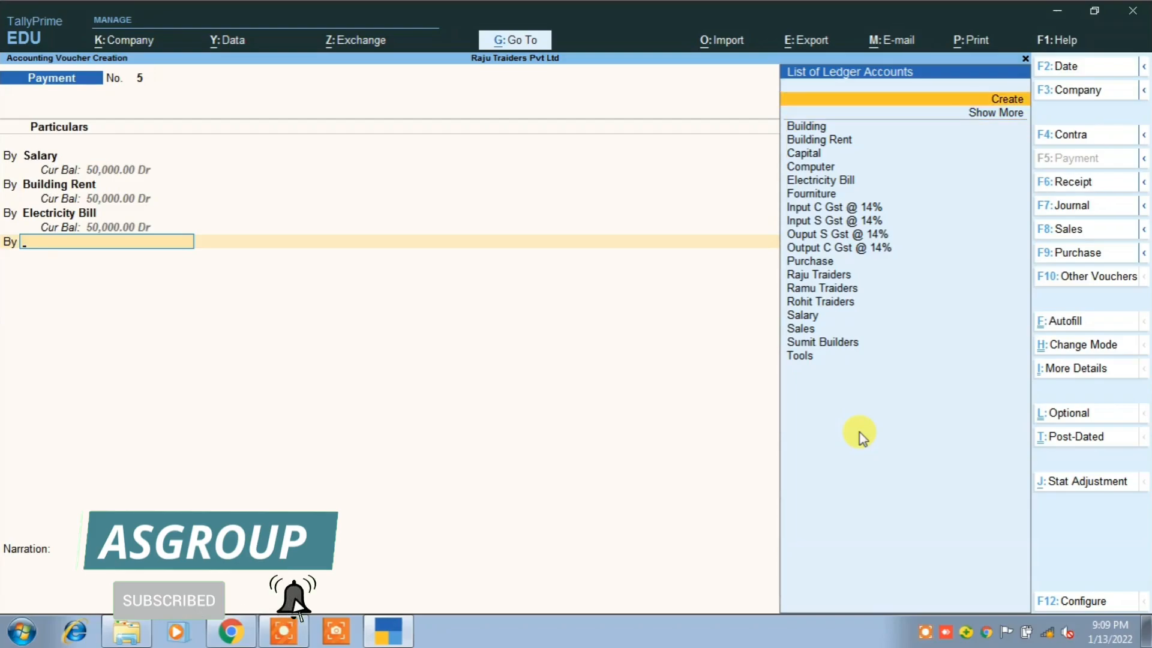
key(Return)
text(Carriege Charge)
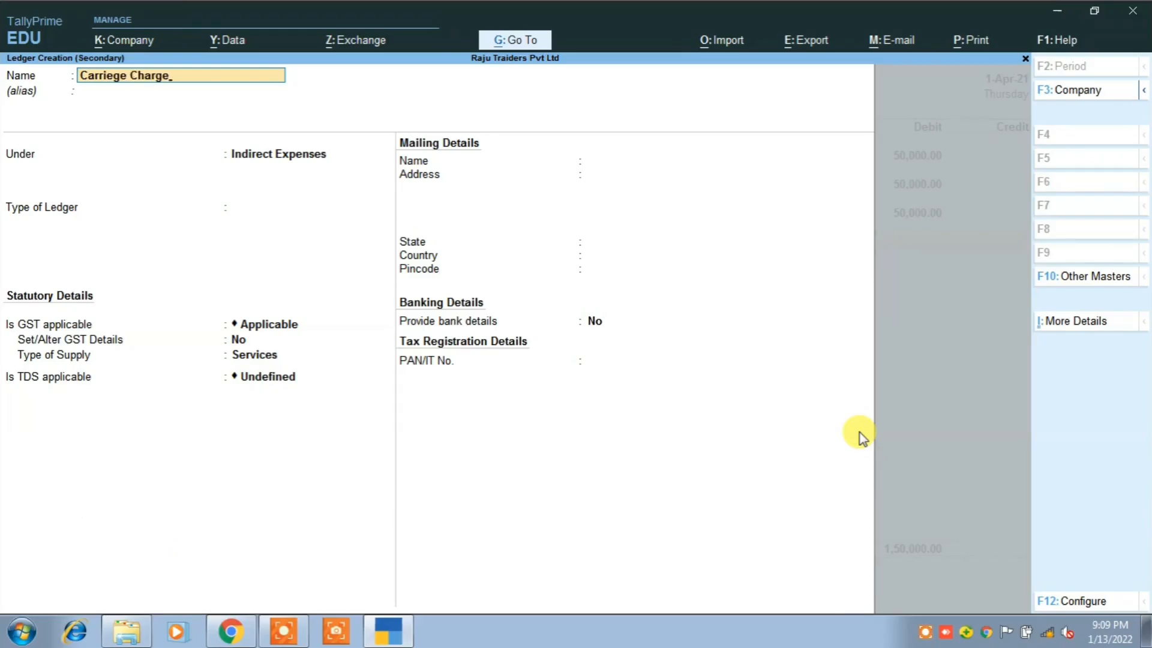
Place the Carriege Charge ledger under Direct Expenses with ledger type Not Applicable, save it and debit it with 40000.
key(Return)
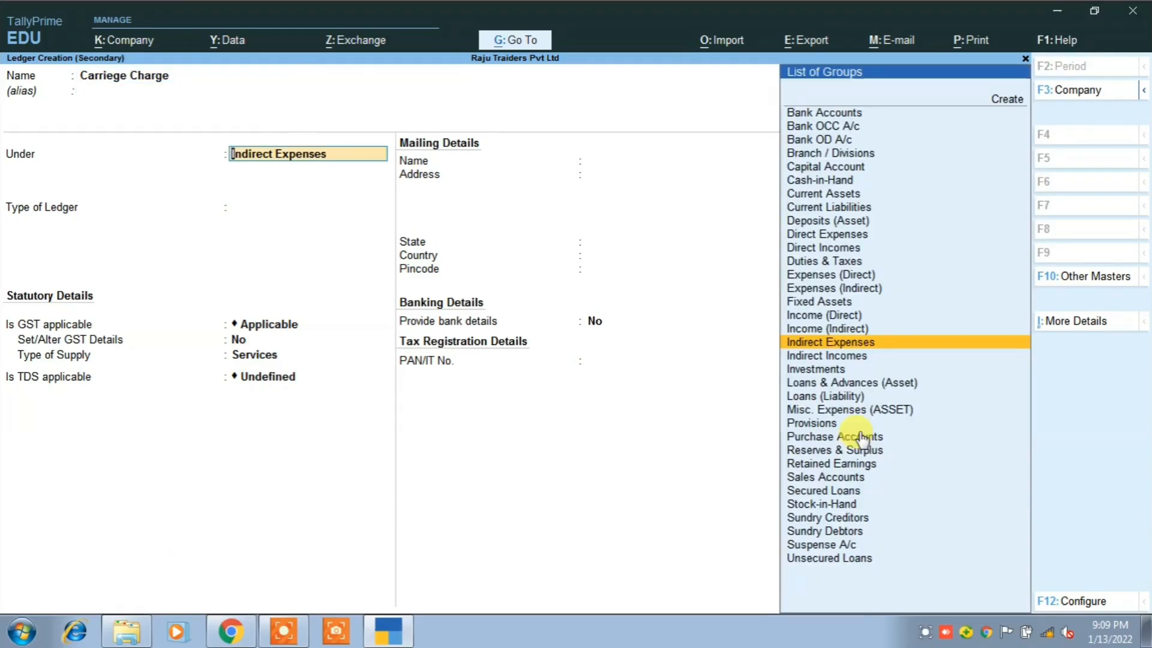
text(D)
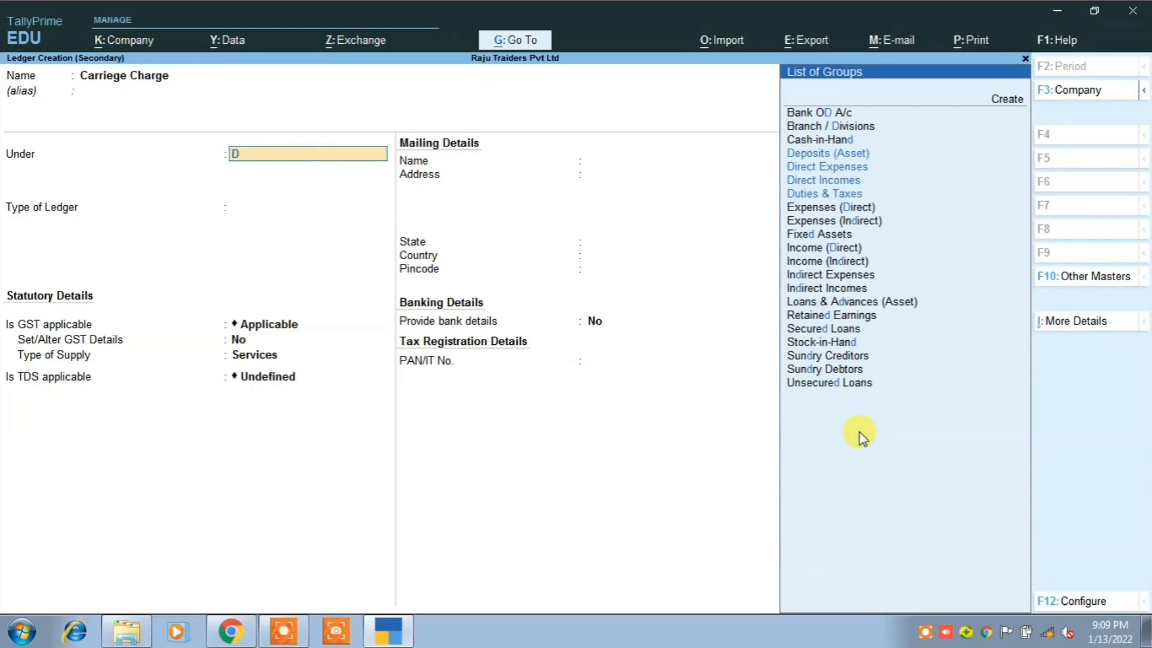
key(Down)
key(Down)
key(Up)
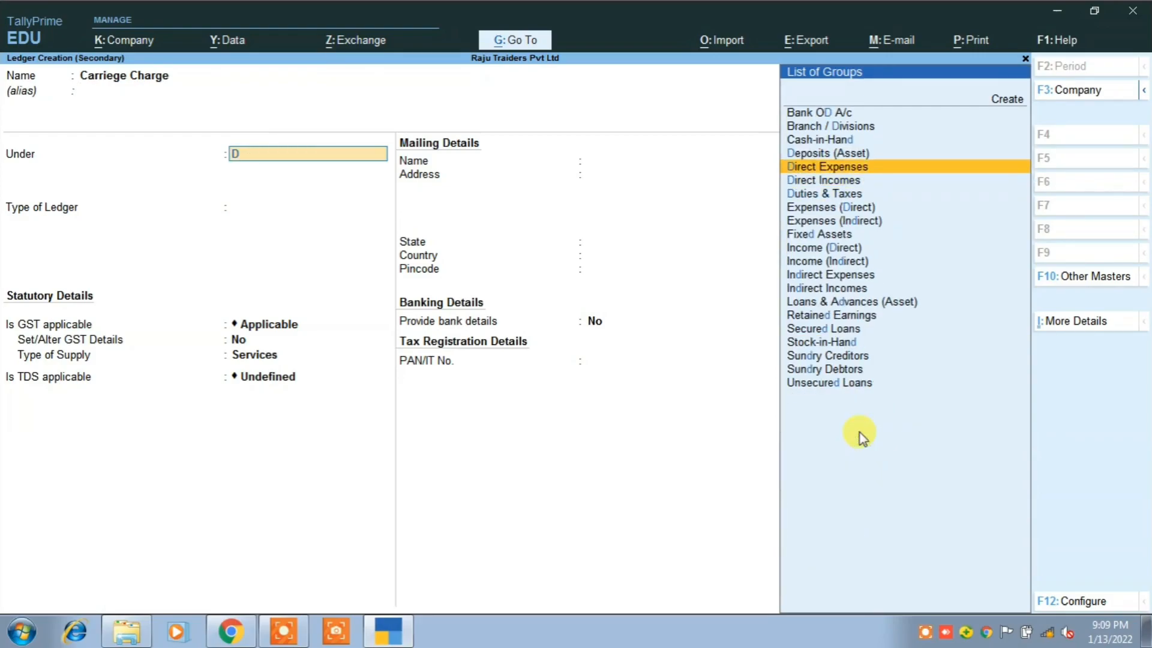
key(Return)
key(Return)
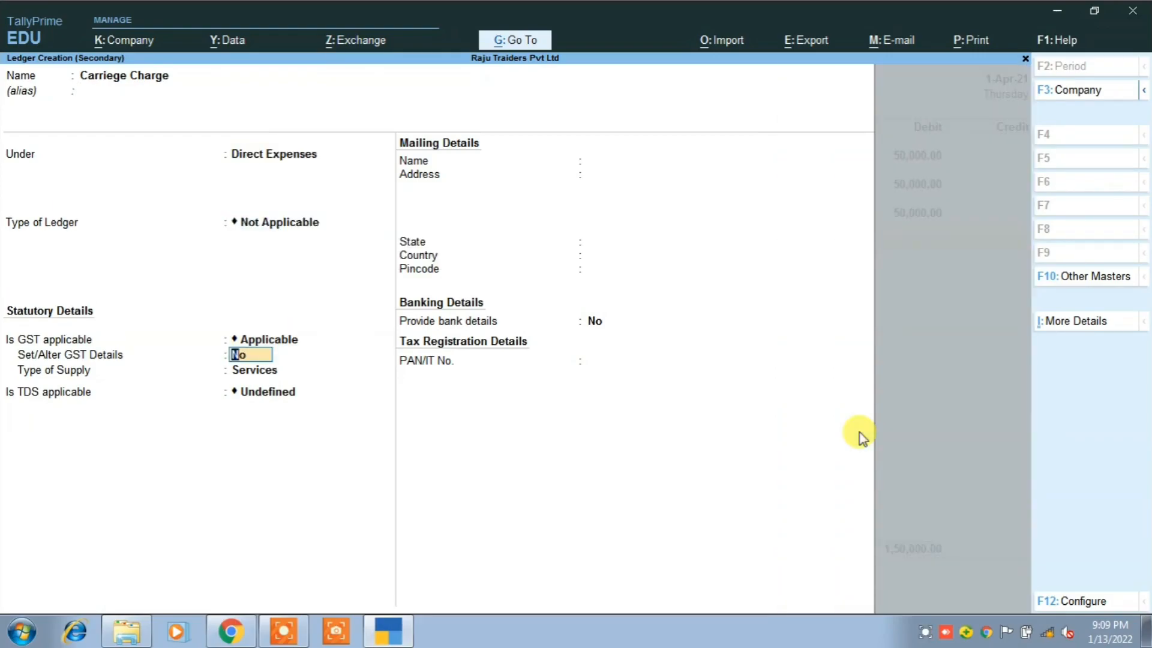
key(Return)
key(Return)
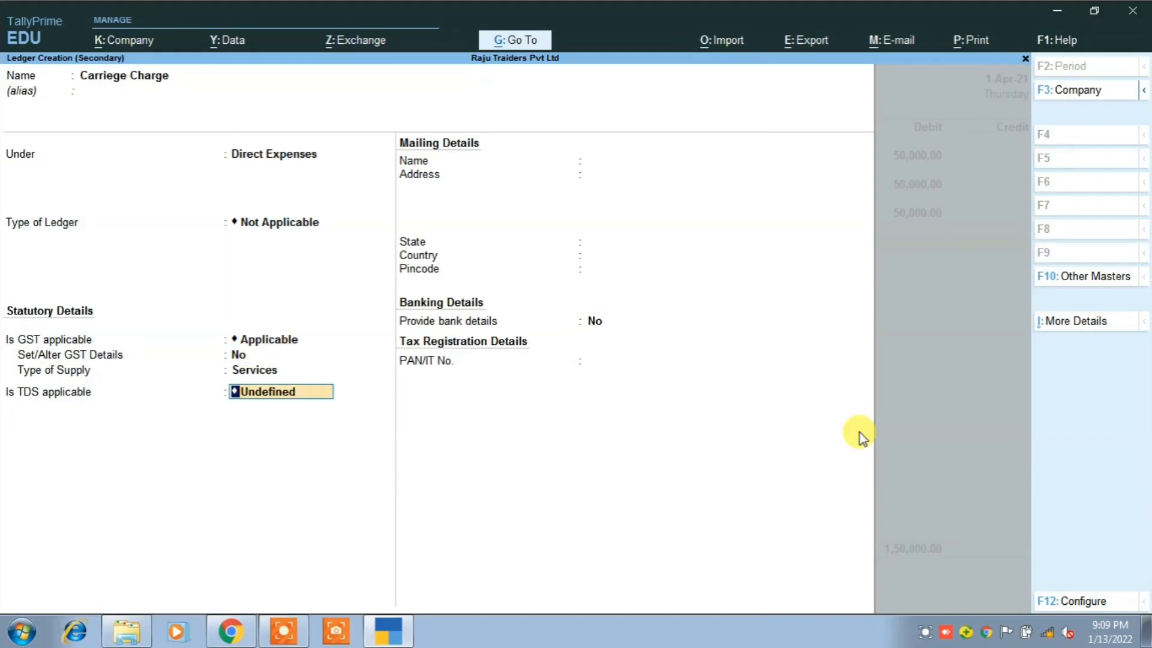
key(ctrl+a)
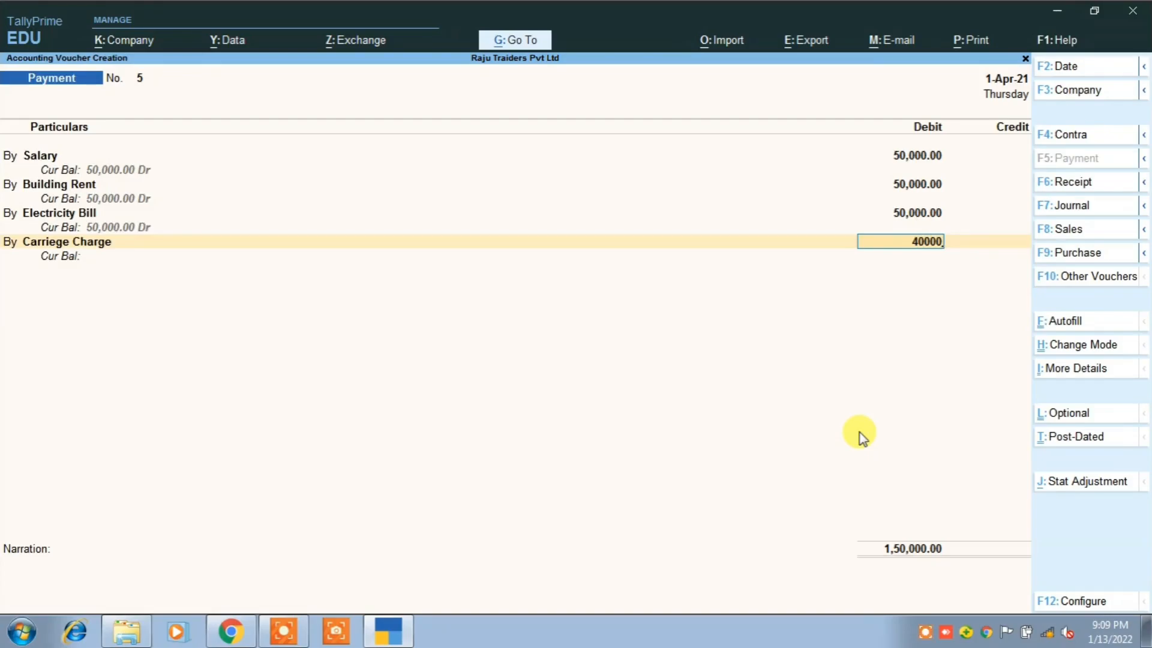
key(Return)
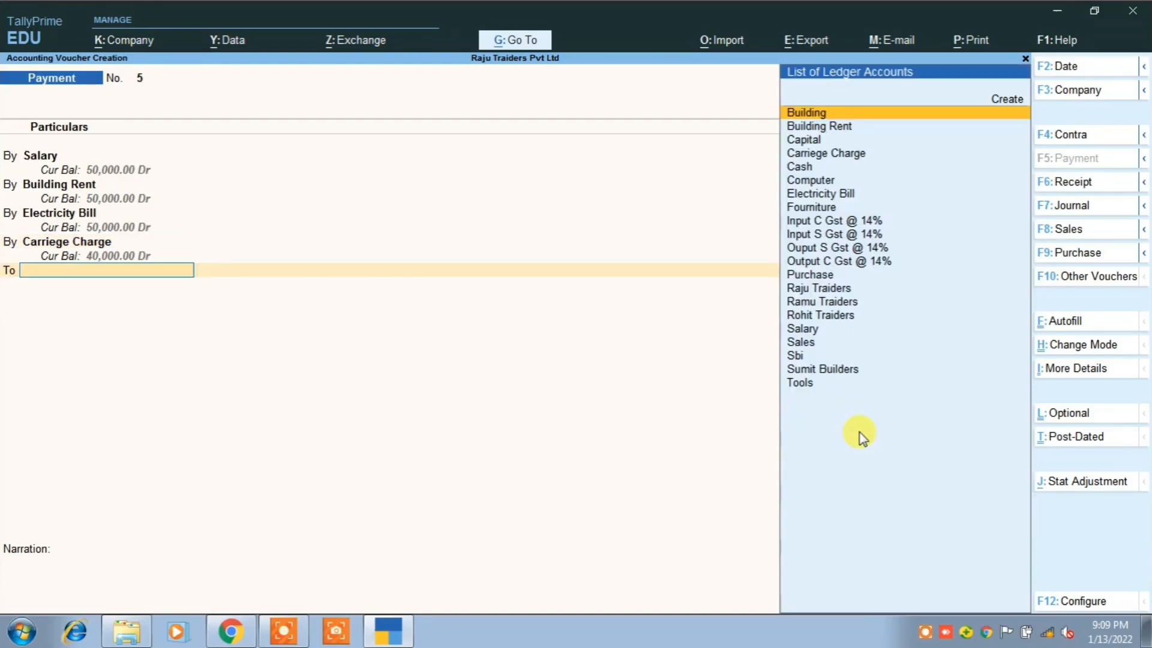
Recheck transaction 9 in the practice set PDF, credit Cash with the full voucher amount and save the payment voucher.
key(alt+Tab)
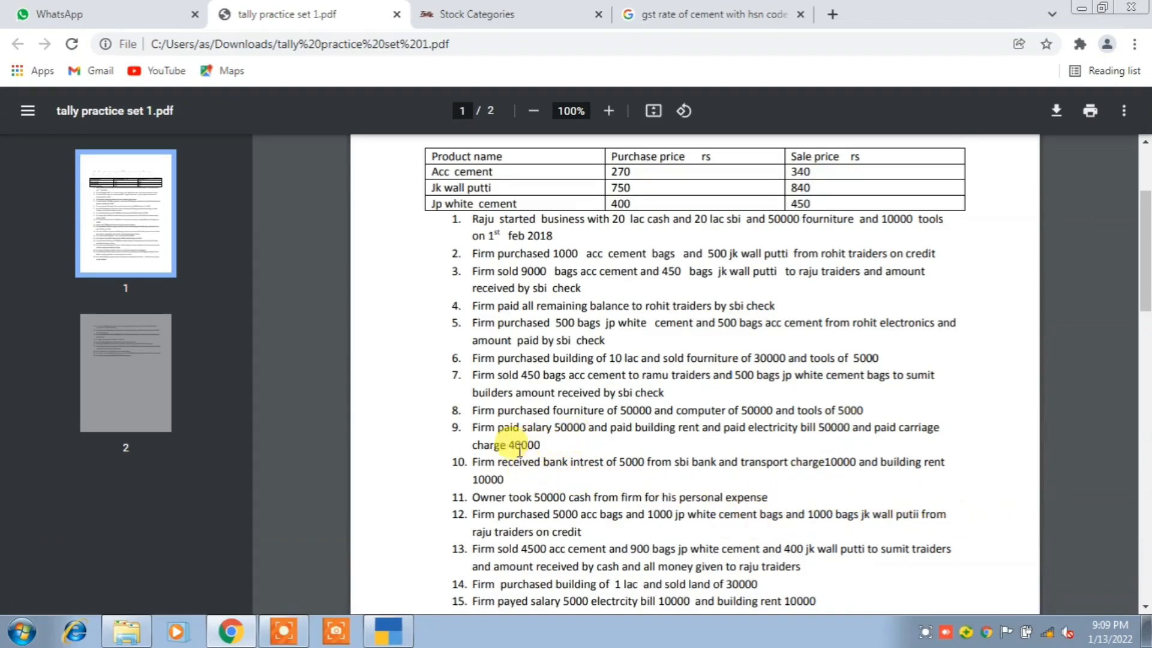
drag(472, 428, 551, 428)
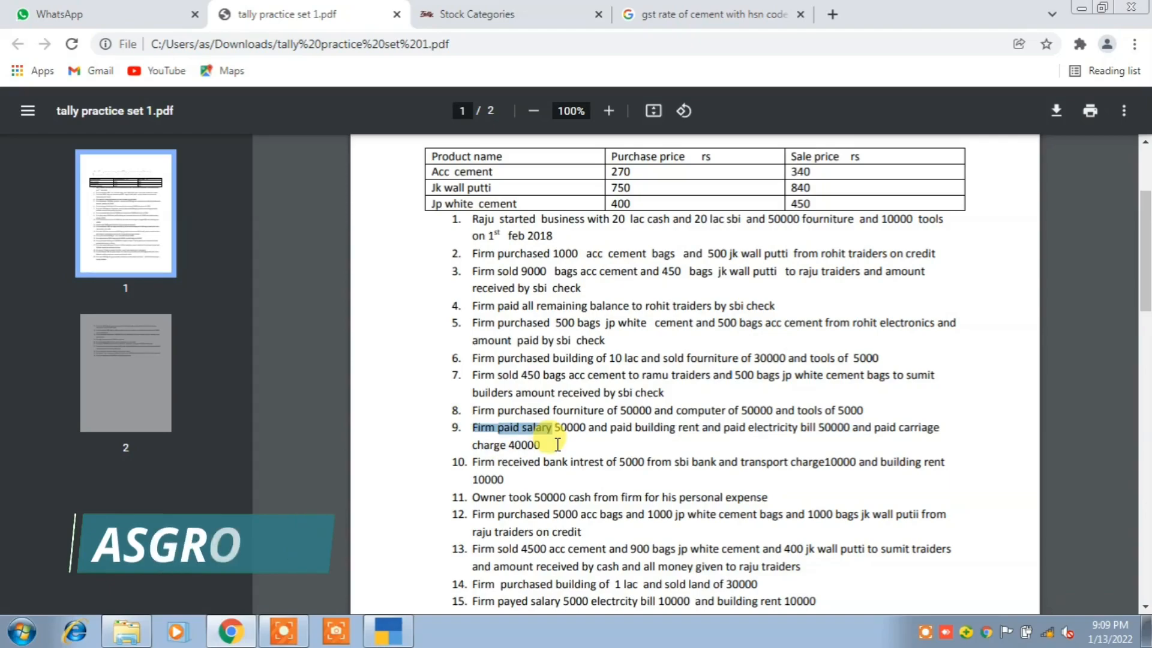
key(alt+Tab)
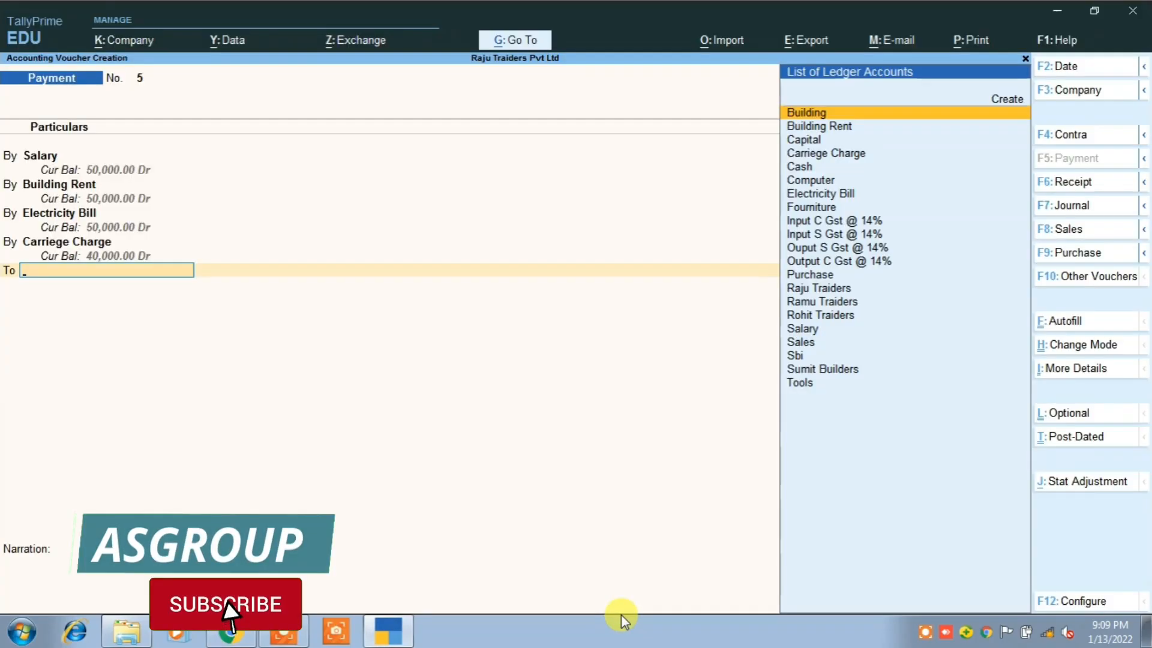
text(C)
key(Down)
key(Down)
key(Return)
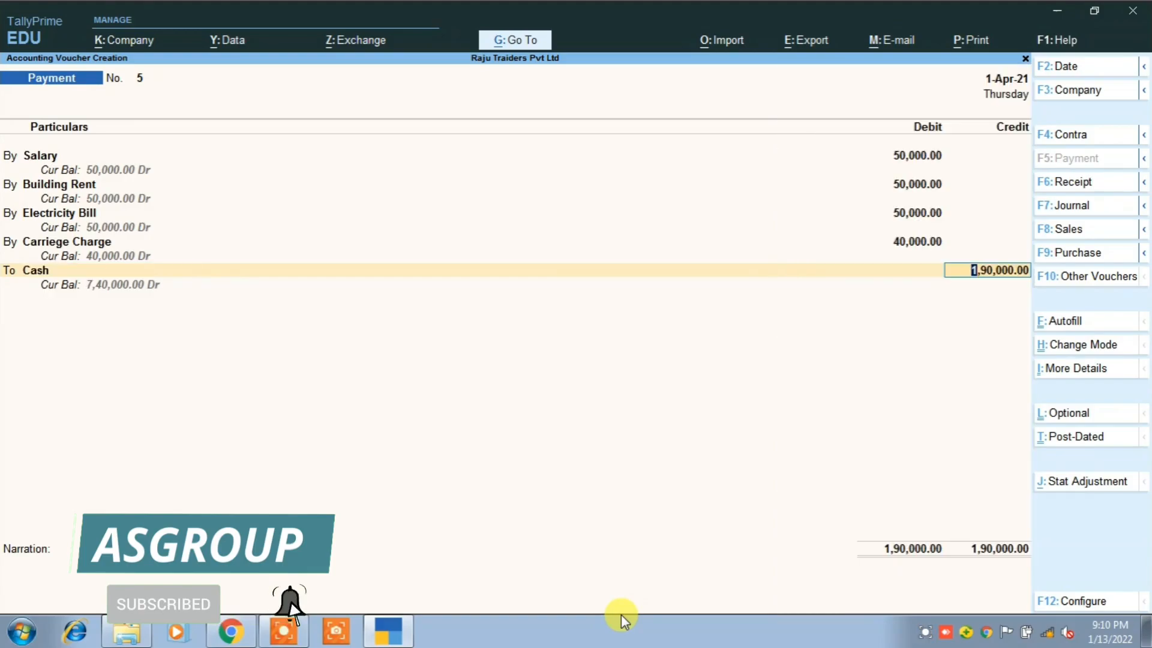
key(ctrl+a)
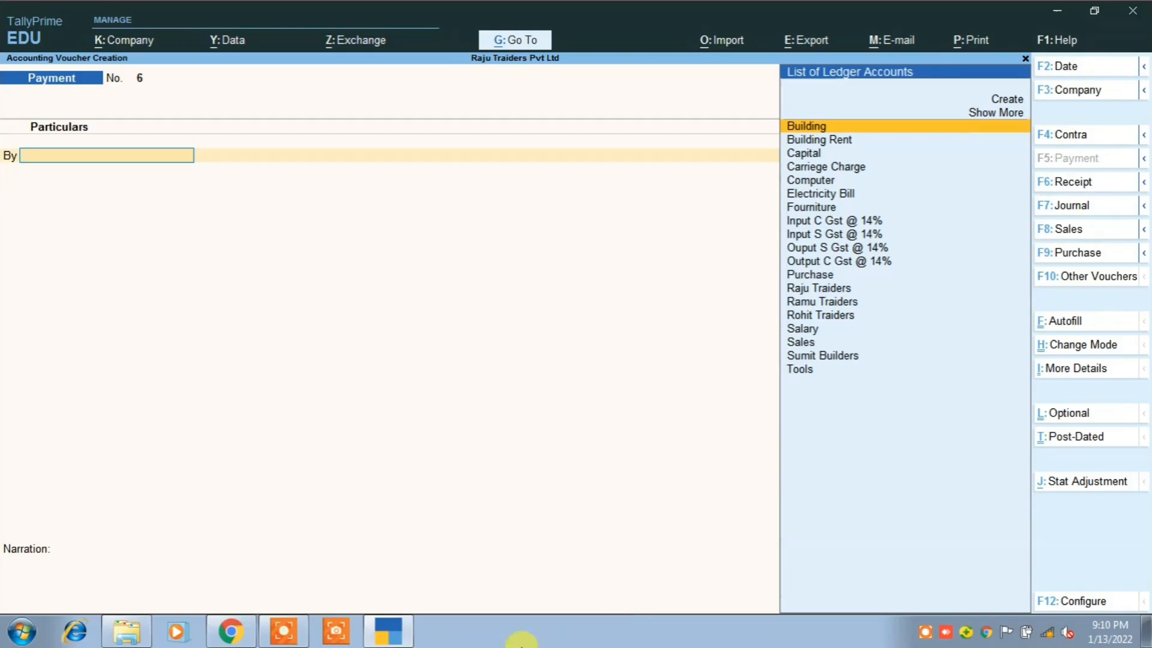
Read transaction 10 in the practice set PDF and switch the new voucher in TallyPrime to a receipt.
click(231, 631)
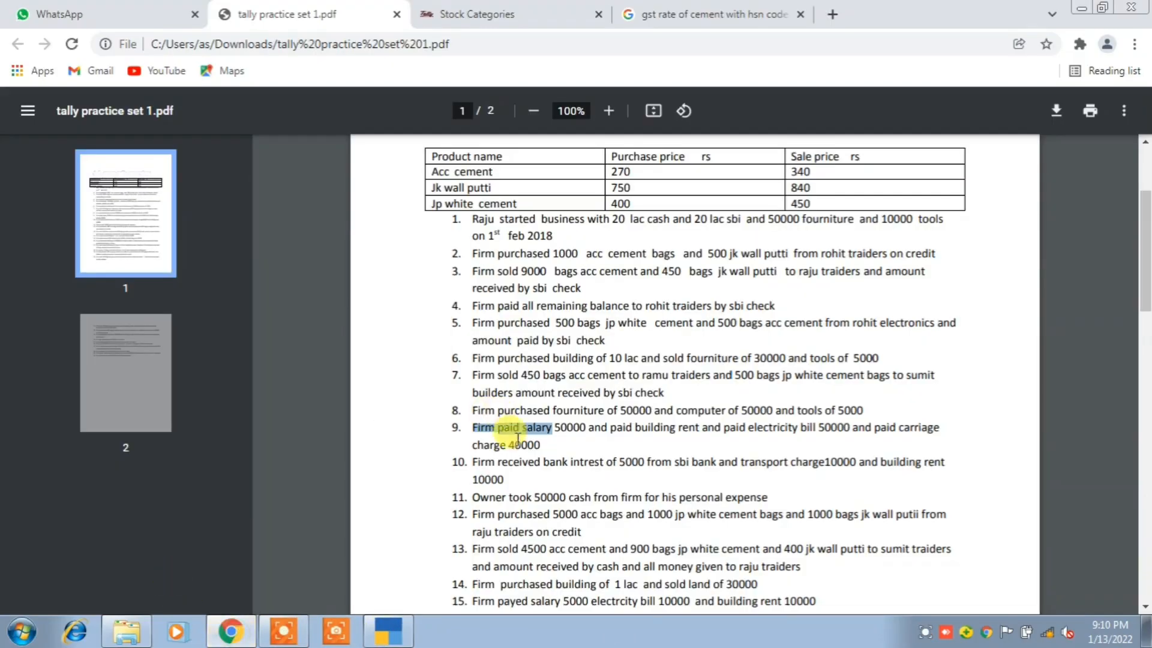
double_click(483, 462)
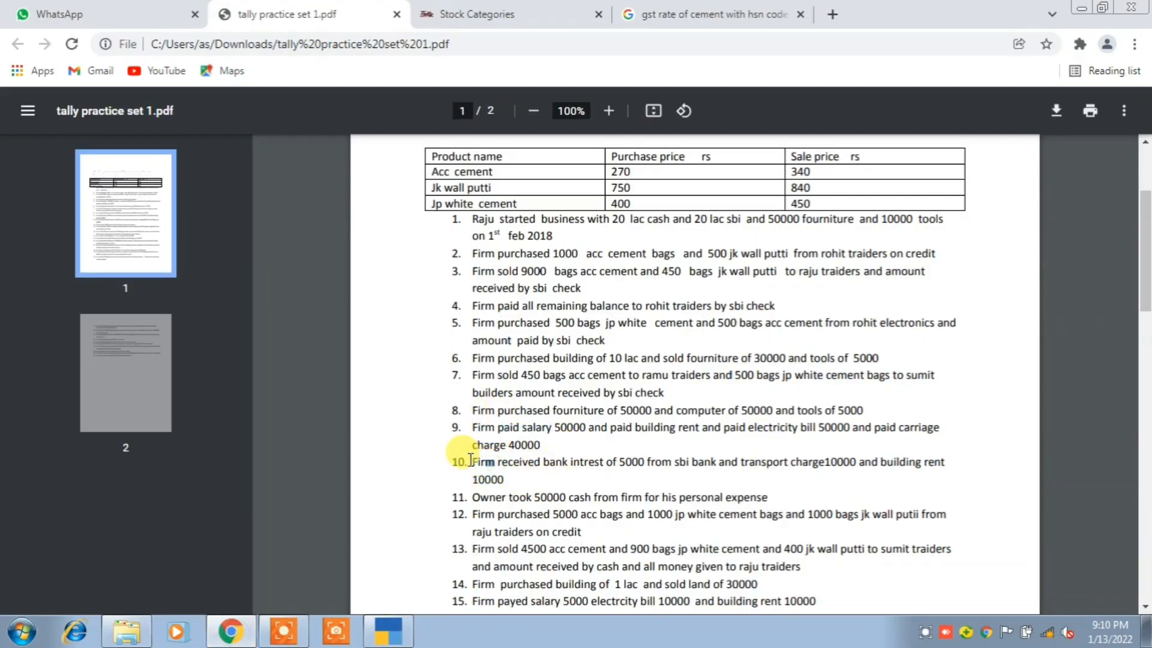
triple_click(471, 461)
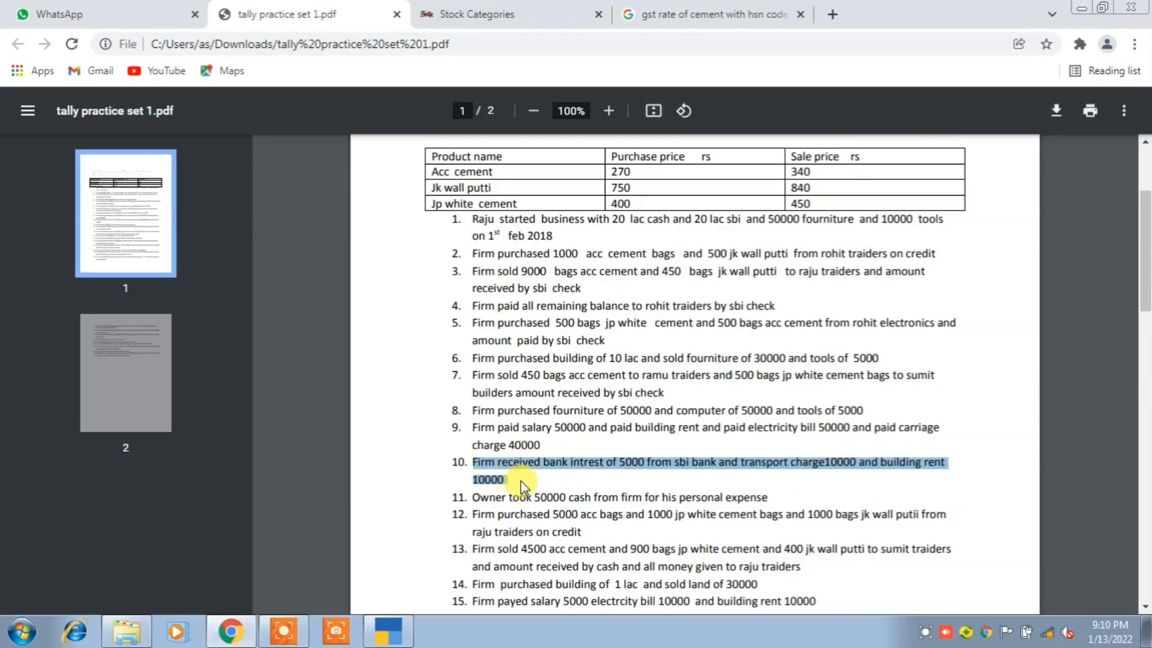
click(400, 636)
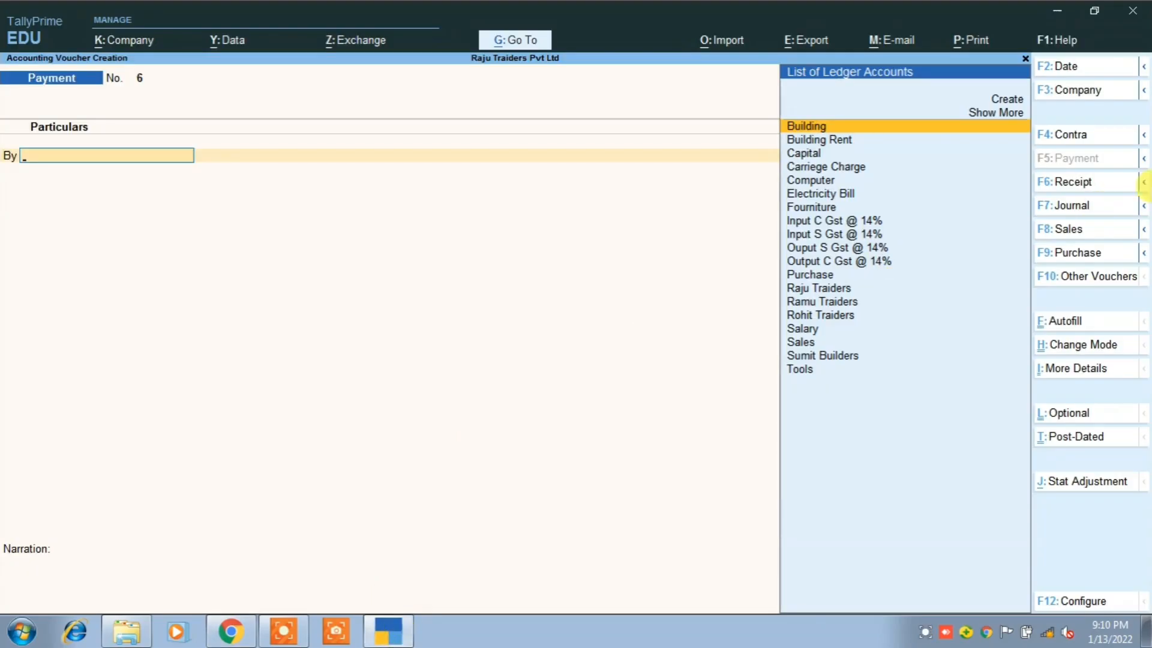
click(1071, 186)
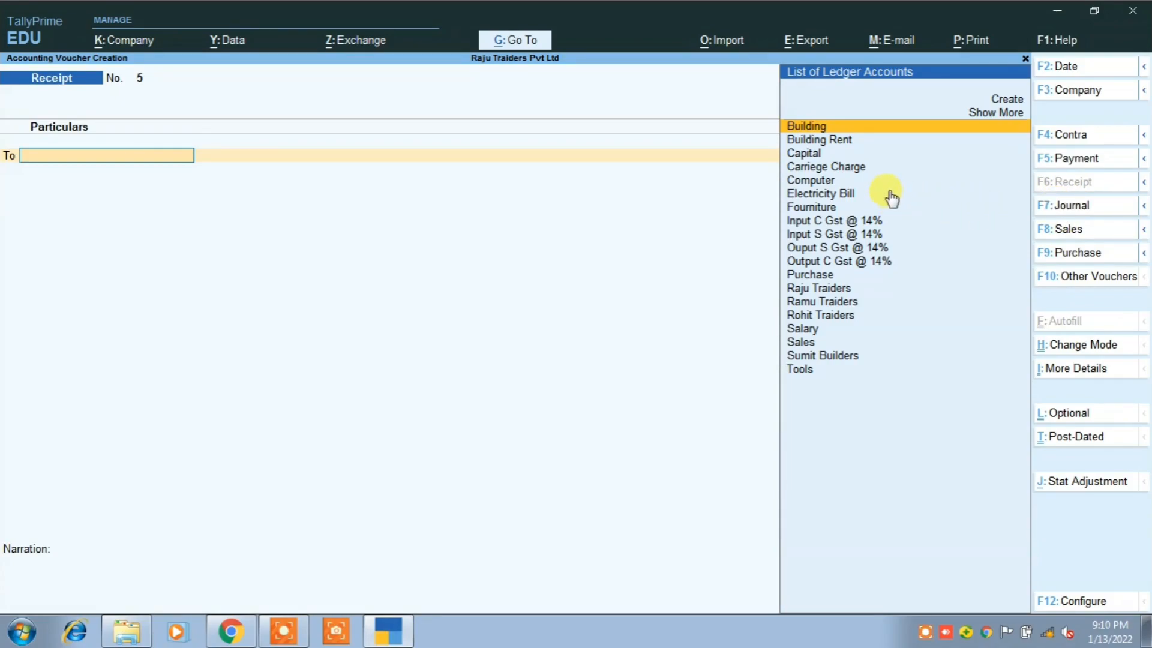
Start a new ledger named Bank Interest Recieved from the receipt's To line and place it under Indirect Incomes.
click(1003, 101)
click(1003, 101)
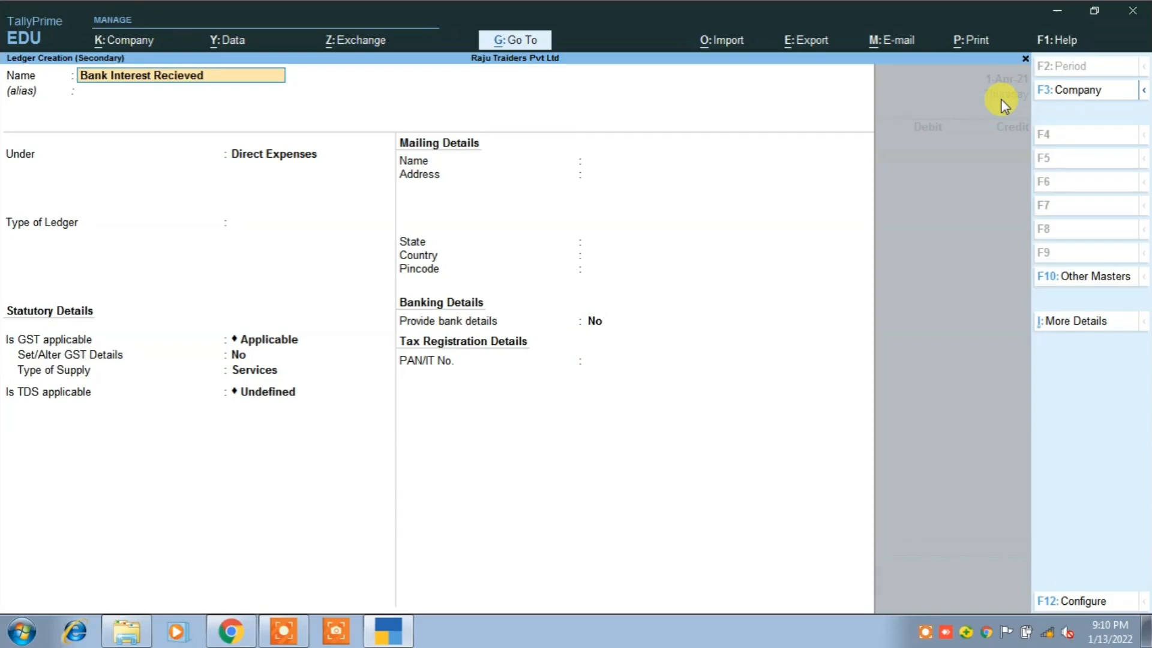
key(Return)
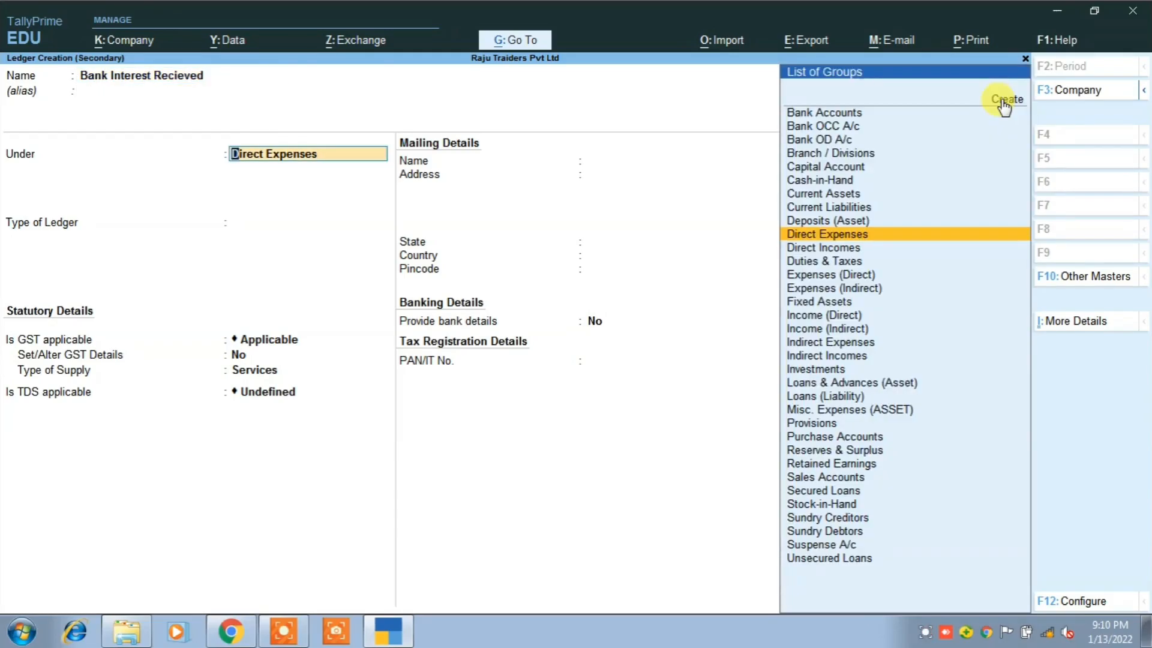
key(BackSpace)
text(I)
key(Down)
key(Down)
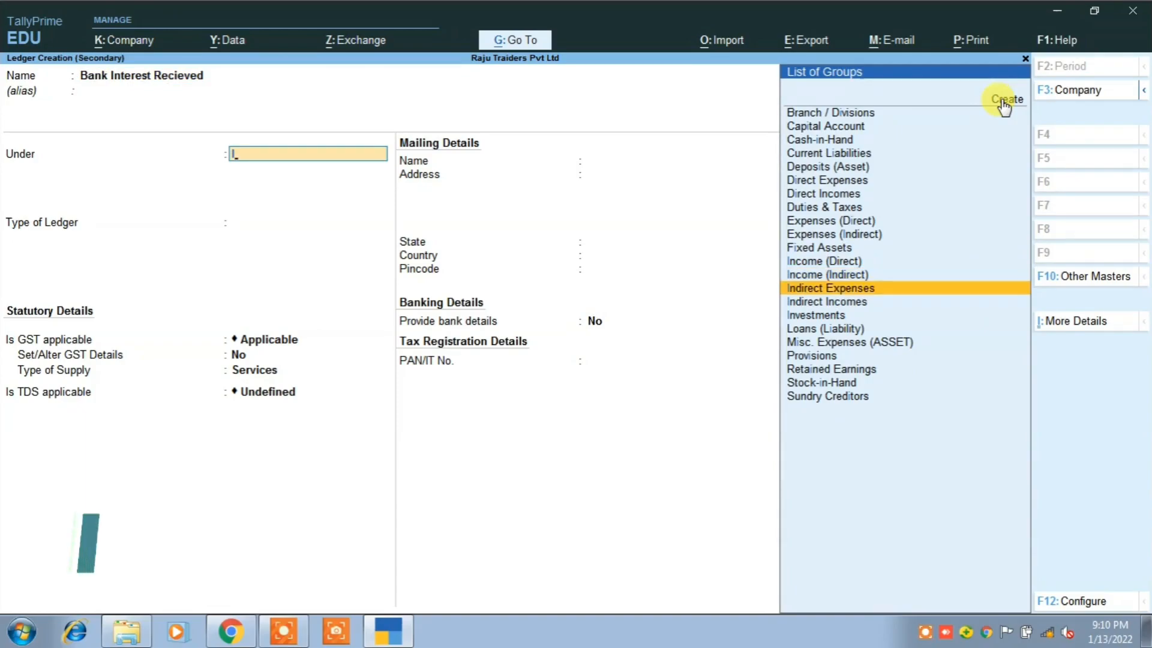
key(Down)
key(Return)
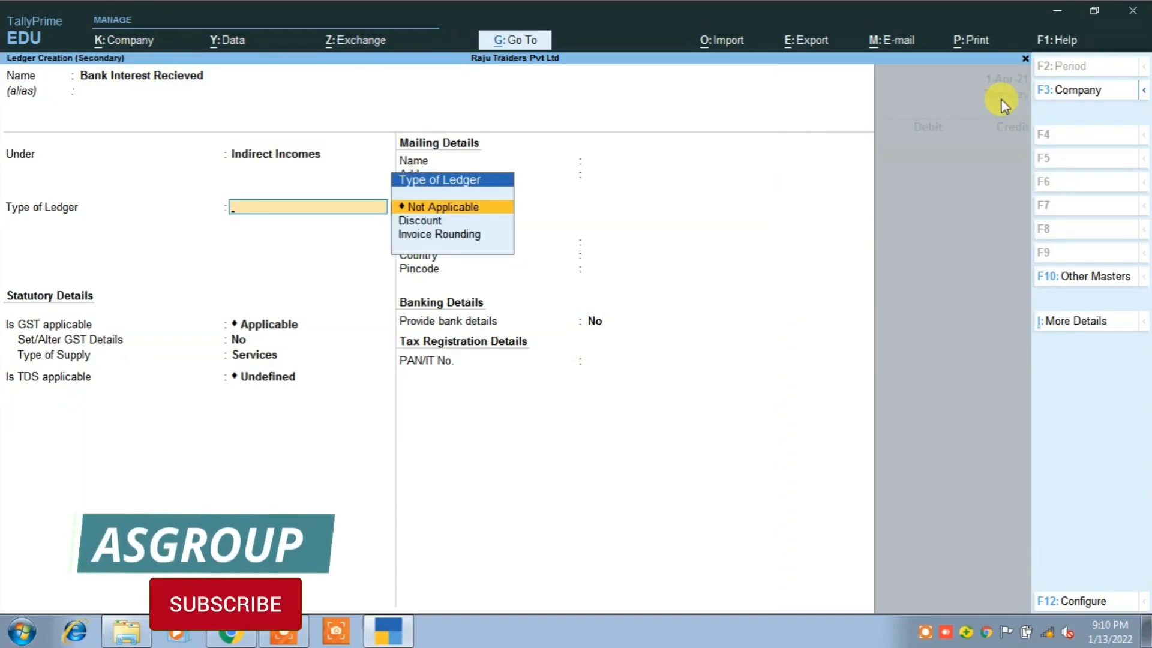
Set the Bank Interest Recieved ledger's type to Not Applicable, keep the default statutory details and save it.
key(Return)
key(Return)
key(Return)
key(Return)
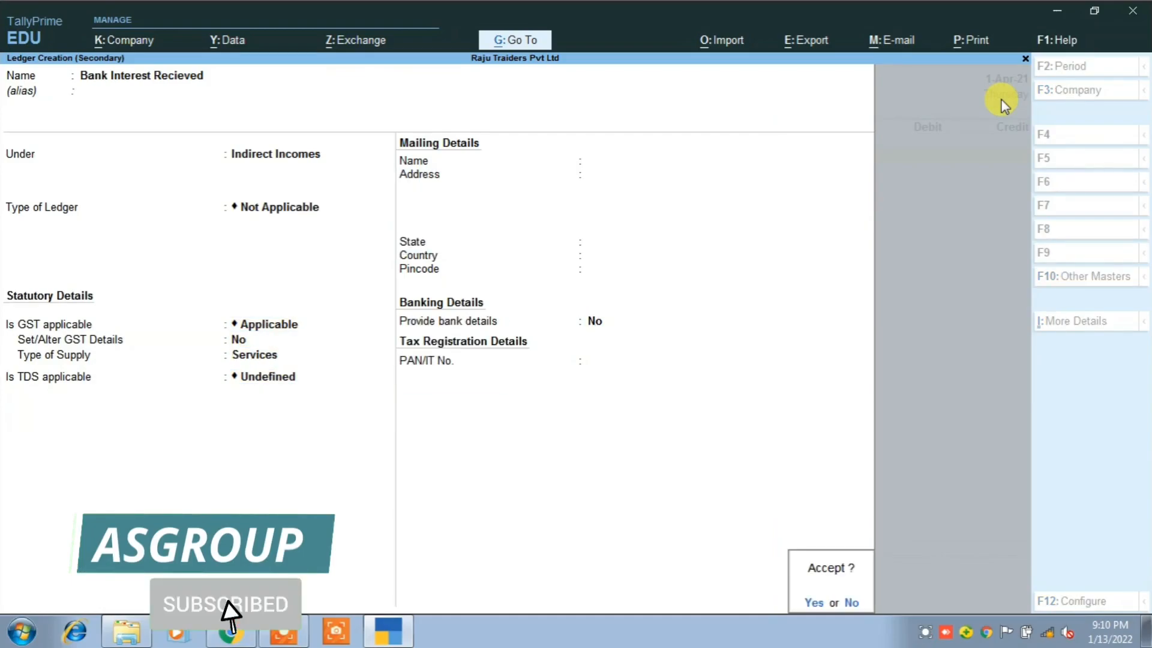
key(Return)
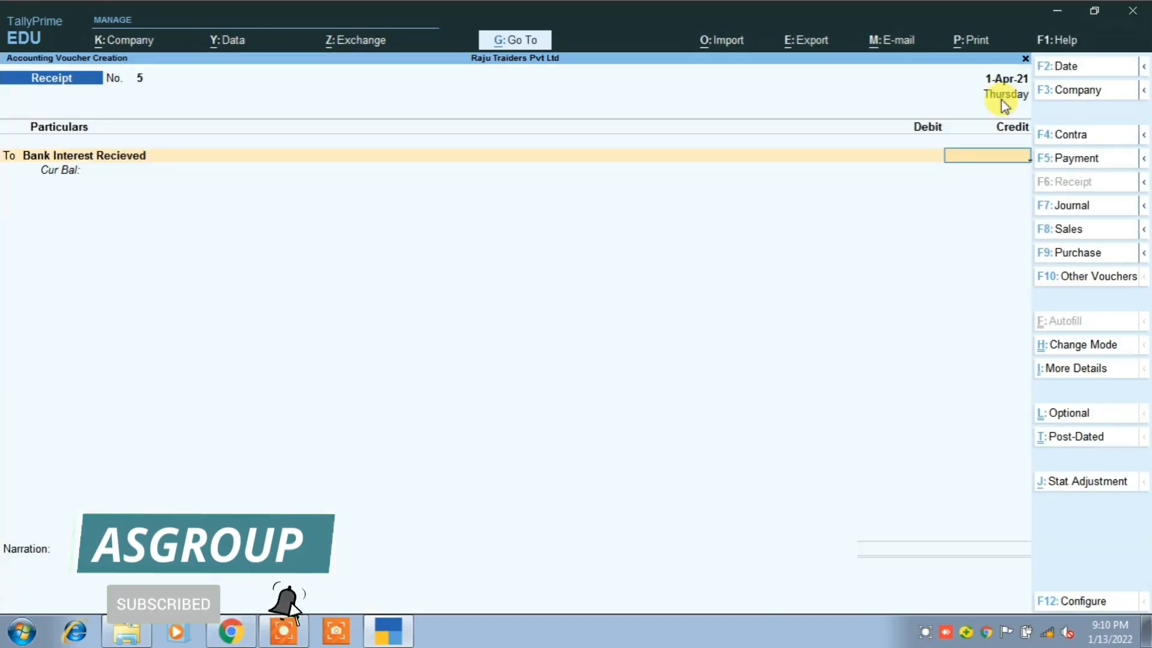
Check the bank interest amount in the practice set PDF and credit Bank Interest Recieved with 5000.
key(alt+Tab)
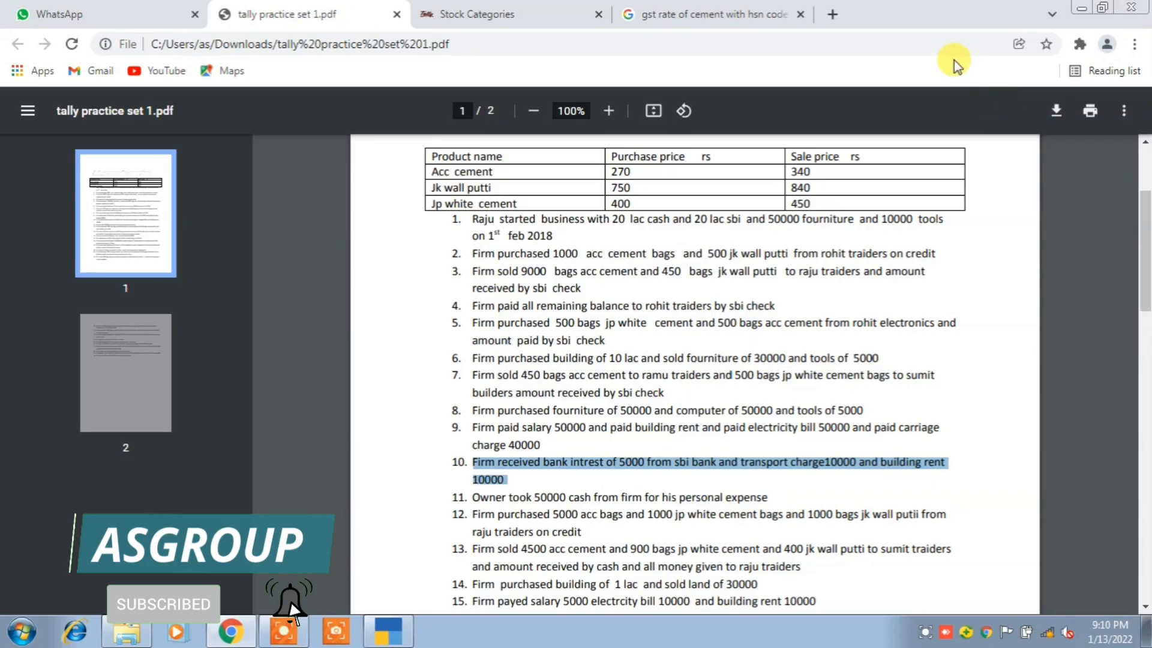
key(alt+Tab)
text(5,00)
text(000)
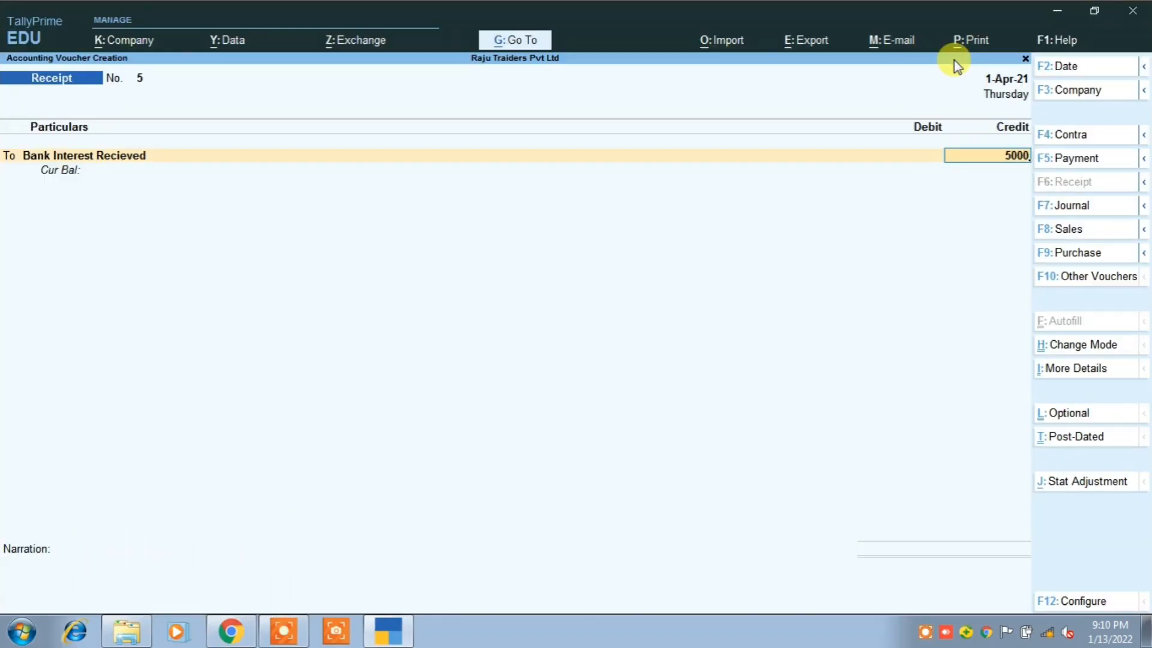
key(Return)
Change the receipt's second line from By to To and open its ledger selection.
key(Return)
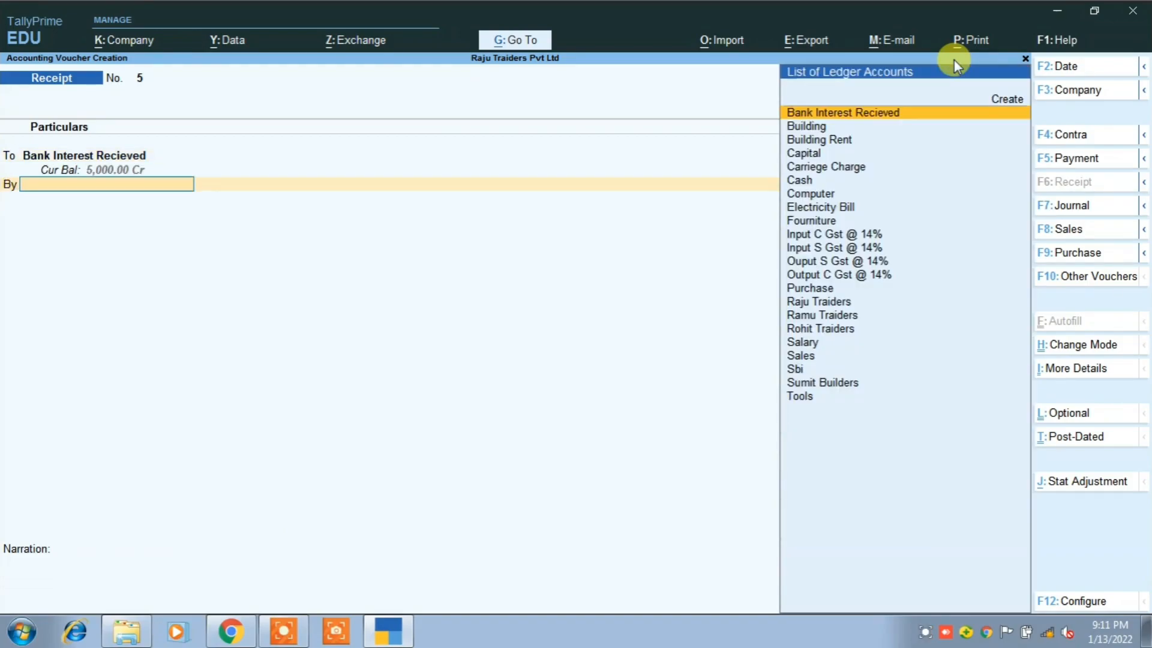
key(Down)
key(Down)
key(Down)
key(Down)
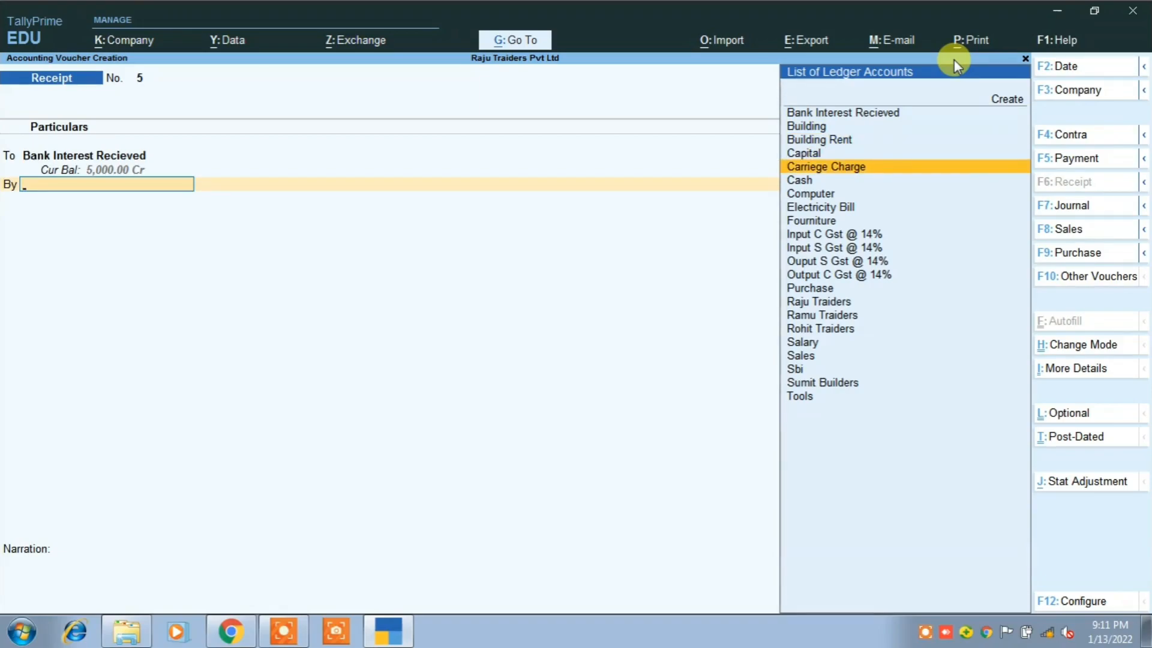
key(Escape)
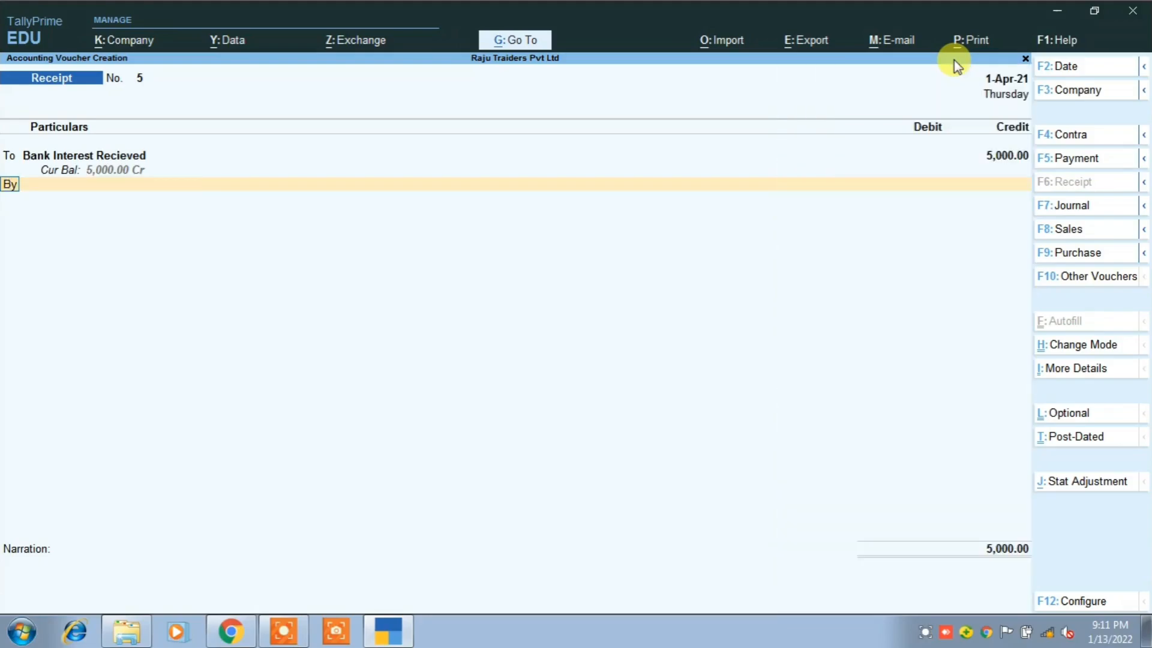
key(Return)
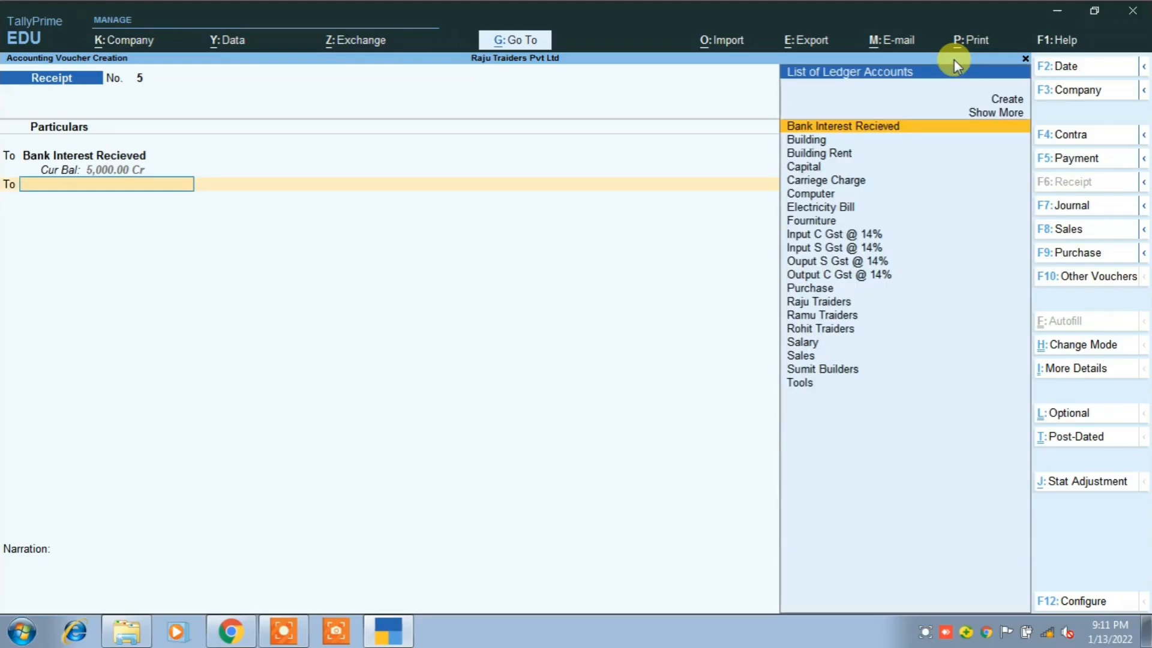
Create a ledger named Transport Charge Recieved under Indirect Incomes from the receipt's second To line and save it with the default details.
key(Up)
key(Up)
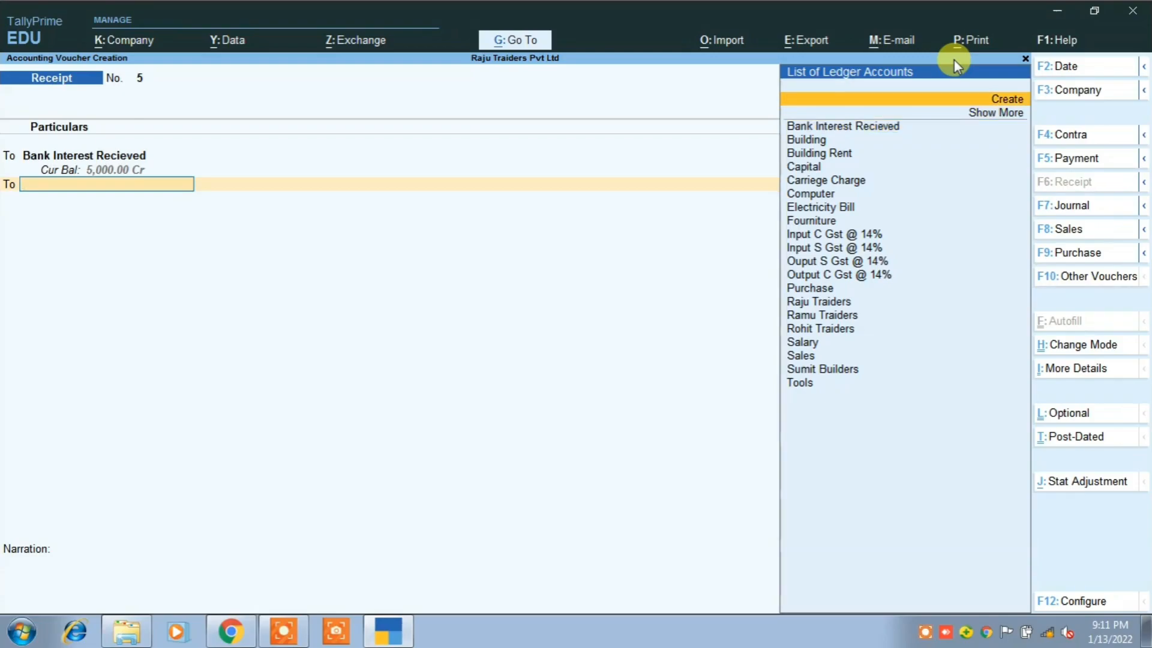
key(Return)
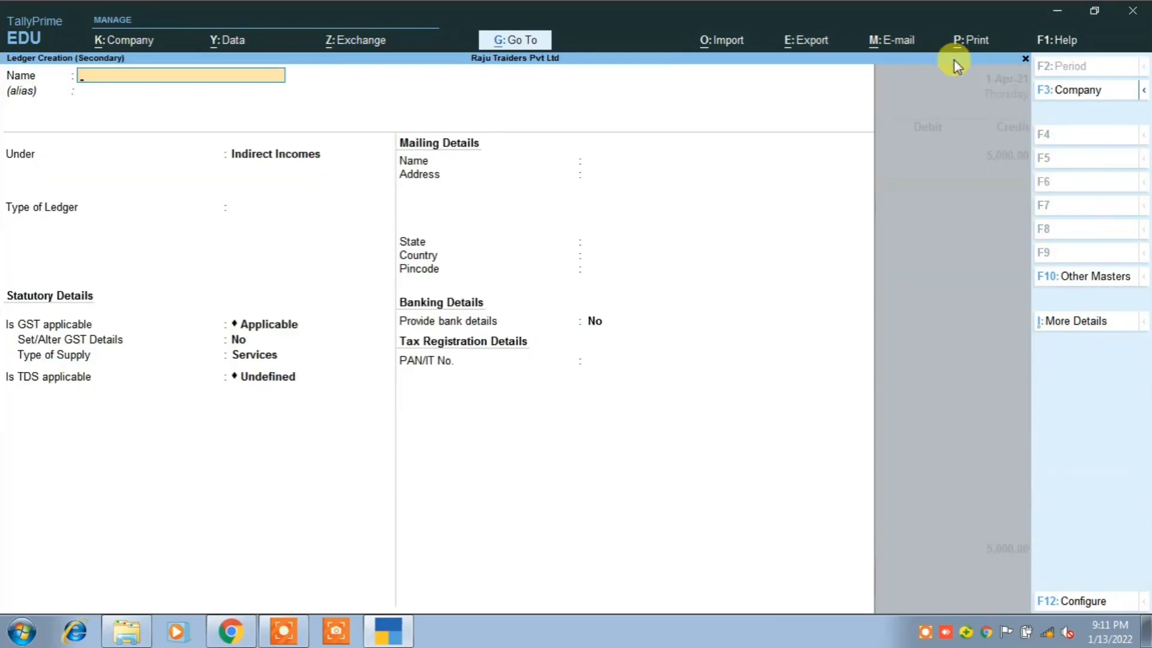
key(alt+Tab)
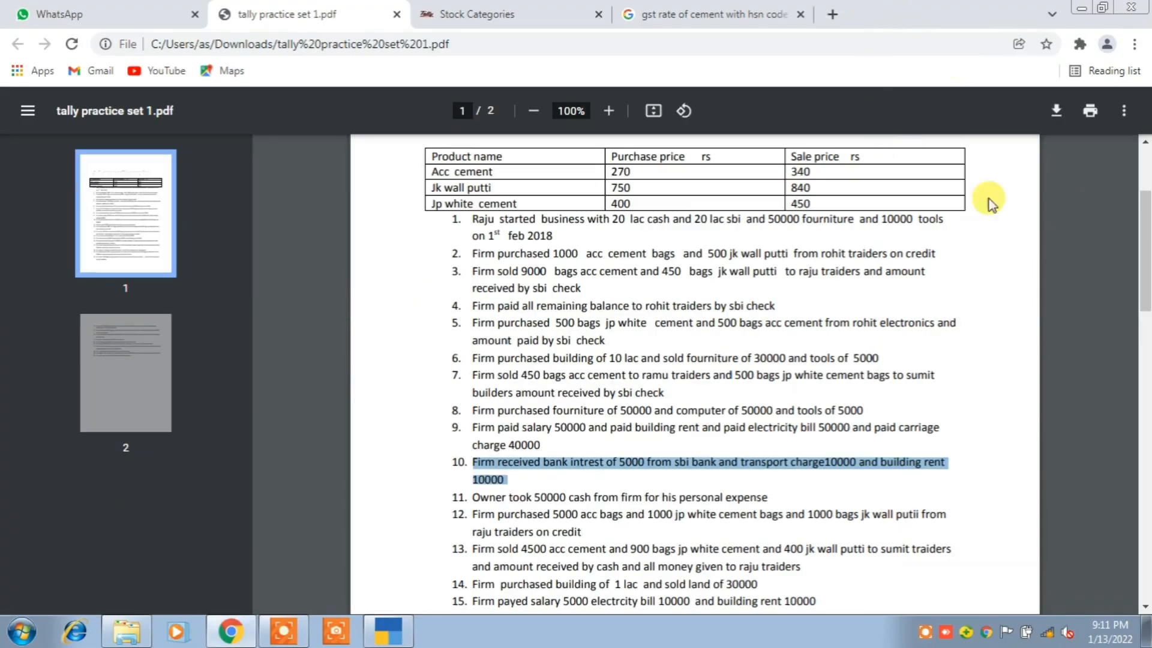
key(alt+Tab)
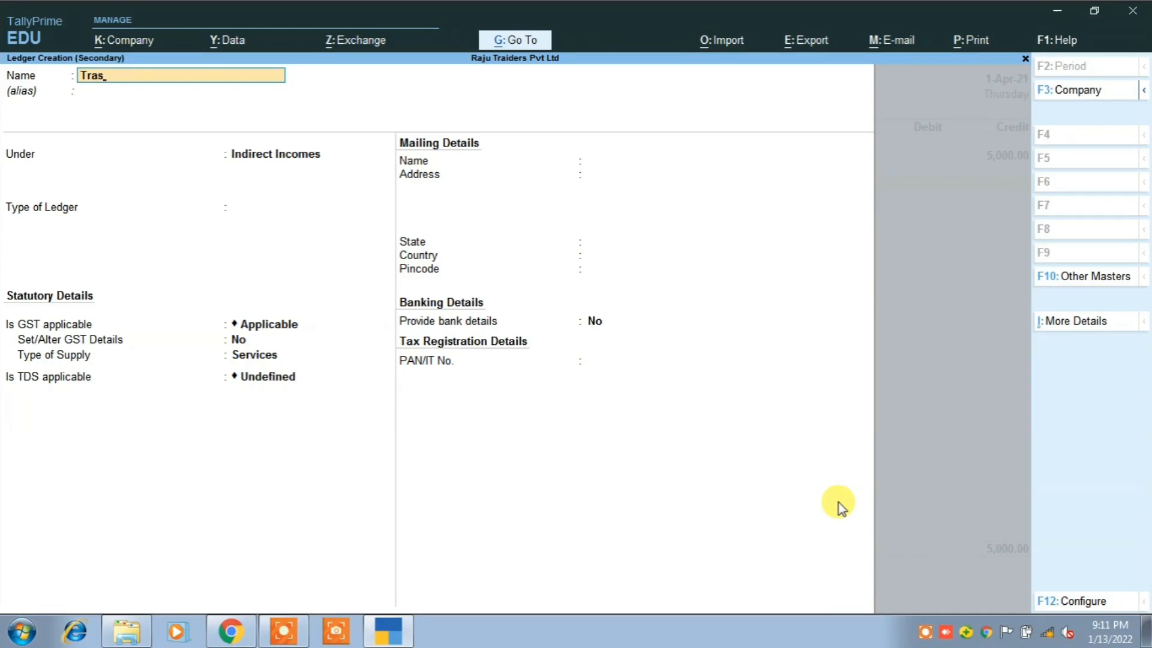
text(Charge Rec)
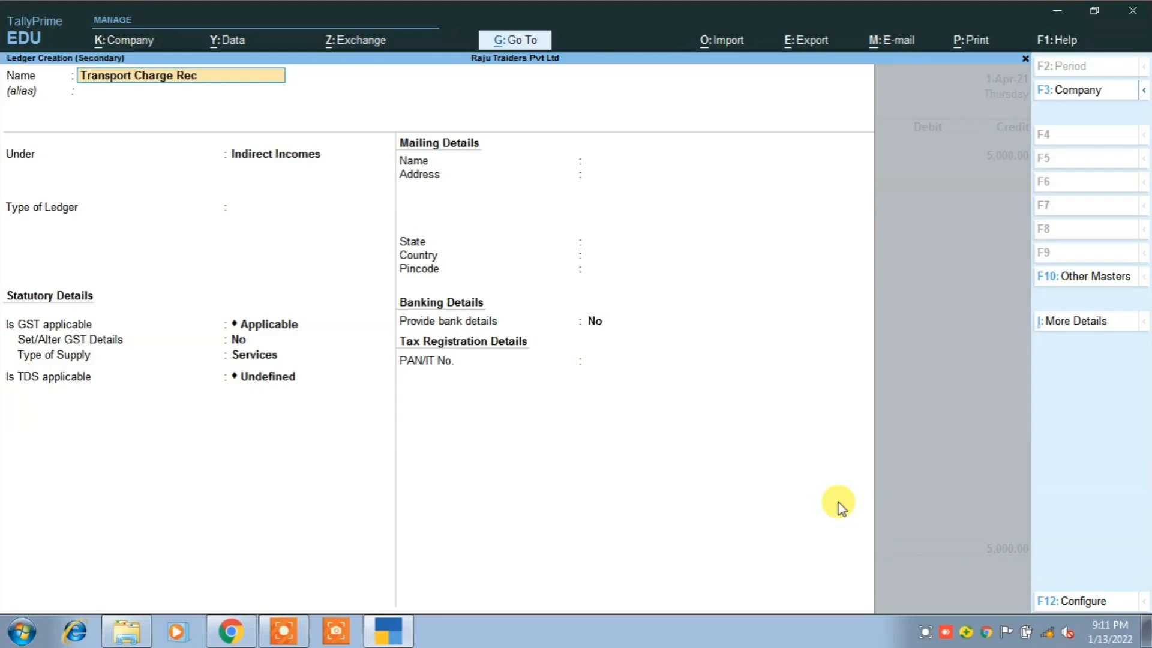
key(Return)
key(Return)
key(Return)
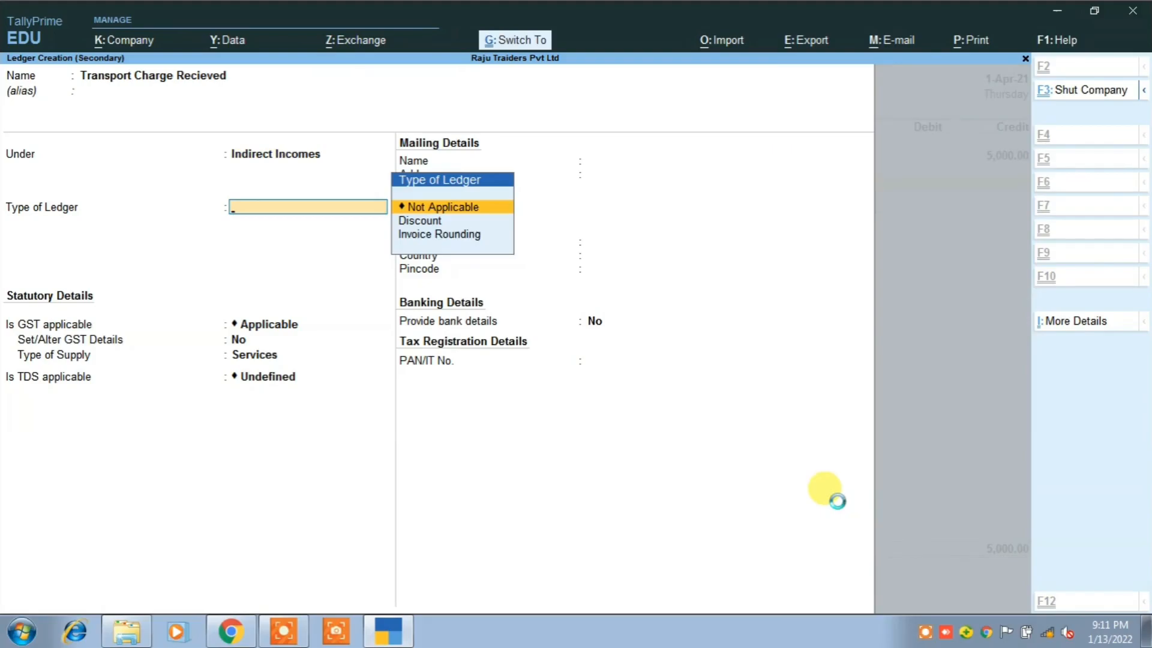
key(ctrl+a)
Check the transport charge amount in the practice set PDF and credit Transport Charge Recieved with 10000.
text(5,000)
key(Return)
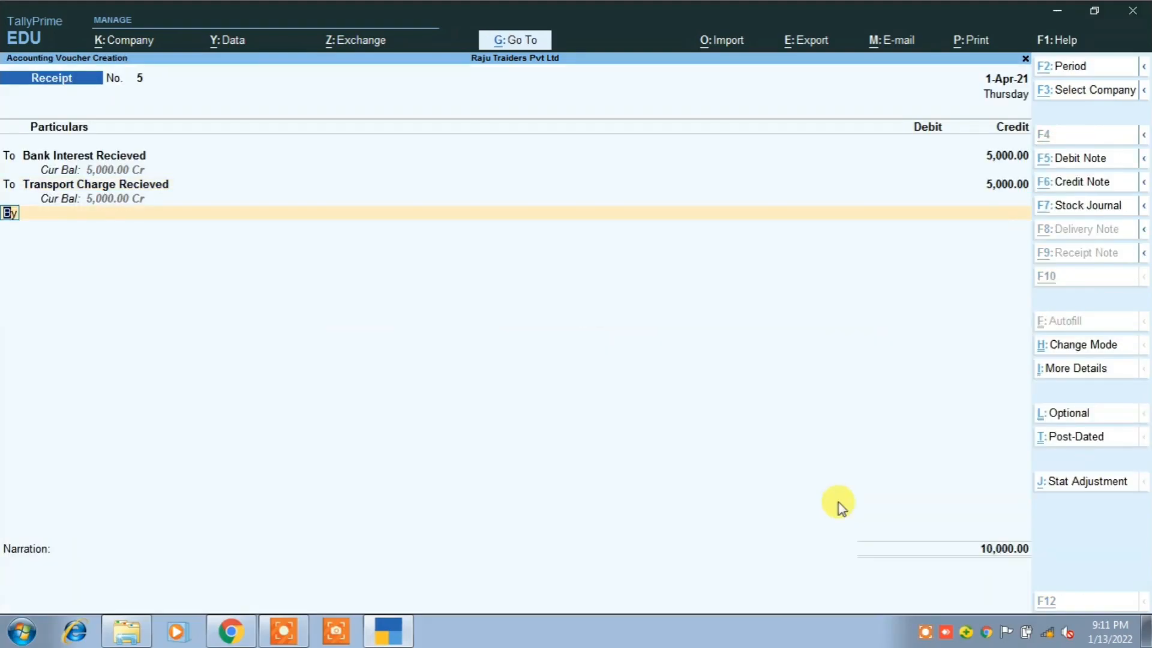
key(alt+Tab)
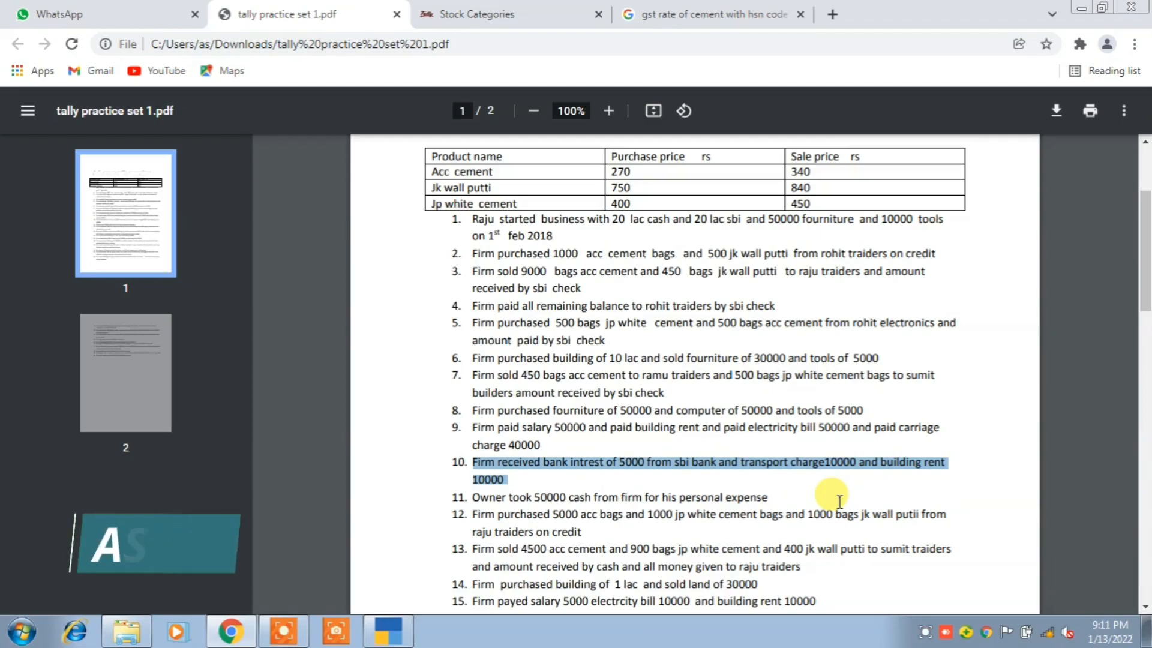
key(alt+Tab)
key(BackSpace)
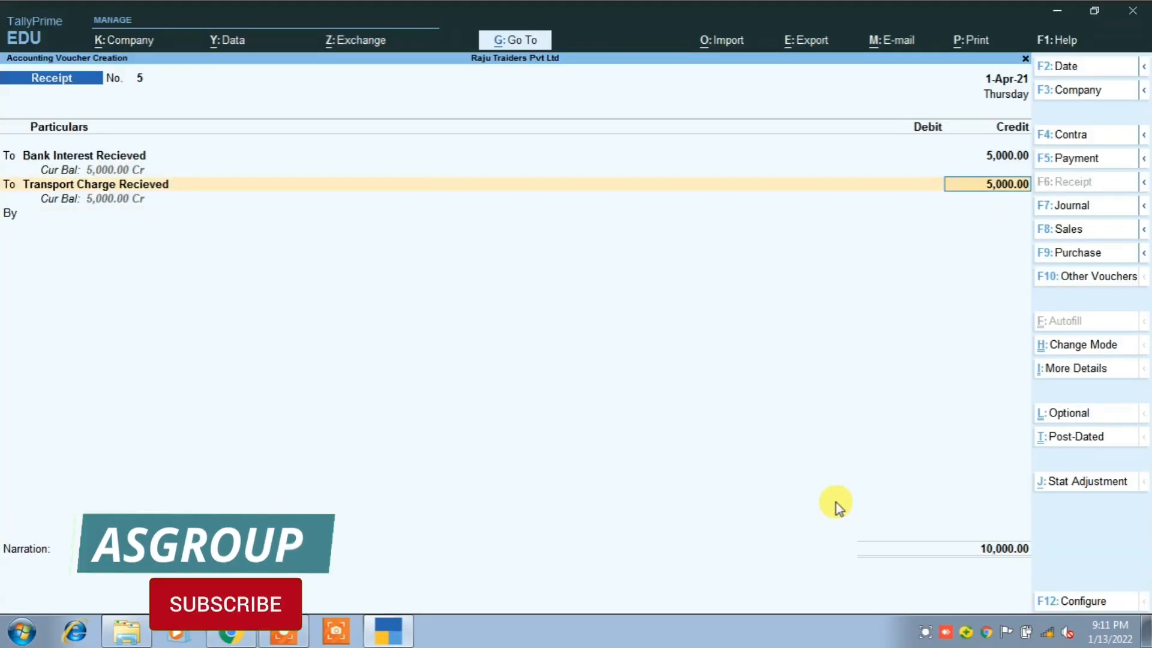
text(45)
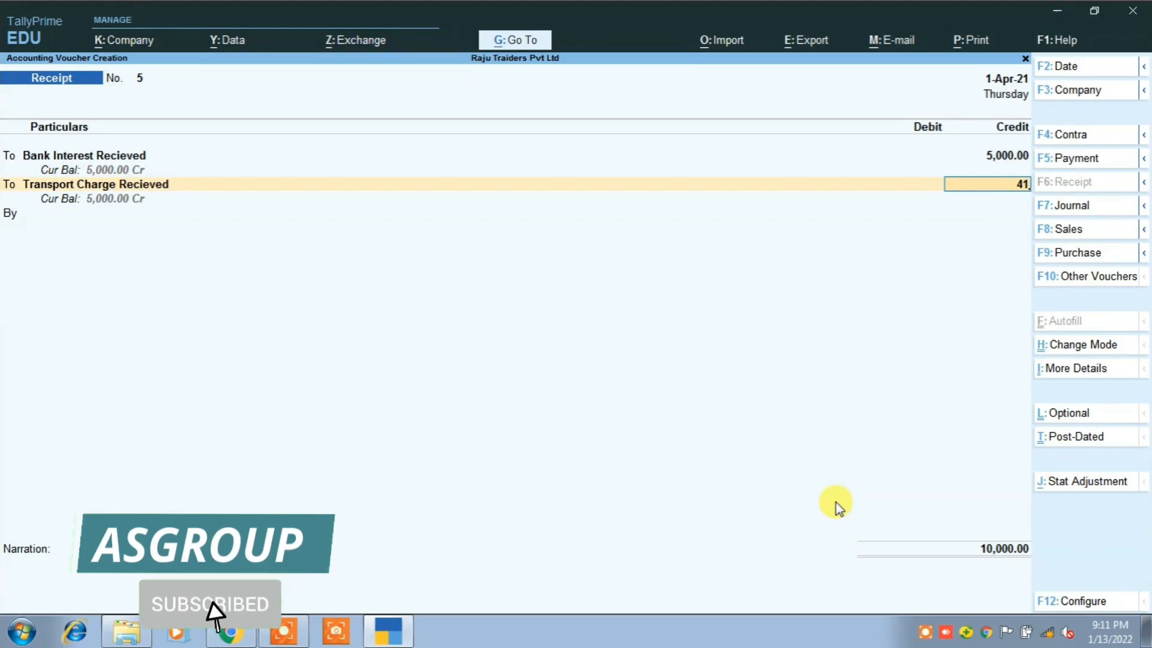
key(BackSpace)
key(BackSpace)
text(100000.00)
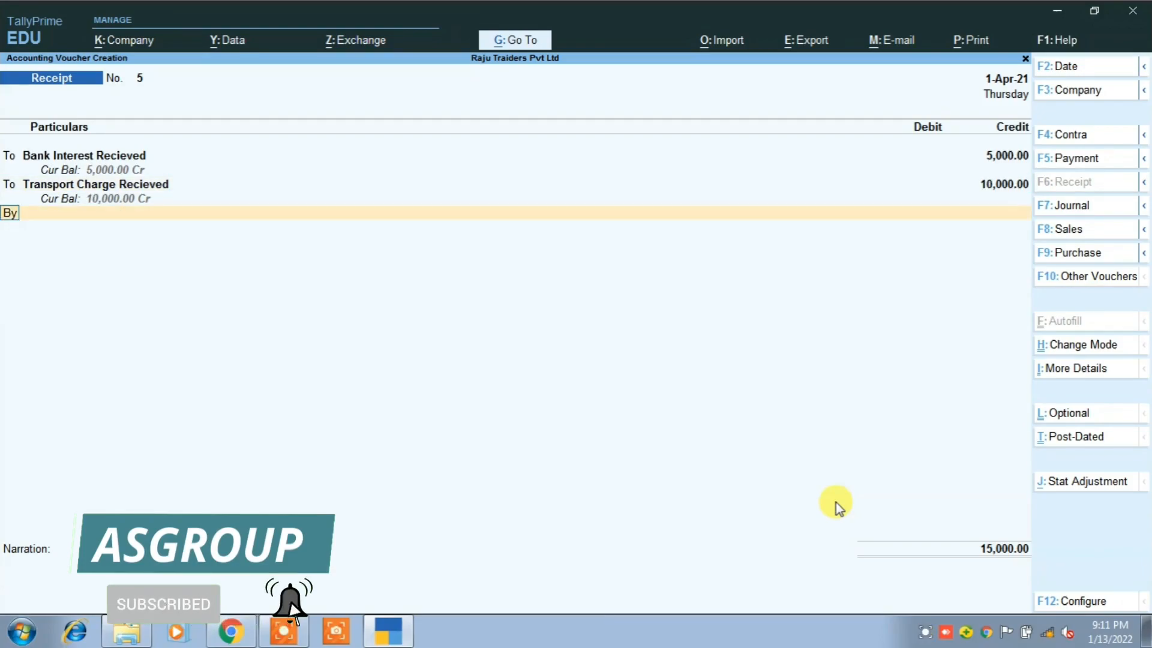
key(Return)
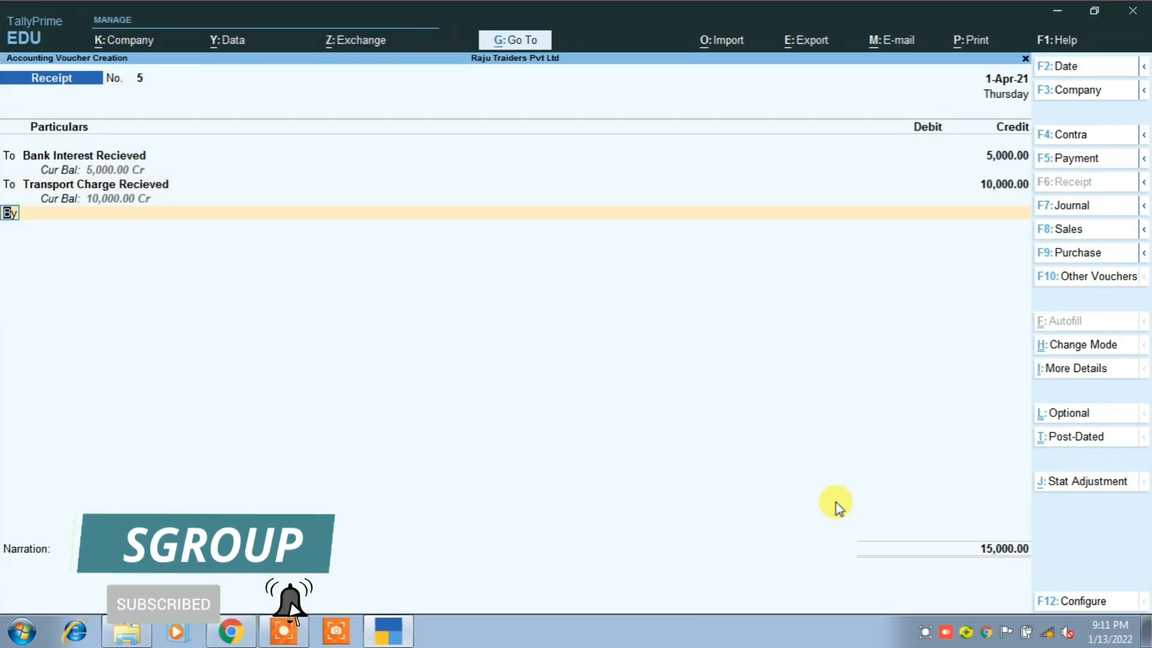
Change the receipt's third line to To and create a ledger named Building Rent Recieved under Indirect Incomes for it.
text(t)
key(Return)
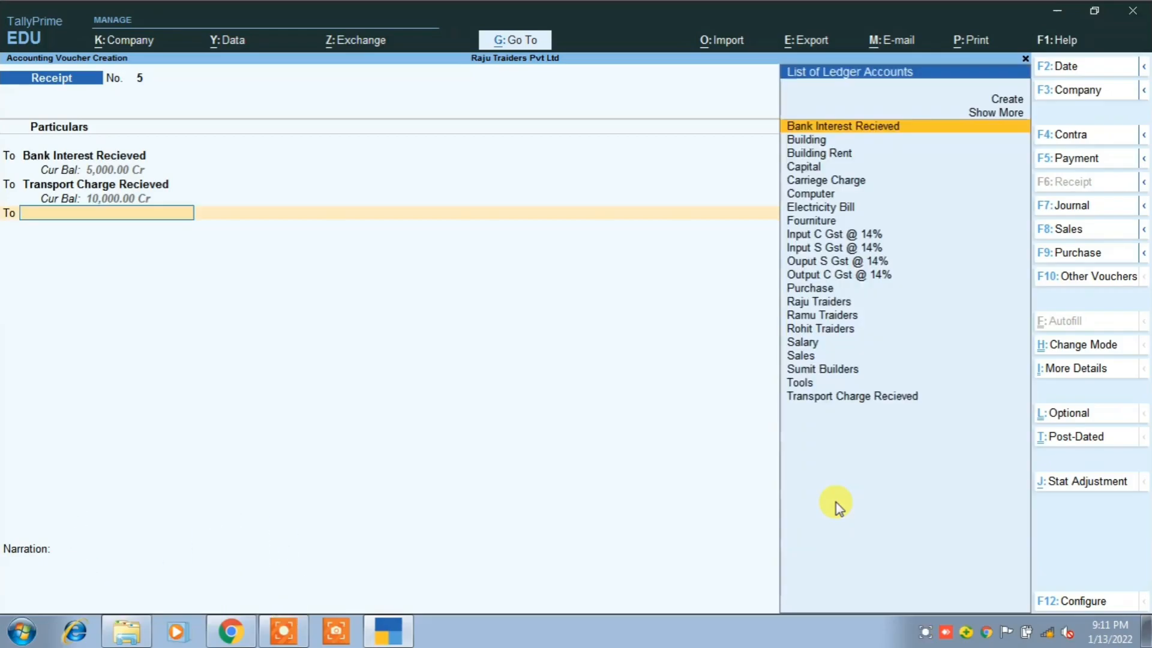
key(alt+Tab)
key(alt+Tab)
key(Up)
key(Up)
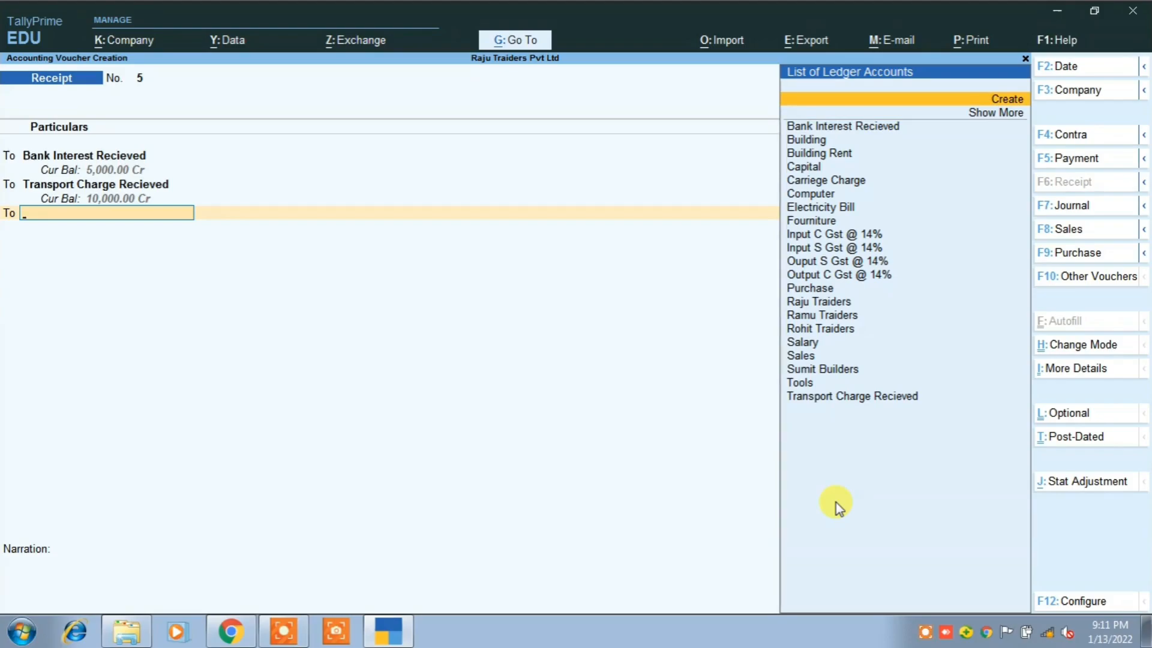
key(Return)
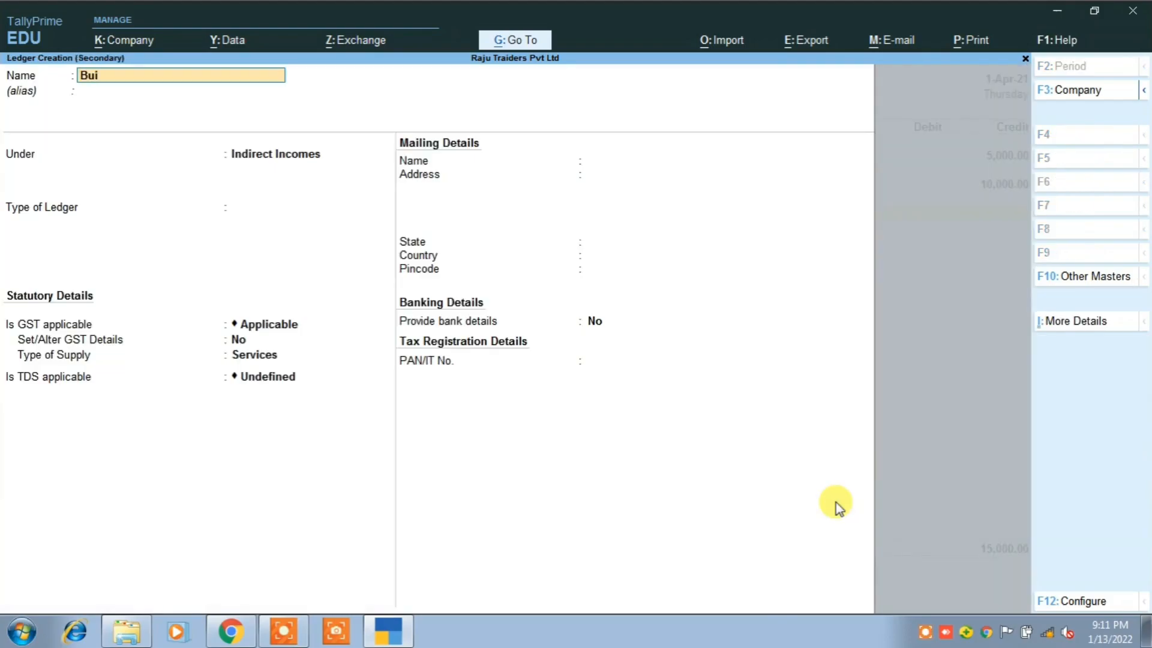
text(Building Rent Recie)
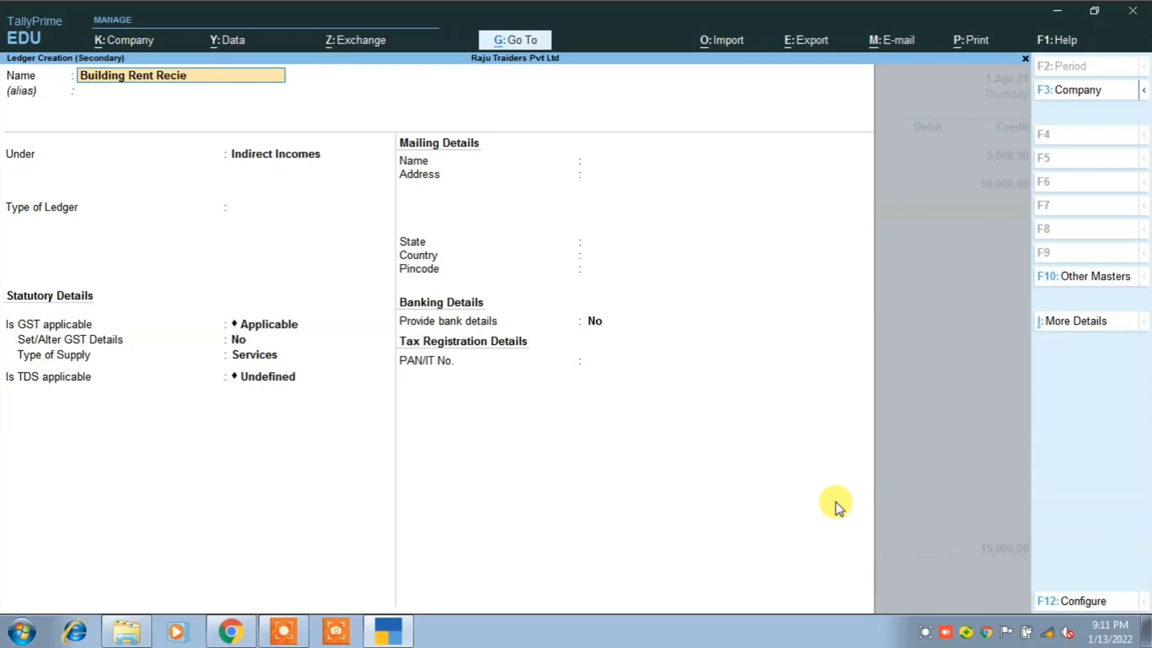
key(Return)
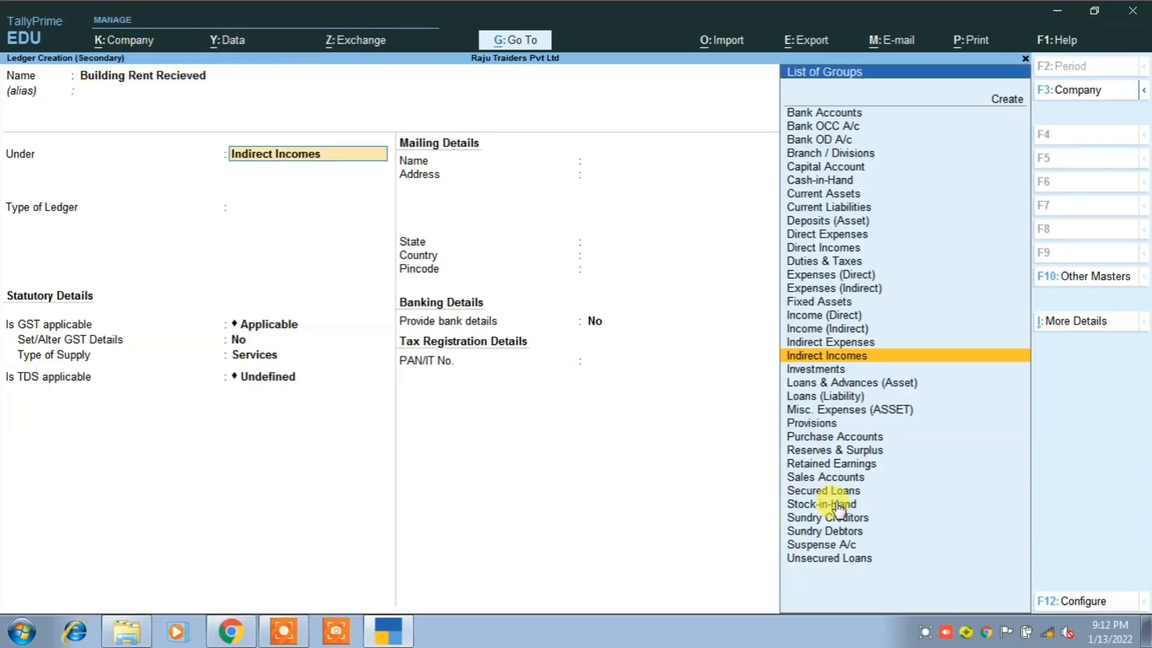
key(Return)
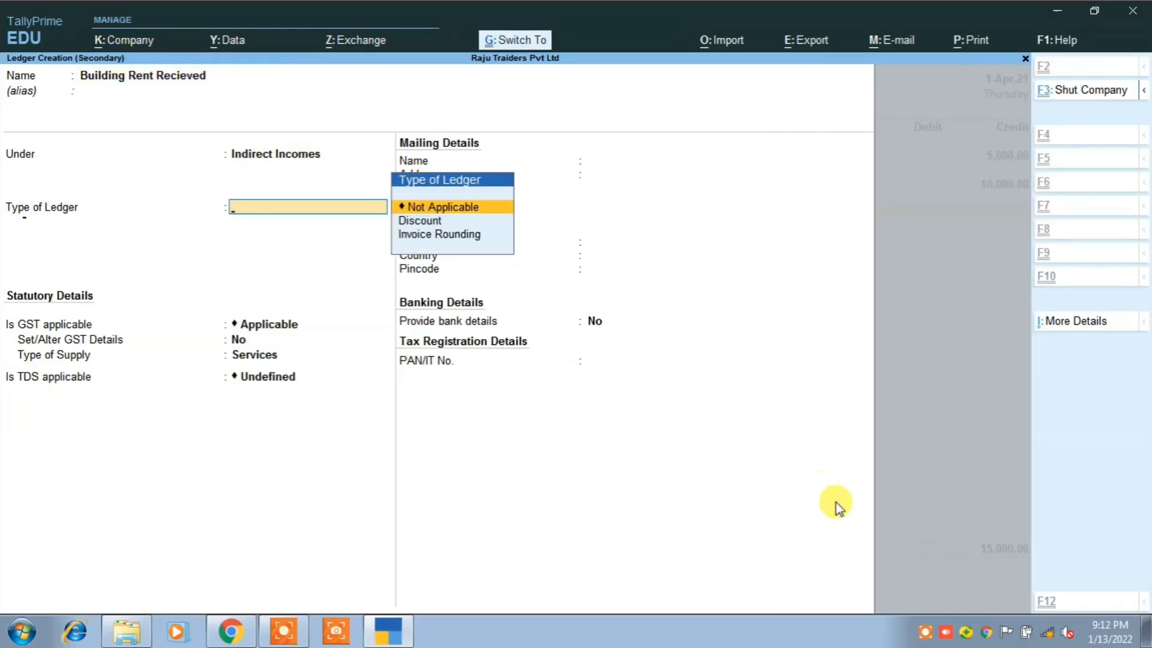
key(ctrl+a)
Check the building rent amount in the practice set PDF and credit Building Rent Recieved with 10000.
key(alt+Tab)
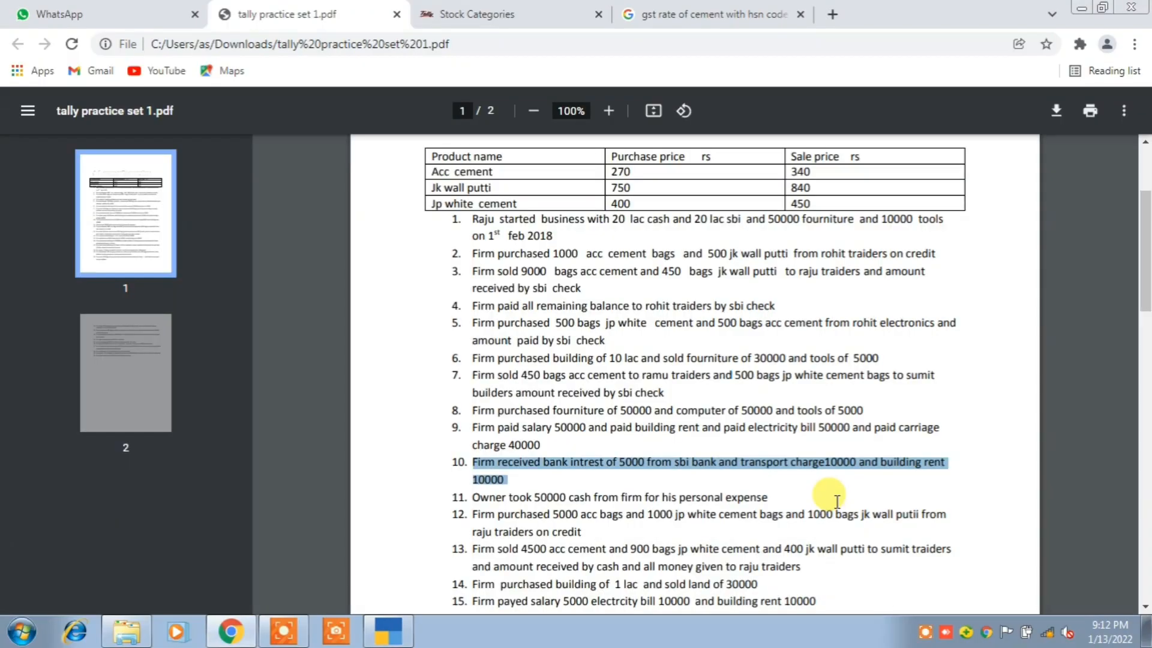
key(alt+Tab)
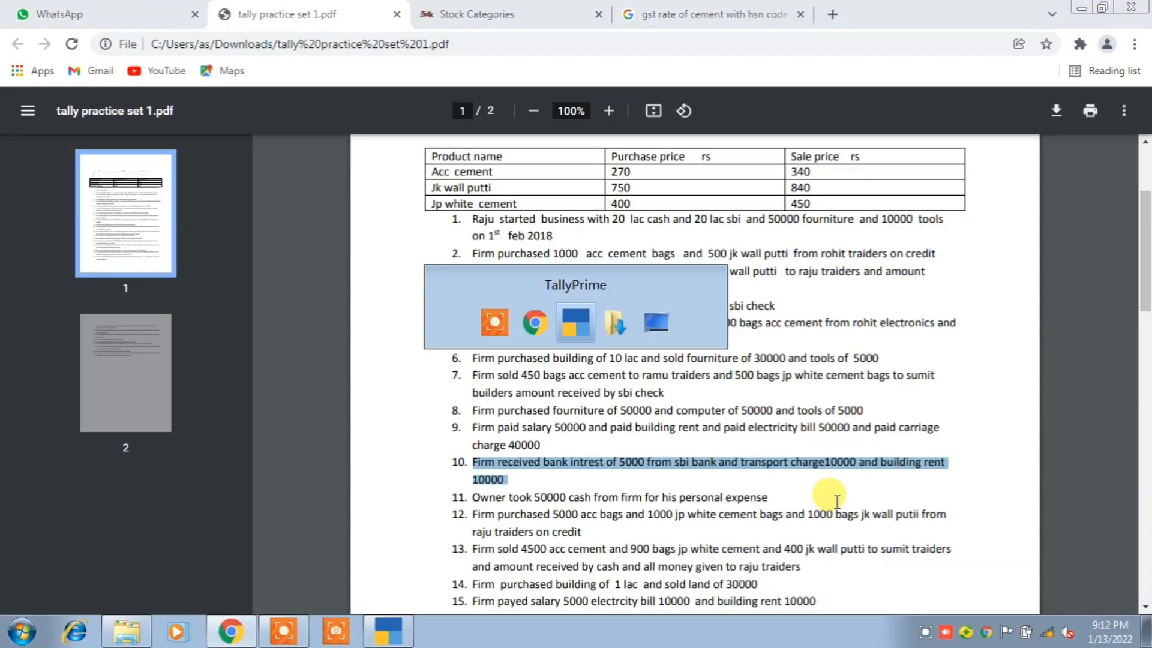
text(10000)
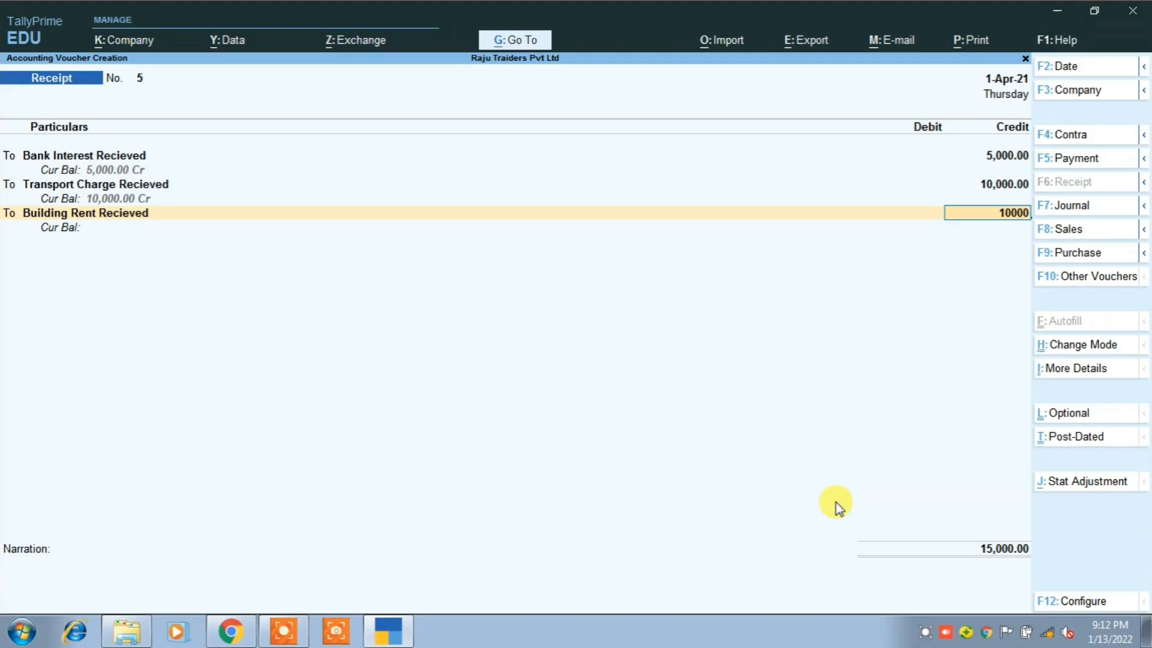
key(Return)
Debit Sbi with 5000 on the receipt's By line and accept its bank allocation as Cheque/DD without instrument or bank details.
key(Return)
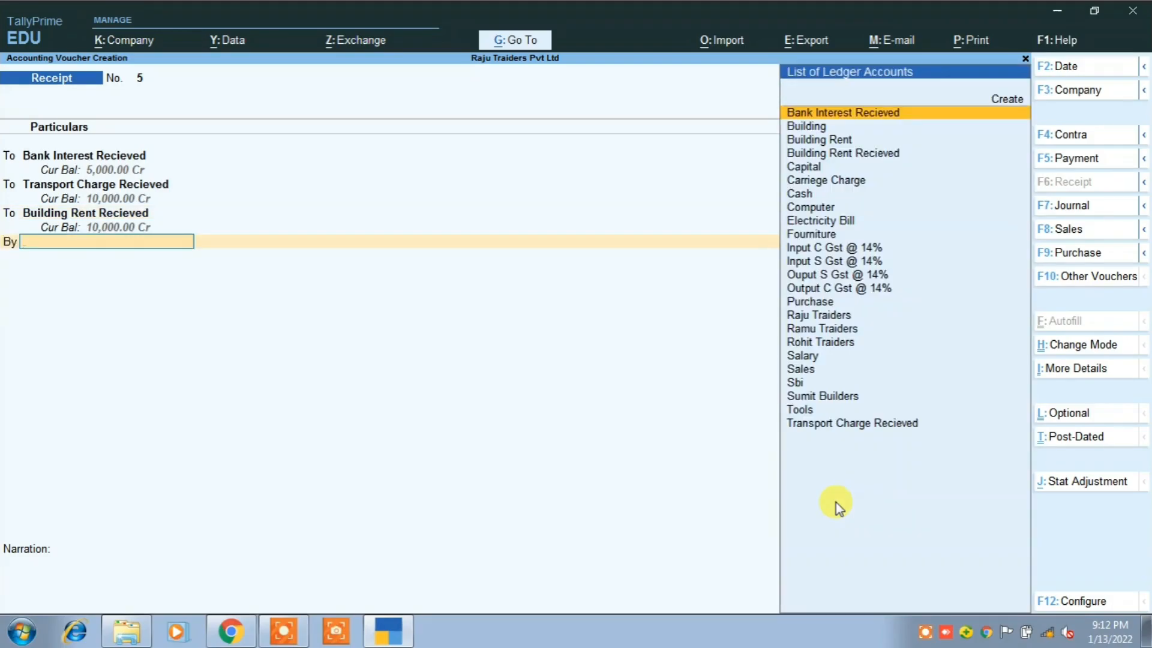
text(S)
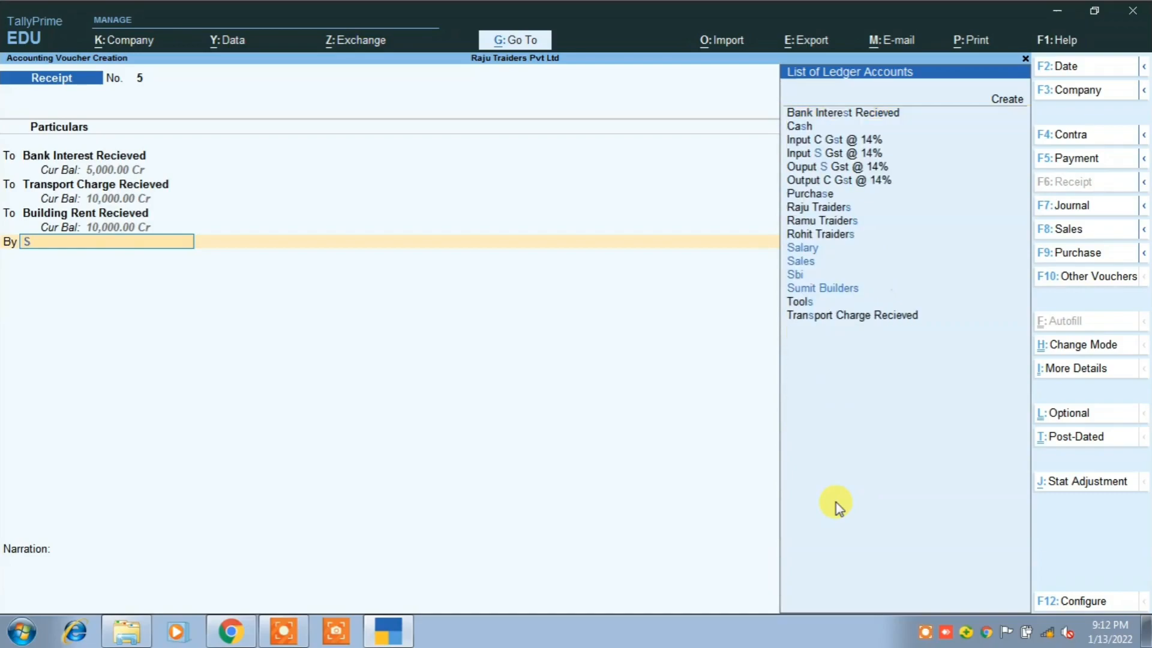
key(Down)
key(Down)
key(Down)
key(Return)
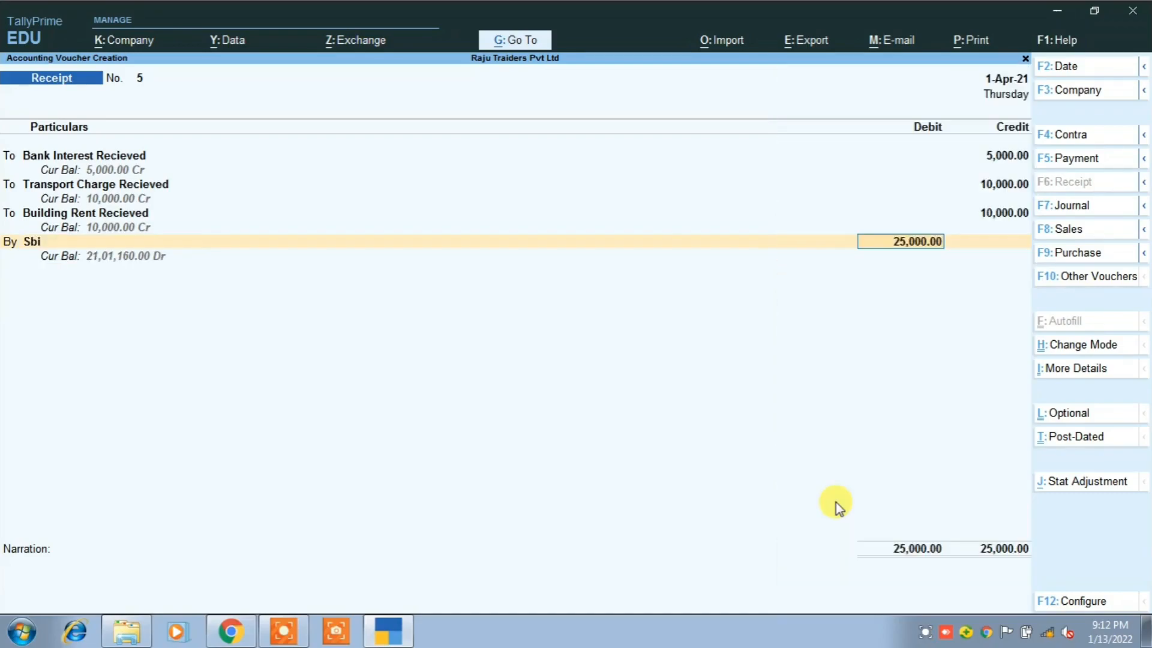
text(5)
key(Return)
key(Return)
key(Return)
key(Return)
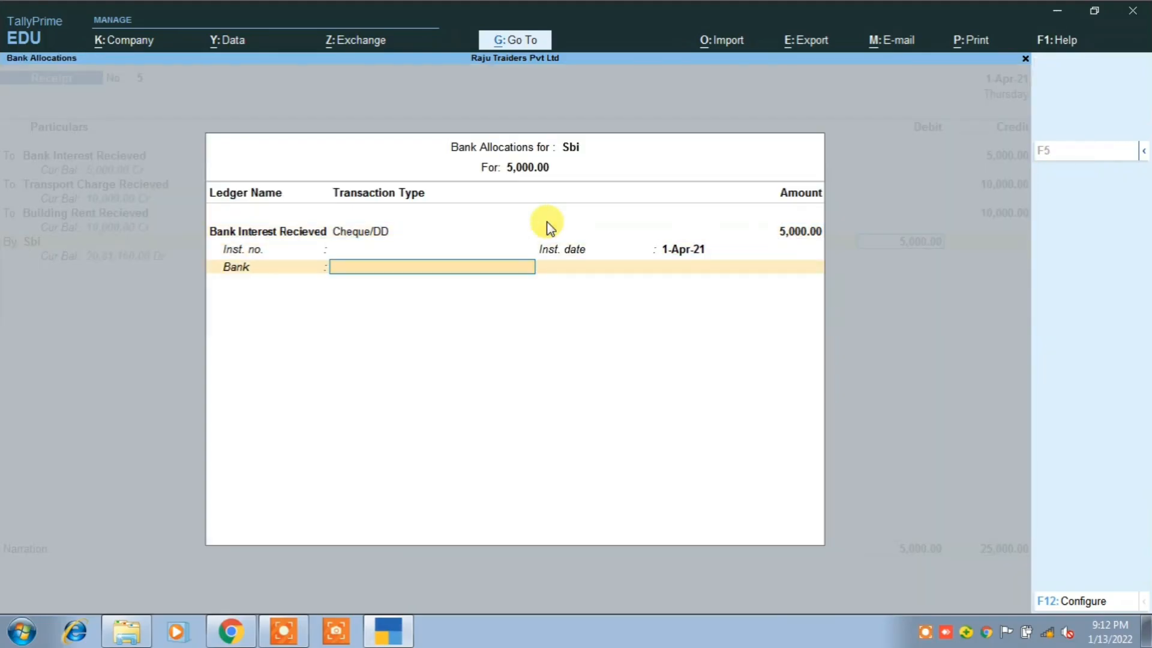
key(Return)
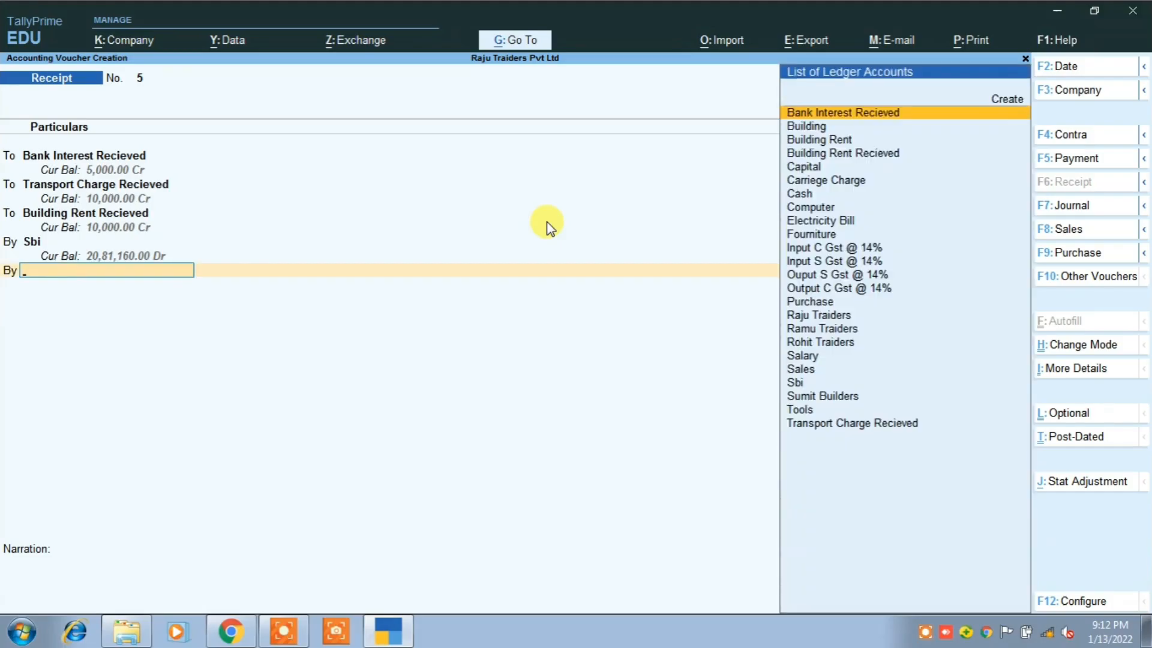
Debit Cash with the remaining 20,000 and save the receipt voucher without a narration.
text(C)
key(Down)
key(Down)
key(Return)
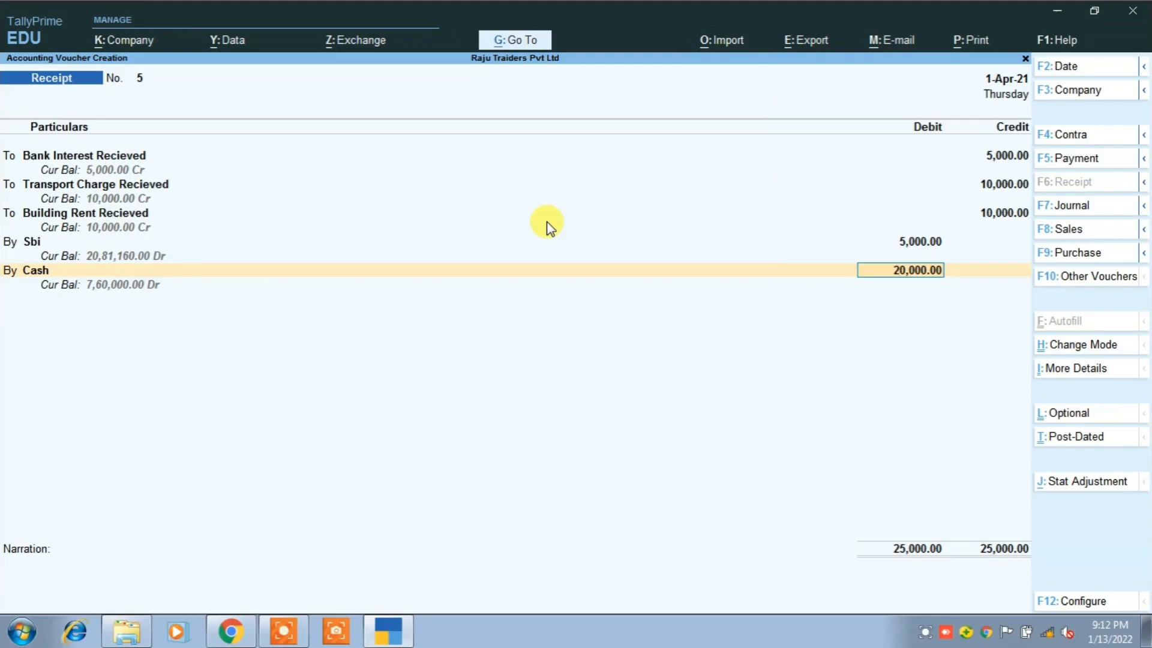
key(Return)
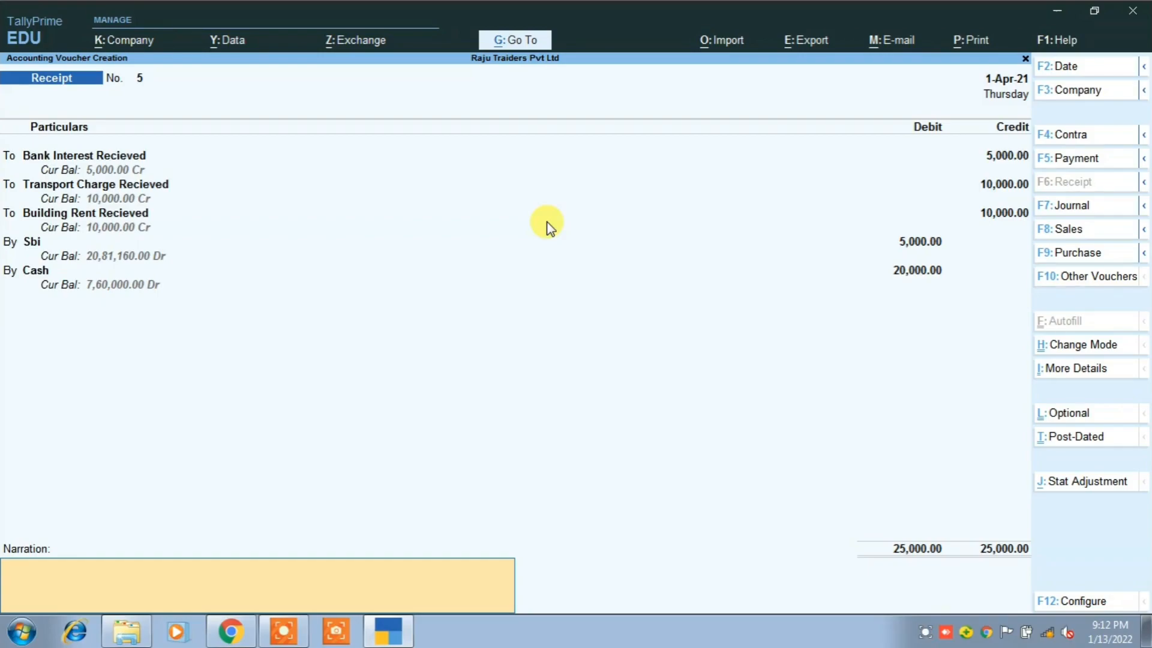
key(Return)
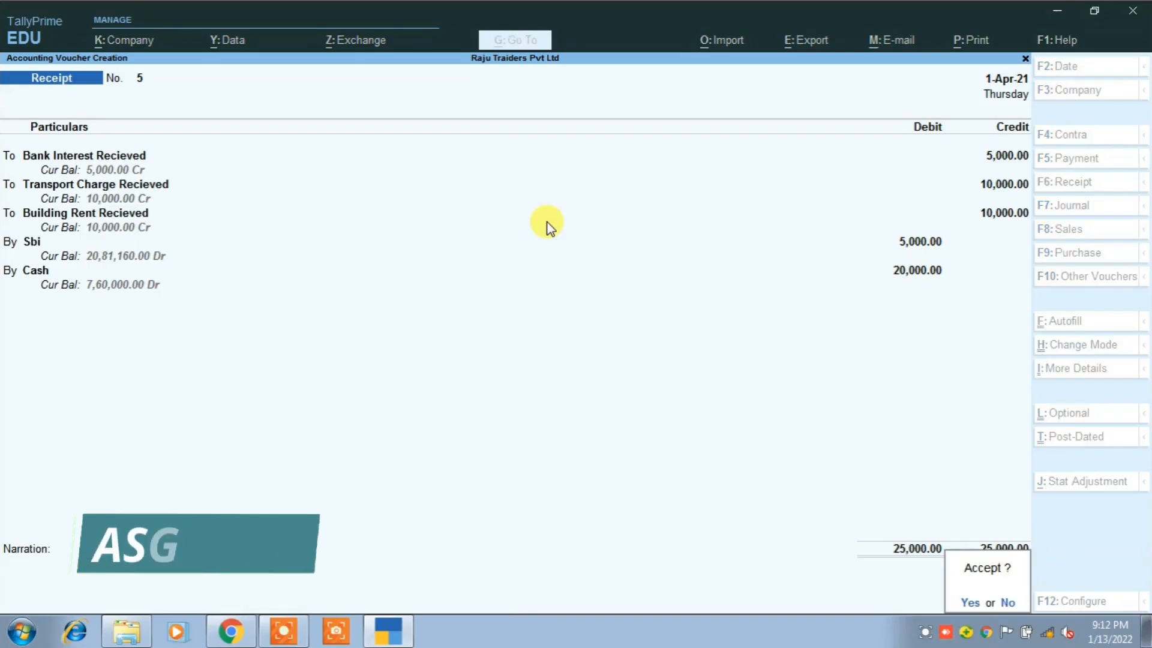
key(Return)
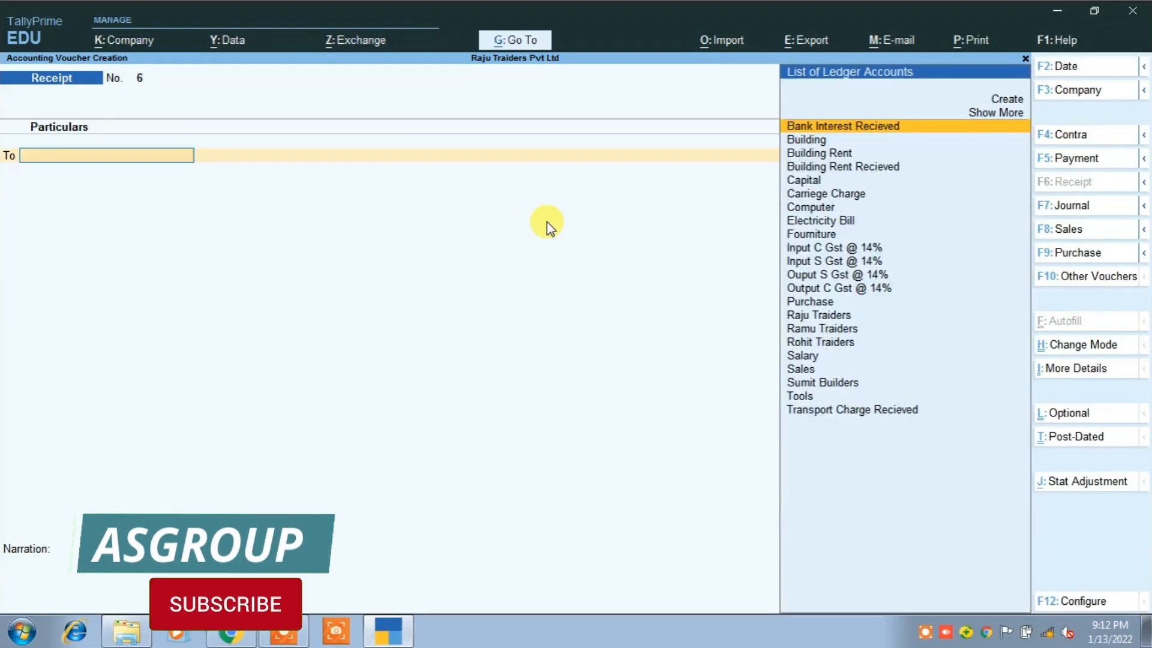
Highlight transaction 11, the owner's cash withdrawal for personal expense, in the practice set PDF and return to TallyPrime.
click(231, 631)
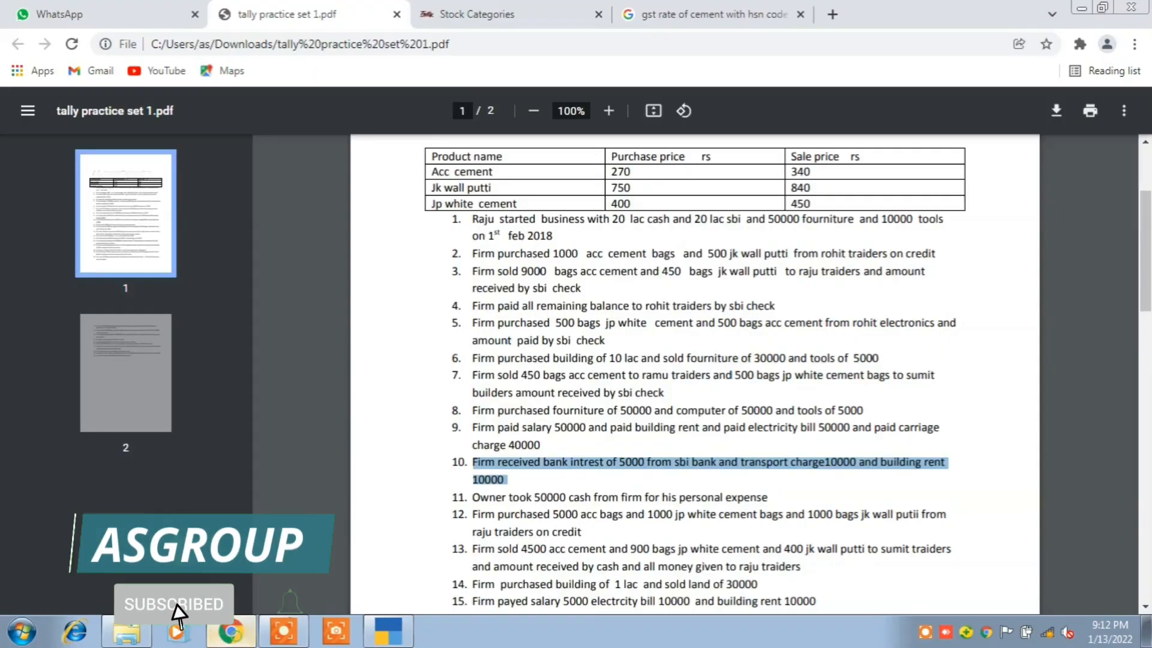
drag(472, 497, 769, 497)
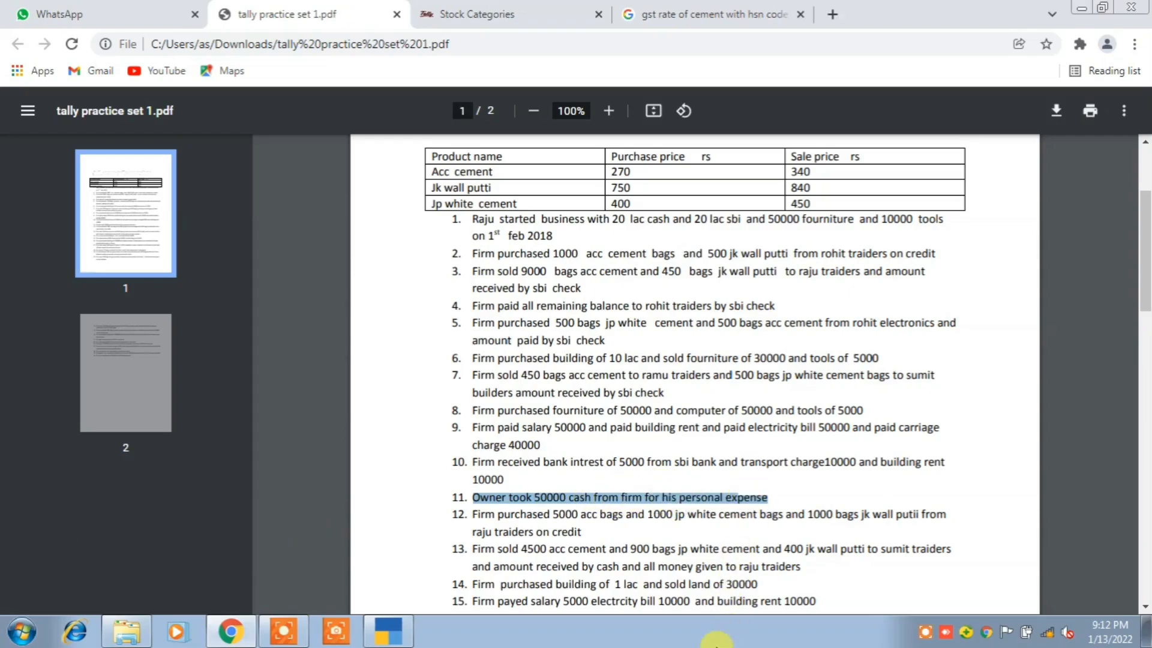
click(391, 633)
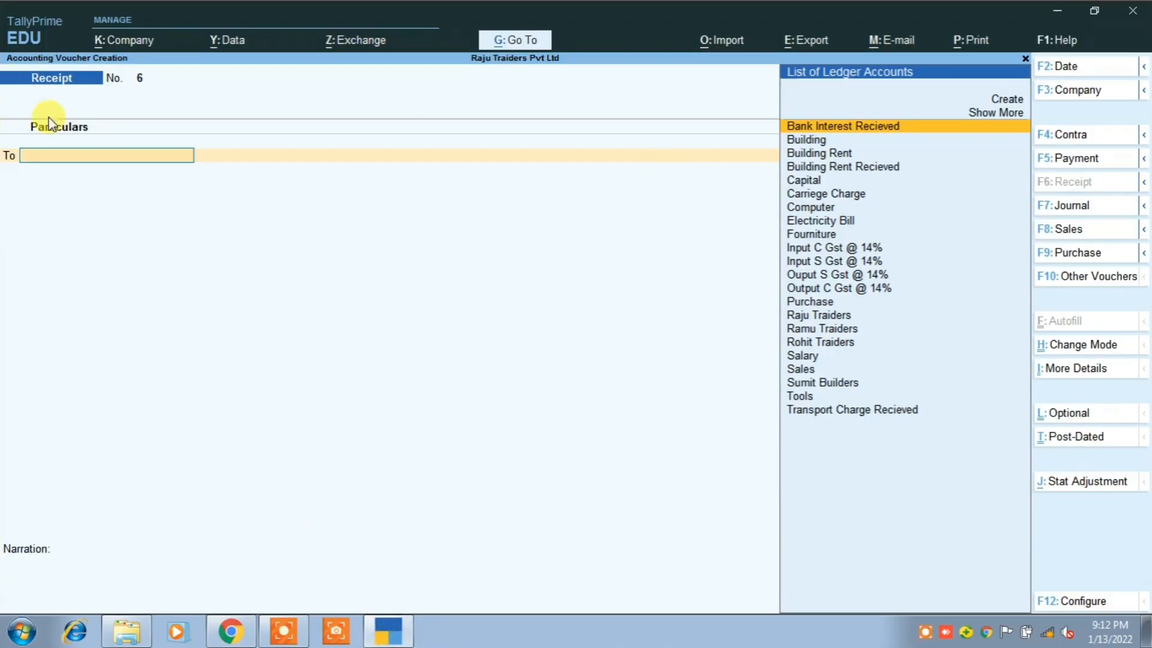
Start a payment voucher and create a Drawing ledger under Capital Account from its By line, keeping the default ledger details.
click(1081, 161)
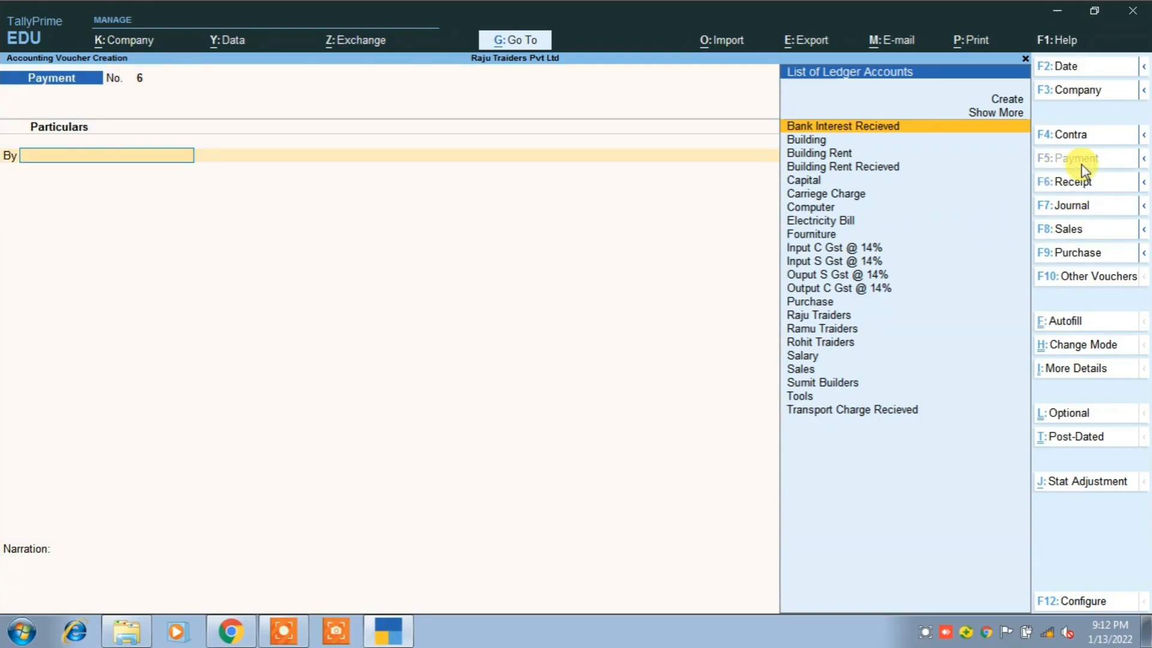
key(Up)
key(Return)
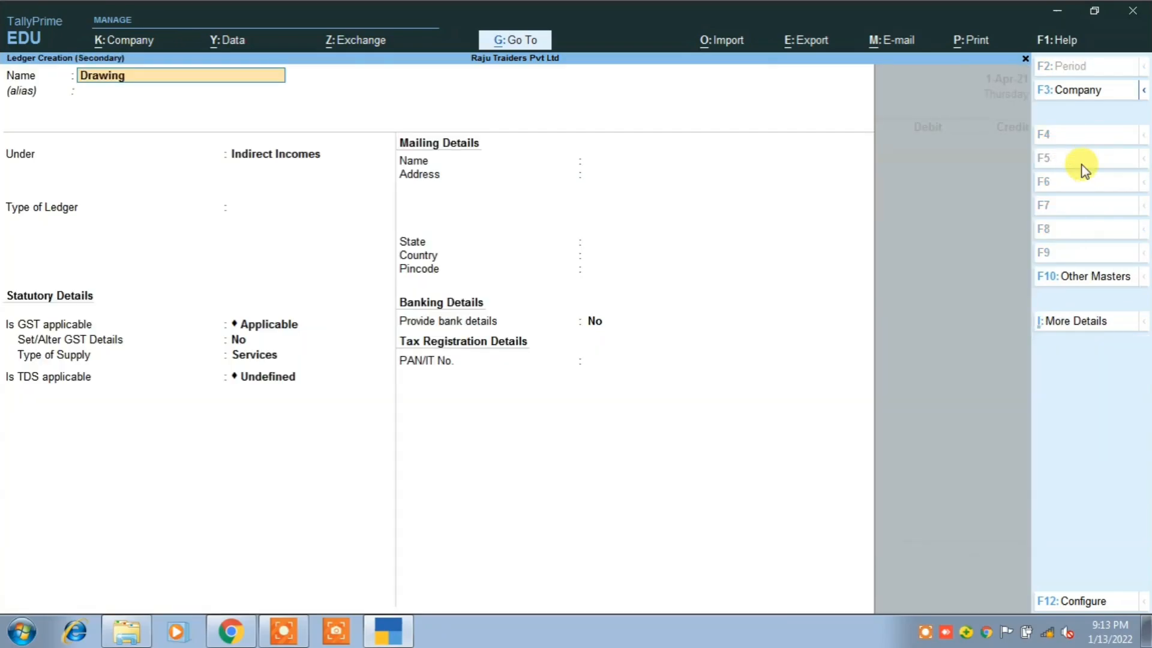
text(Drawing)
key(Return)
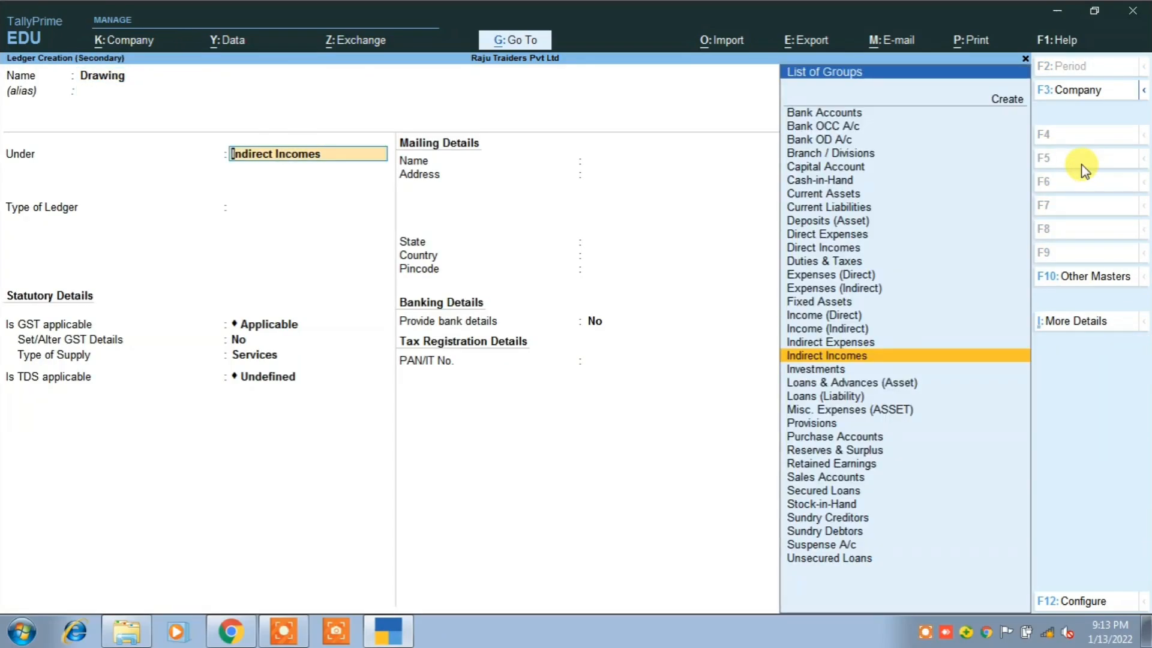
text(C)
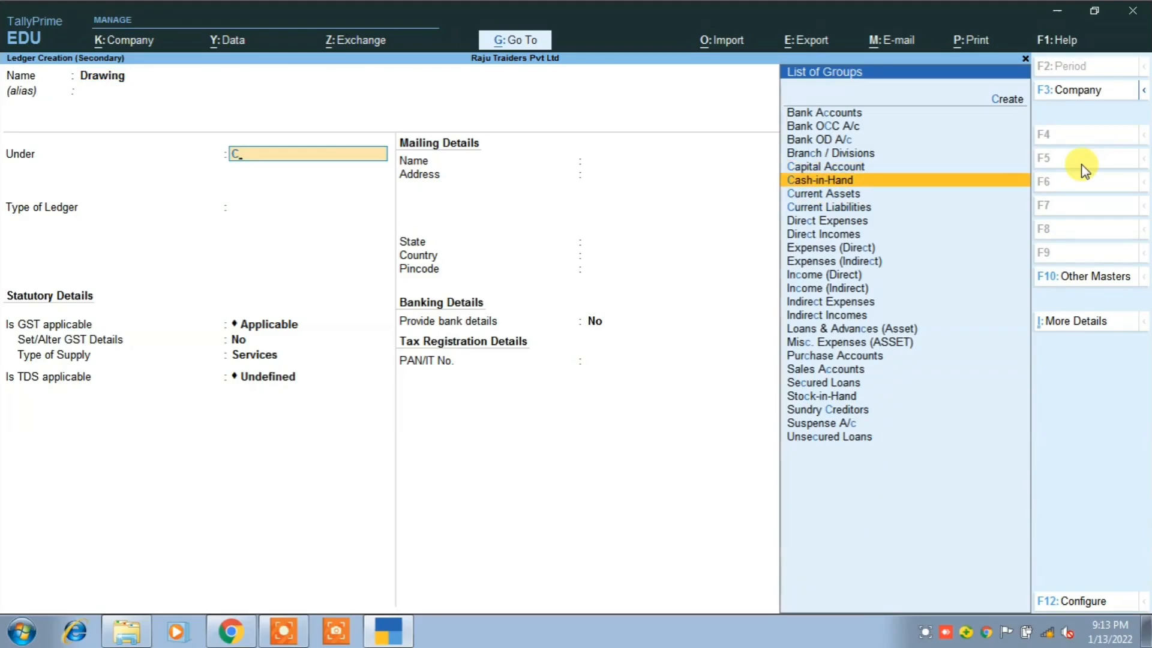
key(Return)
key(Return)
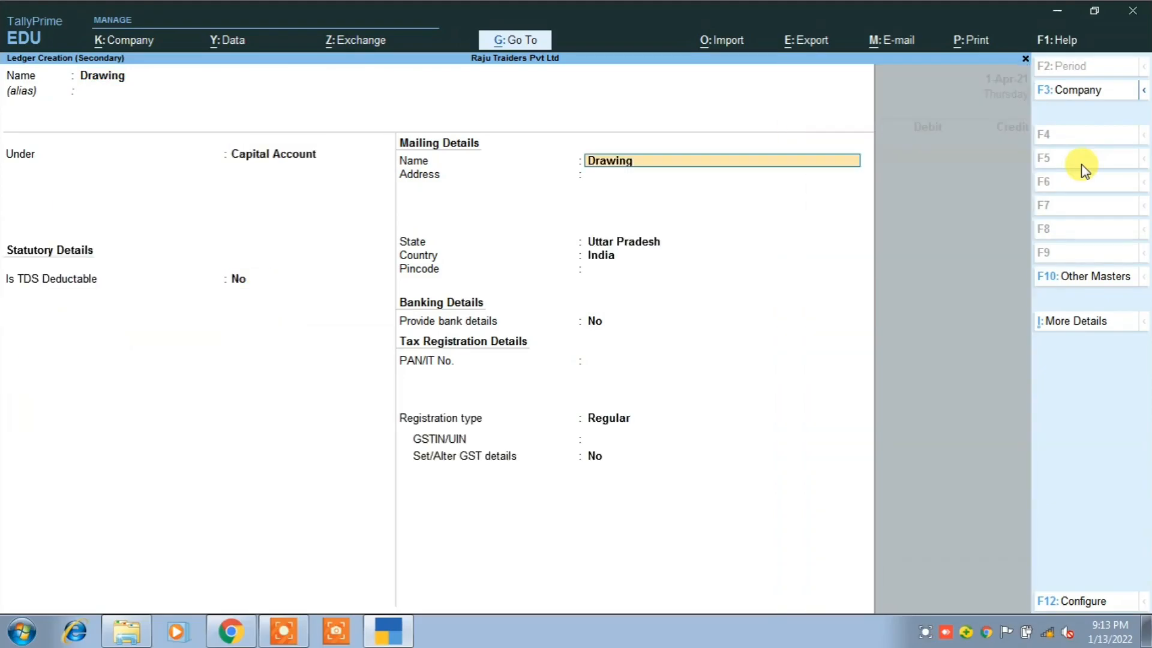
key(ctrl+a)
Debit Drawing with 50000 and recheck the owner's withdrawal, transaction 11, in the practice set PDF.
text(50000)
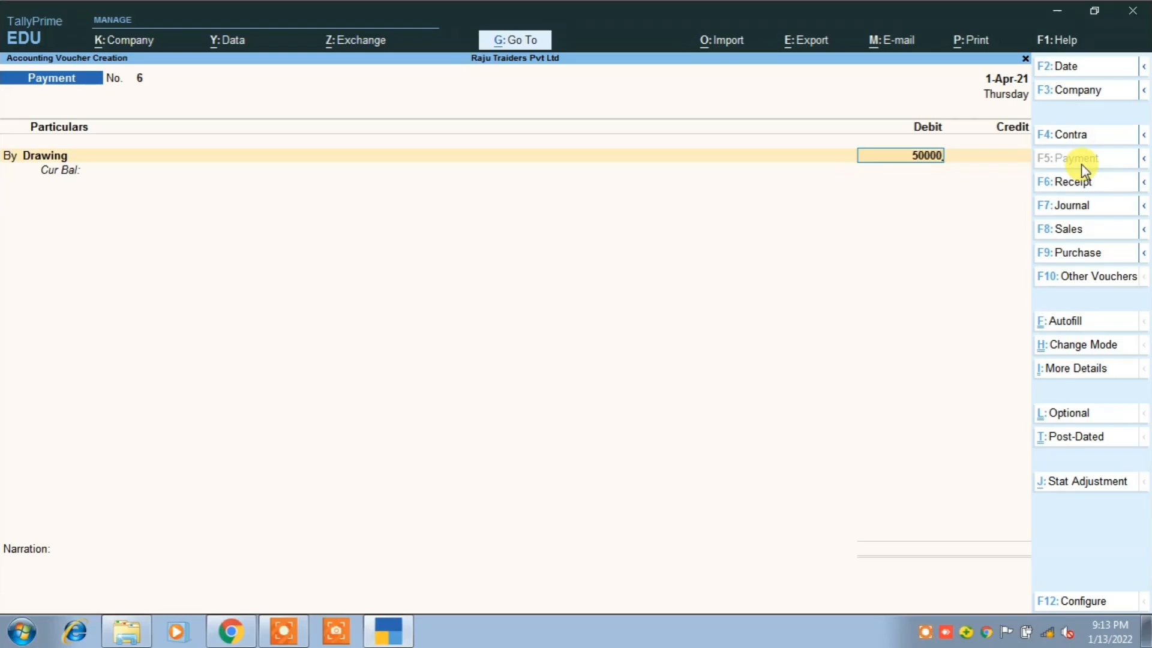
key(Return)
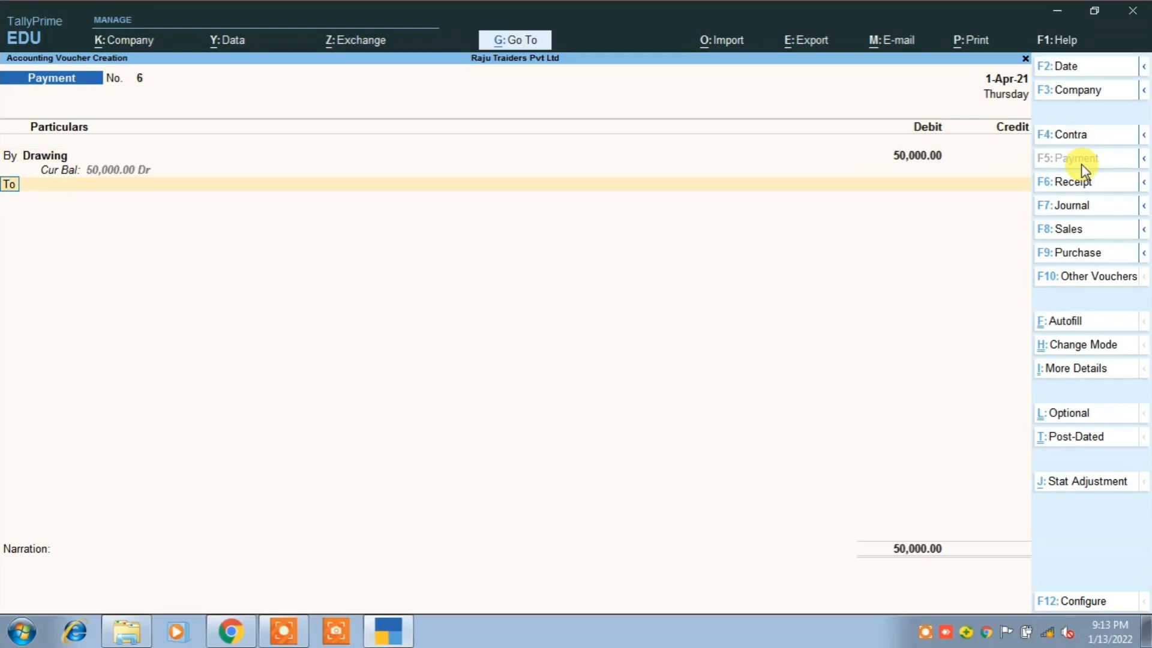
key(alt+Tab)
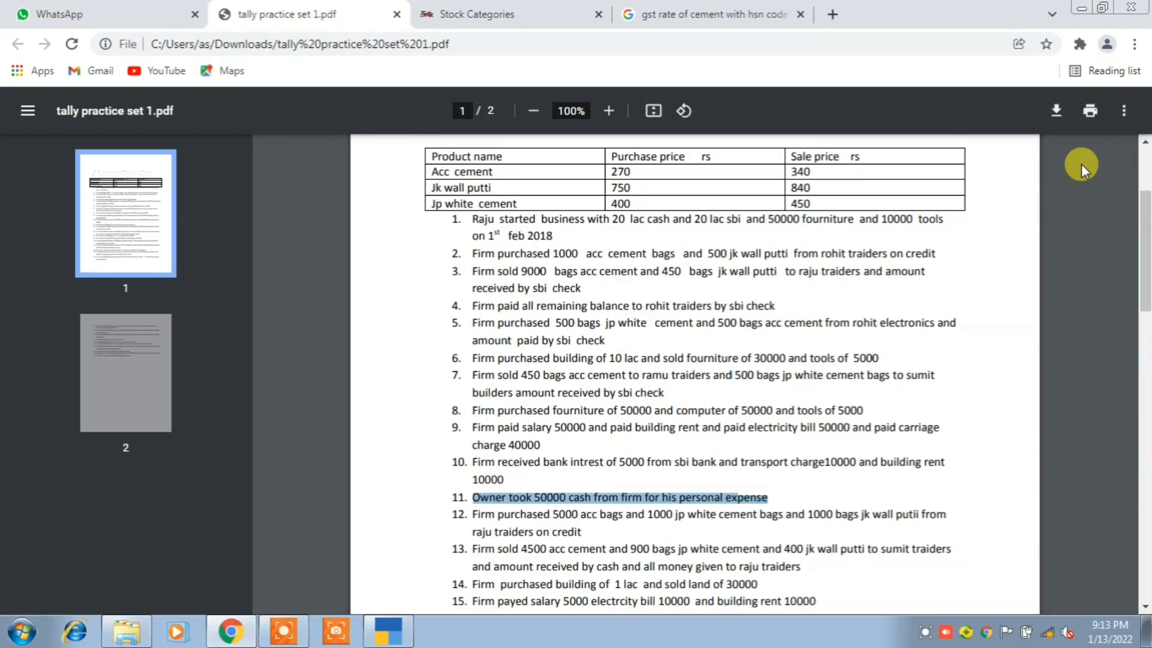
key(alt+Tab)
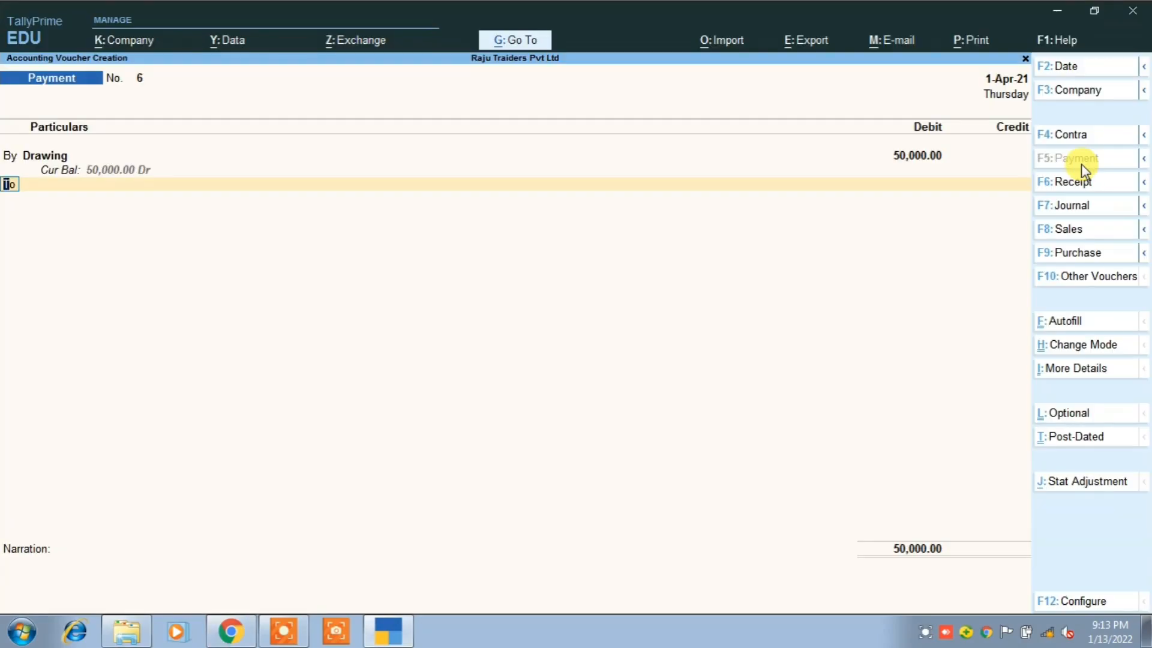
Credit Cash with 50,000 on the payment's To line and save the voucher without a narration.
key(Return)
text(C)
key(Down)
key(Down)
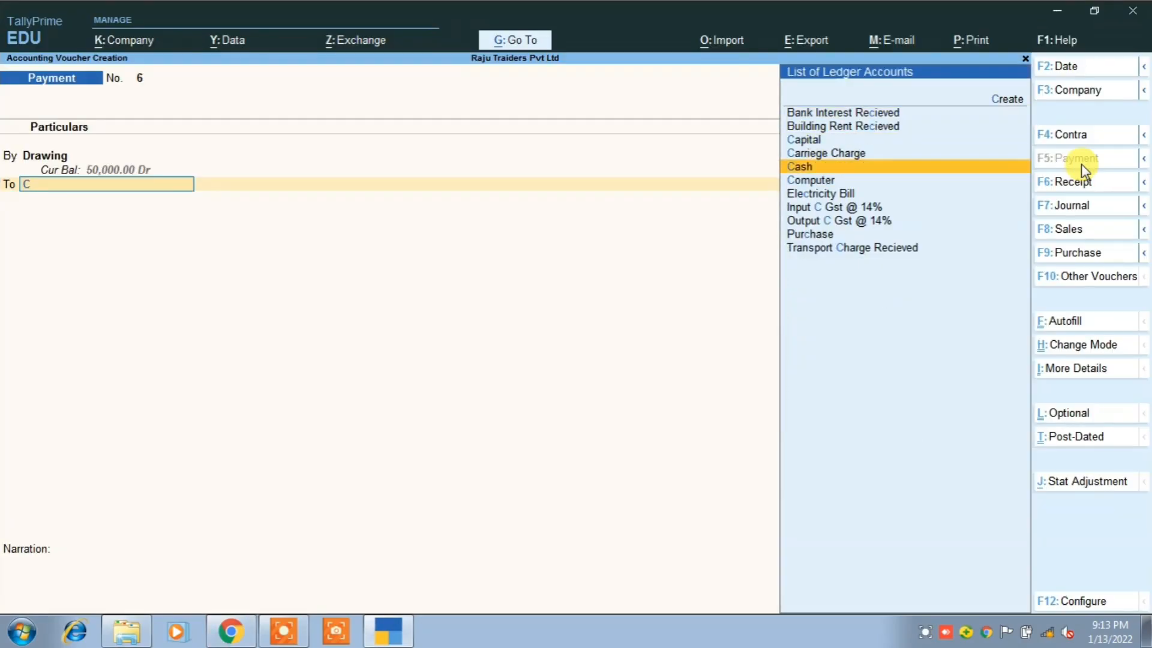
key(Return)
key(ctrl)
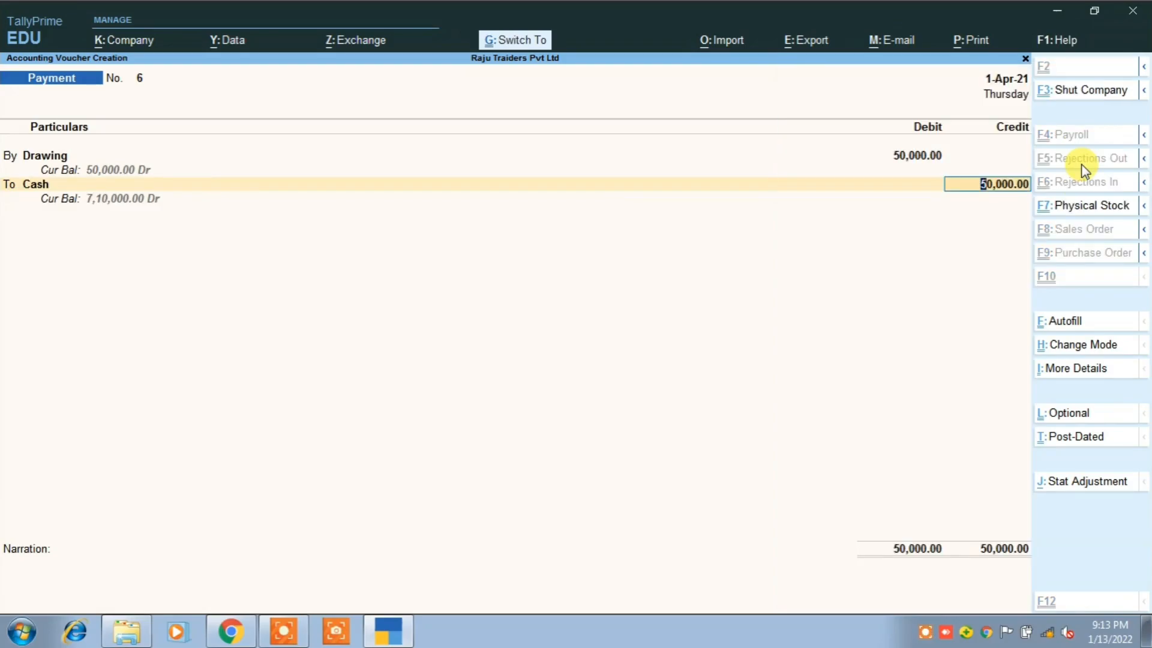
key(ctrl+a)
Read transaction 12, the credit purchase from Raju Traiders, in the practice set PDF and return to TallyPrime.
key(alt)
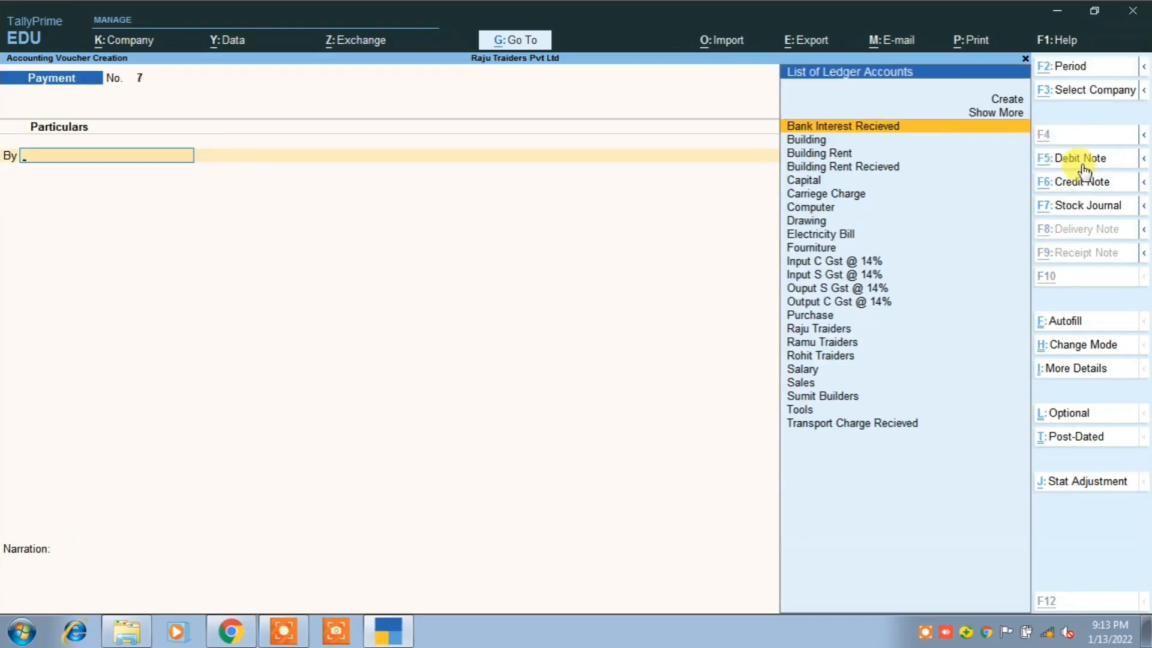
key(alt+Tab)
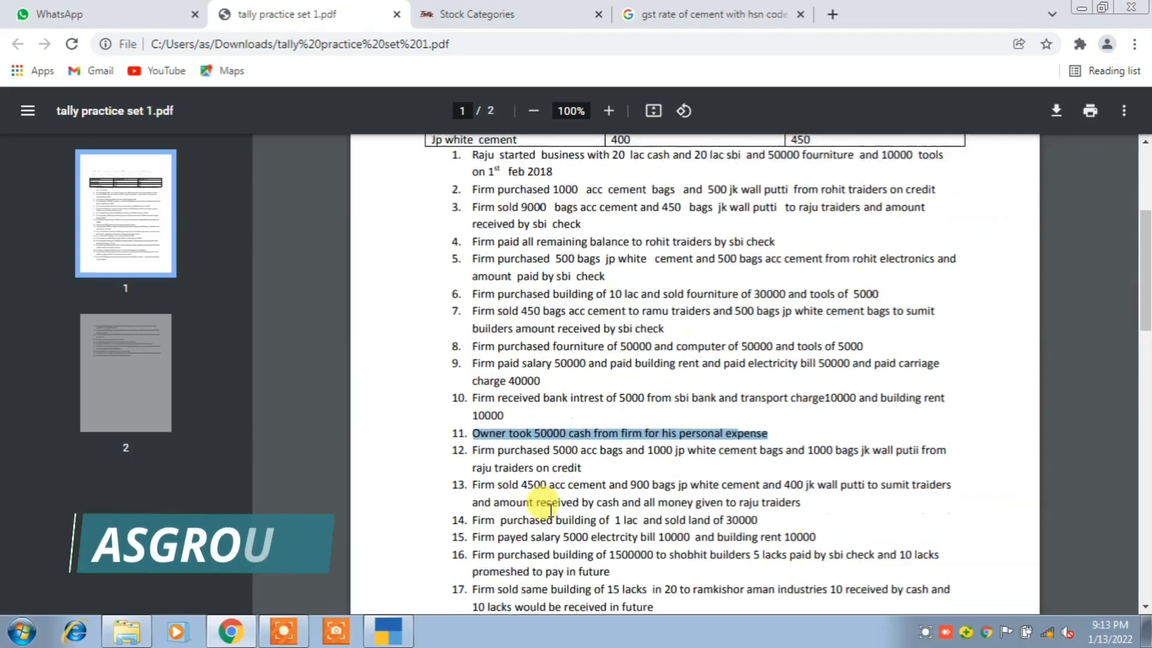
scroll(550, 508, down, 2)
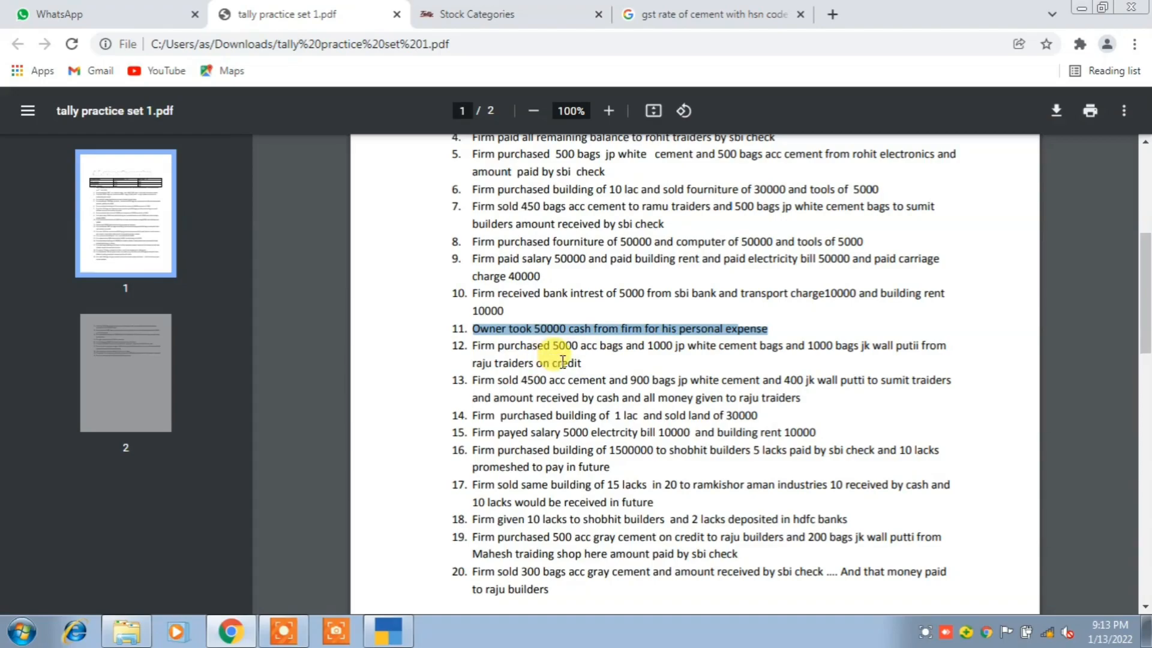
key(alt+Tab)
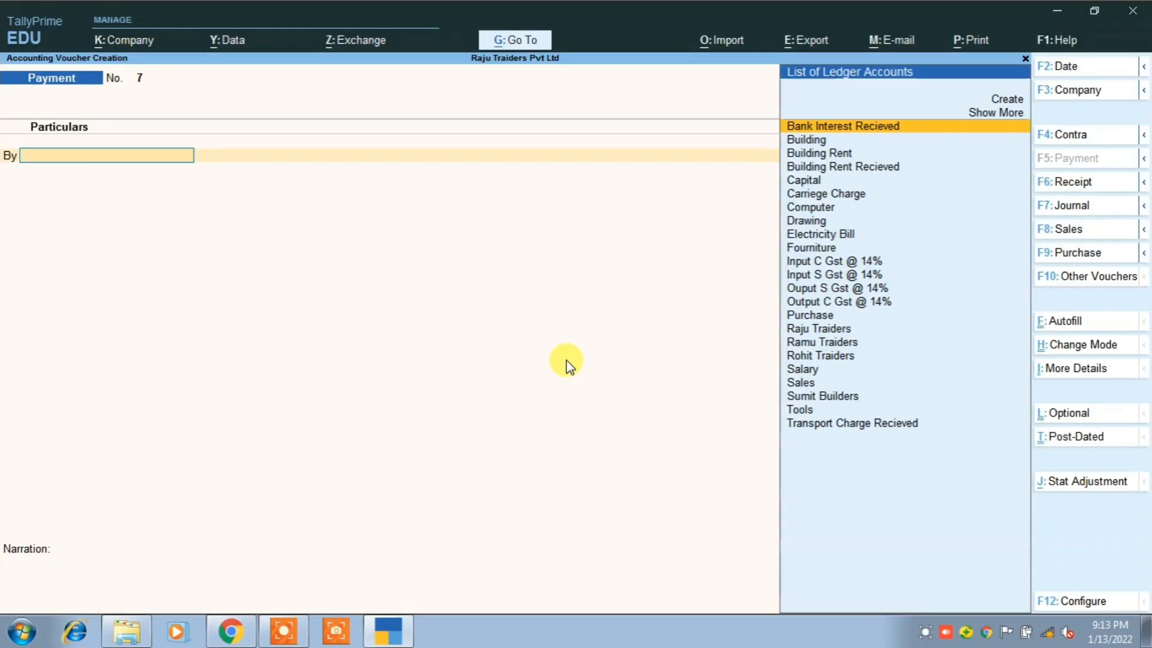
Start a purchase voucher with supplier invoice number 1024 and accept the invoice date 1-Apr-21.
click(1068, 255)
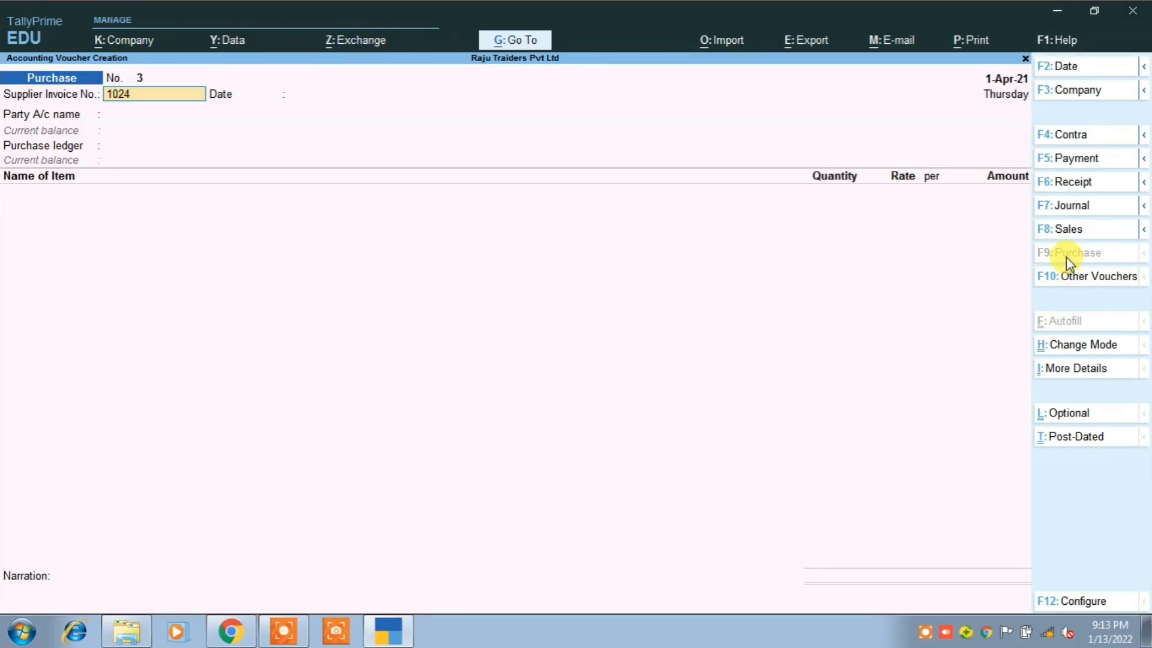
text(1024)
key(Return)
key(Return)
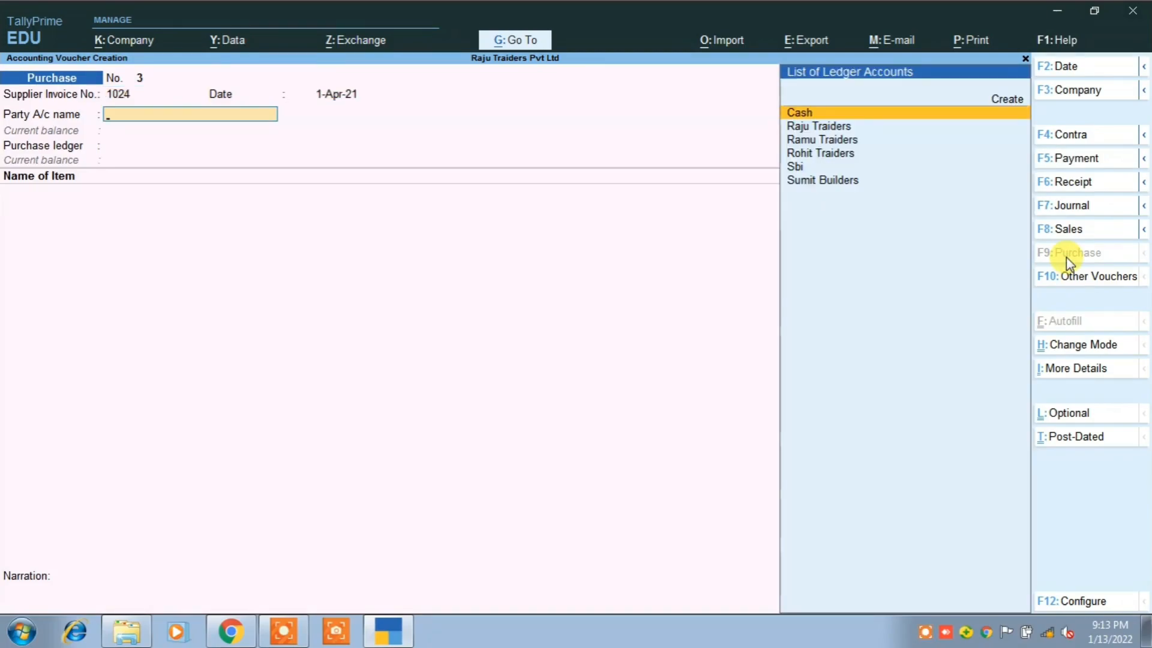
Choose Raju Traiders as the purchase's party account and pass through its receipt details without filling them in.
key(Down)
key(Return)
key(Return)
key(Return)
key(Return)
key(Return)
key(Return)
key(Return)
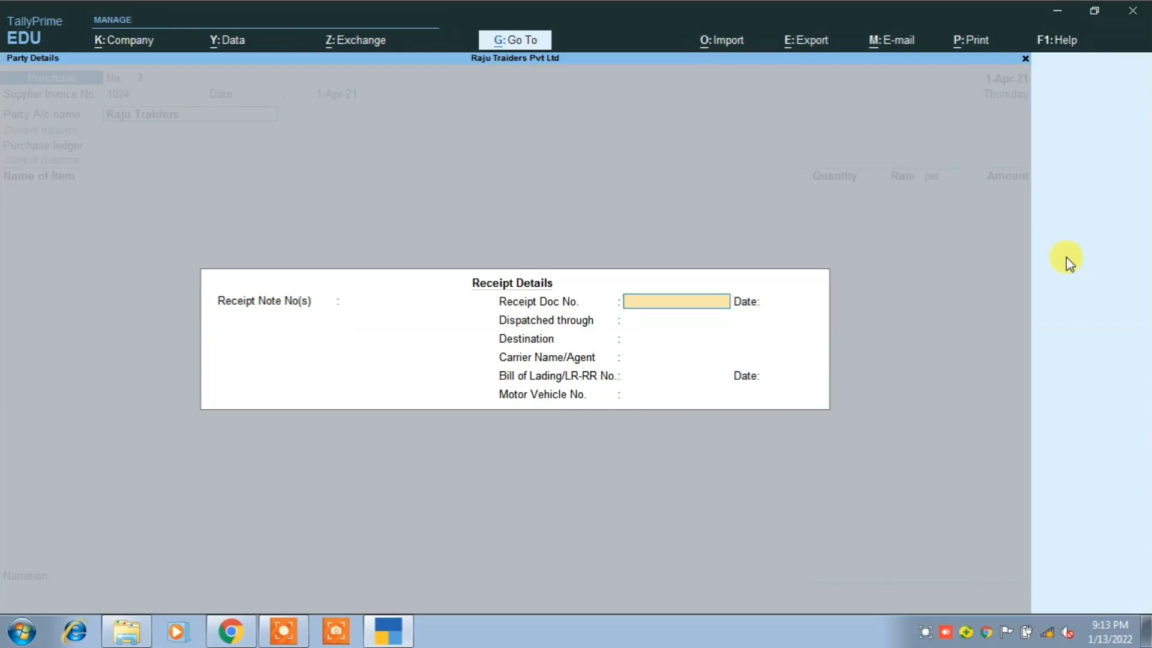
Accept the receipt and party details for Raju Traiders and choose Purchase as the purchase ledger.
key(Return)
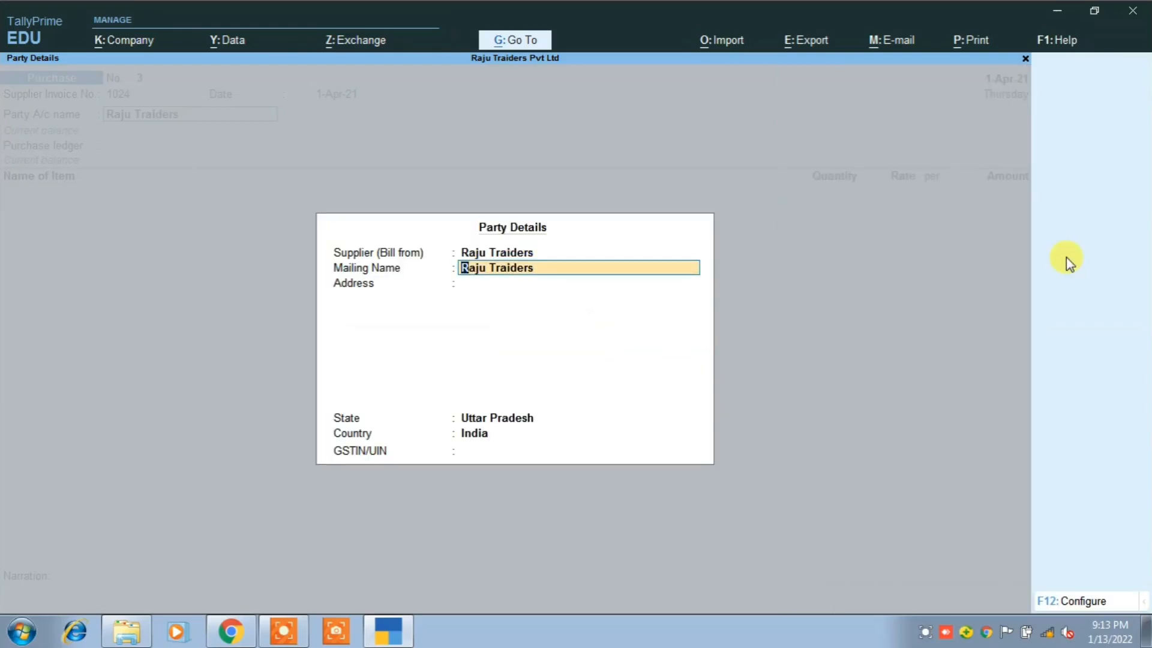
key(Return)
key(Return)
key(Return)
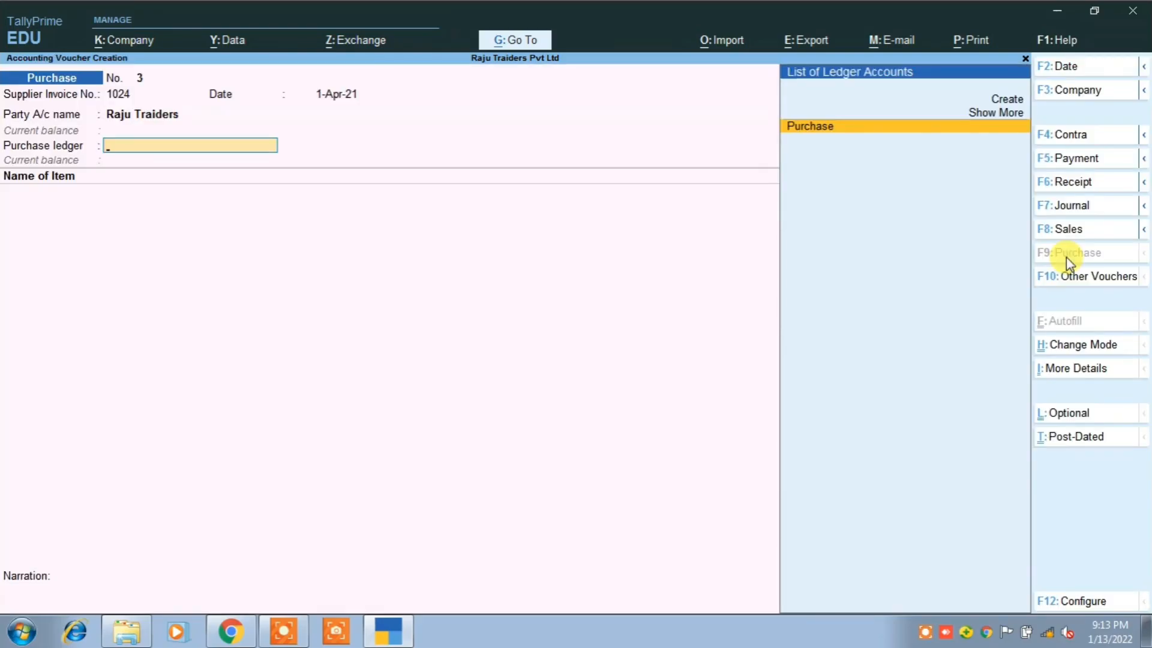
key(Return)
Add 5000 bags of Acc Cement to the purchase voucher at the rate of 270.00 per bag.
text(A)
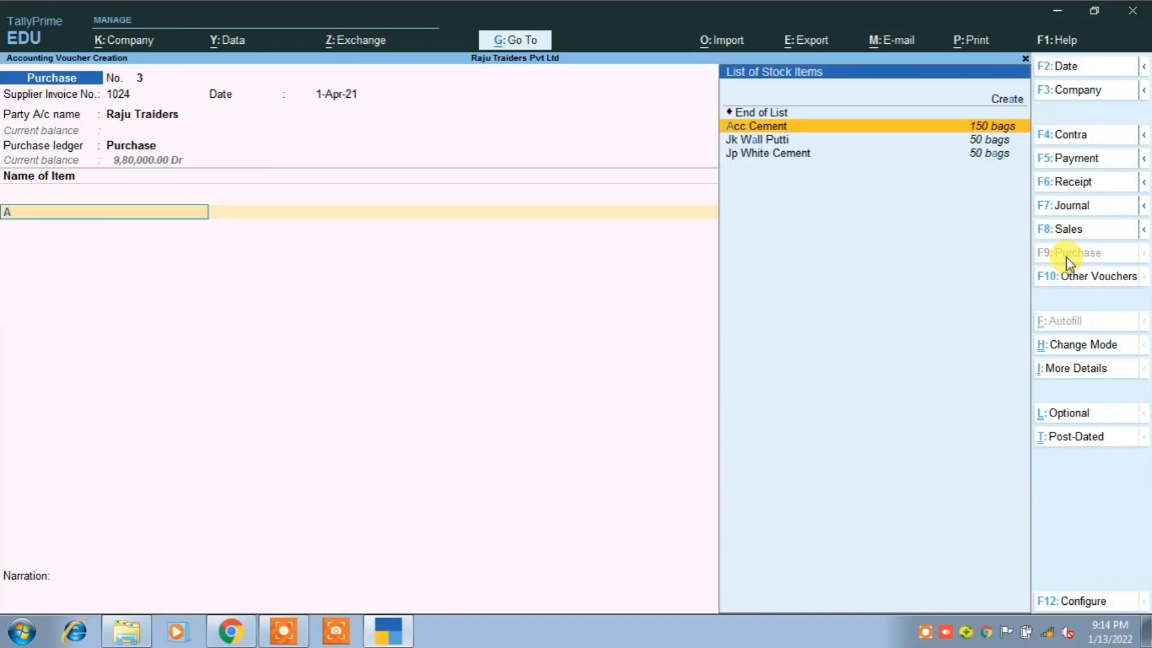
key(Return)
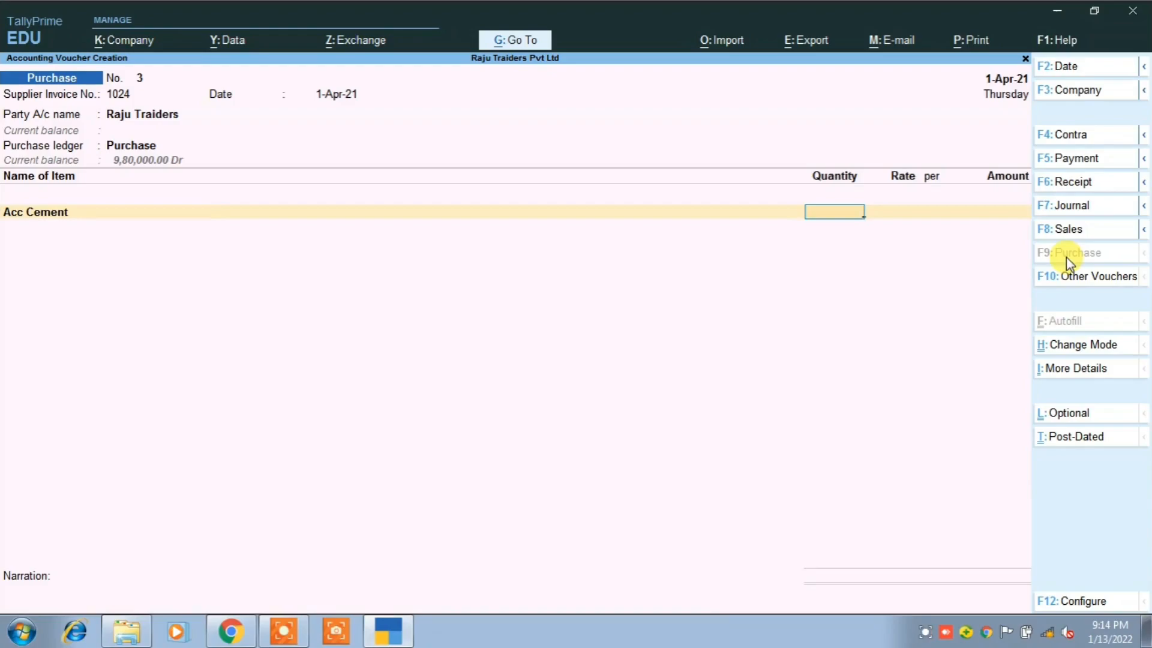
text(5000)
key(Return)
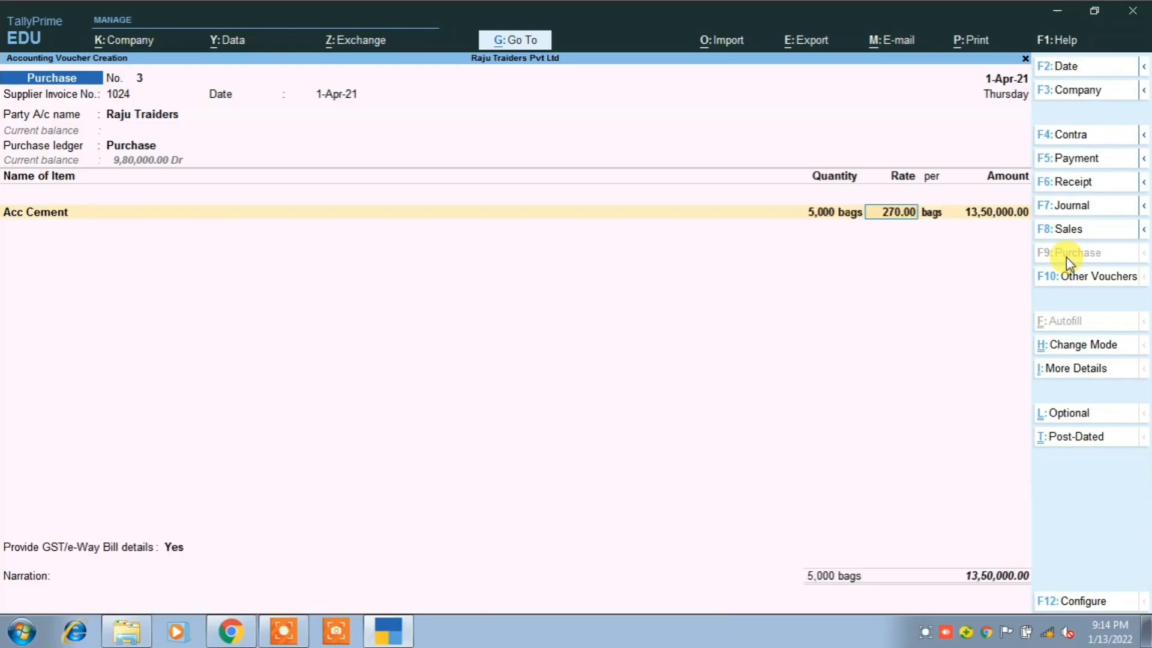
key(Return)
key(Return)
key(Return)
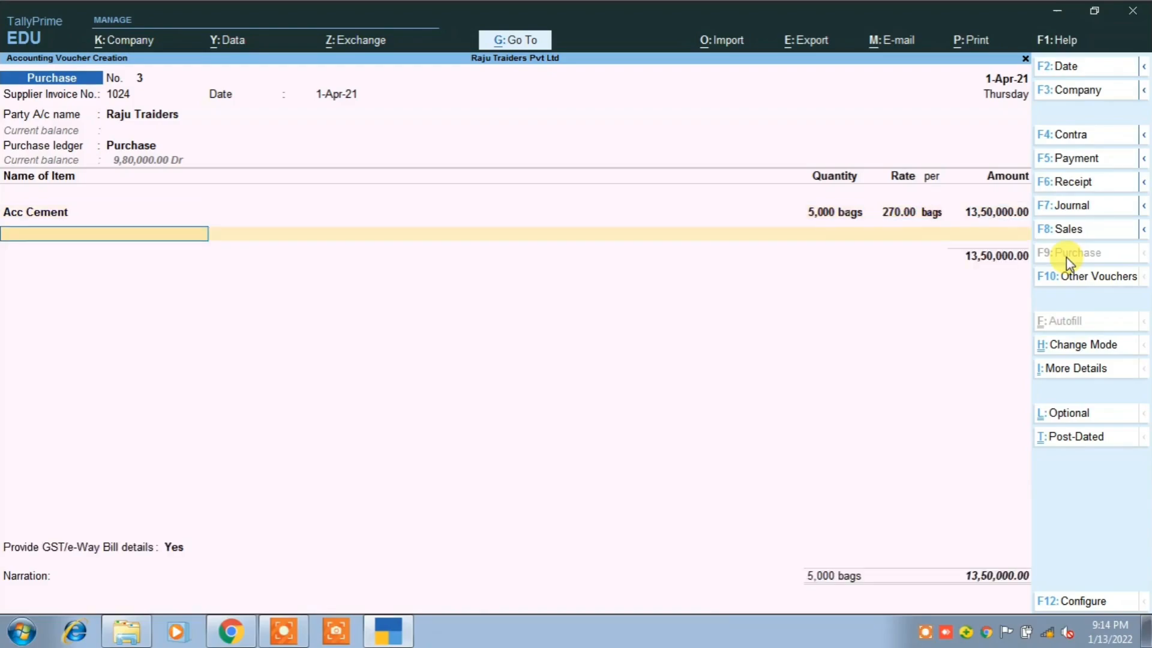
Add 1,000 bags of Jp White Cement to the purchase voucher at the rate of 400.00 per bag.
text(J)
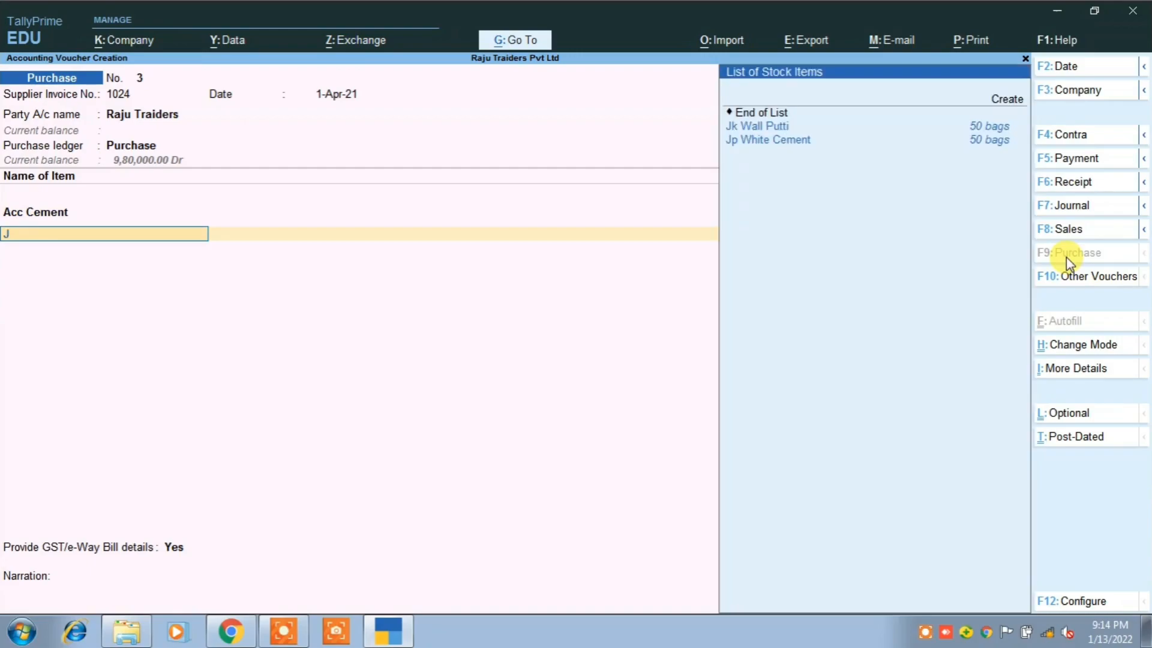
key(Down)
key(Return)
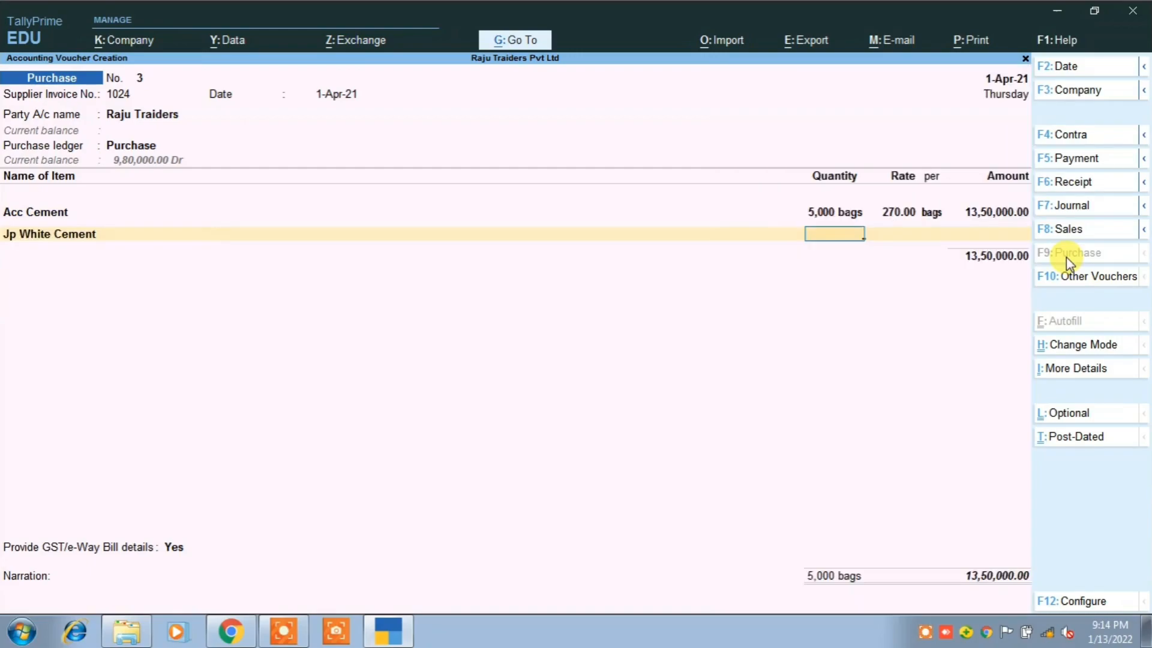
key(Return)
key(Return)
key(Return)
key(Return)
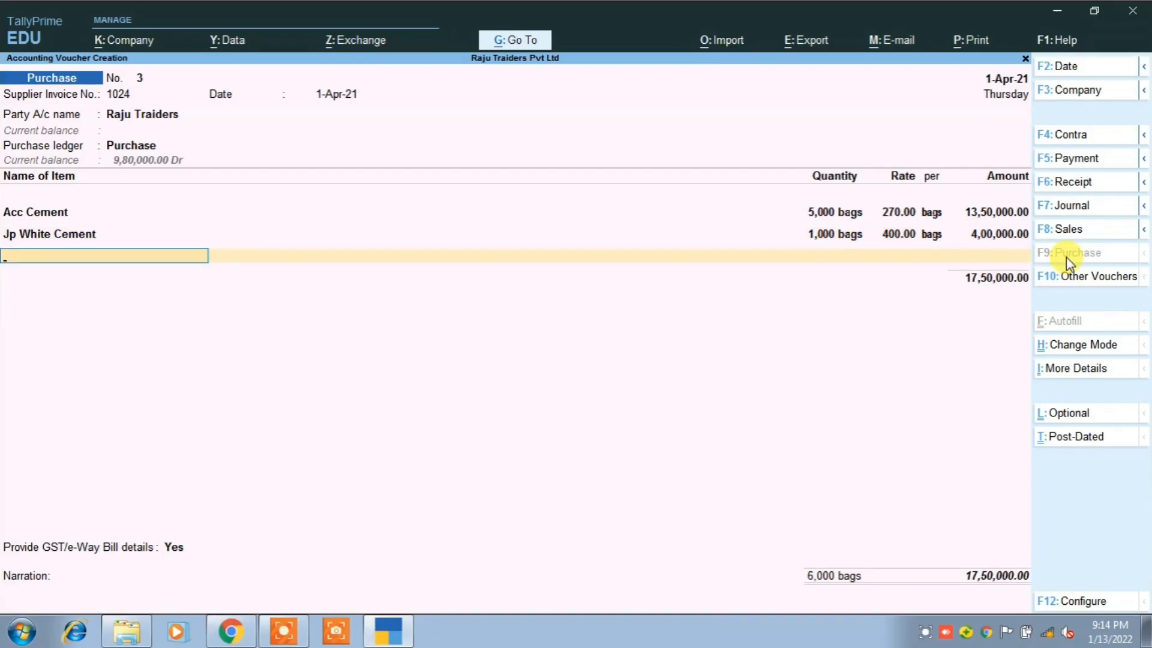
Add 1000 bags of Jk Wall Putti at the rate of 750.00 per bag and end the purchase item list.
text(J)
key(Down)
key(Down)
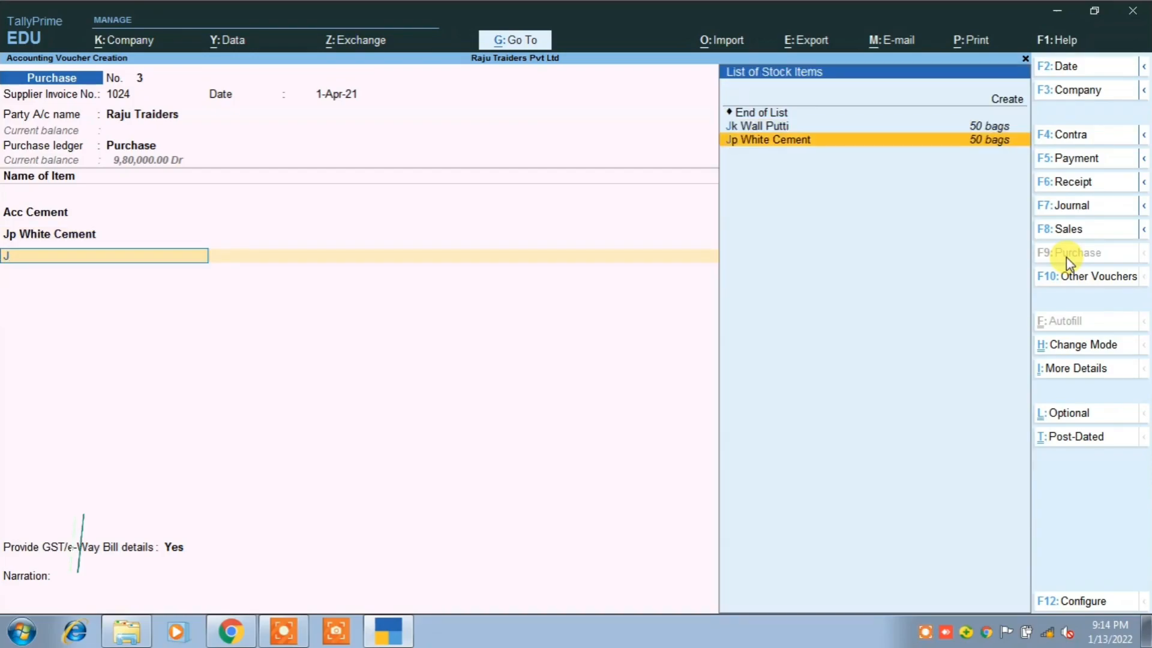
key(Up)
key(Return)
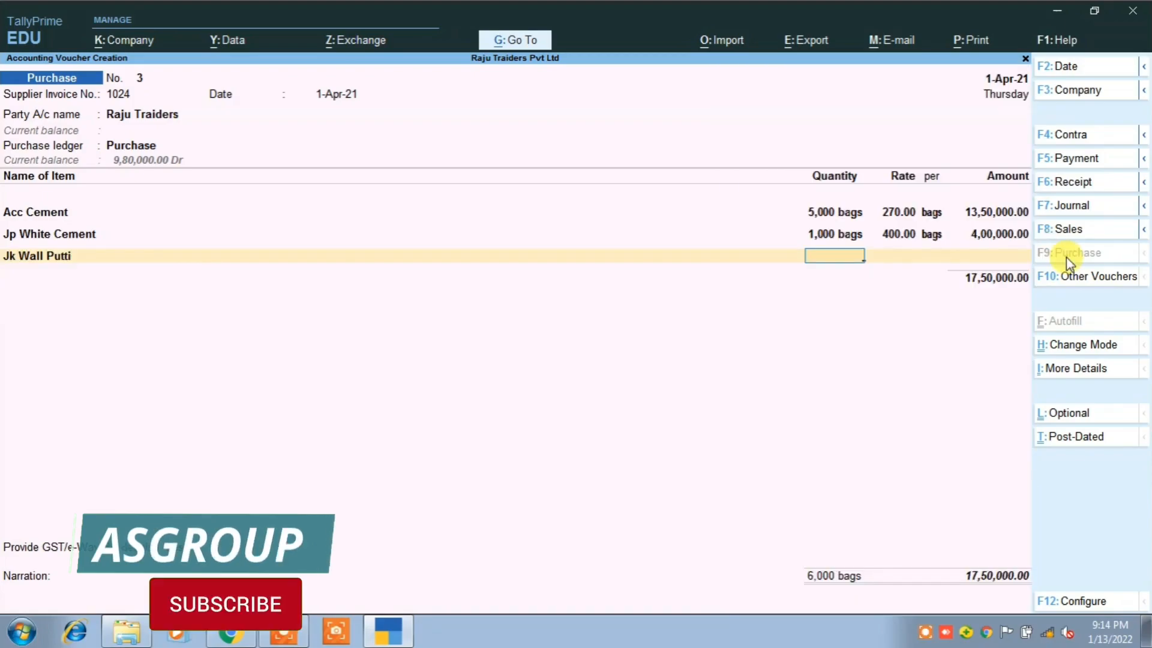
text(1,000)
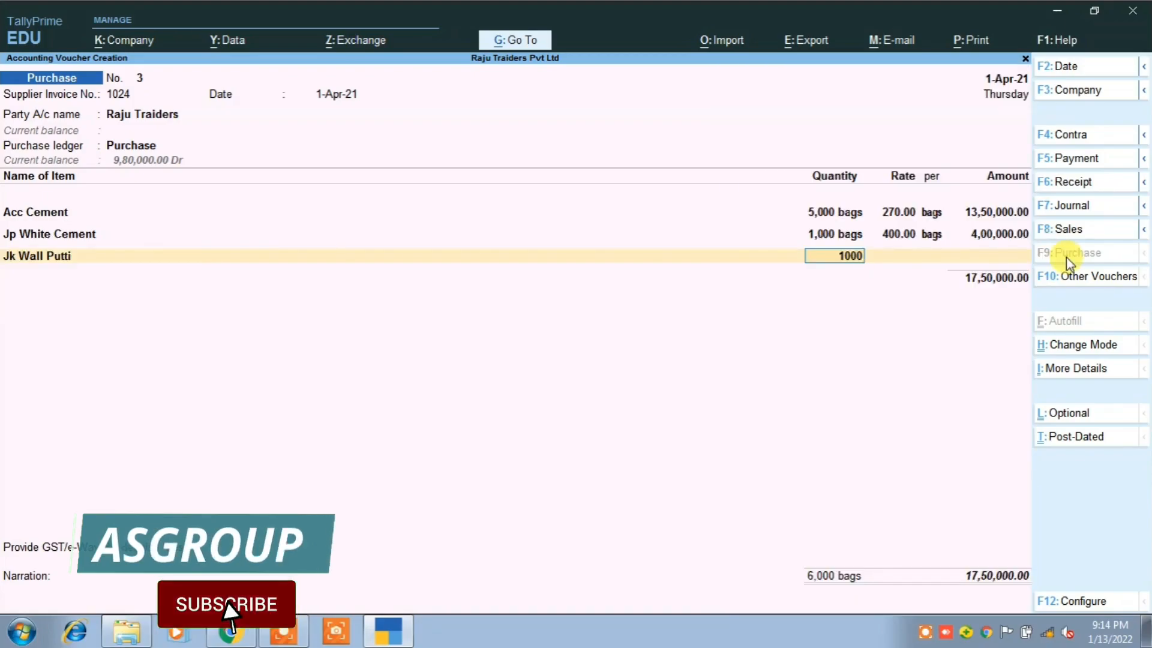
key(Return)
key(Return)
key(Return)
key(Return)
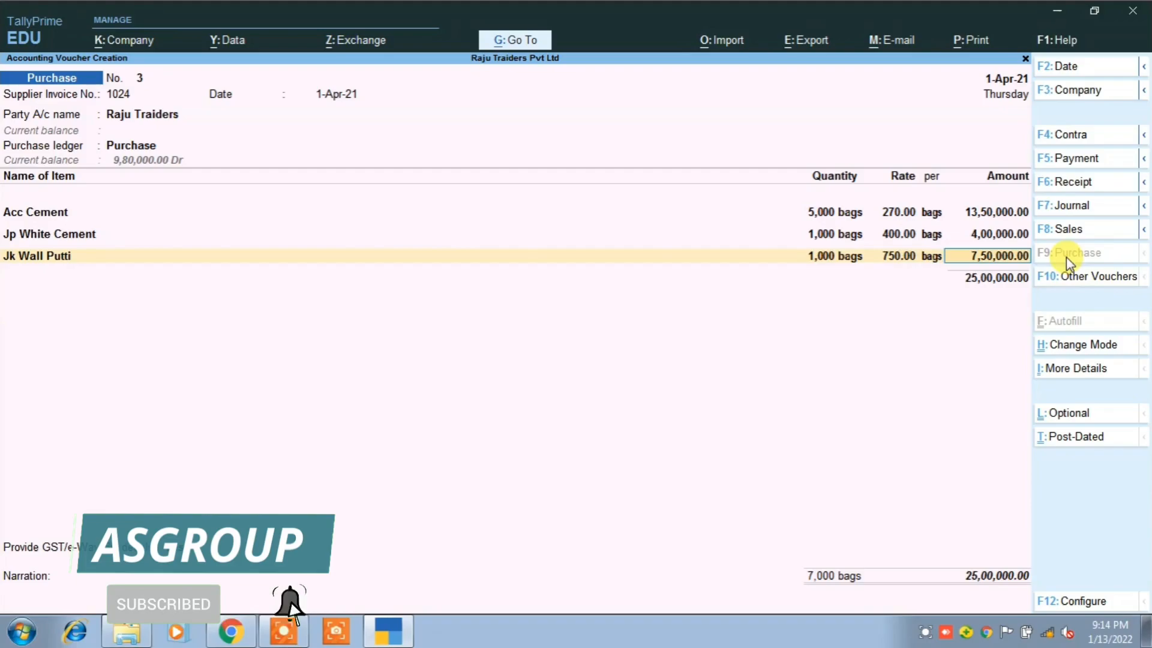
key(Return)
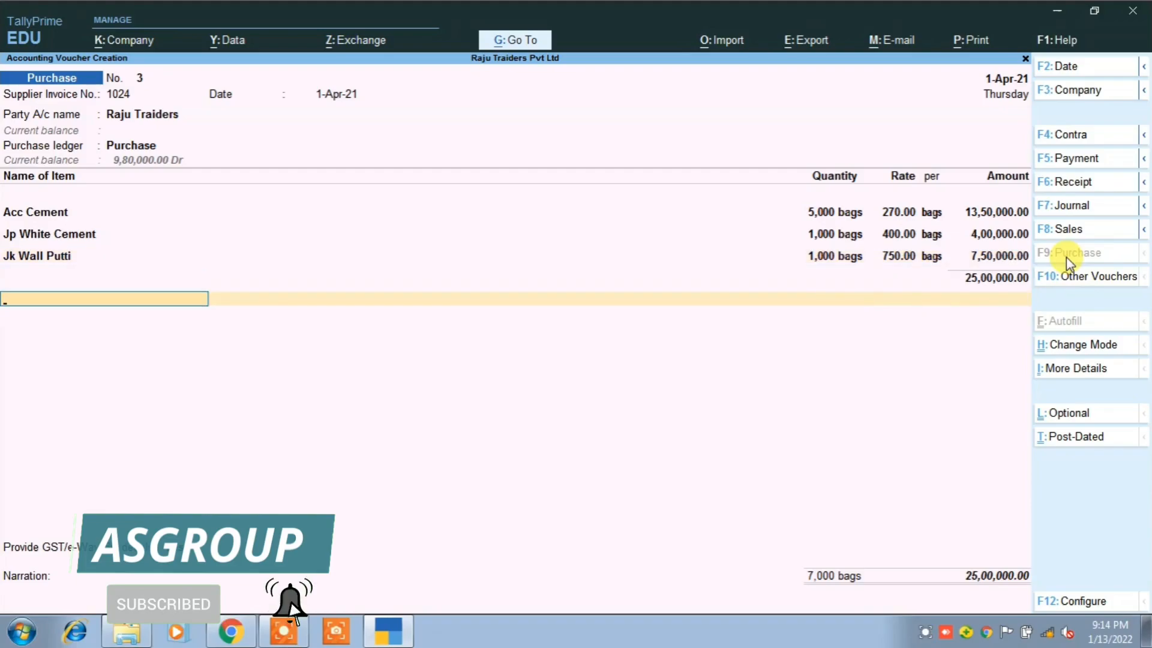
Add the Input C Gst @ 14% ledger below the purchased items and accept its amount.
text(I)
key(Down)
key(Down)
key(Up)
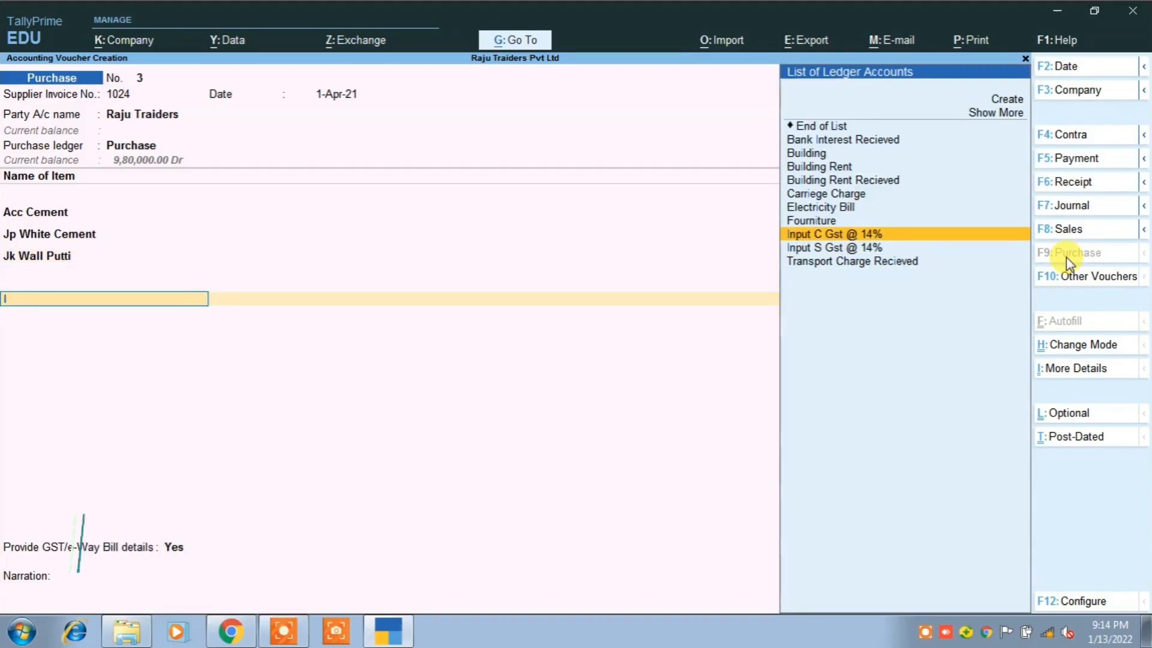
key(Return)
key(Return)
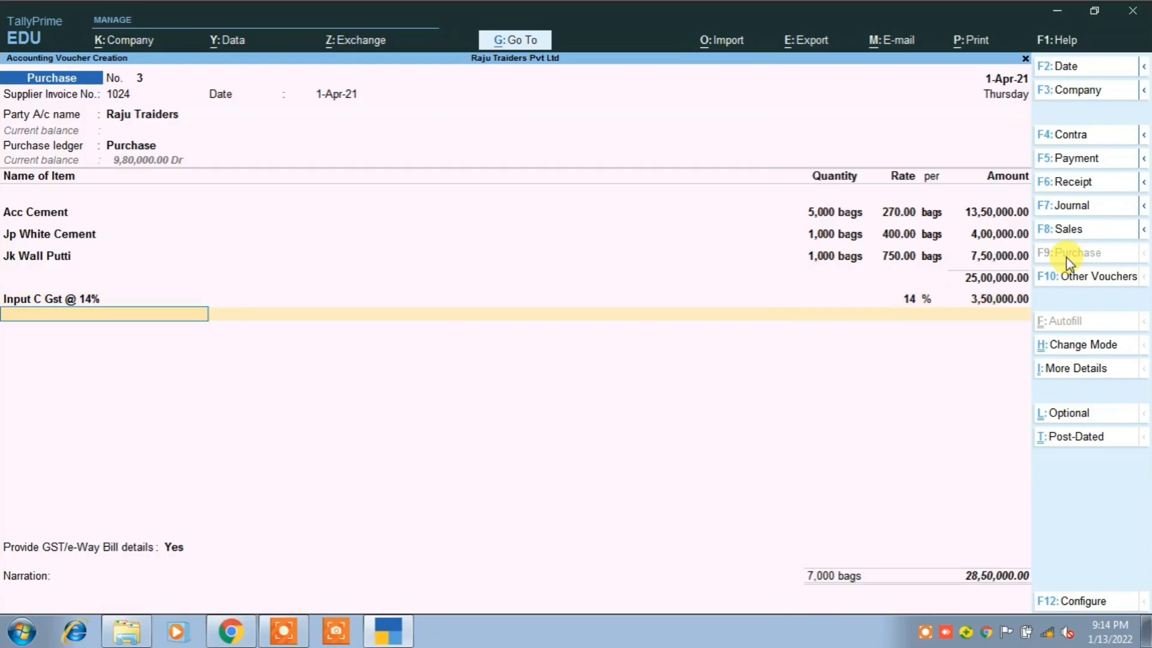
Add the Input S Gst @ 14% ledger and save the purchase voucher.
text(I)
key(Down)
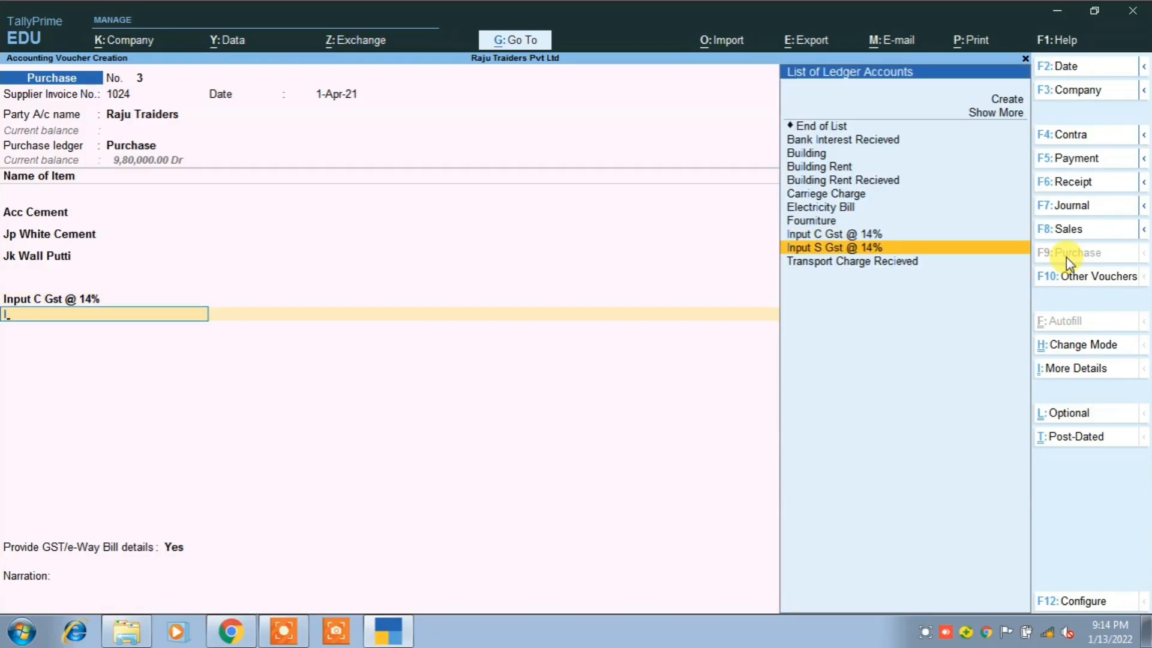
key(Return)
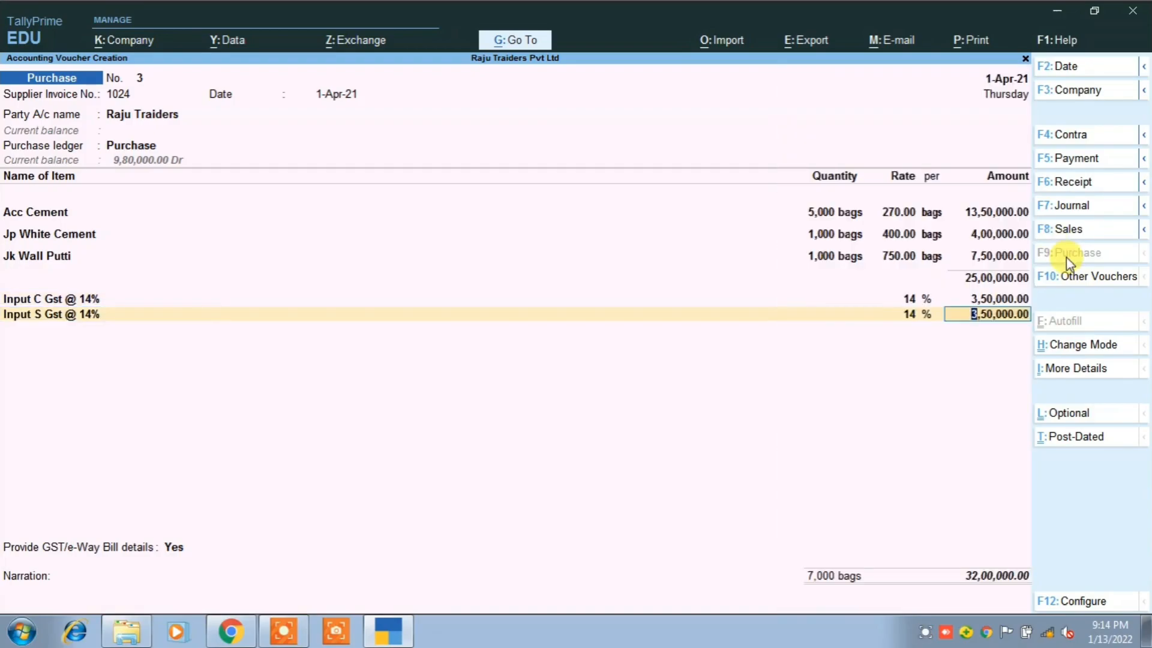
key(ctrl)
key(ctrl+a)
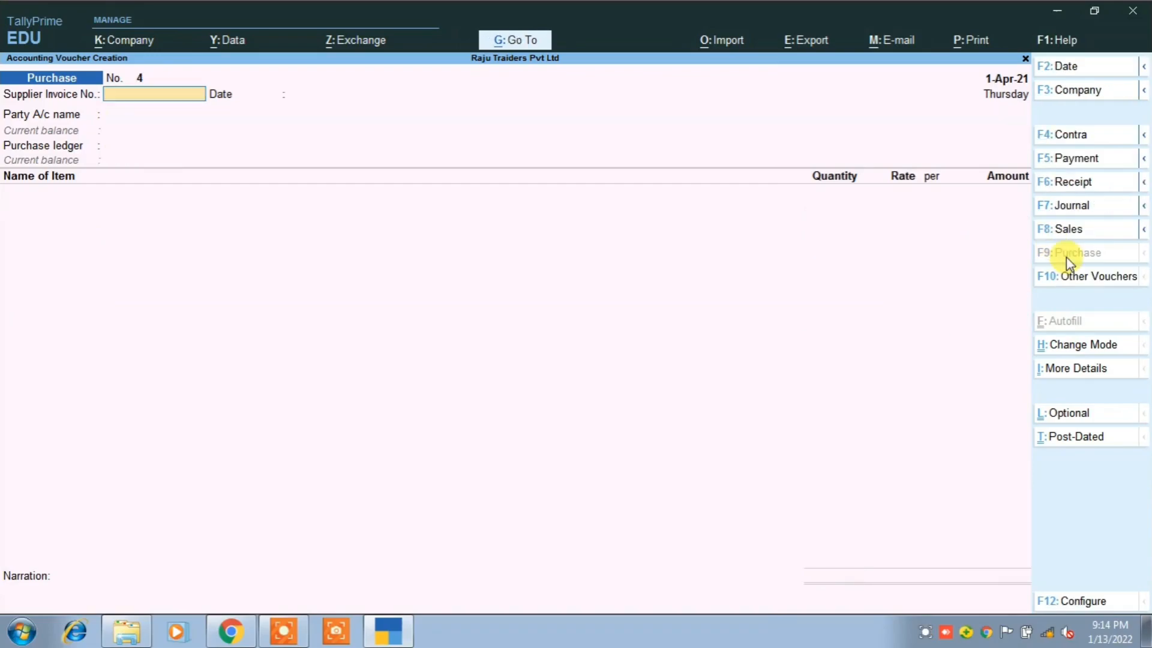
Switch to Chrome to review transactions 12 and 13 in tally practice set 1.pdf, and return to TallyPrime.
click(232, 635)
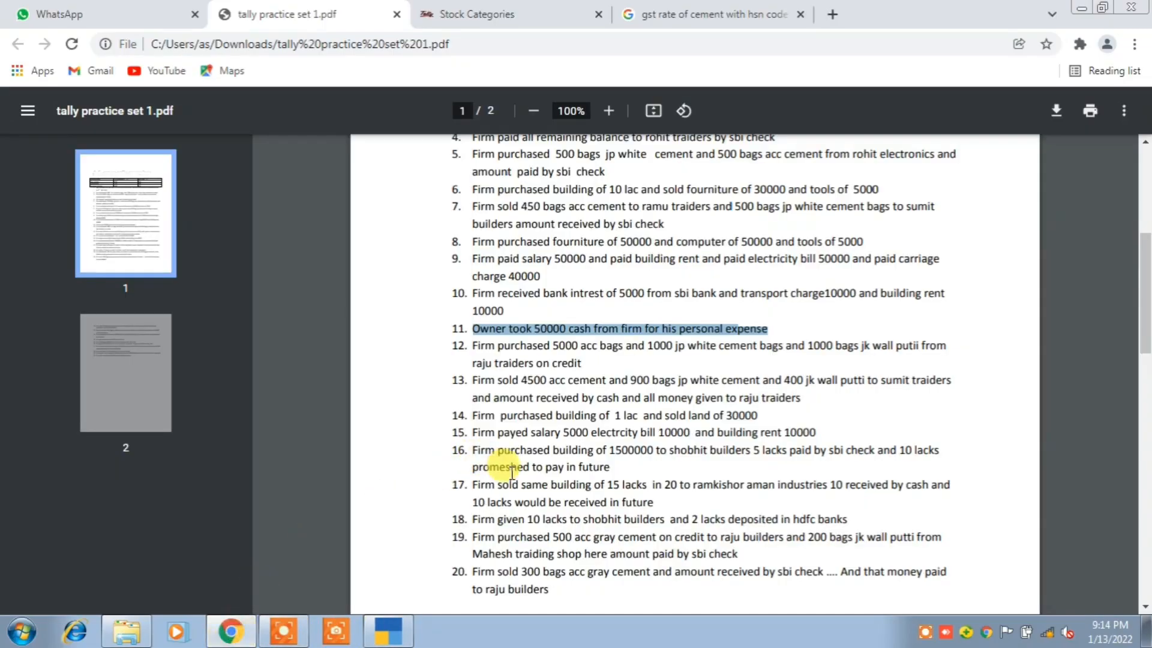
drag(471, 347, 573, 363)
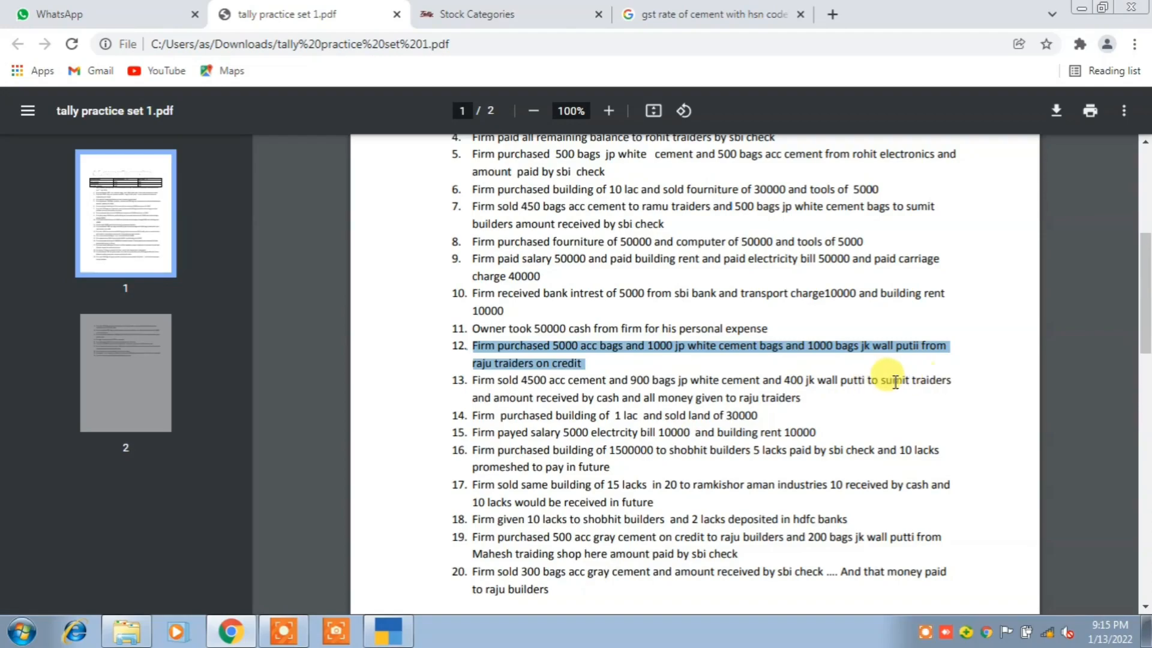
click(388, 630)
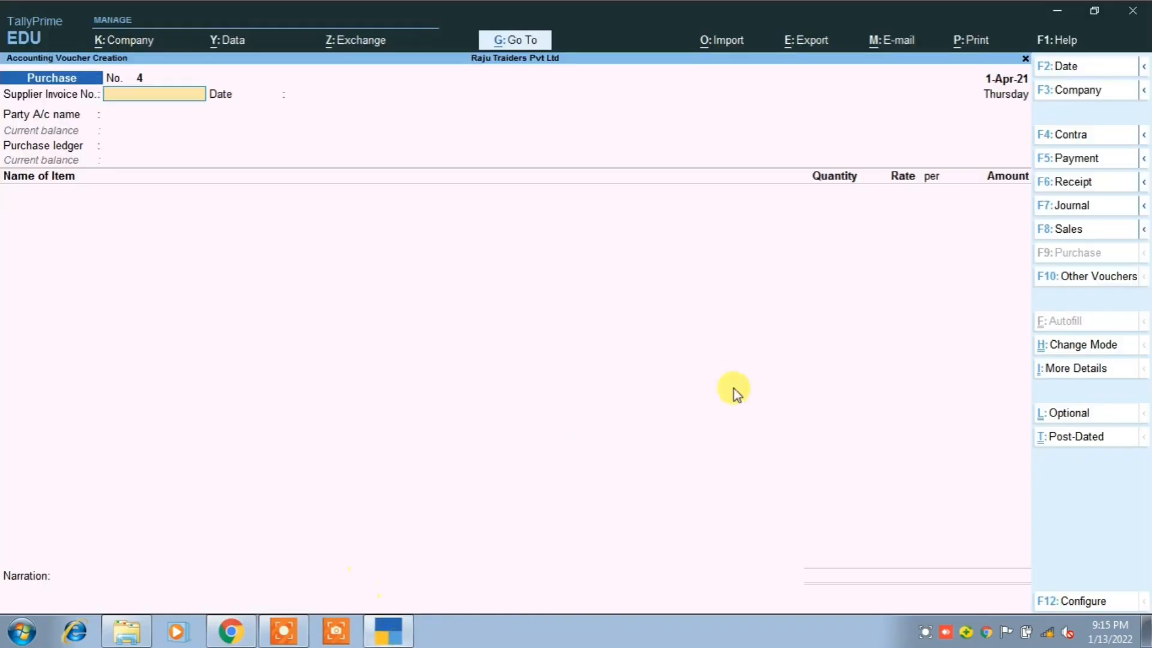
Start a sales voucher and create a new party ledger named Sumit Traiders from it.
click(1072, 230)
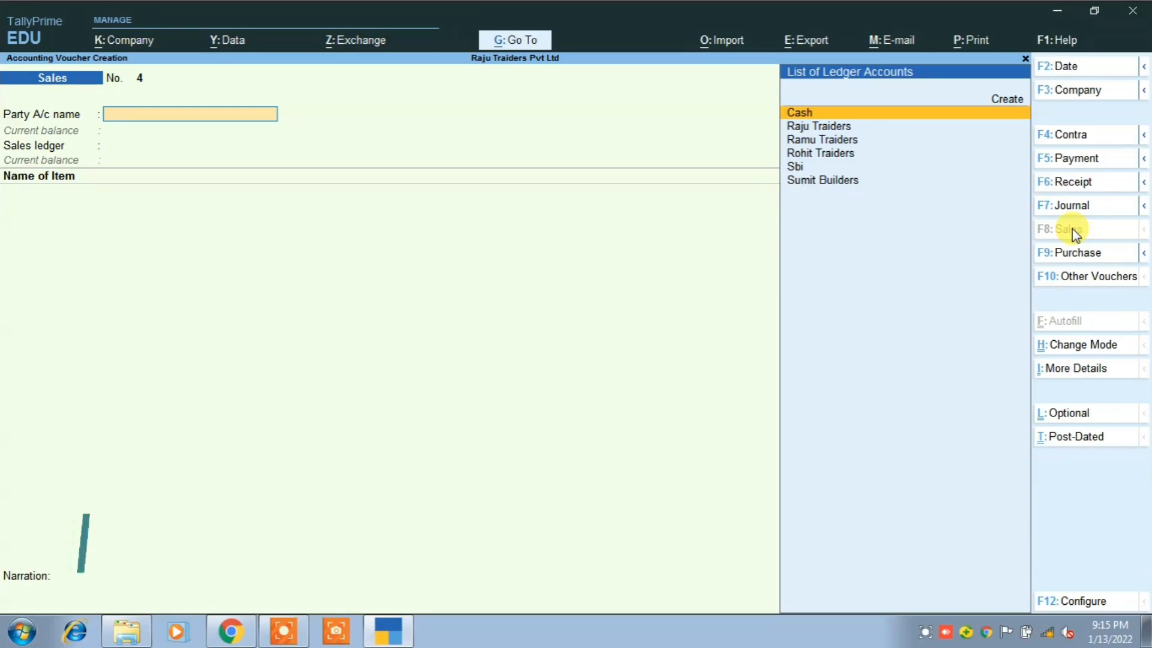
key(Up)
key(Return)
text(Sumit Tra)
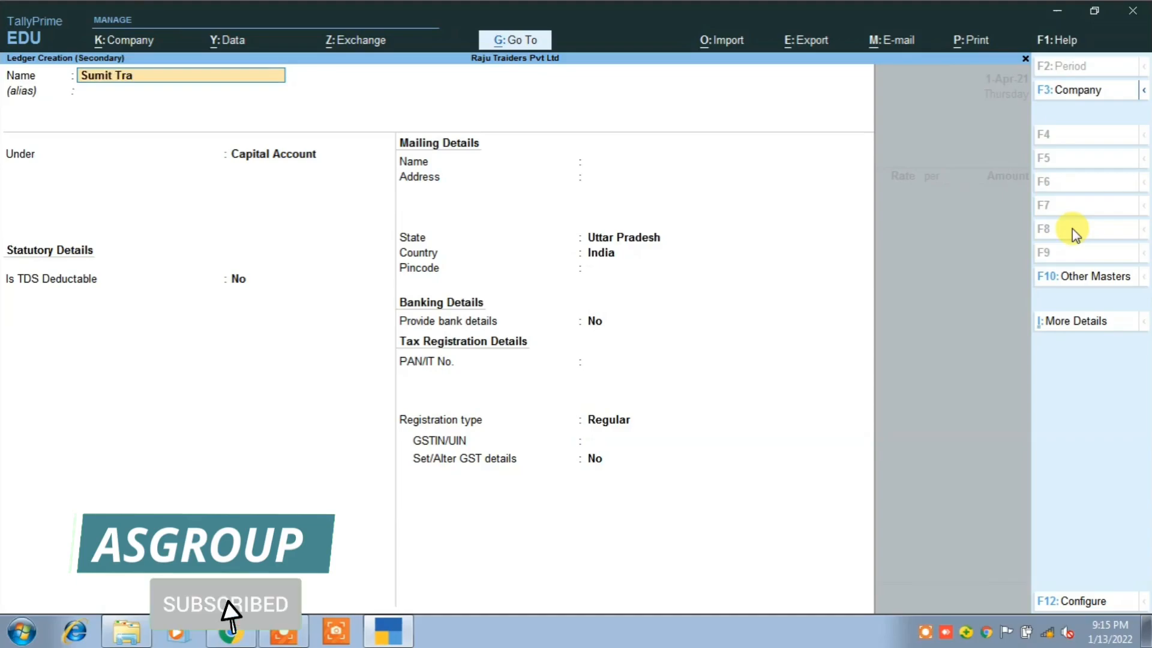
text(iders)
key(Return)
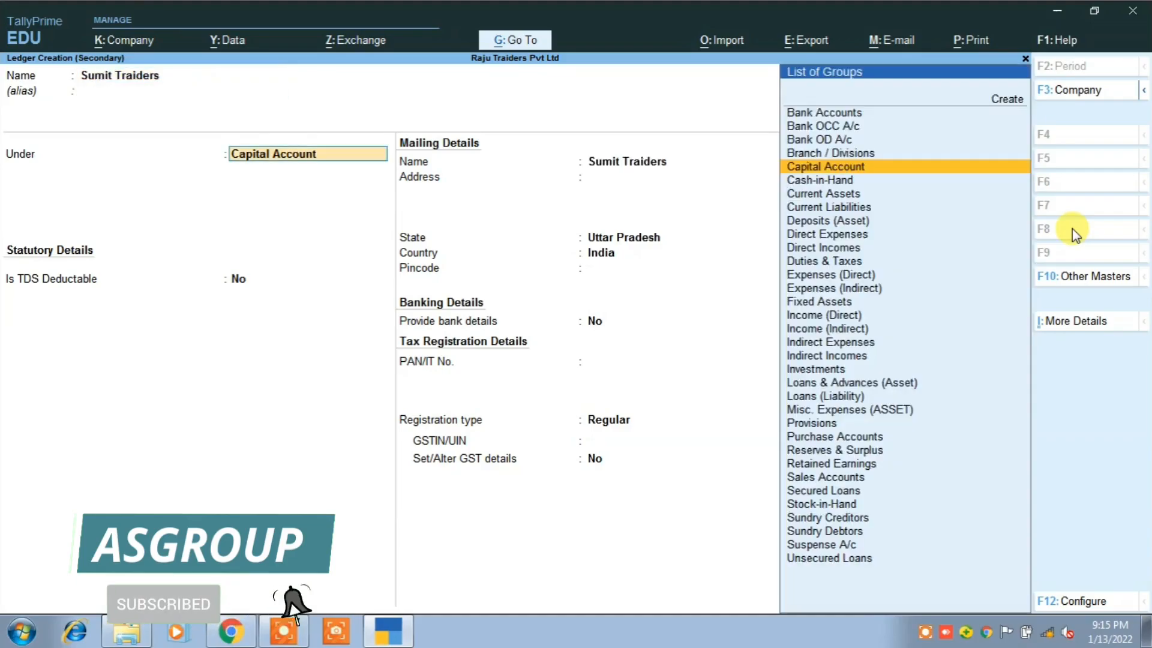
Place the Sumit Traiders ledger under the Sundry Debtors group and save it.
text(S)
key(Down)
key(Down)
key(Down)
key(Down)
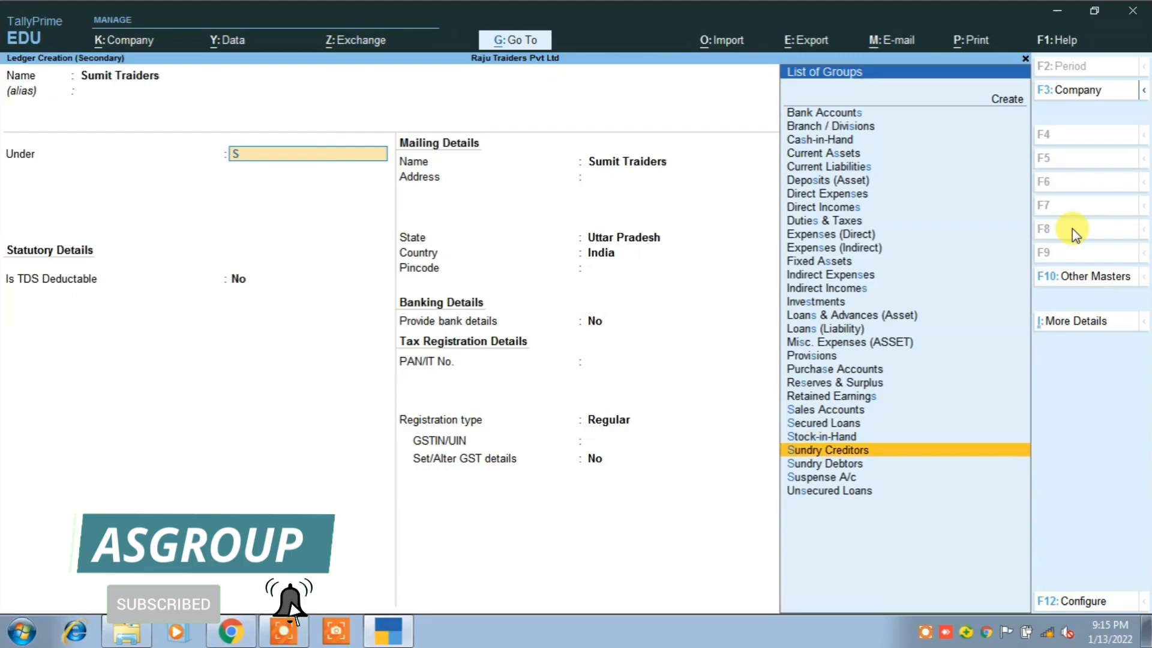
key(Return)
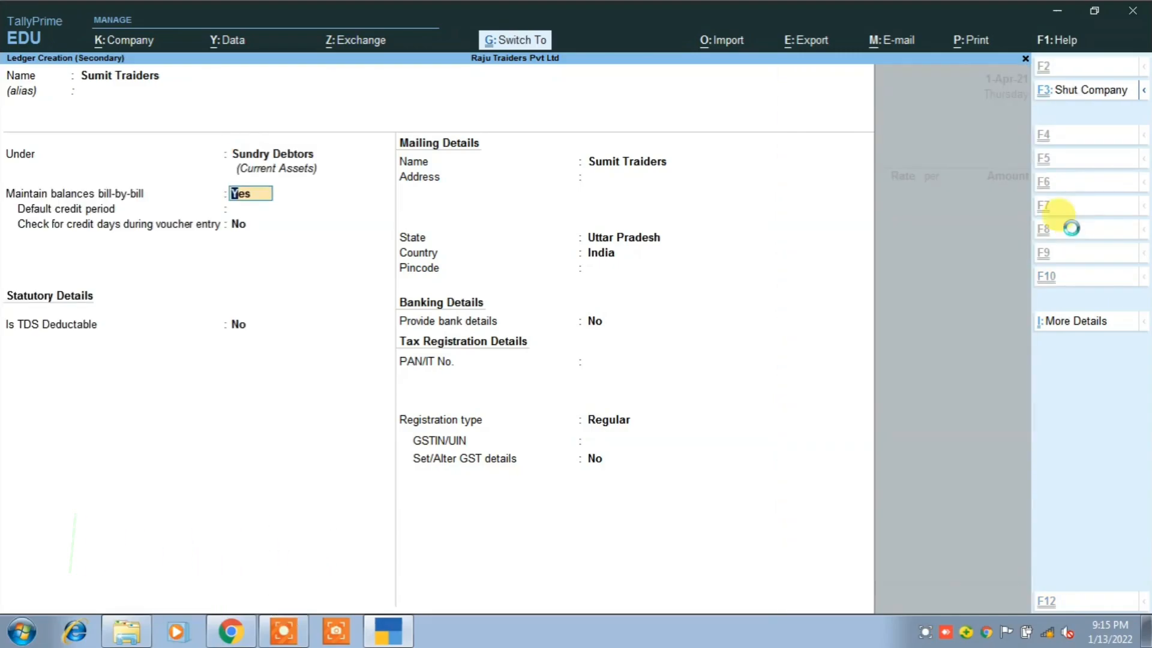
key(ctrl+a)
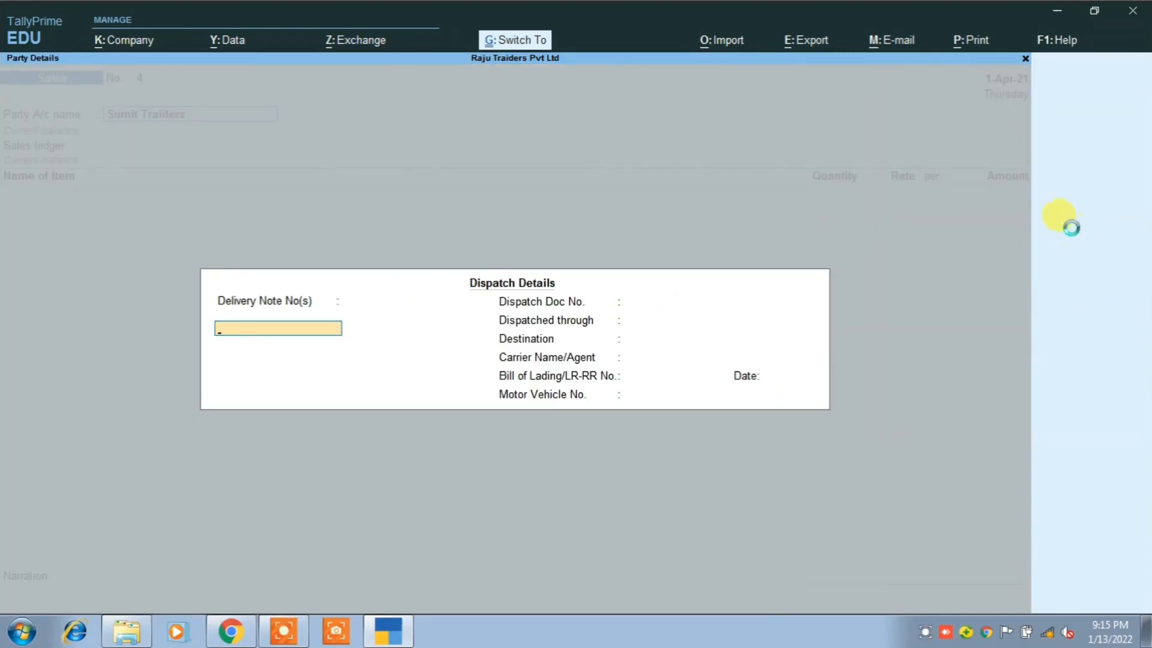
Accept the dispatch and party details for Sumit Traiders and choose Sales as the sales ledger.
key(ctrl+a)
key(ctrl+a)
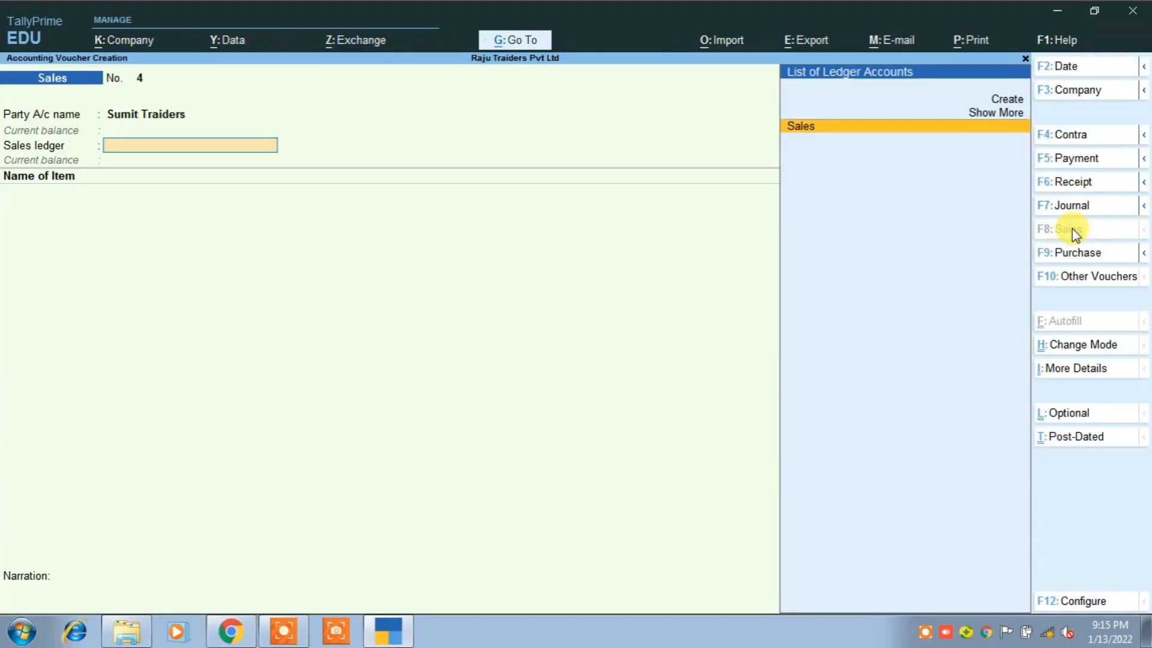
key(Return)
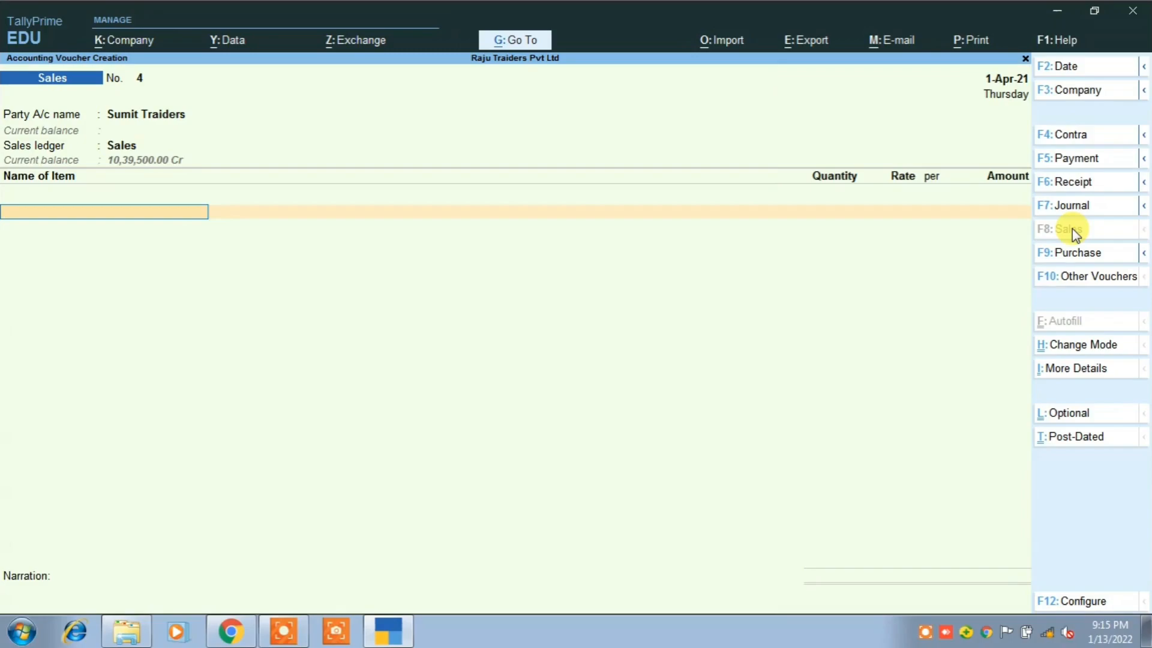
Add 4500 bags of Acc Cement to the sales voucher at the rate of 340.00 per bag.
text(5)
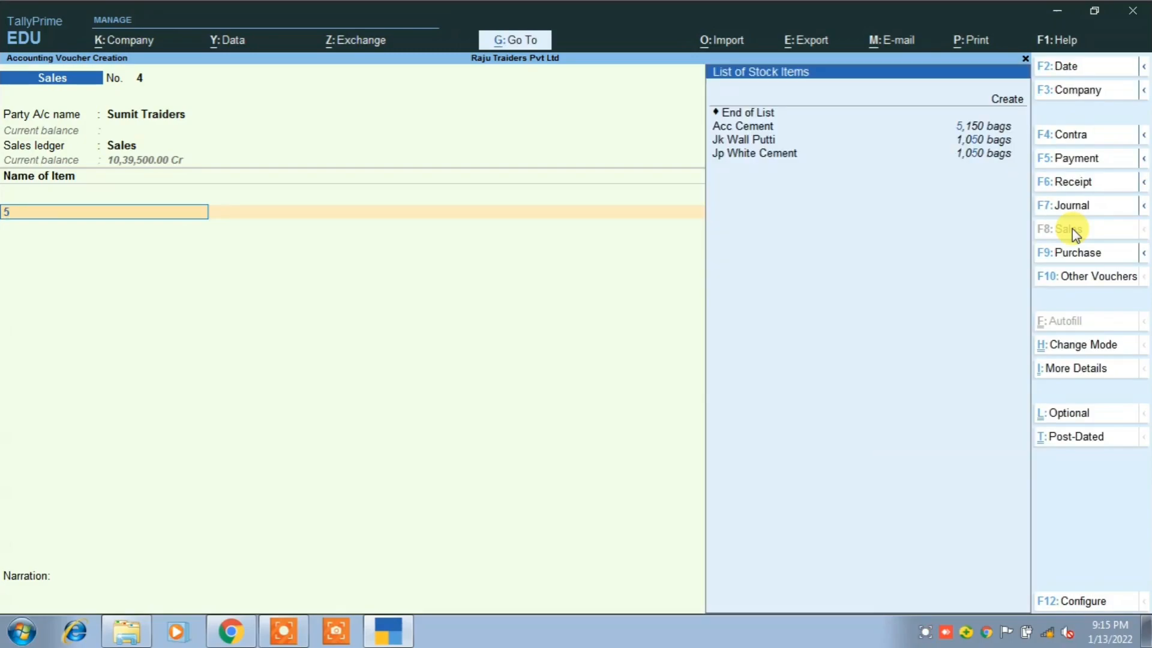
key(BackSpace)
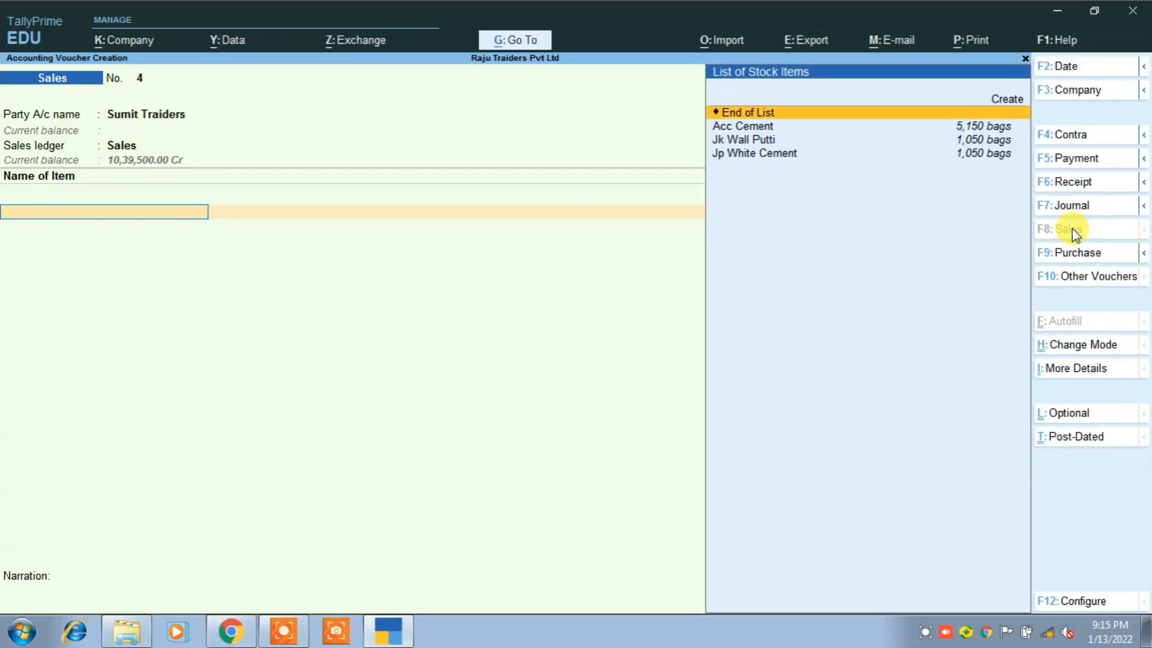
key(Down)
key(Return)
text(4500)
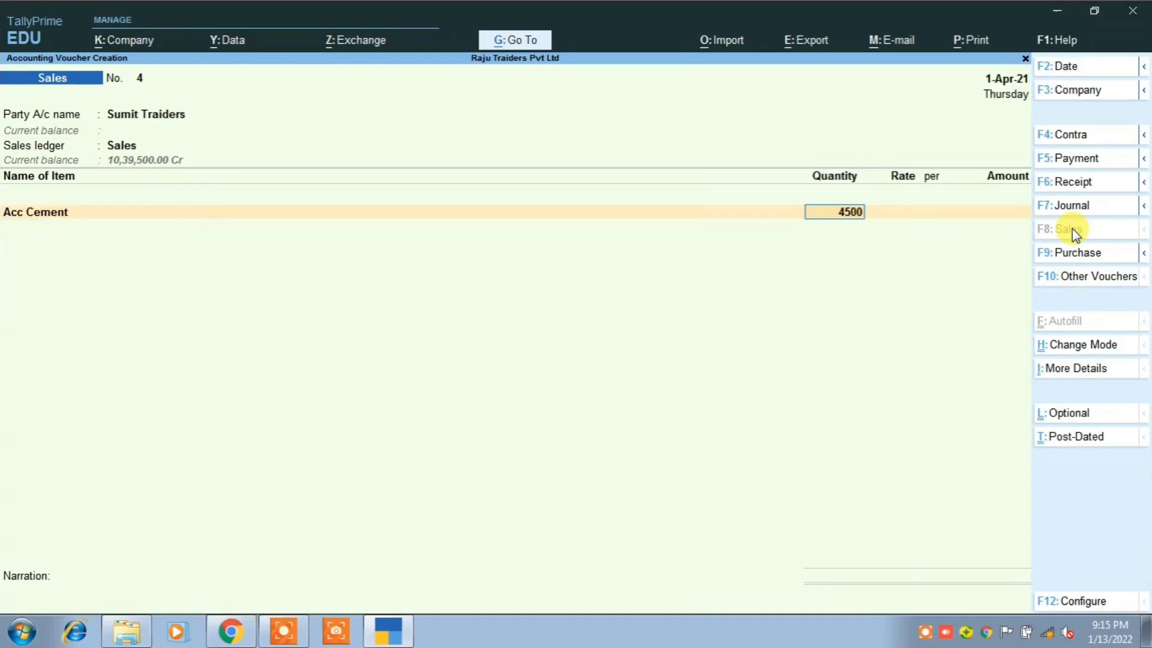
key(Return)
key(Return)
key(Return)
key(Return)
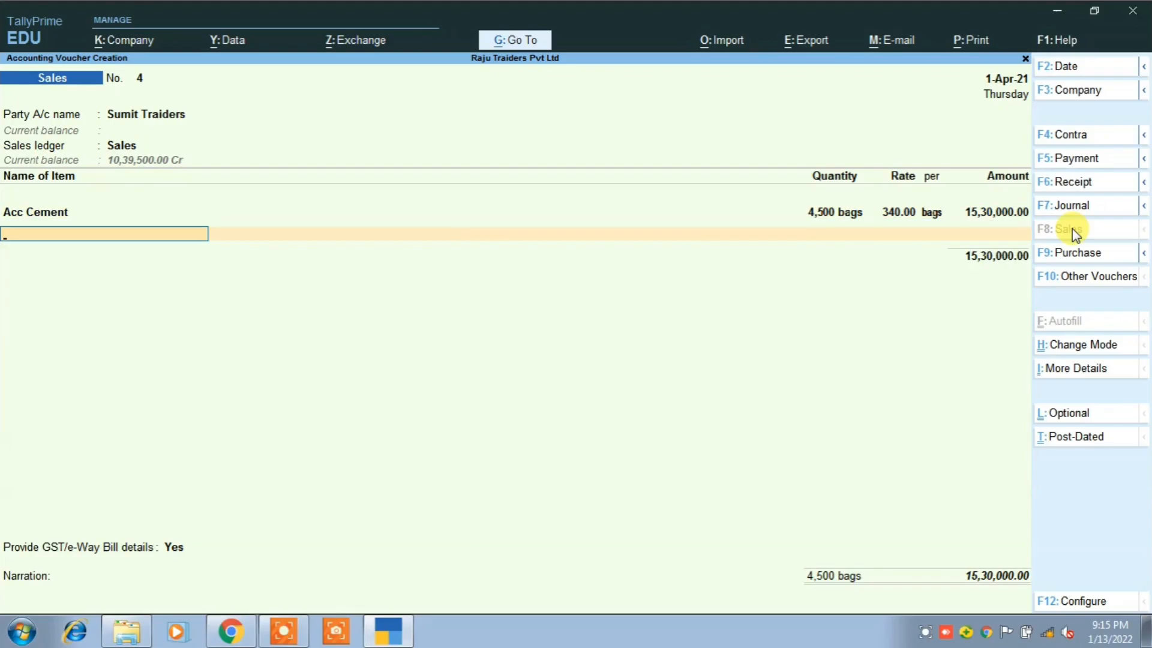
Add 1000 bags of Jk Wall Putti to the sales voucher at the rate of 840.00 per bag.
text(J)
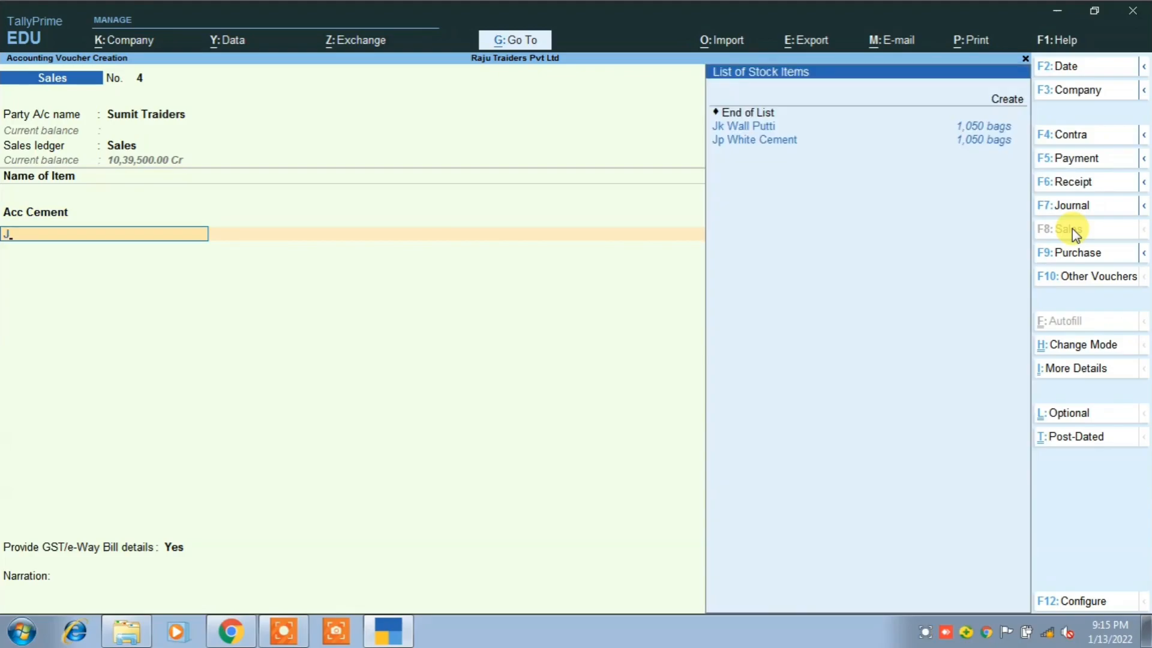
key(Return)
key(alt+Tab)
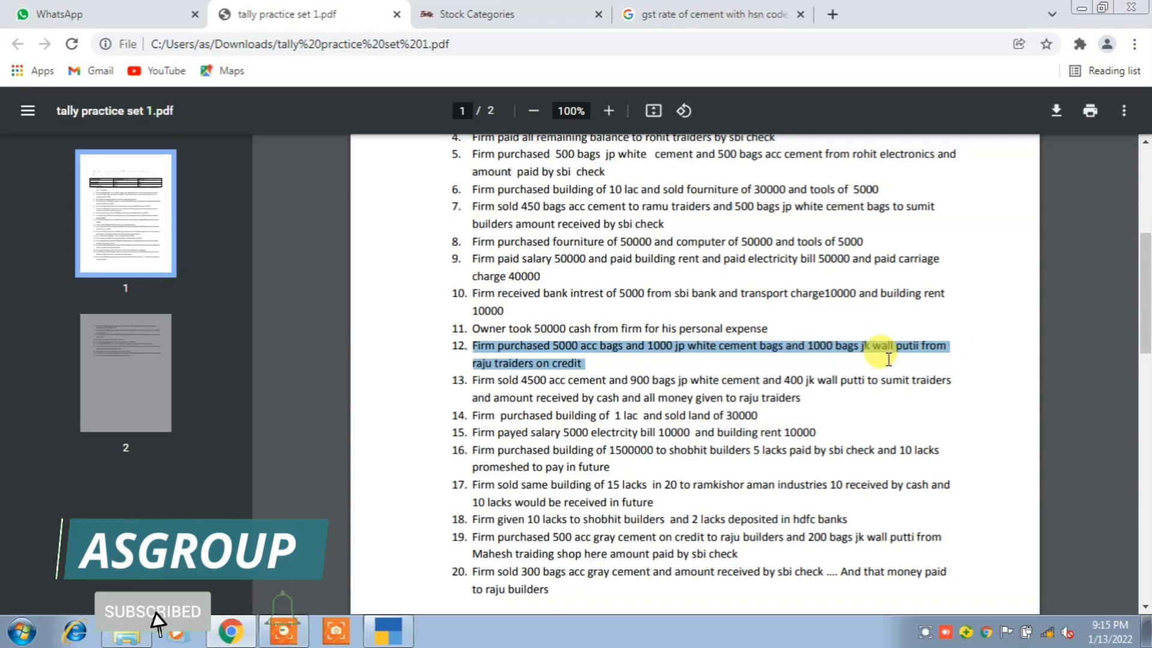
key(alt+Tab)
text(1000)
key(Return)
key(Return)
key(Return)
key(Return)
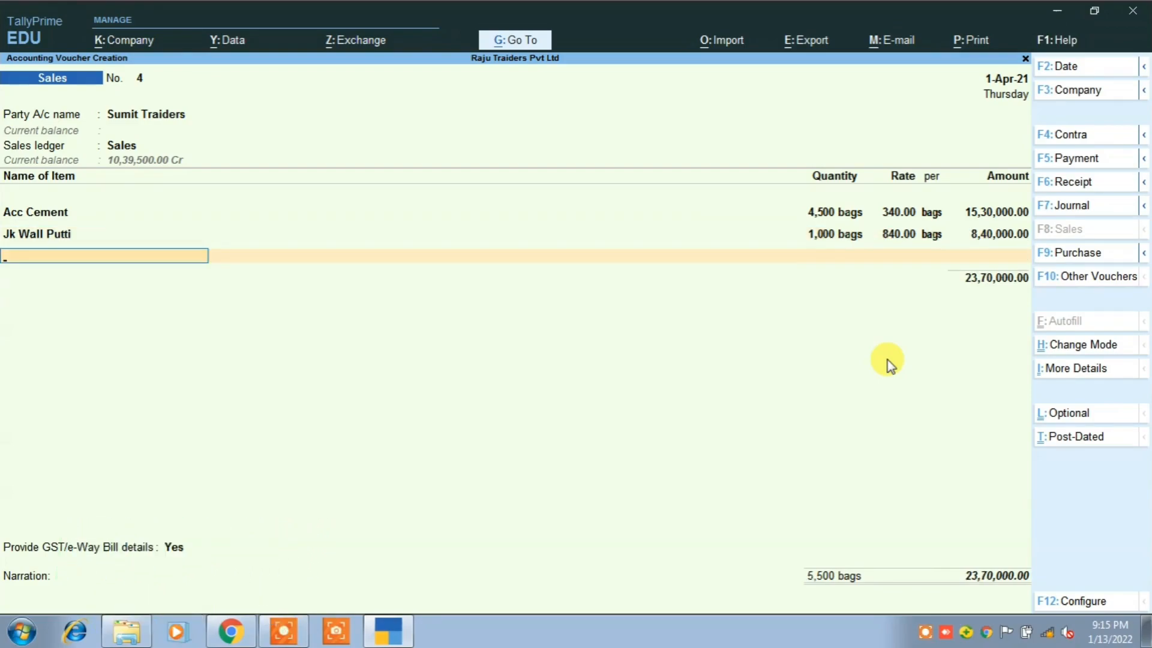
Add 1000 bags of Jp White Cement to the sales voucher at the rate of 450.00 per bag.
text(J)
key(Down)
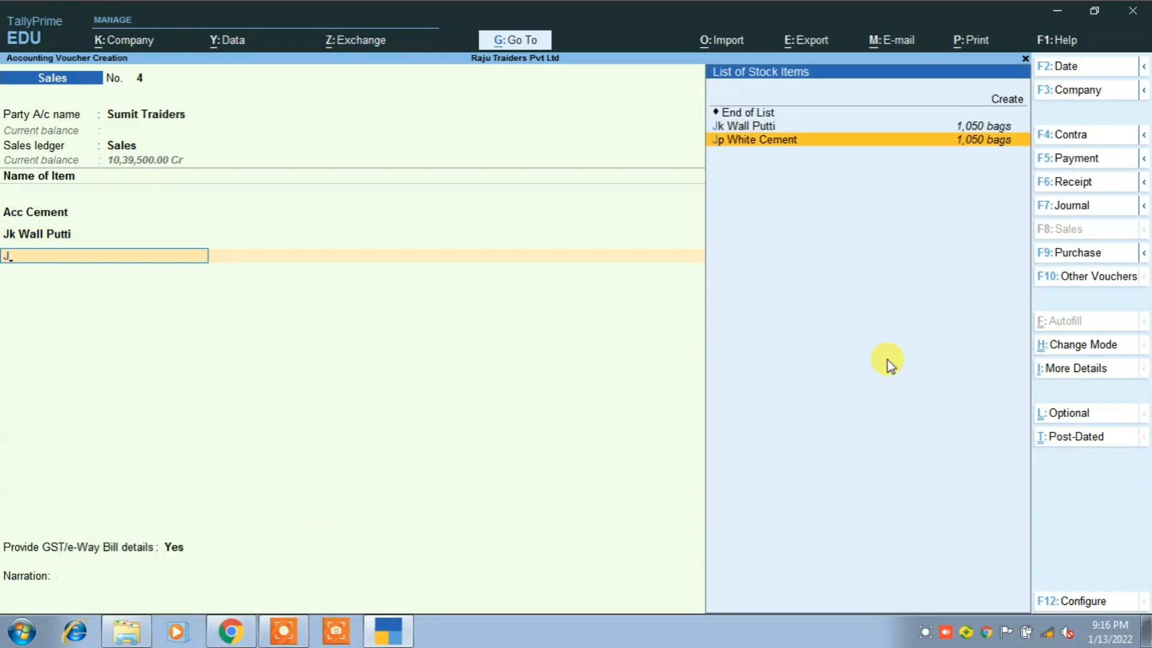
key(Return)
text(1000)
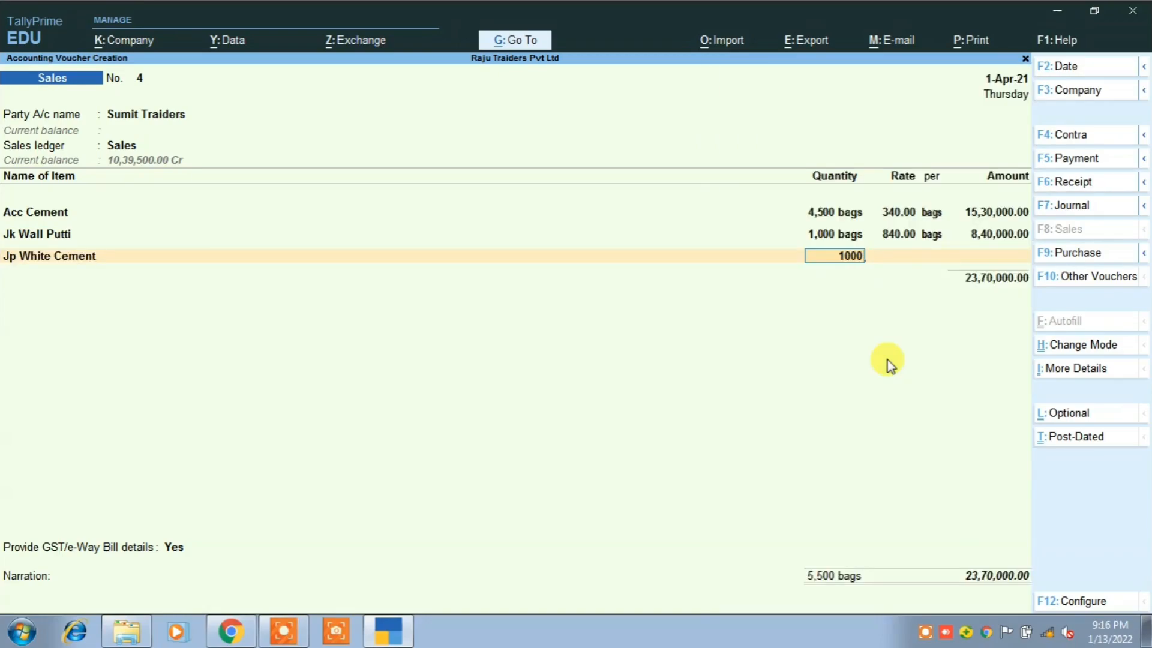
key(Return)
key(Return)
key(Return)
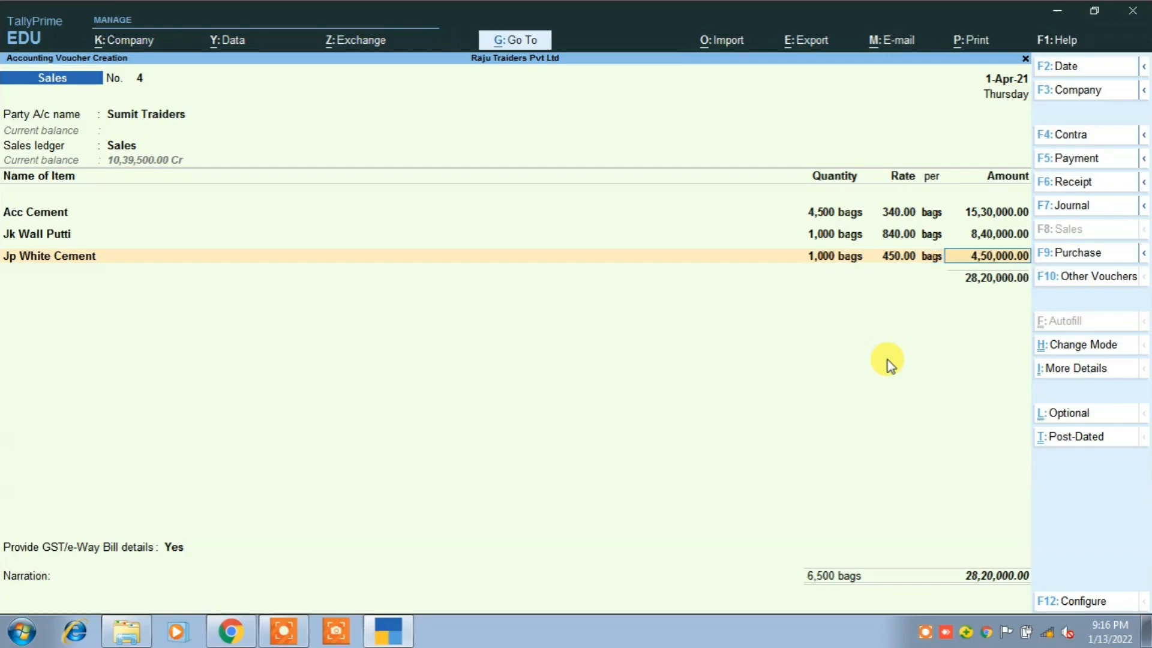
key(Return)
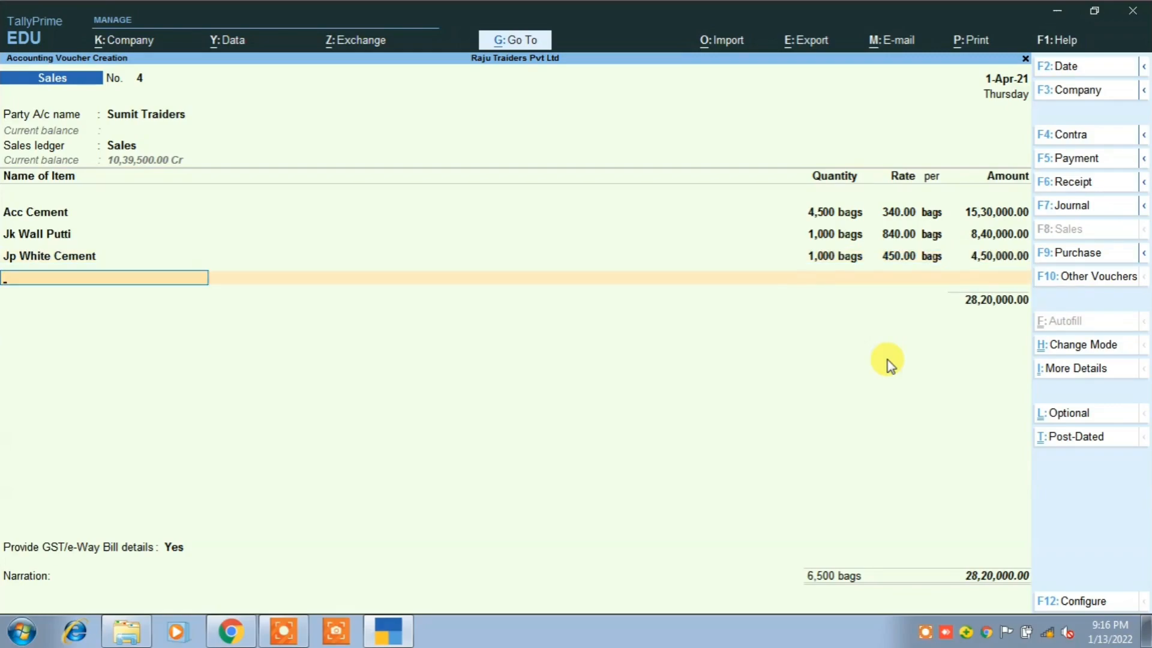
End the item list and add the Ouput S Gst @ 14% and Output C Gst @ 14% tax ledgers to the sales voucher.
key(Return)
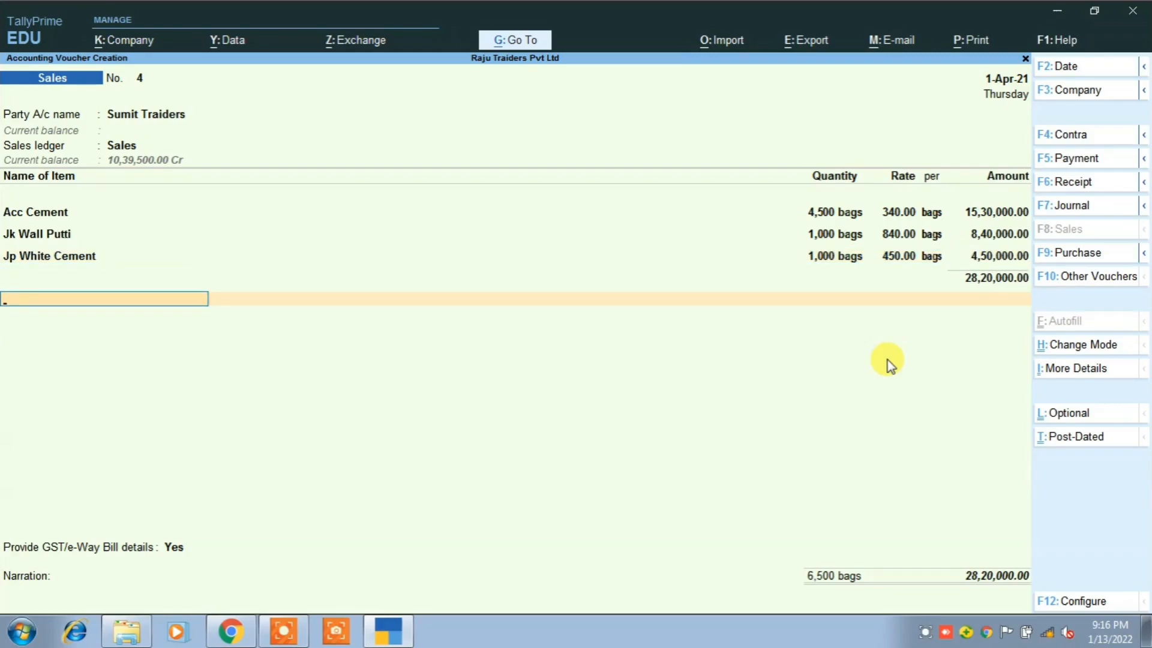
text(O)
key(Down)
key(Return)
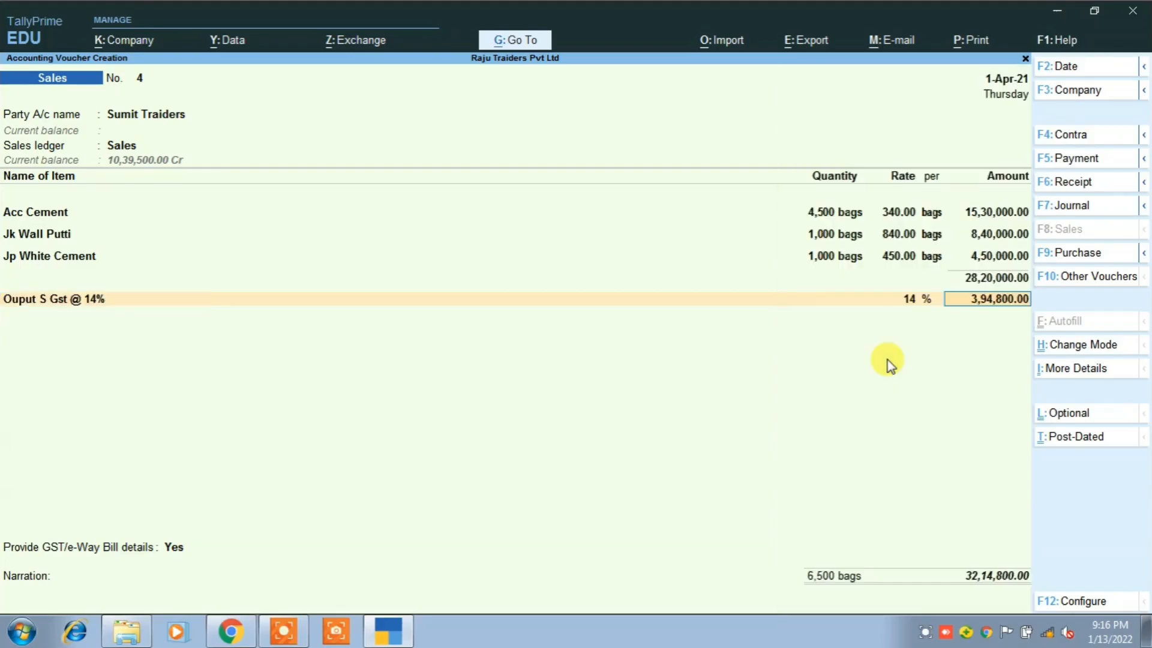
key(Return)
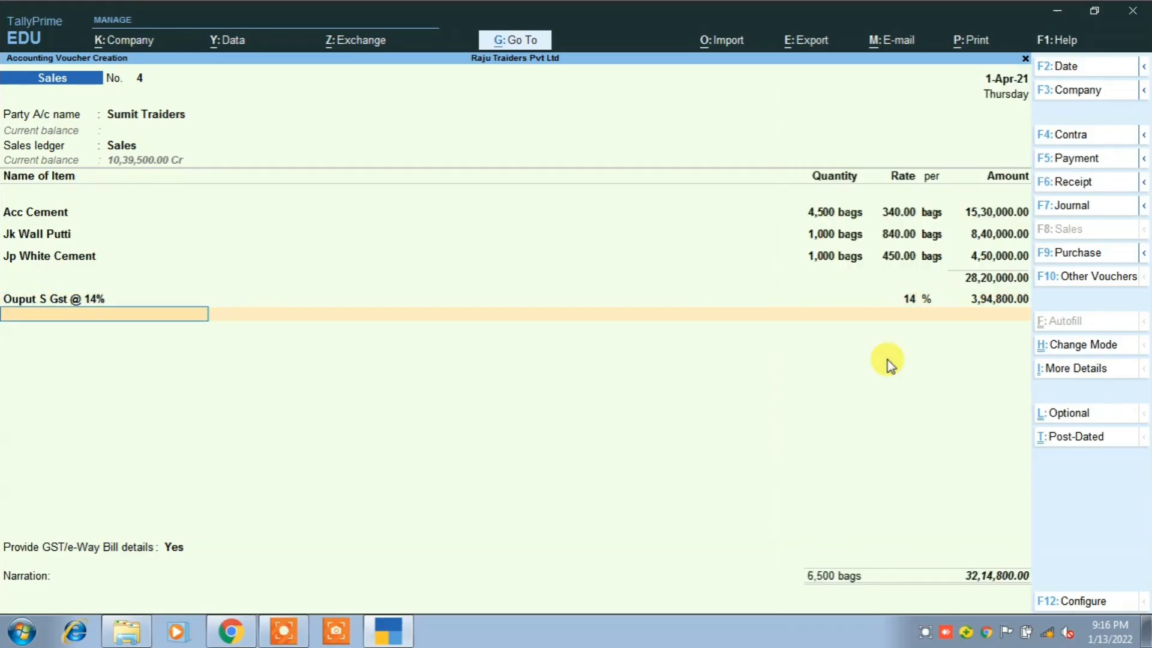
text(O)
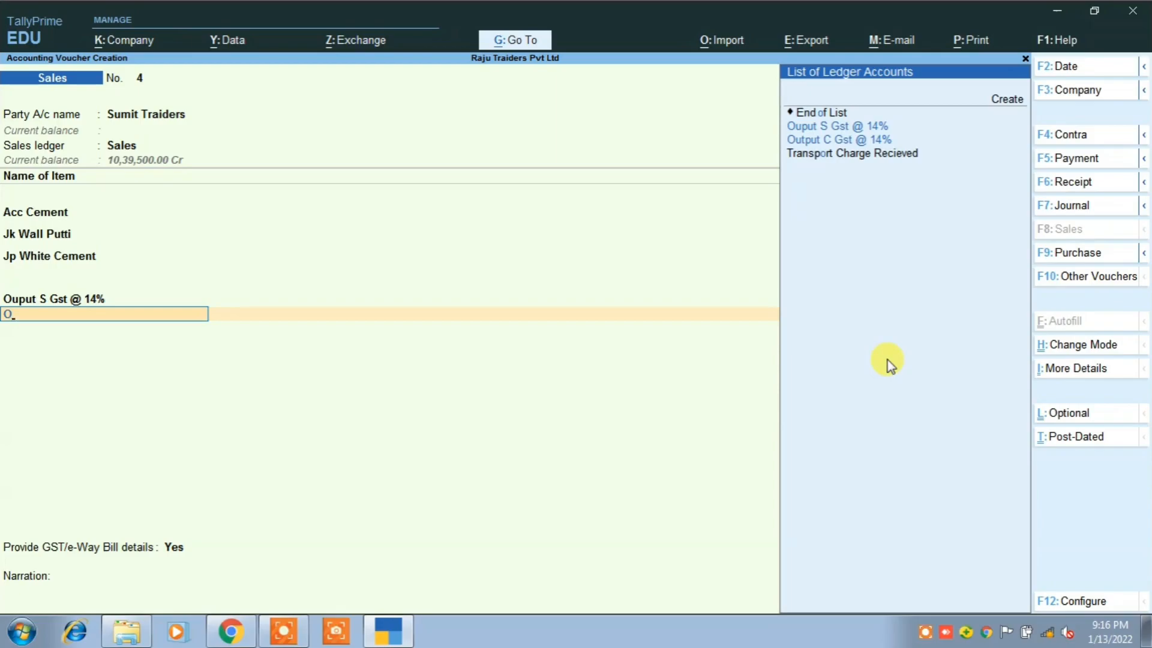
key(Down)
key(Down)
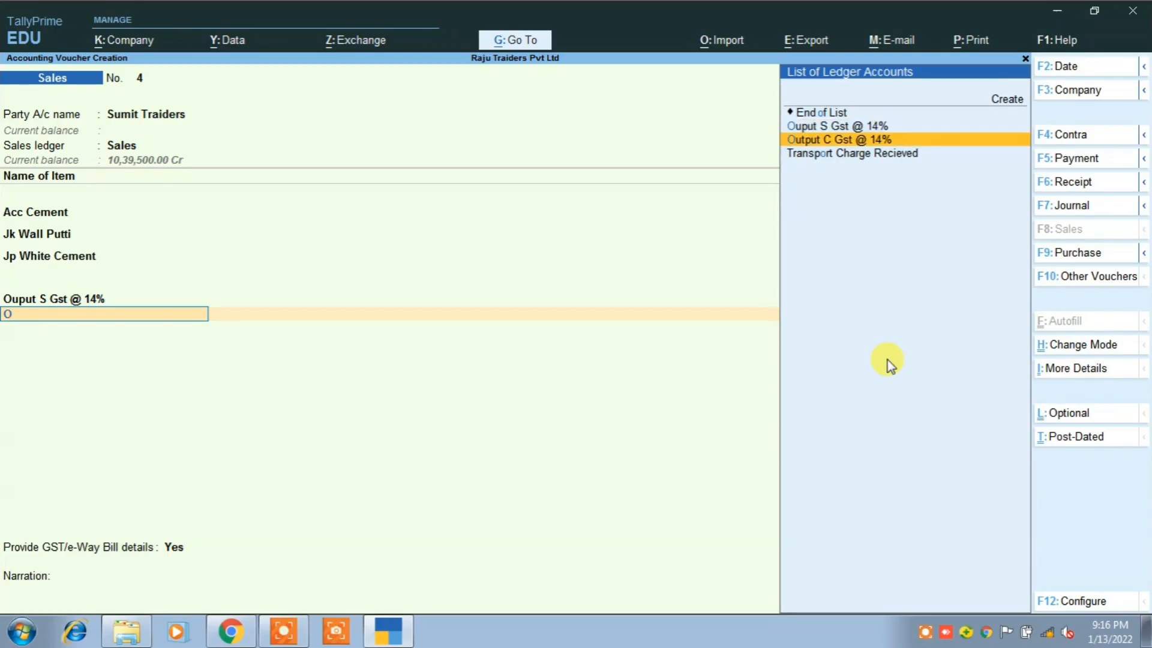
key(Return)
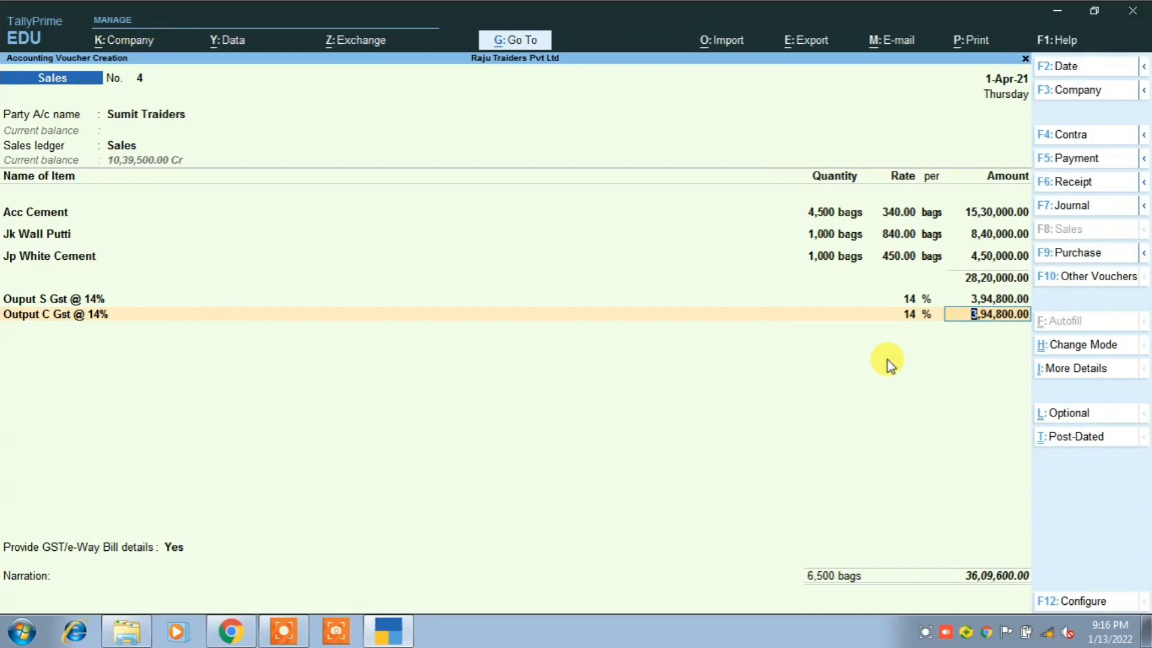
key(Return)
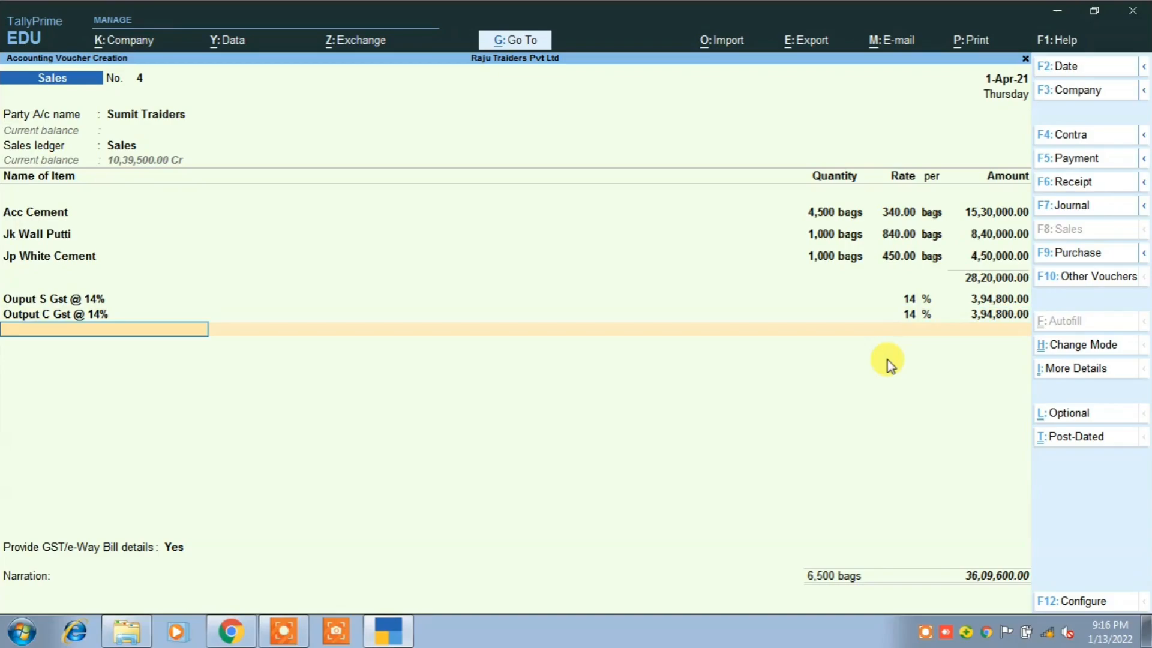
Set the GST/e-Way Bill details option to No and save the Sumit Traiders sales voucher.
key(Return)
key(Down)
key(Return)
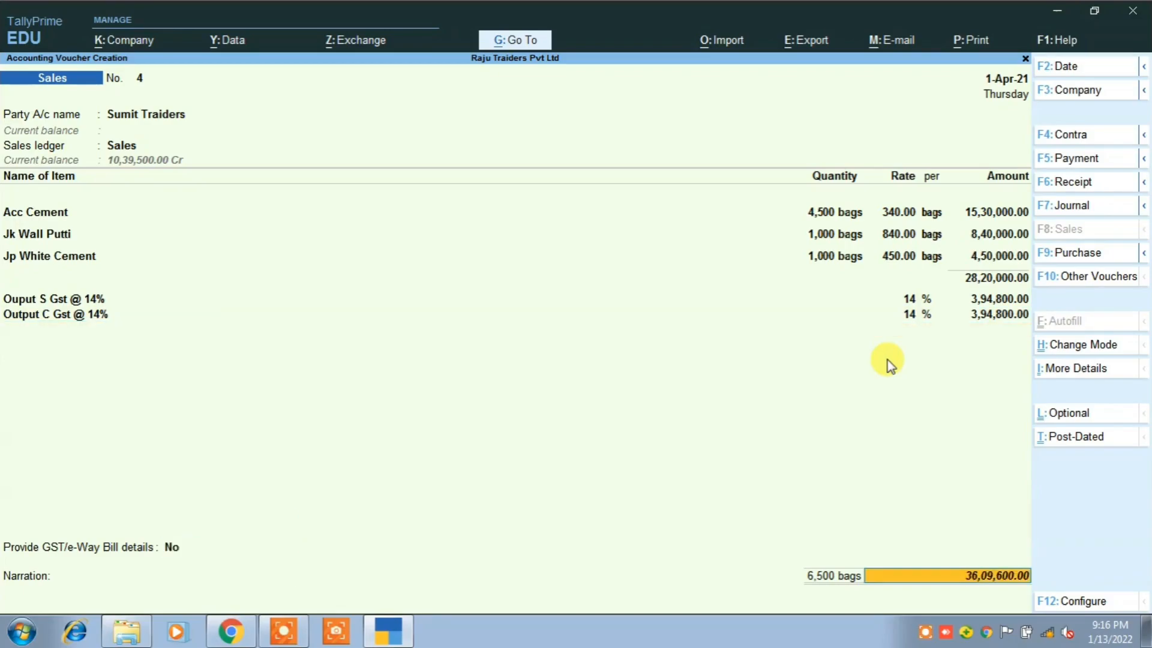
key(Return)
key(Return)
key(Return)
key(Return)
key(Return)
key(Return)
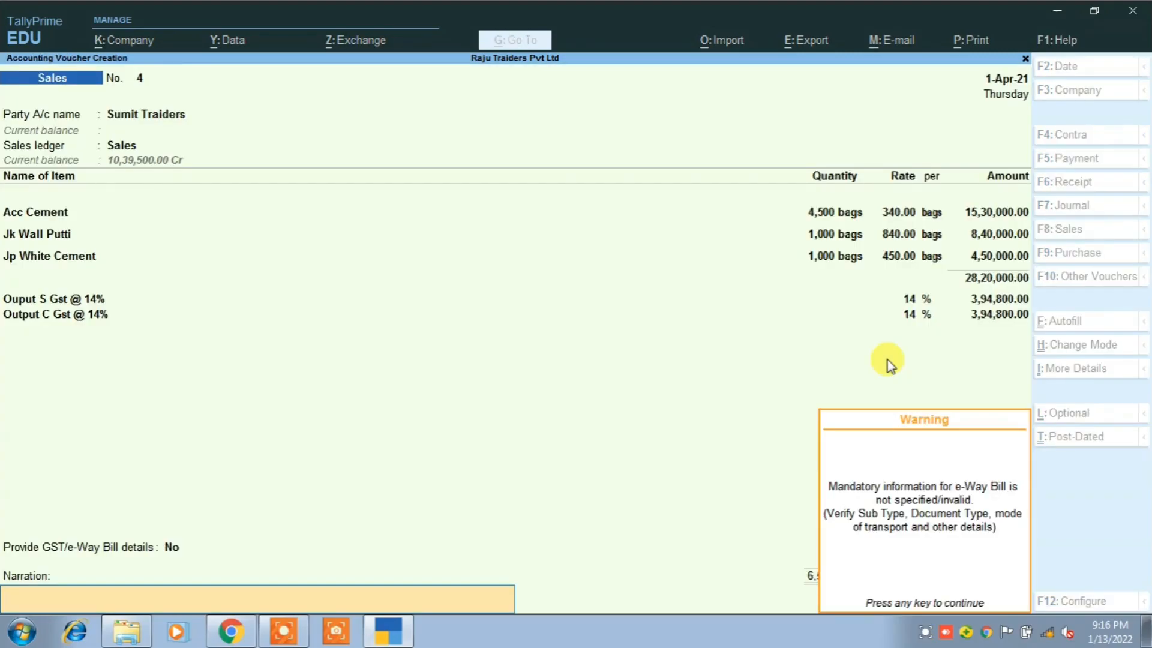
key(Return)
key(Return)
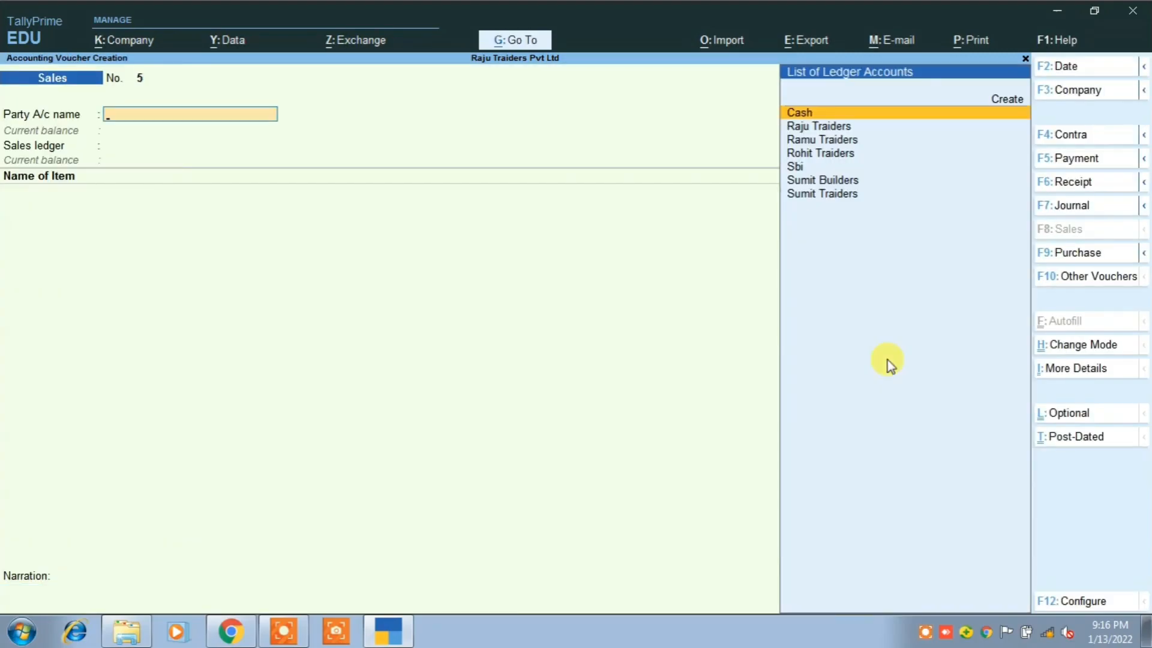
Check transaction 13 in the practice set PDF in Chrome, and in TallyPrime start a receipt voucher for Sumit Traiders.
click(231, 631)
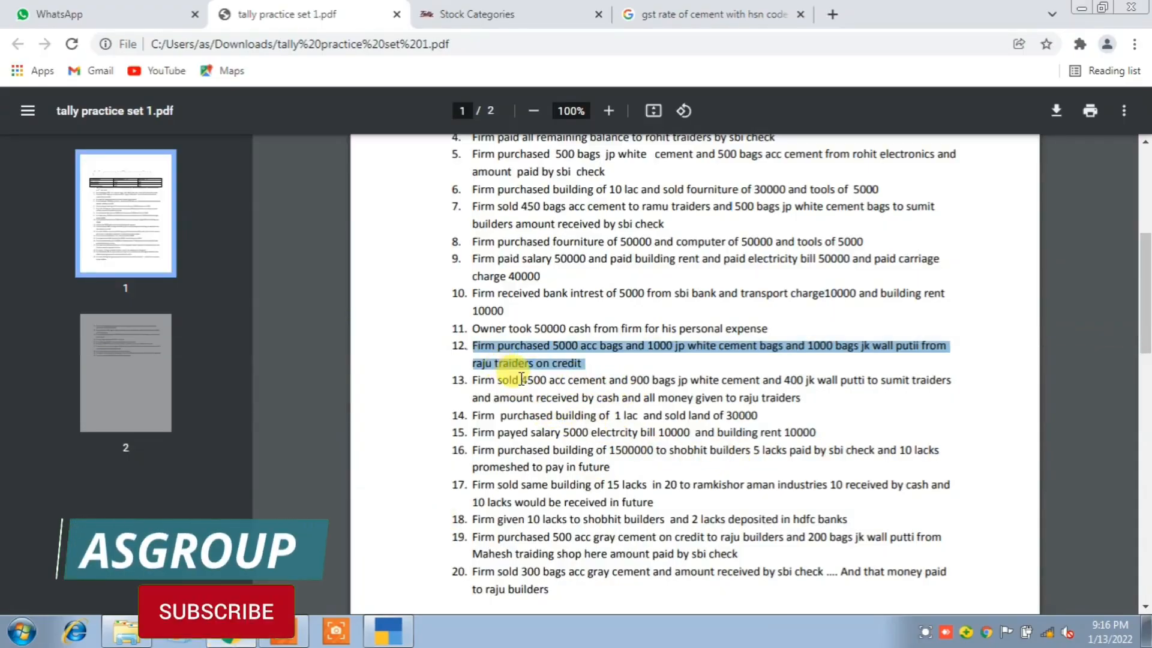
double_click(482, 380)
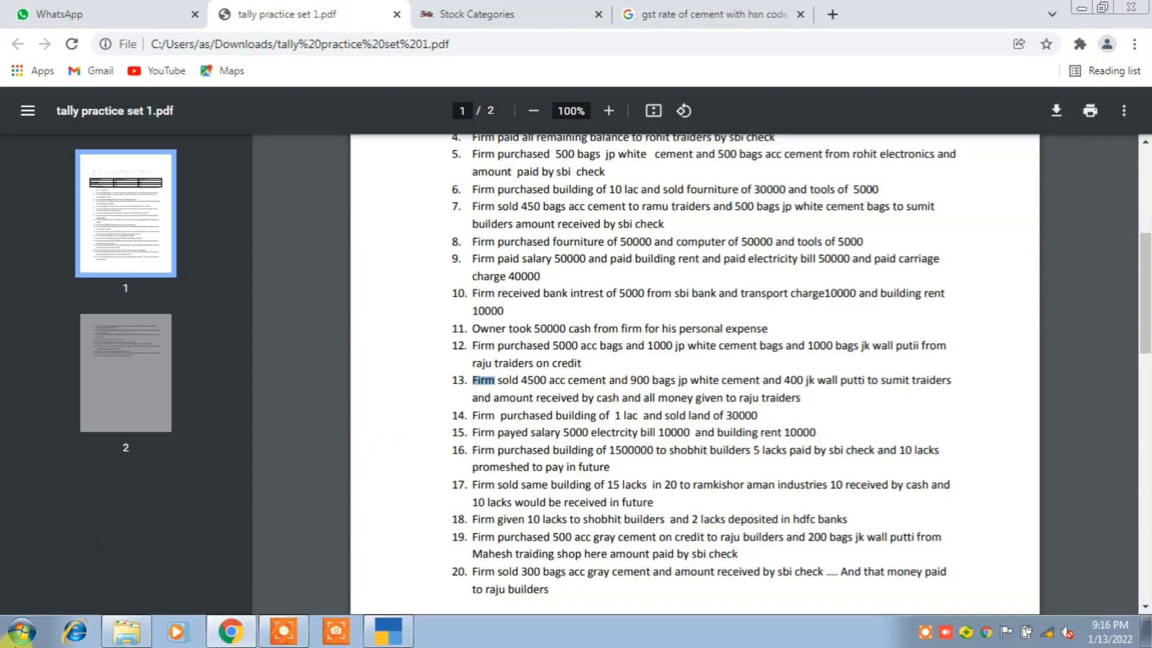
click(380, 639)
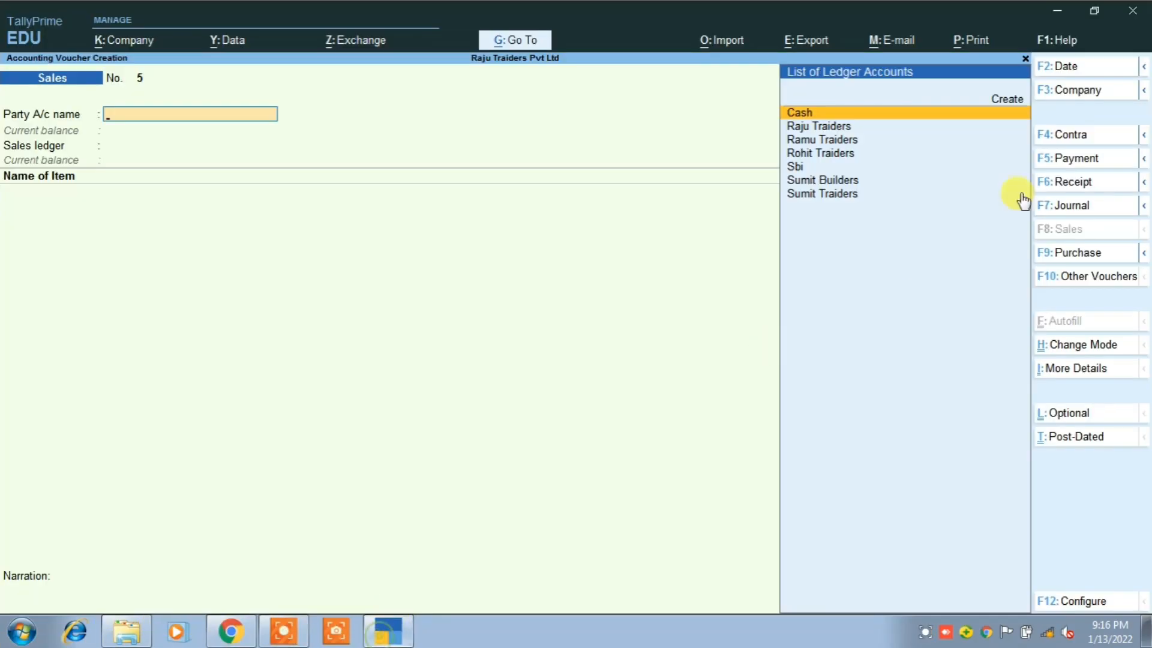
click(1087, 183)
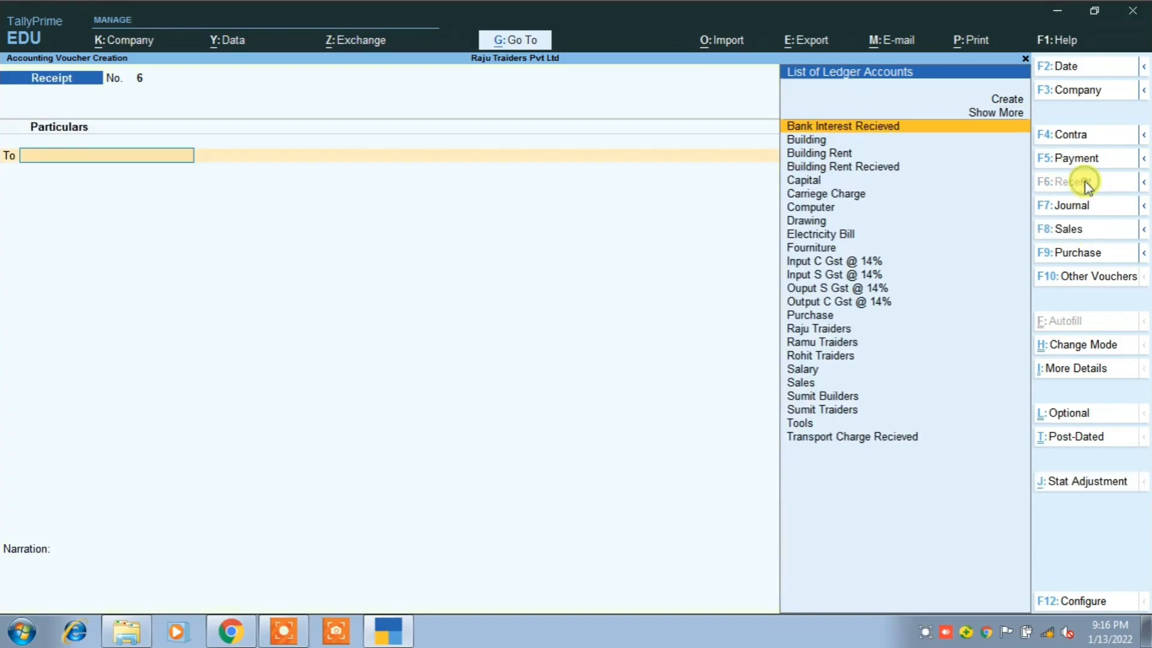
click(811, 411)
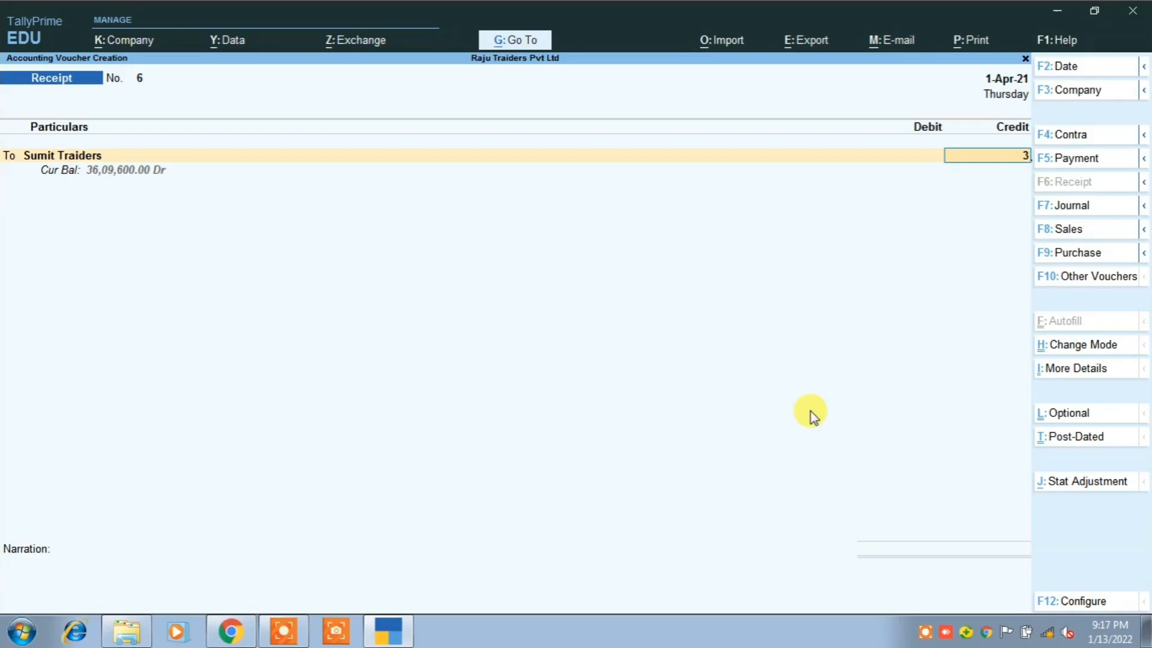
Credit Sumit Traiders with 3609600 in the receipt voucher and allocate it against pending bill 4.
text(09)
text(600)
key(Return)
key(Return)
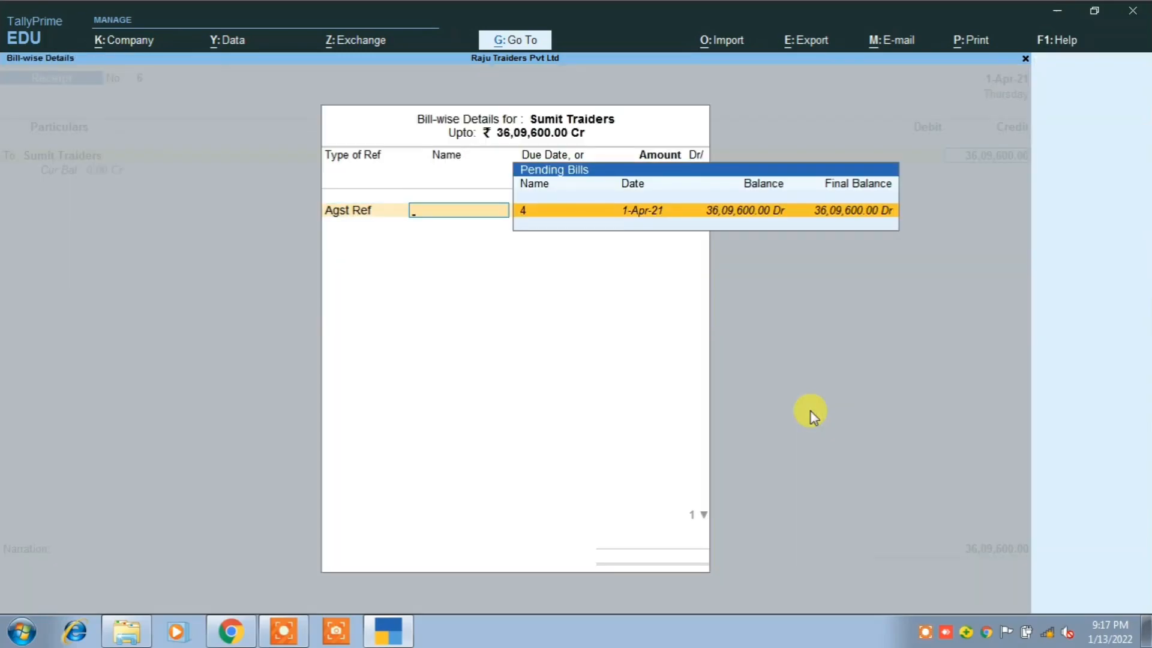
key(Return)
key(Return)
key(Return)
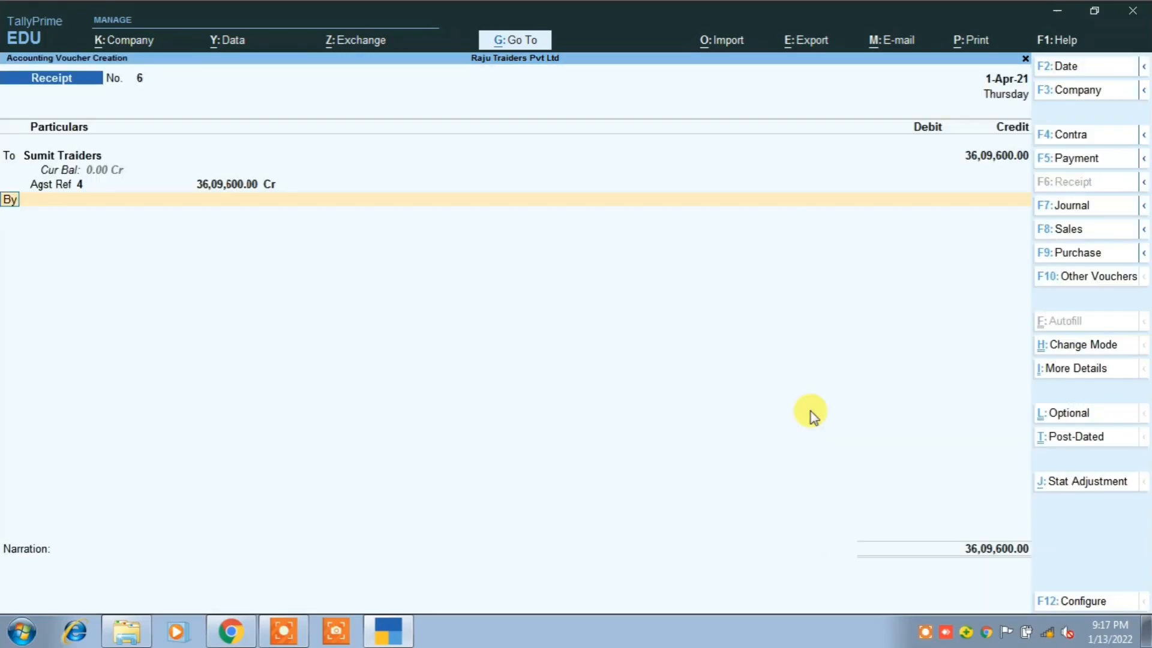
Debit the Cash ledger with 36,09,600.00 and save the receipt voucher.
key(Return)
text(C)
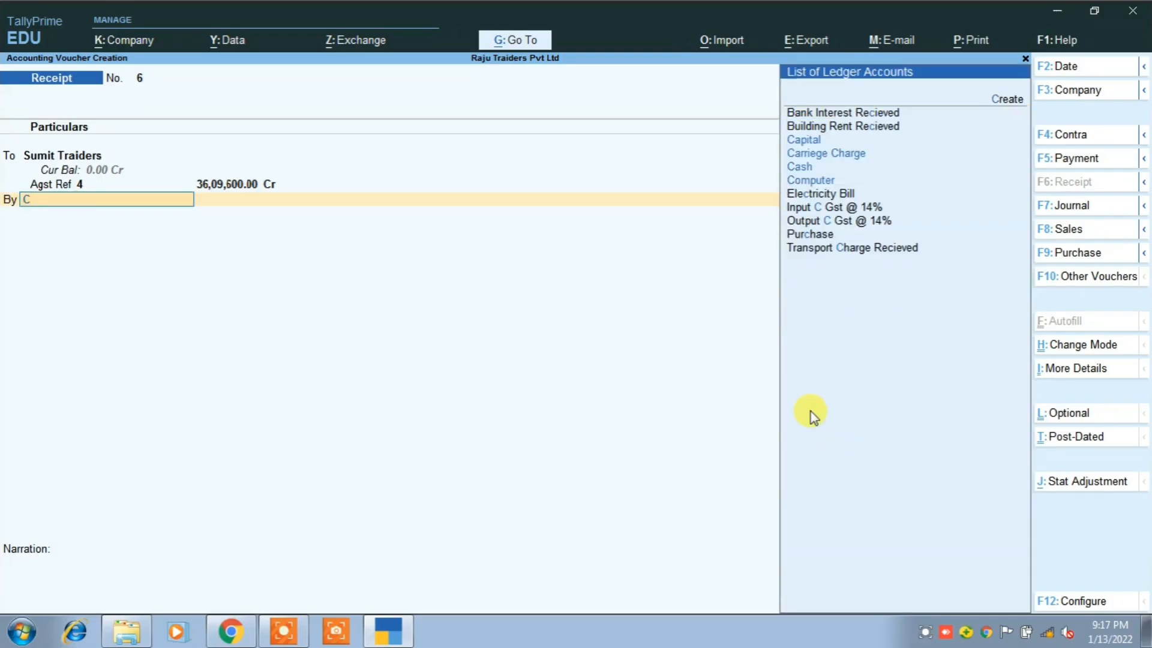
key(Down)
key(Down)
key(Down)
key(Up)
key(Return)
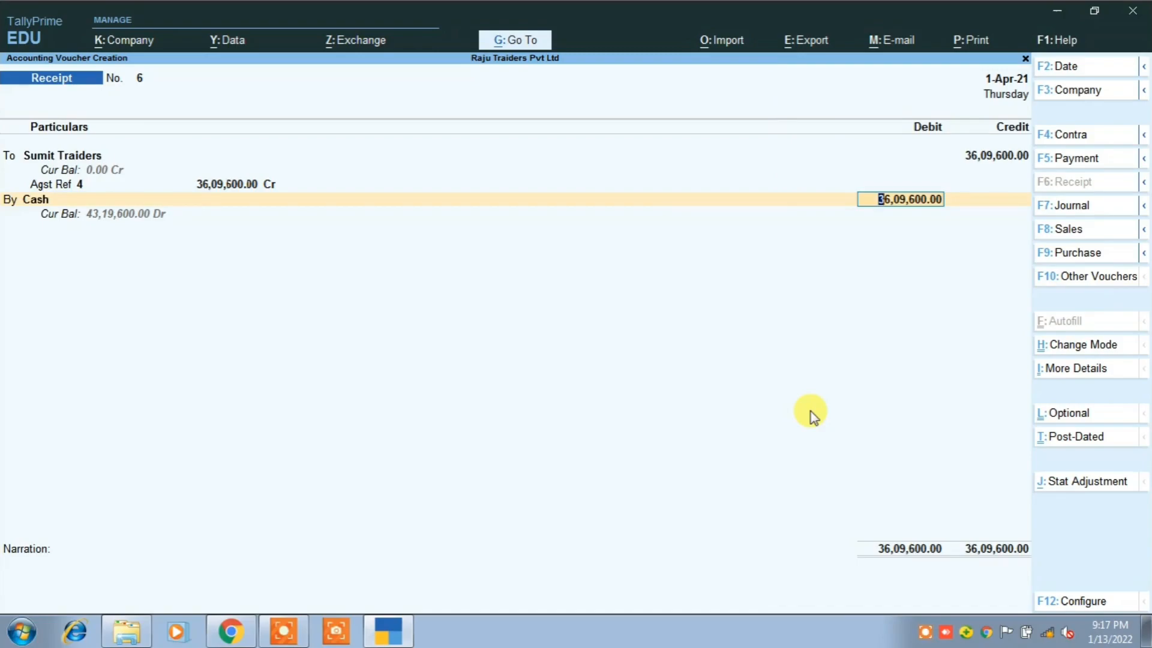
key(Return)
key(Return)
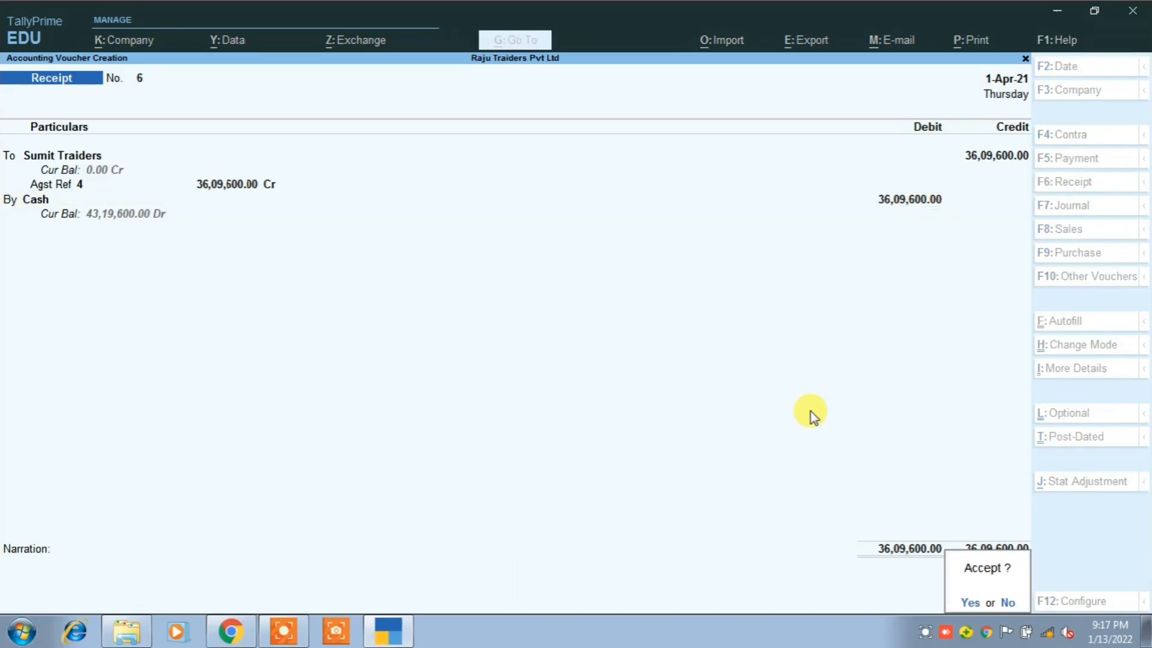
key(Return)
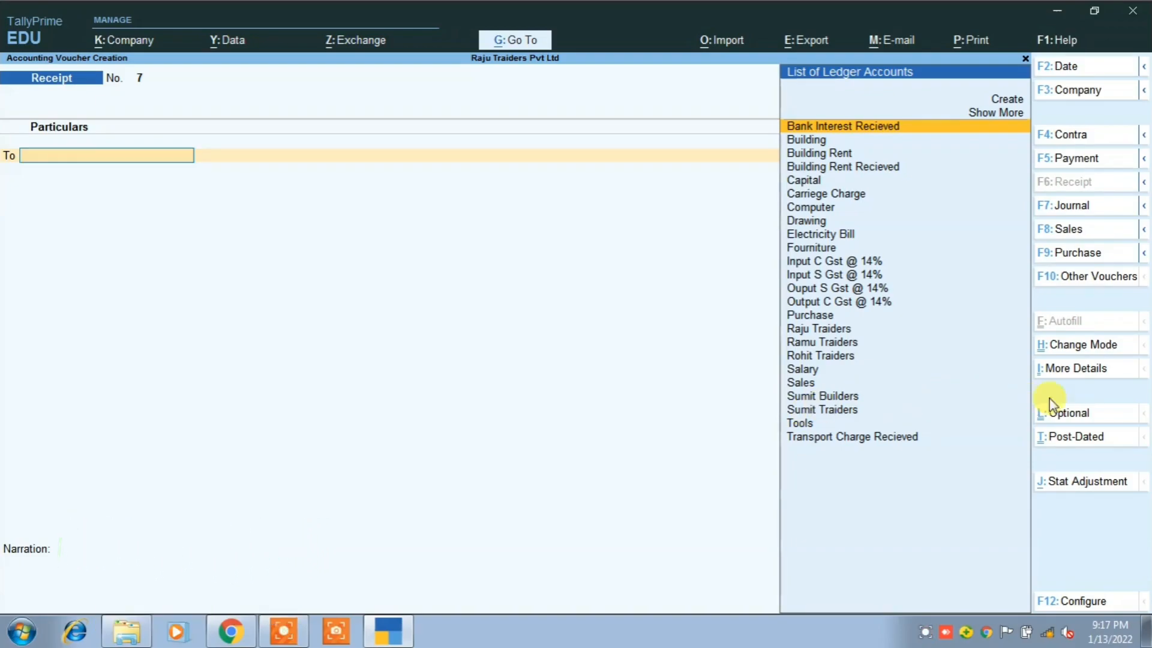
Start a payment voucher and choose Raju Traiders as the ledger to debit.
click(1074, 159)
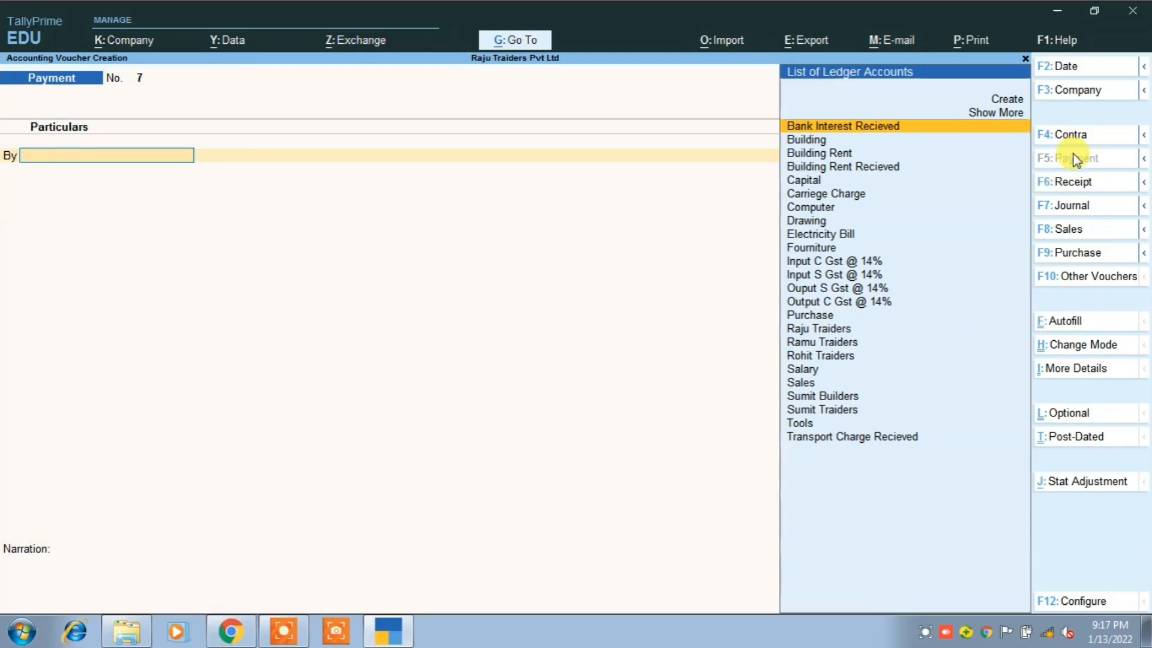
text(R)
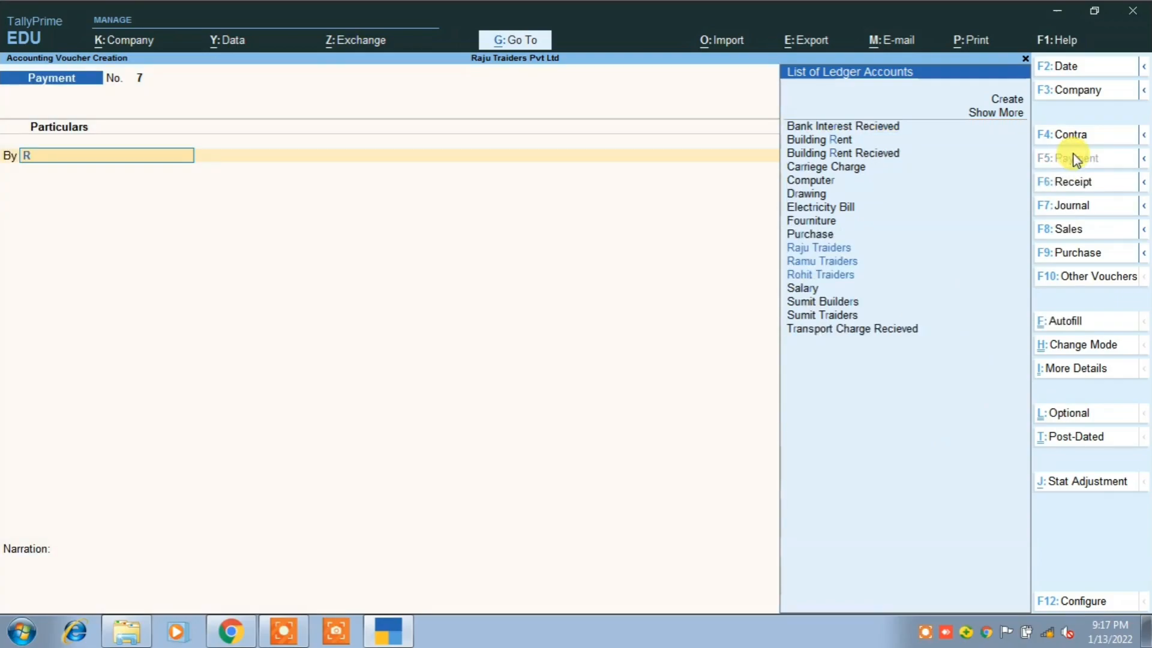
key(Down)
key(Up)
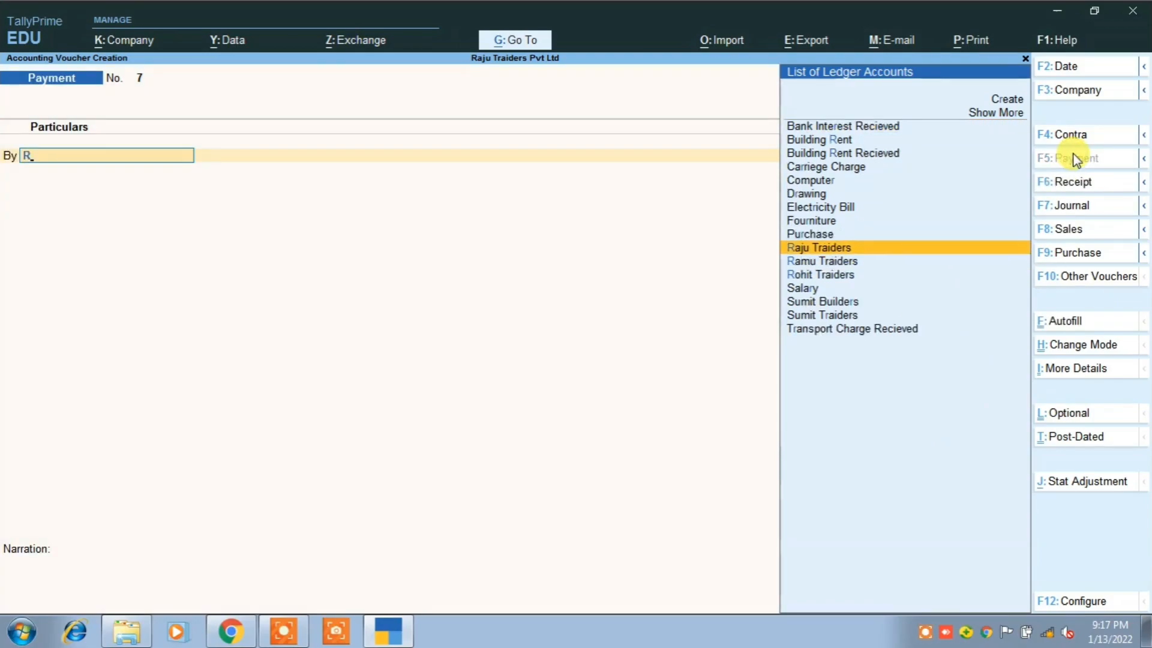
key(Return)
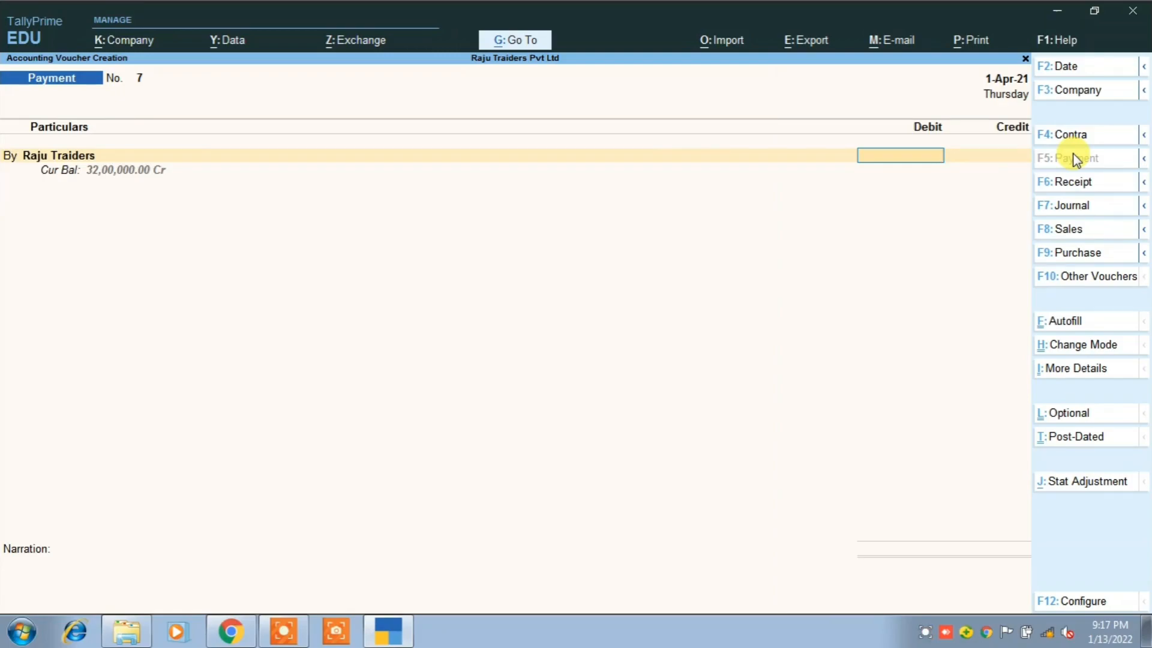
Debit Raju Traiders with 3200000 and allocate it against pending bill 1024.
text(3200000)
key(Return)
key(Return)
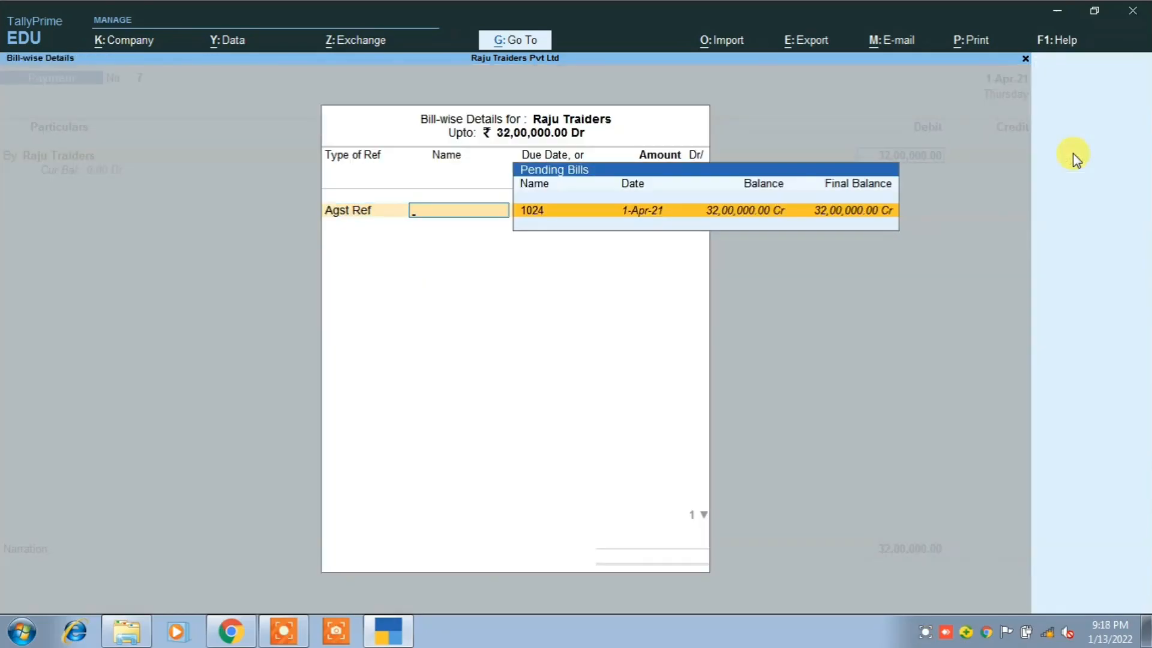
key(Return)
key(Return)
key(Return)
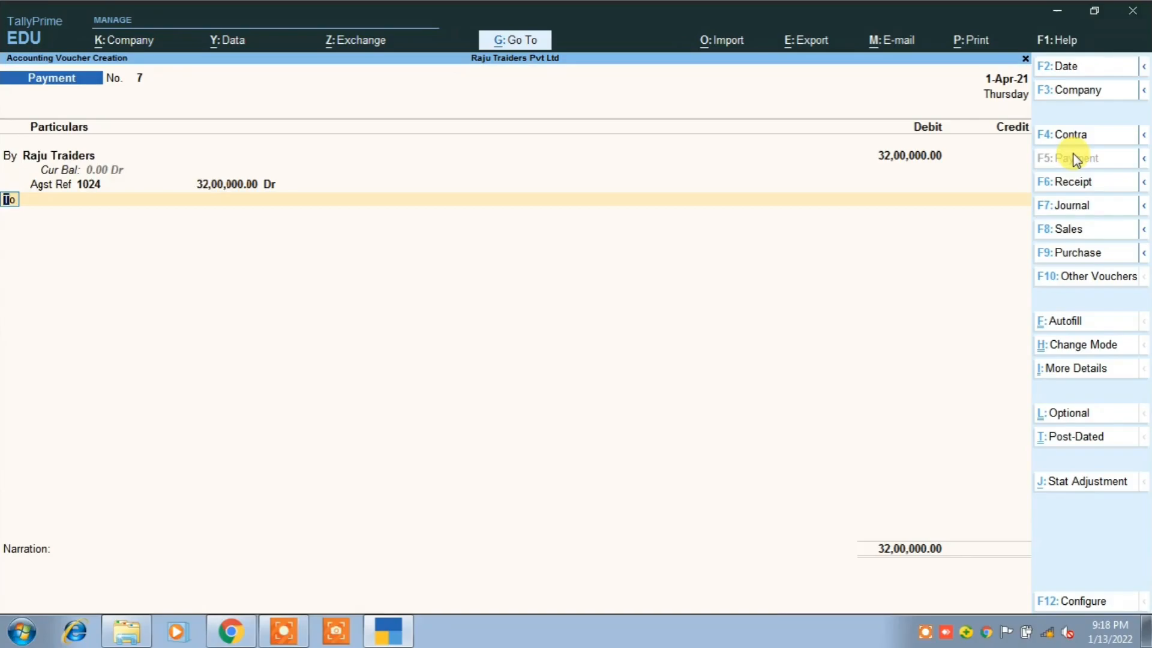
Credit the Cash ledger with 32,00,000.00 and save the payment voucher.
text(C)
key(Down)
key(Down)
key(Return)
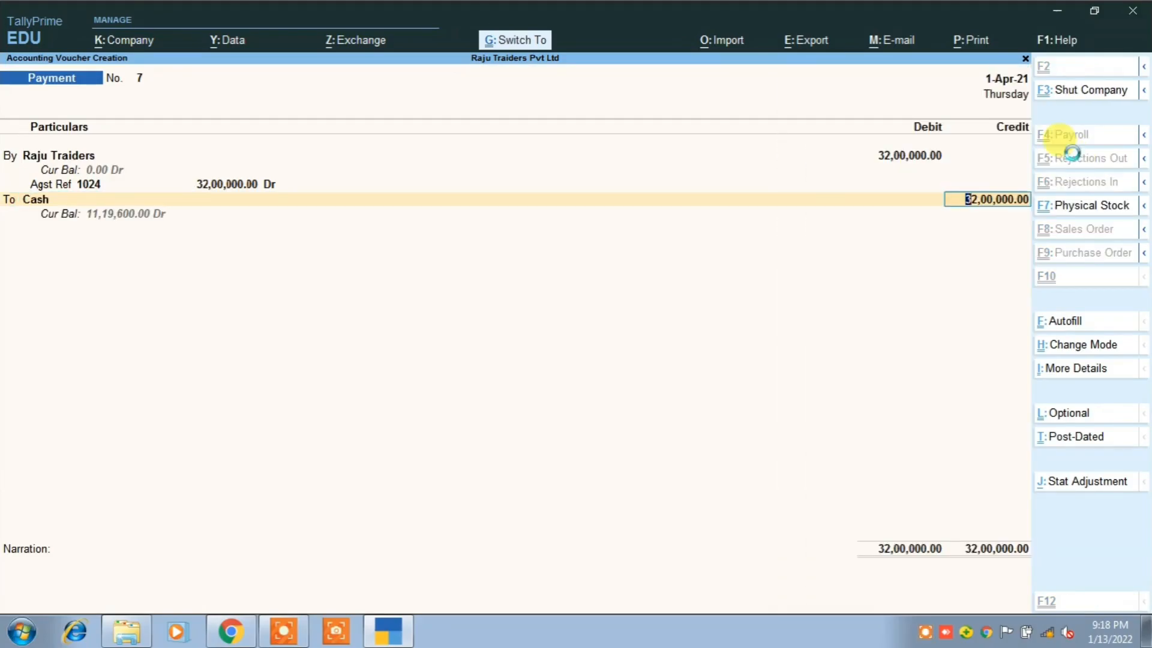
key(ctrl+a)
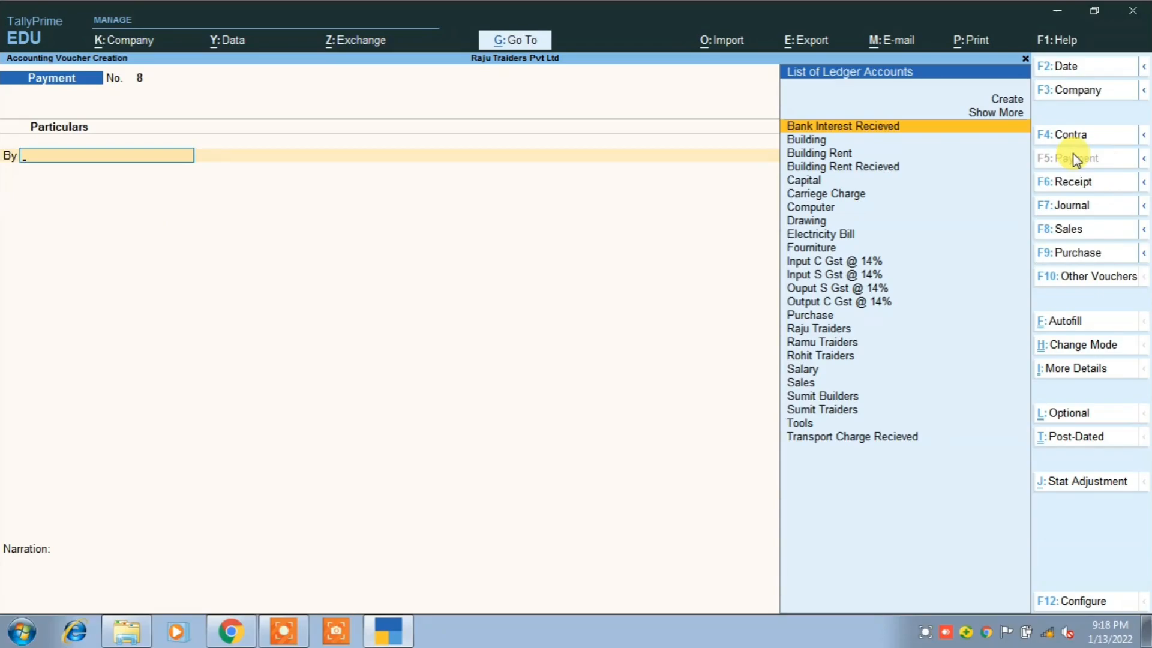
Switch to the practice set PDF in Chrome, mark transaction 14 for reading and return to TallyPrime.
click(231, 631)
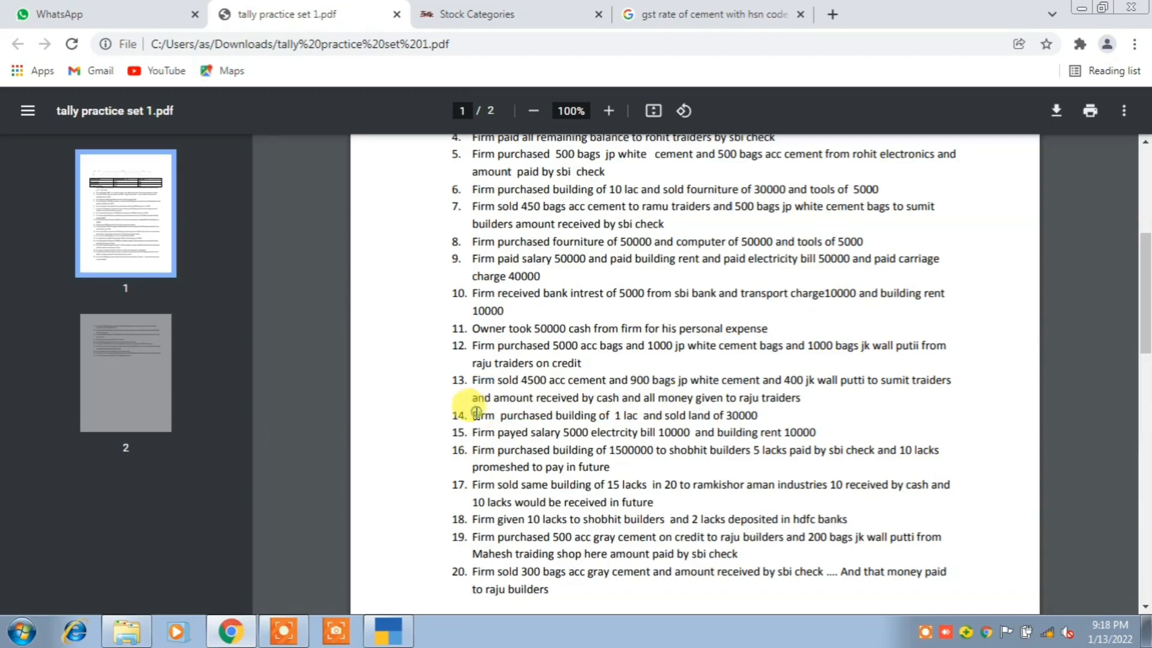
drag(474, 416, 758, 417)
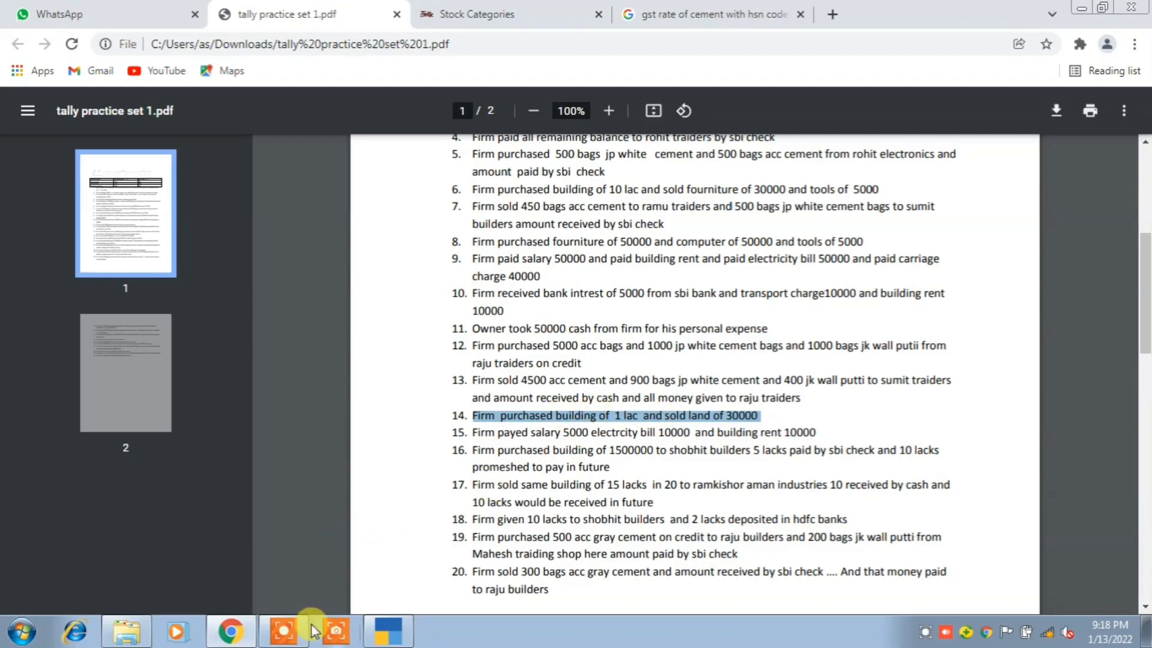
click(388, 631)
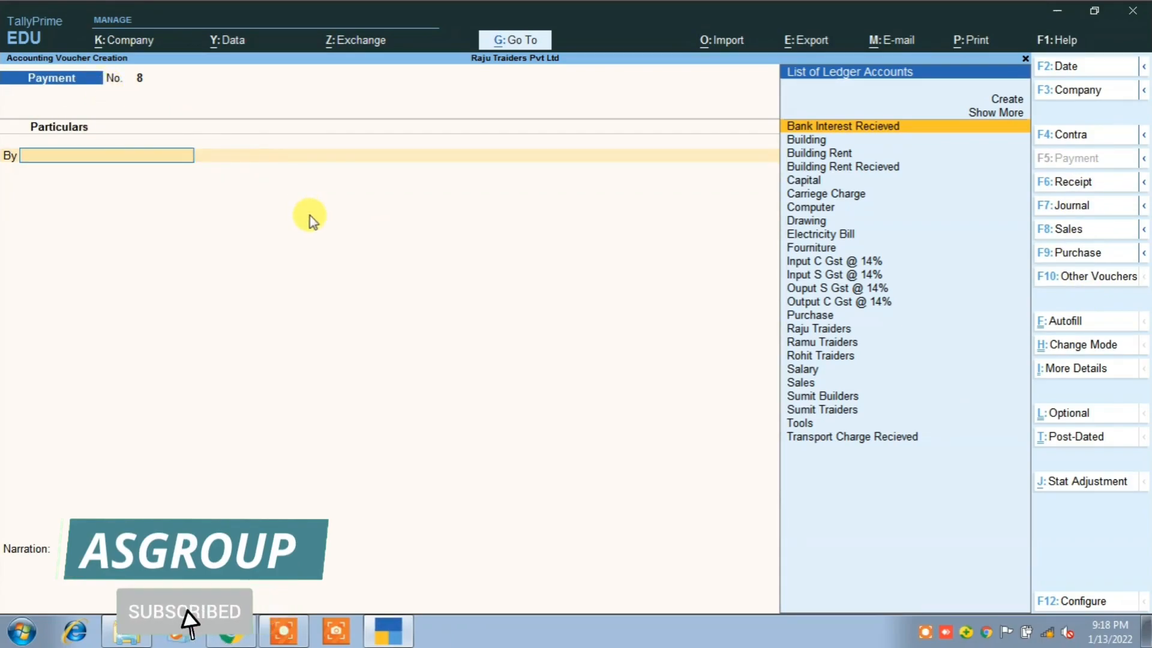
Debit the Building ledger with 100000 in the new payment voucher.
text(B)
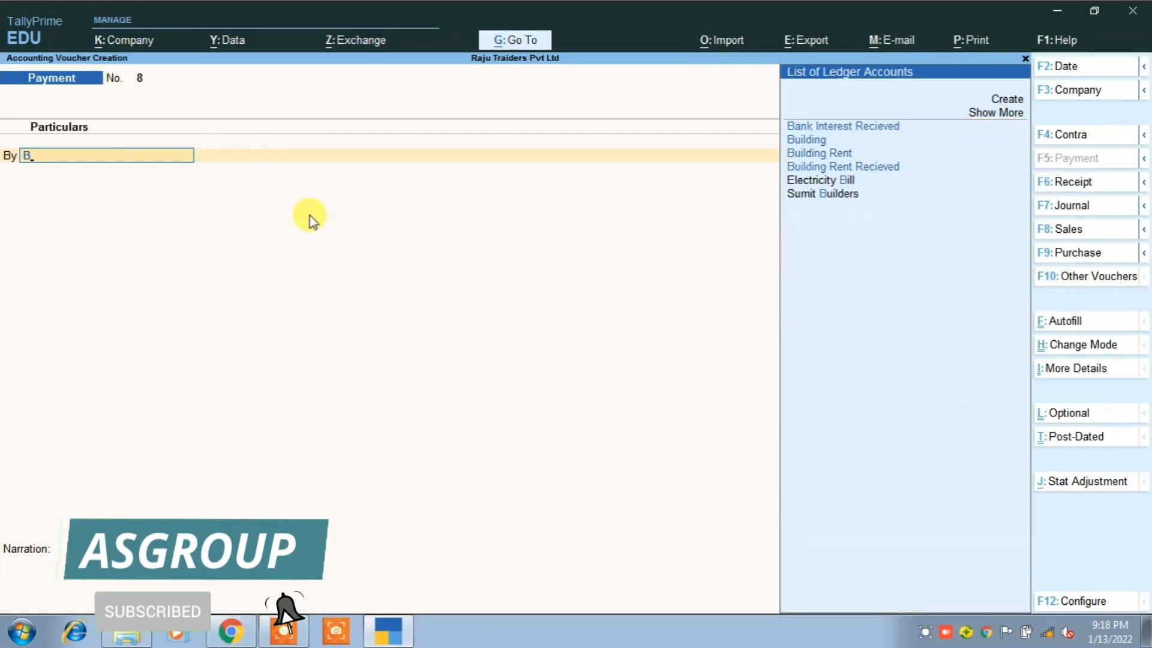
key(Down)
key(Down)
key(Up)
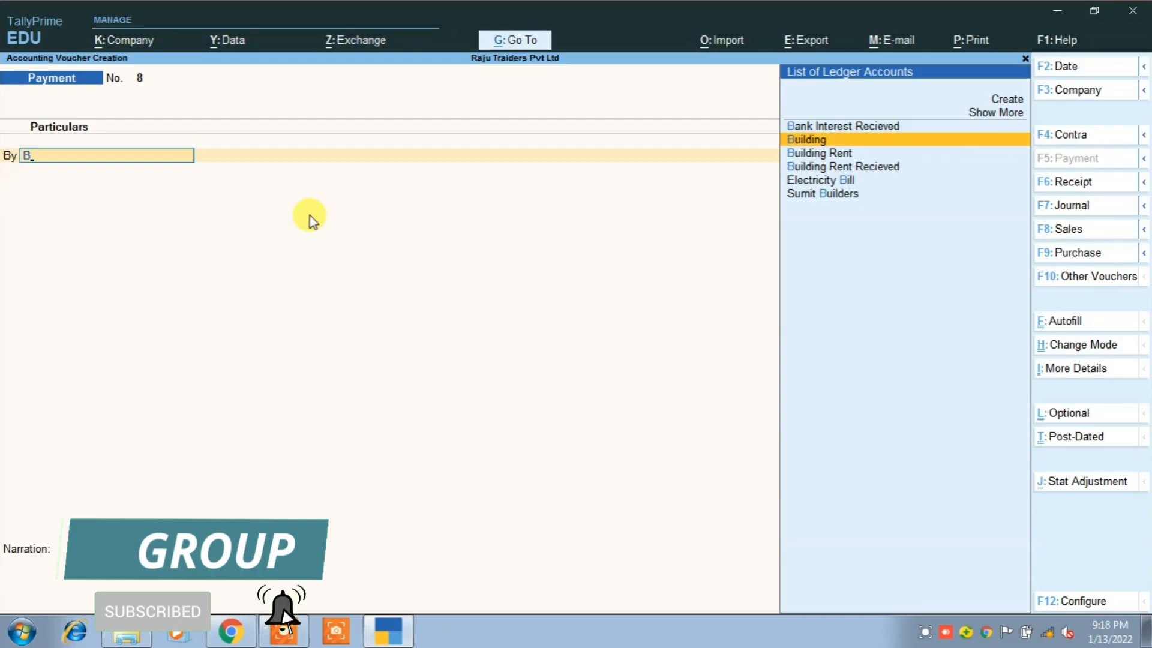
key(Return)
text(1,0)
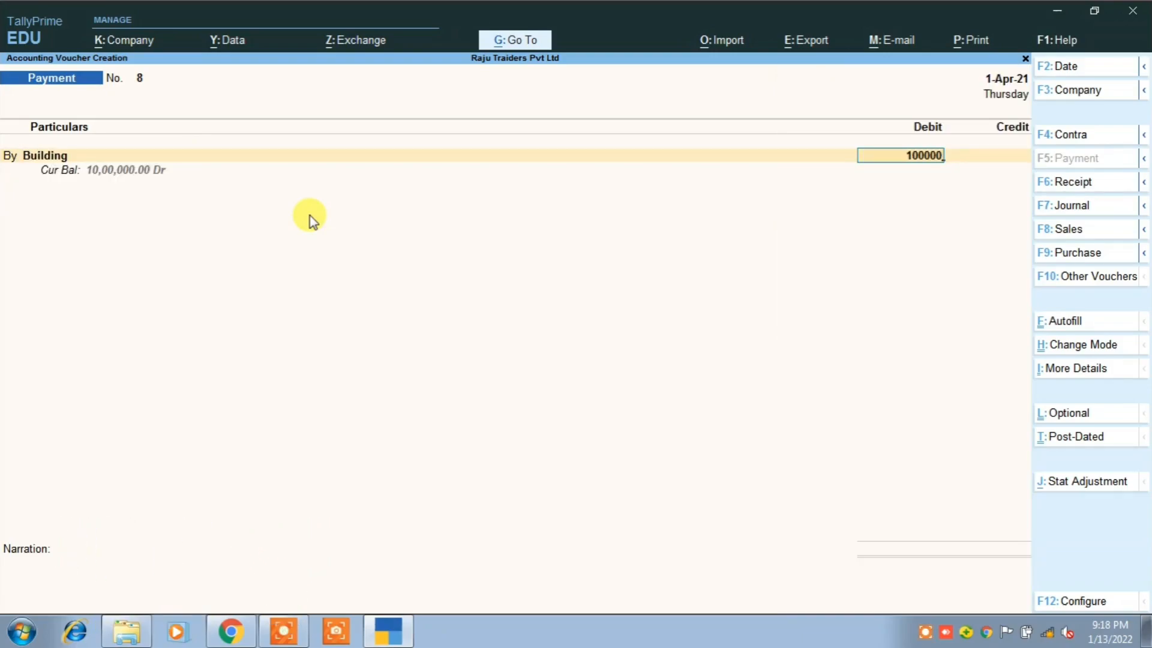
text(0,000)
key(Return)
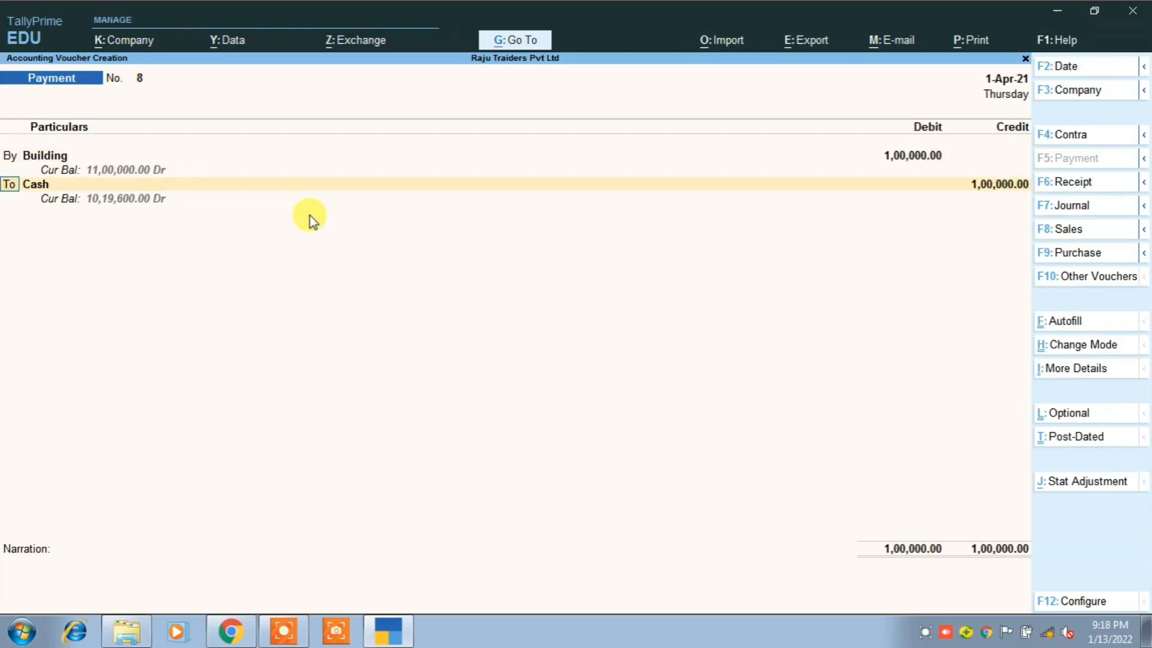
Replace Cash on the voucher's credit line by starting the creation of a new ledger.
key(Return)
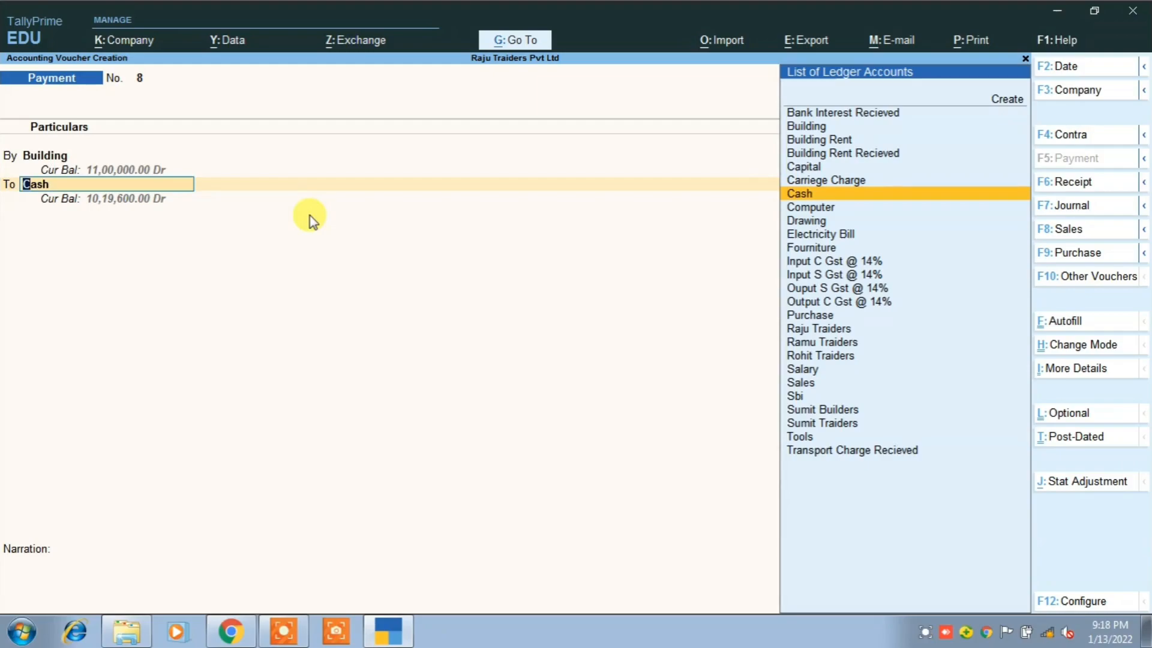
text(L)
key(Down)
key(Down)
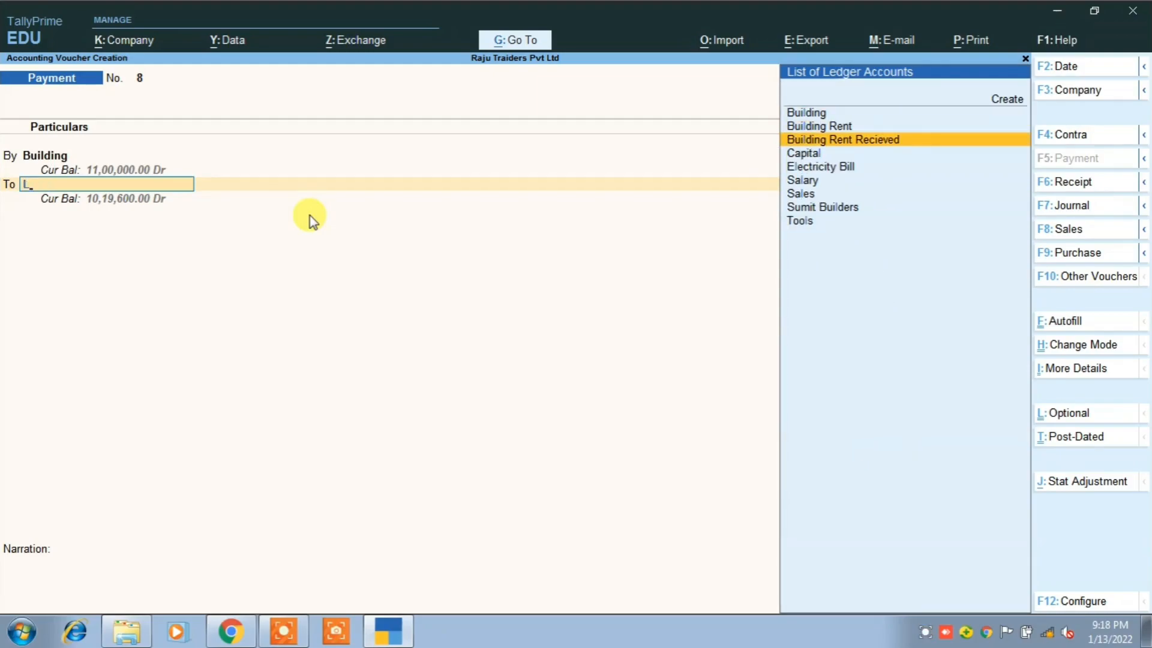
key(Up)
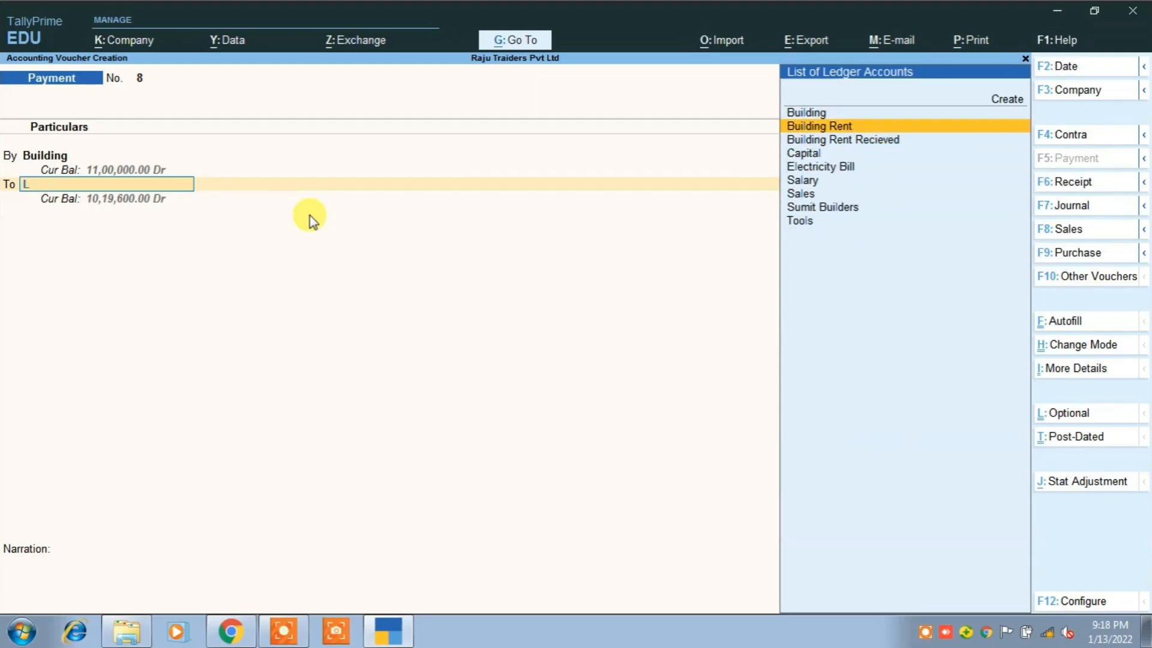
key(Up)
key(Up)
key(Return)
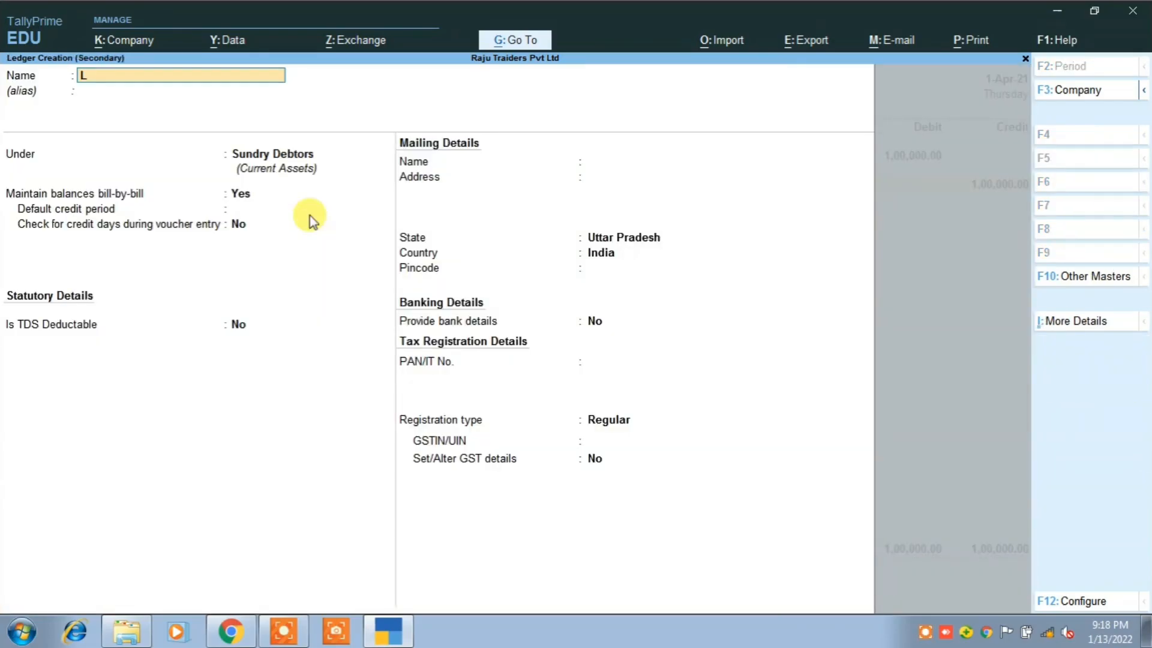
Name the new ledger Land, place it under Fixed Assets and save it with the remaining details at their defaults.
text(Land)
key(Return)
text(F)
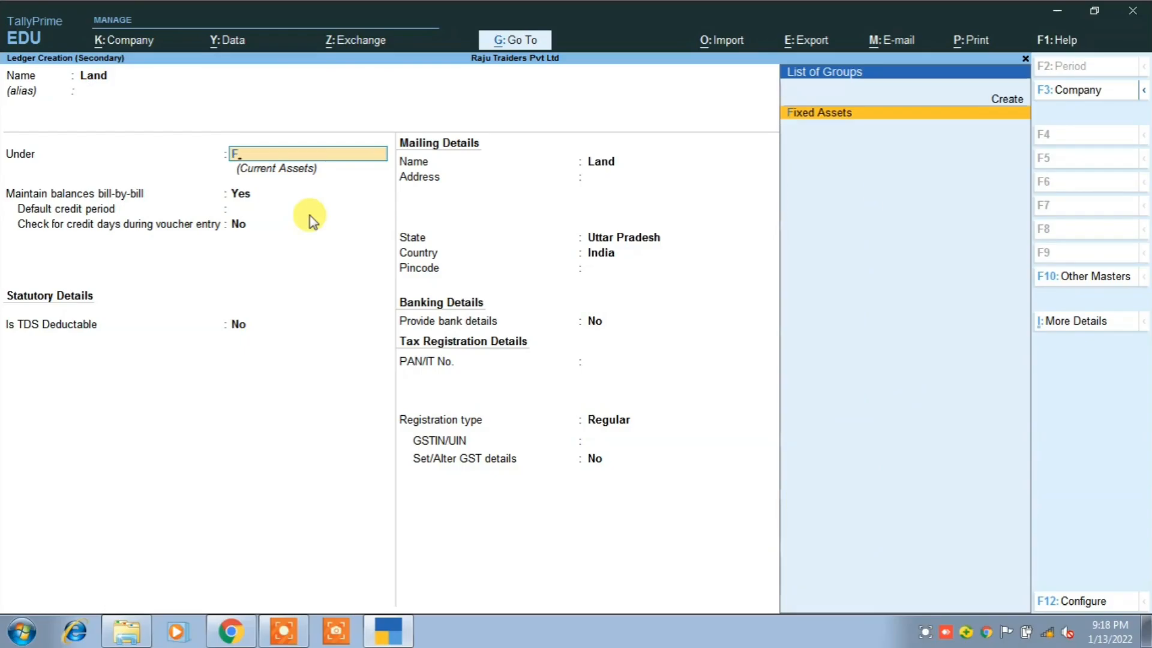
key(Return)
key(Return)
key(Return)
key(Return)
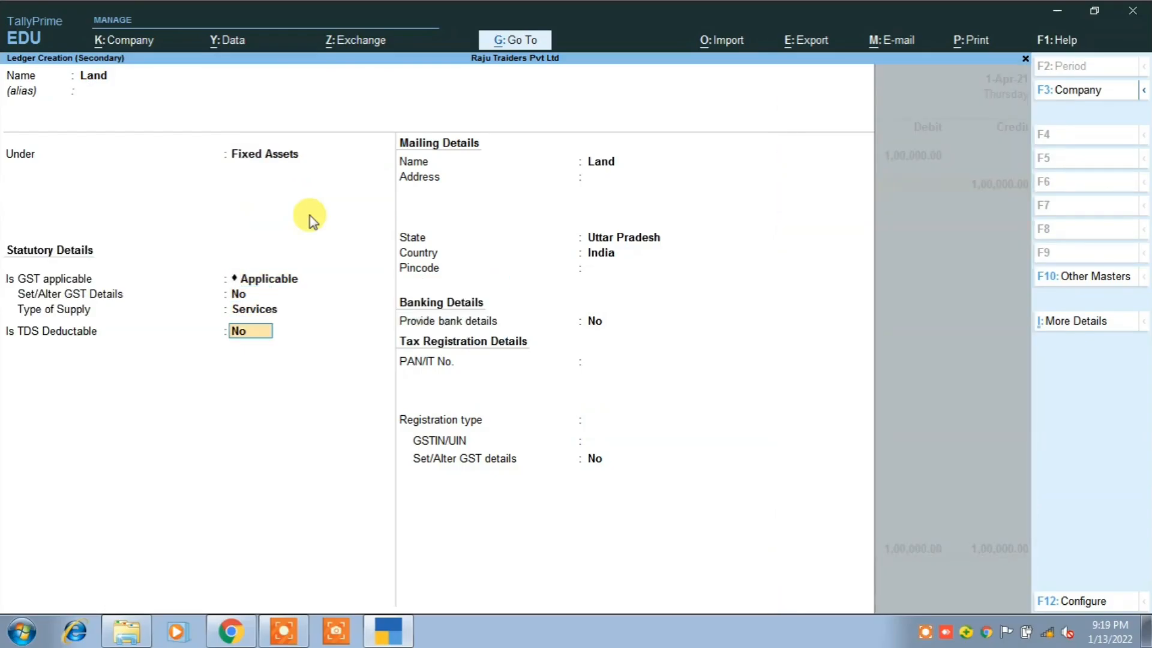
key(Return)
key(Return)
key(Return)
key(Return)
key(Return)
key(Return)
key(Return)
key(Return)
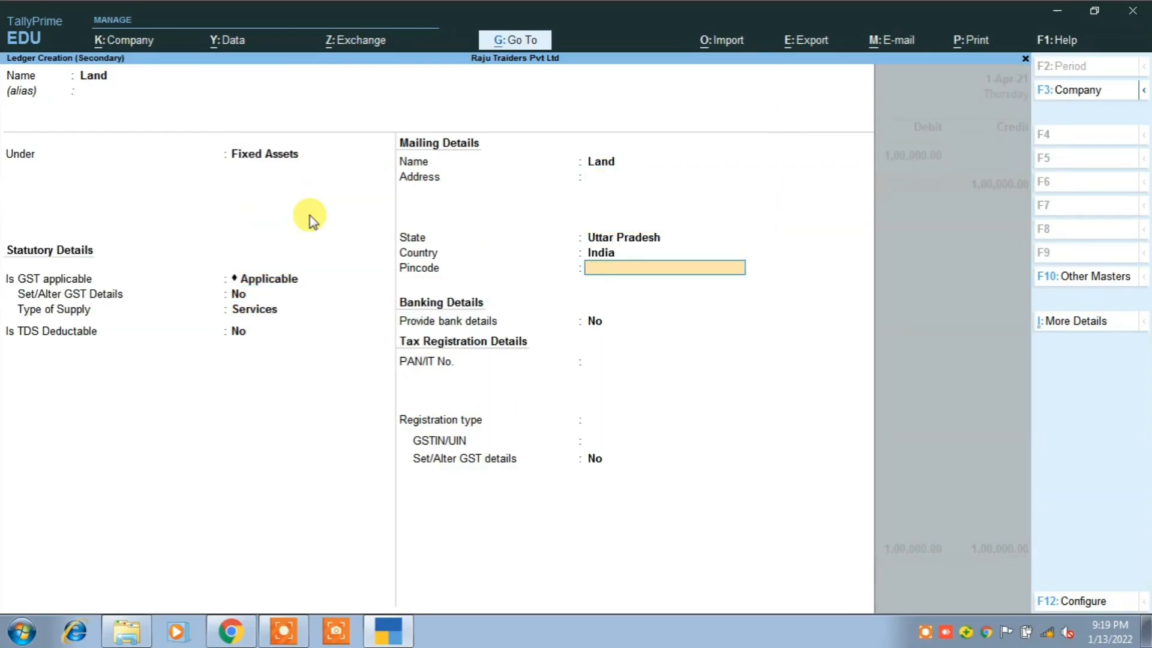
key(Return)
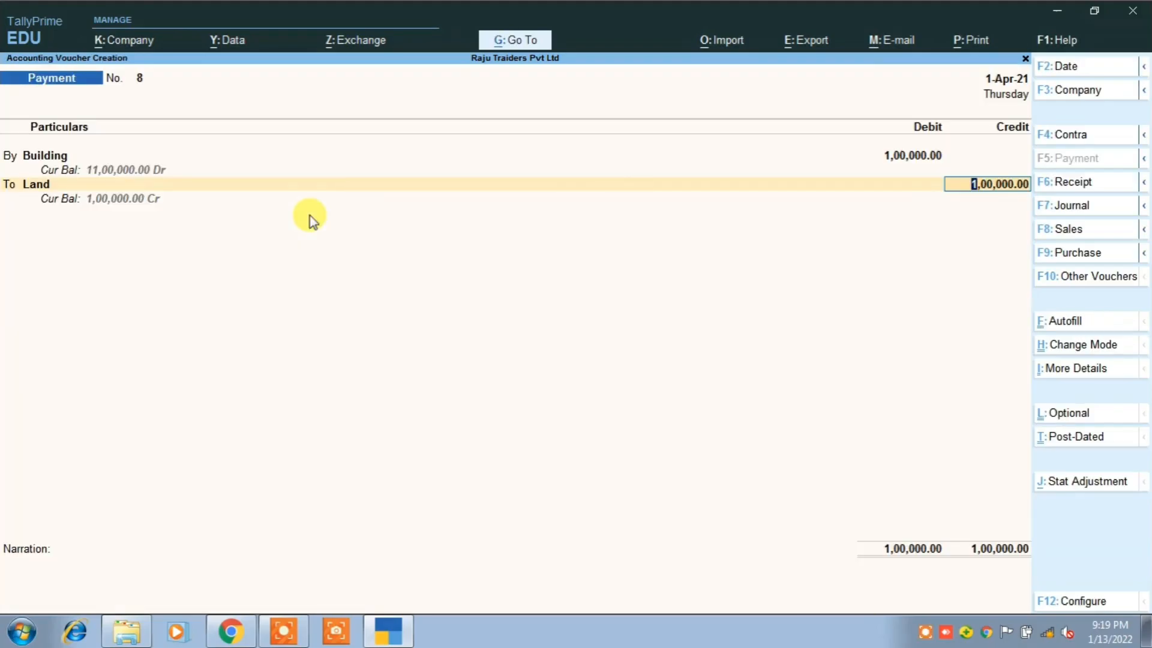
Credit Land with 30,000.00 and Cash with 70,000.00, check them against transaction 14 and save the payment voucher.
text(30)
key(Return)
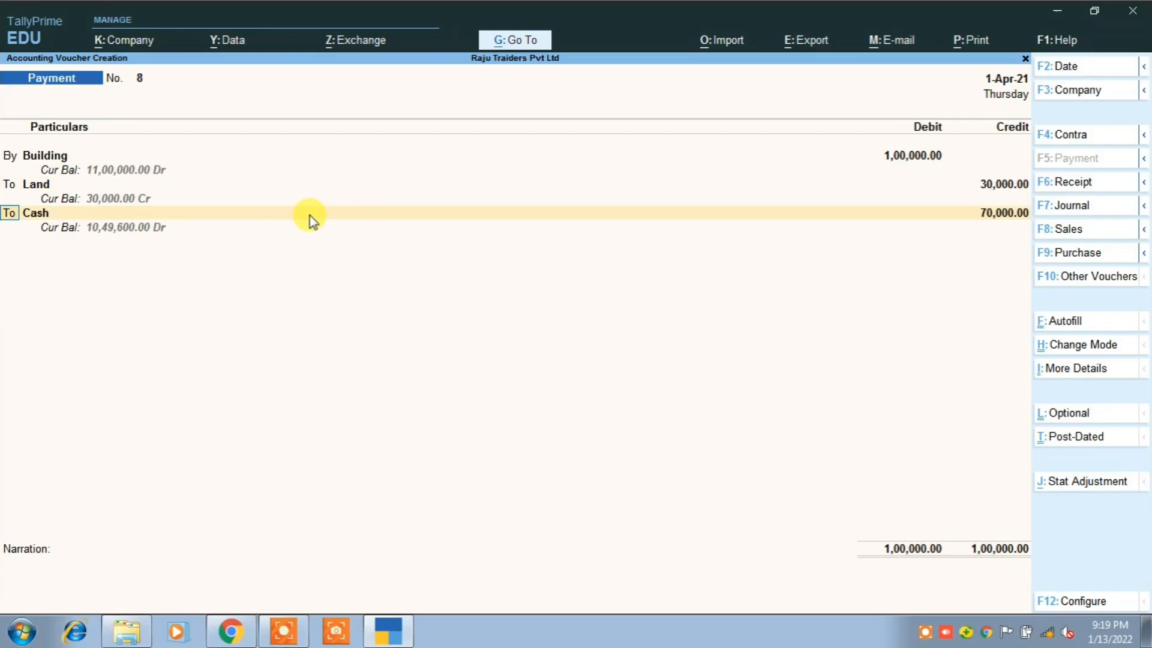
key(Return)
key(alt+Tab)
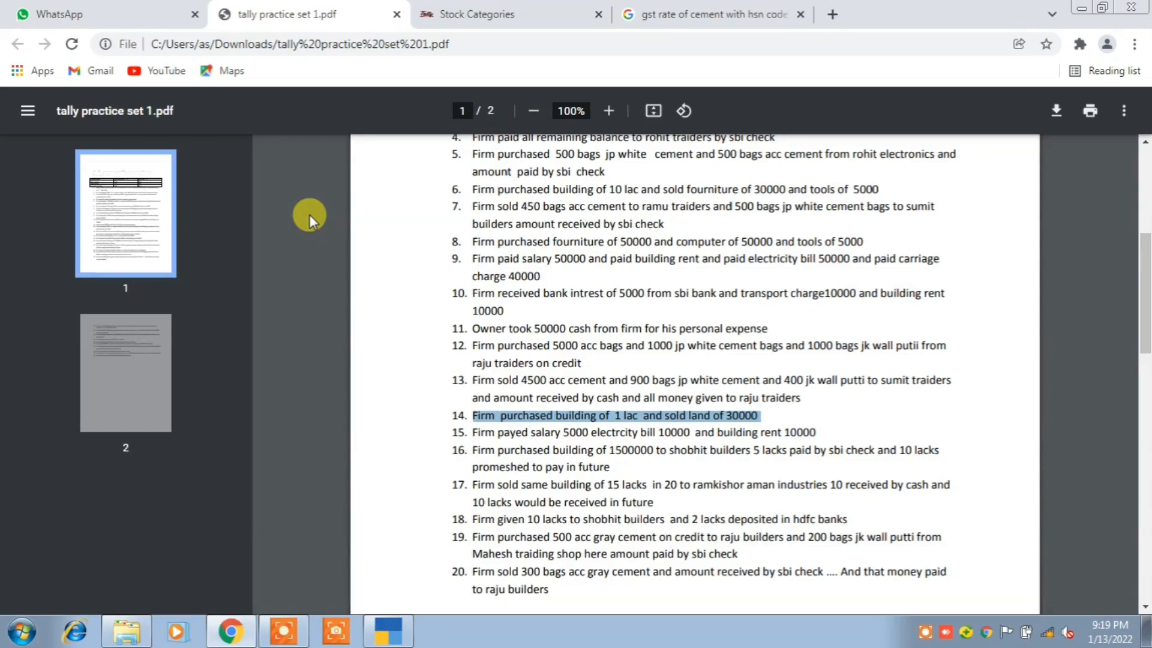
key(alt+Tab)
key(Return)
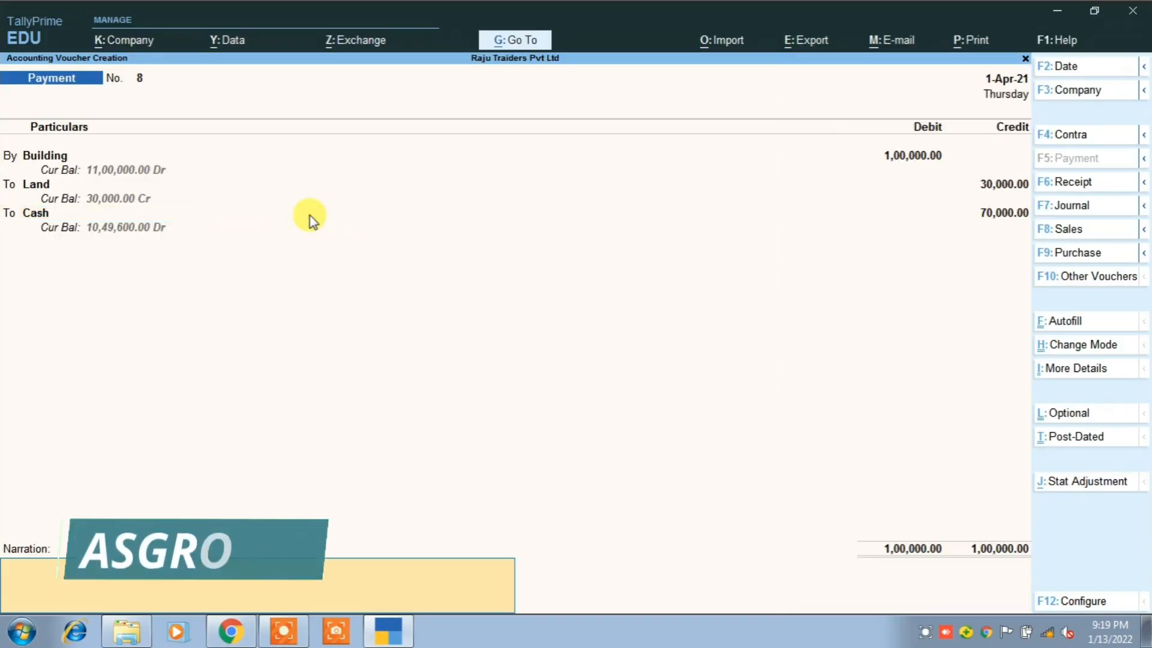
key(Return)
key(Return)
key(Return)
key(Return)
Consult transaction 15 in the practice set PDF and debit the Salary ledger with 5000 in a new payment voucher.
key(alt+Tab)
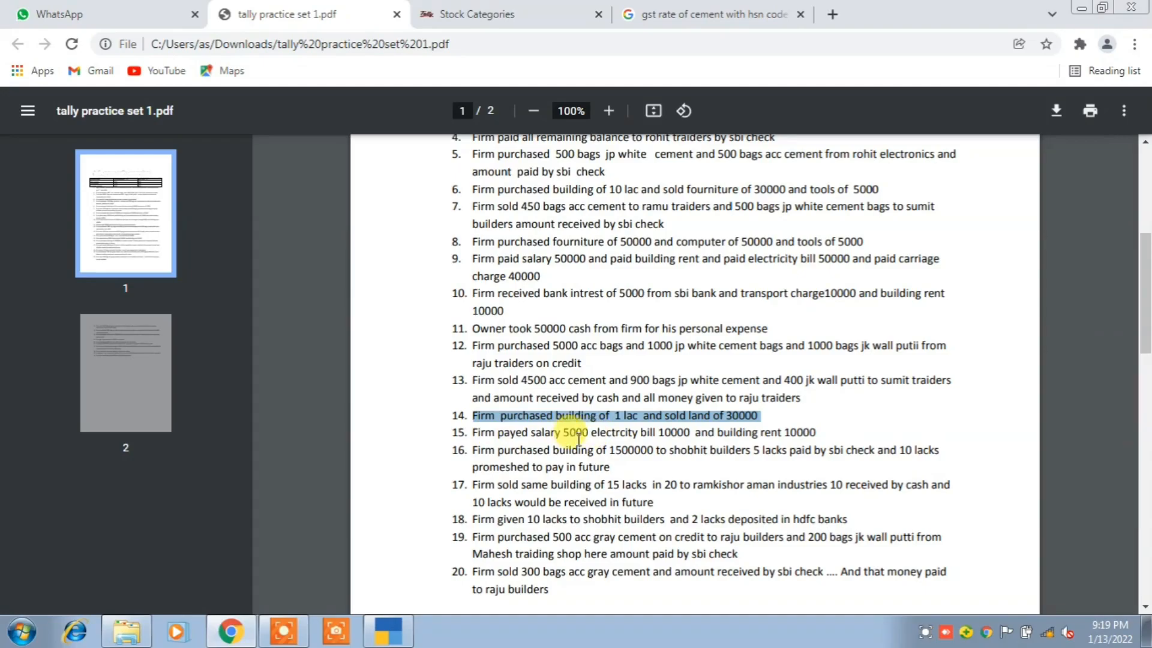
key(alt+Tab)
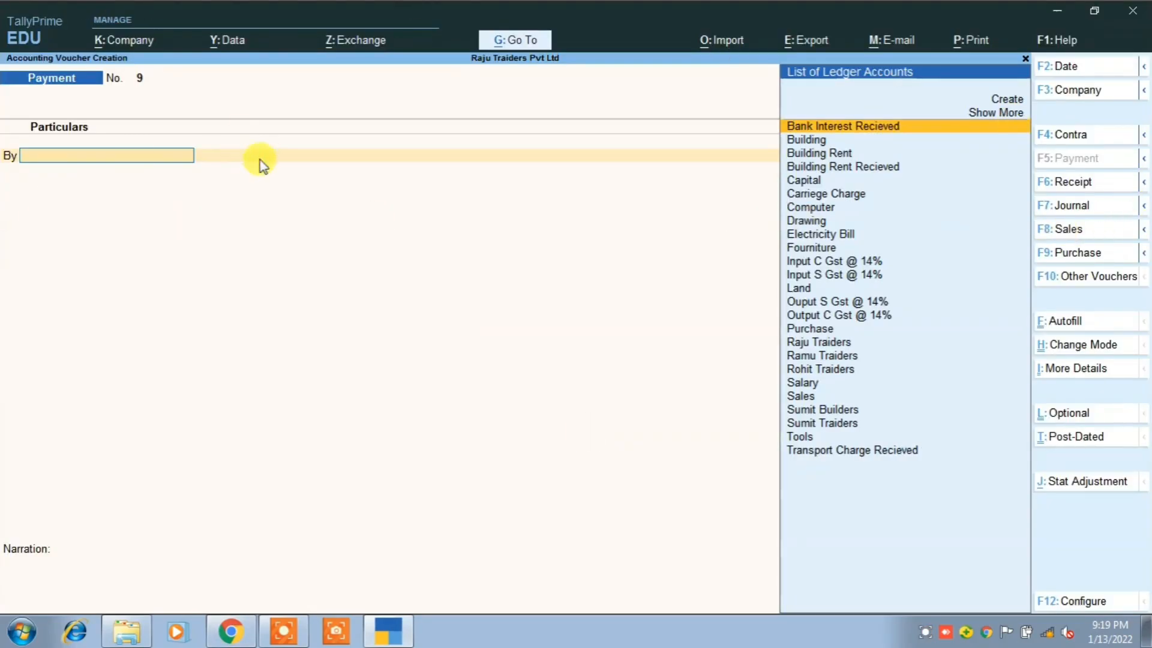
text(S)
key(Down)
key(Down)
key(Up)
key(Return)
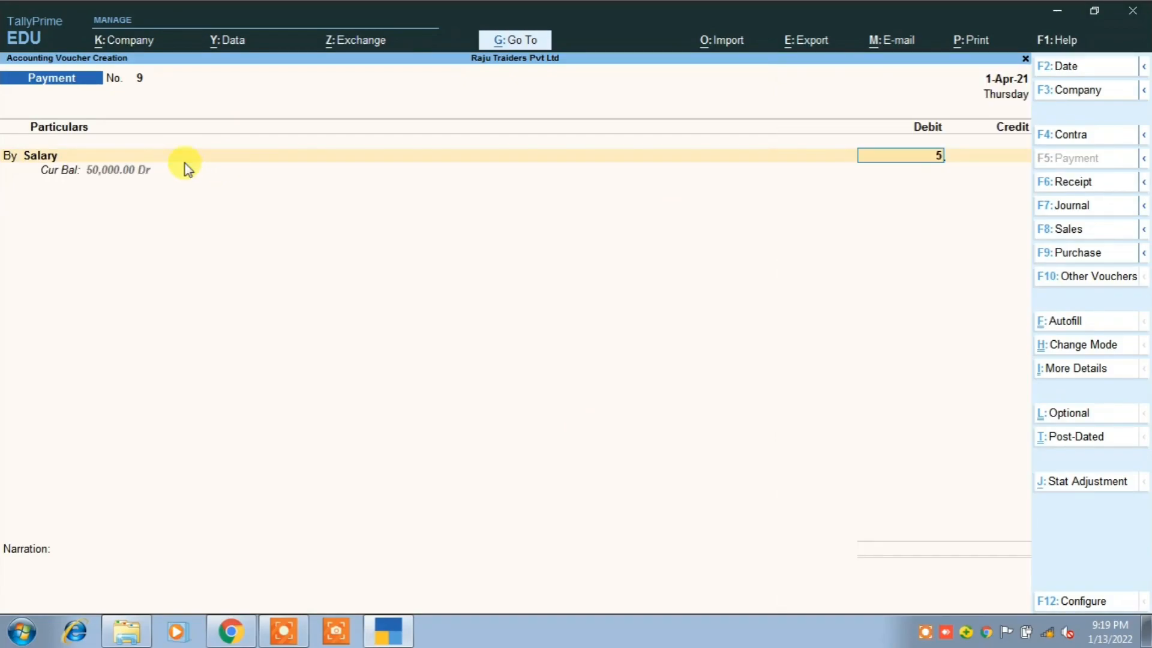
text(5000)
key(Return)
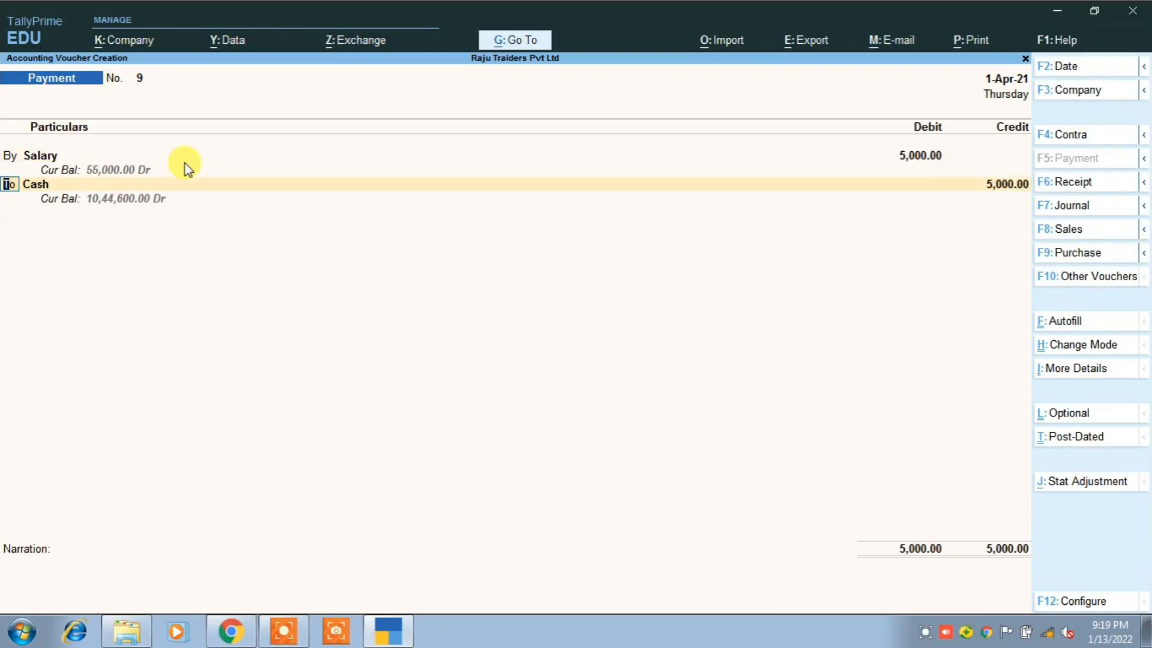
Add a second debit line for Electricity Bill with 10000, as given in transaction 15 of the practice set PDF.
text(b)
key(Return)
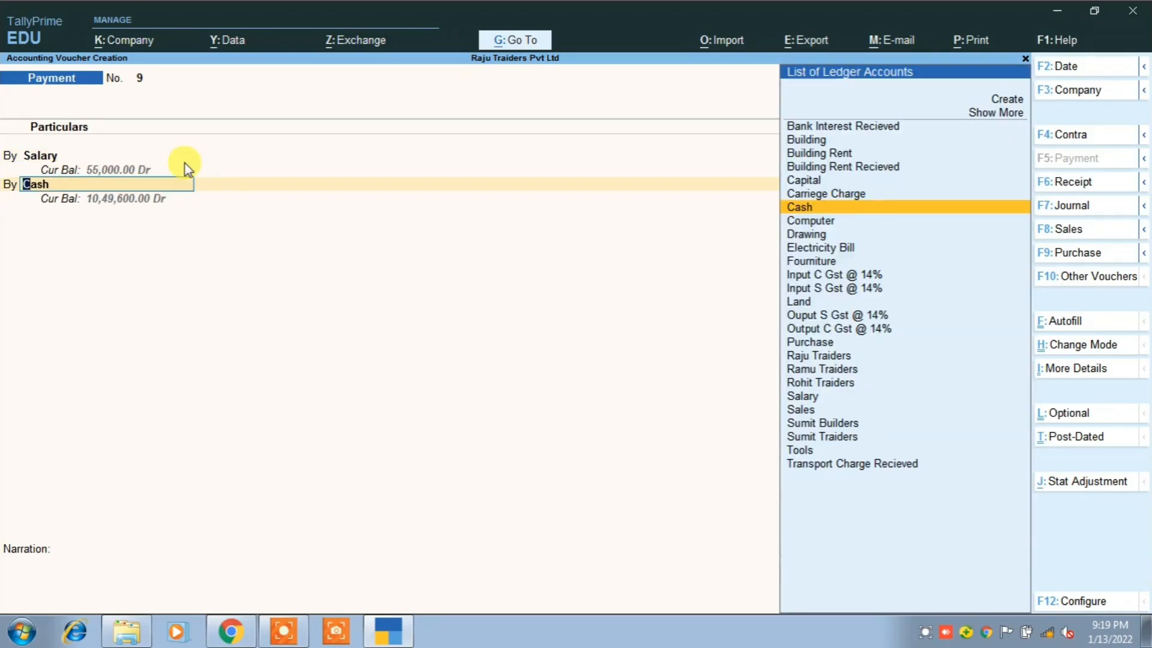
key(alt+Tab)
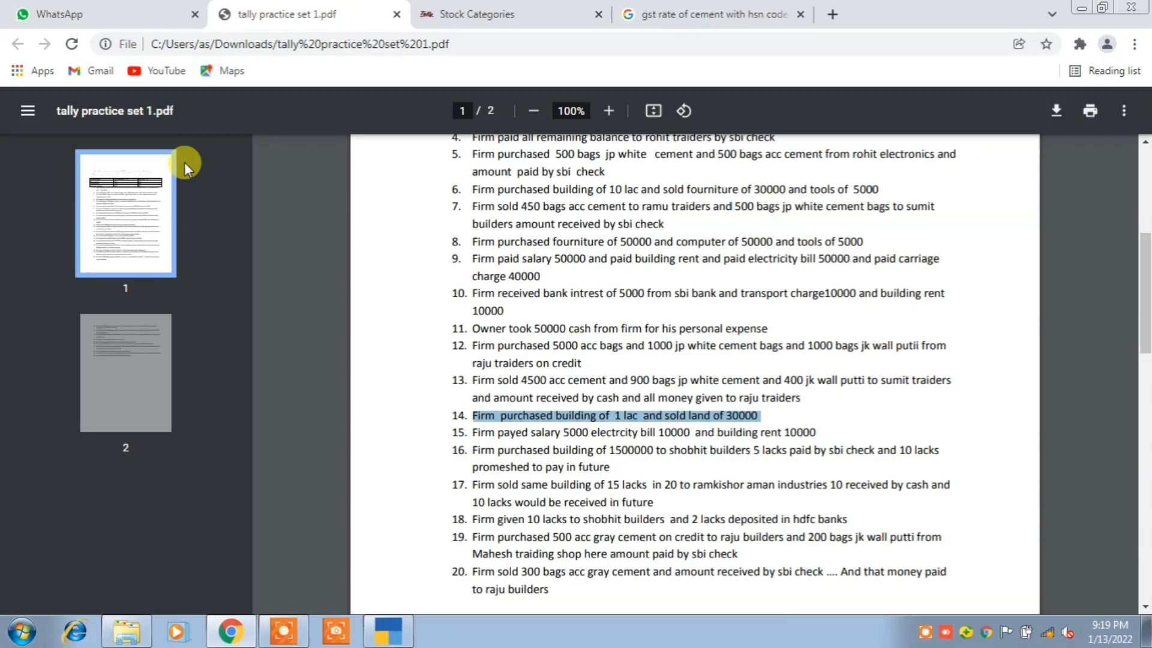
drag(590, 432, 696, 435)
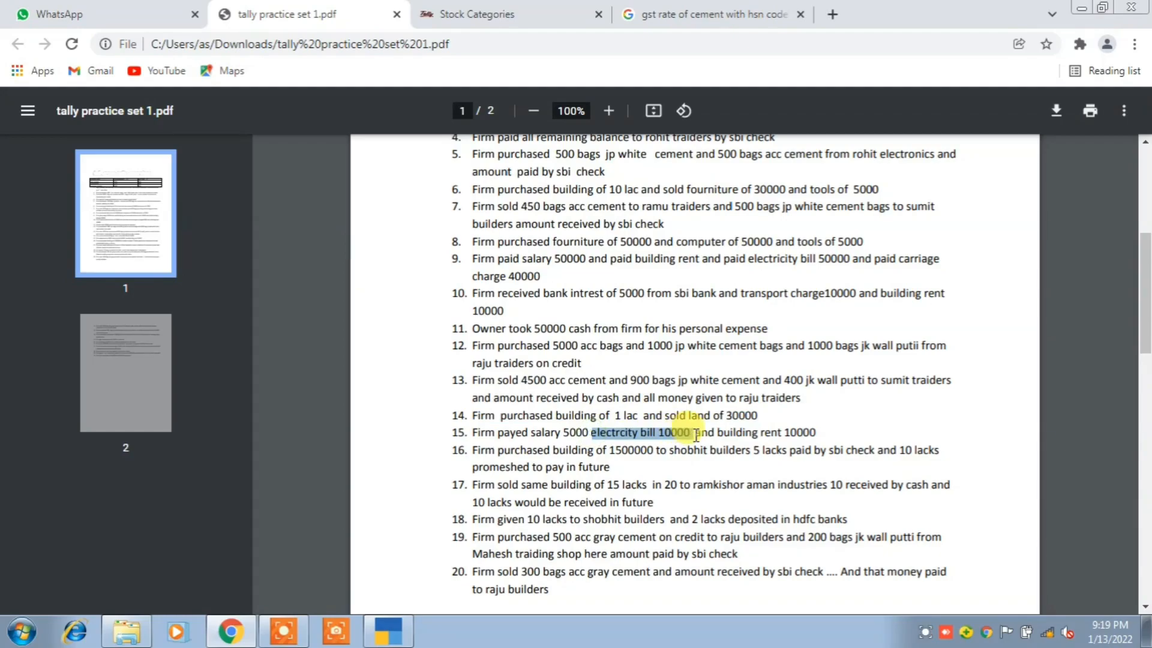
key(alt+Tab)
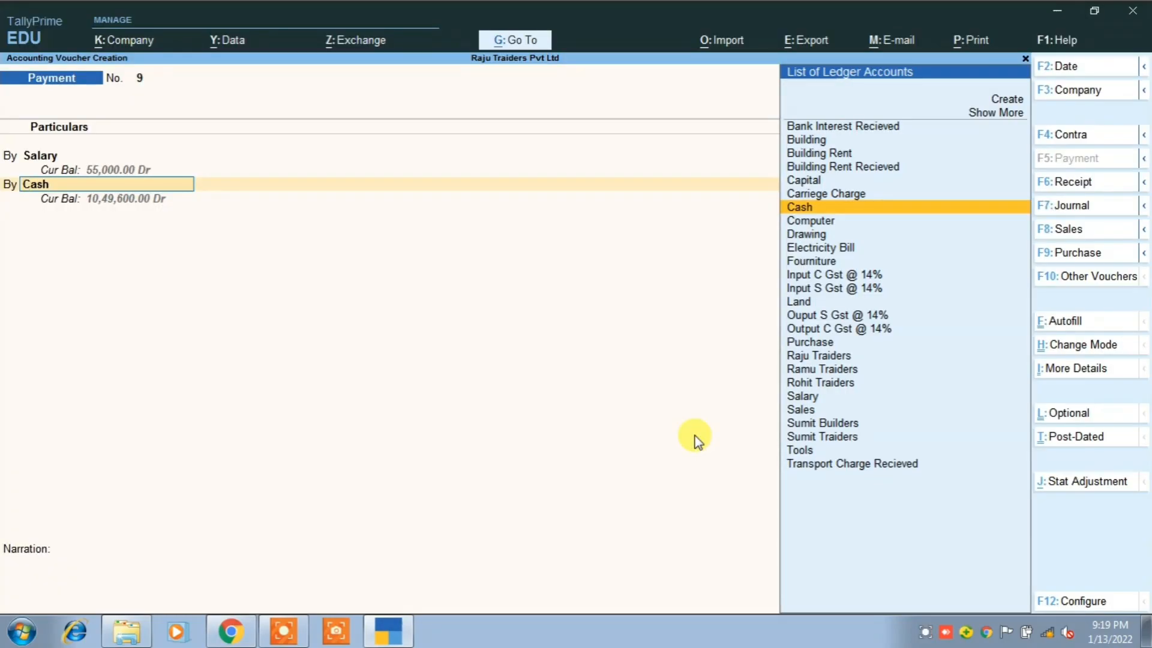
text(E)
key(Return)
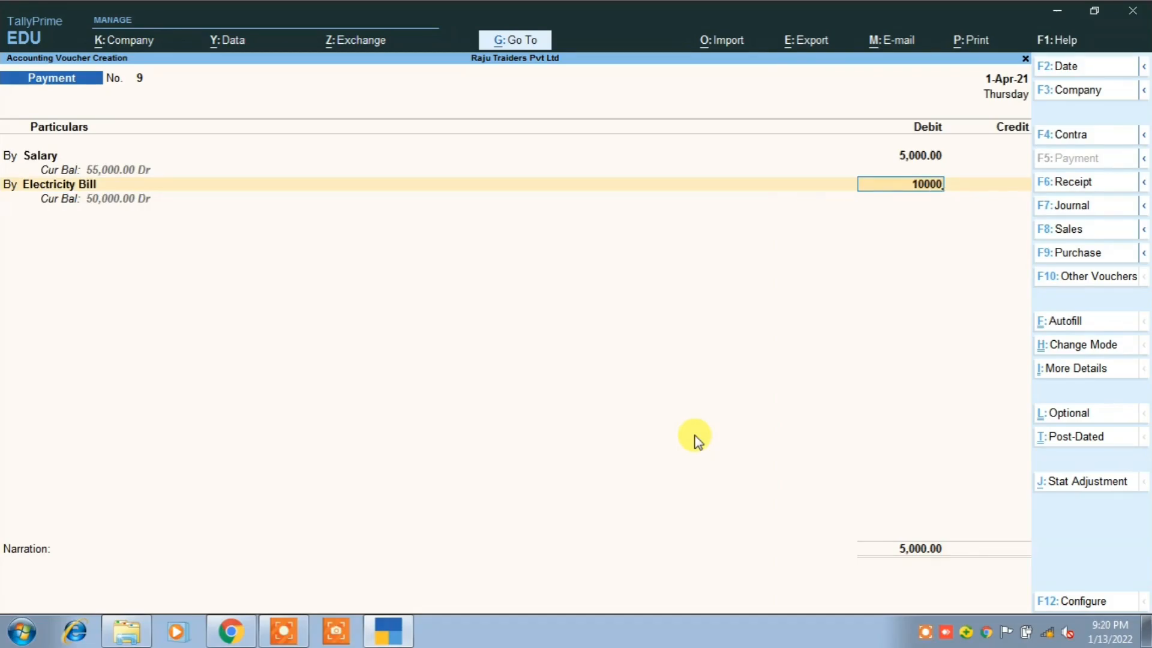
text(10000)
key(Return)
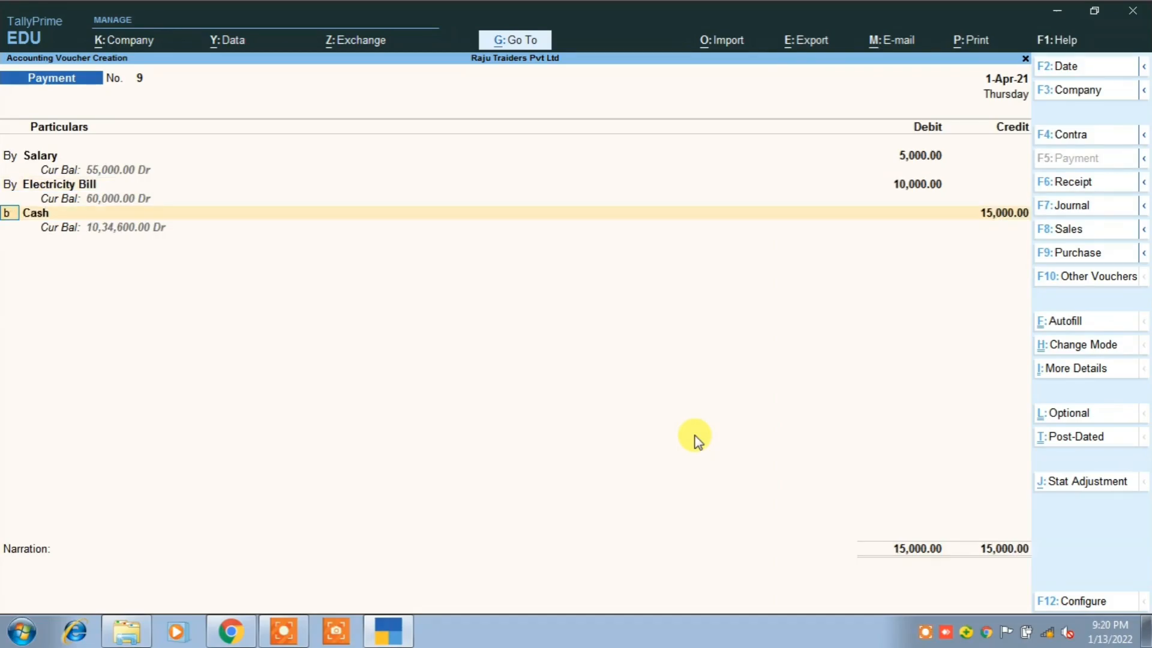
Add a third debit line for Building Rent with 10,000, as given in transaction 15 of the practice set PDF.
key(Return)
key(BackSpace)
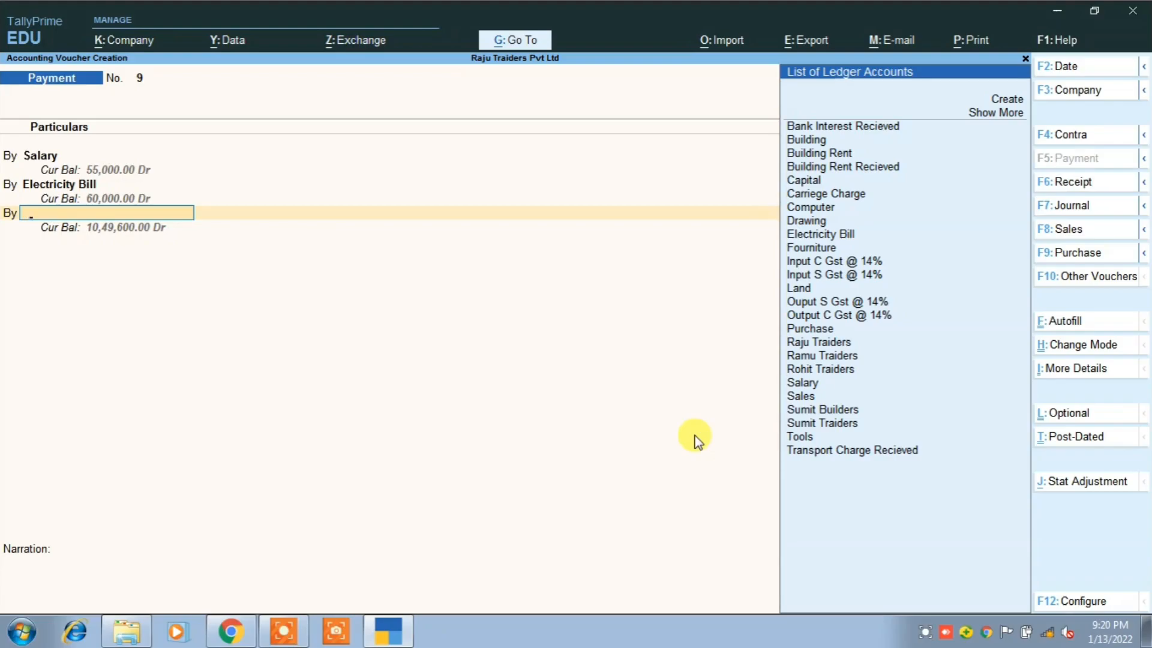
key(alt+Tab)
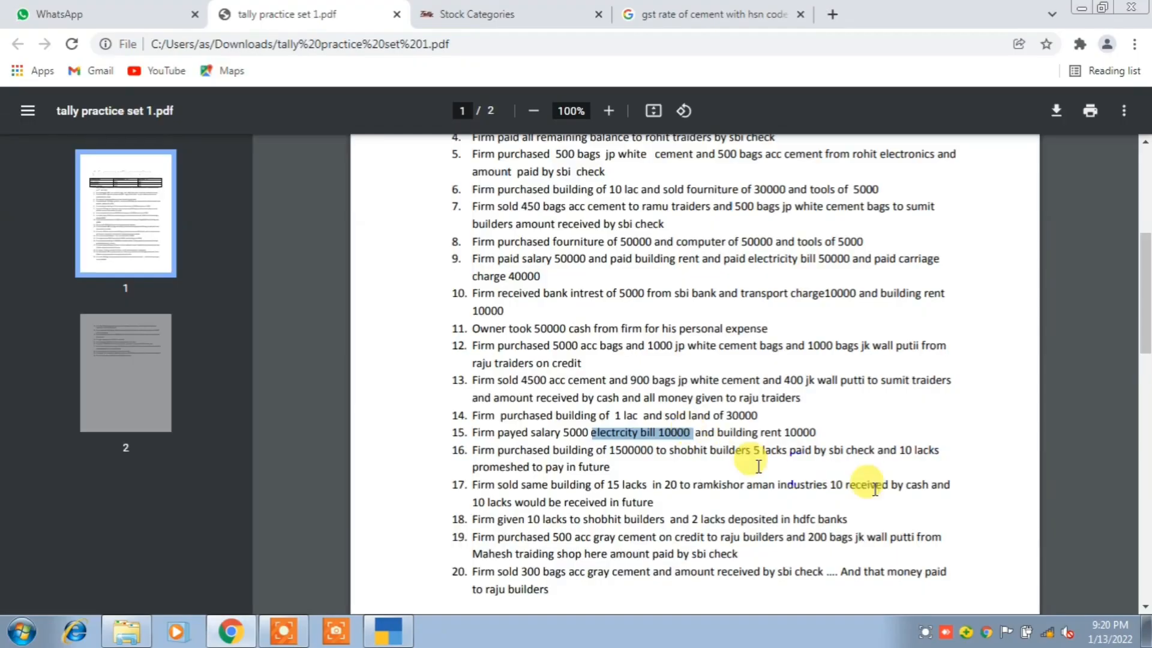
key(alt+Tab)
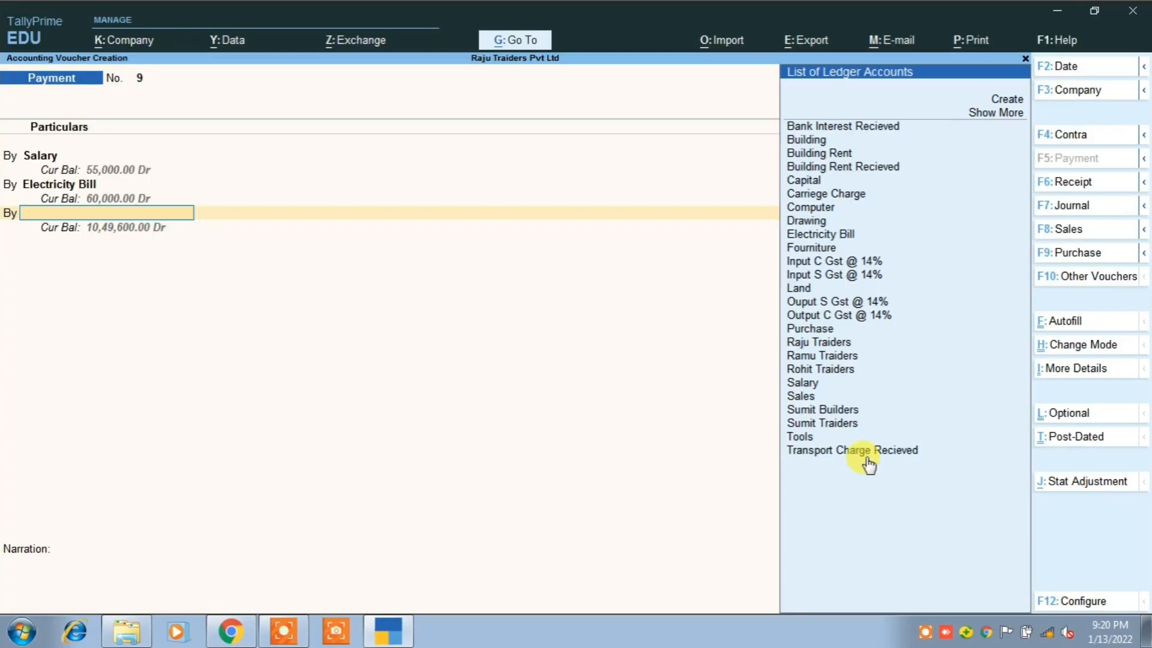
text(b)
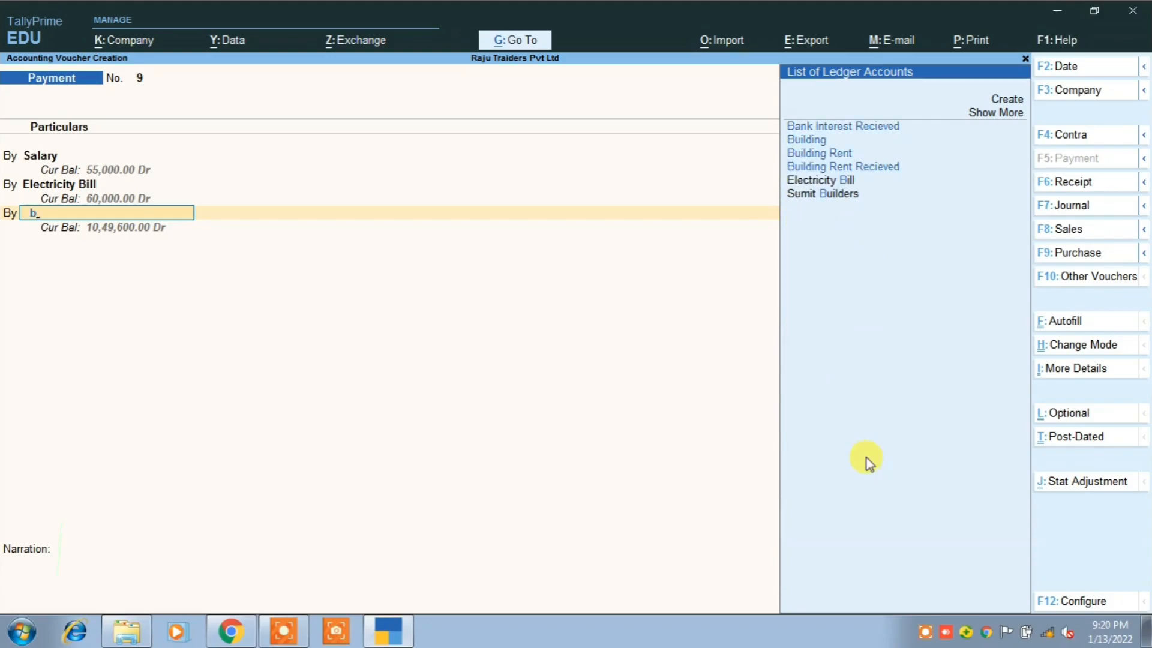
key(Down)
key(Down)
key(Down)
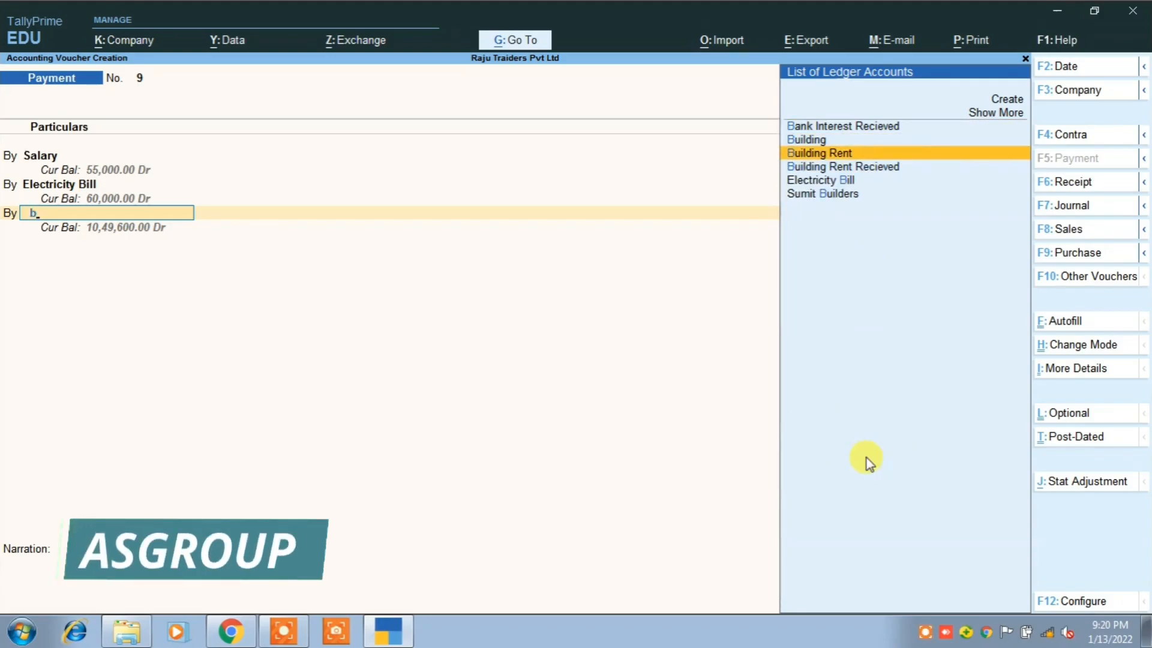
key(Return)
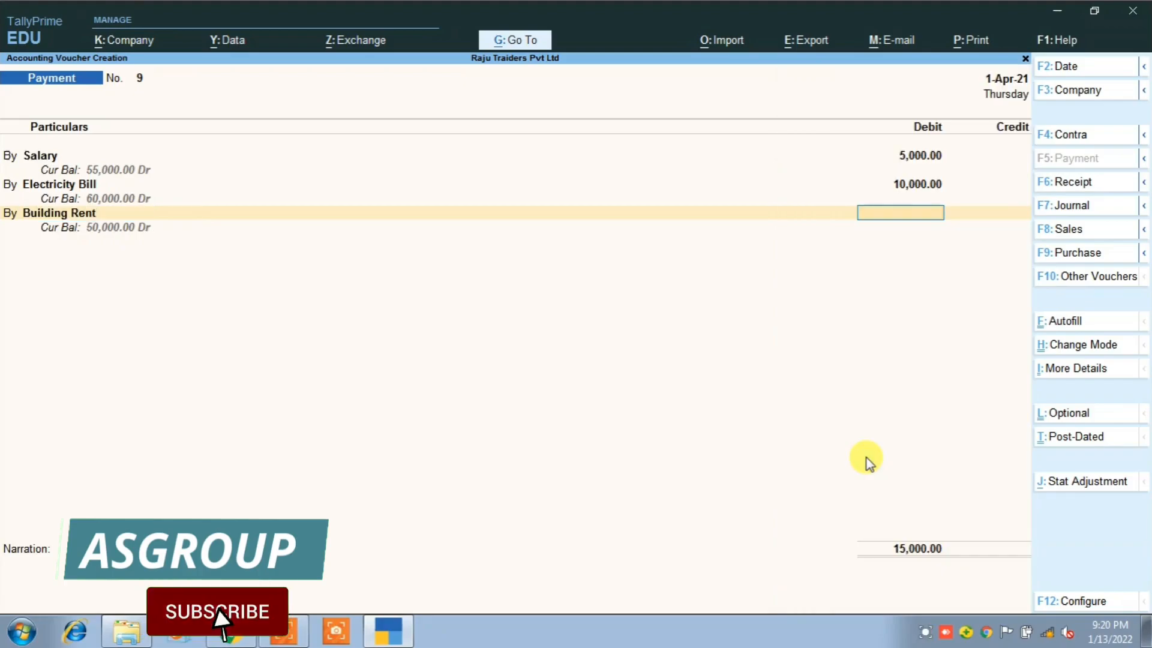
text(10,000)
key(Return)
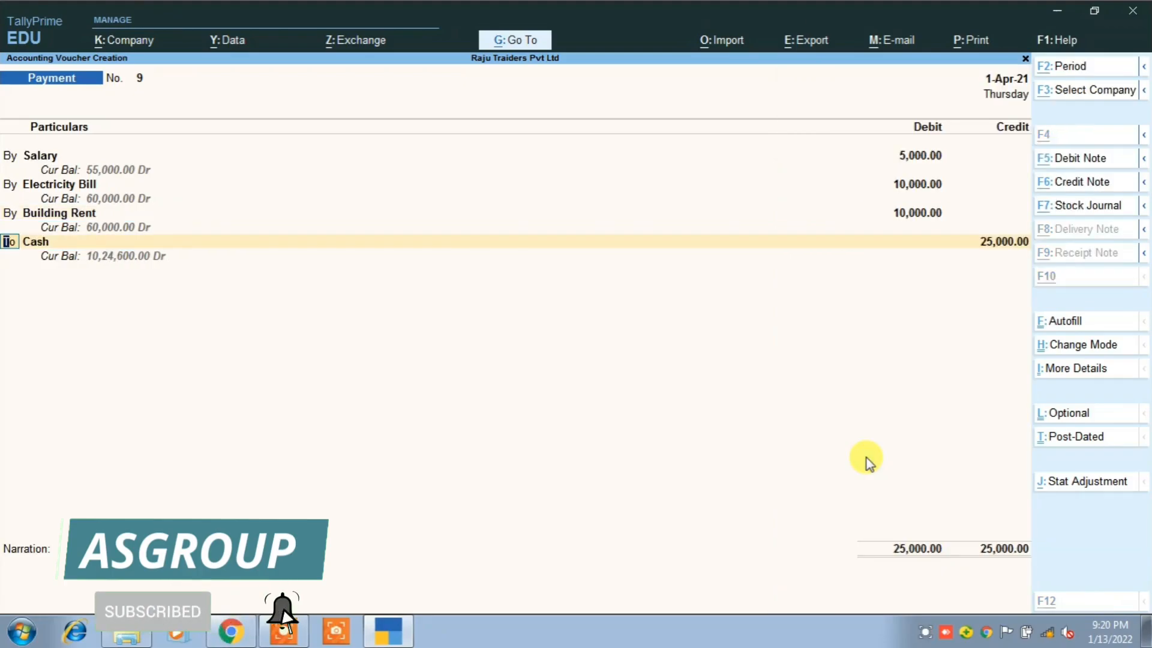
Check the voucher against transaction 15, credit Cash with 25,000.00 and save the payment voucher.
key(alt+Tab)
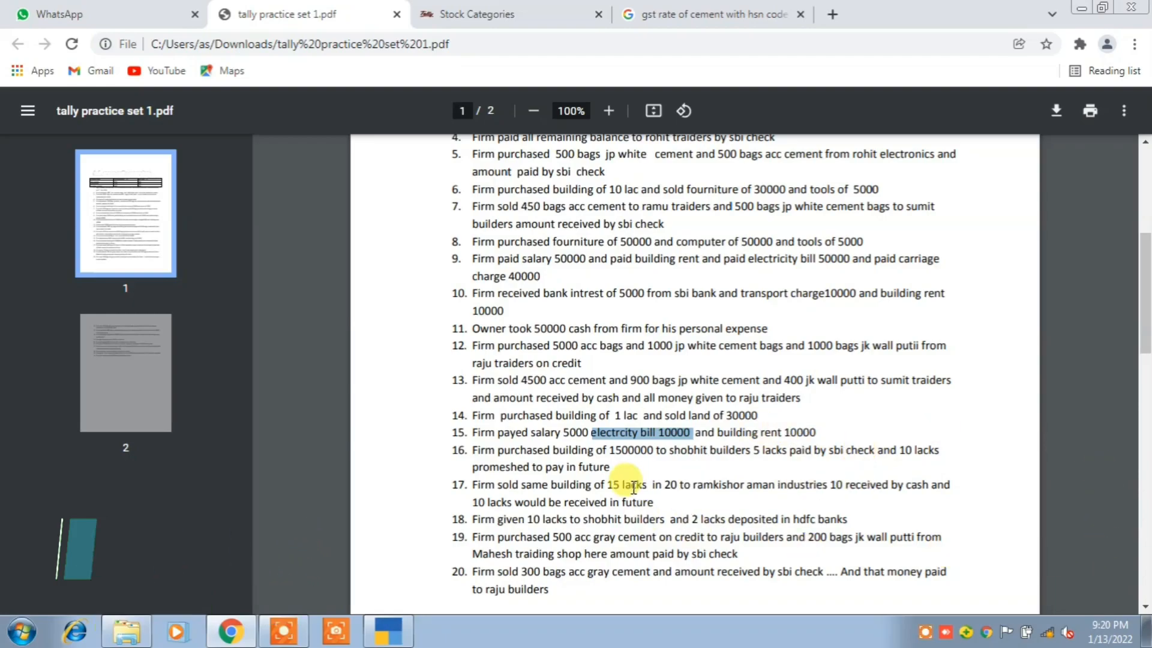
key(alt+Tab)
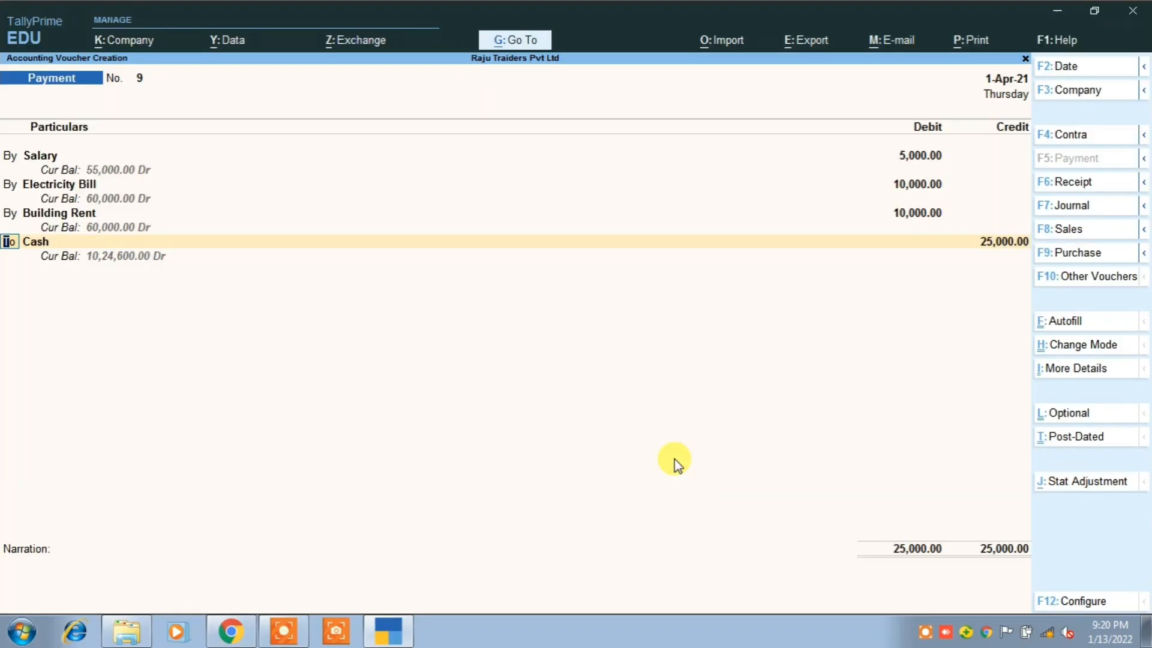
key(Return)
key(Return)
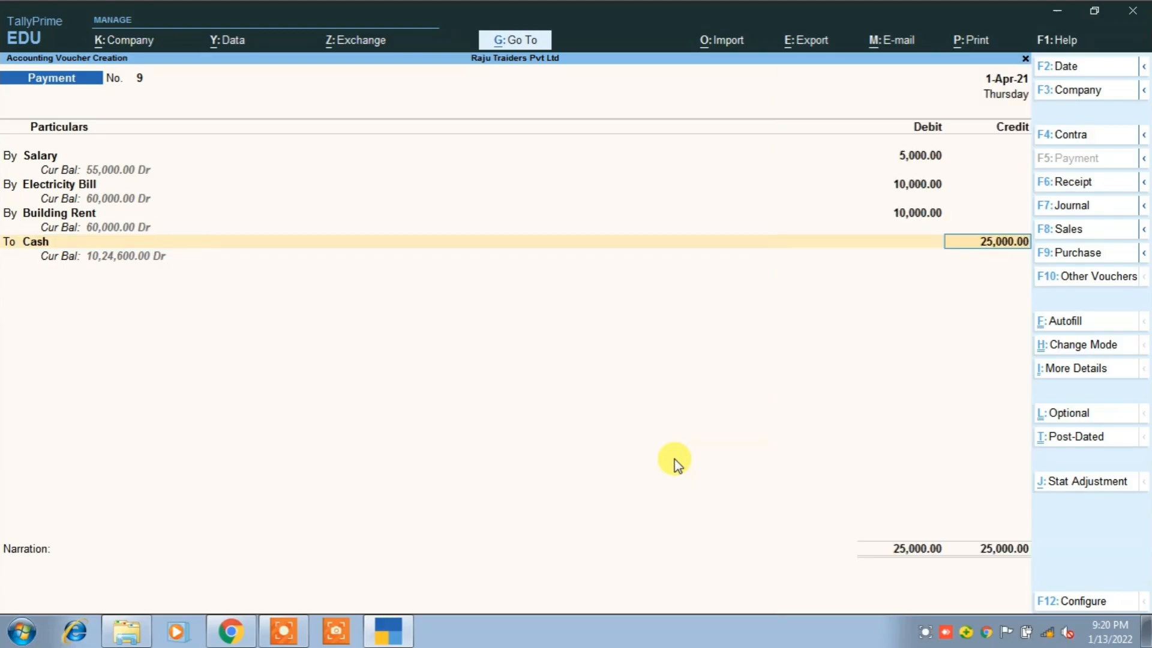
key(ctrl+a)
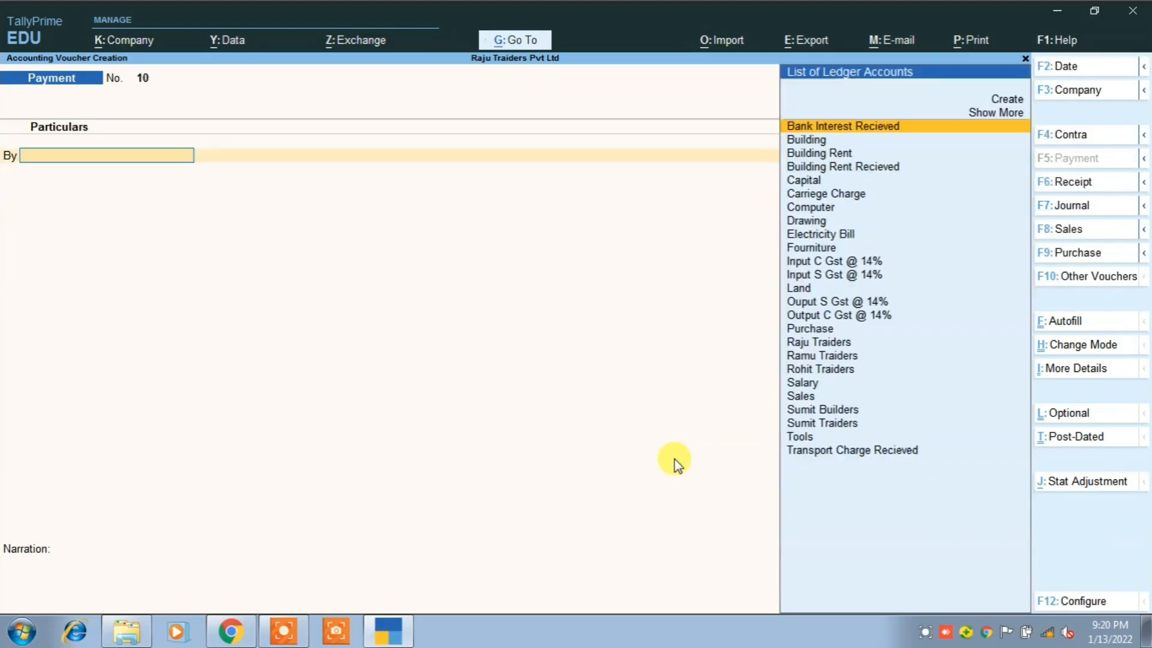
Consult transaction 16 in the practice set PDF and debit the Building ledger with 1500000 in a new payment voucher.
key(alt+Tab)
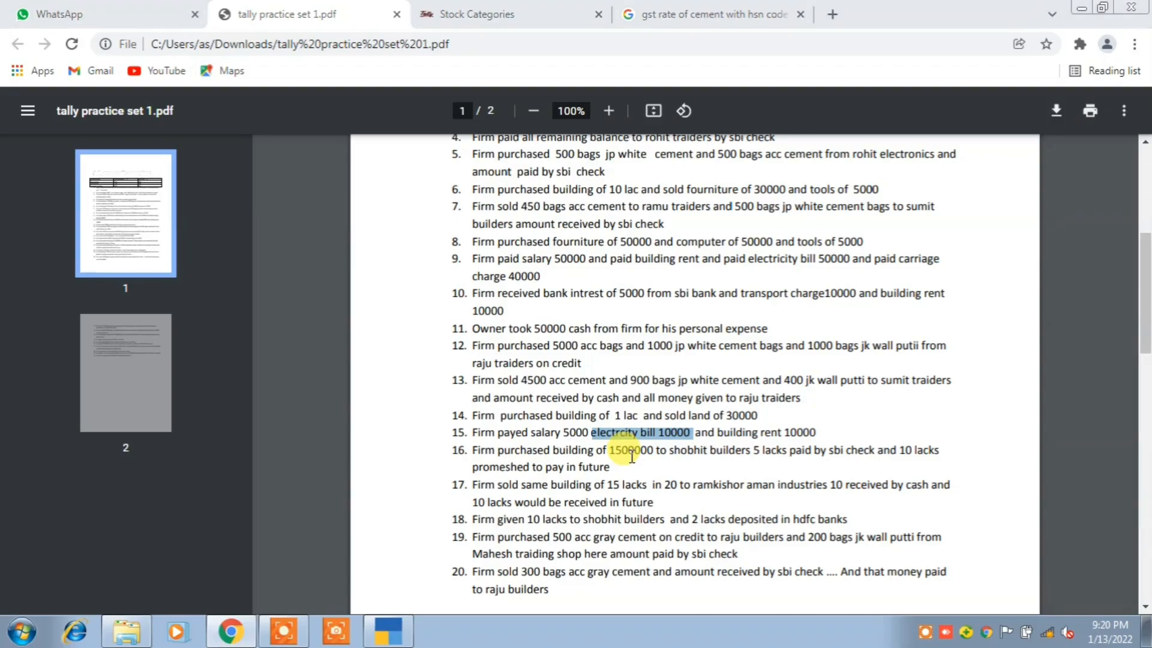
key(alt+Tab)
text(B)
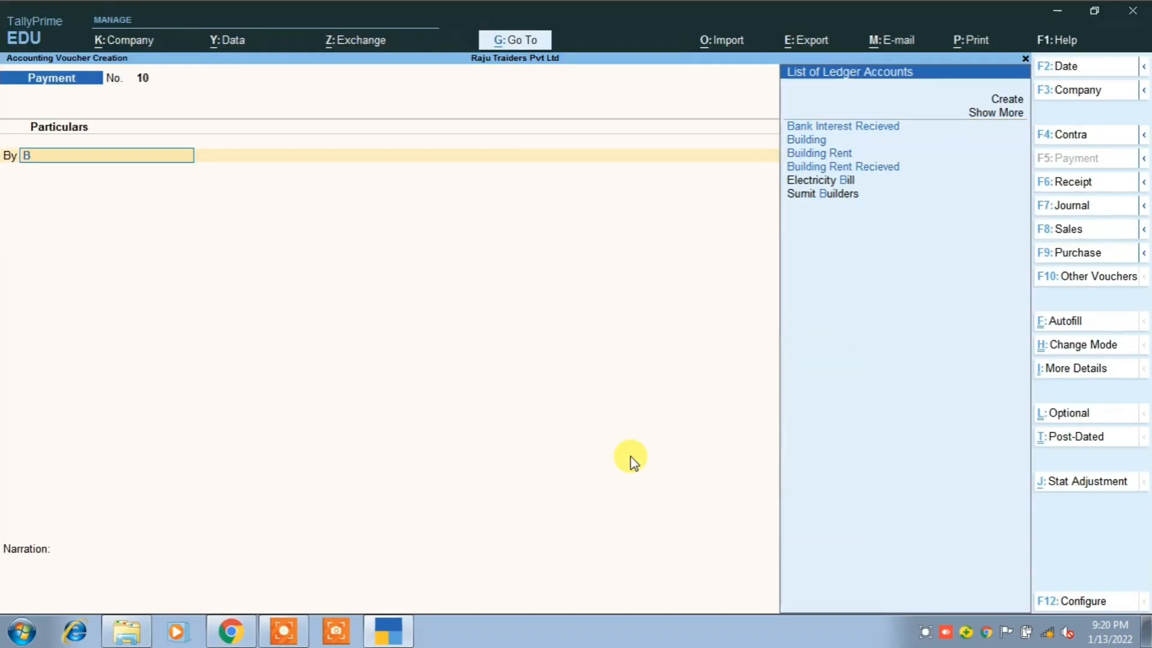
key(Down)
key(Return)
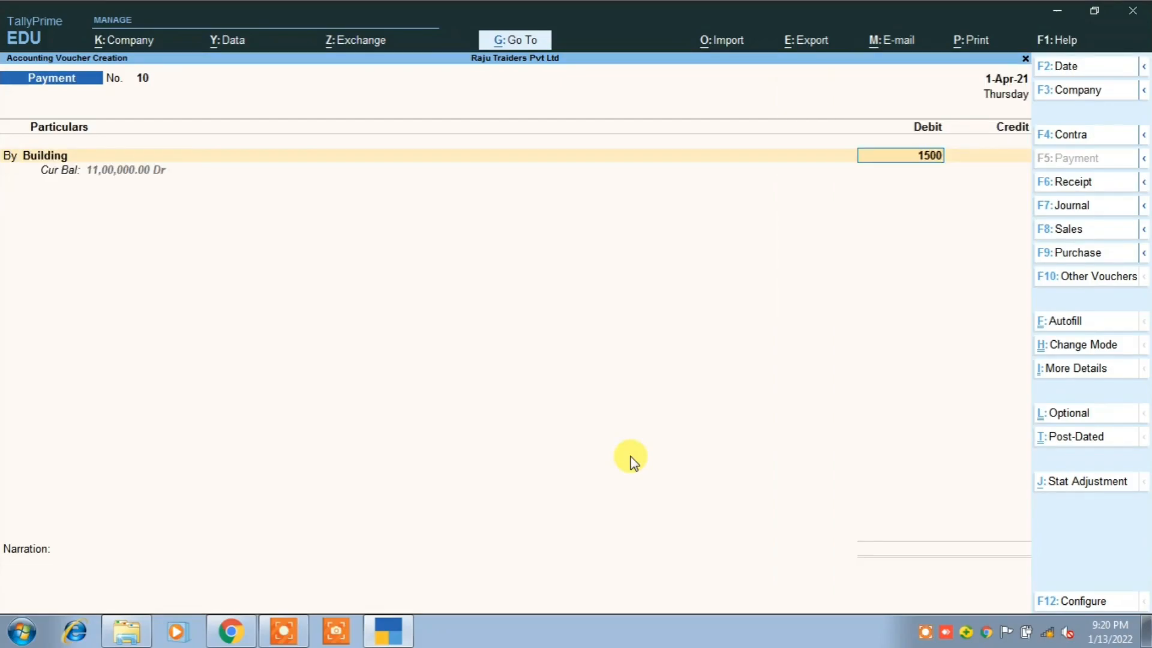
text(1500000)
key(Return)
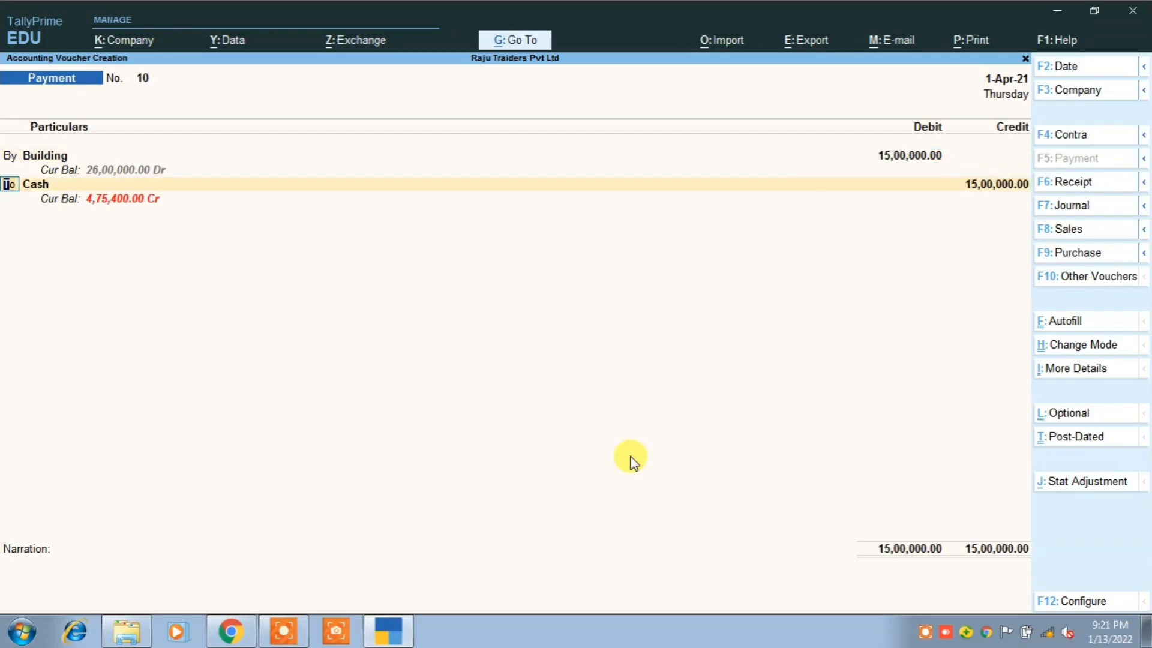
Replace Cash with the Sbi ledger on the credit line and set its amount to 500000.
key(Return)
text(S)
key(Down)
key(Down)
key(Return)
text(5)
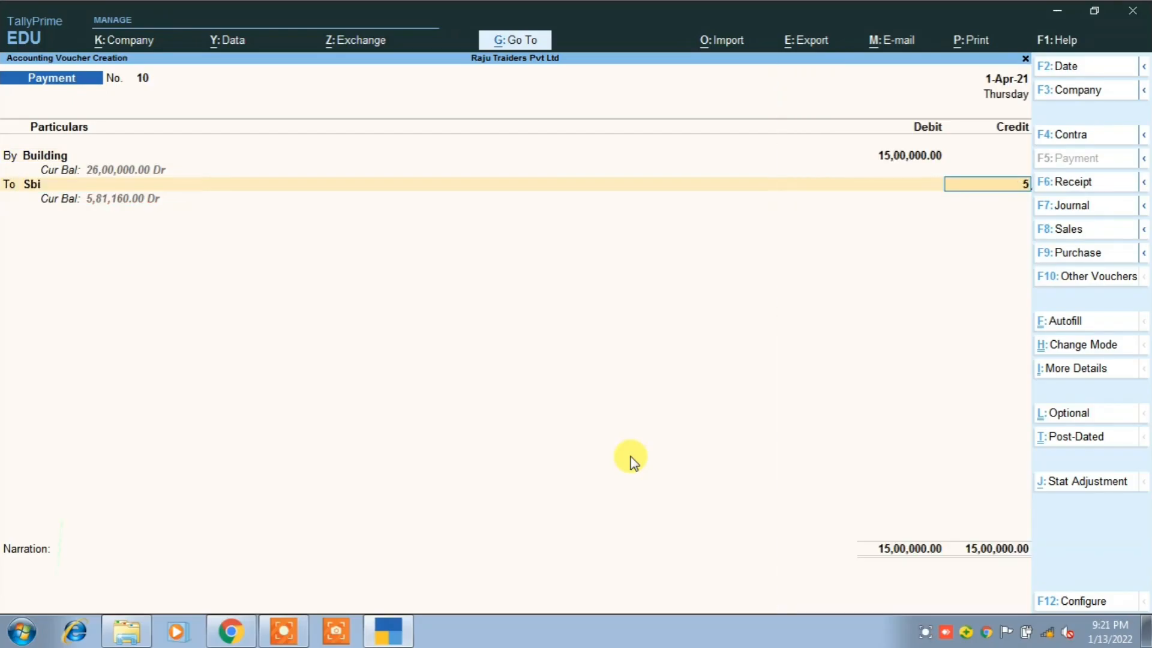
text(,00,0000000)
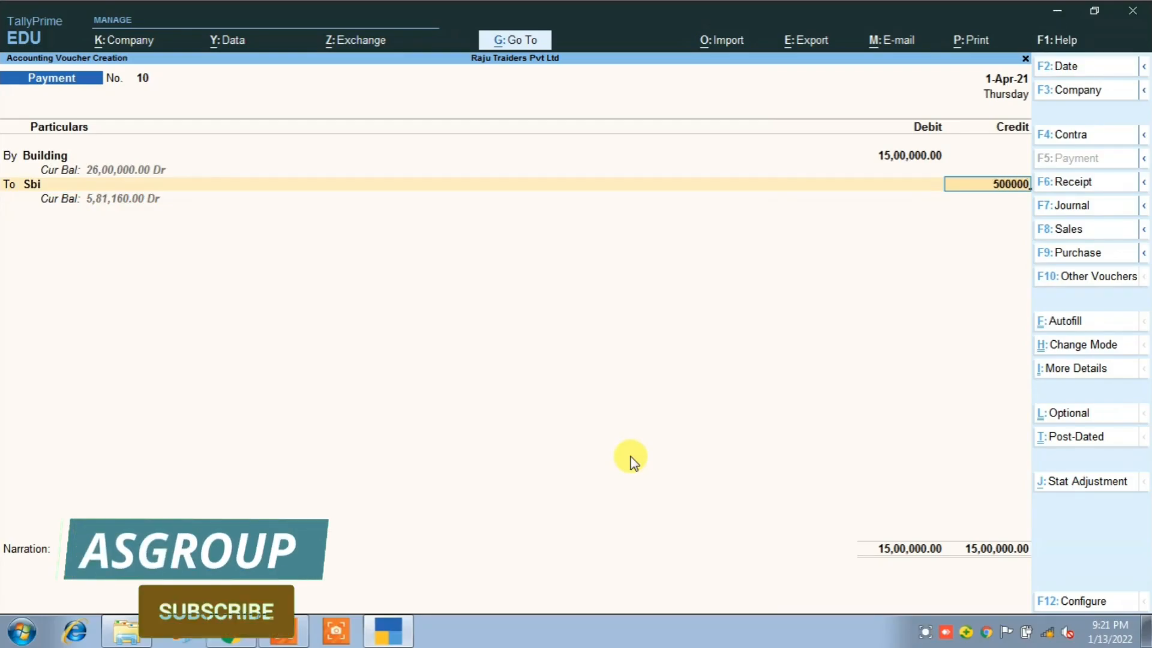
key(Return)
key(Return)
key(Return)
key(Return)
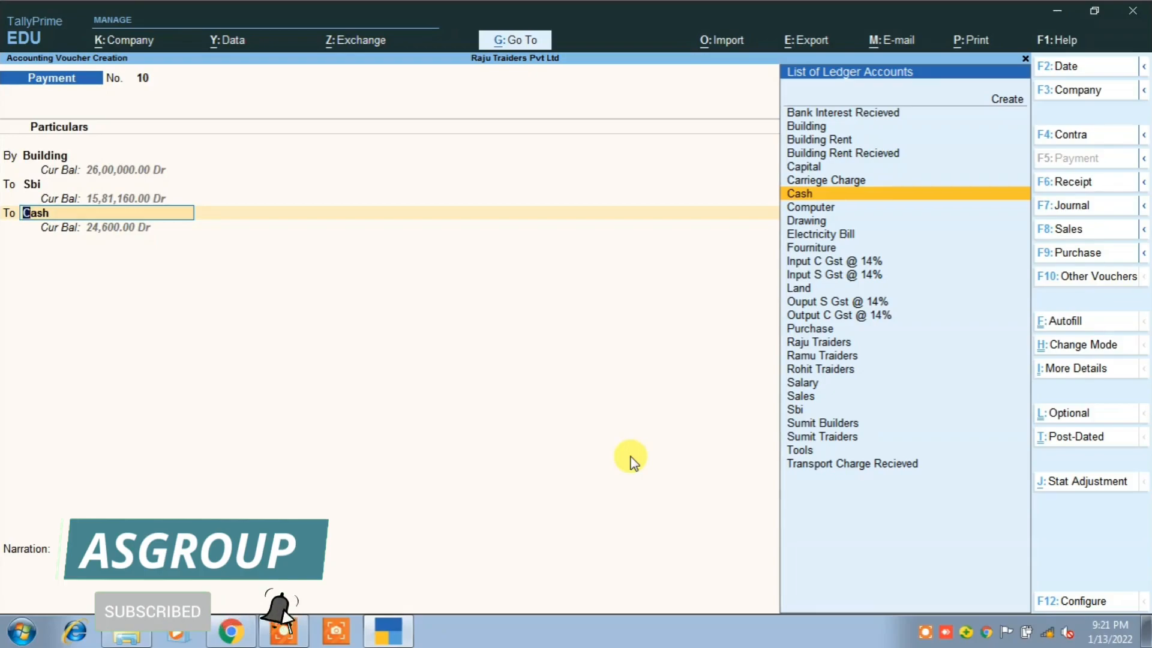
Consult transaction 16 again and create a new ledger named Shibhit Builders from the voucher's second credit line.
key(alt+Tab)
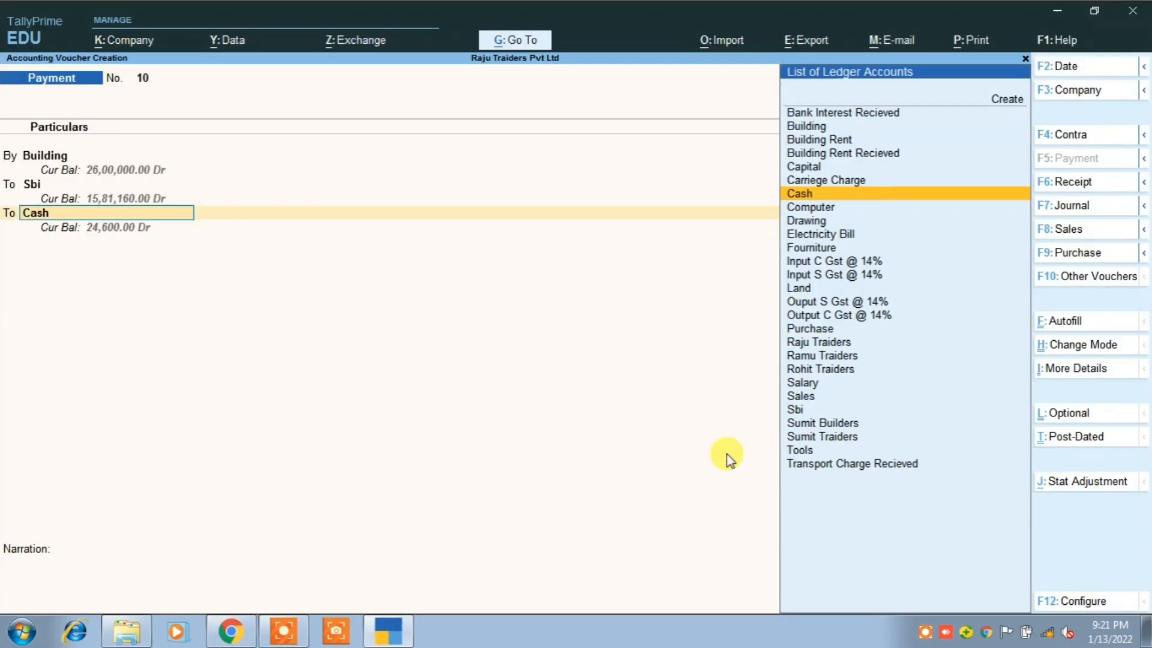
key(Up)
key(Up)
key(Up)
key(Up)
key(Up)
key(Up)
key(Up)
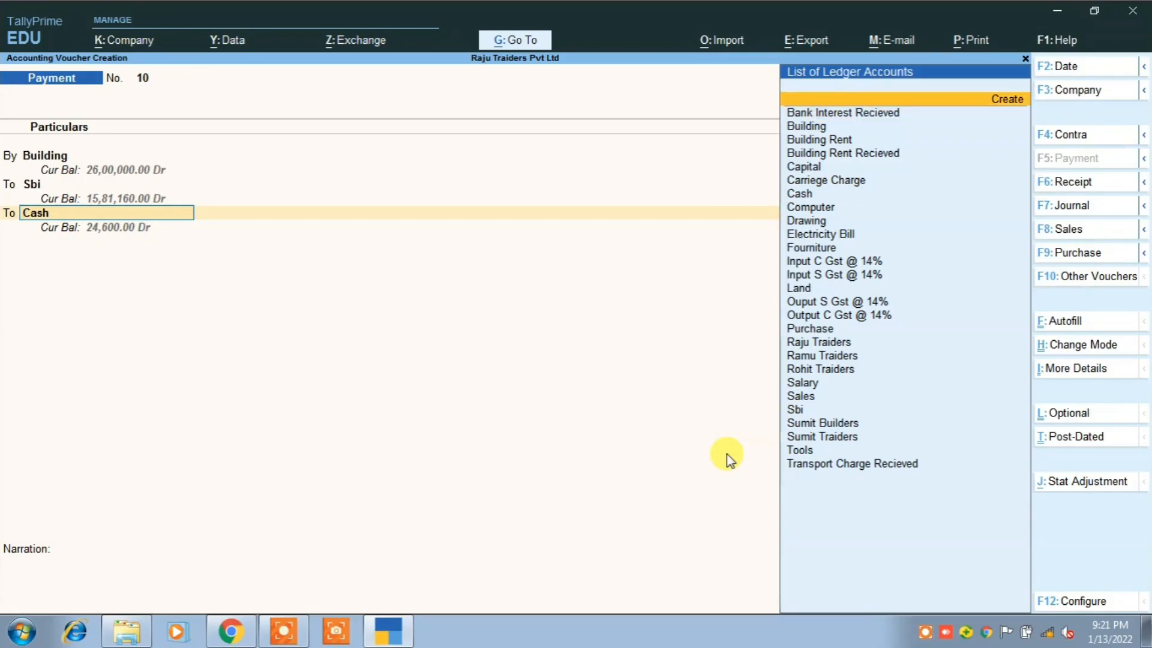
key(Return)
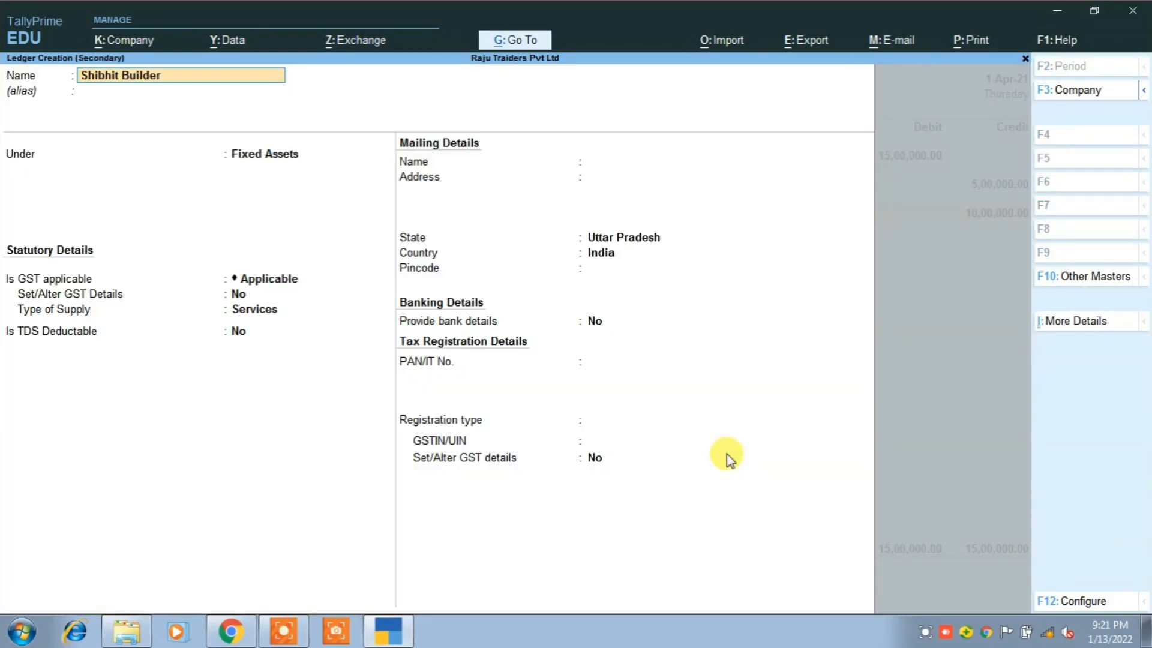
key(Return)
key(Return)
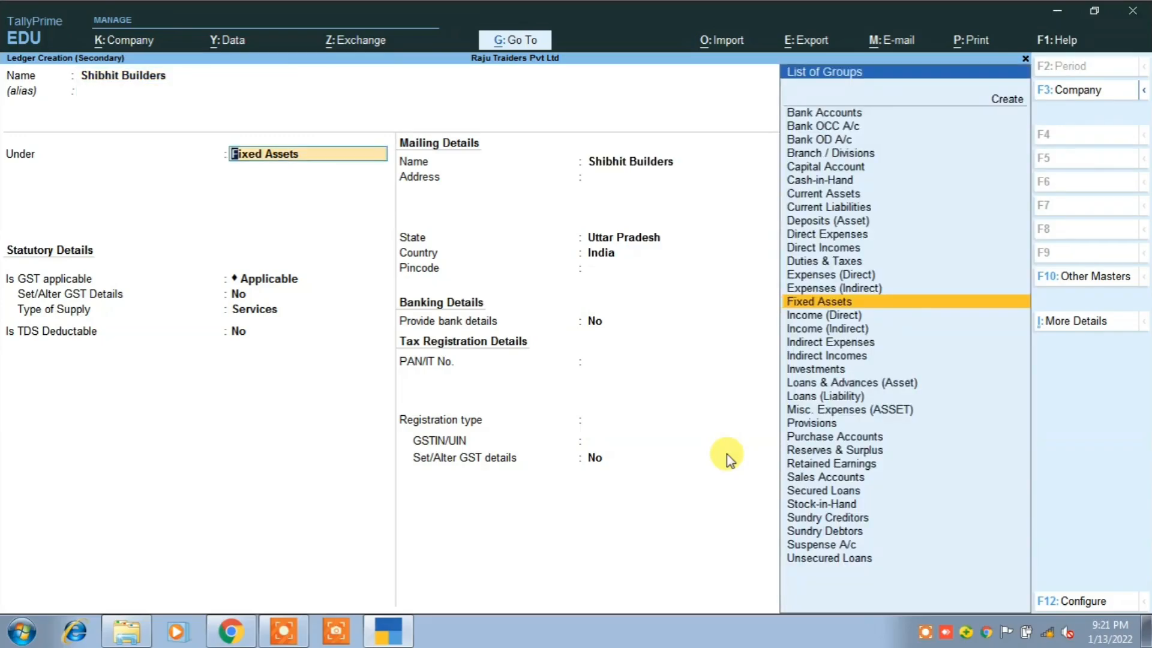
Place the Shibhit Builders ledger under Sundry Creditors and save it with the remaining details at their defaults.
text(S)
key(Down)
key(Down)
key(Down)
key(Return)
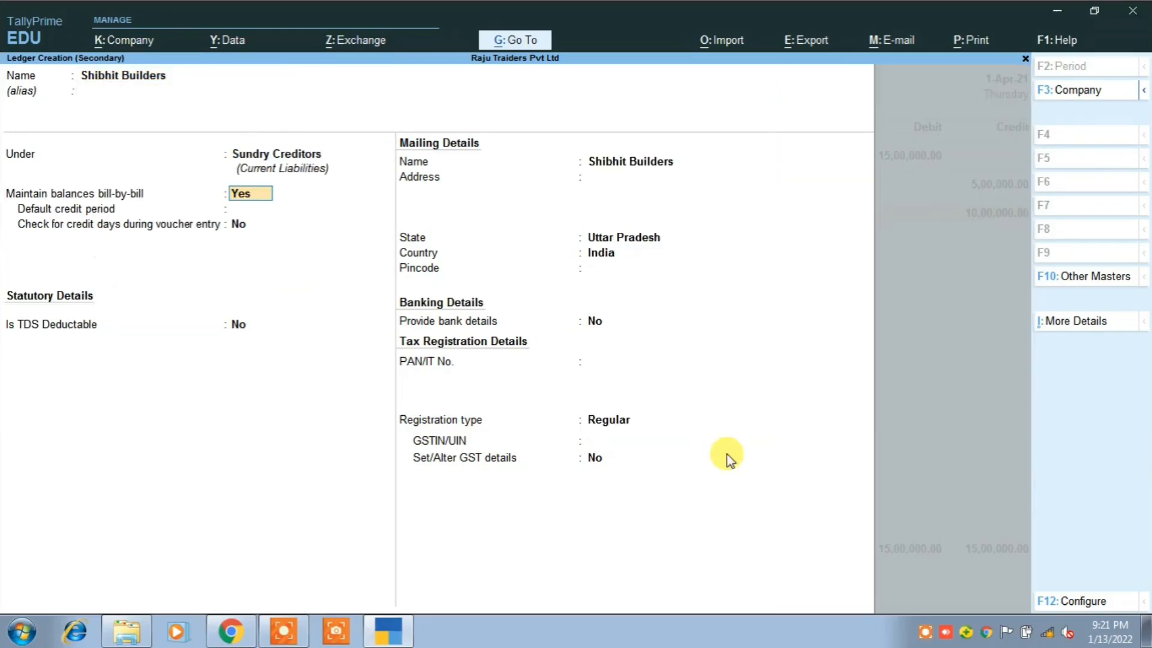
key(ctrl+a)
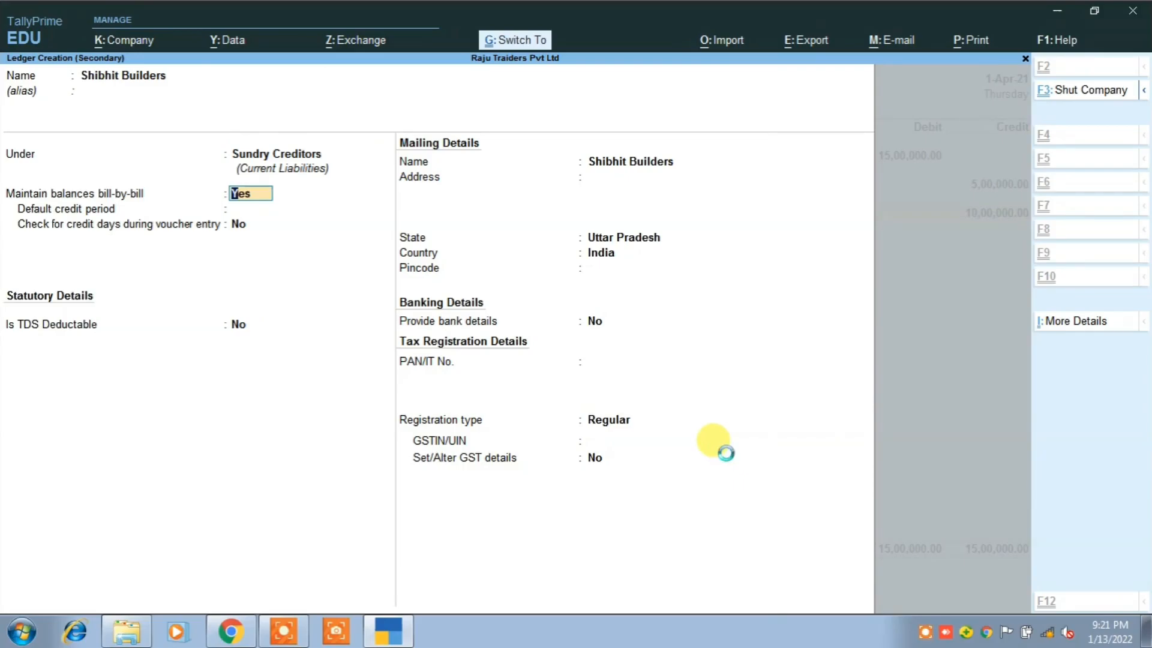
Credit Shibhit Builders with 10,00,000.00 as New Ref 10 in the bill-wise details and save the payment voucher.
key(Return)
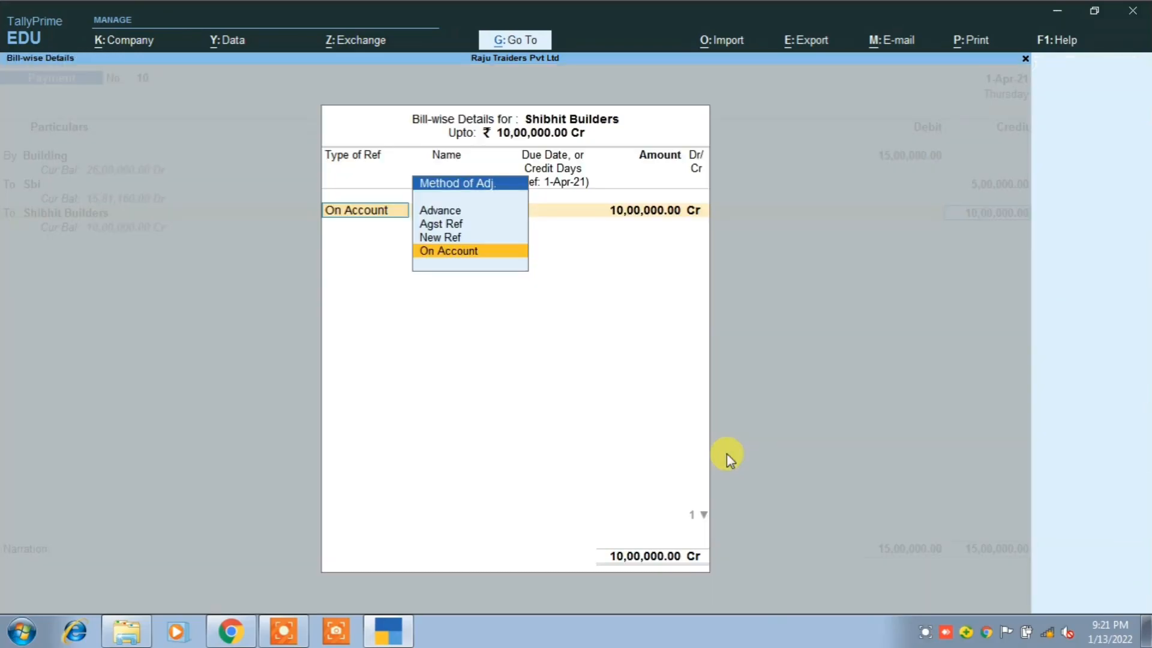
key(Up)
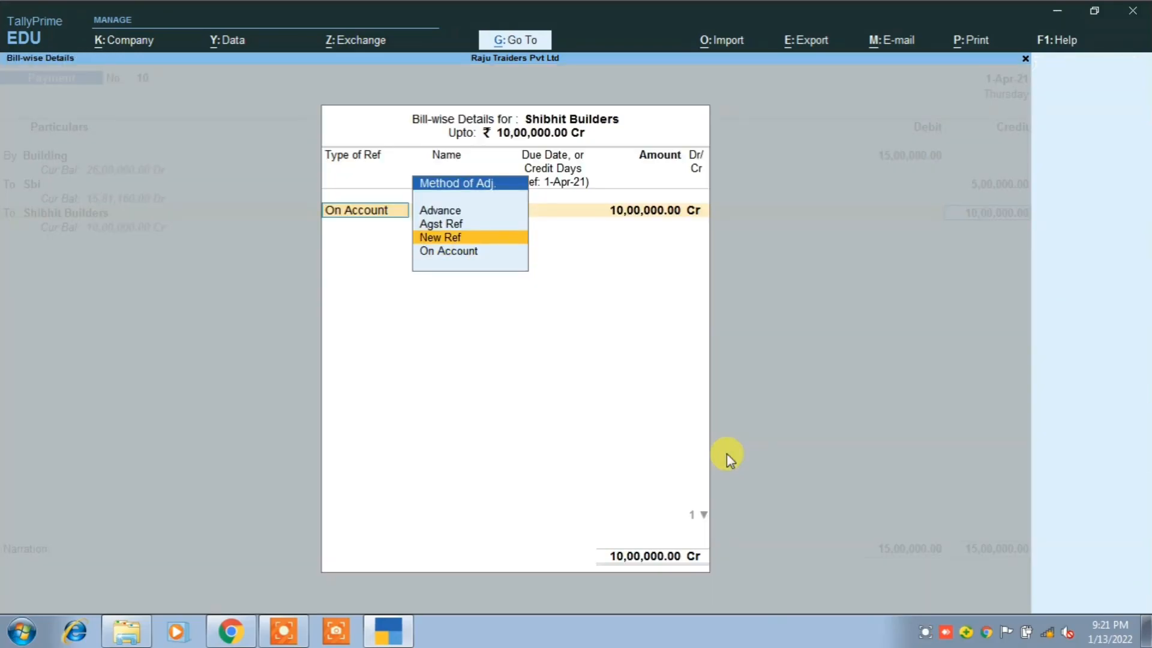
key(Return)
key(Return)
key(Return)
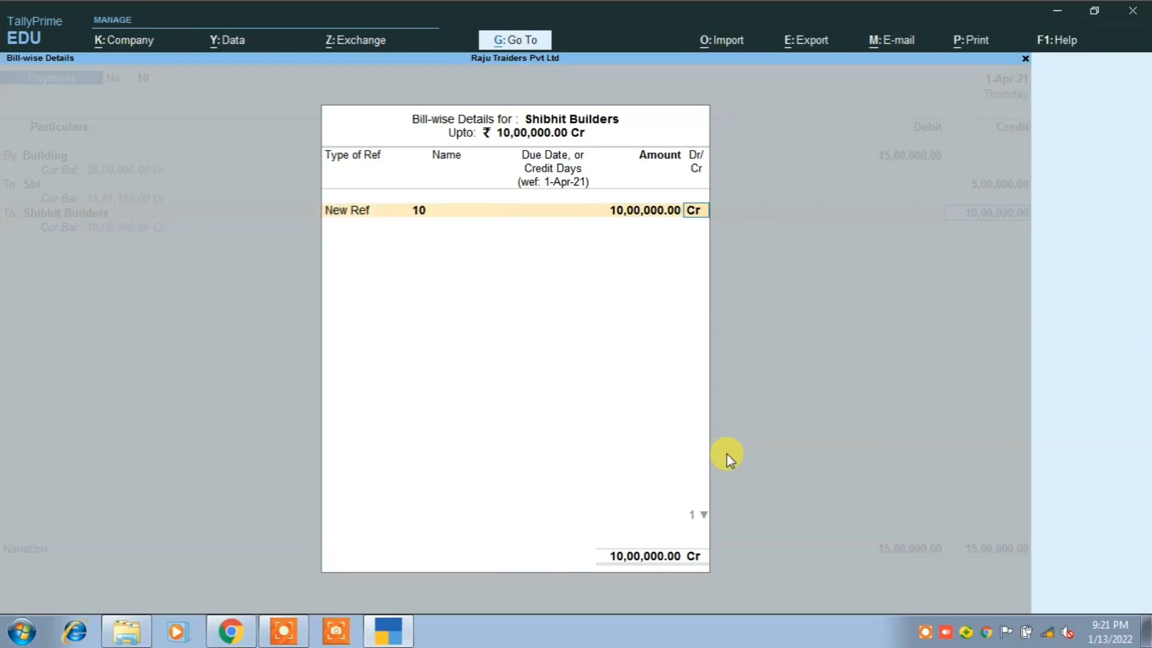
key(Return)
key(Return)
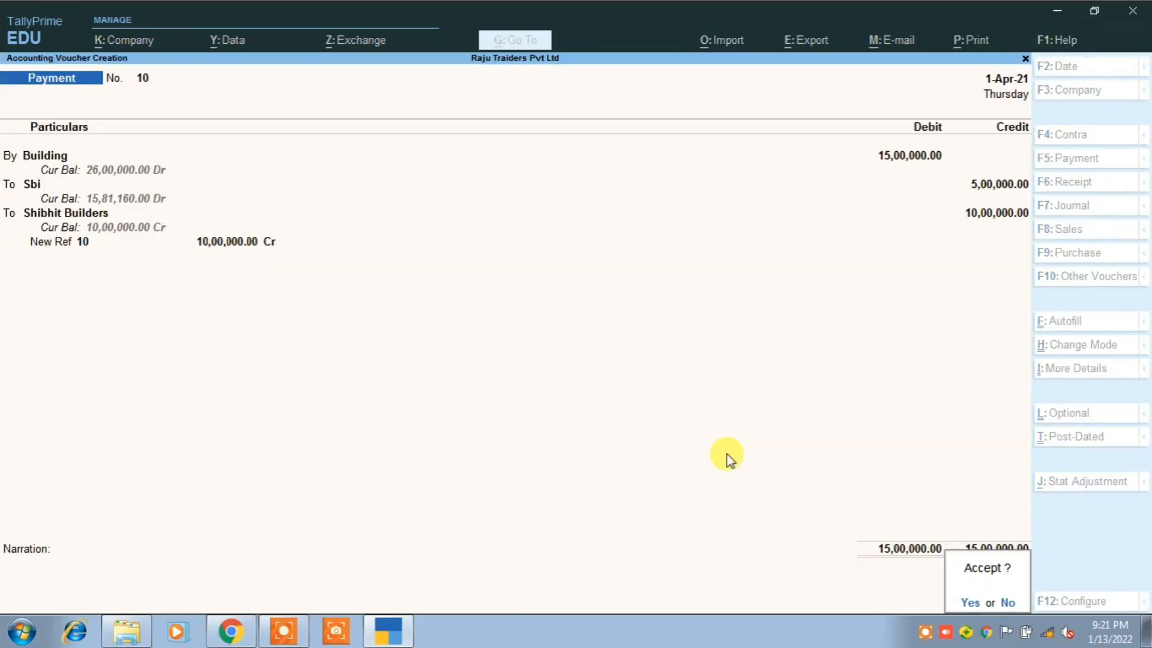
key(Return)
Consult transactions 16 and 17 in the practice set PDF, and start a receipt voucher crediting Building with 1500000.
key(alt+Tab)
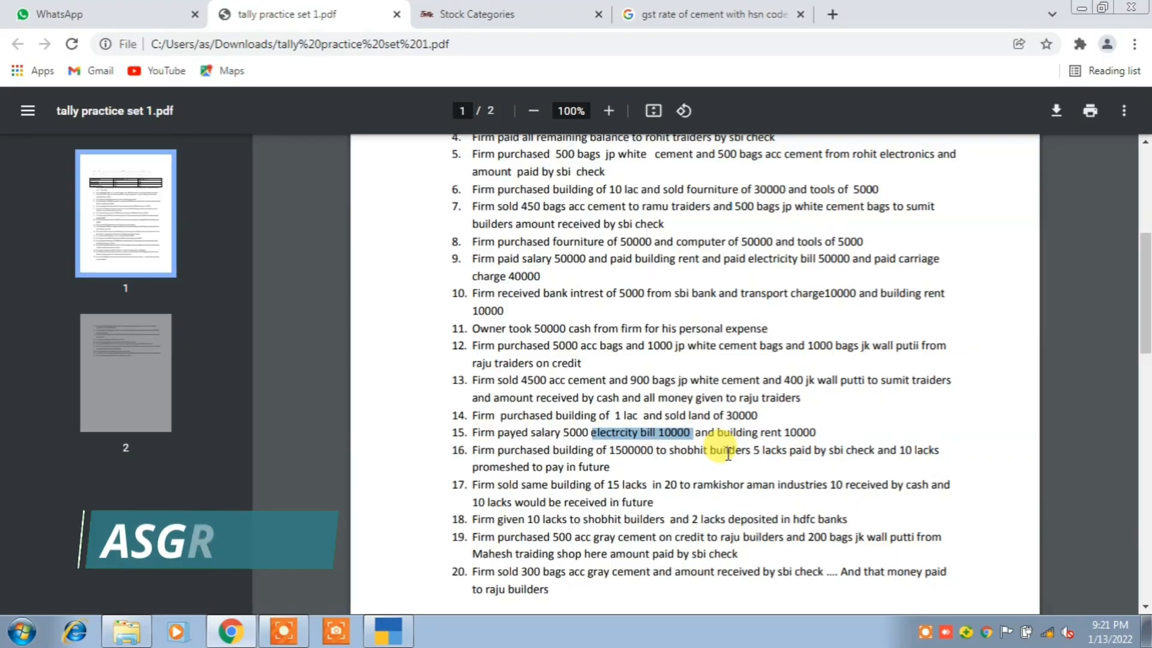
click(596, 470)
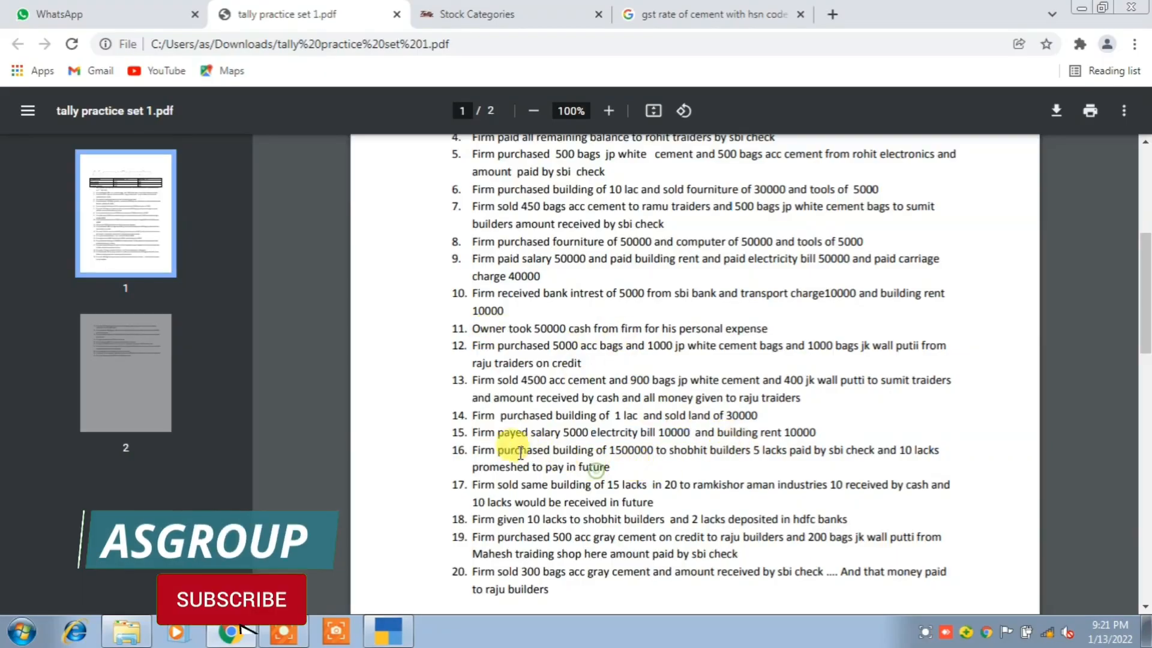
drag(471, 450, 594, 469)
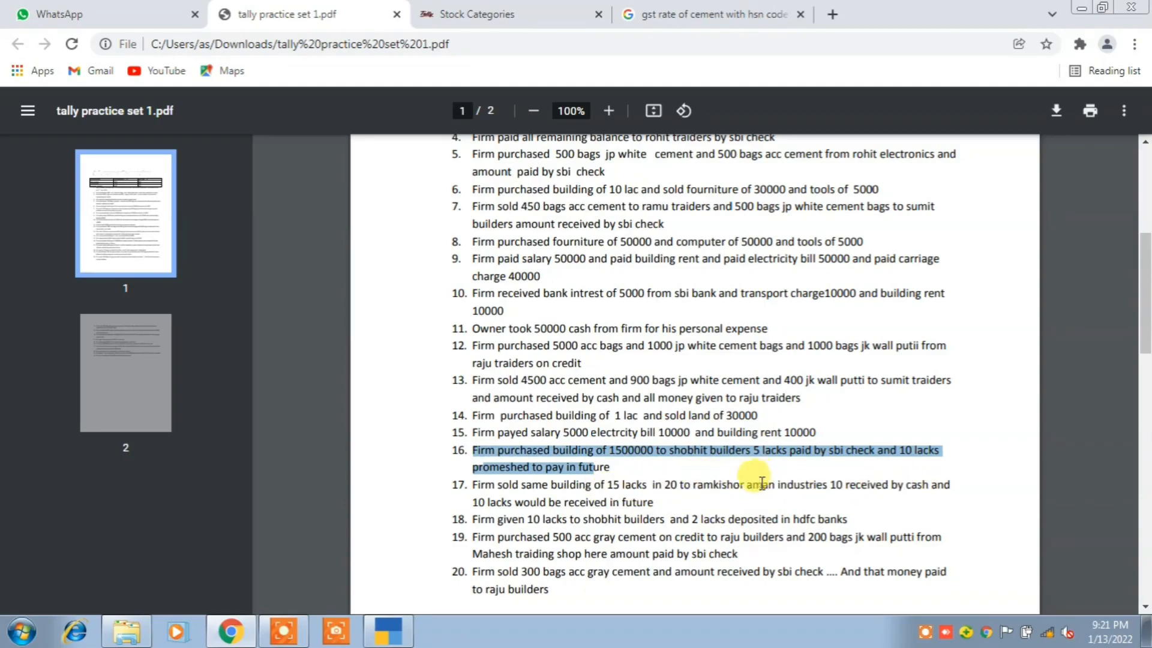
key(alt+Tab)
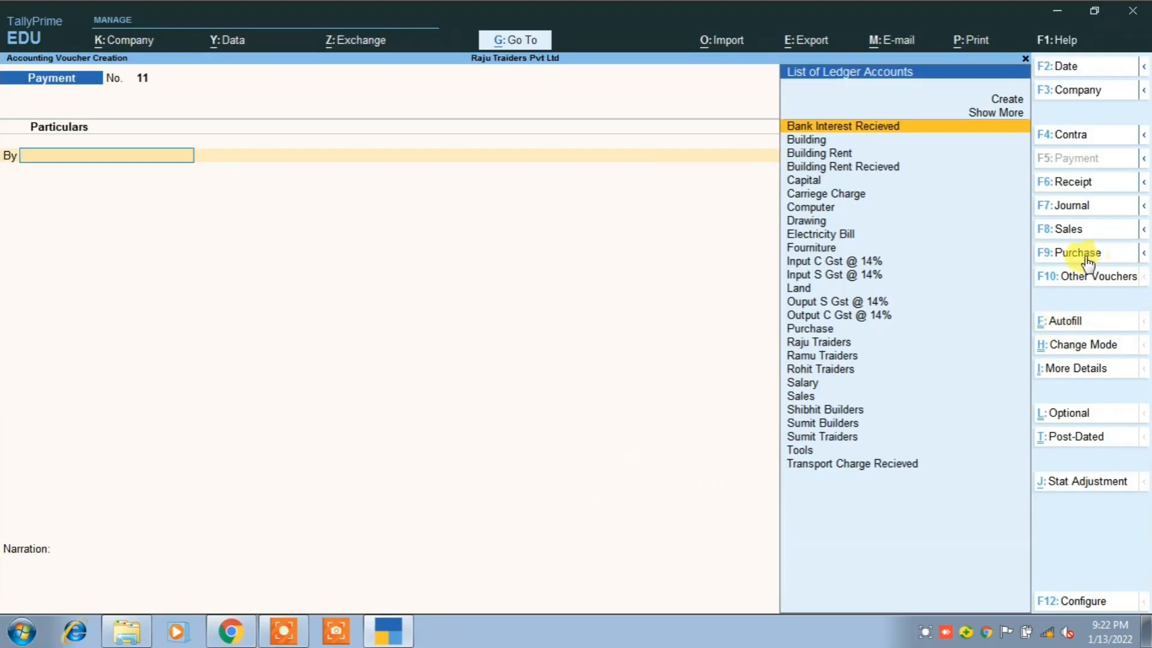
click(1080, 185)
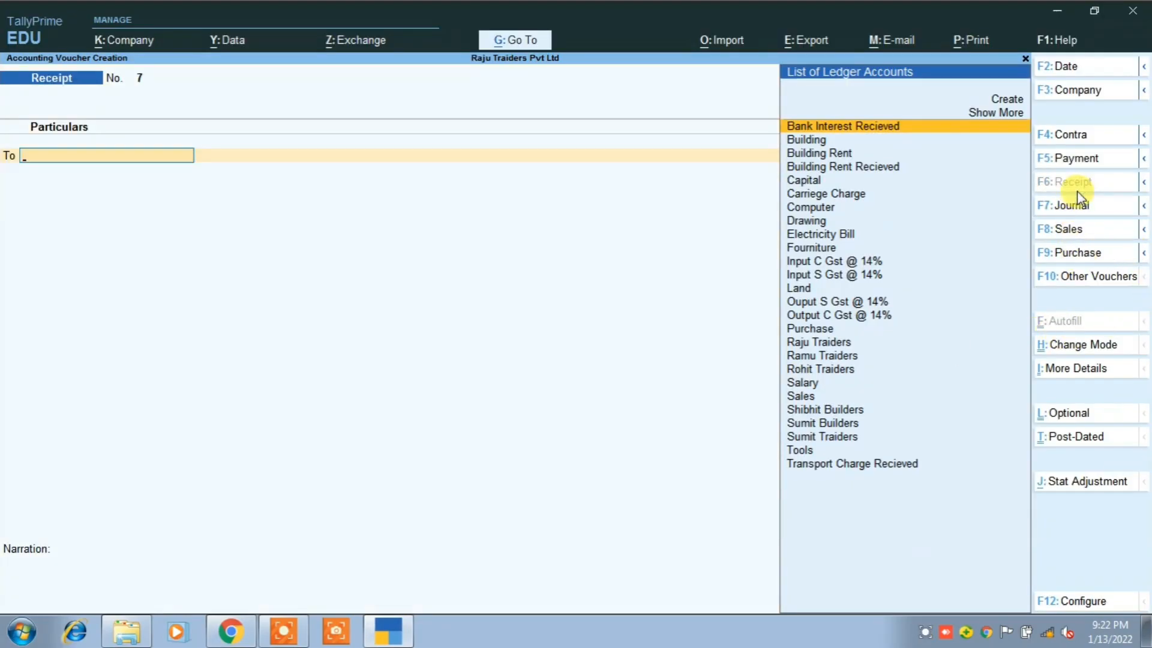
text(B)
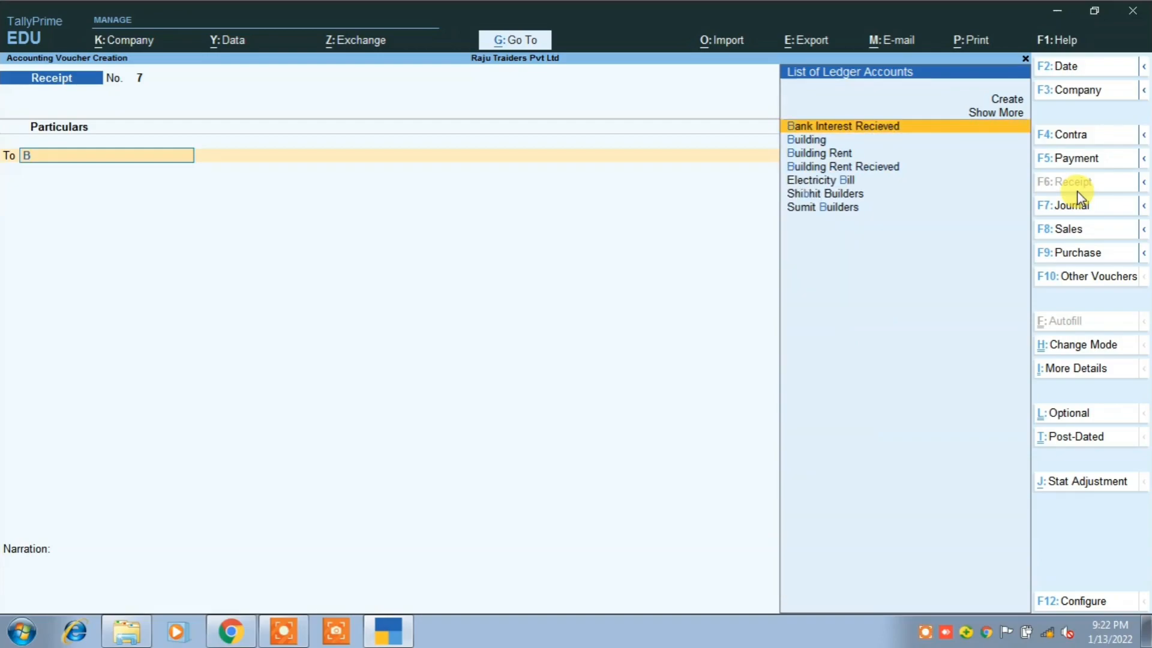
key(Down)
key(Return)
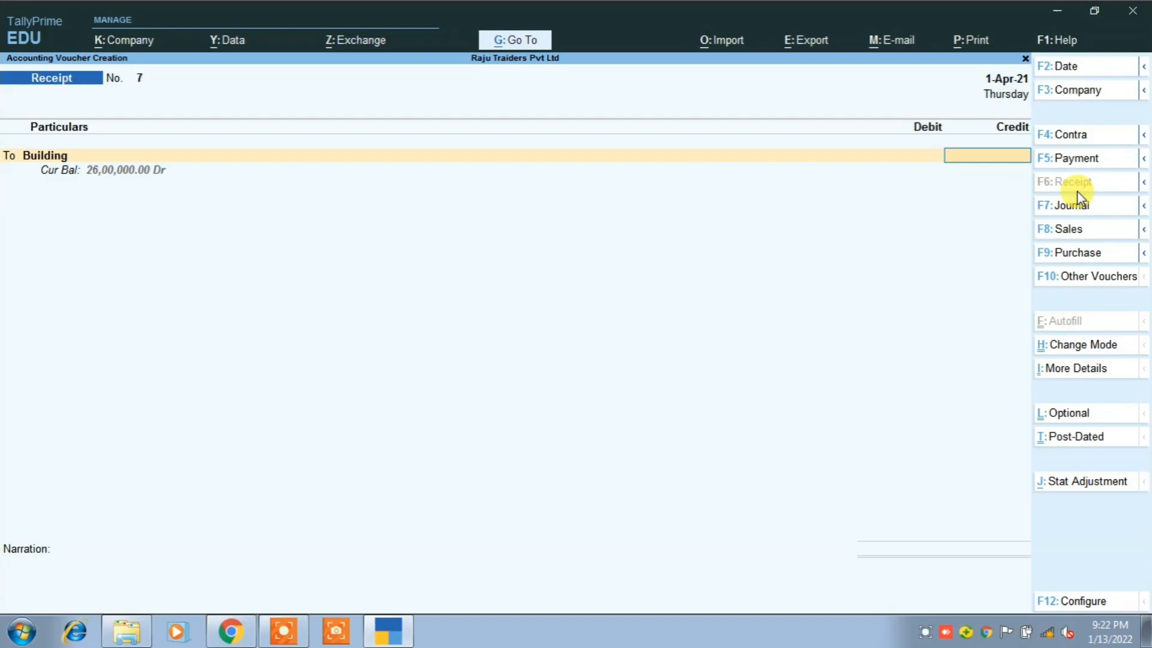
text(1500000)
key(Return)
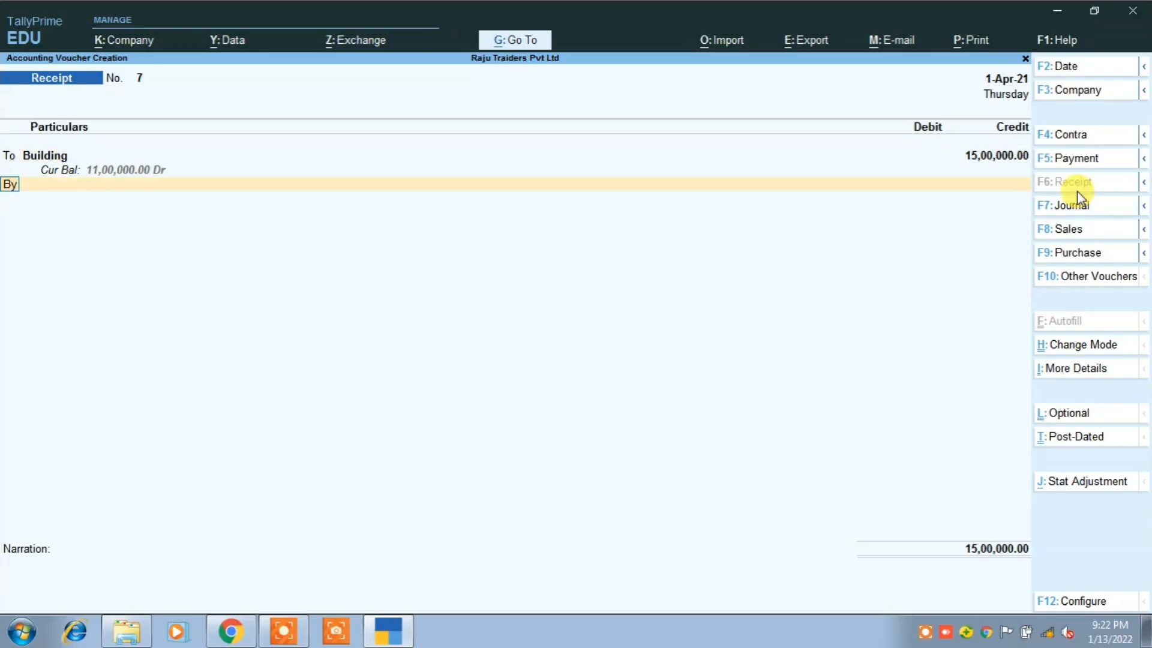
Add a second credit line to the receipt and create a new ledger named Commision Recieved from it.
text(t)
key(Return)
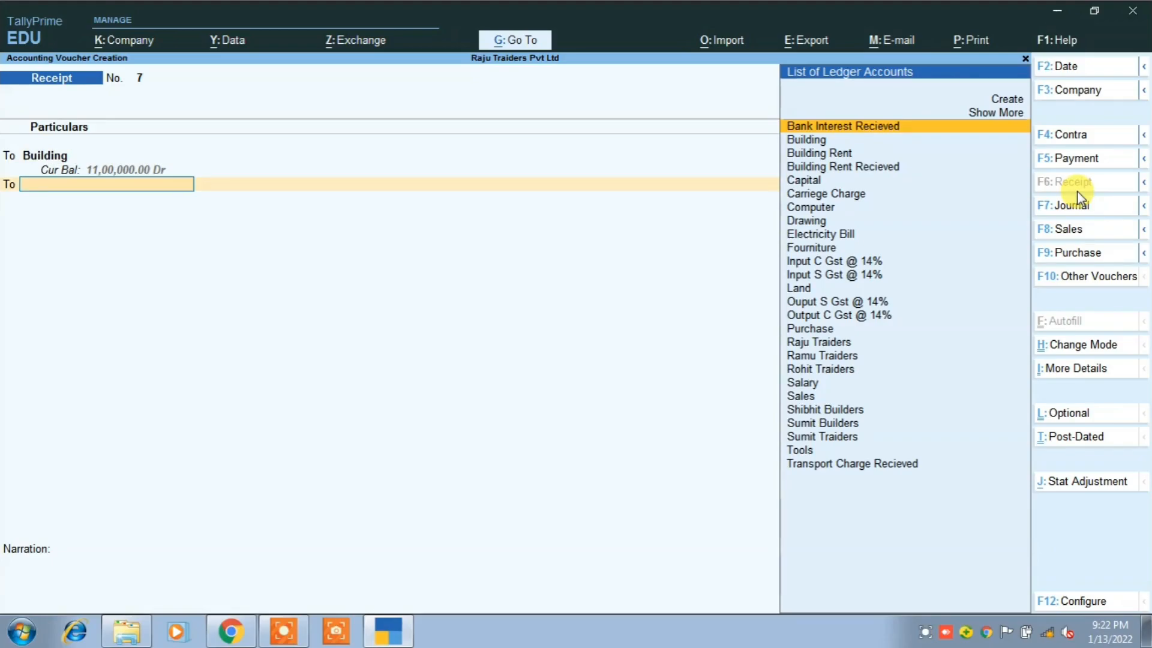
key(Up)
key(Return)
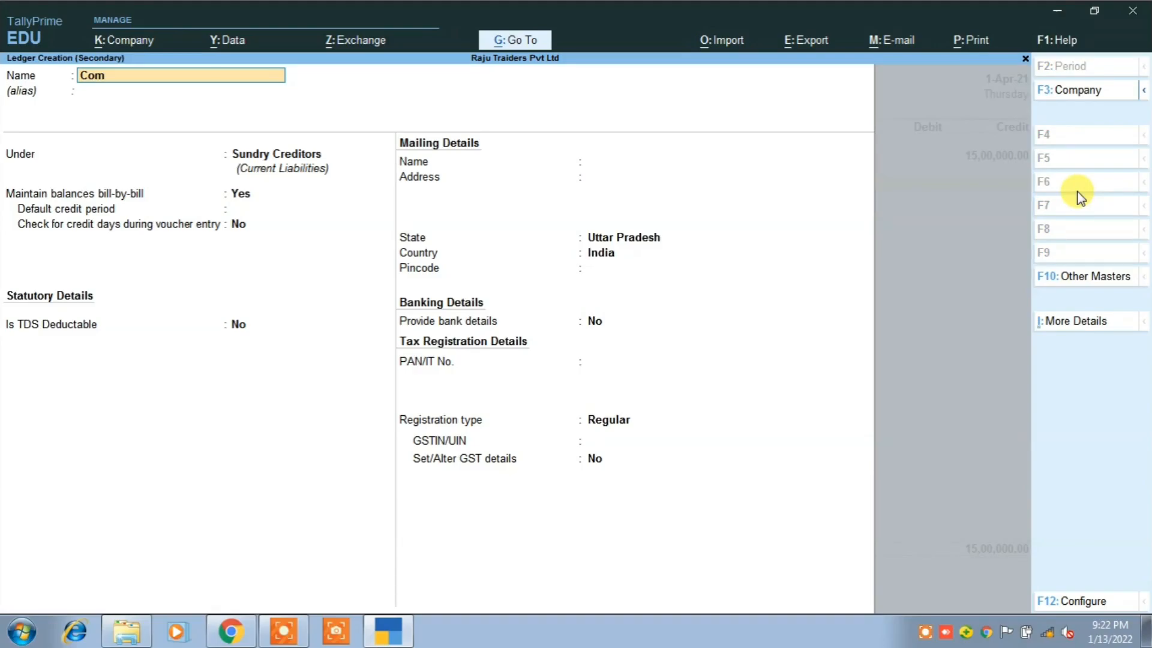
text(Commision Recieved)
key(Return)
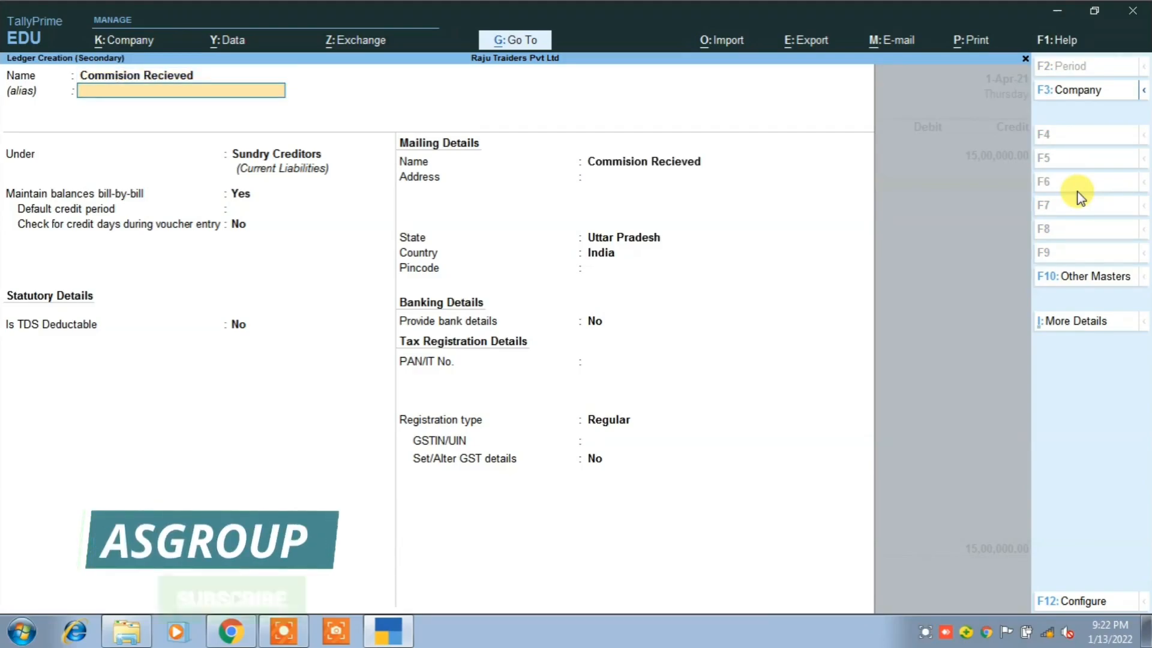
Place the Commision Recieved ledger under Indirect Incomes and save it with the remaining details at their defaults.
key(Return)
text(I)
key(Down)
key(Down)
key(Down)
key(Down)
key(Return)
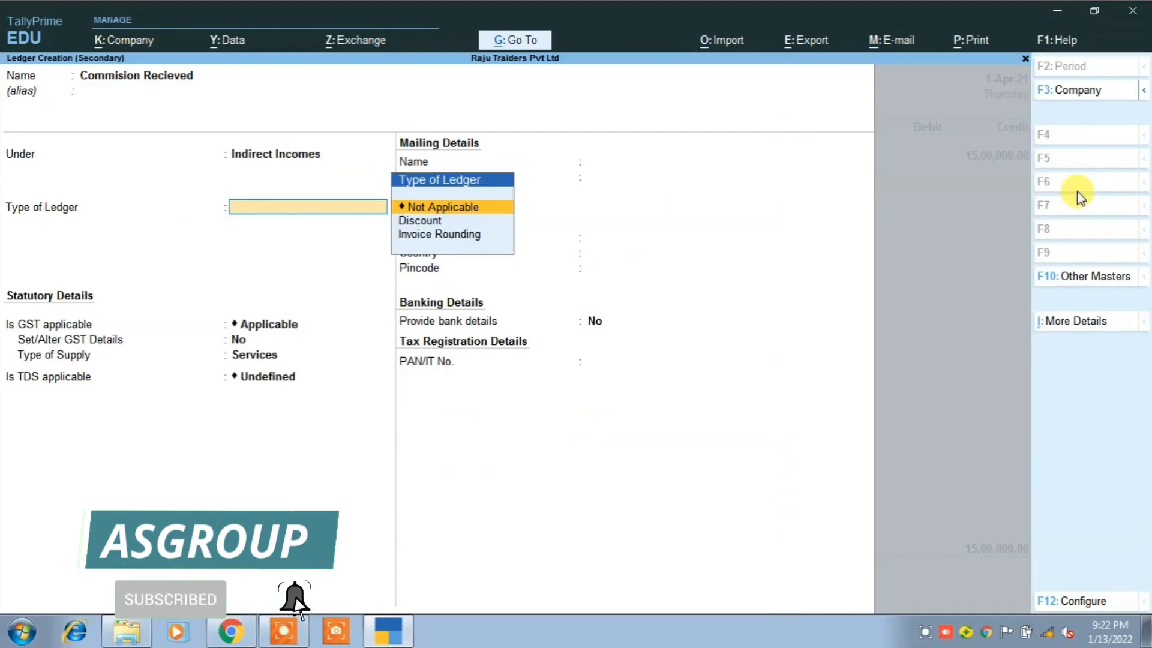
key(ctrl+a)
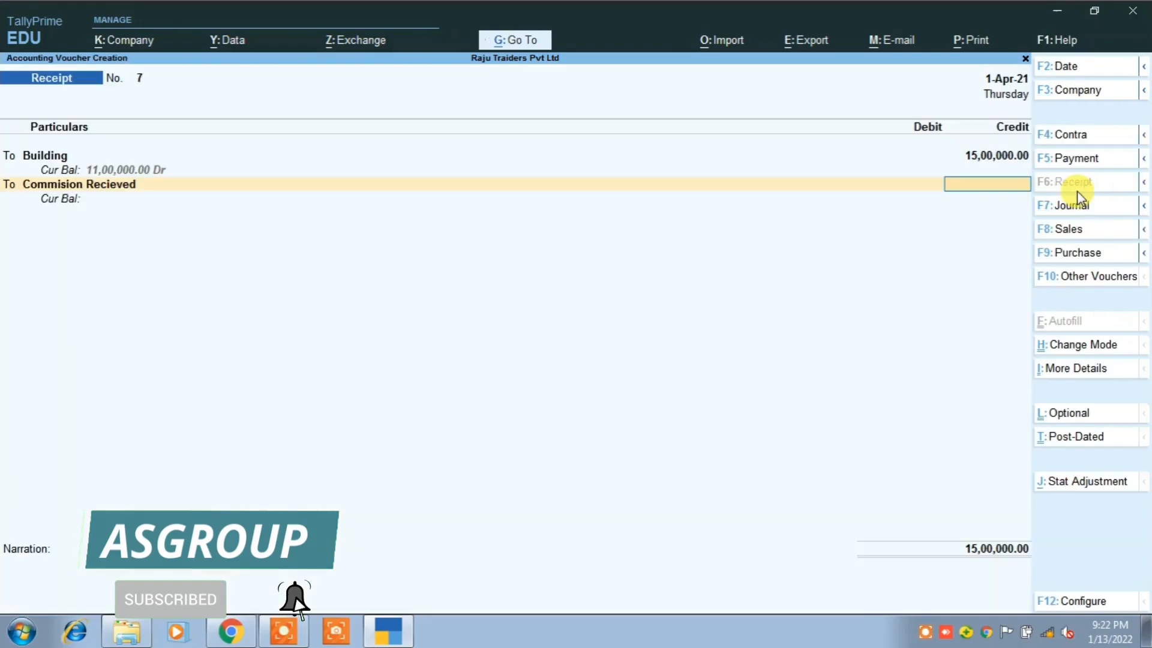
Set the credit amount of the Commision Recieved line to 500000.
text(5,00,00)
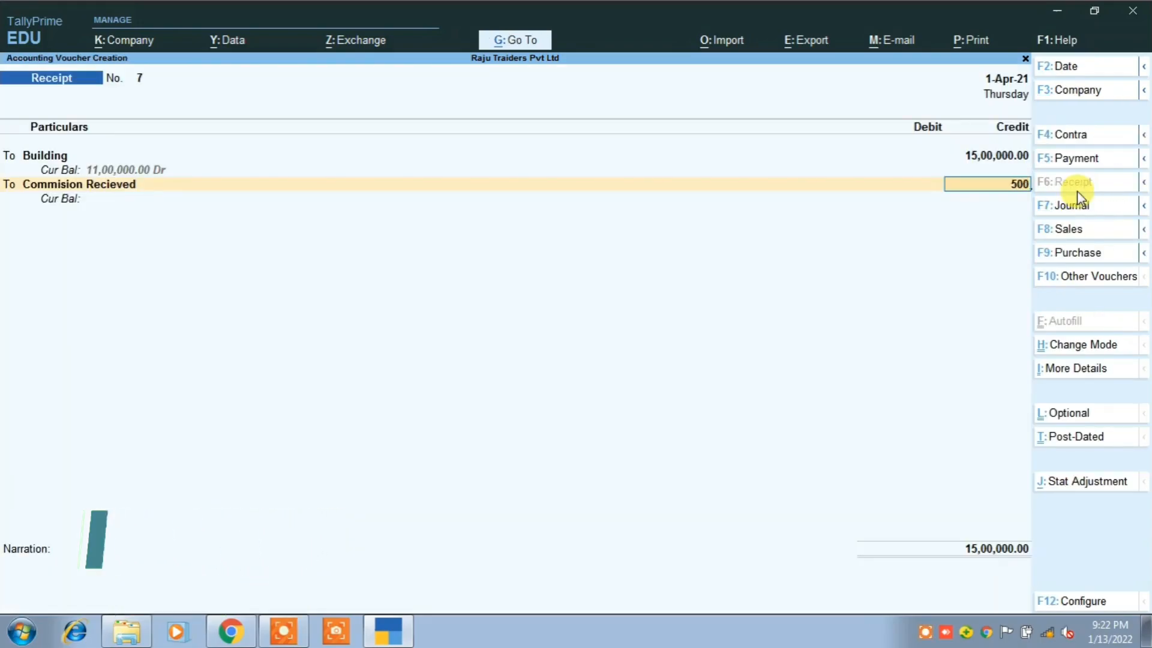
text(000)
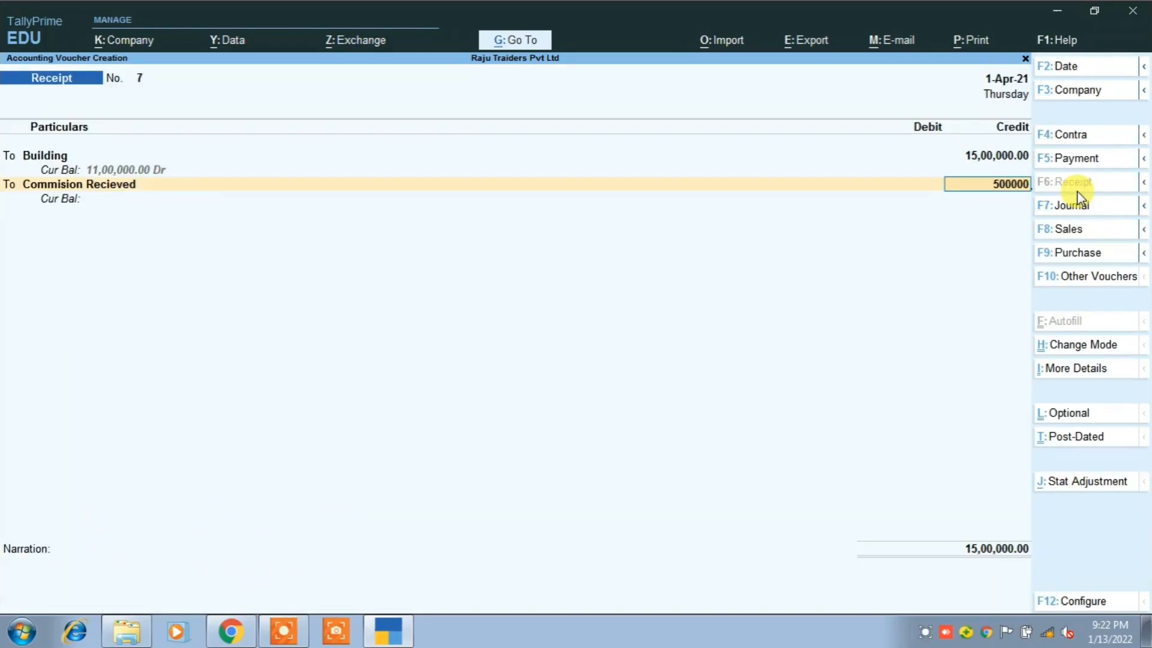
key(Return)
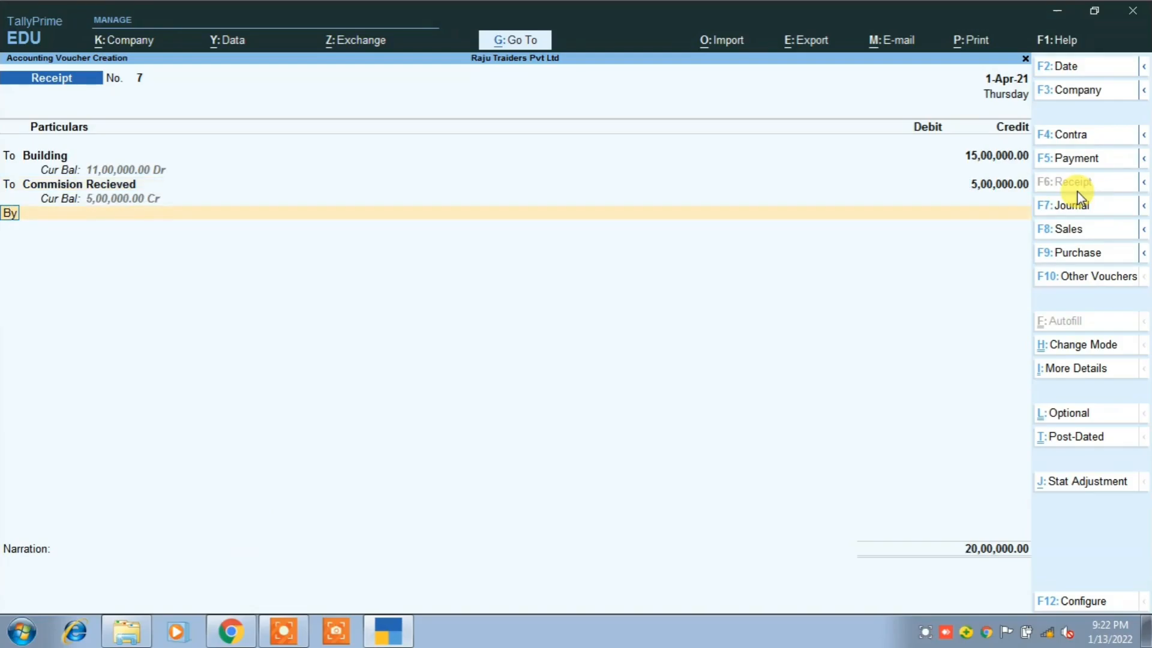
Debit Cash with 10,00,000.00 in the receipt voucher, checking the cash portion against transaction 17 in the practice set PDF.
key(Return)
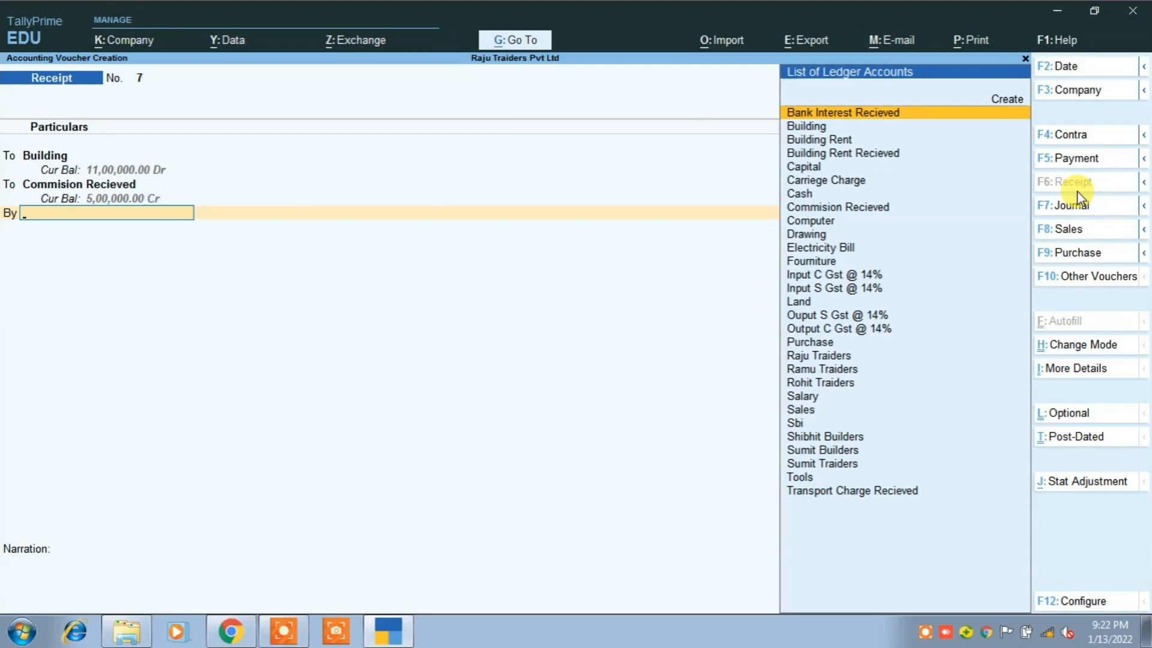
text(C)
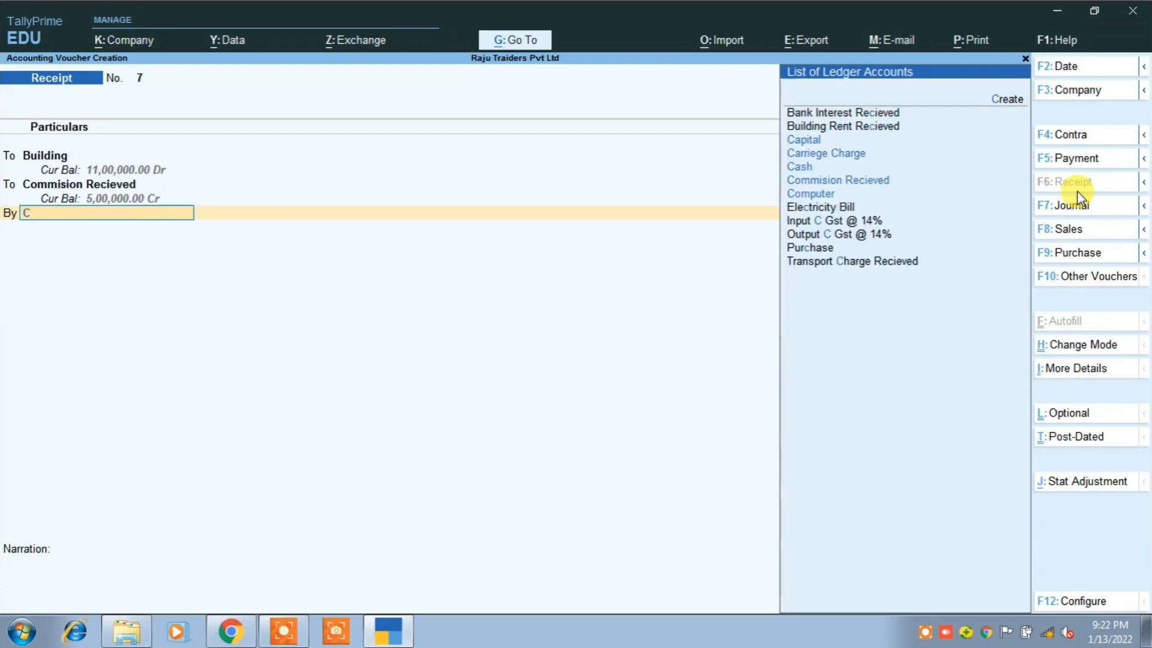
key(Down)
key(Down)
key(Down)
key(Down)
key(Return)
text(10)
key(alt+Tab)
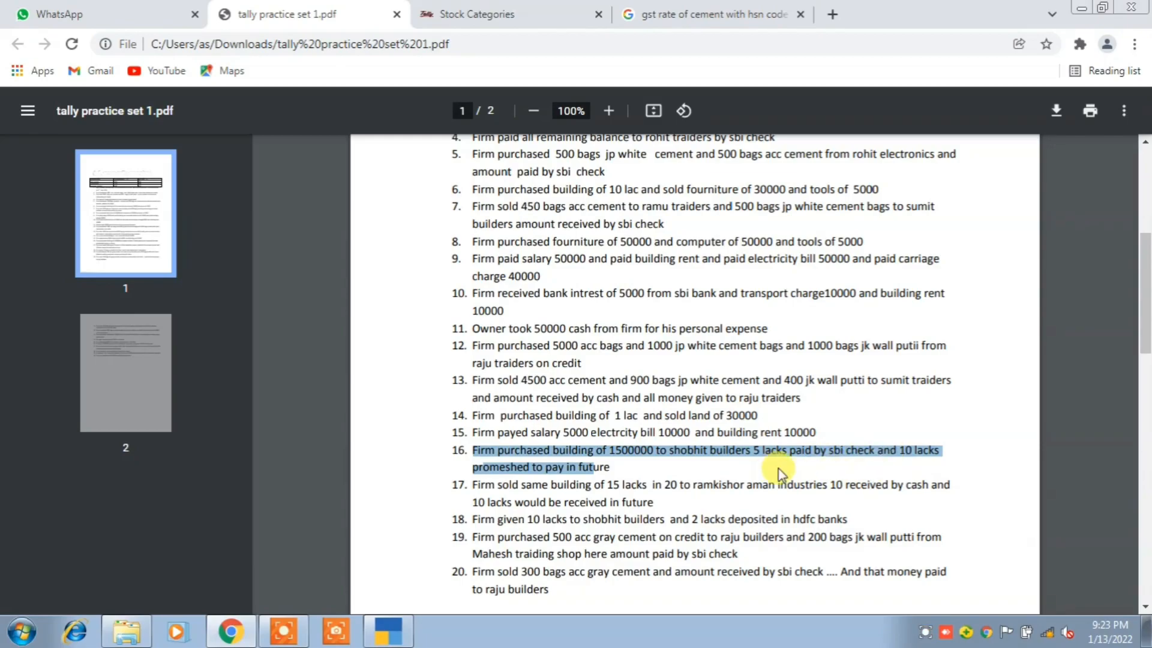
click(550, 493)
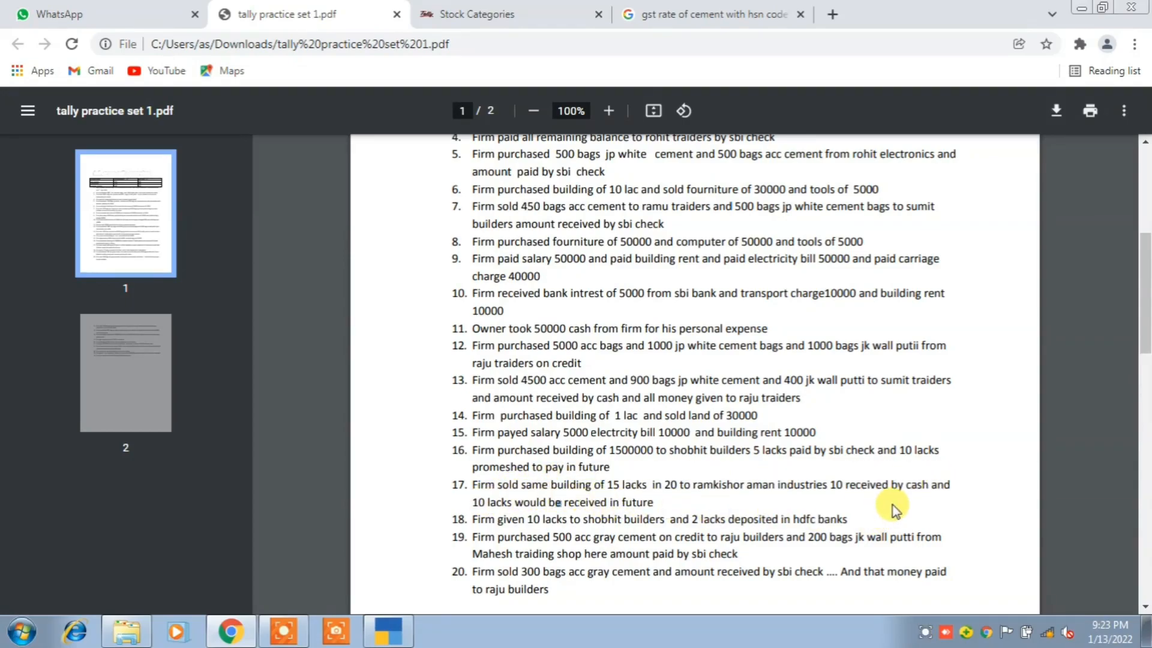
key(alt+Tab)
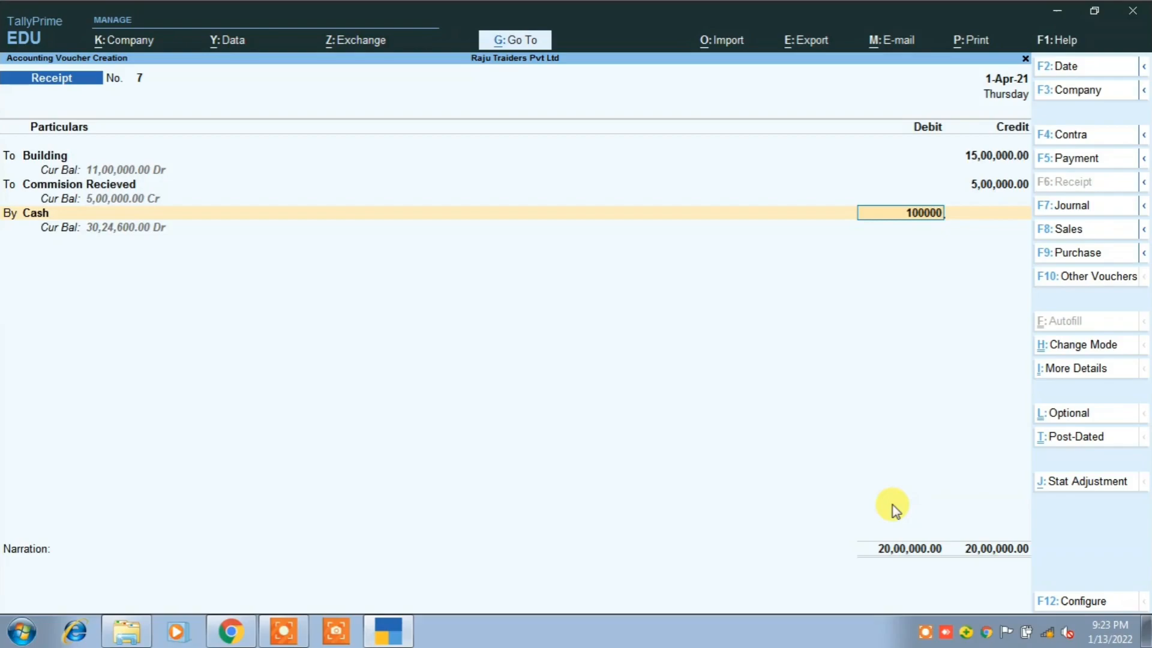
key(Return)
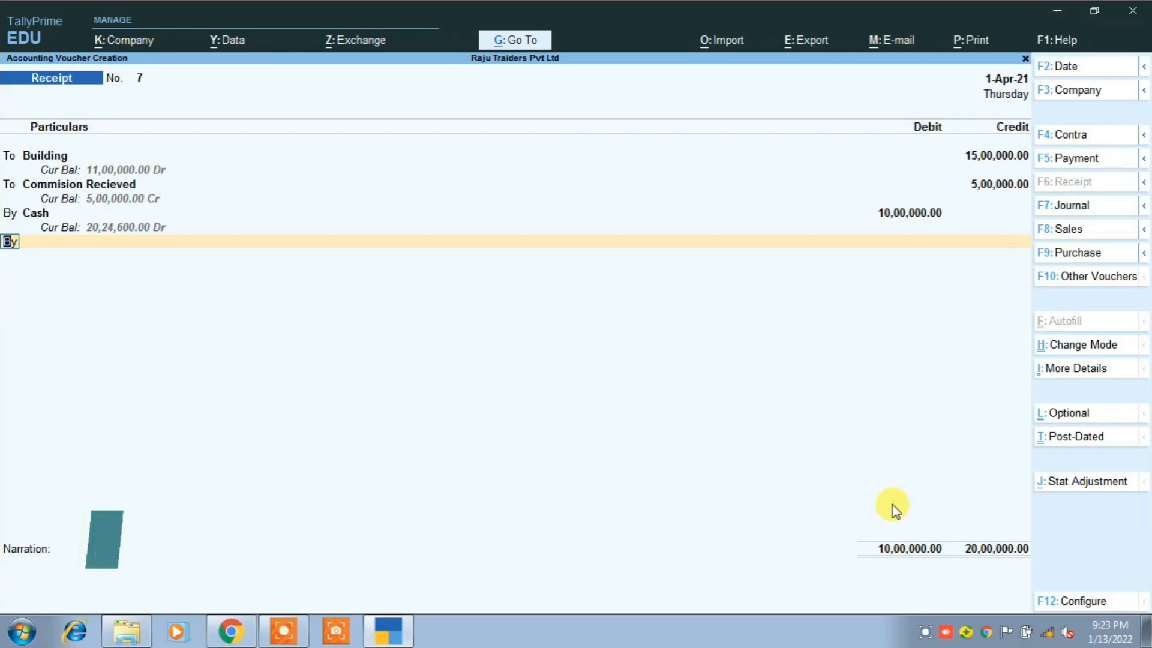
Check the buyer in transaction 17 and create a ledger named Ram Kishor Aman Industries from the second debit line.
key(Return)
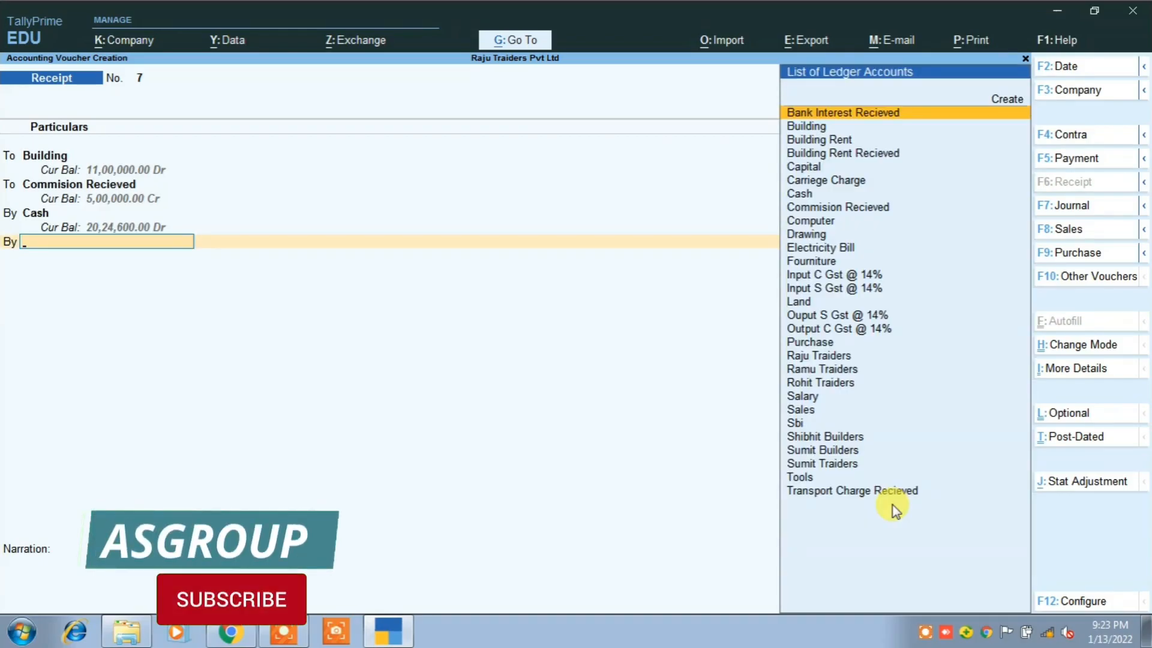
key(alt+Tab)
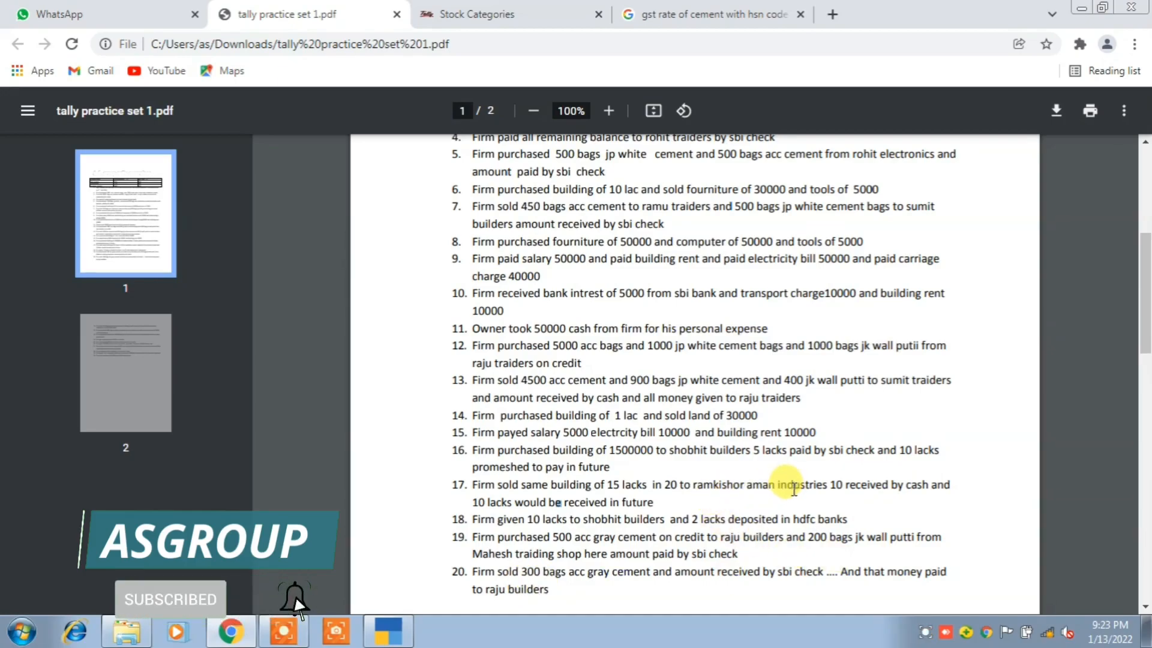
key(alt+Tab)
key(alt+c)
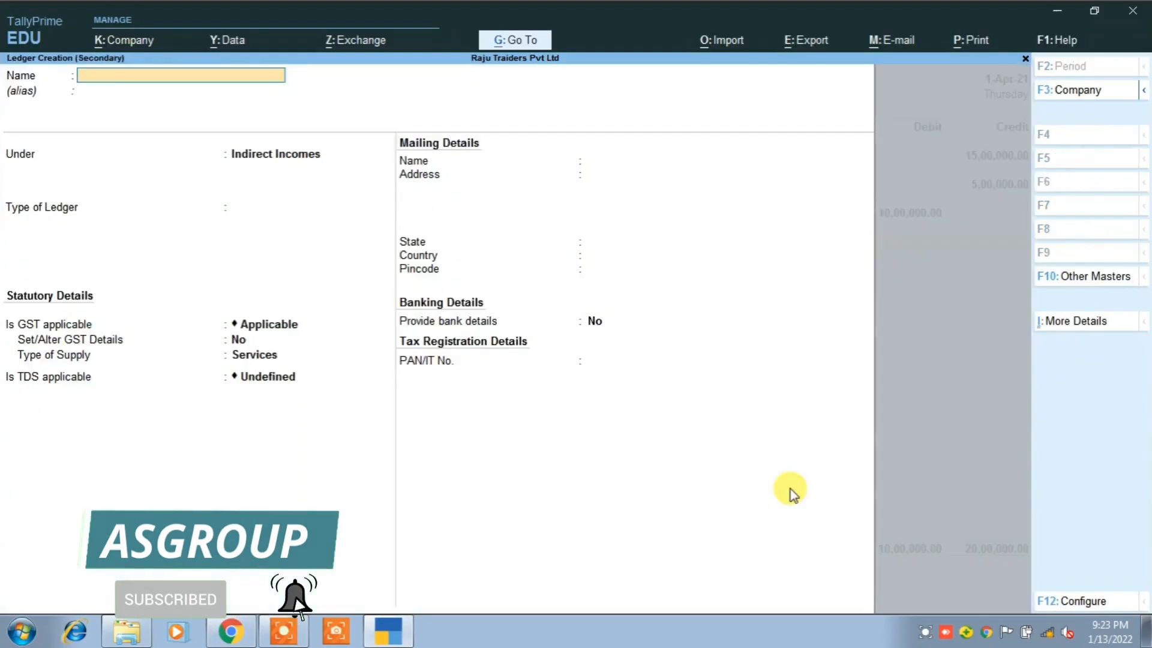
text(Ram Kishor Aman Industrie)
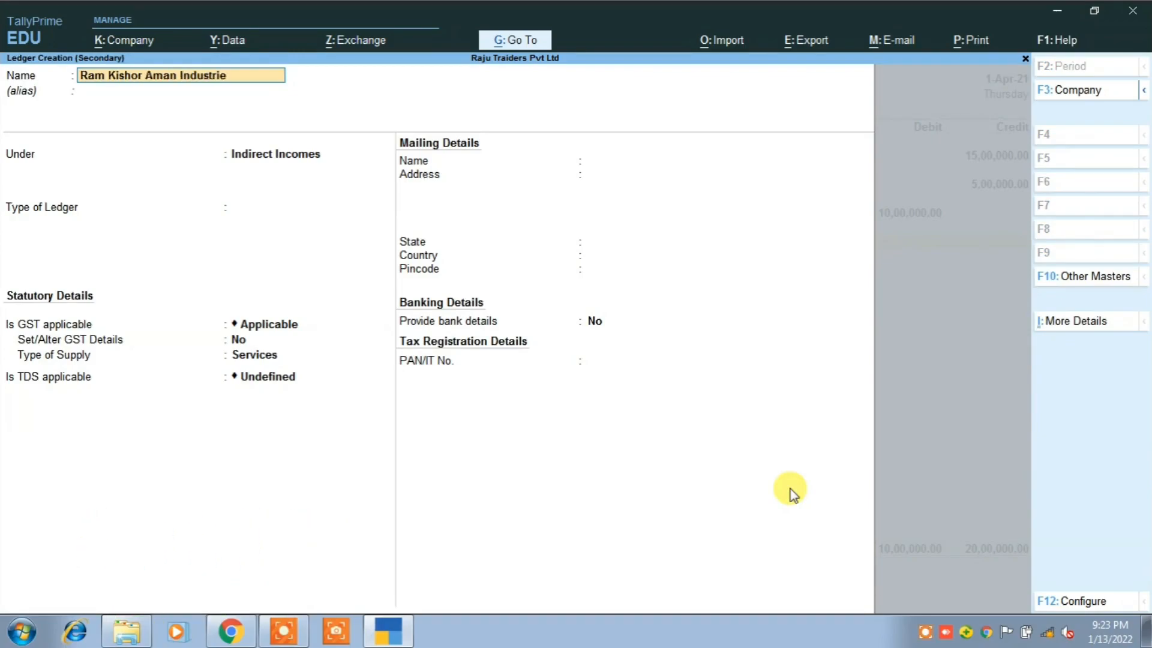
Place the Ram Kishor Aman Industries ledger under Sundry Debtors and save it with the remaining details at their defaults.
key(Return)
text(S)
key(Down)
key(Down)
key(Down)
key(Down)
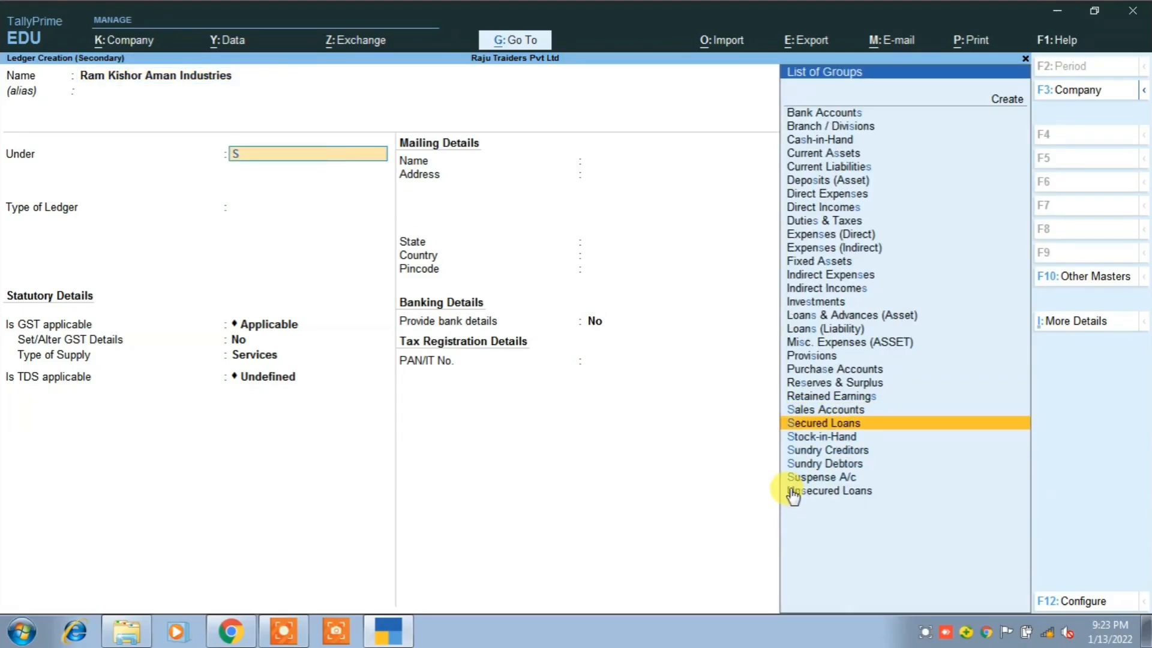
key(Return)
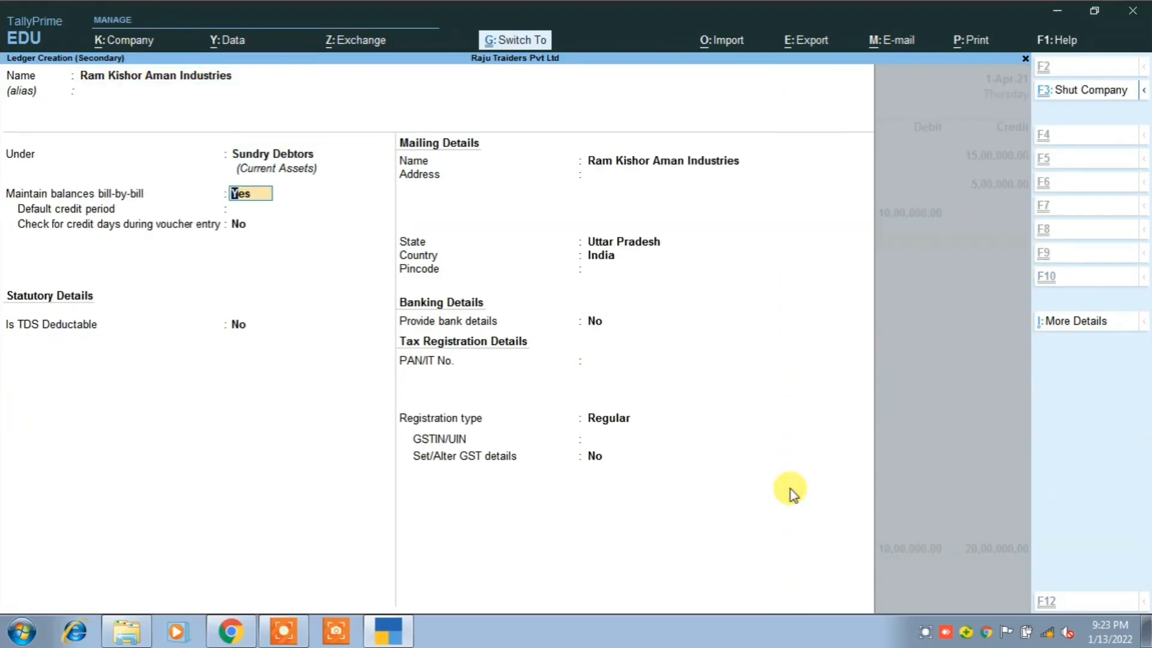
key(ctrl+a)
Debit Ram Kishor Aman Industries with 10,00,000.00 as New Ref 7 in the bill-wise details and save the receipt voucher.
key(Return)
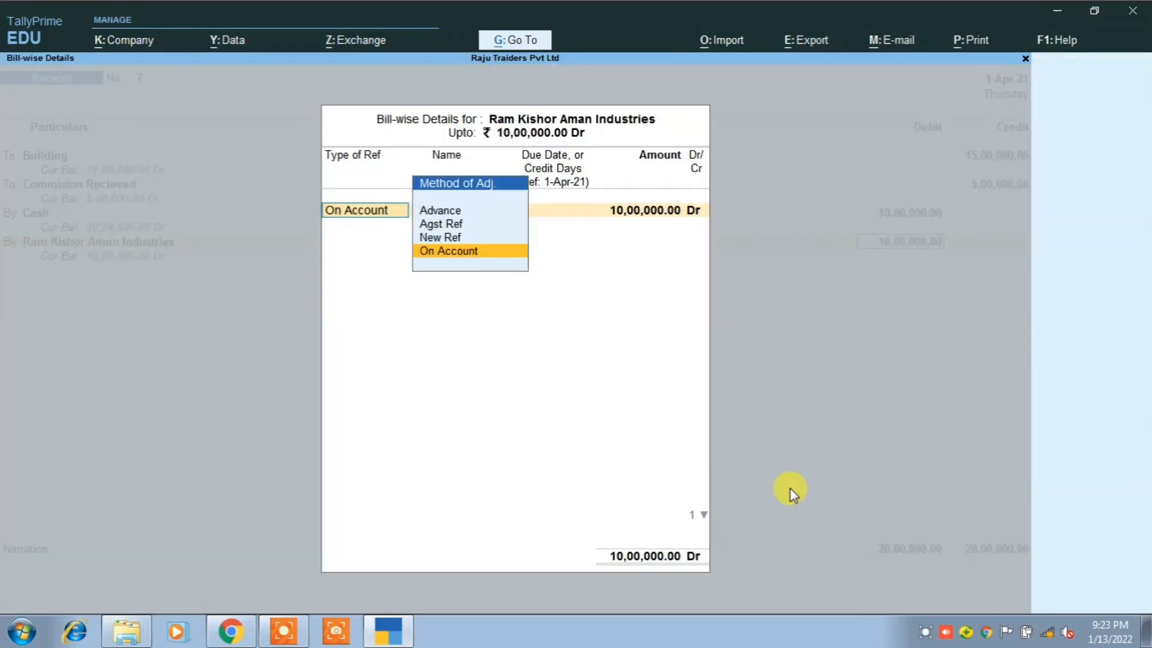
key(Up)
key(Return)
key(Return)
key(Return)
key(Return)
key(Return)
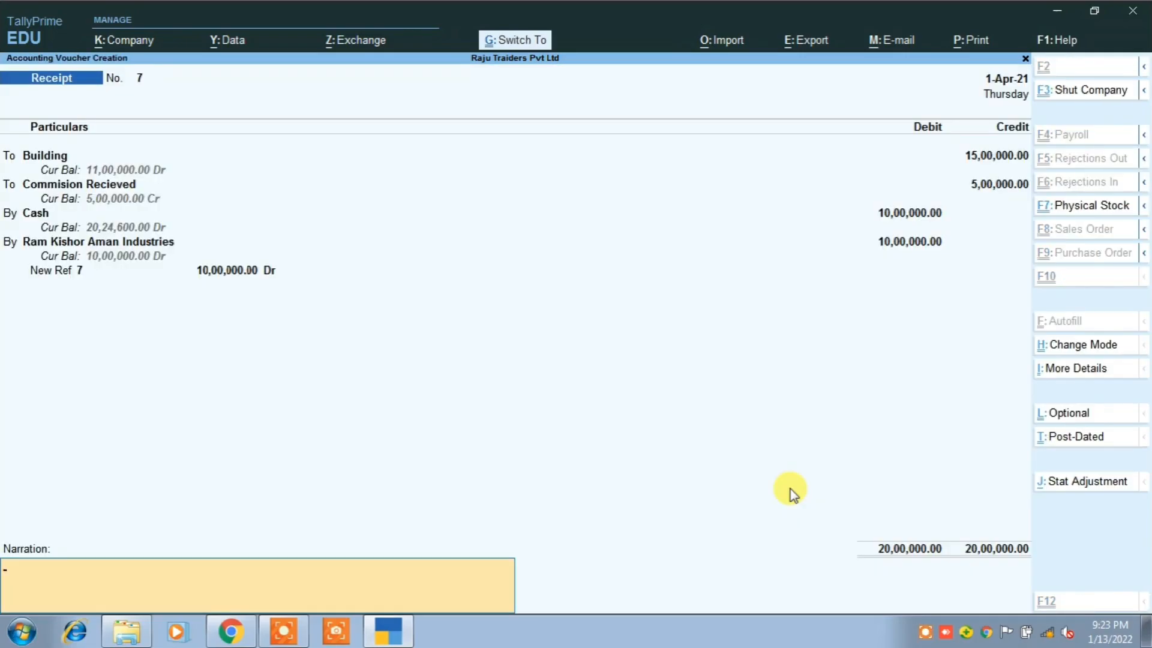
key(Return)
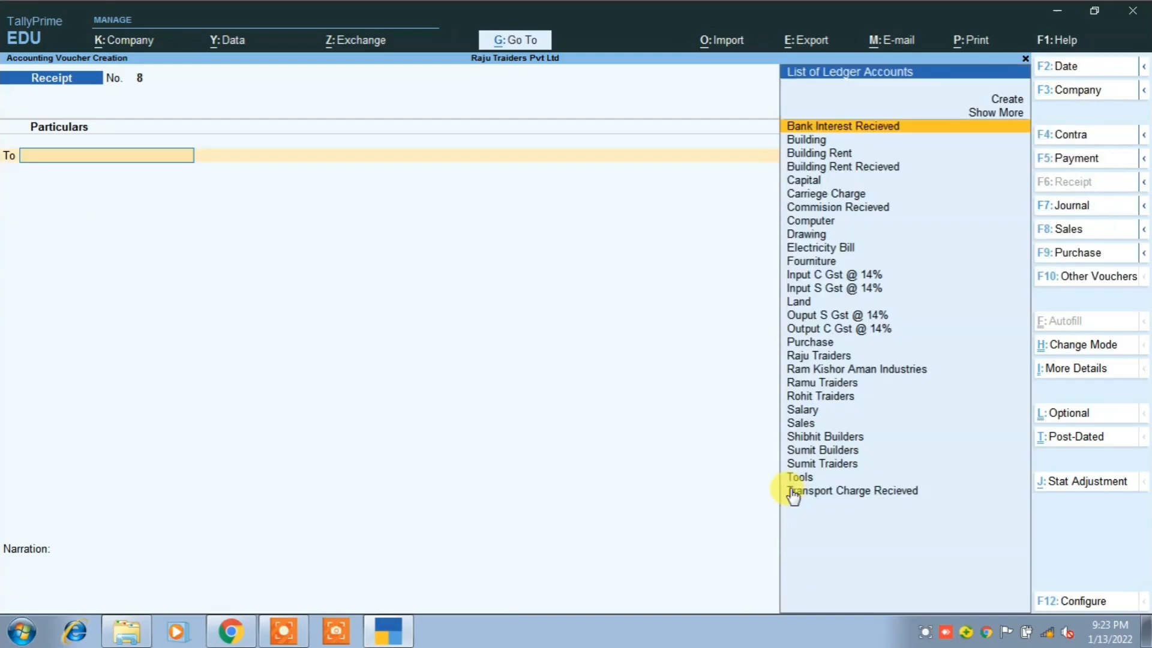
Review transactions 17 and 18 in the practice set PDF and return to TallyPrime.
key(alt+Tab)
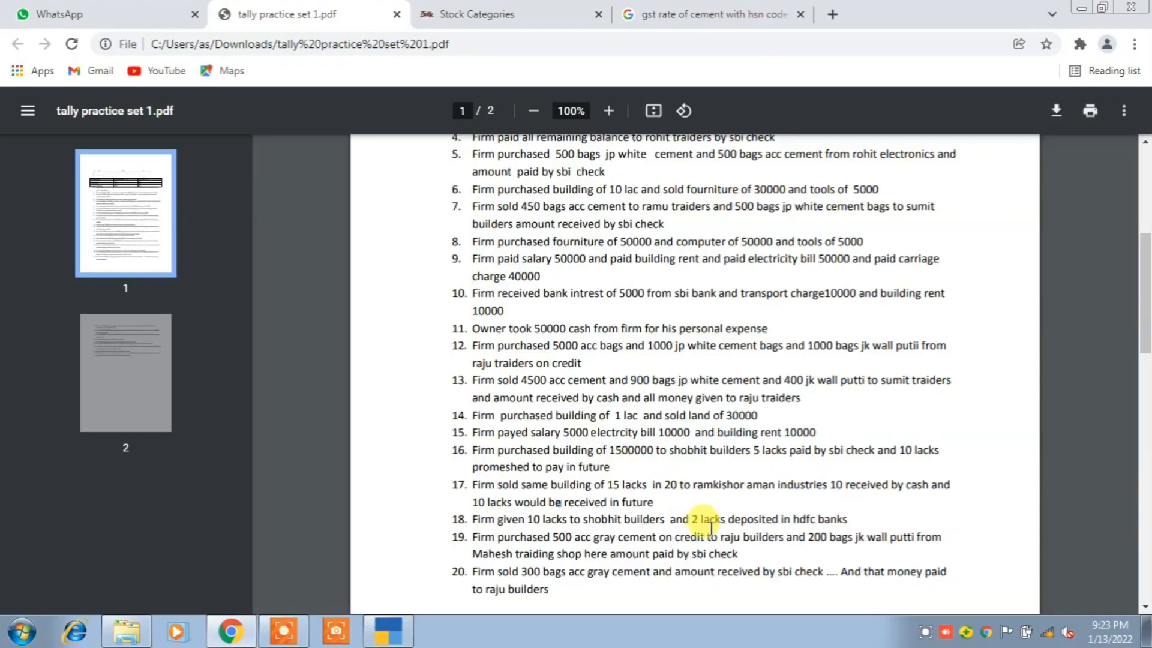
drag(662, 501, 419, 488)
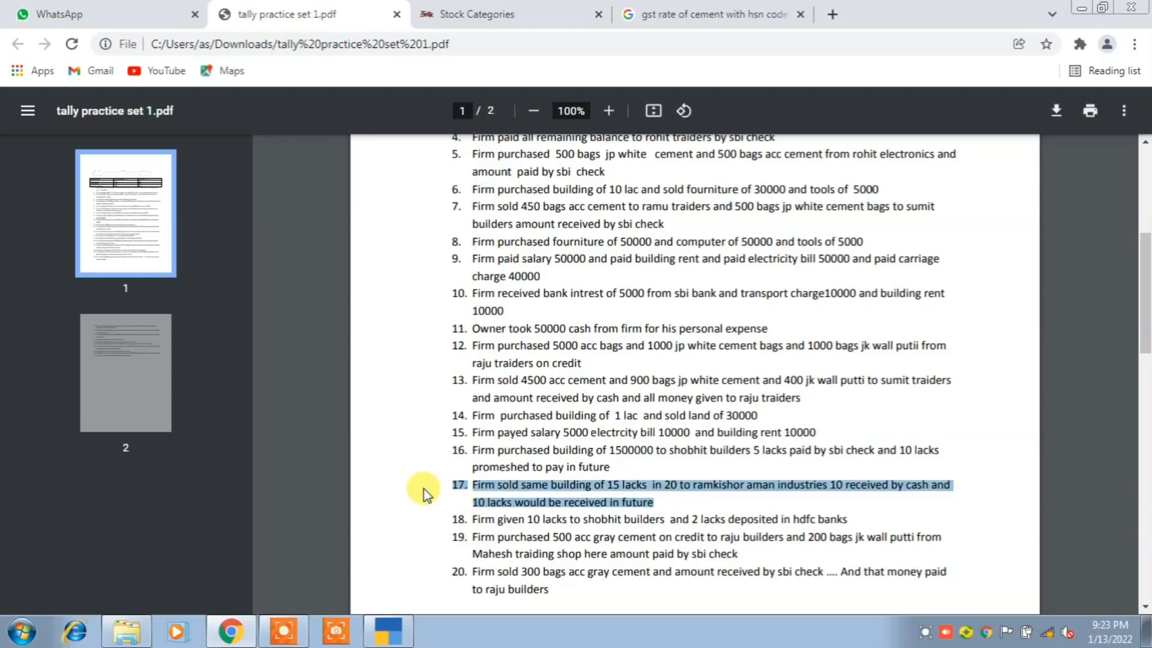
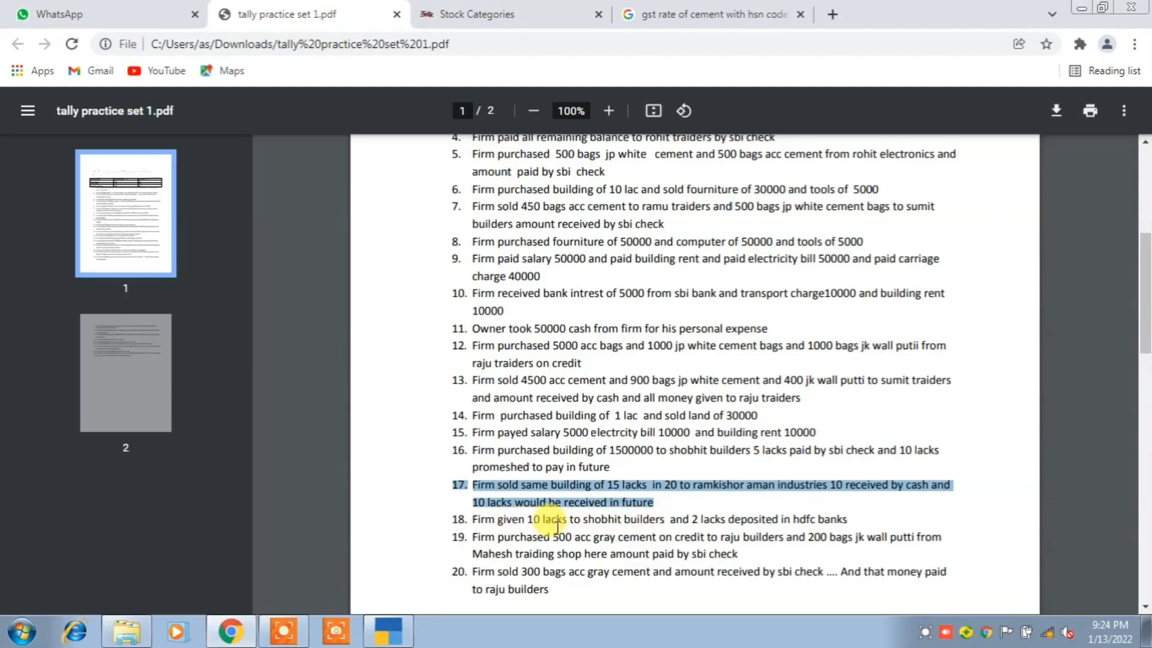
key(alt+Tab)
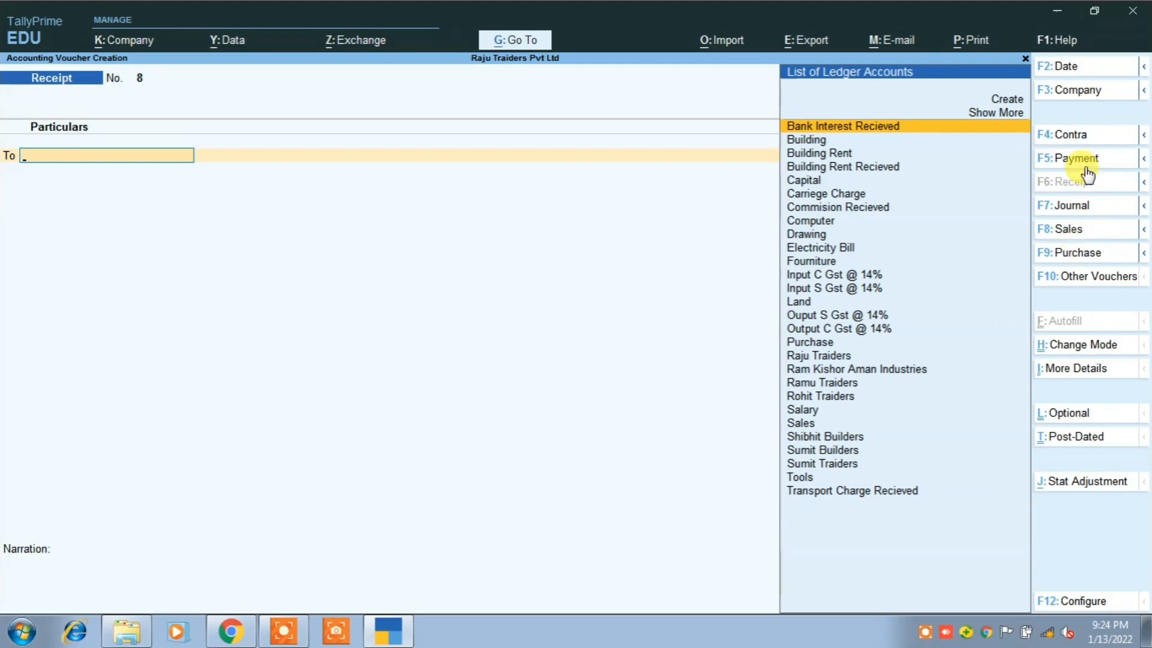
Start a payment voucher and debit Shibhit Builders with 10,00,000.00.
click(1086, 158)
text(S)
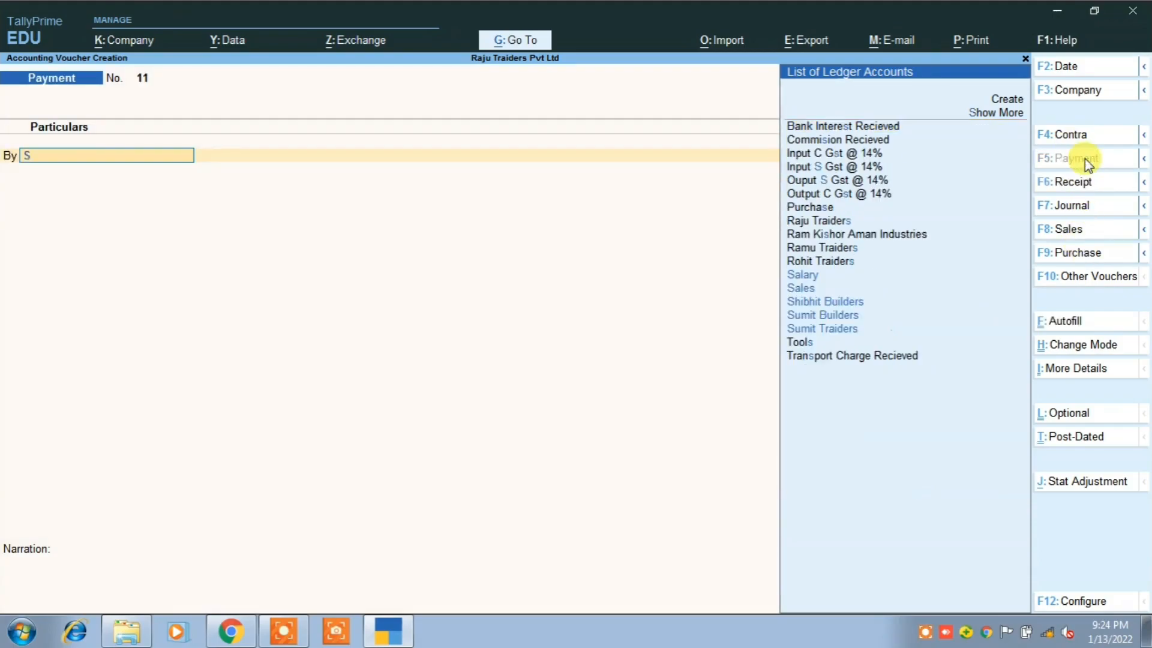
key(Down)
key(Down)
key(Down)
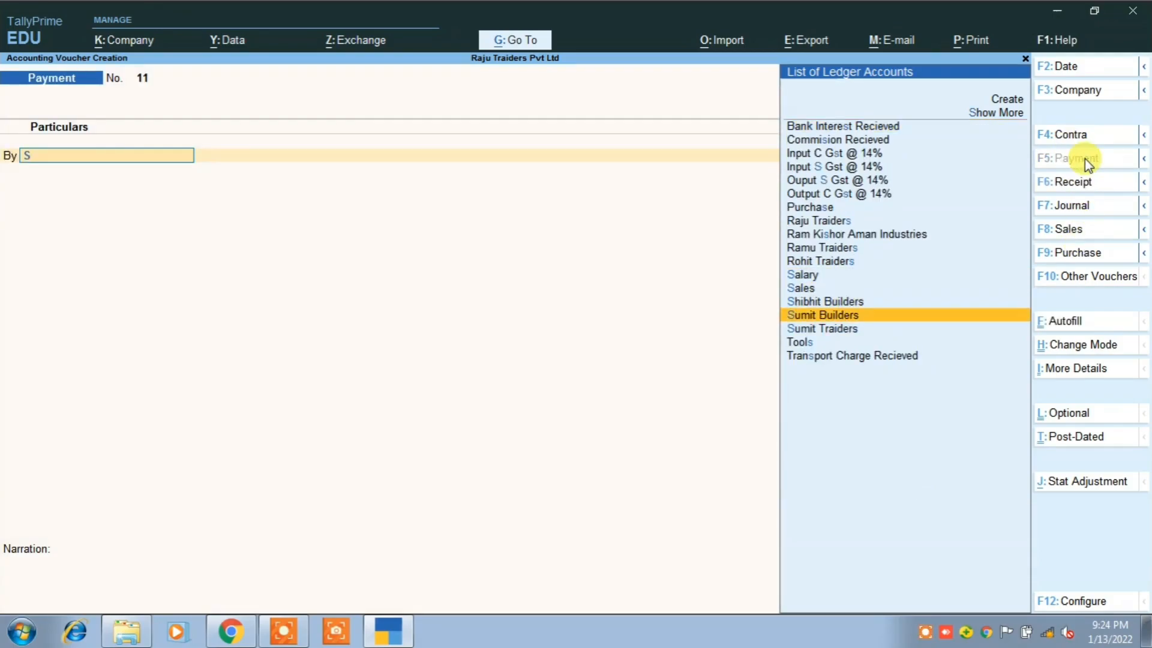
key(Up)
key(Return)
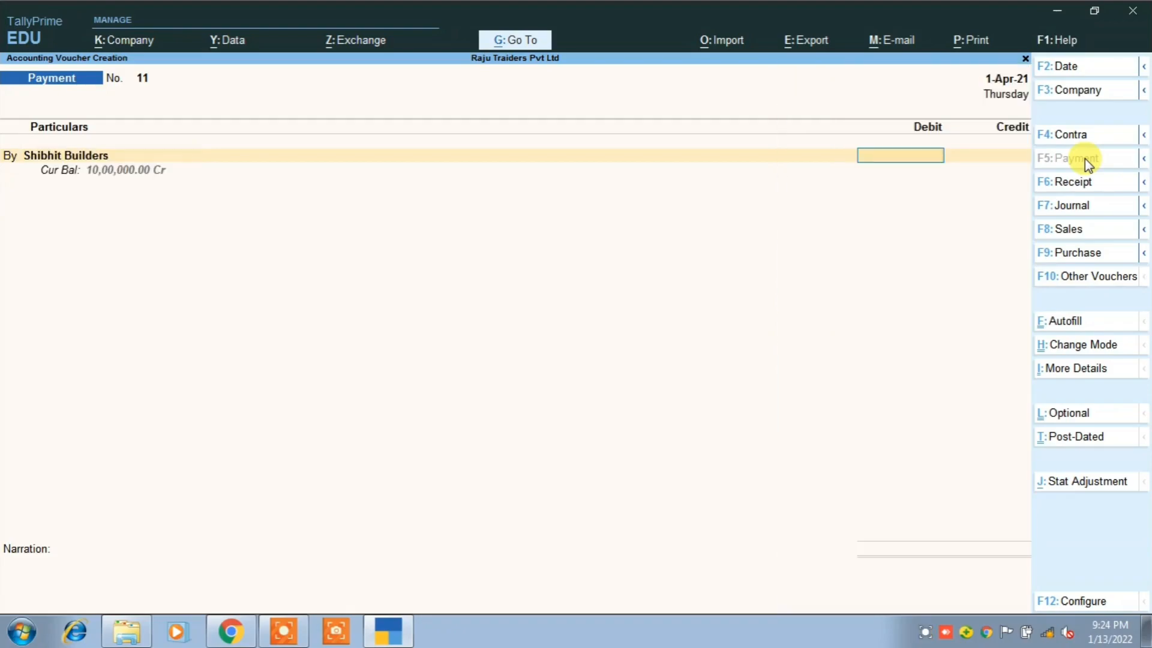
text(1000000)
key(Return)
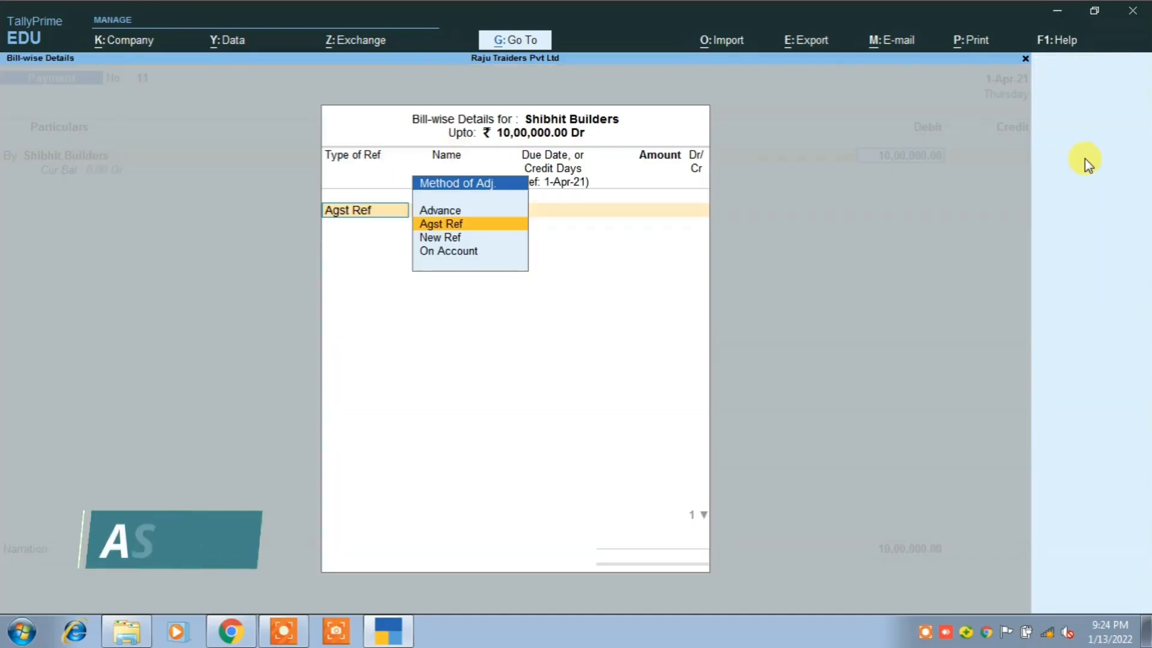
Settle the Shibhit Builders payment in the bill-wise details as Agst Ref against pending bill 10.
key(Return)
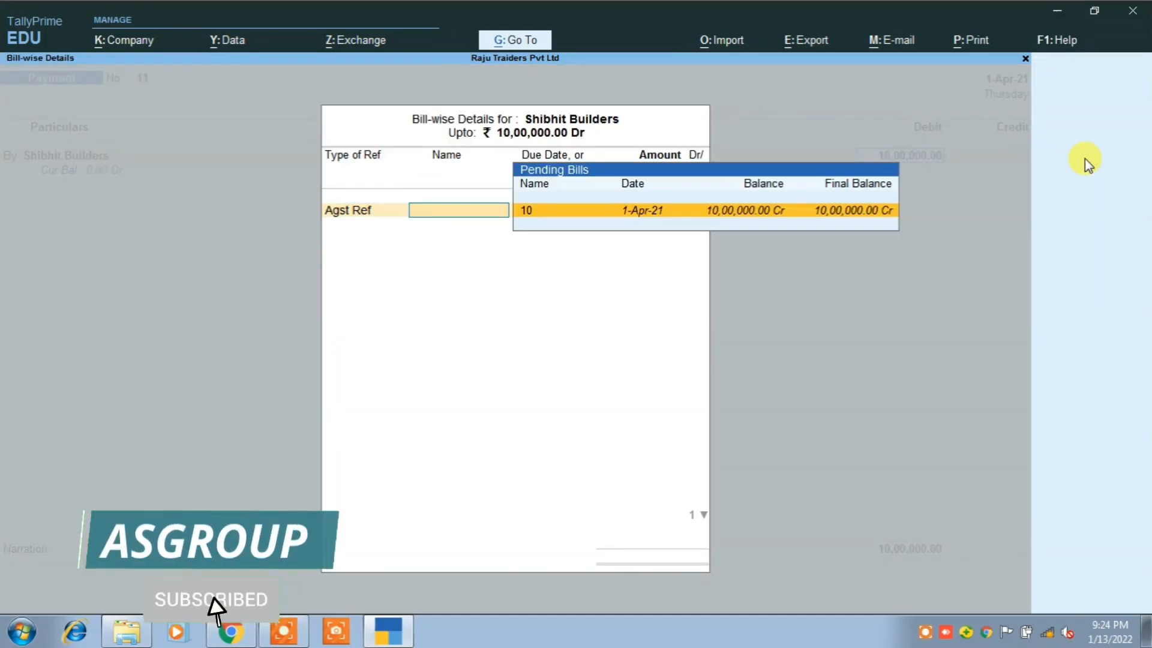
key(Return)
key(Return)
key(Return)
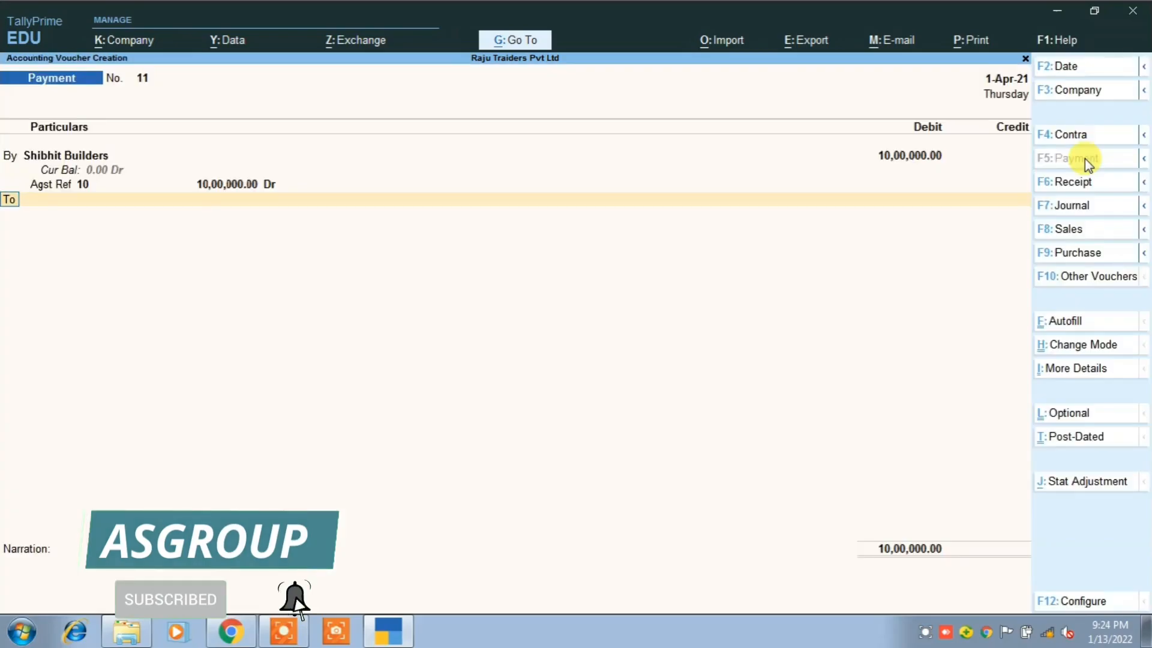
Credit Cash with 10,00,000.00 and save the payment voucher without a narration.
key(Return)
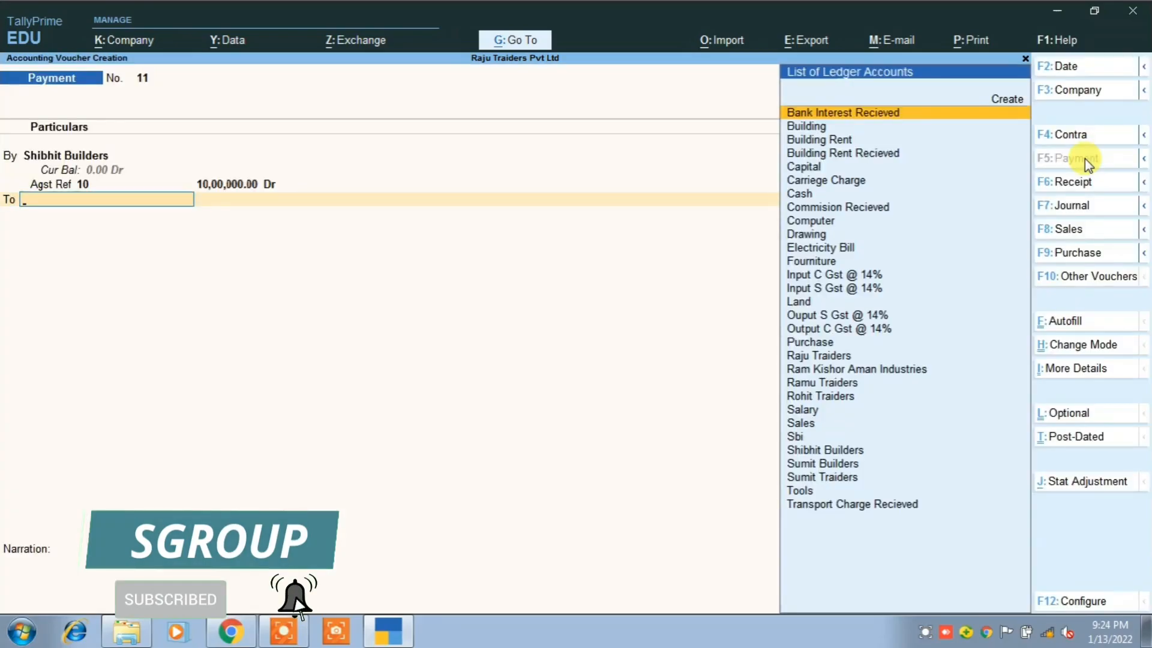
text(C)
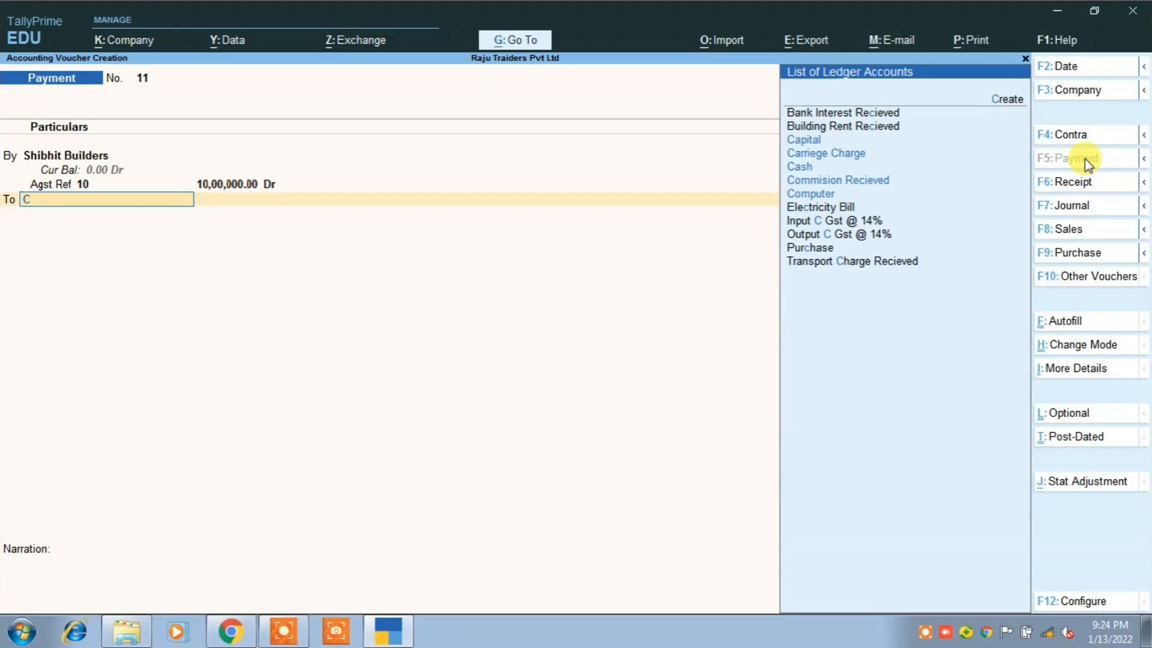
key(Down)
key(Return)
key(Return)
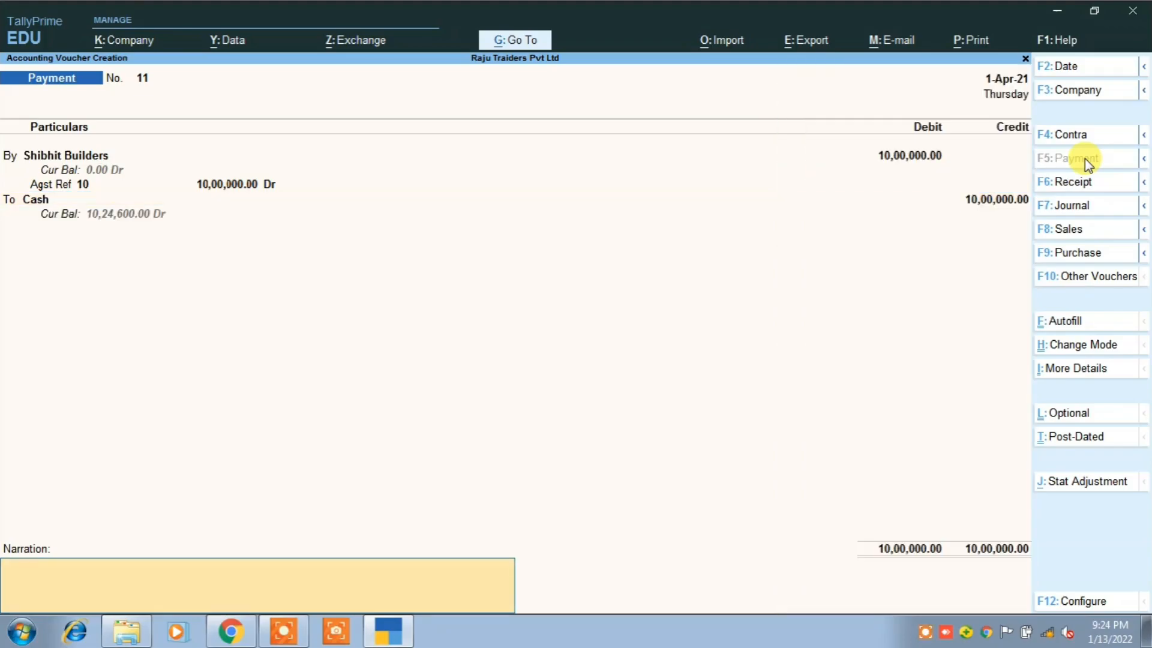
key(Return)
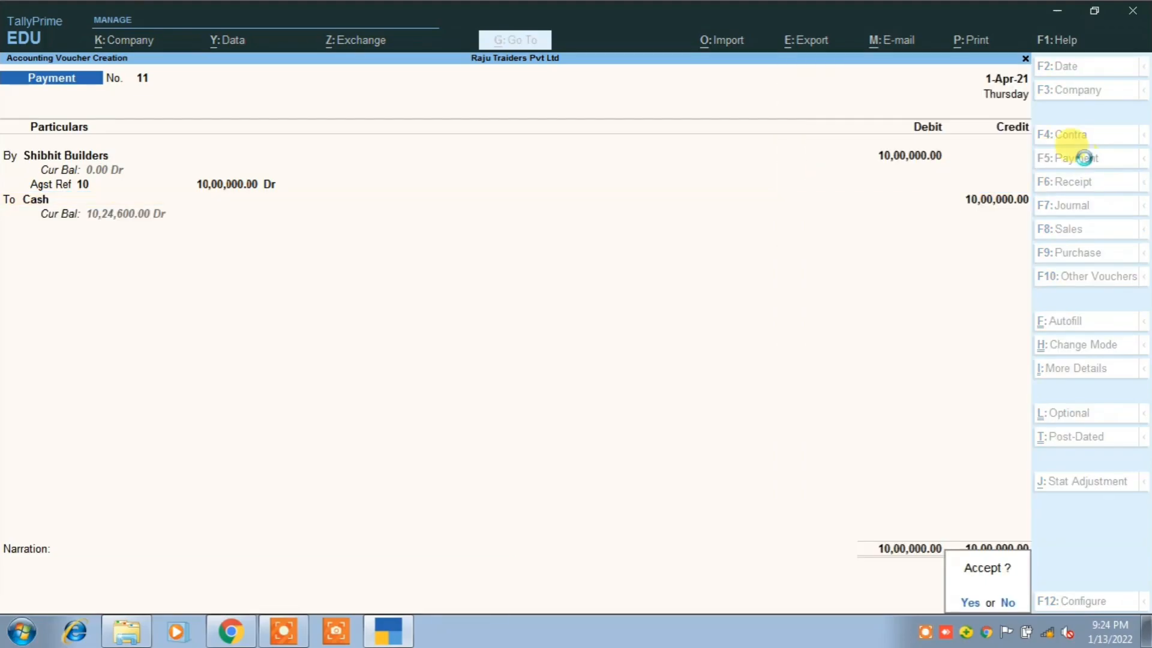
key(Return)
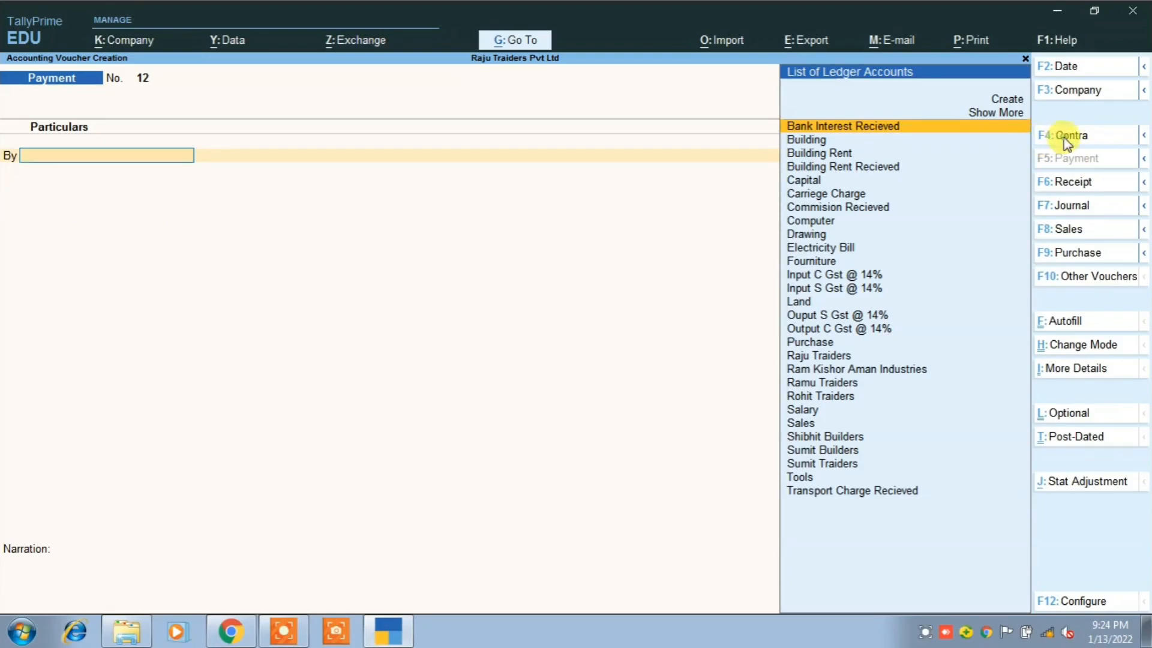
Start a contra voucher and credit Cash with 2,00,000.00.
click(1064, 138)
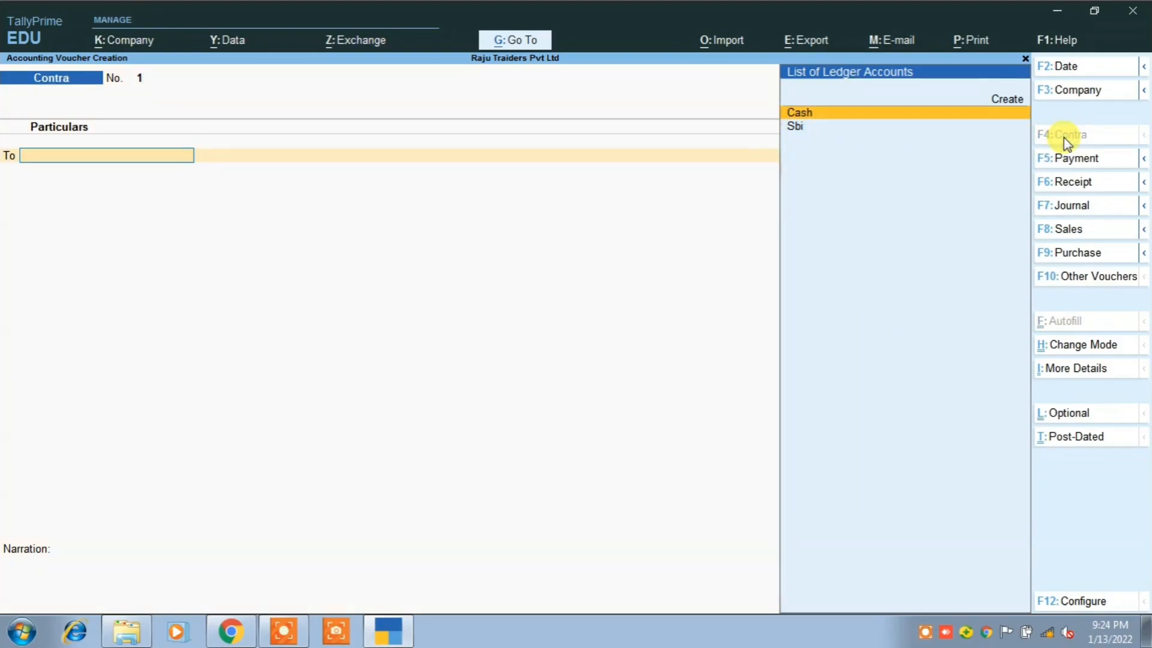
key(Return)
text(2)
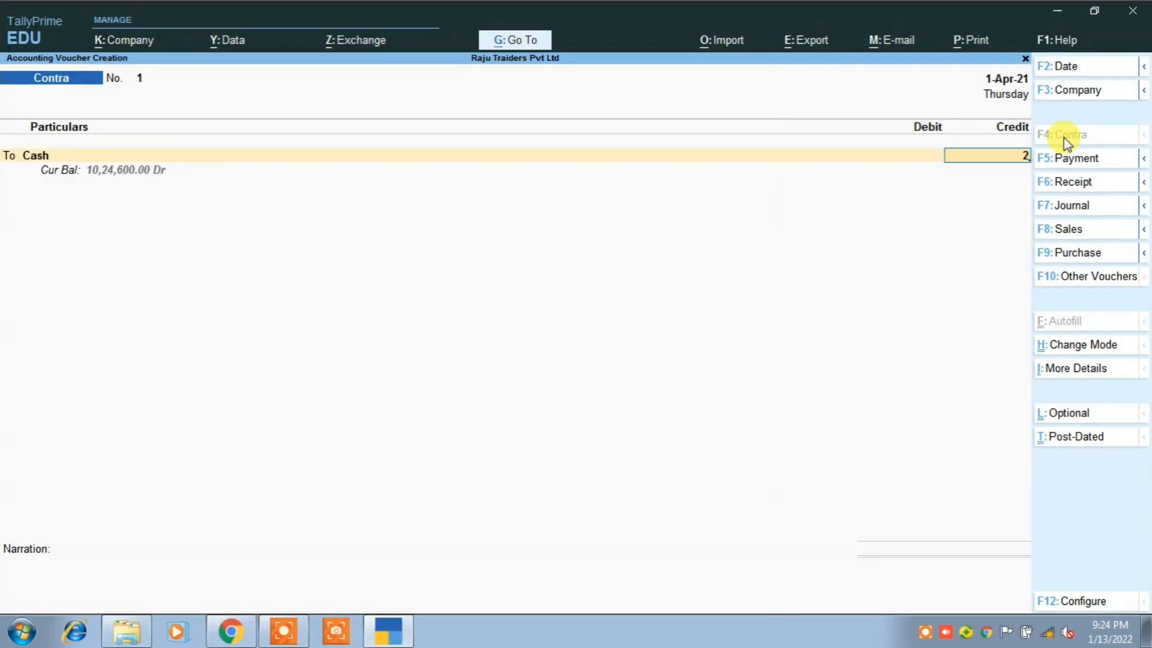
text(00000)
key(Return)
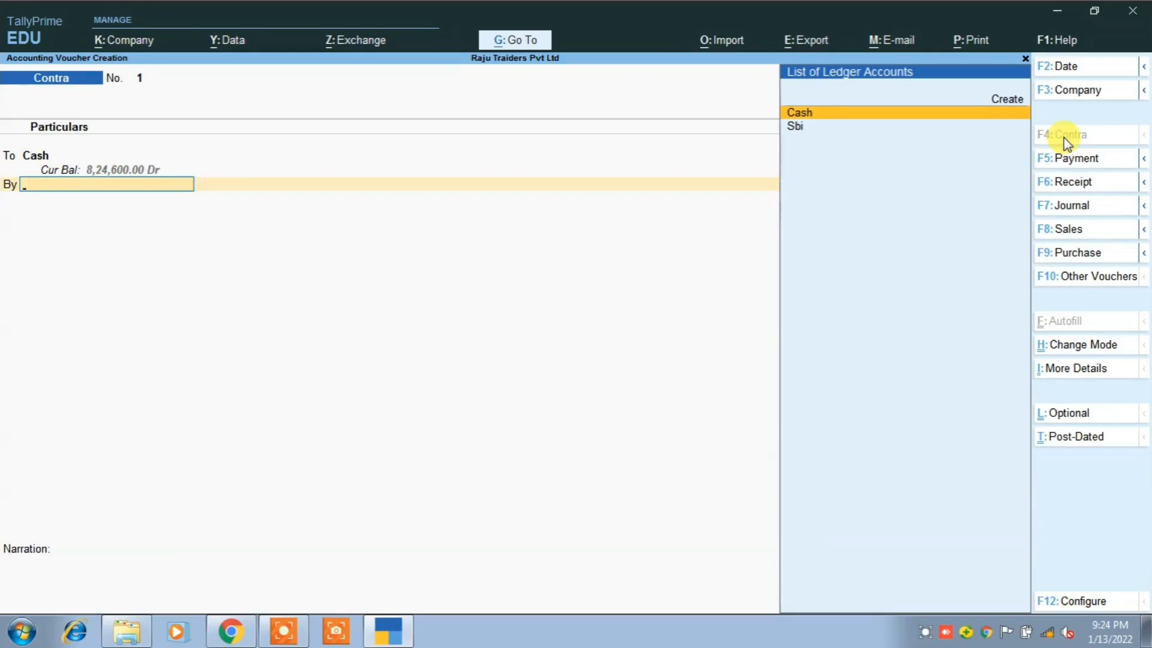
Create a ledger named Hdfc under Bank Accounts from the debit line and save it with the remaining details at their defaults.
key(Up)
key(Return)
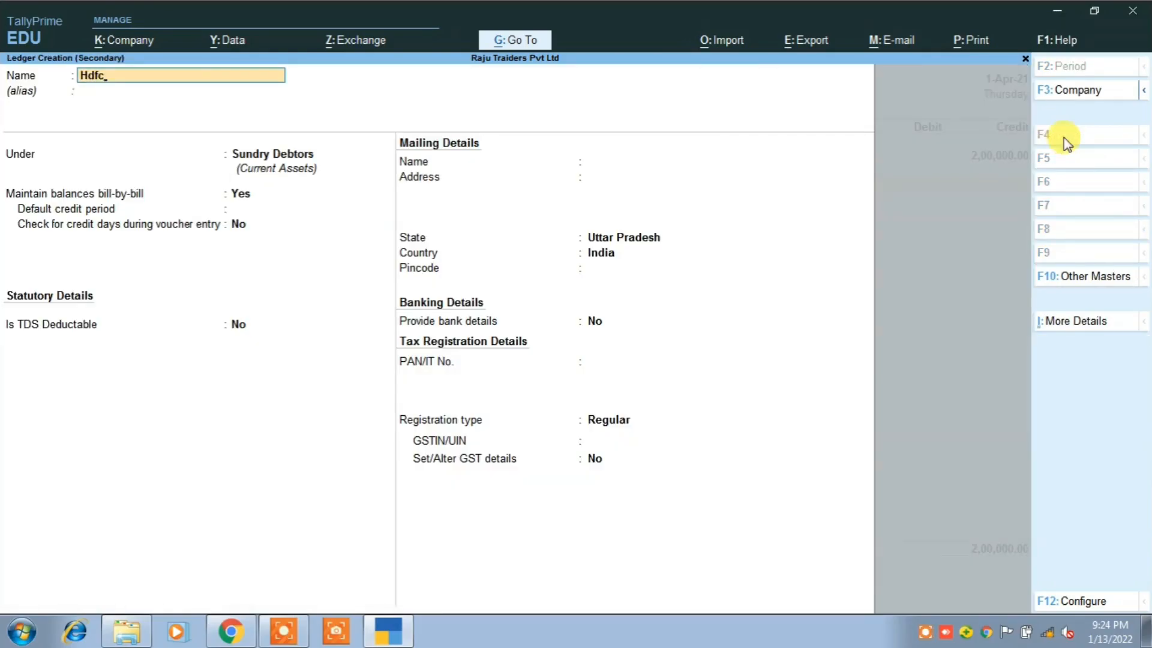
key(Return)
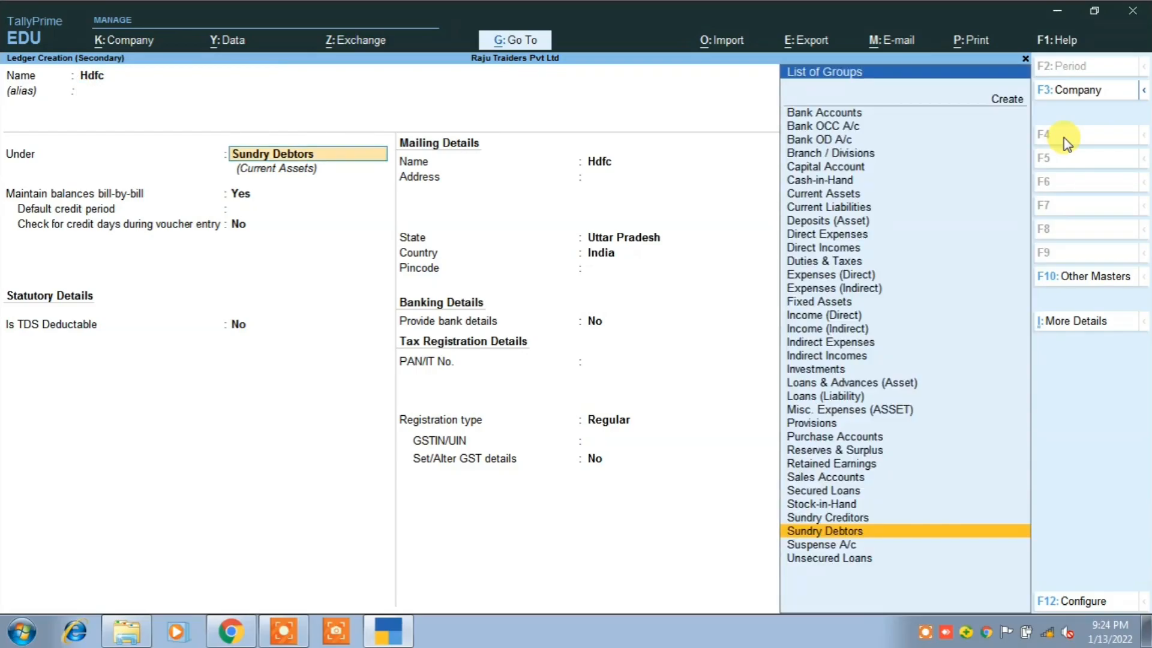
text(b)
key(Return)
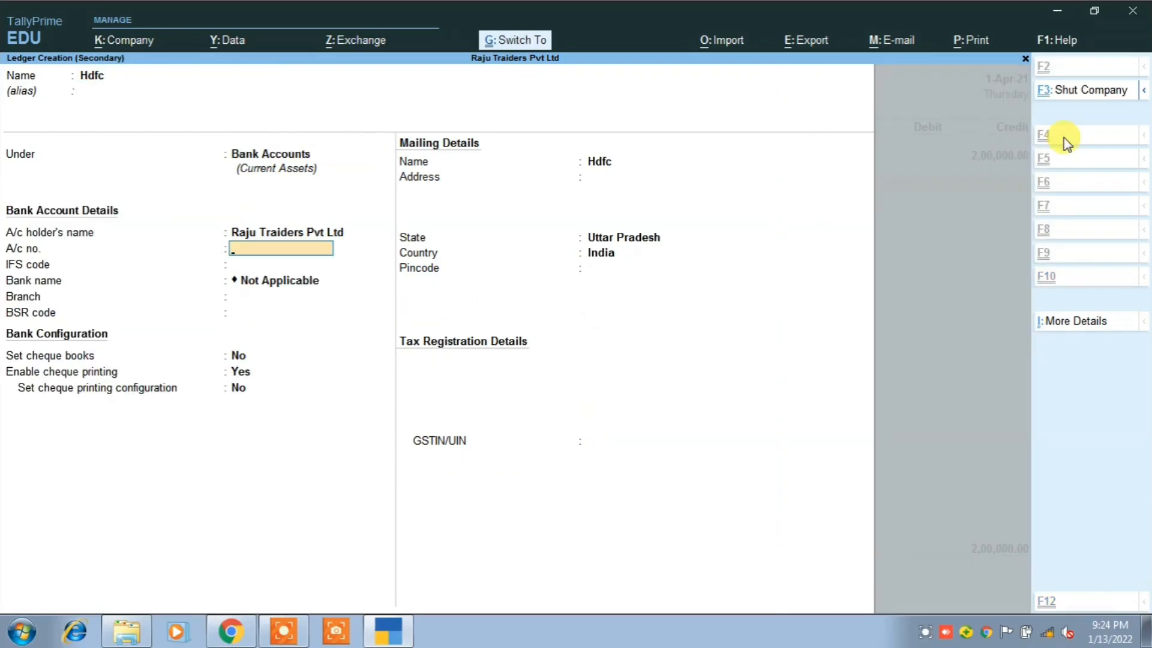
key(ctrl+a)
key(Return)
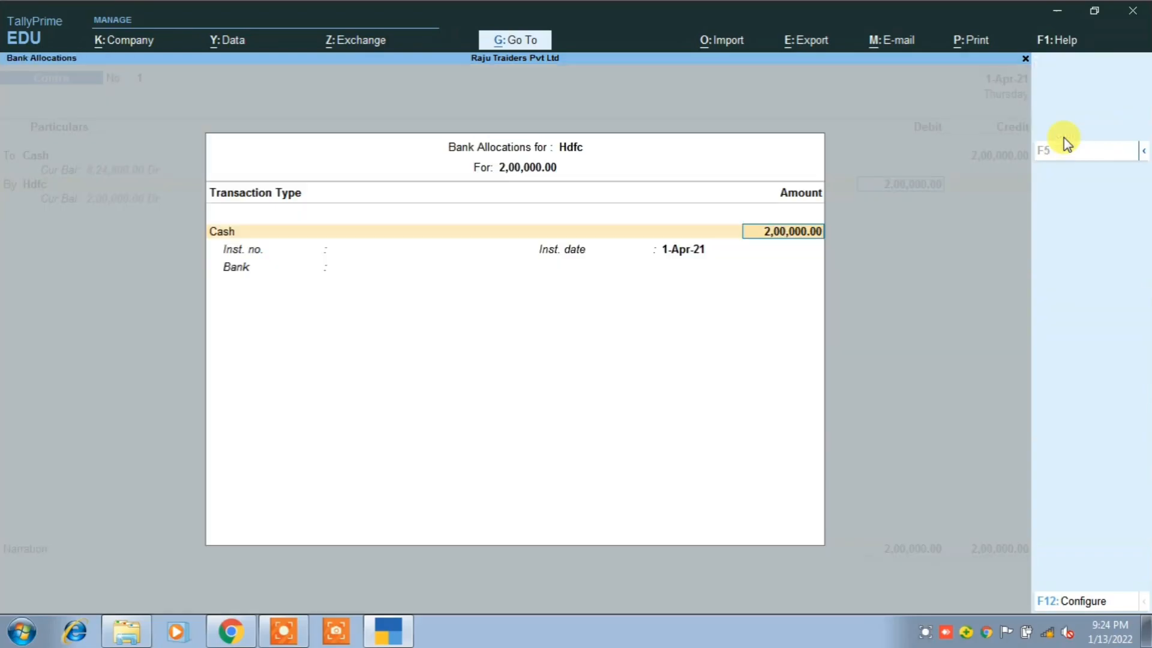
Accept the Hdfc bank allocation as a cash transaction of 2,00,000.00 and save the contra voucher.
key(Return)
key(Return)
key(Return)
key(Return)
key(Return)
key(Return)
key(Return)
key(Return)
key(Return)
key(Return)
key(Return)
key(Return)
key(Return)
key(Return)
key(Return)
key(Return)
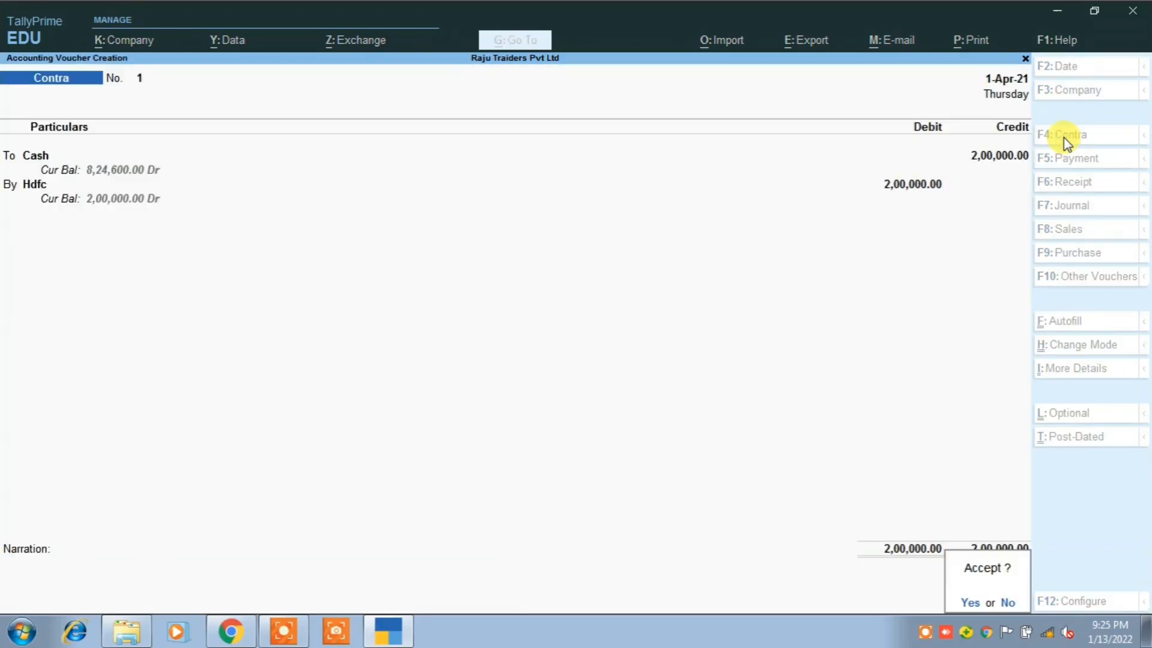
key(Return)
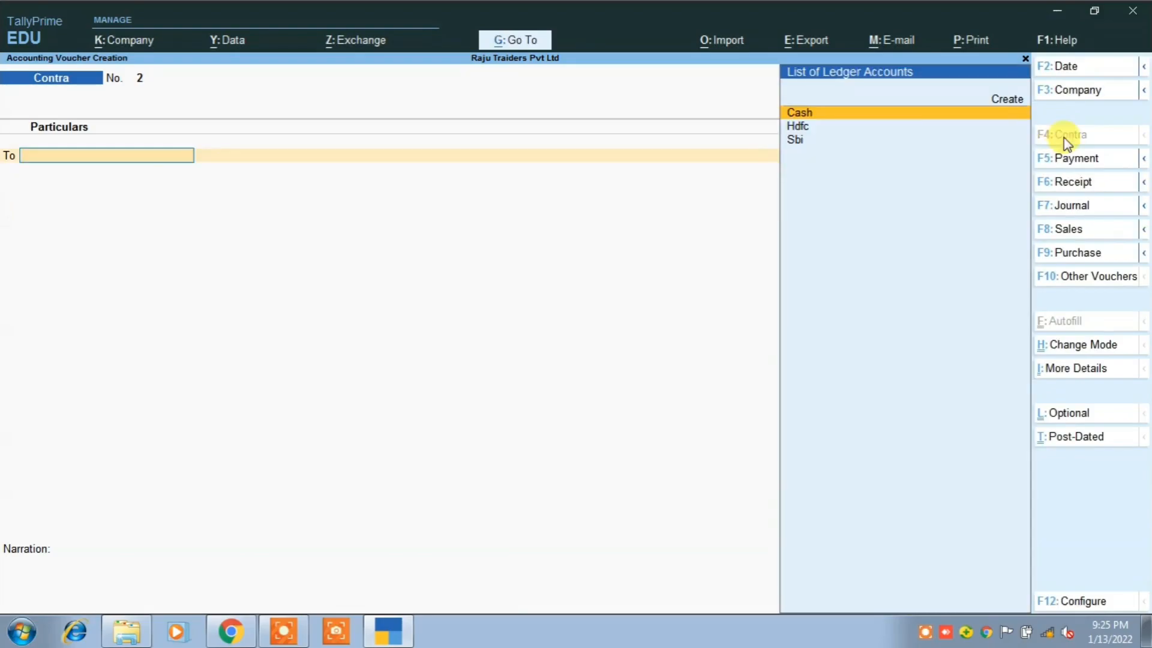
Check transaction 19 in the practice set PDF and start a purchase voucher in TallyPrime with supplier invoice number 1024 dated 1-Apr-21.
key(alt+Tab)
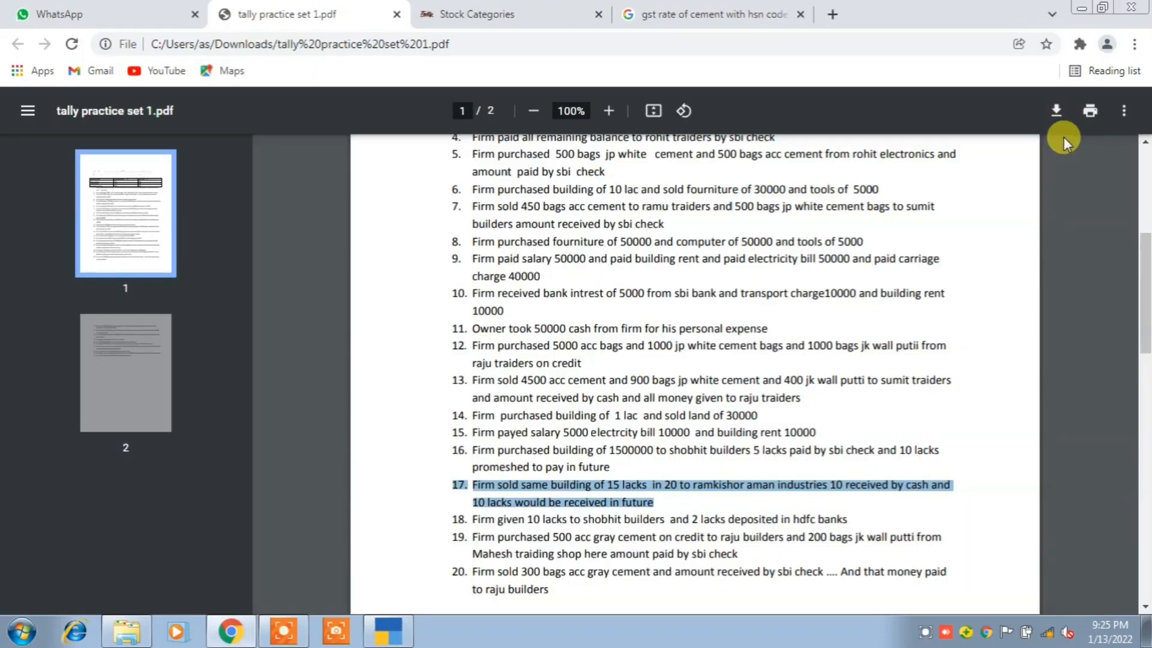
drag(723, 519, 709, 519)
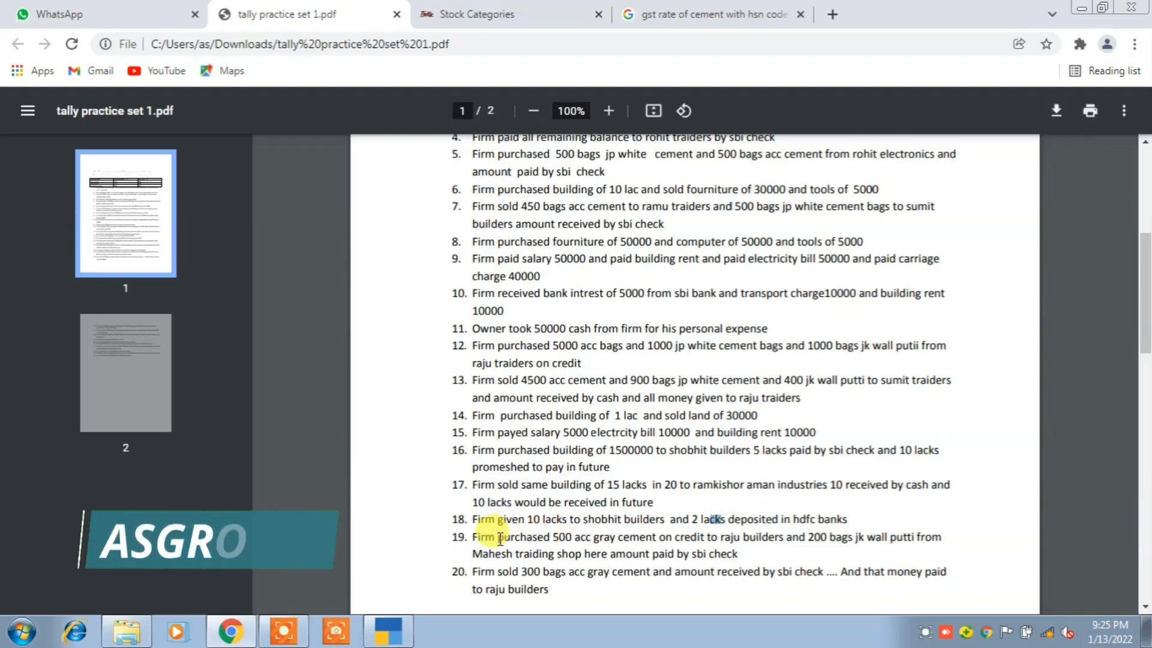
drag(473, 537, 761, 558)
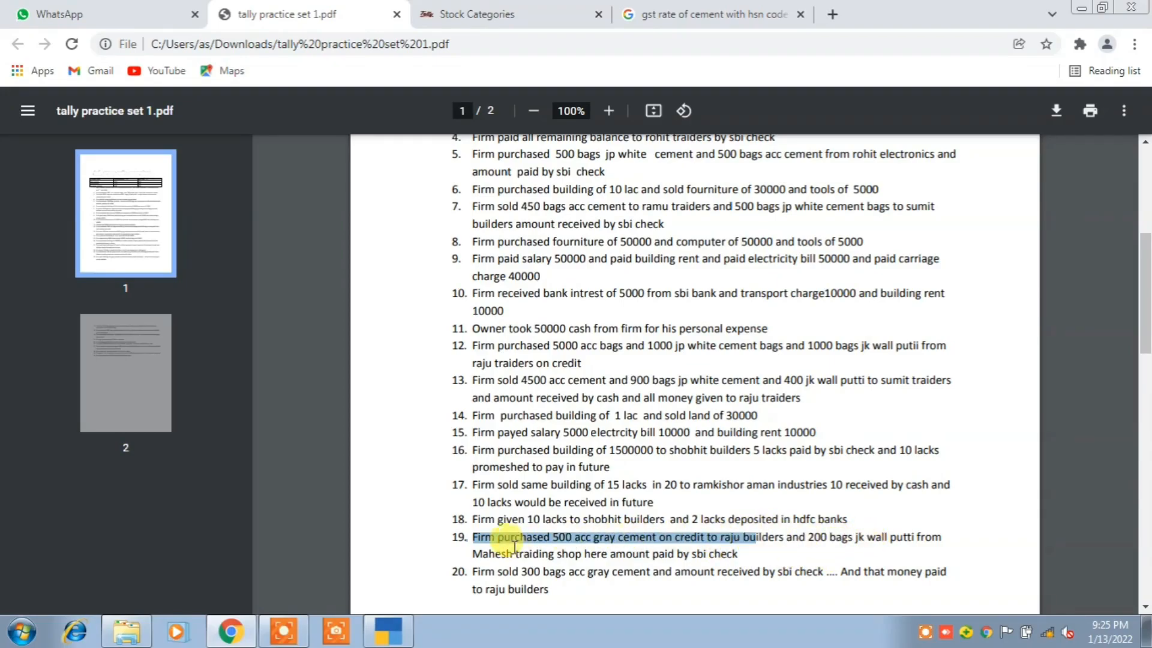
key(alt+Tab)
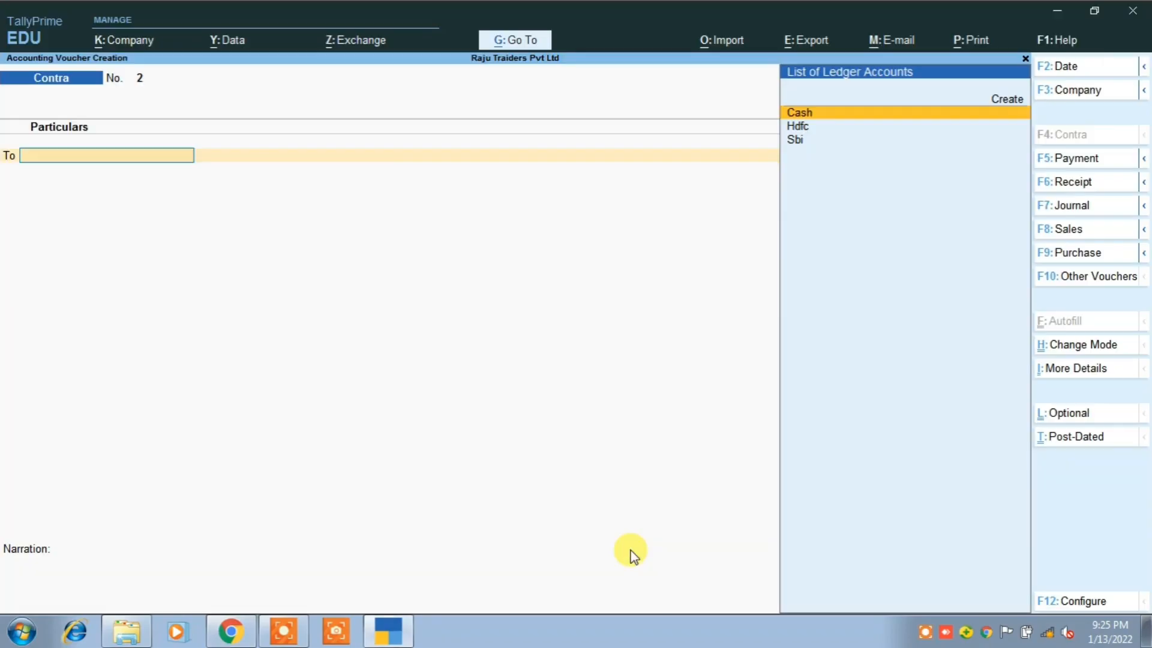
click(1085, 255)
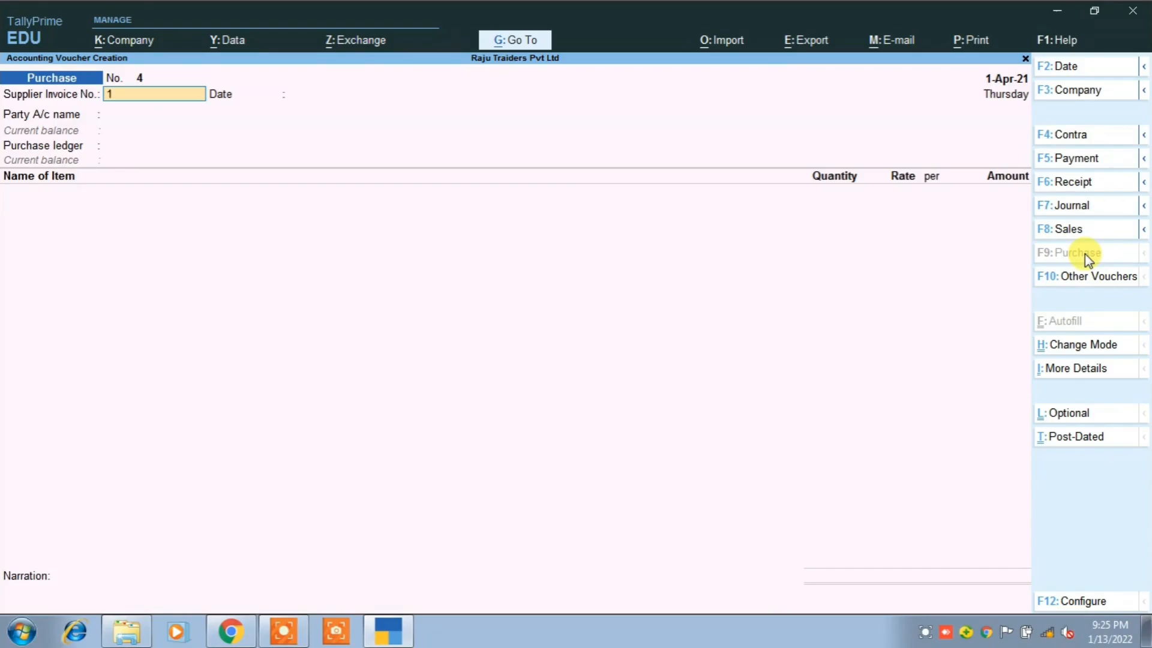
text(1024)
key(Return)
key(Return)
key(Return)
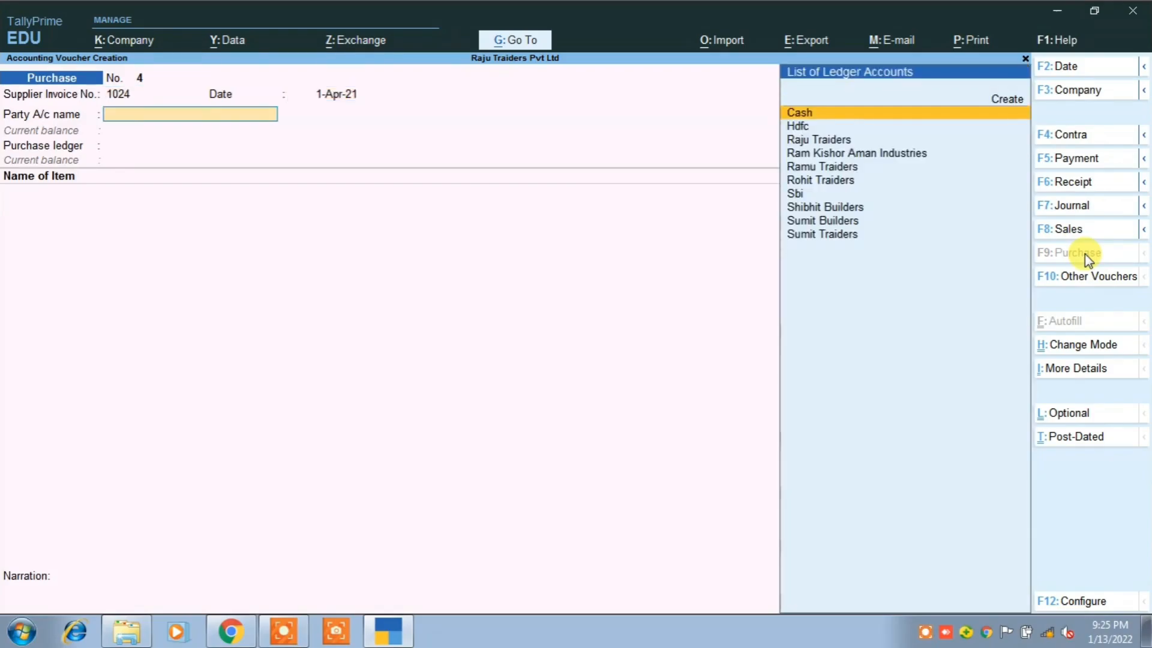
Set Raju Traiders as the party account with default party details and Purchase as the purchase ledger.
key(Escape)
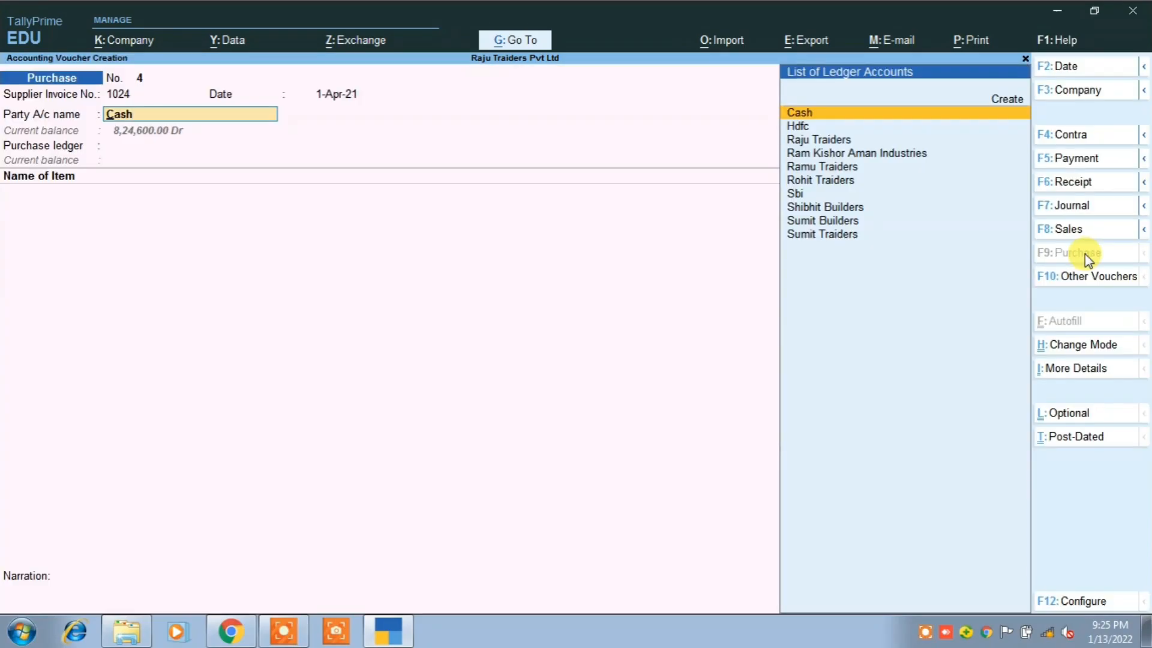
key(Down)
key(Down)
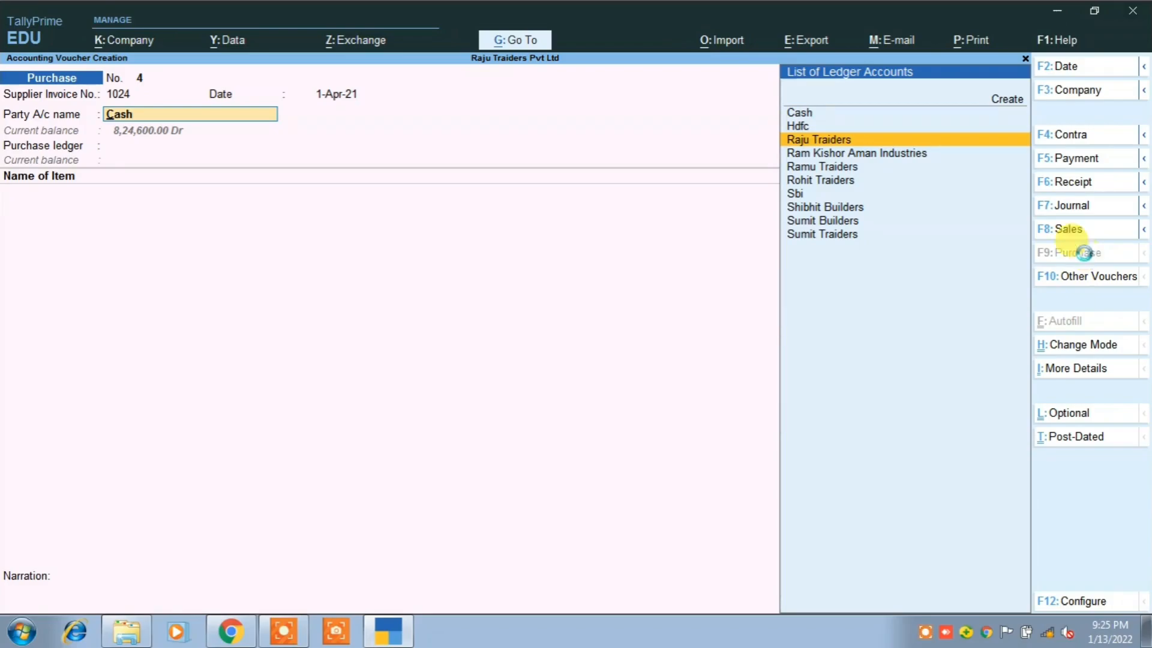
key(Return)
key(Return)
key(Return)
key(Return)
key(Return)
key(Return)
key(Return)
key(Return)
key(Return)
key(Return)
key(Return)
key(Return)
key(Return)
key(Return)
key(Return)
key(Return)
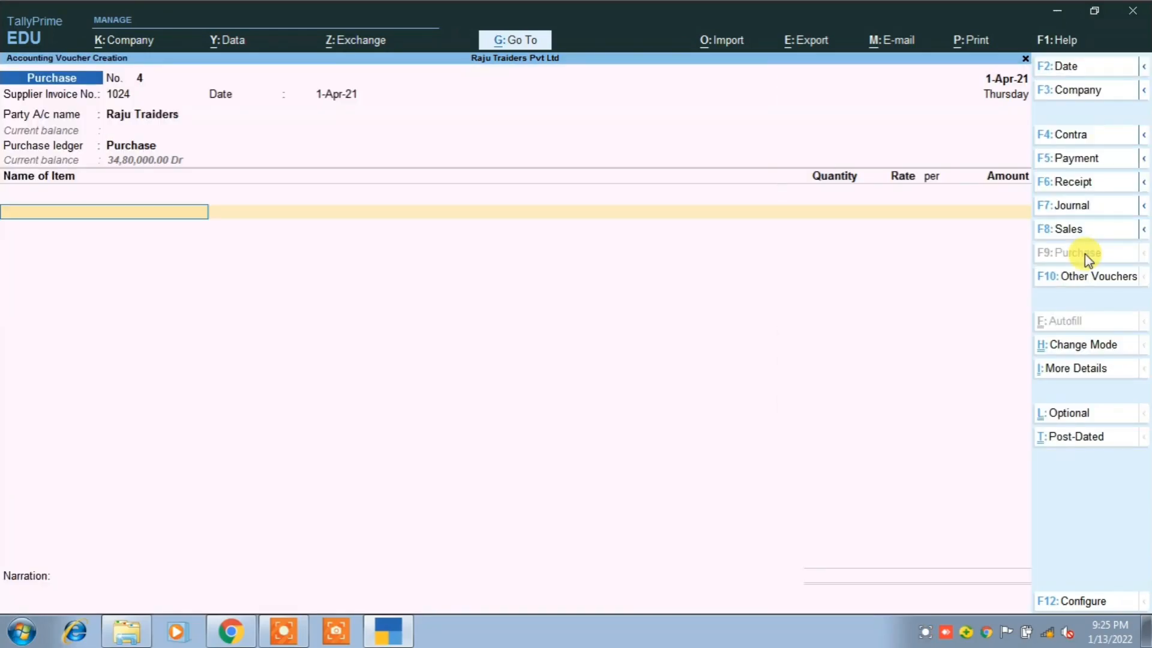
Enter the item Acc Cement with 500 bags at a rate of 270.00 per bag.
text(a)
key(Return)
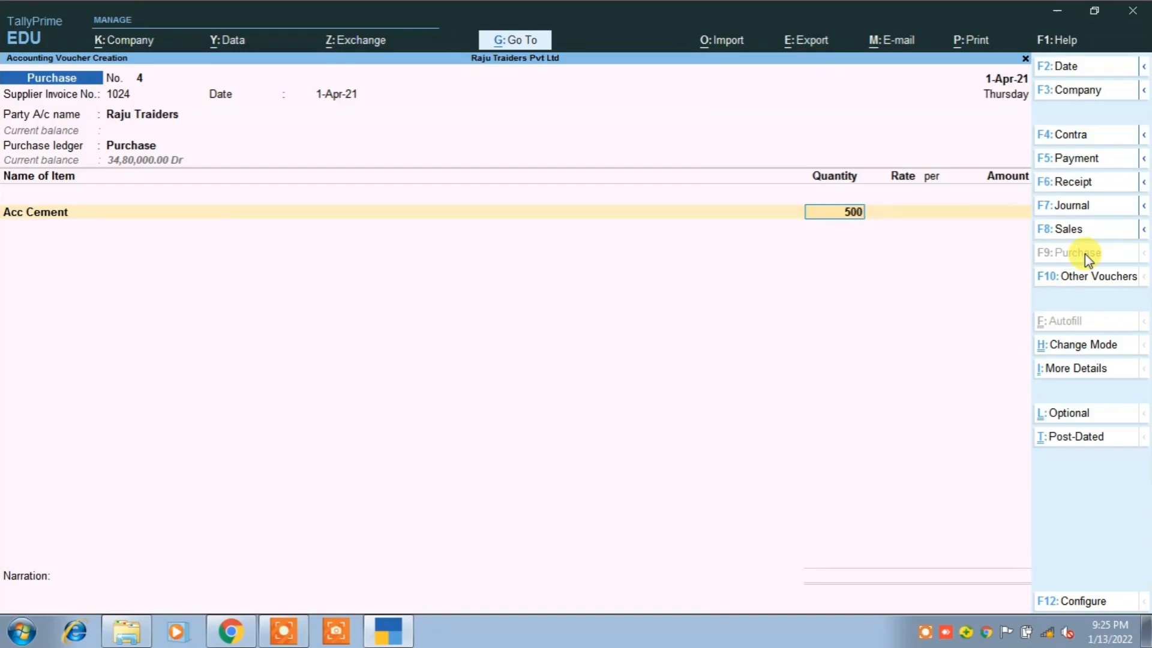
key(Return)
key(Return)
key(Return)
key(Return)
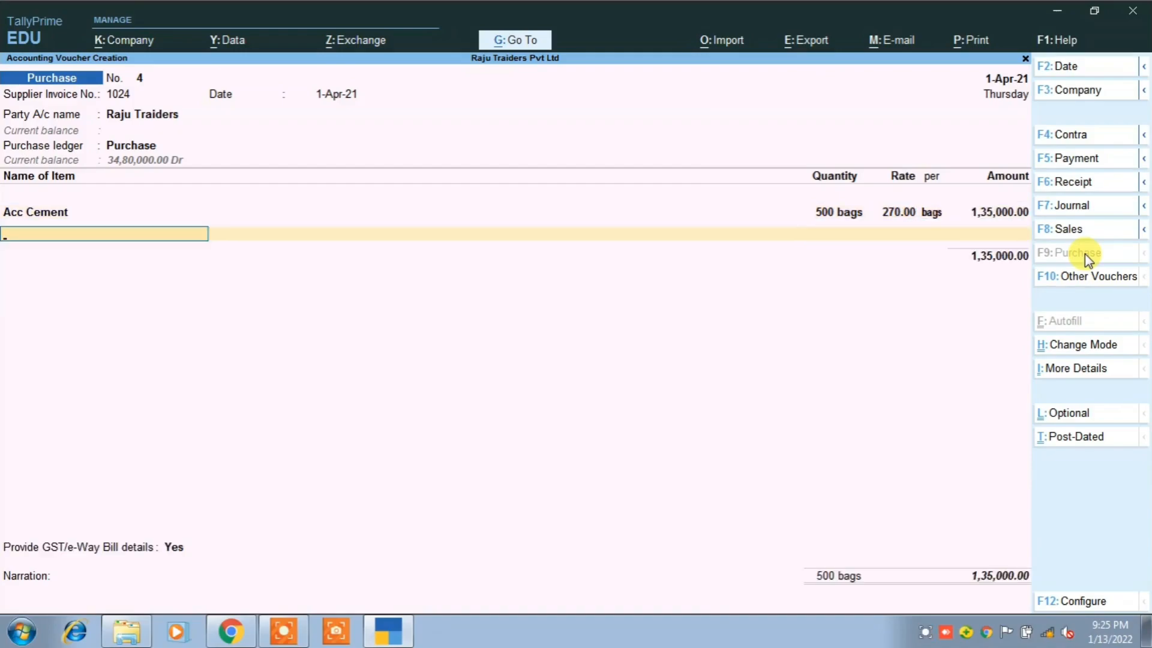
Add the Input C Gst @ 14% and Input S Gst @ 14% tax ledgers below the Acc Cement item.
key(Return)
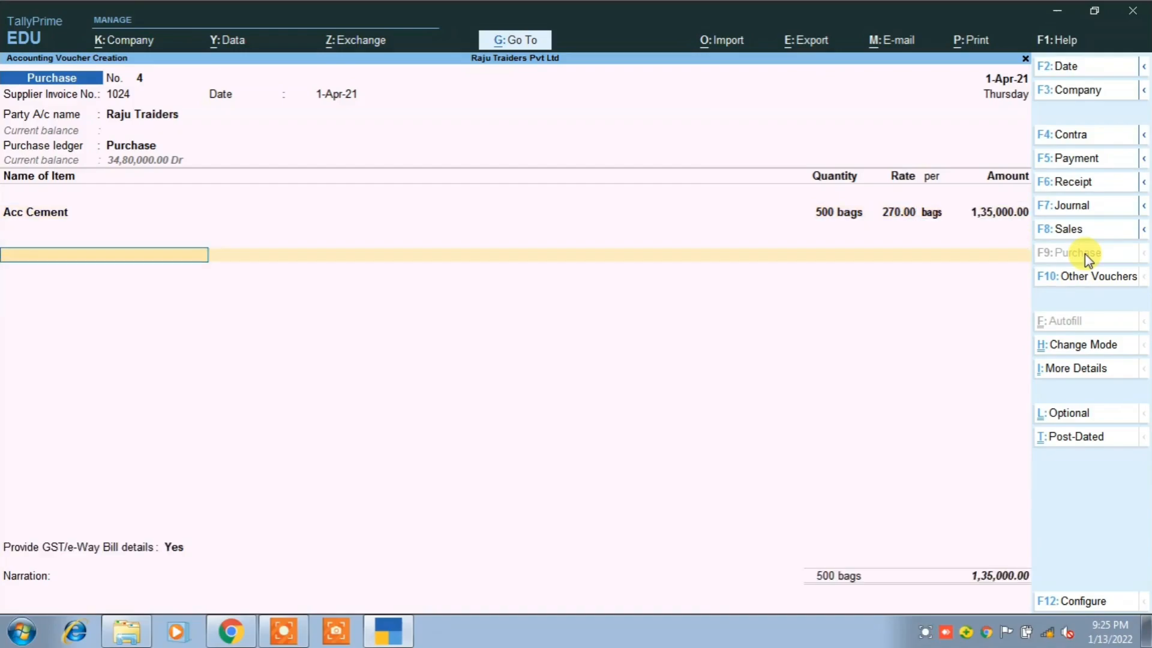
text(i)
key(Down)
key(Down)
key(Up)
key(Return)
key(Return)
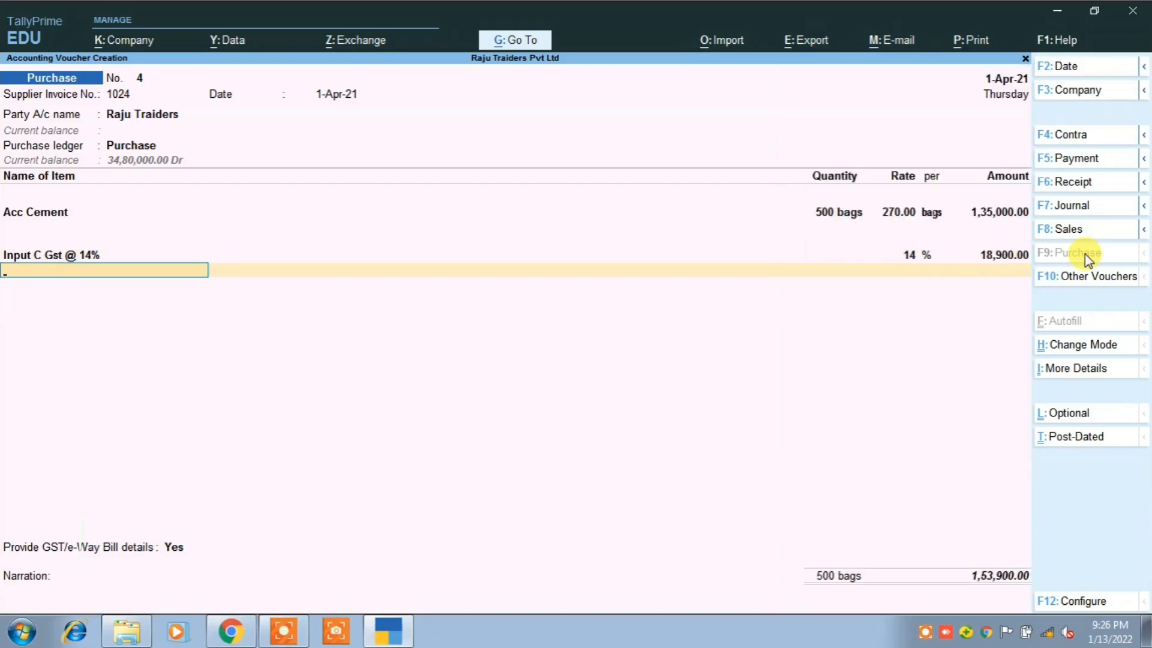
text(i)
key(Down)
key(Return)
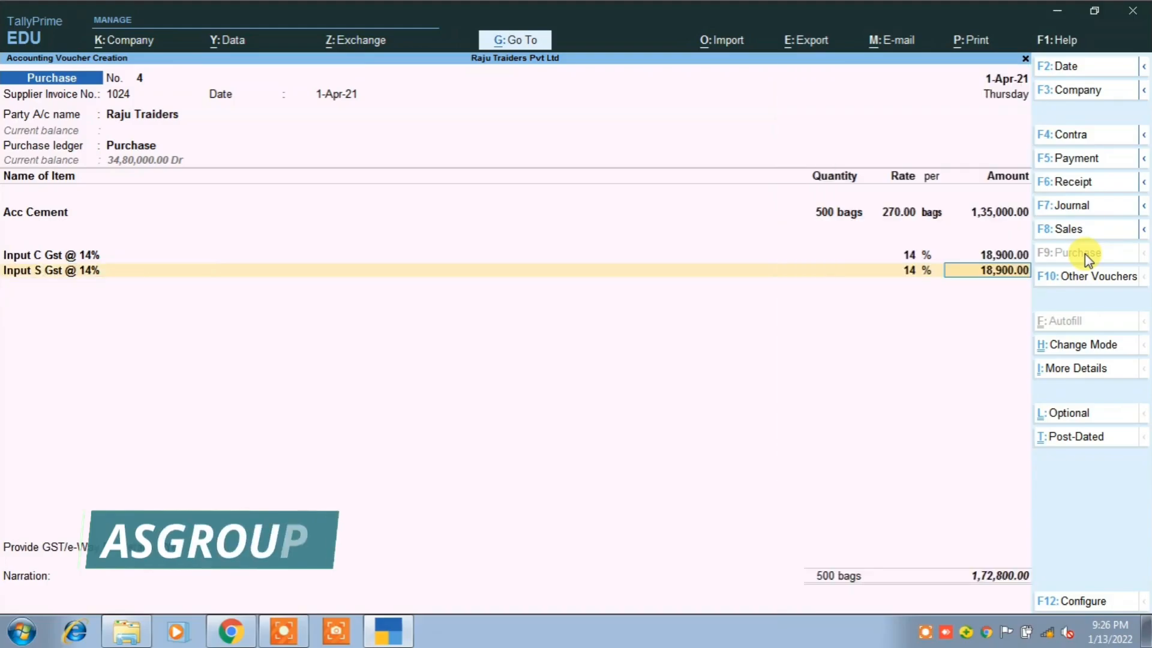
Preview the purchase invoice enlarged, examine its party, item and tax details, and return to the voucher.
key(ctrl)
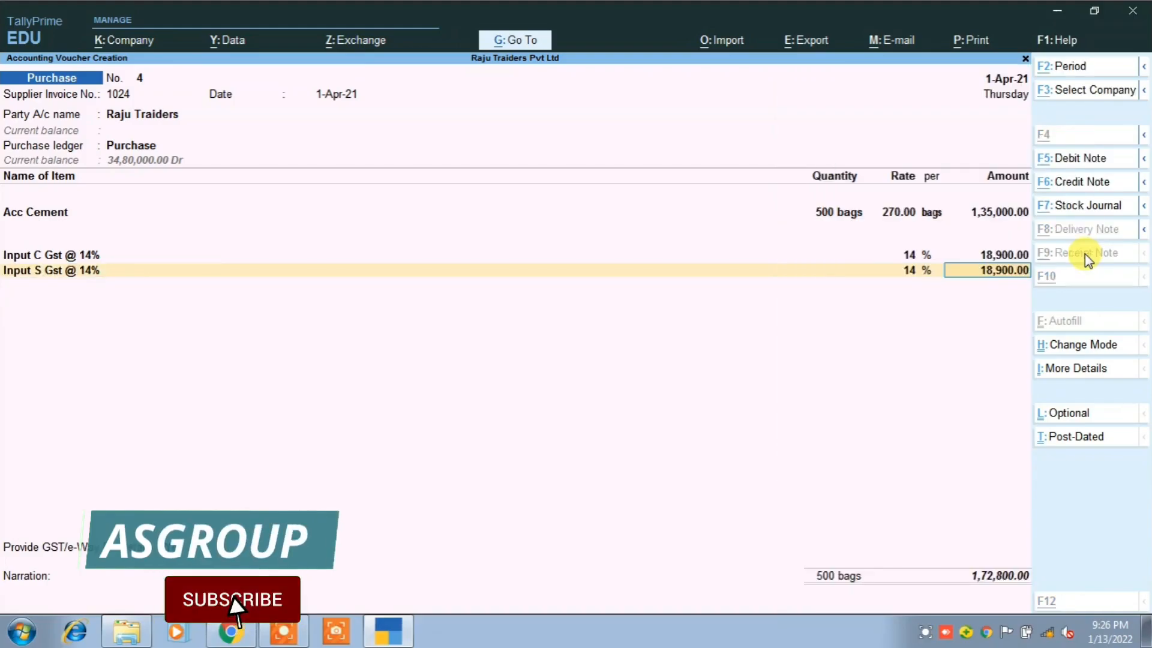
key(alt+p)
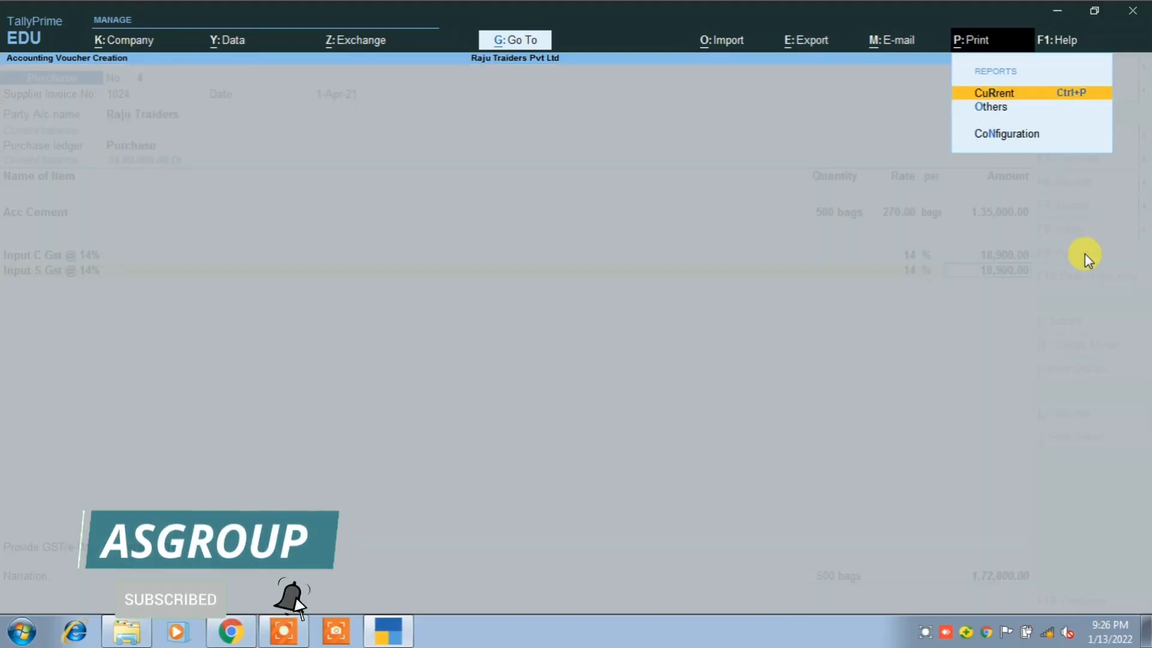
key(Return)
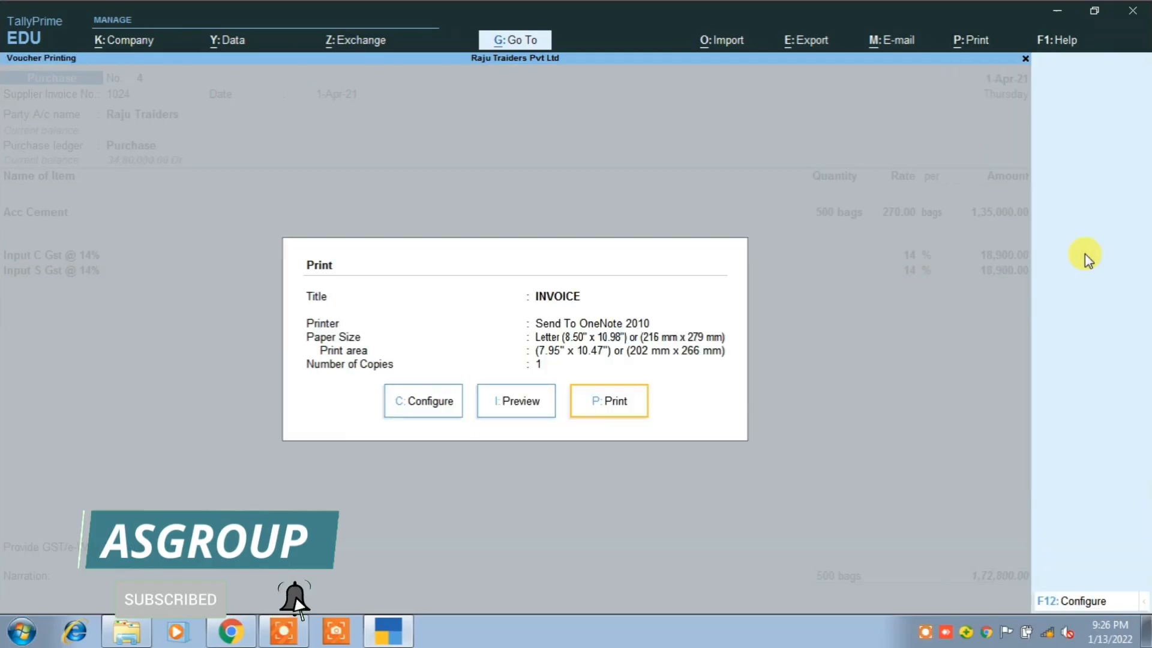
key(Left)
key(Return)
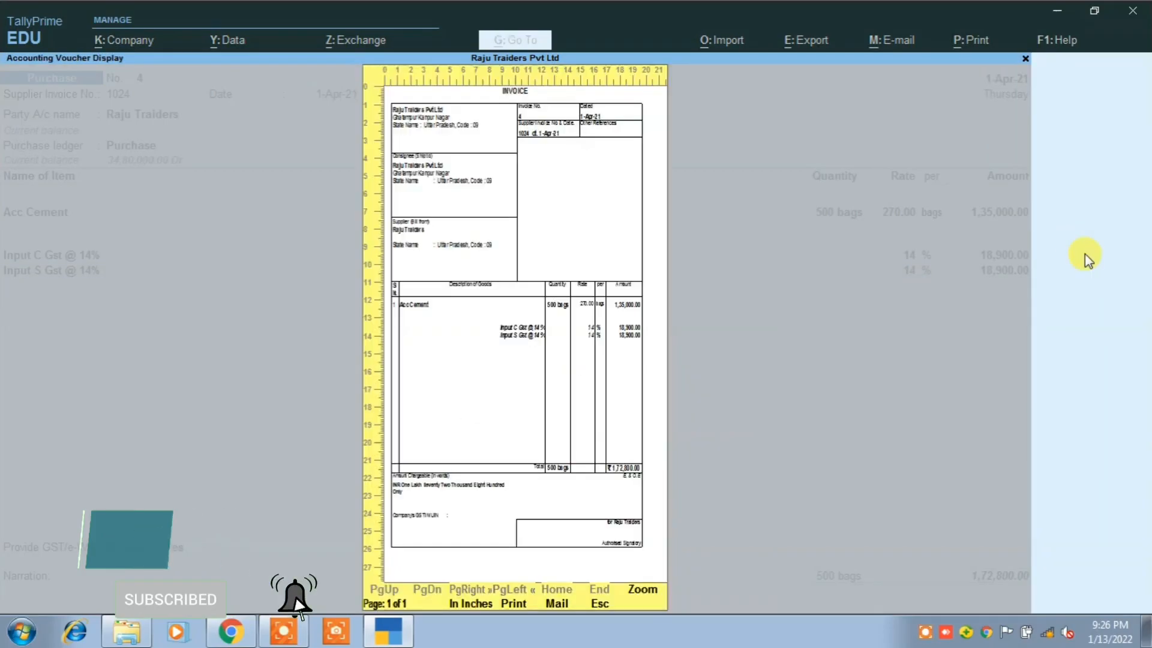
click(642, 590)
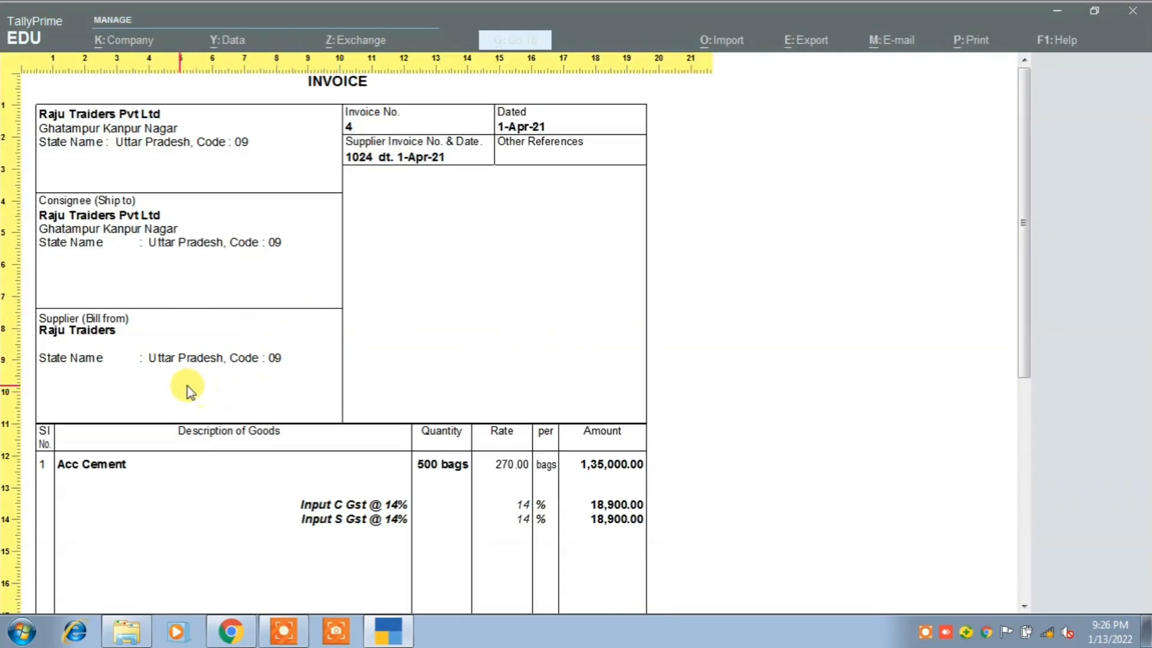
scroll(321, 413, down, 2)
scroll(363, 466, down, 2)
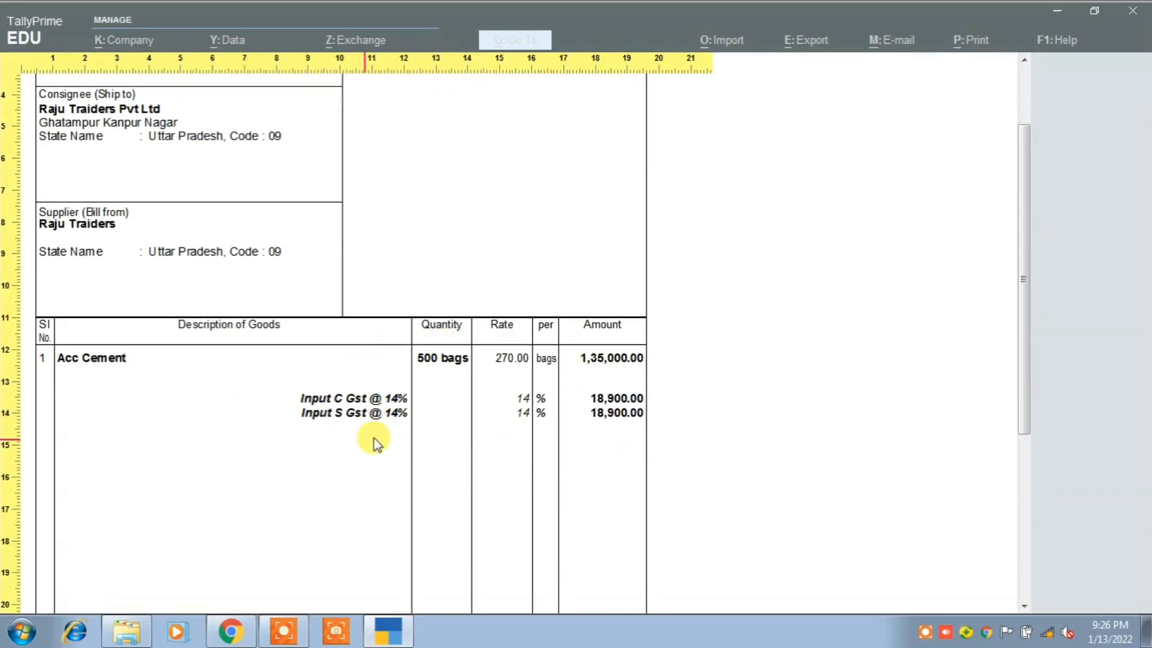
key(Escape)
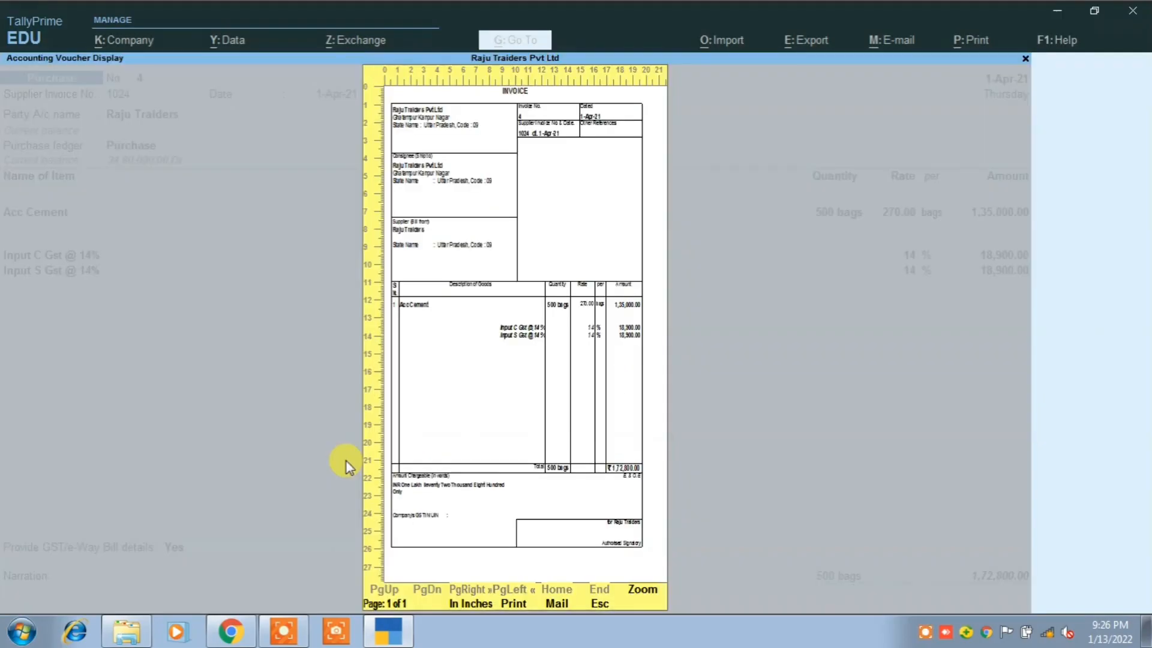
key(Escape)
key(Escape)
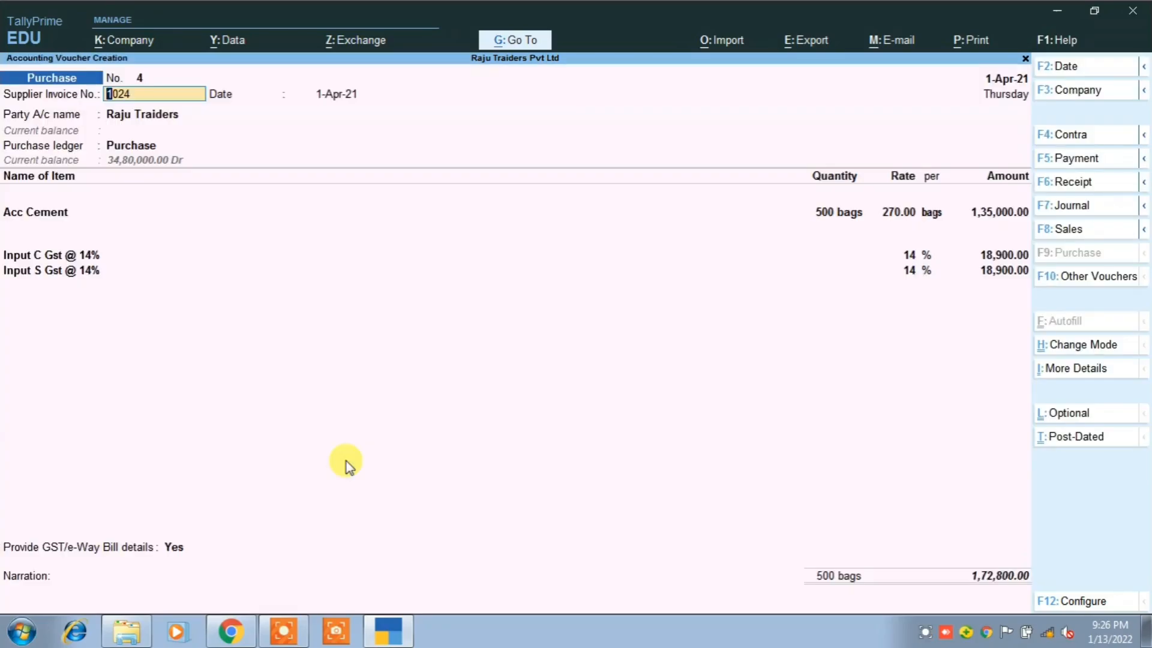
Save the Raju Traiders purchase voucher for the Acc Cement.
key(ctrl)
key(ctrl)
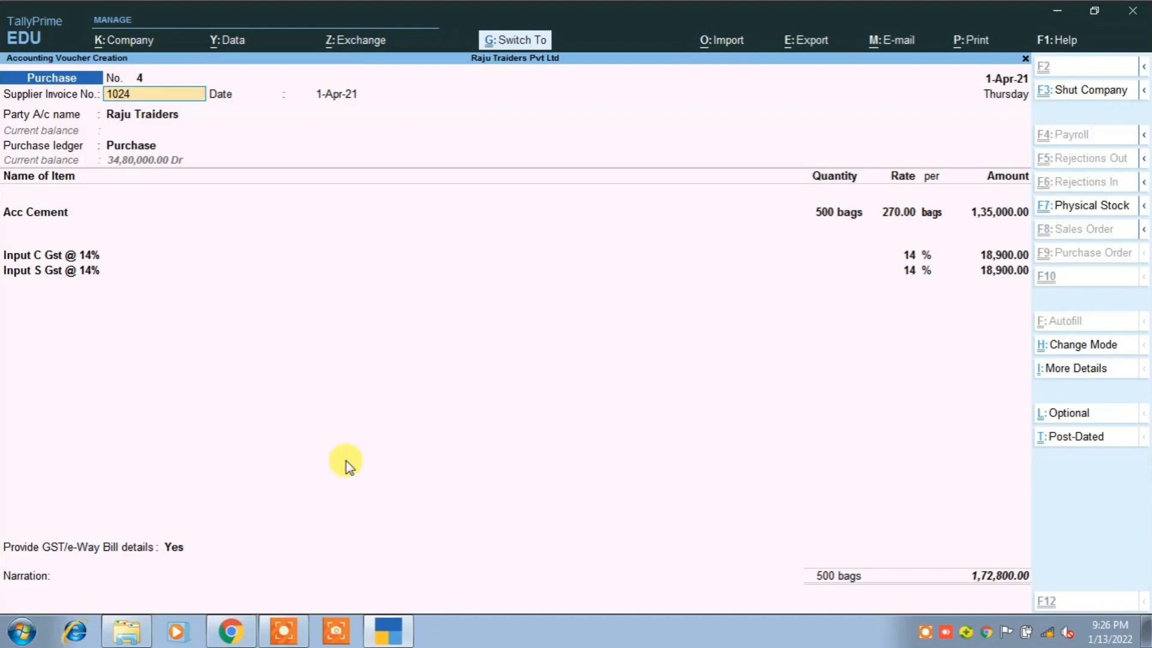
key(ctrl+a)
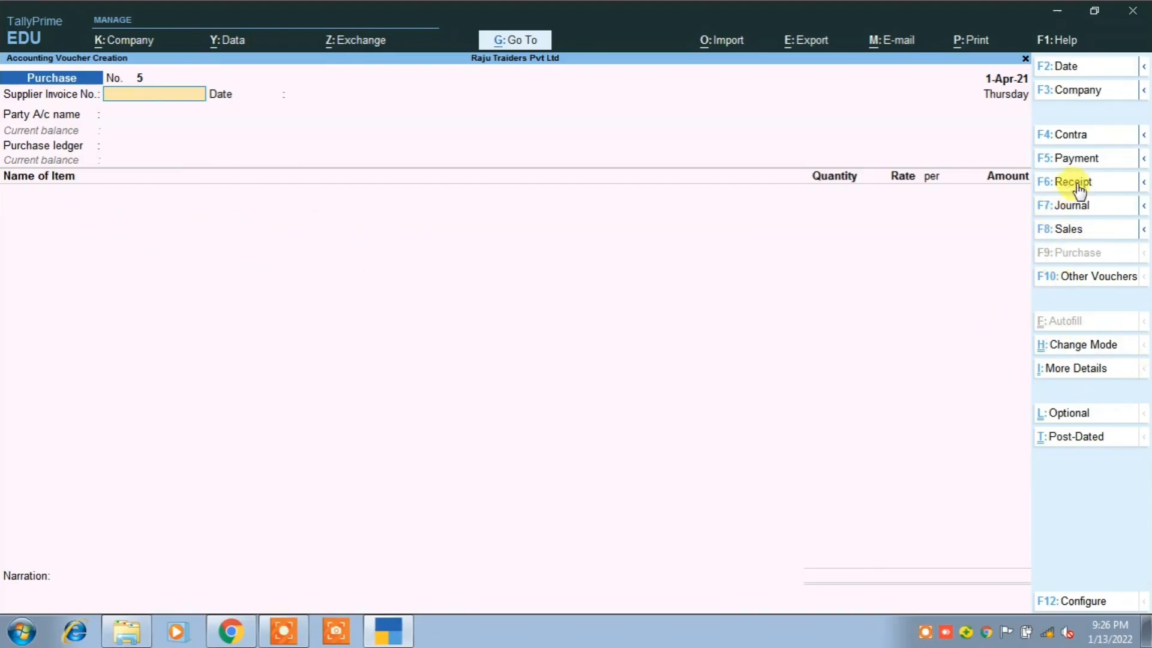
click(1078, 160)
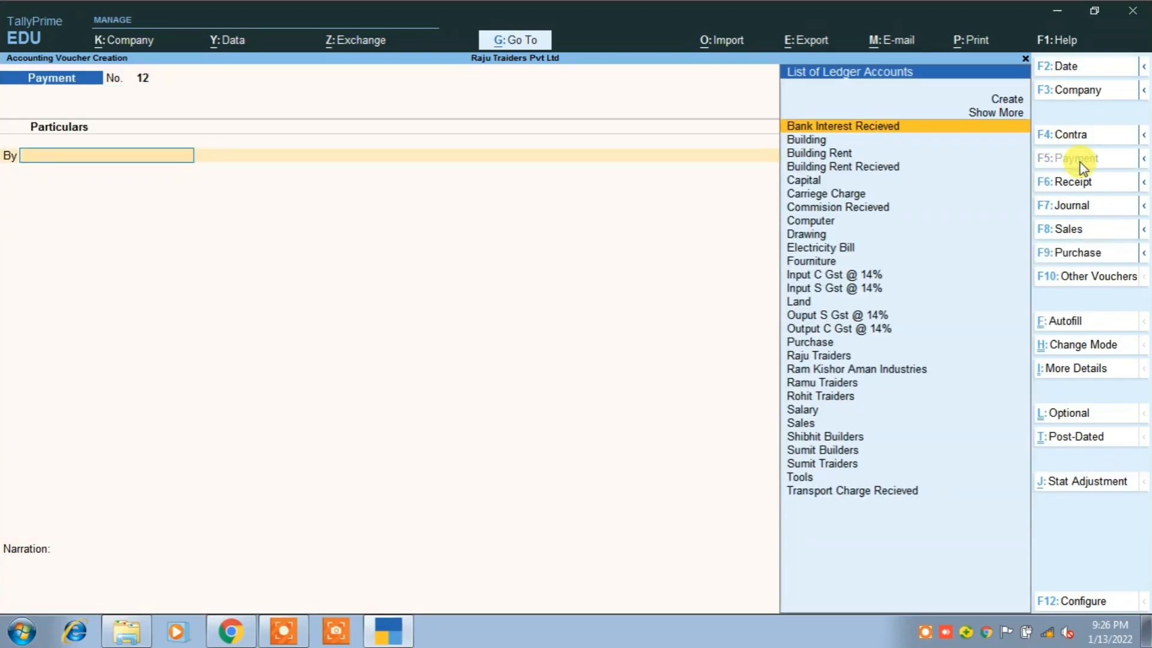
text(R)
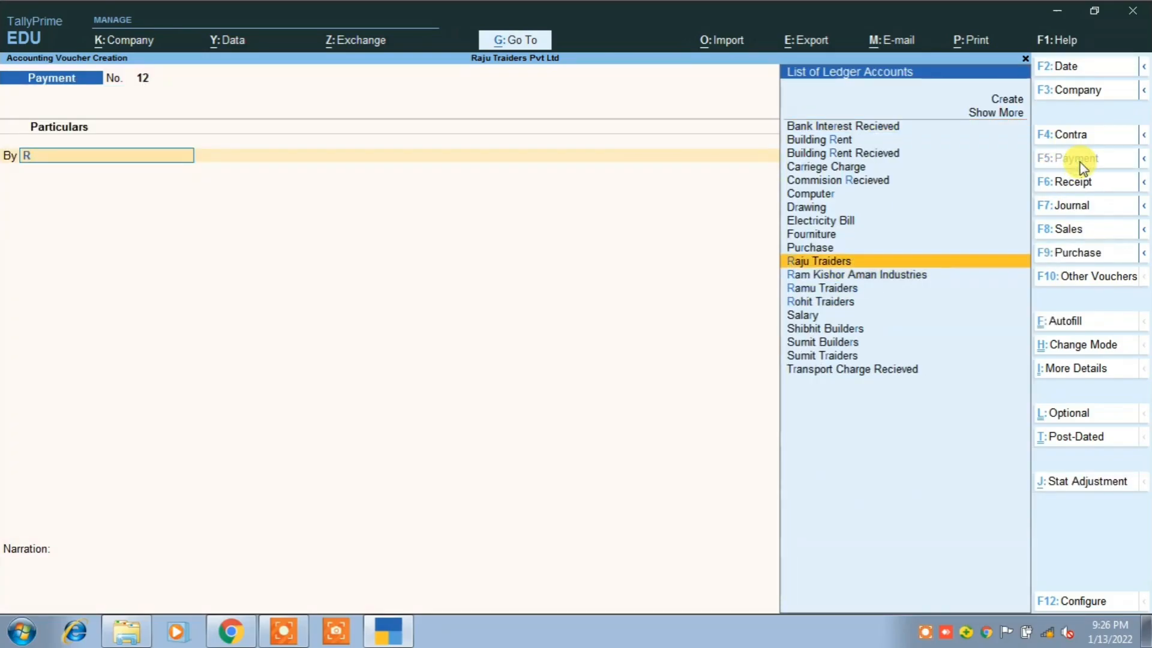
key(Return)
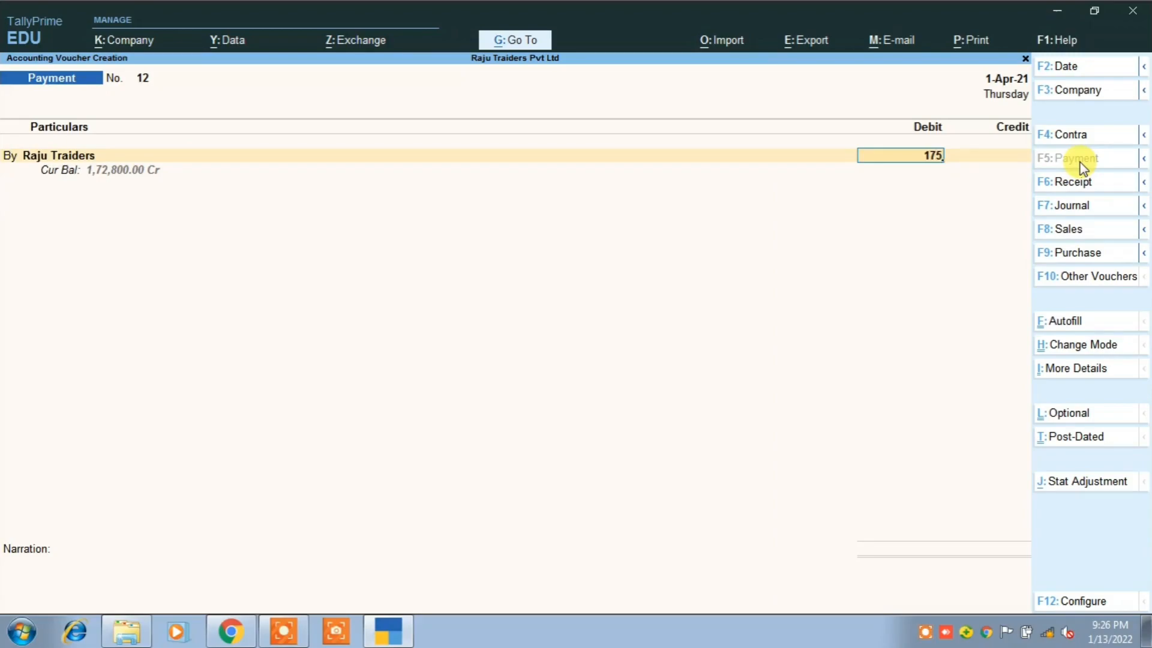
key(Escape)
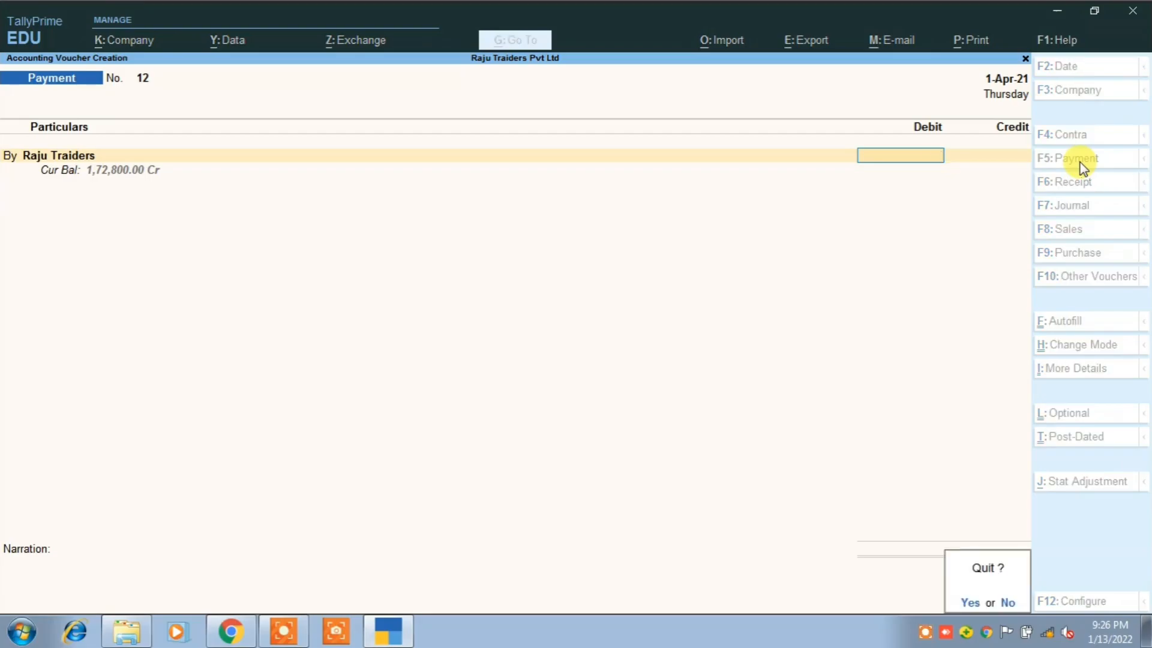
key(Return)
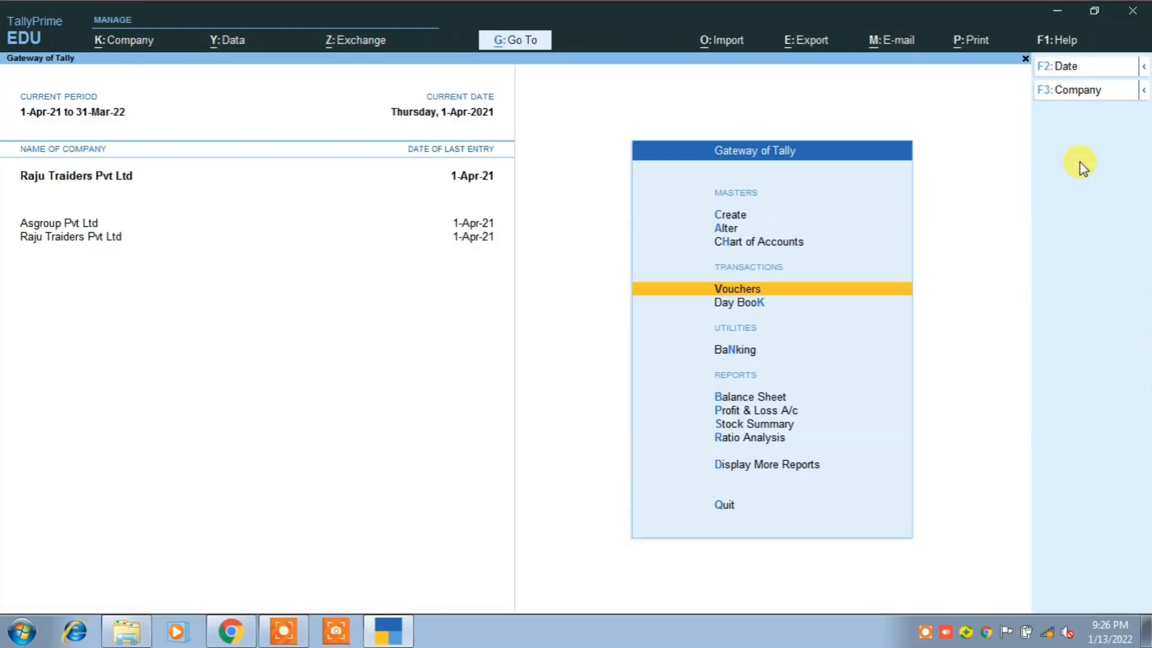
Display the outstanding payables report from the statements of accounts.
key(Down)
key(Down)
key(Down)
key(Down)
key(Down)
key(Down)
key(Down)
key(Down)
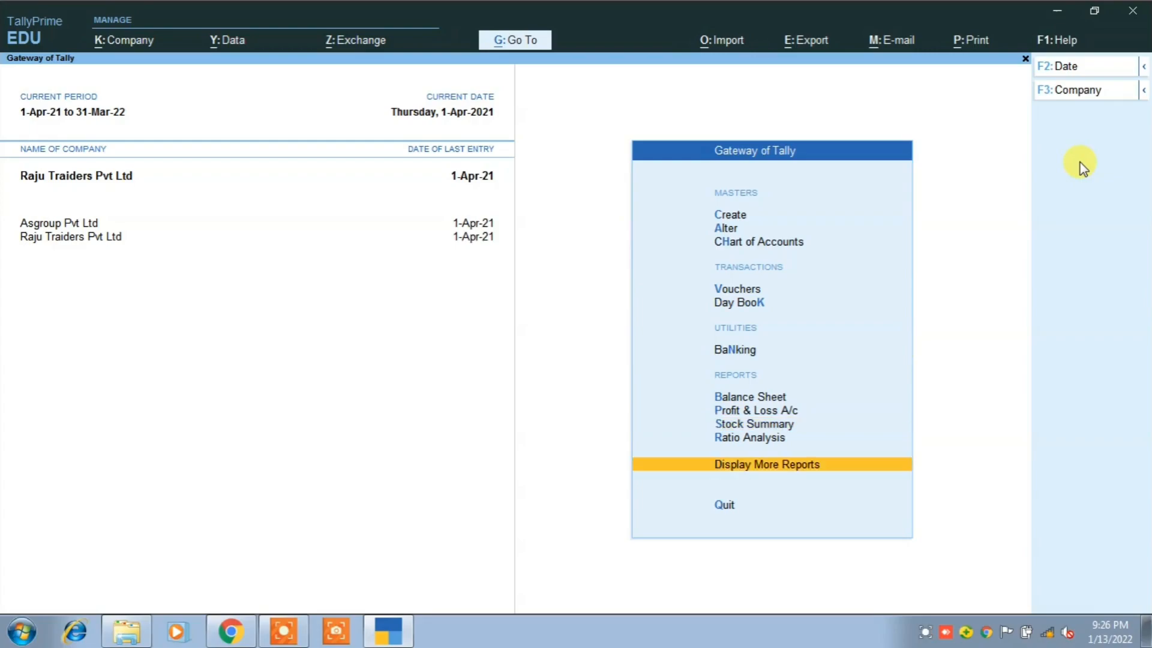
key(Up)
key(Return)
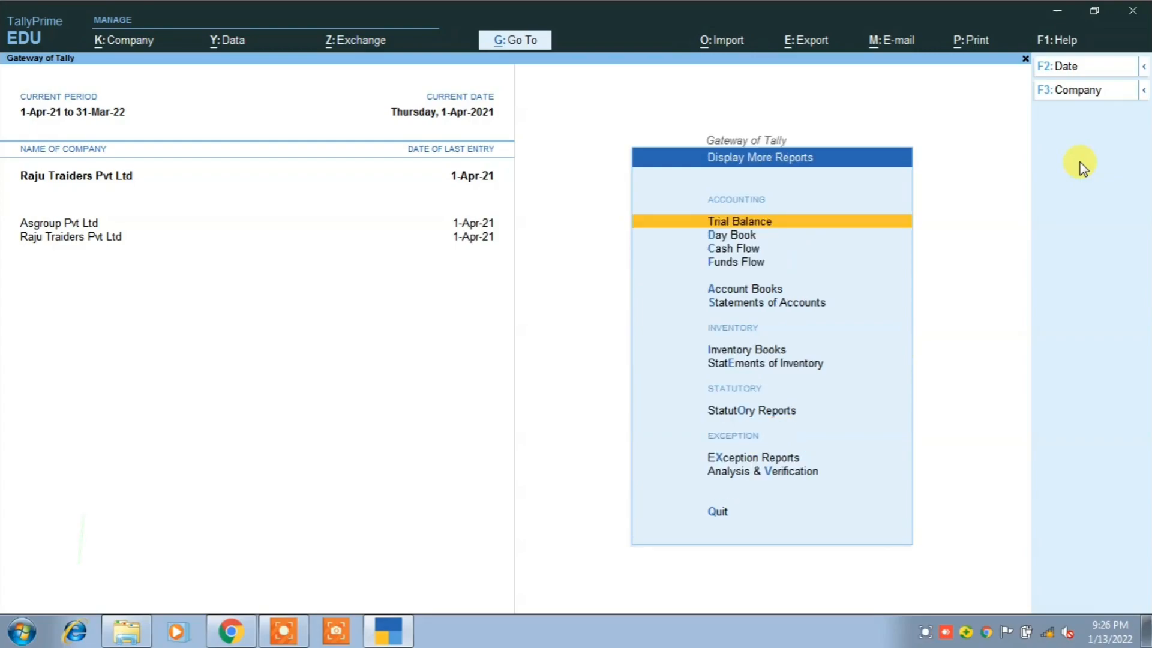
key(Down)
key(Down)
key(Down)
key(Down)
key(Down)
key(Return)
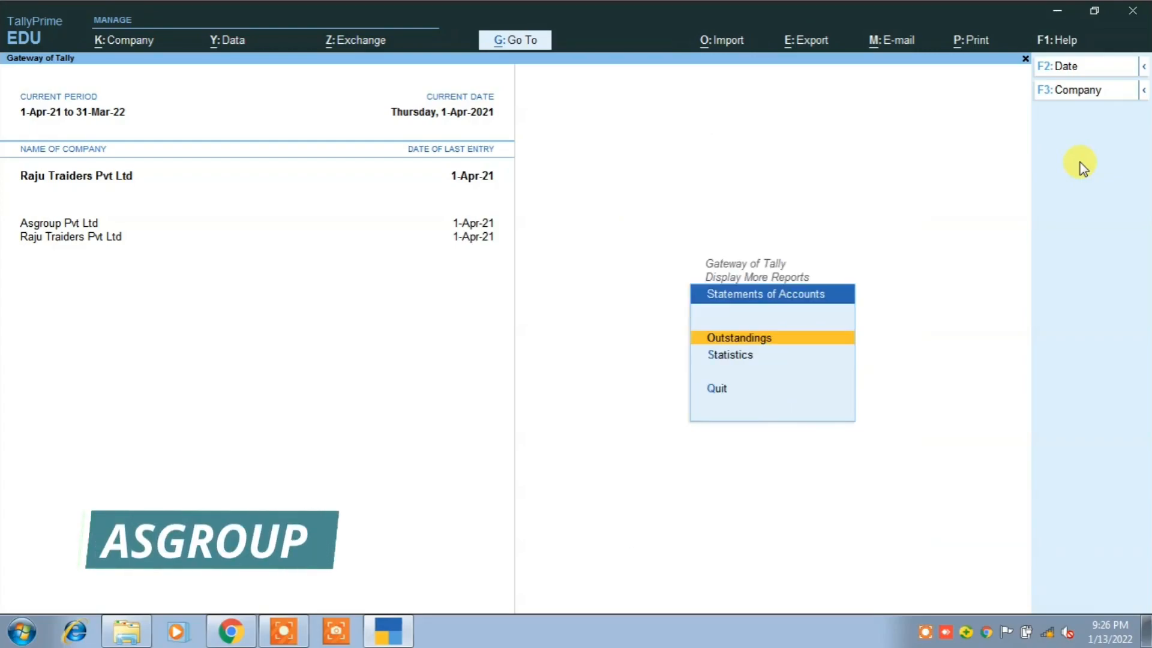
key(Return)
key(Down)
key(Return)
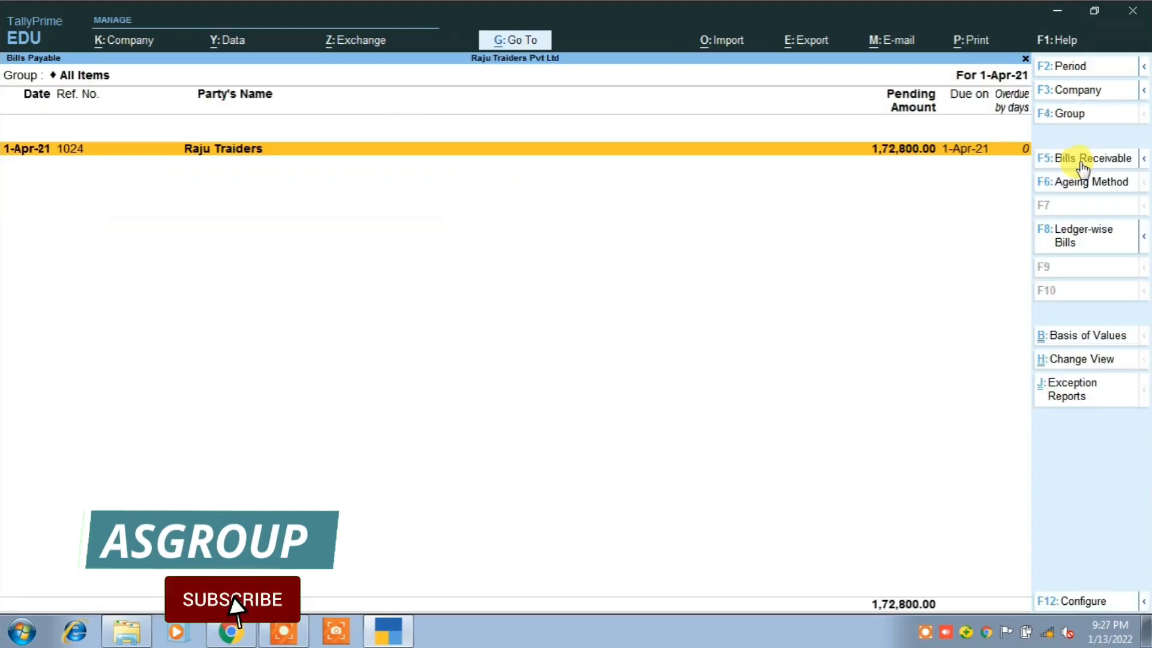
Show the Bills Payable report in detail, examine the vouchers listed under Raju Traiders, and leave the reports.
key(alt+F1)
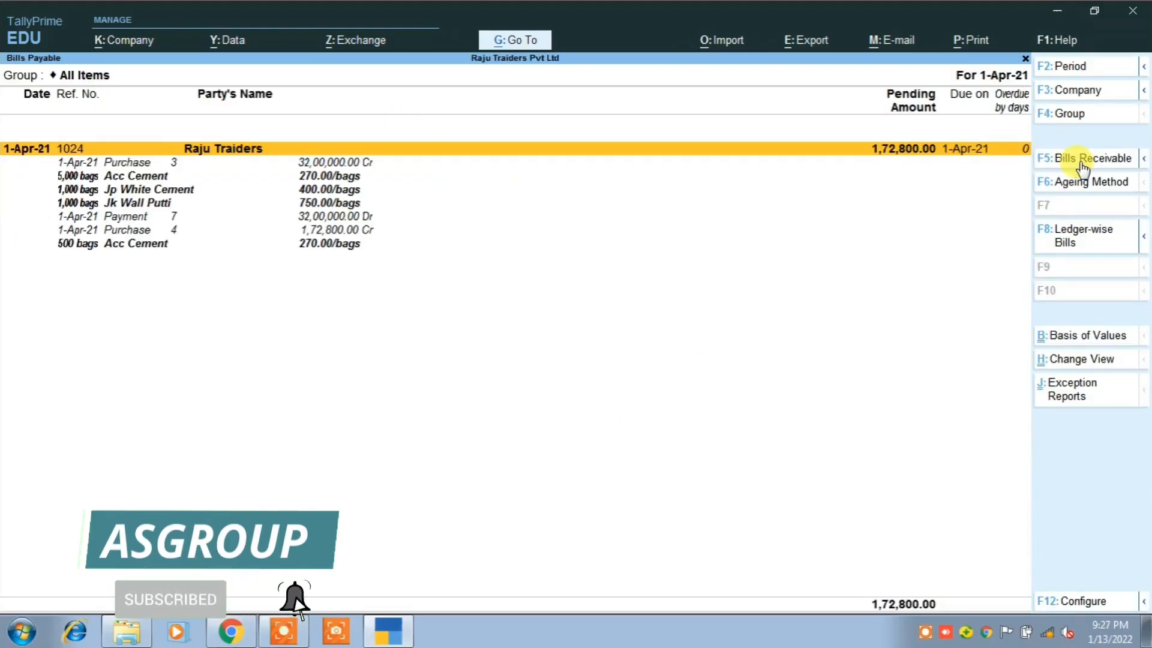
key(Down)
key(Down)
key(Down)
key(Down)
key(Down)
key(Down)
key(Down)
key(Up)
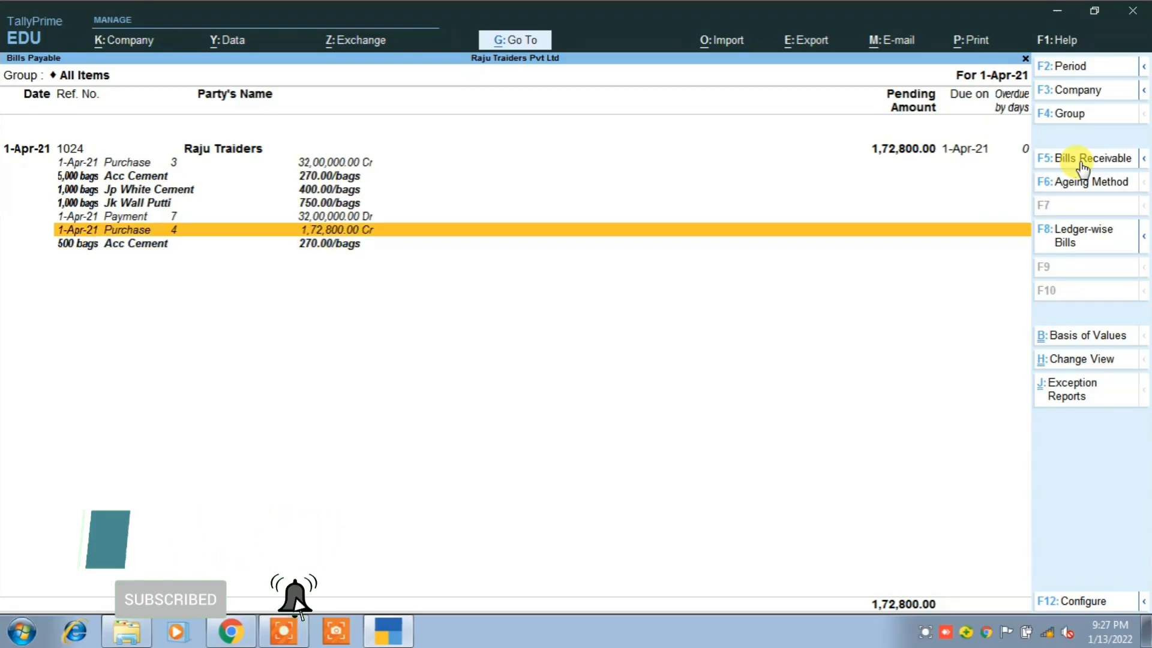
key(Escape)
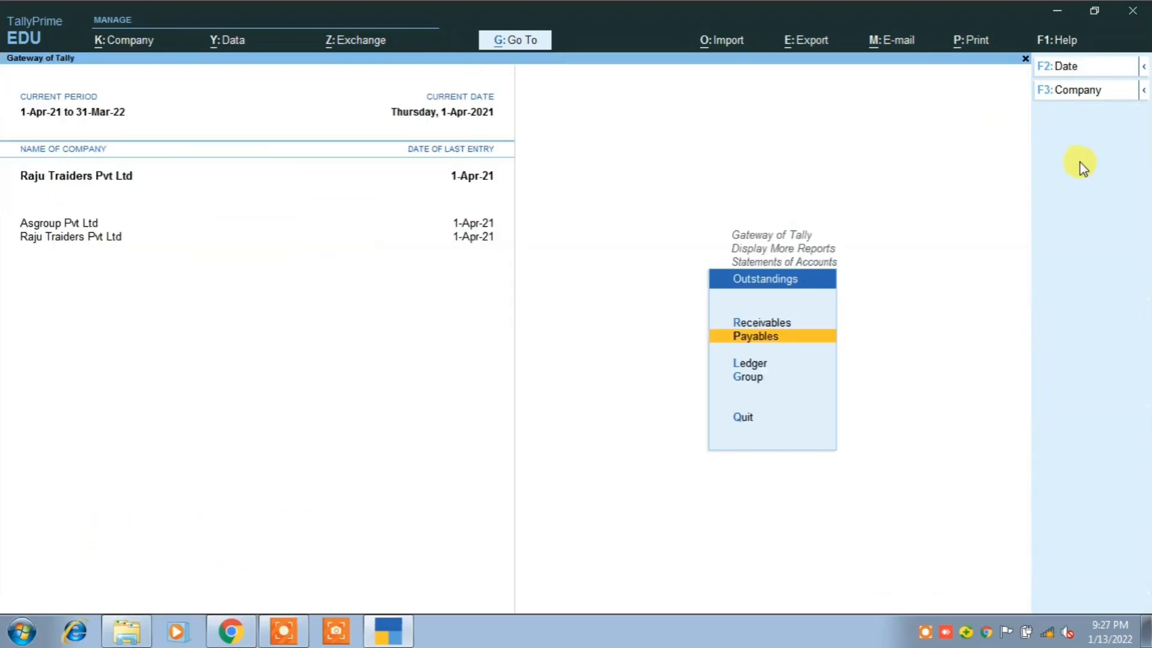
key(Escape)
key(Escape)
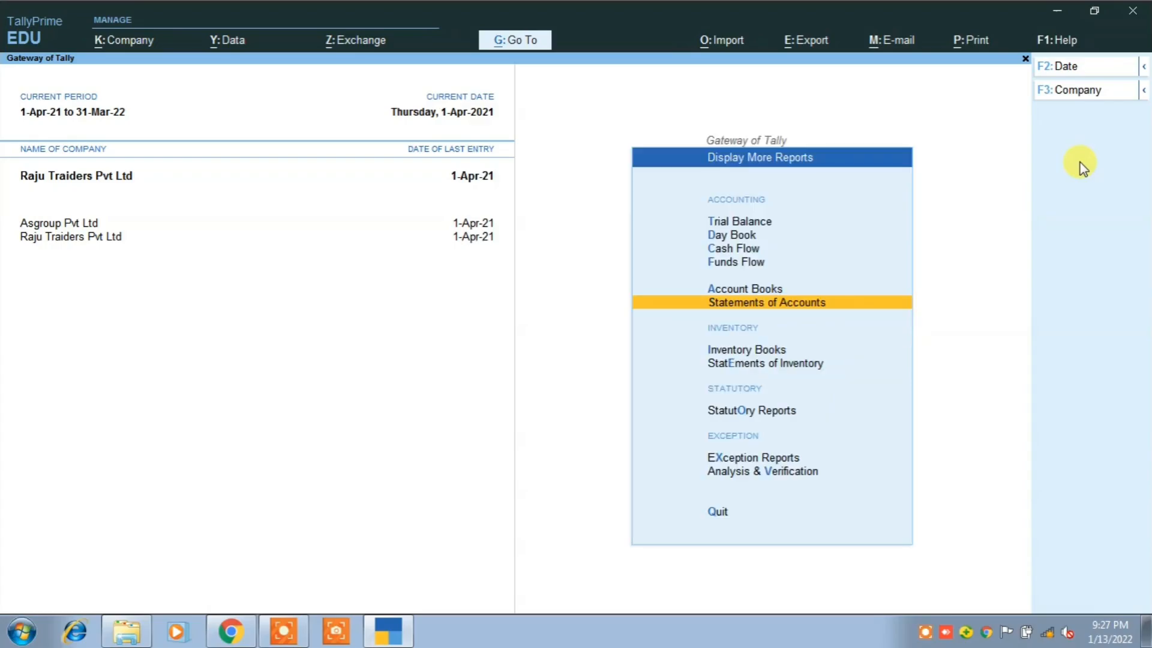
key(Escape)
Start a payment voucher and debit Raju Traiders with 1,72,000.00.
key(Up)
key(Up)
key(Up)
key(Up)
key(Up)
key(Up)
key(Up)
key(Up)
key(Down)
key(Return)
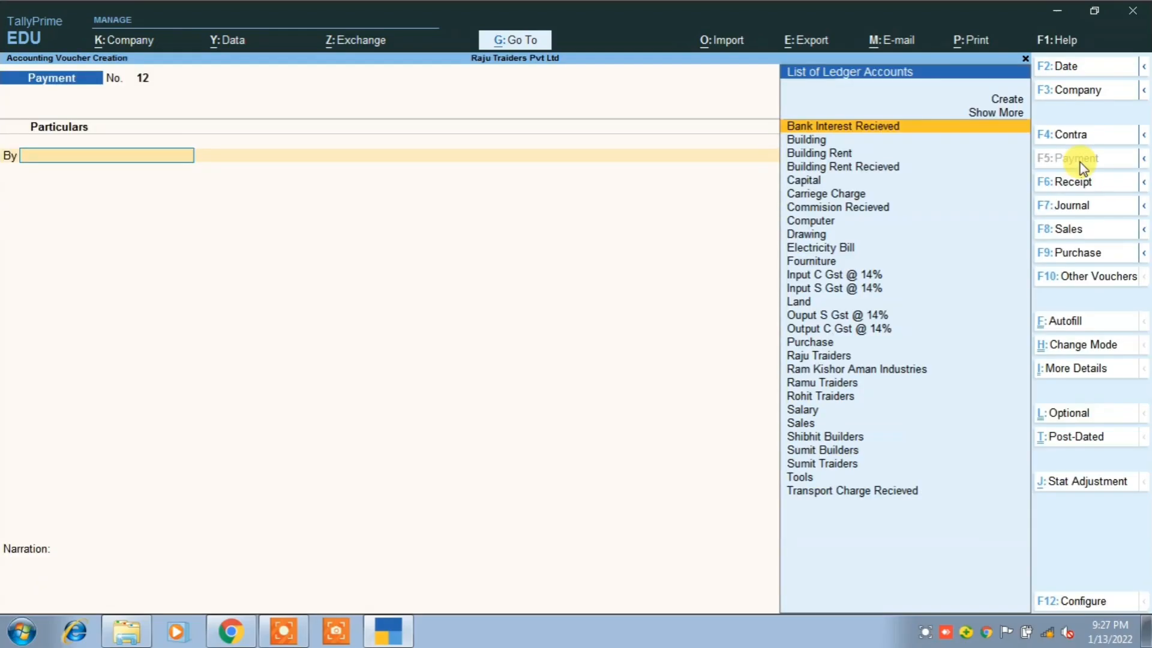
text(r)
key(Down)
key(Up)
key(Return)
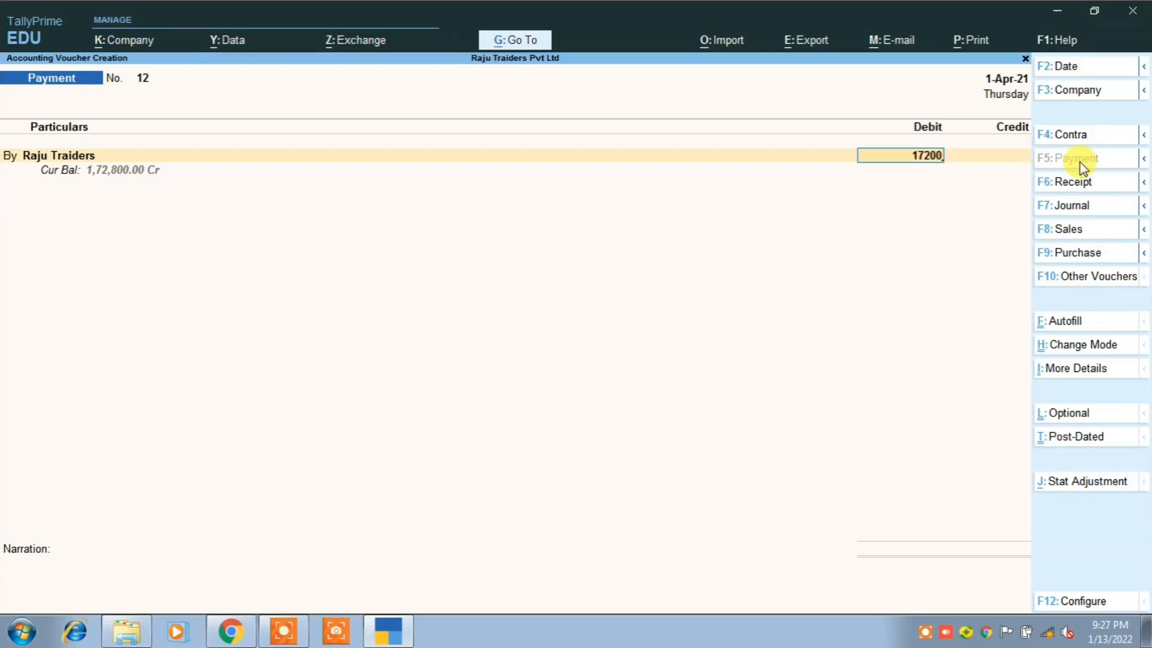
key(Return)
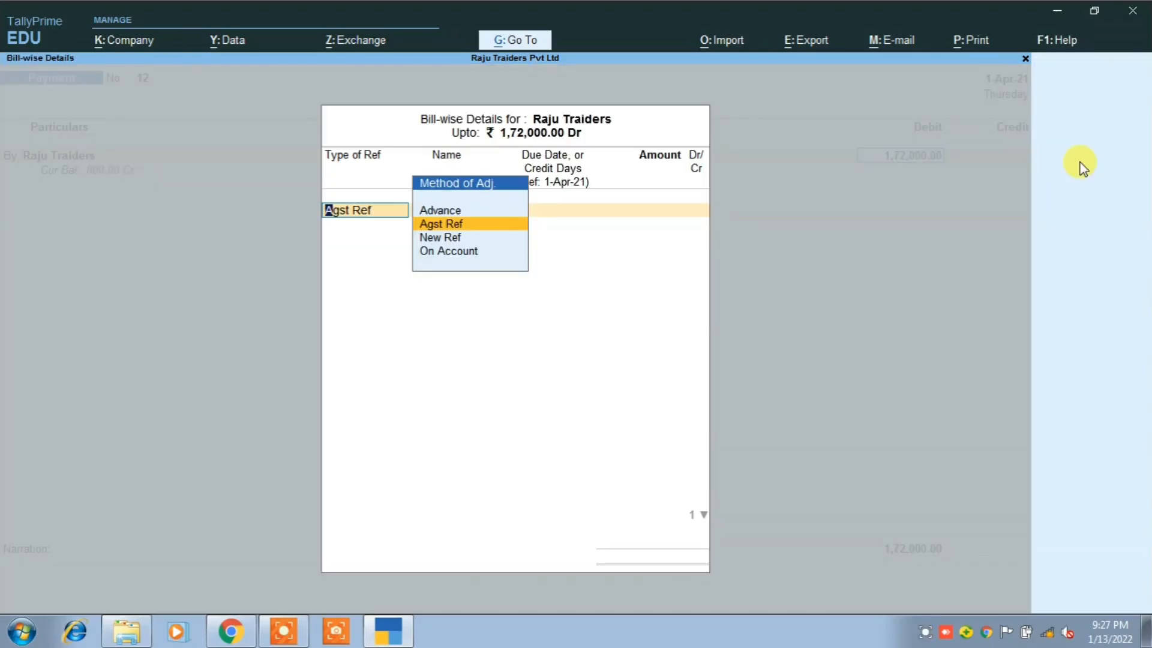
Allocate the 1,72,000.00 against bill reference 1024 and credit the payment to the Sbi ledger.
key(Return)
key(Return)
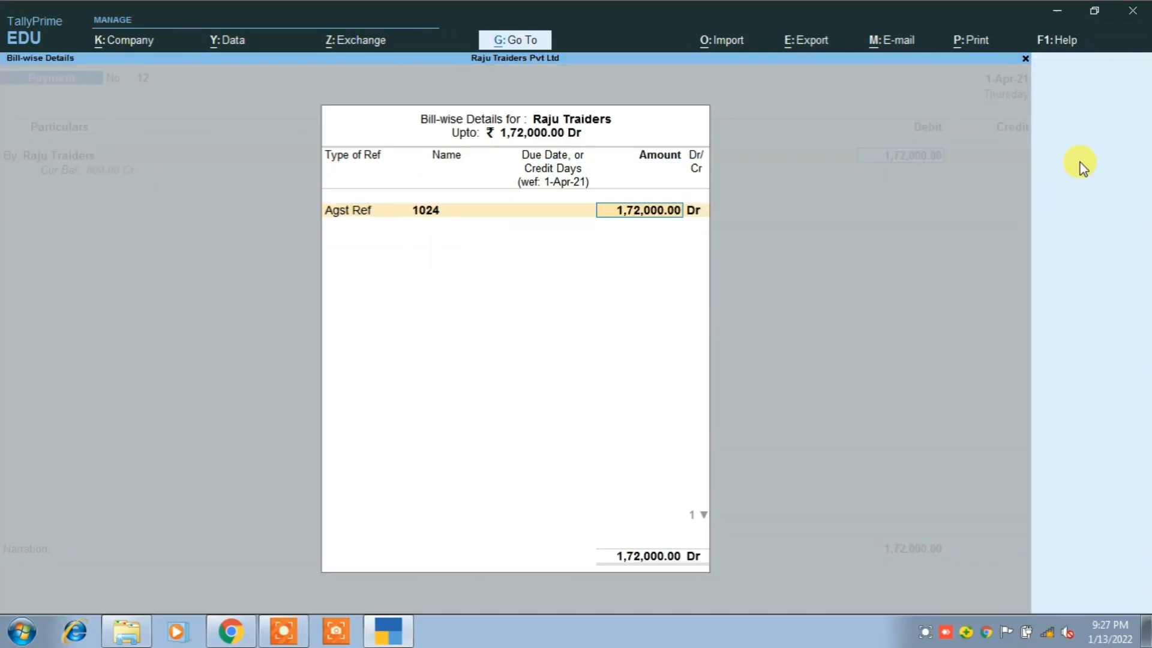
key(Return)
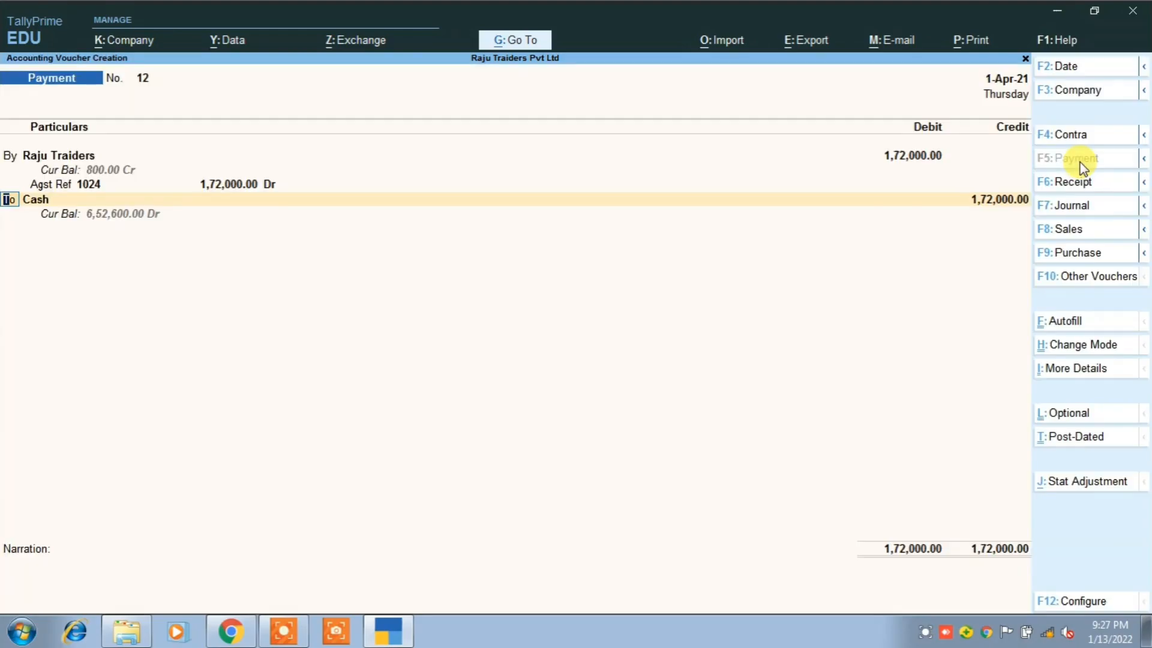
key(Return)
text(S)
key(Down)
key(Up)
key(Down)
key(Down)
key(Return)
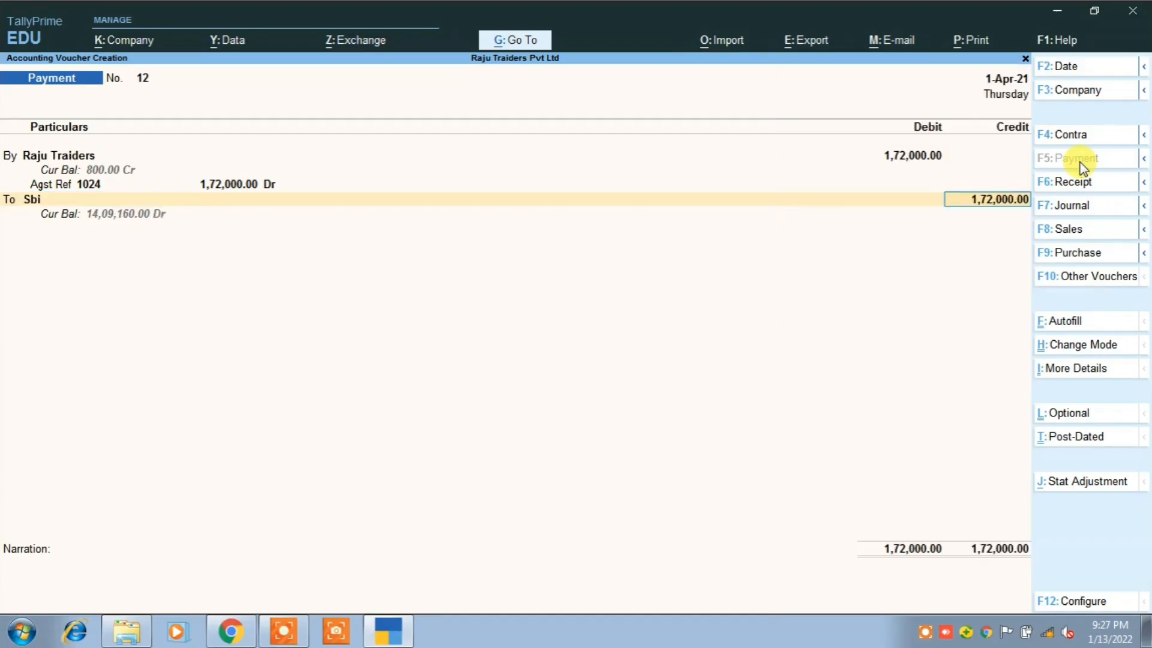
Accept the 1,72,000.00 Sbi bank allocation as a cheque dated 1-Apr-21 and save the payment voucher.
key(alt+Tab)
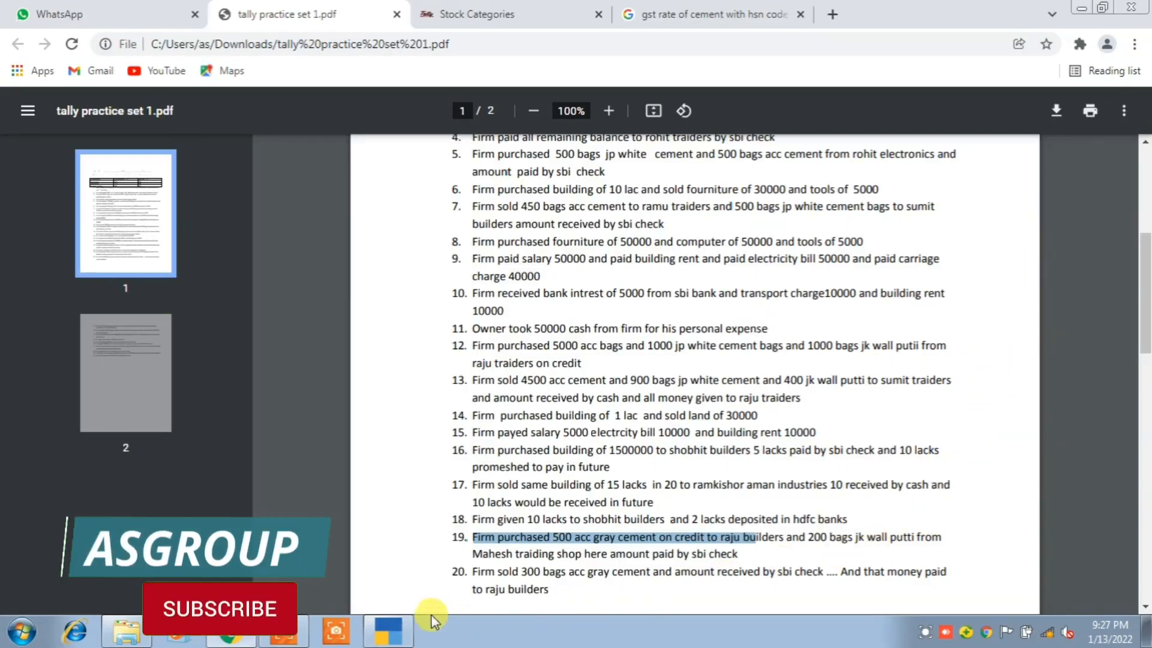
key(alt+Tab)
key(Return)
key(Return)
key(Return)
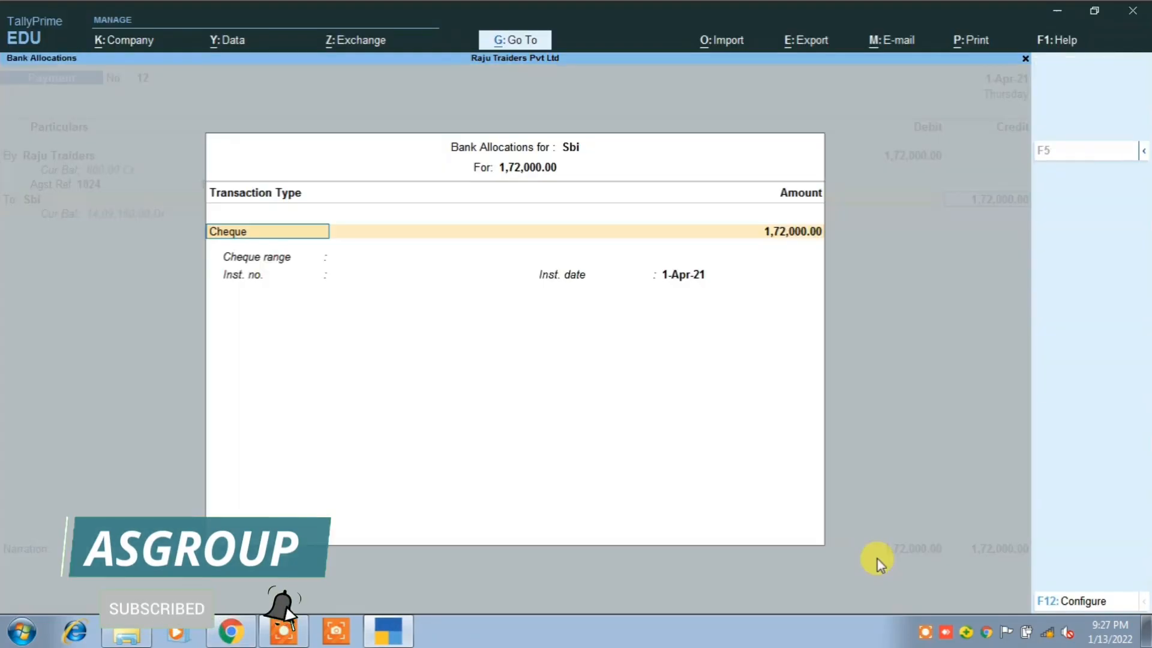
key(Return)
key(Return)
key(Return)
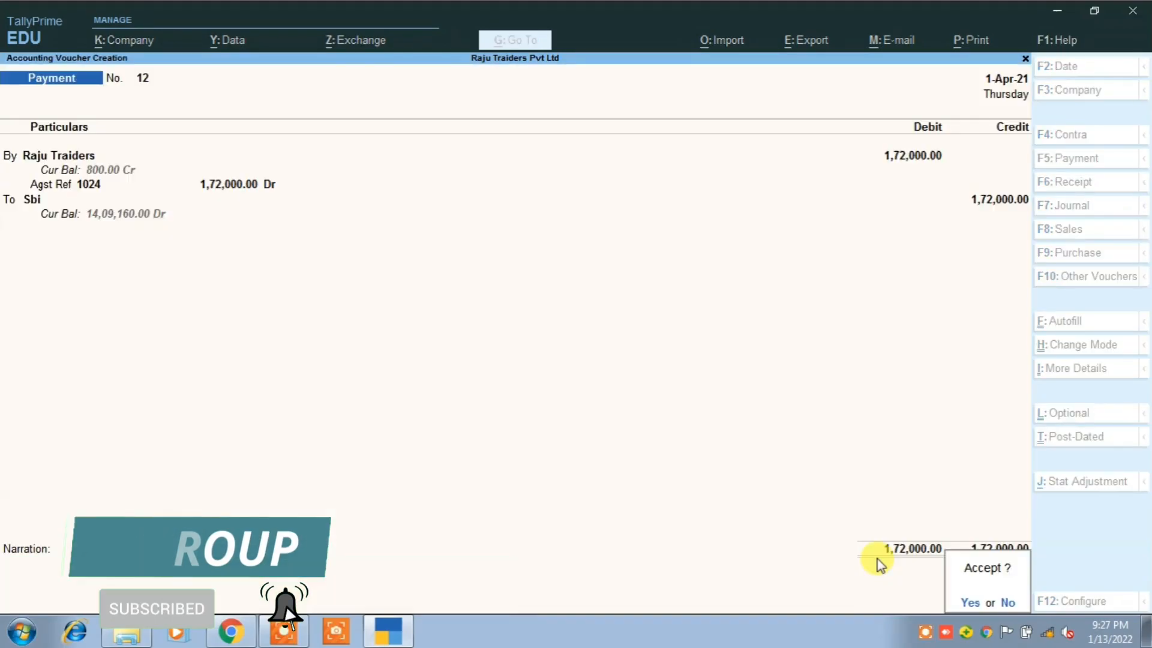
key(Return)
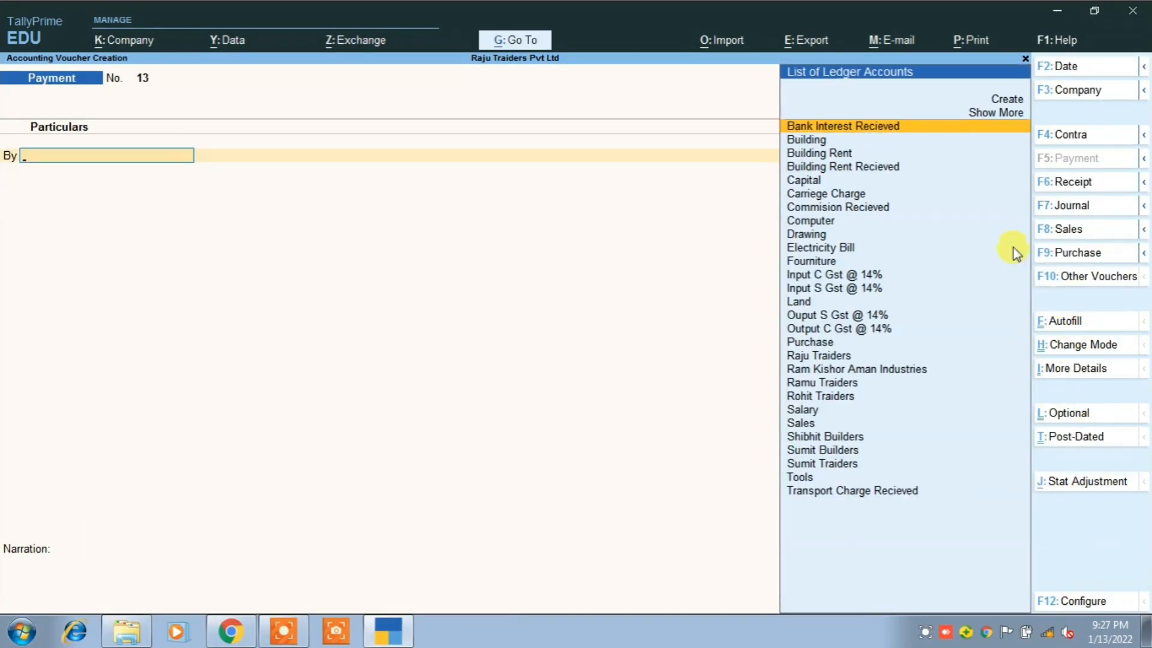
Start a purchase voucher with supplier invoice number 1024 dated 1-Apr-21, following transaction 19 of the practice set.
click(1064, 260)
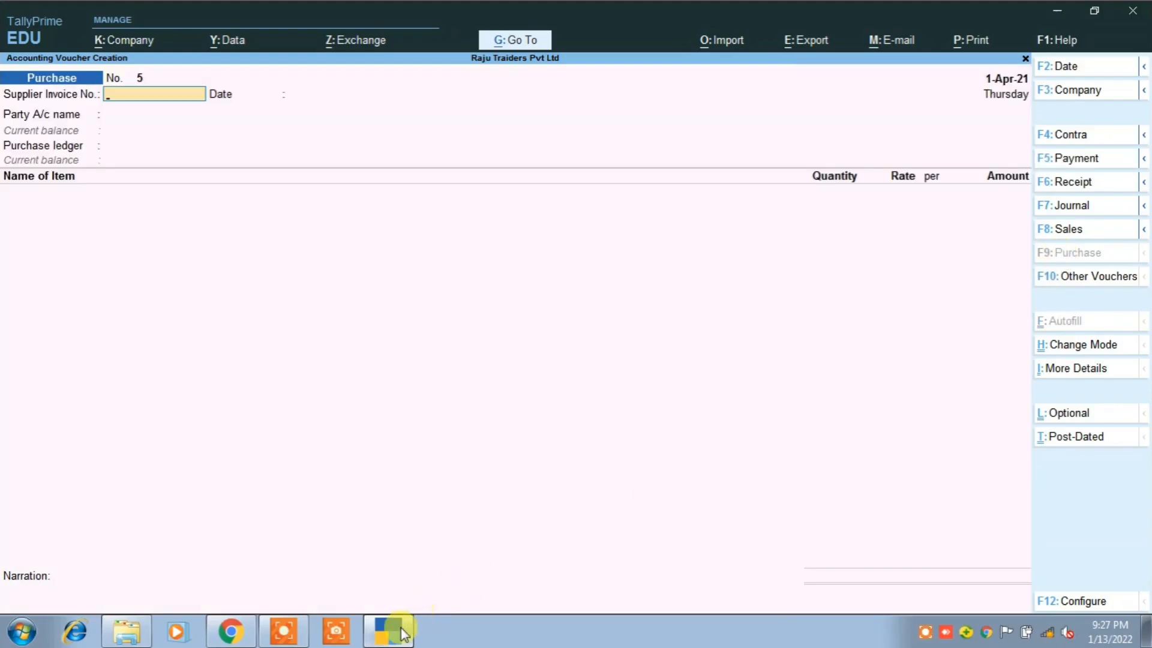
key(alt+Tab)
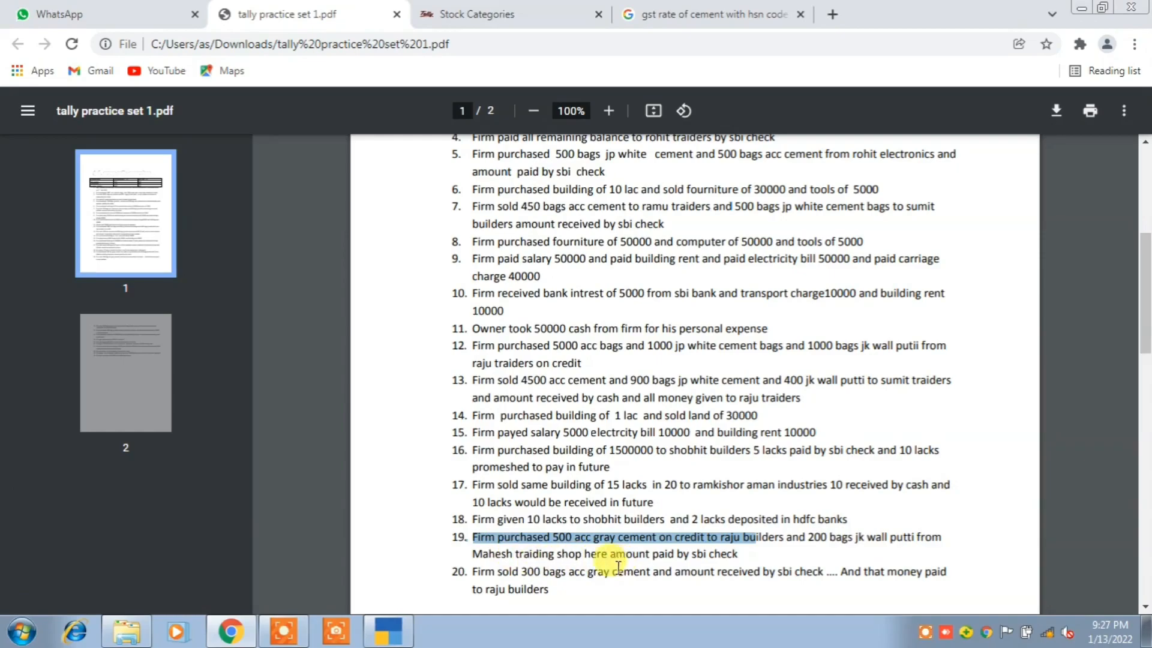
key(alt+Tab)
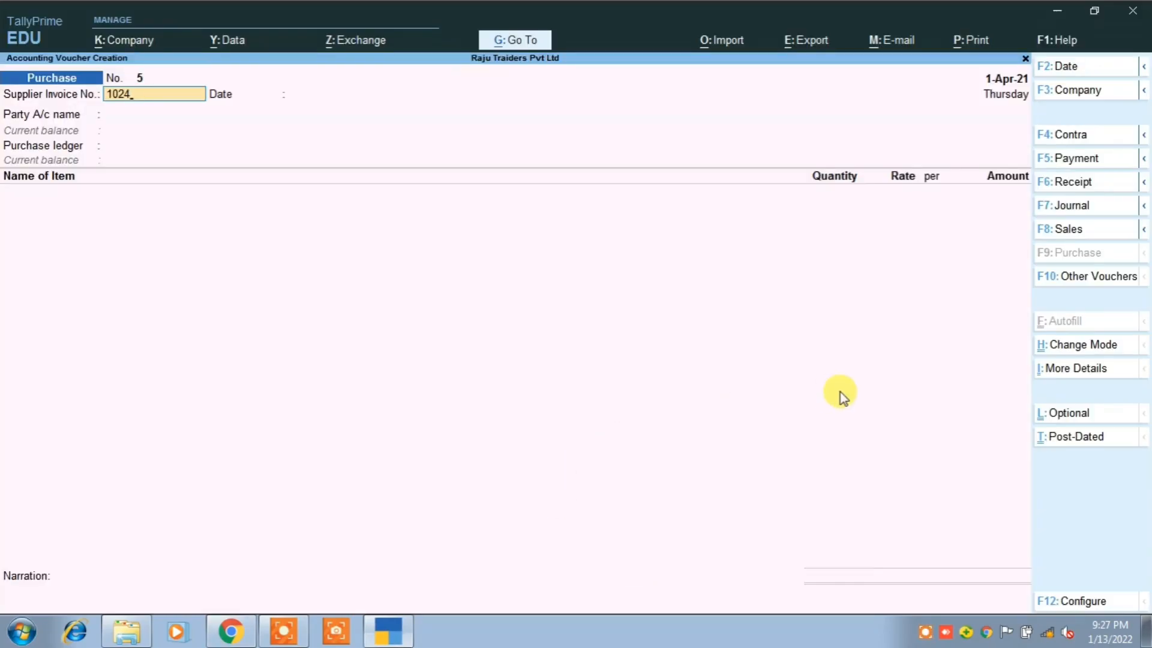
key(Return)
key(Return)
key(Return)
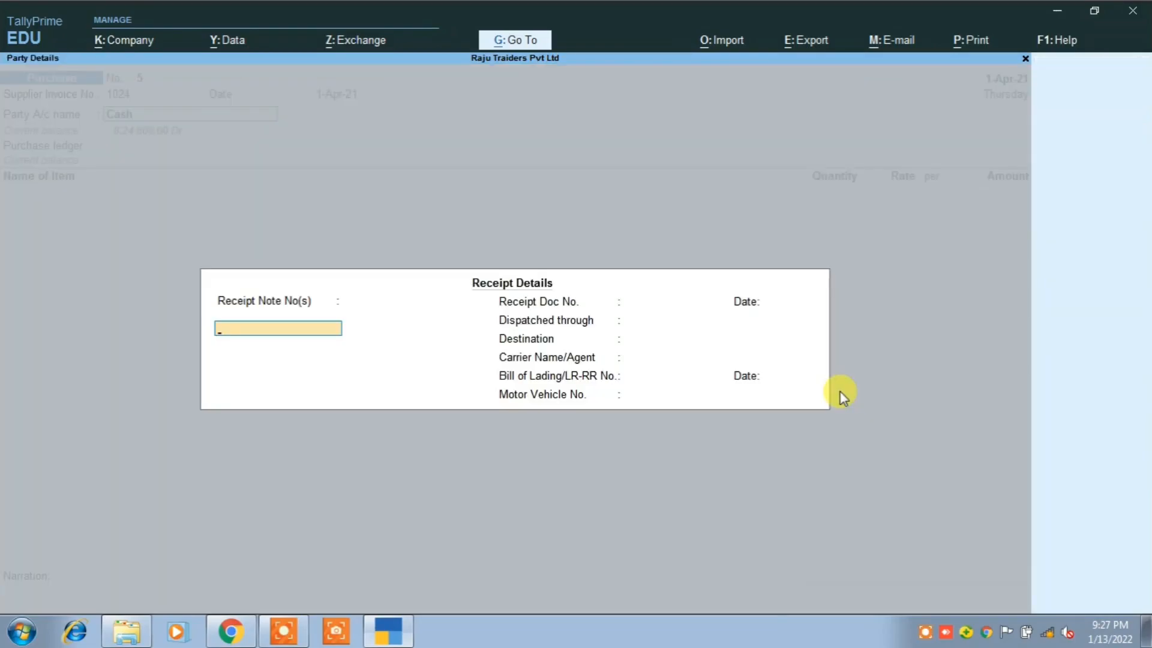
key(Escape)
Create the party ledger Mahesh Traiding Shop under Sundry Creditors and use it as the purchase voucher's party.
key(alt+c)
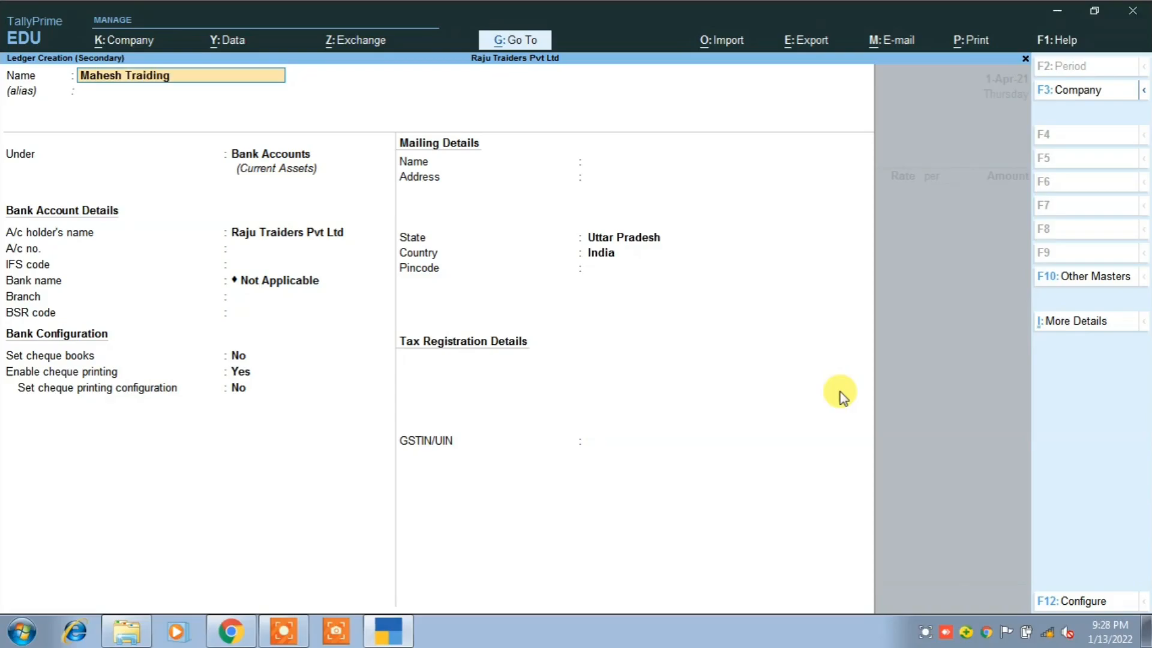
key(Return)
key(Return)
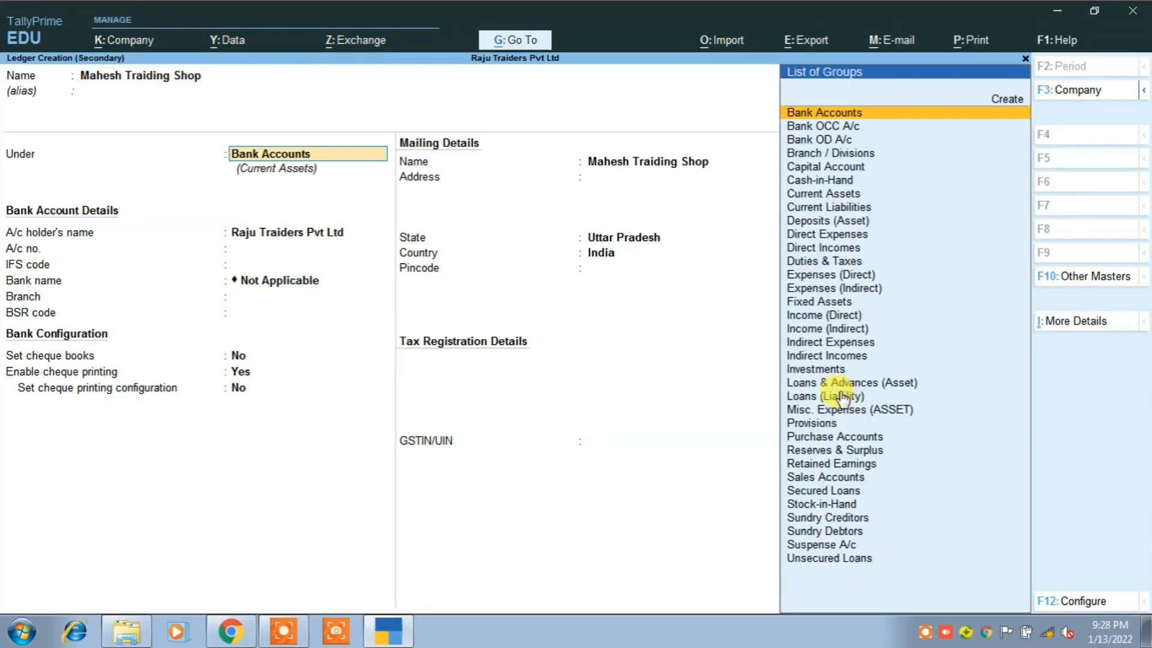
text(S)
key(Down)
key(Down)
key(Down)
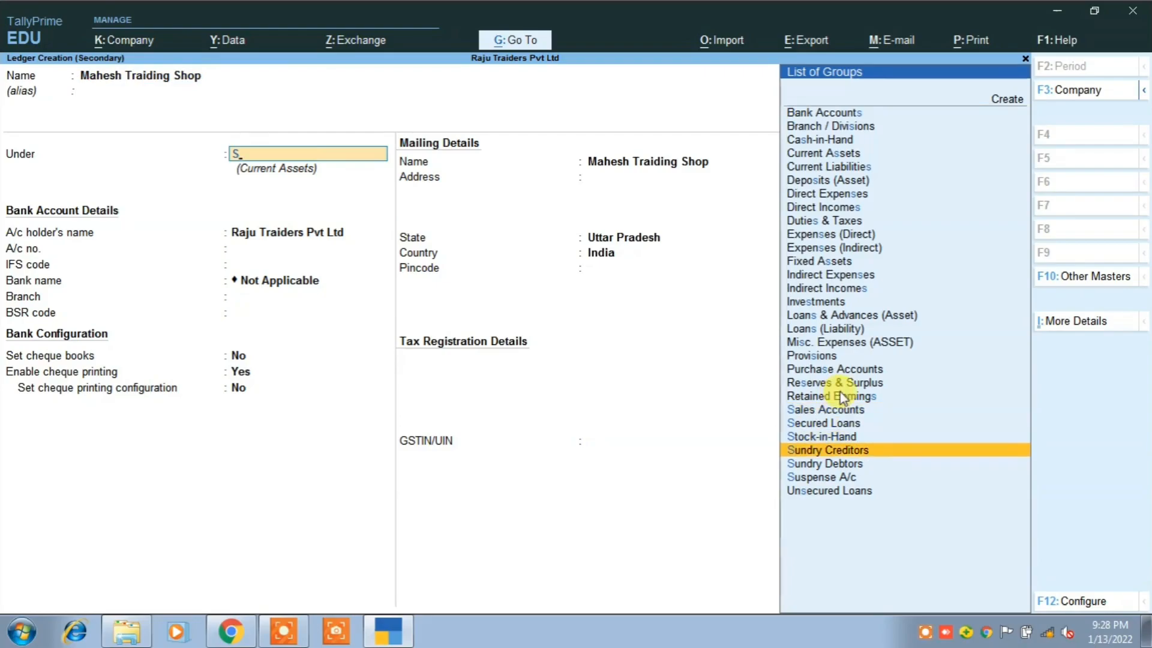
key(Return)
key(ctrl+a)
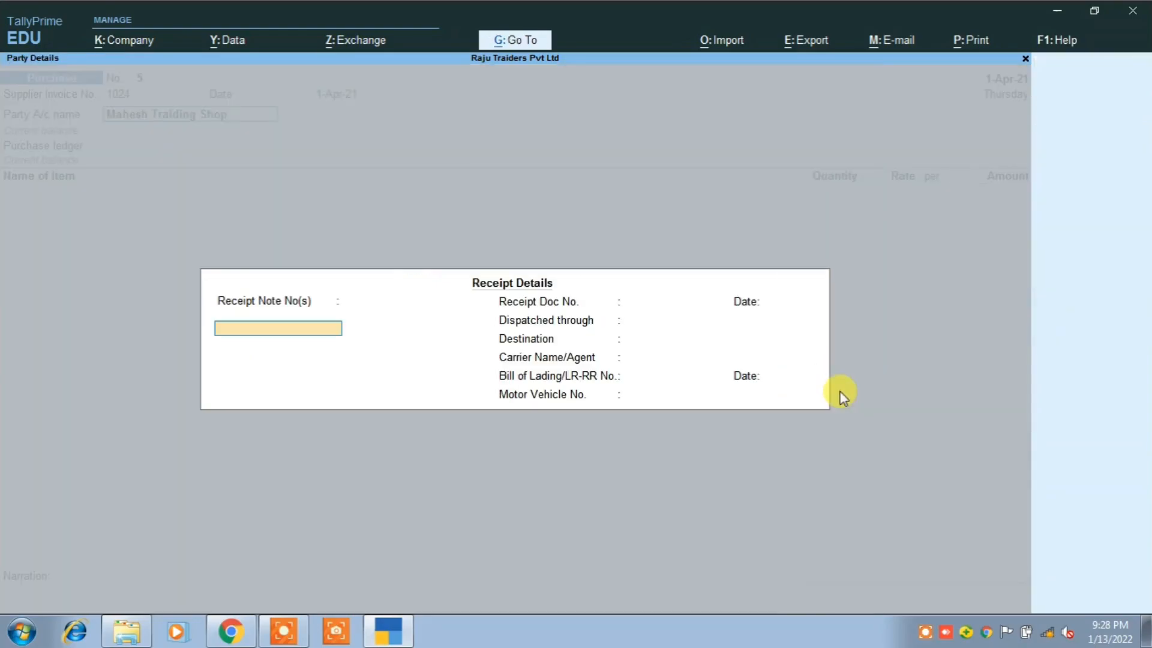
Leave the receipt details blank, accept Mahesh Traiding Shop's party details, and set the purchase ledger to Purchase.
key(Return)
key(Return)
key(Return)
key(Return)
key(Return)
key(Return)
key(Return)
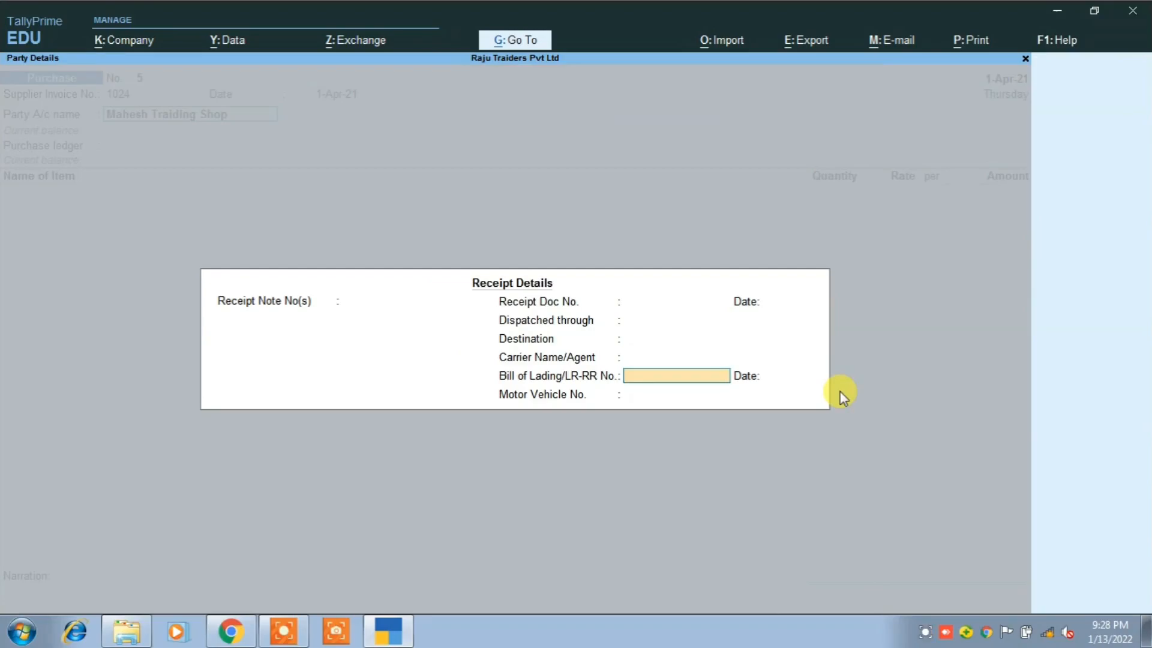
key(Return)
key(Return)
key(Return)
key(Return)
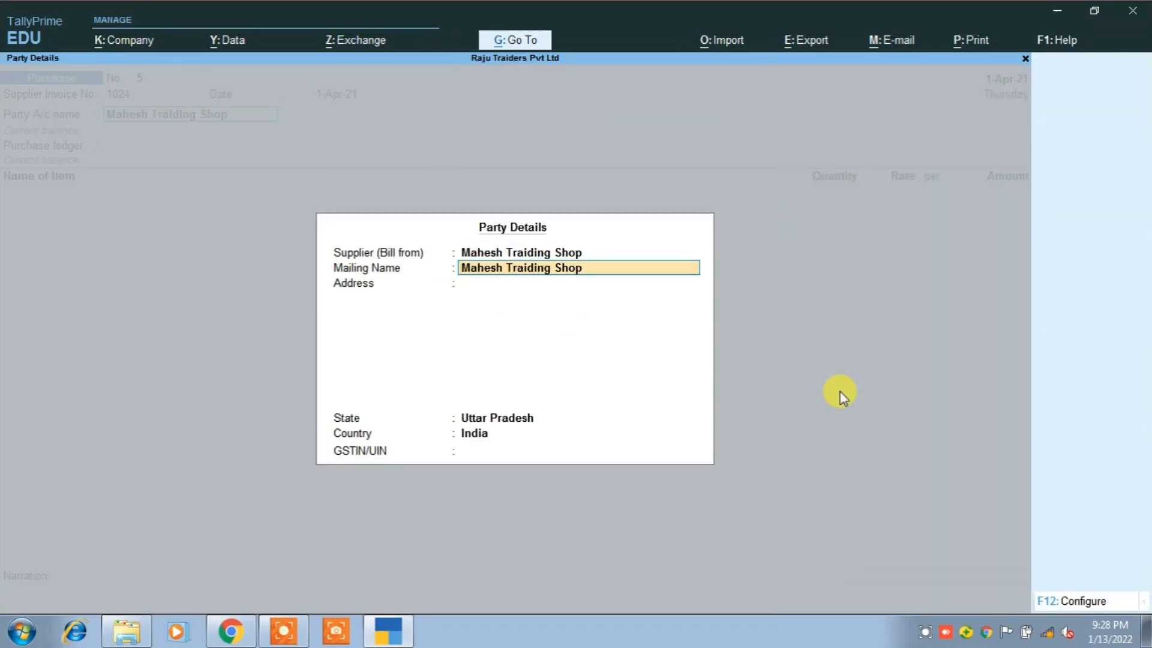
key(Return)
key(Return)
key(Return)
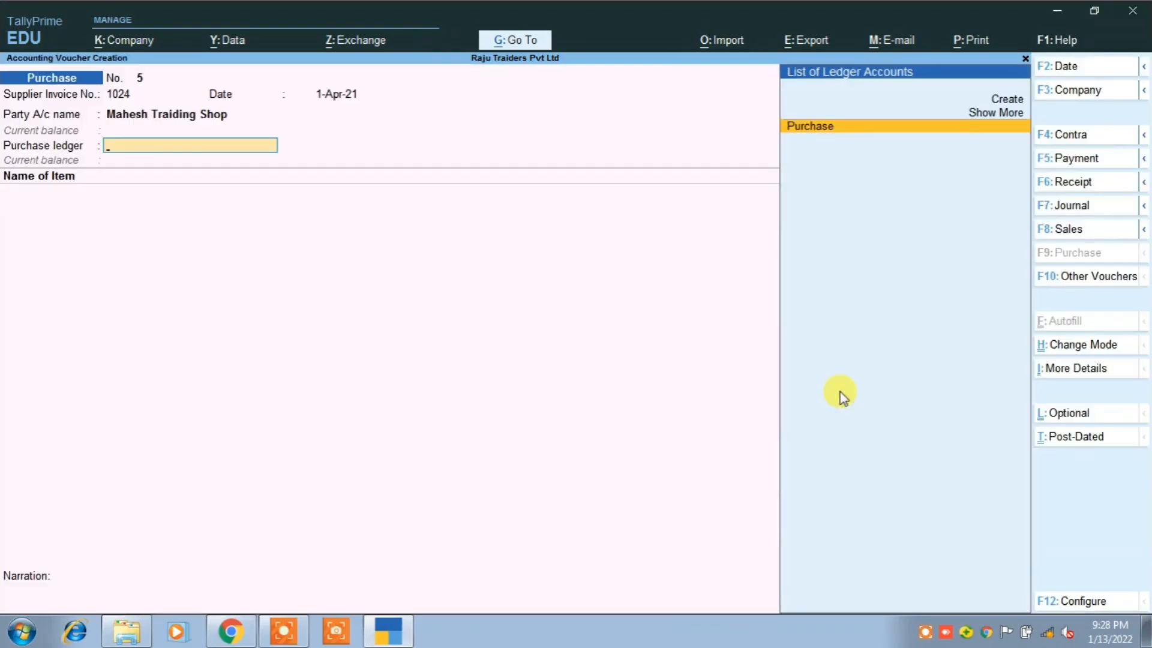
key(Return)
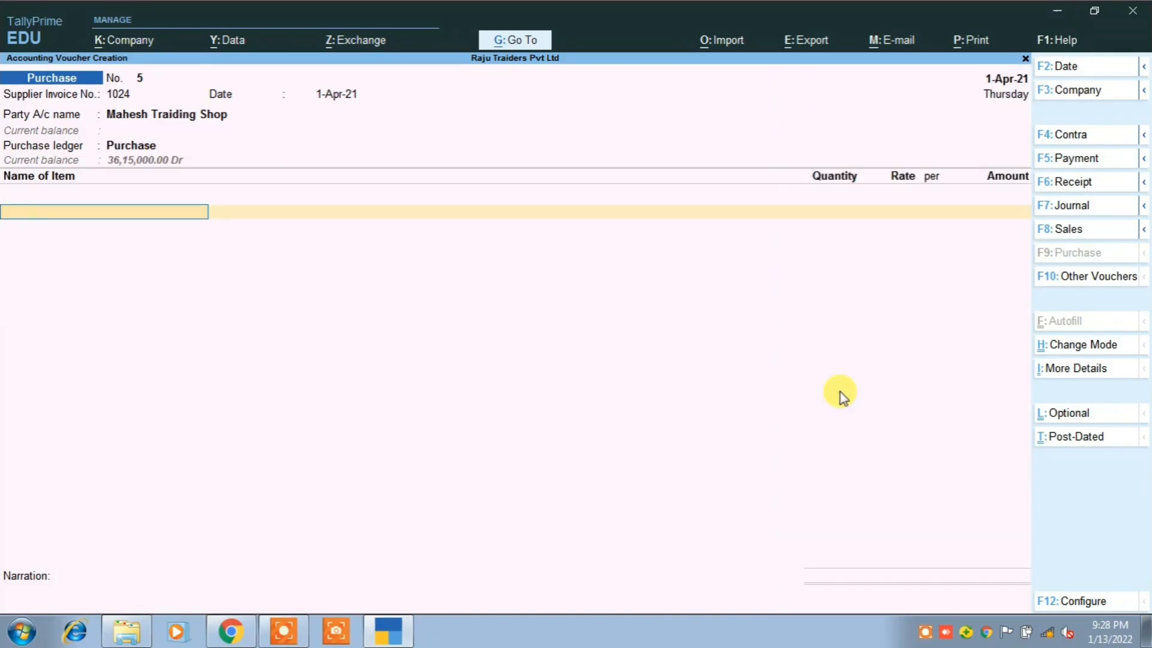
Add 200 bags of Jk Wall Putti at 750.00 per bag to the purchase voucher.
key(alt+Tab)
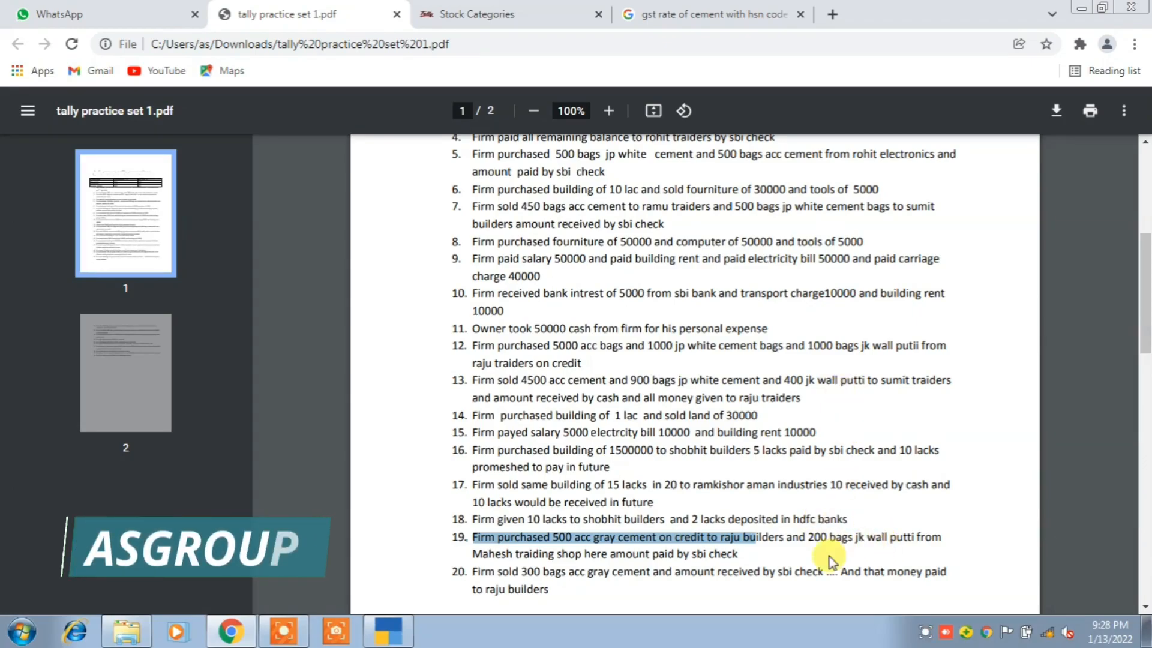
key(alt+Tab)
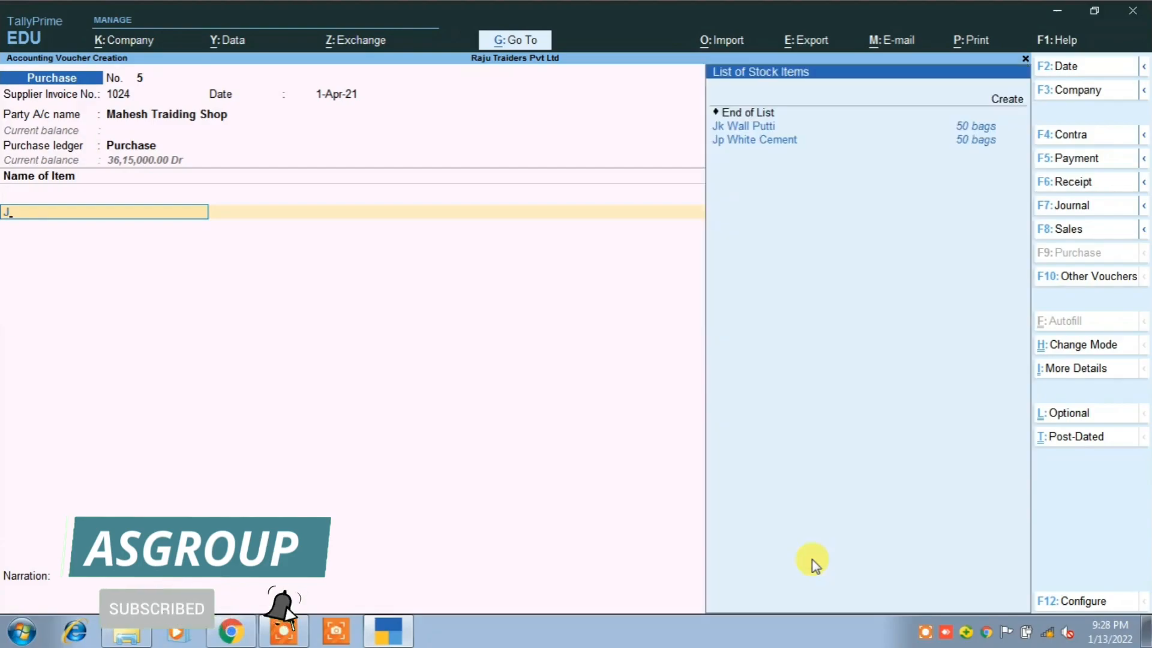
text(J)
key(Return)
text(200)
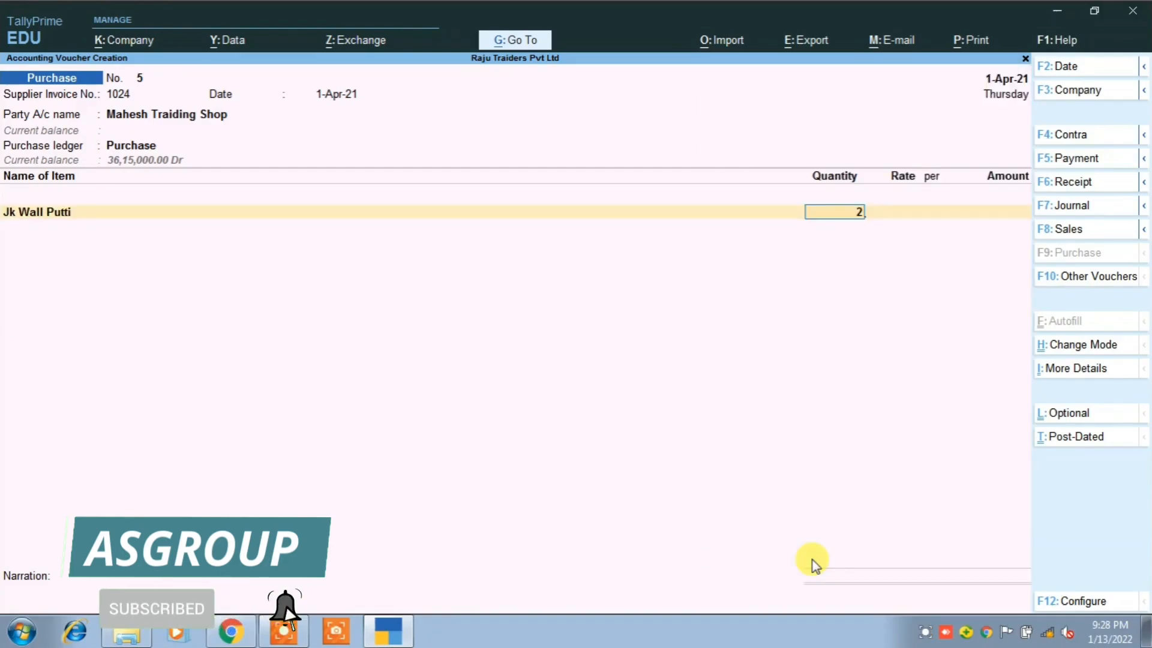
key(Return)
key(Return)
key(Return)
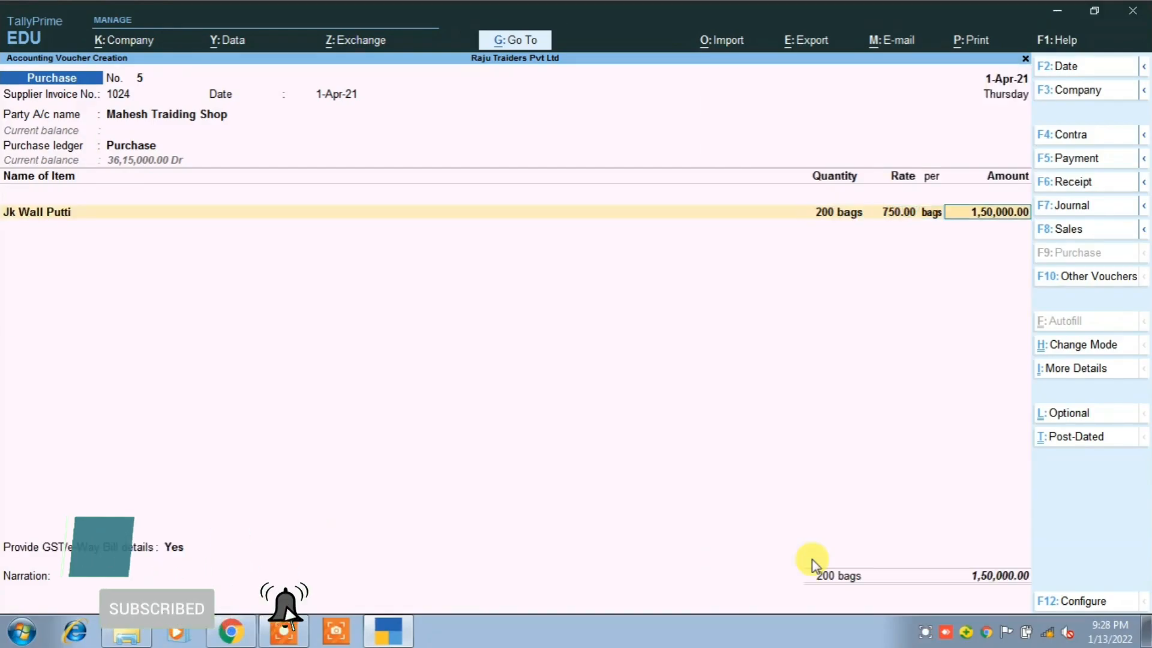
key(Return)
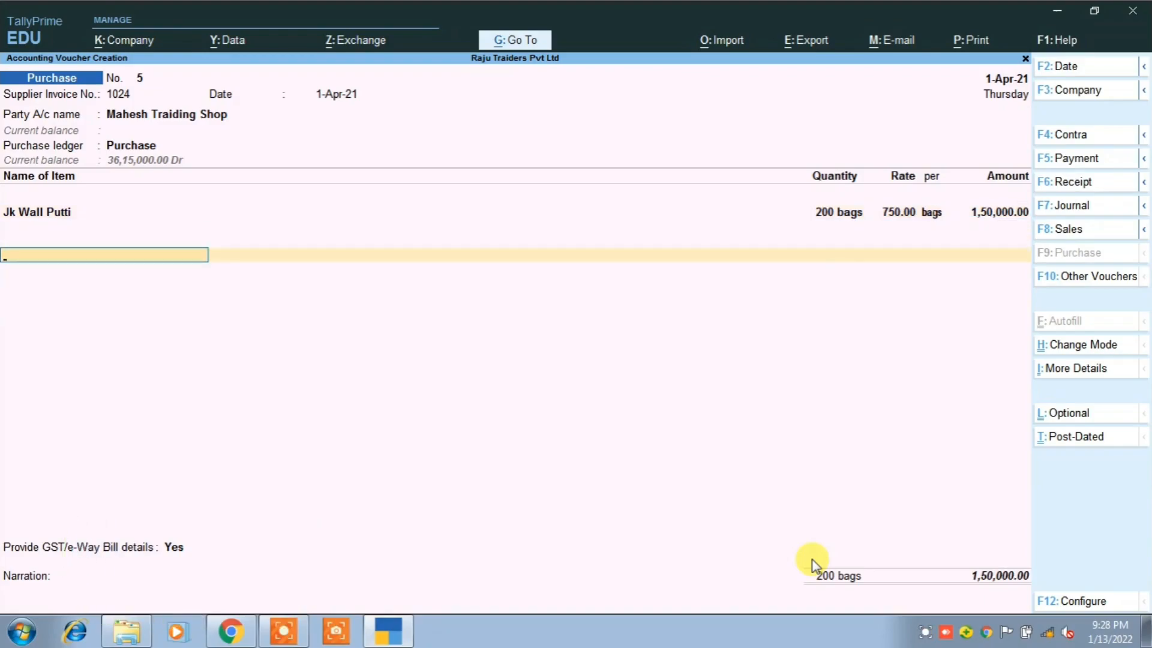
Add the Input C Gst @ 14% and Input S Gst @ 14% ledgers to the purchase voucher.
text(I)
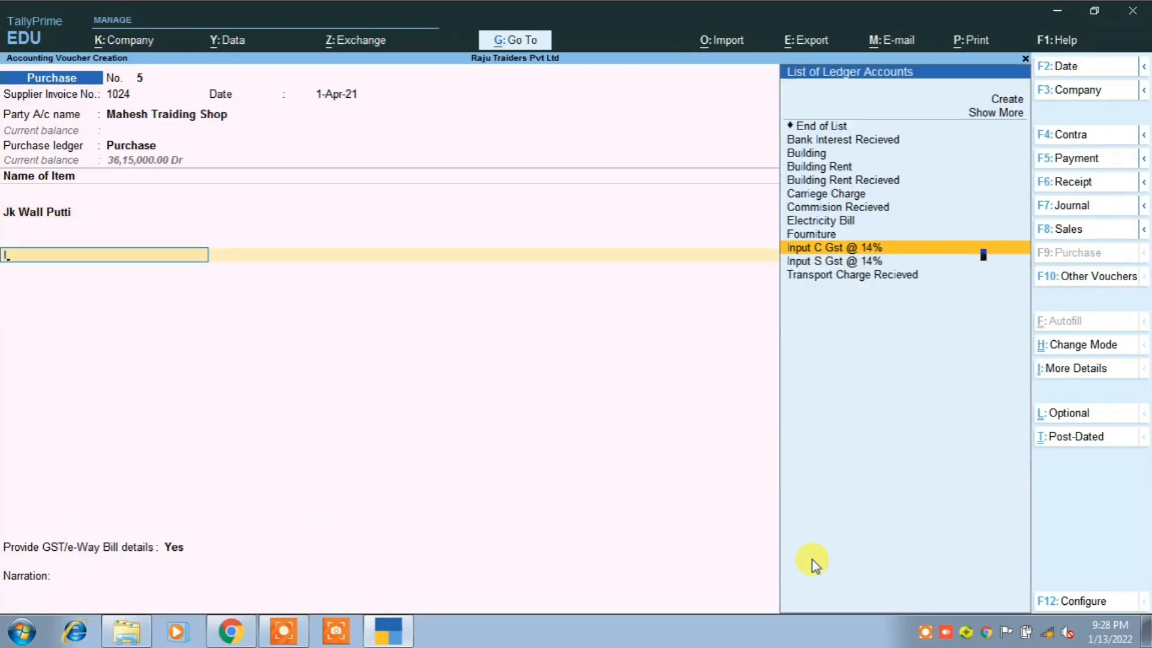
key(Return)
key(Return)
text(I)
key(Down)
key(Return)
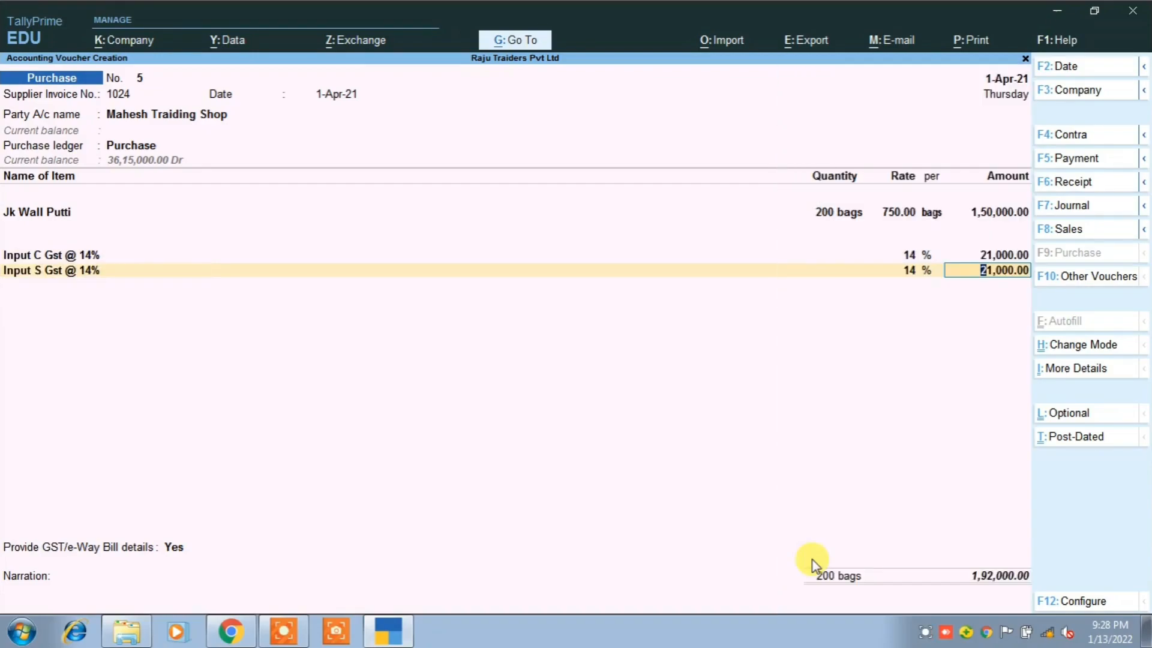
Preview the printed invoice of the Jk Wall Putti purchase and save the voucher.
key(alt+p)
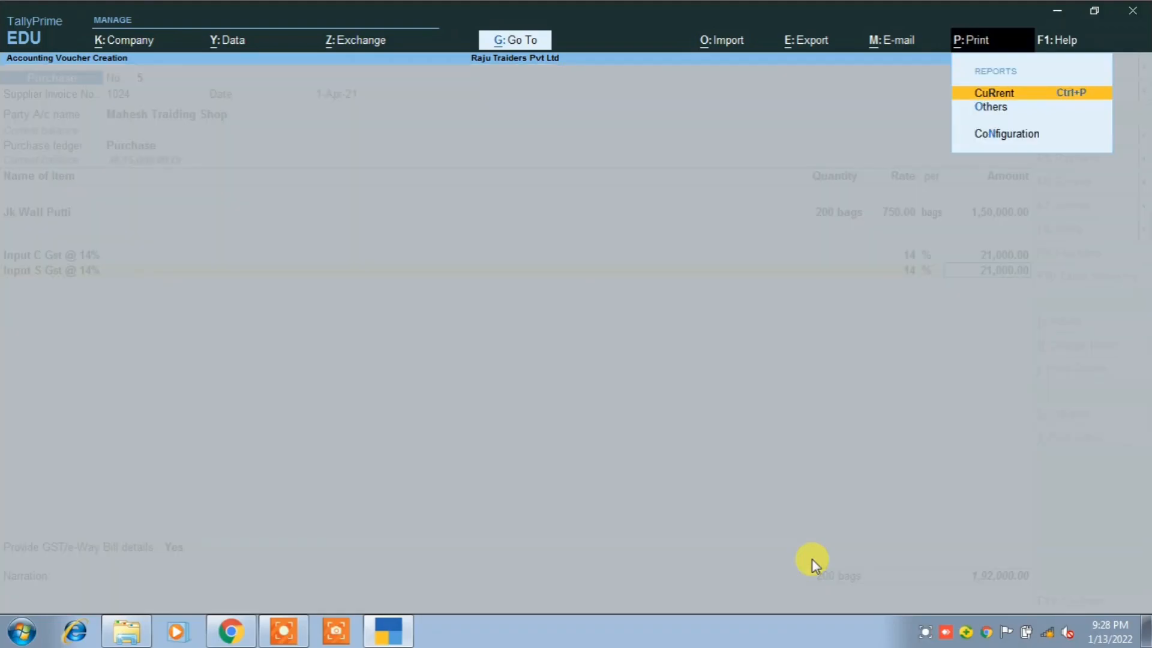
key(Return)
key(Left)
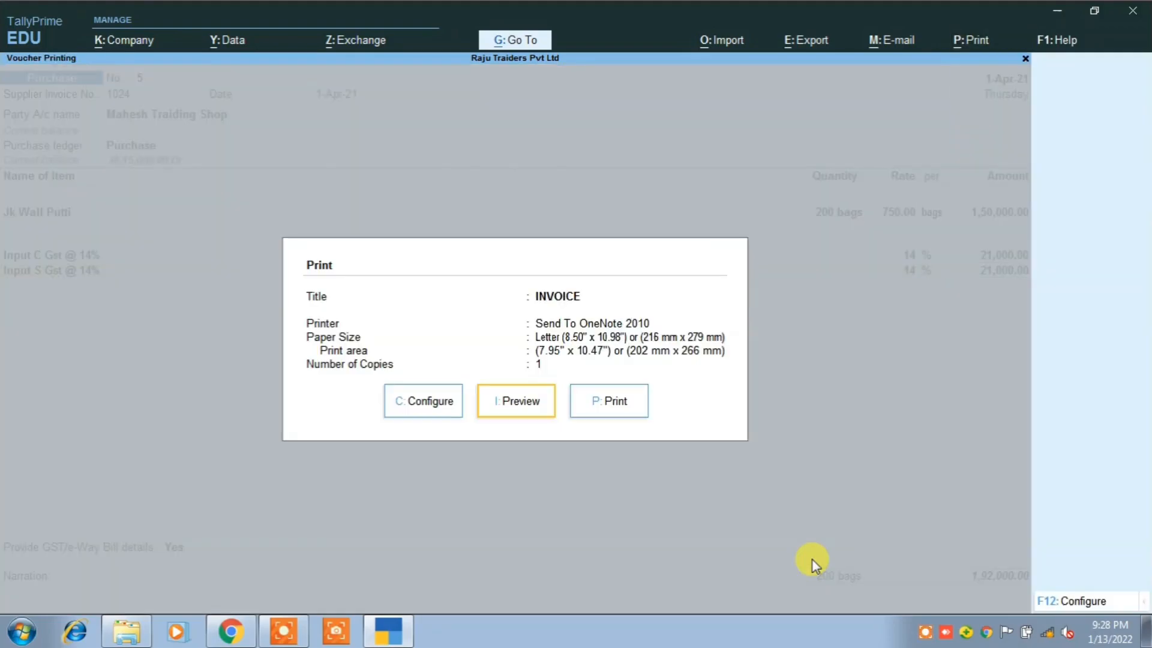
key(Return)
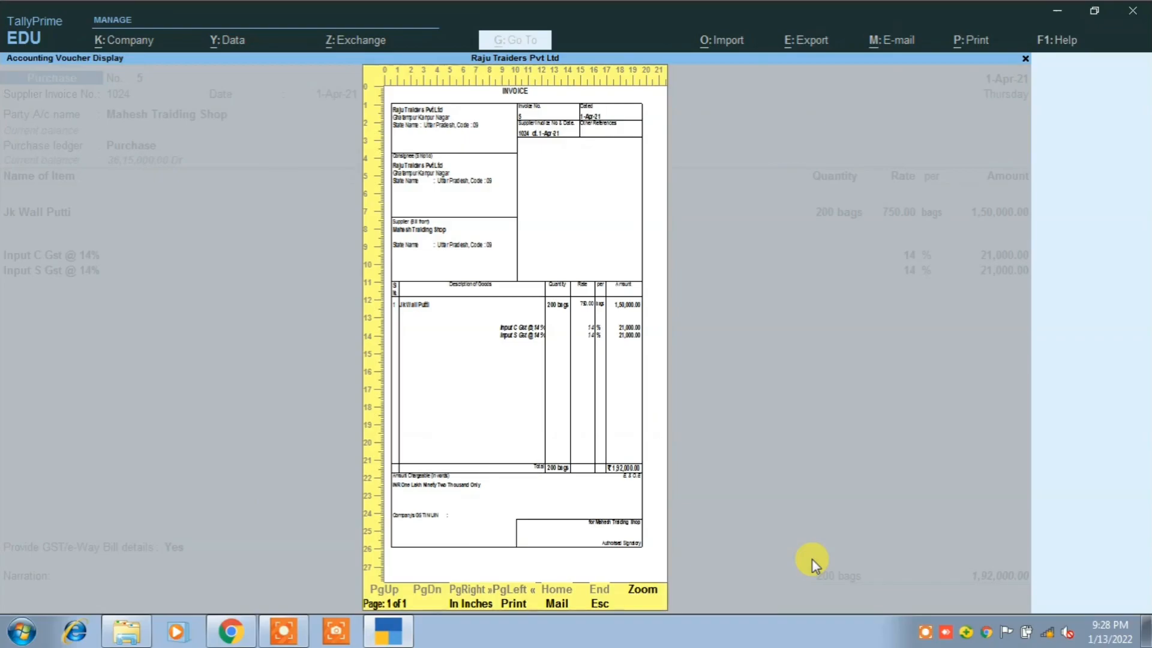
key(Escape)
key(Escape)
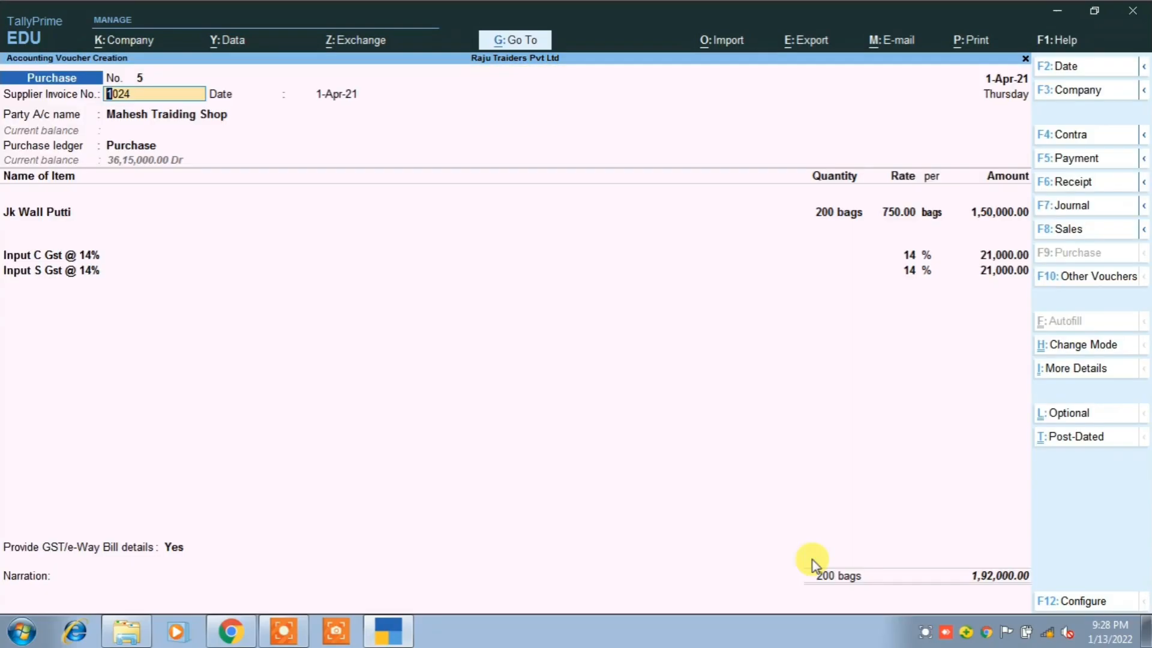
key(ctrl)
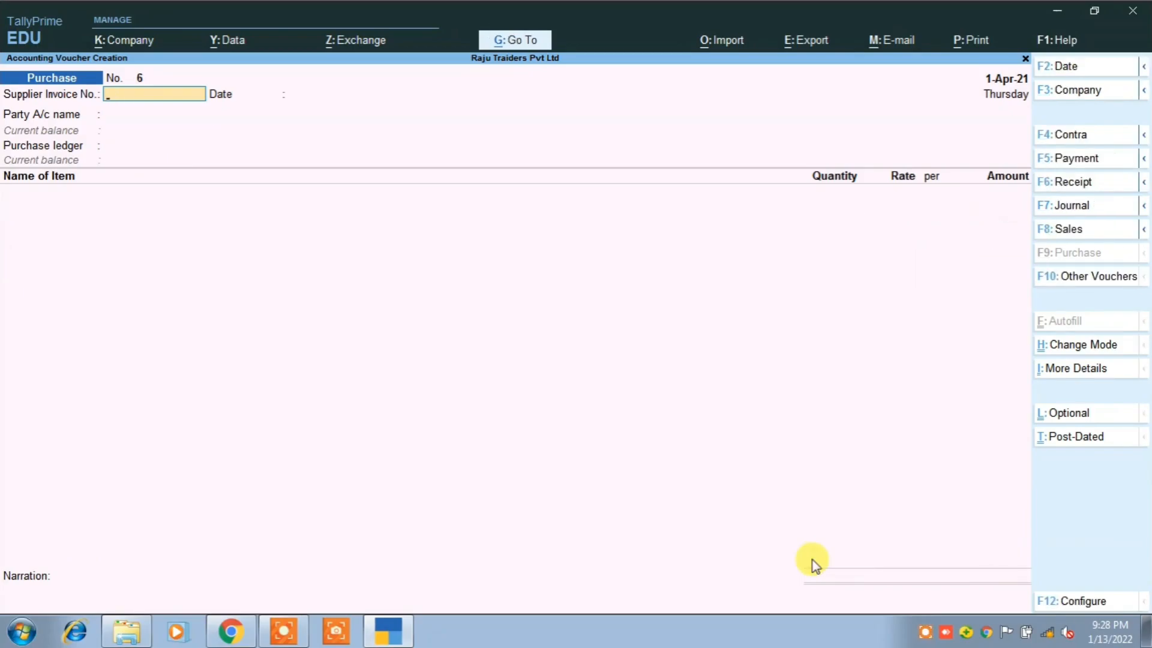
Read transaction 20 in the tally practice set 1 PDF in Chrome and start a sales voucher in TallyPrime.
key(alt+Tab)
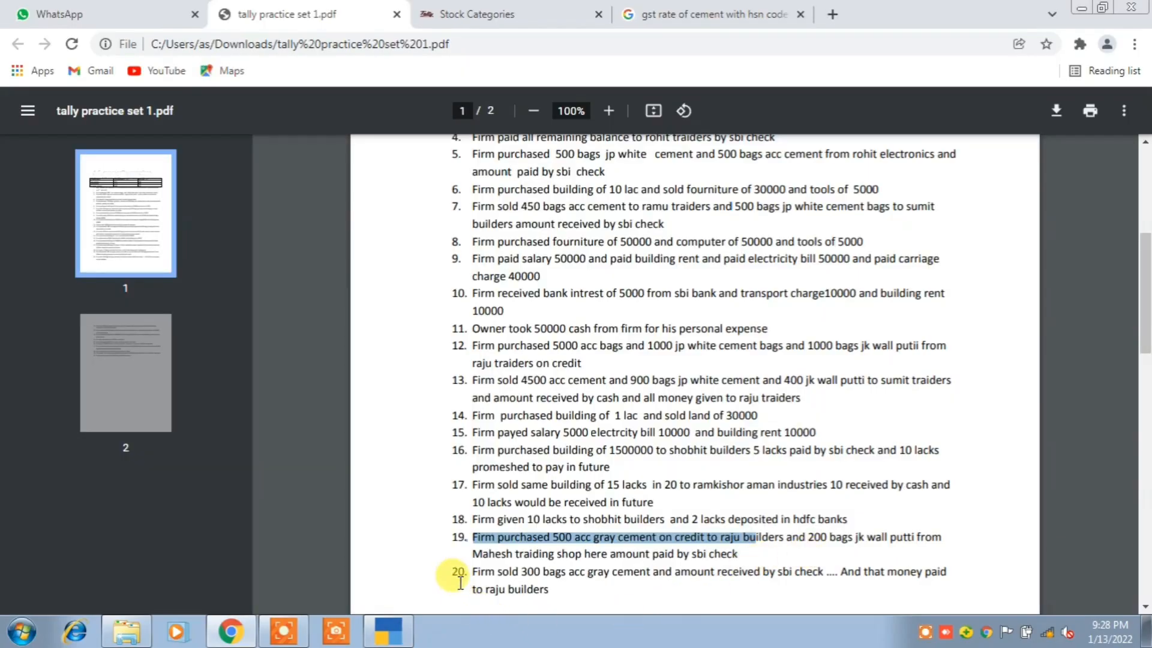
click(483, 576)
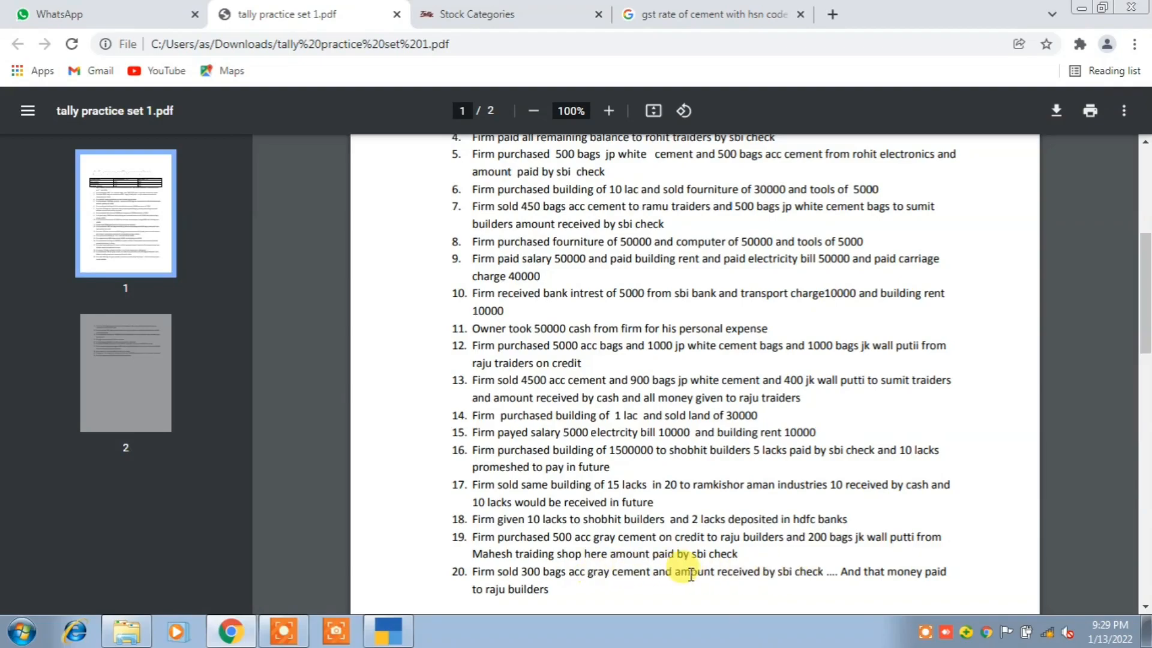
key(alt+Tab)
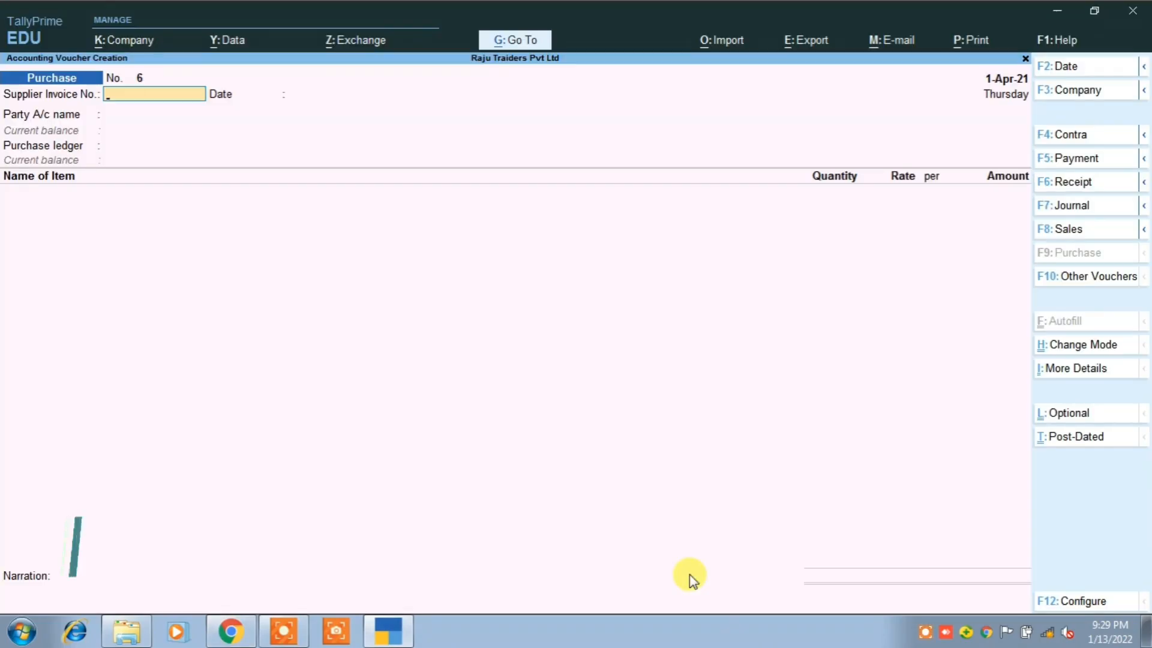
click(1071, 229)
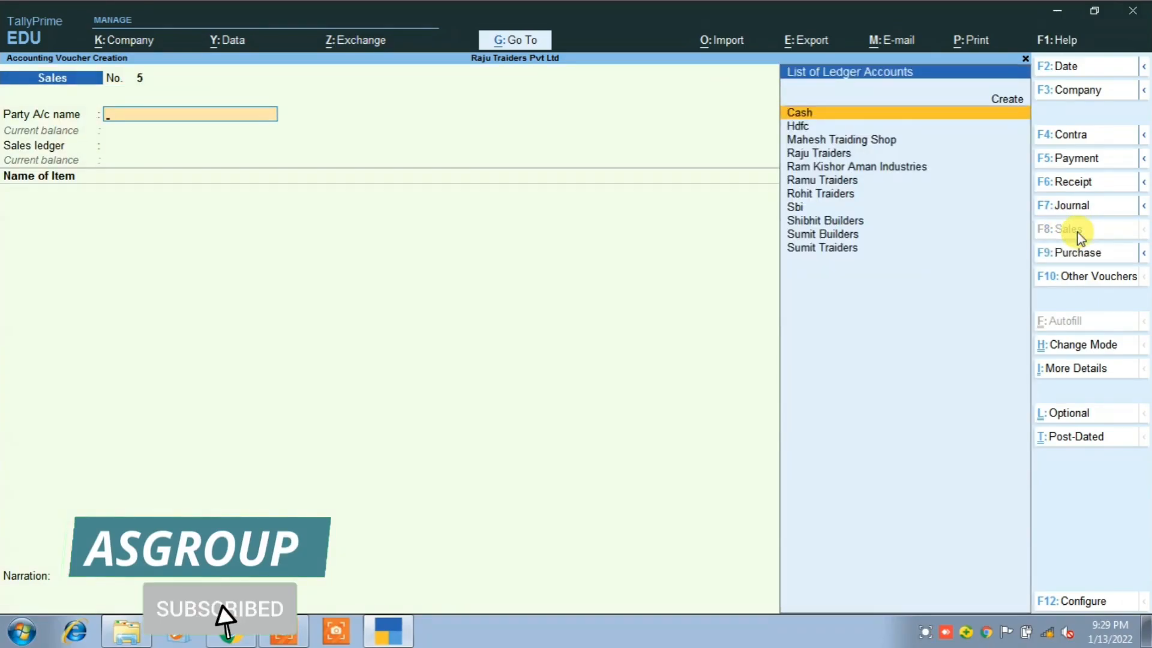
key(Return)
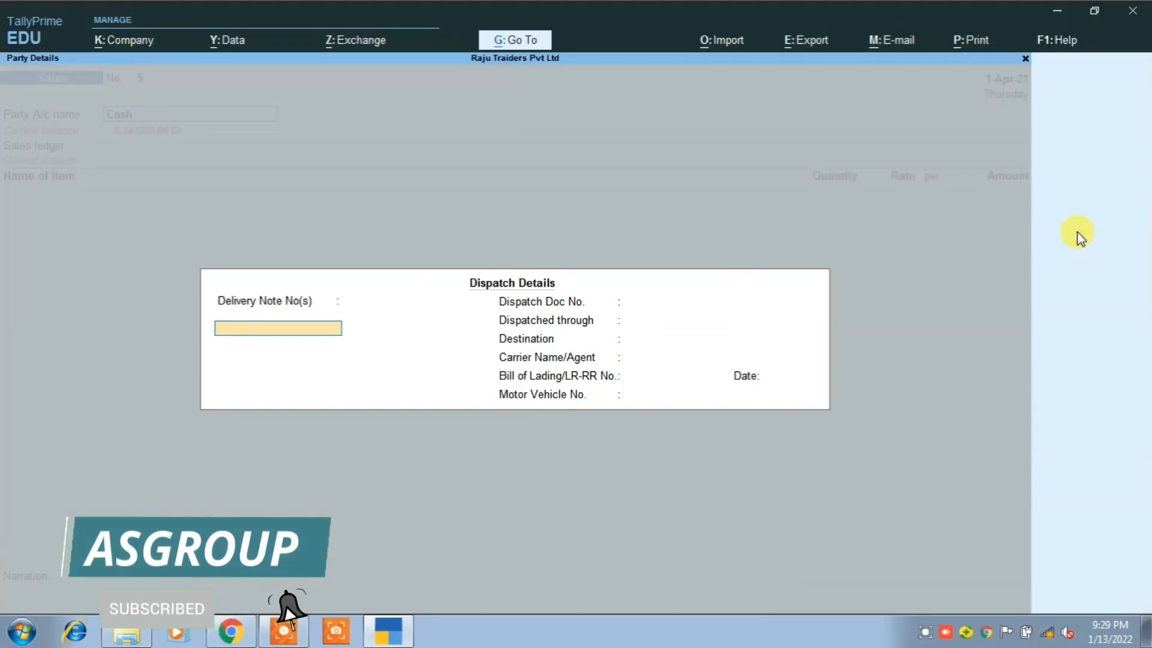
key(alt+Tab)
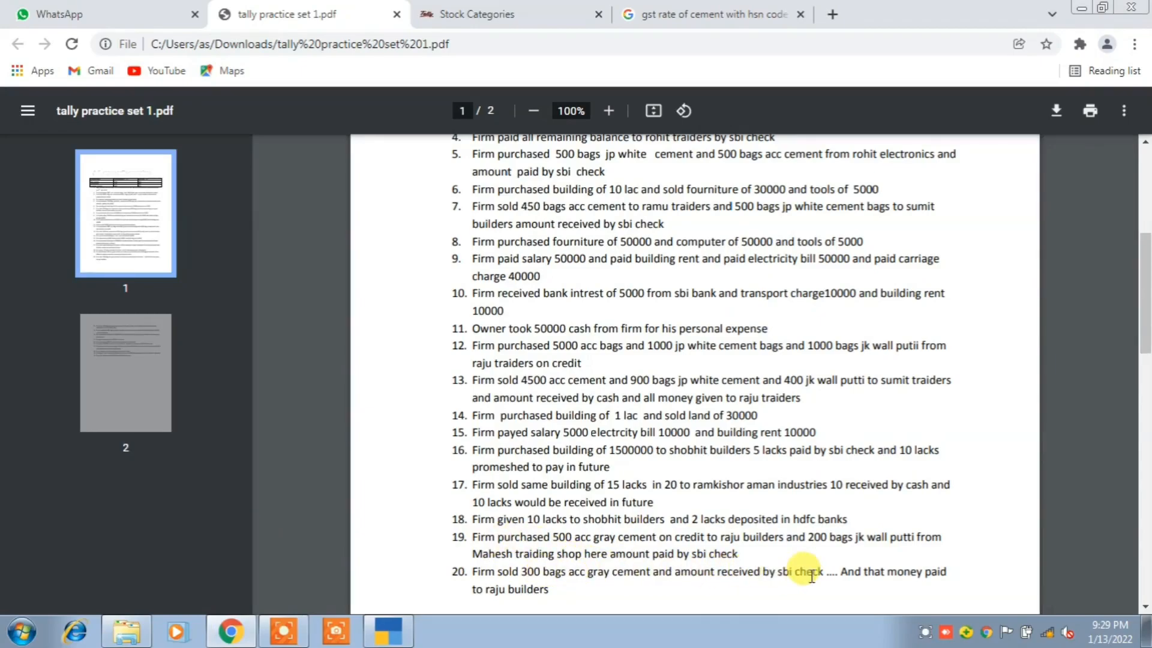
key(alt+Tab)
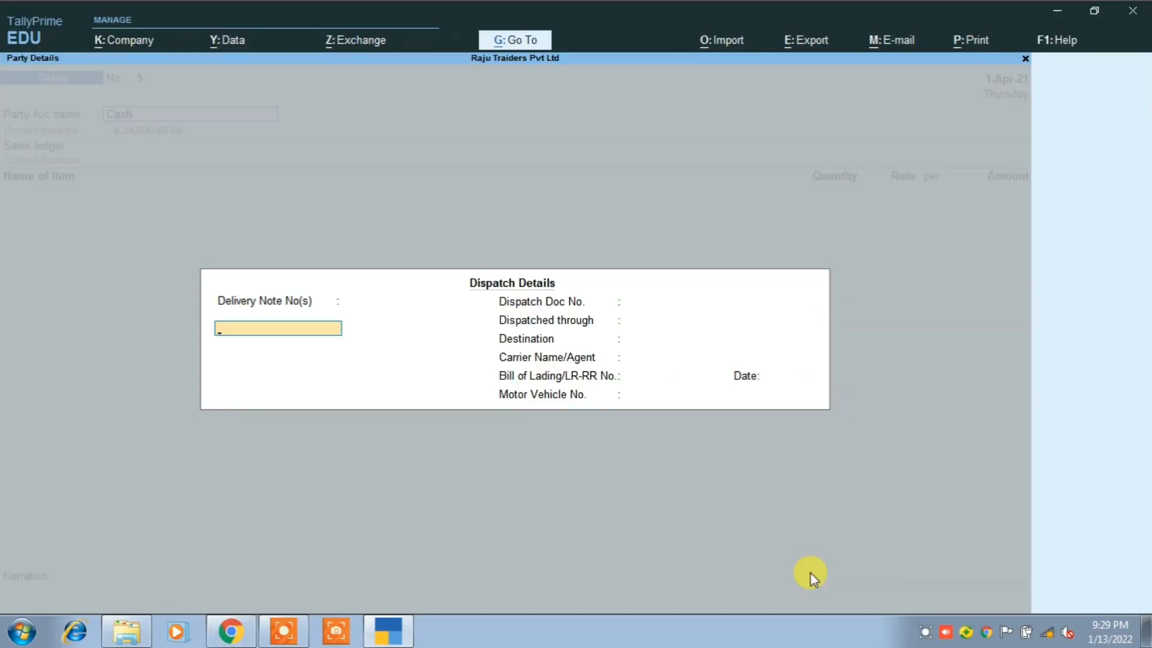
key(Escape)
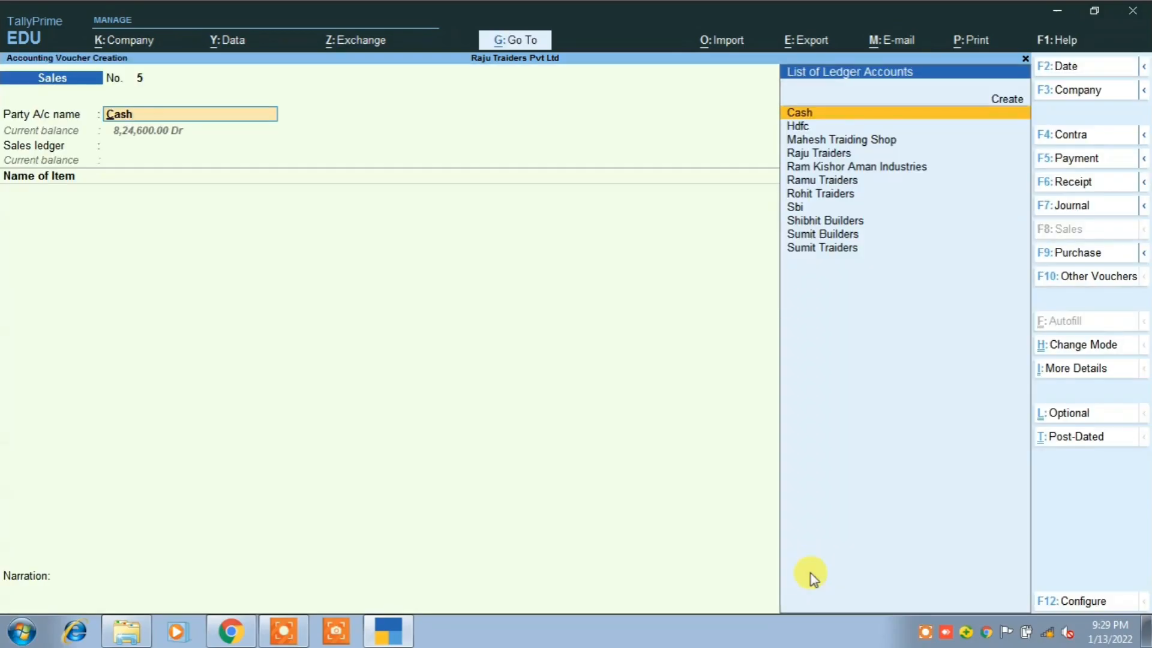
Set the sales voucher's party account to Sbi and leave the dispatch details blank.
text(sb)
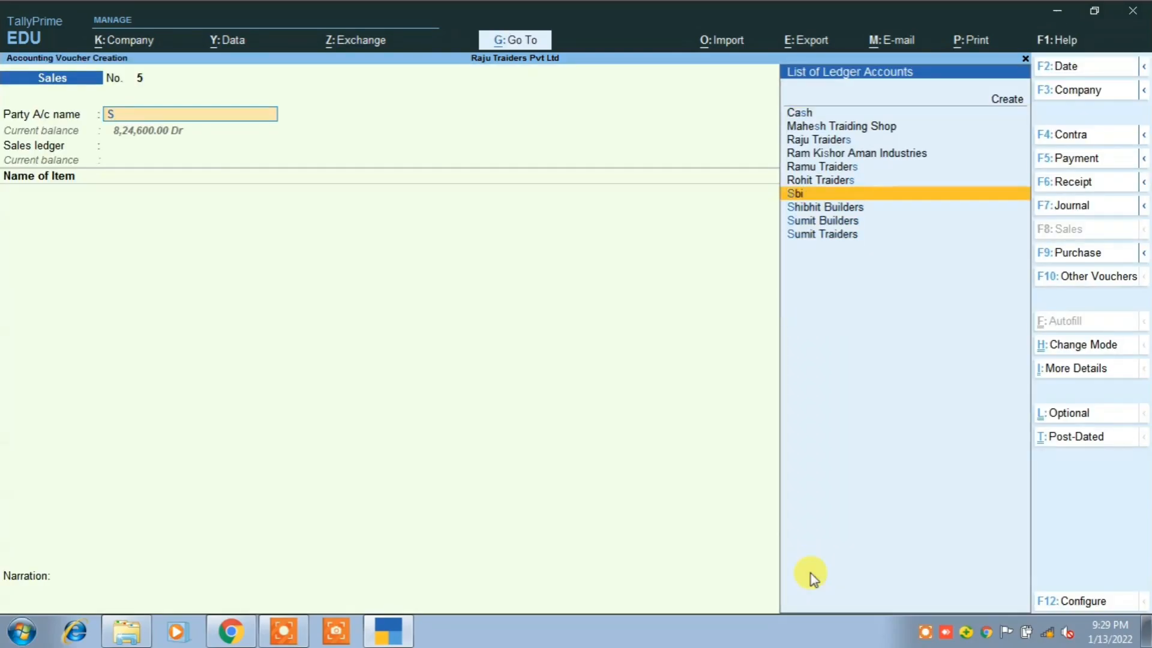
key(Return)
key(Return)
key(Return)
key(Return)
key(Return)
key(Return)
key(Return)
key(Return)
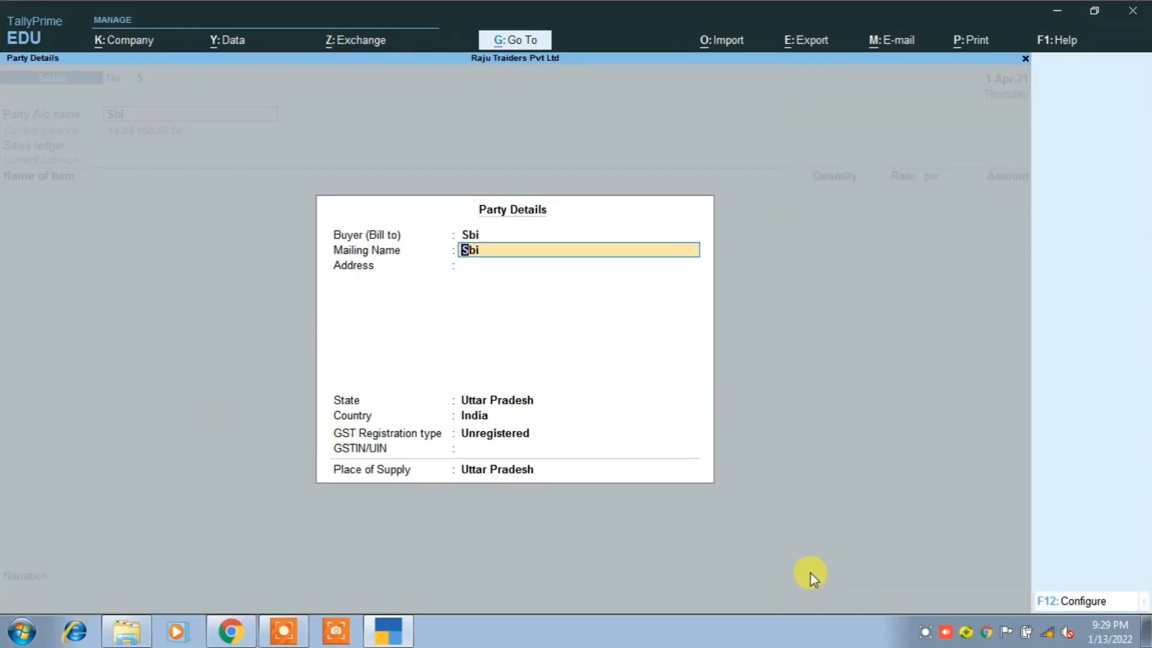
Accept Sbi's default party details and set the sales ledger to Sales.
key(Return)
key(Return)
key(Return)
key(Return)
key(Return)
key(Return)
key(Return)
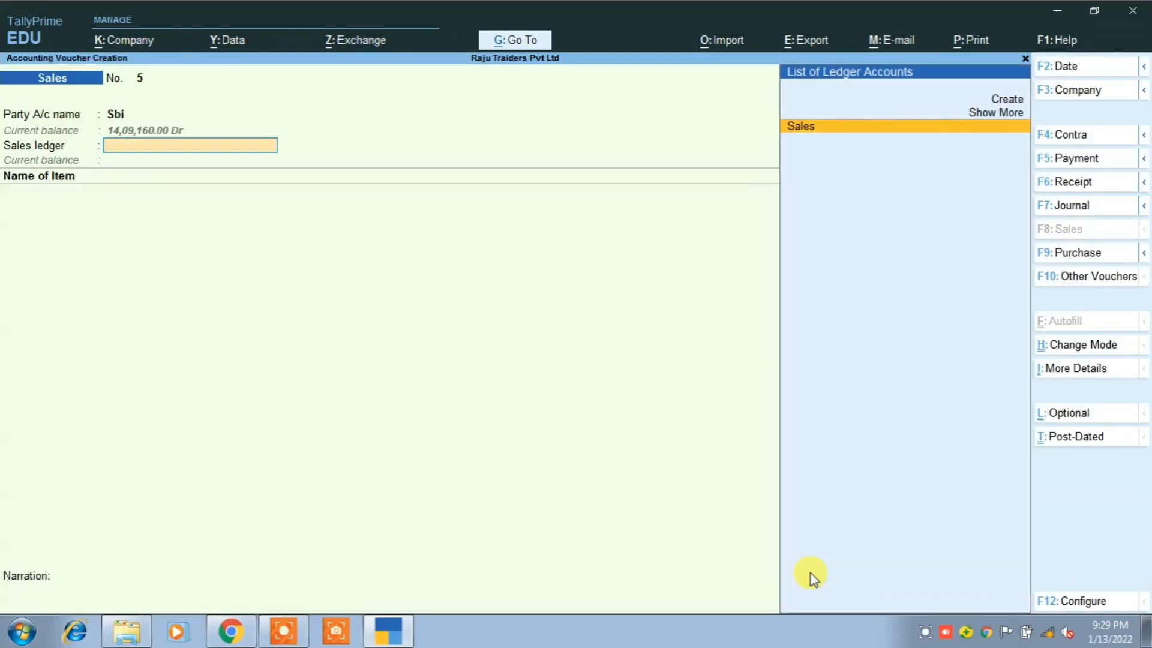
key(Return)
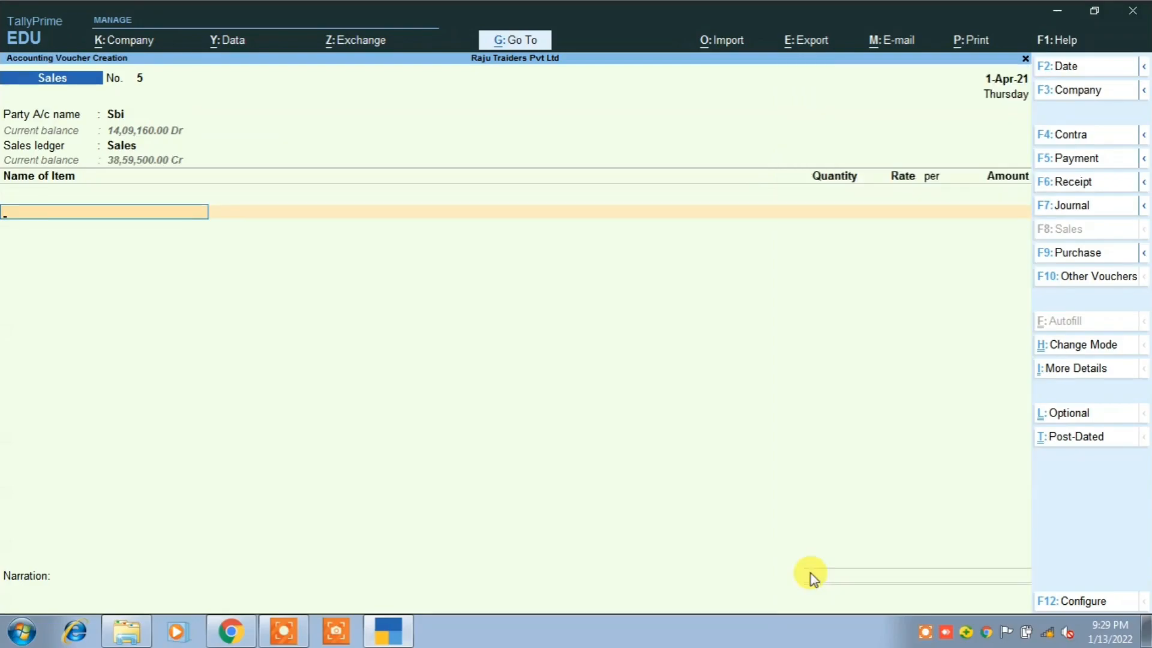
Add 300 bags of Acc Cement at 340.00 per bag to the sales voucher.
text(A)
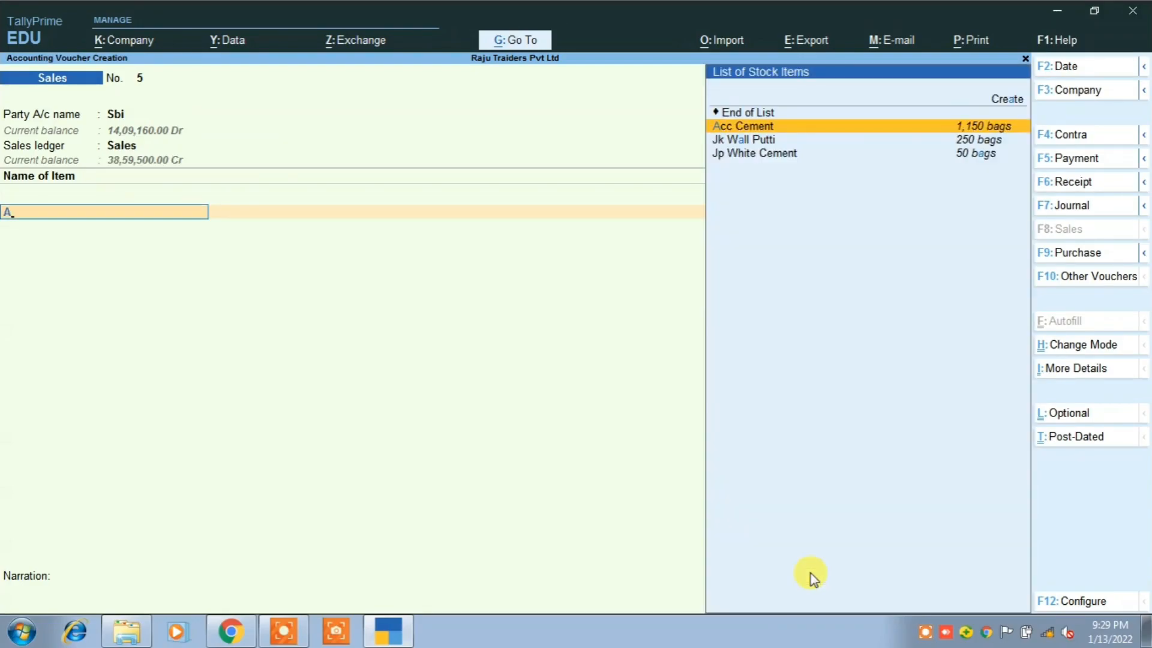
key(Return)
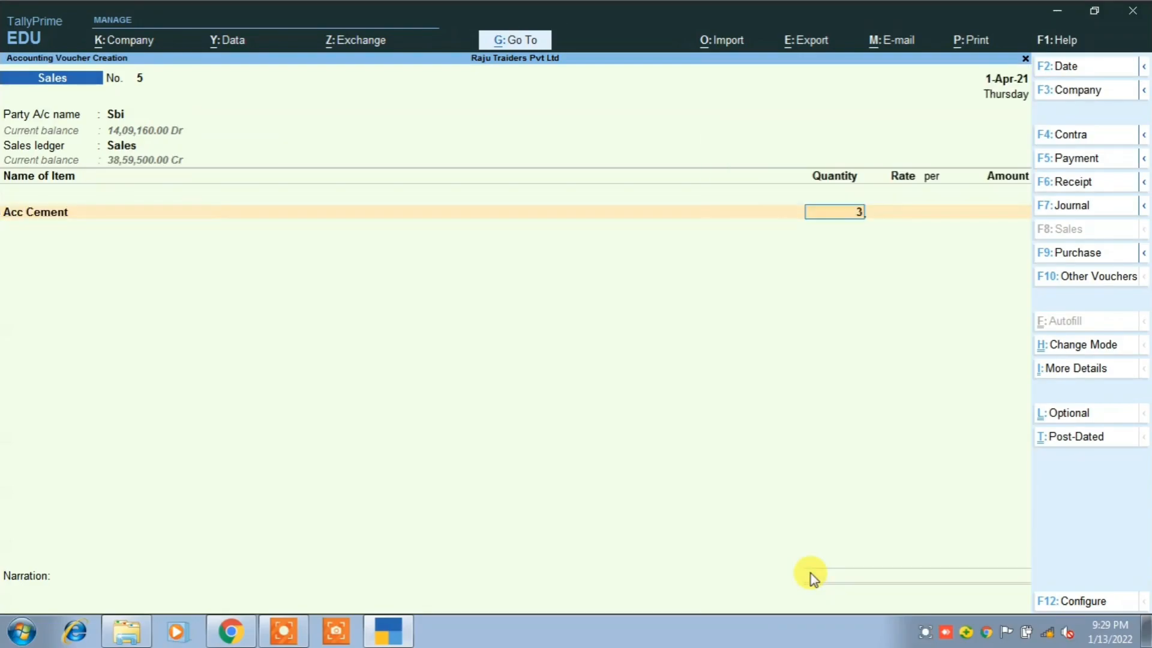
key(Return)
key(Return)
key(Return)
key(Return)
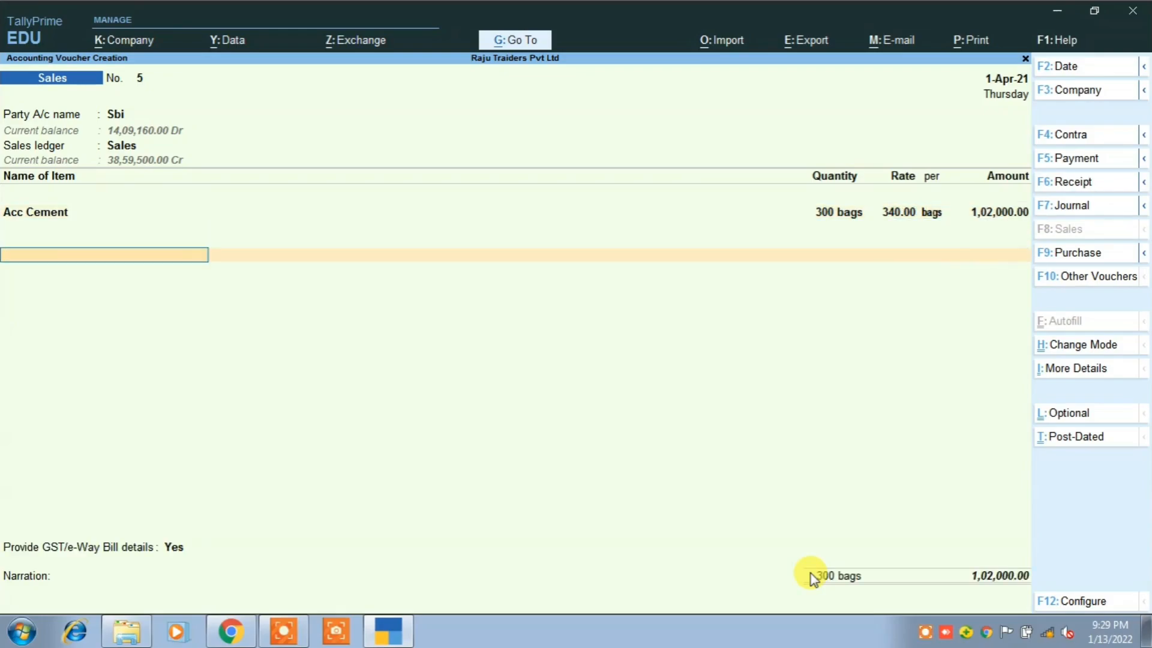
Add the Ouput S Gst @ 14% and Output C Gst @ 14% ledgers to the sales voucher.
text(o)
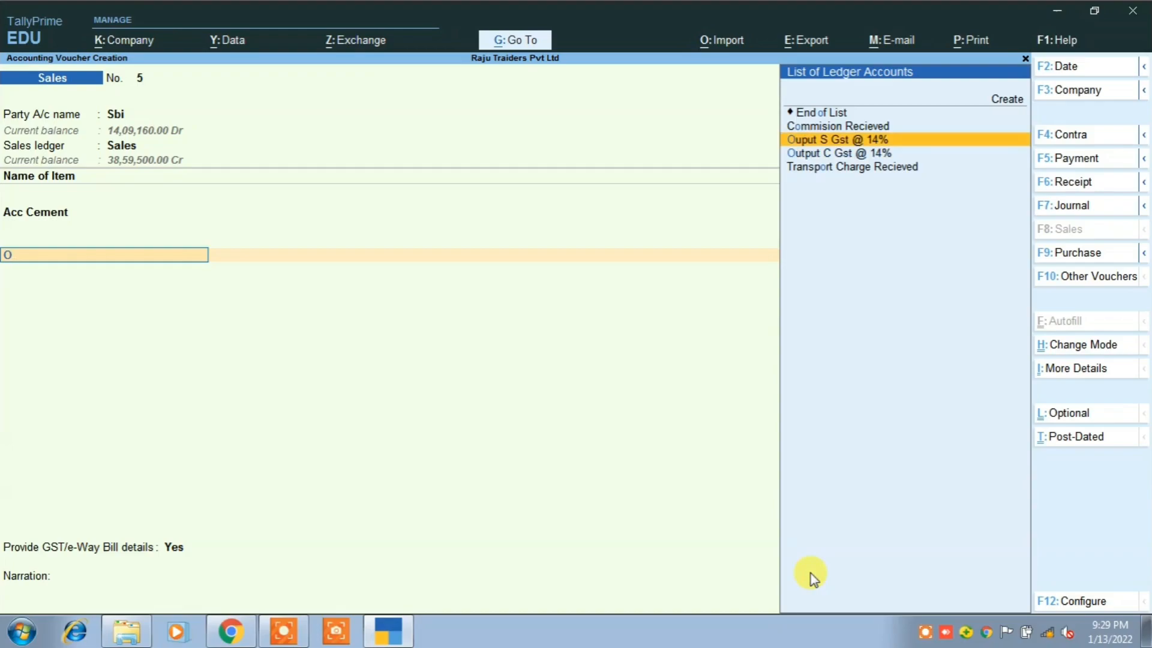
key(Return)
key(Return)
text(O)
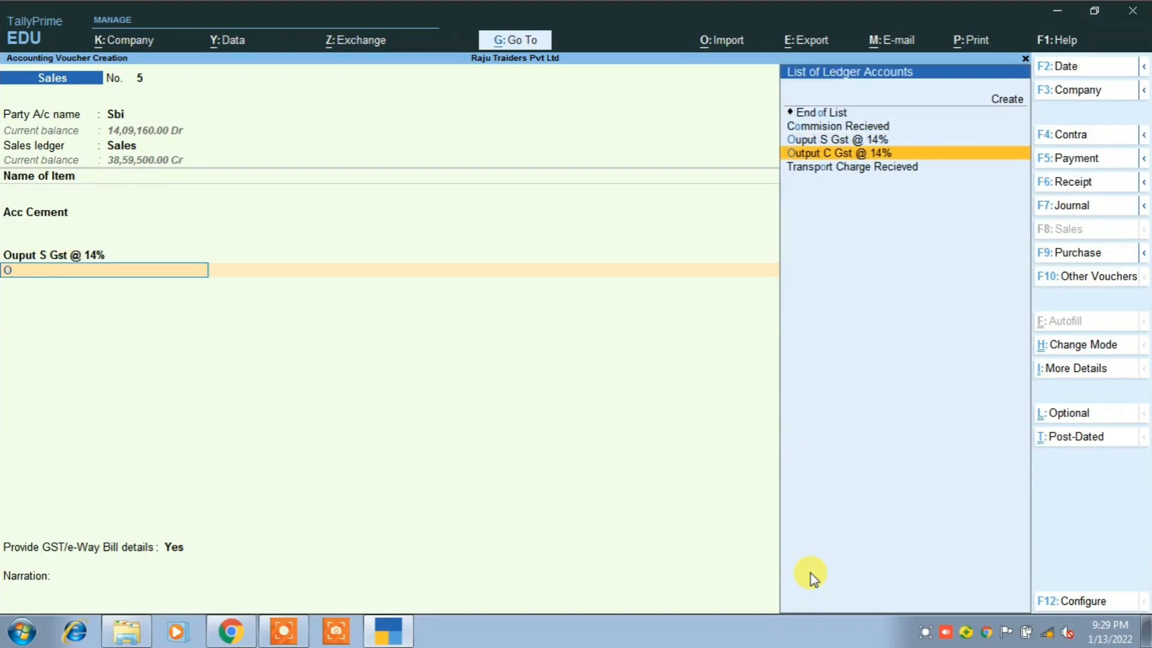
key(Return)
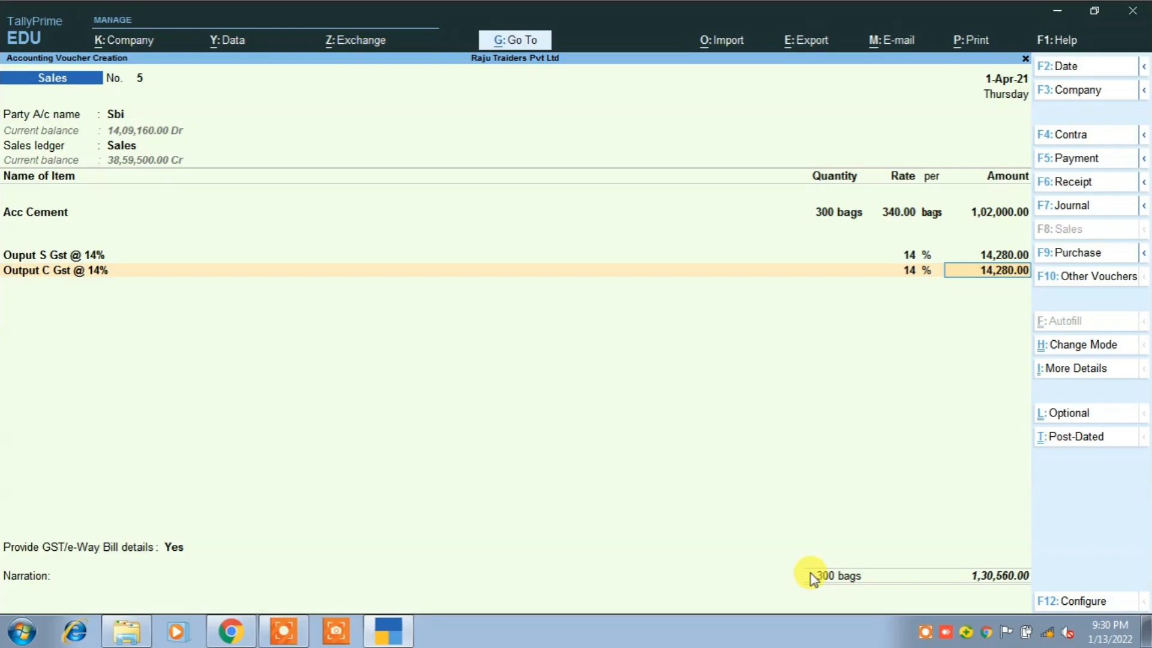
key(Return)
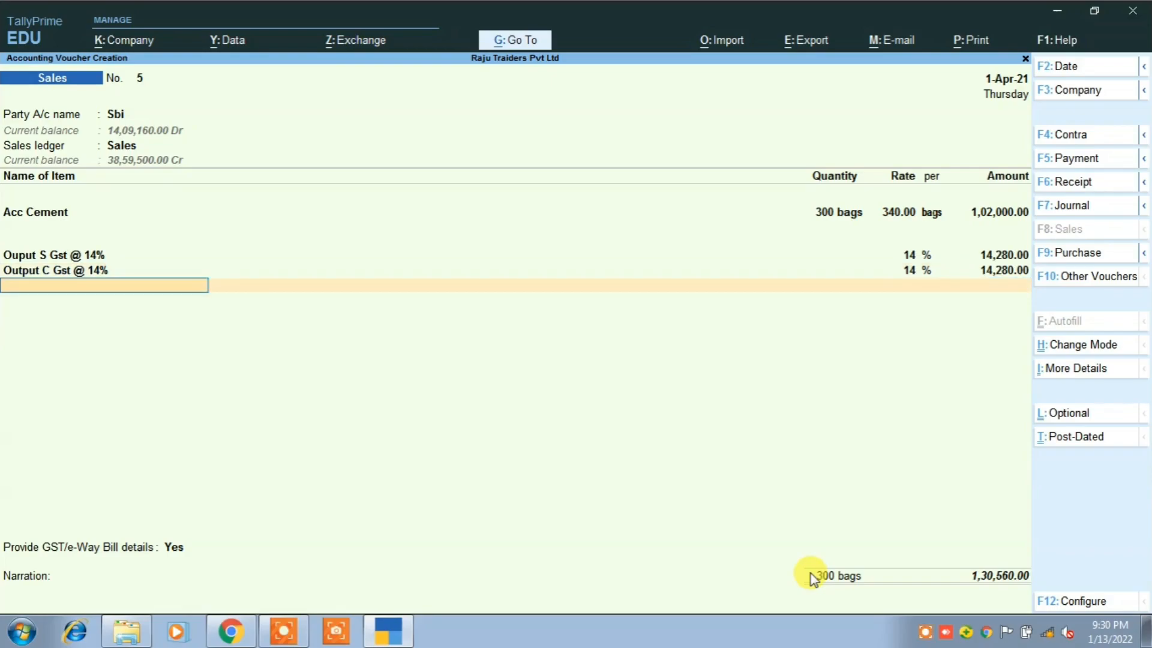
End the tax ledger list and set Provide GST/e-Way Bill details to No.
key(Return)
key(Up)
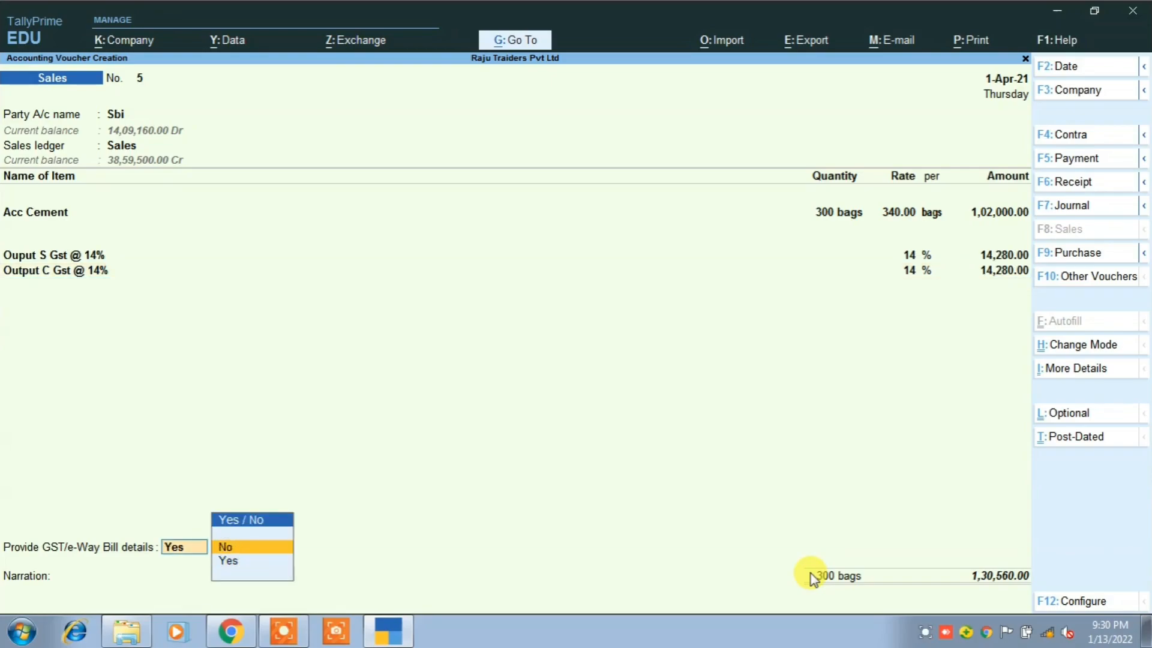
key(Return)
Accept Sbi's Cheque/DD bank allocation with blank instrument details and save the sales voucher.
key(Return)
key(Return)
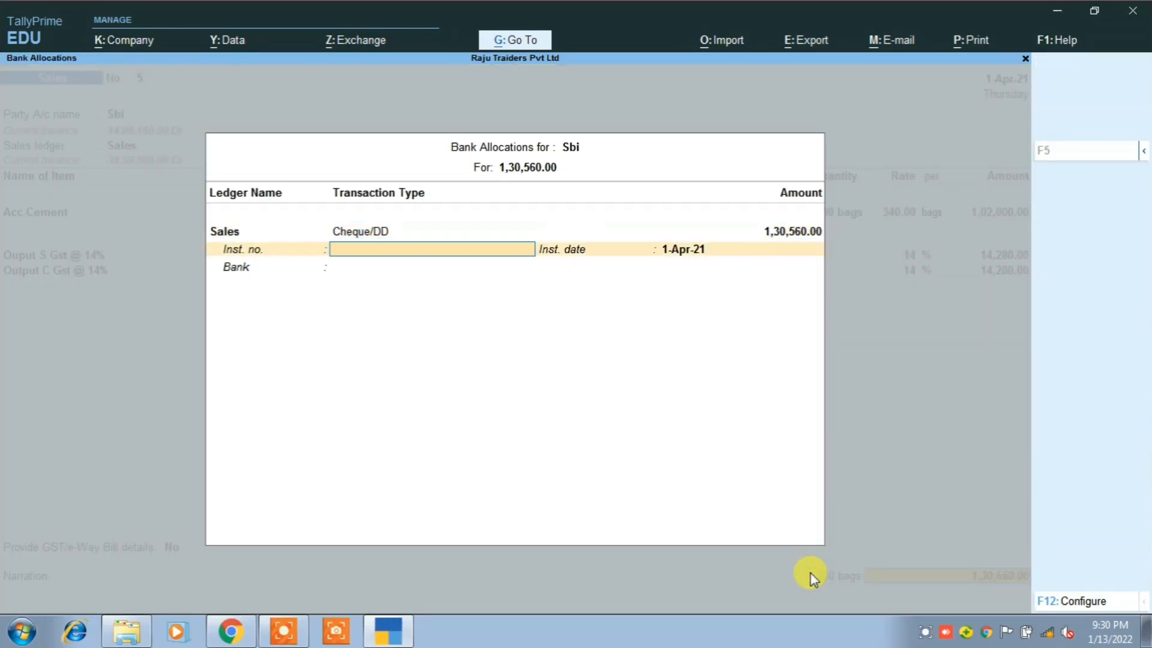
key(Return)
key(Return)
key(Return)
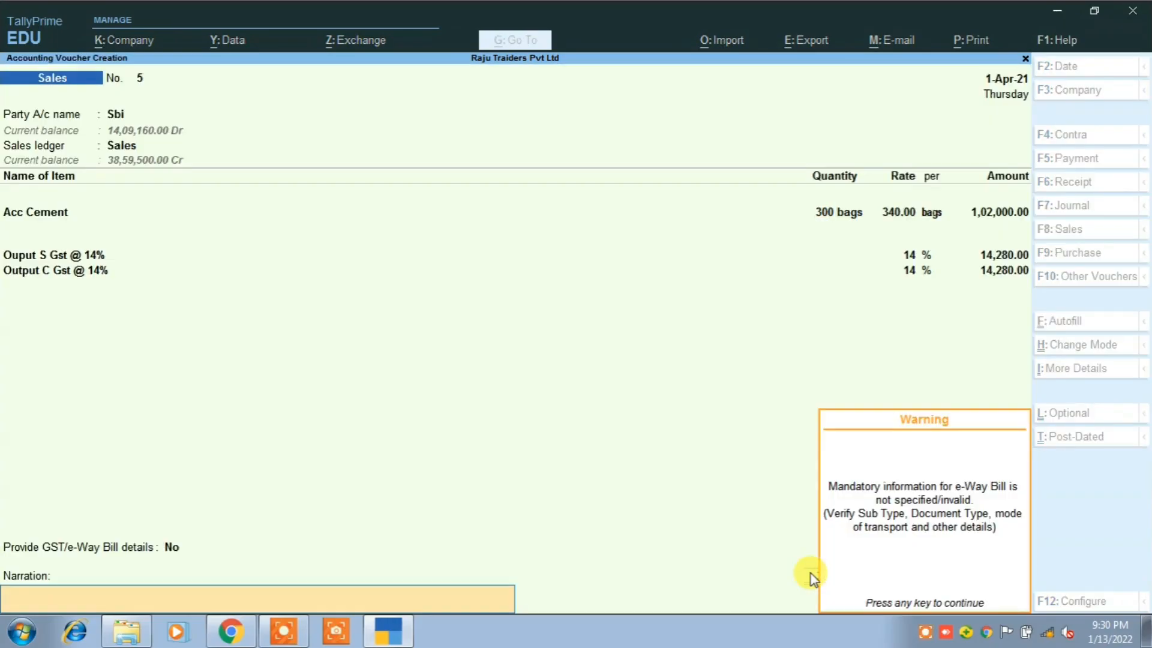
key(Return)
key(Return)
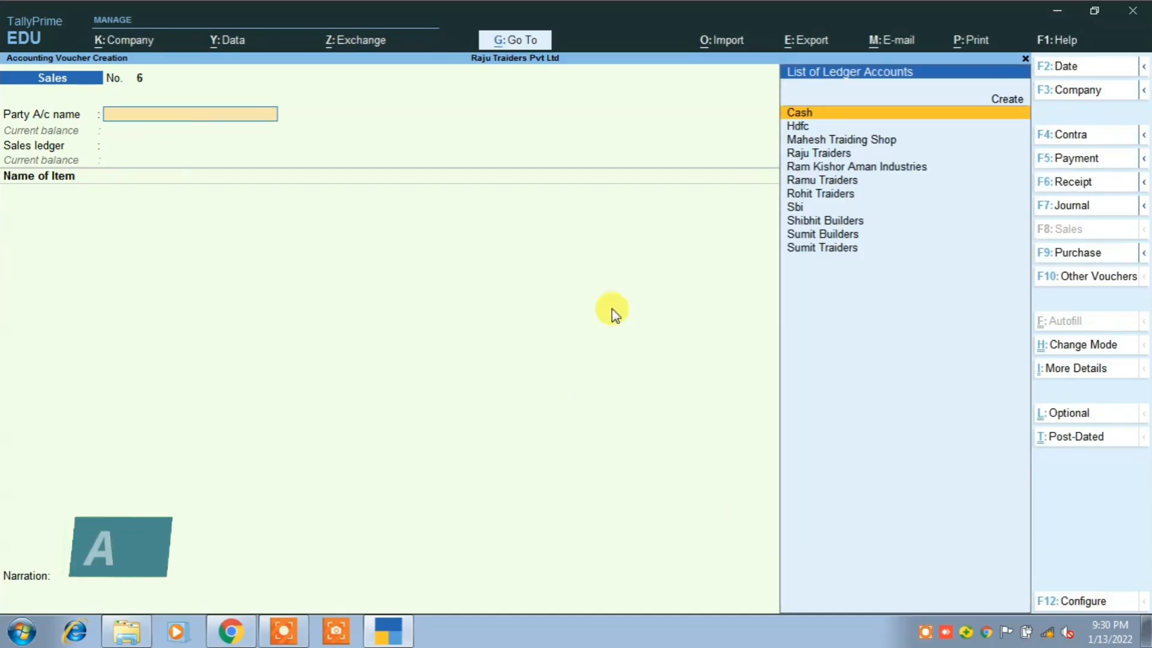
Start a payment voucher debiting Raju Traiders and check the payee of transaction 20 in the practice set PDF.
click(1078, 164)
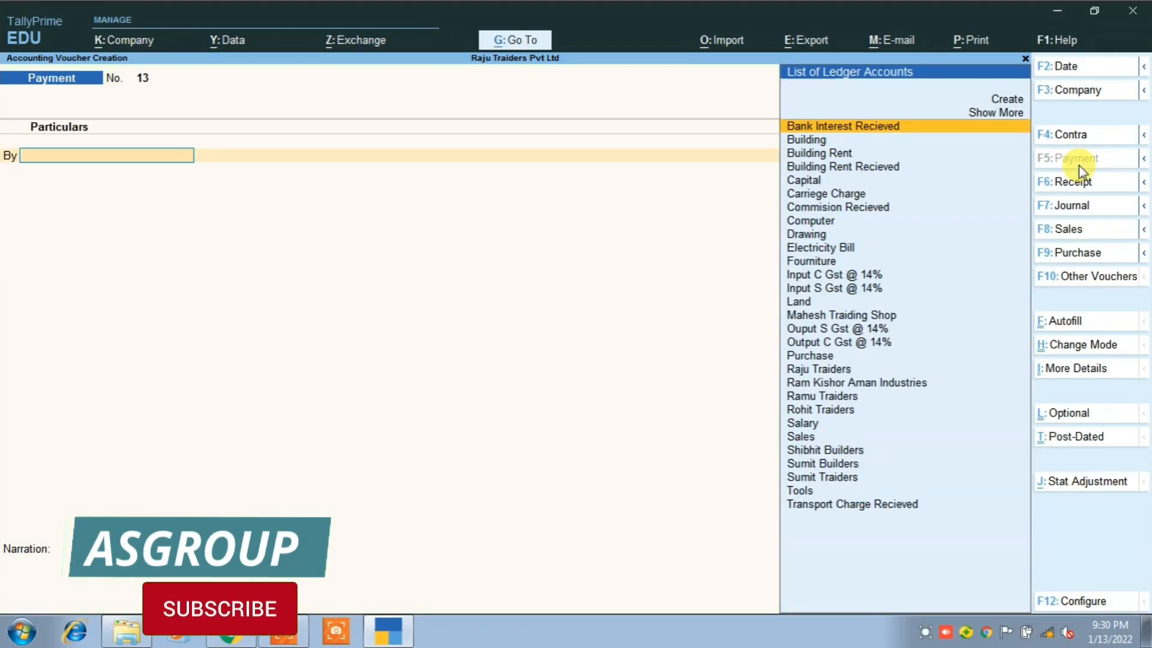
text(R)
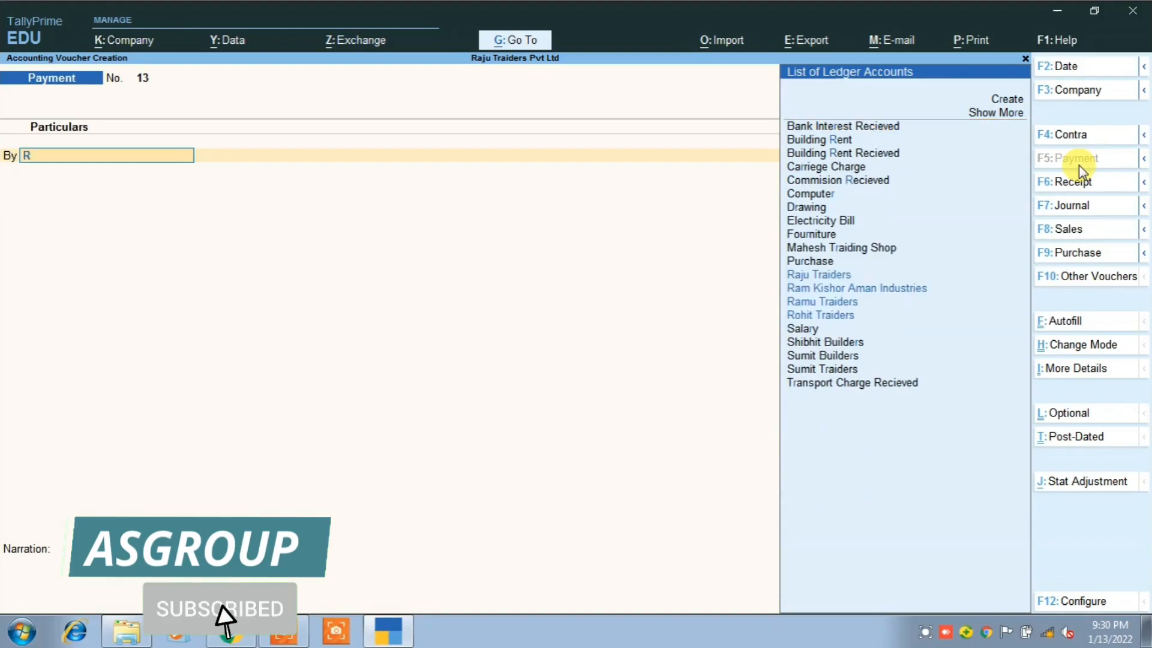
key(Down)
key(Up)
key(Return)
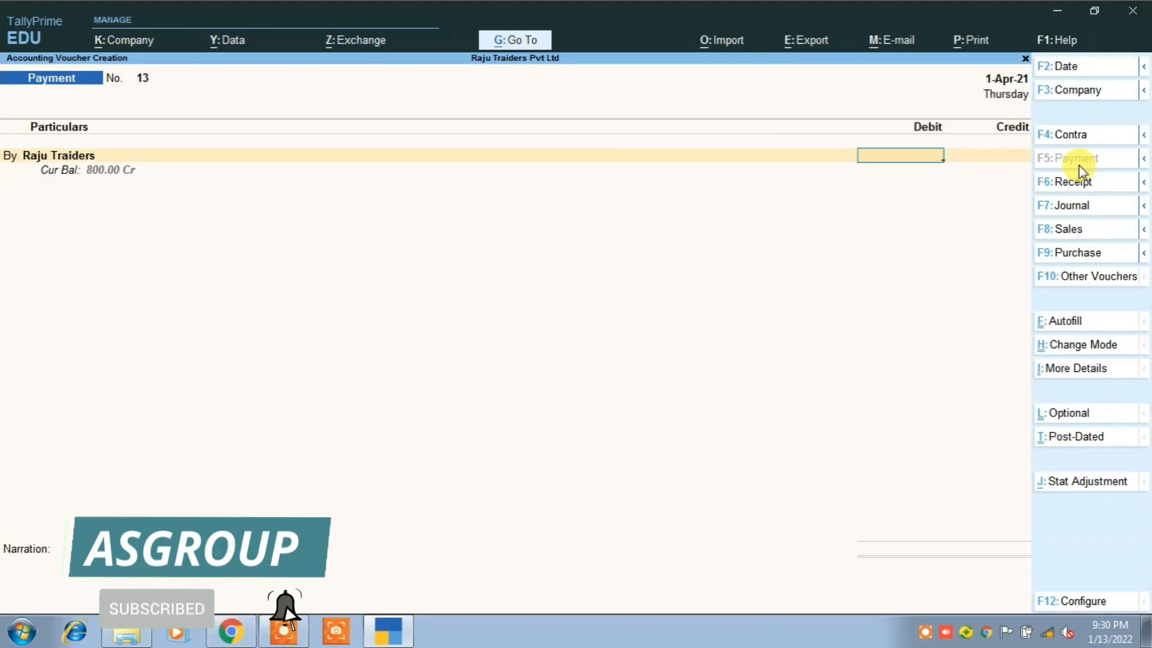
key(alt+Tab)
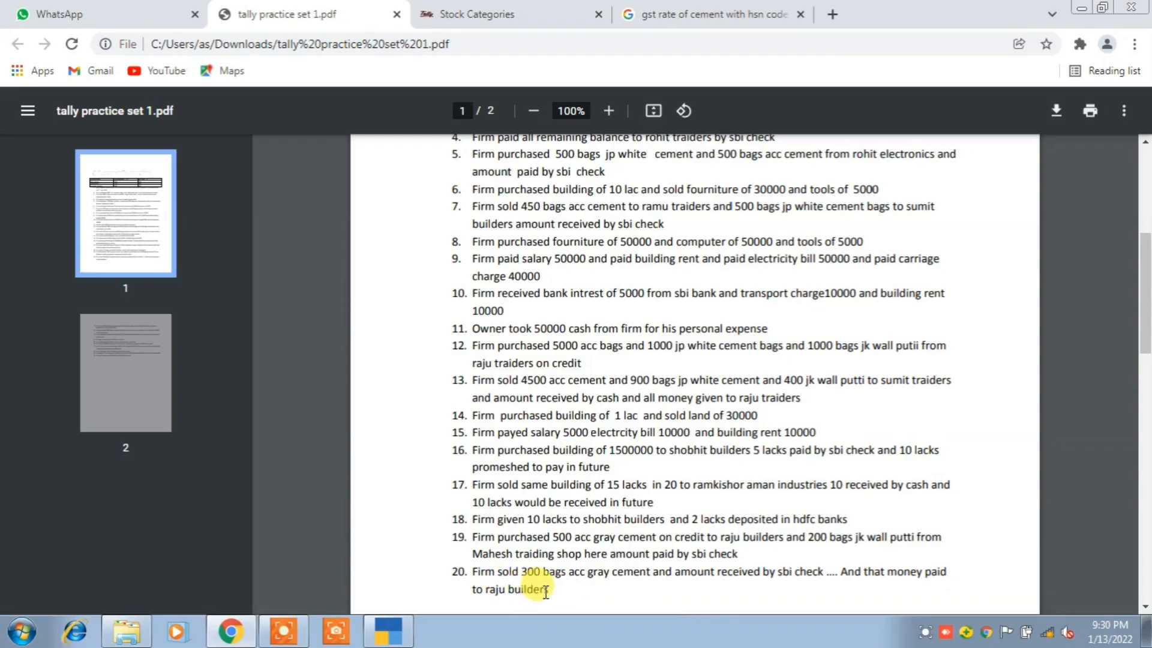
key(alt+Tab)
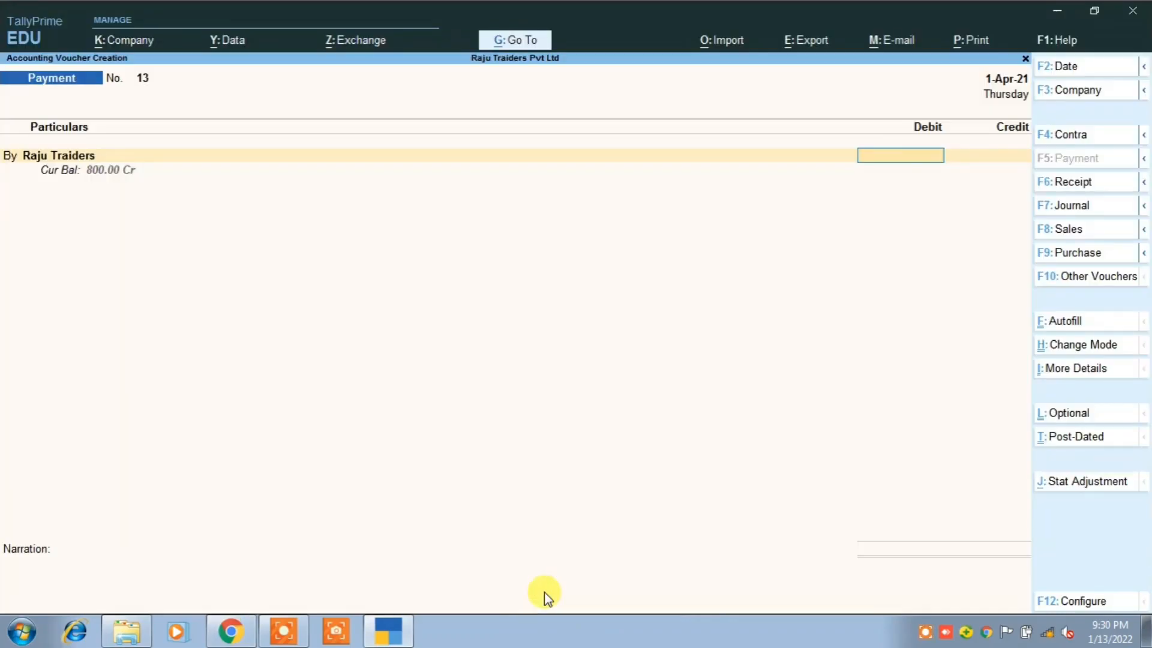
Look through the ledgers beginning with R and reselect Raju Traiders as the payment voucher's debit account.
key(BackSpace)
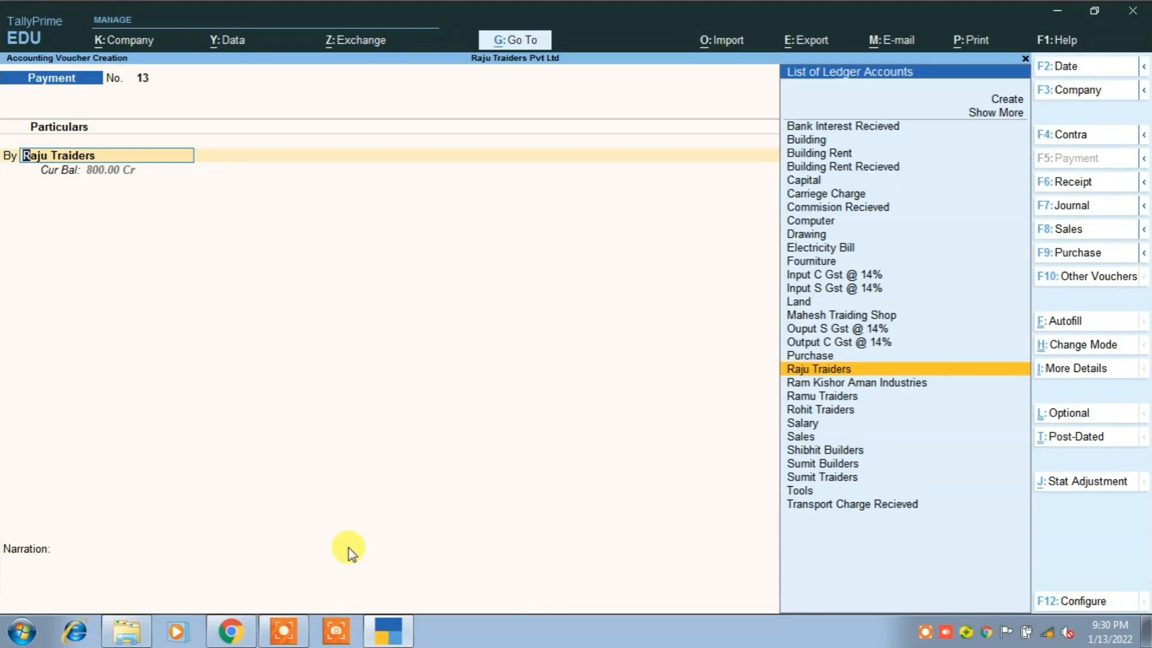
text(R)
key(Down)
key(Down)
key(Down)
key(Down)
key(Down)
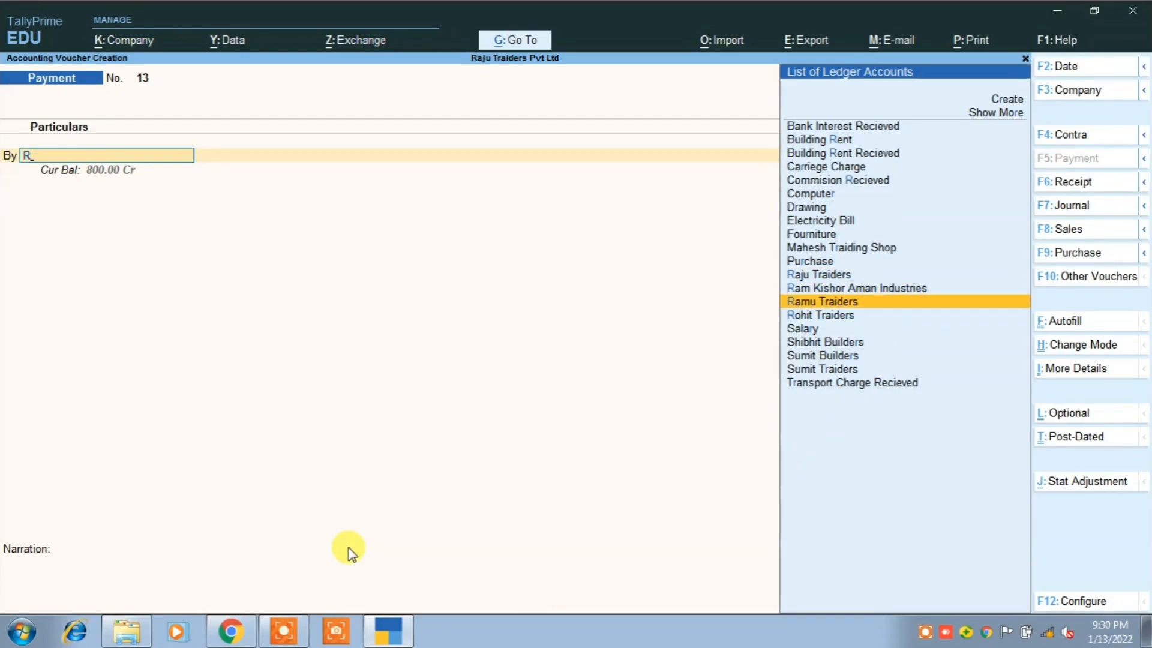
key(Up)
key(Up)
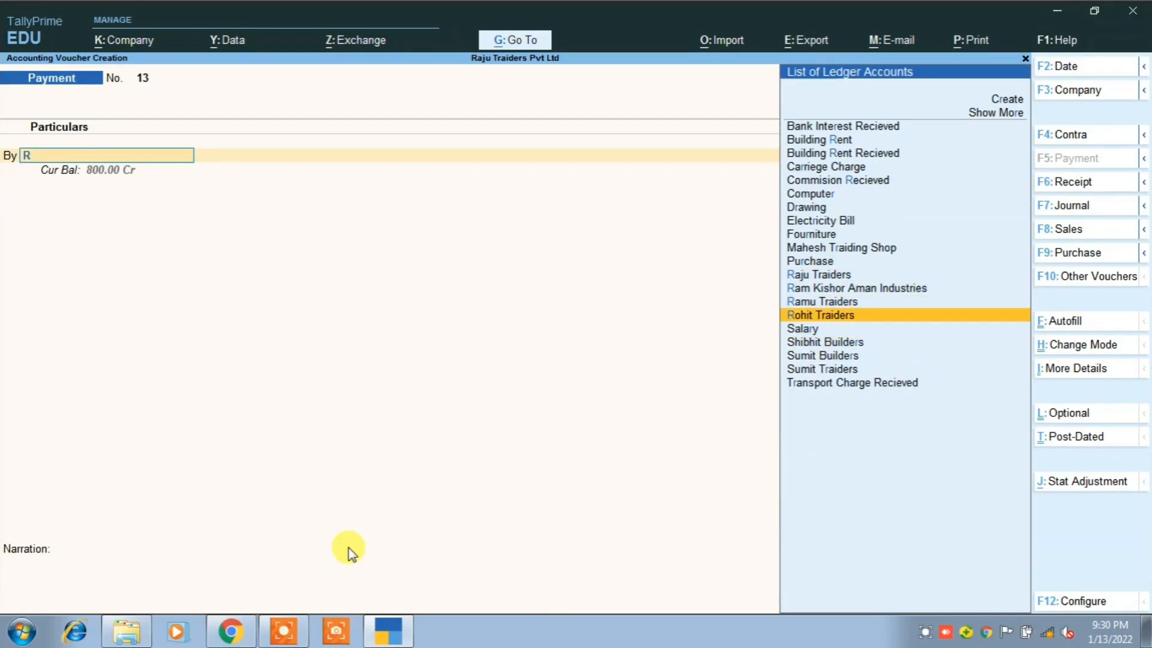
key(Up)
key(Up)
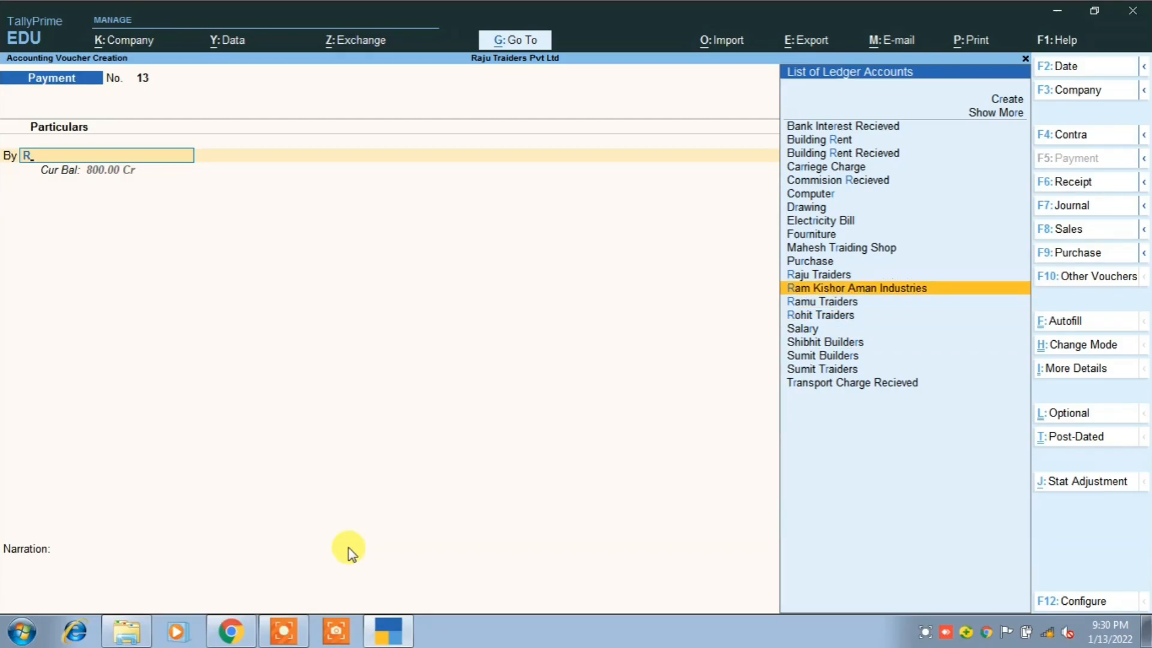
text(a)
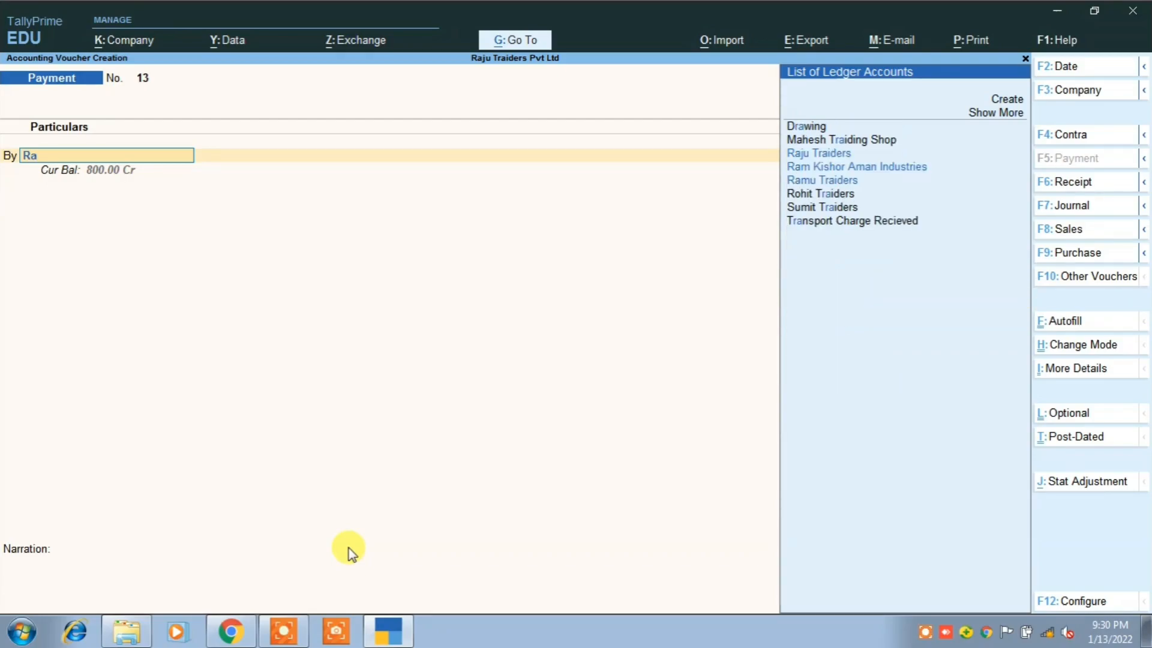
text(ju Traiders)
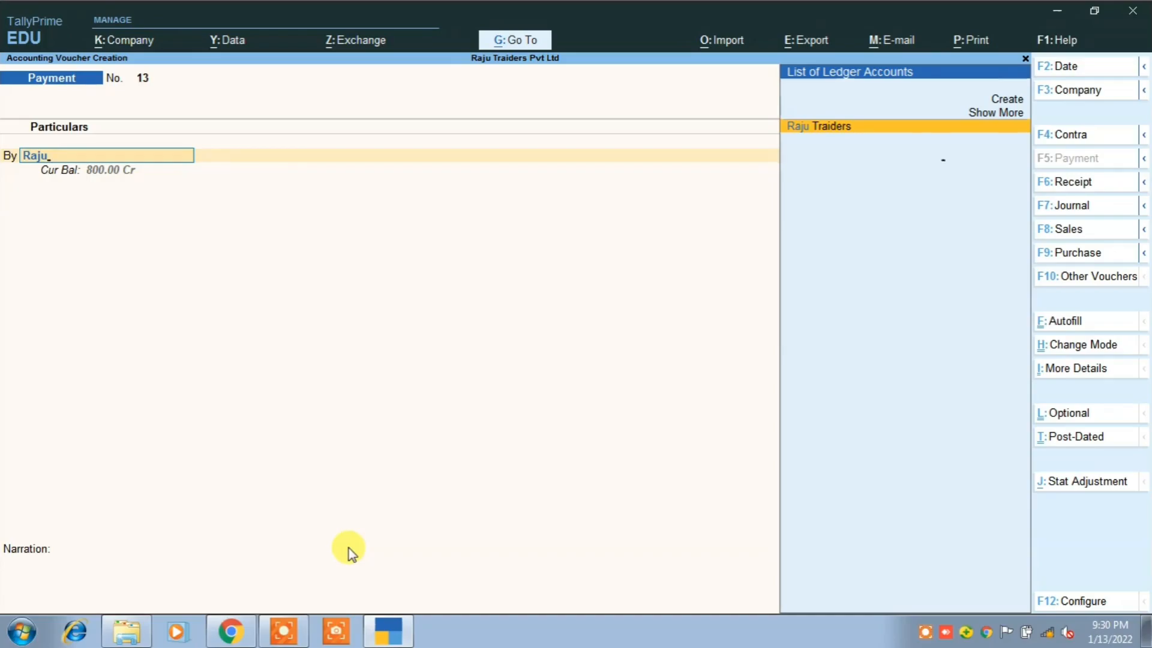
key(Return)
Try Shibhit Builders as the payment voucher's debit ledger and leave voucher entry for the Gateway of Tally.
key(BackSpace)
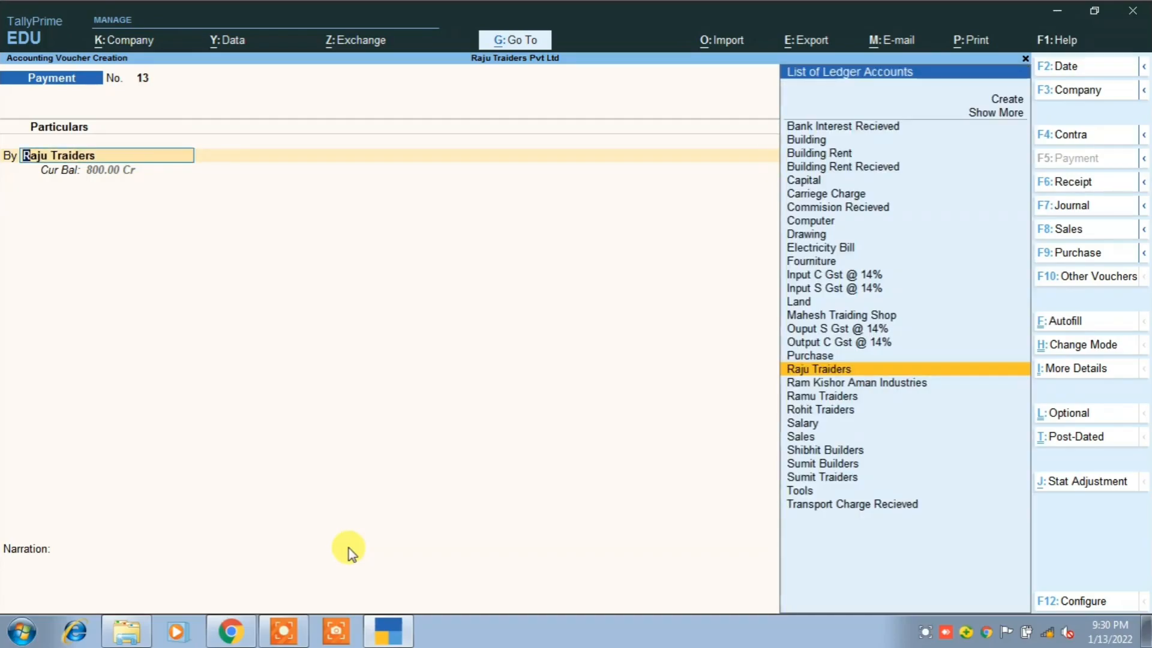
key(Down)
key(Down)
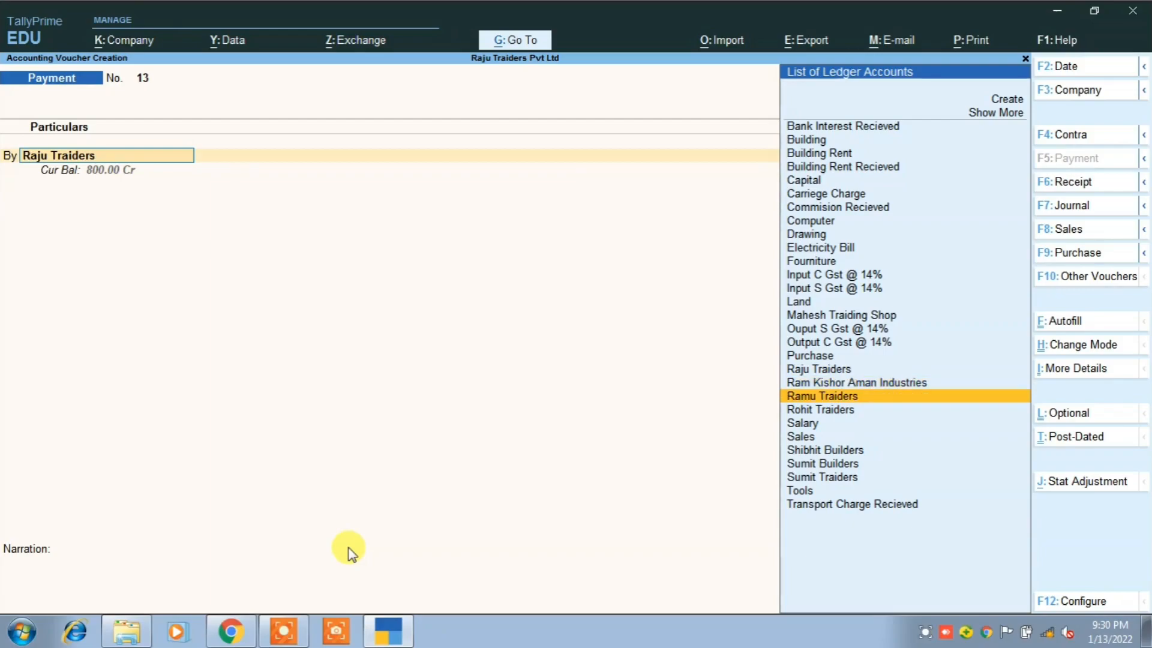
key(Down)
key(Down)
key(Down)
key(Down)
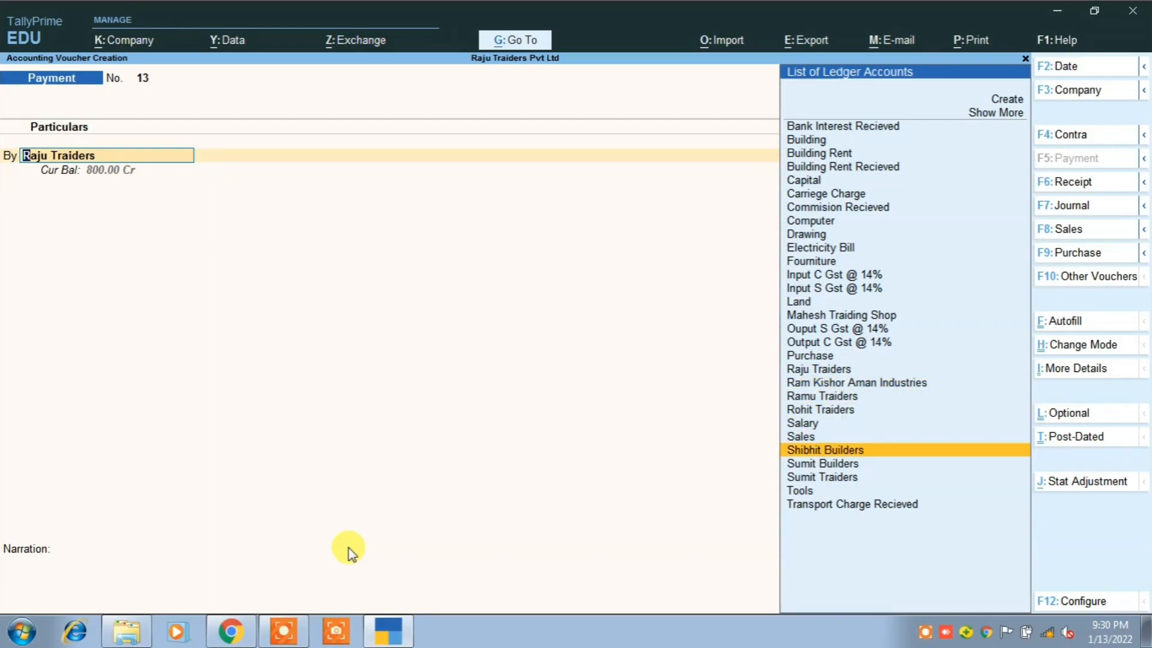
key(Return)
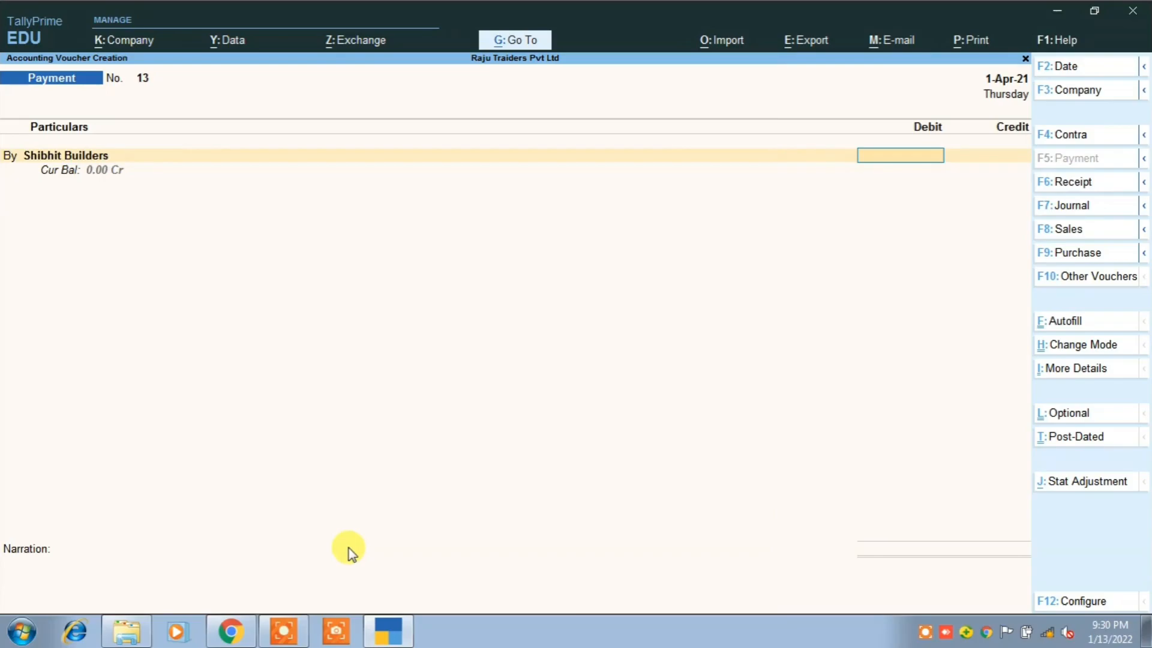
key(BackSpace)
key(Down)
key(Down)
key(Return)
key(Escape)
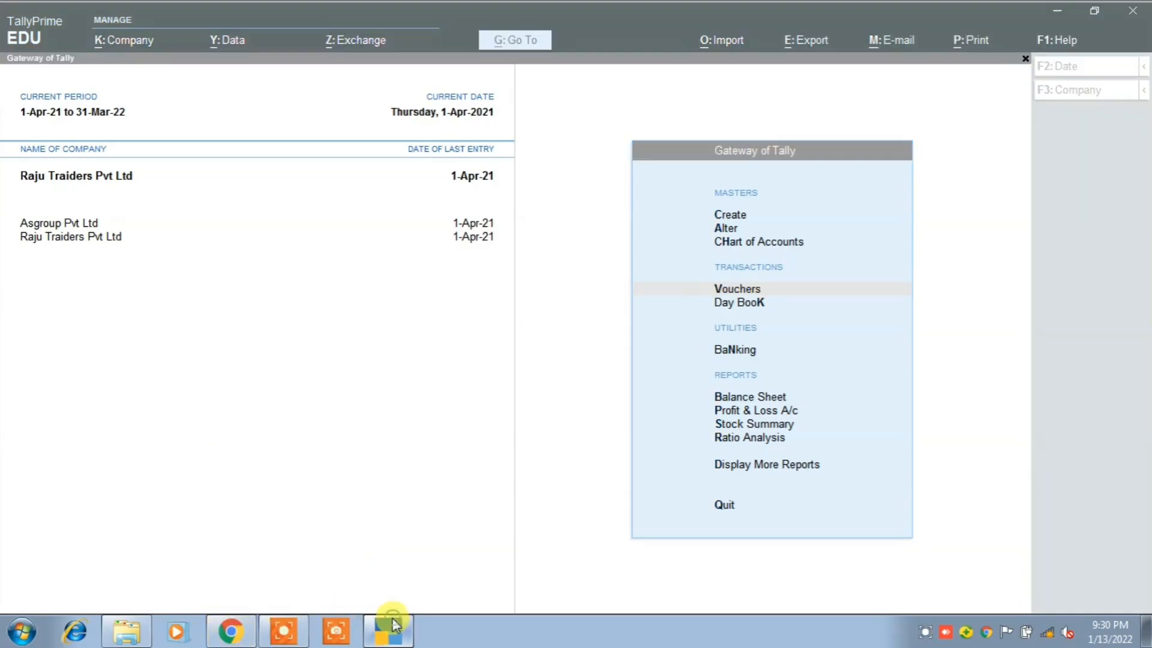
Review transactions 21 to 30 on page 2 of the practice set PDF and return to TallyPrime.
click(231, 631)
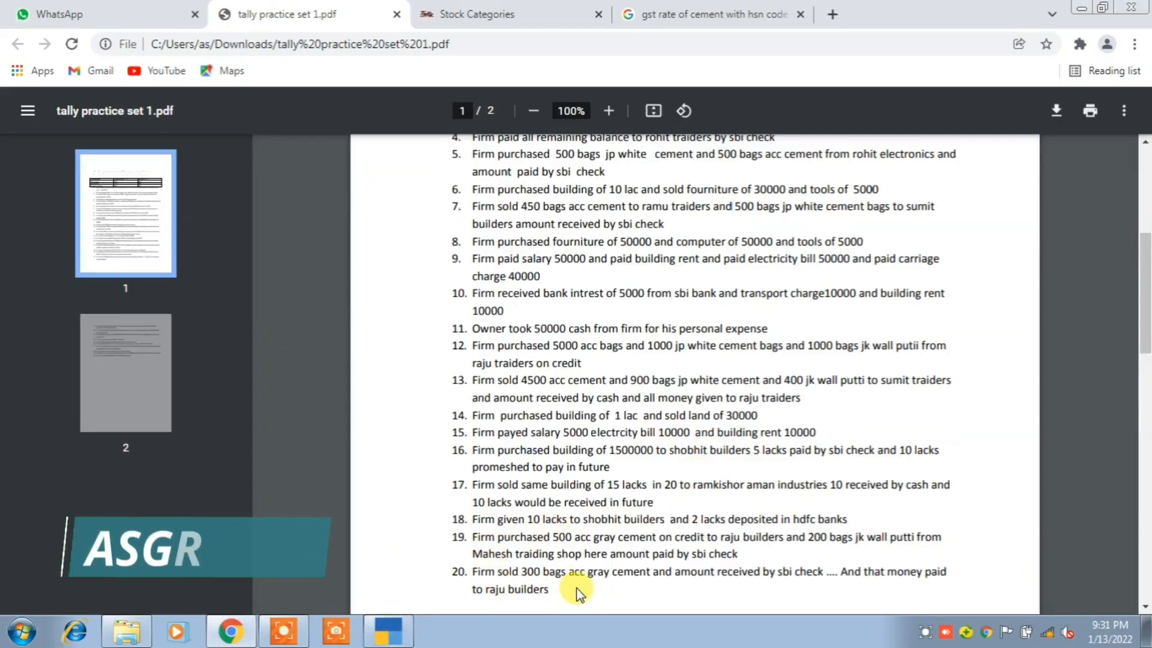
scroll(514, 522, down, 4)
scroll(515, 521, down, 4)
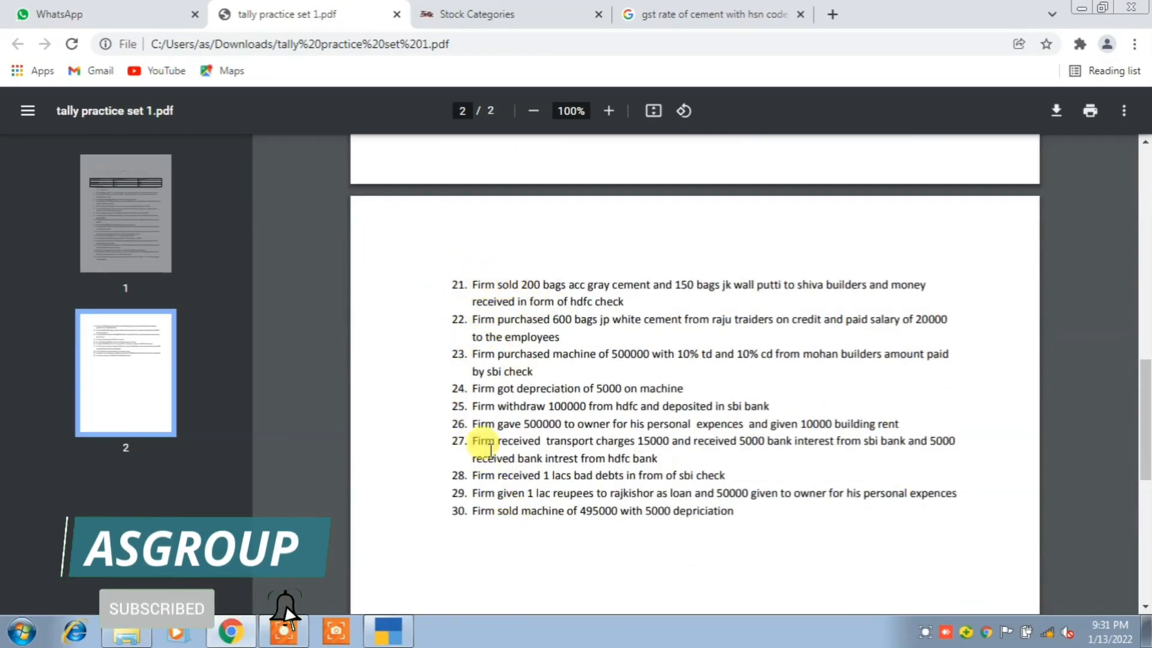
click(387, 627)
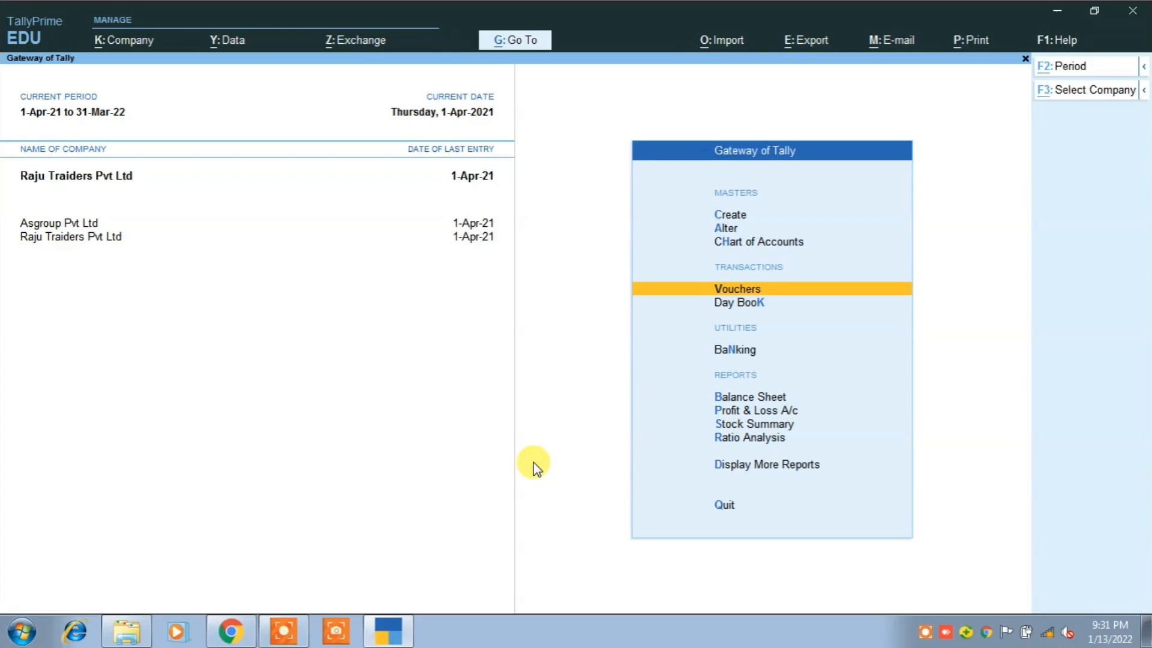
key(alt+g)
key(Down)
key(Down)
key(Down)
key(Down)
key(Down)
key(Down)
key(Down)
key(Down)
key(Down)
key(Down)
key(Down)
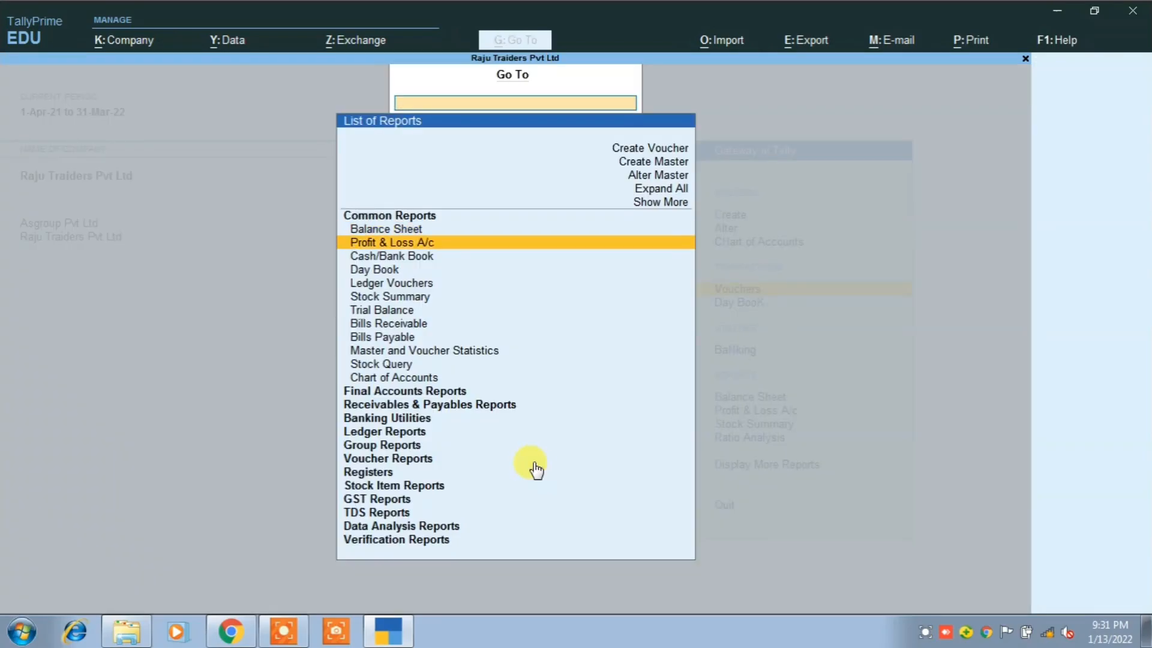
key(Down)
key(Down)
key(Down)
key(Down)
key(Down)
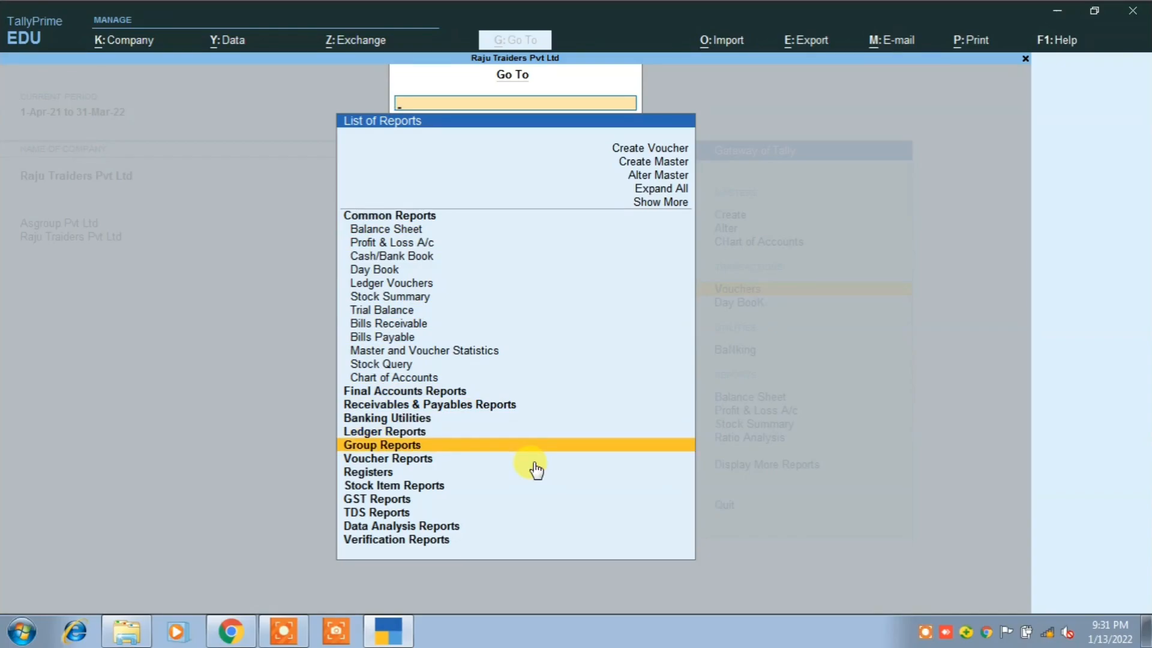
key(Escape)
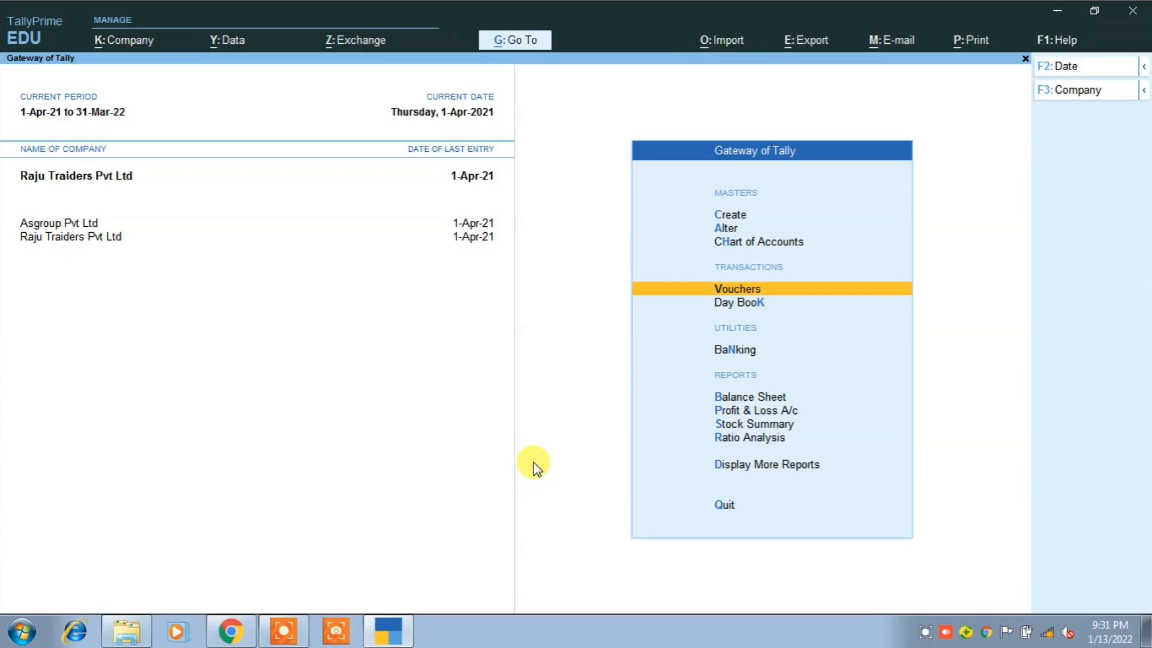
Open the Balance Sheet and examine the ledgers in the Capital Account group.
key(Down)
key(Down)
key(Down)
key(Down)
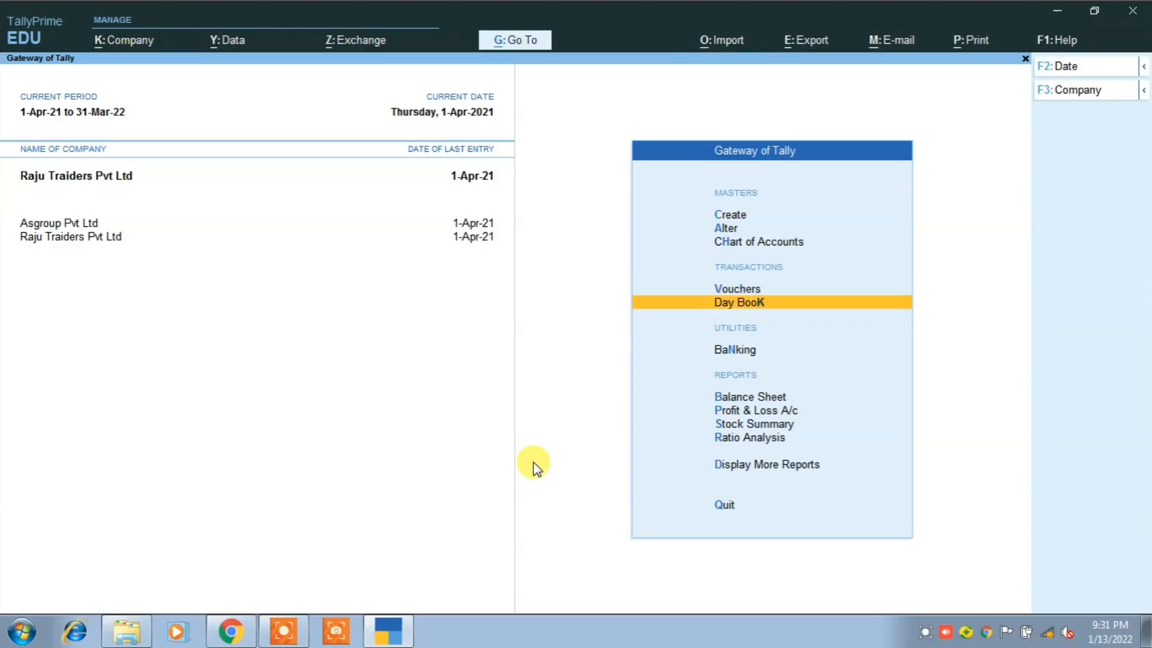
key(Up)
key(Return)
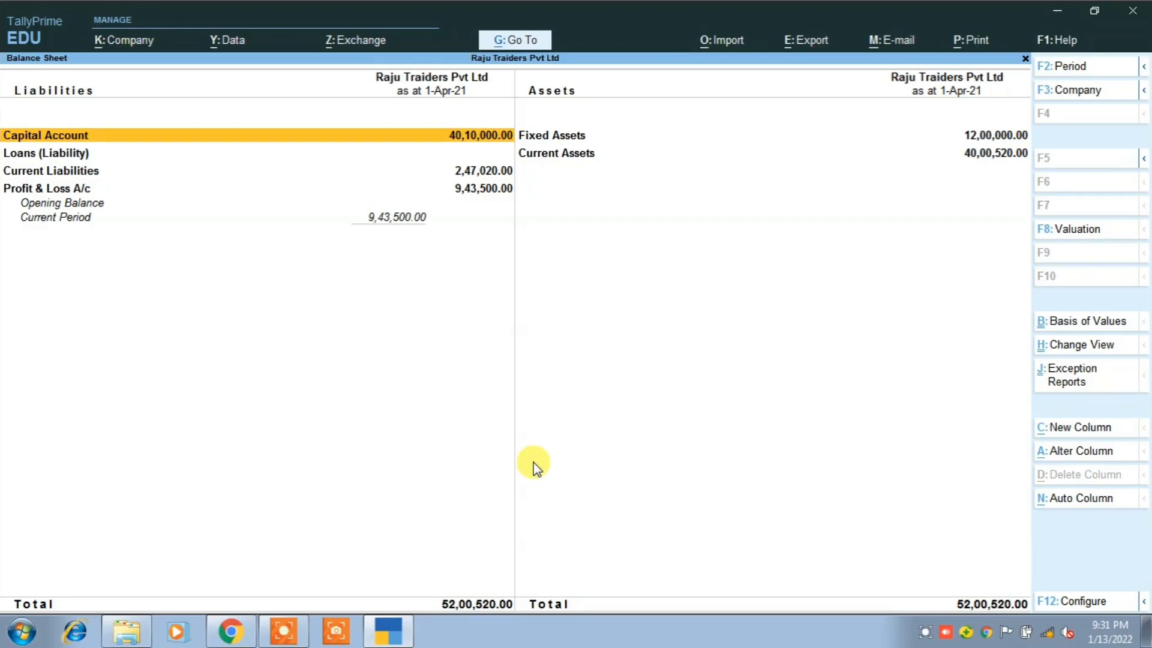
key(Return)
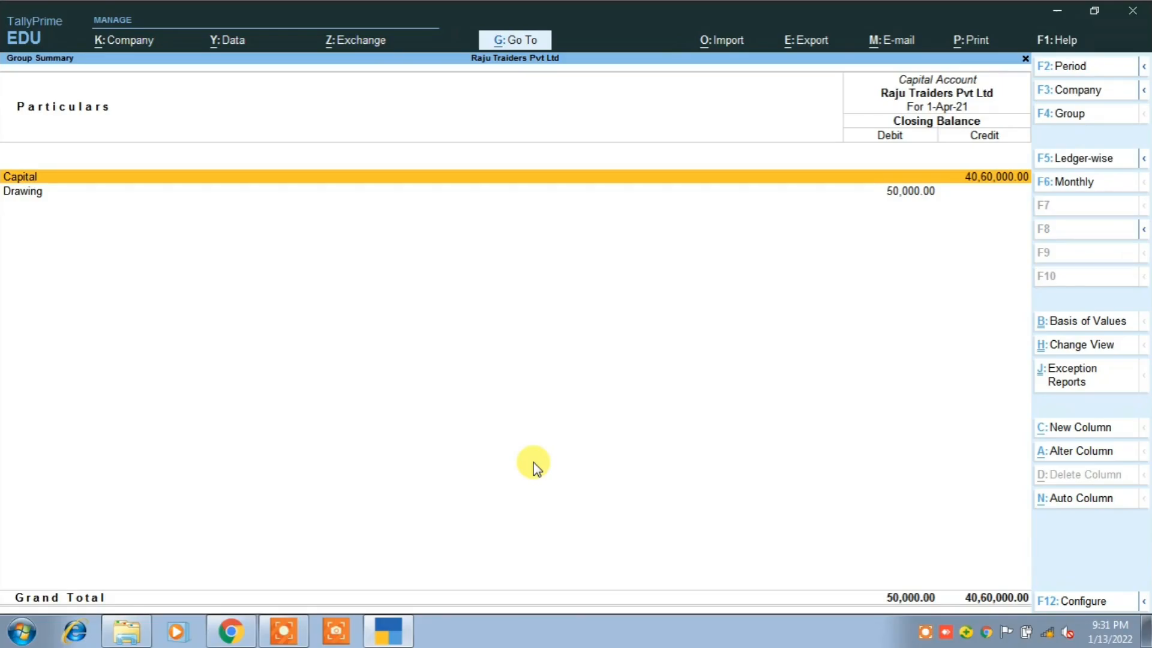
key(Escape)
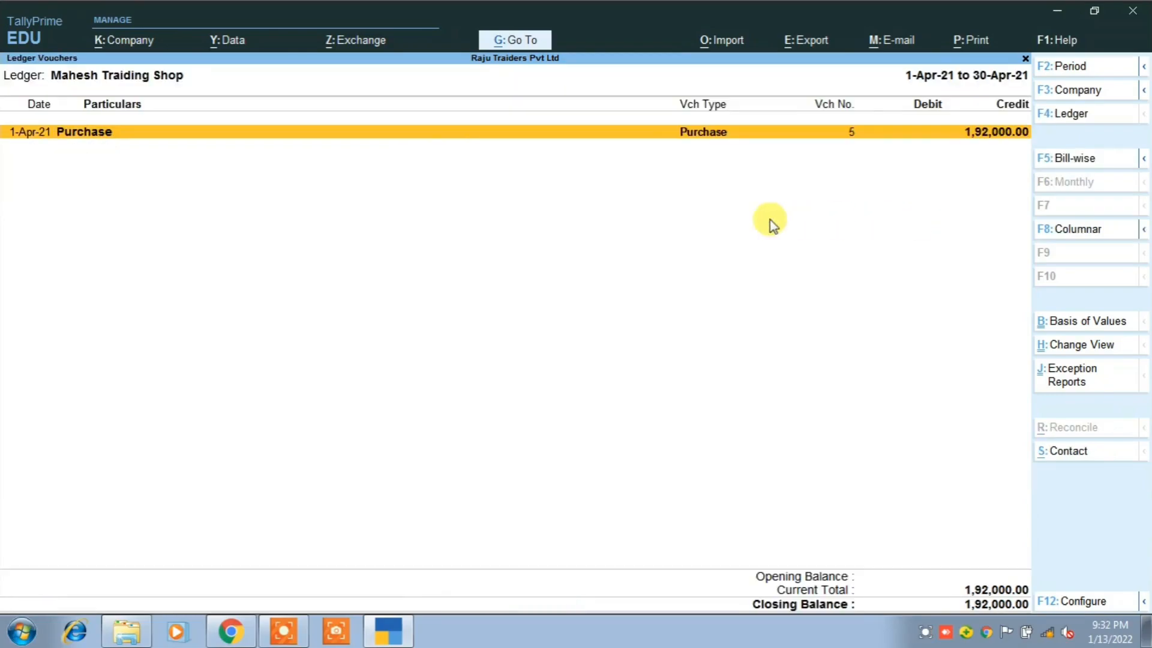
Close the Mahesh Traiding Shop ledger report and the Balance Sheet groups, returning to the Gateway of Tally.
key(Escape)
key(Escape)
key(Escape)
key(Escape)
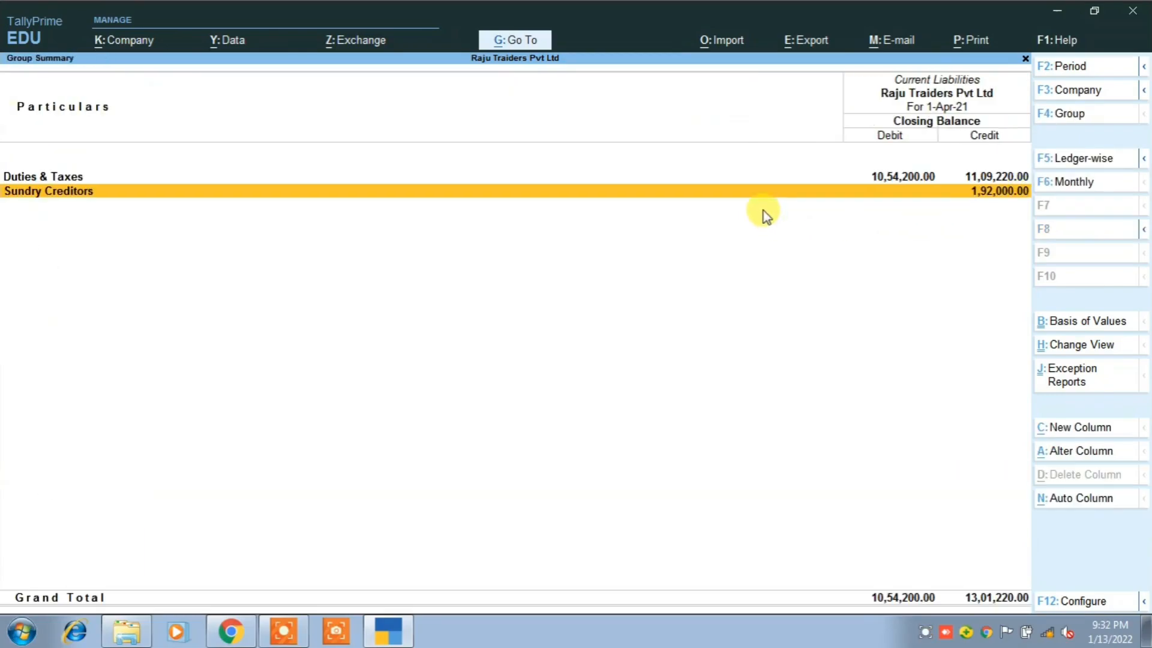
key(Escape)
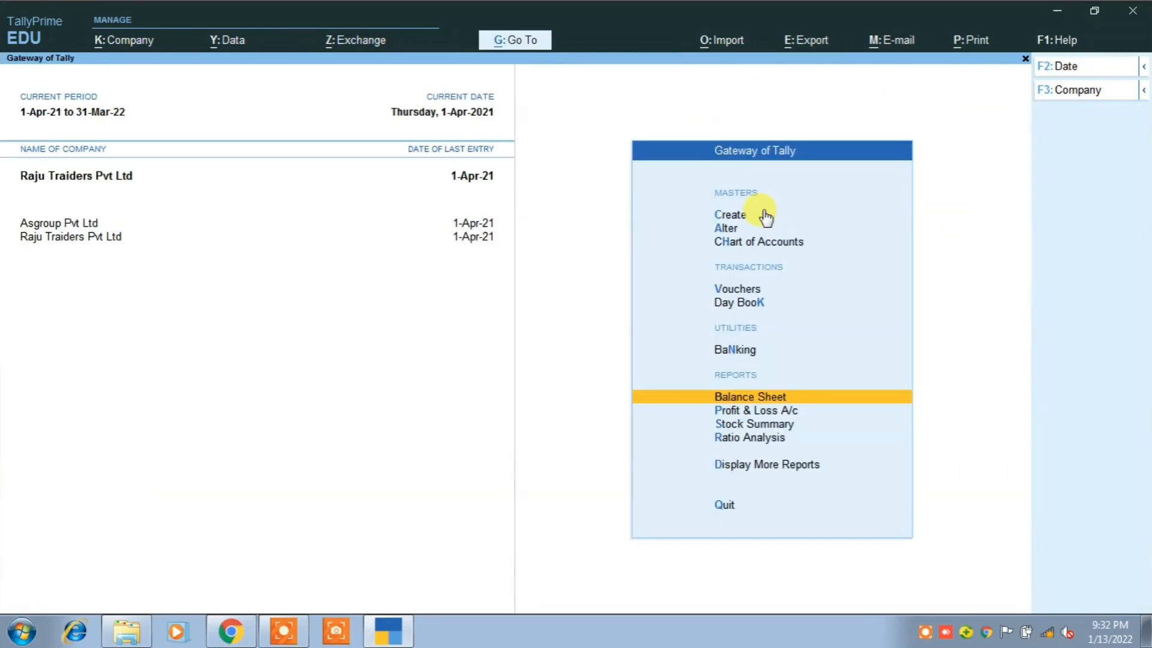
Open the GSTR-2 report from the GST Reports.
key(alt+g)
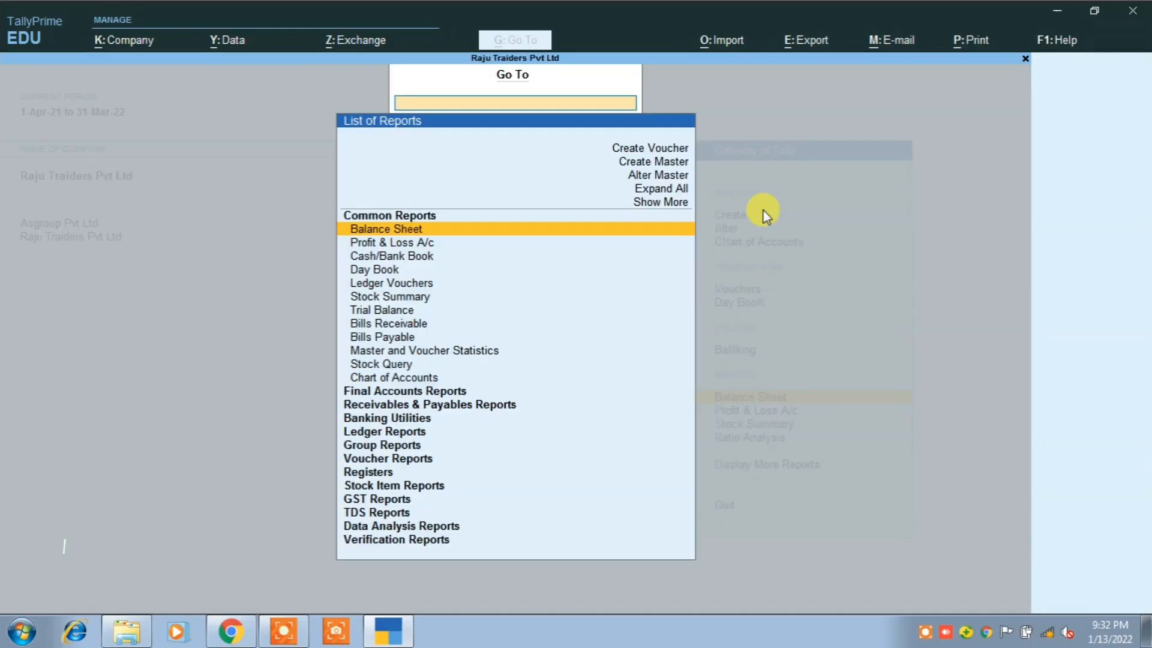
key(Down)
key(Down)
key(Down)
key(Down)
key(Down)
key(Down)
key(Down)
key(Down)
key(Down)
key(Down)
key(Down)
key(Down)
key(Down)
key(Down)
key(Down)
key(Down)
key(Down)
key(Down)
key(Down)
key(Down)
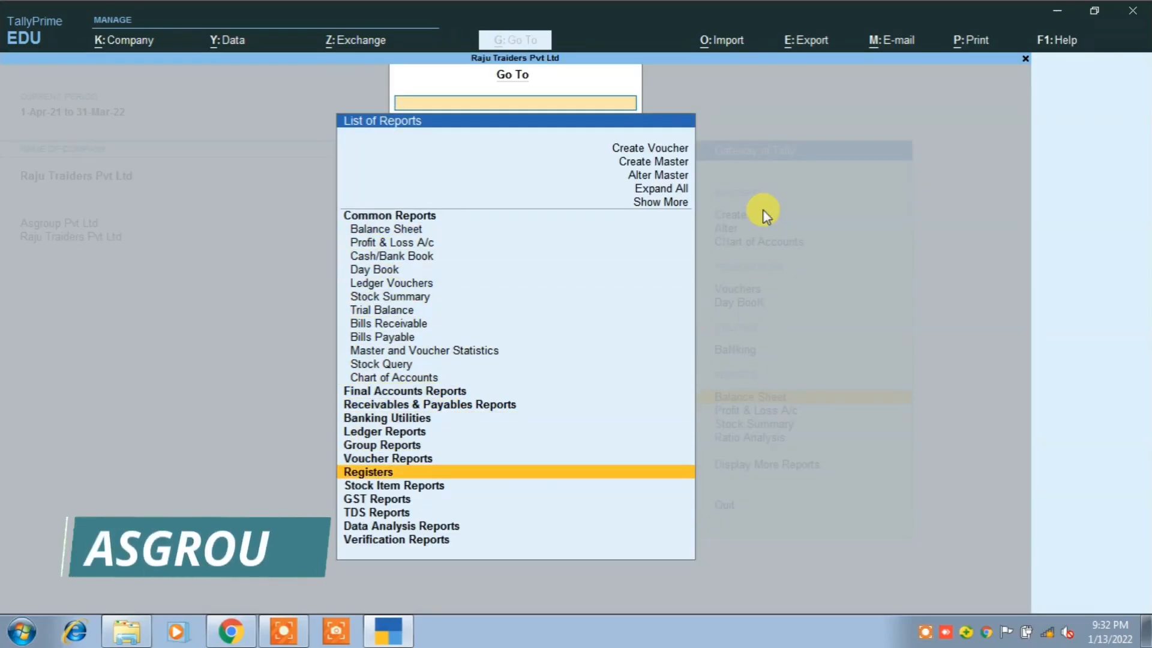
key(Return)
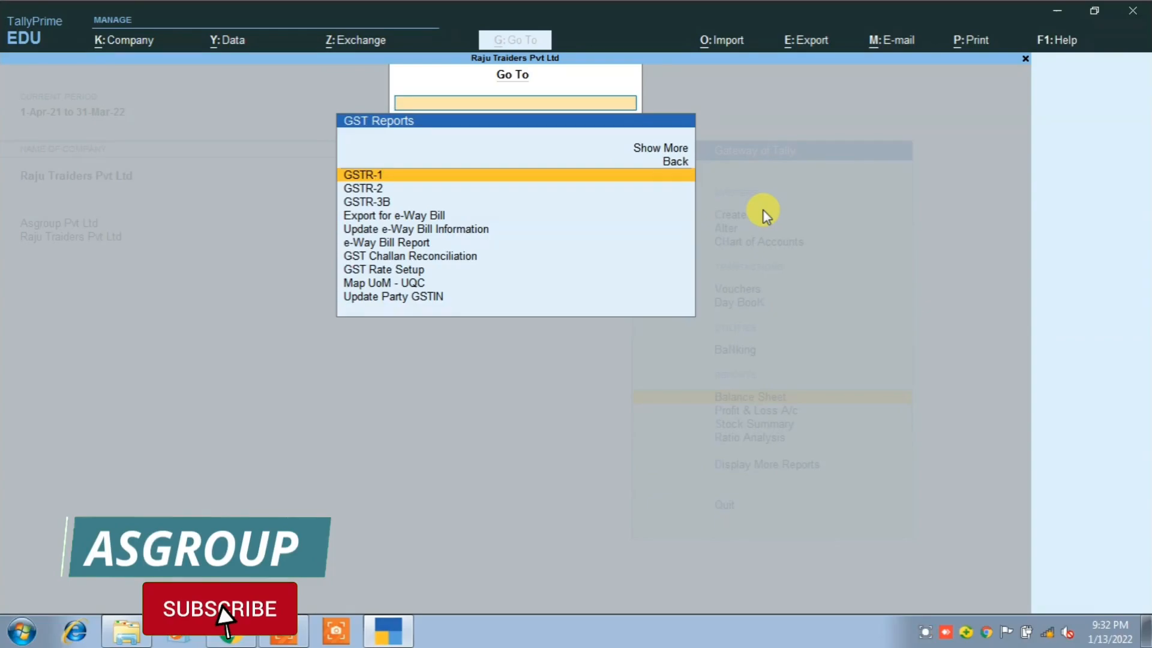
key(Down)
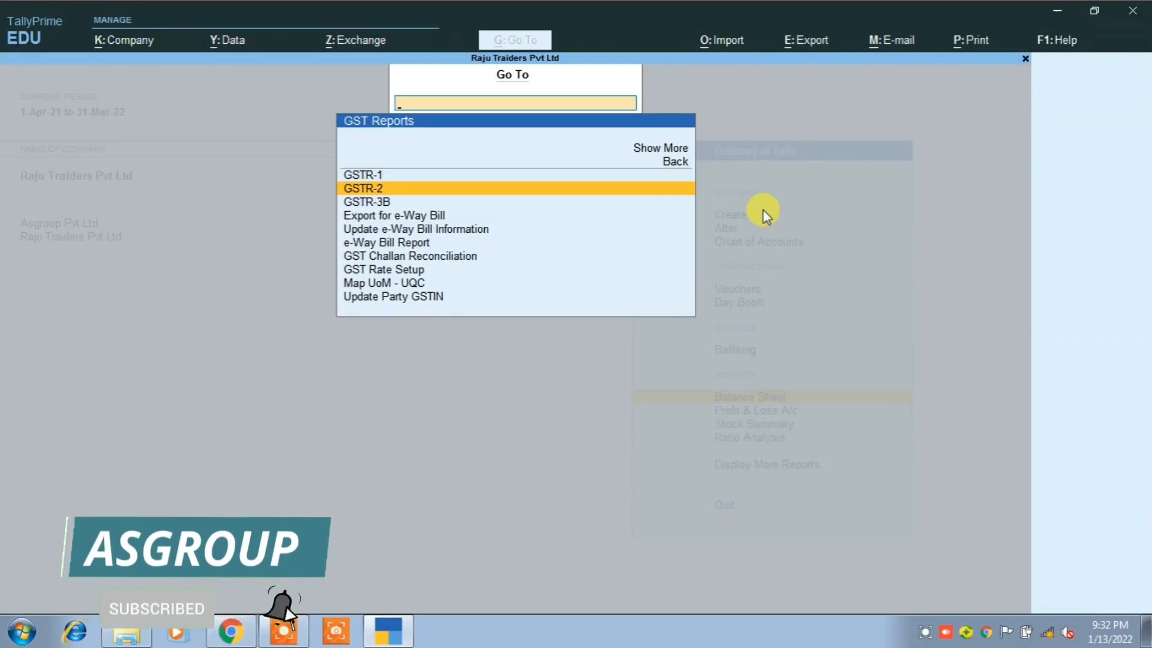
key(Return)
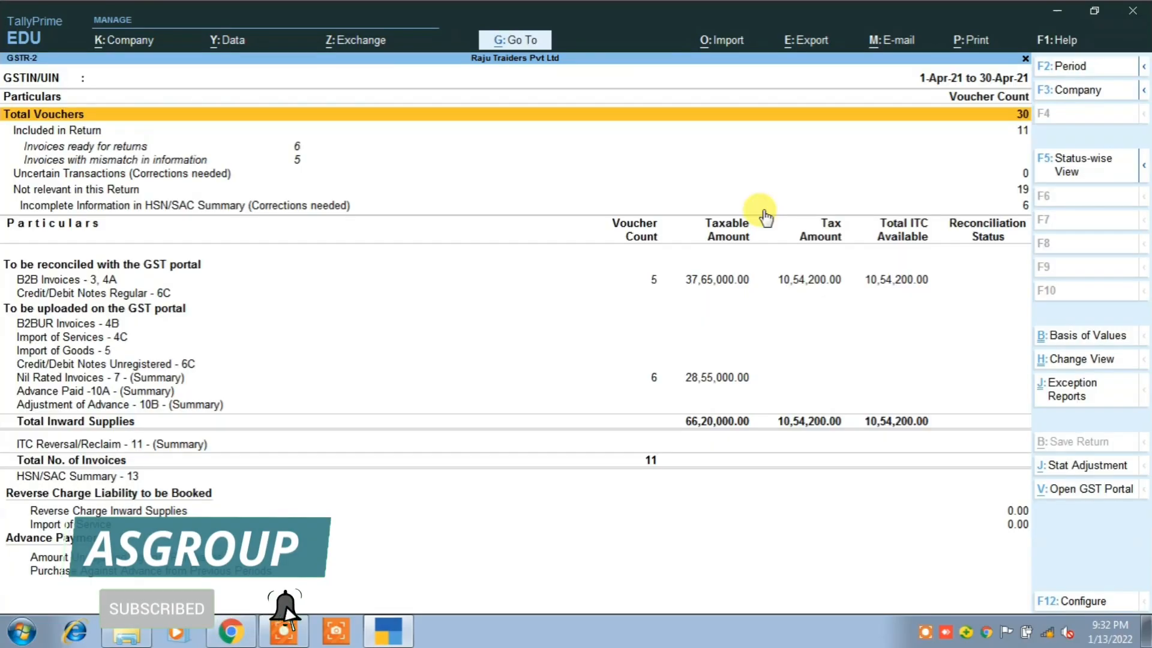
Examine the supplier-wise B2B Invoices in GSTR-2 and return to the Gateway of Tally.
key(Down)
key(Down)
key(Down)
key(Down)
key(Down)
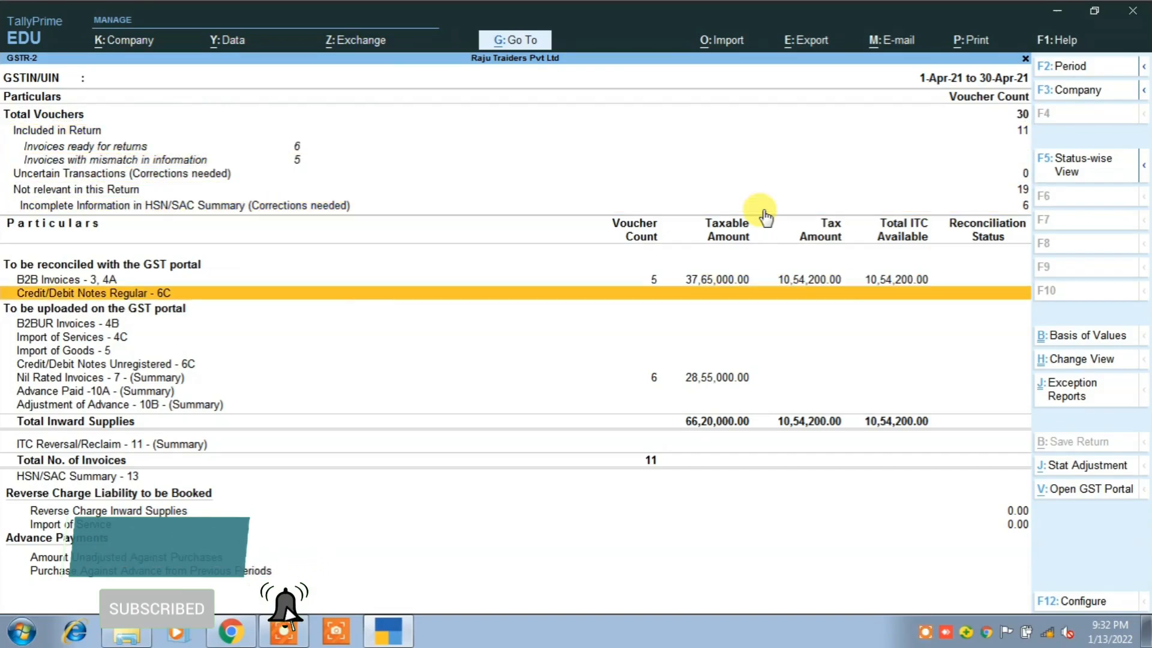
key(Return)
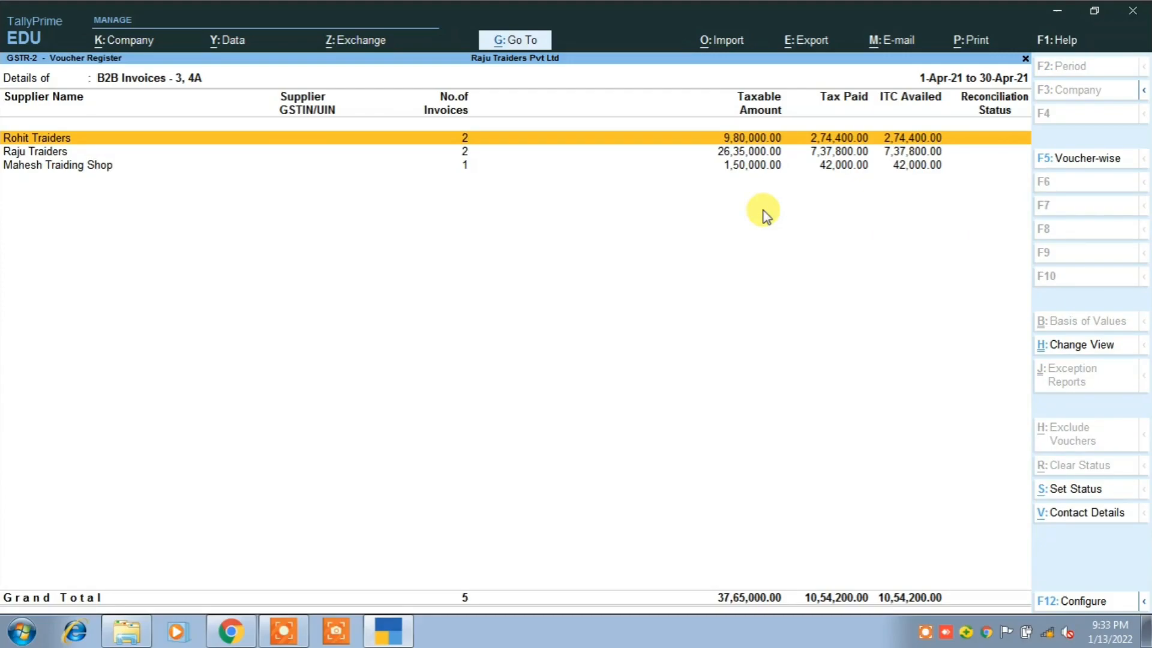
key(Escape)
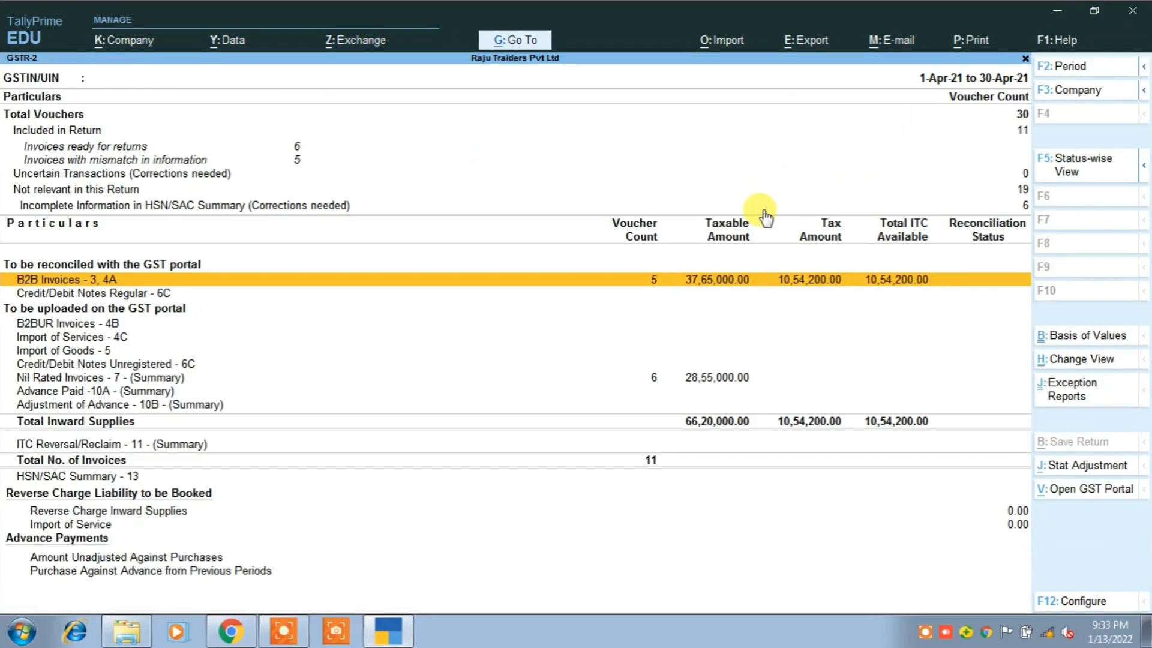
key(Escape)
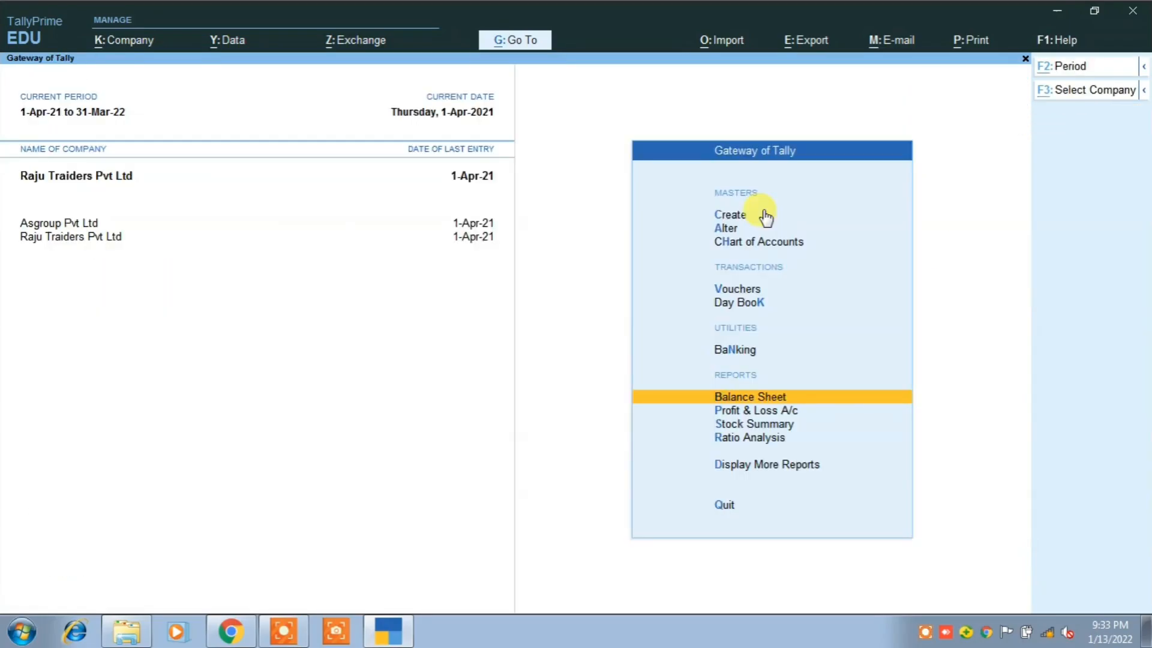
Open the GSTR-1 report from the GST Reports, check its summary and return to the Gateway of Tally.
key(alt+g)
key(Down)
key(Down)
key(Down)
key(Down)
key(Down)
key(Down)
key(Down)
key(Down)
key(Down)
key(Down)
key(Down)
key(Down)
key(Down)
key(Down)
key(Down)
key(Down)
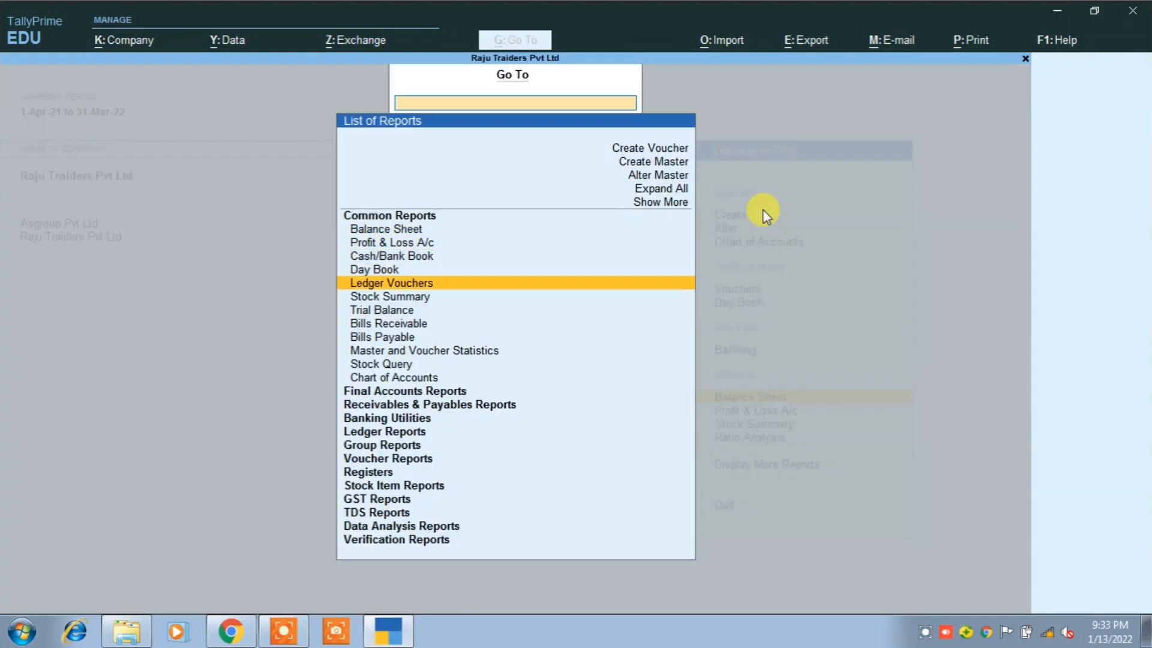
key(Down)
key(Down)
key(Down)
key(Down)
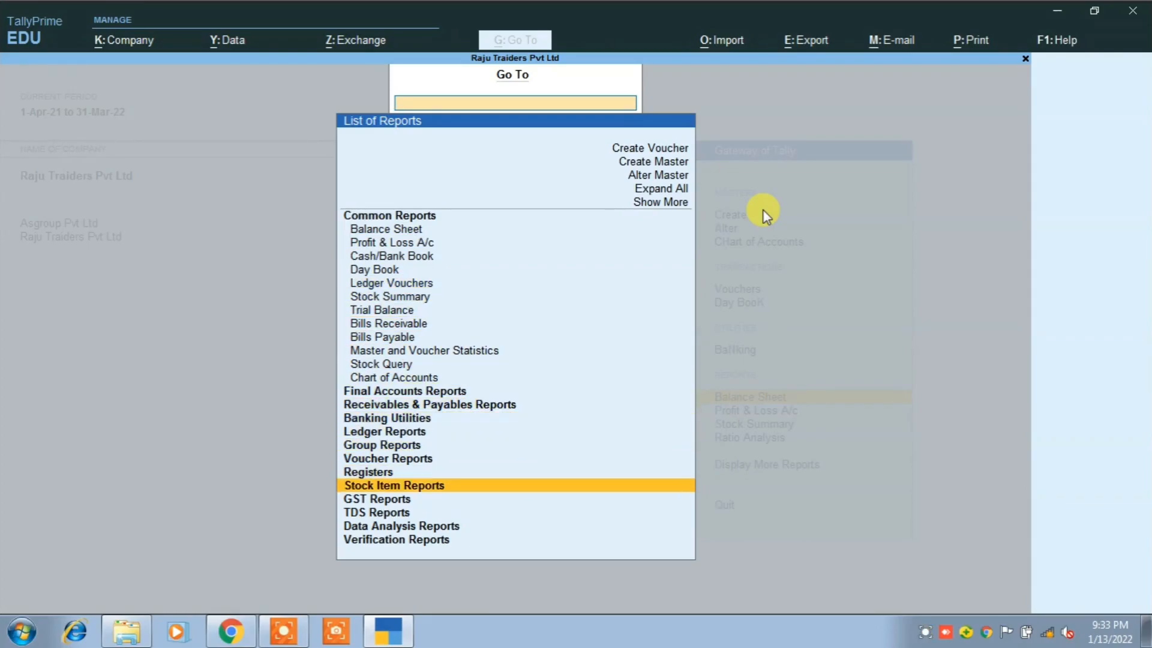
key(Return)
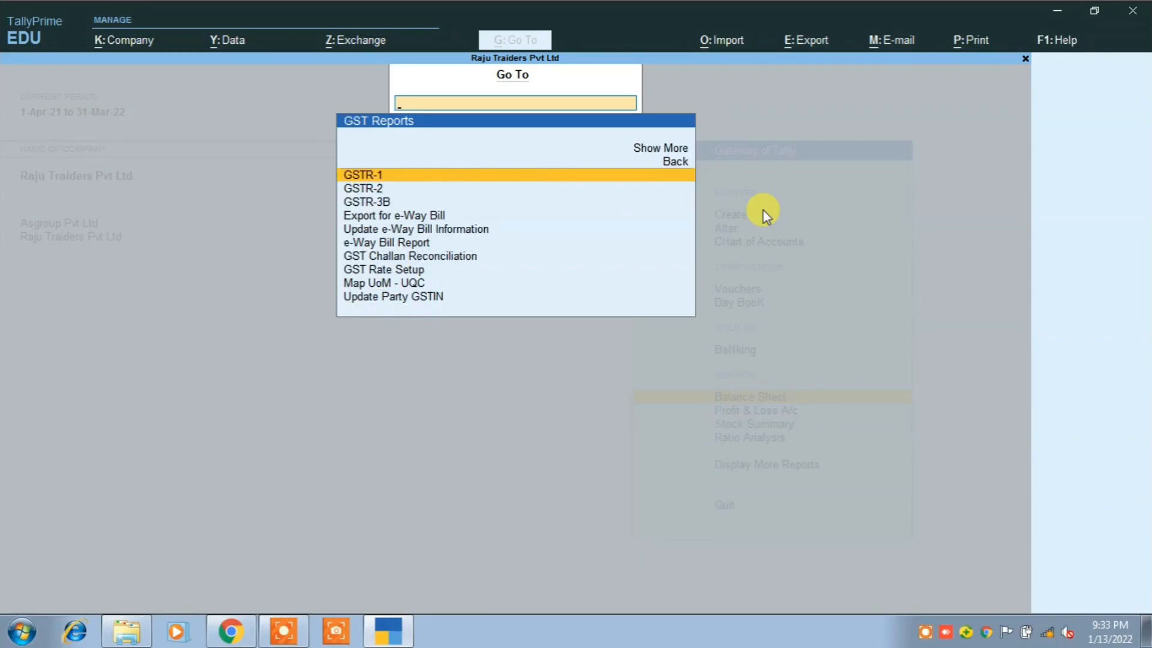
key(Return)
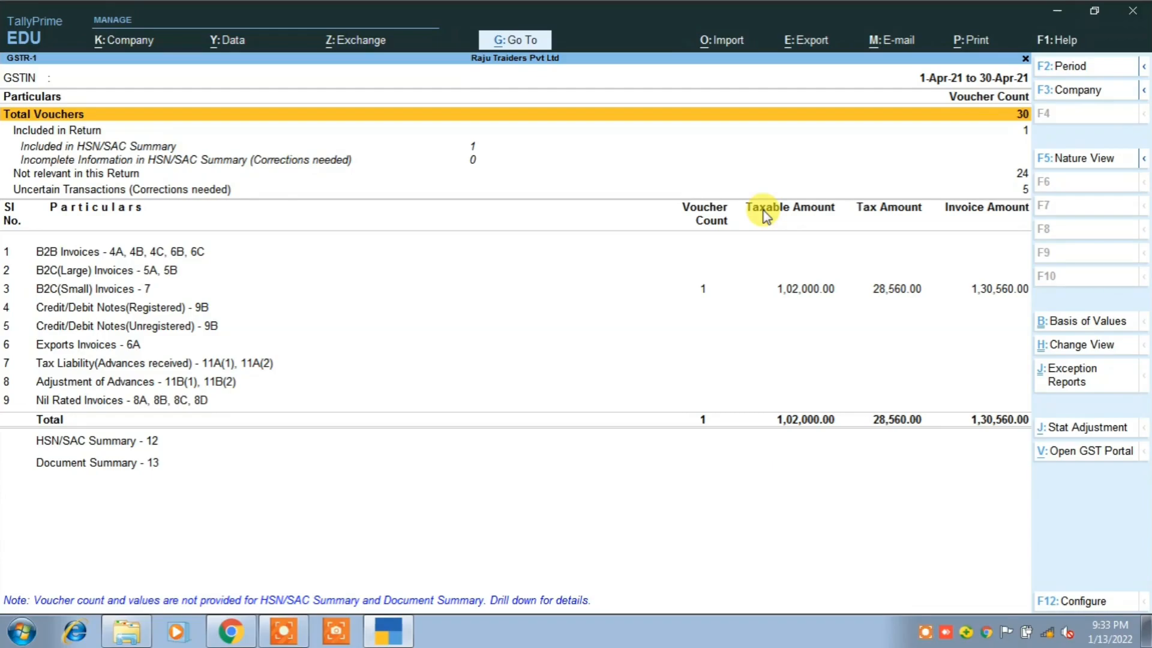
key(Escape)
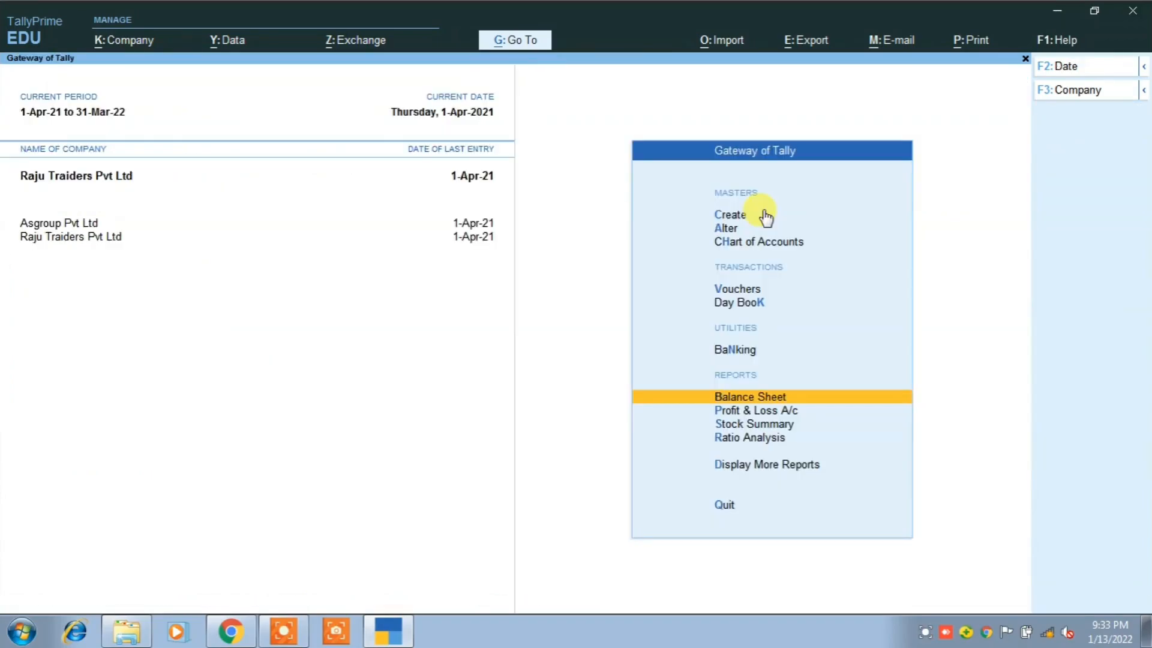
Open the GSTR-3B report from the GST Reports and examine the outward supplies line liable to reverse charge.
key(alt+g)
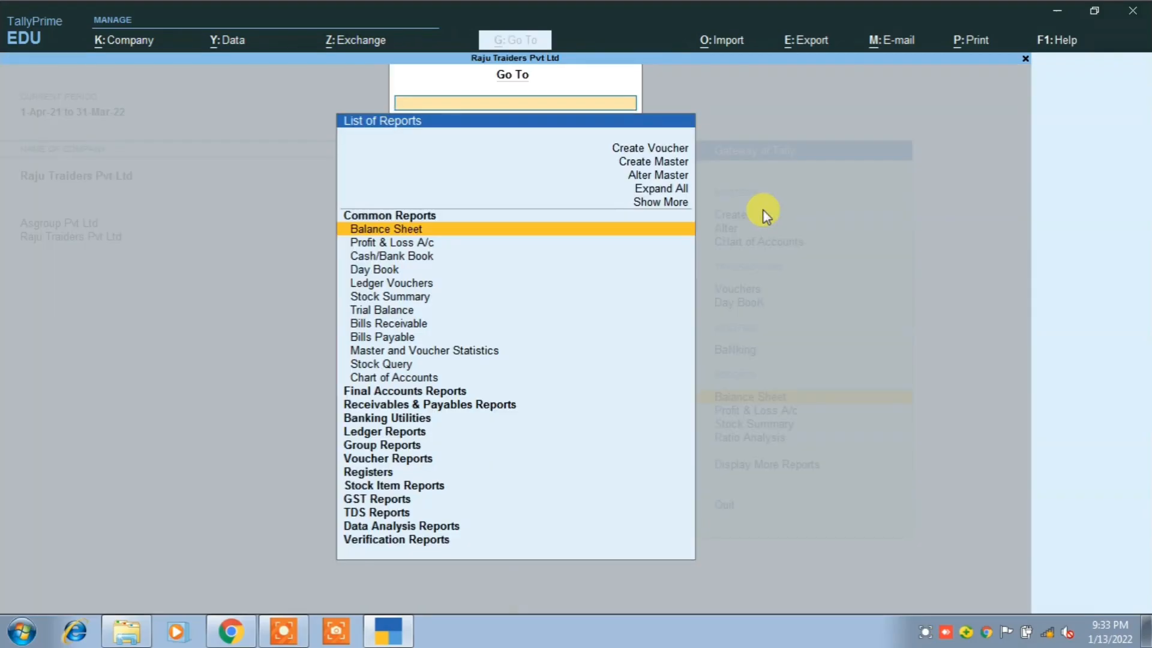
key(Down)
key(Down)
key(Down)
key(Down)
key(Down)
key(Down)
key(Down)
key(Down)
key(Down)
key(Down)
key(Down)
key(Down)
key(Down)
key(Down)
key(Down)
key(Down)
key(Down)
key(Down)
key(Down)
key(Down)
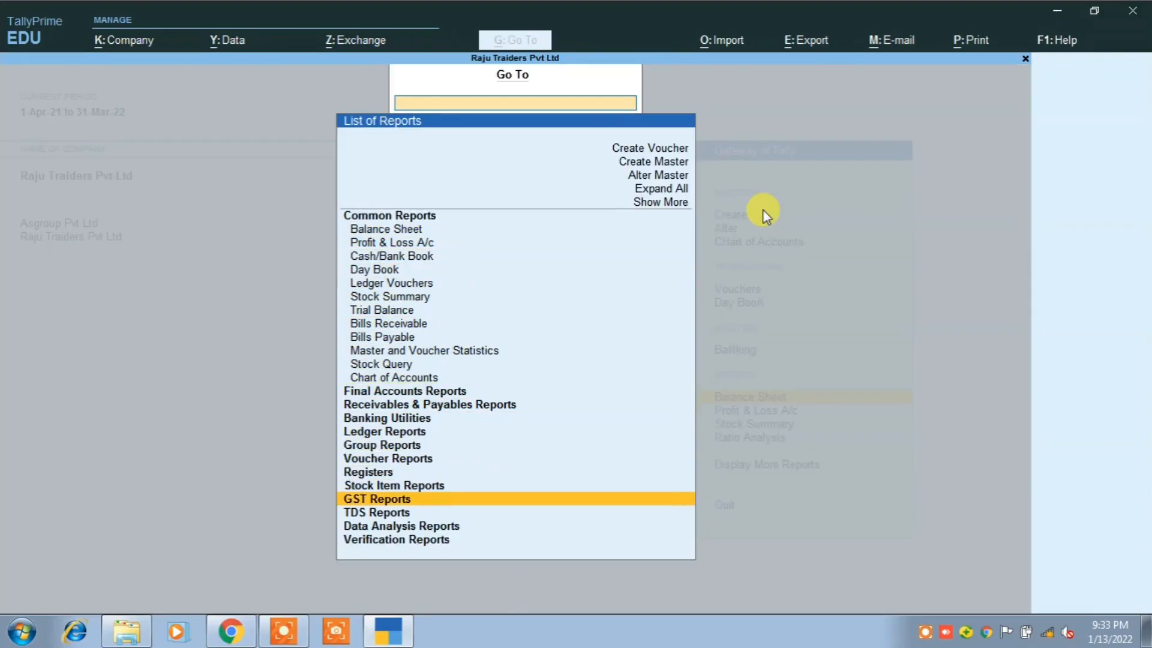
key(Return)
key(Down)
key(Down)
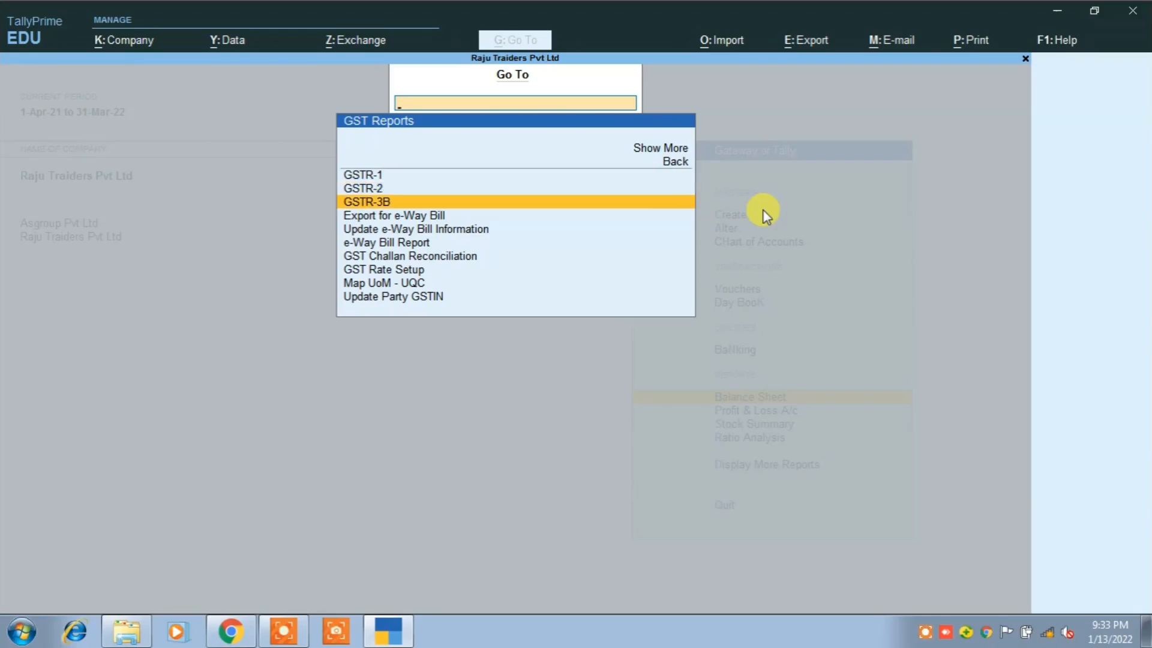
key(Return)
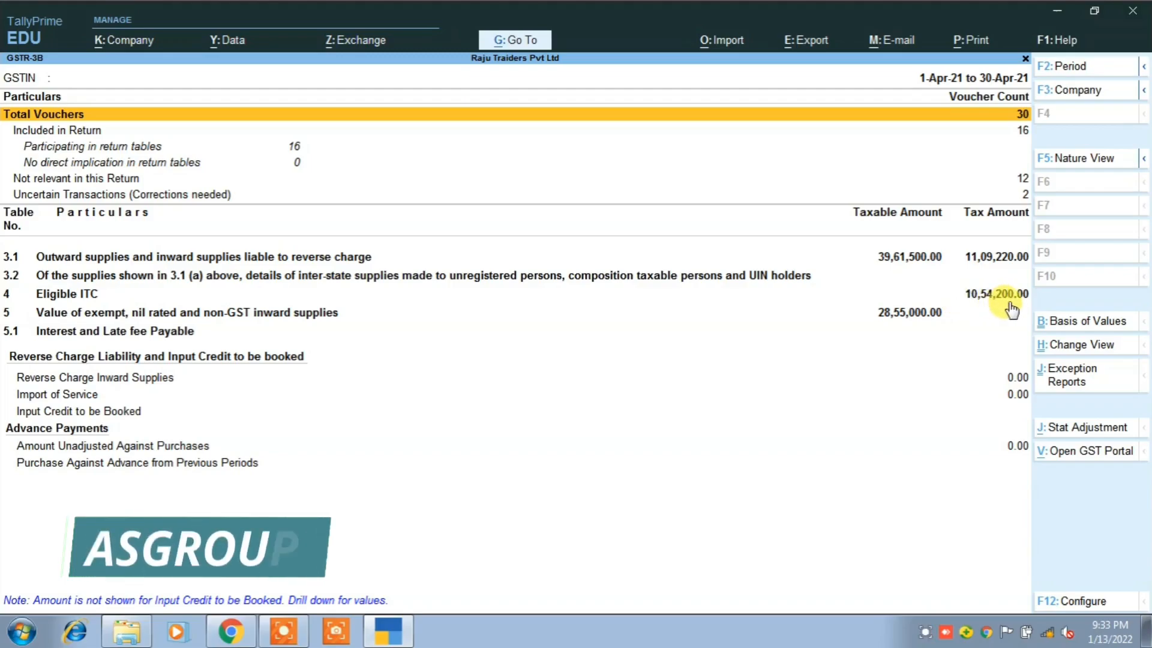
click(995, 265)
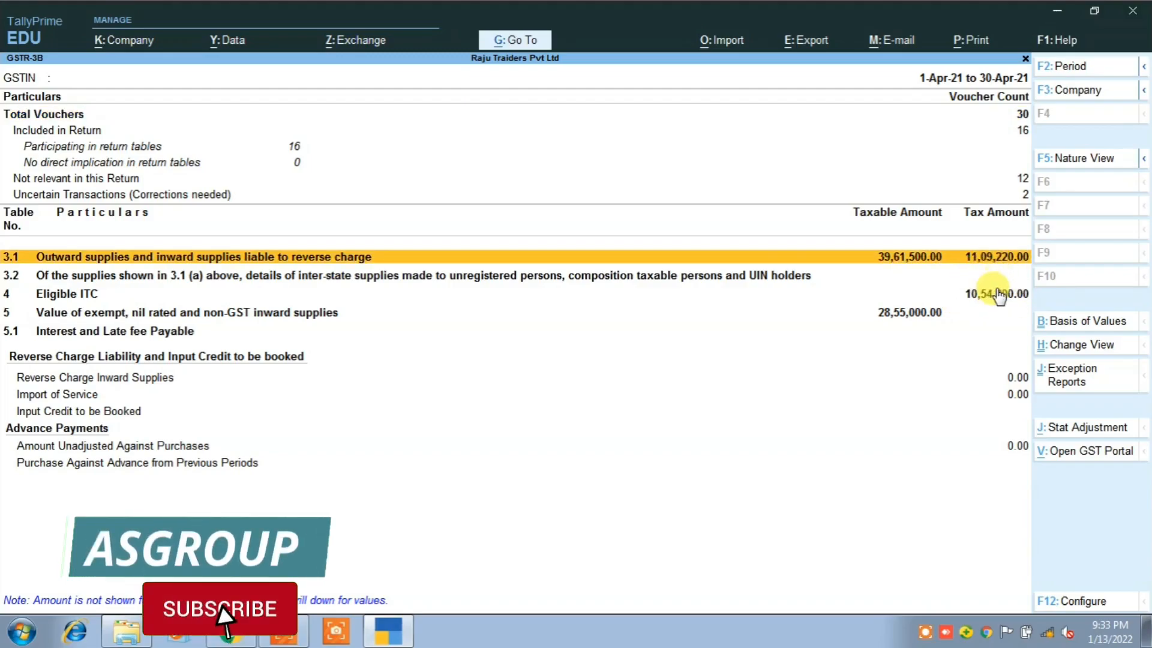